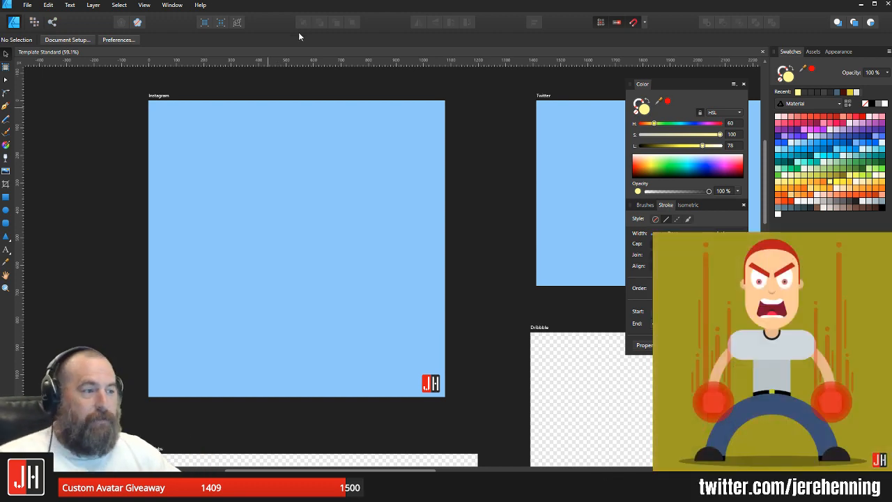
{"action": "scroll", "coordinate": [301, 251], "scroll_direction": "up", "scroll_amount": 1}
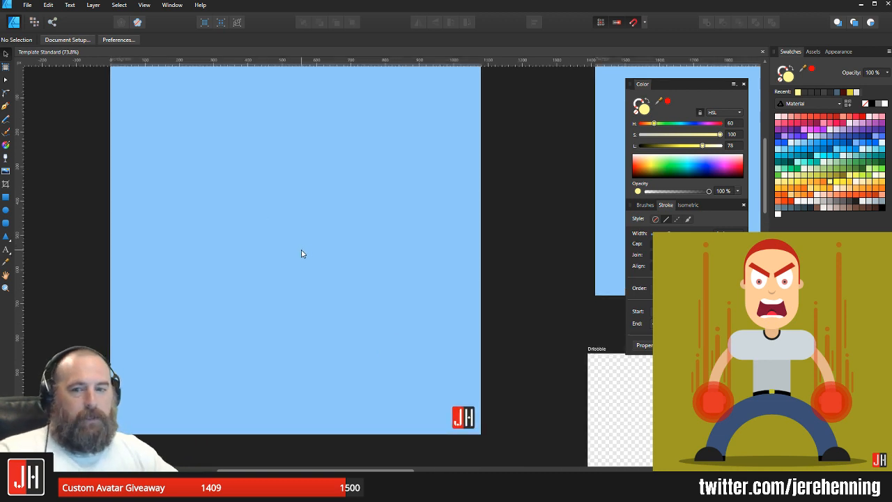
{"action": "scroll", "coordinate": [417, 304], "scroll_direction": "down", "scroll_amount": 1}
{"action": "left_click_drag", "start_coordinate": [430, 288], "coordinate": [404, 270]}
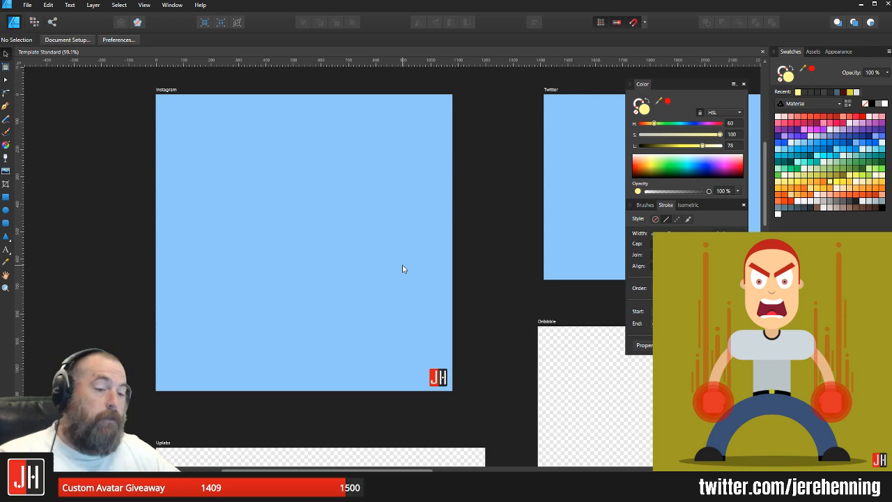
{"action": "left_click_drag", "start_coordinate": [428, 176], "coordinate": [418, 179]}
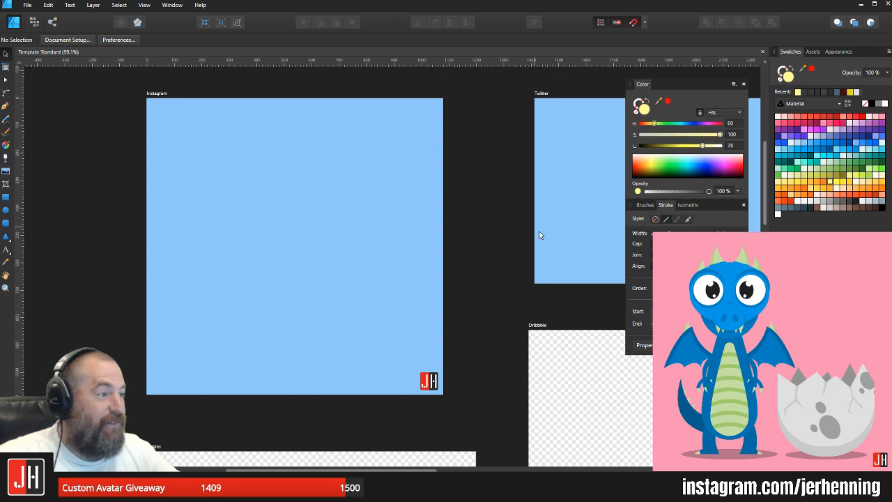
{"action": "scroll", "coordinate": [447, 178], "scroll_direction": "up", "scroll_amount": 1}
{"action": "scroll", "coordinate": [353, 223], "scroll_direction": "up", "scroll_amount": 1}
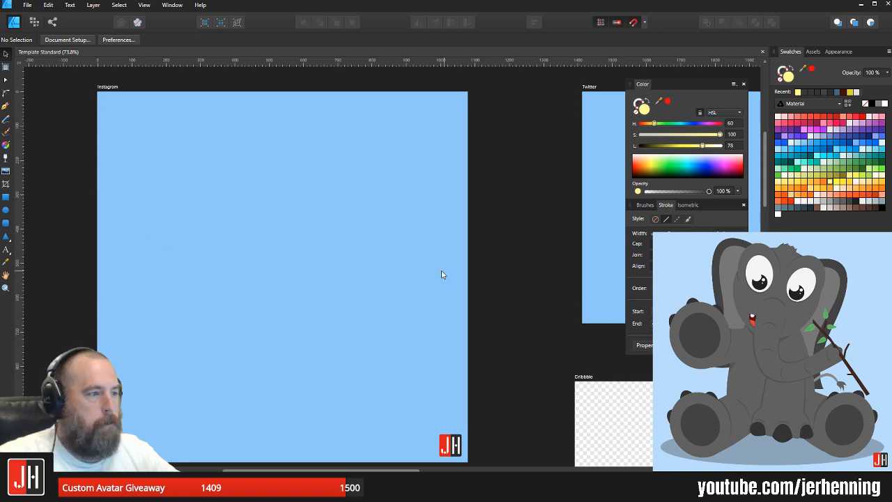
{"action": "scroll", "coordinate": [442, 272], "scroll_direction": "down", "scroll_amount": 1}
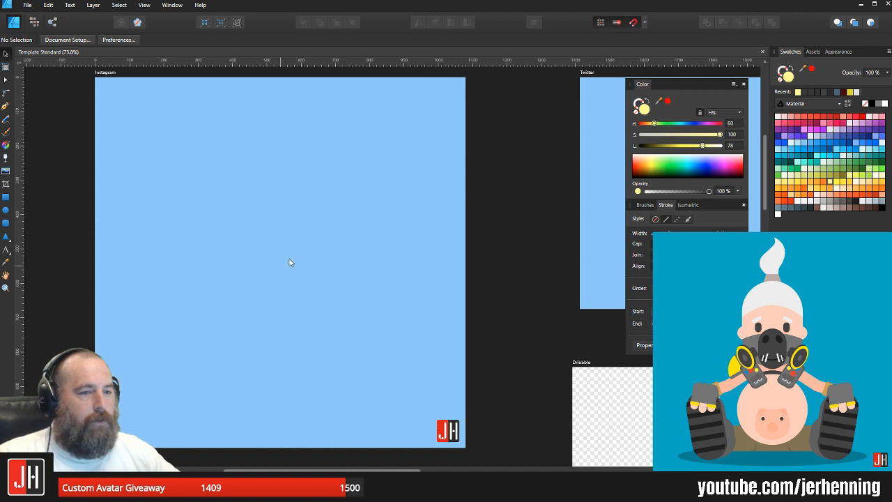
Step: Draw a tall rounded rectangle in the middle of the Instagram artboard with 50% corners and a light peach fill
{"action": "scroll", "coordinate": [293, 251], "scroll_direction": "up", "scroll_amount": 2}
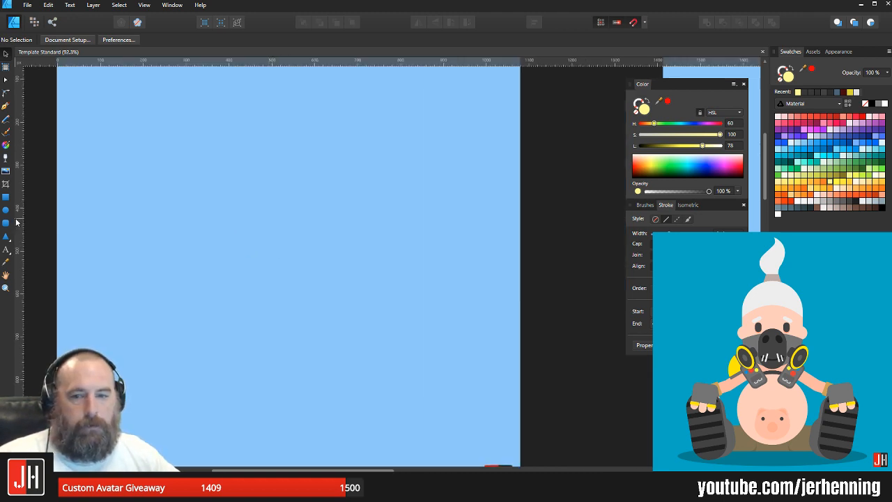
{"action": "left_click", "coordinate": [6, 222]}
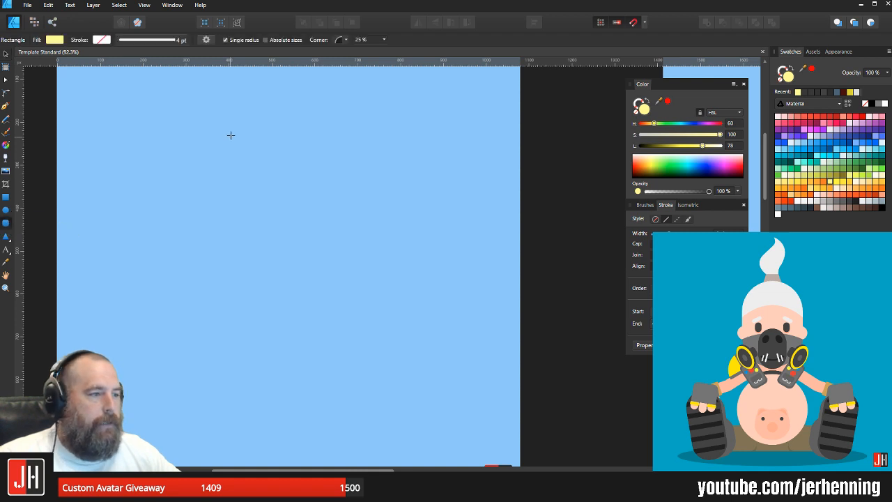
{"action": "left_click_drag", "start_coordinate": [231, 135], "coordinate": [376, 394]}
{"action": "left_click_drag", "start_coordinate": [249, 154], "coordinate": [281, 190]}
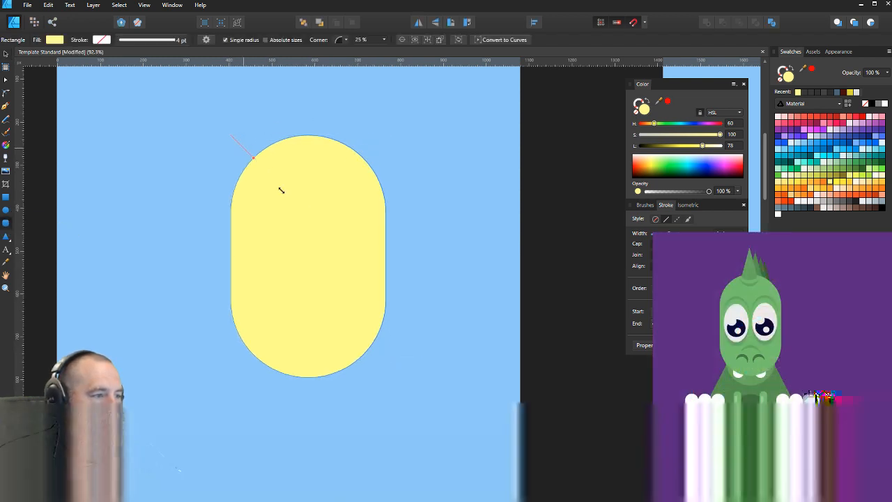
{"action": "left_click_drag", "start_coordinate": [386, 135], "coordinate": [387, 147]}
{"action": "mouse_move", "coordinate": [381, 173]}
{"action": "left_mouse_down"}
{"action": "mouse_move", "coordinate": [377, 193]}
{"action": "mouse_move", "coordinate": [368, 168]}
{"action": "mouse_move", "coordinate": [360, 172]}
{"action": "left_mouse_up"}
{"action": "left_click", "coordinate": [823, 196]}
{"action": "key", "text": "v"}
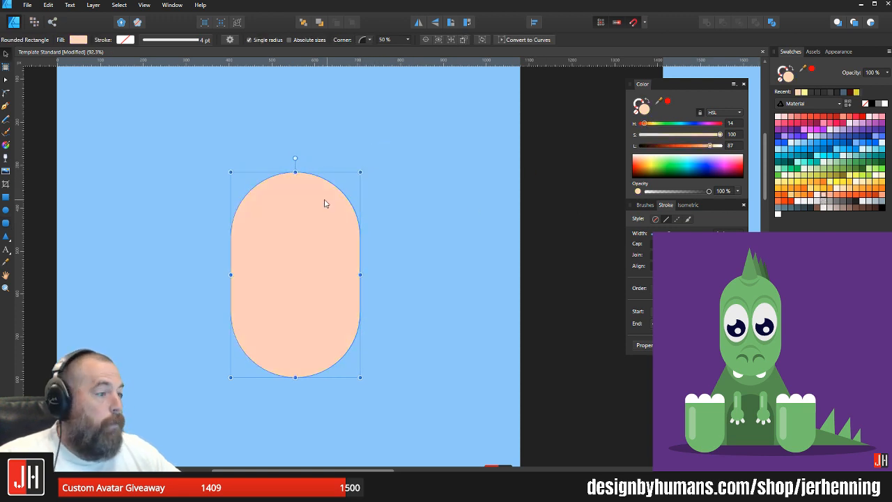
{"action": "left_click", "coordinate": [387, 203]}
Step: Change the Instagram artboard's background fill to a stronger blue (HSL 208, 79, 51)
{"action": "scroll", "coordinate": [346, 222], "scroll_direction": "down", "scroll_amount": 2}
{"action": "left_click_drag", "start_coordinate": [332, 218], "coordinate": [340, 211]}
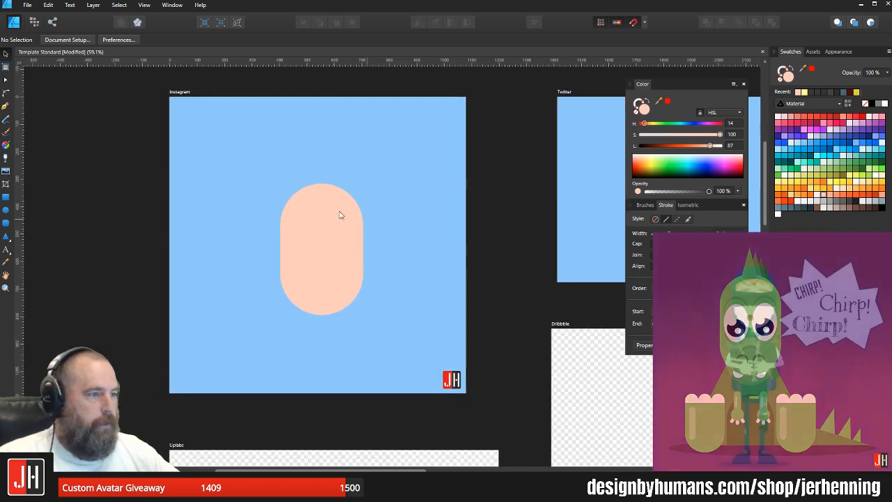
{"action": "left_click", "coordinate": [216, 102]}
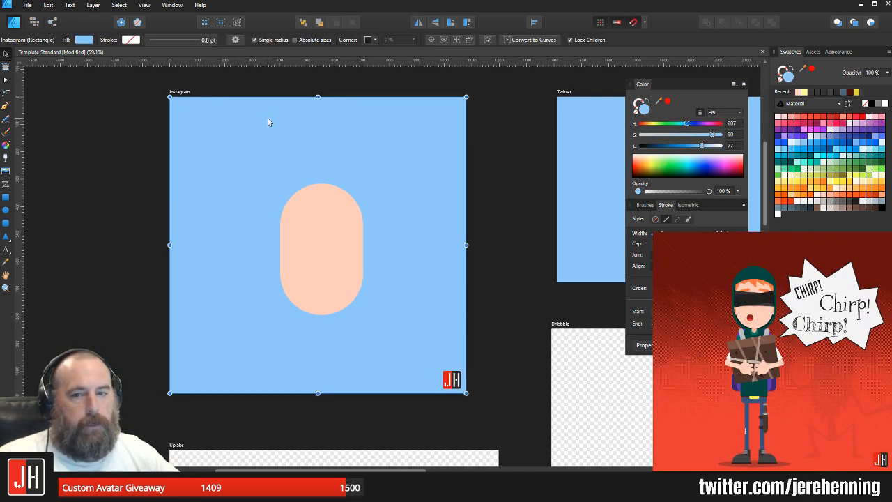
{"action": "left_click", "coordinate": [834, 146]}
{"action": "left_click", "coordinate": [478, 177]}
{"action": "scroll", "coordinate": [339, 213], "scroll_direction": "up", "scroll_amount": 3}
{"action": "scroll", "coordinate": [351, 212], "scroll_direction": "down", "scroll_amount": 1}
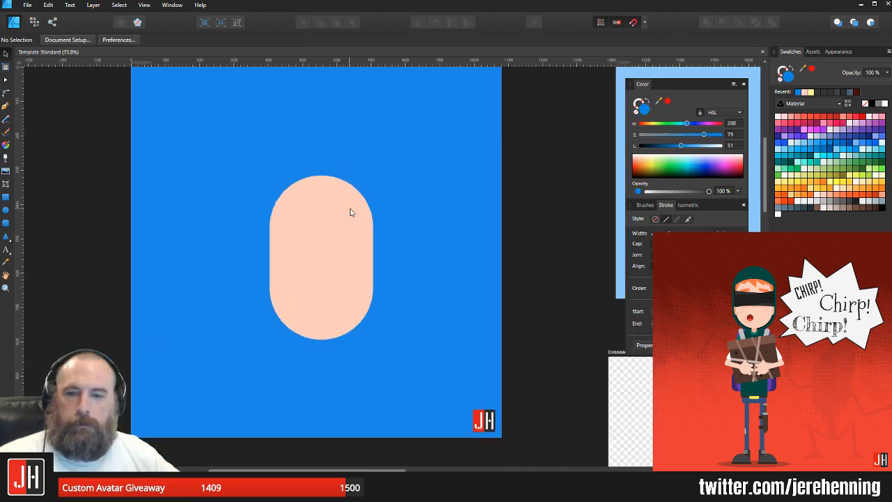
{"action": "scroll", "coordinate": [370, 214], "scroll_direction": "up", "scroll_amount": 1}
{"action": "left_click_drag", "start_coordinate": [345, 190], "coordinate": [355, 187]}
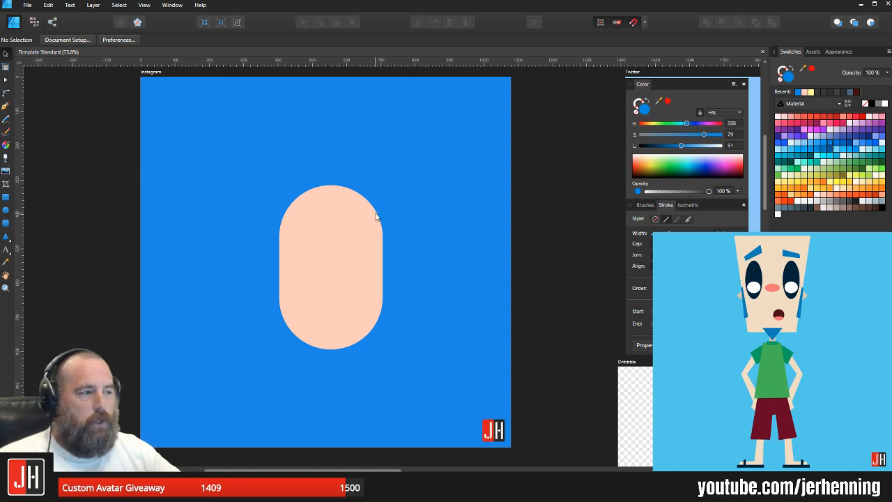
Step: Delete the peach rounded rectangle from the Instagram artboard
{"action": "scroll", "coordinate": [374, 208], "scroll_direction": "down", "scroll_amount": 1}
{"action": "left_click", "coordinate": [348, 223]}
{"action": "key", "text": "Delete"}
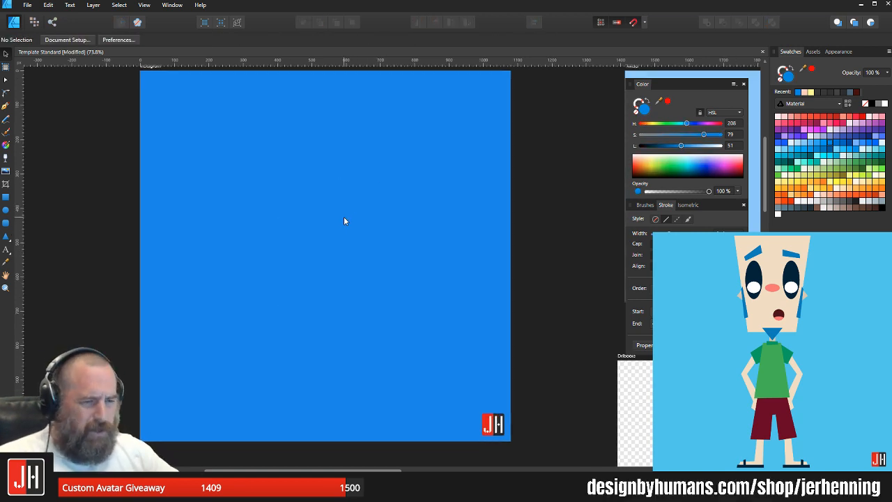
{"action": "left_click", "coordinate": [5, 210]}
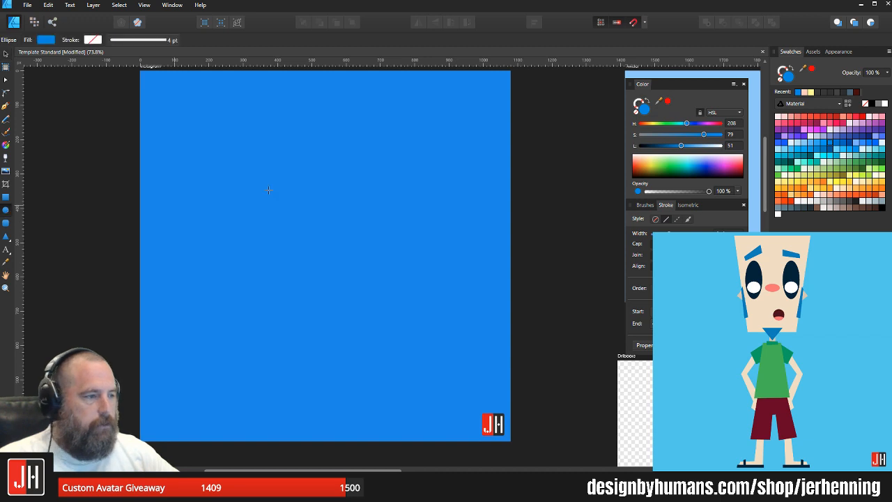
{"action": "mouse_move", "coordinate": [185, 133]}
{"action": "left_mouse_down"}
{"action": "mouse_move", "coordinate": [450, 310]}
{"action": "mouse_move", "coordinate": [586, 293]}
{"action": "mouse_move", "coordinate": [570, 315]}
{"action": "left_mouse_up"}
{"action": "scroll", "coordinate": [539, 322], "scroll_direction": "down", "scroll_amount": 4}
{"action": "key", "text": "Delete"}
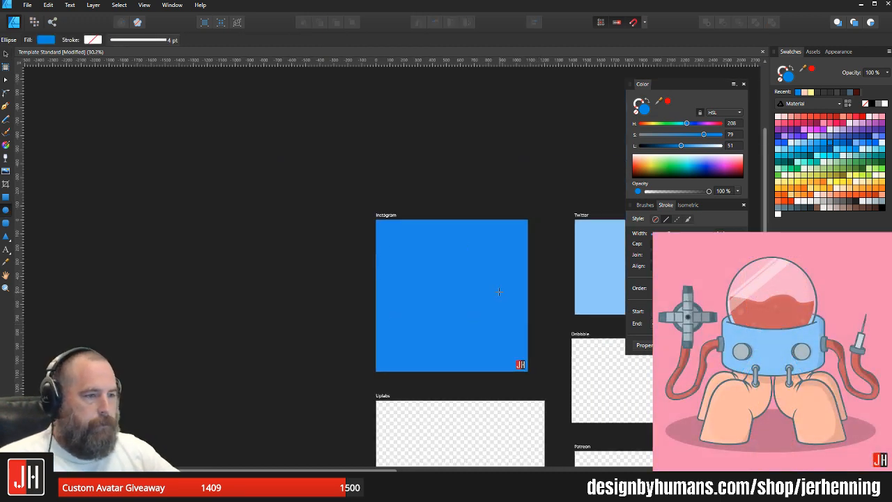
Step: Draw a wide ellipse on the empty canvas beside the Instagram artboard and a wider rectangle covering its lower half
{"action": "left_click_drag", "start_coordinate": [86, 189], "coordinate": [299, 264]}
{"action": "left_click", "coordinate": [6, 197]}
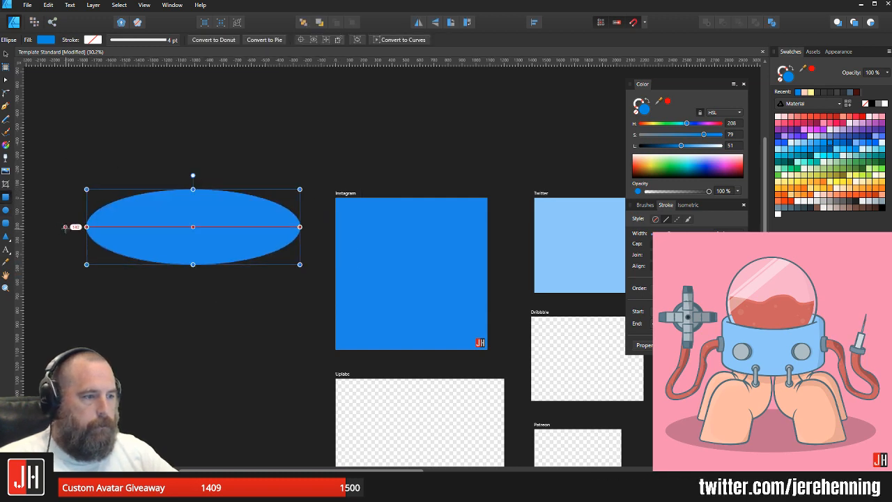
{"action": "left_click_drag", "start_coordinate": [64, 226], "coordinate": [317, 308]}
{"action": "key", "text": "v"}
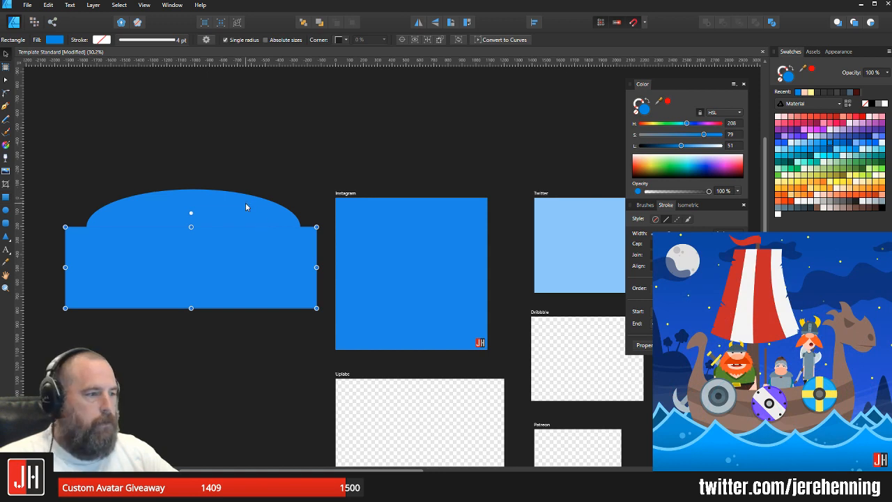
Step: Centre the rectangle under the ellipse and bring the two closer vertically, leaving only a shallow arc above the rectangle
{"action": "left_click", "coordinate": [292, 107]}
{"action": "left_click", "coordinate": [200, 271]}
{"action": "scroll", "coordinate": [182, 253], "scroll_direction": "up", "scroll_amount": 2}
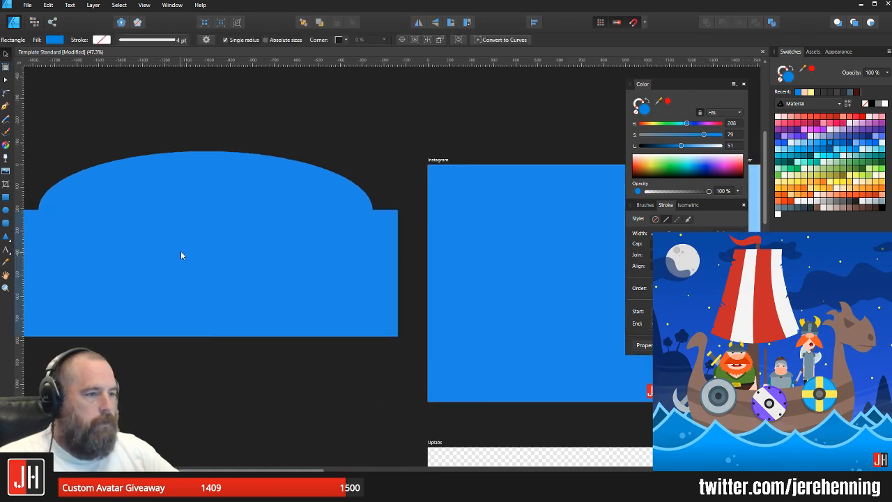
{"action": "left_click_drag", "start_coordinate": [190, 235], "coordinate": [185, 225]}
{"action": "left_click", "coordinate": [184, 224]}
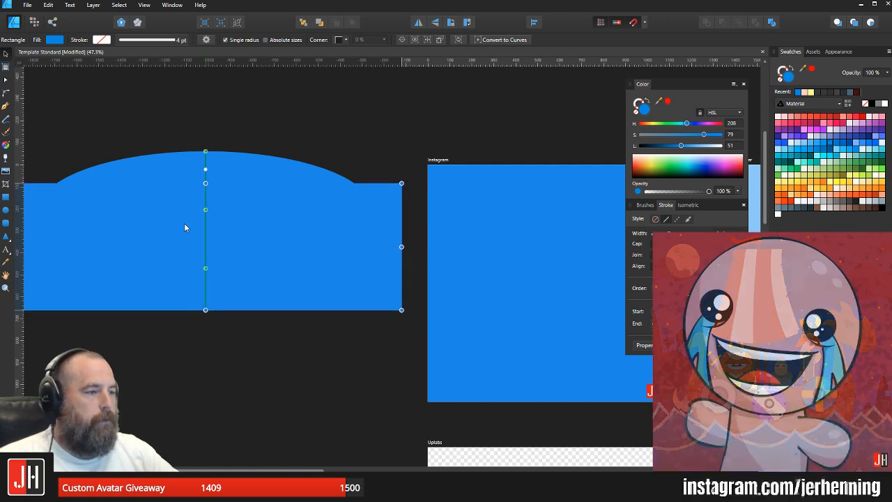
{"action": "left_click", "coordinate": [352, 201]}
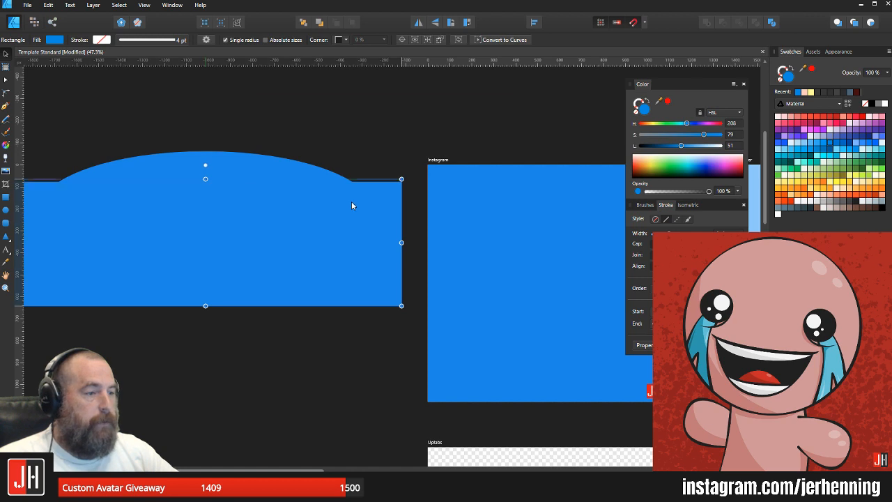
{"action": "left_click", "coordinate": [313, 171]}
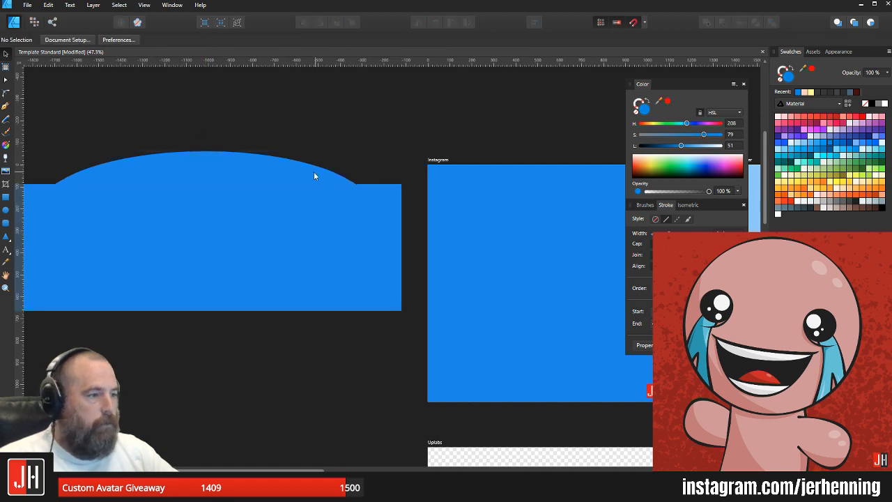
{"action": "left_click", "coordinate": [273, 167]}
{"action": "left_click", "coordinate": [299, 132]}
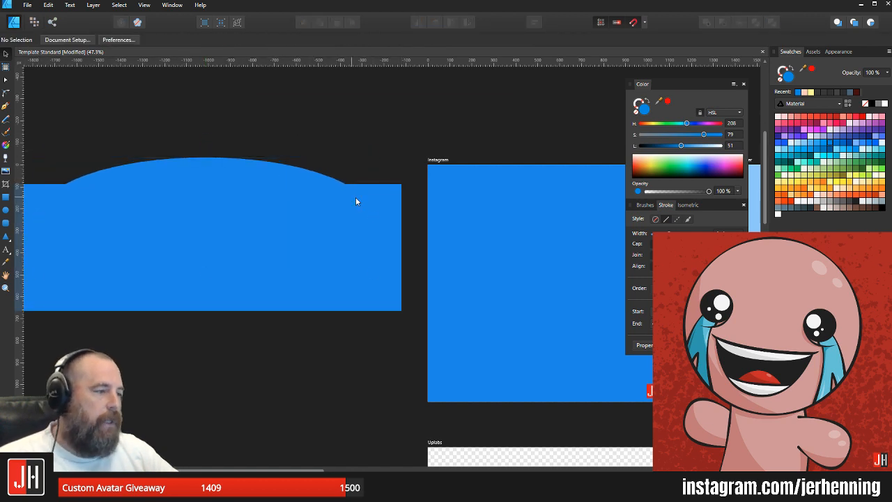
Step: Subtract the rectangle from the ellipse and move the remaining dome shape onto the Instagram artboard
{"action": "left_click", "coordinate": [355, 197]}
{"action": "left_click", "coordinate": [296, 172], "text": "shift"}
{"action": "left_click", "coordinate": [724, 22]}
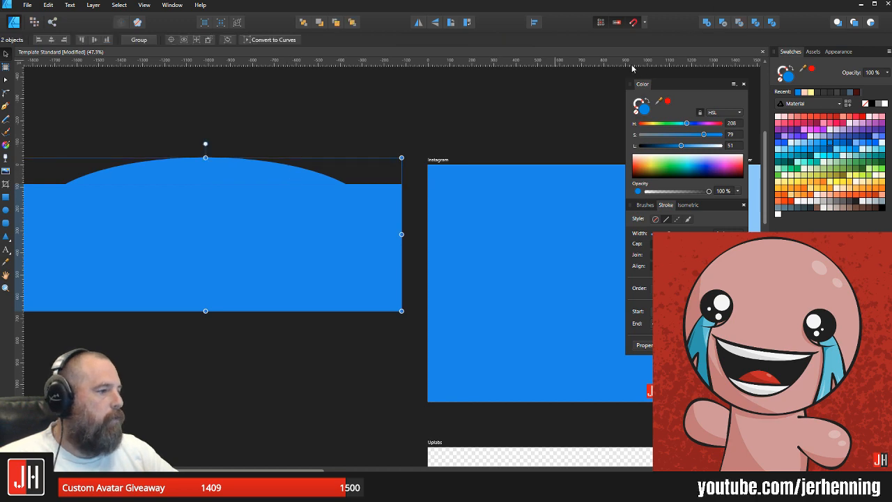
{"action": "scroll", "coordinate": [376, 175], "scroll_direction": "up", "scroll_amount": 1}
{"action": "left_click_drag", "start_coordinate": [120, 175], "coordinate": [433, 257]}
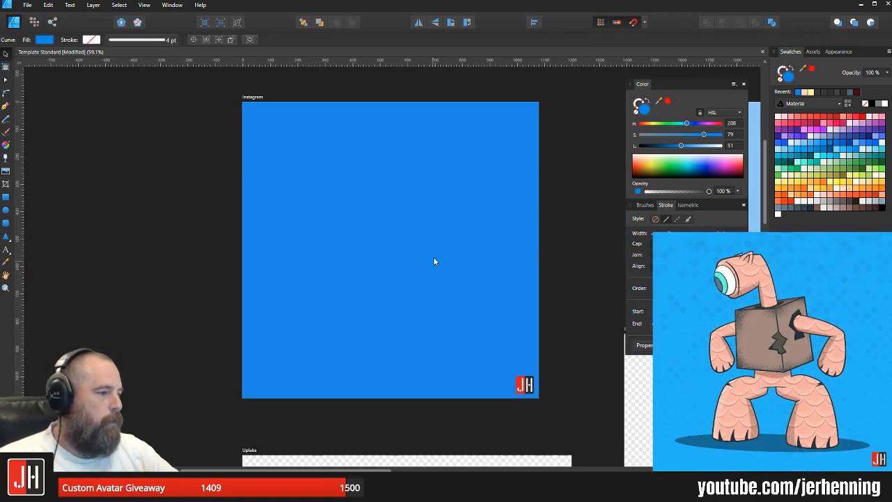
Step: Fill the dome dark grey and scale it to just within the artboard's width, centred near the artboard's lower edge
{"action": "left_click", "coordinate": [850, 203]}
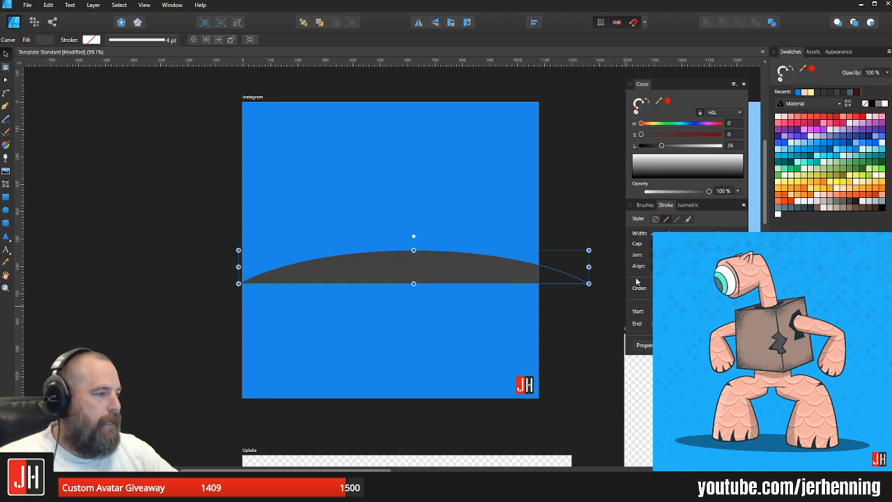
{"action": "left_click_drag", "start_coordinate": [589, 249], "coordinate": [525, 256]}
{"action": "left_click_drag", "start_coordinate": [433, 283], "coordinate": [444, 366]}
Step: Deselect the dome and save the document
{"action": "left_click", "coordinate": [568, 322]}
{"action": "key", "text": "ctrl+s"}
{"action": "scroll", "coordinate": [445, 345], "scroll_direction": "down", "scroll_amount": 2}
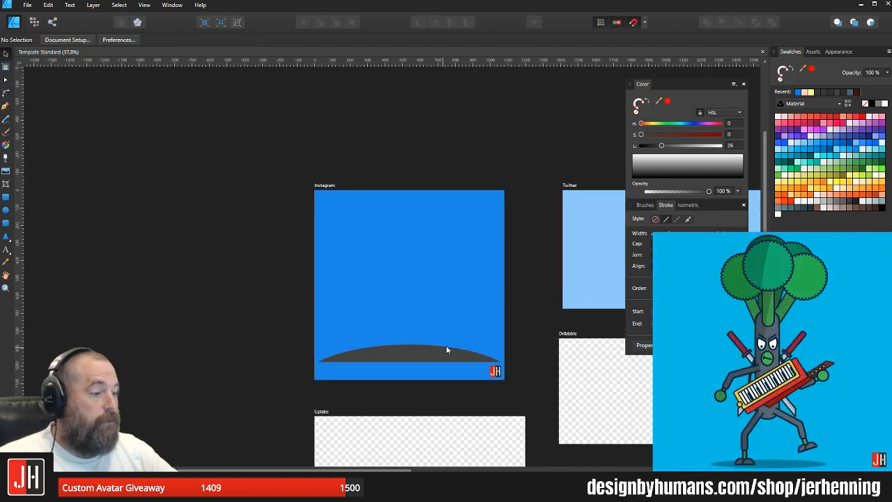
{"action": "left_click_drag", "start_coordinate": [468, 326], "coordinate": [444, 285]}
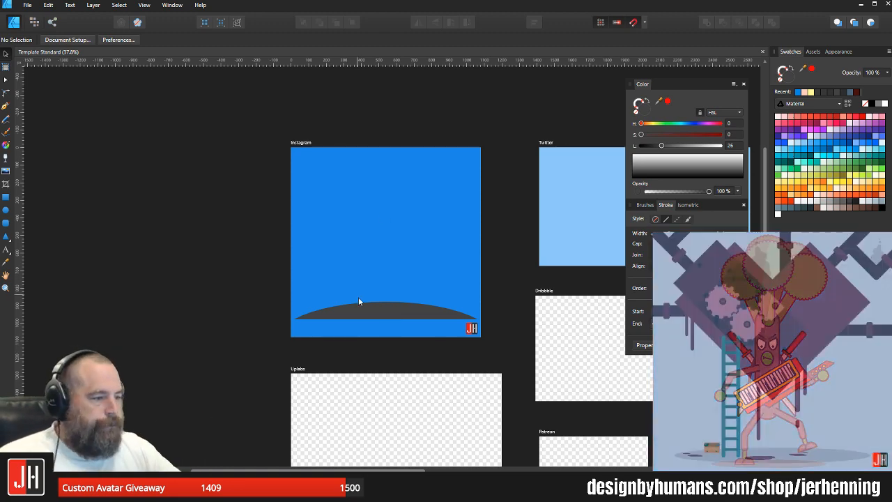
{"action": "scroll", "coordinate": [359, 297], "scroll_direction": "up", "scroll_amount": 4}
{"action": "left_click", "coordinate": [377, 311]}
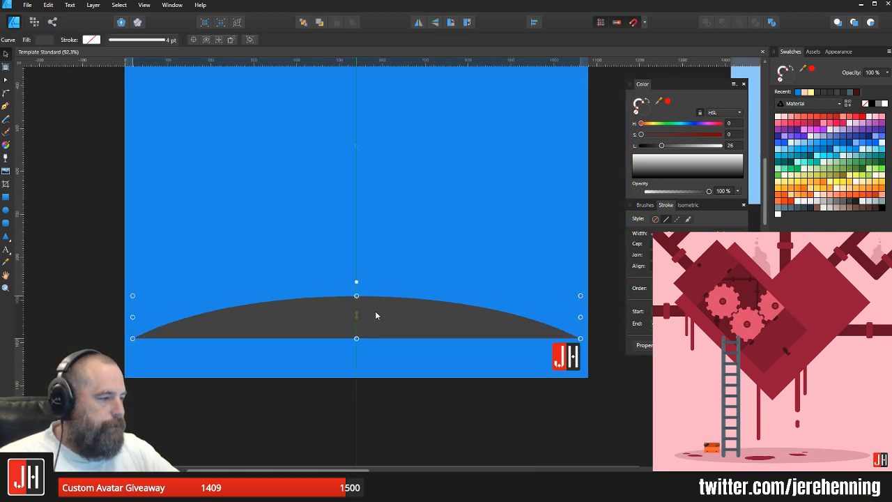
{"action": "scroll", "coordinate": [378, 312], "scroll_direction": "down", "scroll_amount": 3}
{"action": "left_click", "coordinate": [527, 299]}
{"action": "scroll", "coordinate": [394, 320], "scroll_direction": "up", "scroll_amount": 2}
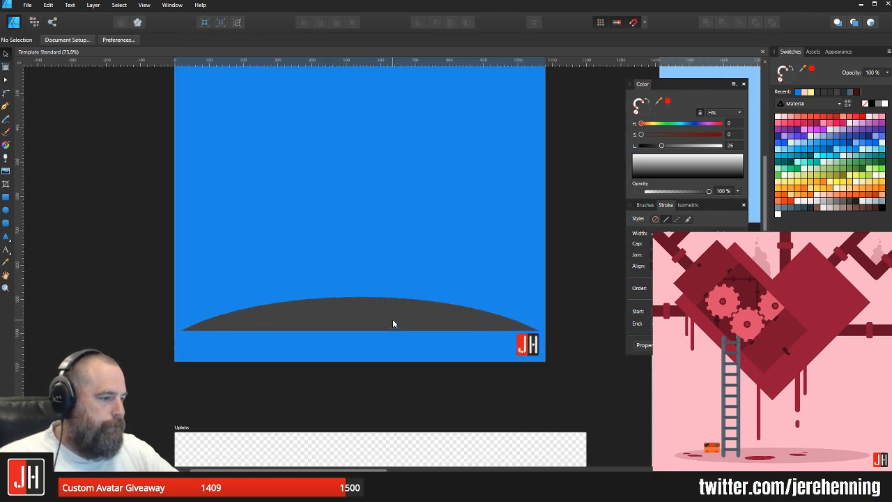
{"action": "left_click_drag", "start_coordinate": [402, 306], "coordinate": [400, 336]}
{"action": "left_click_drag", "start_coordinate": [379, 230], "coordinate": [367, 262]}
{"action": "scroll", "coordinate": [373, 282], "scroll_direction": "down", "scroll_amount": 2}
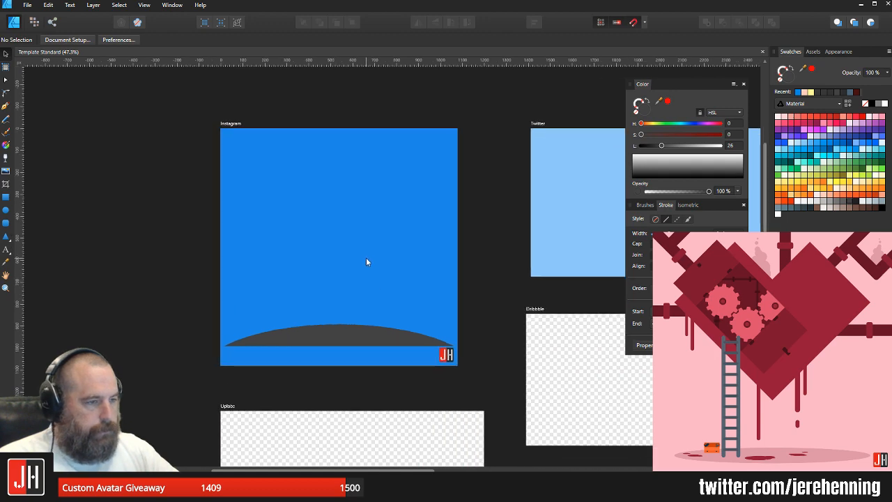
Step: Add the artistic text "3" above the dome in the Minotaur font at 675 pt
{"action": "scroll", "coordinate": [28, 264], "scroll_direction": "up", "scroll_amount": 1}
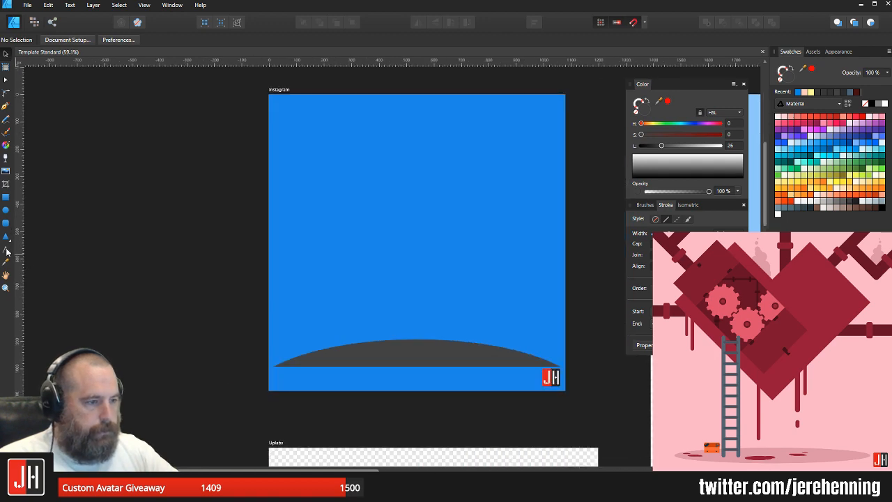
{"action": "left_click", "coordinate": [6, 249]}
{"action": "left_click", "coordinate": [43, 251]}
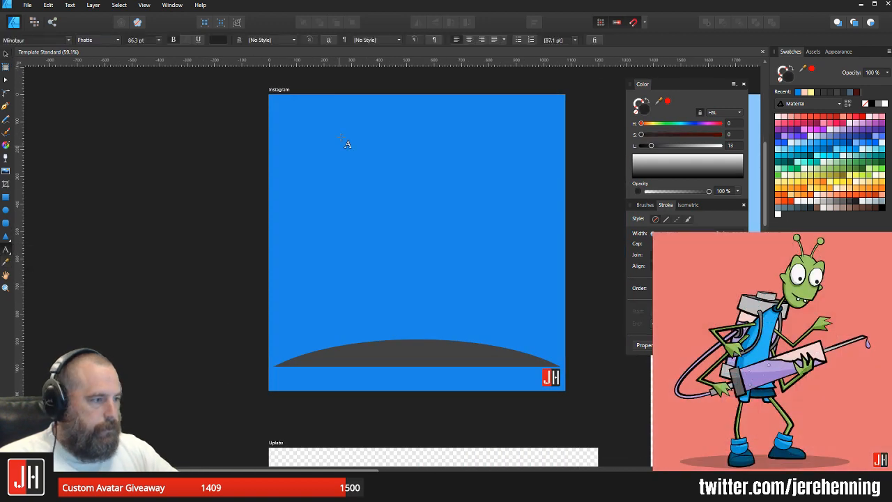
{"action": "left_click_drag", "start_coordinate": [347, 143], "coordinate": [424, 298]}
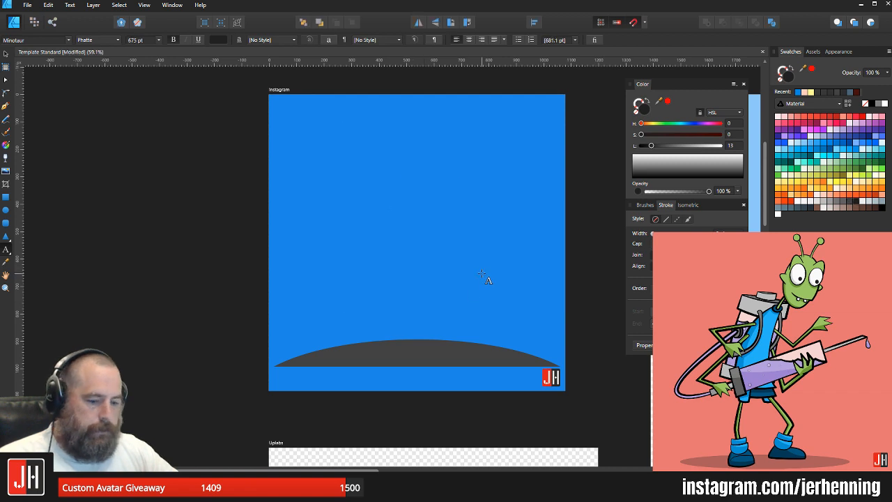
{"action": "type", "text": "3"}
{"action": "key", "text": "Tab"}
{"action": "key", "text": "BackSpace"}
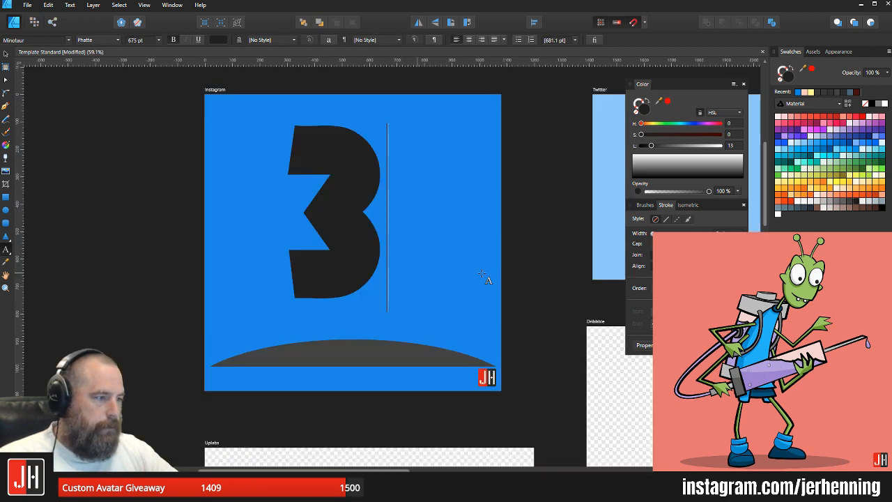
Step: Finish the text entry, enlarge the 3 to about 724.3 pt and centre it above the dome
{"action": "type", "text": "v"}
{"action": "key", "text": "BackSpace"}
{"action": "key", "text": "Escape"}
{"action": "key", "text": "Escape"}
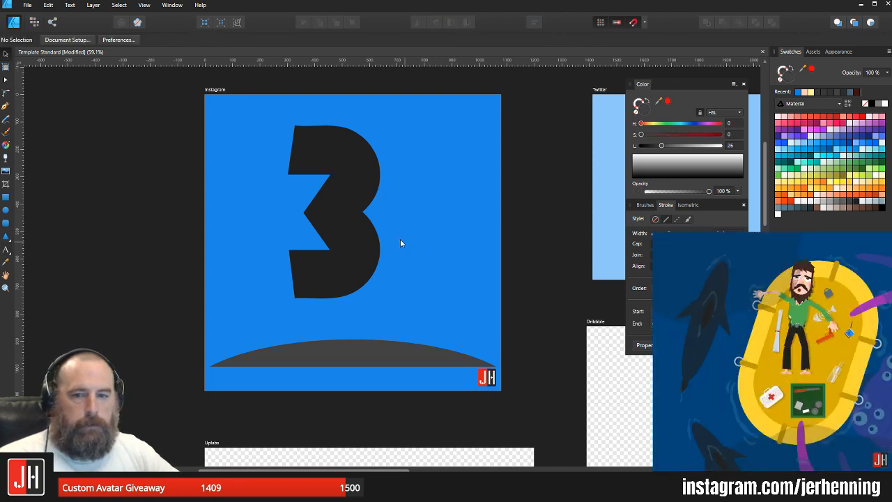
{"action": "left_click", "coordinate": [358, 183]}
{"action": "left_click_drag", "start_coordinate": [357, 183], "coordinate": [365, 248]}
{"action": "scroll", "coordinate": [380, 214], "scroll_direction": "down", "scroll_amount": 2}
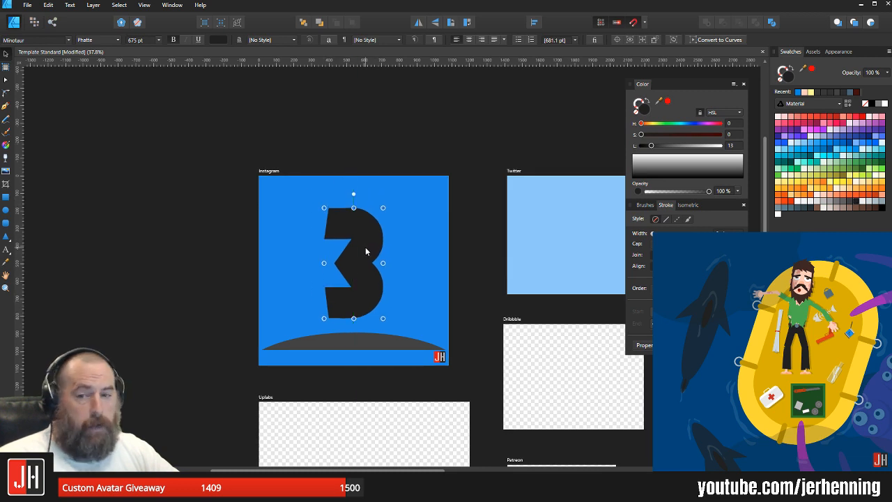
{"action": "left_click_drag", "start_coordinate": [383, 207], "coordinate": [388, 199]}
{"action": "left_click_drag", "start_coordinate": [372, 228], "coordinate": [366, 226]}
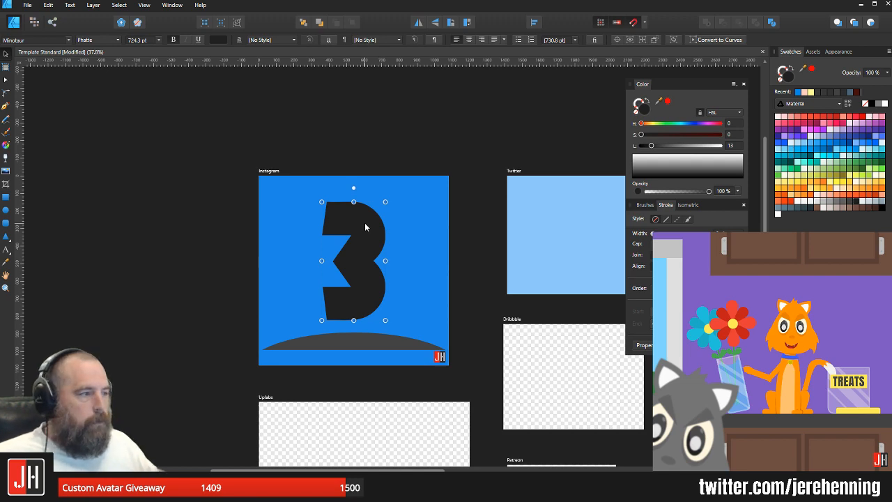
Step: Fill both the 3 and the dome with the same very dark grey of 13 lightness, and deselect them
{"action": "key", "text": "i"}
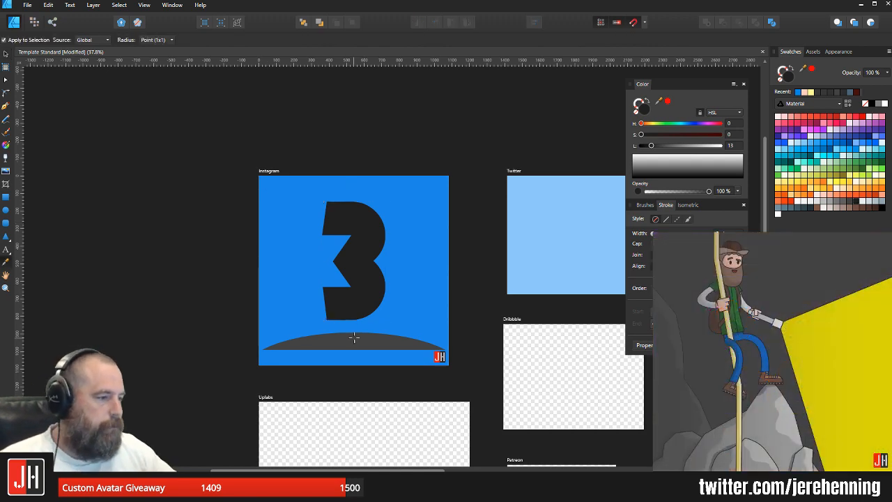
{"action": "left_click", "coordinate": [354, 339]}
{"action": "key", "text": "v"}
{"action": "left_click", "coordinate": [377, 339], "text": "shift"}
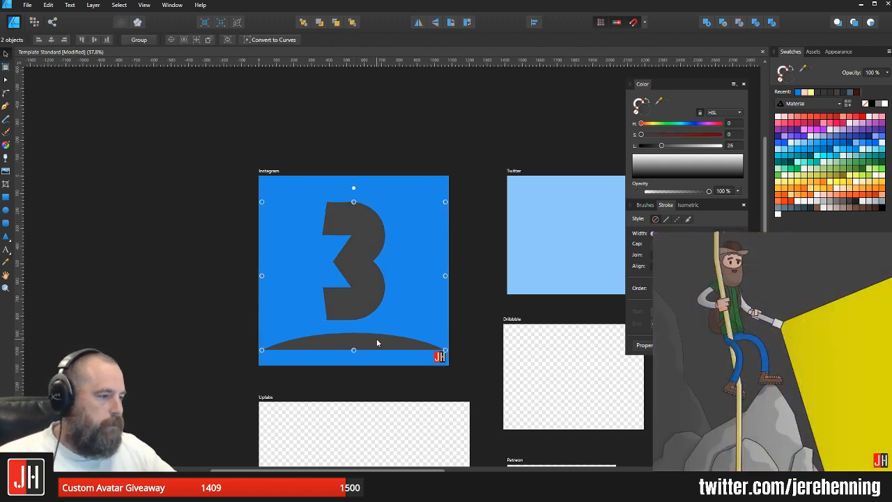
{"action": "left_click", "coordinate": [857, 204]}
{"action": "left_click", "coordinate": [426, 141]}
{"action": "scroll", "coordinate": [376, 284], "scroll_direction": "up", "scroll_amount": 2}
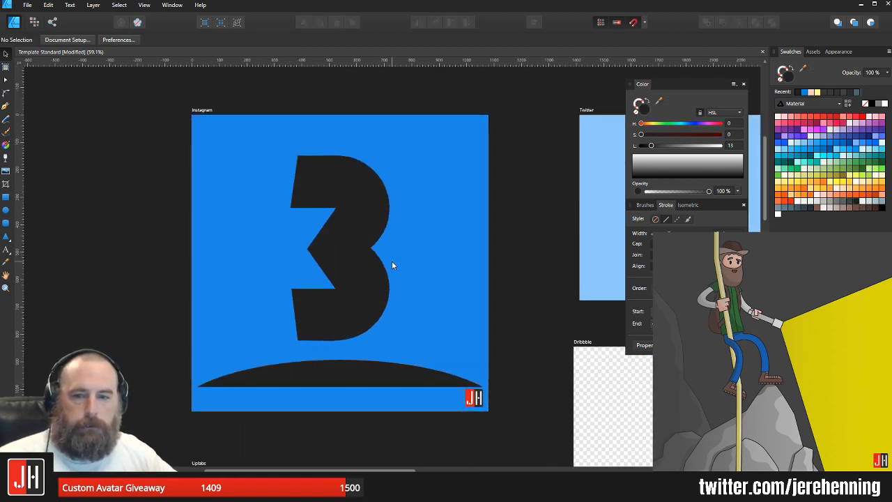
Step: Preview fonts from the start of the font list on the 3 and set its font to Anton
{"action": "left_click_drag", "start_coordinate": [395, 263], "coordinate": [399, 265]}
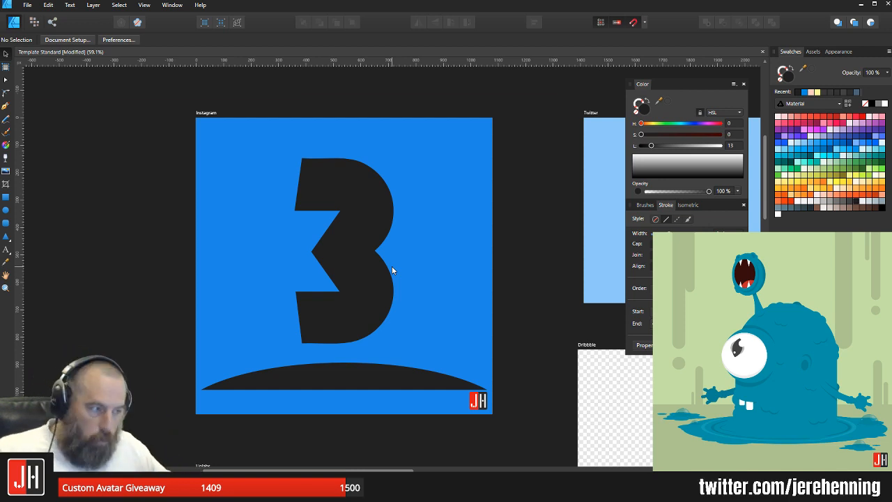
{"action": "scroll", "coordinate": [389, 246], "scroll_direction": "up", "scroll_amount": 2}
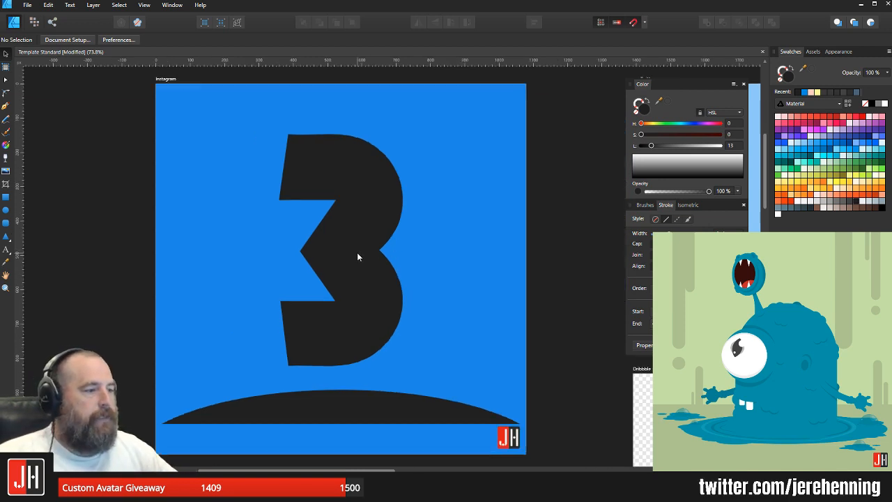
{"action": "left_click", "coordinate": [367, 209]}
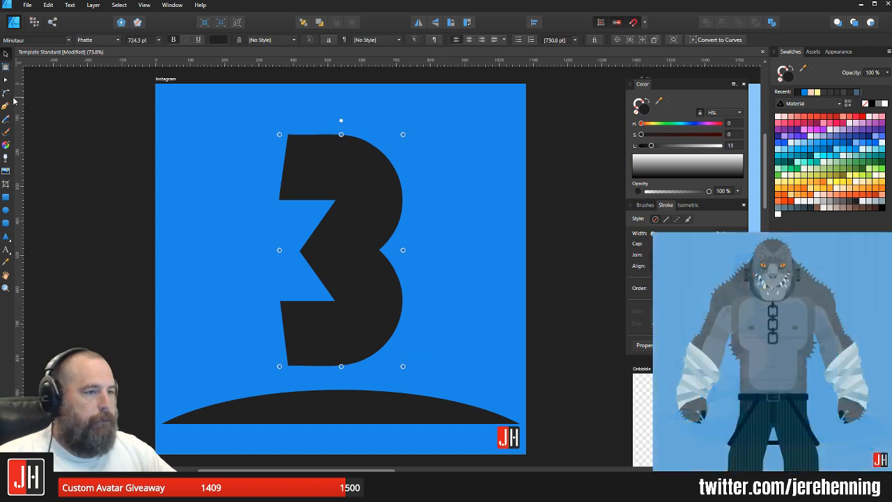
{"action": "left_click", "coordinate": [65, 41]}
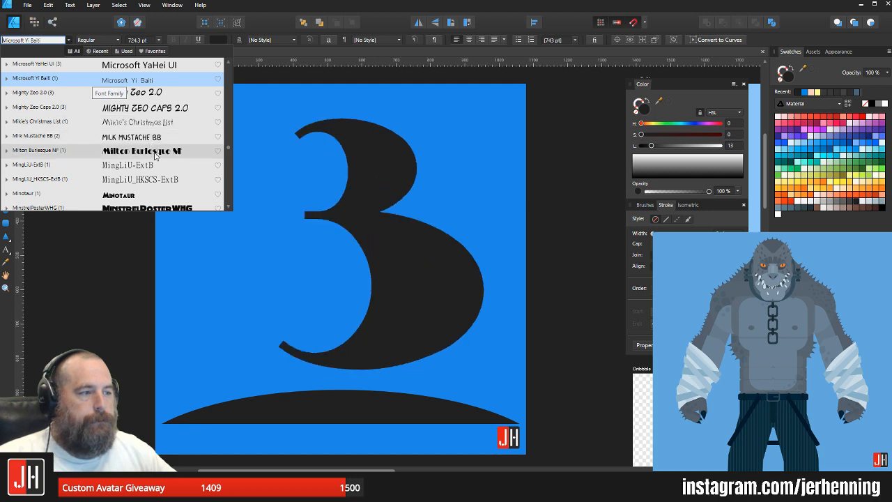
{"action": "scroll", "coordinate": [170, 180], "scroll_direction": "up", "scroll_amount": 5}
{"action": "scroll", "coordinate": [172, 182], "scroll_direction": "up", "scroll_amount": 10}
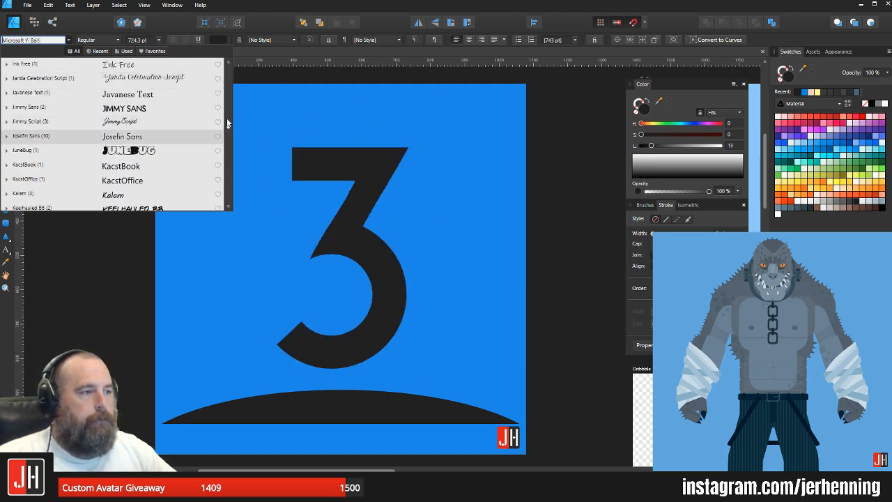
{"action": "left_click_drag", "start_coordinate": [228, 128], "coordinate": [229, 64]}
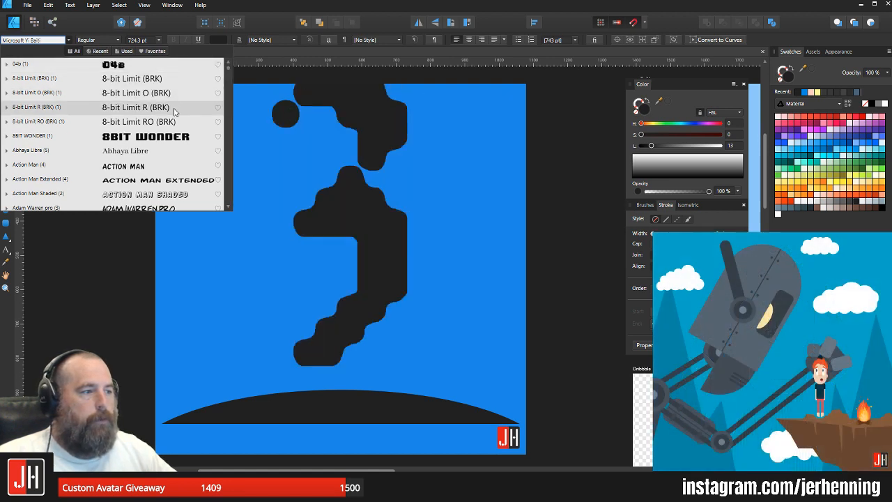
{"action": "scroll", "coordinate": [177, 156], "scroll_direction": "down", "scroll_amount": 1}
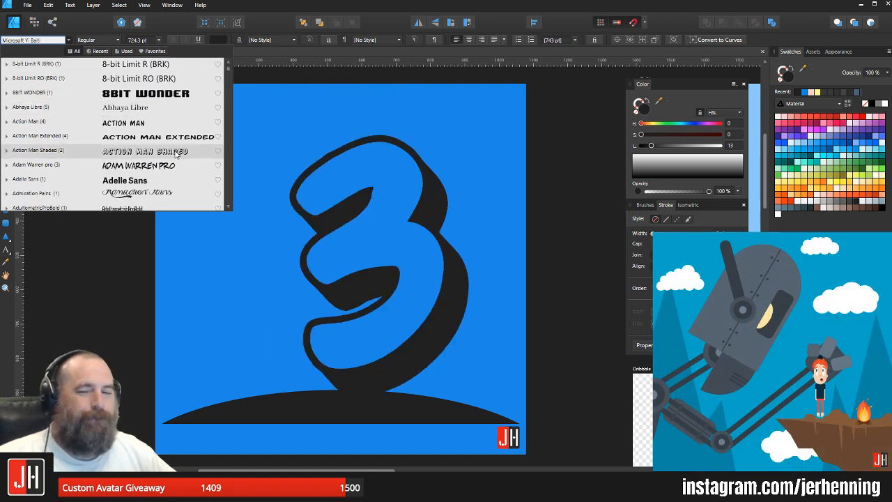
{"action": "scroll", "coordinate": [177, 153], "scroll_direction": "down", "scroll_amount": 1}
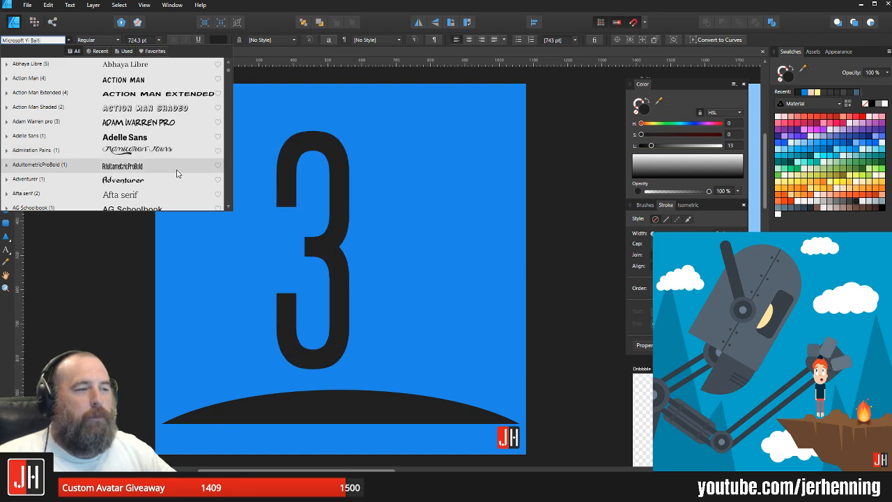
{"action": "scroll", "coordinate": [177, 176], "scroll_direction": "down", "scroll_amount": 1}
{"action": "scroll", "coordinate": [180, 193], "scroll_direction": "down", "scroll_amount": 2}
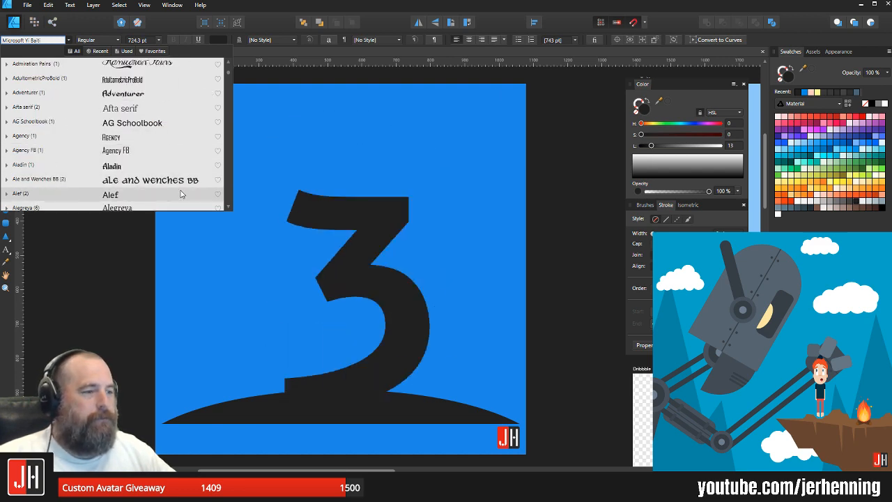
{"action": "scroll", "coordinate": [181, 200], "scroll_direction": "down", "scroll_amount": 1}
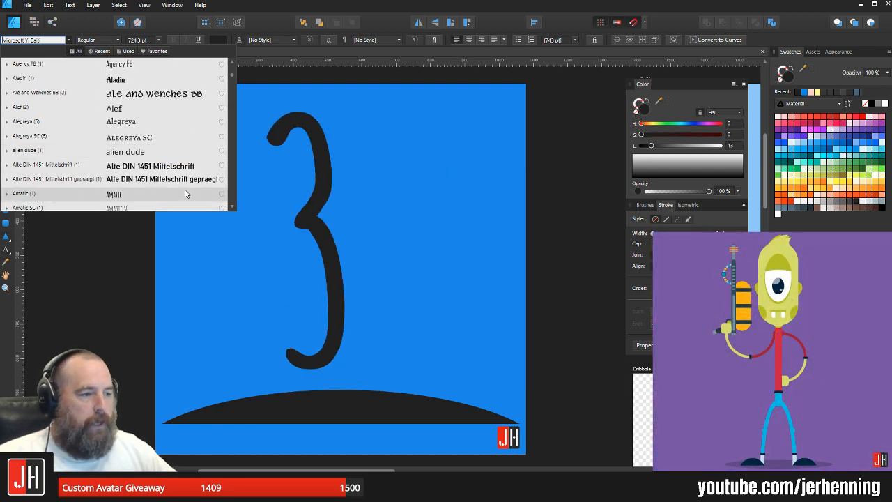
{"action": "scroll", "coordinate": [185, 200], "scroll_direction": "down", "scroll_amount": 1}
{"action": "scroll", "coordinate": [185, 198], "scroll_direction": "down", "scroll_amount": 1}
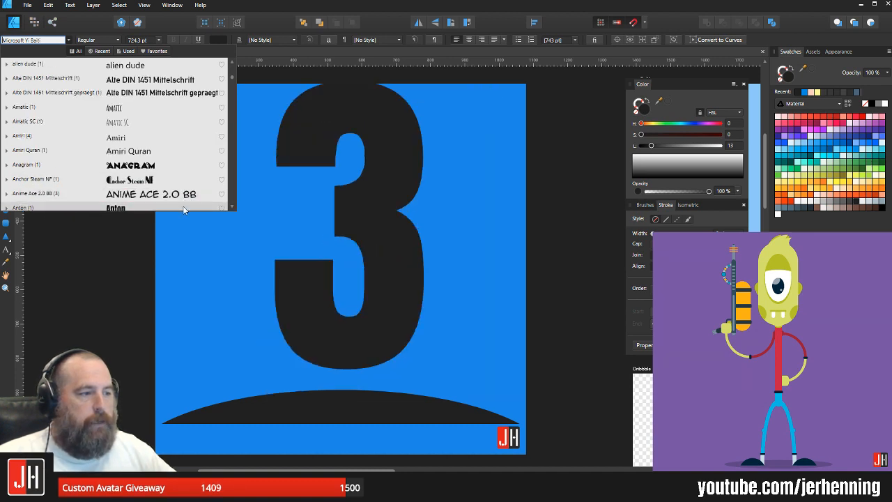
{"action": "left_click", "coordinate": [188, 208]}
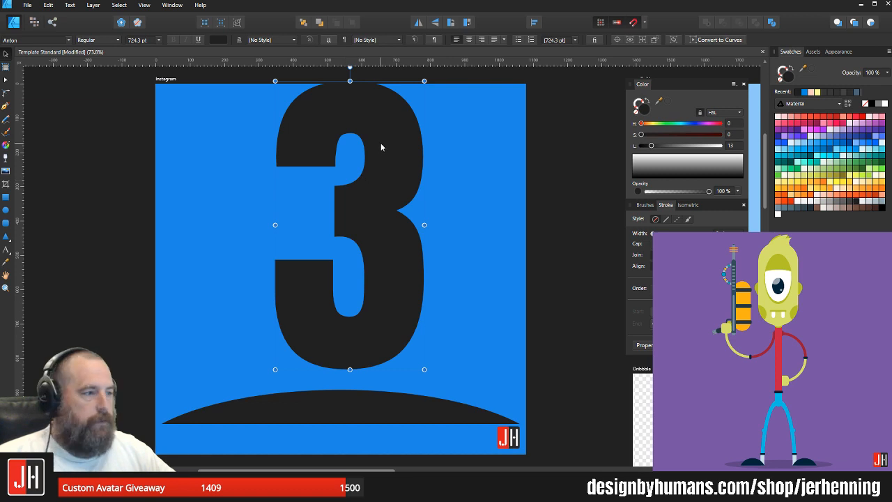
Step: Centre the 3 on the artboard above the dome and scale it down to about 675.2 pt
{"action": "mouse_move", "coordinate": [380, 144]}
{"action": "left_mouse_down"}
{"action": "mouse_move", "coordinate": [376, 162]}
{"action": "mouse_move", "coordinate": [369, 158]}
{"action": "left_mouse_up"}
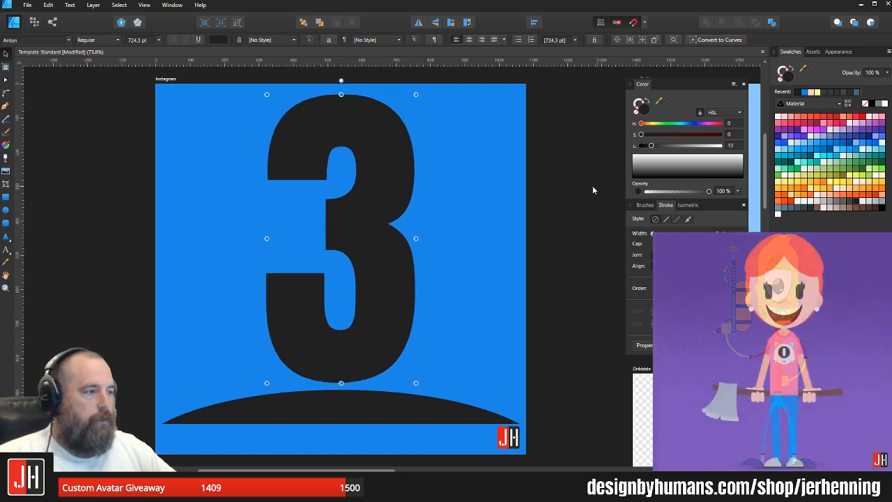
{"action": "left_click", "coordinate": [593, 190]}
{"action": "scroll", "coordinate": [500, 221], "scroll_direction": "down", "scroll_amount": 3}
{"action": "left_click_drag", "start_coordinate": [500, 218], "coordinate": [468, 212]}
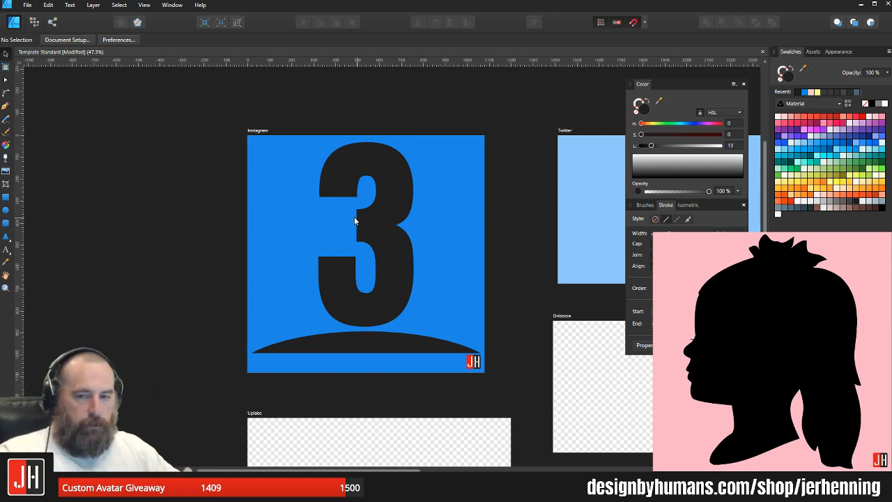
{"action": "left_click", "coordinate": [373, 168]}
{"action": "scroll", "coordinate": [382, 173], "scroll_direction": "up", "scroll_amount": 1}
{"action": "left_click_drag", "start_coordinate": [422, 134], "coordinate": [414, 149]}
{"action": "left_click", "coordinate": [516, 183]}
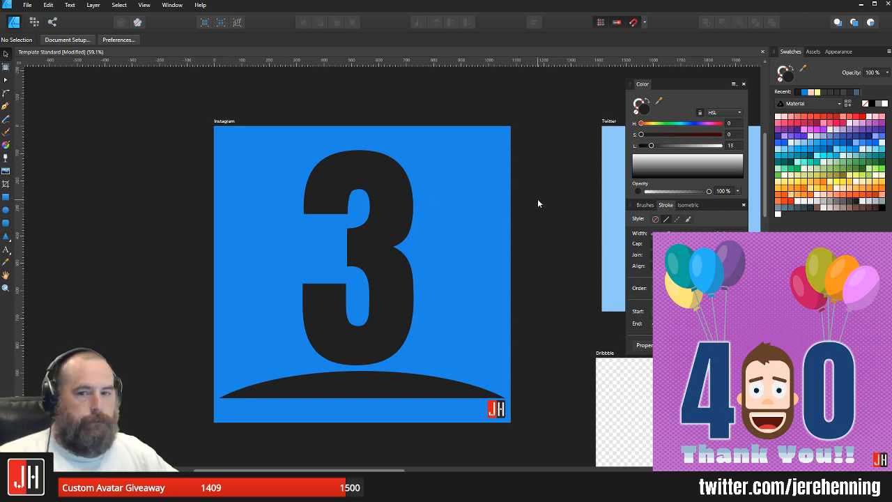
Step: Preview the fonts listed after Anton on the number 3 and apply DigitalStrip 2.0 BB to it
{"action": "left_click", "coordinate": [367, 183]}
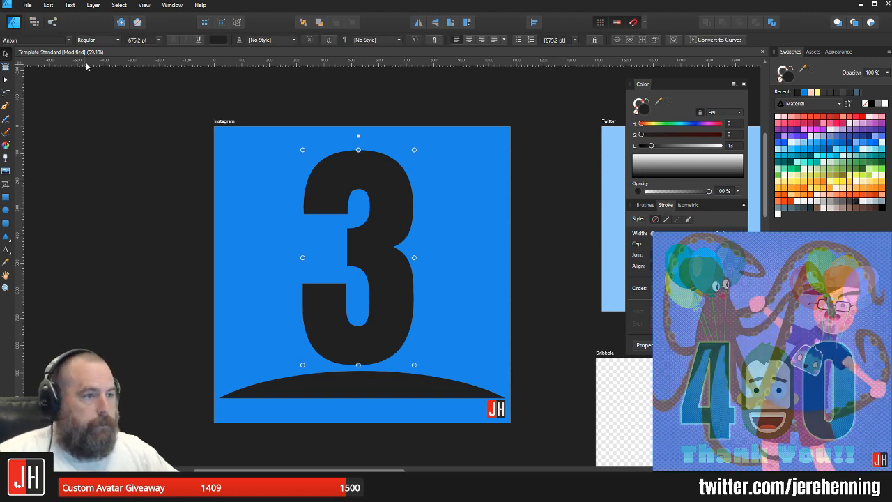
{"action": "left_click", "coordinate": [68, 40]}
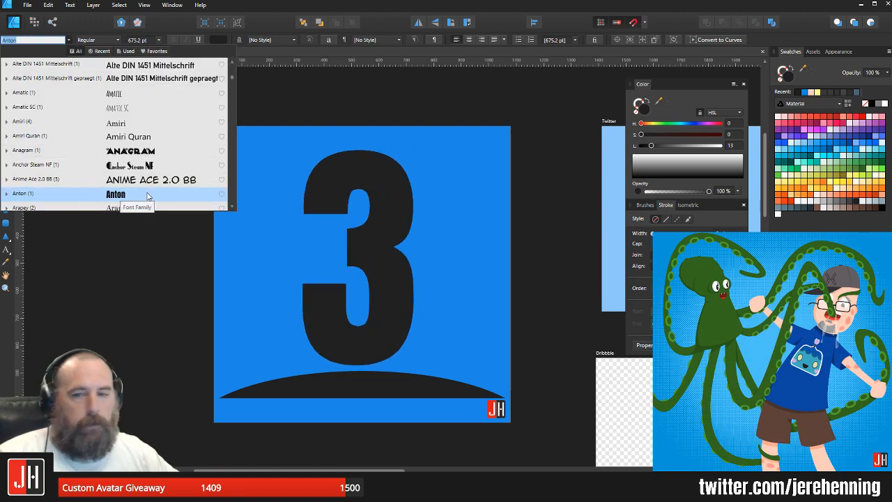
{"action": "scroll", "coordinate": [148, 194], "scroll_direction": "down", "scroll_amount": 2}
{"action": "scroll", "coordinate": [148, 196], "scroll_direction": "down", "scroll_amount": 5}
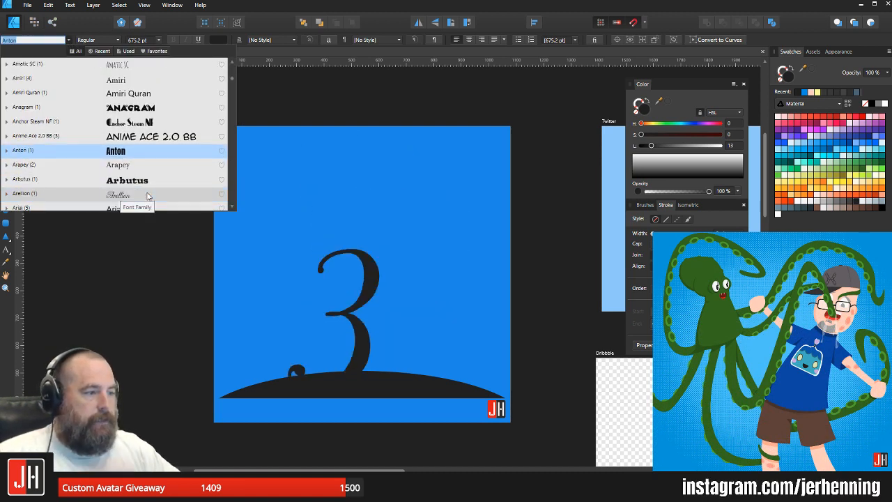
{"action": "scroll", "coordinate": [148, 196], "scroll_direction": "down", "scroll_amount": 3}
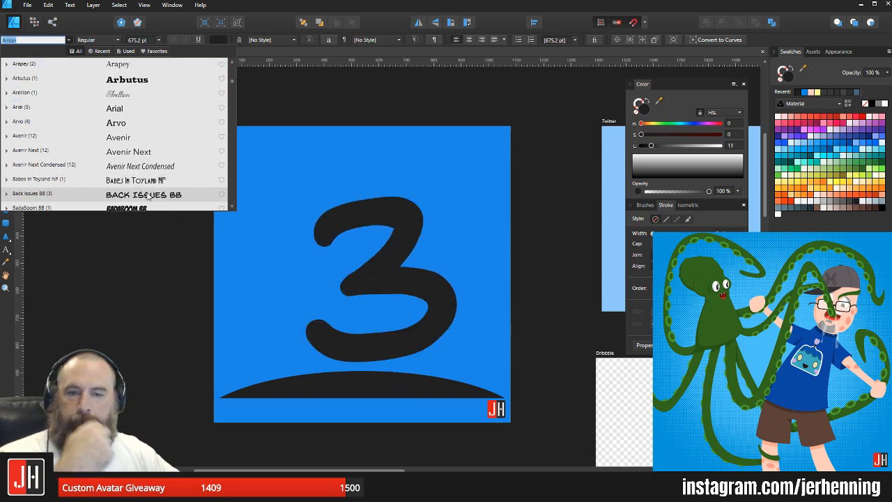
{"action": "scroll", "coordinate": [149, 197], "scroll_direction": "down", "scroll_amount": 2}
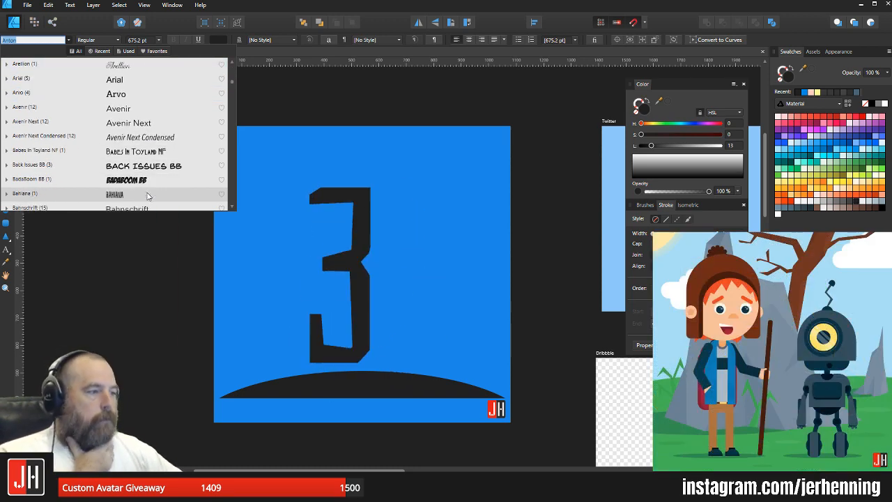
{"action": "scroll", "coordinate": [147, 196], "scroll_direction": "down", "scroll_amount": 5}
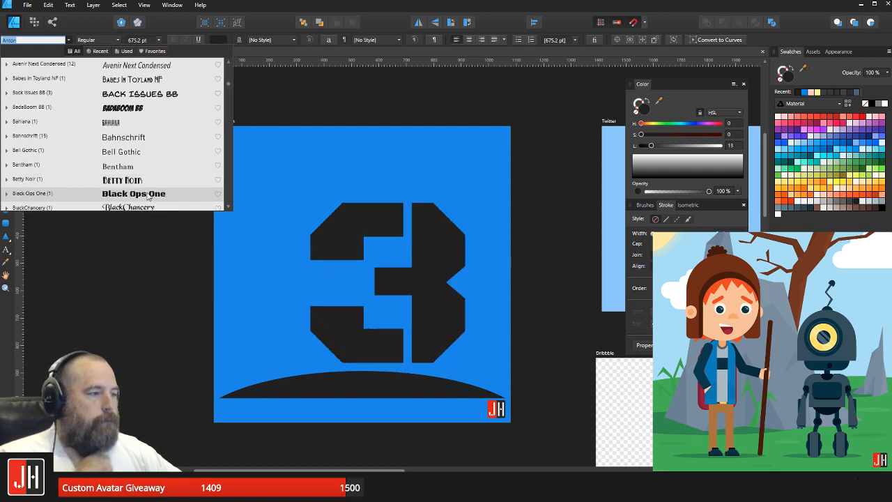
{"action": "scroll", "coordinate": [147, 196], "scroll_direction": "down", "scroll_amount": 4}
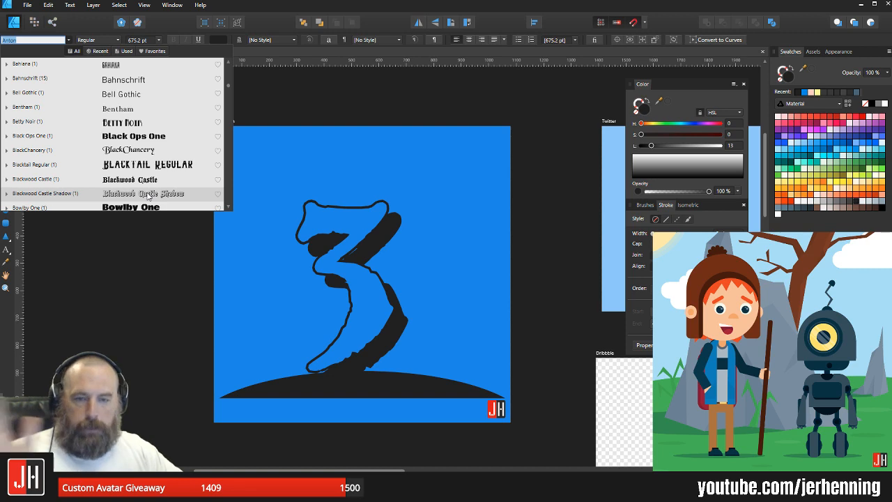
{"action": "scroll", "coordinate": [148, 196], "scroll_direction": "down", "scroll_amount": 2}
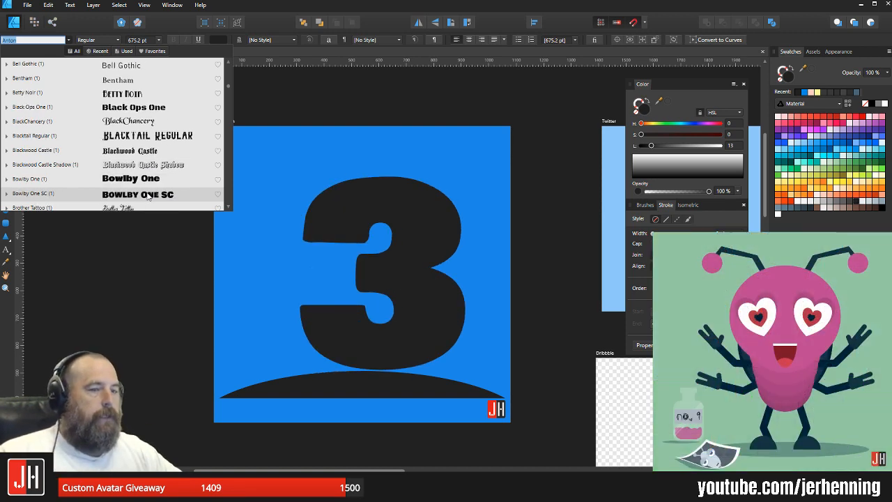
{"action": "scroll", "coordinate": [147, 196], "scroll_direction": "down", "scroll_amount": 2}
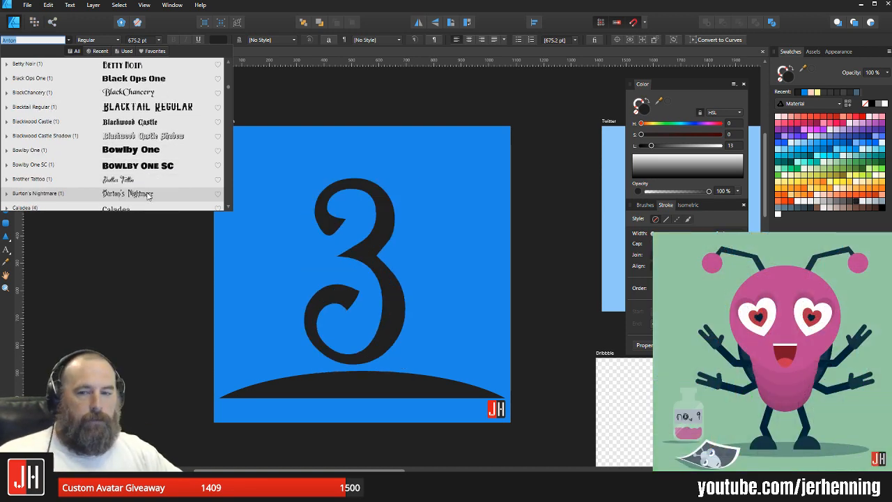
{"action": "scroll", "coordinate": [147, 196], "scroll_direction": "down", "scroll_amount": 3}
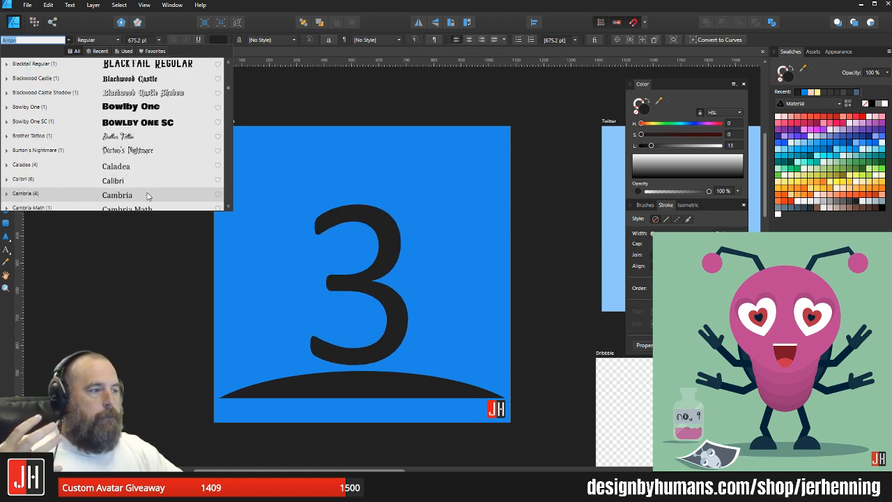
{"action": "scroll", "coordinate": [148, 196], "scroll_direction": "down", "scroll_amount": 3}
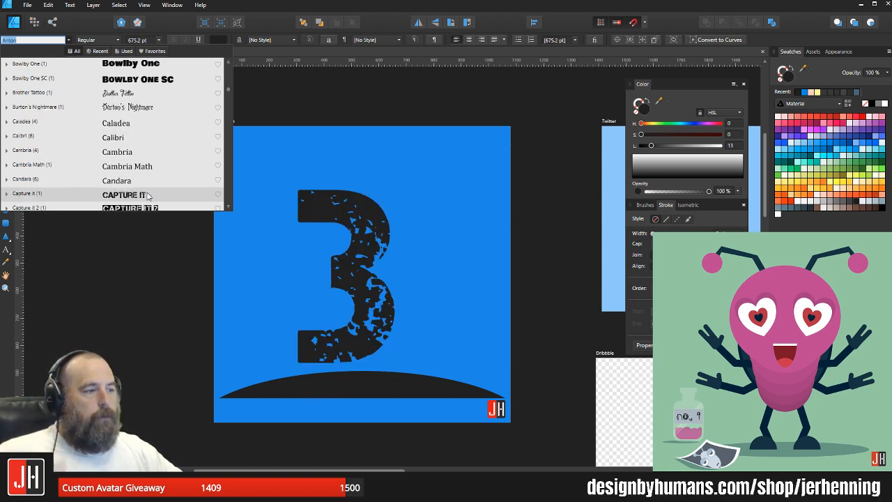
{"action": "scroll", "coordinate": [147, 195], "scroll_direction": "down", "scroll_amount": 4}
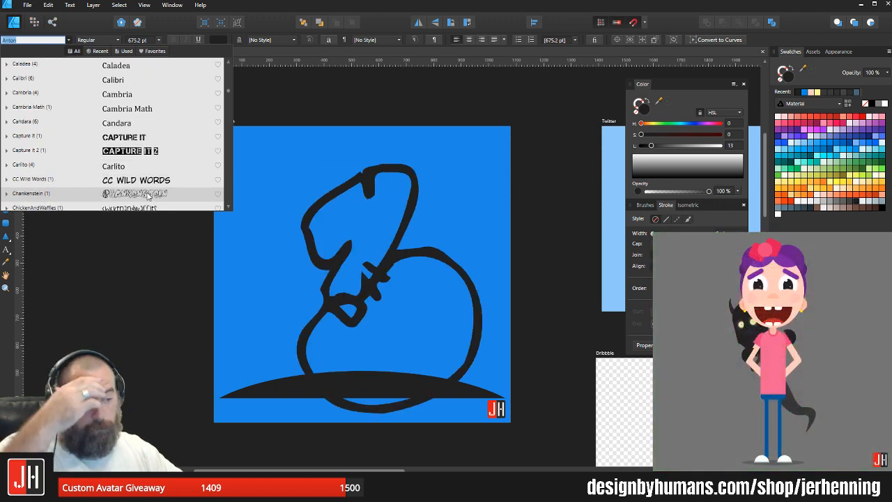
{"action": "scroll", "coordinate": [147, 196], "scroll_direction": "down", "scroll_amount": 5}
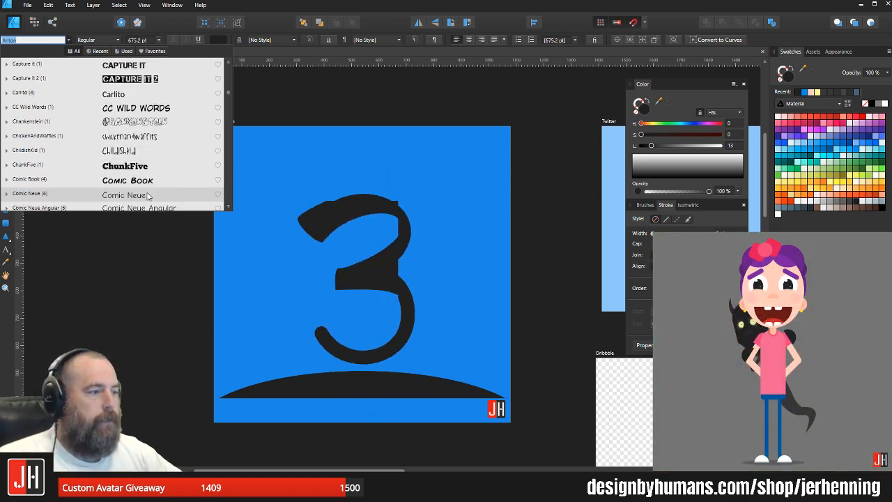
{"action": "scroll", "coordinate": [148, 196], "scroll_direction": "down", "scroll_amount": 4}
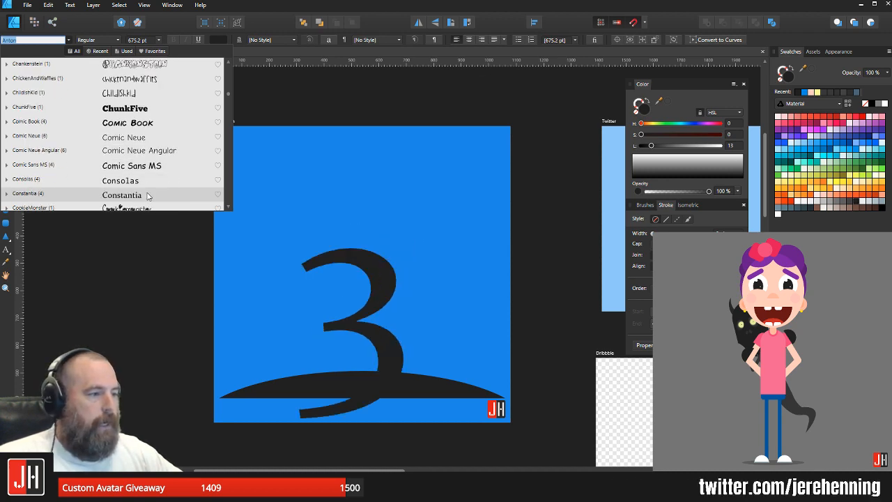
{"action": "scroll", "coordinate": [147, 196], "scroll_direction": "down", "scroll_amount": 2}
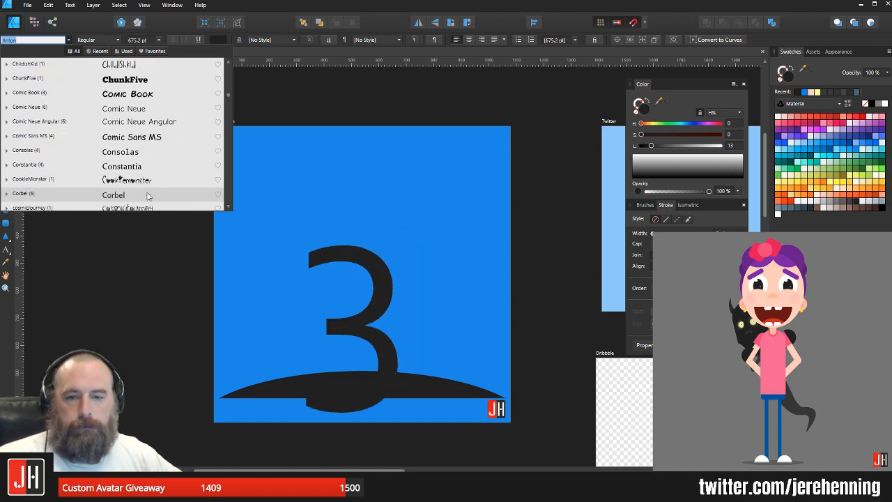
{"action": "scroll", "coordinate": [147, 196], "scroll_direction": "down", "scroll_amount": 3}
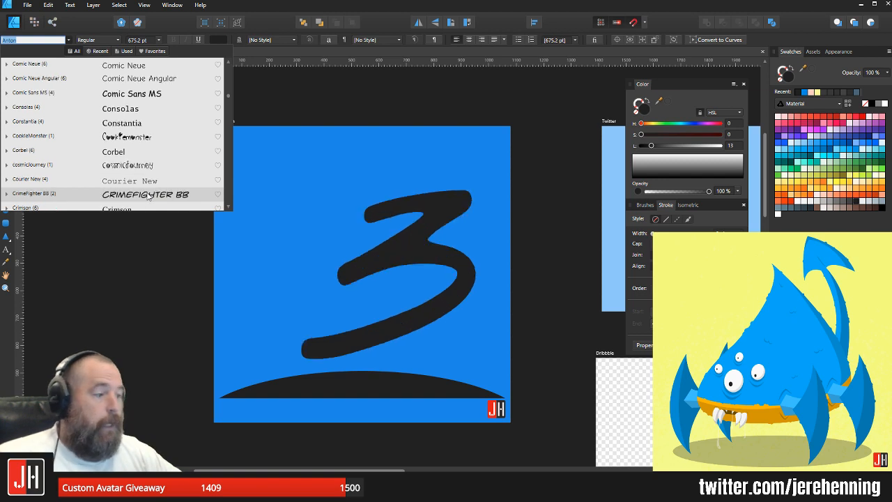
{"action": "scroll", "coordinate": [147, 196], "scroll_direction": "down", "scroll_amount": 1}
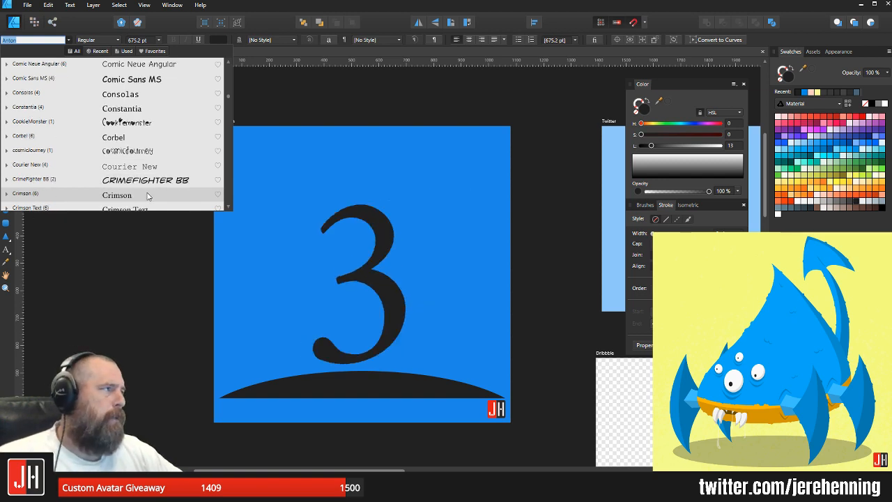
{"action": "scroll", "coordinate": [147, 196], "scroll_direction": "down", "scroll_amount": 6}
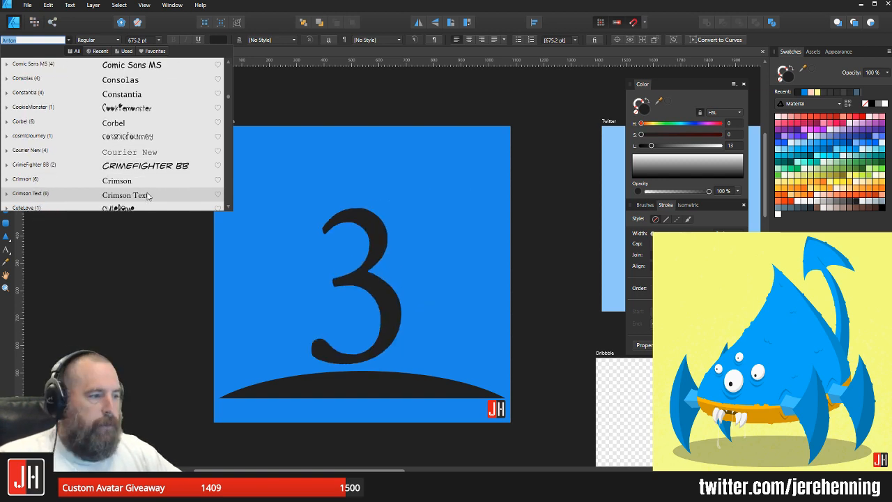
{"action": "scroll", "coordinate": [147, 196], "scroll_direction": "down", "scroll_amount": 3}
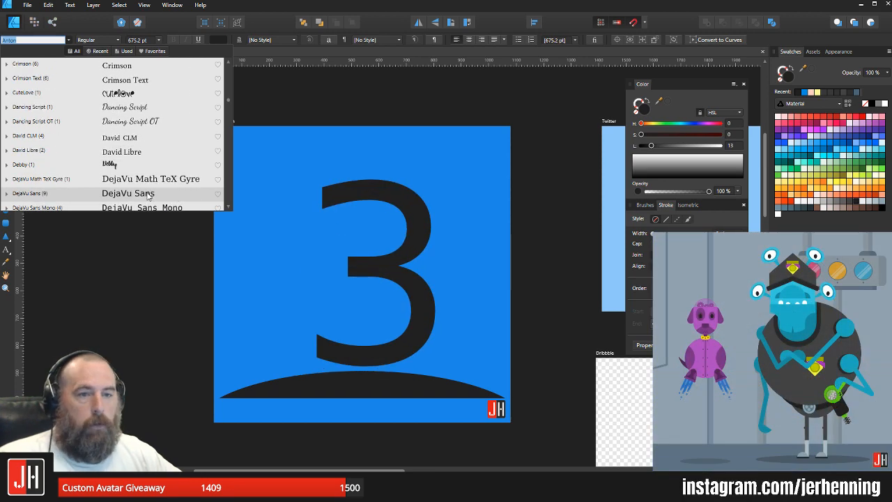
{"action": "scroll", "coordinate": [147, 196], "scroll_direction": "down", "scroll_amount": 3}
{"action": "scroll", "coordinate": [147, 196], "scroll_direction": "down", "scroll_amount": 2}
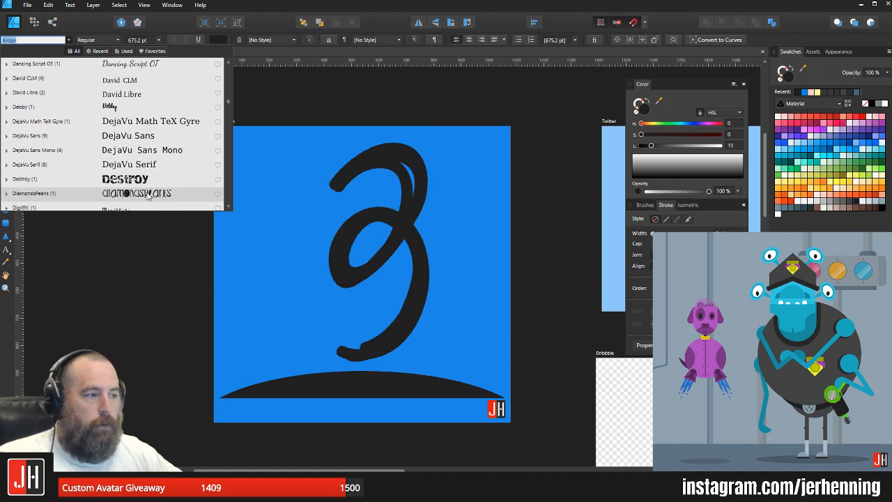
{"action": "scroll", "coordinate": [147, 196], "scroll_direction": "down", "scroll_amount": 1}
{"action": "left_click", "coordinate": [147, 196]}
Step: Preview the fonts from DigitalStrip BB onward on the 3, set its font to Impact and deselect it
{"action": "scroll", "coordinate": [147, 196], "scroll_direction": "down", "scroll_amount": 3}
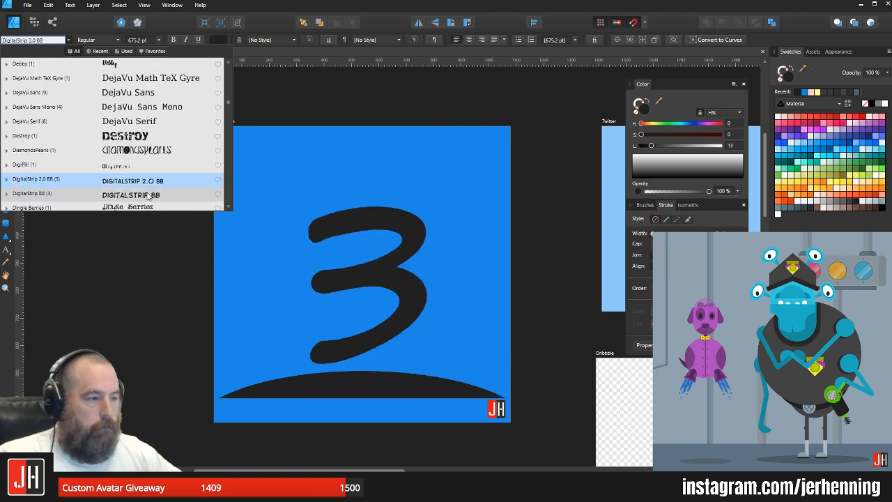
{"action": "scroll", "coordinate": [147, 196], "scroll_direction": "down", "scroll_amount": 7}
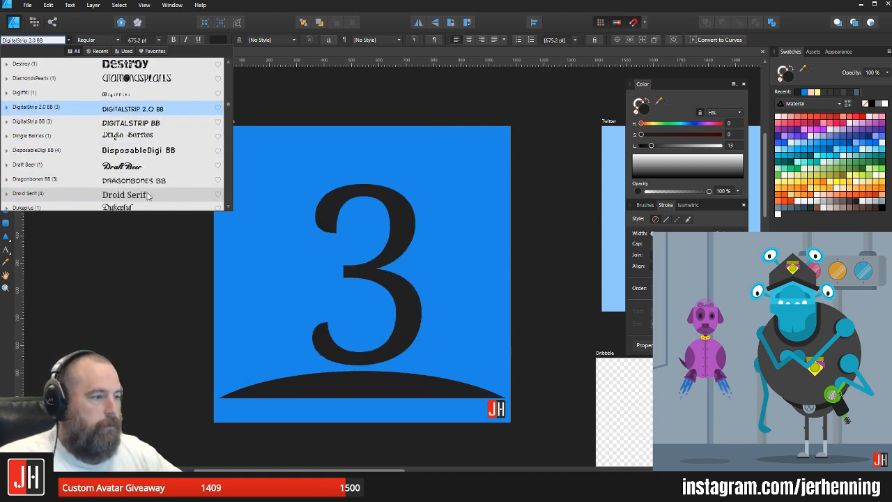
{"action": "scroll", "coordinate": [148, 196], "scroll_direction": "down", "scroll_amount": 7}
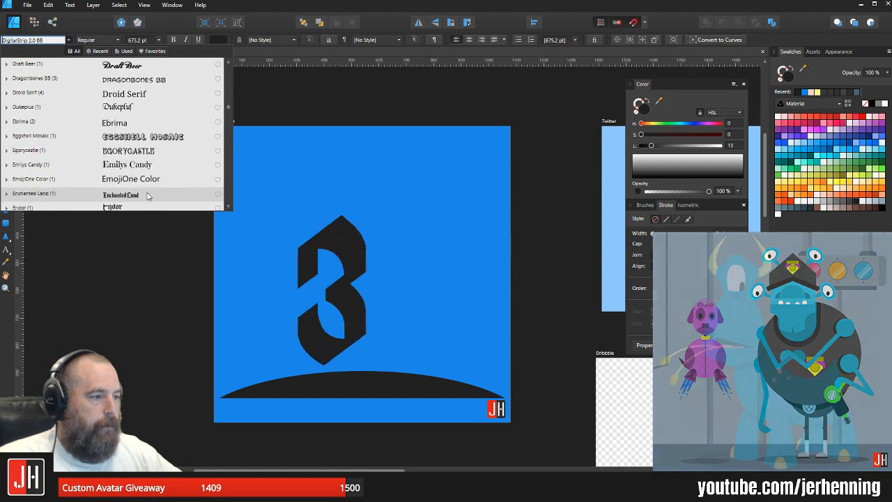
{"action": "scroll", "coordinate": [147, 196], "scroll_direction": "down", "scroll_amount": 2}
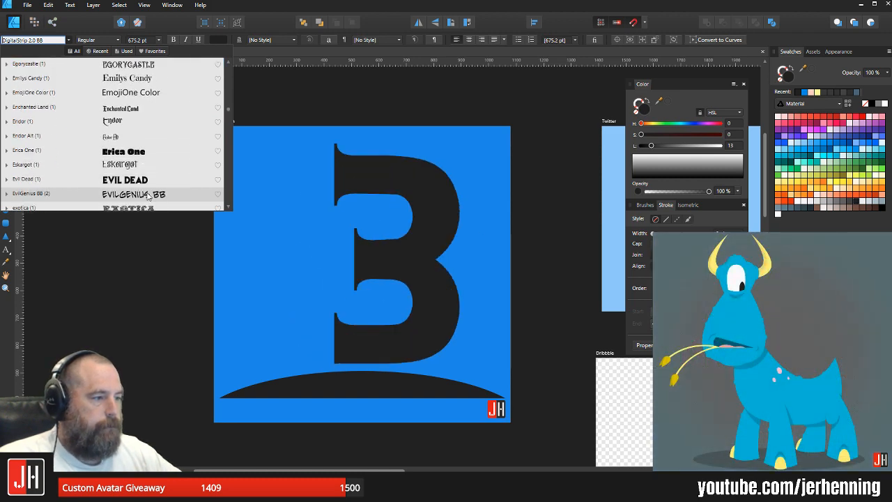
{"action": "scroll", "coordinate": [147, 196], "scroll_direction": "down", "scroll_amount": 8}
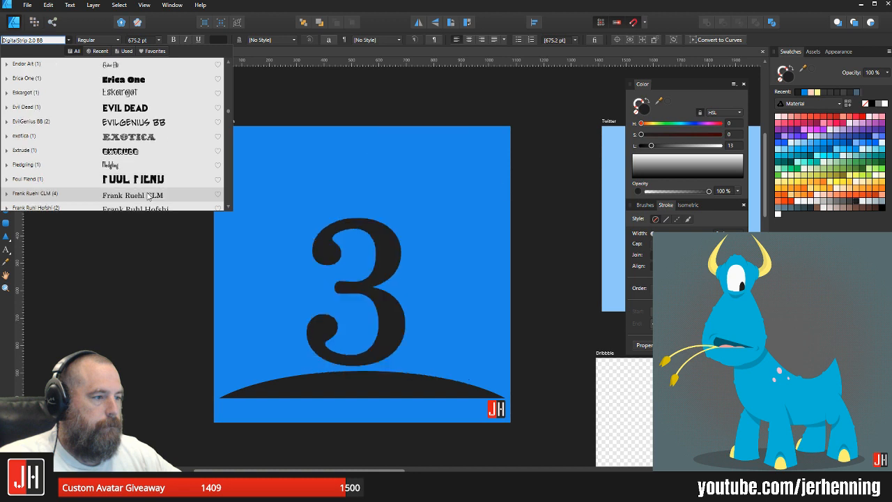
{"action": "scroll", "coordinate": [147, 196], "scroll_direction": "down", "scroll_amount": 5}
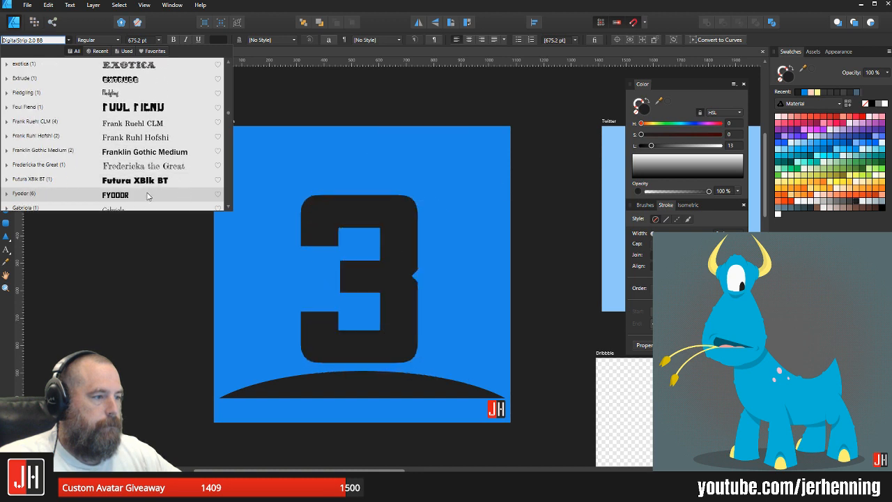
{"action": "scroll", "coordinate": [147, 196], "scroll_direction": "down", "scroll_amount": 5}
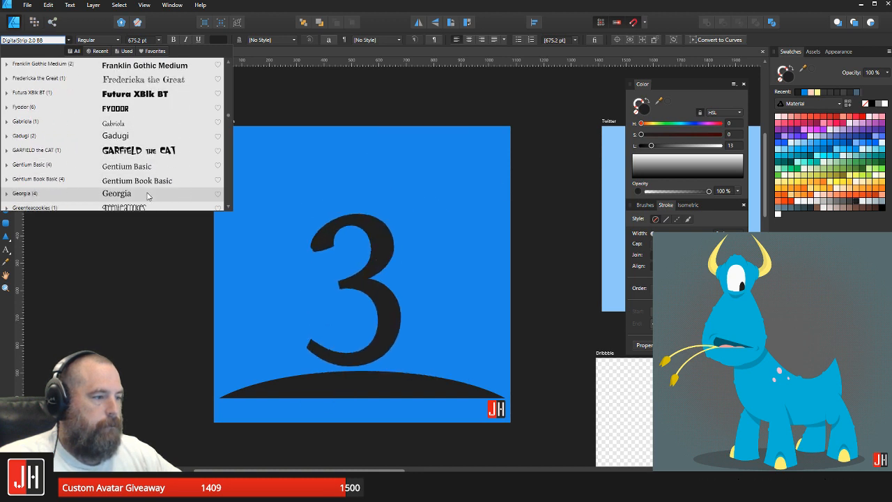
{"action": "scroll", "coordinate": [147, 195], "scroll_direction": "down", "scroll_amount": 3}
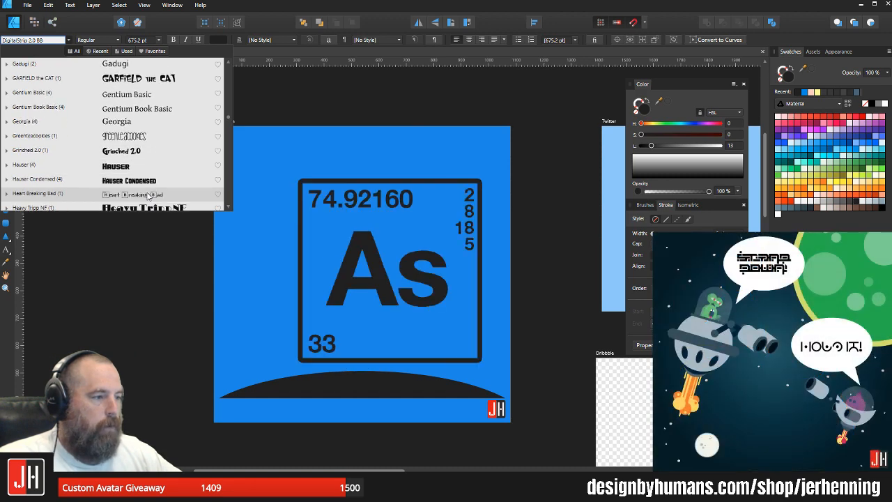
{"action": "scroll", "coordinate": [147, 196], "scroll_direction": "down", "scroll_amount": 1}
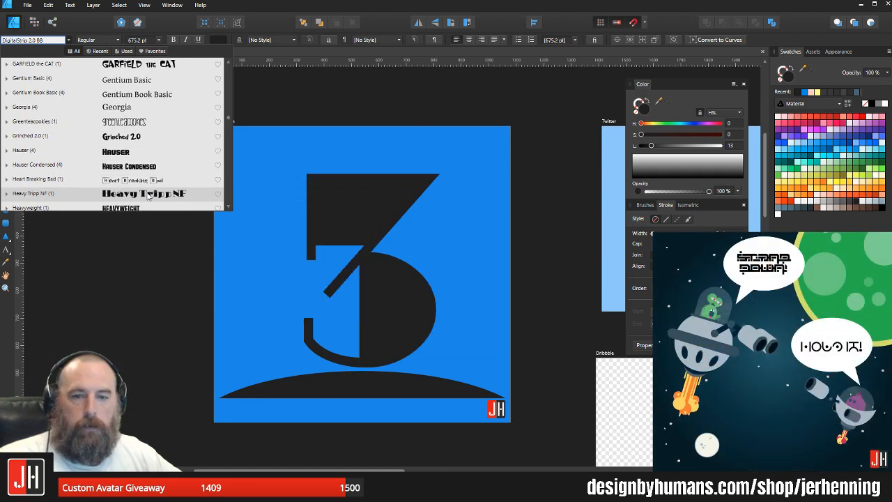
{"action": "scroll", "coordinate": [147, 196], "scroll_direction": "down", "scroll_amount": 3}
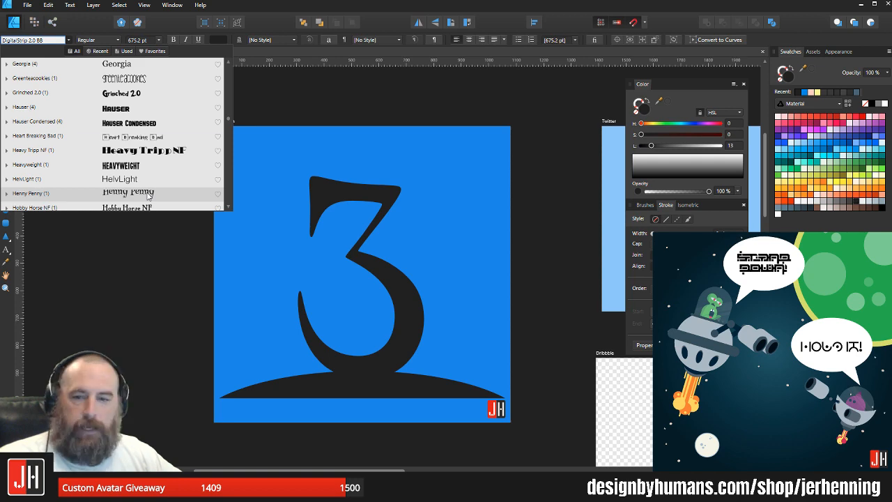
{"action": "scroll", "coordinate": [147, 196], "scroll_direction": "down", "scroll_amount": 5}
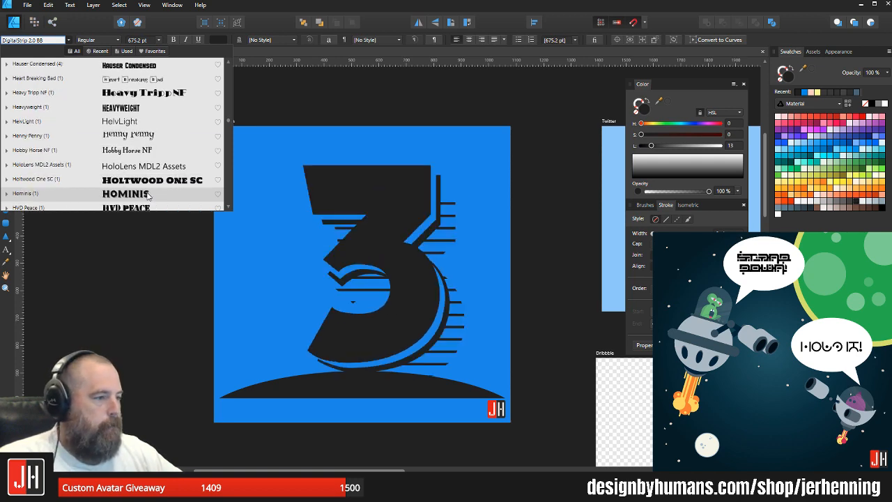
{"action": "scroll", "coordinate": [147, 196], "scroll_direction": "down", "scroll_amount": 4}
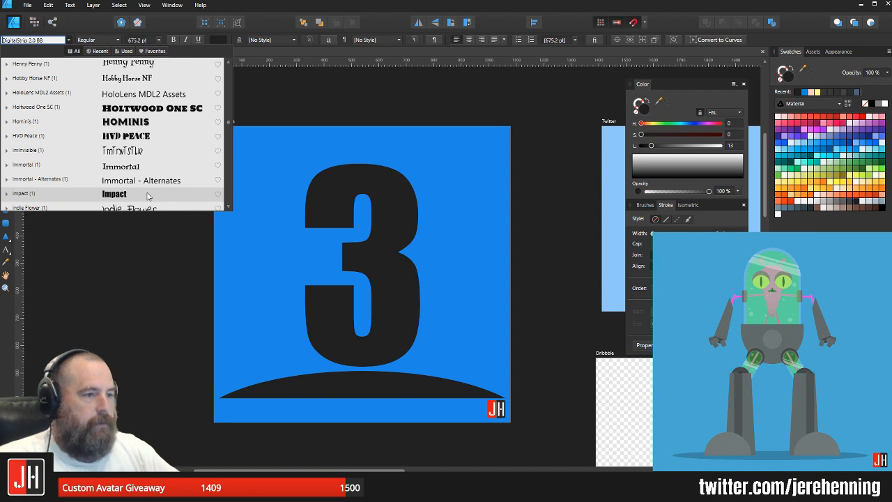
{"action": "left_click", "coordinate": [147, 194]}
{"action": "left_click", "coordinate": [526, 187]}
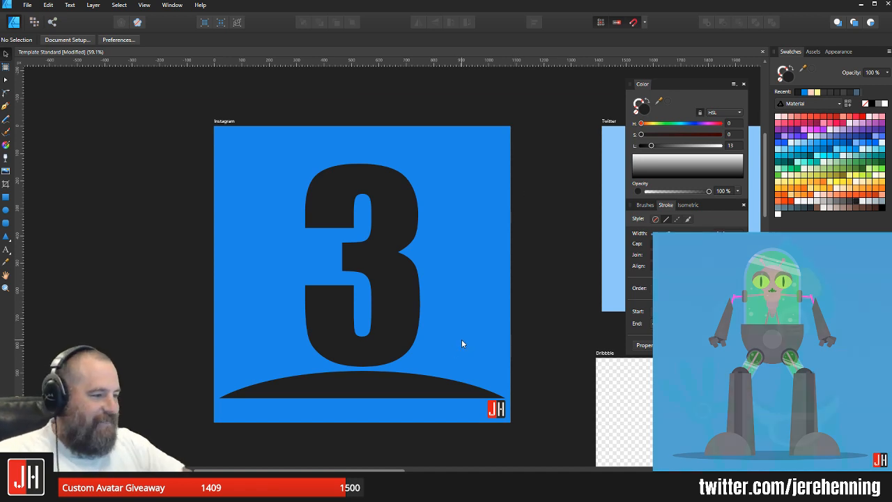
Step: Select the dome and the 3 together, move both slightly upward on the Instagram artboard, and deselect them
{"action": "left_click", "coordinate": [403, 382]}
{"action": "left_click", "coordinate": [400, 241], "text": "shift"}
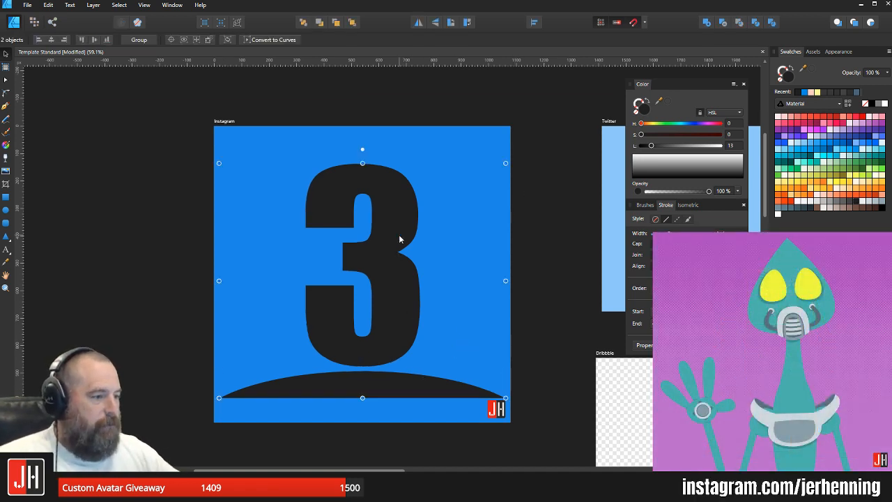
{"action": "mouse_move", "coordinate": [400, 241]}
{"action": "left_mouse_down"}
{"action": "mouse_move", "coordinate": [404, 247]}
{"action": "mouse_move", "coordinate": [403, 233]}
{"action": "left_mouse_up"}
{"action": "left_click", "coordinate": [614, 270]}
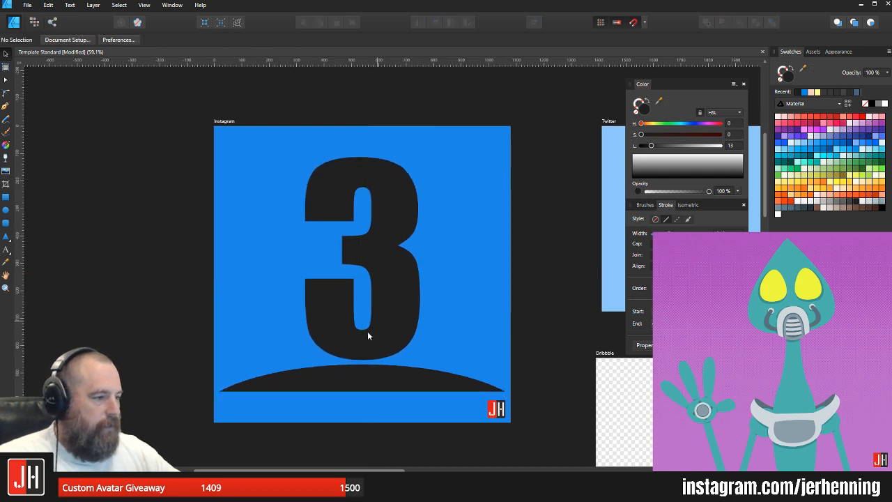
Step: Nudge the dome slightly down from the 3, move both slightly upward together, deselect them and save the document
{"action": "scroll", "coordinate": [366, 357], "scroll_direction": "up", "scroll_amount": 2}
{"action": "left_click", "coordinate": [373, 380]}
{"action": "left_click_drag", "start_coordinate": [383, 370], "coordinate": [384, 374]}
{"action": "left_click", "coordinate": [392, 316], "text": "shift"}
{"action": "scroll", "coordinate": [396, 301], "scroll_direction": "down", "scroll_amount": 1}
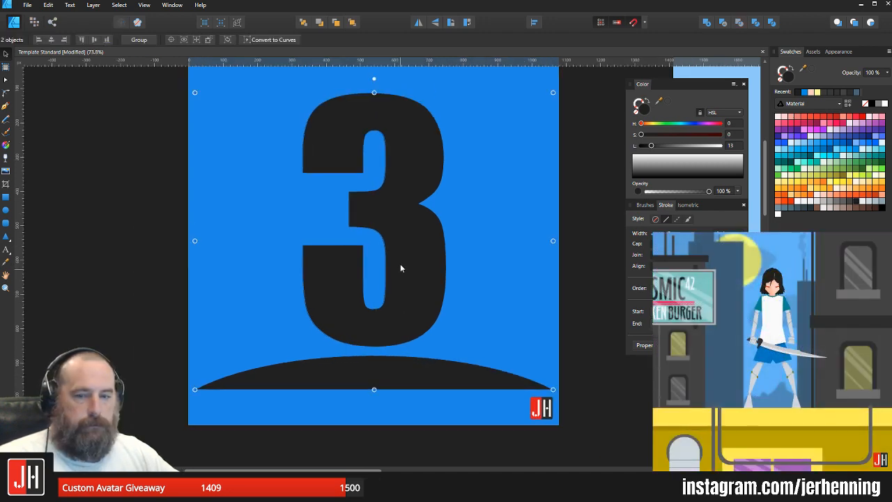
{"action": "left_click_drag", "start_coordinate": [400, 263], "coordinate": [399, 258]}
{"action": "scroll", "coordinate": [502, 268], "scroll_direction": "down", "scroll_amount": 2}
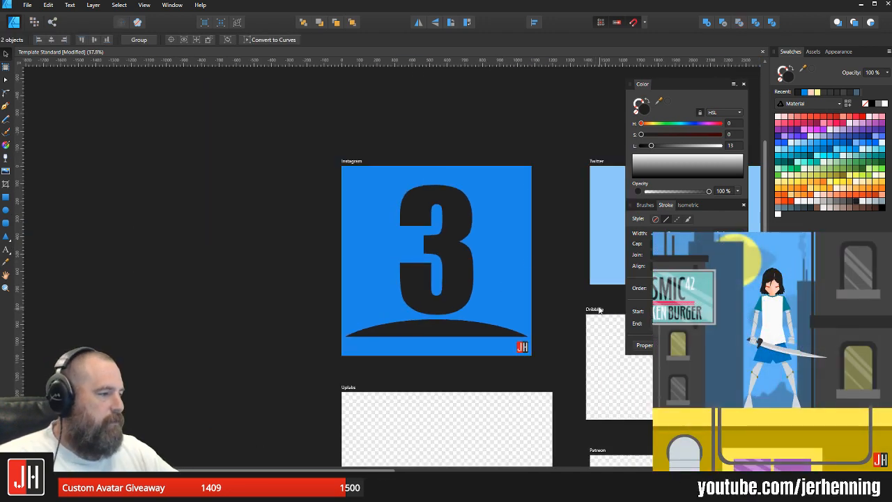
{"action": "key", "text": "ctrl+d"}
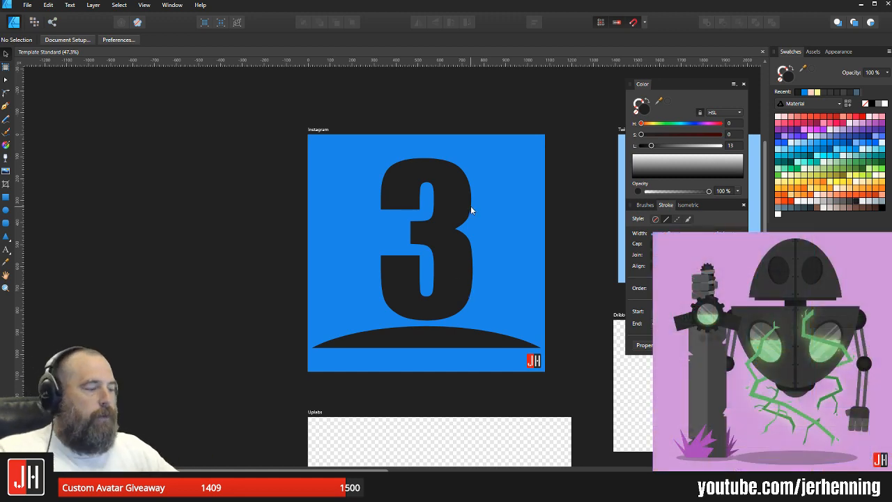
Step: Fill the number 3 with a sampled bright yellow (H 57, S 100, L 49)
{"action": "scroll", "coordinate": [447, 209], "scroll_direction": "up", "scroll_amount": 1}
{"action": "left_click", "coordinate": [450, 193]}
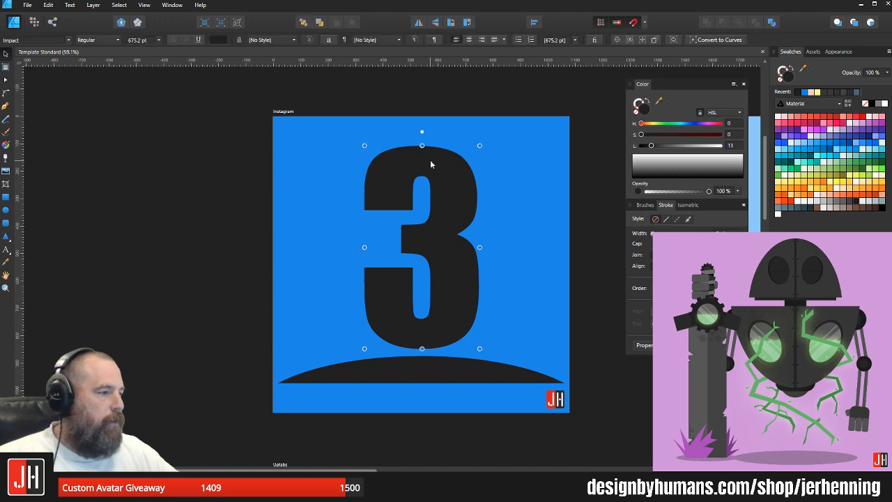
{"action": "key", "text": "i"}
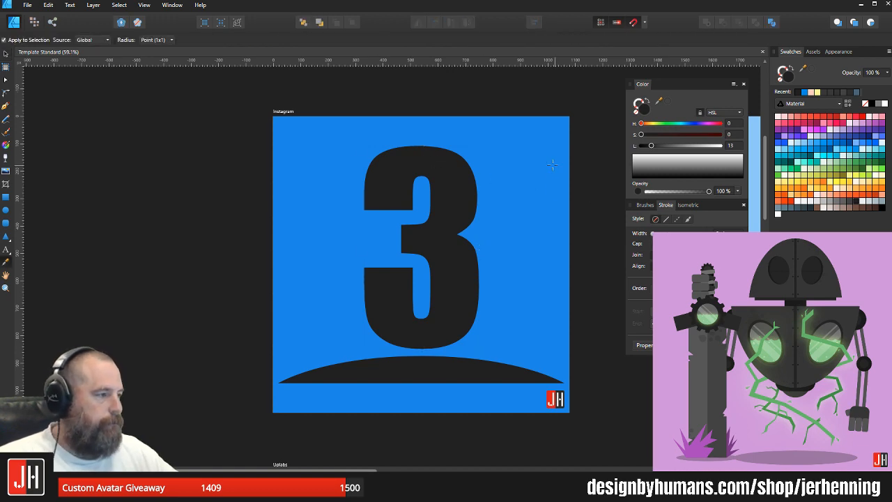
{"action": "left_click", "coordinate": [114, 188]}
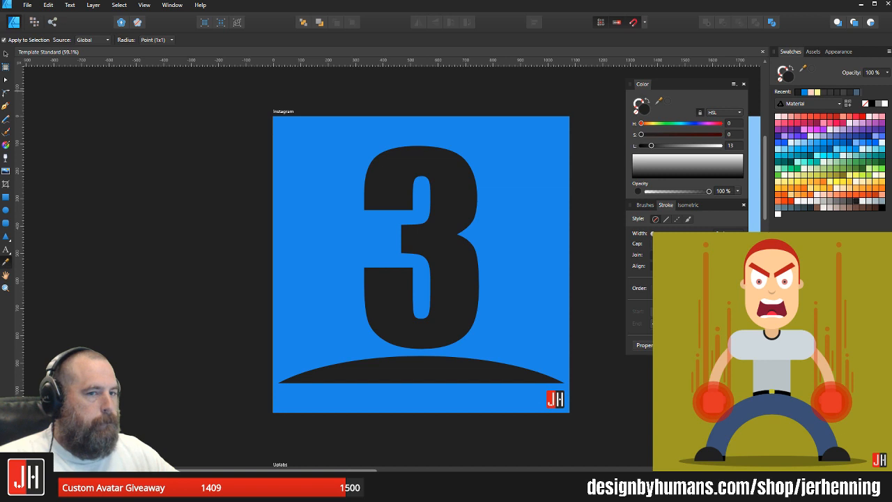
{"action": "key", "text": "v"}
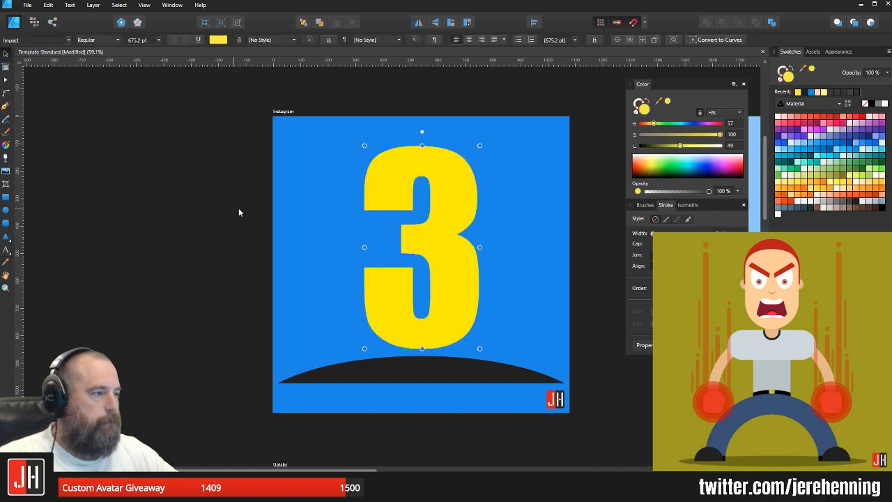
Step: Give the yellow 3 a dark grey stroke (H 0, S 0, L 13) and set its width to 10
{"action": "key", "text": "x"}
{"action": "key", "text": "x"}
{"action": "key", "text": "x"}
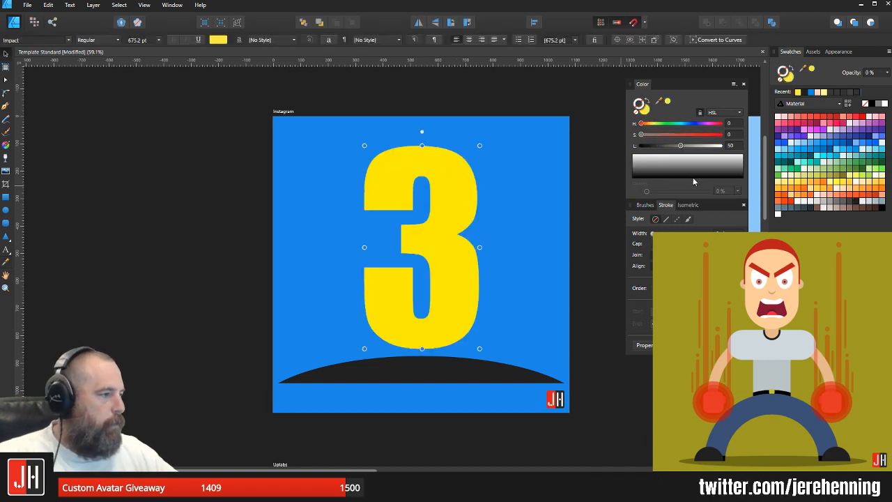
{"action": "left_click", "coordinate": [859, 203]}
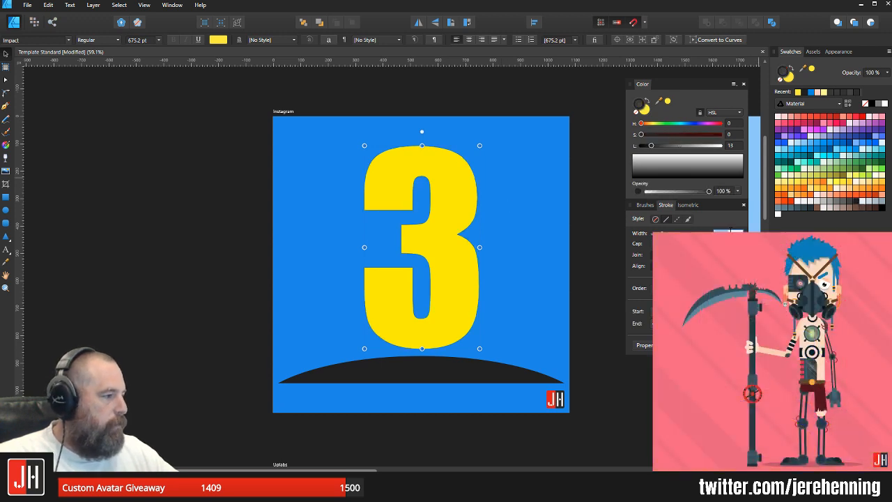
{"action": "type", "text": "3"}
{"action": "key", "text": "Return"}
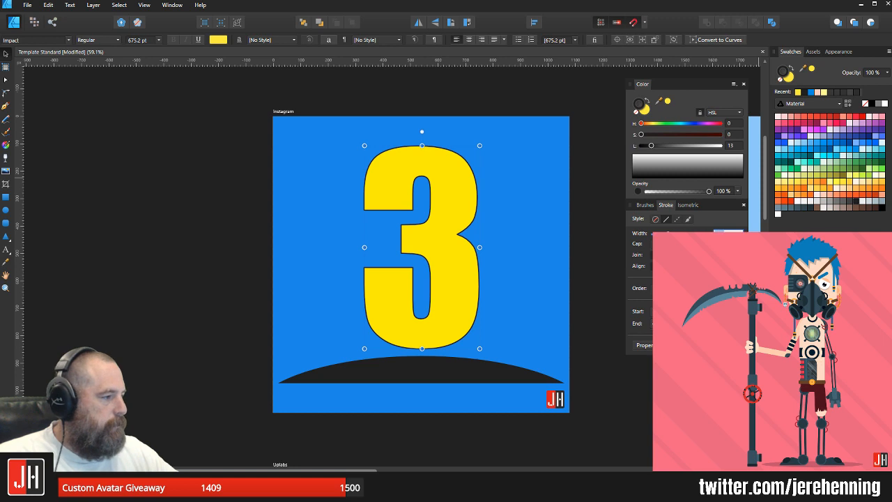
{"action": "type", "text": "10"}
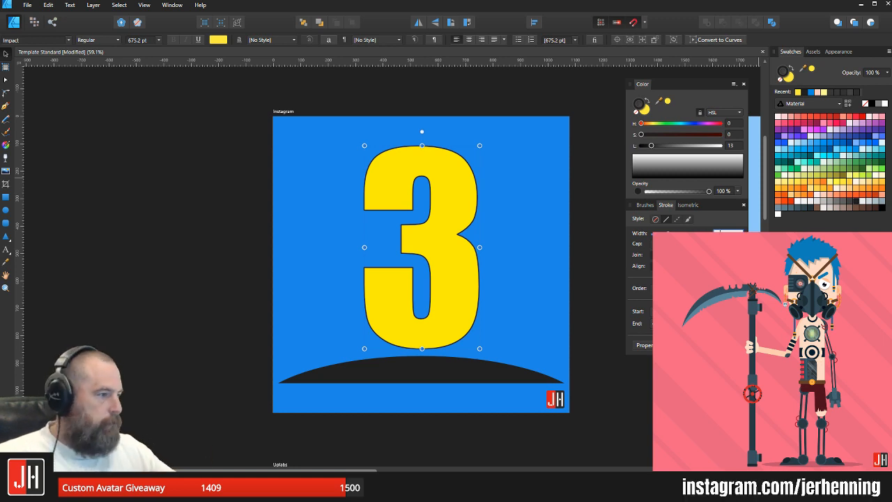
{"action": "key", "text": "Return"}
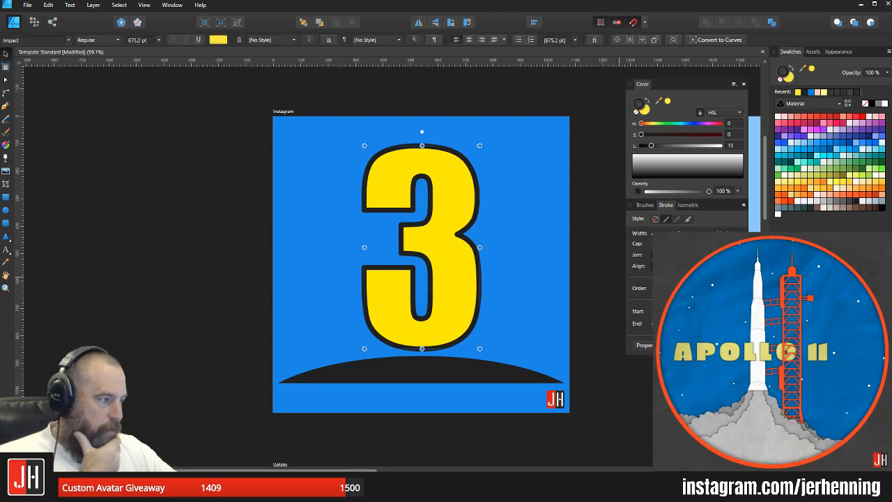
Step: Draw the 3's stroke behind its fill, thicken the stroke slightly, deselect the number and save the document
{"action": "left_click", "coordinate": [657, 288]}
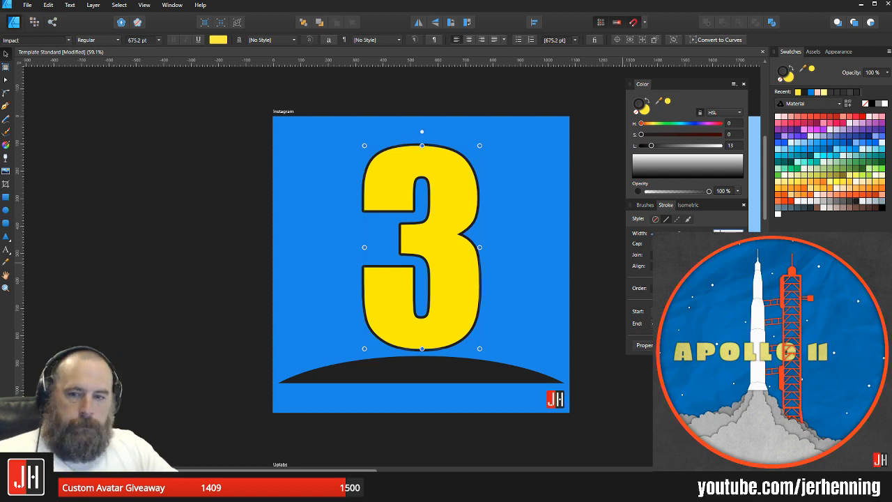
{"action": "left_click", "coordinate": [593, 165]}
{"action": "key", "text": "ctrl+s"}
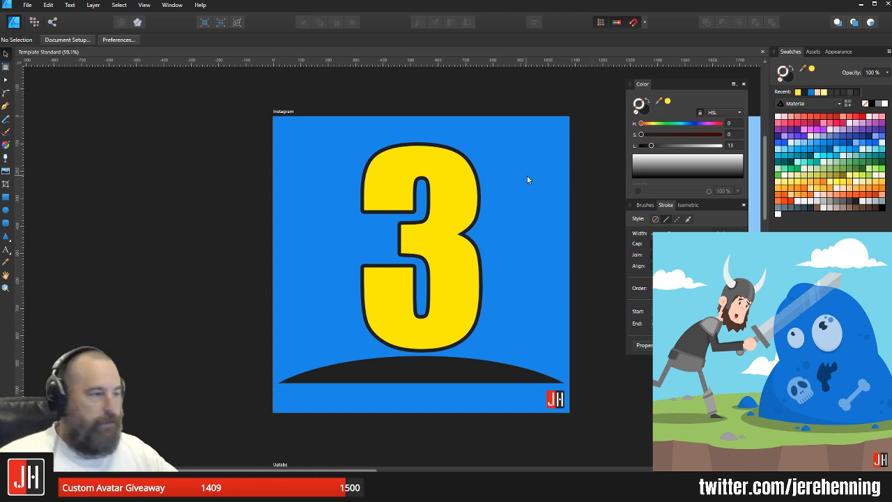
Step: Increase the stroke width of the 3 for a bolder dark outline, deselect it and save the document
{"action": "scroll", "coordinate": [540, 179], "scroll_direction": "right", "scroll_amount": 1}
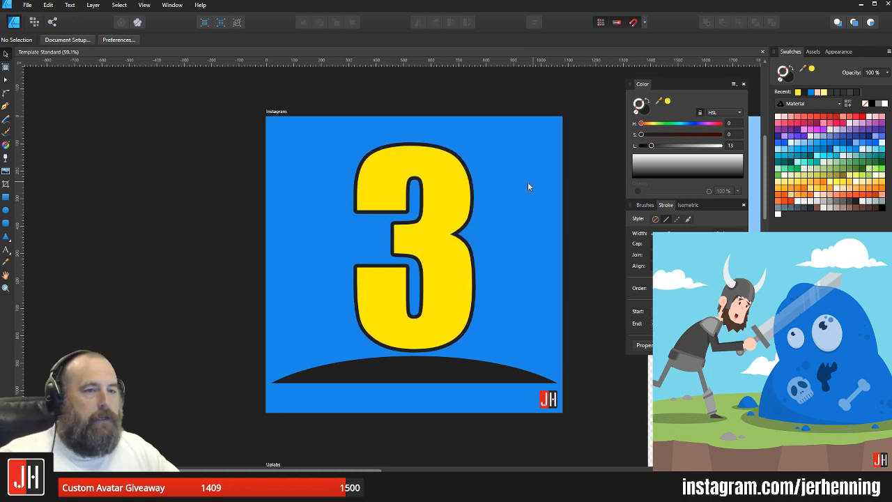
{"action": "left_click", "coordinate": [441, 182]}
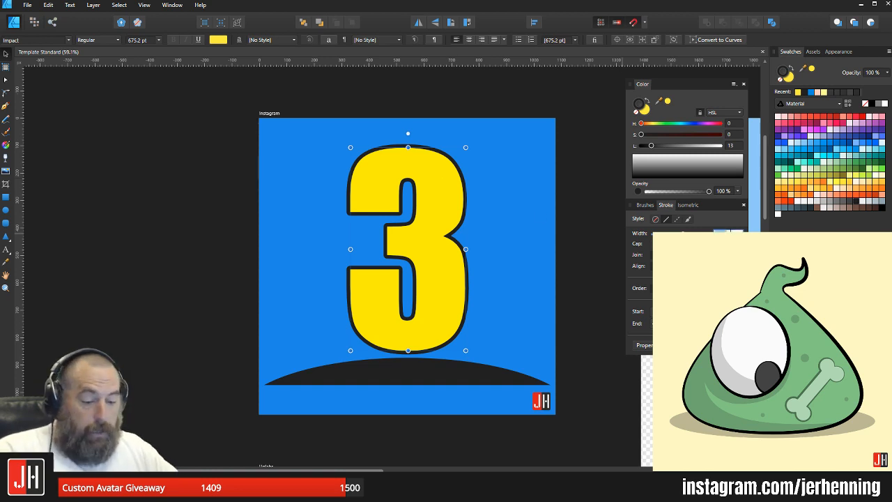
{"action": "key", "text": "Return"}
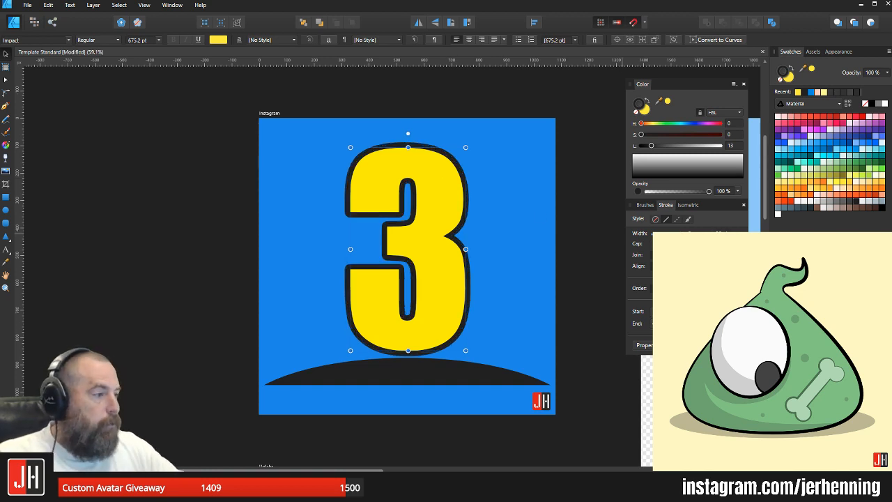
{"action": "left_click", "coordinate": [584, 272]}
{"action": "key", "text": "ctrl+s"}
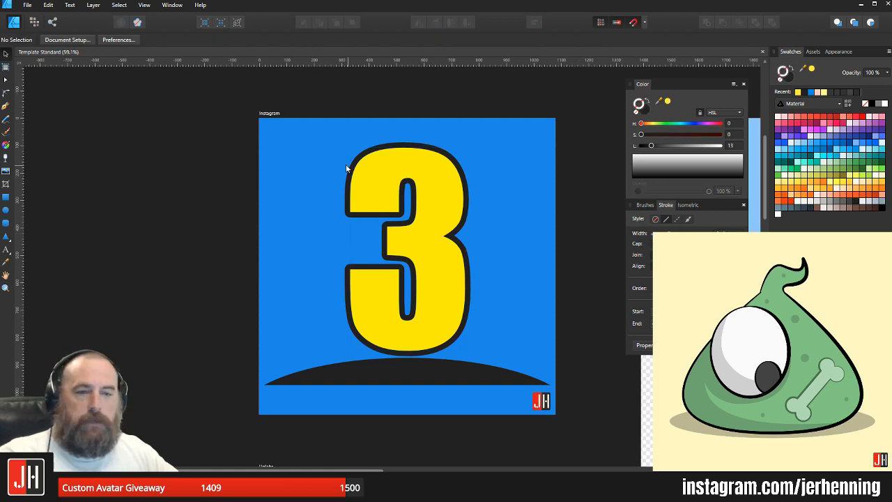
Step: Examine the yellow 3's dark outline close up and against the whole Instagram artboard
{"action": "left_click", "coordinate": [458, 207]}
{"action": "left_click", "coordinate": [501, 206]}
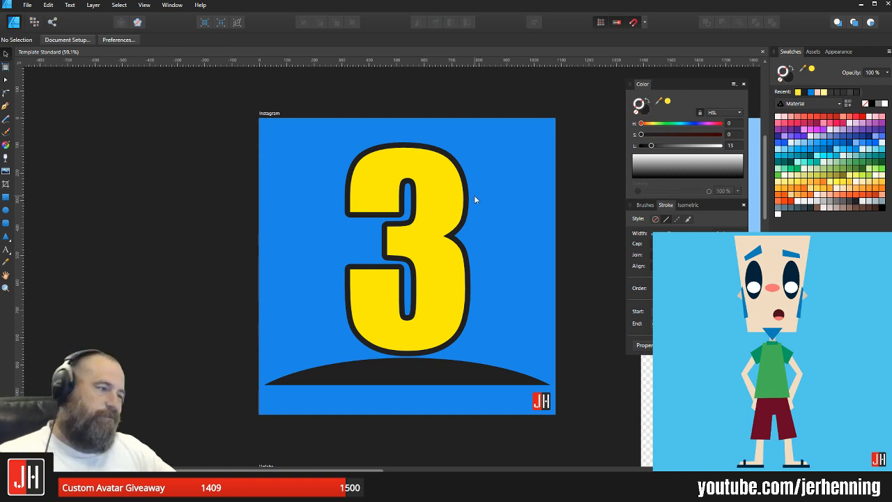
{"action": "left_click", "coordinate": [454, 178]}
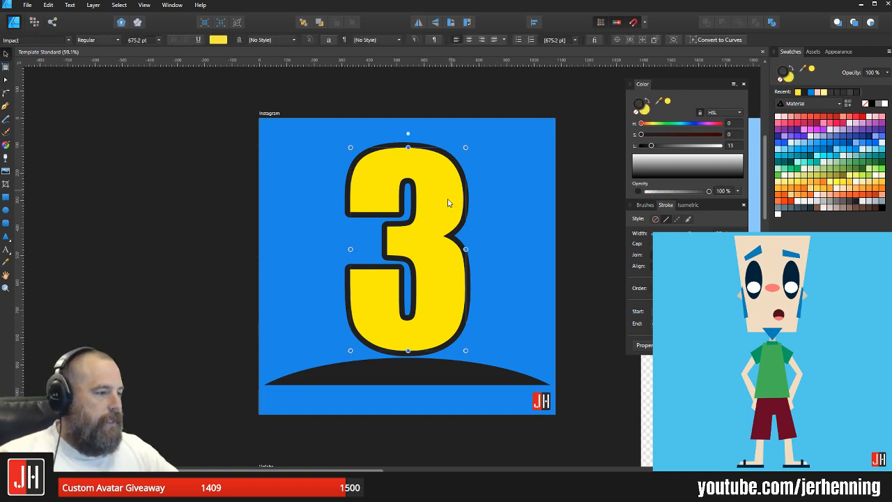
{"action": "scroll", "coordinate": [449, 191], "scroll_direction": "up", "scroll_amount": 2}
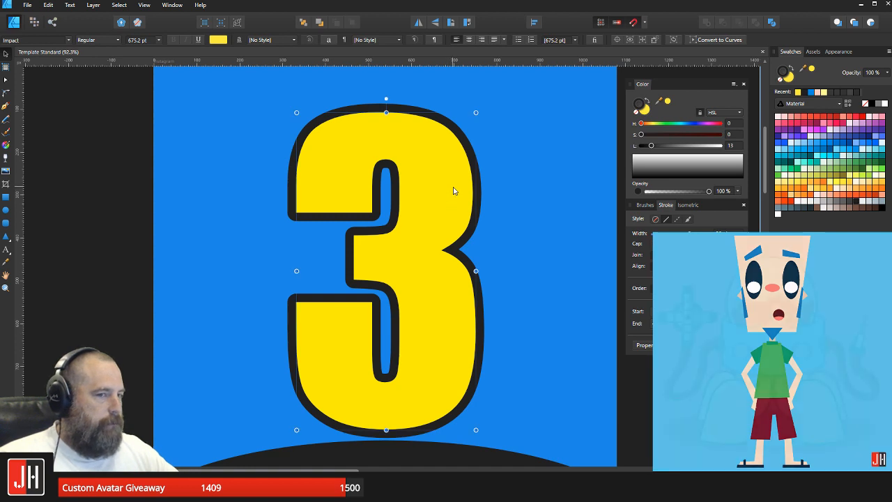
{"action": "scroll", "coordinate": [456, 207], "scroll_direction": "down", "scroll_amount": 3}
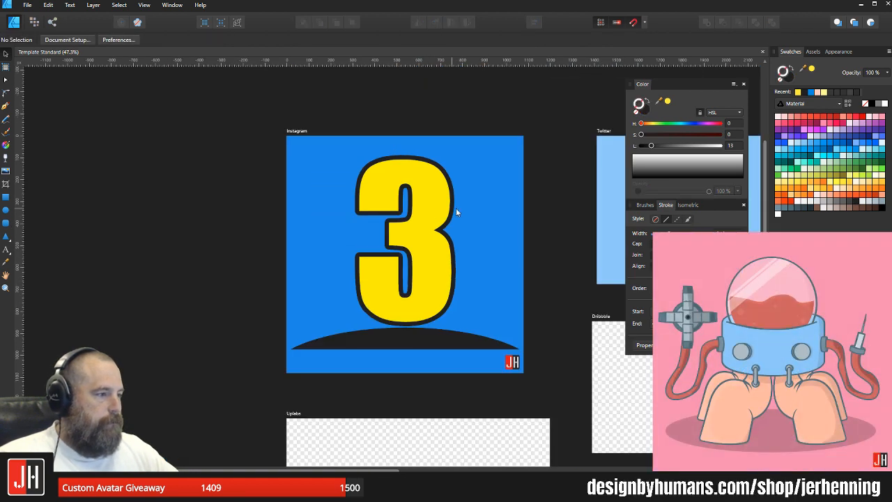
{"action": "scroll", "coordinate": [415, 209], "scroll_direction": "up", "scroll_amount": 2}
{"action": "key", "text": "Escape"}
{"action": "scroll", "coordinate": [387, 185], "scroll_direction": "up", "scroll_amount": 3}
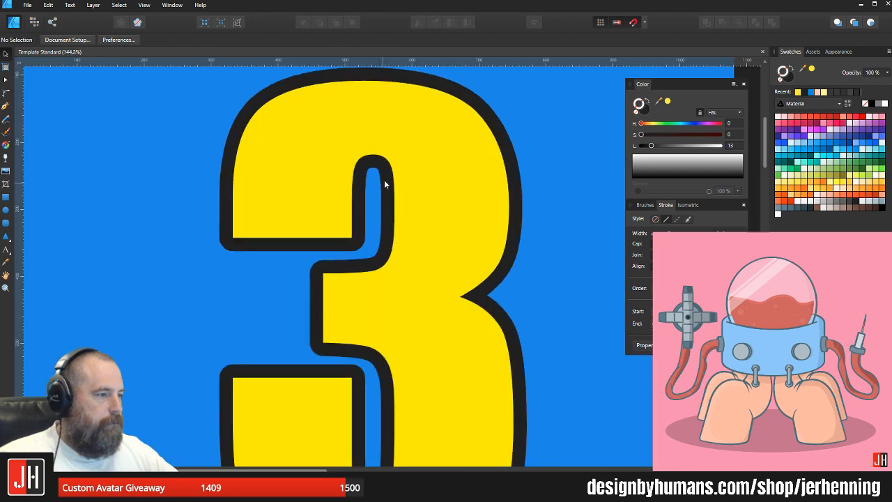
{"action": "scroll", "coordinate": [387, 188], "scroll_direction": "down", "scroll_amount": 2}
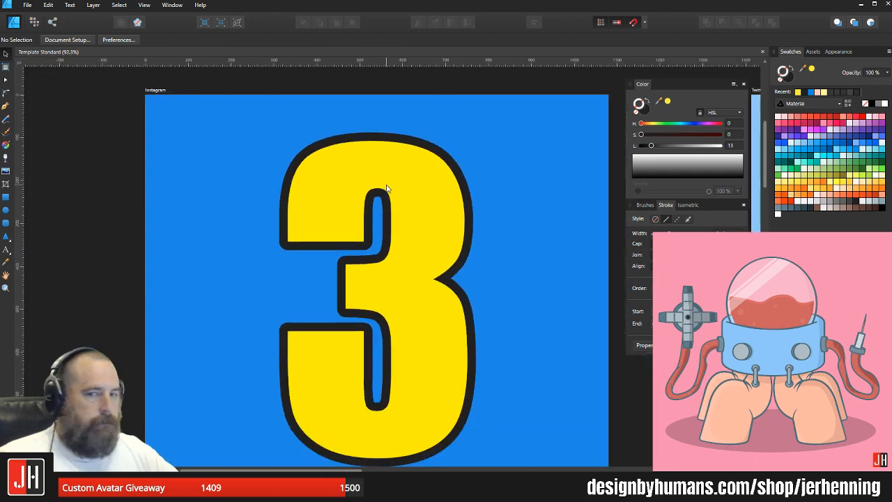
{"action": "scroll", "coordinate": [388, 188], "scroll_direction": "down", "scroll_amount": 2}
{"action": "scroll", "coordinate": [418, 209], "scroll_direction": "up", "scroll_amount": 1}
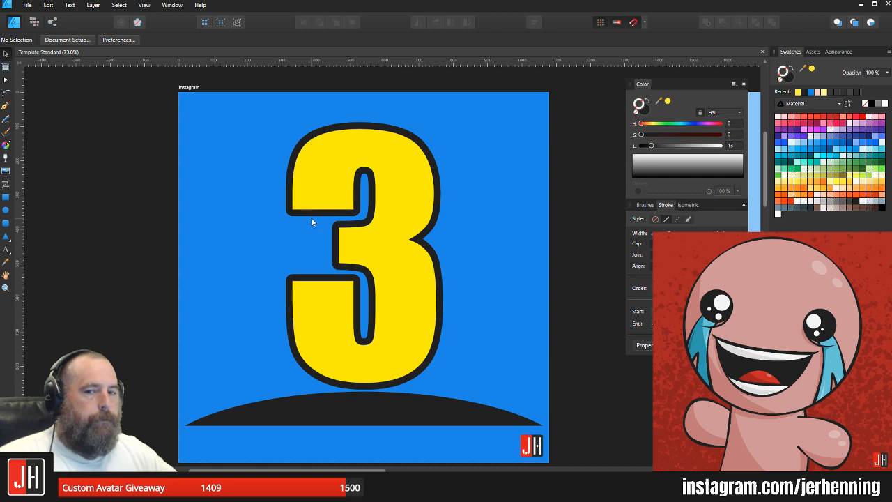
{"action": "scroll", "coordinate": [369, 207], "scroll_direction": "down", "scroll_amount": 1}
{"action": "scroll", "coordinate": [379, 220], "scroll_direction": "down", "scroll_amount": 1}
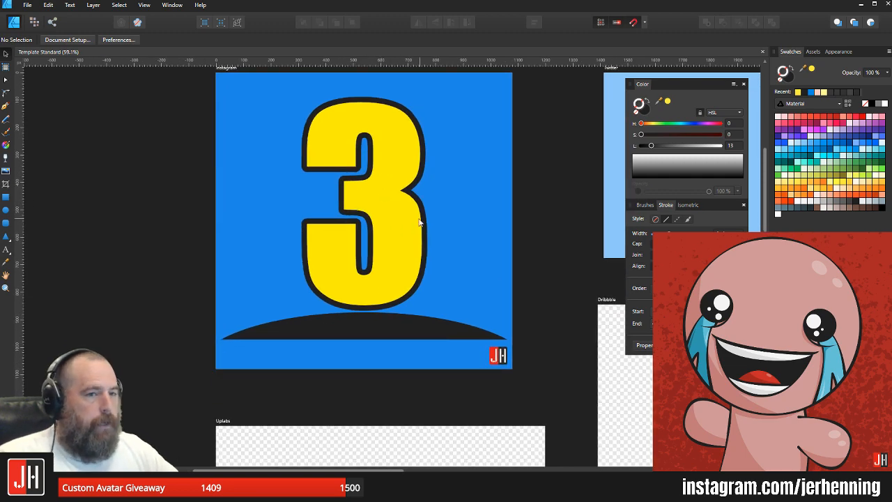
Step: Lower the 3 until its base overlaps the dome, raise both slightly together, deselect them and save the document
{"action": "left_click", "coordinate": [388, 160]}
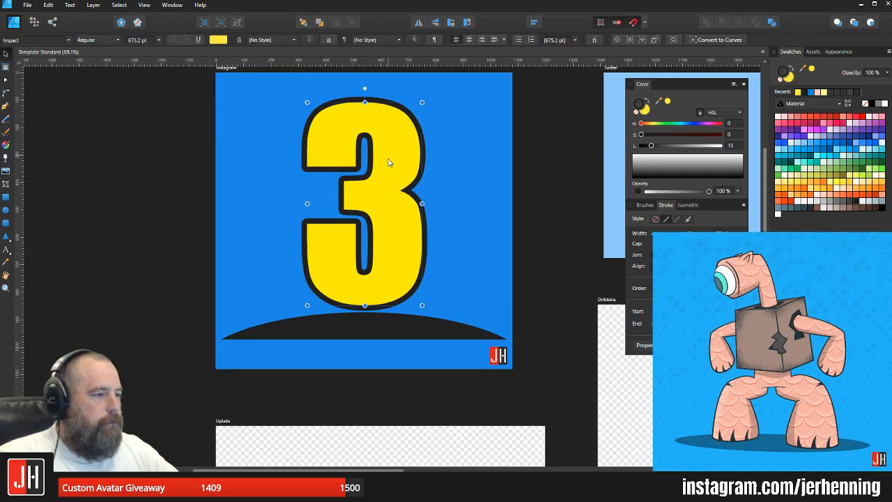
{"action": "left_click_drag", "start_coordinate": [389, 161], "coordinate": [389, 172]}
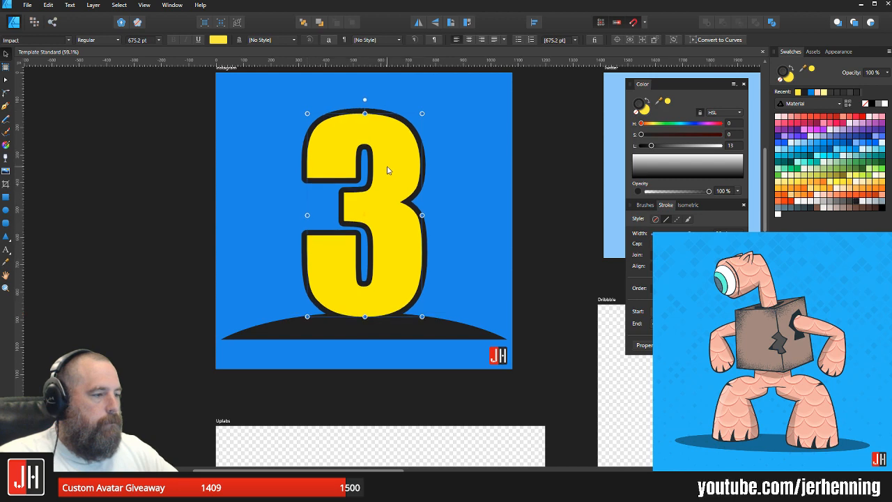
{"action": "left_click", "coordinate": [433, 325], "text": "shift"}
{"action": "left_click_drag", "start_coordinate": [436, 330], "coordinate": [436, 323]}
{"action": "left_click", "coordinate": [527, 297]}
{"action": "key", "text": "ctrl+s"}
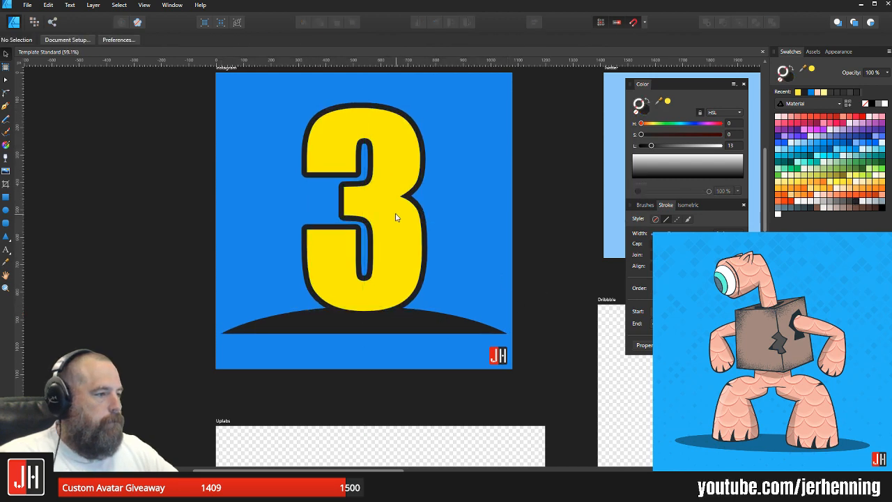
{"action": "scroll", "coordinate": [395, 218], "scroll_direction": "up", "scroll_amount": 2}
{"action": "scroll", "coordinate": [388, 213], "scroll_direction": "down", "scroll_amount": 2}
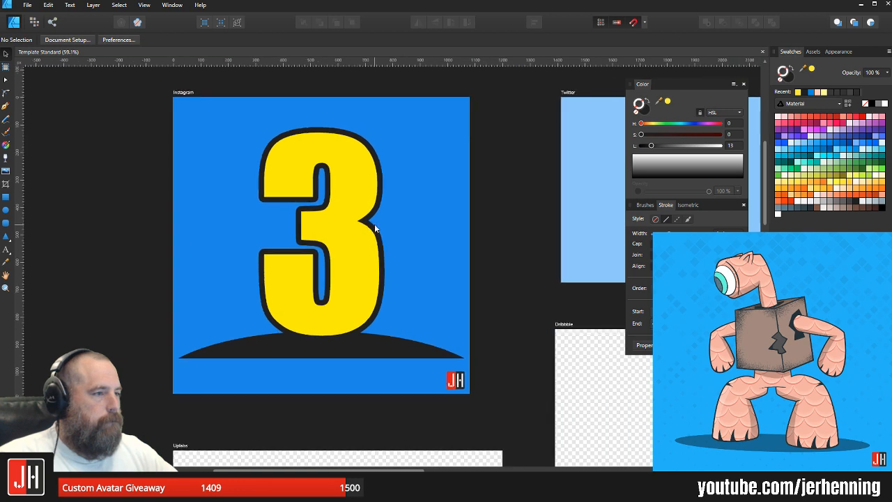
{"action": "left_click", "coordinate": [363, 193]}
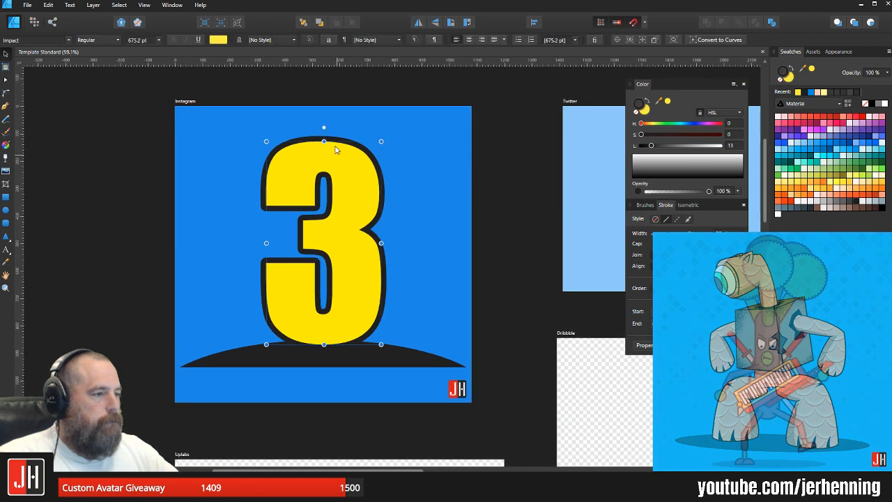
{"action": "left_click", "coordinate": [458, 168]}
Step: Draw a closed Pen shape across the 3's upper-left corner, with a curved lower edge and straight sides beyond the outline
{"action": "scroll", "coordinate": [328, 173], "scroll_direction": "up", "scroll_amount": 1}
{"action": "scroll", "coordinate": [324, 174], "scroll_direction": "up", "scroll_amount": 2}
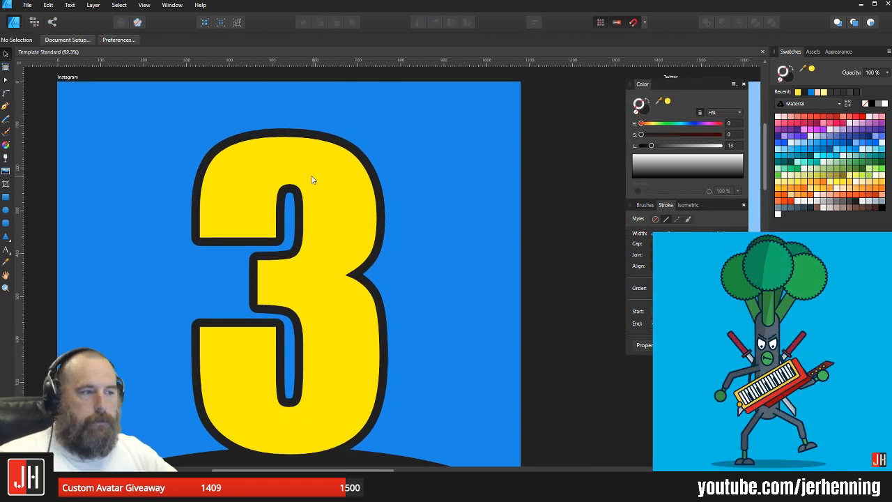
{"action": "left_click", "coordinate": [6, 105]}
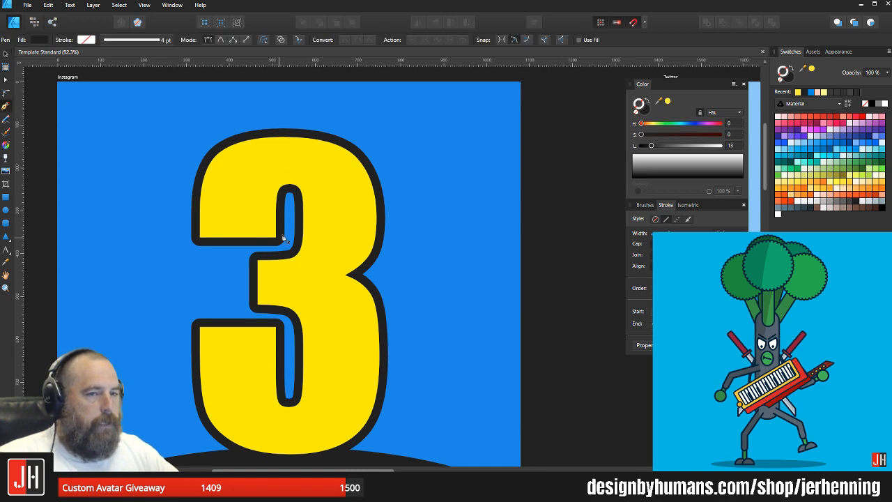
{"action": "left_click", "coordinate": [175, 207]}
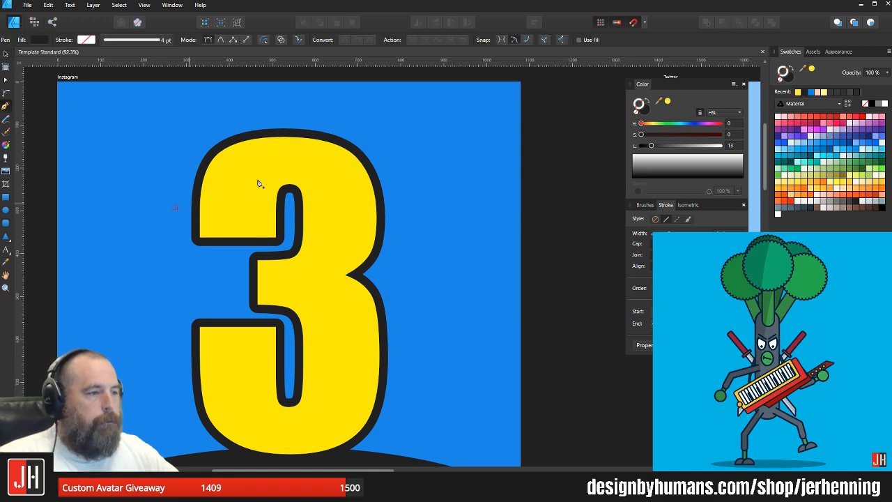
{"action": "left_click_drag", "start_coordinate": [374, 142], "coordinate": [520, 156]}
{"action": "left_click", "coordinate": [373, 143]}
{"action": "left_click", "coordinate": [283, 91]}
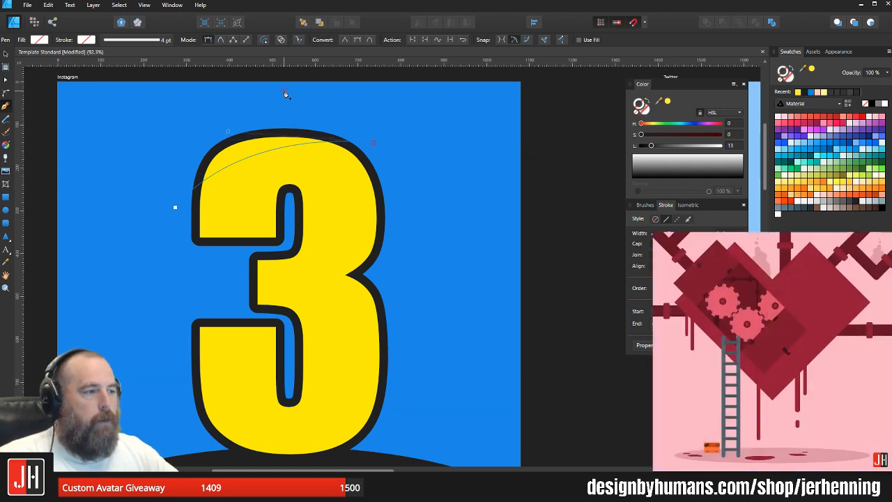
{"action": "left_click", "coordinate": [155, 121]}
{"action": "left_click", "coordinate": [175, 207]}
{"action": "key", "text": "i"}
{"action": "left_click", "coordinate": [357, 182]}
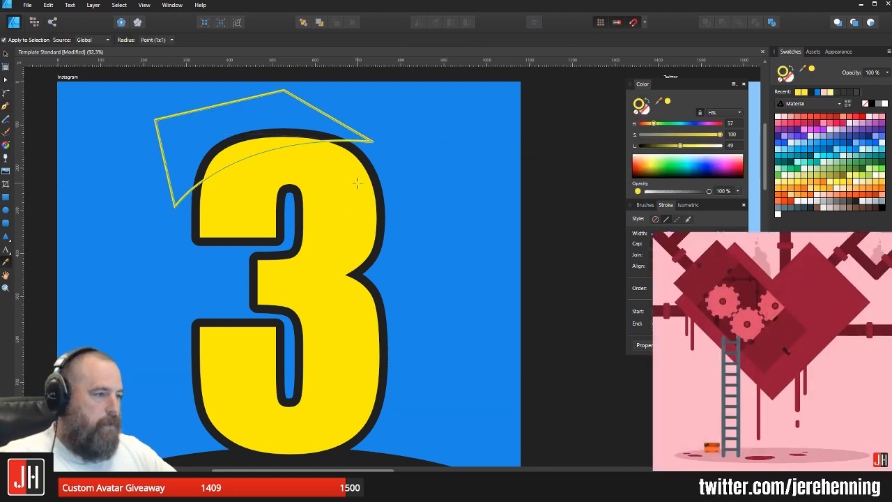
{"action": "key", "text": "v"}
{"action": "key", "text": "ctrl+z"}
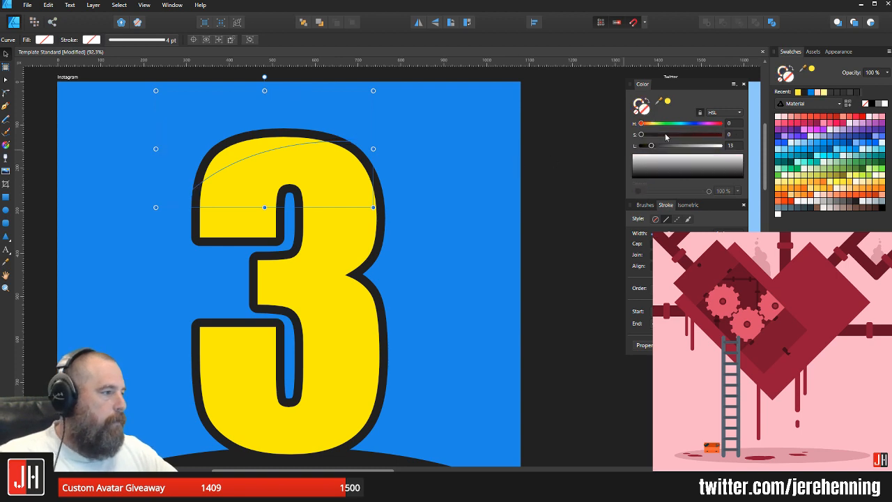
Step: Fill the shape with the 3's yellow darkened to lightness 43, paste it inside the 3 and deselect it
{"action": "left_click", "coordinate": [667, 103]}
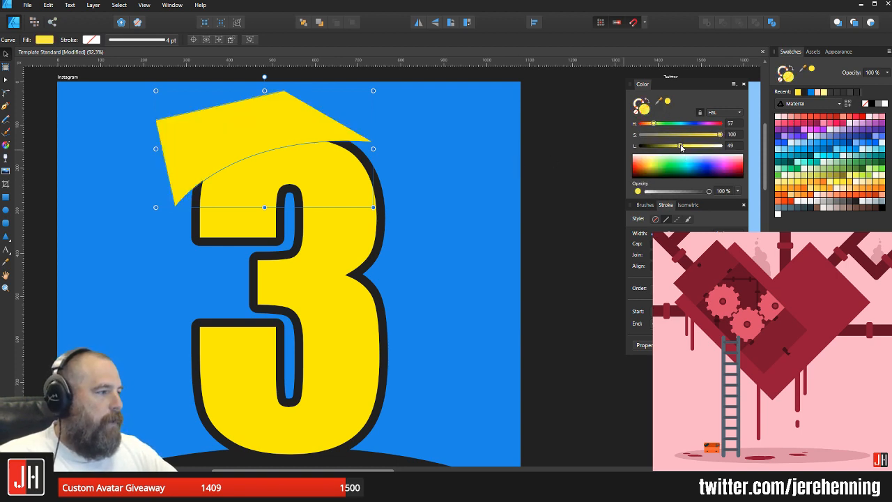
{"action": "left_click_drag", "start_coordinate": [681, 147], "coordinate": [675, 147]}
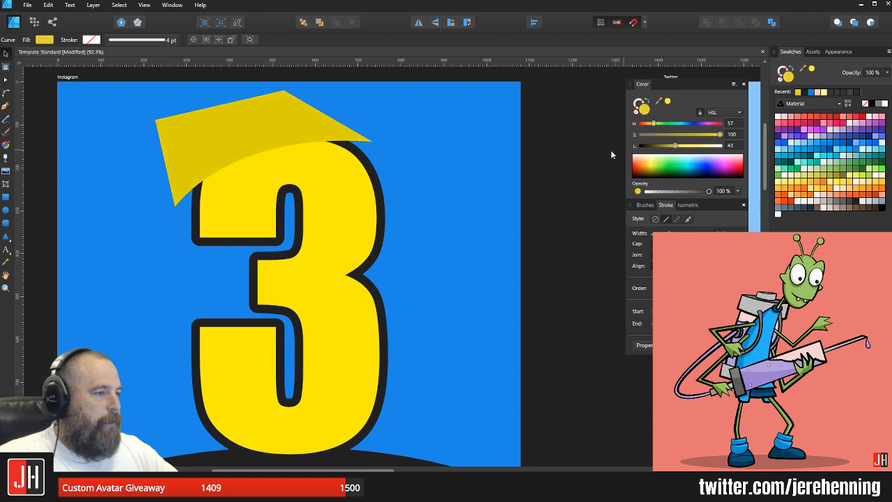
{"action": "key", "text": "ctrl+x"}
{"action": "left_click", "coordinate": [325, 173]}
{"action": "key", "text": "ctrl+alt+v"}
{"action": "left_click", "coordinate": [412, 172]}
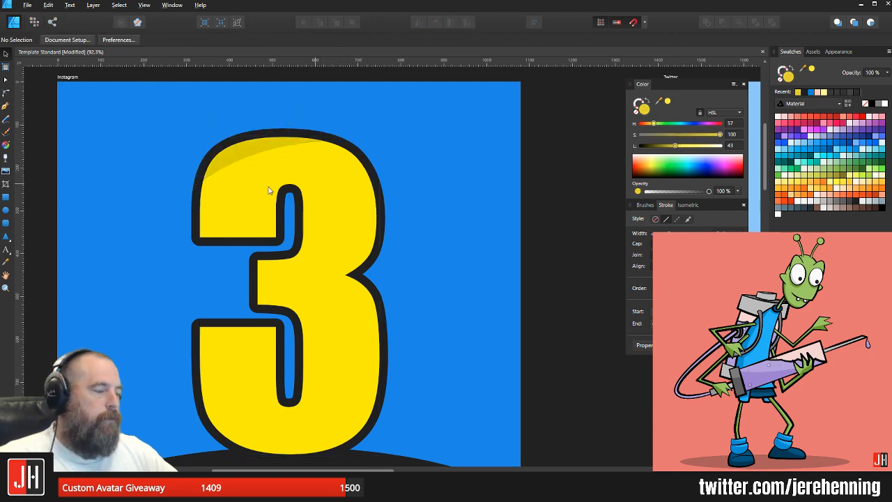
Step: Rotate the darker shading slightly counterclockwise, nudge it within the top of the 3 and deselect it
{"action": "scroll", "coordinate": [254, 177], "scroll_direction": "down", "scroll_amount": 2}
{"action": "scroll", "coordinate": [241, 164], "scroll_direction": "up", "scroll_amount": 3}
{"action": "left_click_drag", "start_coordinate": [241, 157], "coordinate": [251, 167]}
{"action": "left_click_drag", "start_coordinate": [277, 134], "coordinate": [277, 159]}
{"action": "left_click_drag", "start_coordinate": [278, 101], "coordinate": [271, 100]}
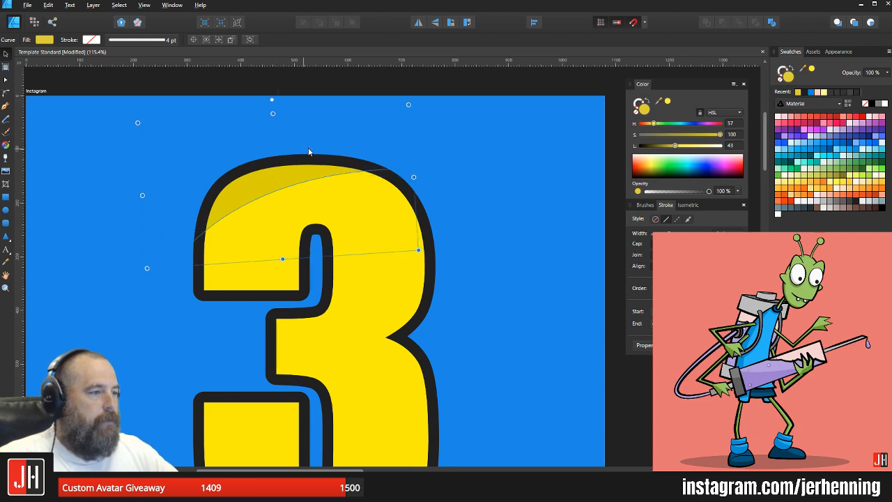
{"action": "left_click_drag", "start_coordinate": [308, 149], "coordinate": [305, 147]}
{"action": "left_click", "coordinate": [503, 158]}
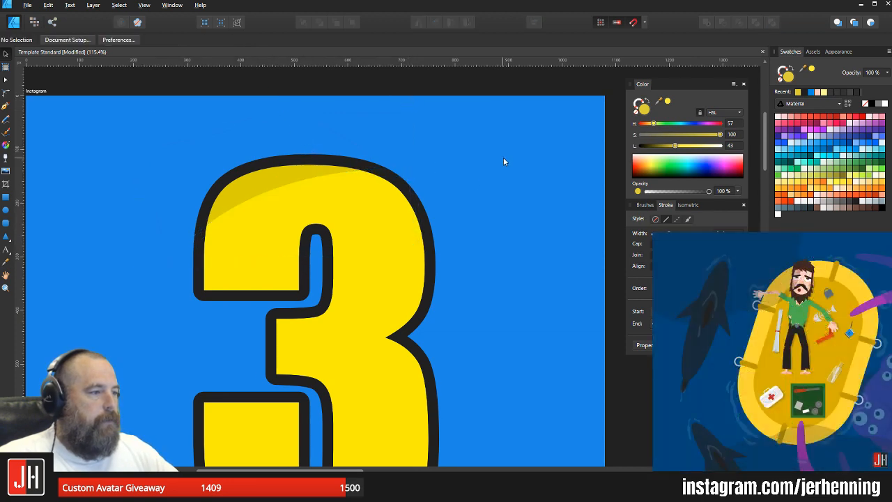
Step: Review the shading's edge up close and on the whole artboard, deselect it and save the document
{"action": "scroll", "coordinate": [504, 161], "scroll_direction": "down", "scroll_amount": 4}
{"action": "scroll", "coordinate": [358, 214], "scroll_direction": "up", "scroll_amount": 3}
{"action": "key", "text": "a"}
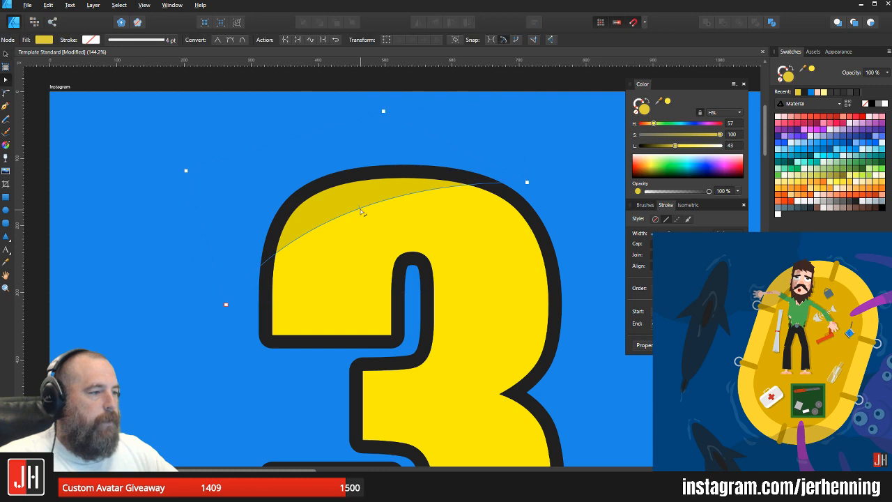
{"action": "key", "text": "v"}
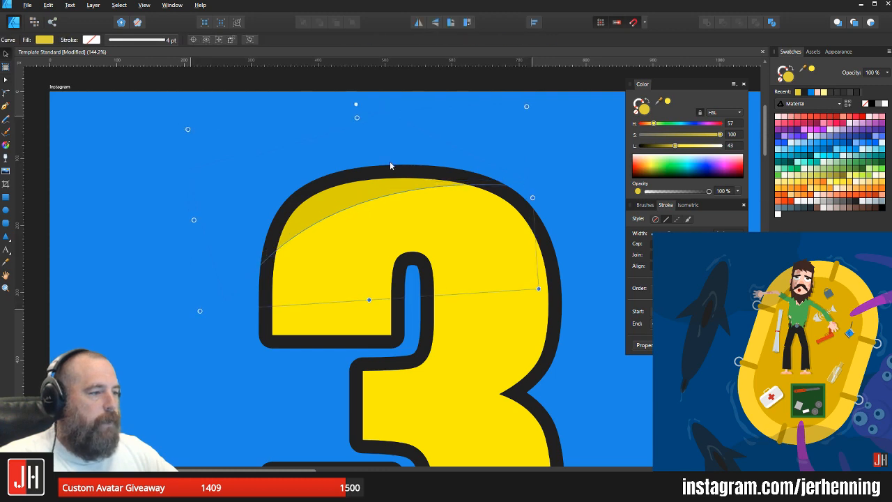
{"action": "scroll", "coordinate": [394, 188], "scroll_direction": "down", "scroll_amount": 7}
{"action": "left_click", "coordinate": [454, 224]}
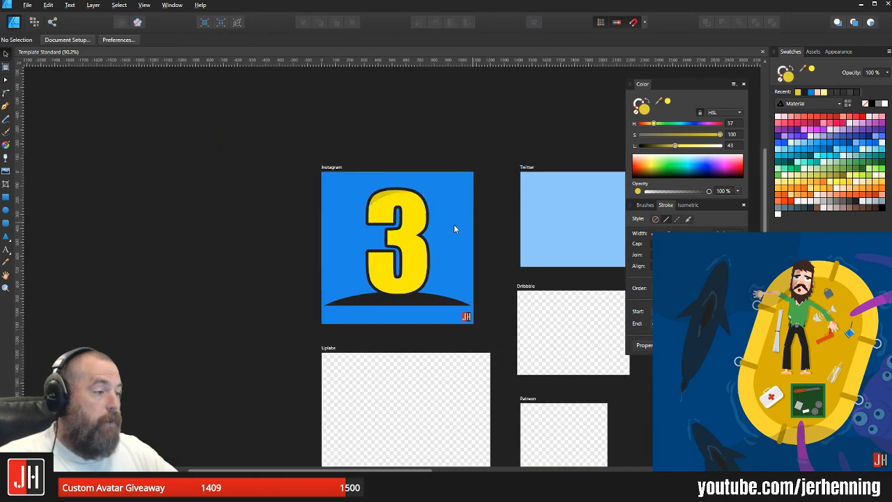
{"action": "scroll", "coordinate": [431, 229], "scroll_direction": "up", "scroll_amount": 3}
{"action": "key", "text": "ctrl+s"}
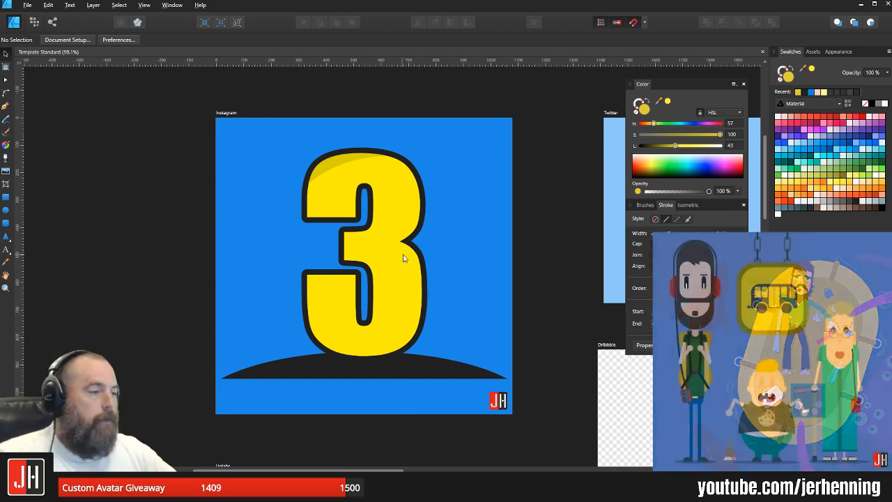
Step: Bend the shading's lower curve upward, rotate the shading further counterclockwise, nudge it up and to the left, and deselect it
{"action": "left_click_drag", "start_coordinate": [403, 256], "coordinate": [385, 231]}
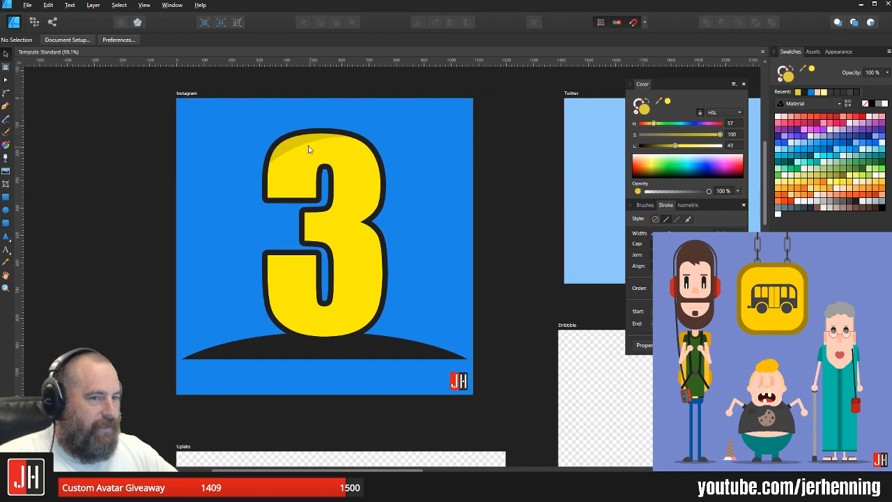
{"action": "scroll", "coordinate": [306, 187], "scroll_direction": "up", "scroll_amount": 4}
{"action": "scroll", "coordinate": [306, 186], "scroll_direction": "up", "scroll_amount": 2}
{"action": "double_click", "coordinate": [361, 192]}
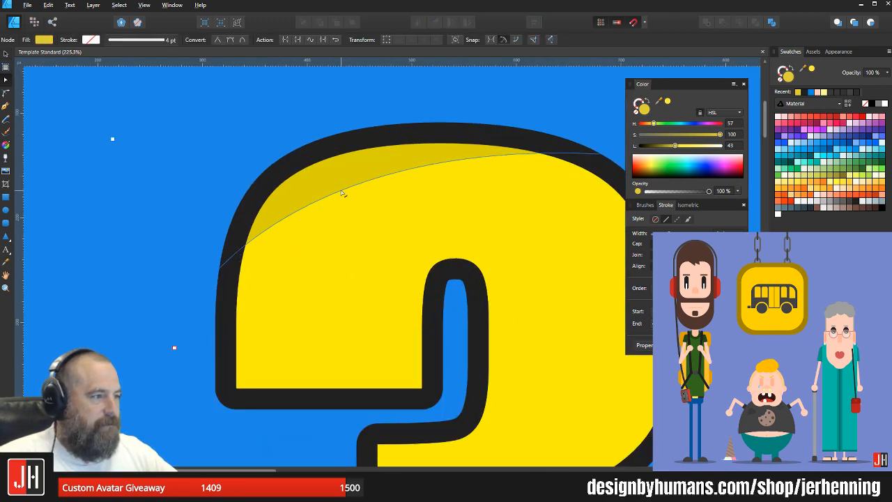
{"action": "left_click_drag", "start_coordinate": [355, 193], "coordinate": [358, 171]}
{"action": "scroll", "coordinate": [358, 171], "scroll_direction": "down", "scroll_amount": 2}
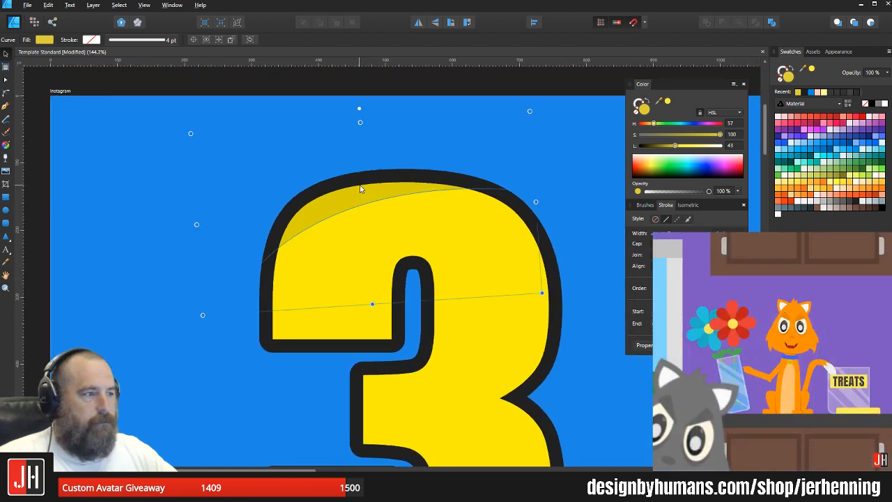
{"action": "left_click_drag", "start_coordinate": [359, 116], "coordinate": [351, 116]}
{"action": "left_click_drag", "start_coordinate": [395, 167], "coordinate": [389, 164]}
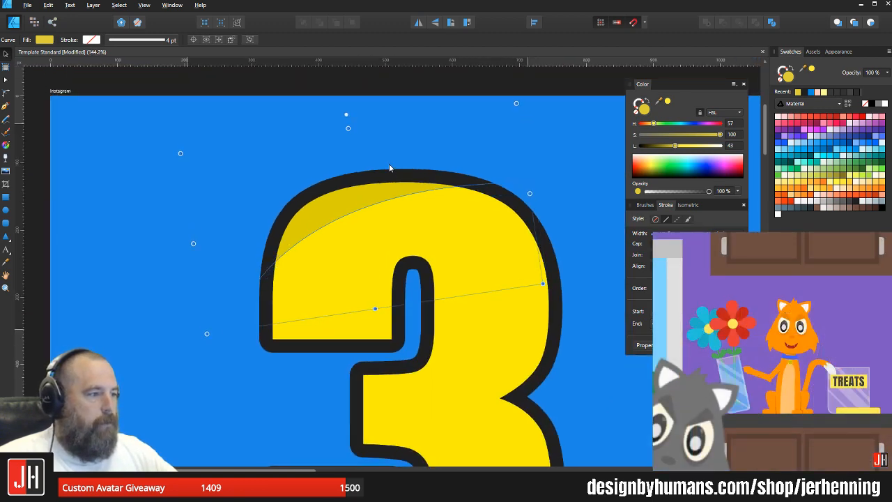
{"action": "left_click", "coordinate": [421, 125]}
{"action": "scroll", "coordinate": [422, 128], "scroll_direction": "down", "scroll_amount": 2}
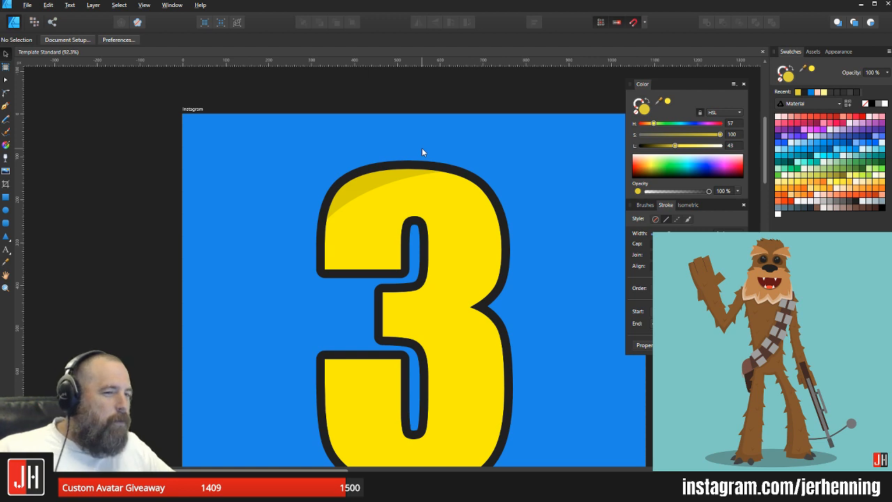
Step: Draw three small rounded spots in the darker yellow with the Pencil tool below the shading on the 3
{"action": "left_click_drag", "start_coordinate": [467, 237], "coordinate": [457, 231]}
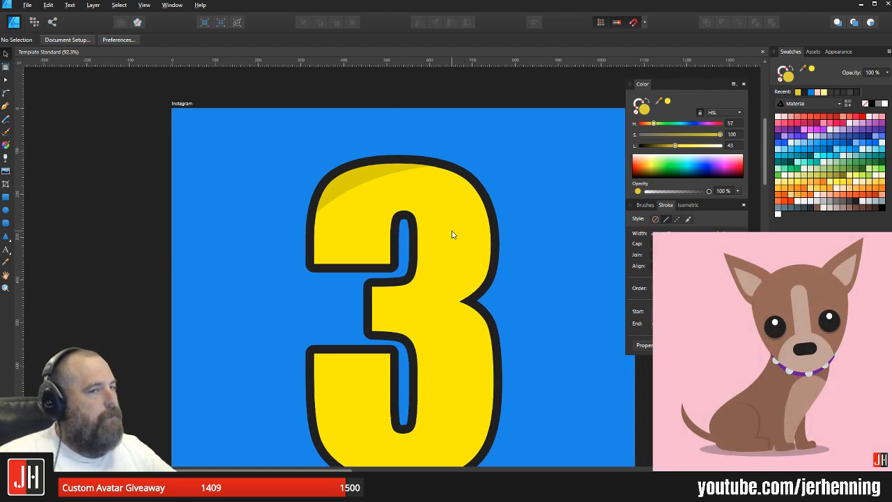
{"action": "scroll", "coordinate": [357, 274], "scroll_direction": "up", "scroll_amount": 6}
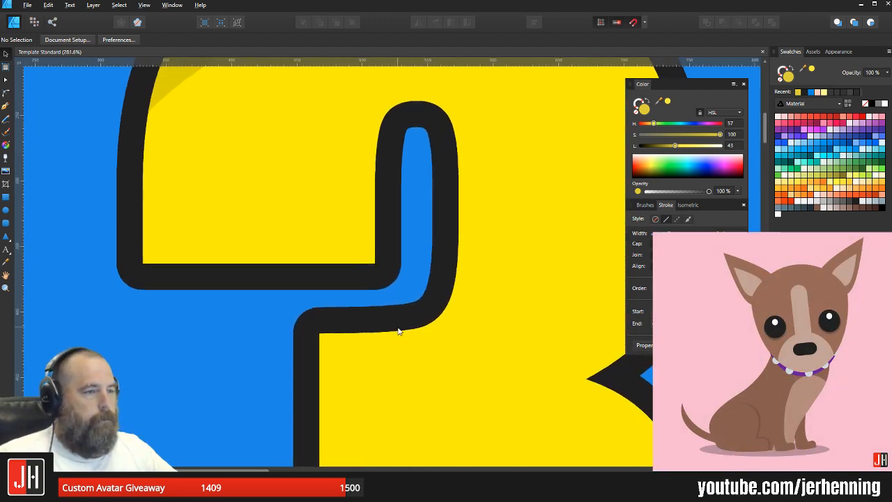
{"action": "key", "text": "n"}
{"action": "left_click_drag", "start_coordinate": [280, 74], "coordinate": [375, 242]}
{"action": "key", "text": "i"}
{"action": "key", "text": "n"}
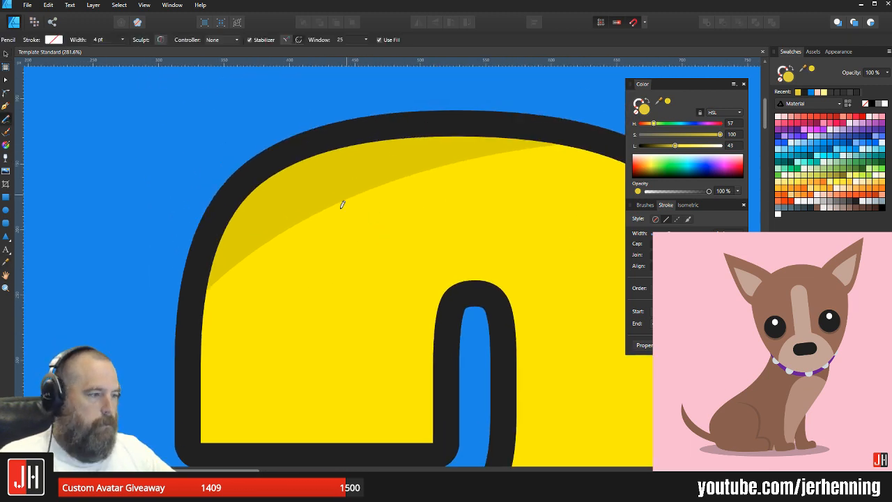
{"action": "scroll", "coordinate": [338, 199], "scroll_direction": "up", "scroll_amount": 4}
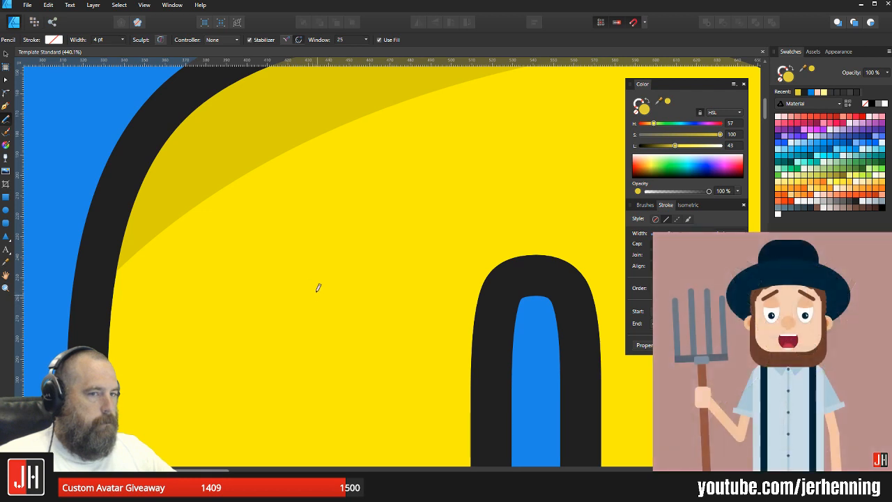
{"action": "mouse_move", "coordinate": [340, 268]}
{"action": "left_mouse_down"}
{"action": "mouse_move", "coordinate": [366, 241]}
{"action": "mouse_move", "coordinate": [368, 289]}
{"action": "mouse_move", "coordinate": [382, 243]}
{"action": "left_mouse_up"}
{"action": "mouse_move", "coordinate": [327, 207]}
{"action": "left_mouse_down"}
{"action": "mouse_move", "coordinate": [317, 217]}
{"action": "mouse_move", "coordinate": [333, 234]}
{"action": "mouse_move", "coordinate": [326, 208]}
{"action": "left_mouse_up"}
{"action": "mouse_move", "coordinate": [290, 304]}
{"action": "left_mouse_down"}
{"action": "mouse_move", "coordinate": [298, 335]}
{"action": "mouse_move", "coordinate": [288, 305]}
{"action": "left_mouse_up"}
{"action": "scroll", "coordinate": [311, 330], "scroll_direction": "down", "scroll_amount": 9}
Step: Smooth the smallest spot by removing its extra node and adjusting the curve handle, and rotate it slightly clockwise
{"action": "key", "text": "v"}
{"action": "scroll", "coordinate": [293, 317], "scroll_direction": "up", "scroll_amount": 14}
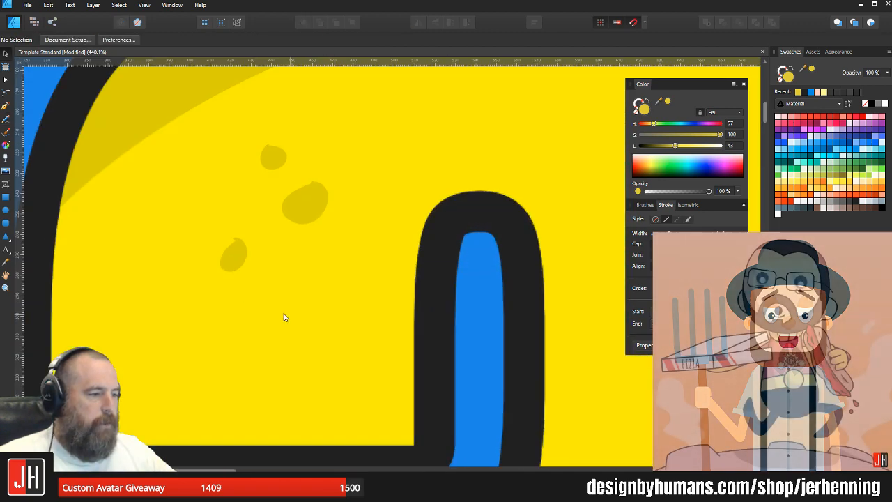
{"action": "left_click", "coordinate": [250, 248]}
{"action": "key", "text": "a"}
{"action": "left_click", "coordinate": [267, 203]}
{"action": "key", "text": "Delete"}
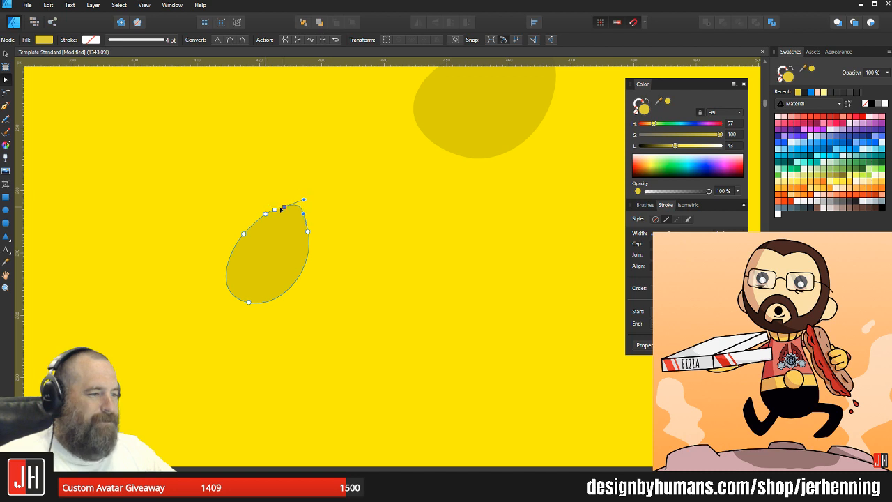
{"action": "mouse_move", "coordinate": [305, 199]}
{"action": "left_mouse_down"}
{"action": "mouse_move", "coordinate": [304, 214]}
{"action": "mouse_move", "coordinate": [307, 199]}
{"action": "left_mouse_up"}
{"action": "key", "text": "v"}
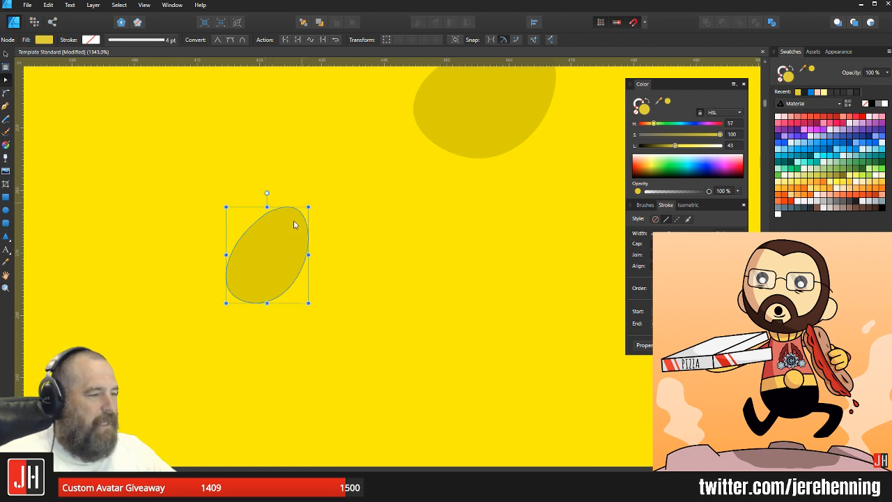
{"action": "scroll", "coordinate": [291, 276], "scroll_direction": "down", "scroll_amount": 7}
{"action": "scroll", "coordinate": [282, 260], "scroll_direction": "up", "scroll_amount": 4}
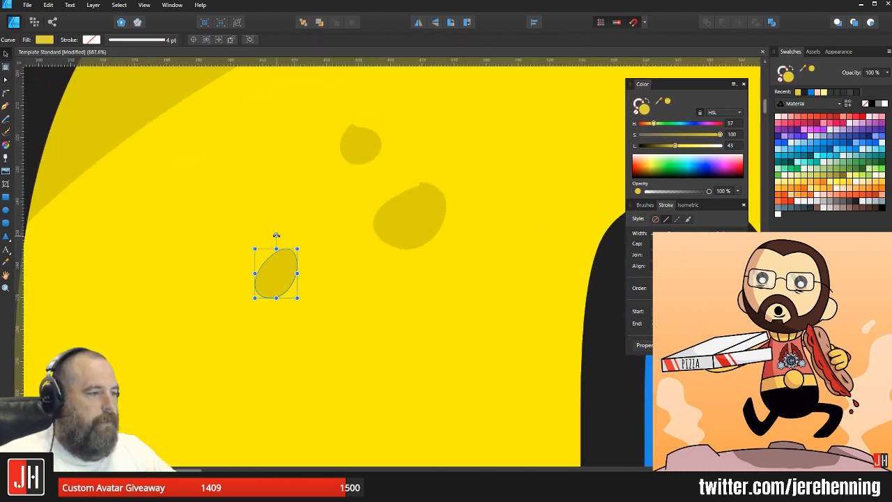
{"action": "left_click_drag", "start_coordinate": [277, 235], "coordinate": [286, 237]}
Step: Delete the notch node on the upper round spot, round off its top curve and move it slightly down and left
{"action": "scroll", "coordinate": [364, 143], "scroll_direction": "up", "scroll_amount": 5}
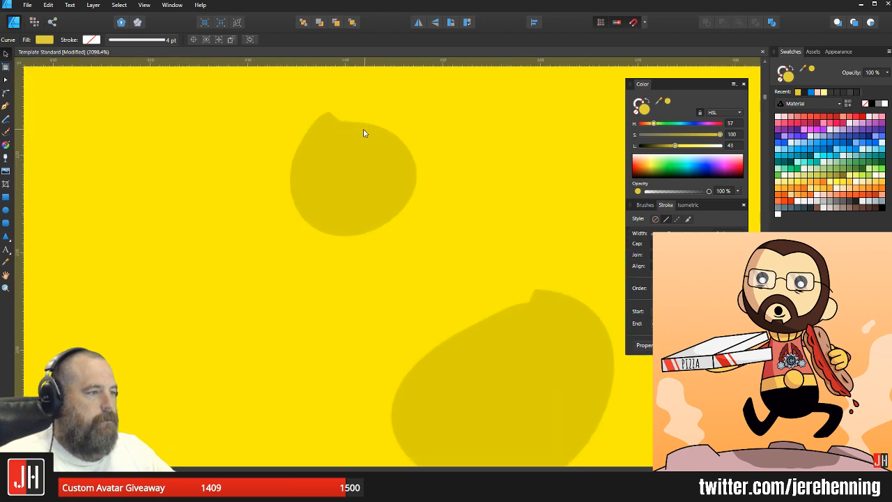
{"action": "key", "text": "a"}
{"action": "left_click", "coordinate": [339, 119]}
{"action": "key", "text": "Delete"}
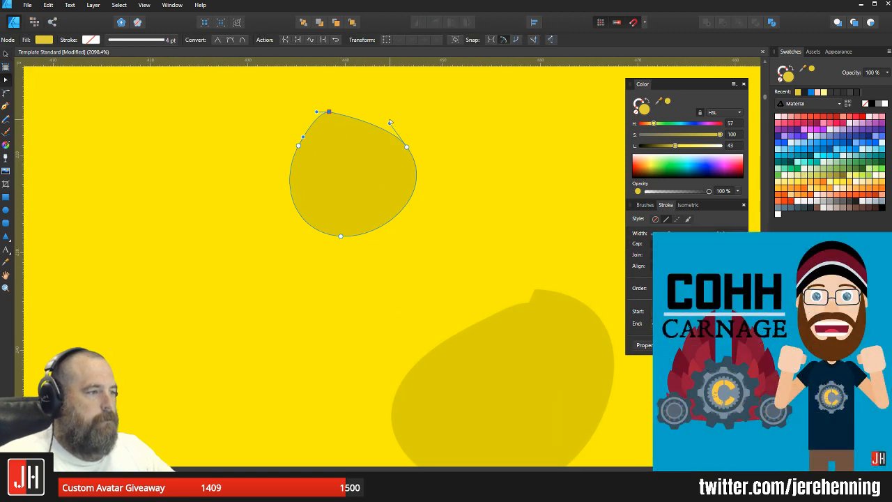
{"action": "left_click_drag", "start_coordinate": [389, 124], "coordinate": [379, 91]}
{"action": "key", "text": "v"}
{"action": "left_click_drag", "start_coordinate": [361, 141], "coordinate": [322, 192]}
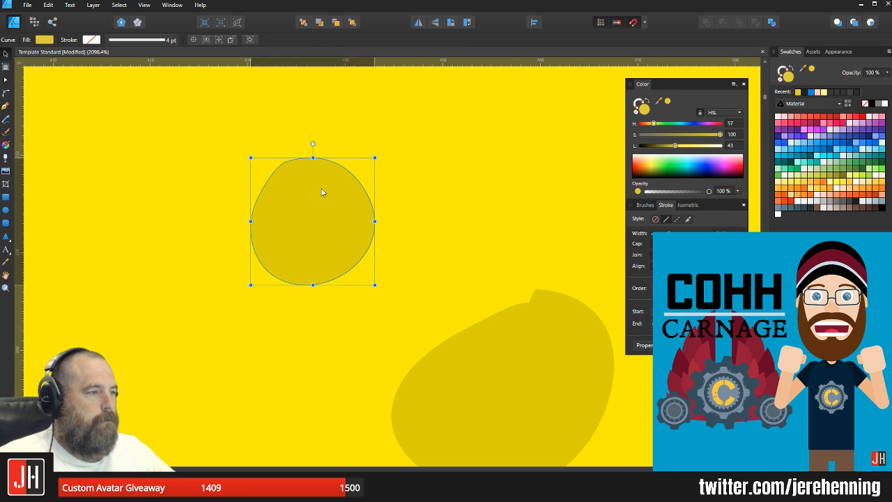
Step: Remove the notch on the largest spot and reshape its upper-right curve into a smooth bulge
{"action": "scroll", "coordinate": [316, 243], "scroll_direction": "down", "scroll_amount": 6}
{"action": "left_click", "coordinate": [316, 246]}
{"action": "left_click", "coordinate": [368, 281]}
{"action": "scroll", "coordinate": [369, 278], "scroll_direction": "up", "scroll_amount": 6}
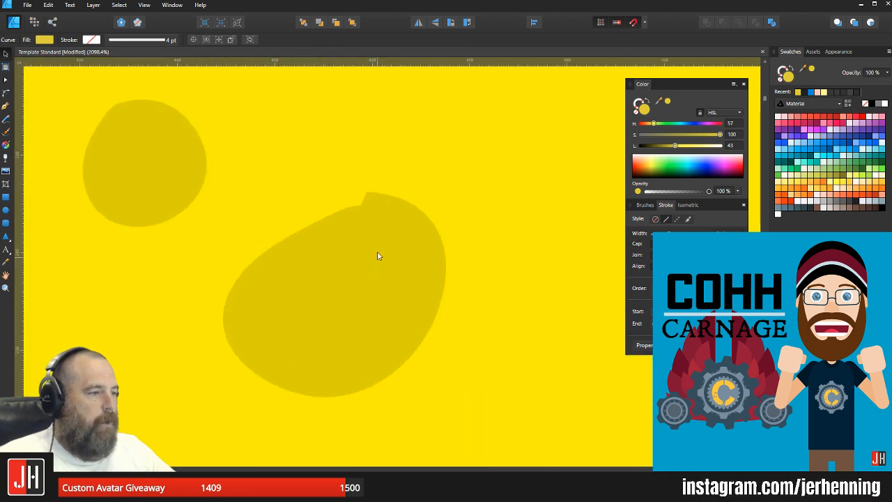
{"action": "key", "text": "a"}
{"action": "left_click_drag", "start_coordinate": [367, 192], "coordinate": [361, 204]}
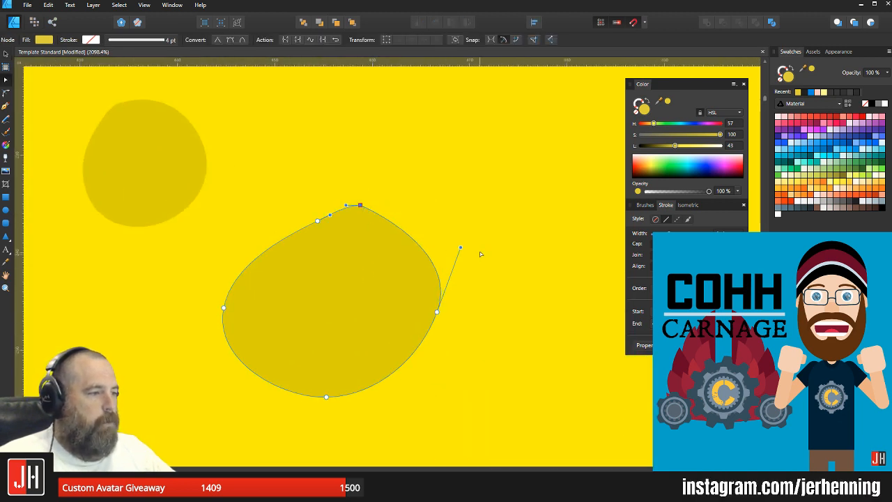
{"action": "left_click_drag", "start_coordinate": [460, 249], "coordinate": [500, 172]}
{"action": "key", "text": "v"}
Step: Enlarge the largest spot and set it slightly farther from the other two
{"action": "scroll", "coordinate": [416, 313], "scroll_direction": "down", "scroll_amount": 6}
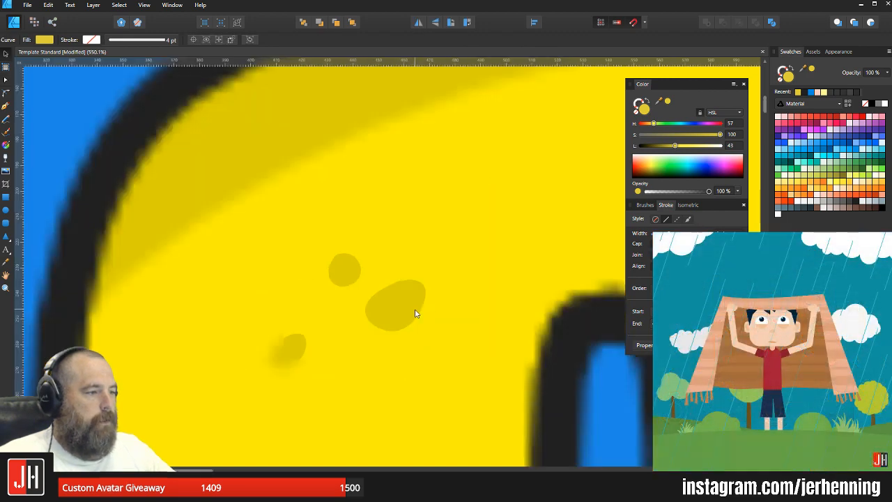
{"action": "left_click_drag", "start_coordinate": [408, 333], "coordinate": [456, 283]}
{"action": "scroll", "coordinate": [430, 324], "scroll_direction": "down", "scroll_amount": 5}
{"action": "scroll", "coordinate": [416, 355], "scroll_direction": "up", "scroll_amount": 5}
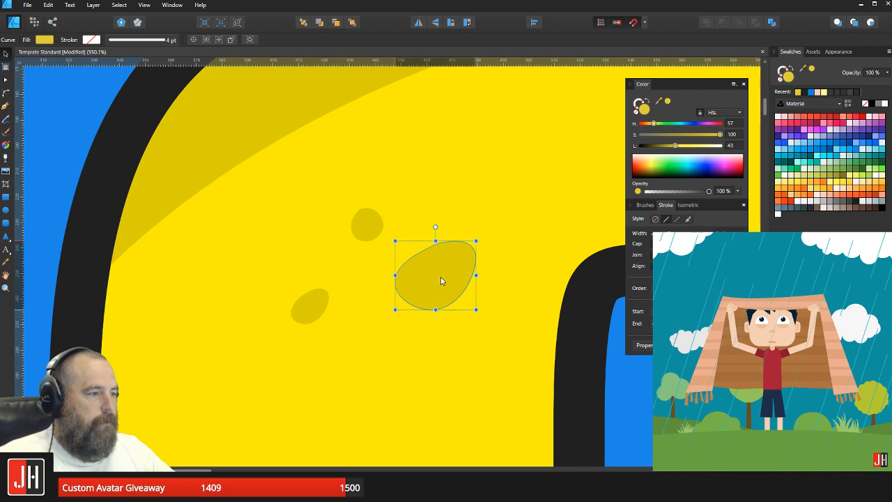
Step: Move the smallest spot down and slightly right, and shift all three spots slightly left together
{"action": "left_click", "coordinate": [365, 224]}
{"action": "left_click", "coordinate": [301, 320]}
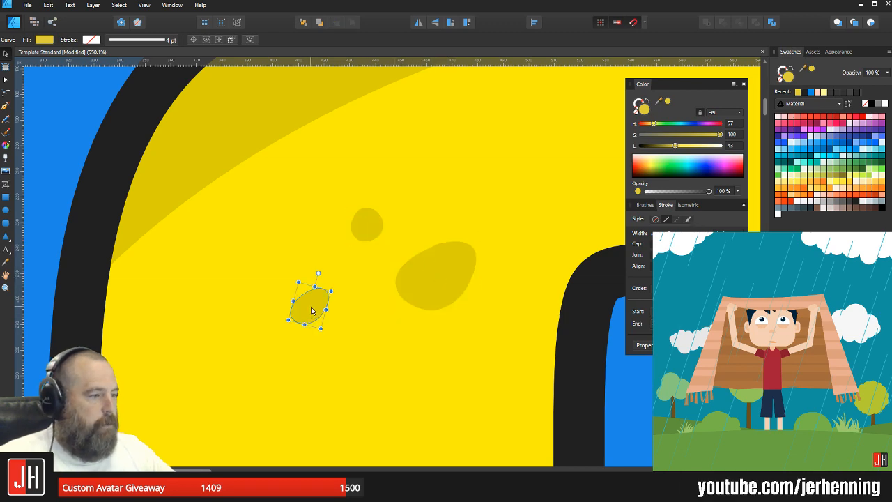
{"action": "left_click_drag", "start_coordinate": [313, 315], "coordinate": [331, 359]}
{"action": "left_click", "coordinate": [354, 219], "text": "shift"}
{"action": "left_click", "coordinate": [422, 272], "text": "shift"}
{"action": "scroll", "coordinate": [416, 284], "scroll_direction": "down", "scroll_amount": 5}
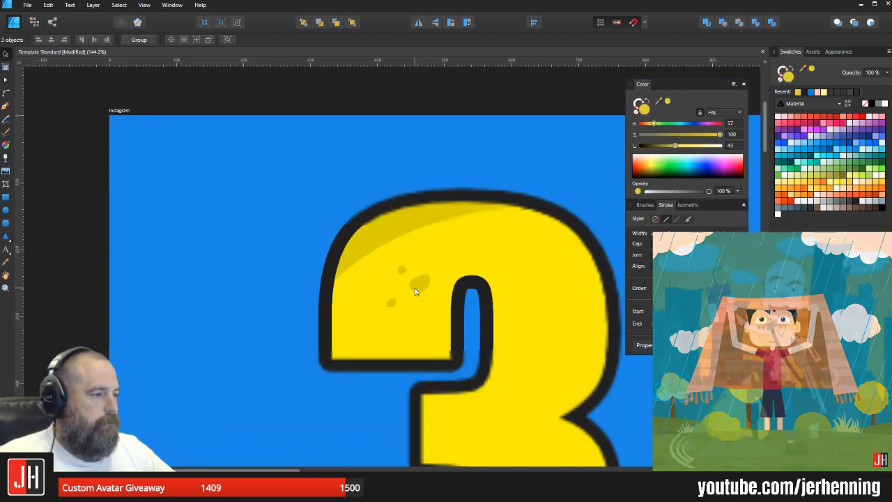
{"action": "left_click_drag", "start_coordinate": [422, 287], "coordinate": [417, 287]}
{"action": "scroll", "coordinate": [417, 286], "scroll_direction": "down", "scroll_amount": 5}
{"action": "left_click", "coordinate": [503, 277]}
{"action": "scroll", "coordinate": [368, 311], "scroll_direction": "up", "scroll_amount": 8}
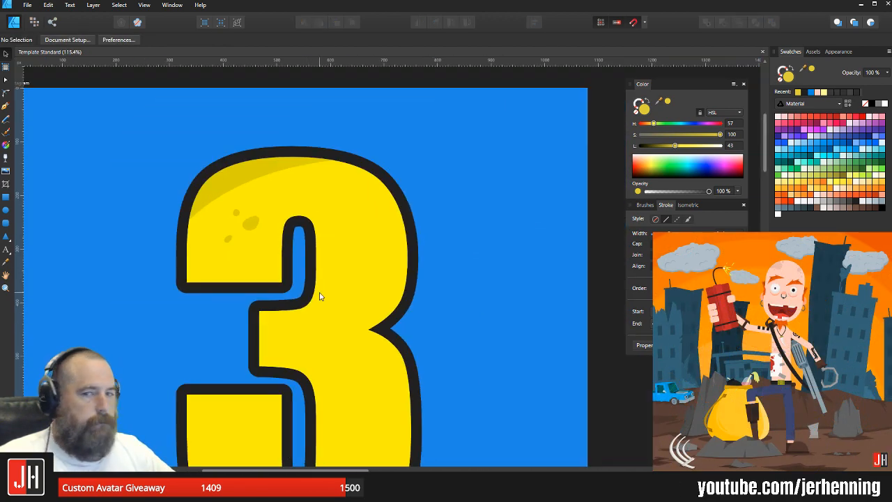
{"action": "left_click_drag", "start_coordinate": [320, 296], "coordinate": [341, 291]}
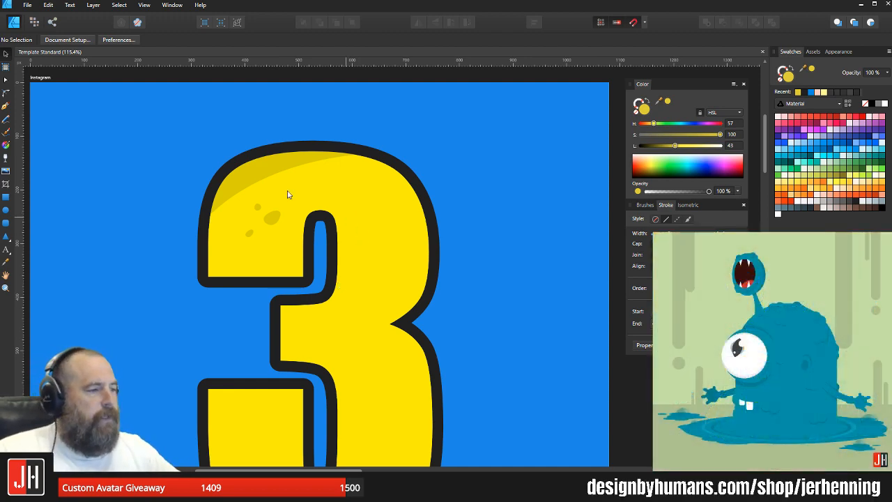
Step: Move the three spots together slightly down and to the left within the upper arm of the 3
{"action": "scroll", "coordinate": [163, 187], "scroll_direction": "up", "scroll_amount": 3}
{"action": "left_click_drag", "start_coordinate": [240, 171], "coordinate": [449, 303]}
{"action": "scroll", "coordinate": [426, 278], "scroll_direction": "up", "scroll_amount": 4}
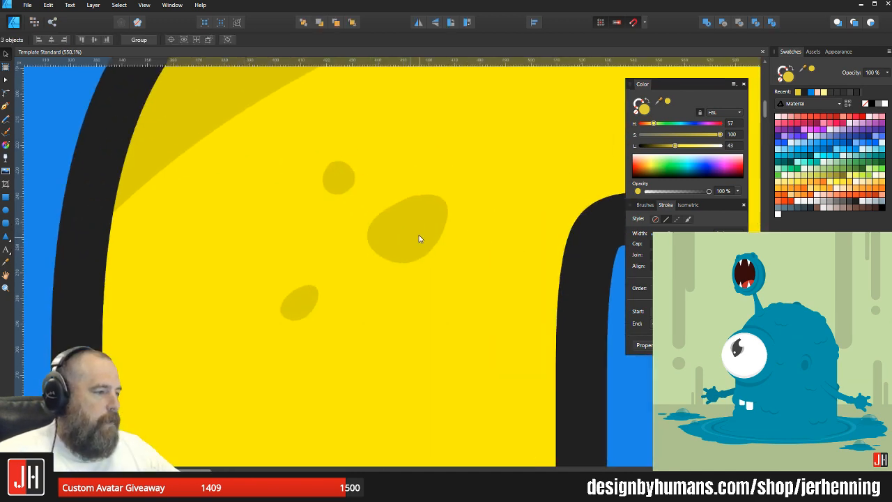
{"action": "scroll", "coordinate": [419, 239], "scroll_direction": "down", "scroll_amount": 8}
{"action": "key", "text": "ctrl+d"}
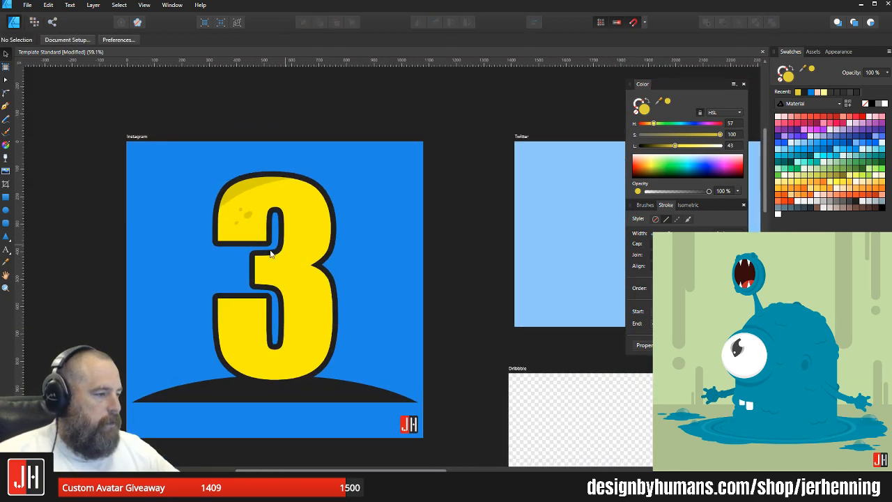
Step: Move the largest and smallest spots closer to the upper round spot, and shrink the round spot slightly
{"action": "scroll", "coordinate": [272, 254], "scroll_direction": "up", "scroll_amount": 9}
{"action": "left_click", "coordinate": [357, 259]}
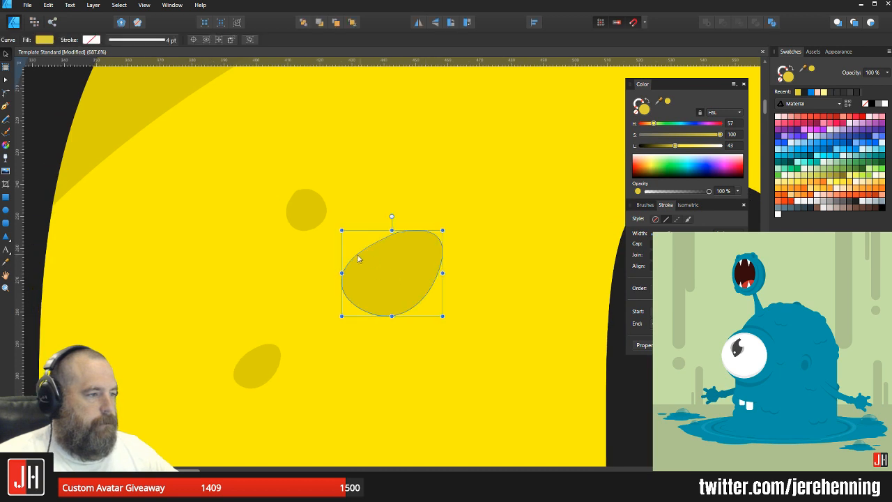
{"action": "left_click_drag", "start_coordinate": [391, 273], "coordinate": [376, 264]}
{"action": "left_click_drag", "start_coordinate": [261, 359], "coordinate": [281, 327]}
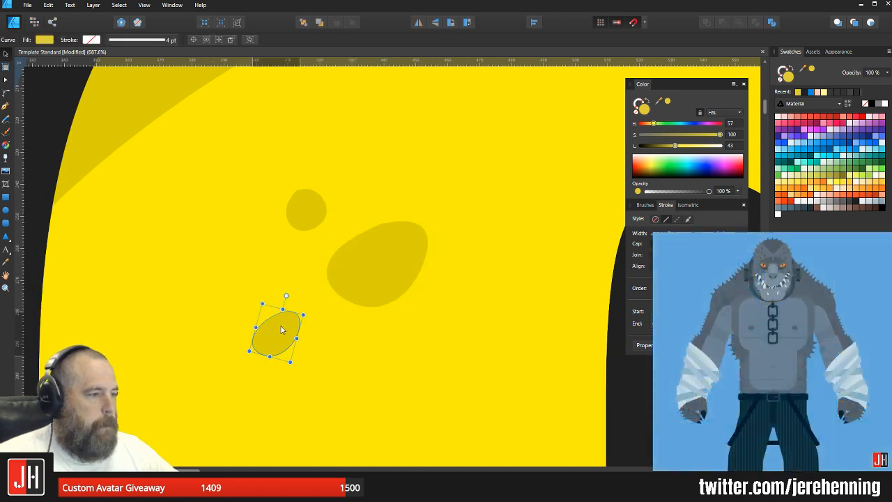
{"action": "mouse_move", "coordinate": [314, 213]}
{"action": "left_mouse_down"}
{"action": "mouse_move", "coordinate": [328, 180]}
{"action": "mouse_move", "coordinate": [310, 198]}
{"action": "left_mouse_up"}
Step: Nudge the largest spot slightly right and down, and the smallest spot down and left
{"action": "left_click", "coordinate": [357, 279]}
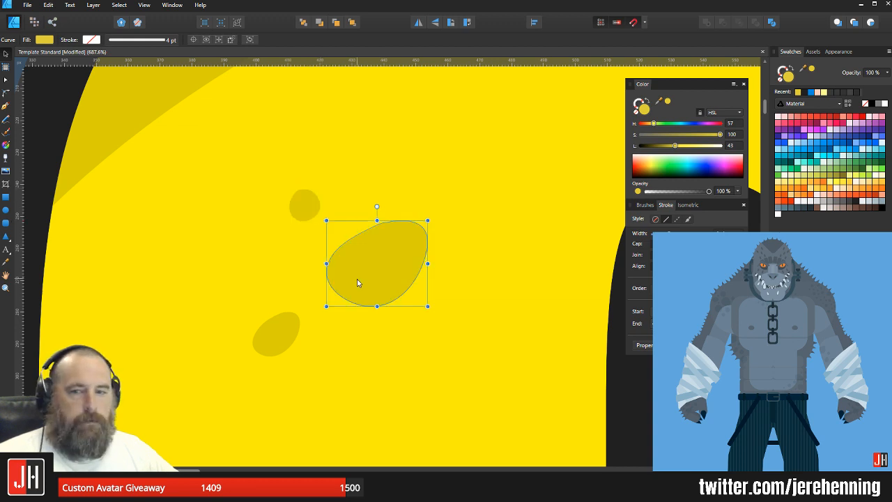
{"action": "left_click_drag", "start_coordinate": [368, 274], "coordinate": [378, 279]}
{"action": "left_click_drag", "start_coordinate": [282, 339], "coordinate": [274, 356]}
{"action": "scroll", "coordinate": [291, 339], "scroll_direction": "down", "scroll_amount": 9}
{"action": "left_click_drag", "start_coordinate": [307, 330], "coordinate": [318, 295]}
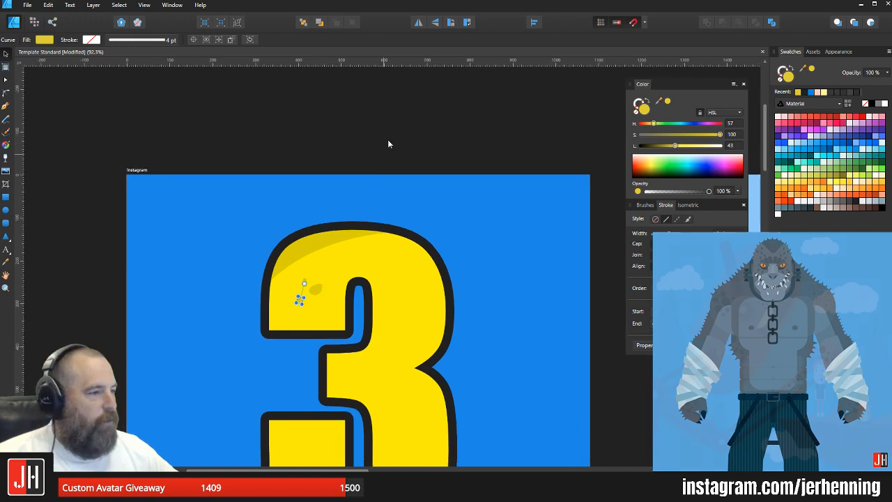
{"action": "left_click", "coordinate": [387, 140]}
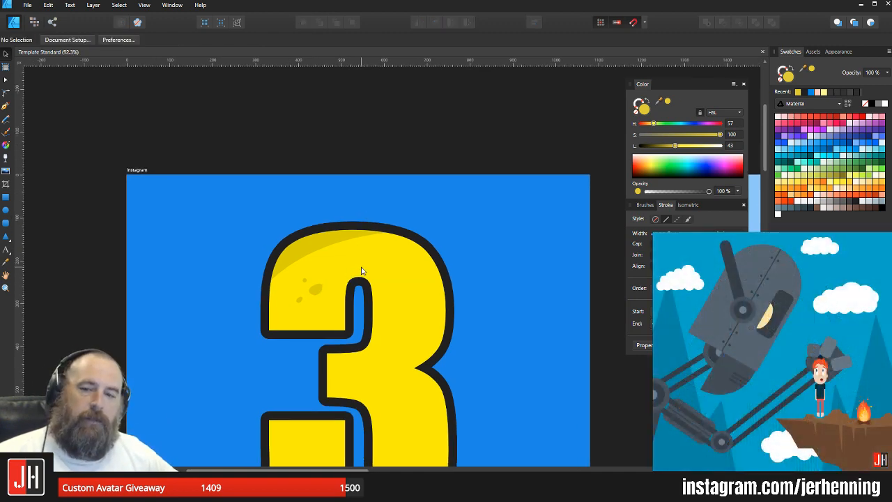
Step: Review the 3 on the Instagram artboard as a whole and up close along its upper and lower strokes
{"action": "scroll", "coordinate": [388, 282], "scroll_direction": "down", "scroll_amount": 5}
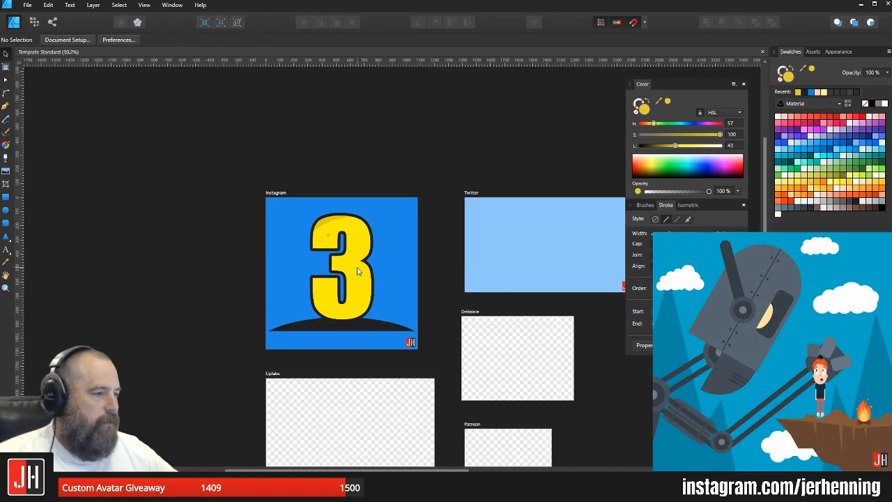
{"action": "scroll", "coordinate": [357, 271], "scroll_direction": "up", "scroll_amount": 4}
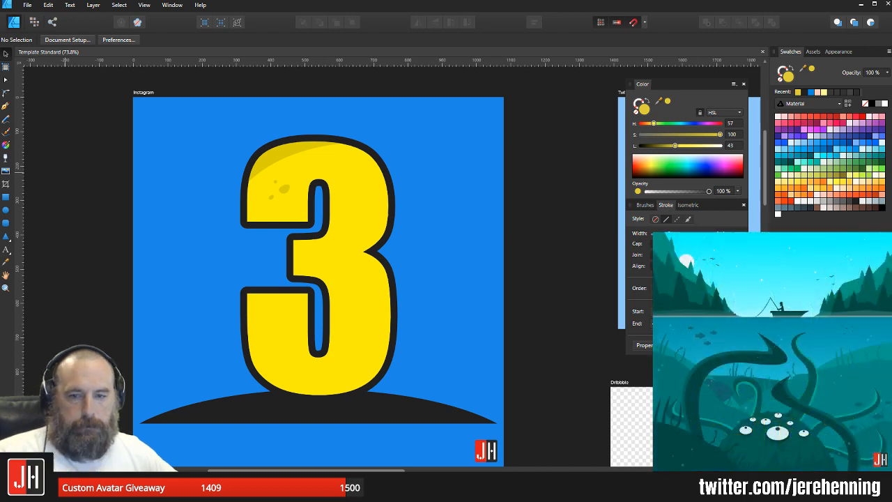
{"action": "scroll", "coordinate": [361, 214], "scroll_direction": "down", "scroll_amount": 2}
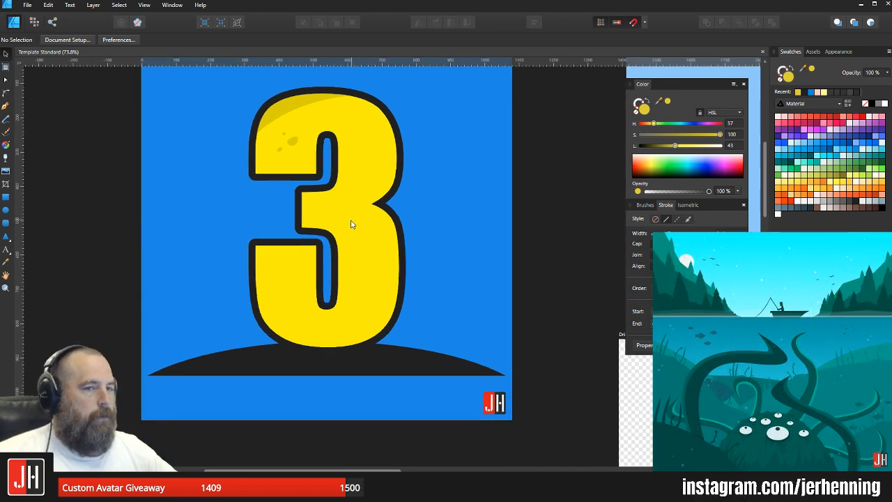
{"action": "scroll", "coordinate": [348, 184], "scroll_direction": "up", "scroll_amount": 3, "text": "ctrl"}
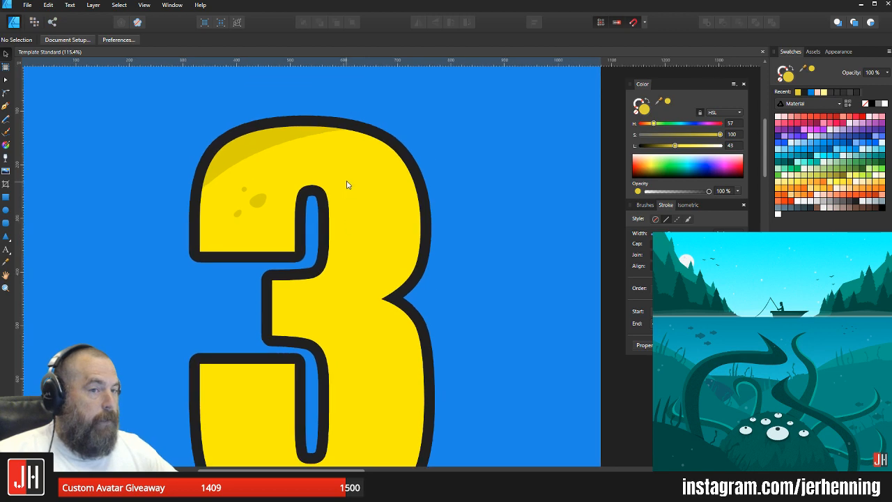
{"action": "scroll", "coordinate": [348, 185], "scroll_direction": "up", "scroll_amount": 2, "text": "ctrl"}
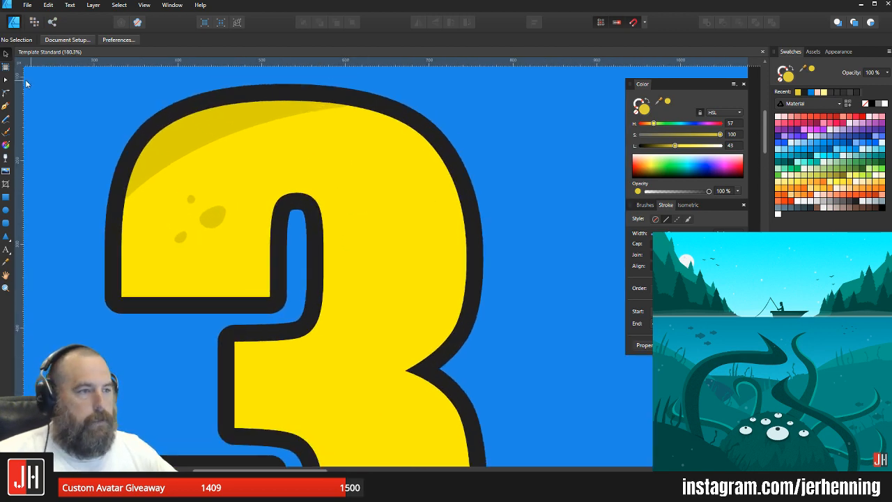
{"action": "left_click", "coordinate": [7, 118]}
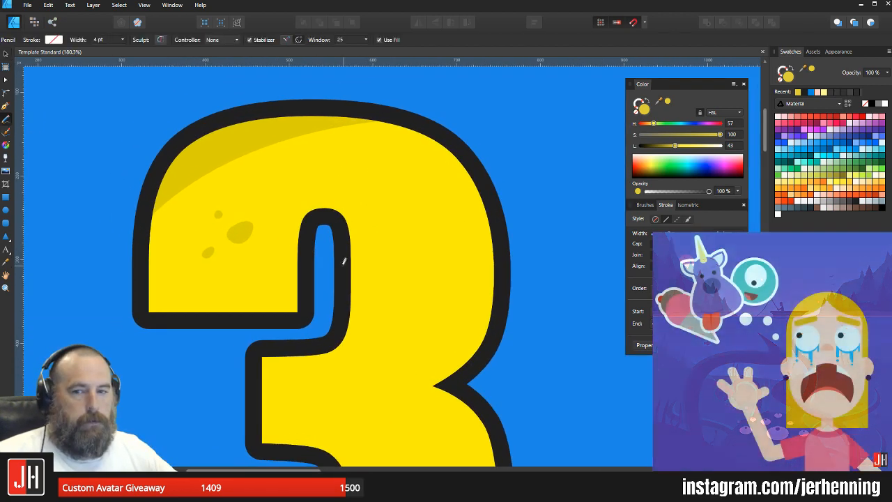
{"action": "left_click", "coordinate": [6, 106]}
{"action": "left_click_drag", "start_coordinate": [335, 254], "coordinate": [331, 140]}
{"action": "scroll", "coordinate": [336, 153], "scroll_direction": "down", "scroll_amount": 1, "text": "ctrl"}
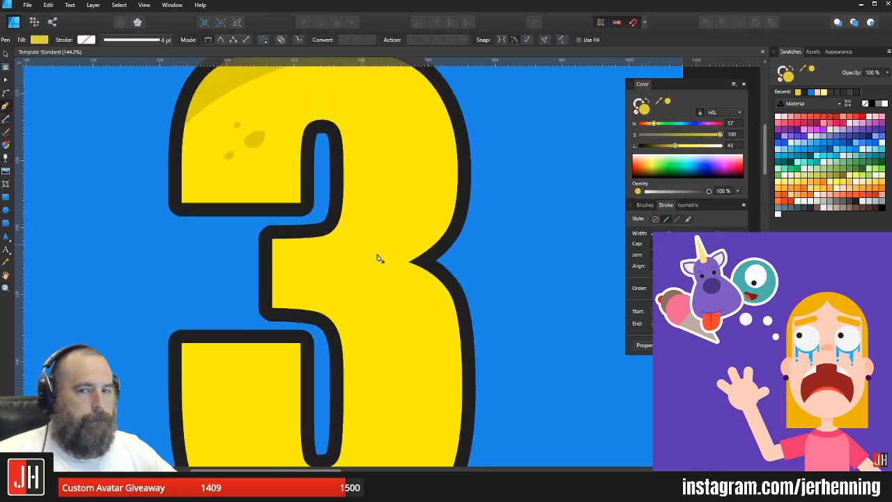
{"action": "left_click_drag", "start_coordinate": [394, 260], "coordinate": [385, 166]}
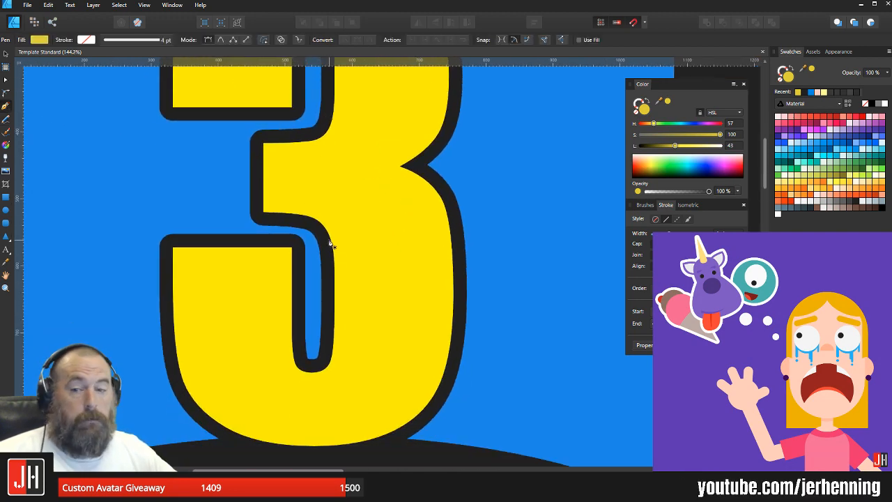
{"action": "key", "text": "ctrl+0"}
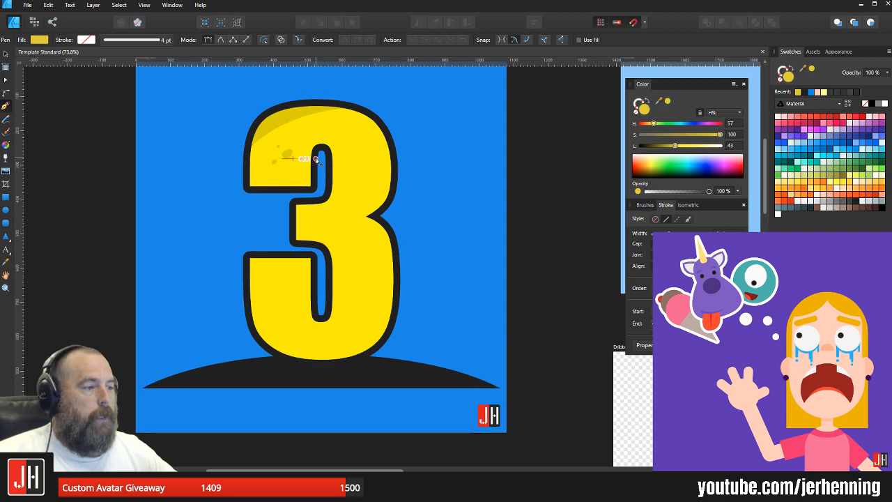
Step: Move the three spots down together, rotate them slightly counterclockwise and nudge them right
{"action": "scroll", "coordinate": [269, 131], "scroll_direction": "up", "scroll_amount": 5, "text": "ctrl"}
{"action": "scroll", "coordinate": [269, 132], "scroll_direction": "up", "scroll_amount": 2, "text": "ctrl"}
{"action": "left_click", "coordinate": [386, 248]}
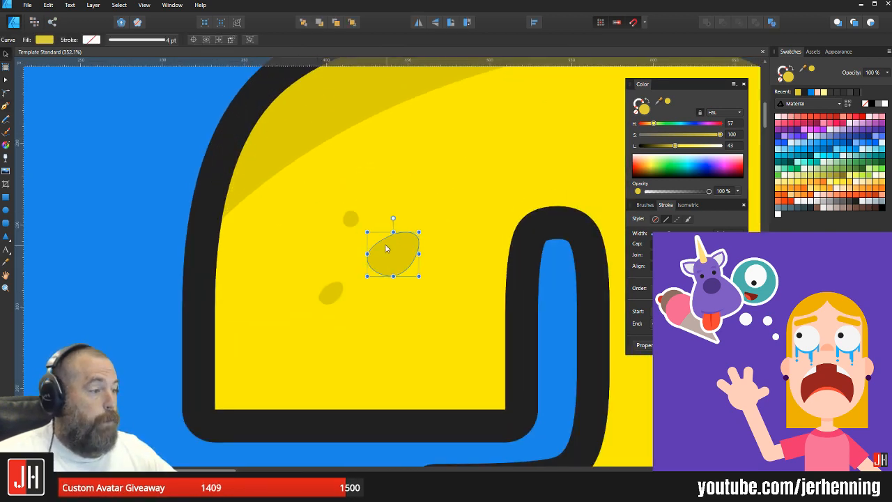
{"action": "left_click", "coordinate": [349, 222], "text": "shift"}
{"action": "left_click", "coordinate": [333, 296], "text": "shift"}
{"action": "left_click_drag", "start_coordinate": [380, 264], "coordinate": [374, 295]}
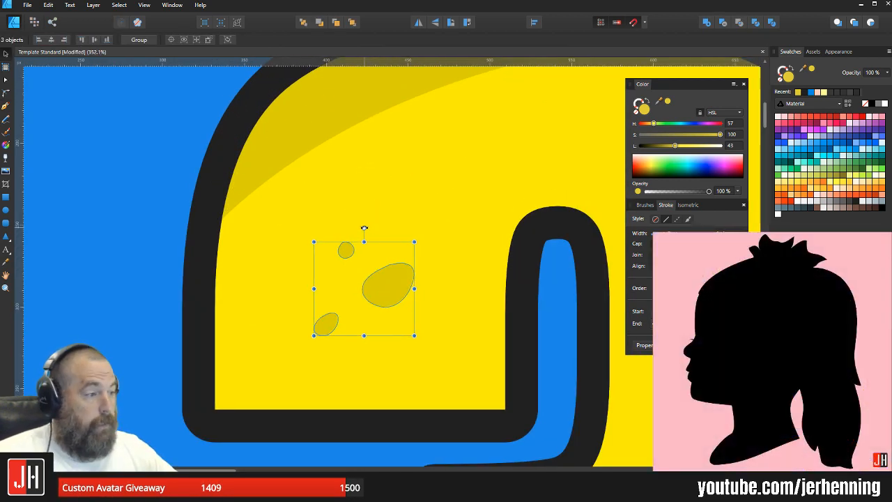
{"action": "left_click_drag", "start_coordinate": [364, 228], "coordinate": [357, 228]}
{"action": "left_click_drag", "start_coordinate": [388, 279], "coordinate": [396, 279]}
{"action": "scroll", "coordinate": [394, 278], "scroll_direction": "down", "scroll_amount": 4, "text": "ctrl"}
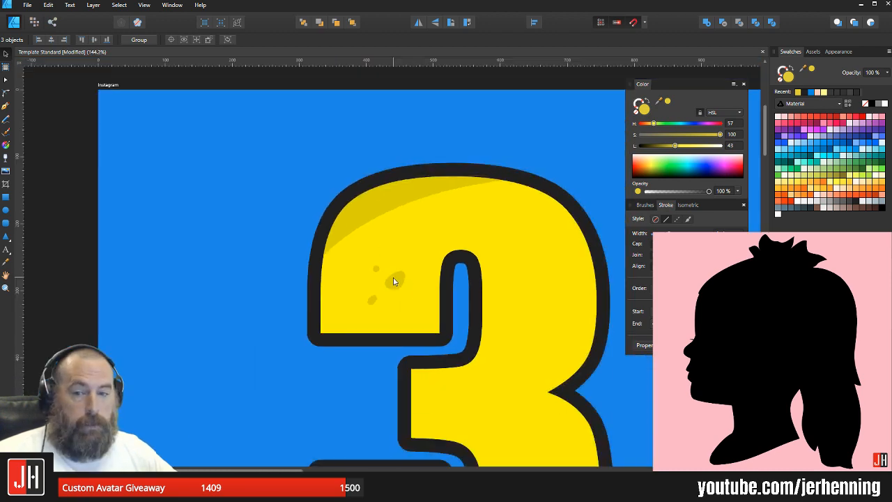
Step: Try the 3 without its three spots and restore them for comparison on the whole artboard
{"action": "scroll", "coordinate": [394, 281], "scroll_direction": "up", "scroll_amount": 2, "text": "ctrl"}
{"action": "key", "text": "ctrl+g"}
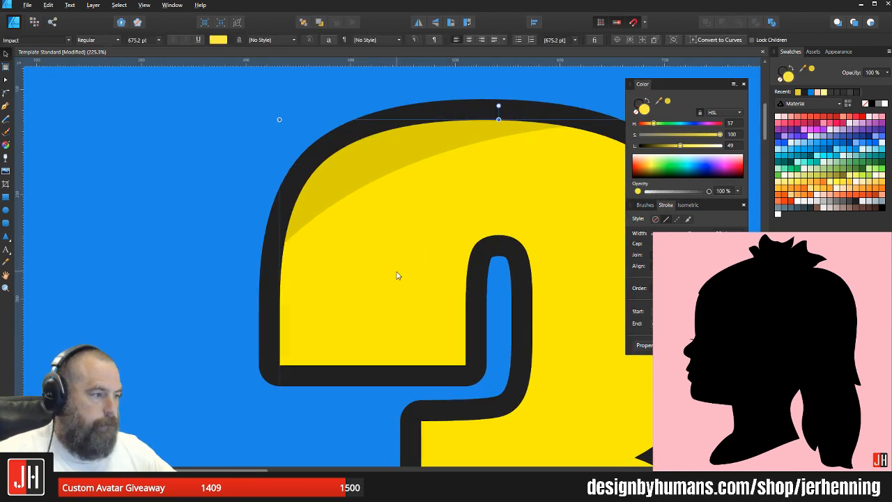
{"action": "scroll", "coordinate": [395, 279], "scroll_direction": "down", "scroll_amount": 6, "text": "ctrl"}
{"action": "left_click", "coordinate": [520, 270]}
{"action": "scroll", "coordinate": [455, 248], "scroll_direction": "up", "scroll_amount": 2, "text": "ctrl"}
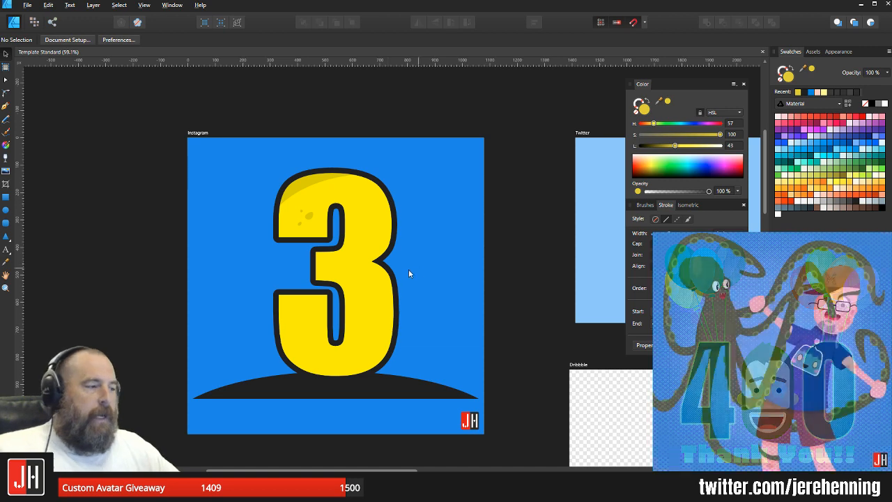
{"action": "left_click_drag", "start_coordinate": [352, 239], "coordinate": [369, 240]}
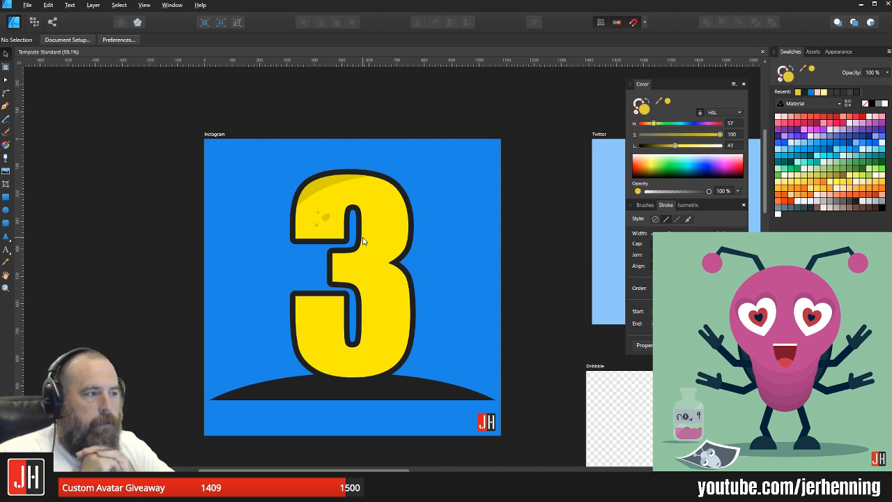
Step: Reshape the darker shading at the top of the 3 by bending its lower edge slightly up and left
{"action": "scroll", "coordinate": [337, 210], "scroll_direction": "up", "scroll_amount": 5}
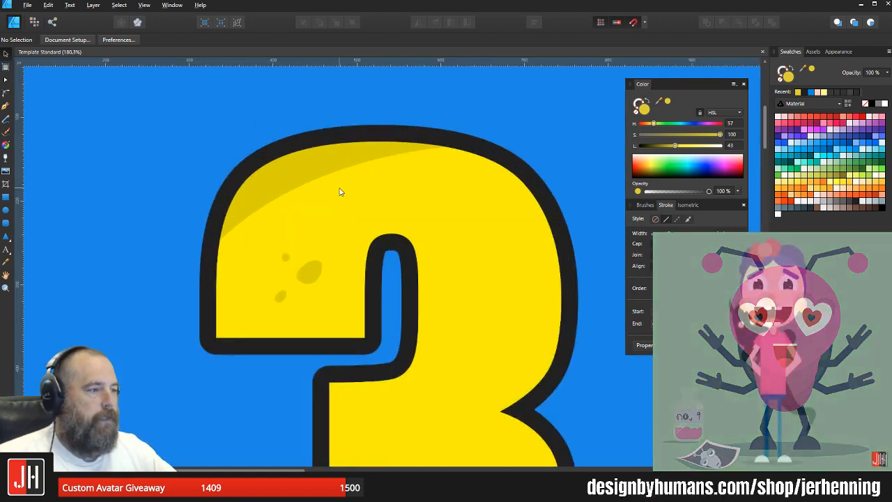
{"action": "left_click", "coordinate": [329, 142]}
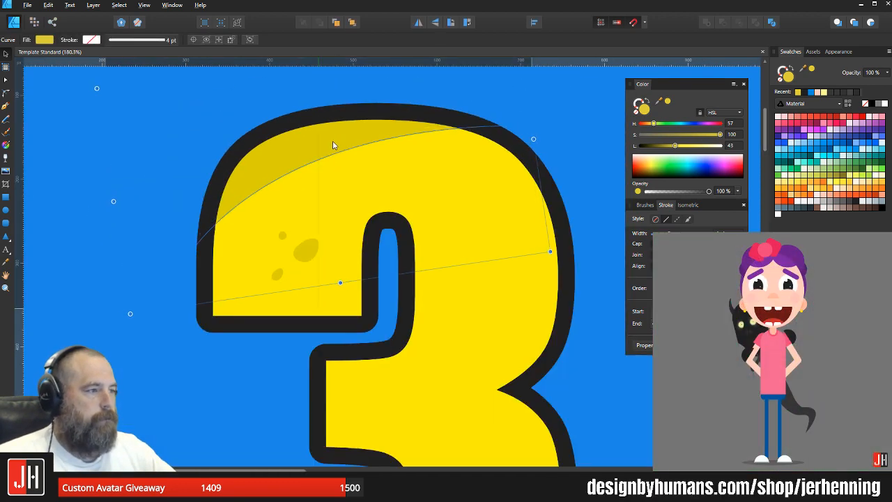
{"action": "scroll", "coordinate": [331, 140], "scroll_direction": "down", "scroll_amount": 7}
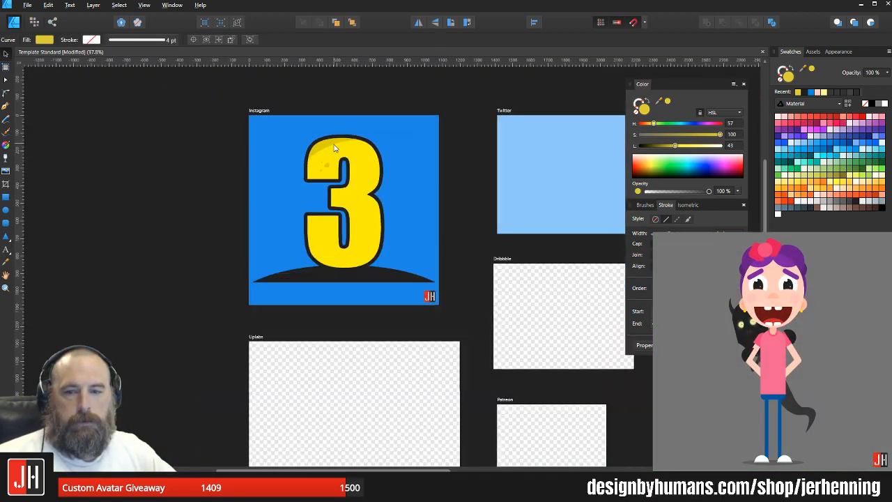
{"action": "left_click", "coordinate": [481, 170]}
{"action": "scroll", "coordinate": [324, 148], "scroll_direction": "up", "scroll_amount": 8}
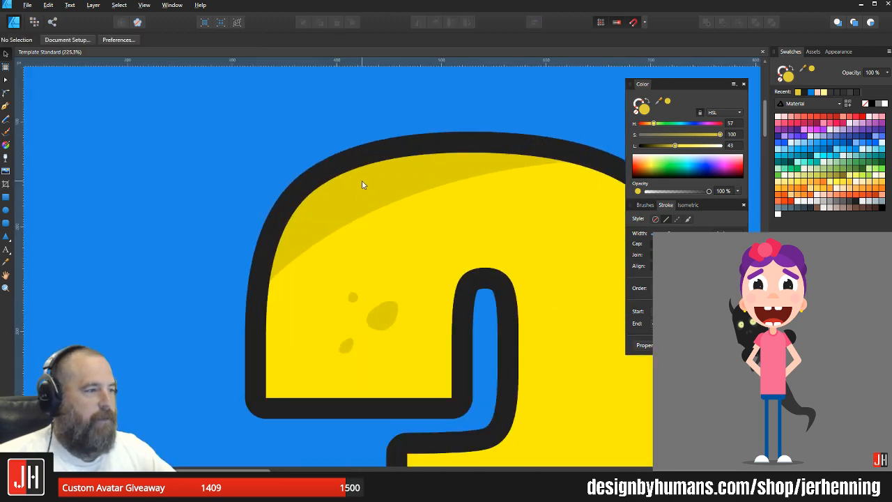
{"action": "double_click", "coordinate": [362, 185]}
{"action": "left_click_drag", "start_coordinate": [411, 199], "coordinate": [406, 191]}
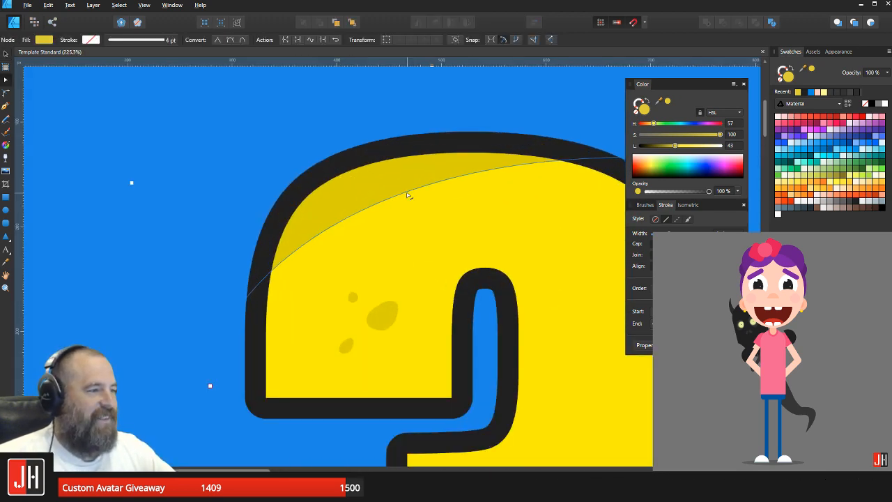
{"action": "key", "text": "v"}
{"action": "key", "text": "ctrl+0"}
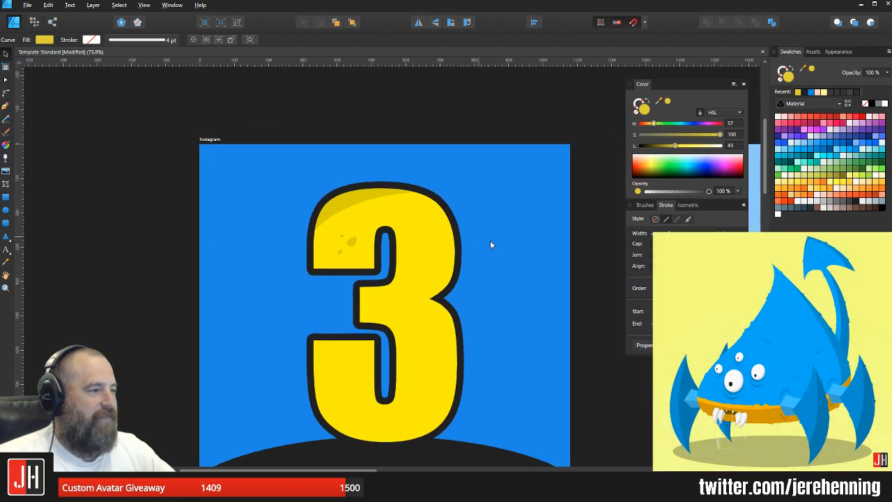
{"action": "left_click", "coordinate": [490, 240]}
Step: Draw a round darker-yellow spot and a smaller one to its lower right on the 3's lower-left arm with the Pencil tool
{"action": "scroll", "coordinate": [462, 296], "scroll_direction": "up", "scroll_amount": 3}
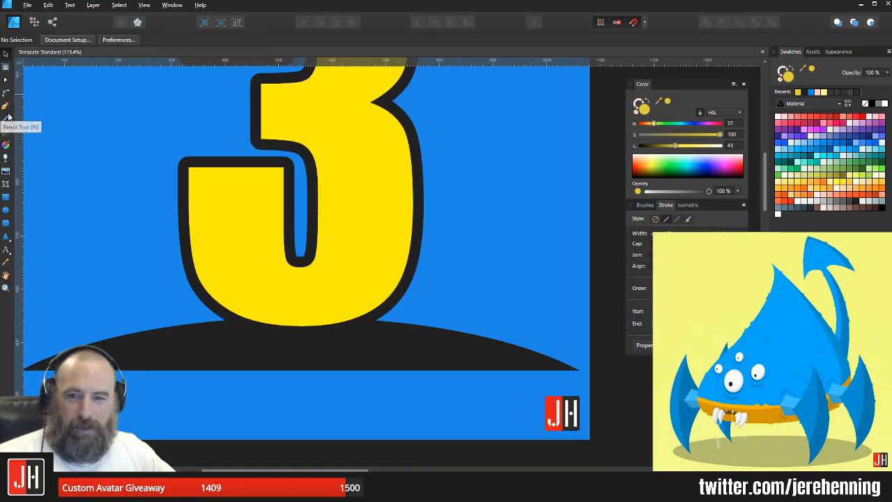
{"action": "left_click", "coordinate": [6, 106]}
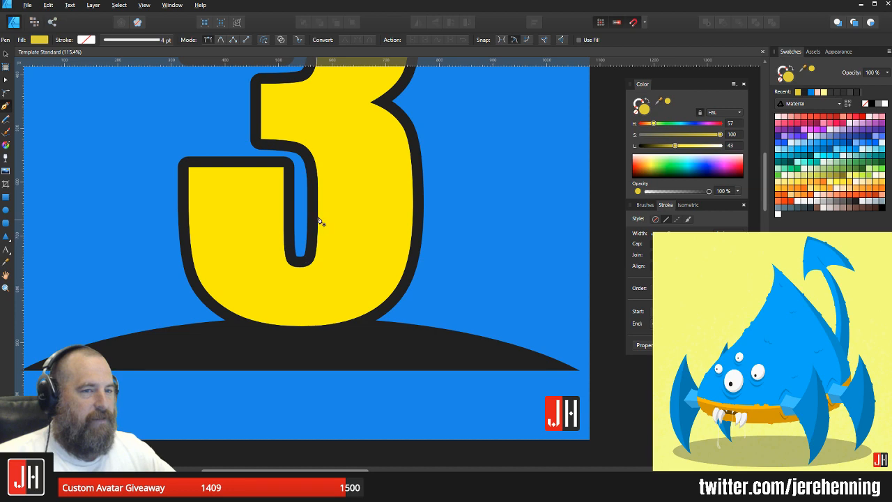
{"action": "scroll", "coordinate": [311, 261], "scroll_direction": "up", "scroll_amount": 2}
{"action": "scroll", "coordinate": [387, 283], "scroll_direction": "left", "scroll_amount": 2}
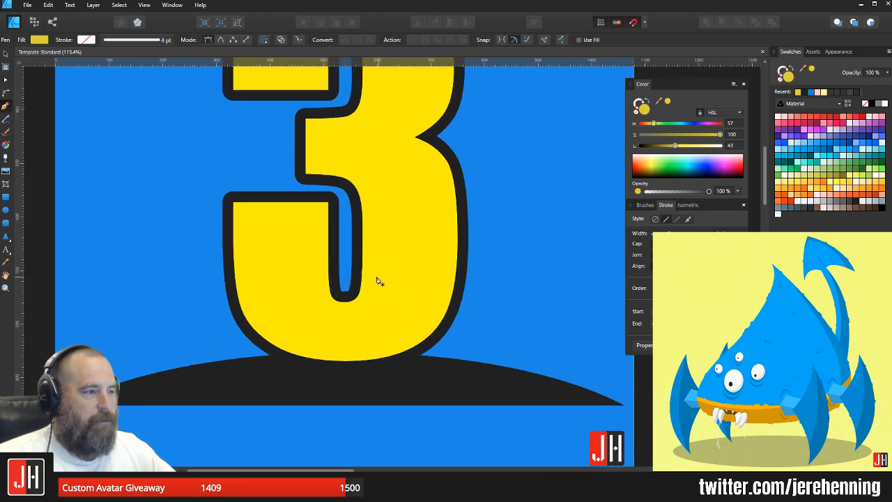
{"action": "key", "text": "n"}
{"action": "scroll", "coordinate": [206, 252], "scroll_direction": "up", "scroll_amount": 5}
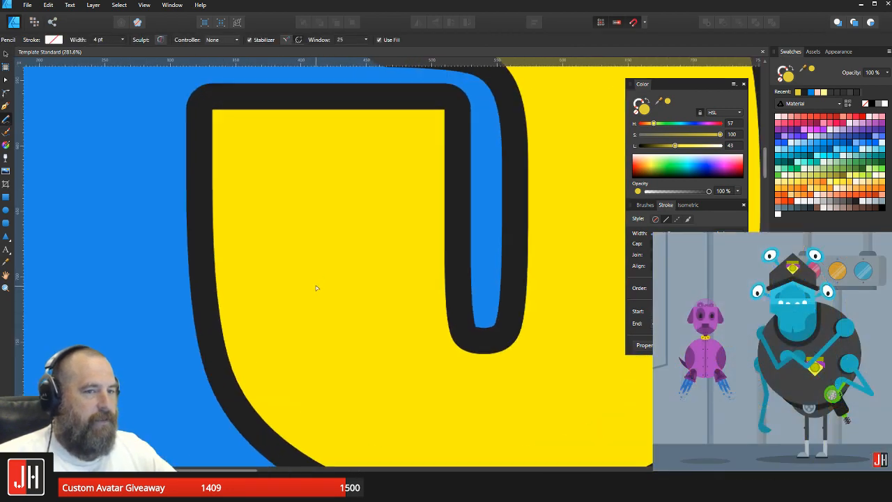
{"action": "scroll", "coordinate": [316, 243], "scroll_direction": "up", "scroll_amount": 3}
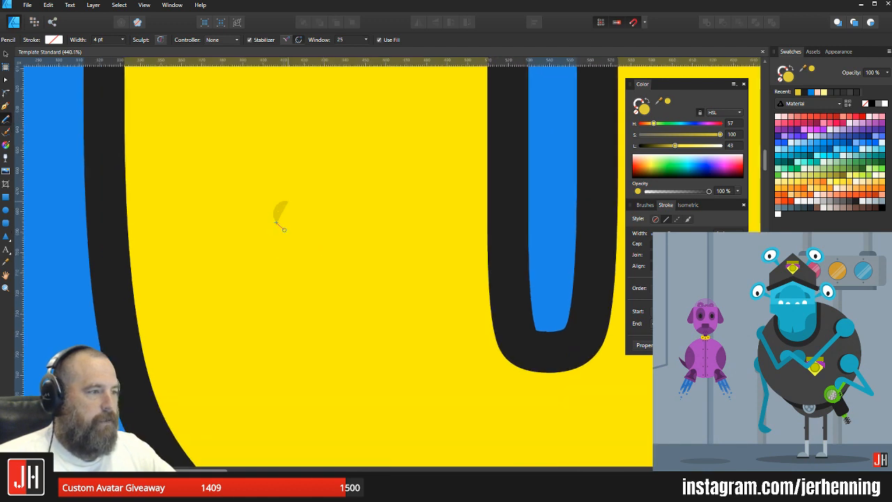
{"action": "left_click_drag", "start_coordinate": [292, 201], "coordinate": [288, 201]}
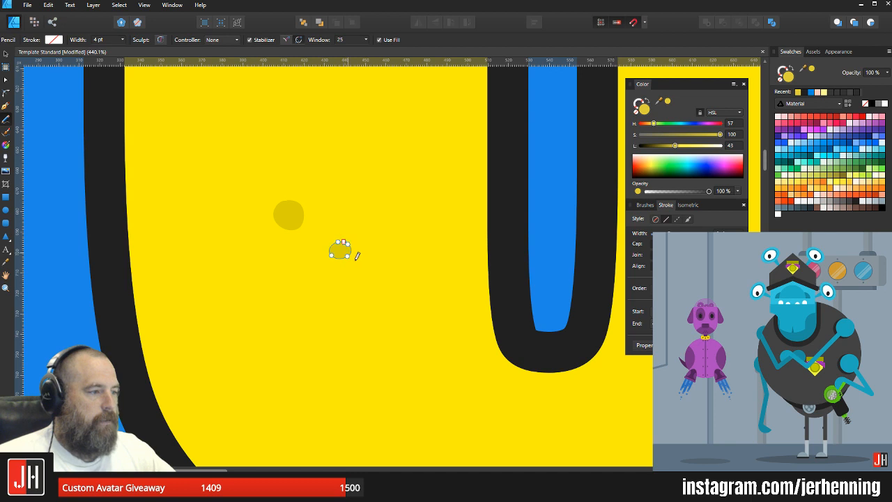
Step: Try to tidy the end node on the smaller spot's outline, and delete that spot
{"action": "key", "text": "a"}
{"action": "scroll", "coordinate": [348, 253], "scroll_direction": "up", "scroll_amount": 12}
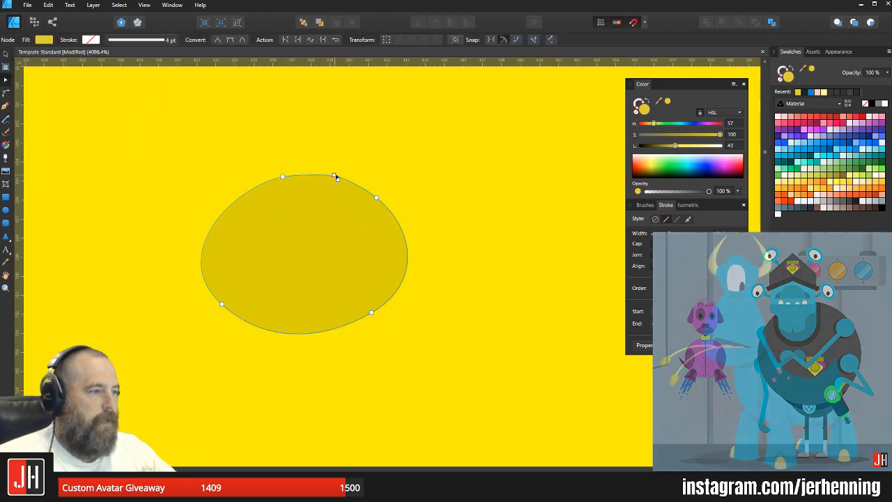
{"action": "left_click", "coordinate": [334, 176]}
{"action": "left_click_drag", "start_coordinate": [351, 195], "coordinate": [332, 184]}
{"action": "scroll", "coordinate": [351, 180], "scroll_direction": "up", "scroll_amount": 6}
{"action": "scroll", "coordinate": [338, 206], "scroll_direction": "down", "scroll_amount": 3}
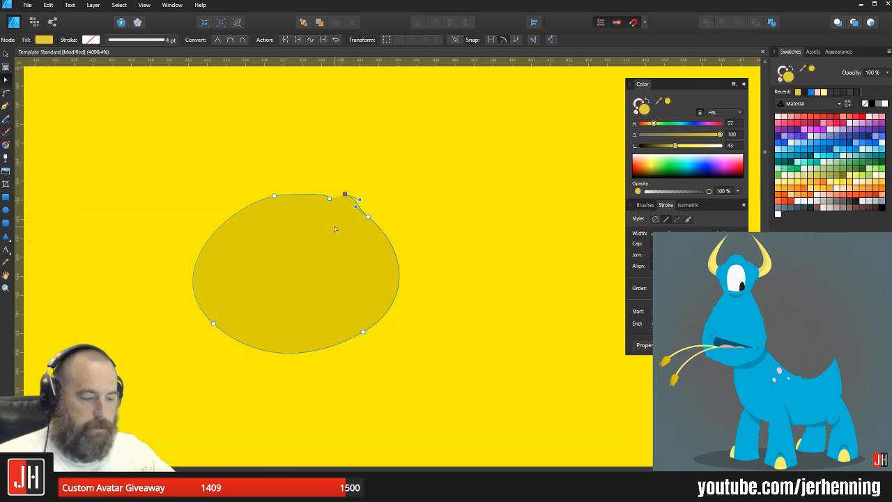
{"action": "key", "text": "v"}
{"action": "key", "text": "Delete"}
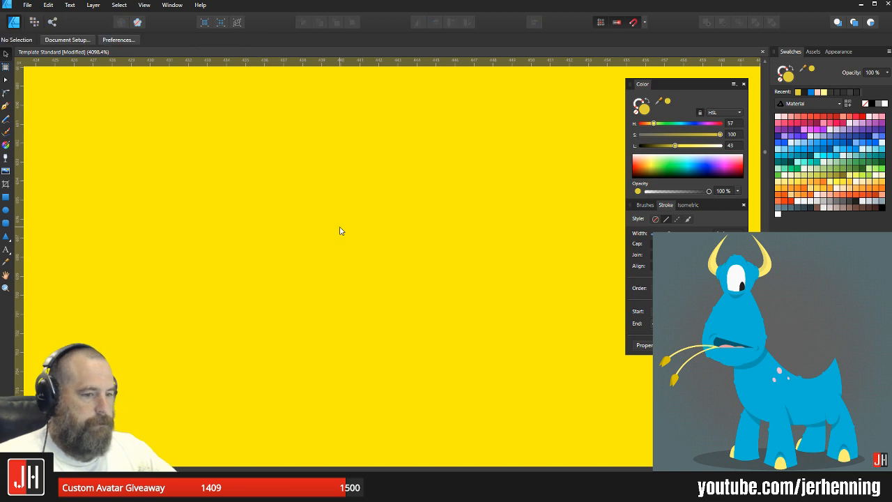
Step: Close the remaining round spot's outline by moving one end node onto the other at its top
{"action": "scroll", "coordinate": [305, 205], "scroll_direction": "down", "scroll_amount": 7}
{"action": "scroll", "coordinate": [235, 200], "scroll_direction": "up", "scroll_amount": 7}
{"action": "left_click_drag", "start_coordinate": [202, 168], "coordinate": [295, 226]}
{"action": "left_click", "coordinate": [296, 226]}
{"action": "scroll", "coordinate": [313, 151], "scroll_direction": "up", "scroll_amount": 5}
{"action": "key", "text": "a"}
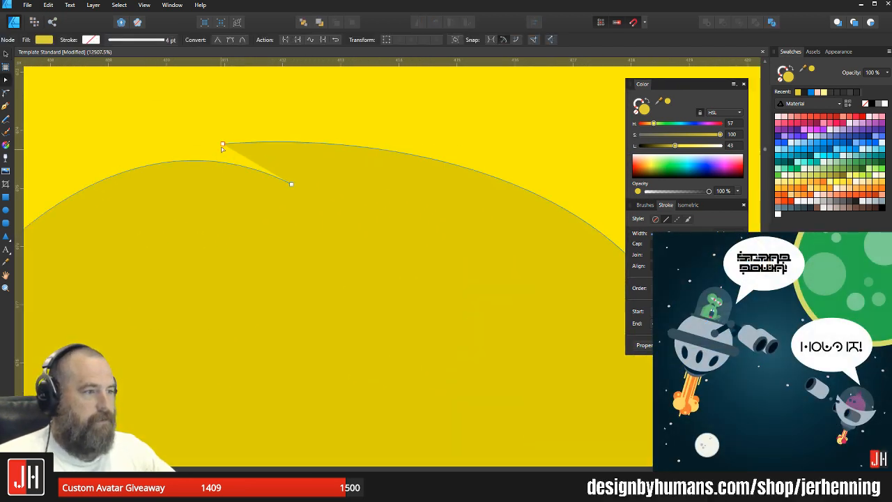
{"action": "left_click_drag", "start_coordinate": [224, 145], "coordinate": [291, 184]}
{"action": "scroll", "coordinate": [304, 191], "scroll_direction": "down", "scroll_amount": 5}
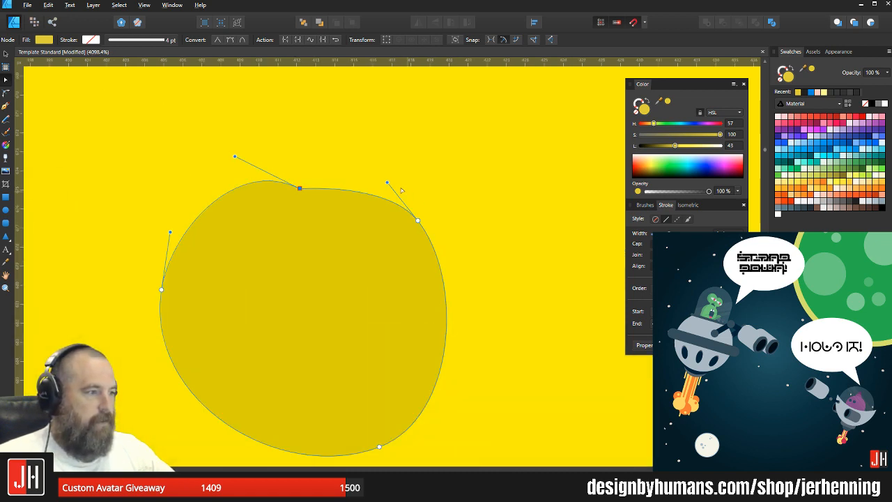
Step: Flatten the round spot's upper-right edge by adjusting its top node and the neighbouring curve handles
{"action": "left_click_drag", "start_coordinate": [387, 185], "coordinate": [368, 201]}
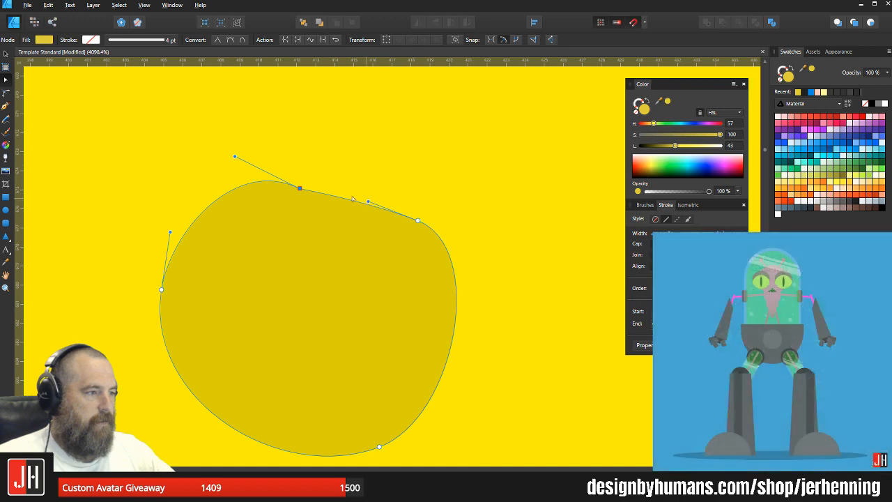
{"action": "left_click_drag", "start_coordinate": [300, 189], "coordinate": [320, 170]}
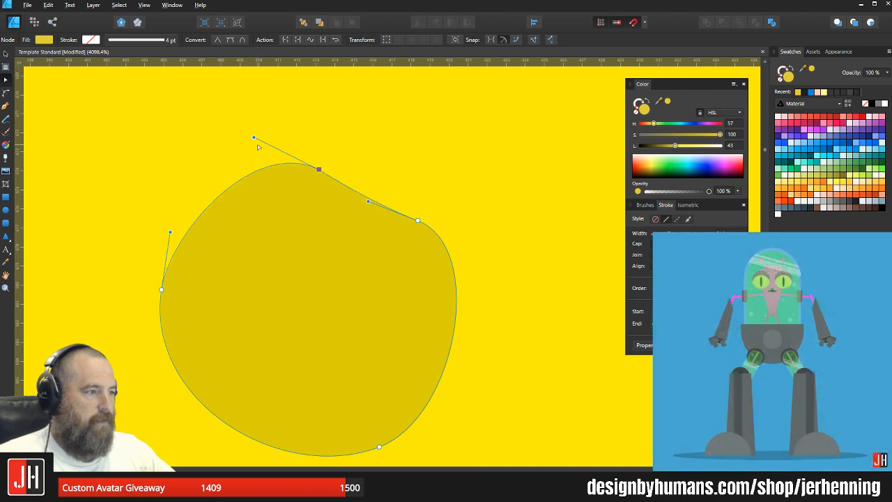
{"action": "left_click_drag", "start_coordinate": [256, 140], "coordinate": [239, 156]}
{"action": "key", "text": "v"}
Step: Enlarge the round spot slightly and shift it up and left within the 3's lower-left arm
{"action": "scroll", "coordinate": [314, 259], "scroll_direction": "down", "scroll_amount": 10}
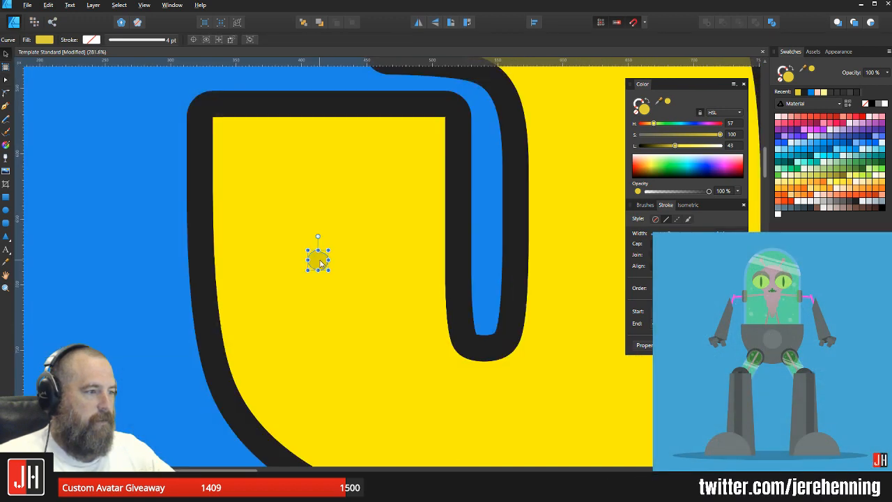
{"action": "scroll", "coordinate": [320, 262], "scroll_direction": "up", "scroll_amount": 4}
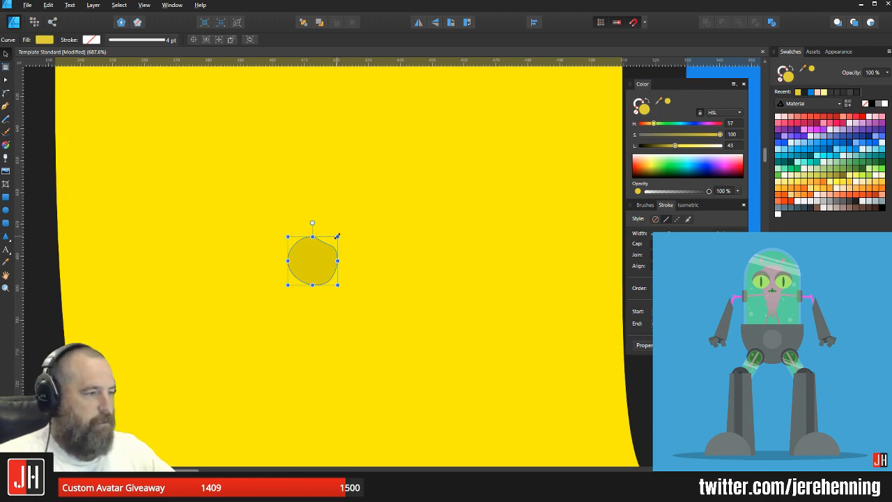
{"action": "left_click_drag", "start_coordinate": [337, 236], "coordinate": [264, 136]}
{"action": "scroll", "coordinate": [283, 166], "scroll_direction": "down", "scroll_amount": 11}
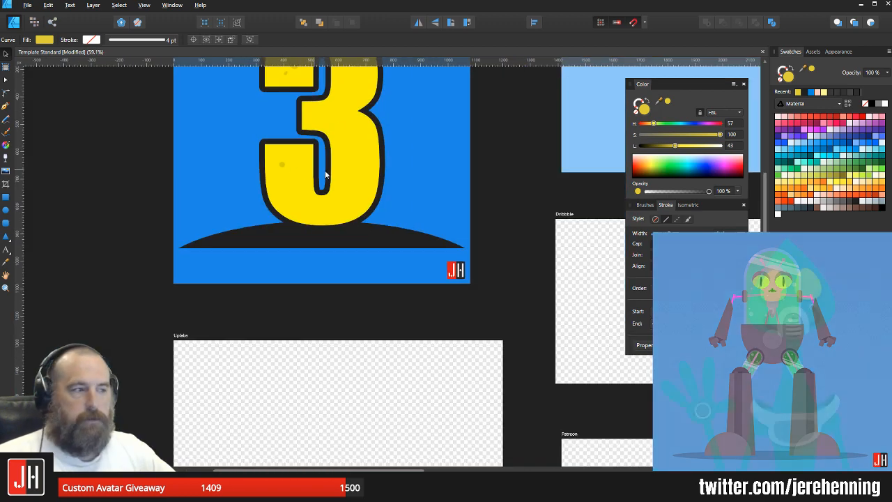
{"action": "left_click_drag", "start_coordinate": [325, 175], "coordinate": [346, 224]}
{"action": "left_click", "coordinate": [534, 227]}
Step: Move the round spot's upper-right node outward to soften the dent in its edge
{"action": "scroll", "coordinate": [302, 217], "scroll_direction": "up", "scroll_amount": 12}
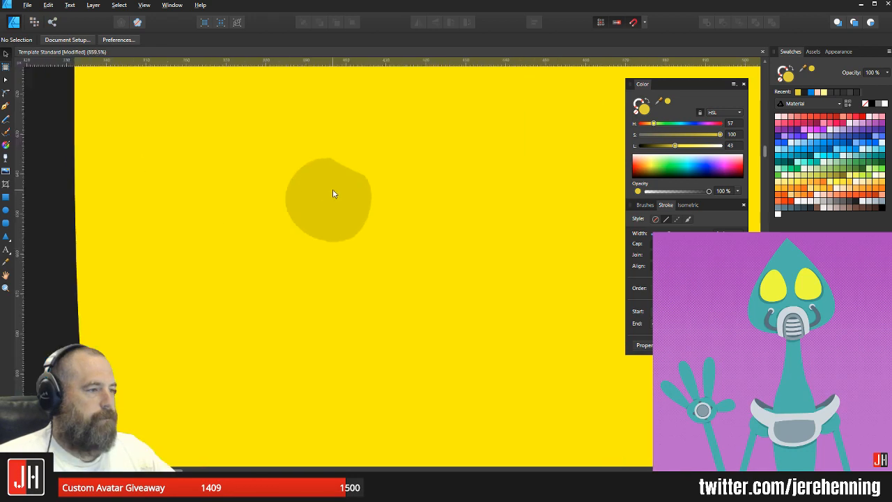
{"action": "left_click", "coordinate": [332, 194]}
{"action": "scroll", "coordinate": [341, 199], "scroll_direction": "up", "scroll_amount": 5}
{"action": "key", "text": "a"}
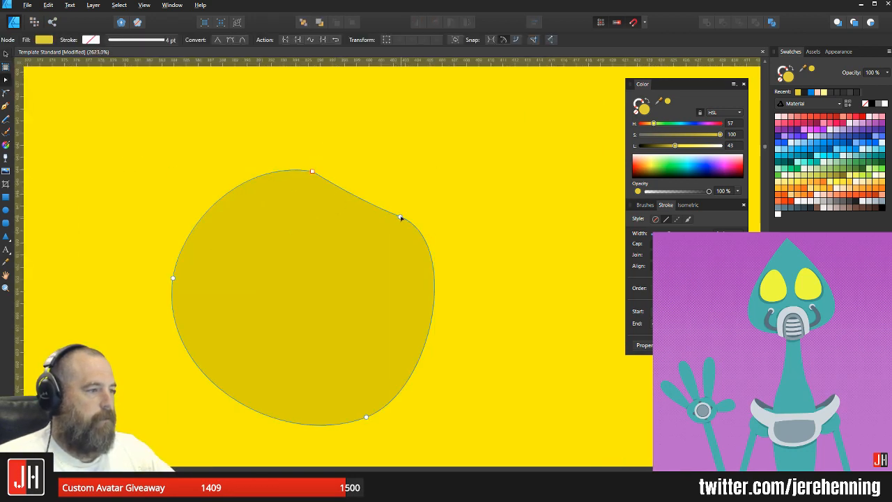
{"action": "left_click_drag", "start_coordinate": [401, 218], "coordinate": [345, 174]}
{"action": "key", "text": "v"}
{"action": "left_click", "coordinate": [389, 185]}
{"action": "scroll", "coordinate": [396, 220], "scroll_direction": "down", "scroll_amount": 7}
{"action": "left_click_drag", "start_coordinate": [432, 243], "coordinate": [320, 215]}
{"action": "left_click", "coordinate": [293, 205]}
{"action": "key", "text": "ctrl+d"}
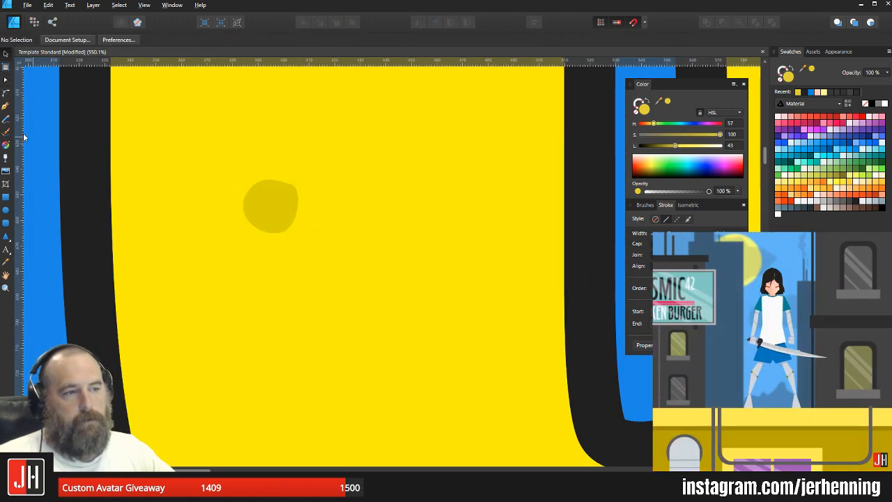
Step: Draw a much smaller darker-yellow spot to the lower right of the round spot with the Pencil tool
{"action": "left_click", "coordinate": [6, 120]}
{"action": "scroll", "coordinate": [363, 244], "scroll_direction": "up", "scroll_amount": 3}
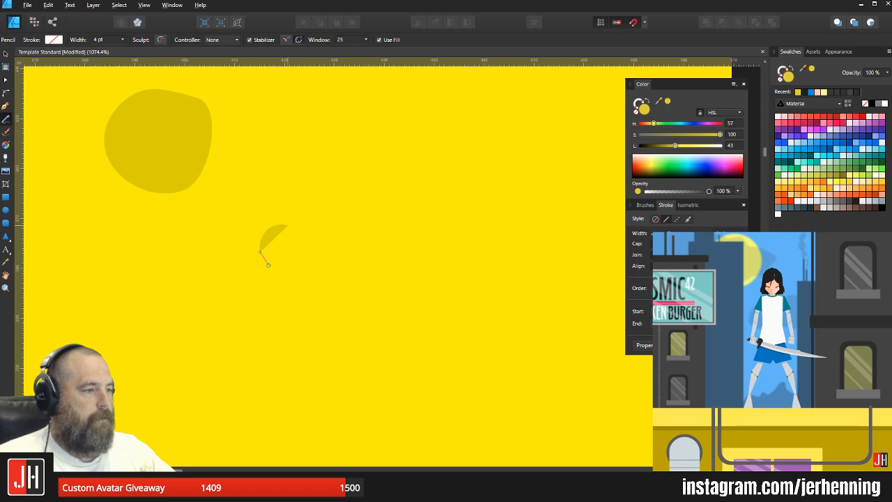
{"action": "left_click_drag", "start_coordinate": [268, 265], "coordinate": [296, 237]}
Step: Clean up the small spot's outline by adjusting its end node and upper-right curve
{"action": "scroll", "coordinate": [281, 237], "scroll_direction": "up", "scroll_amount": 8}
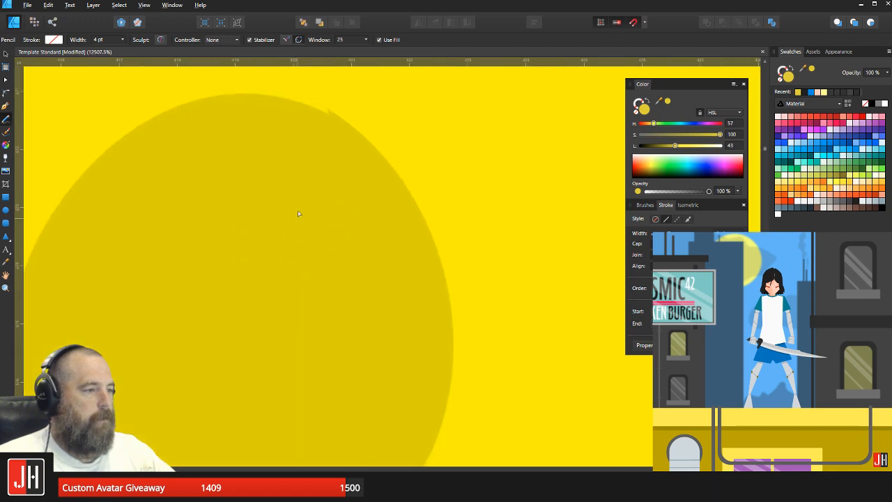
{"action": "key", "text": "a"}
{"action": "left_click_drag", "start_coordinate": [328, 111], "coordinate": [296, 111]}
{"action": "key", "text": "ctrl+z"}
{"action": "left_click", "coordinate": [326, 108]}
{"action": "scroll", "coordinate": [334, 143], "scroll_direction": "down", "scroll_amount": 5}
{"action": "left_click_drag", "start_coordinate": [373, 221], "coordinate": [411, 185]}
{"action": "key", "text": "v"}
Step: Check the two lower spots against the whole artboard and save the document
{"action": "scroll", "coordinate": [370, 241], "scroll_direction": "down", "scroll_amount": 10}
{"action": "scroll", "coordinate": [375, 255], "scroll_direction": "down", "scroll_amount": 2}
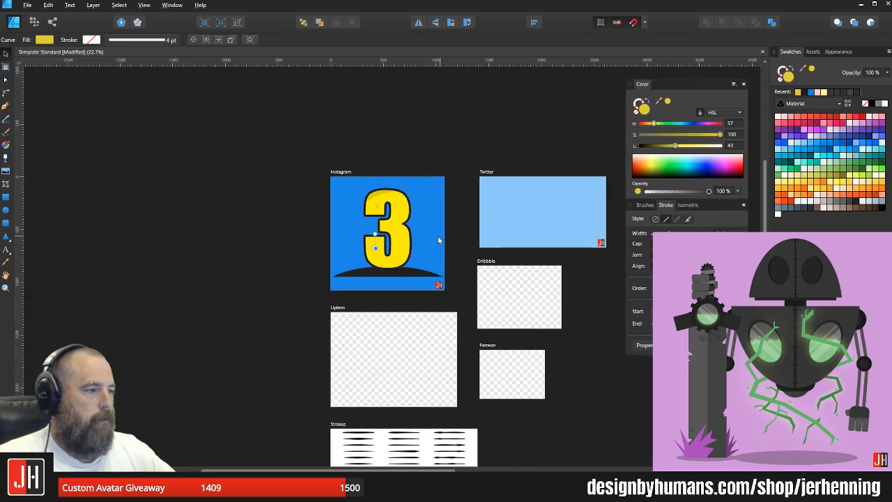
{"action": "scroll", "coordinate": [371, 237], "scroll_direction": "up", "scroll_amount": 8}
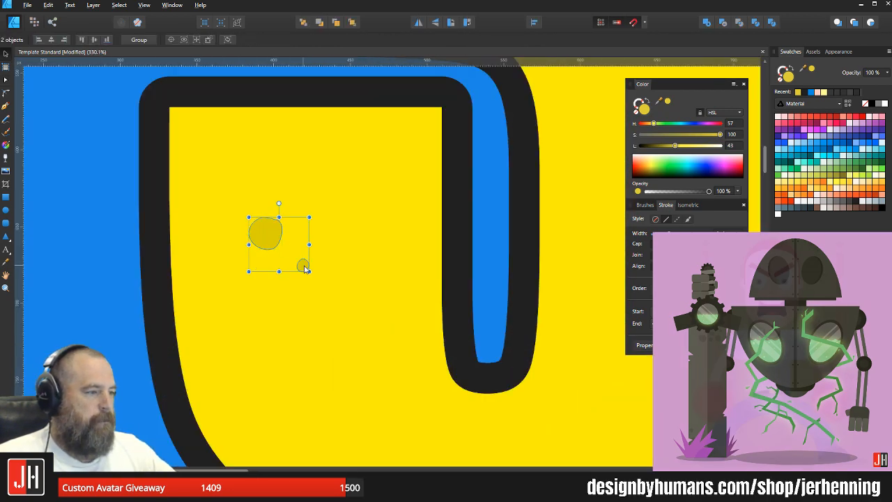
{"action": "left_click", "coordinate": [302, 265], "text": "shift"}
{"action": "scroll", "coordinate": [315, 248], "scroll_direction": "down", "scroll_amount": 3}
{"action": "scroll", "coordinate": [316, 252], "scroll_direction": "down", "scroll_amount": 7}
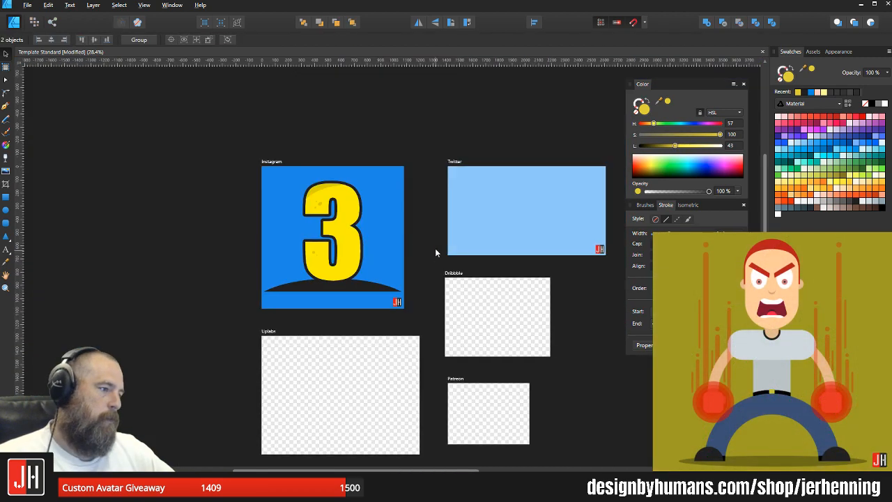
{"action": "left_click", "coordinate": [436, 252]}
{"action": "key", "text": "ctrl+s"}
Step: Group the two spots on the 3's lower-left arm and move the group down and slightly right
{"action": "scroll", "coordinate": [339, 266], "scroll_direction": "up", "scroll_amount": 9}
{"action": "left_click_drag", "start_coordinate": [328, 242], "coordinate": [334, 327]}
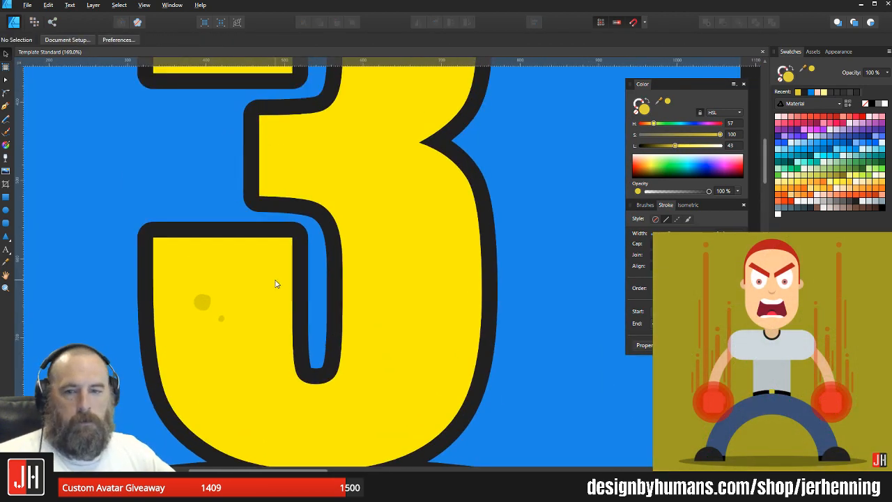
{"action": "scroll", "coordinate": [303, 273], "scroll_direction": "up", "scroll_amount": 6}
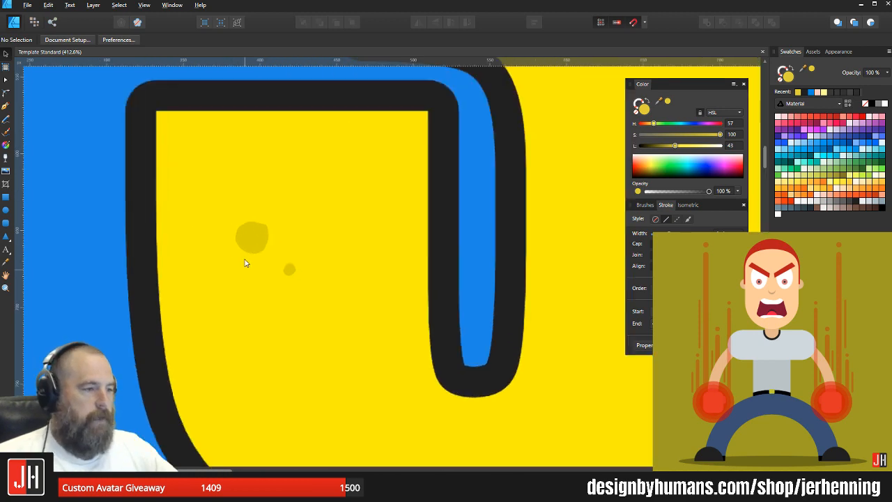
{"action": "left_click", "coordinate": [252, 235]}
{"action": "left_click", "coordinate": [373, 302], "text": "shift"}
{"action": "key", "text": "ctrl+g"}
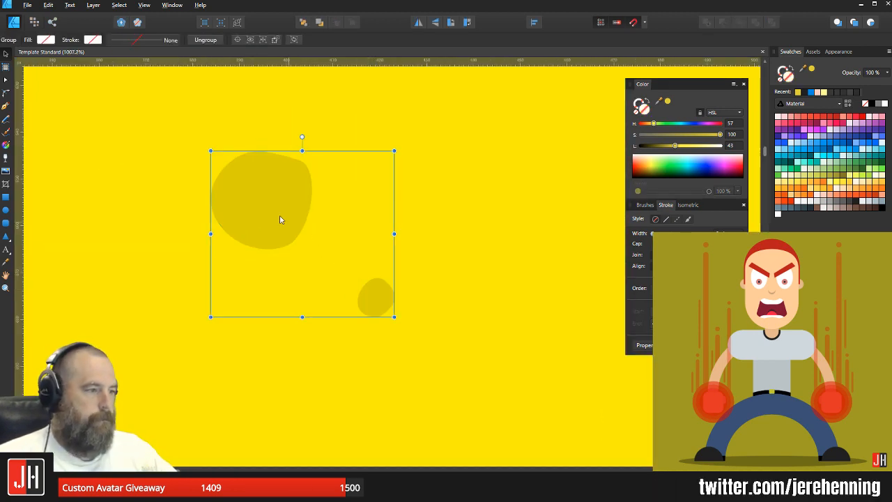
{"action": "left_click_drag", "start_coordinate": [281, 219], "coordinate": [309, 310]}
{"action": "scroll", "coordinate": [310, 307], "scroll_direction": "down", "scroll_amount": 9}
Step: Save the document and review the full 3 on the Instagram artboard
{"action": "left_click", "coordinate": [463, 300]}
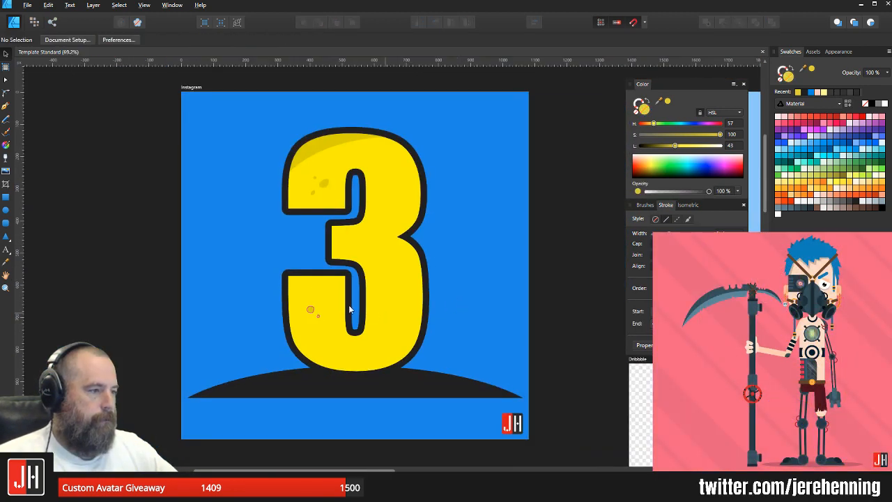
{"action": "key", "text": "ctrl+s"}
{"action": "left_click_drag", "start_coordinate": [380, 304], "coordinate": [326, 294]}
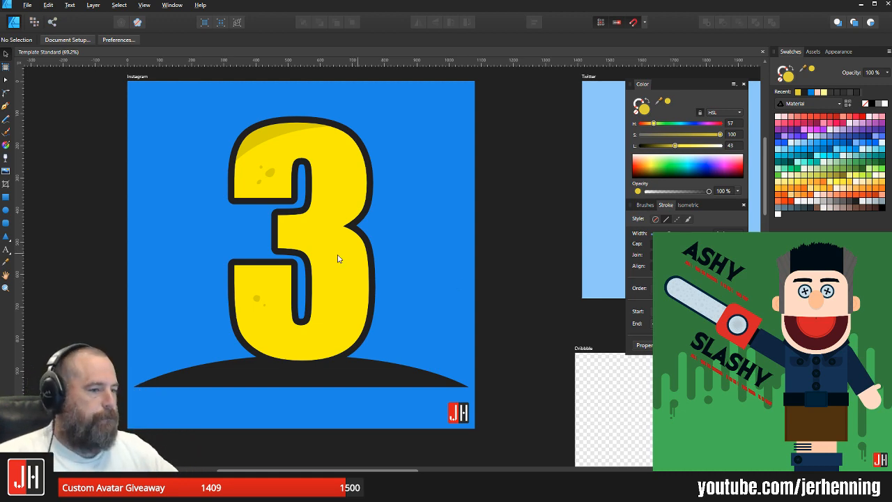
{"action": "left_click_drag", "start_coordinate": [302, 267], "coordinate": [319, 254]}
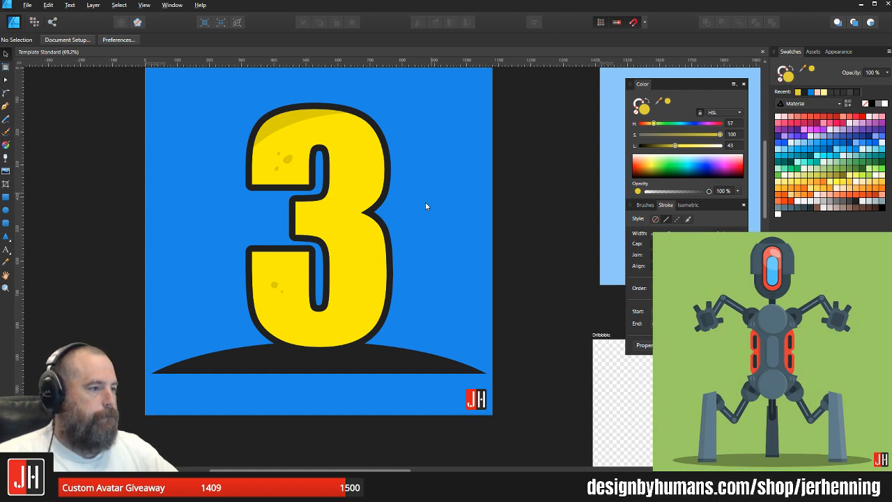
Step: Draw a thin, irregular darker-yellow accent following the upper-right corner of the 3's lower-left arm with the Pencil tool
{"action": "scroll", "coordinate": [301, 294], "scroll_direction": "up", "scroll_amount": 5}
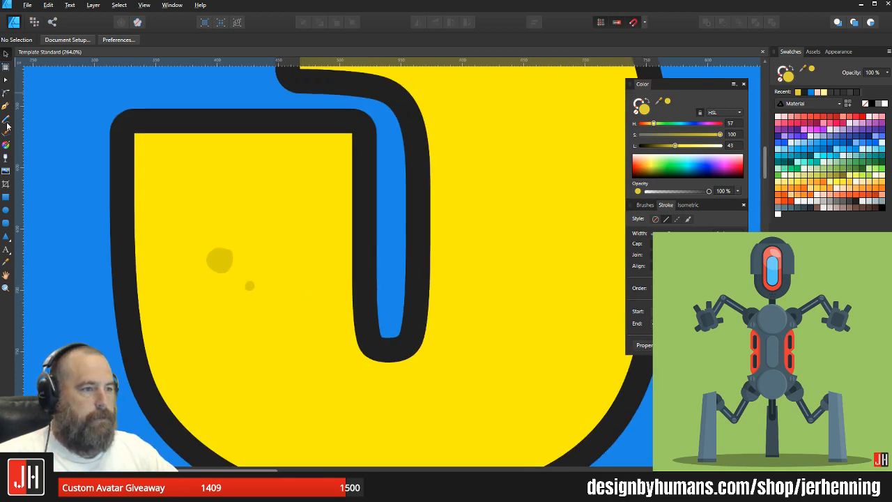
{"action": "left_click", "coordinate": [7, 124]}
{"action": "scroll", "coordinate": [299, 167], "scroll_direction": "up", "scroll_amount": 2}
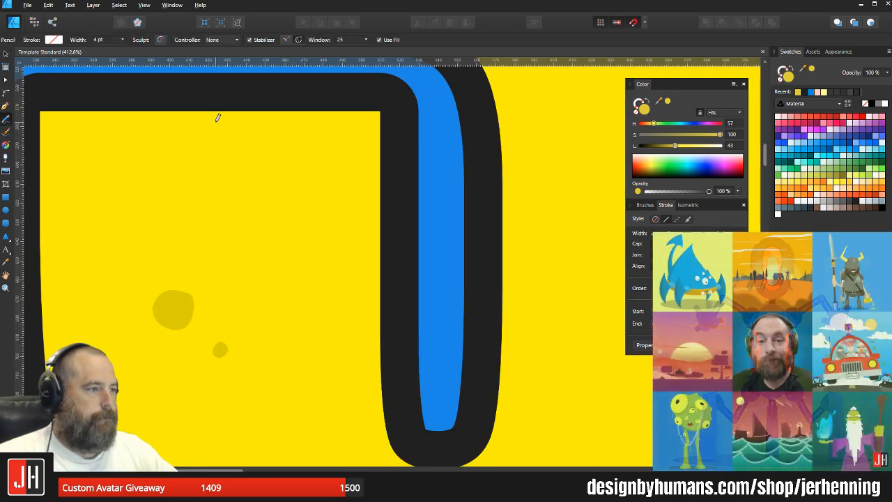
{"action": "mouse_move", "coordinate": [217, 122]}
{"action": "left_mouse_down"}
{"action": "mouse_move", "coordinate": [339, 121]}
{"action": "mouse_move", "coordinate": [337, 132]}
{"action": "mouse_move", "coordinate": [351, 124]}
{"action": "mouse_move", "coordinate": [352, 141]}
{"action": "mouse_move", "coordinate": [364, 152]}
{"action": "mouse_move", "coordinate": [364, 216]}
{"action": "mouse_move", "coordinate": [340, 139]}
{"action": "left_mouse_up"}
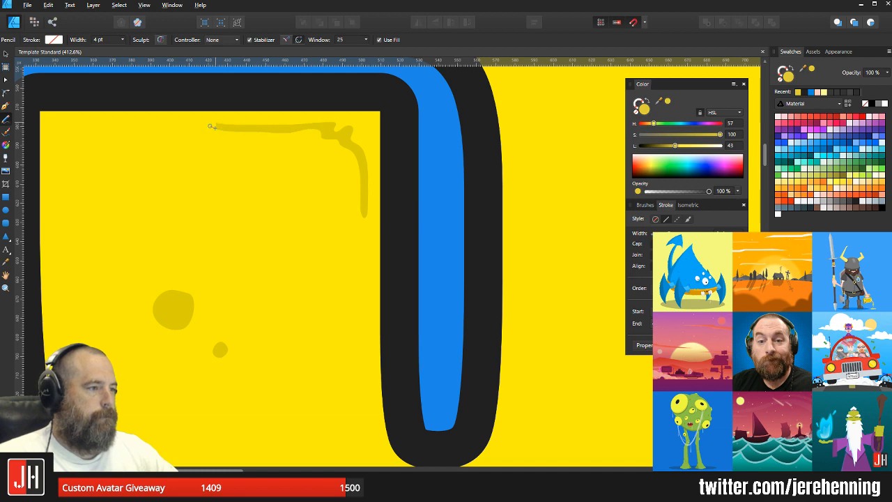
{"action": "left_click_drag", "start_coordinate": [215, 128], "coordinate": [220, 126]}
Step: Smooth the left tip of the lower arm's corner accent by repositioning its end node, and check it against the whole 3
{"action": "scroll", "coordinate": [235, 128], "scroll_direction": "up", "scroll_amount": 4}
{"action": "key", "text": "v"}
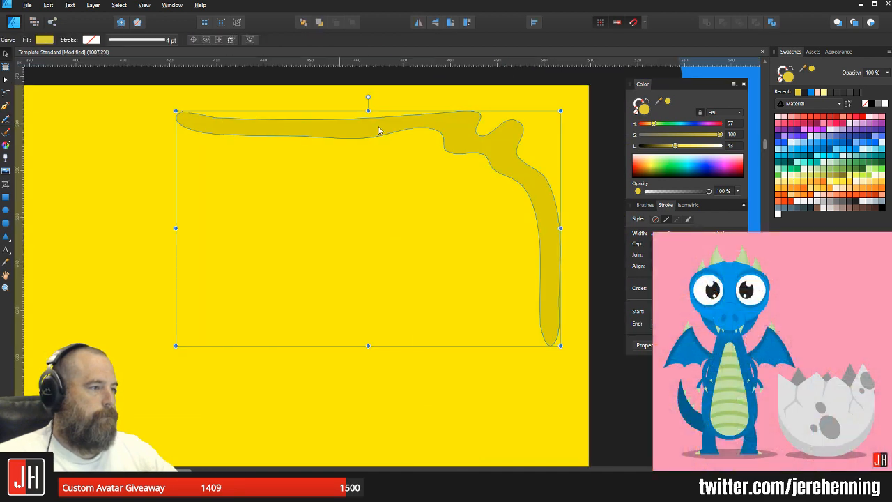
{"action": "key", "text": "a"}
{"action": "scroll", "coordinate": [189, 113], "scroll_direction": "up", "scroll_amount": 7}
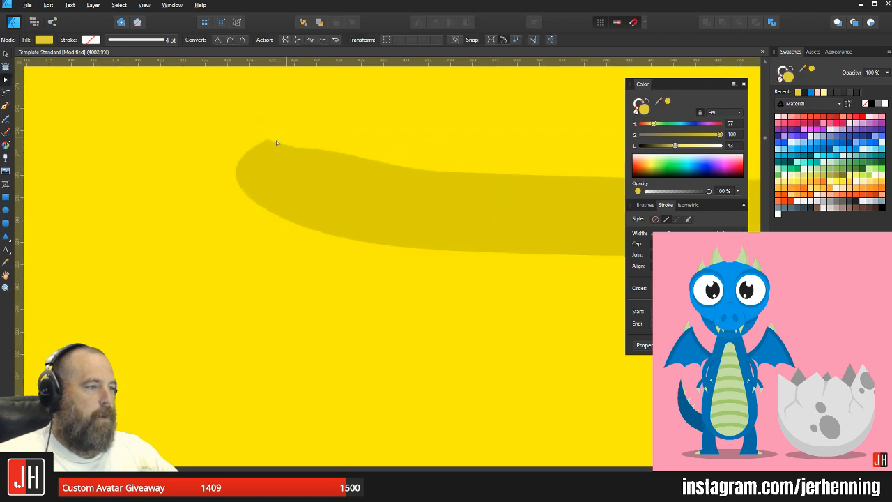
{"action": "left_click_drag", "start_coordinate": [269, 140], "coordinate": [295, 147]}
{"action": "scroll", "coordinate": [320, 186], "scroll_direction": "down", "scroll_amount": 6}
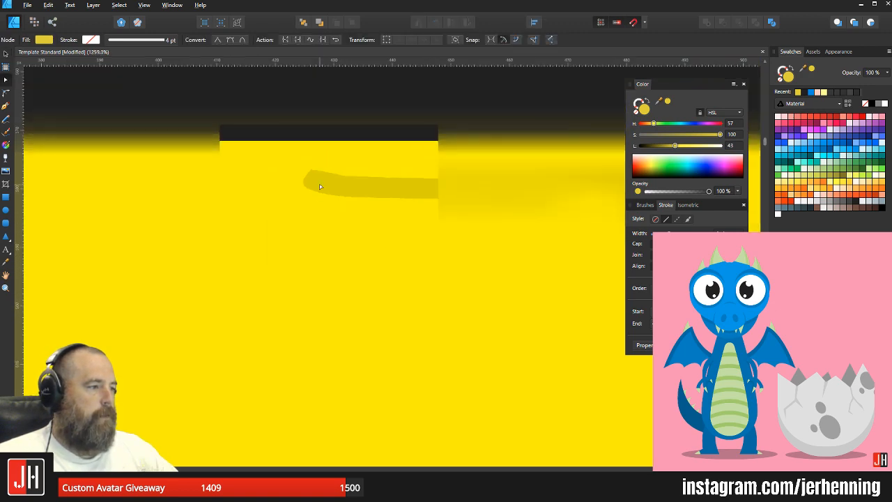
{"action": "scroll", "coordinate": [319, 186], "scroll_direction": "down", "scroll_amount": 10}
{"action": "key", "text": "v"}
{"action": "left_click", "coordinate": [595, 229]}
{"action": "scroll", "coordinate": [363, 200], "scroll_direction": "up", "scroll_amount": 7}
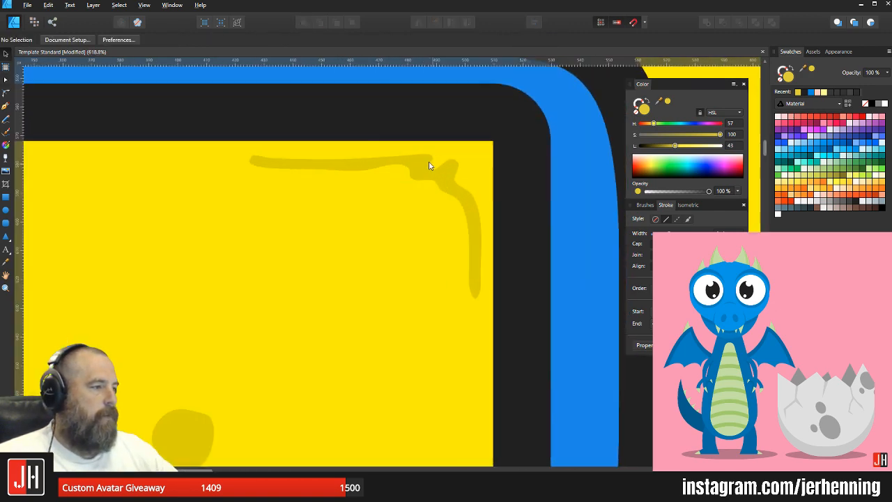
{"action": "left_click", "coordinate": [429, 165]}
{"action": "scroll", "coordinate": [439, 195], "scroll_direction": "down", "scroll_amount": 10}
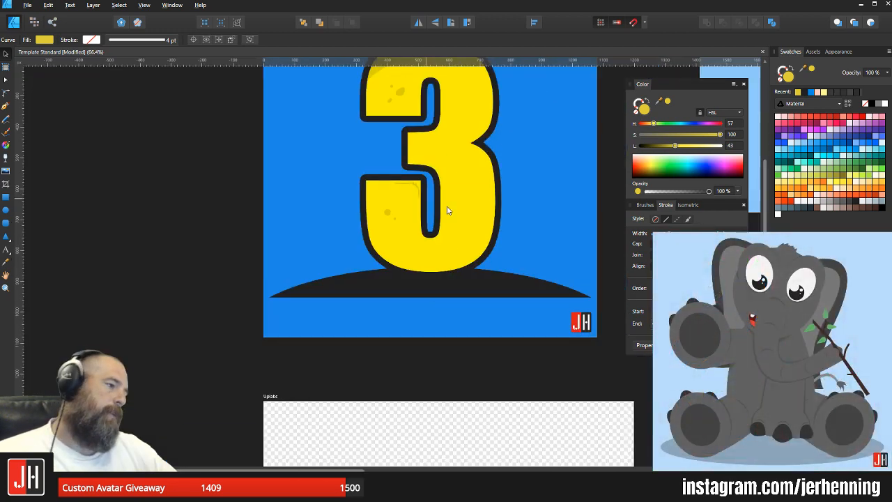
{"action": "left_click", "coordinate": [507, 213]}
{"action": "left_click_drag", "start_coordinate": [507, 213], "coordinate": [408, 261]}
Step: Draw three tapered darker-yellow strokes fanning up from the lower-right corner of the 3's upper-left arm with the Pencil tool
{"action": "key", "text": "n"}
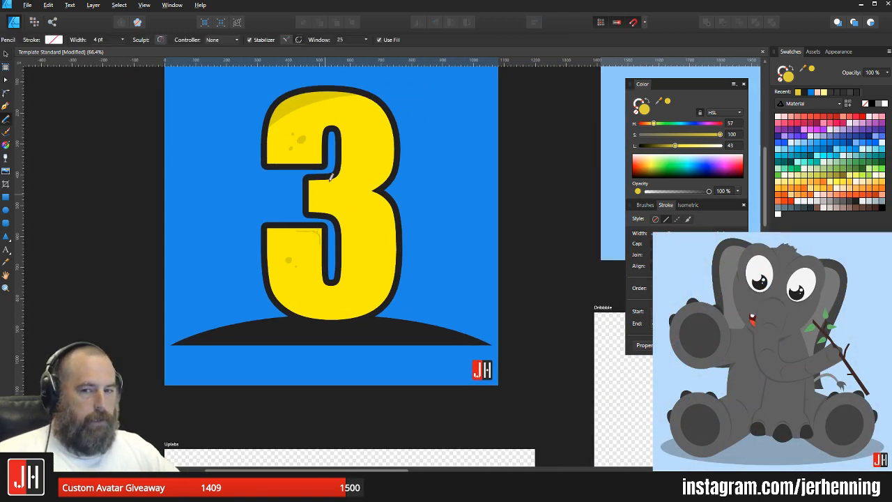
{"action": "scroll", "coordinate": [321, 234], "scroll_direction": "up", "scroll_amount": 1}
{"action": "scroll", "coordinate": [322, 237], "scroll_direction": "up", "scroll_amount": 4}
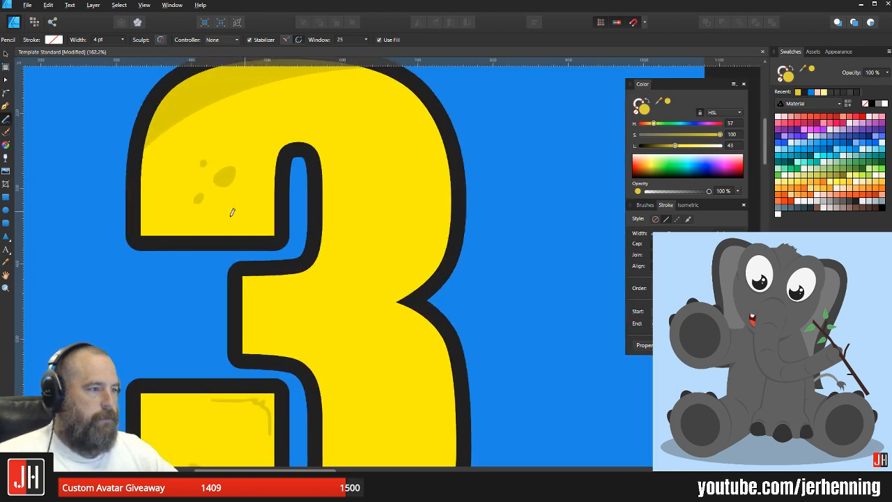
{"action": "scroll", "coordinate": [233, 212], "scroll_direction": "up", "scroll_amount": 3}
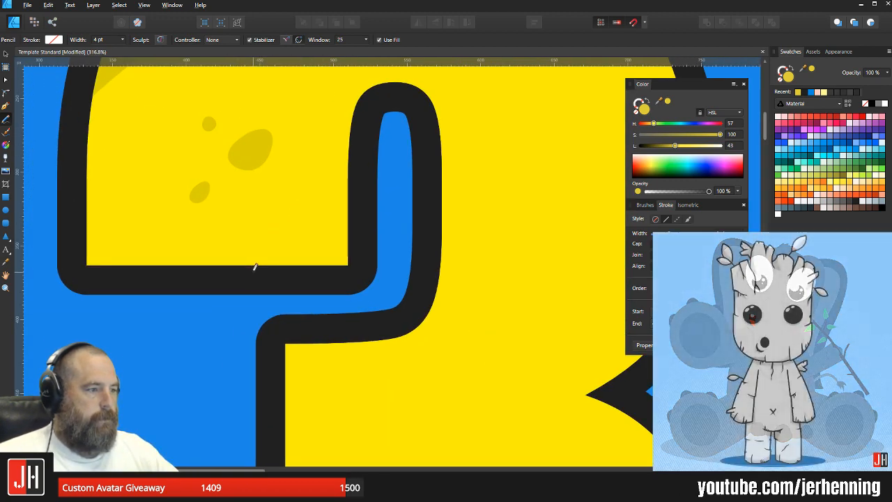
{"action": "left_click_drag", "start_coordinate": [255, 269], "coordinate": [301, 209]}
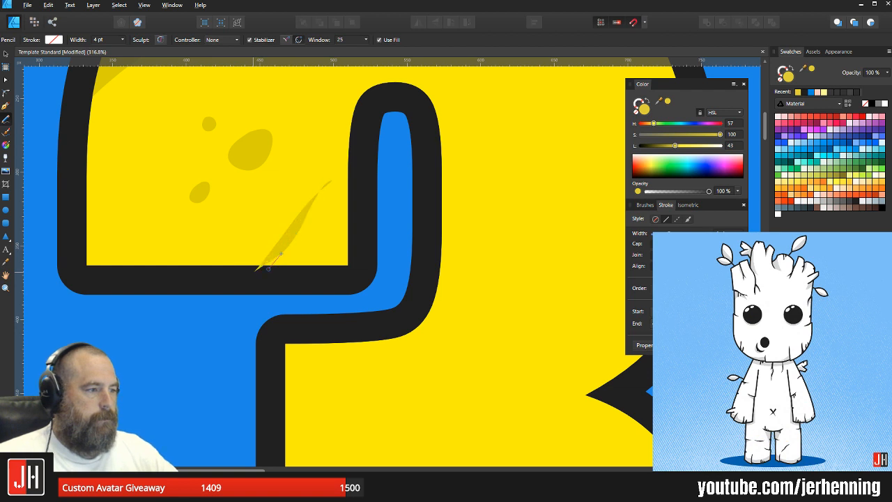
{"action": "key", "text": "ctrl+z"}
{"action": "left_click_drag", "start_coordinate": [263, 244], "coordinate": [328, 162]}
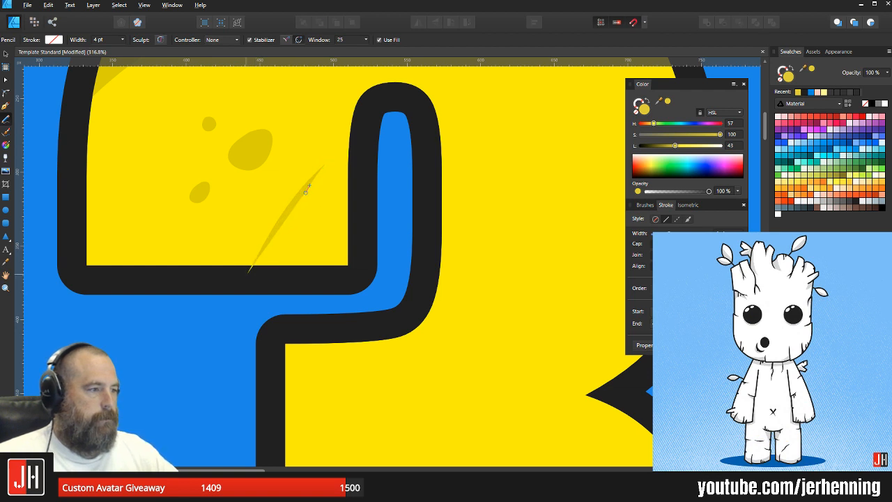
{"action": "mouse_move", "coordinate": [306, 193]}
{"action": "left_mouse_down"}
{"action": "mouse_move", "coordinate": [260, 291]}
{"action": "mouse_move", "coordinate": [336, 166]}
{"action": "mouse_move", "coordinate": [293, 275]}
{"action": "mouse_move", "coordinate": [338, 175]}
{"action": "mouse_move", "coordinate": [325, 291]}
{"action": "left_mouse_up"}
Step: Select the three tapered strokes and paste them inside the yellow 3 so they are clipped to its shape
{"action": "key", "text": "v"}
{"action": "left_click", "coordinate": [299, 250], "text": "shift"}
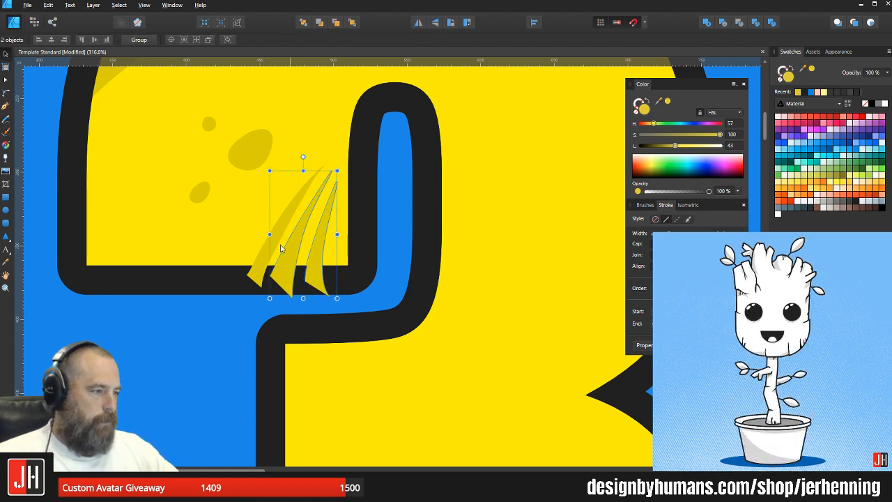
{"action": "left_click", "coordinate": [264, 245], "text": "shift"}
{"action": "key", "text": "ctrl+x"}
{"action": "left_click", "coordinate": [288, 239]}
{"action": "key", "text": "ctrl+alt+v"}
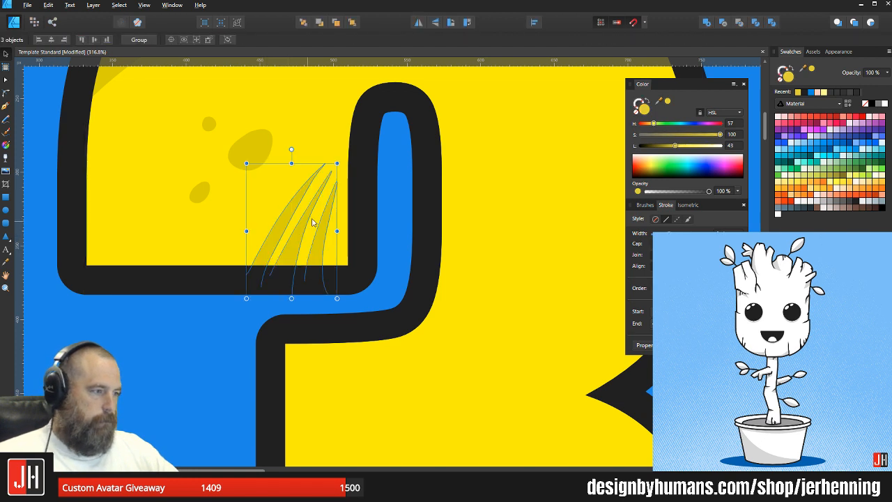
Step: Scale down and slightly tilt the three clipped strokes, reposition them in the arm's corner, and save the document
{"action": "mouse_move", "coordinate": [338, 162]}
{"action": "left_mouse_down"}
{"action": "mouse_move", "coordinate": [324, 184]}
{"action": "mouse_move", "coordinate": [293, 170]}
{"action": "left_mouse_up"}
{"action": "left_click_drag", "start_coordinate": [300, 238], "coordinate": [303, 239]}
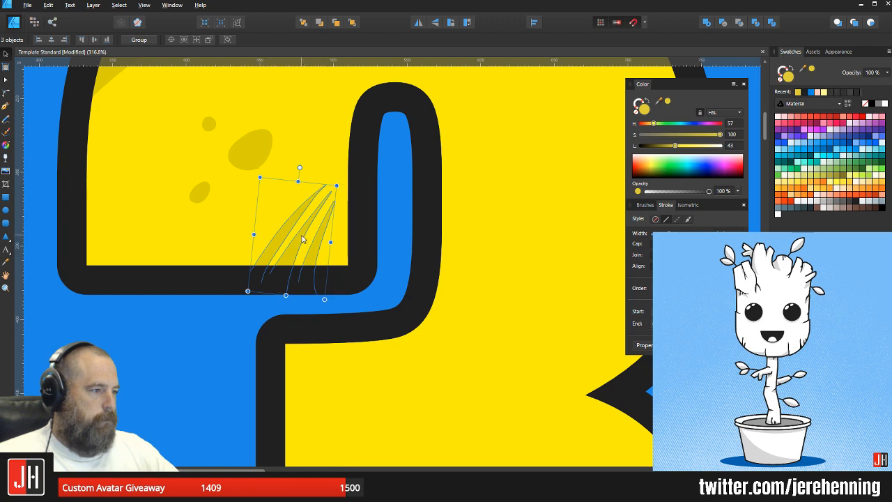
{"action": "scroll", "coordinate": [310, 246], "scroll_direction": "down", "scroll_amount": 5}
{"action": "scroll", "coordinate": [311, 252], "scroll_direction": "down", "scroll_amount": 4}
{"action": "left_click", "coordinate": [370, 276]}
{"action": "key", "text": "ctrl+s"}
Step: Delete the three tapered strokes from the lower-right corner of the 3's upper-left arm
{"action": "scroll", "coordinate": [313, 258], "scroll_direction": "up", "scroll_amount": 3}
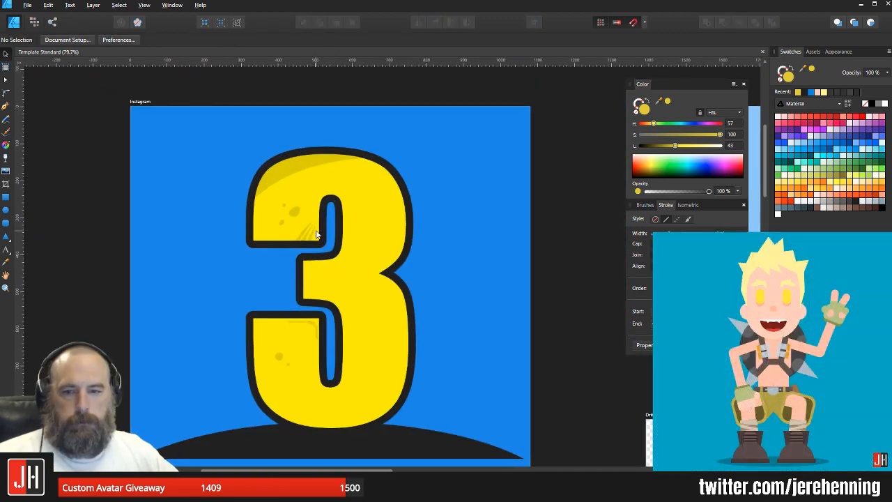
{"action": "scroll", "coordinate": [301, 228], "scroll_direction": "up", "scroll_amount": 6}
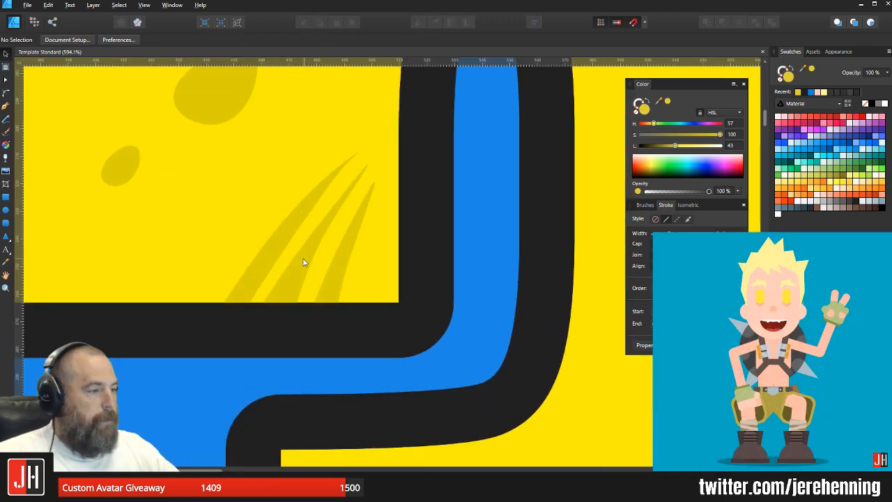
{"action": "left_click", "coordinate": [281, 246]}
{"action": "scroll", "coordinate": [297, 249], "scroll_direction": "up", "scroll_amount": 2}
{"action": "key", "text": "a"}
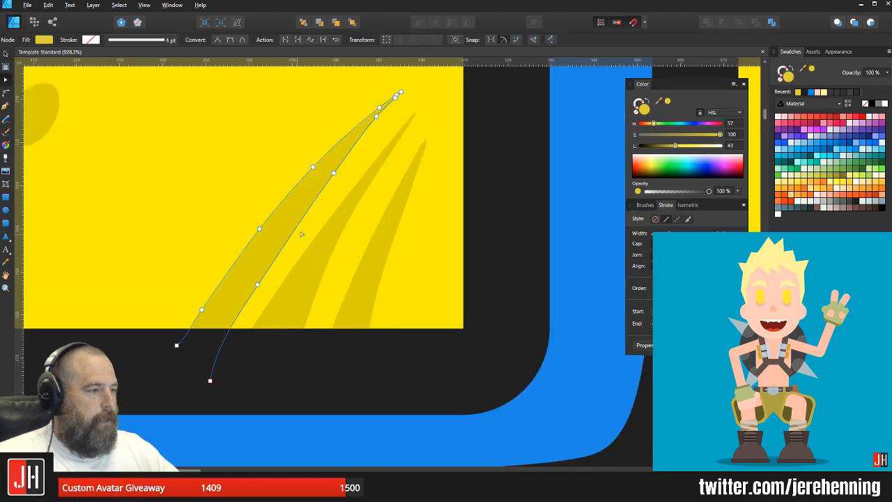
{"action": "key", "text": "v"}
{"action": "left_click", "coordinate": [338, 249], "text": "shift"}
{"action": "left_click", "coordinate": [380, 255], "text": "shift"}
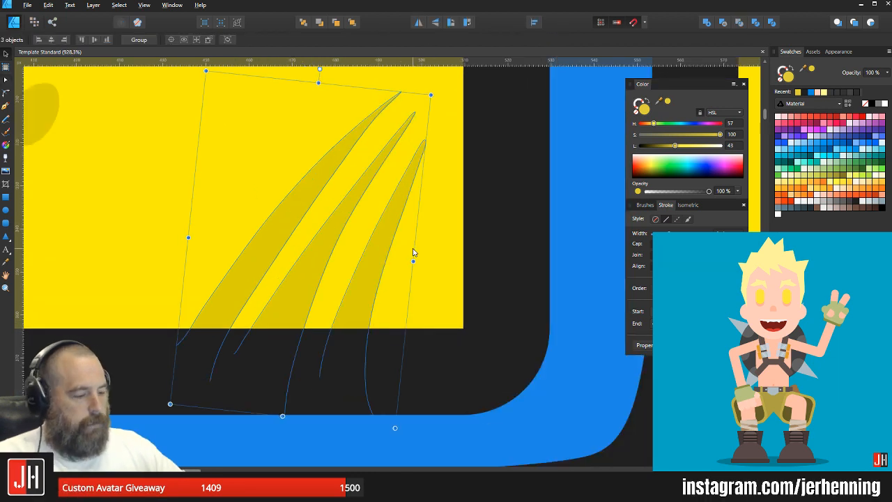
{"action": "key", "text": "Delete"}
{"action": "key", "text": "ctrl+0"}
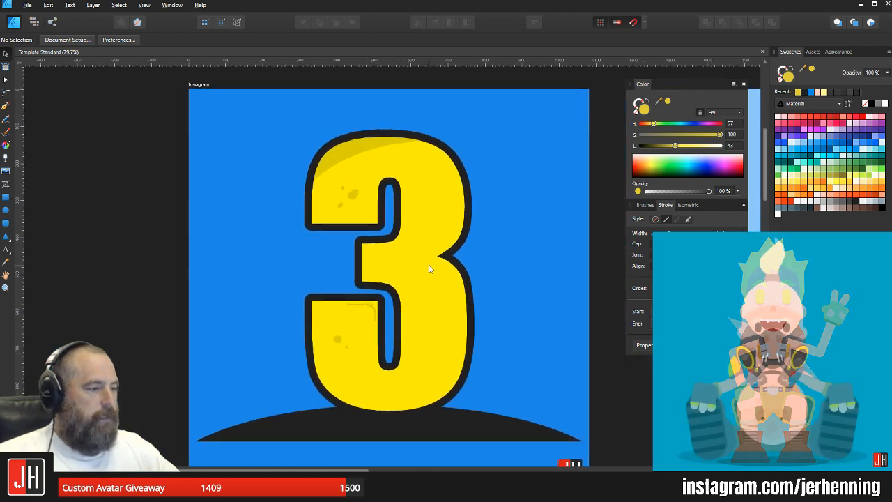
Step: Darken the corner accent on the 3's lower-left arm to a luminance of 40 and check it on the artboard
{"action": "scroll", "coordinate": [341, 279], "scroll_direction": "up", "scroll_amount": 8, "text": "ctrl"}
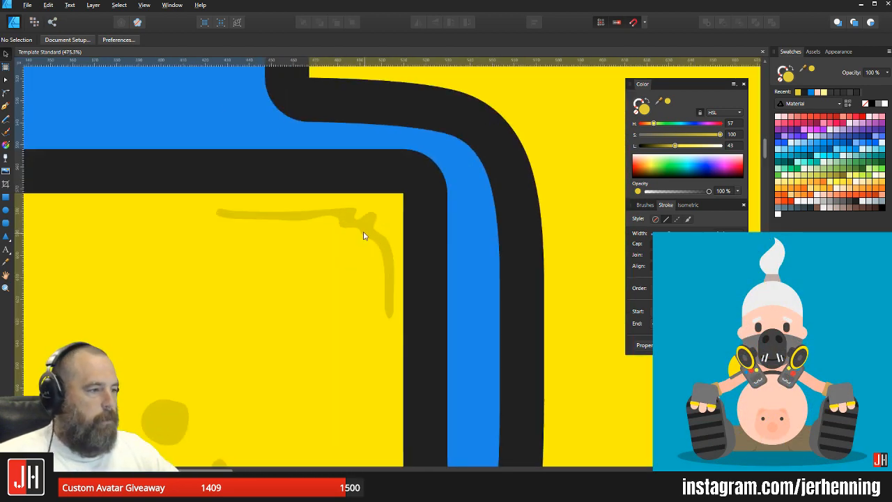
{"action": "left_click", "coordinate": [363, 232]}
{"action": "left_click_drag", "start_coordinate": [675, 146], "coordinate": [673, 146]}
{"action": "left_click", "coordinate": [453, 189]}
{"action": "scroll", "coordinate": [467, 187], "scroll_direction": "down", "scroll_amount": 10, "text": "ctrl"}
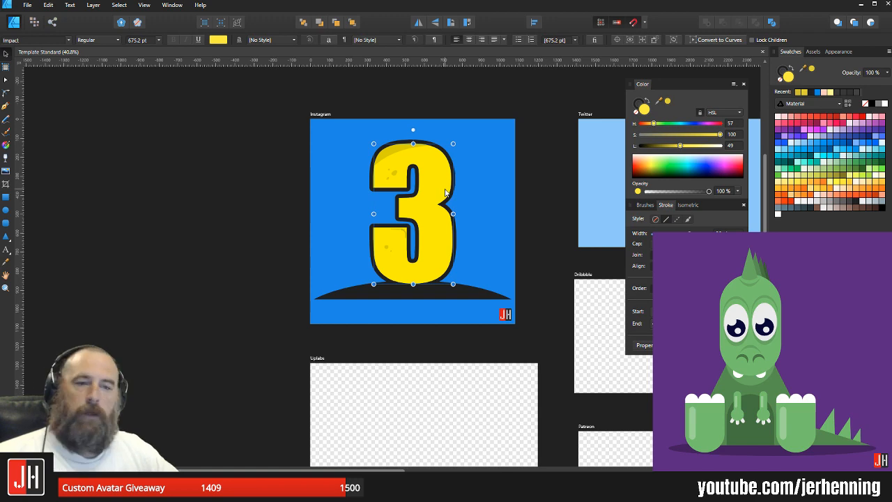
{"action": "scroll", "coordinate": [447, 189], "scroll_direction": "up", "scroll_amount": 1, "text": "ctrl"}
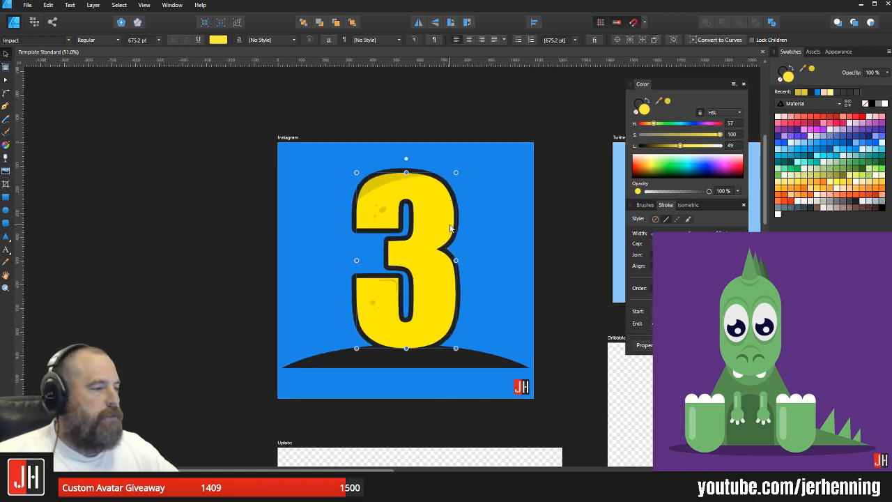
Step: Reshape the lower edge of the shading across the top of the 3 and rotate the shading slightly counter-clockwise
{"action": "scroll", "coordinate": [388, 199], "scroll_direction": "up", "scroll_amount": 7, "text": "ctrl"}
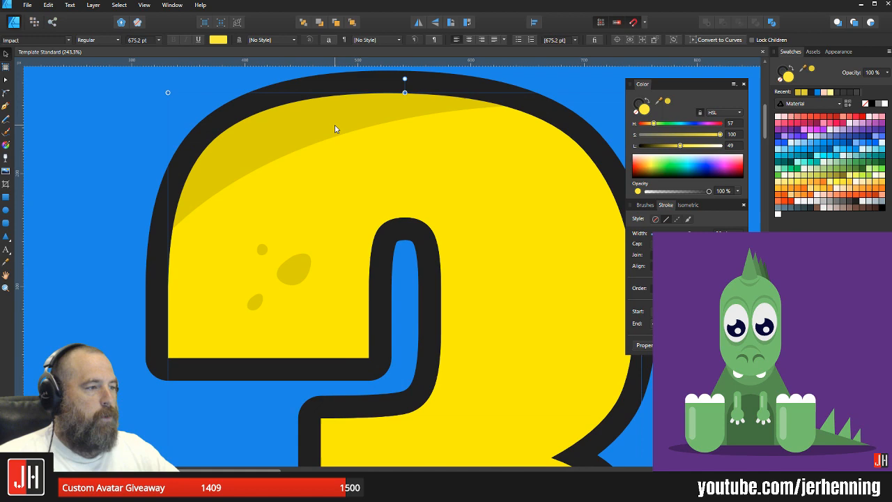
{"action": "left_click", "coordinate": [334, 128]}
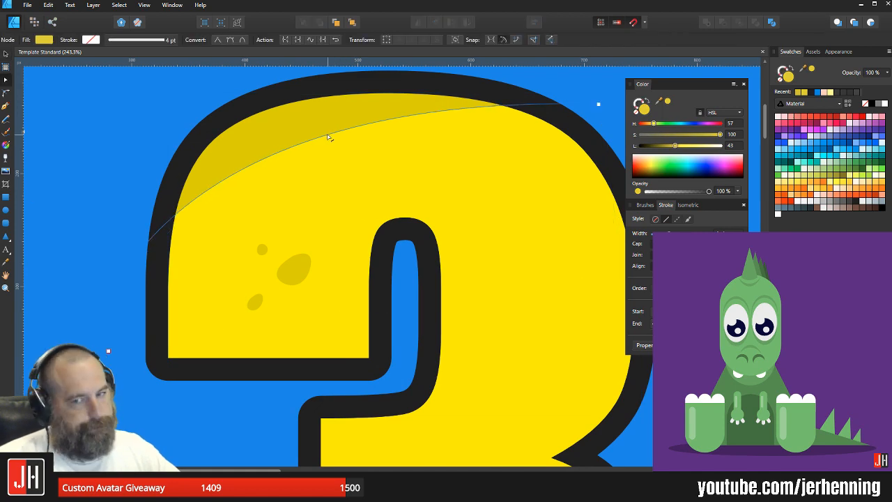
{"action": "scroll", "coordinate": [351, 122], "scroll_direction": "down", "scroll_amount": 3, "text": "ctrl"}
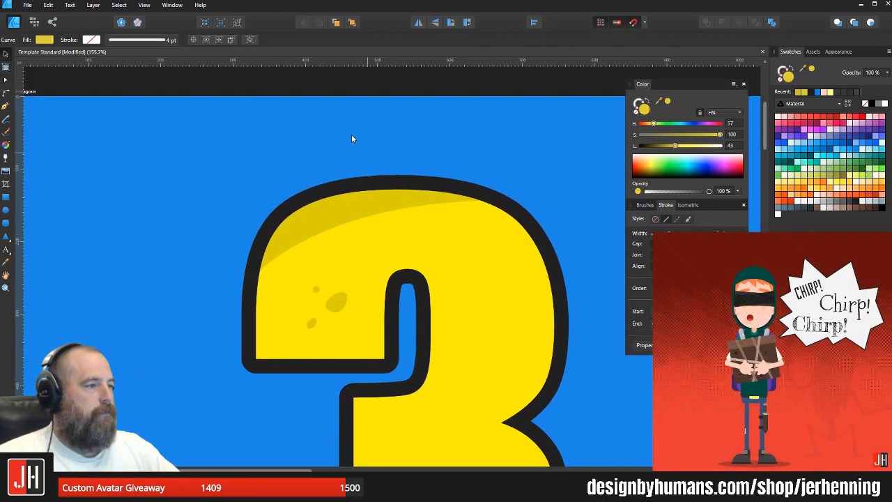
{"action": "left_click_drag", "start_coordinate": [331, 129], "coordinate": [327, 129]}
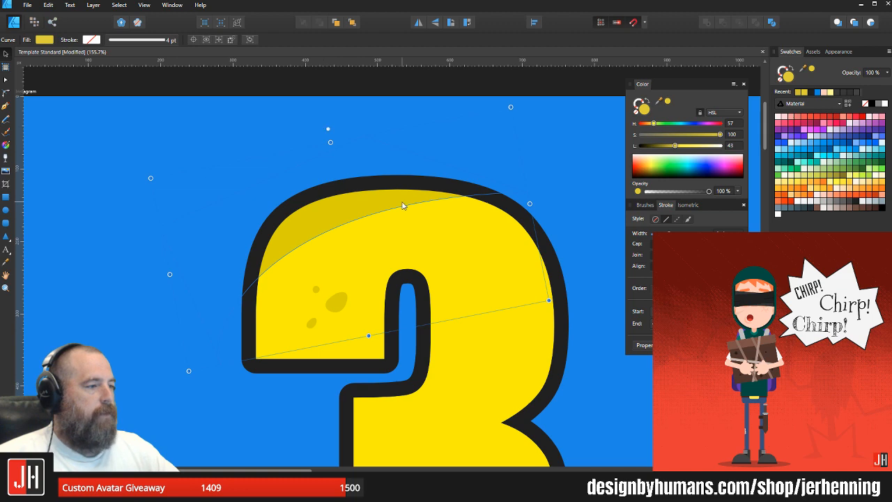
Step: Save the document and review the adjusted shading and accent on the whole Instagram artboard
{"action": "scroll", "coordinate": [400, 201], "scroll_direction": "down", "scroll_amount": 9}
{"action": "left_click", "coordinate": [431, 223]}
{"action": "key", "text": "ctrl+s"}
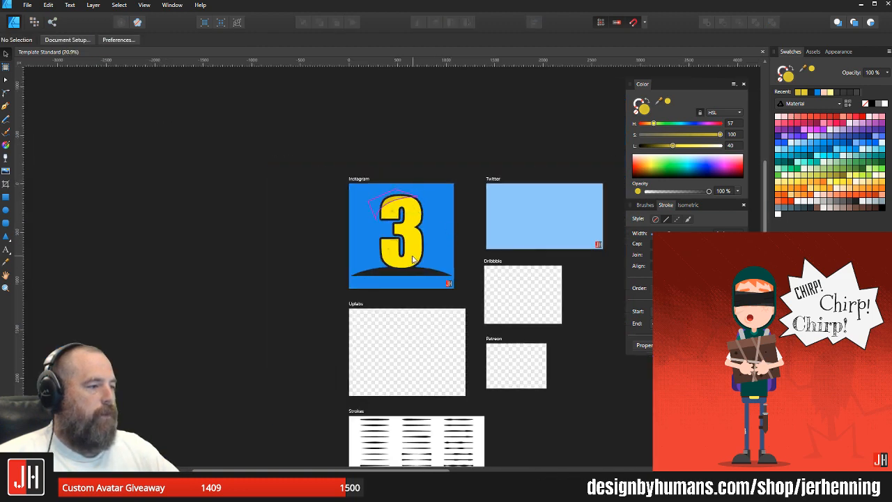
{"action": "scroll", "coordinate": [414, 259], "scroll_direction": "up", "scroll_amount": 6}
{"action": "scroll", "coordinate": [430, 240], "scroll_direction": "down", "scroll_amount": 3}
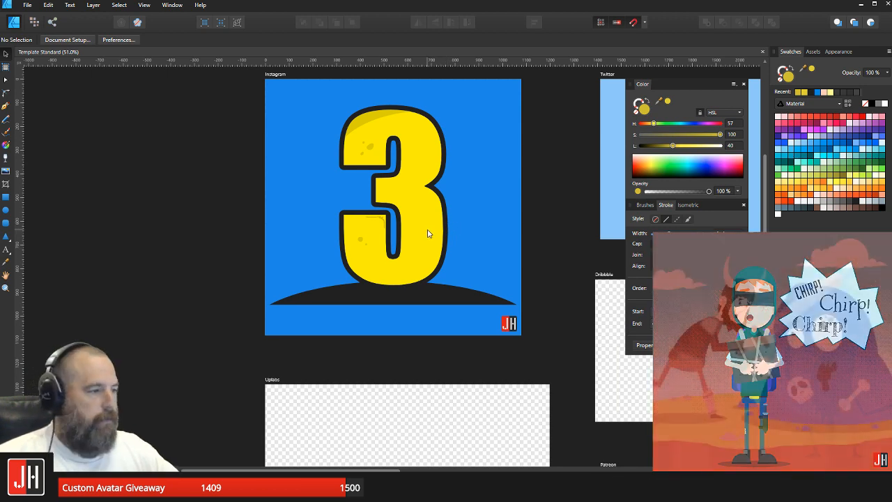
{"action": "scroll", "coordinate": [436, 225], "scroll_direction": "up", "scroll_amount": 2}
{"action": "scroll", "coordinate": [444, 237], "scroll_direction": "down", "scroll_amount": 2}
{"action": "left_click_drag", "start_coordinate": [445, 236], "coordinate": [443, 216]}
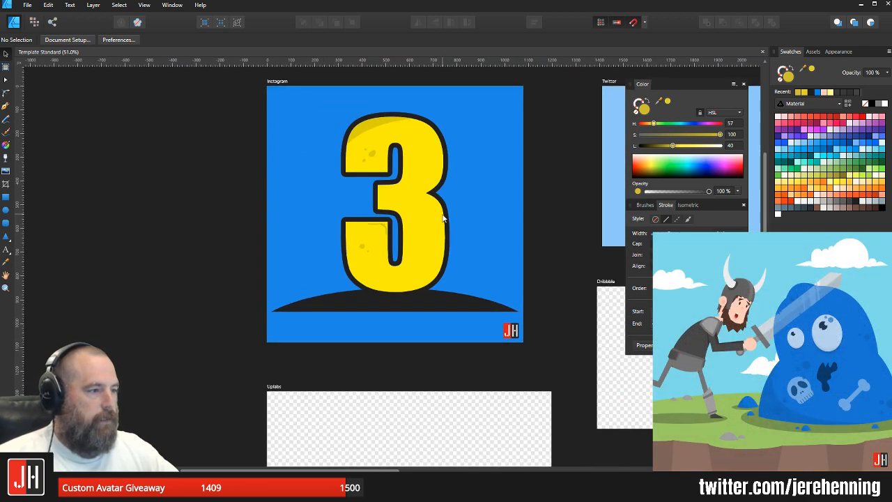
Step: Draw a wavy darker-yellow accent around the upper-left corner of the 3's lower-left arm with the Pencil tool
{"action": "scroll", "coordinate": [415, 235], "scroll_direction": "up", "scroll_amount": 4}
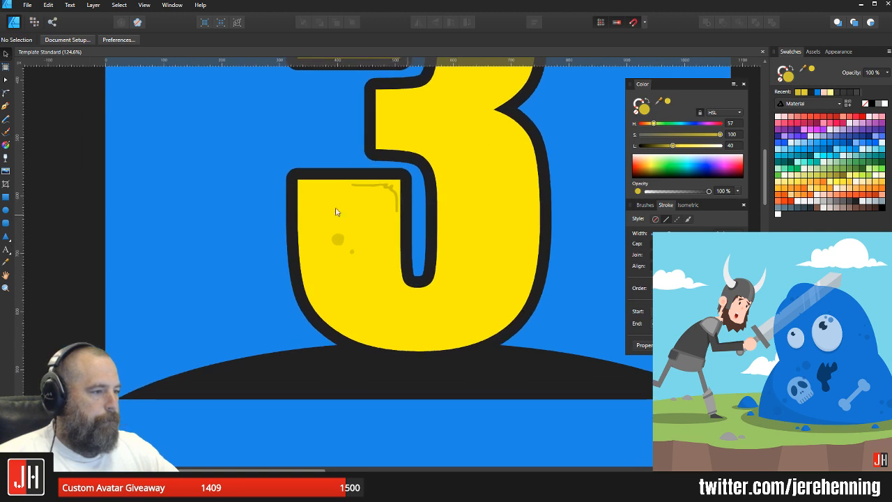
{"action": "left_click", "coordinate": [5, 120]}
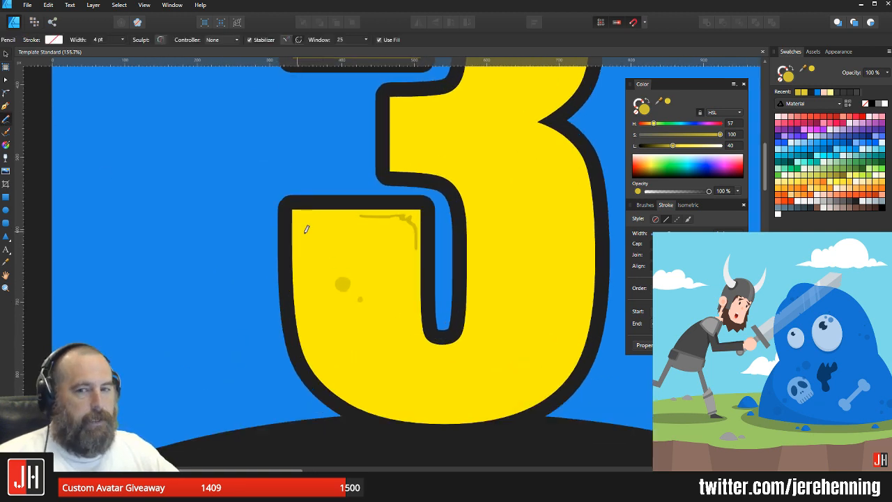
{"action": "key", "text": "i"}
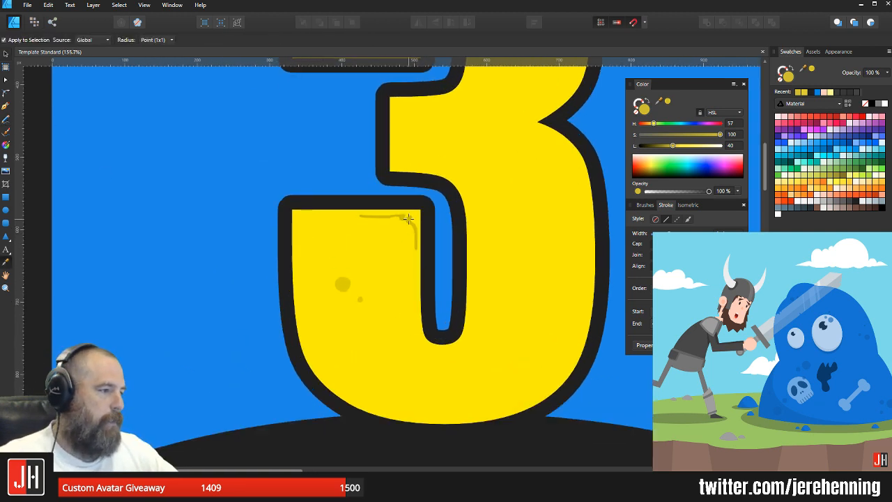
{"action": "key", "text": "v"}
{"action": "left_click", "coordinate": [344, 172]}
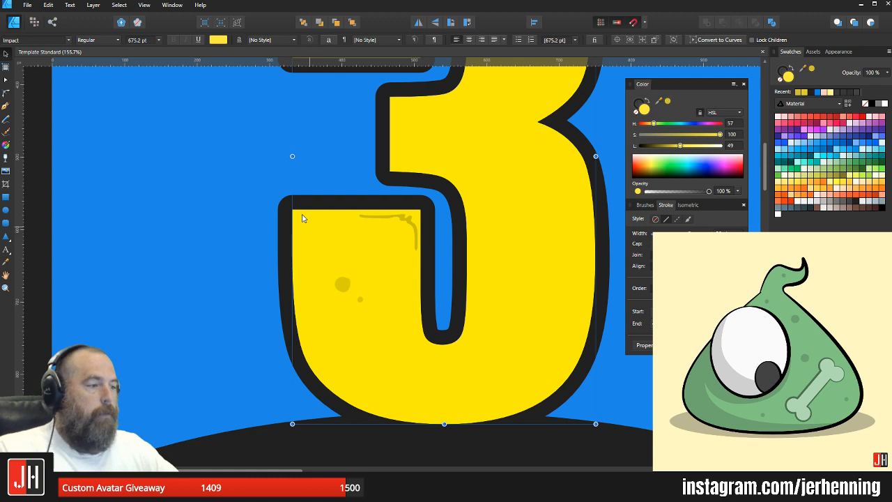
{"action": "key", "text": "ctrl+d"}
{"action": "scroll", "coordinate": [312, 222], "scroll_direction": "up", "scroll_amount": 5}
{"action": "left_click", "coordinate": [7, 120]}
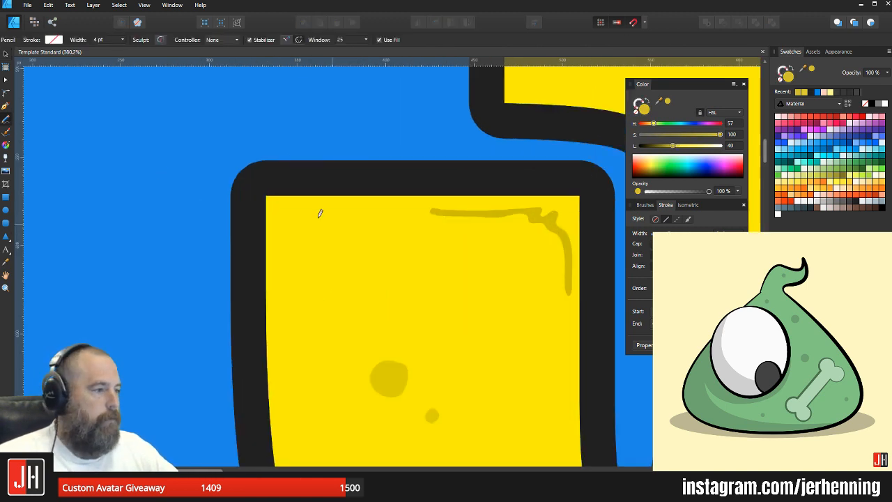
{"action": "scroll", "coordinate": [311, 219], "scroll_direction": "up", "scroll_amount": 2}
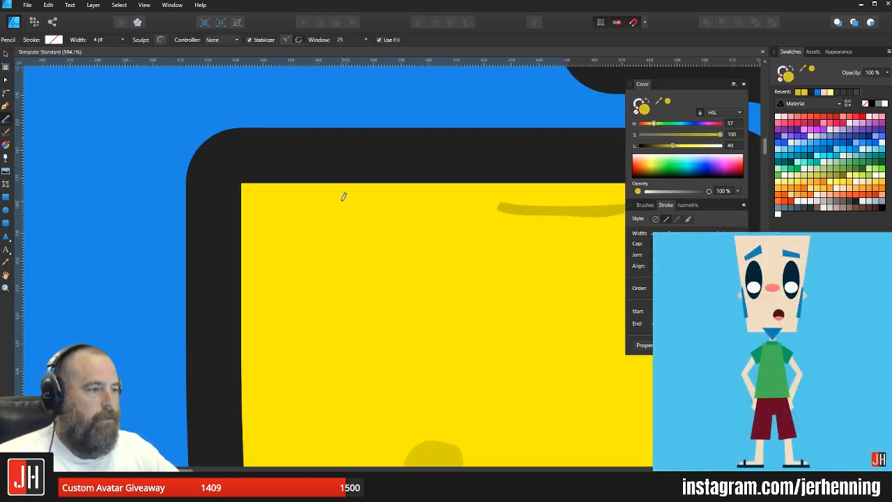
{"action": "mouse_move", "coordinate": [277, 192]}
{"action": "left_mouse_down"}
{"action": "mouse_move", "coordinate": [255, 197]}
{"action": "mouse_move", "coordinate": [272, 260]}
{"action": "mouse_move", "coordinate": [269, 219]}
{"action": "mouse_move", "coordinate": [278, 207]}
{"action": "mouse_move", "coordinate": [291, 215]}
{"action": "left_mouse_up"}
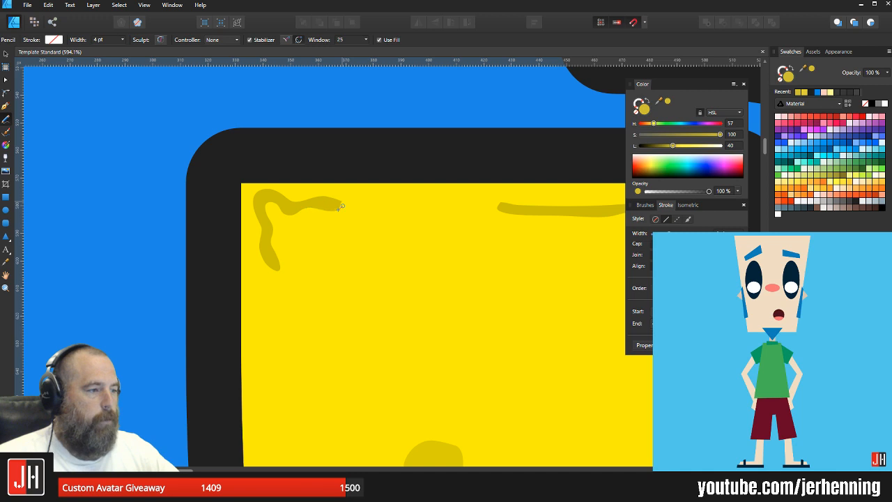
Step: Finish the wavy accent in the upper-left corner of the 3's lower-left arm and round off its right end with the Node tool
{"action": "left_click_drag", "start_coordinate": [342, 202], "coordinate": [342, 201]}
{"action": "key", "text": "v"}
{"action": "scroll", "coordinate": [336, 202], "scroll_direction": "up", "scroll_amount": 8}
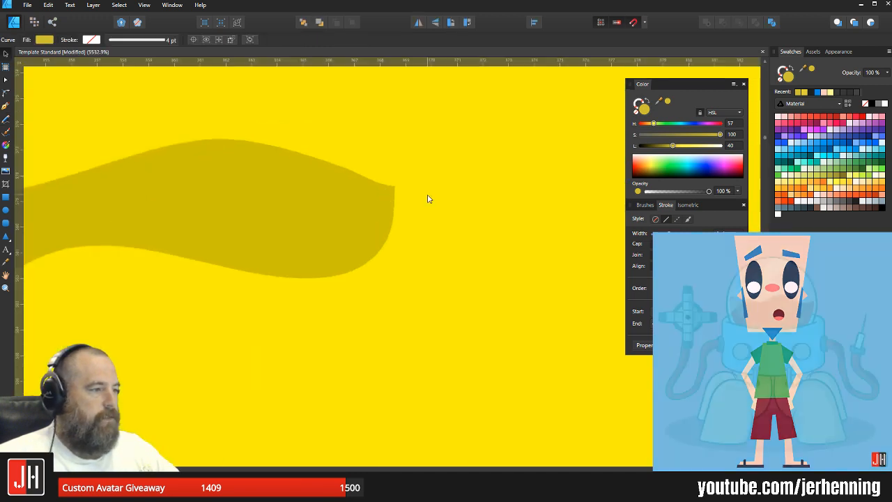
{"action": "key", "text": "a"}
{"action": "left_click_drag", "start_coordinate": [394, 209], "coordinate": [395, 188]}
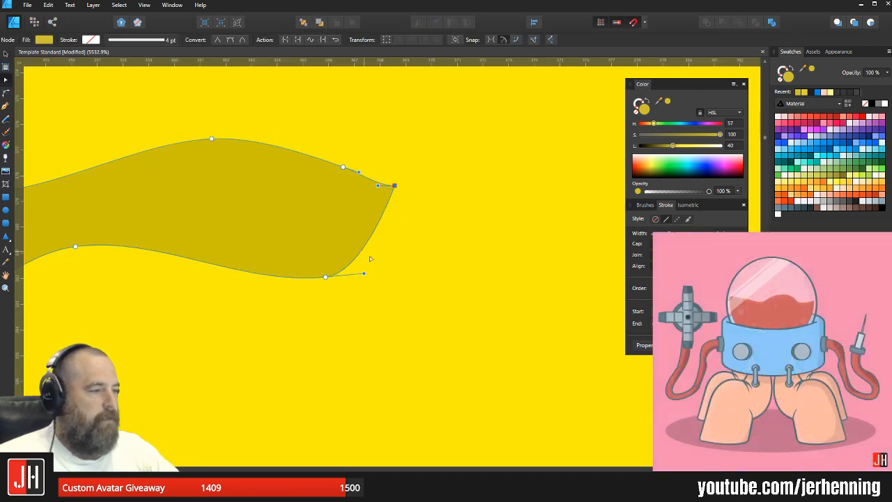
{"action": "left_click_drag", "start_coordinate": [364, 277], "coordinate": [440, 265]}
{"action": "key", "text": "v"}
{"action": "scroll", "coordinate": [384, 261], "scroll_direction": "down", "scroll_amount": 7}
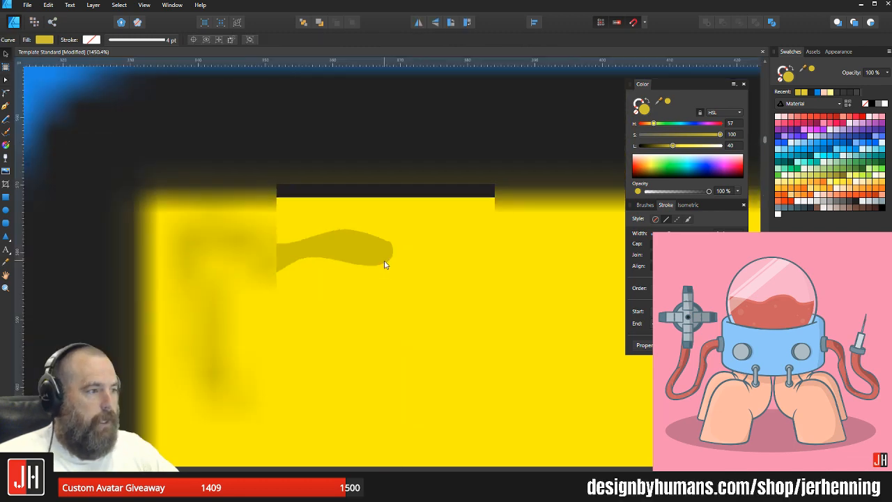
{"action": "scroll", "coordinate": [281, 262], "scroll_direction": "down", "scroll_amount": 10}
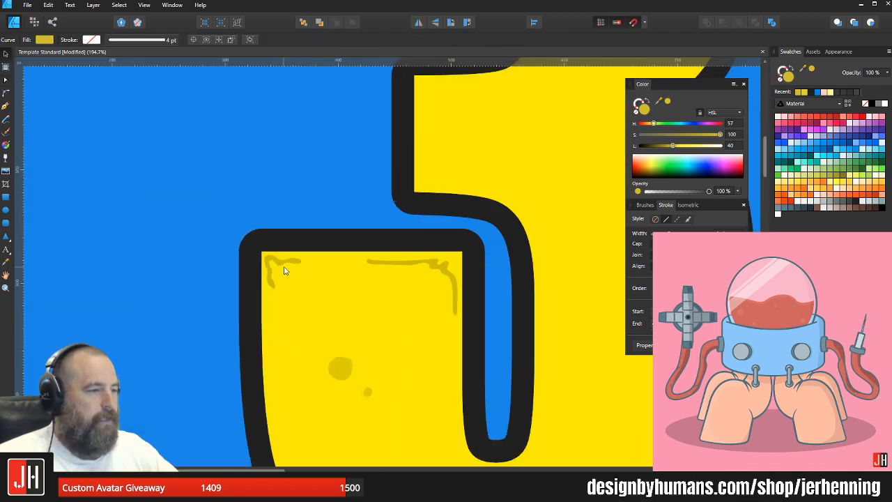
Step: Cut the wavy upper-left accent, paste it inside the 3 and check it on the artboard
{"action": "scroll", "coordinate": [284, 262], "scroll_direction": "up", "scroll_amount": 9}
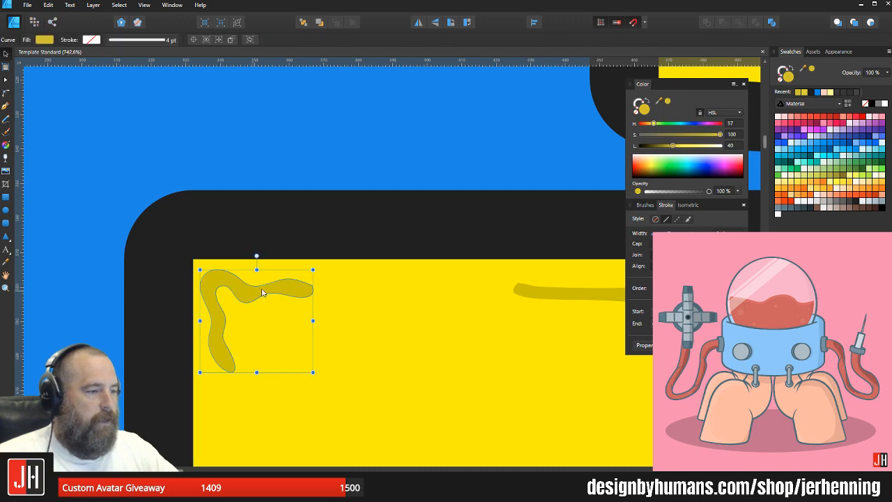
{"action": "key", "text": "ctrl+x"}
{"action": "left_click", "coordinate": [271, 285]}
{"action": "key", "text": "ctrl+alt+v"}
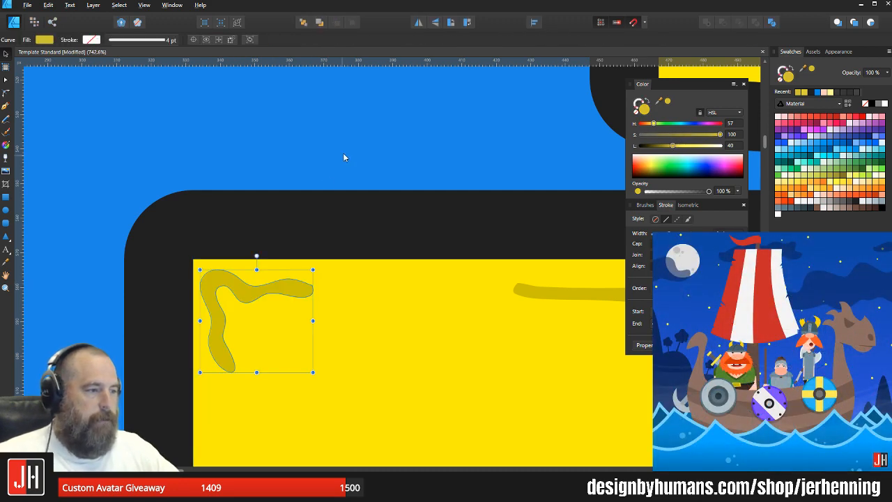
{"action": "left_click", "coordinate": [331, 238]}
{"action": "scroll", "coordinate": [331, 238], "scroll_direction": "down", "scroll_amount": 7}
{"action": "scroll", "coordinate": [492, 272], "scroll_direction": "down", "scroll_amount": 5}
{"action": "key", "text": "ctrl+d"}
{"action": "scroll", "coordinate": [400, 261], "scroll_direction": "up", "scroll_amount": 4}
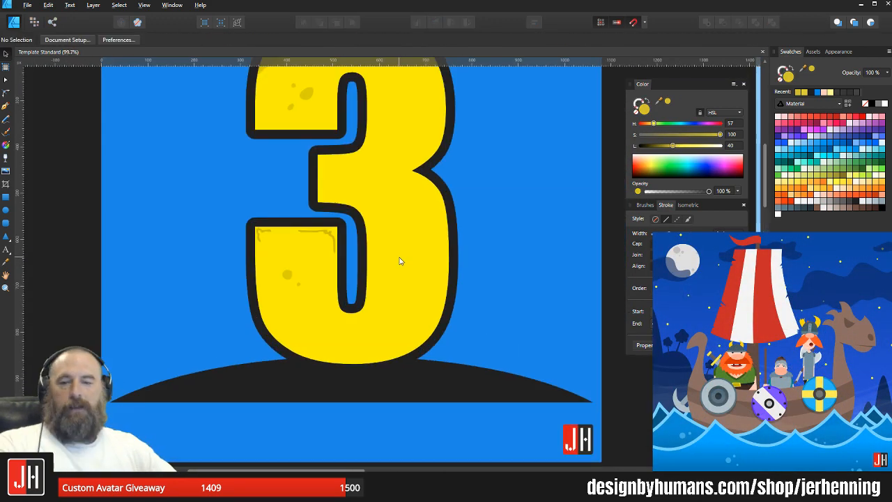
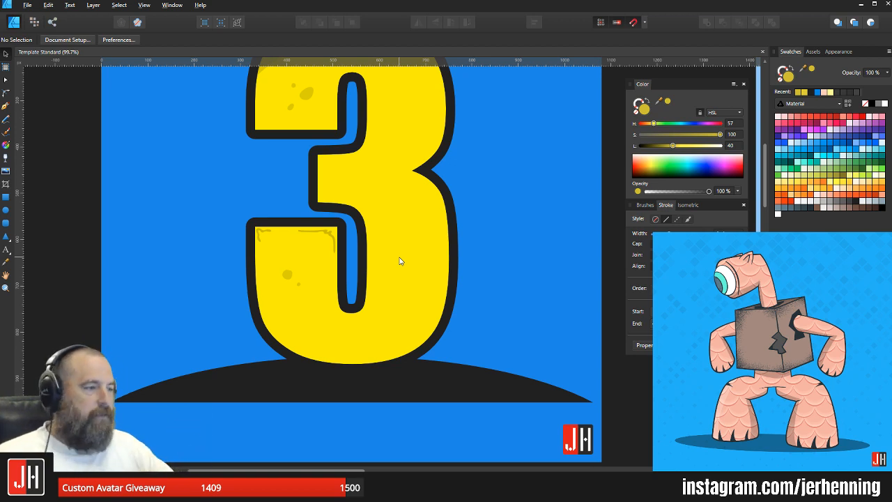
Step: Delete the wavy accent from the upper-left corner of the 3's lower-left arm and review the whole artboard
{"action": "scroll", "coordinate": [291, 244], "scroll_direction": "up", "scroll_amount": 8}
{"action": "left_click", "coordinate": [388, 242]}
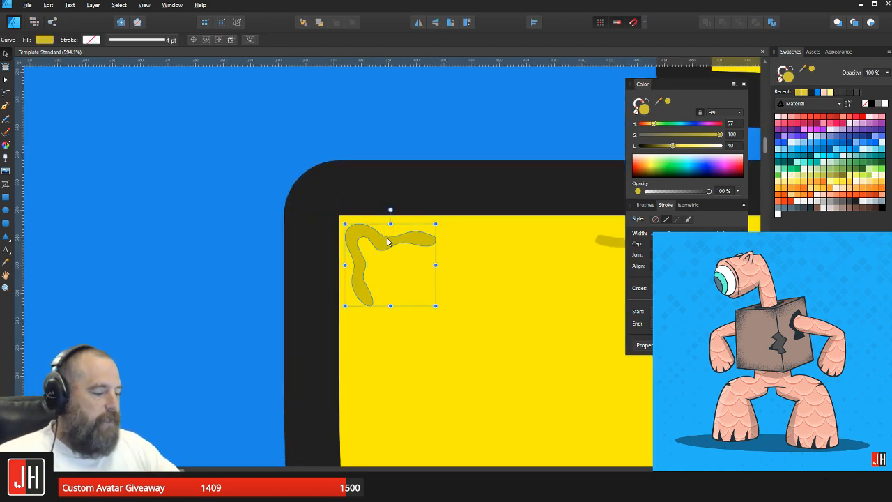
{"action": "key", "text": "Delete"}
{"action": "scroll", "coordinate": [378, 248], "scroll_direction": "down", "scroll_amount": 7}
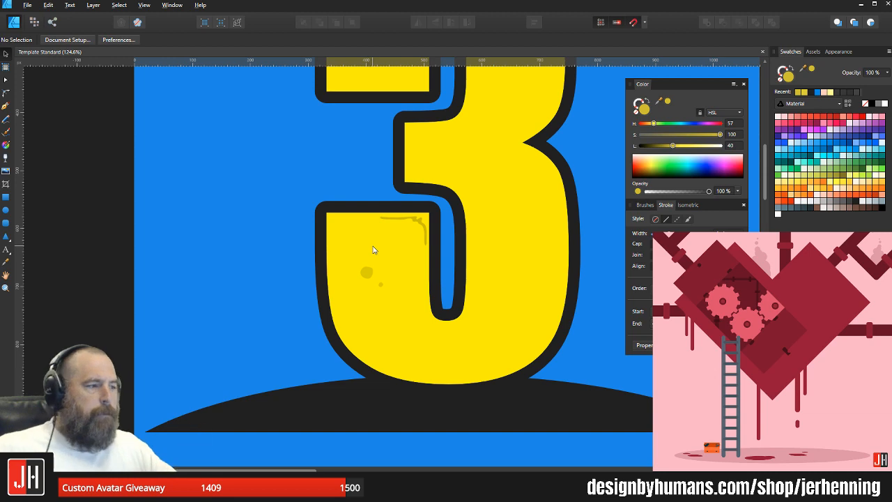
{"action": "scroll", "coordinate": [406, 239], "scroll_direction": "down", "scroll_amount": 5}
{"action": "left_click_drag", "start_coordinate": [457, 207], "coordinate": [375, 244]}
{"action": "scroll", "coordinate": [376, 223], "scroll_direction": "up", "scroll_amount": 5}
{"action": "scroll", "coordinate": [369, 237], "scroll_direction": "down", "scroll_amount": 2}
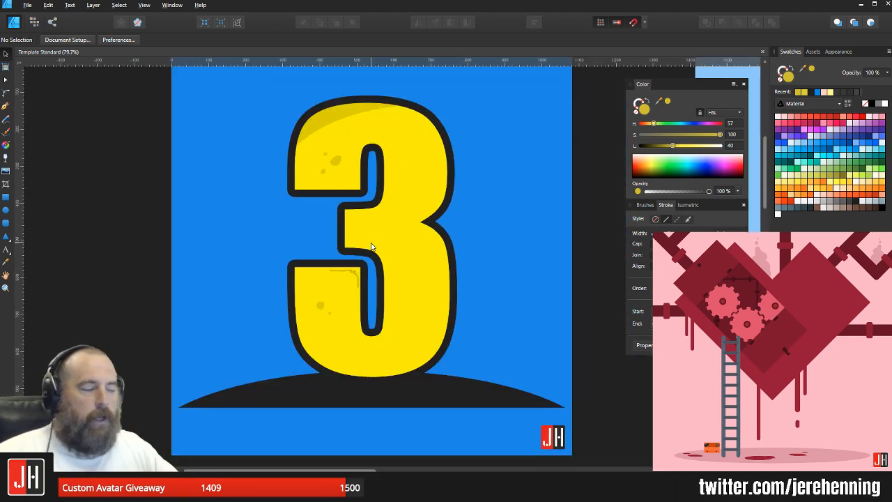
Step: Nudge the remaining corner accent on the 3's lower-left arm slightly down and to the left
{"action": "scroll", "coordinate": [342, 265], "scroll_direction": "up", "scroll_amount": 7}
{"action": "left_click", "coordinate": [353, 228]}
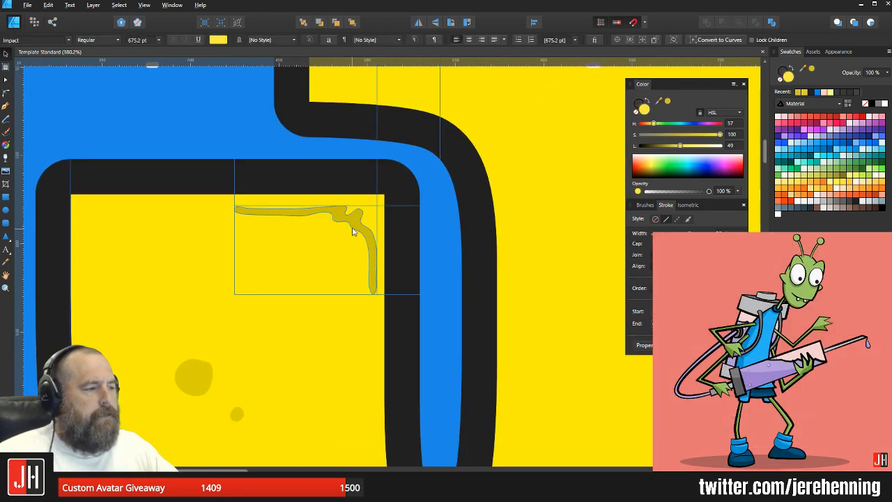
{"action": "scroll", "coordinate": [350, 227], "scroll_direction": "up", "scroll_amount": 3}
{"action": "mouse_move", "coordinate": [349, 214]}
{"action": "left_mouse_down"}
{"action": "mouse_move", "coordinate": [344, 224]}
{"action": "mouse_move", "coordinate": [346, 216]}
{"action": "left_mouse_up"}
{"action": "scroll", "coordinate": [418, 244], "scroll_direction": "down", "scroll_amount": 10}
{"action": "key", "text": "ctrl+d"}
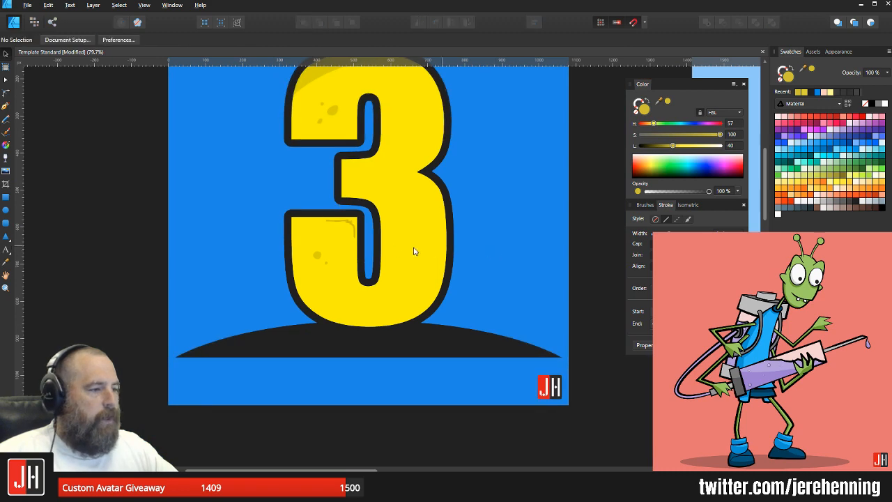
{"action": "scroll", "coordinate": [397, 251], "scroll_direction": "up", "scroll_amount": 3}
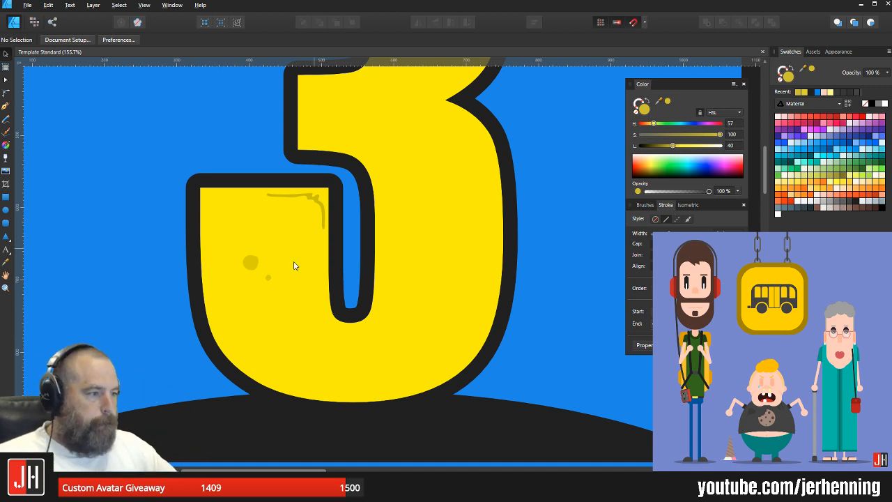
Step: Move the group of two spots on the 3's lower-left arm slightly up and to the left
{"action": "scroll", "coordinate": [262, 270], "scroll_direction": "up", "scroll_amount": 4}
{"action": "left_click", "coordinate": [238, 255]}
{"action": "double_click", "coordinate": [236, 258]}
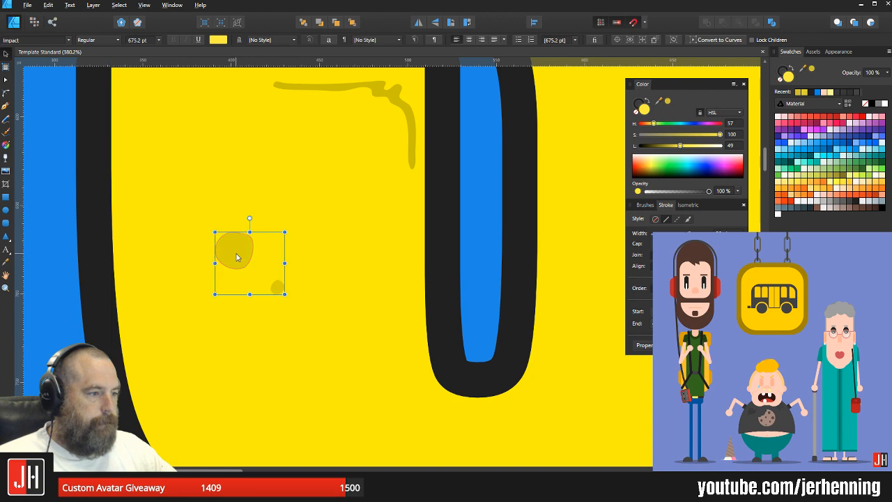
{"action": "scroll", "coordinate": [236, 257], "scroll_direction": "down", "scroll_amount": 9}
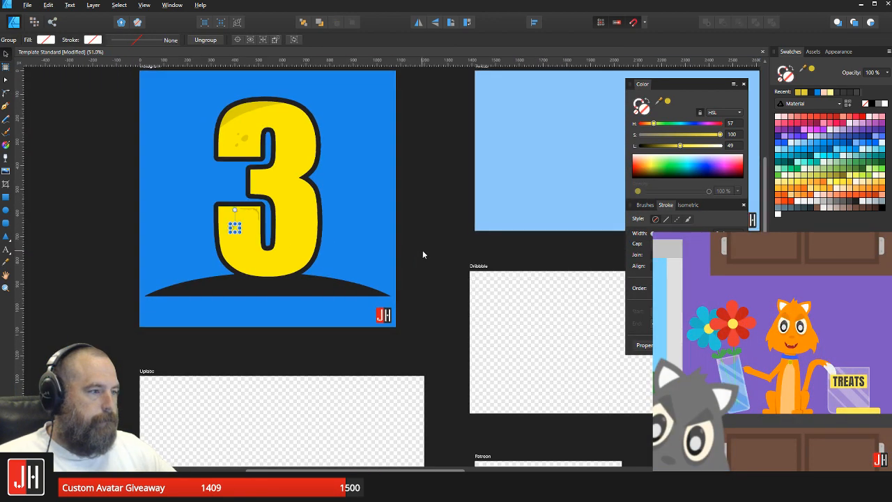
{"action": "left_click", "coordinate": [422, 254]}
Step: Draw one large and four small darker-yellow spots along the middle and right side of the 3 with the Pencil tool
{"action": "scroll", "coordinate": [263, 160], "scroll_direction": "up", "scroll_amount": 6}
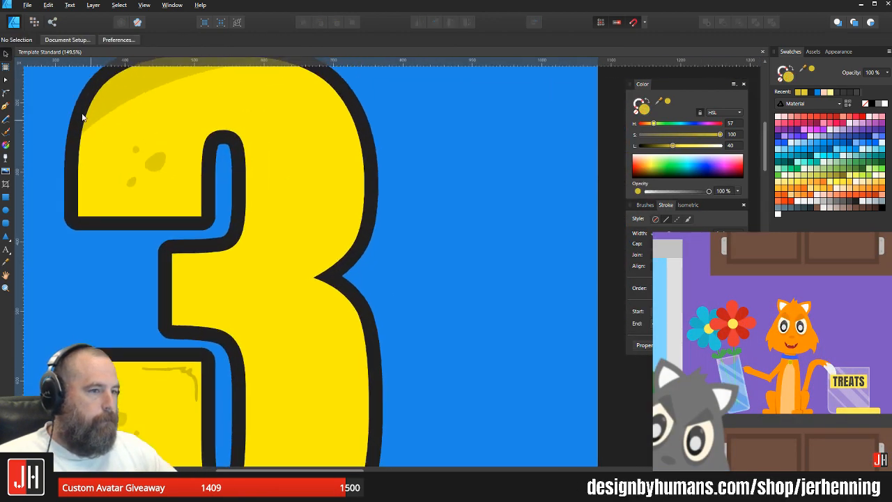
{"action": "left_click", "coordinate": [6, 118]}
{"action": "scroll", "coordinate": [332, 250], "scroll_direction": "up", "scroll_amount": 3}
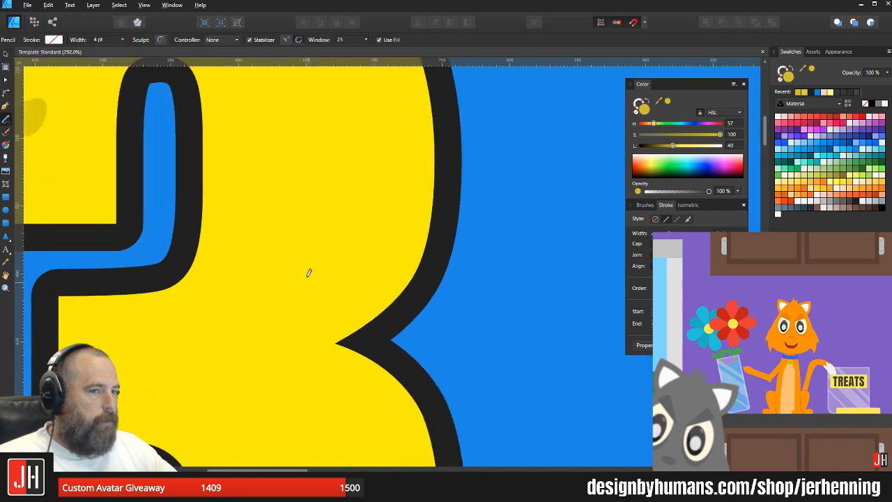
{"action": "left_click", "coordinate": [232, 314]}
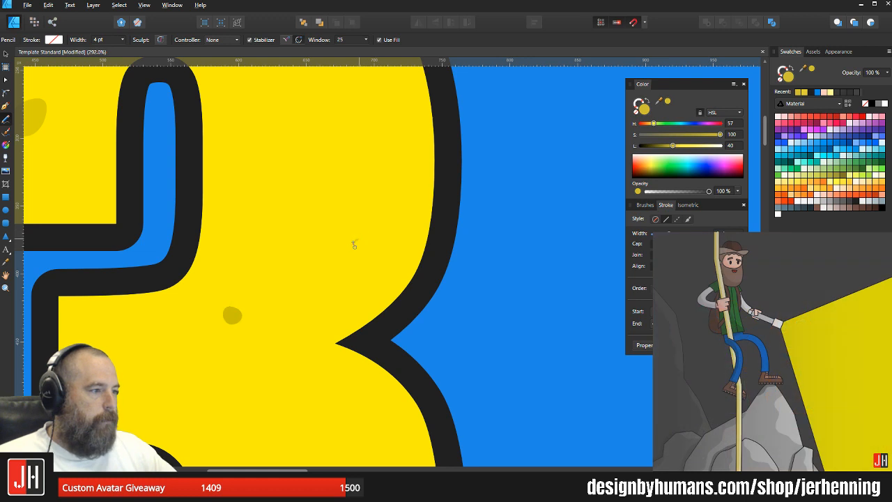
{"action": "left_click_drag", "start_coordinate": [364, 240], "coordinate": [358, 238]}
{"action": "mouse_move", "coordinate": [399, 122]}
{"action": "left_mouse_down"}
{"action": "mouse_move", "coordinate": [390, 175]}
{"action": "mouse_move", "coordinate": [405, 199]}
{"action": "left_mouse_up"}
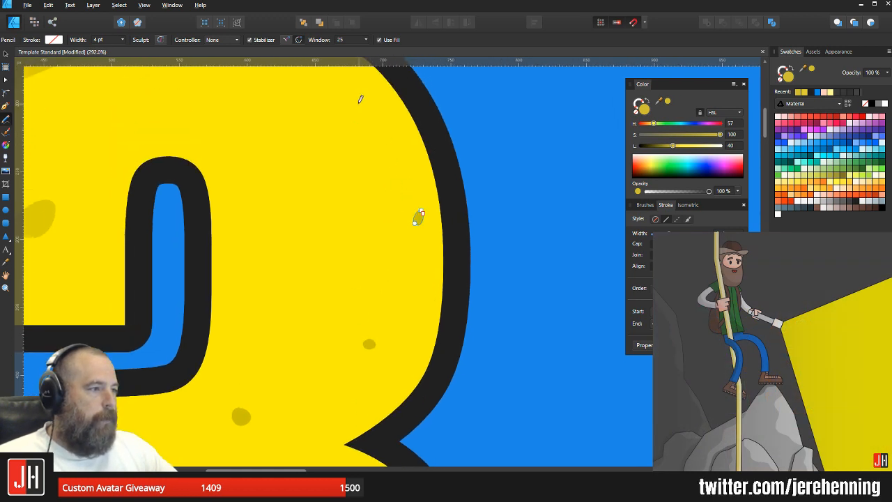
{"action": "mouse_move", "coordinate": [356, 103]}
{"action": "left_mouse_down"}
{"action": "mouse_move", "coordinate": [368, 146]}
{"action": "mouse_move", "coordinate": [373, 112]}
{"action": "mouse_move", "coordinate": [351, 102]}
{"action": "mouse_move", "coordinate": [360, 200]}
{"action": "mouse_move", "coordinate": [399, 198]}
{"action": "mouse_move", "coordinate": [402, 172]}
{"action": "mouse_move", "coordinate": [364, 162]}
{"action": "left_mouse_up"}
{"action": "key", "text": "ctrl+z"}
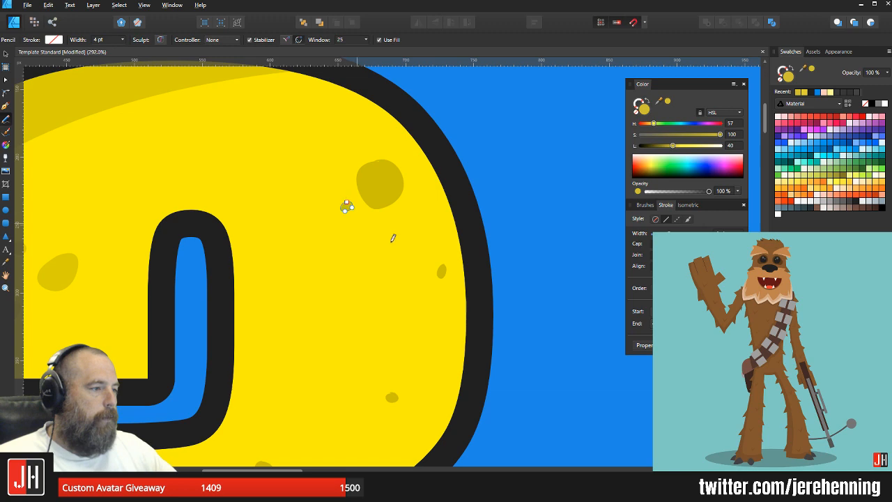
{"action": "scroll", "coordinate": [403, 260], "scroll_direction": "down", "scroll_amount": 7}
{"action": "key", "text": "v"}
{"action": "left_click", "coordinate": [465, 281]}
{"action": "left_click_drag", "start_coordinate": [436, 278], "coordinate": [403, 238]}
Step: Smooth the top of the large upper-right spot by adjusting its nodes and the right-hand curve handle
{"action": "scroll", "coordinate": [418, 254], "scroll_direction": "up", "scroll_amount": 7}
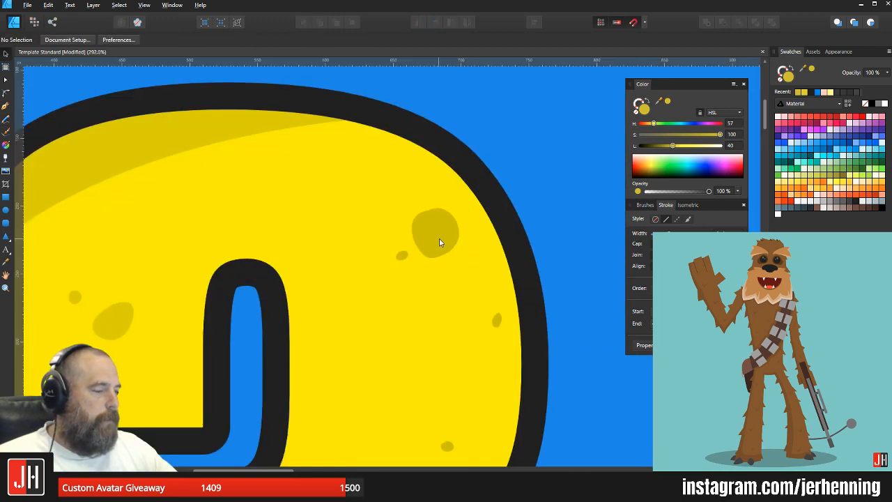
{"action": "double_click", "coordinate": [439, 241]}
{"action": "scroll", "coordinate": [432, 211], "scroll_direction": "up", "scroll_amount": 8}
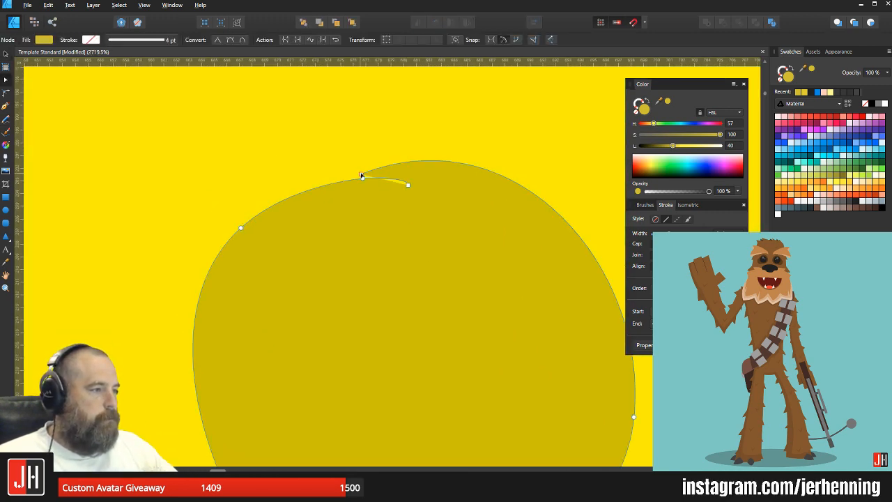
{"action": "left_click_drag", "start_coordinate": [361, 175], "coordinate": [409, 186]}
{"action": "scroll", "coordinate": [413, 196], "scroll_direction": "down", "scroll_amount": 5}
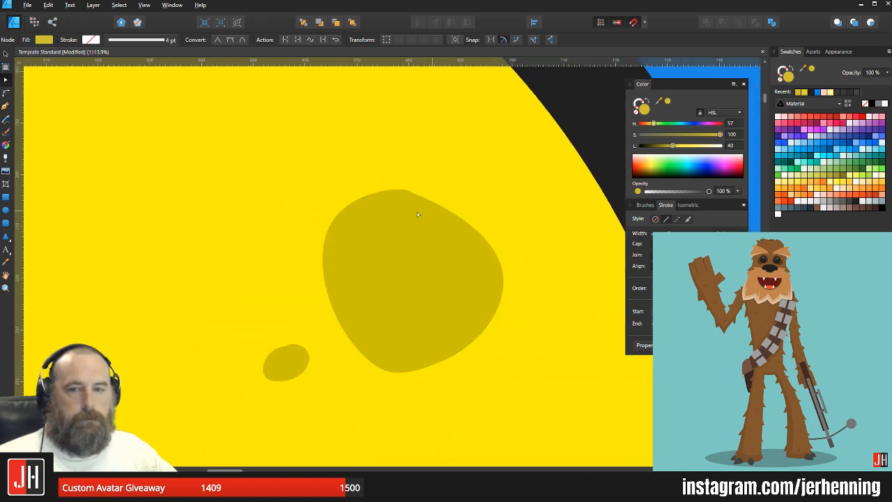
{"action": "scroll", "coordinate": [404, 212], "scroll_direction": "up", "scroll_amount": 1}
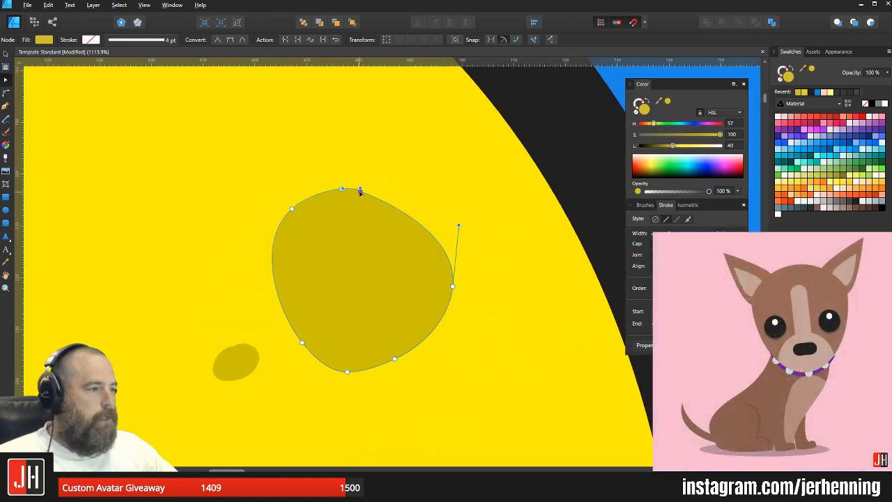
{"action": "left_click_drag", "start_coordinate": [361, 193], "coordinate": [383, 189]}
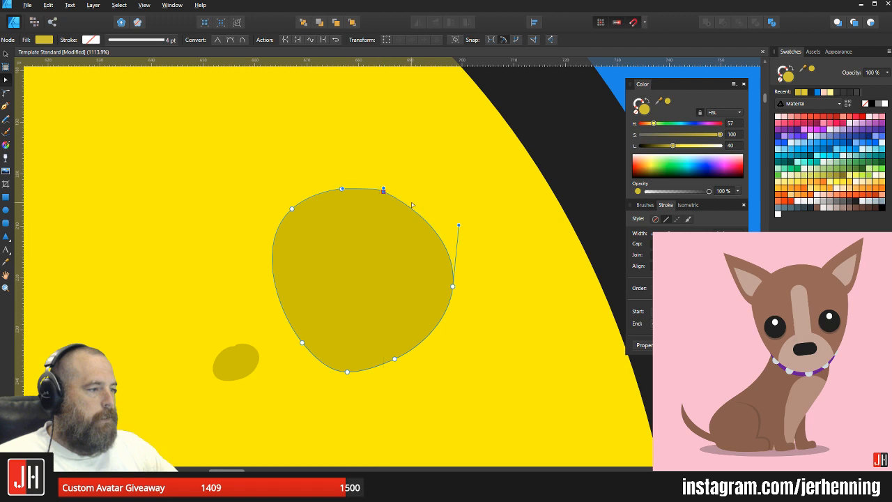
{"action": "mouse_move", "coordinate": [459, 226]}
{"action": "left_mouse_down"}
{"action": "mouse_move", "coordinate": [479, 218]}
{"action": "mouse_move", "coordinate": [461, 235]}
{"action": "left_mouse_up"}
{"action": "key", "text": "v"}
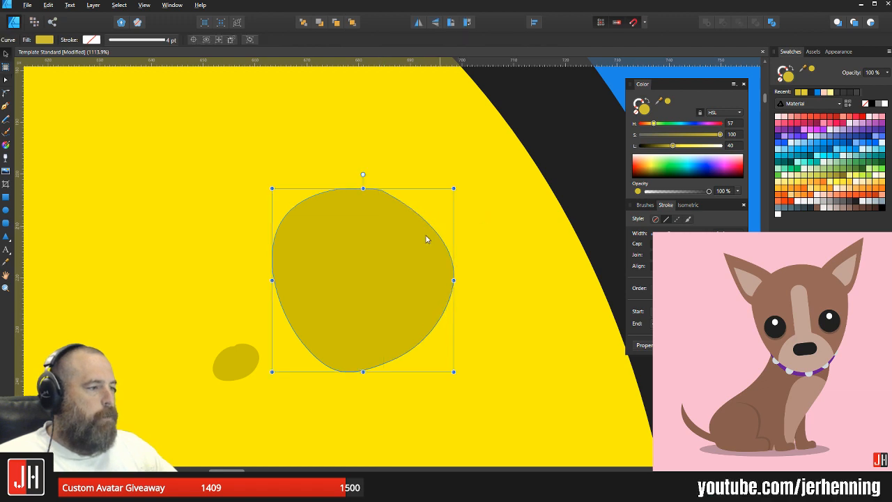
Step: Scale down the large upper-right spot and shift it slightly
{"action": "scroll", "coordinate": [427, 239], "scroll_direction": "down", "scroll_amount": 3}
{"action": "scroll", "coordinate": [518, 225], "scroll_direction": "up", "scroll_amount": 2}
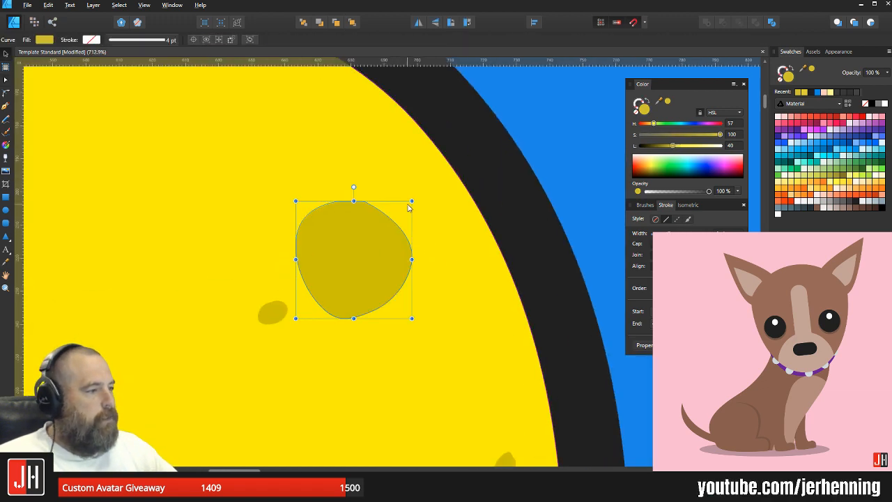
{"action": "left_click_drag", "start_coordinate": [411, 202], "coordinate": [386, 227]}
{"action": "left_click_drag", "start_coordinate": [354, 234], "coordinate": [349, 209]}
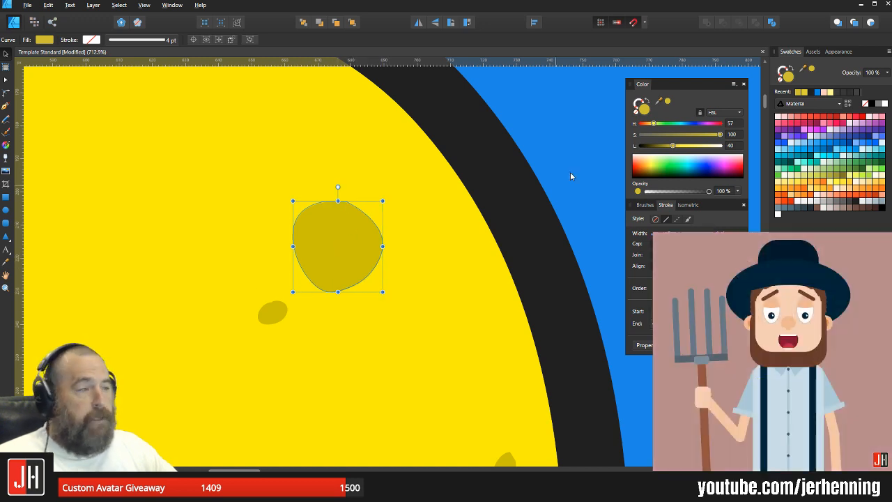
{"action": "left_click", "coordinate": [319, 283]}
Step: Delete the extra node at the top of the small spot beside the large one and move the spot slightly up and left
{"action": "scroll", "coordinate": [275, 338], "scroll_direction": "up", "scroll_amount": 4}
{"action": "left_click", "coordinate": [274, 298]}
{"action": "scroll", "coordinate": [262, 257], "scroll_direction": "up", "scroll_amount": 6}
{"action": "key", "text": "a"}
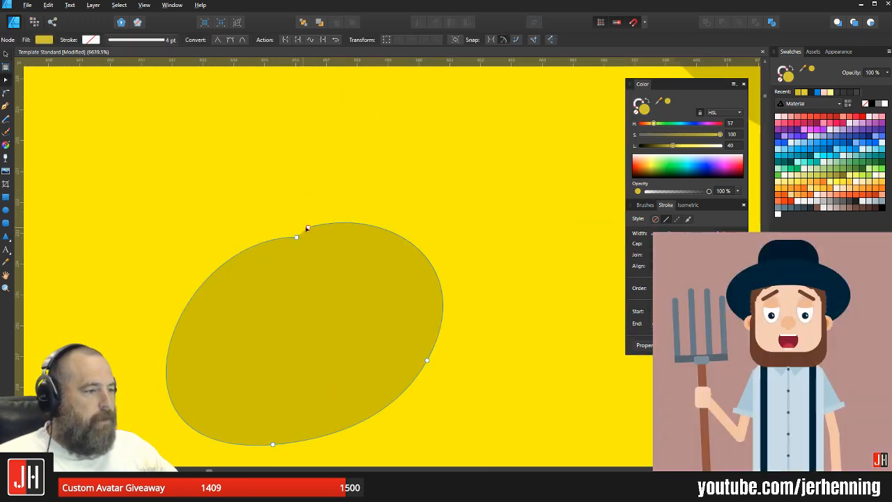
{"action": "left_click", "coordinate": [308, 228]}
{"action": "key", "text": "Delete"}
{"action": "left_click", "coordinate": [297, 238]}
{"action": "scroll", "coordinate": [332, 249], "scroll_direction": "down", "scroll_amount": 5}
{"action": "key", "text": "v"}
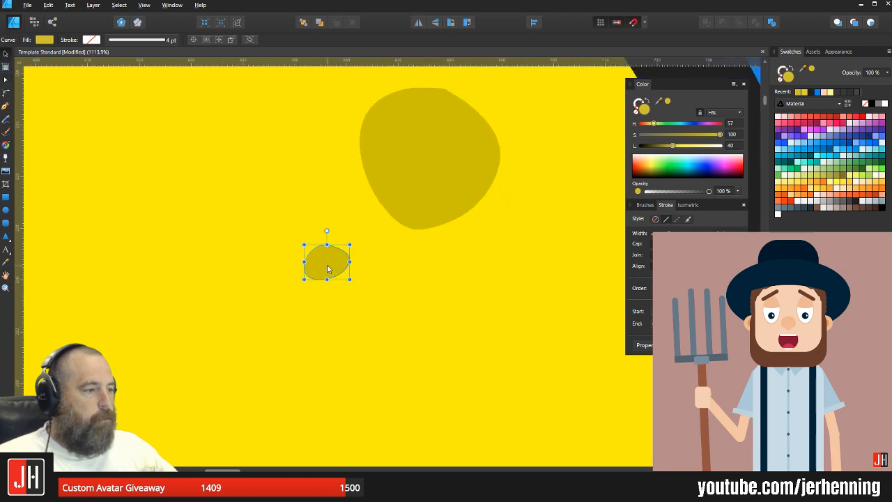
{"action": "mouse_move", "coordinate": [327, 268]}
{"action": "left_mouse_down"}
{"action": "mouse_move", "coordinate": [318, 242]}
{"action": "mouse_move", "coordinate": [317, 254]}
{"action": "left_mouse_up"}
Step: Shrink the large upper-right spot a little more and move it slightly down and to the right
{"action": "left_click", "coordinate": [495, 152]}
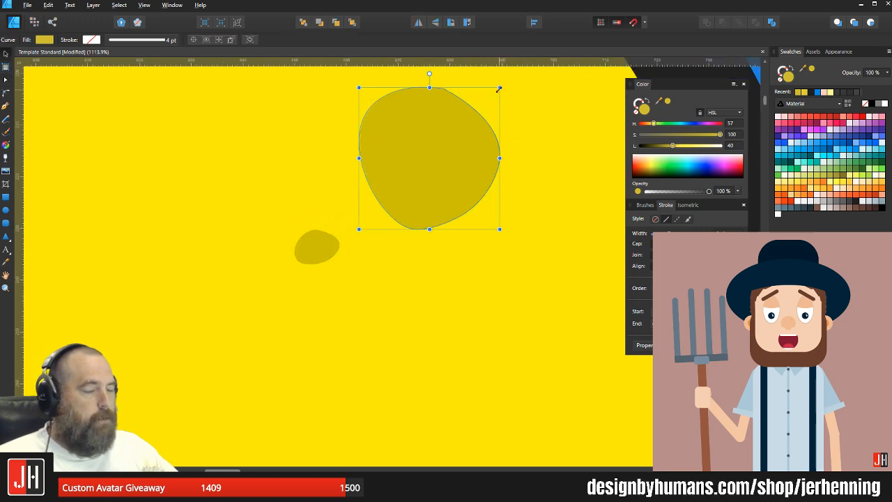
{"action": "left_click_drag", "start_coordinate": [499, 89], "coordinate": [482, 102]}
{"action": "left_click_drag", "start_coordinate": [442, 151], "coordinate": [450, 158]}
{"action": "left_click", "coordinate": [322, 255]}
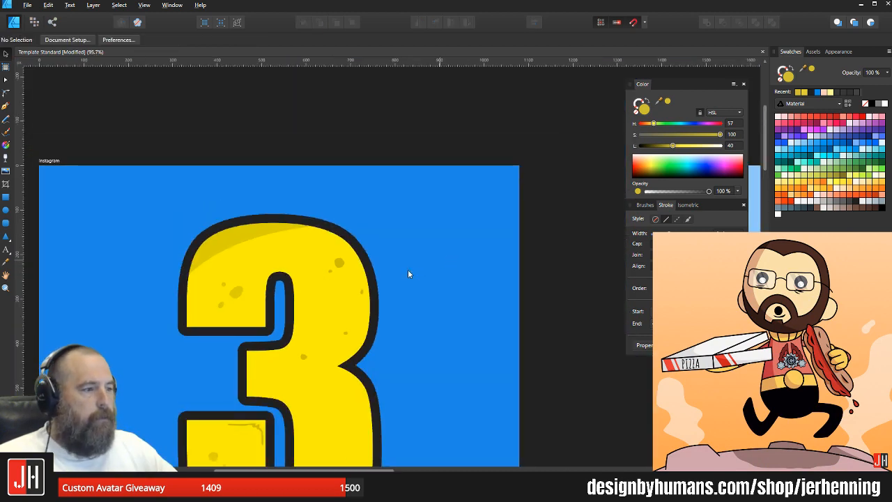
Step: Save the document and inspect the new spots on the right side of the 3
{"action": "key", "text": "ctrl+s"}
{"action": "scroll", "coordinate": [357, 296], "scroll_direction": "down", "scroll_amount": 2}
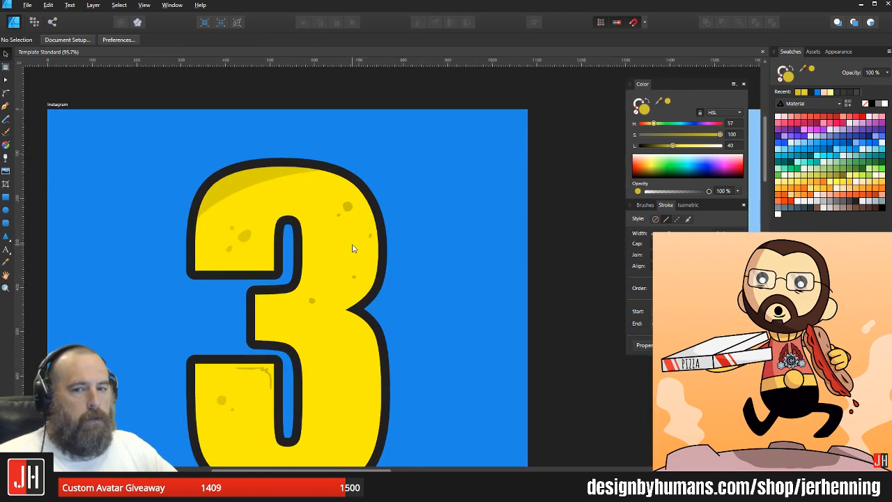
{"action": "scroll", "coordinate": [353, 248], "scroll_direction": "up", "scroll_amount": 10}
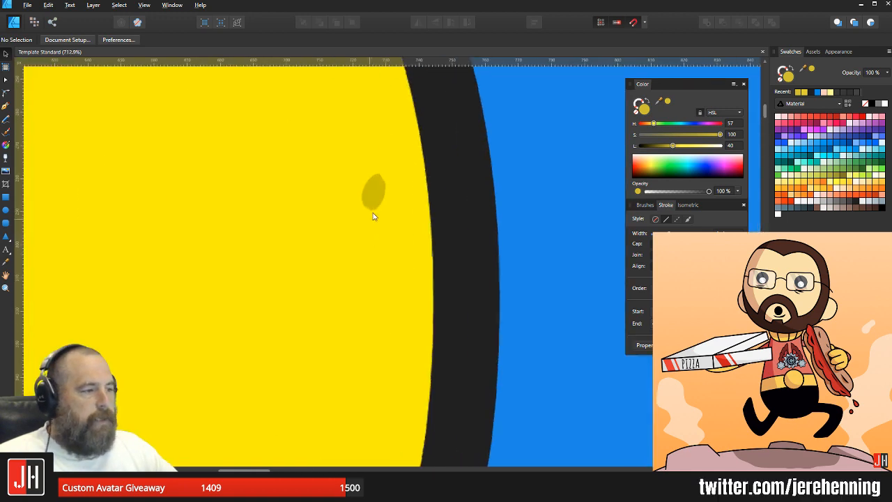
Step: Round out the small spot near the upper-right edge of the 3 by adjusting its nodes and handles, and move it slightly down and right
{"action": "left_click", "coordinate": [376, 227]}
{"action": "key", "text": "a"}
{"action": "left_click_drag", "start_coordinate": [381, 213], "coordinate": [361, 182]}
{"action": "left_click", "coordinate": [363, 364]}
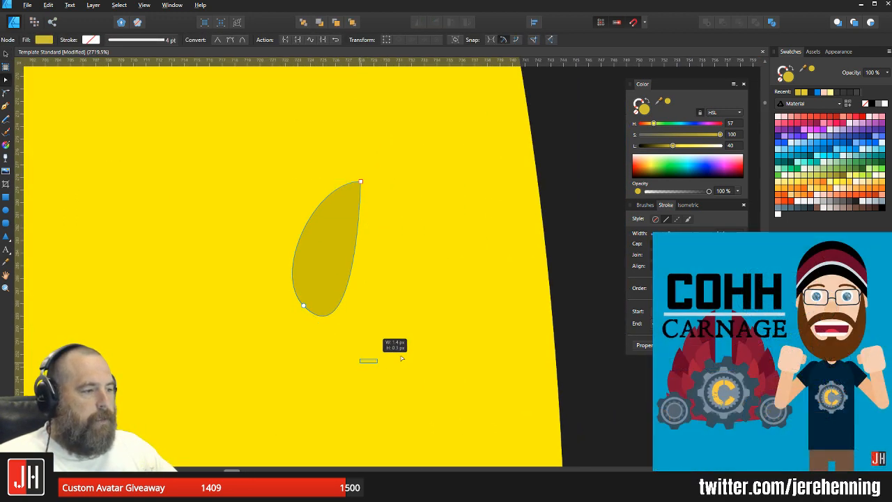
{"action": "left_click", "coordinate": [303, 306]}
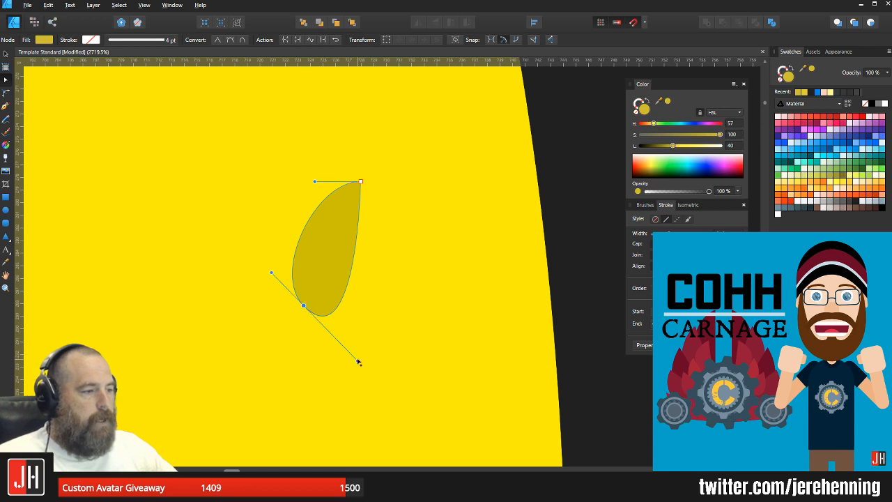
{"action": "left_click_drag", "start_coordinate": [357, 361], "coordinate": [433, 360]}
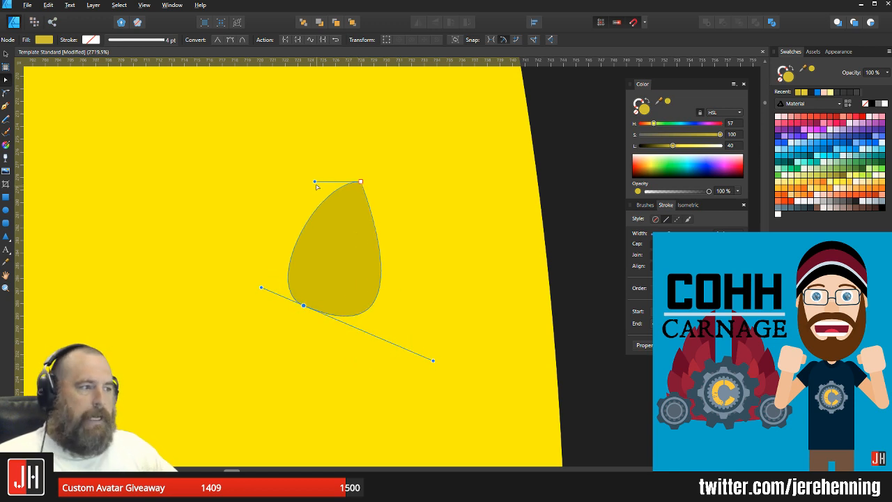
{"action": "left_click_drag", "start_coordinate": [315, 183], "coordinate": [267, 183]}
{"action": "key", "text": "v"}
{"action": "left_click_drag", "start_coordinate": [351, 239], "coordinate": [363, 251]}
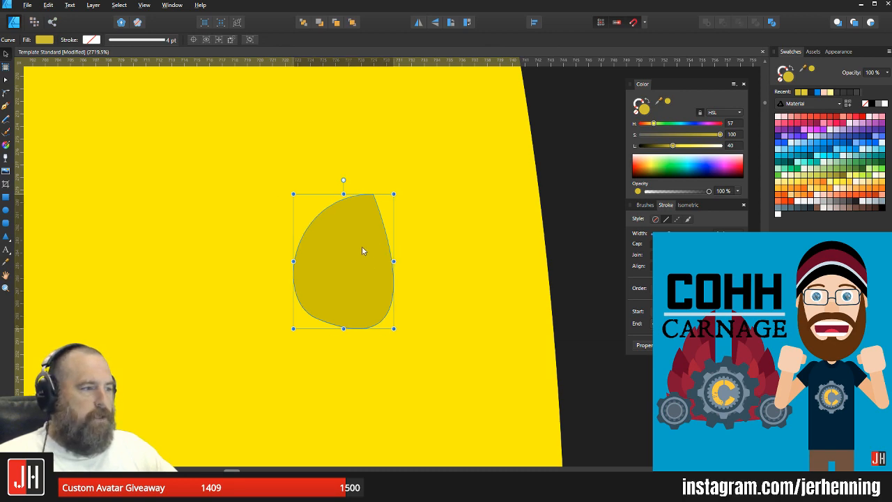
{"action": "scroll", "coordinate": [360, 259], "scroll_direction": "down", "scroll_amount": 5}
{"action": "scroll", "coordinate": [360, 262], "scroll_direction": "down", "scroll_amount": 8}
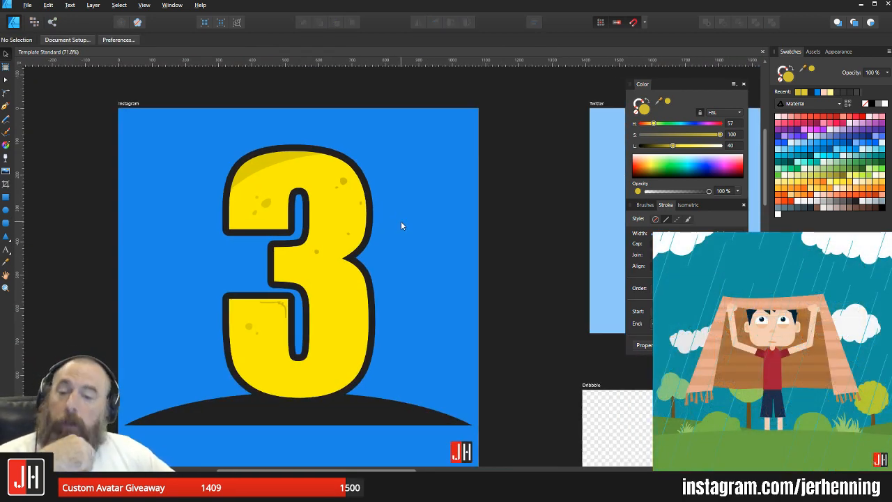
Step: Remove the overhanging tip on the small spot above the 3's right notch and smooth the curve at its top
{"action": "scroll", "coordinate": [350, 209], "scroll_direction": "up", "scroll_amount": 1}
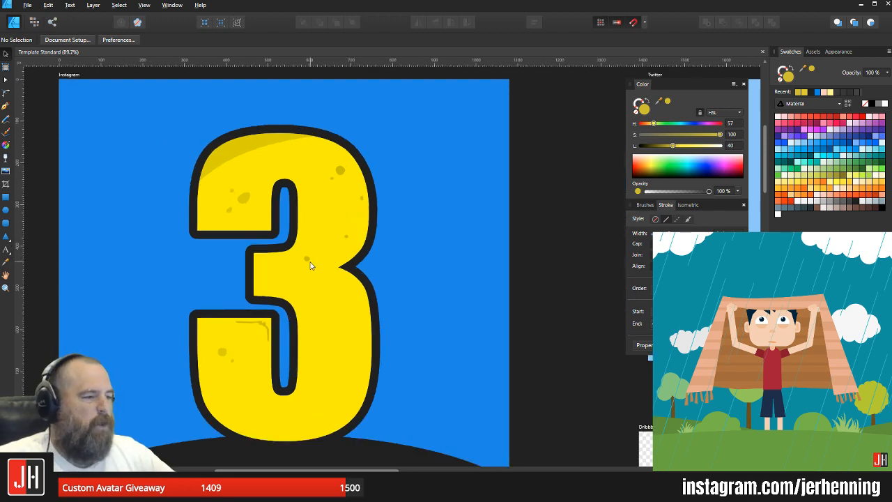
{"action": "scroll", "coordinate": [324, 253], "scroll_direction": "up", "scroll_amount": 8}
{"action": "left_click_drag", "start_coordinate": [447, 158], "coordinate": [424, 194]}
{"action": "left_click", "coordinate": [421, 193]}
{"action": "scroll", "coordinate": [420, 191], "scroll_direction": "up", "scroll_amount": 9}
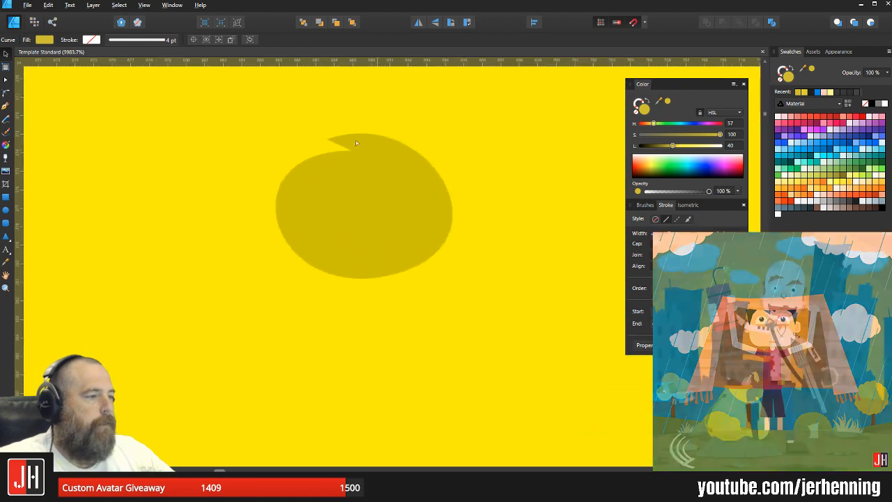
{"action": "key", "text": "a"}
{"action": "left_click_drag", "start_coordinate": [327, 140], "coordinate": [353, 151]}
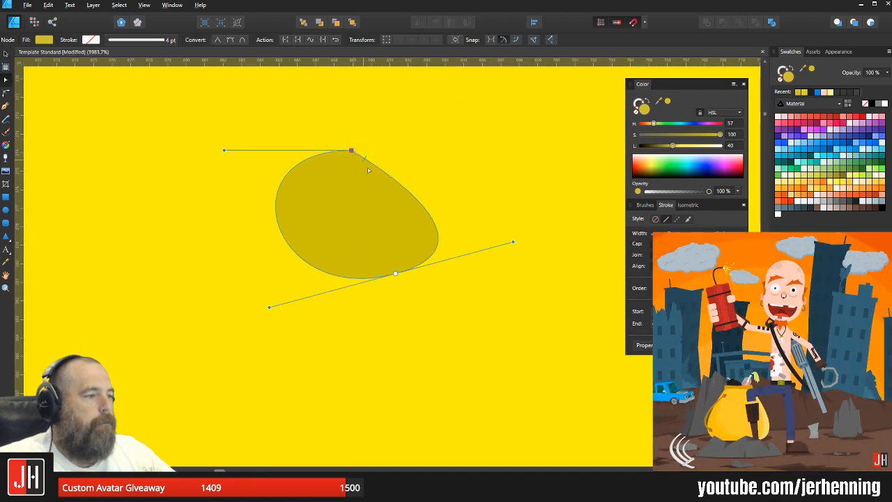
{"action": "scroll", "coordinate": [370, 176], "scroll_direction": "down", "scroll_amount": 3}
{"action": "left_click_drag", "start_coordinate": [437, 201], "coordinate": [458, 181]}
{"action": "key", "text": "v"}
{"action": "scroll", "coordinate": [444, 181], "scroll_direction": "down", "scroll_amount": 6}
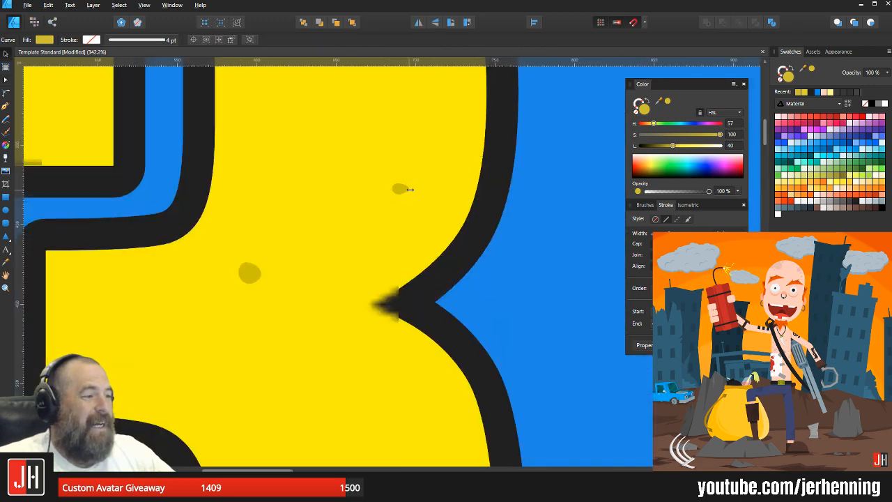
Step: Remove the overlapping tip at the top of the spot in the middle of the 3 and reshape its handles into a rounded form
{"action": "scroll", "coordinate": [480, 214], "scroll_direction": "up", "scroll_amount": 5}
{"action": "scroll", "coordinate": [368, 246], "scroll_direction": "up", "scroll_amount": 4}
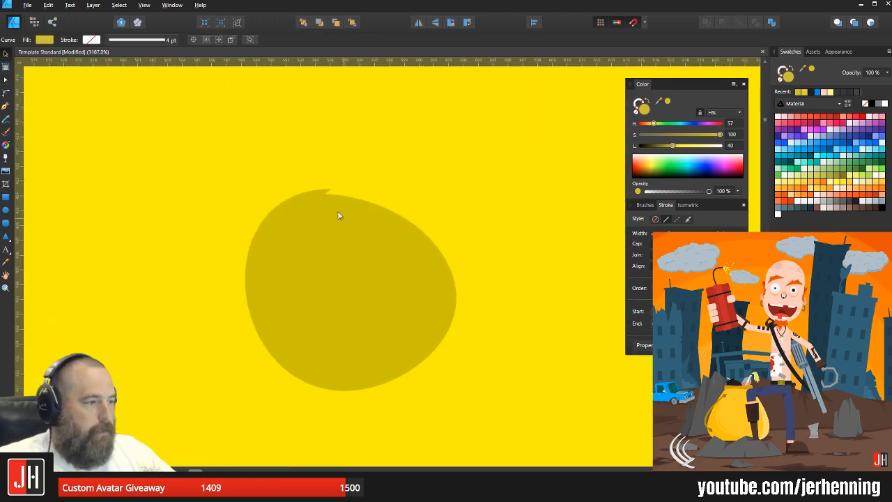
{"action": "key", "text": "a"}
{"action": "left_click", "coordinate": [310, 190]}
{"action": "left_click_drag", "start_coordinate": [319, 199], "coordinate": [418, 167]}
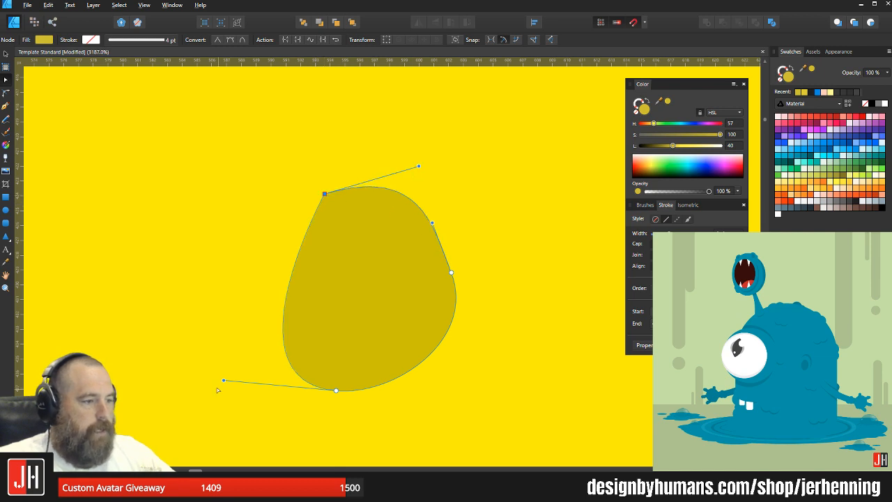
{"action": "left_click_drag", "start_coordinate": [224, 383], "coordinate": [152, 294]}
{"action": "key", "text": "v"}
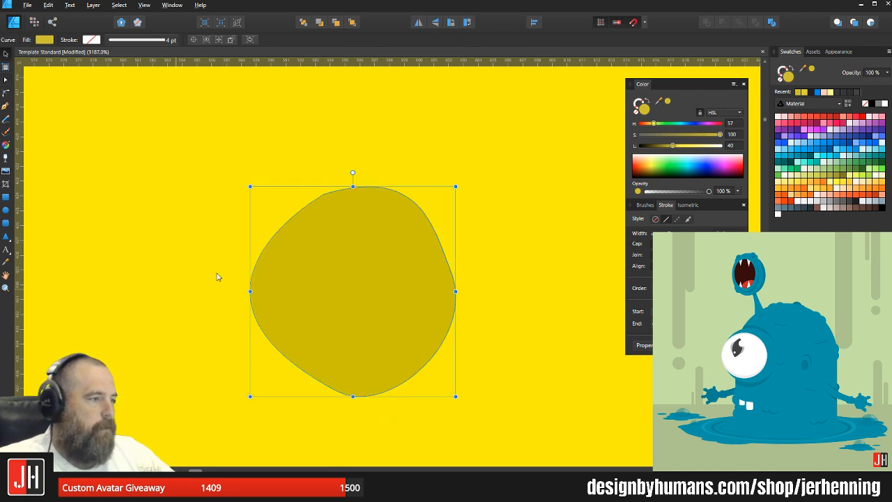
Step: Deselect the middle spot, save the document and inspect the spots across the 3
{"action": "scroll", "coordinate": [217, 276], "scroll_direction": "down", "scroll_amount": 5}
{"action": "scroll", "coordinate": [313, 287], "scroll_direction": "down", "scroll_amount": 7}
{"action": "key", "text": "ctrl+d"}
{"action": "key", "text": "ctrl+s"}
{"action": "scroll", "coordinate": [381, 321], "scroll_direction": "down", "scroll_amount": 3}
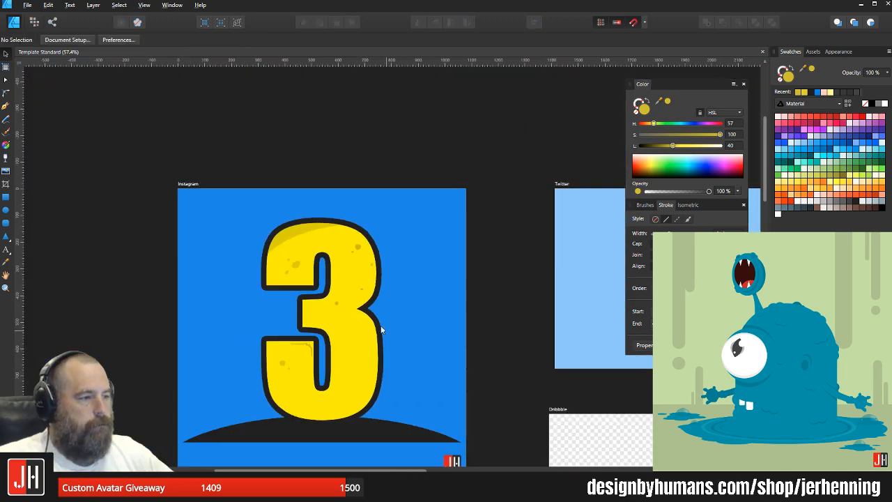
{"action": "scroll", "coordinate": [380, 328], "scroll_direction": "up", "scroll_amount": 2}
{"action": "left_click_drag", "start_coordinate": [371, 348], "coordinate": [403, 317]}
{"action": "scroll", "coordinate": [266, 267], "scroll_direction": "up", "scroll_amount": 1}
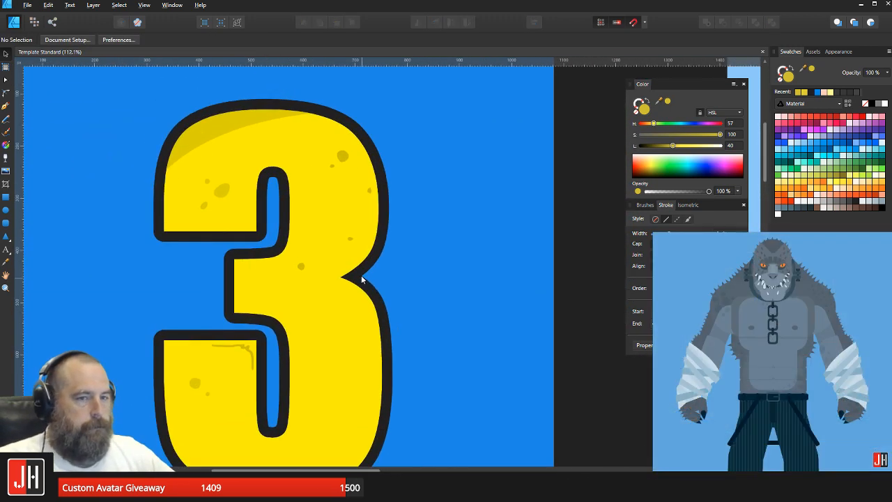
{"action": "left_click_drag", "start_coordinate": [359, 217], "coordinate": [359, 264]}
{"action": "scroll", "coordinate": [354, 271], "scroll_direction": "down", "scroll_amount": 5}
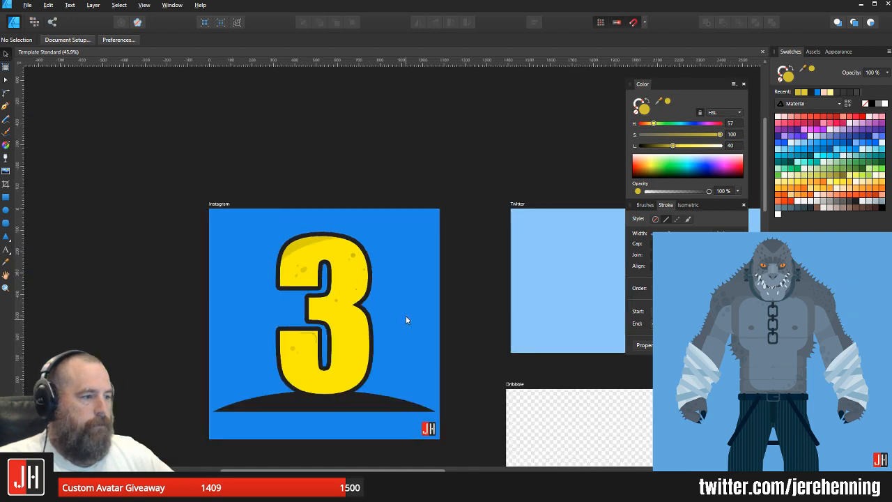
{"action": "scroll", "coordinate": [409, 318], "scroll_direction": "up", "scroll_amount": 8}
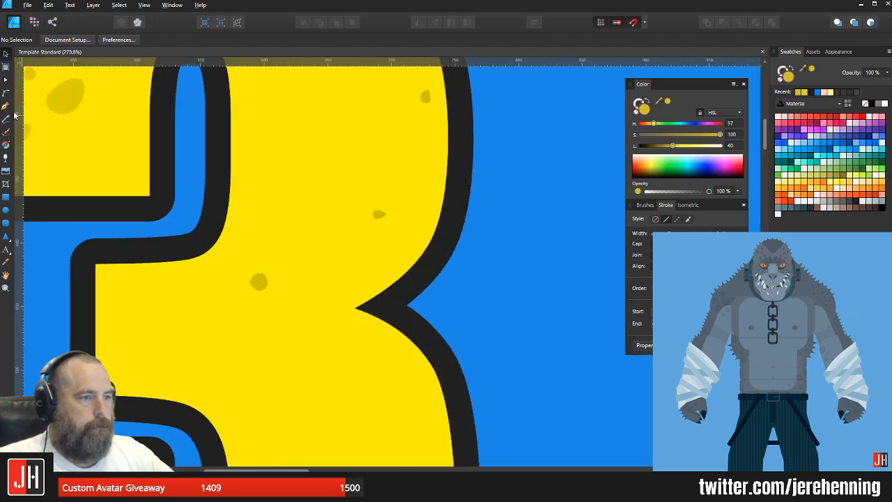
Step: Draw a small round spot with the Pencil tool below and left of the middle spot, and fill it with a lightened sample of the 3's yellow
{"action": "left_click", "coordinate": [6, 118]}
{"action": "scroll", "coordinate": [230, 274], "scroll_direction": "up", "scroll_amount": 4}
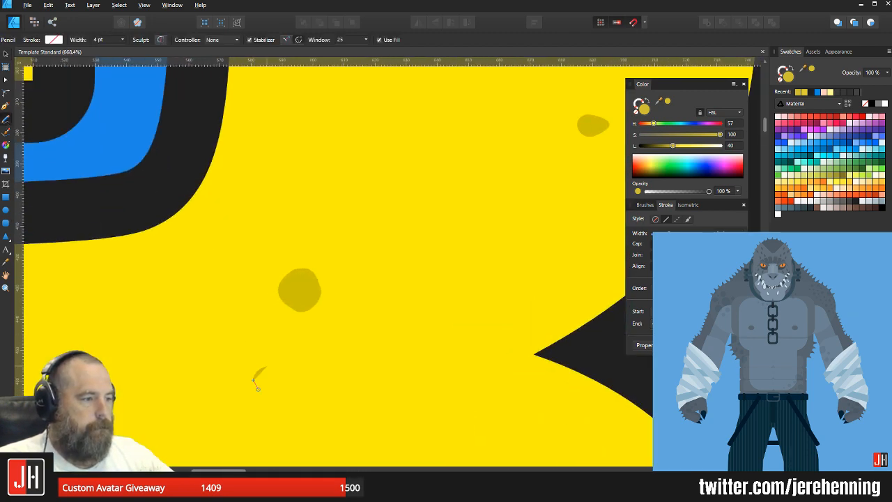
{"action": "mouse_move", "coordinate": [258, 389]}
{"action": "left_mouse_down"}
{"action": "mouse_move", "coordinate": [276, 372]}
{"action": "mouse_move", "coordinate": [260, 367]}
{"action": "left_mouse_up"}
{"action": "key", "text": "i"}
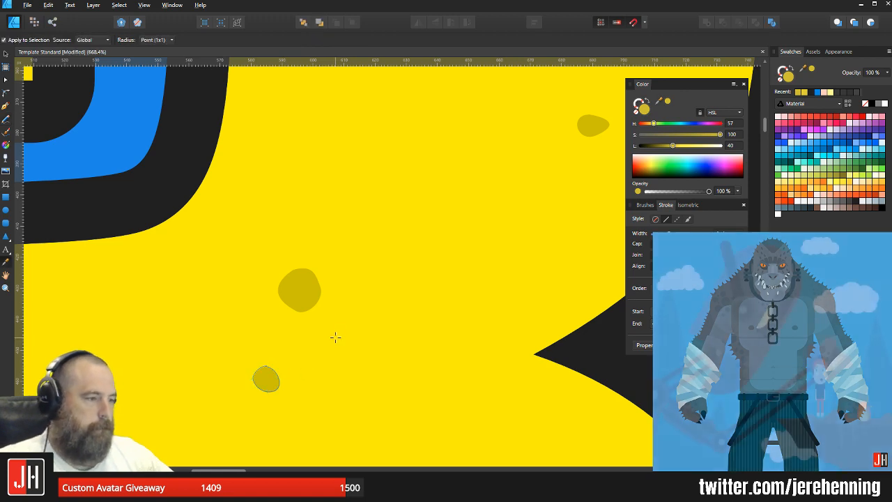
{"action": "left_click", "coordinate": [335, 337]}
{"action": "key", "text": "v"}
{"action": "left_click_drag", "start_coordinate": [685, 149], "coordinate": [702, 148]}
{"action": "scroll", "coordinate": [493, 235], "scroll_direction": "down", "scroll_amount": 6}
Step: Raise the lightness of the new small spot's fill to 79
{"action": "left_click", "coordinate": [559, 270]}
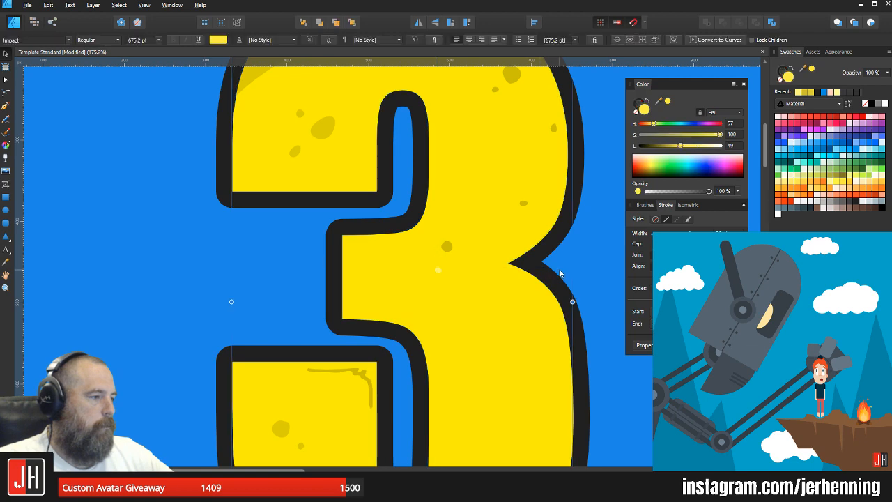
{"action": "scroll", "coordinate": [471, 277], "scroll_direction": "up", "scroll_amount": 5}
{"action": "scroll", "coordinate": [374, 256], "scroll_direction": "up", "scroll_amount": 5}
{"action": "left_click", "coordinate": [381, 263]}
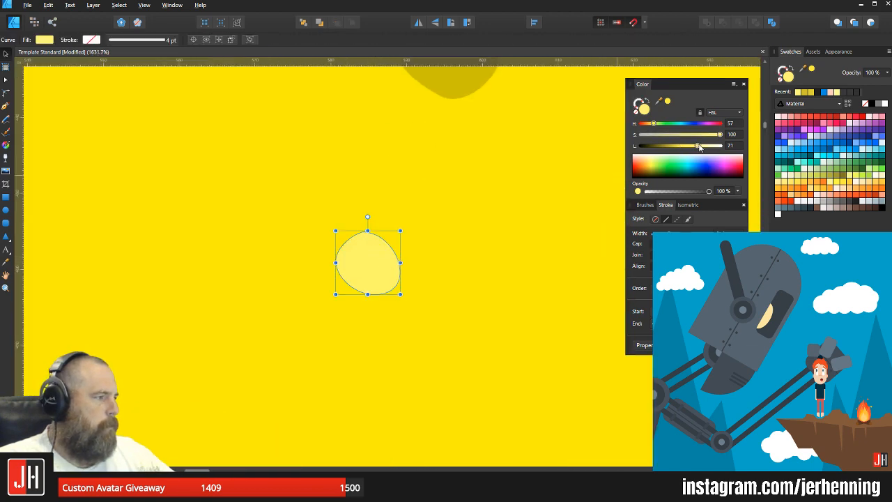
{"action": "left_click_drag", "start_coordinate": [700, 147], "coordinate": [704, 147]}
{"action": "scroll", "coordinate": [460, 258], "scroll_direction": "down", "scroll_amount": 8}
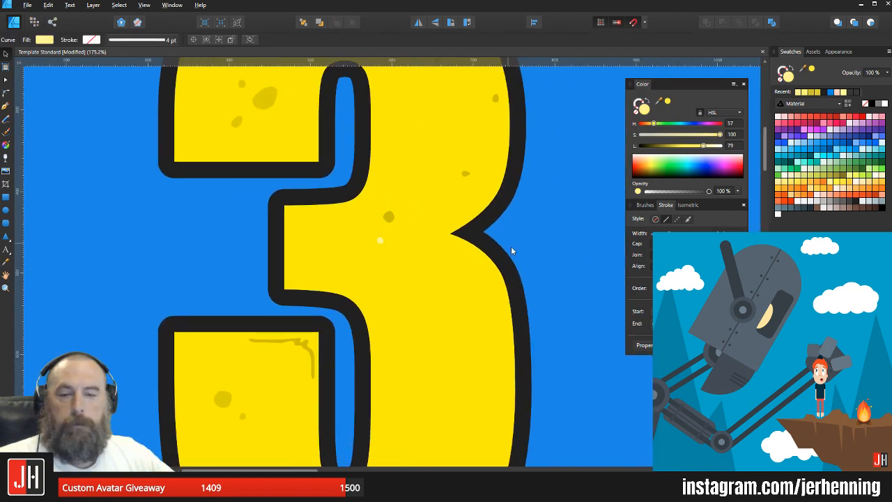
Step: Move the pale spot slightly left and up beside the middle spot, and save the document
{"action": "scroll", "coordinate": [370, 253], "scroll_direction": "up", "scroll_amount": 7}
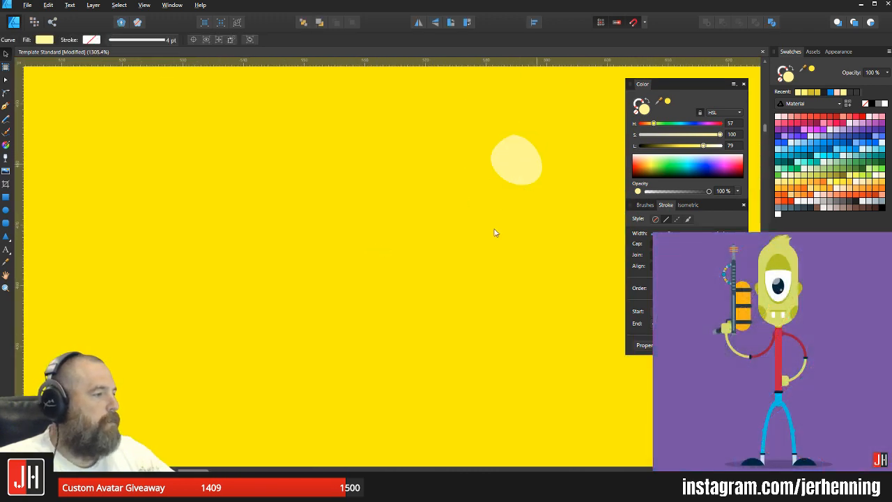
{"action": "left_click_drag", "start_coordinate": [417, 332], "coordinate": [369, 281]}
{"action": "left_click_drag", "start_coordinate": [342, 306], "coordinate": [341, 285]}
{"action": "scroll", "coordinate": [348, 285], "scroll_direction": "down", "scroll_amount": 11}
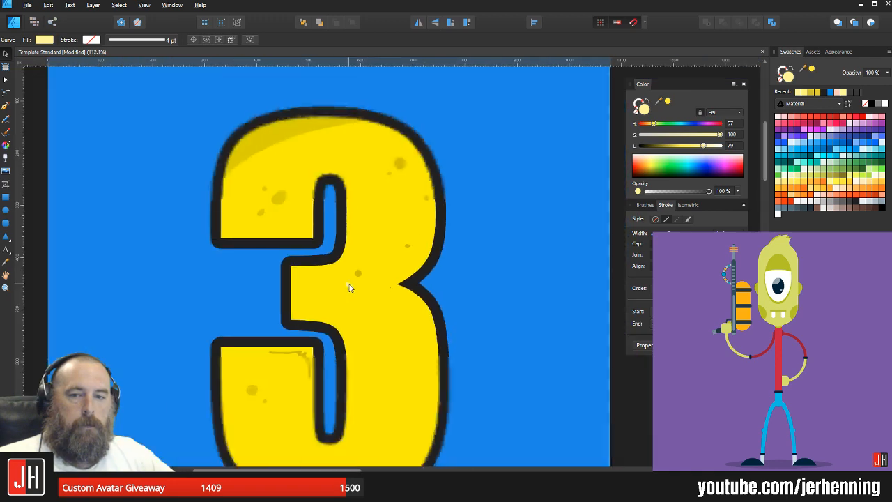
{"action": "left_click", "coordinate": [548, 290]}
{"action": "key", "text": "ctrl+s"}
Step: Examine the spots around the notch on the right side of the 3
{"action": "scroll", "coordinate": [383, 283], "scroll_direction": "up", "scroll_amount": 7}
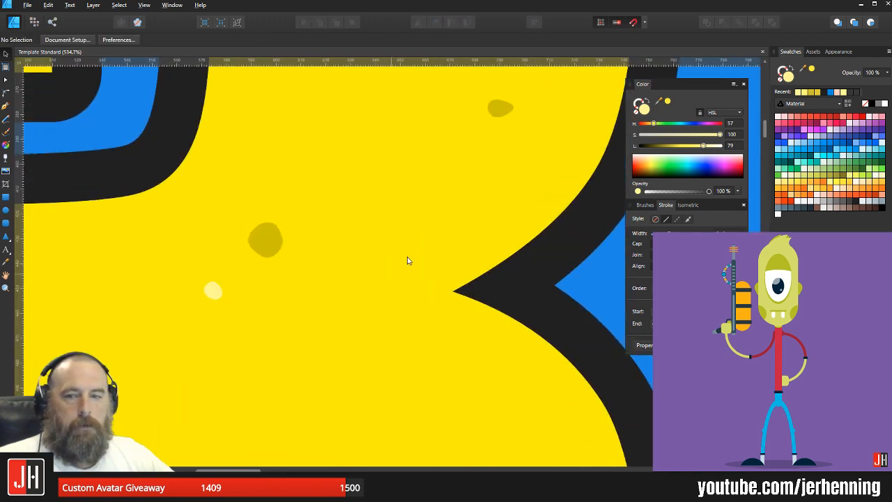
{"action": "left_click_drag", "start_coordinate": [424, 239], "coordinate": [373, 273]}
{"action": "scroll", "coordinate": [528, 259], "scroll_direction": "down", "scroll_amount": 5}
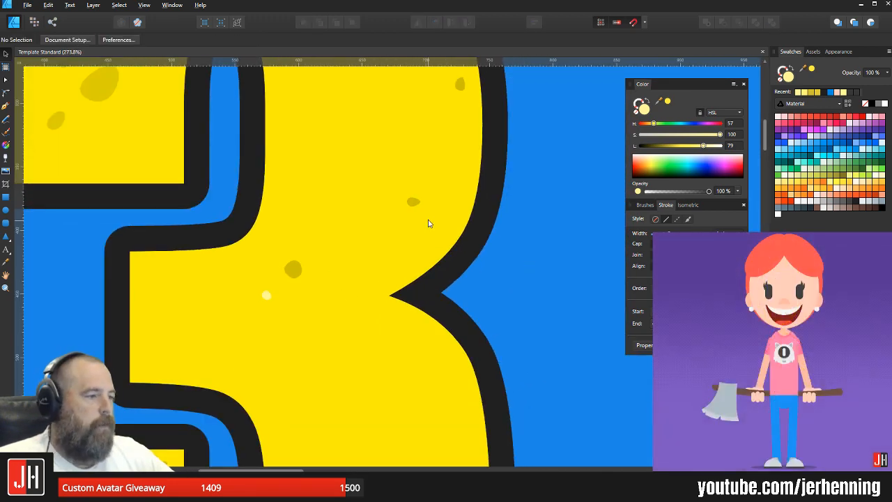
{"action": "scroll", "coordinate": [416, 227], "scroll_direction": "up", "scroll_amount": 10}
{"action": "left_click", "coordinate": [398, 211]}
{"action": "scroll", "coordinate": [394, 216], "scroll_direction": "down", "scroll_amount": 11}
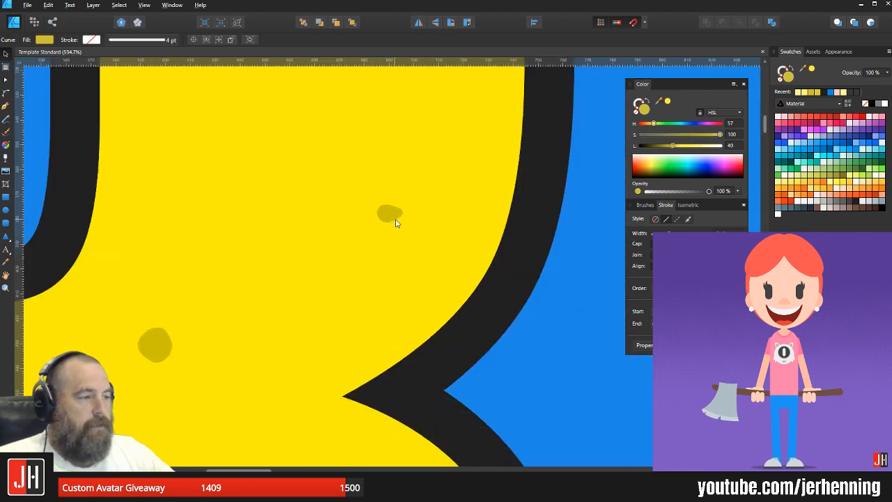
{"action": "left_click", "coordinate": [507, 262]}
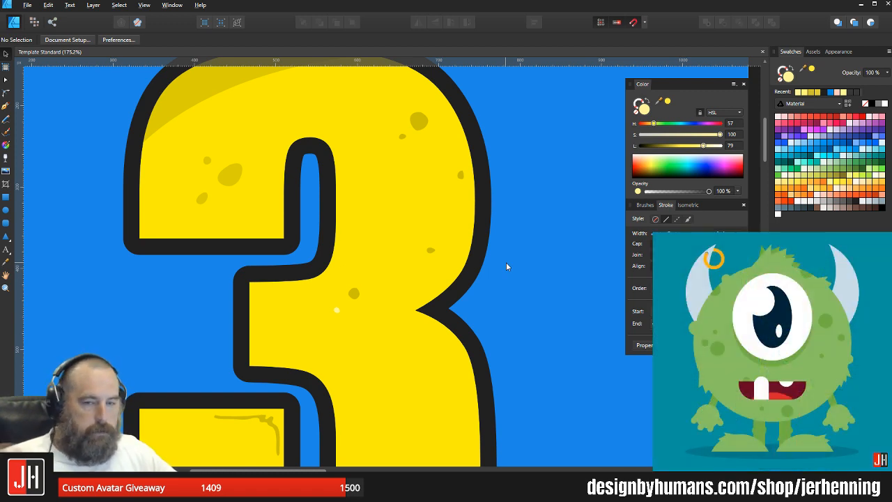
Step: Move the pale spot slightly right and down beneath the dark middle spot, and deselect it
{"action": "scroll", "coordinate": [471, 244], "scroll_direction": "up", "scroll_amount": 5}
{"action": "left_click", "coordinate": [297, 272]}
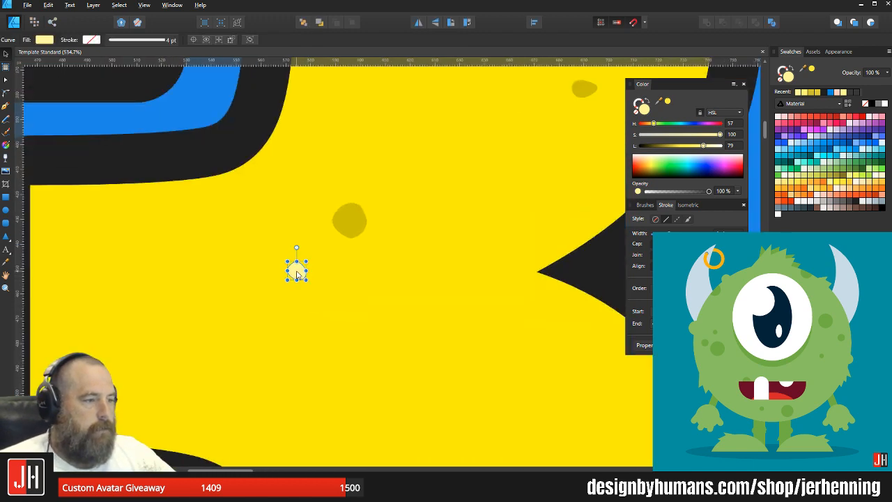
{"action": "scroll", "coordinate": [297, 269], "scroll_direction": "up", "scroll_amount": 4}
{"action": "left_click_drag", "start_coordinate": [299, 274], "coordinate": [370, 312]}
{"action": "scroll", "coordinate": [369, 309], "scroll_direction": "down", "scroll_amount": 9}
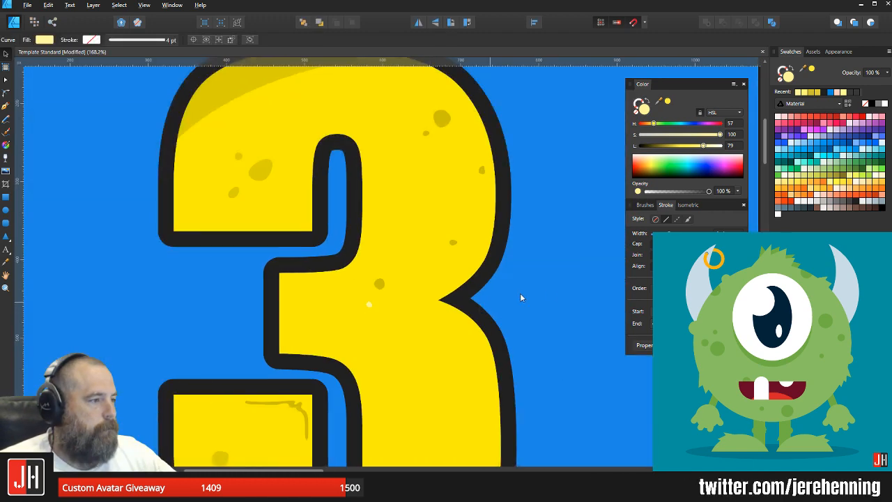
{"action": "left_click", "coordinate": [520, 294]}
Step: Review the whole 3 on the Instagram artboard and check the group of spots on its right half
{"action": "scroll", "coordinate": [510, 288], "scroll_direction": "down", "scroll_amount": 3}
{"action": "left_click_drag", "start_coordinate": [482, 249], "coordinate": [403, 219]}
{"action": "left_click_drag", "start_coordinate": [398, 292], "coordinate": [377, 244]}
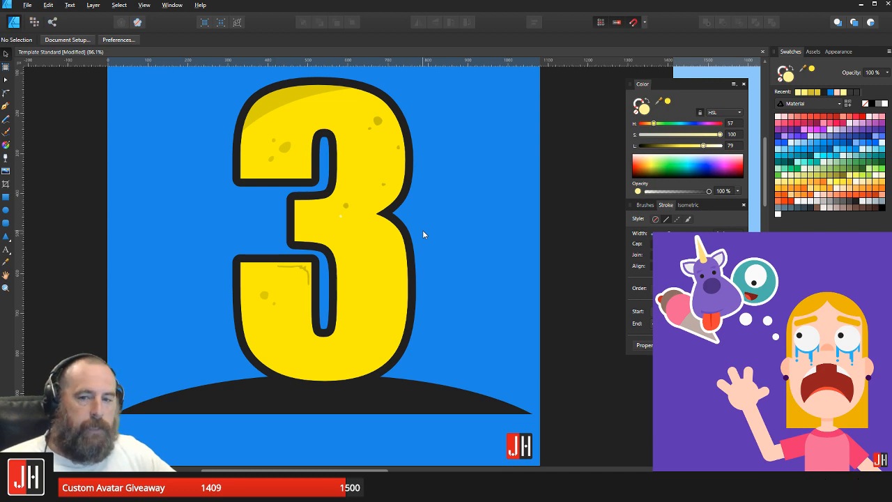
{"action": "scroll", "coordinate": [568, 105], "scroll_direction": "down", "scroll_amount": 1}
{"action": "left_click_drag", "start_coordinate": [582, 118], "coordinate": [375, 273]}
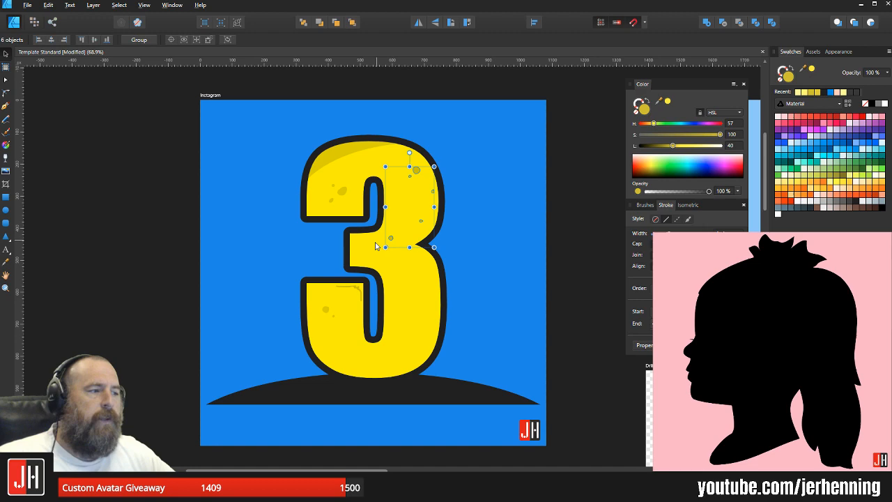
{"action": "scroll", "coordinate": [375, 245], "scroll_direction": "up", "scroll_amount": 4}
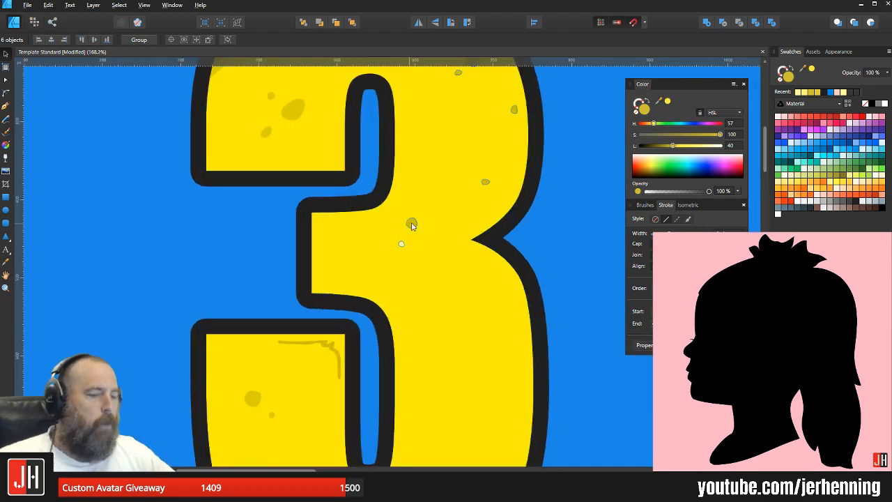
{"action": "scroll", "coordinate": [541, 200], "scroll_direction": "down", "scroll_amount": 6}
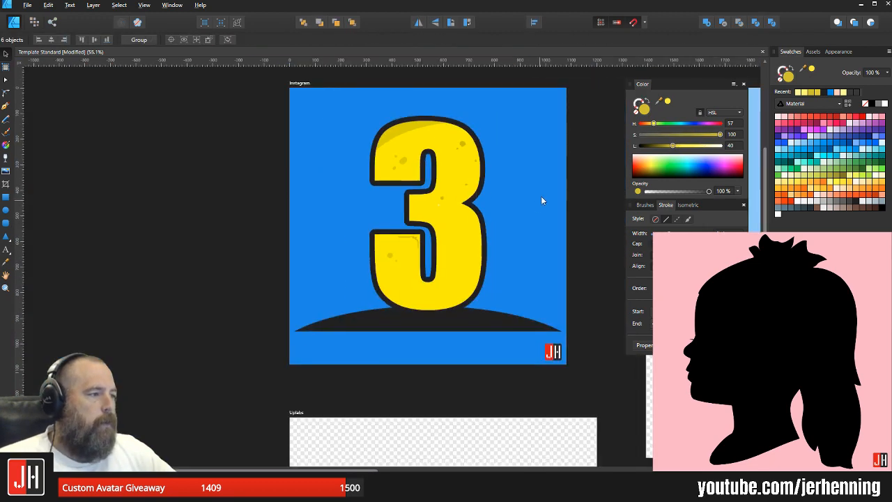
{"action": "key", "text": "ctrl+d"}
Step: Switch from the illustration to OpenToonz and open the Dragon Flying scene
{"action": "scroll", "coordinate": [507, 212], "scroll_direction": "up", "scroll_amount": 4}
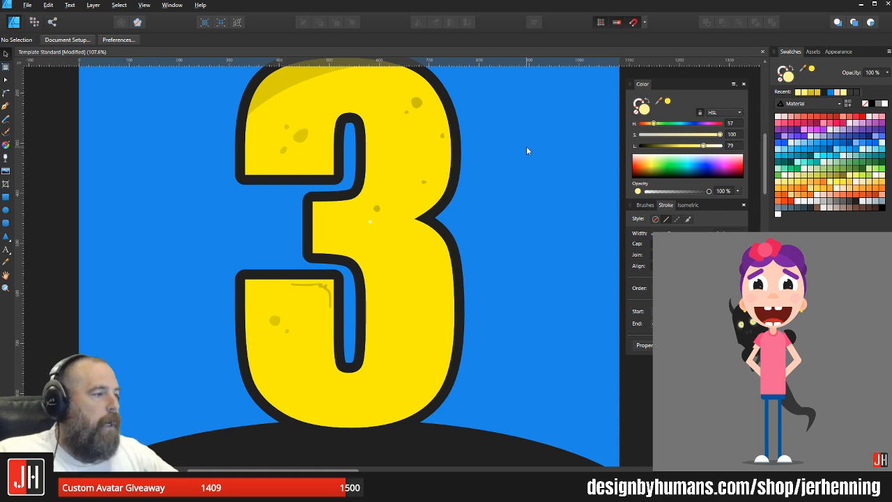
{"action": "scroll", "coordinate": [527, 146], "scroll_direction": "down", "scroll_amount": 4}
{"action": "key", "text": "super"}
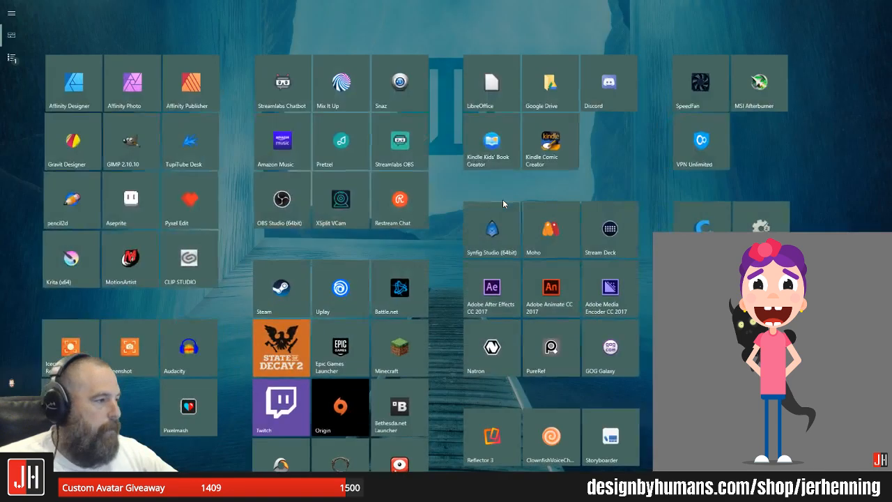
{"action": "left_click", "coordinate": [399, 233]}
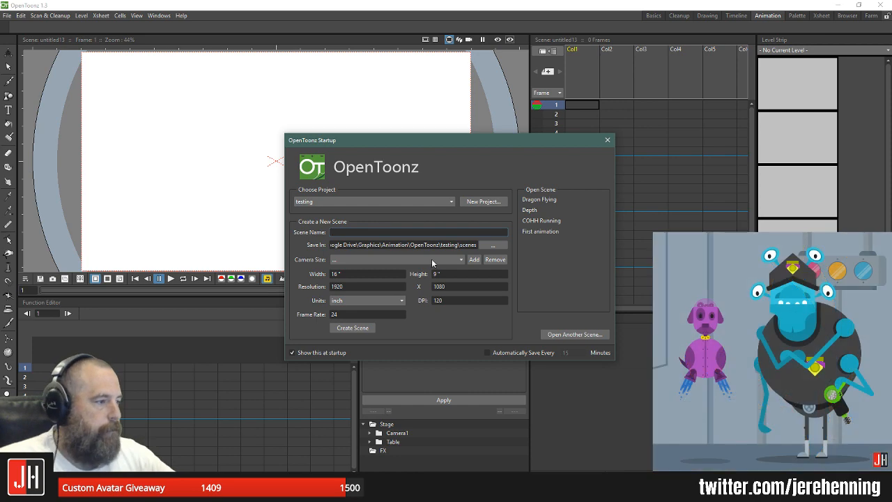
{"action": "left_click", "coordinate": [548, 201]}
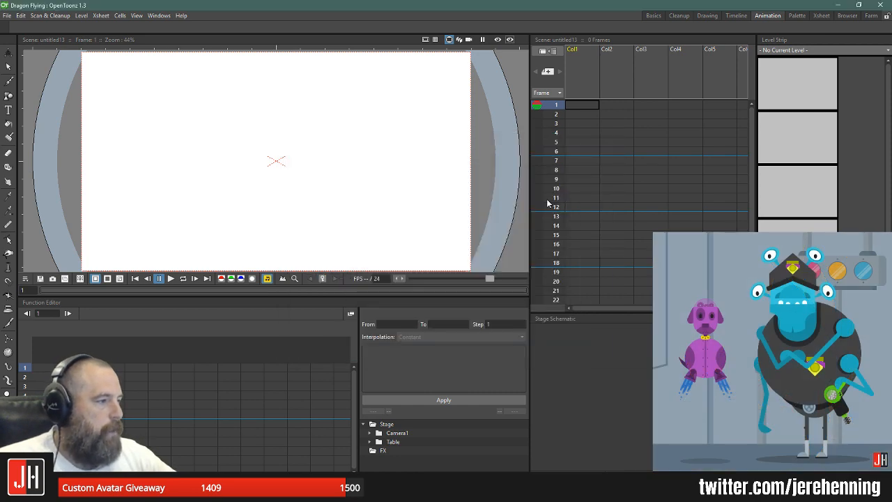
Step: Play the Dragon Flying animation in a loop, stop it and return to the first frame
{"action": "scroll", "coordinate": [402, 169], "scroll_direction": "down", "scroll_amount": 11}
{"action": "left_click_drag", "start_coordinate": [375, 135], "coordinate": [327, 144]}
{"action": "key", "text": "l"}
{"action": "left_click_drag", "start_coordinate": [375, 166], "coordinate": [325, 130]}
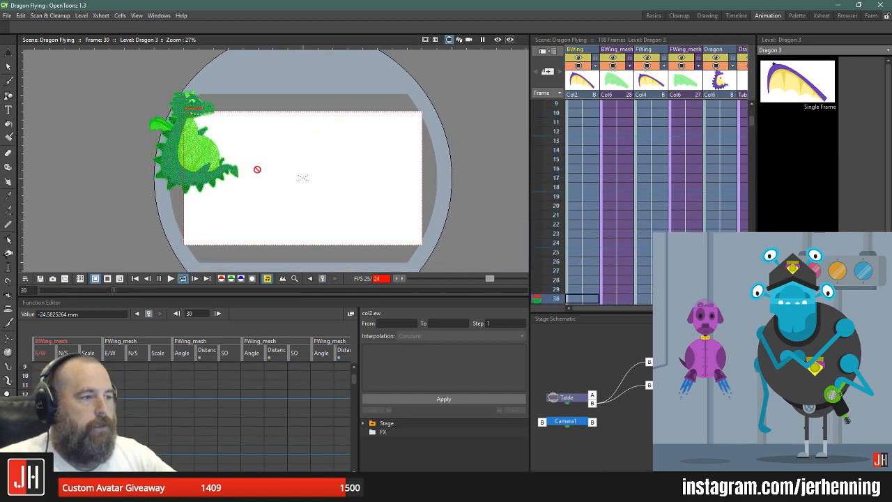
{"action": "scroll", "coordinate": [265, 178], "scroll_direction": "up", "scroll_amount": 5}
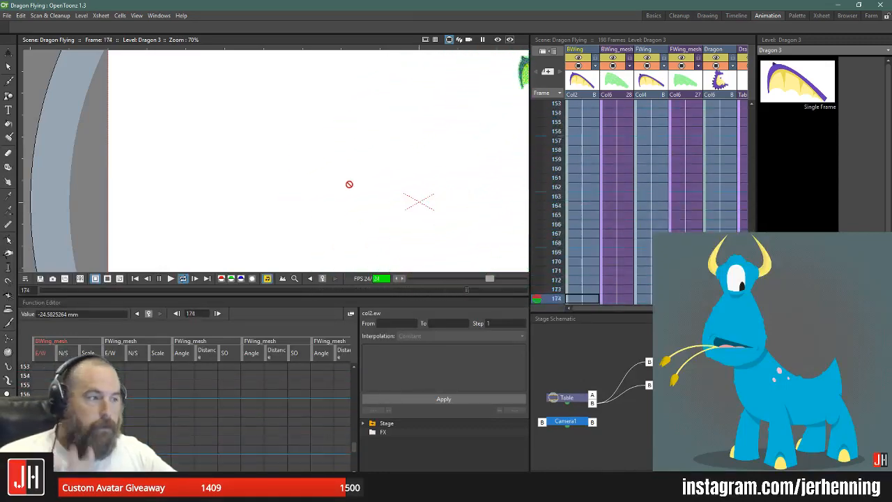
{"action": "scroll", "coordinate": [350, 184], "scroll_direction": "down", "scroll_amount": 2}
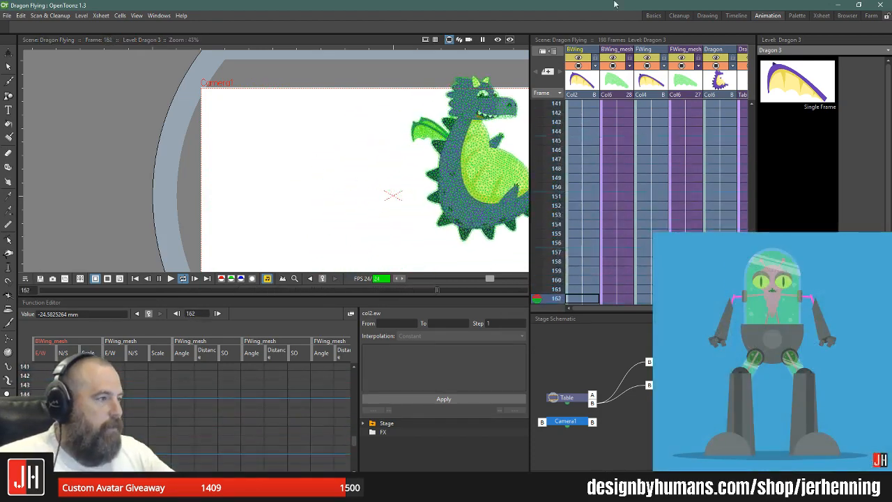
{"action": "key", "text": "p"}
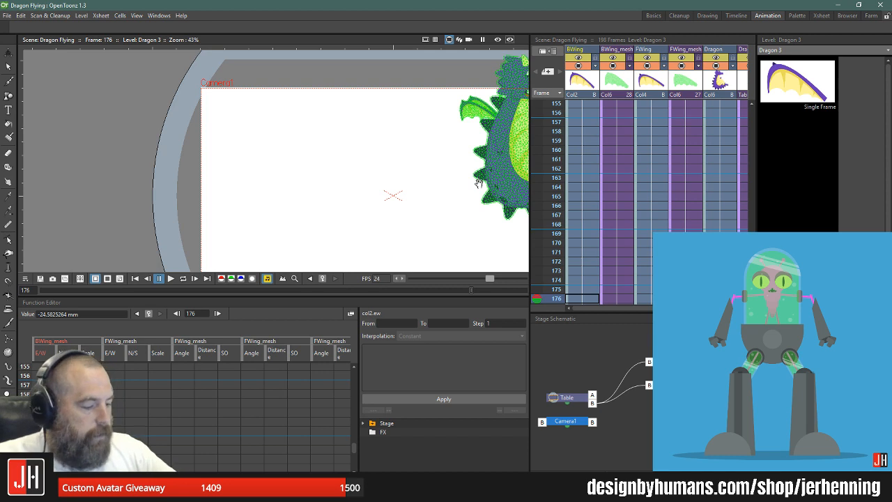
{"action": "key", "text": "alt+comma"}
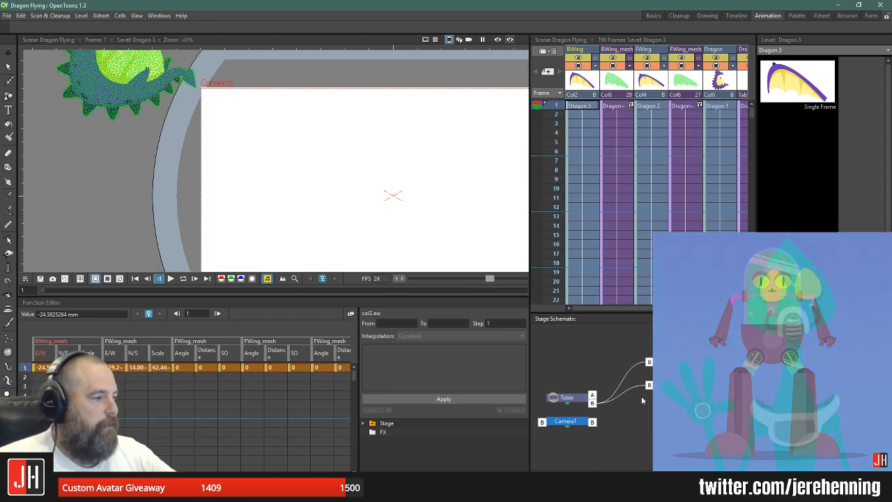
Step: Display the skeleton of the Dragon mesh column with the Skeleton tool and examine the bones where the wings attach
{"action": "left_click_drag", "start_coordinate": [625, 421], "coordinate": [482, 416]}
{"action": "left_click_drag", "start_coordinate": [641, 361], "coordinate": [687, 354]}
{"action": "left_click_drag", "start_coordinate": [627, 396], "coordinate": [628, 398]}
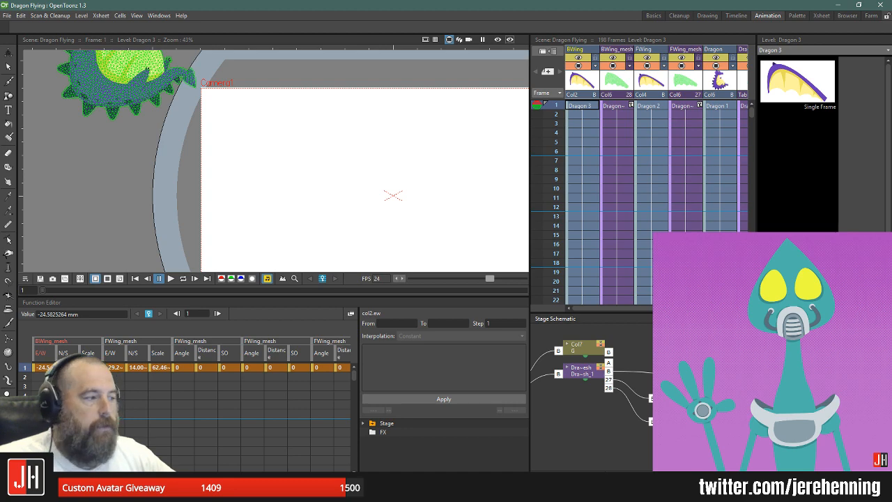
{"action": "left_click_drag", "start_coordinate": [373, 171], "coordinate": [460, 256]}
{"action": "scroll", "coordinate": [187, 103], "scroll_direction": "up", "scroll_amount": 6}
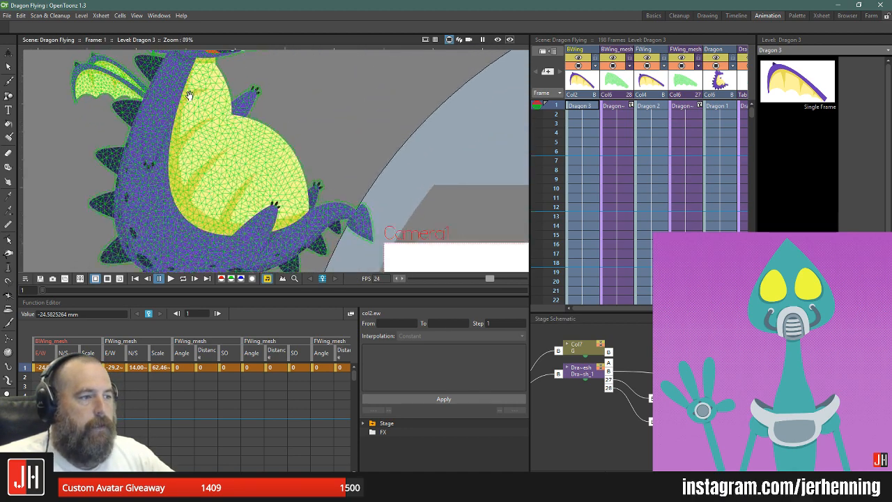
{"action": "left_click_drag", "start_coordinate": [188, 96], "coordinate": [212, 137]}
{"action": "key", "text": "x"}
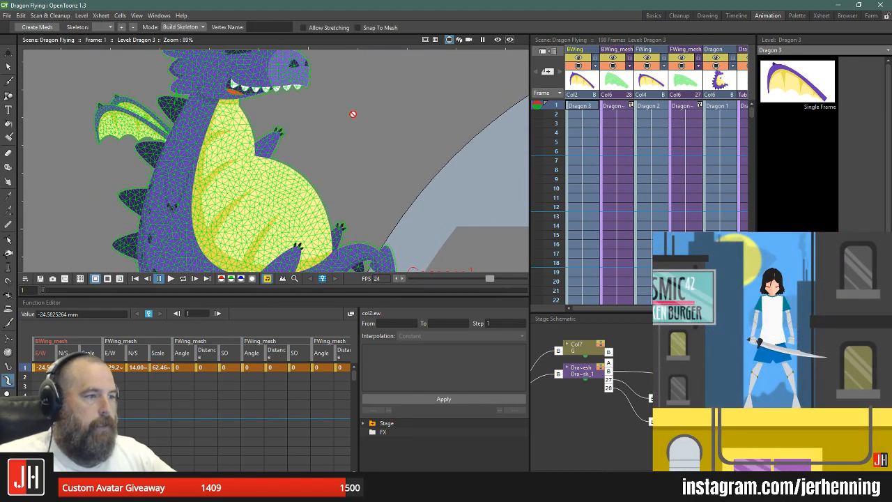
{"action": "left_click", "coordinate": [744, 82]}
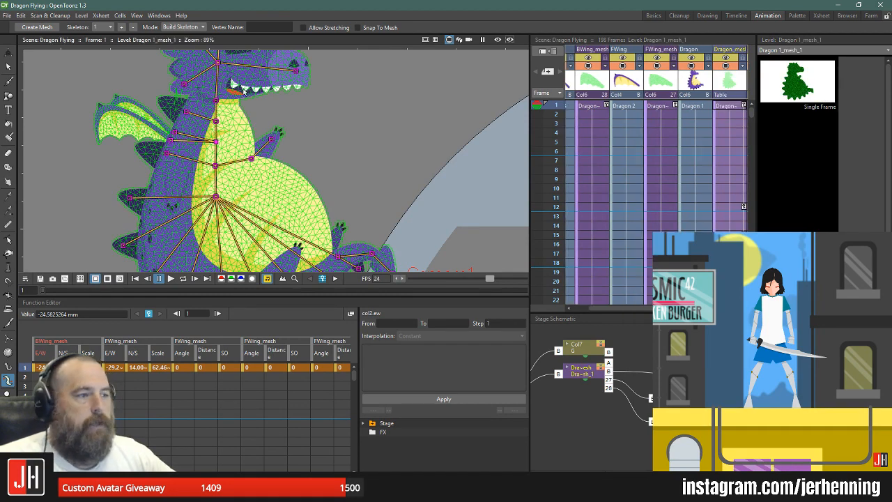
{"action": "scroll", "coordinate": [243, 91], "scroll_direction": "up", "scroll_amount": 6}
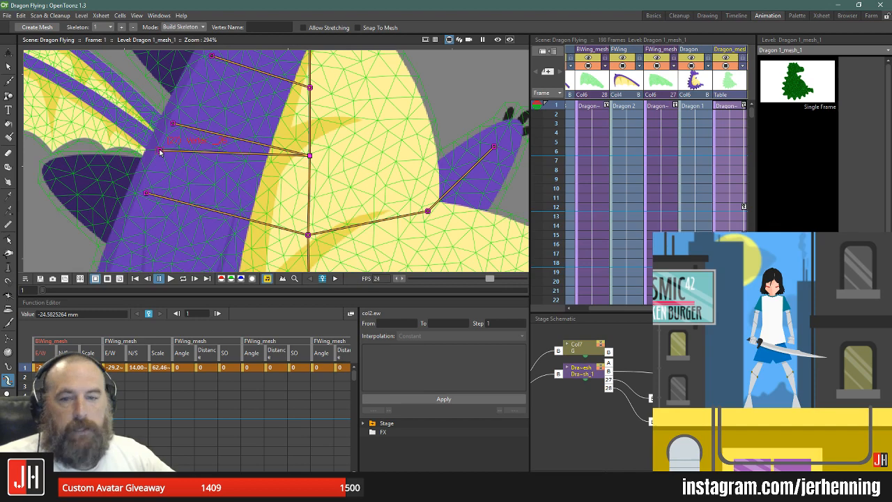
{"action": "scroll", "coordinate": [196, 106], "scroll_direction": "up", "scroll_amount": 1}
{"action": "left_click_drag", "start_coordinate": [201, 114], "coordinate": [368, 154]}
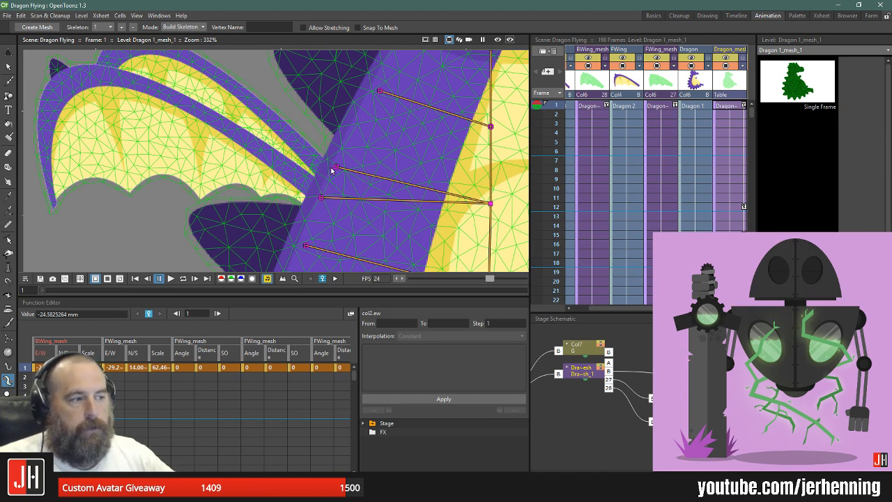
Step: Loop the rigged dragon's flight across the camera frame again and go back to the first frame to view its skeleton
{"action": "scroll", "coordinate": [336, 173], "scroll_direction": "down", "scroll_amount": 12}
{"action": "left_click_drag", "start_coordinate": [376, 182], "coordinate": [342, 180]}
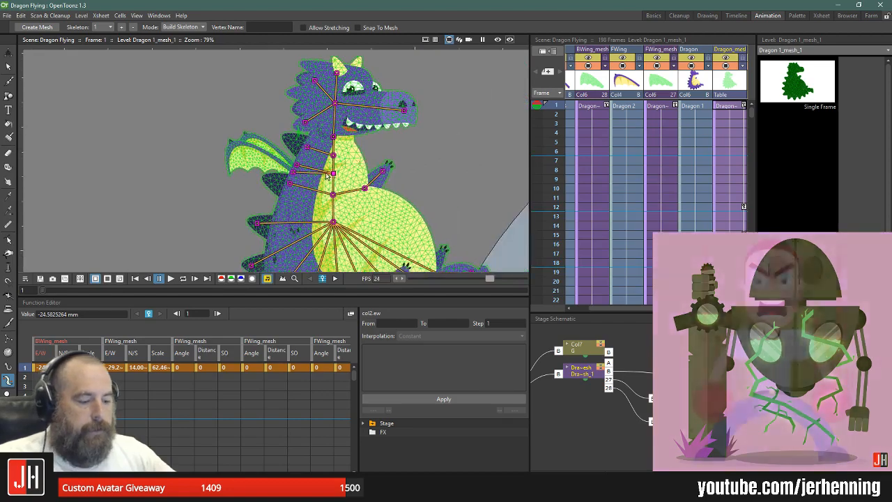
{"action": "key", "text": "l"}
{"action": "scroll", "coordinate": [350, 177], "scroll_direction": "down", "scroll_amount": 4}
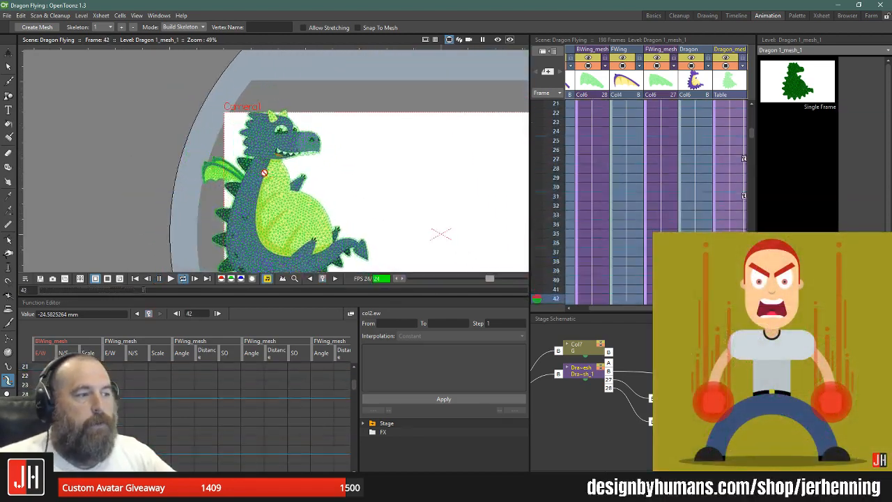
{"action": "left_click_drag", "start_coordinate": [395, 216], "coordinate": [240, 116]}
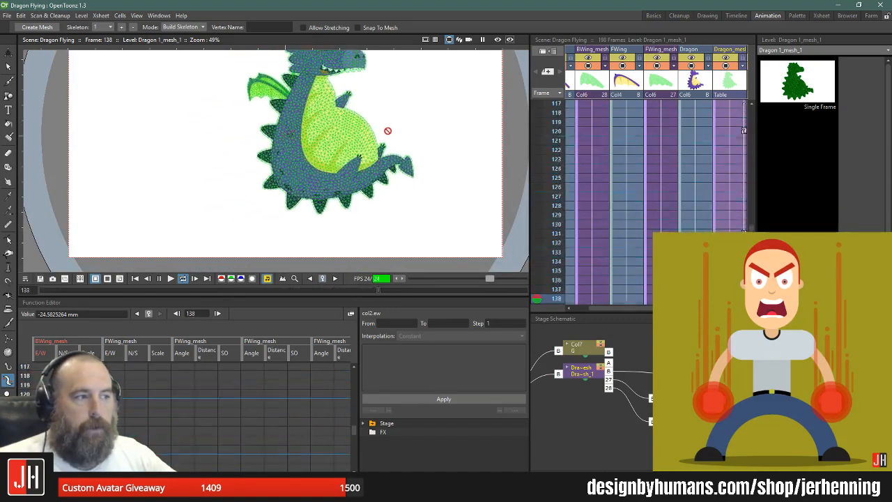
{"action": "left_click_drag", "start_coordinate": [379, 170], "coordinate": [334, 195]}
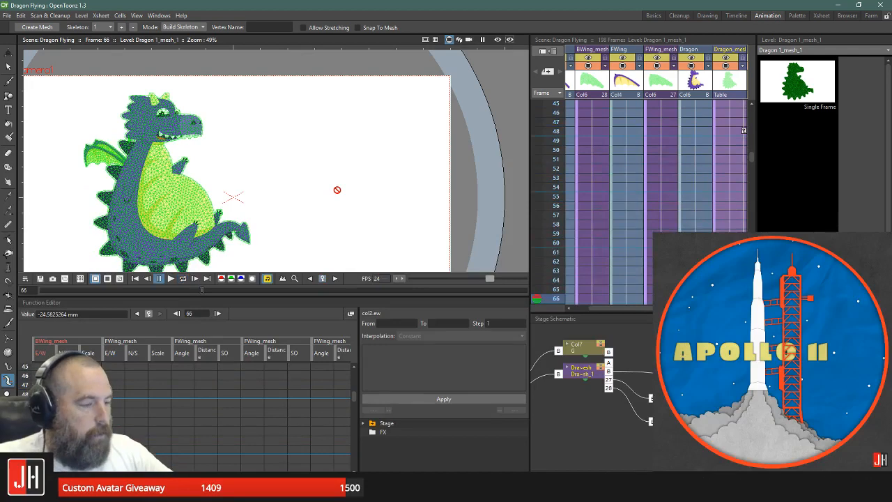
{"action": "key", "text": "l"}
{"action": "scroll", "coordinate": [336, 193], "scroll_direction": "down", "scroll_amount": 2}
{"action": "scroll", "coordinate": [267, 182], "scroll_direction": "up", "scroll_amount": 6}
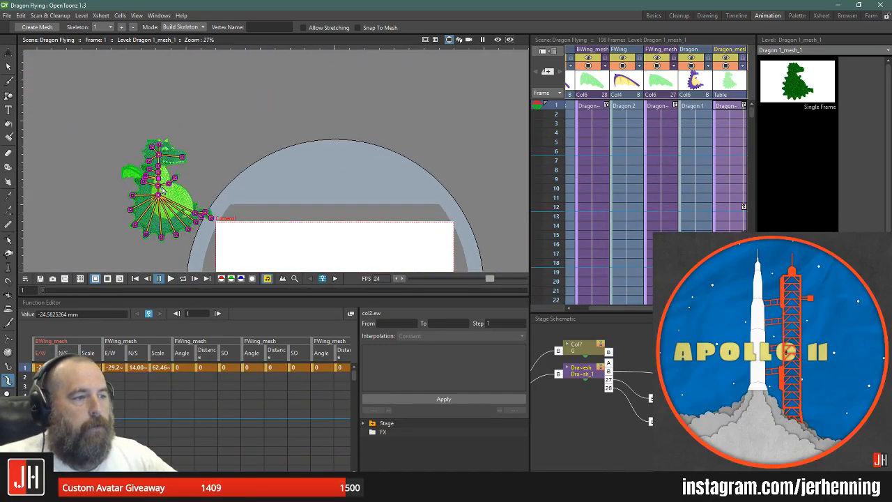
Step: Switch to Affinity Designer, bring up the yellow 3 on the Instagram artboard and activate the Pen tool
{"action": "scroll", "coordinate": [267, 181], "scroll_direction": "down", "scroll_amount": 5}
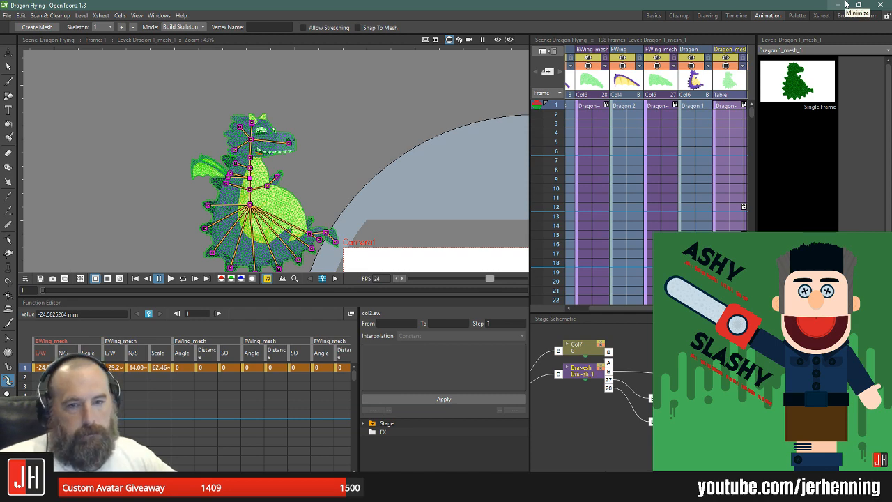
{"action": "left_click", "coordinate": [846, 4]}
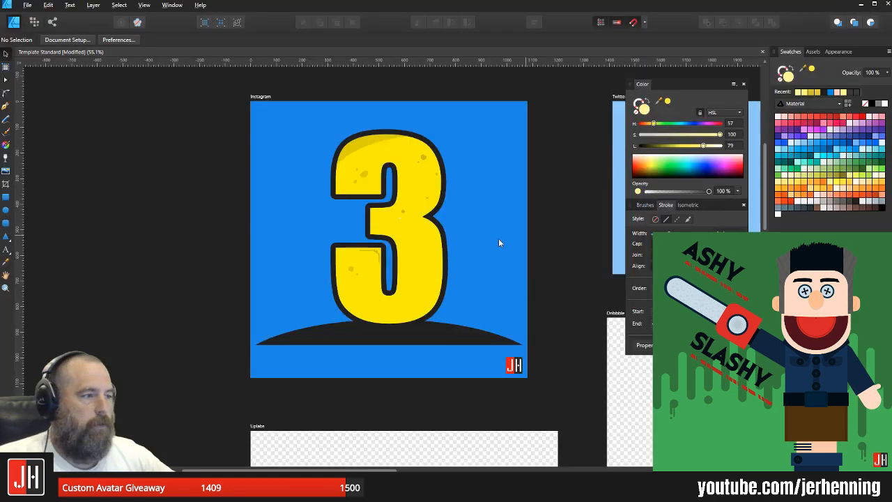
{"action": "scroll", "coordinate": [345, 270], "scroll_direction": "up", "scroll_amount": 5}
{"action": "scroll", "coordinate": [412, 278], "scroll_direction": "down", "scroll_amount": 3}
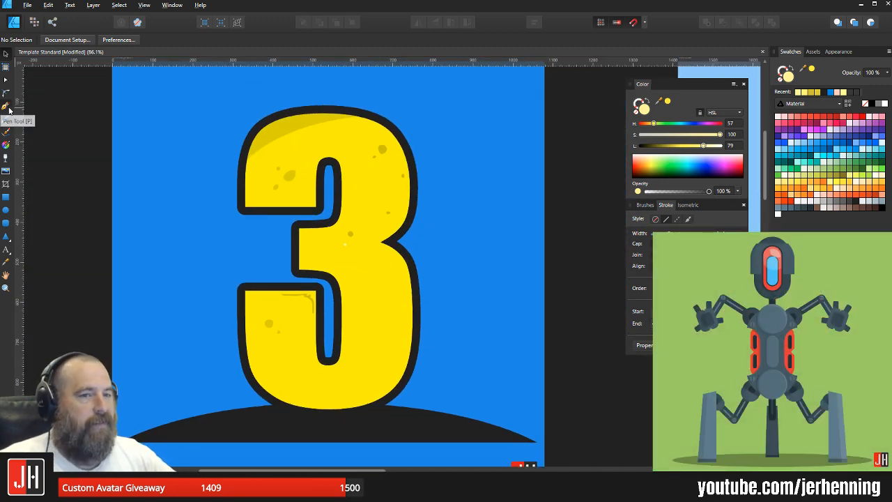
{"action": "left_click", "coordinate": [6, 106]}
{"action": "scroll", "coordinate": [381, 244], "scroll_direction": "down", "scroll_amount": 3}
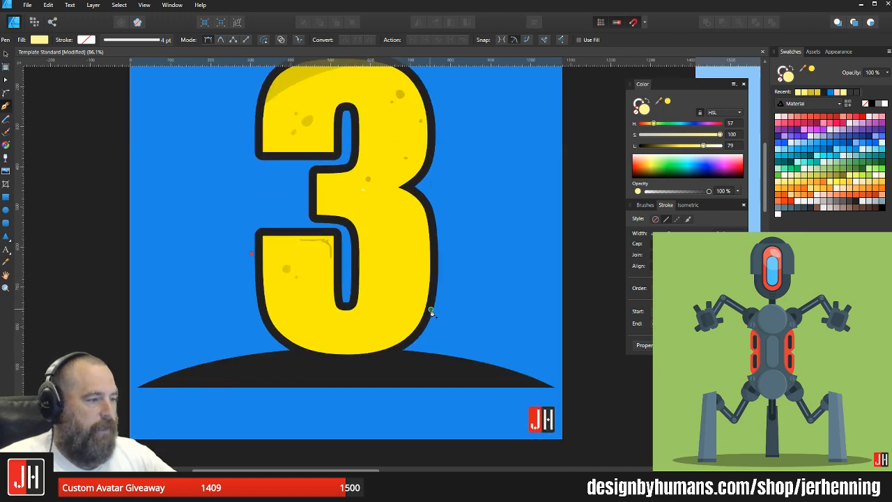
{"action": "left_click_drag", "start_coordinate": [431, 309], "coordinate": [567, 236]}
{"action": "key", "text": "ctrl+z"}
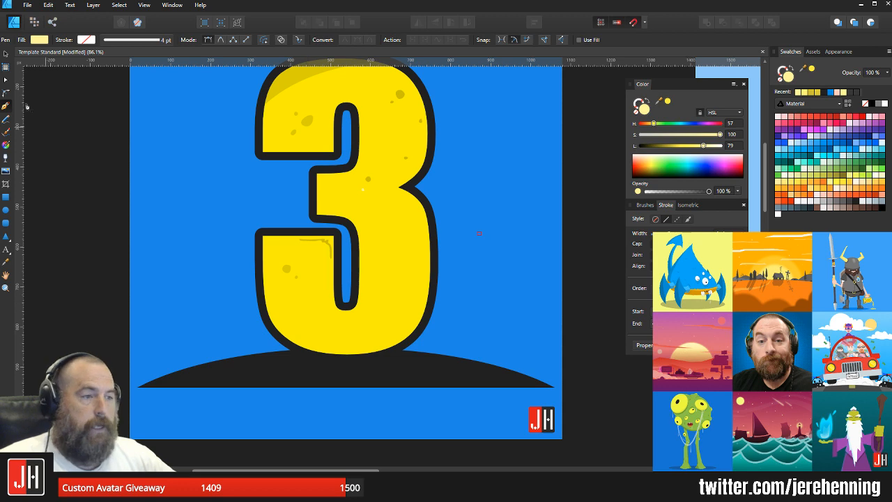
{"action": "left_click", "coordinate": [234, 279]}
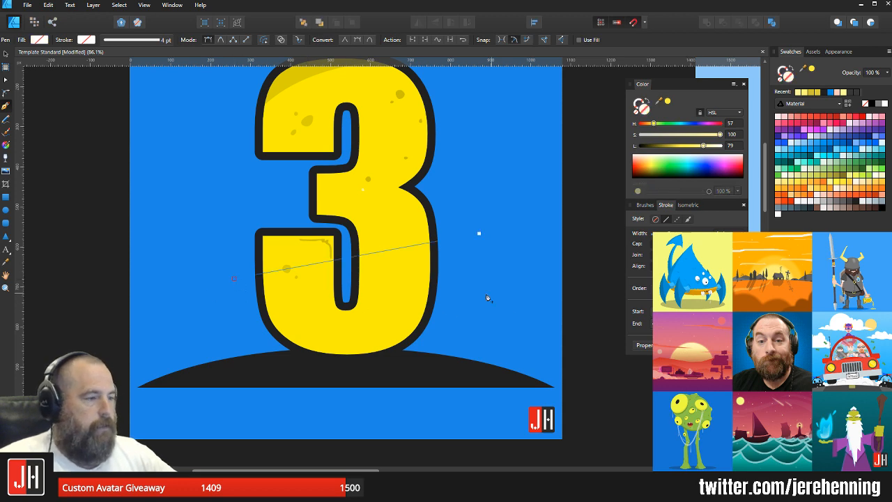
{"action": "key", "text": "ctrl+z"}
{"action": "key", "text": "ctrl+z"}
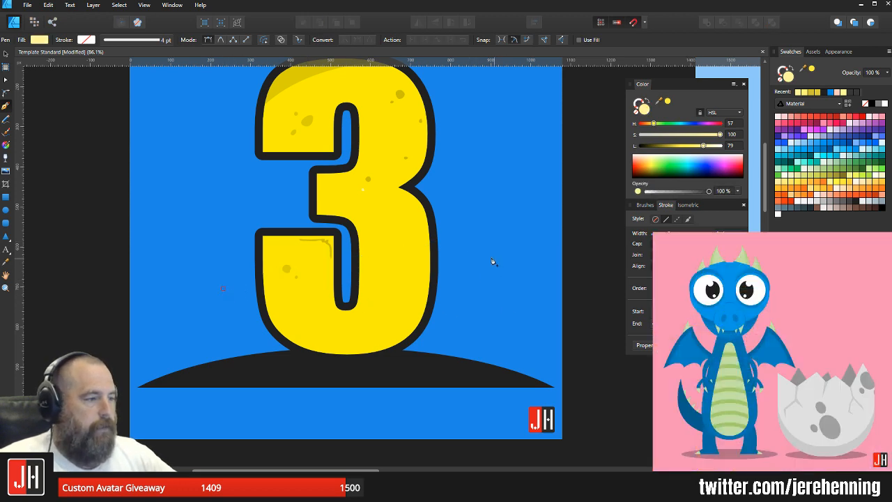
{"action": "left_click_drag", "start_coordinate": [457, 247], "coordinate": [561, 176]}
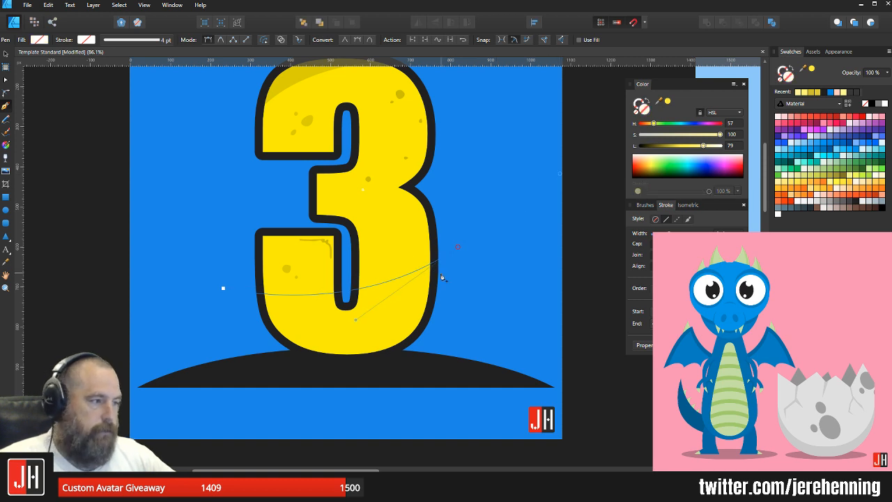
{"action": "key", "text": "ctrl+z"}
Step: Draw a slanted band with gently curved long edges across the middle of the 3 using the Pen tool
{"action": "scroll", "coordinate": [340, 258], "scroll_direction": "up", "scroll_amount": 1}
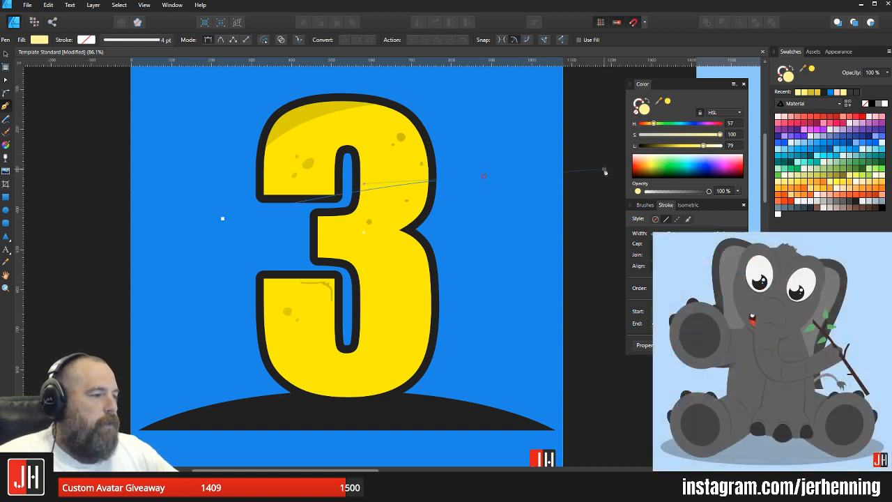
{"action": "left_click", "coordinate": [604, 169]}
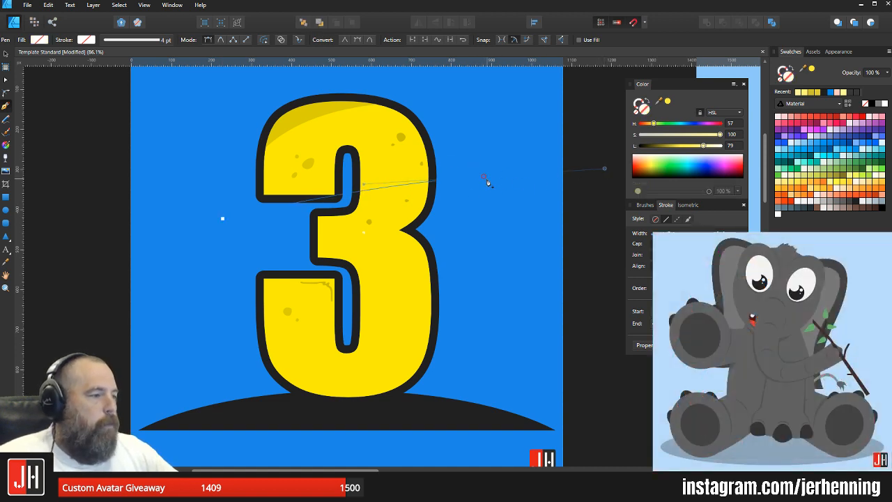
{"action": "left_click", "coordinate": [491, 310]}
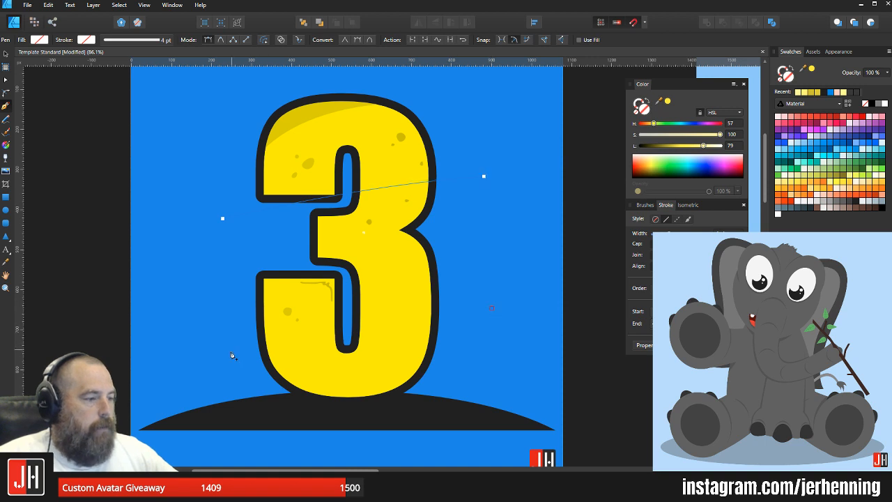
{"action": "left_click_drag", "start_coordinate": [223, 353], "coordinate": [161, 345]}
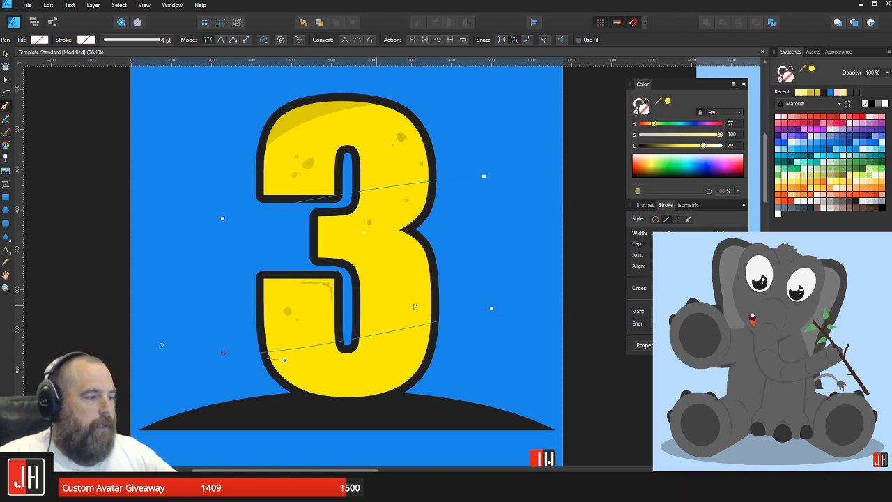
{"action": "key", "text": "ctrl+z"}
{"action": "key", "text": "ctrl+z"}
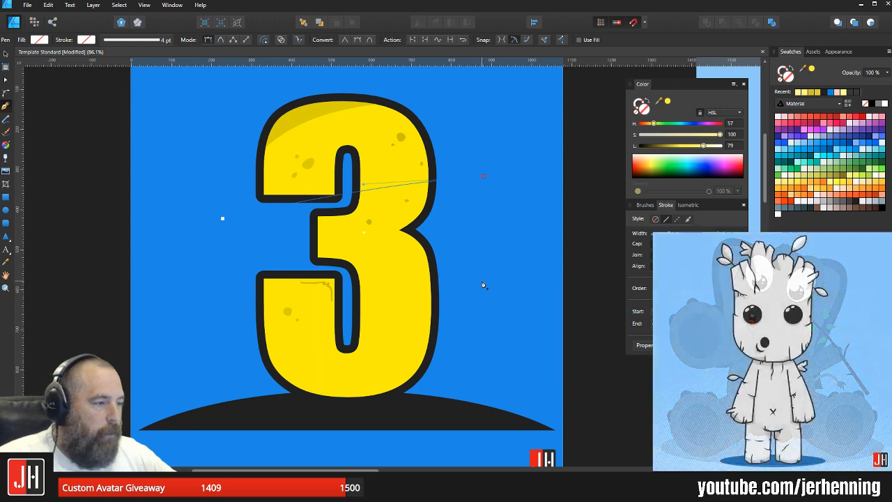
{"action": "left_click", "coordinate": [482, 281]}
{"action": "left_click", "coordinate": [219, 325]}
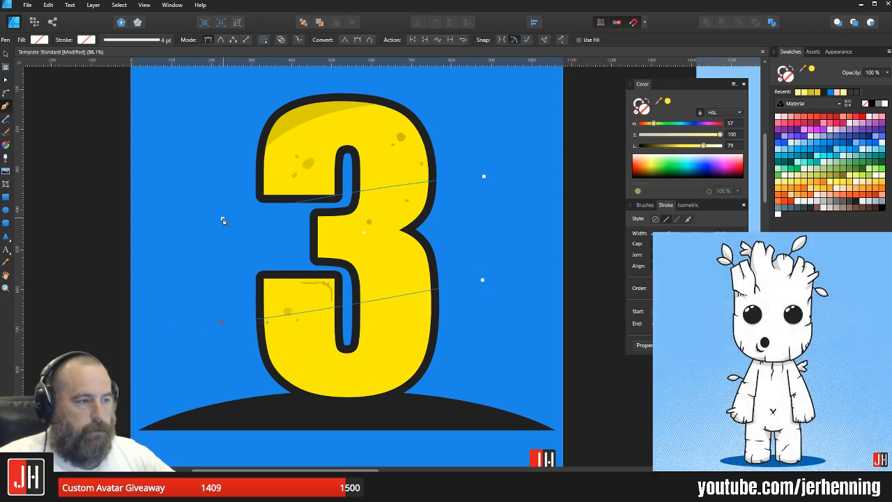
Step: Fill the band with the yellow sampled from the 3 and set its lightness to 69
{"action": "key", "text": "i"}
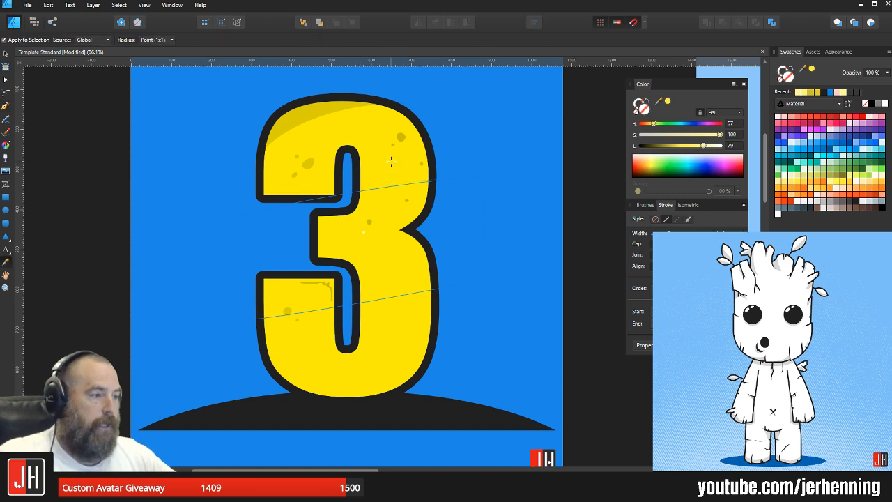
{"action": "left_click", "coordinate": [391, 162]}
{"action": "key", "text": "v"}
{"action": "left_click_drag", "start_coordinate": [679, 146], "coordinate": [695, 148]}
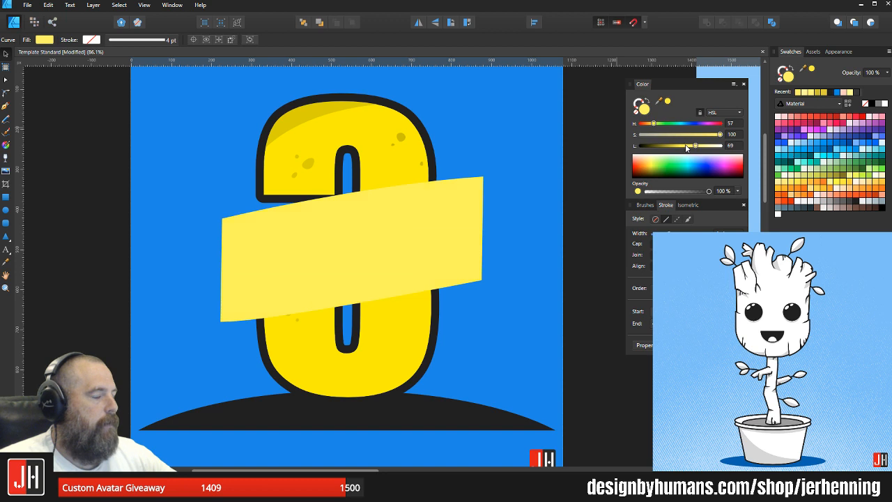
Step: Clip the band inside the 3, send it behind the dark spots and shift it slightly upward
{"action": "key", "text": "ctrl+x"}
{"action": "left_click", "coordinate": [395, 194]}
{"action": "key", "text": "ctrl+alt+v"}
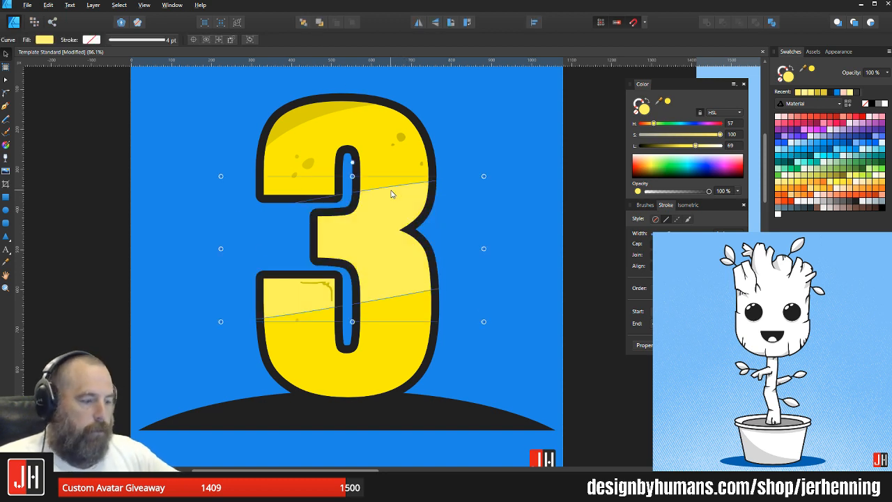
{"action": "key", "text": "ctrl+shift+["}
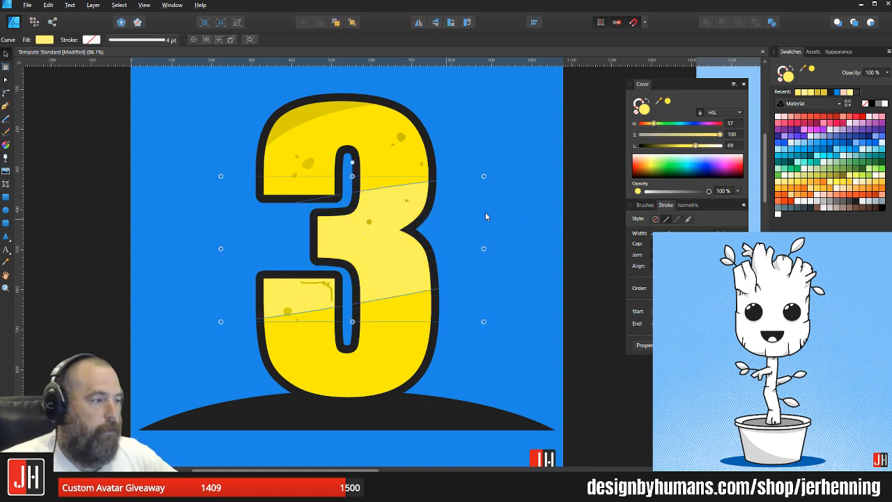
{"action": "left_click_drag", "start_coordinate": [382, 254], "coordinate": [388, 238]}
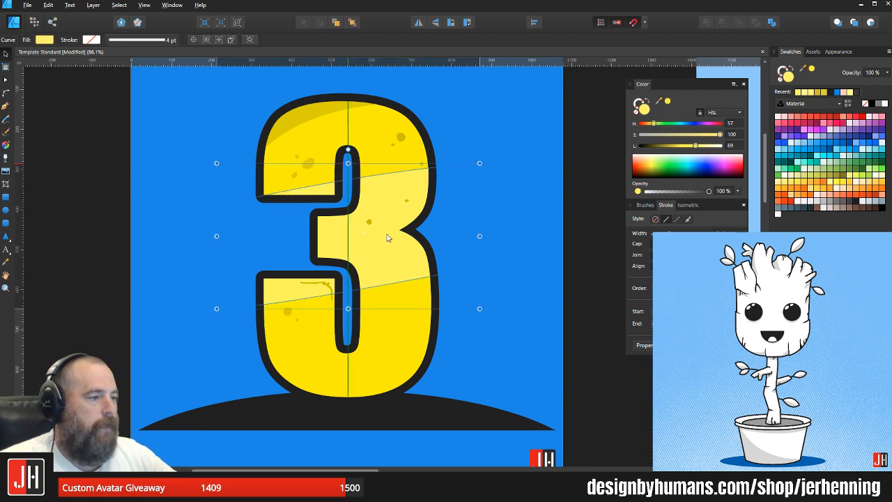
{"action": "left_click_drag", "start_coordinate": [348, 163], "coordinate": [348, 217]}
{"action": "left_click_drag", "start_coordinate": [372, 265], "coordinate": [369, 210]}
{"action": "key", "text": "ctrl+z"}
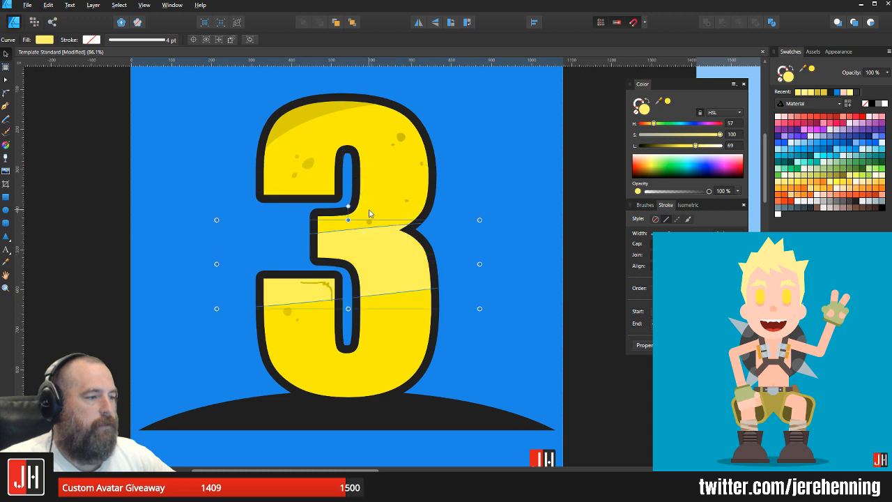
{"action": "key", "text": "ctrl+z"}
Step: Narrow the band by repositioning its upper nodes with the Node tool, and place a duplicate lower on the 3
{"action": "key", "text": "a"}
{"action": "left_click_drag", "start_coordinate": [496, 144], "coordinate": [158, 241]}
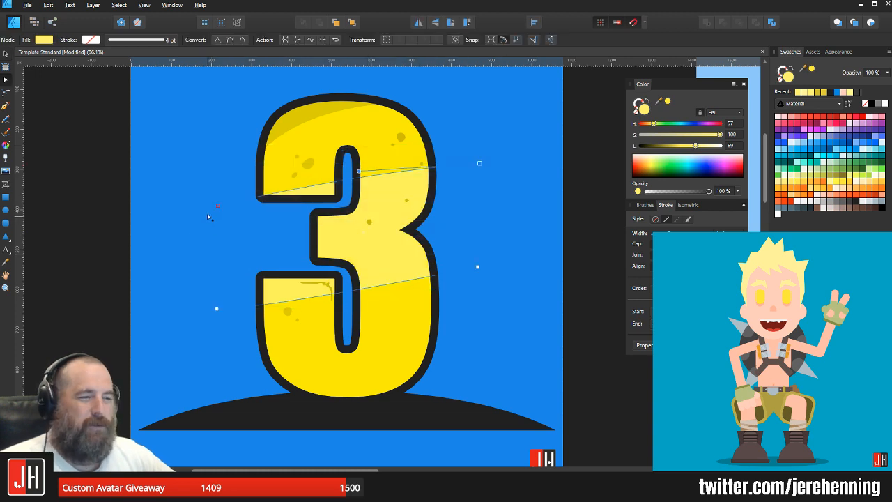
{"action": "left_click_drag", "start_coordinate": [217, 206], "coordinate": [216, 255]}
{"action": "key", "text": "v"}
{"action": "left_click_drag", "start_coordinate": [388, 254], "coordinate": [382, 289]}
Step: Thin the lower band into a narrow stripe by raising its two lower nodes
{"action": "key", "text": "a"}
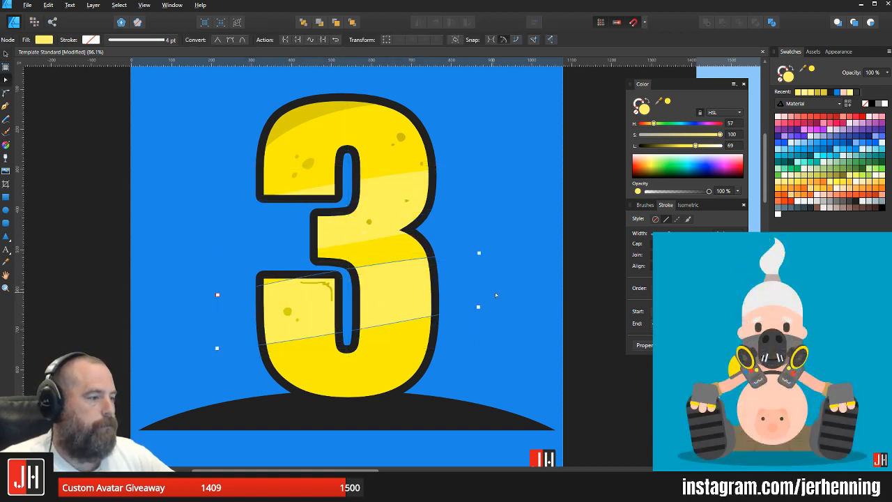
{"action": "left_click_drag", "start_coordinate": [514, 289], "coordinate": [269, 353]}
{"action": "left_click_drag", "start_coordinate": [227, 375], "coordinate": [218, 298]}
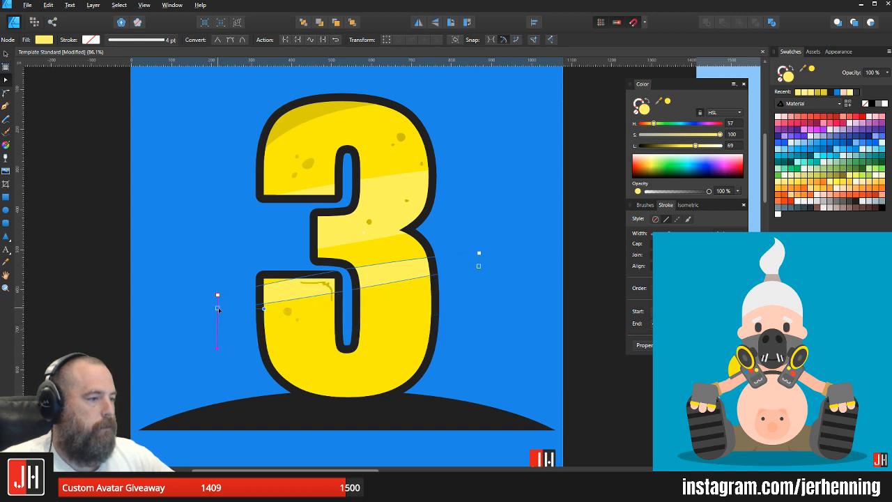
Step: Move the thin stripe up close beneath the wide band, and shift both bands together slightly downward
{"action": "key", "text": "v"}
{"action": "left_click_drag", "start_coordinate": [389, 259], "coordinate": [391, 252]}
{"action": "left_click", "coordinate": [389, 199], "text": "shift"}
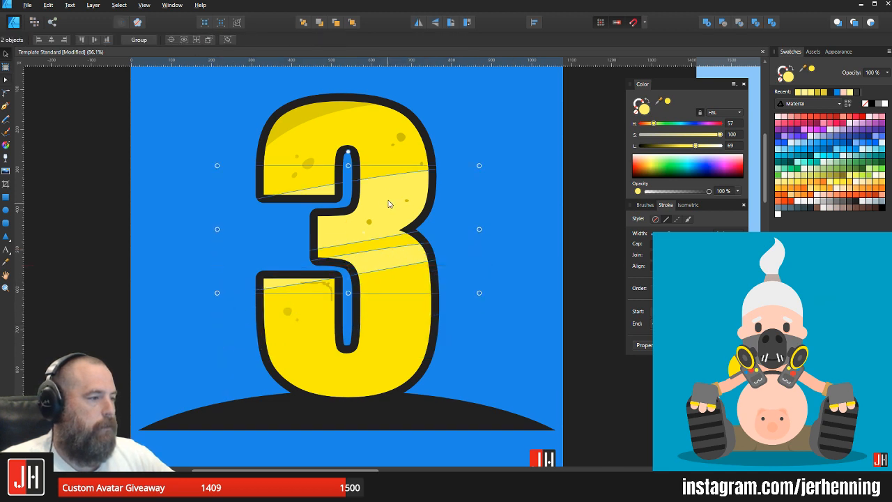
{"action": "left_click_drag", "start_coordinate": [387, 197], "coordinate": [389, 217]}
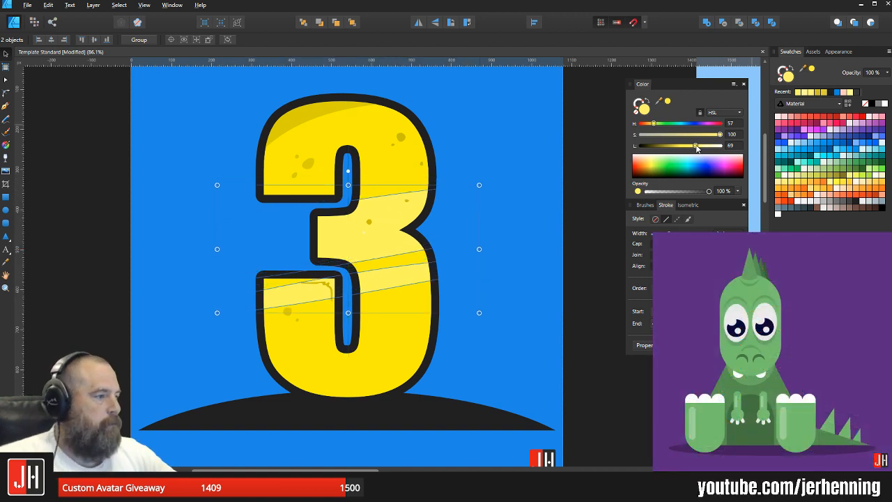
Step: Set the lightness of both bands to 76, reduce their opacity and deselect them
{"action": "left_click_drag", "start_coordinate": [693, 147], "coordinate": [703, 151]}
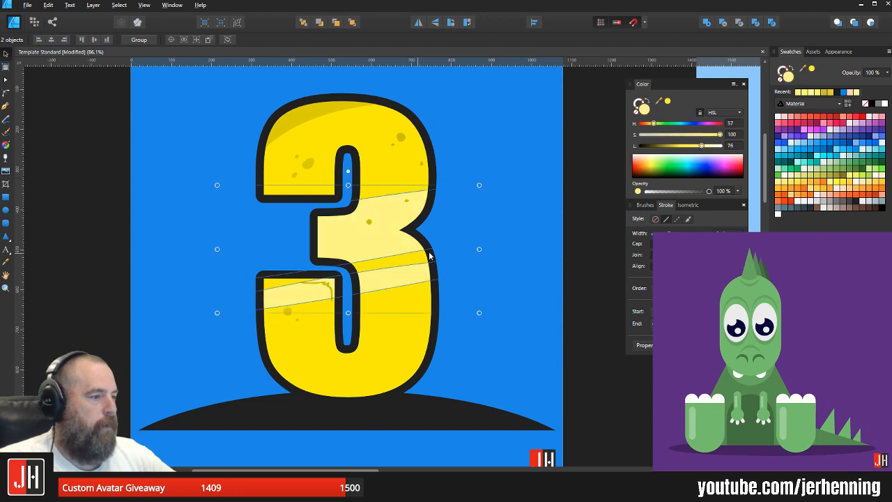
{"action": "key", "text": "2"}
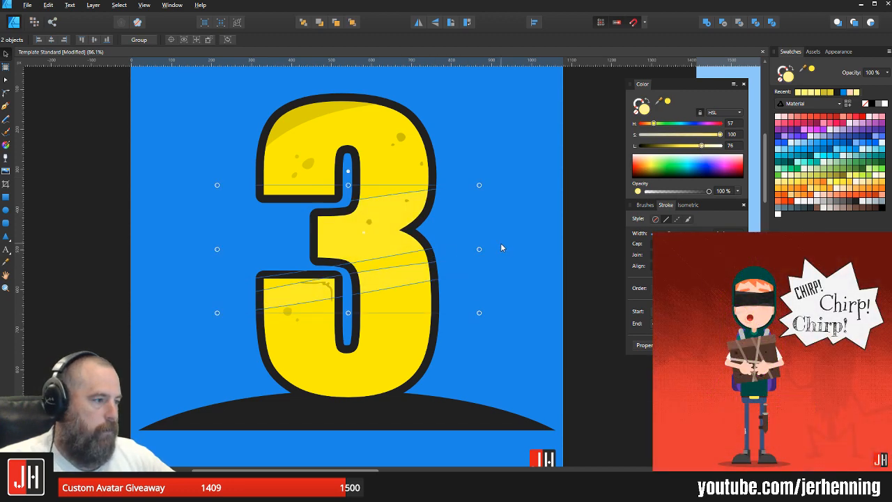
{"action": "key", "text": "ctrl+d"}
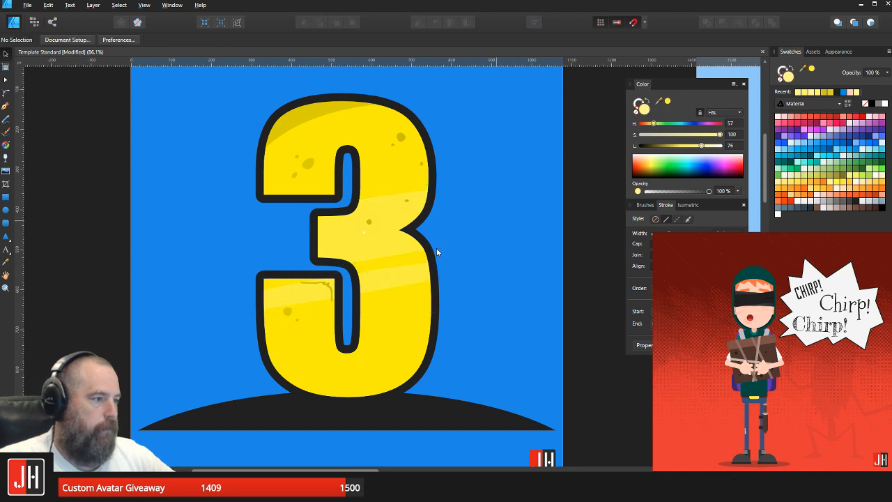
Step: Examine how the two translucent highlight bands look across the 3
{"action": "scroll", "coordinate": [436, 248], "scroll_direction": "down", "scroll_amount": 4}
{"action": "scroll", "coordinate": [357, 277], "scroll_direction": "up", "scroll_amount": 3}
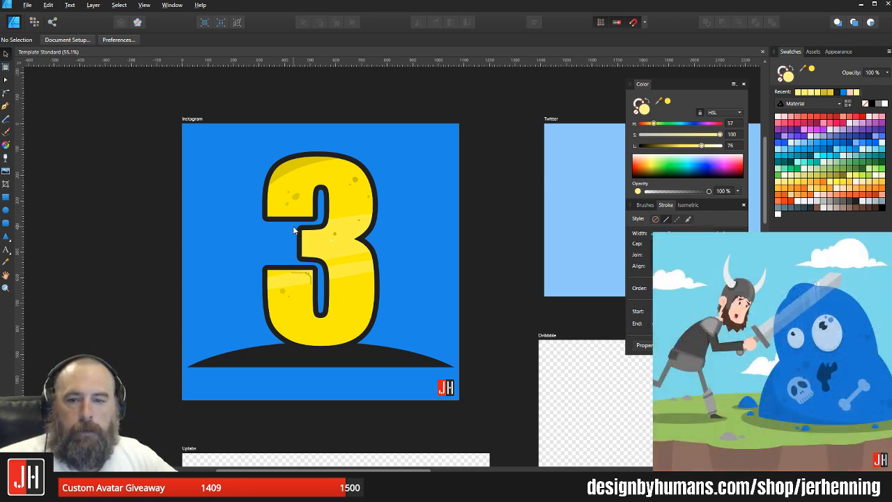
{"action": "scroll", "coordinate": [369, 291], "scroll_direction": "up", "scroll_amount": 6}
{"action": "left_click", "coordinate": [369, 286]}
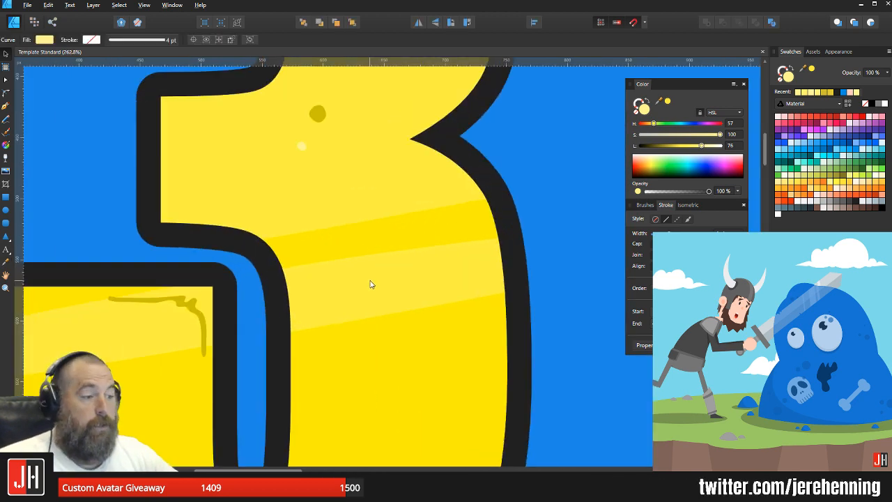
{"action": "scroll", "coordinate": [397, 223], "scroll_direction": "down", "scroll_amount": 3}
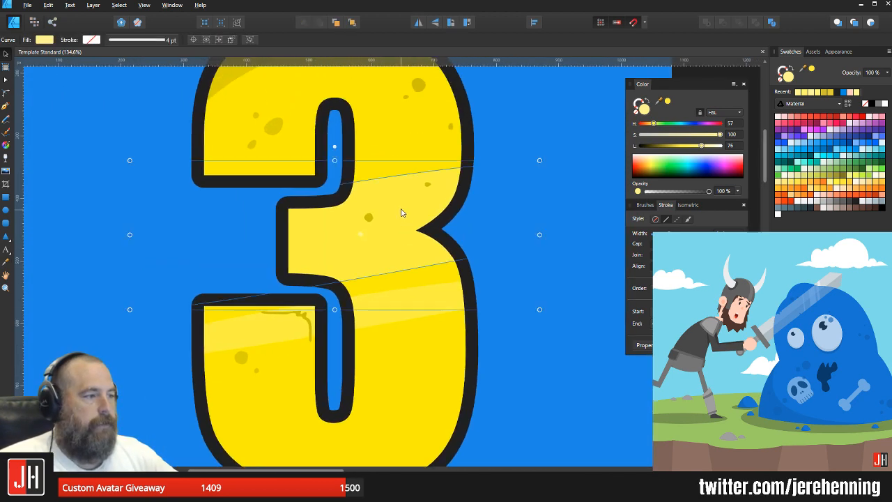
{"action": "left_click", "coordinate": [543, 231]}
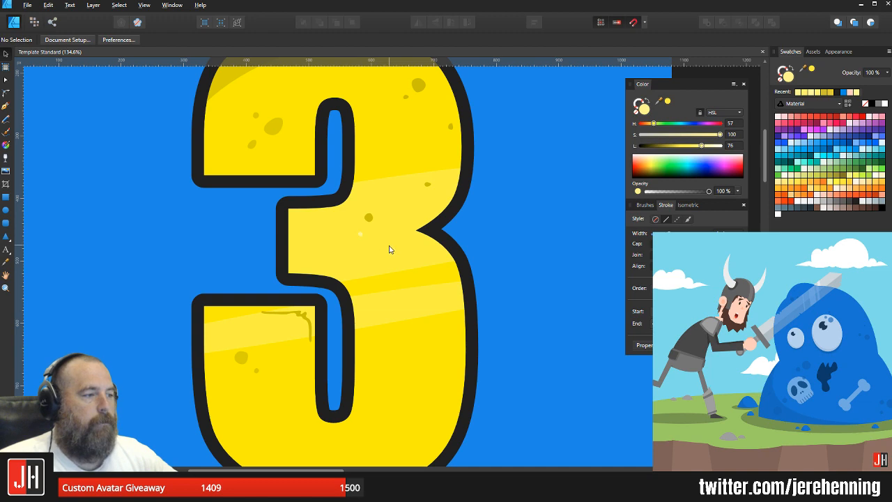
{"action": "scroll", "coordinate": [389, 250], "scroll_direction": "down", "scroll_amount": 4}
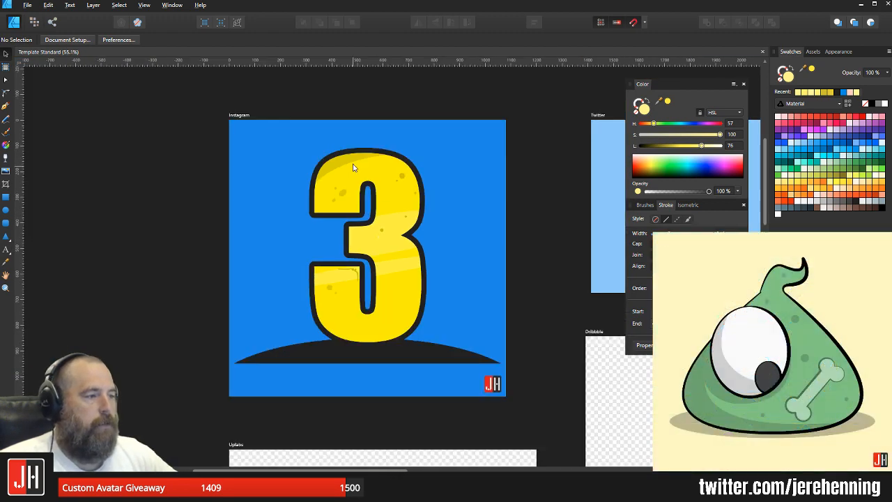
Step: Draw a closed thin curved sliver with the Pen tool, just beneath the shadow along the upper edge of the 3
{"action": "scroll", "coordinate": [361, 161], "scroll_direction": "up", "scroll_amount": 6}
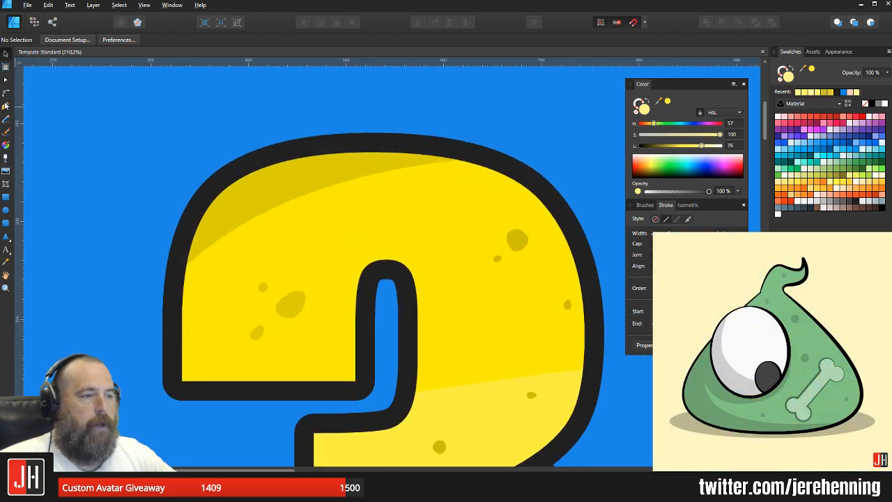
{"action": "left_click", "coordinate": [5, 104]}
{"action": "left_click", "coordinate": [502, 162]}
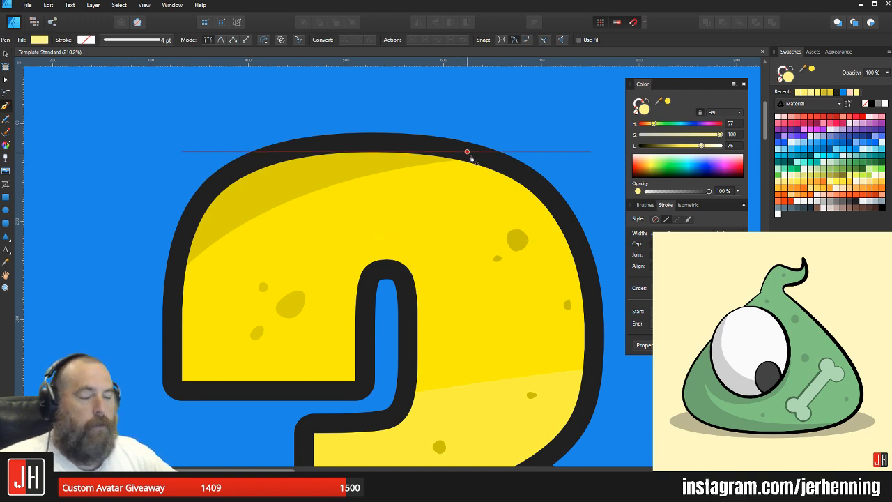
{"action": "left_click", "coordinate": [472, 155]}
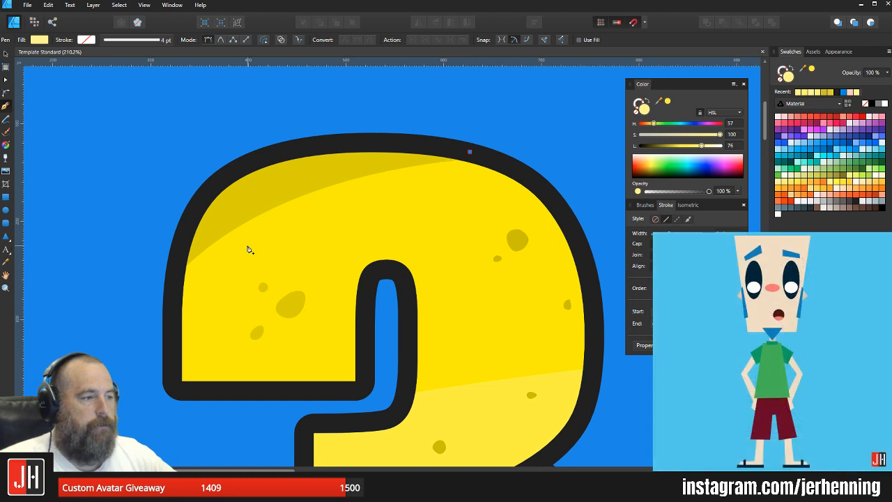
{"action": "left_click_drag", "start_coordinate": [245, 246], "coordinate": [170, 318]}
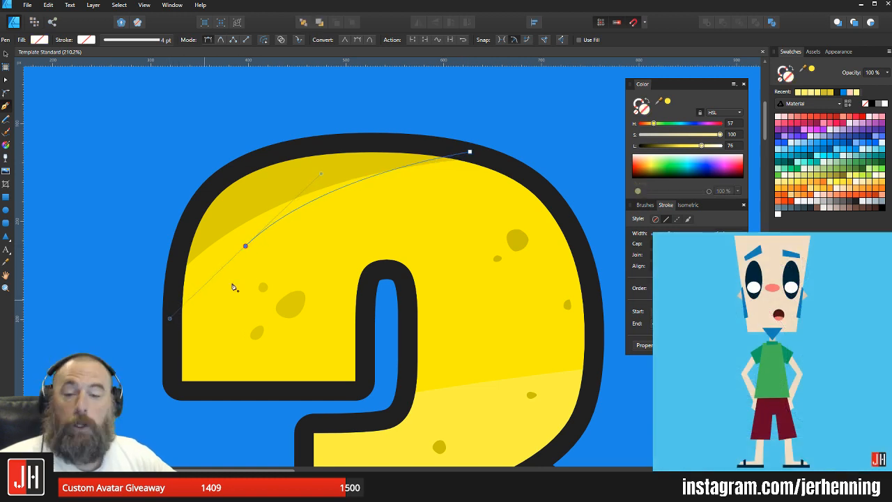
{"action": "left_click", "coordinate": [245, 246]}
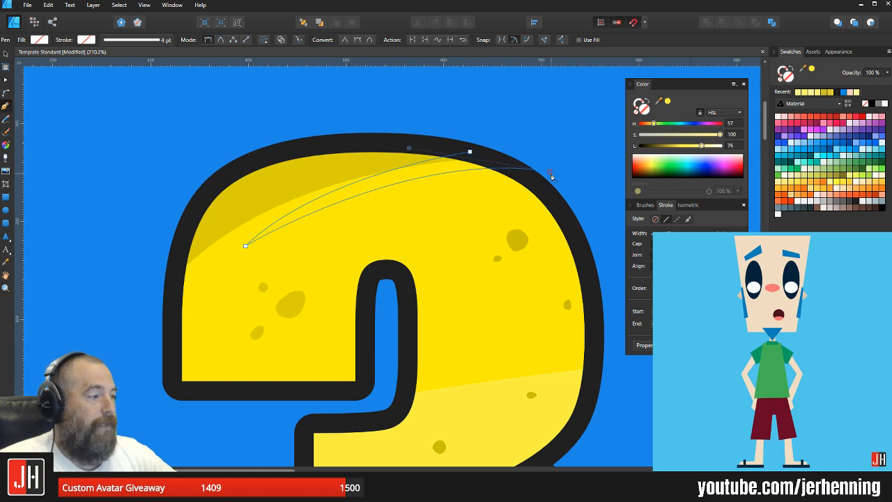
{"action": "left_click", "coordinate": [470, 152]}
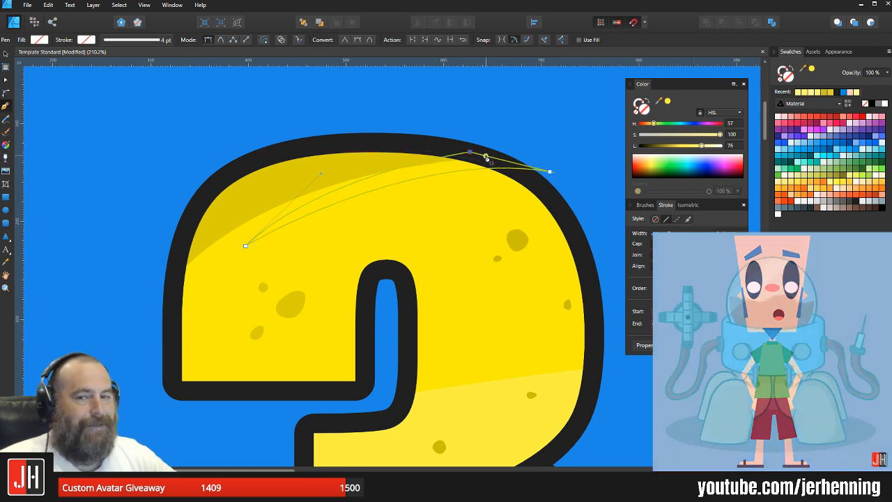
Step: Fill the new sliver with the dark yellow sampled from the shadow at the top of the 3
{"action": "key", "text": "i"}
{"action": "left_click", "coordinate": [319, 167]}
{"action": "key", "text": "v"}
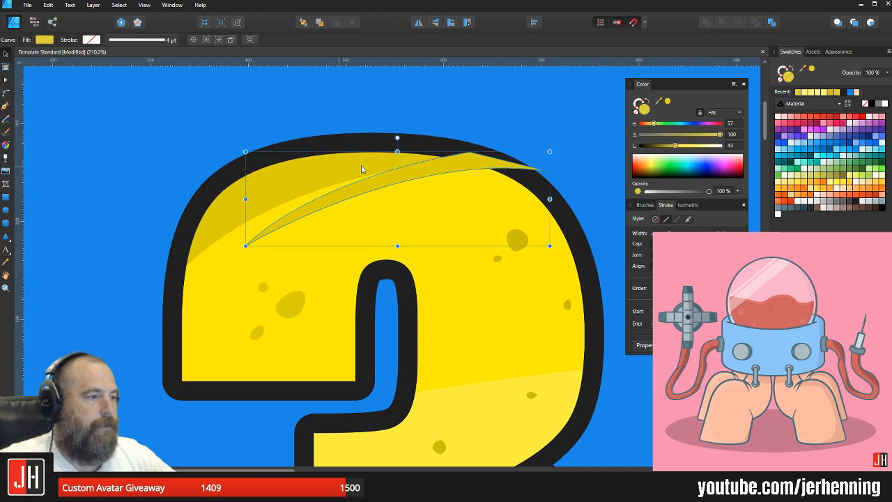
Step: Cut the dark yellow sliver and paste it inside the 3 so its outline clips the shape
{"action": "key", "text": "ctrl+x"}
{"action": "key", "text": "i"}
{"action": "key", "text": "v"}
{"action": "left_click", "coordinate": [462, 182]}
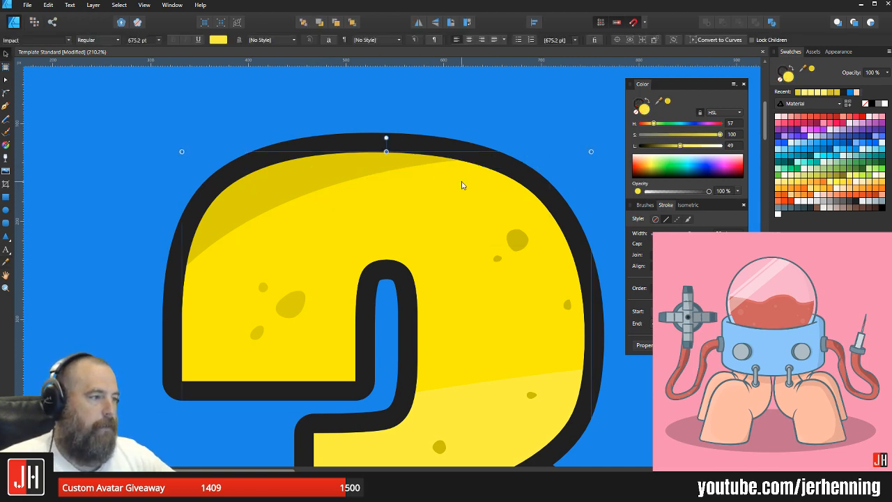
{"action": "key", "text": "ctrl+alt+v"}
{"action": "scroll", "coordinate": [457, 176], "scroll_direction": "down", "scroll_amount": 8}
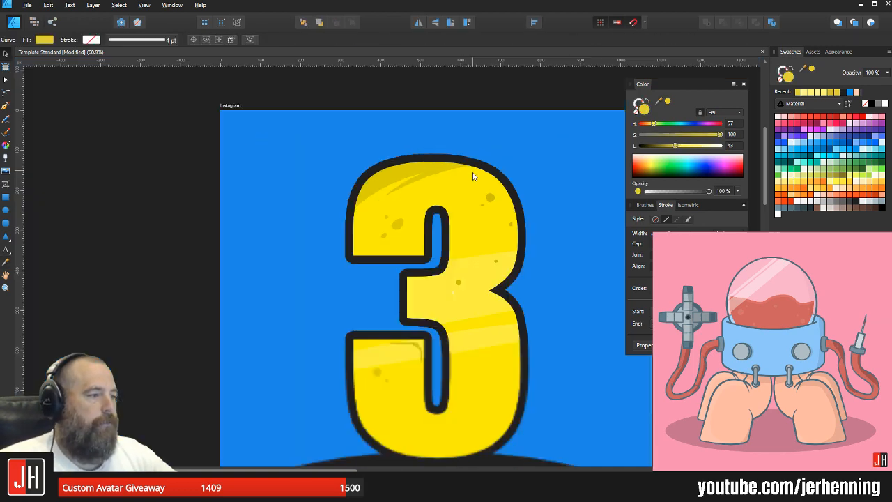
Step: Rotate the dark sliver slightly to follow the shadow's curve, deselect it and save the document
{"action": "scroll", "coordinate": [500, 209], "scroll_direction": "up", "scroll_amount": 10}
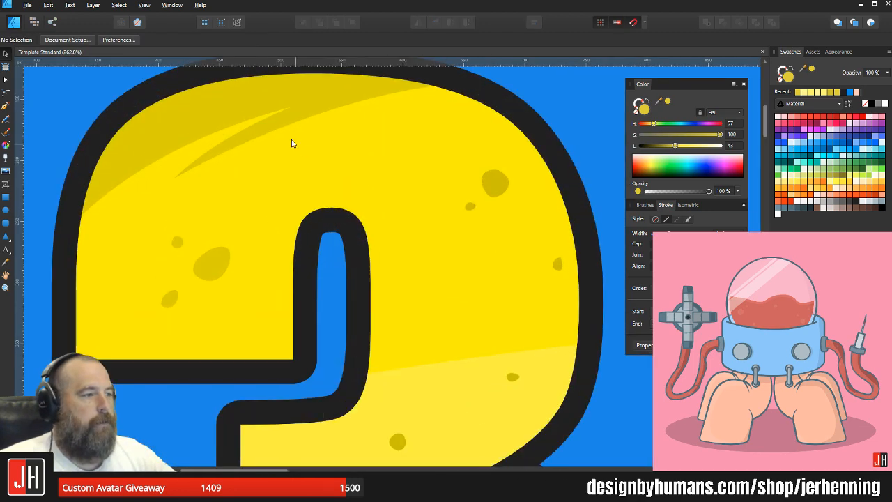
{"action": "left_click_drag", "start_coordinate": [354, 69], "coordinate": [378, 124]}
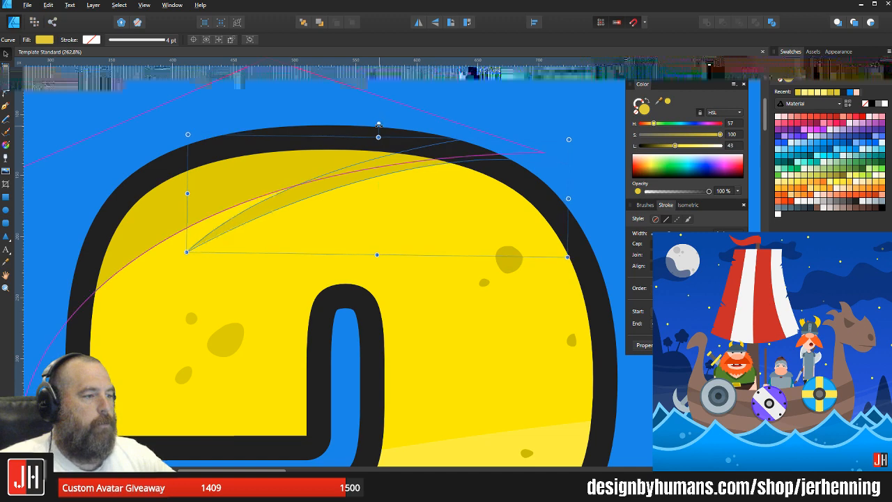
{"action": "scroll", "coordinate": [411, 166], "scroll_direction": "down", "scroll_amount": 8}
{"action": "scroll", "coordinate": [411, 166], "scroll_direction": "down", "scroll_amount": 2}
{"action": "left_click", "coordinate": [427, 194]}
{"action": "scroll", "coordinate": [427, 192], "scroll_direction": "up", "scroll_amount": 4}
{"action": "scroll", "coordinate": [429, 217], "scroll_direction": "down", "scroll_amount": 2}
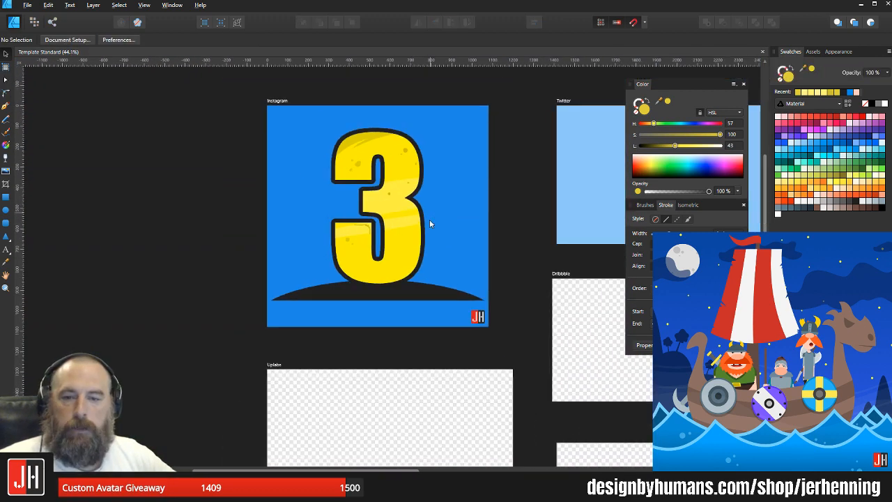
{"action": "key", "text": "ctrl+s"}
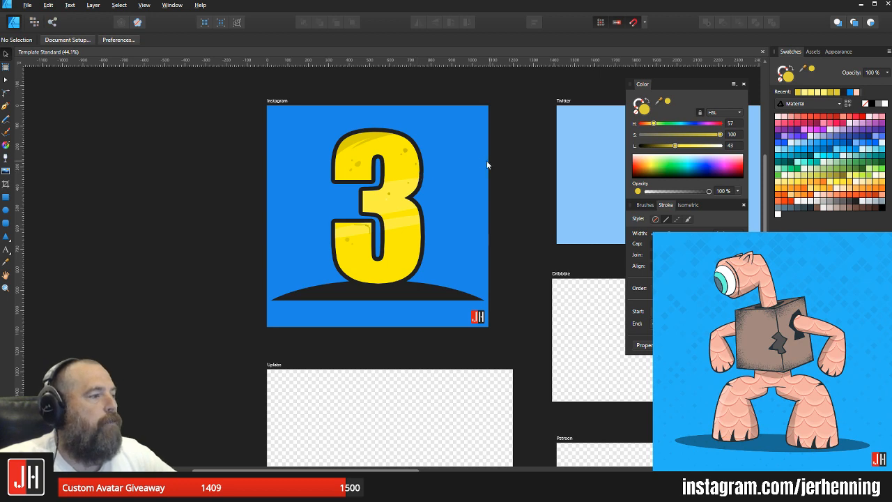
{"action": "left_click_drag", "start_coordinate": [466, 206], "coordinate": [417, 207]}
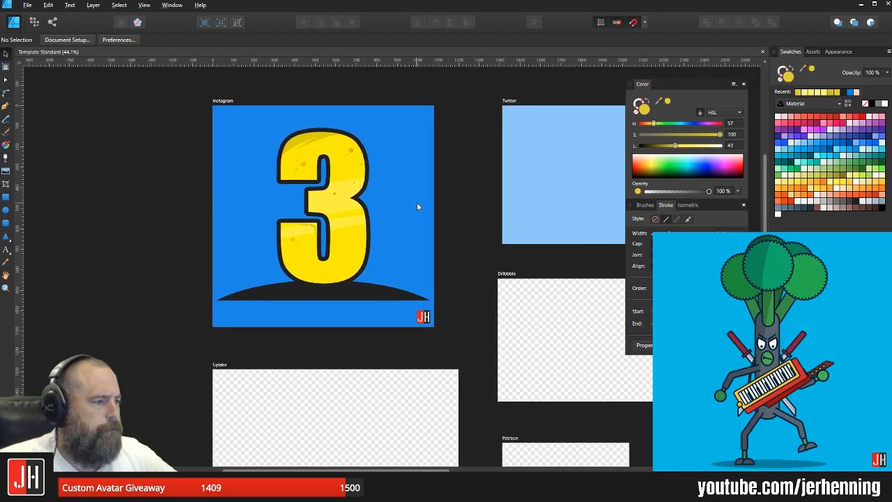
{"action": "left_click", "coordinate": [365, 291]}
{"action": "left_click", "coordinate": [401, 216]}
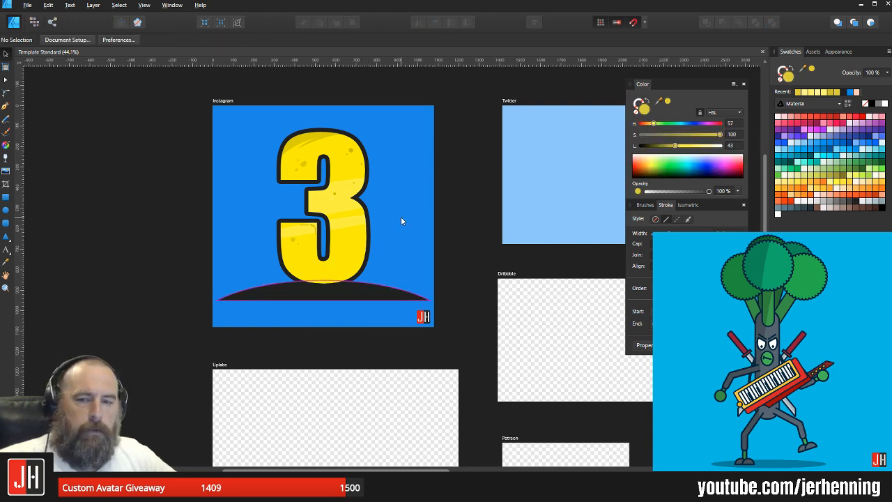
{"action": "left_click_drag", "start_coordinate": [380, 190], "coordinate": [384, 213]}
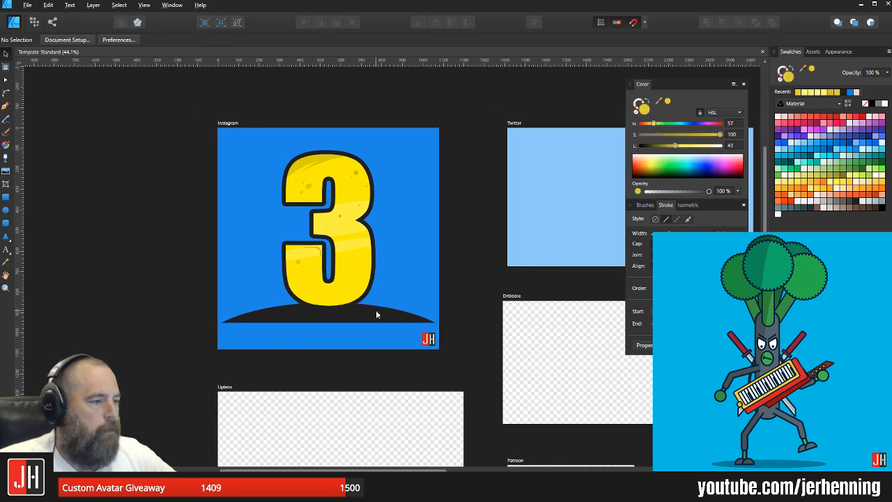
{"action": "left_click", "coordinate": [363, 276]}
{"action": "left_click", "coordinate": [391, 312], "text": "shift"}
{"action": "left_click_drag", "start_coordinate": [359, 243], "coordinate": [402, 297]}
{"action": "left_click", "coordinate": [494, 259]}
Step: Fine-tune the rotation of the dark sliver near the top of the 3 and save the document again
{"action": "scroll", "coordinate": [363, 256], "scroll_direction": "up", "scroll_amount": 2}
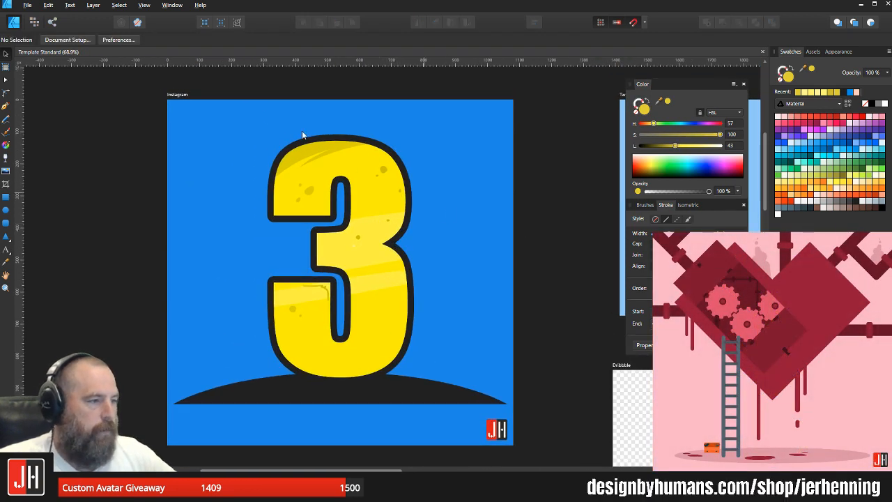
{"action": "scroll", "coordinate": [302, 135], "scroll_direction": "up", "scroll_amount": 6}
{"action": "left_click", "coordinate": [401, 195]}
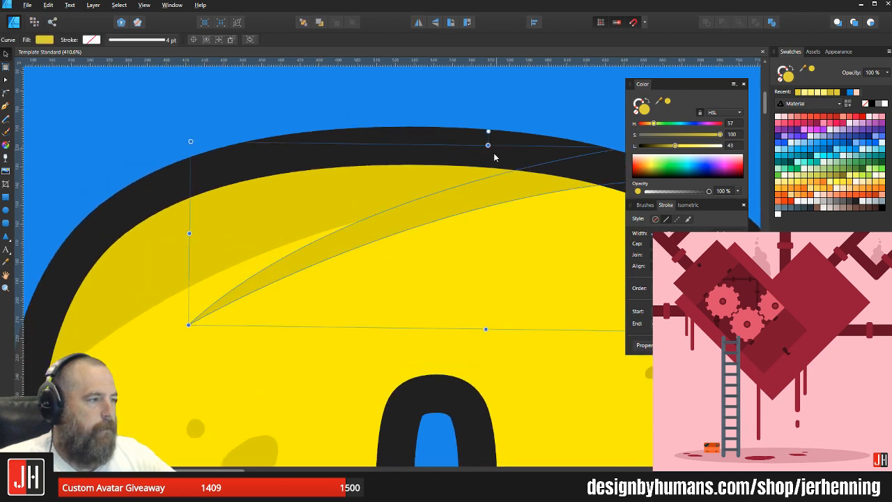
{"action": "left_click_drag", "start_coordinate": [490, 133], "coordinate": [491, 132]}
{"action": "left_click_drag", "start_coordinate": [472, 194], "coordinate": [376, 148]}
{"action": "scroll", "coordinate": [479, 194], "scroll_direction": "down", "scroll_amount": 8}
{"action": "left_click", "coordinate": [563, 215]}
{"action": "key", "text": "ctrl+s"}
{"action": "scroll", "coordinate": [478, 209], "scroll_direction": "up", "scroll_amount": 2}
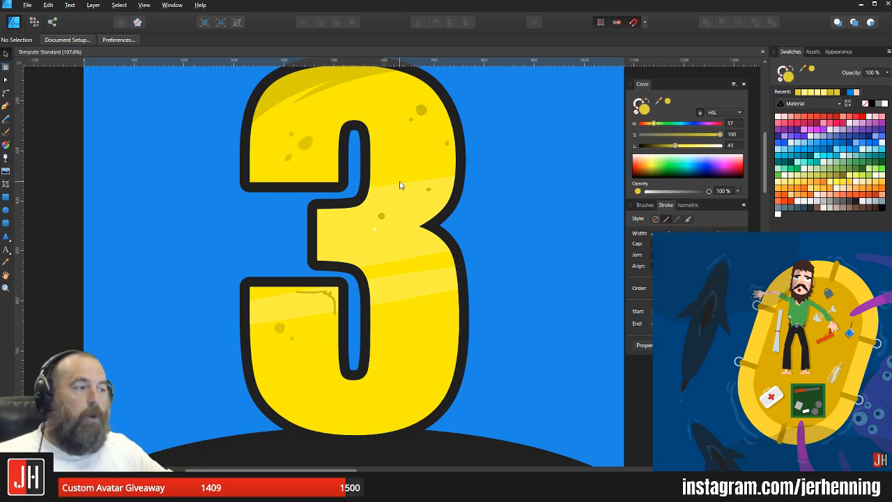
{"action": "scroll", "coordinate": [398, 205], "scroll_direction": "down", "scroll_amount": 3}
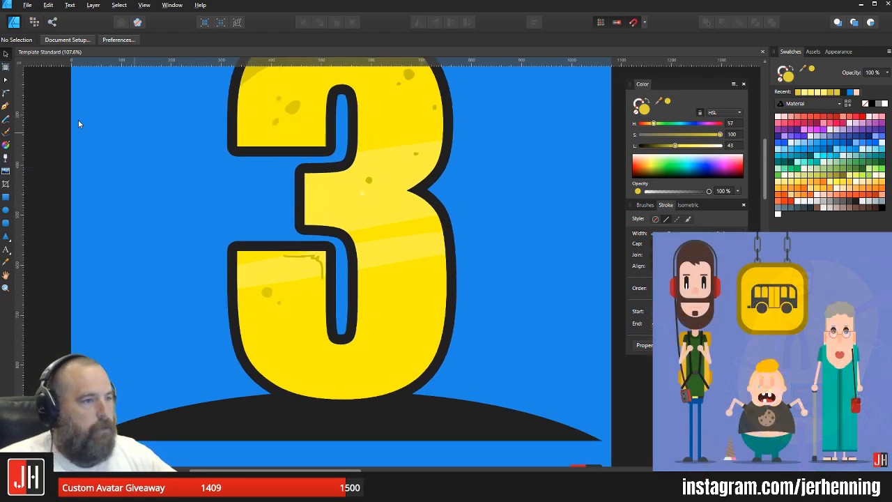
{"action": "left_click", "coordinate": [9, 110]}
{"action": "left_click", "coordinate": [302, 225]}
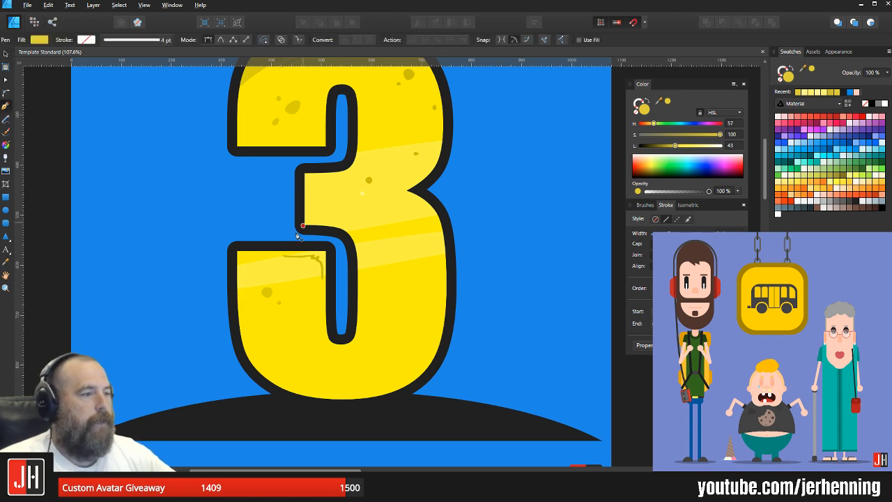
{"action": "scroll", "coordinate": [290, 239], "scroll_direction": "down", "scroll_amount": 3}
{"action": "scroll", "coordinate": [270, 244], "scroll_direction": "up", "scroll_amount": 2}
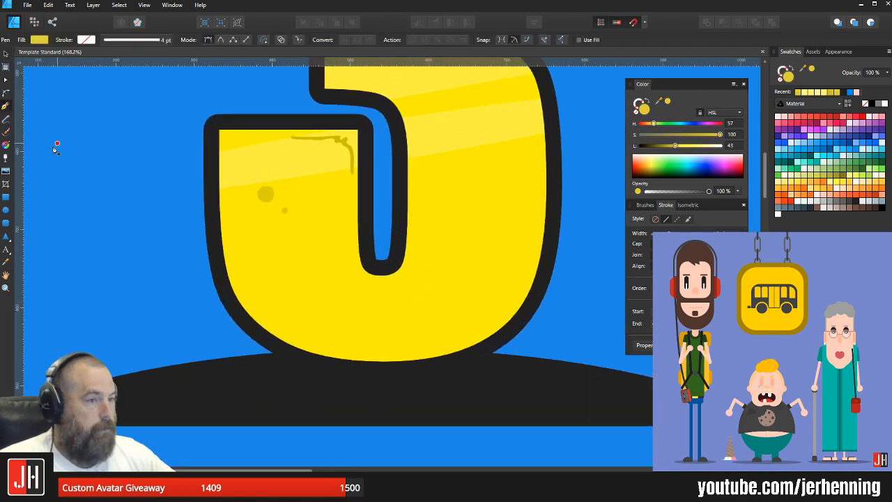
Step: Draw a wavy, tapered crack with the Pencil along the 3's lower curve, filled with the dark yellow sampled from the existing corner crack
{"action": "left_click", "coordinate": [7, 120]}
{"action": "scroll", "coordinate": [193, 258], "scroll_direction": "up", "scroll_amount": 2}
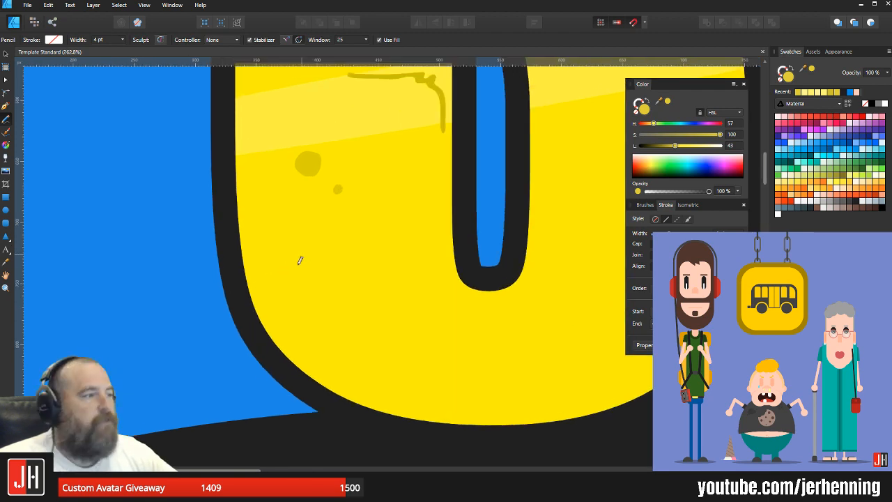
{"action": "scroll", "coordinate": [300, 260], "scroll_direction": "up", "scroll_amount": 2}
{"action": "scroll", "coordinate": [353, 281], "scroll_direction": "up", "scroll_amount": 1}
{"action": "key", "text": "i"}
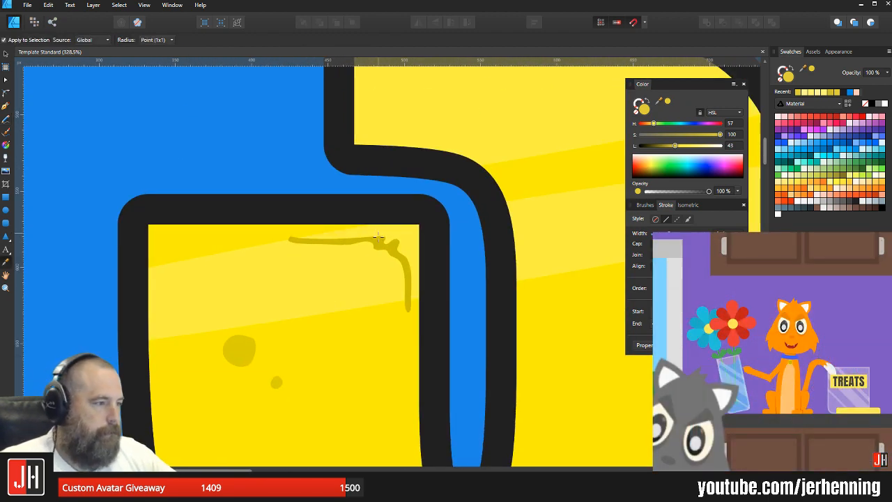
{"action": "left_click", "coordinate": [379, 241]}
{"action": "key", "text": "n"}
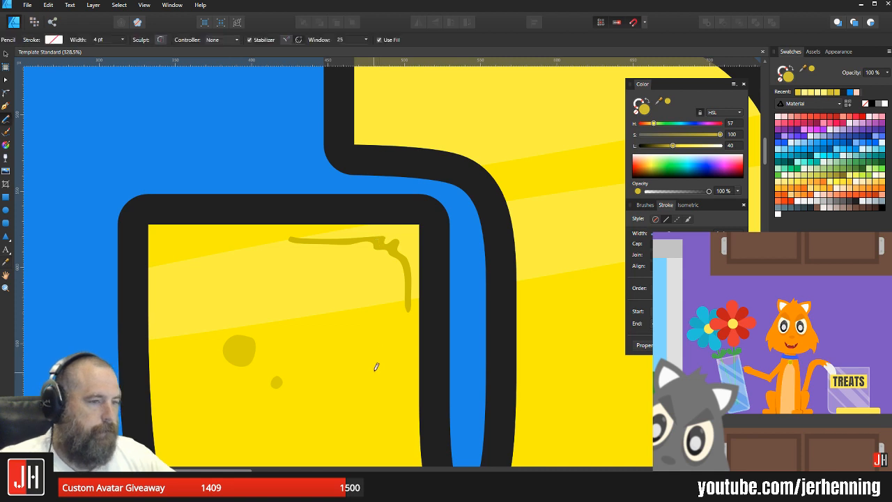
{"action": "scroll", "coordinate": [237, 293], "scroll_direction": "down", "scroll_amount": 5}
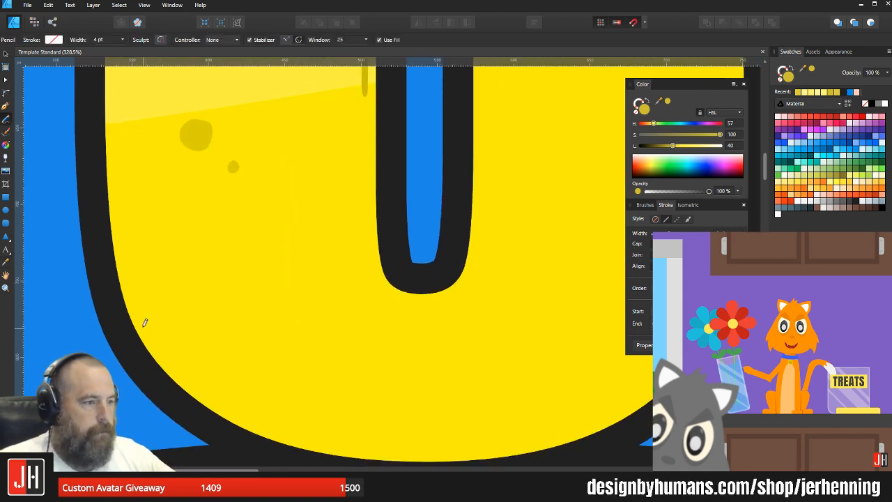
{"action": "mouse_move", "coordinate": [154, 336]}
{"action": "left_mouse_down"}
{"action": "mouse_move", "coordinate": [234, 410]}
{"action": "mouse_move", "coordinate": [268, 415]}
{"action": "mouse_move", "coordinate": [242, 403]}
{"action": "mouse_move", "coordinate": [136, 300]}
{"action": "left_mouse_up"}
{"action": "key", "text": "v"}
Step: Delete the surplus node at the upper tip of the new crack to bring it to a point
{"action": "scroll", "coordinate": [189, 358], "scroll_direction": "up", "scroll_amount": 2}
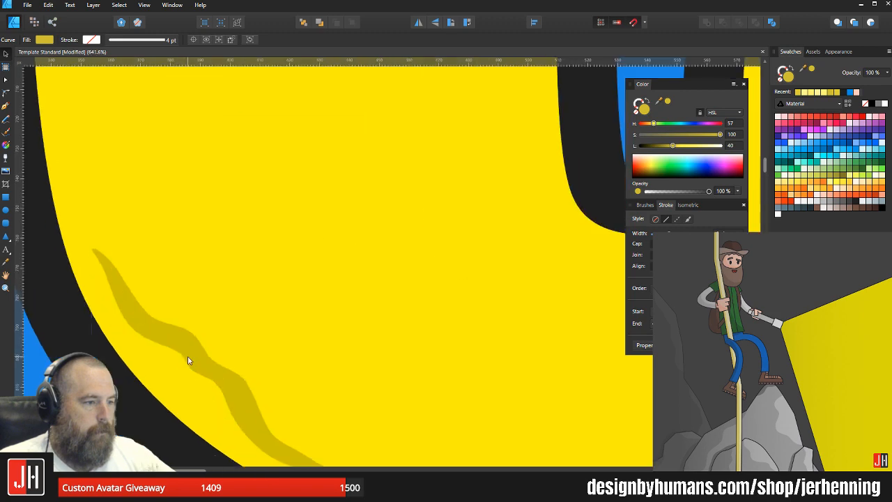
{"action": "scroll", "coordinate": [191, 358], "scroll_direction": "down", "scroll_amount": 5}
{"action": "scroll", "coordinate": [191, 300], "scroll_direction": "up", "scroll_amount": 5}
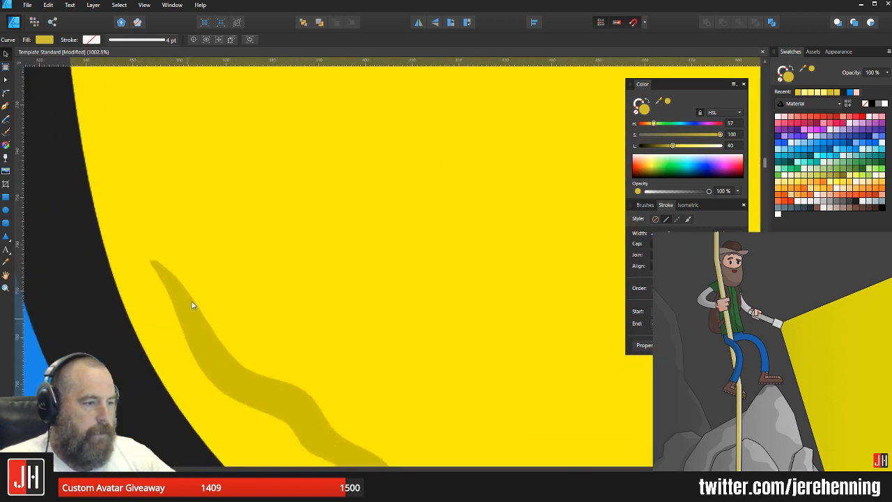
{"action": "key", "text": "a"}
{"action": "scroll", "coordinate": [177, 269], "scroll_direction": "up", "scroll_amount": 5}
{"action": "left_click_drag", "start_coordinate": [179, 260], "coordinate": [156, 260]}
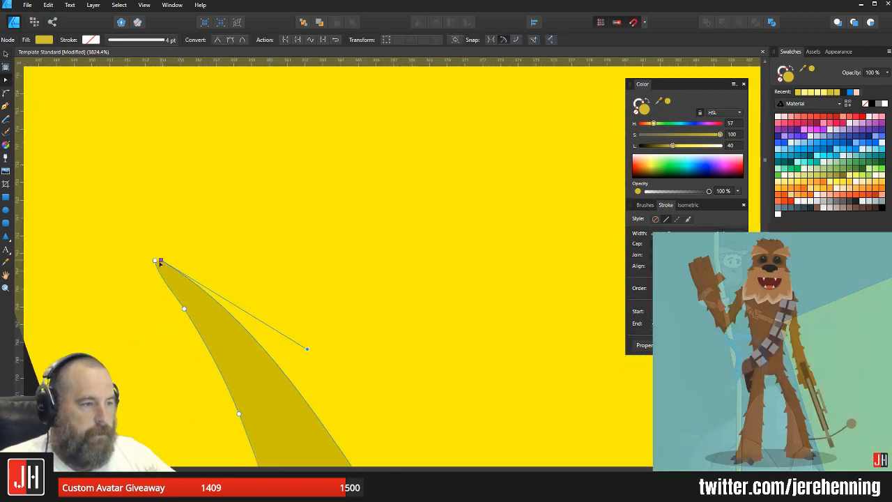
{"action": "key", "text": "Delete"}
Step: Reshape the crack's upper section by moving the first bend node slightly down and adjusting the curve beside it
{"action": "scroll", "coordinate": [155, 262], "scroll_direction": "down", "scroll_amount": 4}
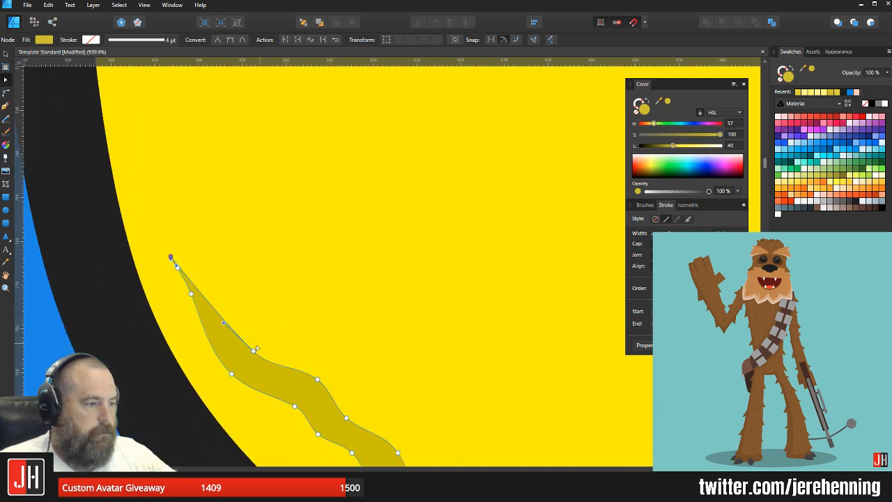
{"action": "mouse_move", "coordinate": [254, 351]}
{"action": "left_mouse_down"}
{"action": "mouse_move", "coordinate": [253, 327]}
{"action": "mouse_move", "coordinate": [249, 360]}
{"action": "left_mouse_up"}
{"action": "left_click_drag", "start_coordinate": [217, 333], "coordinate": [169, 234]}
{"action": "key", "text": "v"}
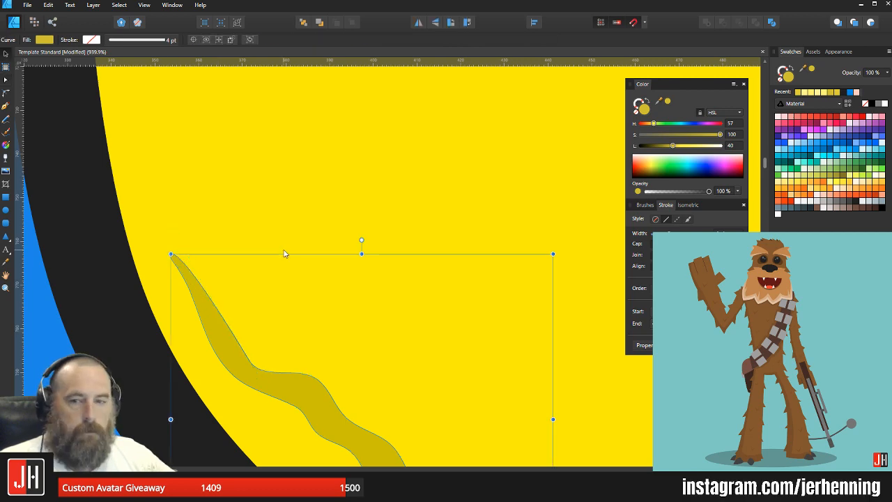
Step: Examine the shape and nodes of the crack's lower tip, and check the crack against the whole 3
{"action": "left_click", "coordinate": [294, 291]}
{"action": "scroll", "coordinate": [296, 295], "scroll_direction": "down", "scroll_amount": 4}
{"action": "left_click_drag", "start_coordinate": [361, 384], "coordinate": [319, 344]}
{"action": "scroll", "coordinate": [319, 345], "scroll_direction": "up", "scroll_amount": 4}
{"action": "left_click_drag", "start_coordinate": [355, 400], "coordinate": [327, 355]}
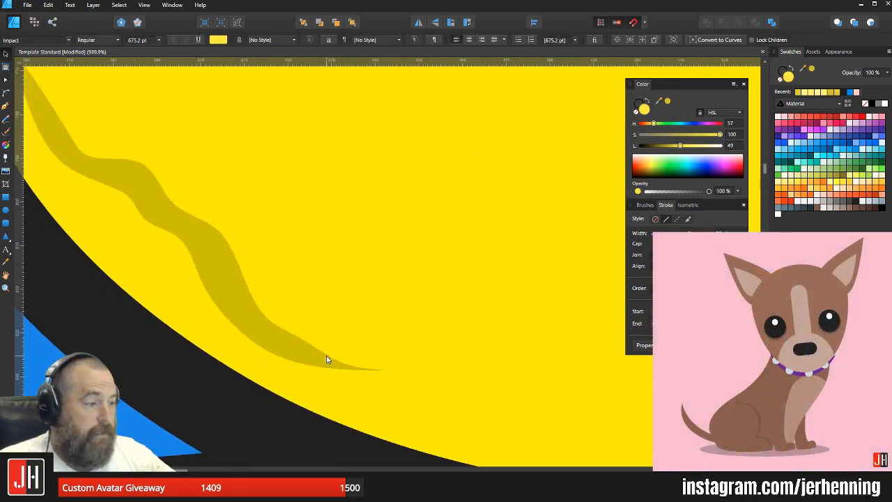
{"action": "left_click", "coordinate": [326, 355]}
{"action": "key", "text": "a"}
{"action": "scroll", "coordinate": [380, 377], "scroll_direction": "up", "scroll_amount": 4}
{"action": "left_click", "coordinate": [382, 365]}
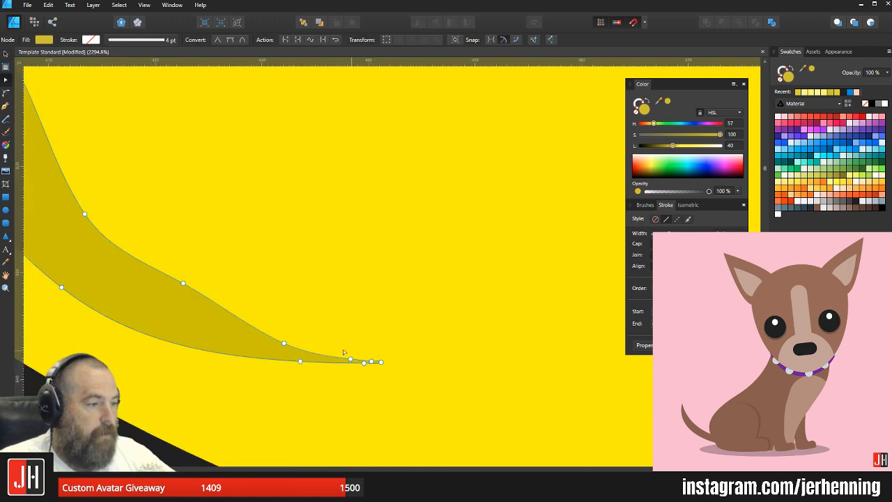
{"action": "key", "text": "ctrl+1"}
{"action": "key", "text": "Escape"}
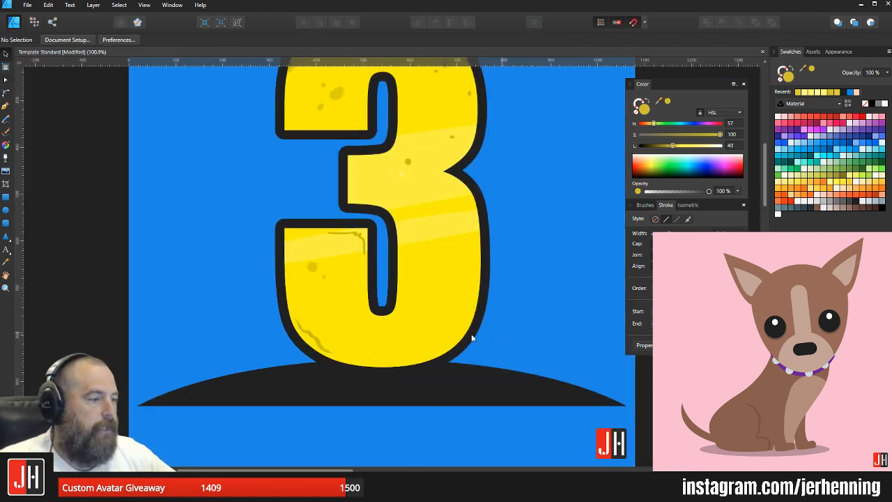
Step: Cut the new crack and paste it back in the same place on the 3's lower curve
{"action": "scroll", "coordinate": [319, 350], "scroll_direction": "up", "scroll_amount": 5}
{"action": "left_click", "coordinate": [319, 329]}
{"action": "key", "text": "ctrl+x"}
{"action": "key", "text": "ctrl+v"}
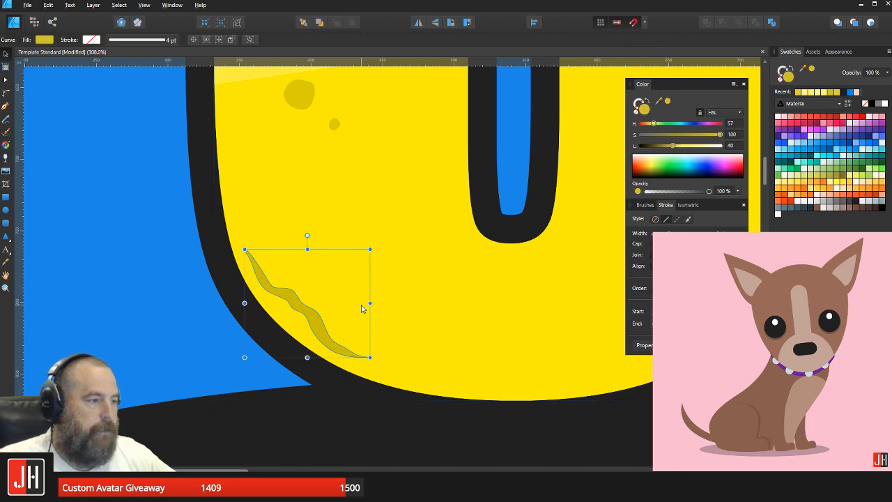
Step: Deselect the pasted crack and examine the 3's lower half with its existing crack details
{"action": "scroll", "coordinate": [363, 311], "scroll_direction": "down", "scroll_amount": 9}
{"action": "left_click", "coordinate": [454, 301]}
{"action": "scroll", "coordinate": [421, 306], "scroll_direction": "up", "scroll_amount": 4}
{"action": "left_click_drag", "start_coordinate": [387, 300], "coordinate": [328, 313]}
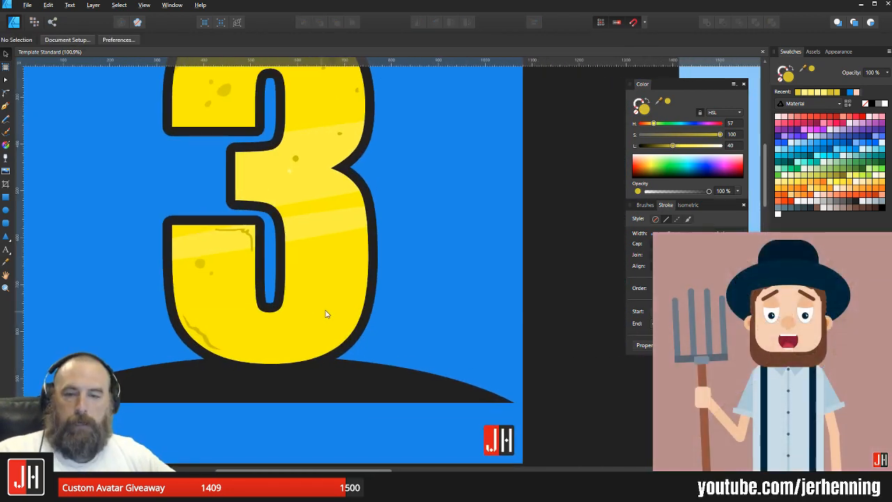
{"action": "scroll", "coordinate": [329, 290], "scroll_direction": "up", "scroll_amount": 2}
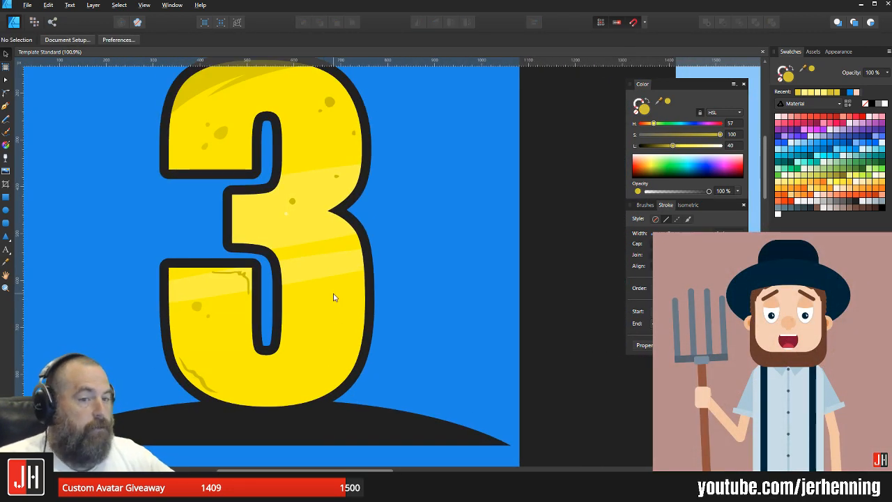
{"action": "scroll", "coordinate": [314, 275], "scroll_direction": "down", "scroll_amount": 3}
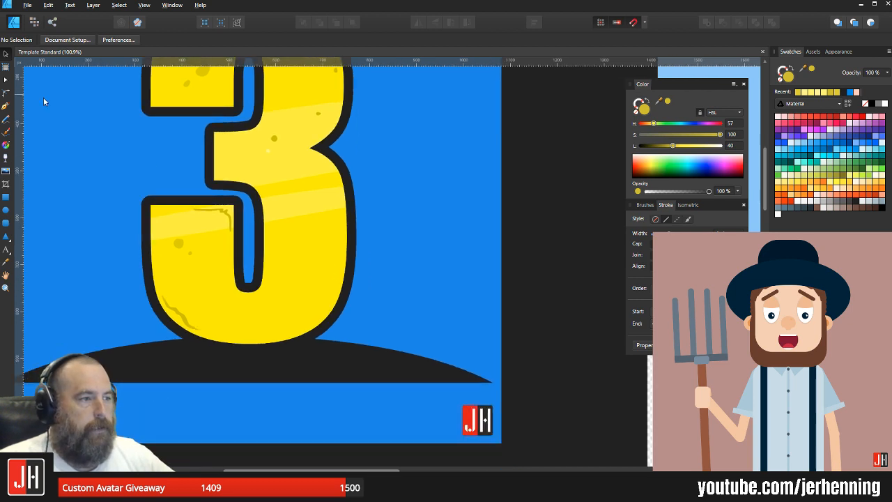
Step: Draw a thin pointed sliver with the Pen tool from the right outline into the 3's lower bowl and fill it dark yellow
{"action": "left_click", "coordinate": [6, 105]}
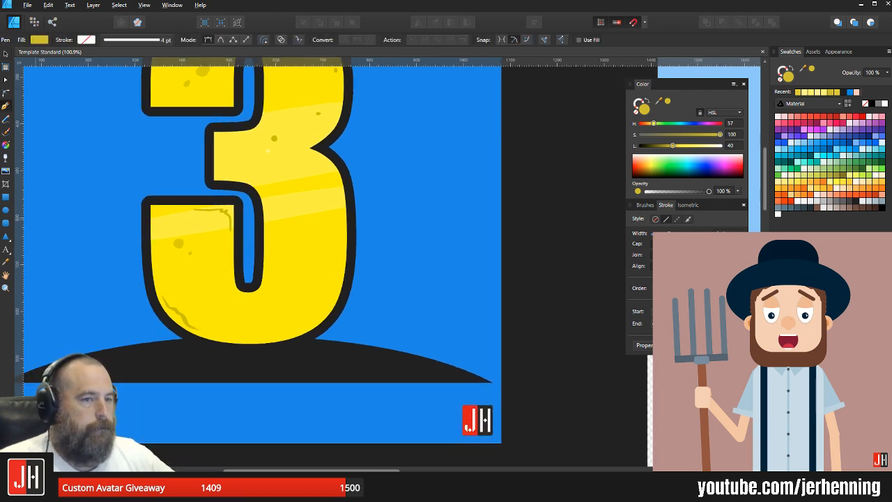
{"action": "scroll", "coordinate": [326, 268], "scroll_direction": "up", "scroll_amount": 3}
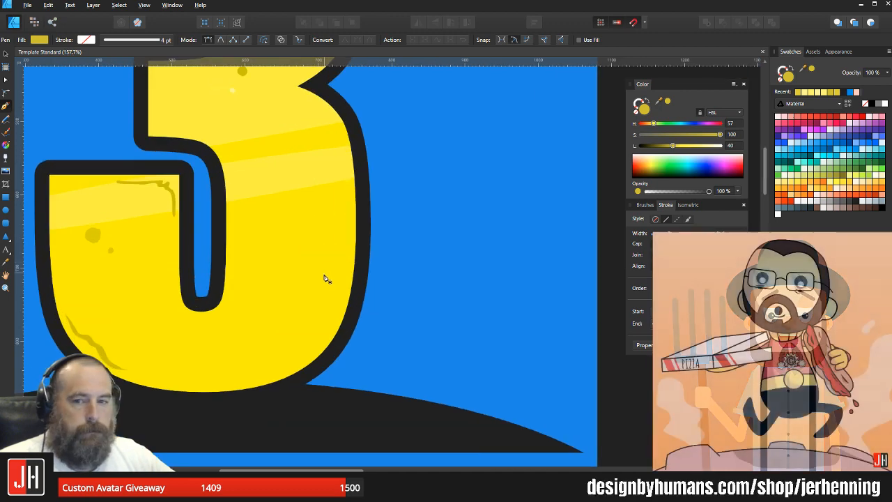
{"action": "scroll", "coordinate": [351, 272], "scroll_direction": "up", "scroll_amount": 3}
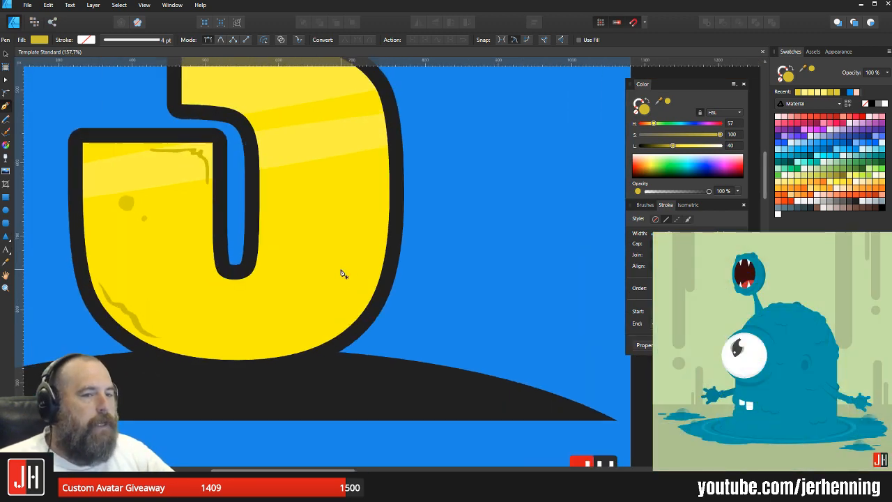
{"action": "scroll", "coordinate": [377, 248], "scroll_direction": "up", "scroll_amount": 1}
{"action": "left_click", "coordinate": [403, 194]}
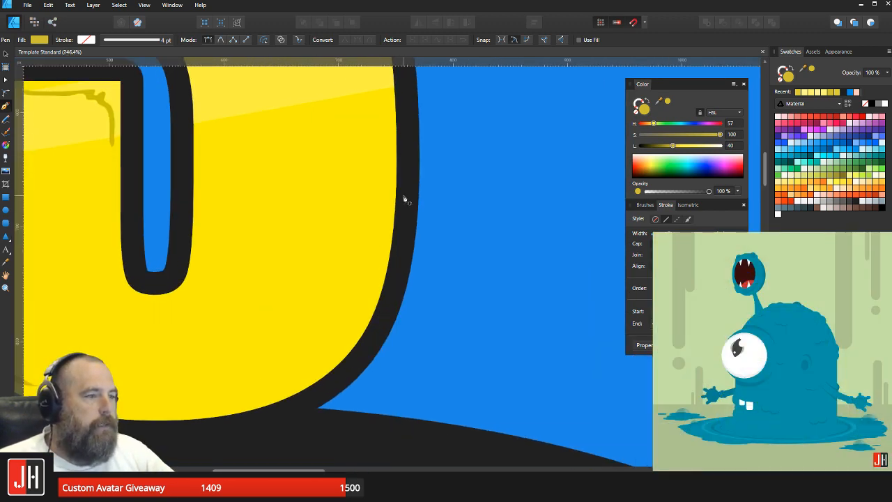
{"action": "left_click_drag", "start_coordinate": [229, 245], "coordinate": [166, 256]}
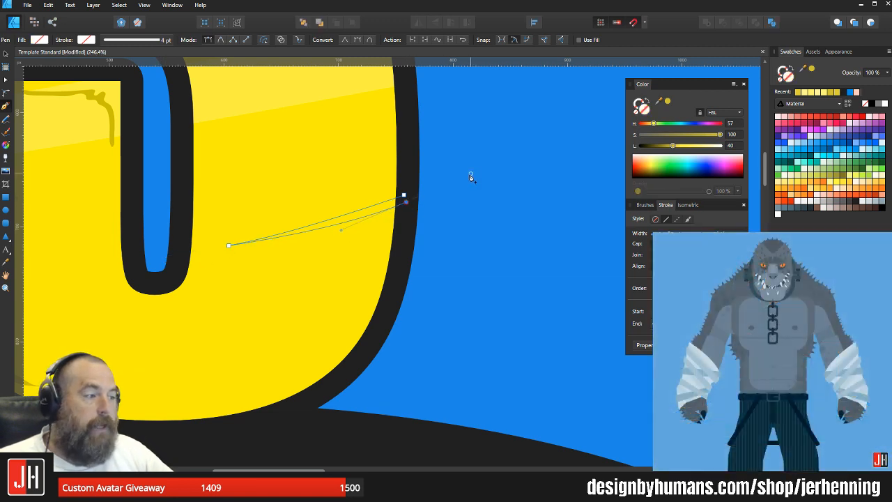
{"action": "left_click", "coordinate": [404, 195]}
{"action": "left_click", "coordinate": [668, 102]}
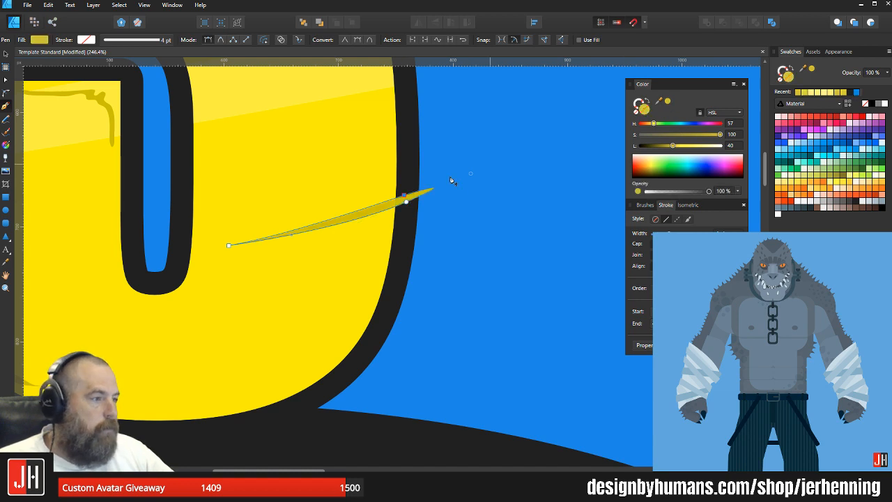
Step: Cut the sliver, paste it inside the 3's yellow shape, shift it slightly and deselect it
{"action": "key", "text": "v"}
{"action": "key", "text": "ctrl+x"}
{"action": "left_click", "coordinate": [357, 203]}
{"action": "key", "text": "ctrl+alt+v"}
{"action": "scroll", "coordinate": [368, 213], "scroll_direction": "up", "scroll_amount": 3}
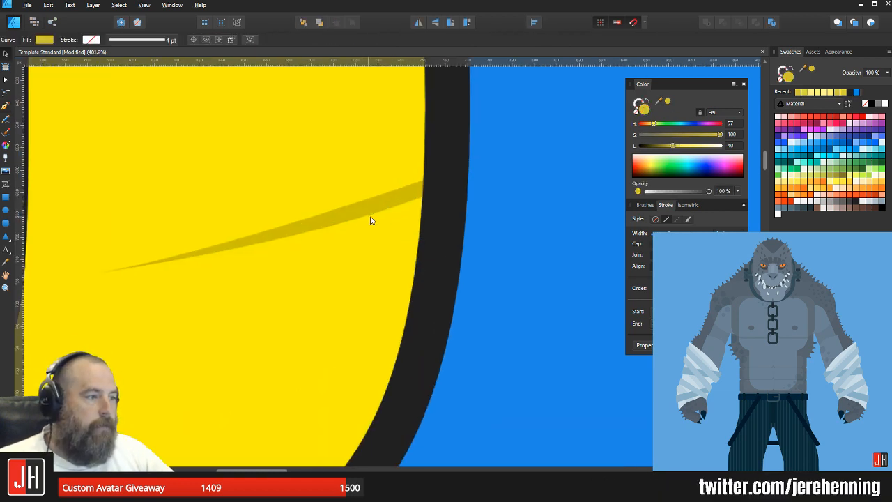
{"action": "left_click_drag", "start_coordinate": [370, 202], "coordinate": [381, 207]}
{"action": "scroll", "coordinate": [460, 220], "scroll_direction": "down", "scroll_amount": 8}
{"action": "key", "text": "ctrl+d"}
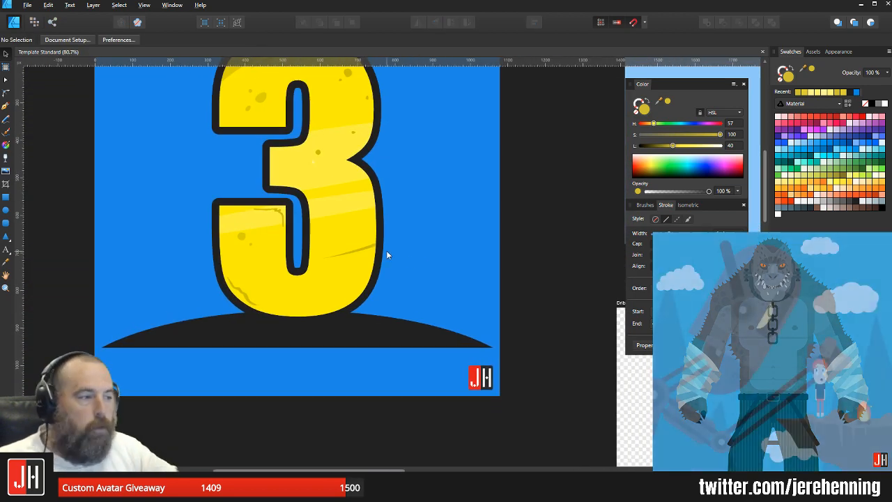
Step: Check the sliver against the whole 3 and delete it from the lower bowl
{"action": "scroll", "coordinate": [405, 223], "scroll_direction": "down", "scroll_amount": 5}
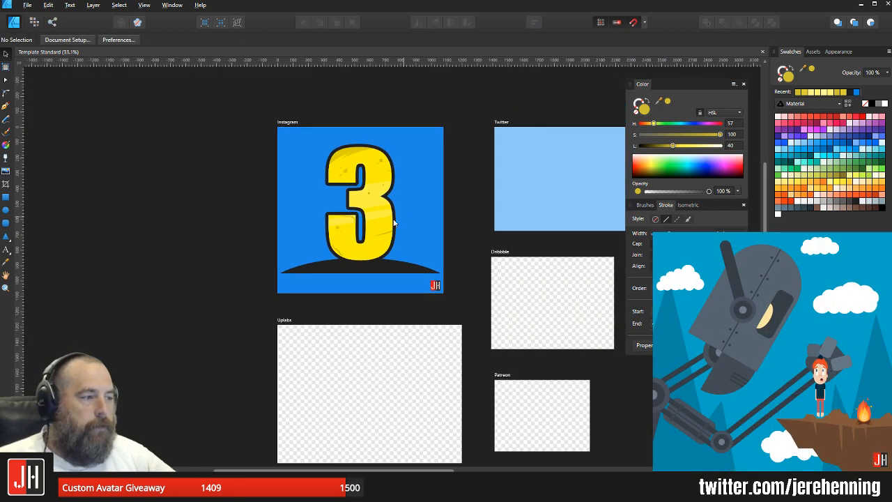
{"action": "scroll", "coordinate": [357, 136], "scroll_direction": "up", "scroll_amount": 6}
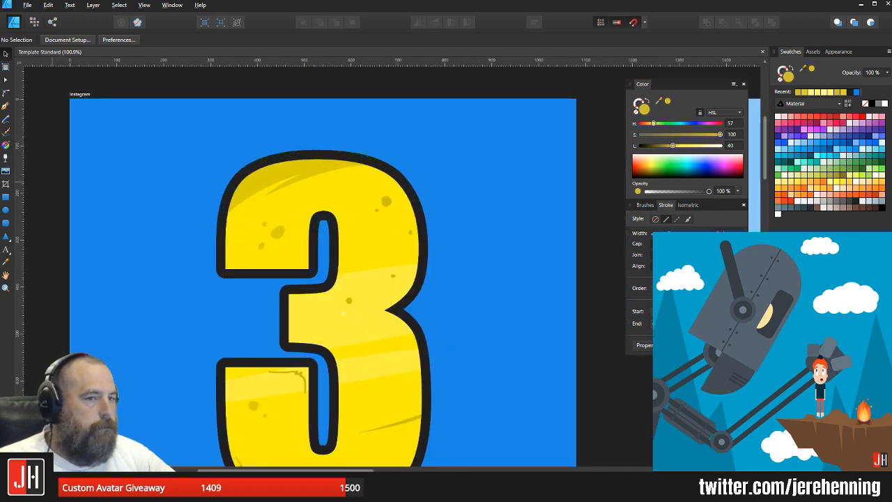
{"action": "left_click_drag", "start_coordinate": [479, 343], "coordinate": [395, 177]}
{"action": "scroll", "coordinate": [306, 263], "scroll_direction": "up", "scroll_amount": 6}
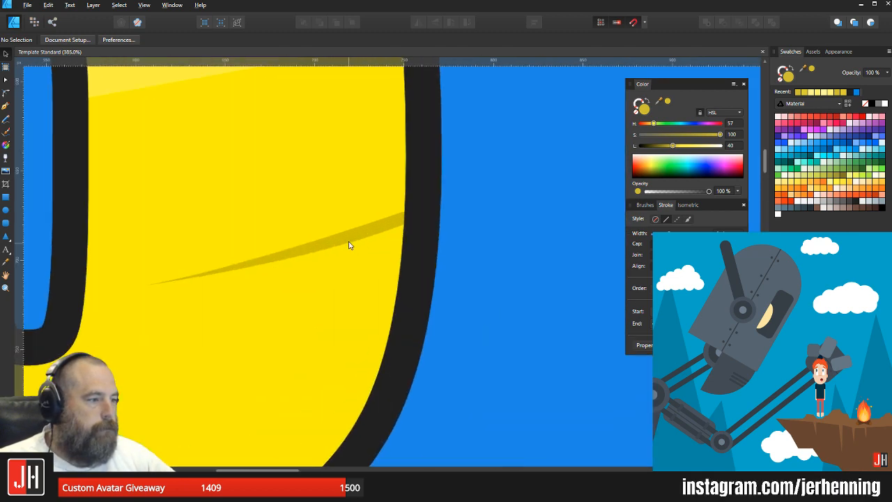
{"action": "left_click", "coordinate": [348, 239]}
{"action": "key", "text": "Delete"}
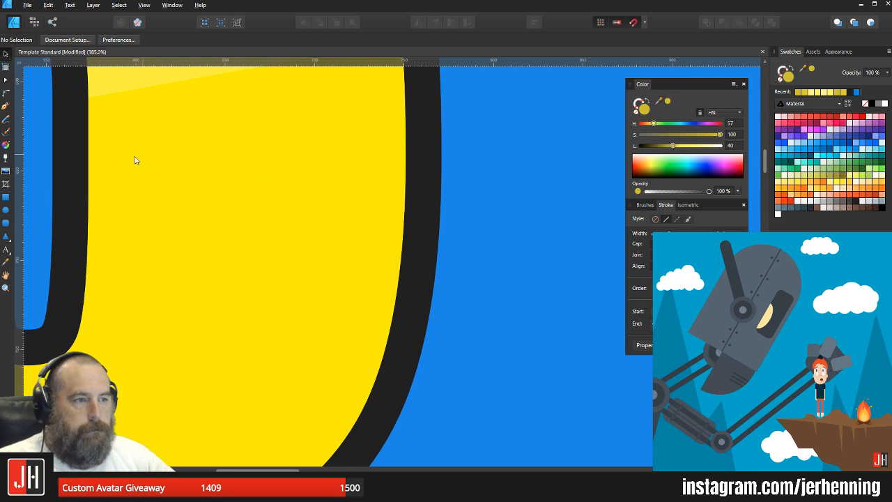
Step: Try a freehand dark yellow streak with the Pencil tool across the lower bowl's right edge, and undo it
{"action": "key", "text": "n"}
{"action": "scroll", "coordinate": [274, 251], "scroll_direction": "down", "scroll_amount": 3}
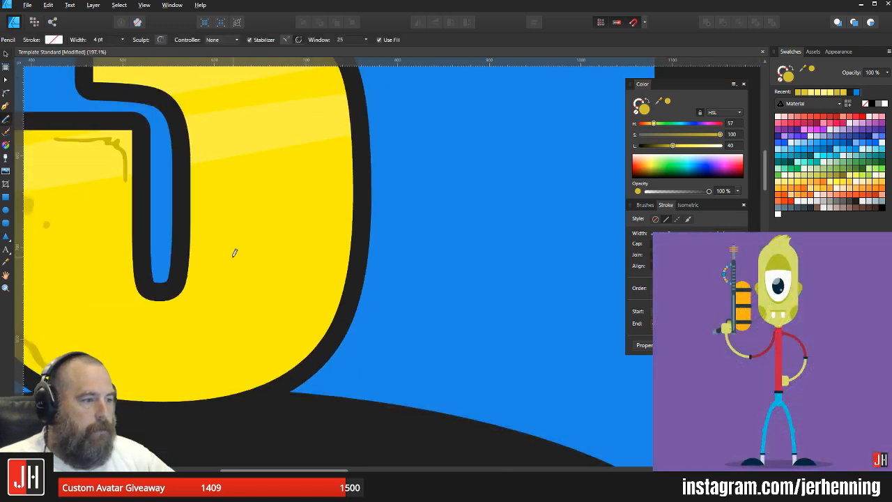
{"action": "mouse_move", "coordinate": [354, 225]}
{"action": "left_mouse_down"}
{"action": "mouse_move", "coordinate": [412, 201]}
{"action": "mouse_move", "coordinate": [321, 245]}
{"action": "mouse_move", "coordinate": [230, 259]}
{"action": "left_mouse_up"}
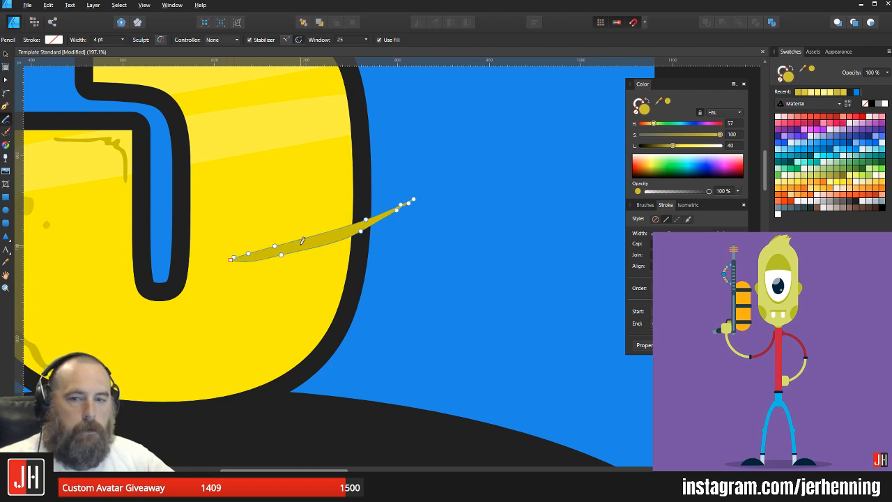
{"action": "key", "text": "ctrl+z"}
{"action": "scroll", "coordinate": [305, 242], "scroll_direction": "down", "scroll_amount": 5}
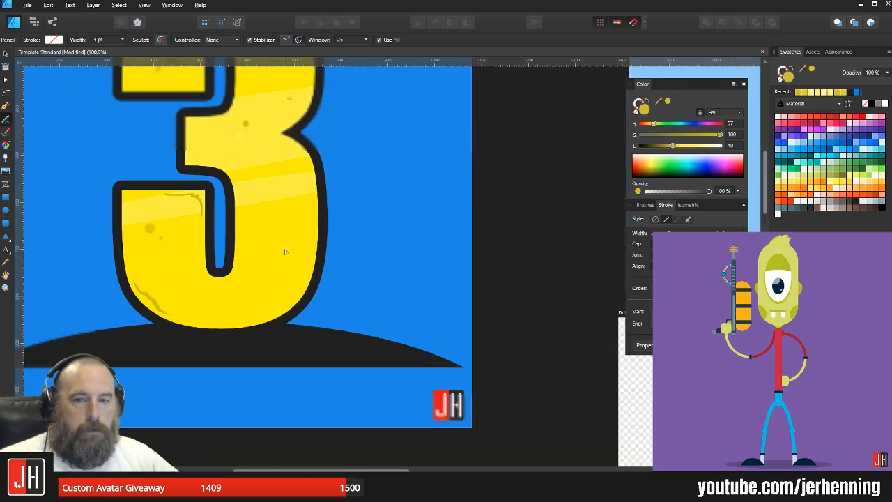
{"action": "key", "text": "v"}
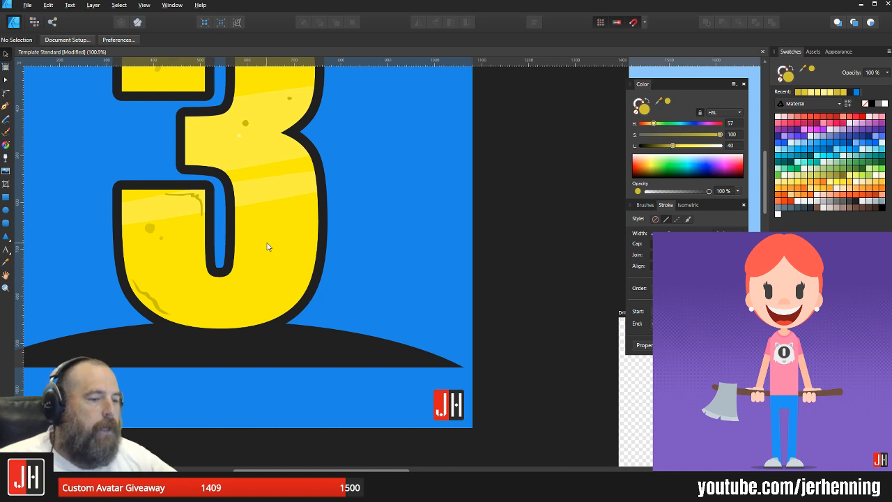
Step: Draw a long, thin wavy dark yellow crack with the Pencil tool along the 3's lower-right curve
{"action": "left_click_drag", "start_coordinate": [281, 244], "coordinate": [300, 260]}
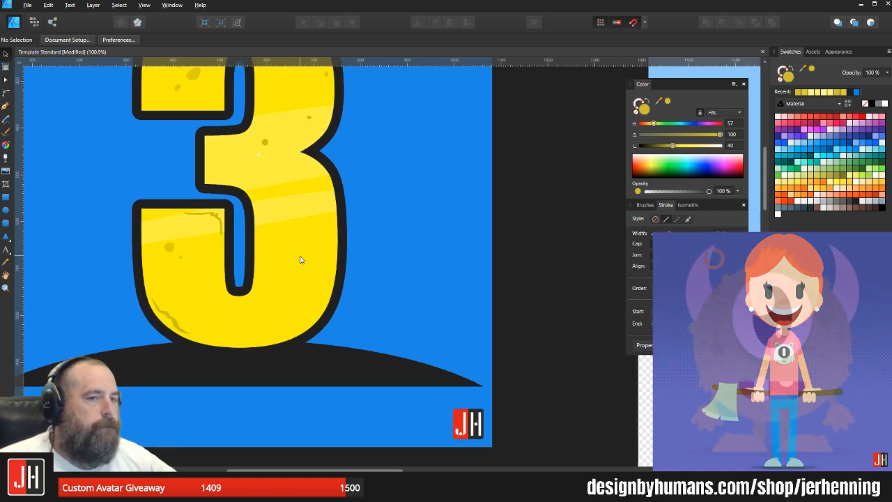
{"action": "scroll", "coordinate": [303, 258], "scroll_direction": "up", "scroll_amount": 4}
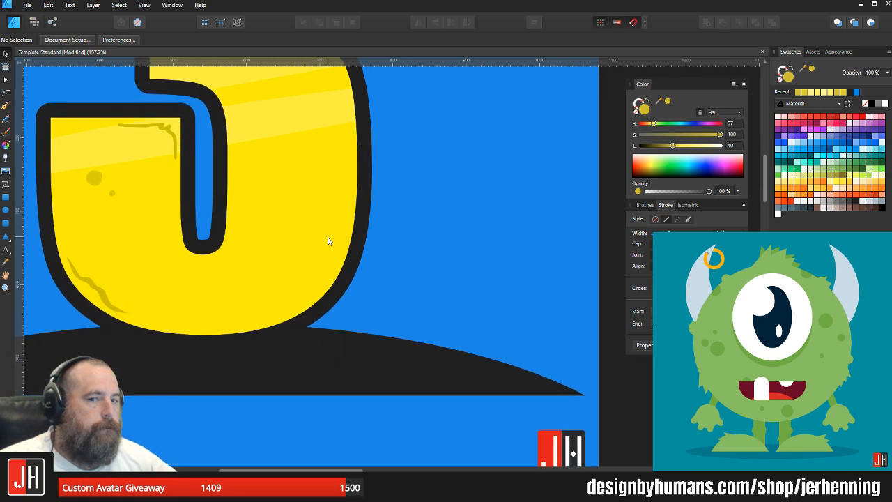
{"action": "scroll", "coordinate": [328, 241], "scroll_direction": "up", "scroll_amount": 3}
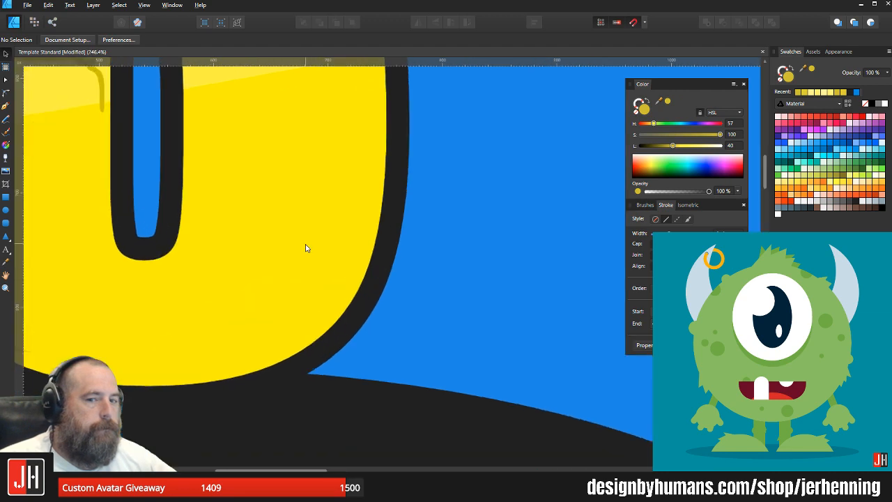
{"action": "left_click", "coordinate": [7, 122]}
{"action": "scroll", "coordinate": [228, 319], "scroll_direction": "up", "scroll_amount": 2}
{"action": "mouse_move", "coordinate": [208, 382]}
{"action": "left_mouse_down"}
{"action": "mouse_move", "coordinate": [352, 321]}
{"action": "mouse_move", "coordinate": [387, 275]}
{"action": "mouse_move", "coordinate": [394, 246]}
{"action": "mouse_move", "coordinate": [366, 300]}
{"action": "mouse_move", "coordinate": [194, 385]}
{"action": "mouse_move", "coordinate": [204, 385]}
{"action": "left_mouse_up"}
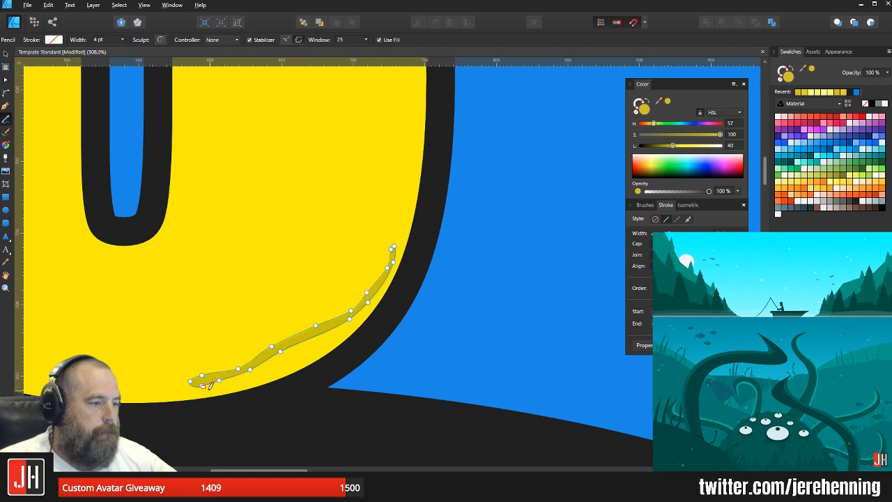
Step: Inspect the new crack's lower tip, move the crack slightly down and left, and save the document
{"action": "key", "text": "a"}
{"action": "scroll", "coordinate": [209, 387], "scroll_direction": "up", "scroll_amount": 6}
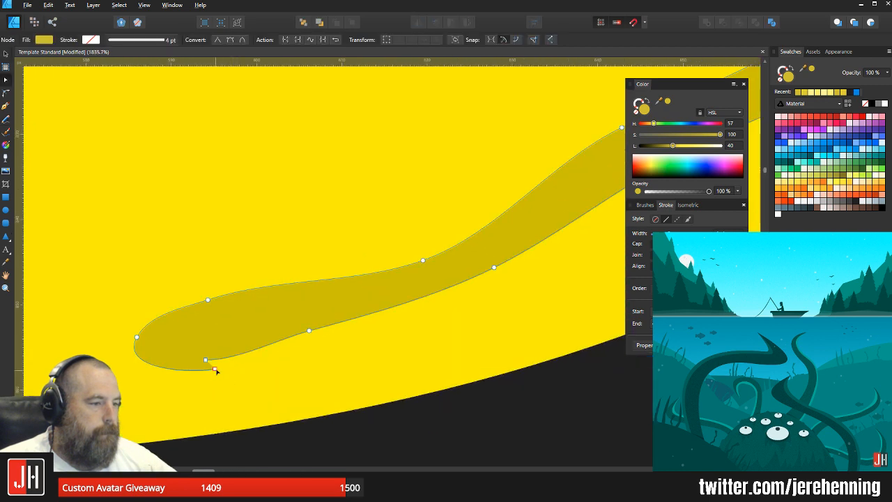
{"action": "scroll", "coordinate": [205, 361], "scroll_direction": "down", "scroll_amount": 6}
{"action": "key", "text": "v"}
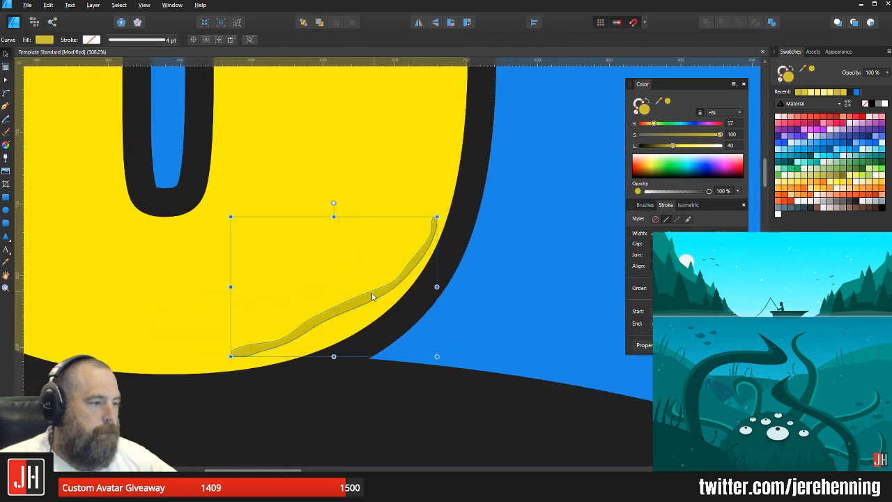
{"action": "left_click_drag", "start_coordinate": [372, 294], "coordinate": [363, 300]}
{"action": "left_click", "coordinate": [452, 306]}
{"action": "key", "text": "ctrl+s"}
Step: Move the lower-right crack slightly to the right, closer to the 3's outline
{"action": "scroll", "coordinate": [443, 316], "scroll_direction": "down", "scroll_amount": 10}
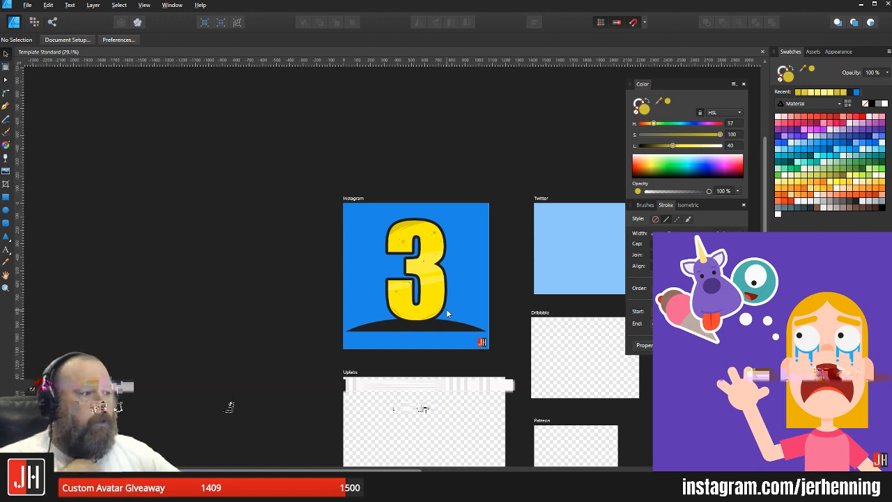
{"action": "left_click_drag", "start_coordinate": [448, 304], "coordinate": [427, 273]}
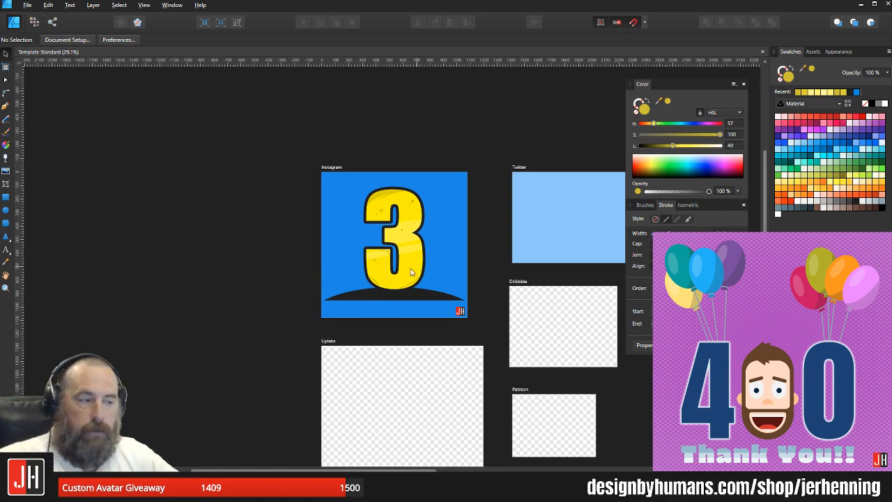
{"action": "scroll", "coordinate": [410, 272], "scroll_direction": "up", "scroll_amount": 8, "text": "ctrl"}
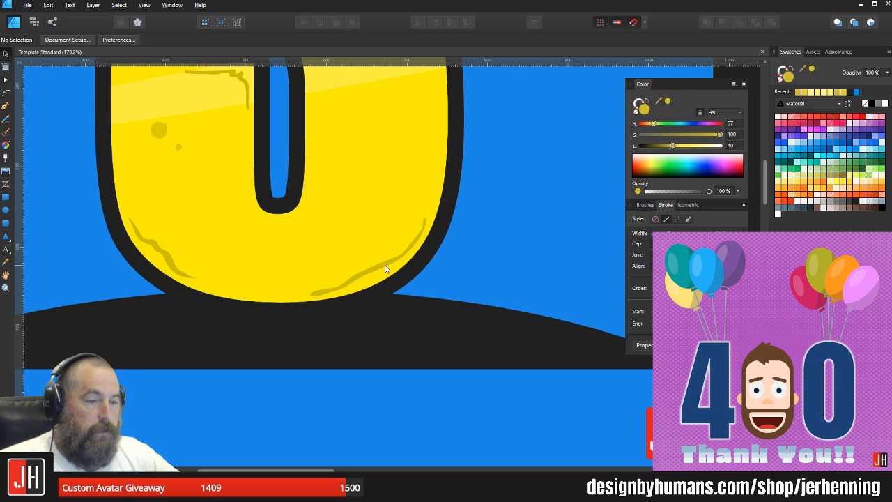
{"action": "scroll", "coordinate": [385, 268], "scroll_direction": "up", "scroll_amount": 5, "text": "ctrl"}
{"action": "left_click", "coordinate": [394, 264]}
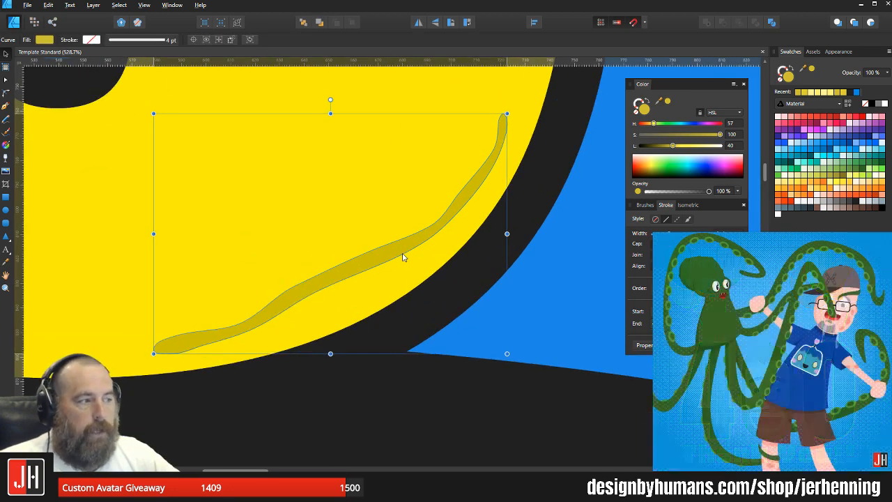
{"action": "left_click_drag", "start_coordinate": [402, 257], "coordinate": [410, 257]}
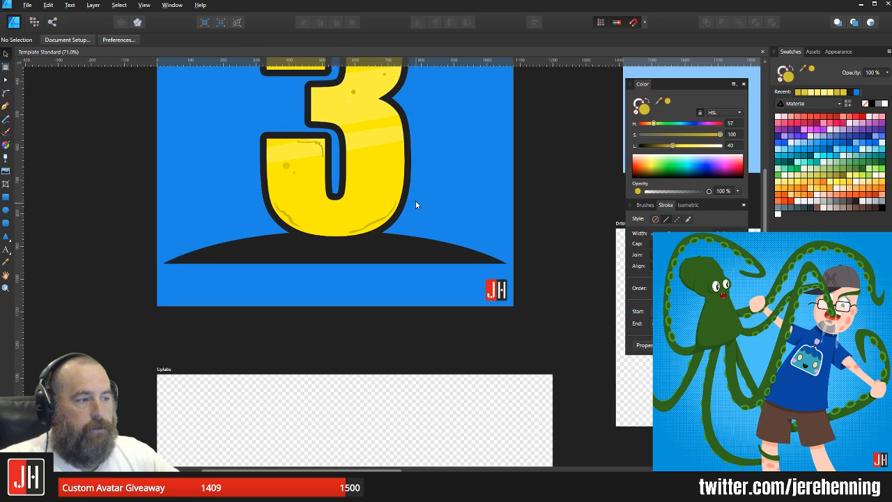
Step: Examine the 3's highlights, spots and cracks up close and on the whole Instagram artboard
{"action": "scroll", "coordinate": [397, 219], "scroll_direction": "up", "scroll_amount": 3}
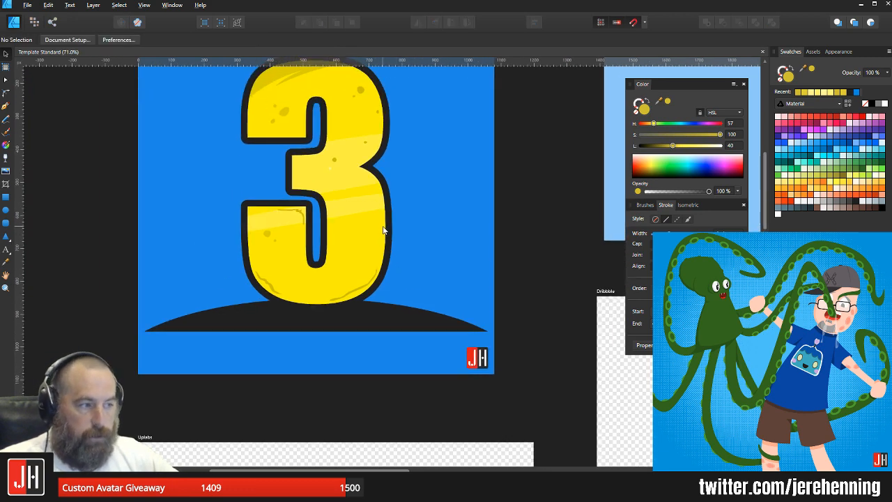
{"action": "scroll", "coordinate": [411, 234], "scroll_direction": "up", "scroll_amount": 3}
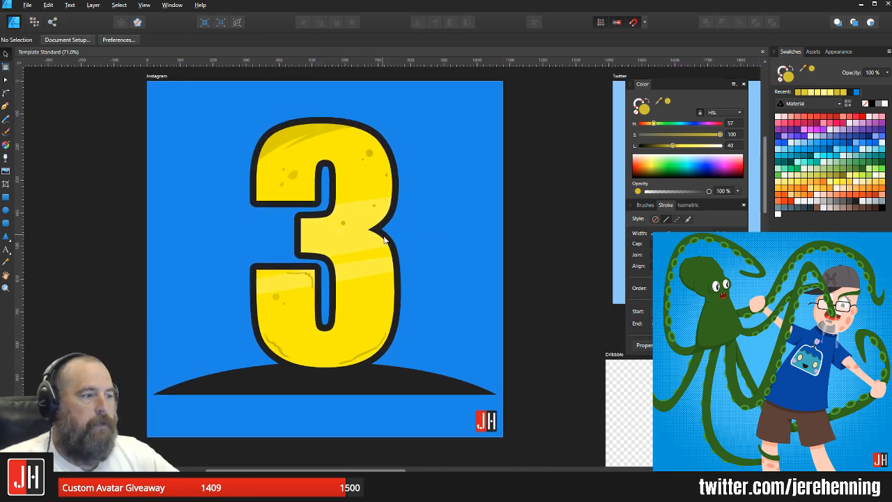
{"action": "scroll", "coordinate": [384, 240], "scroll_direction": "down", "scroll_amount": 1}
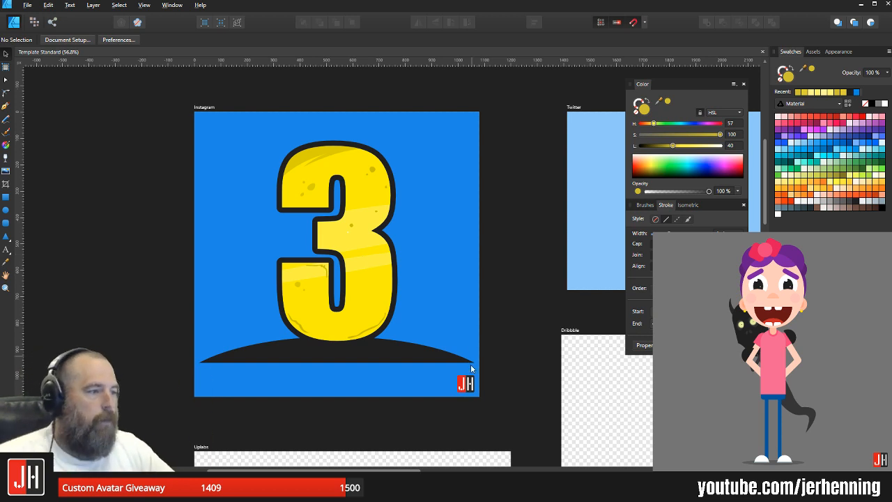
{"action": "scroll", "coordinate": [349, 300], "scroll_direction": "up", "scroll_amount": 4}
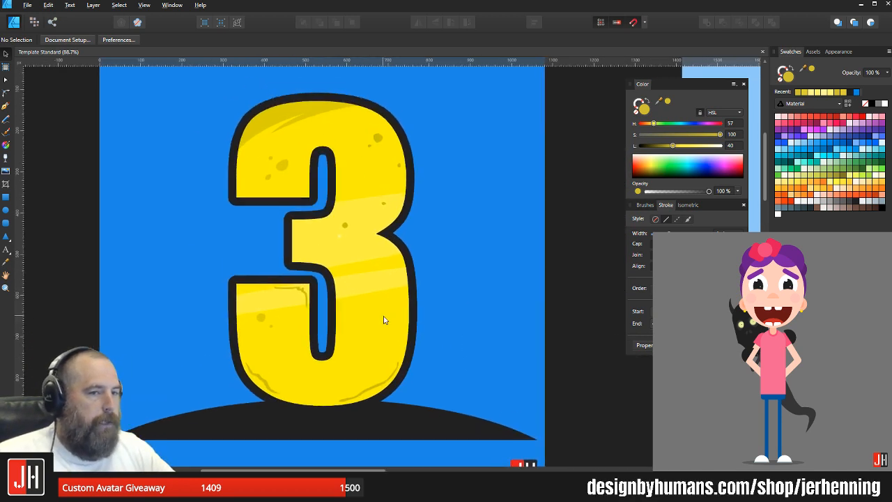
{"action": "scroll", "coordinate": [388, 318], "scroll_direction": "up", "scroll_amount": 2}
{"action": "scroll", "coordinate": [398, 328], "scroll_direction": "down", "scroll_amount": 7}
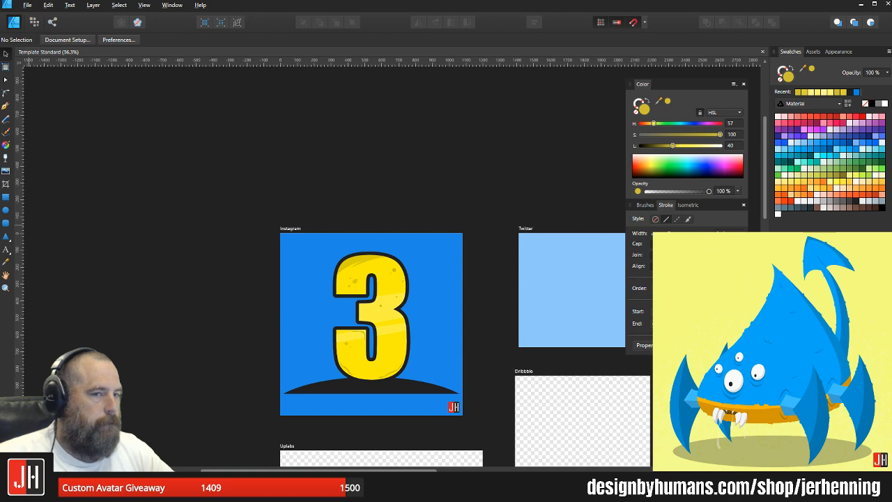
Step: Move the small lower-left spot in the 3's upper arm slightly up and right, closer to the large spot
{"action": "scroll", "coordinate": [363, 320], "scroll_direction": "up", "scroll_amount": 15}
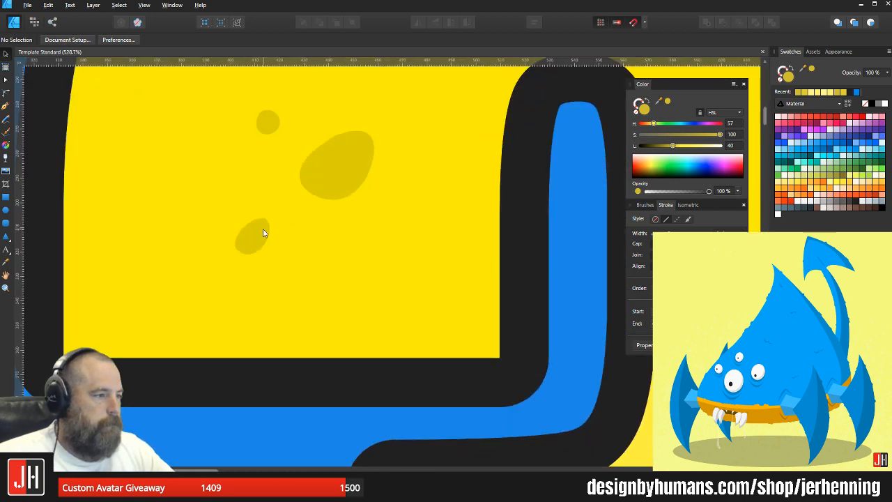
{"action": "left_click", "coordinate": [256, 237]}
{"action": "left_click_drag", "start_coordinate": [257, 240], "coordinate": [265, 232]}
{"action": "scroll", "coordinate": [277, 240], "scroll_direction": "down", "scroll_amount": 6}
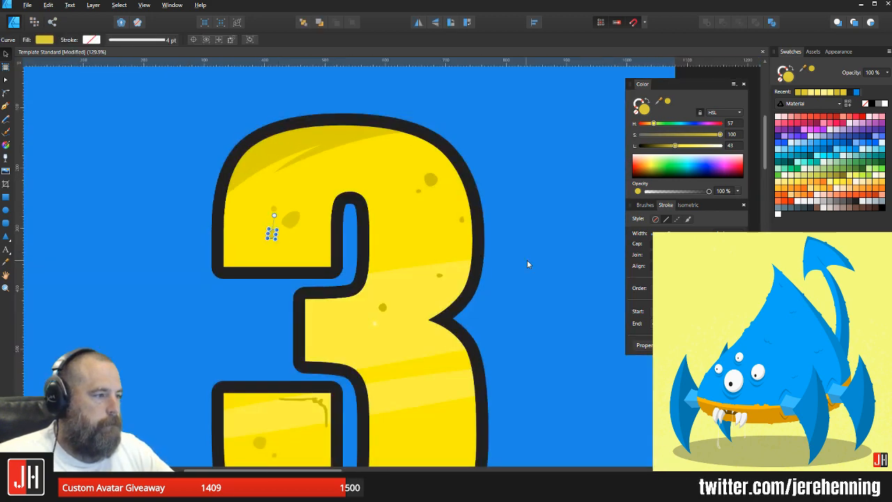
{"action": "left_click", "coordinate": [527, 262]}
{"action": "scroll", "coordinate": [233, 242], "scroll_direction": "up", "scroll_amount": 3}
{"action": "left_click", "coordinate": [233, 242]}
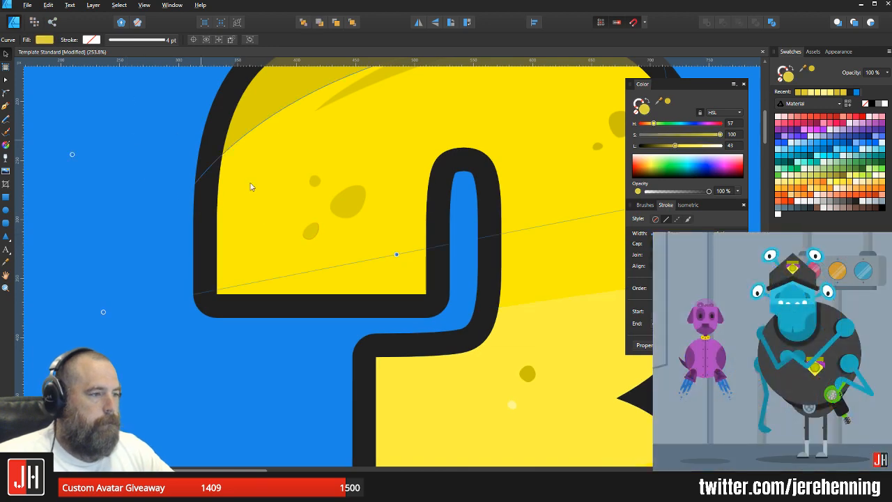
{"action": "scroll", "coordinate": [559, 373], "scroll_direction": "down", "scroll_amount": 4}
Step: Duplicate the light yellow highlight band crossing the 3's lower half and place the copy just below it
{"action": "left_click", "coordinate": [551, 403]}
{"action": "scroll", "coordinate": [379, 318], "scroll_direction": "up", "scroll_amount": 3}
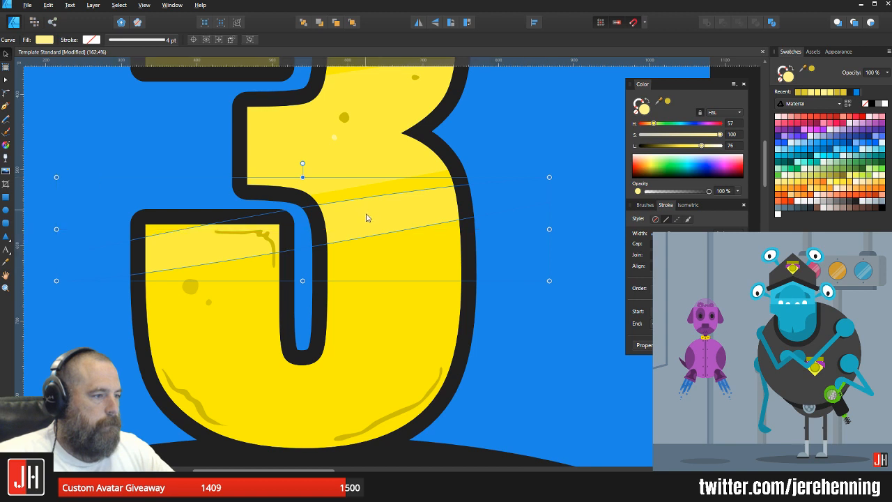
{"action": "left_click_drag", "start_coordinate": [366, 215], "coordinate": [374, 273]}
Step: Narrow the copied highlight band into a thin slanted stripe by adjusting its corner nodes, and save the document
{"action": "key", "text": "a"}
{"action": "left_click_drag", "start_coordinate": [584, 216], "coordinate": [549, 258]}
{"action": "left_click_drag", "start_coordinate": [261, 271], "coordinate": [283, 264]}
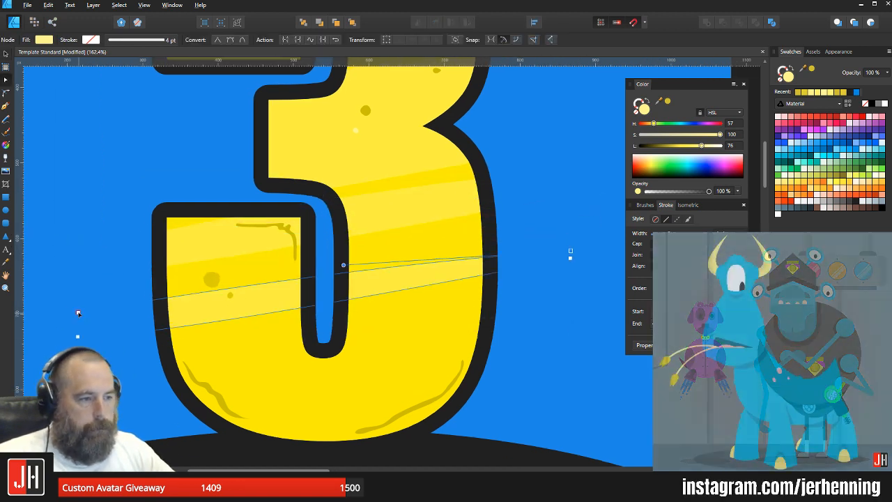
{"action": "left_click_drag", "start_coordinate": [78, 313], "coordinate": [78, 328]}
{"action": "left_click_drag", "start_coordinate": [344, 267], "coordinate": [300, 249]}
{"action": "key", "text": "v"}
{"action": "scroll", "coordinate": [378, 261], "scroll_direction": "down", "scroll_amount": 5}
{"action": "left_click", "coordinate": [479, 296]}
{"action": "key", "text": "ctrl+s"}
Step: Draw several tapered diagonal dark yellow scratch marks with the Pencil tool at the lower-right corner of the 3's upper arm
{"action": "scroll", "coordinate": [443, 303], "scroll_direction": "down", "scroll_amount": 2}
{"action": "scroll", "coordinate": [347, 256], "scroll_direction": "up", "scroll_amount": 1}
{"action": "scroll", "coordinate": [299, 249], "scroll_direction": "up", "scroll_amount": 1}
{"action": "scroll", "coordinate": [299, 249], "scroll_direction": "up", "scroll_amount": 1}
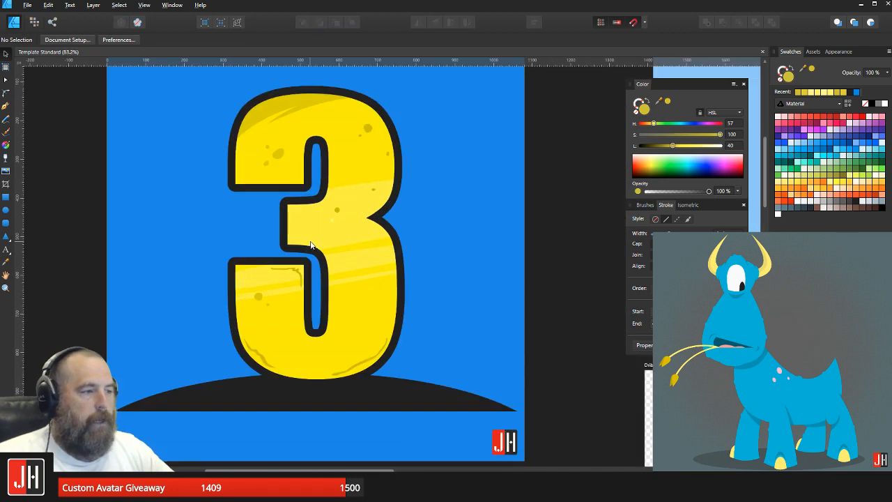
{"action": "scroll", "coordinate": [324, 207], "scroll_direction": "up", "scroll_amount": 1}
{"action": "scroll", "coordinate": [325, 207], "scroll_direction": "up", "scroll_amount": 3}
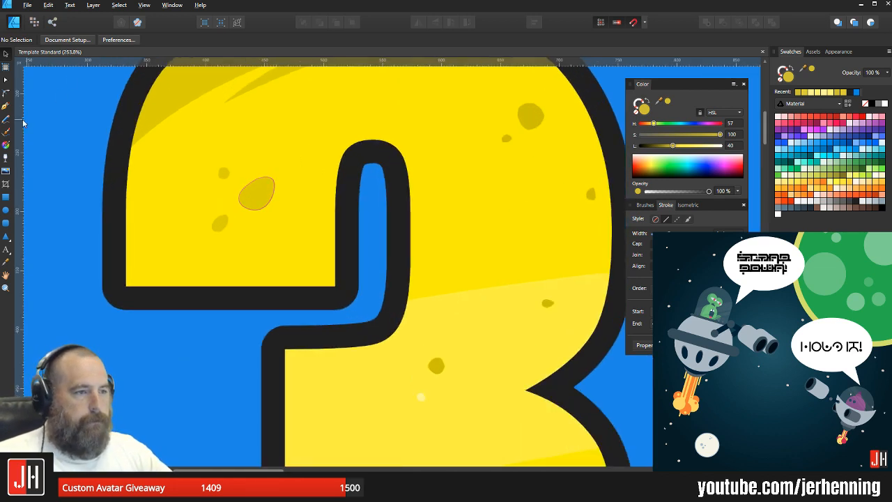
{"action": "left_click", "coordinate": [7, 121]}
{"action": "scroll", "coordinate": [335, 286], "scroll_direction": "up", "scroll_amount": 2}
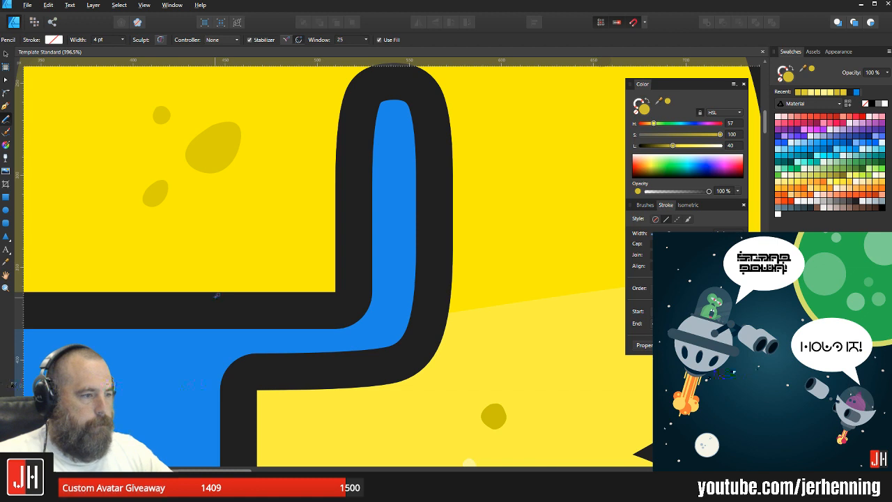
{"action": "mouse_move", "coordinate": [287, 205]}
{"action": "left_mouse_down"}
{"action": "mouse_move", "coordinate": [307, 187]}
{"action": "mouse_move", "coordinate": [222, 302]}
{"action": "mouse_move", "coordinate": [304, 218]}
{"action": "left_mouse_up"}
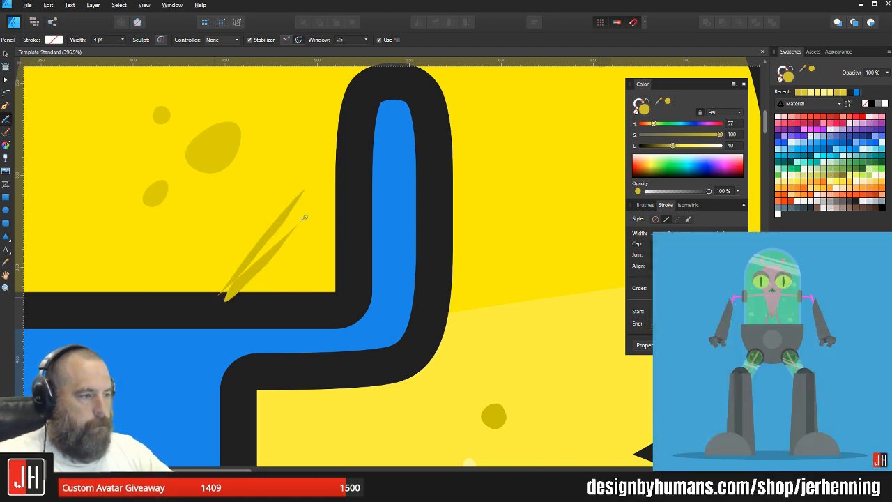
{"action": "mouse_move", "coordinate": [282, 252]}
{"action": "left_mouse_down"}
{"action": "mouse_move", "coordinate": [241, 316]}
{"action": "mouse_move", "coordinate": [316, 232]}
{"action": "mouse_move", "coordinate": [267, 313]}
{"action": "left_mouse_up"}
Step: Cut the scratch marks, paste them inside the 3, shift them right toward the arm's corner, and save the document
{"action": "key", "text": "v"}
{"action": "key", "text": "ctrl+x"}
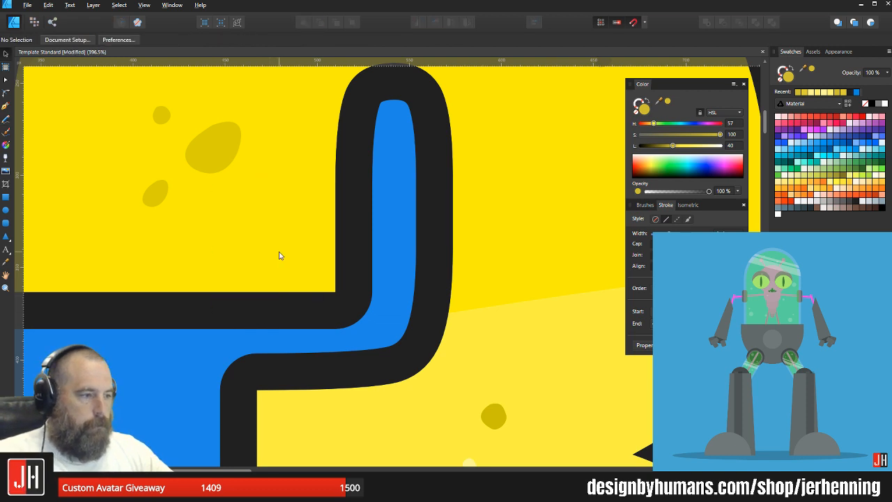
{"action": "left_click", "coordinate": [281, 253]}
{"action": "key", "text": "ctrl+alt+v"}
{"action": "scroll", "coordinate": [280, 256], "scroll_direction": "up", "scroll_amount": 3}
{"action": "left_click_drag", "start_coordinate": [281, 262], "coordinate": [320, 262]}
{"action": "scroll", "coordinate": [320, 263], "scroll_direction": "down", "scroll_amount": 7}
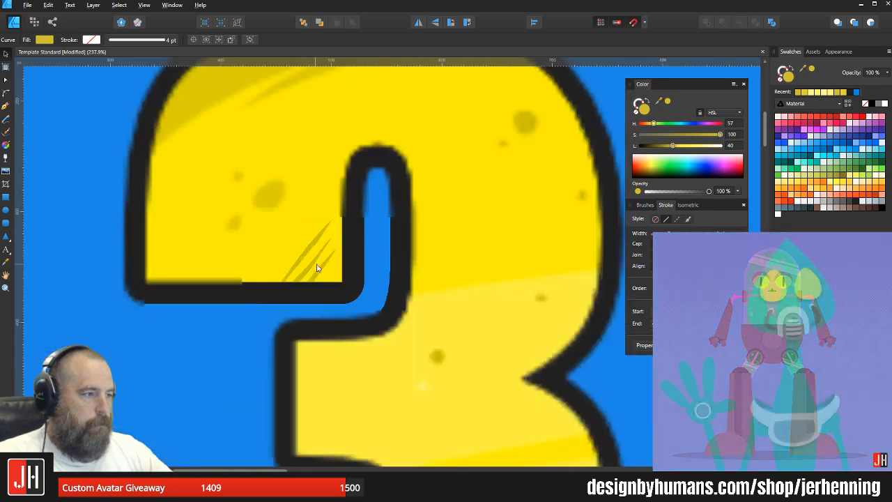
{"action": "left_click", "coordinate": [421, 285]}
{"action": "key", "text": "ctrl+s"}
Step: Move the upper arm's scratch marks slightly down and left, and save the document
{"action": "scroll", "coordinate": [414, 286], "scroll_direction": "down", "scroll_amount": 2}
{"action": "left_click", "coordinate": [477, 293]}
{"action": "left_click_drag", "start_coordinate": [471, 291], "coordinate": [421, 286]}
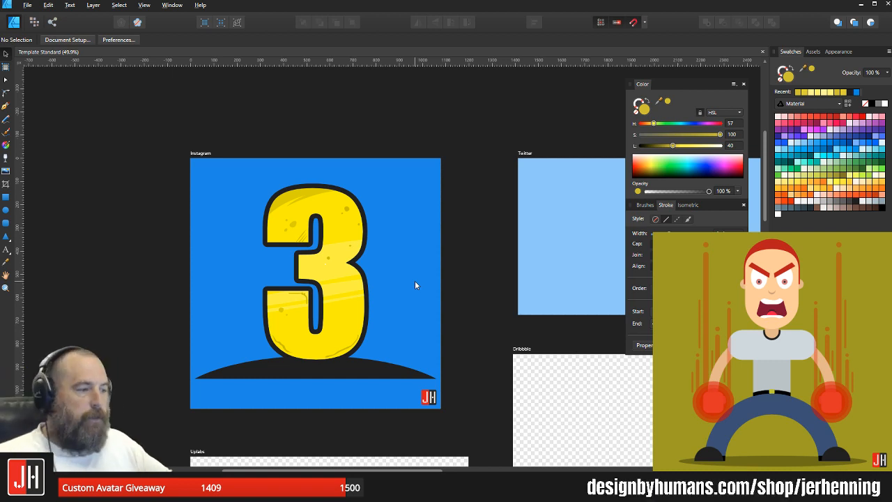
{"action": "left_click_drag", "start_coordinate": [320, 286], "coordinate": [334, 249]}
{"action": "scroll", "coordinate": [335, 249], "scroll_direction": "up", "scroll_amount": 3}
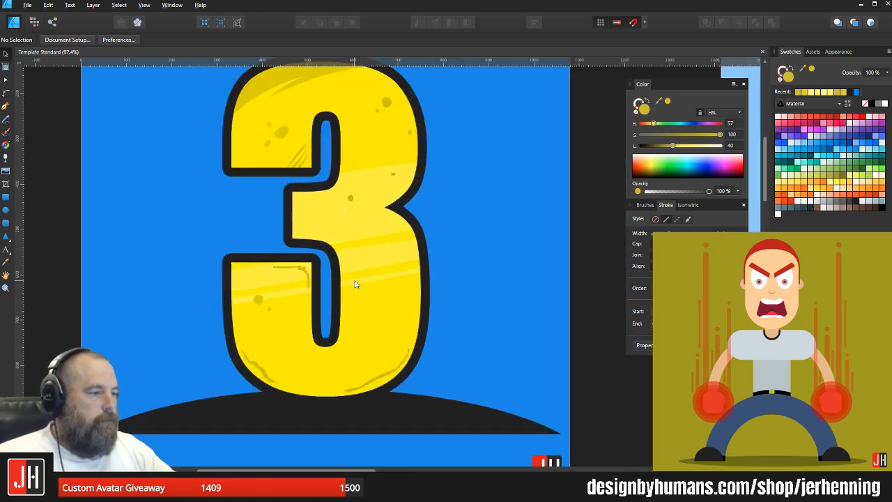
{"action": "scroll", "coordinate": [355, 284], "scroll_direction": "up", "scroll_amount": 4}
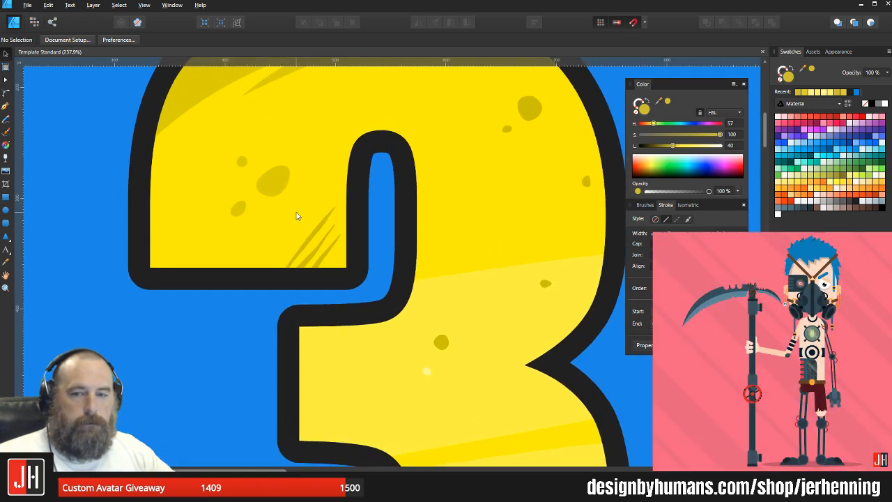
{"action": "scroll", "coordinate": [314, 222], "scroll_direction": "up", "scroll_amount": 2}
{"action": "left_click", "coordinate": [338, 228]}
{"action": "scroll", "coordinate": [341, 230], "scroll_direction": "up", "scroll_amount": 3}
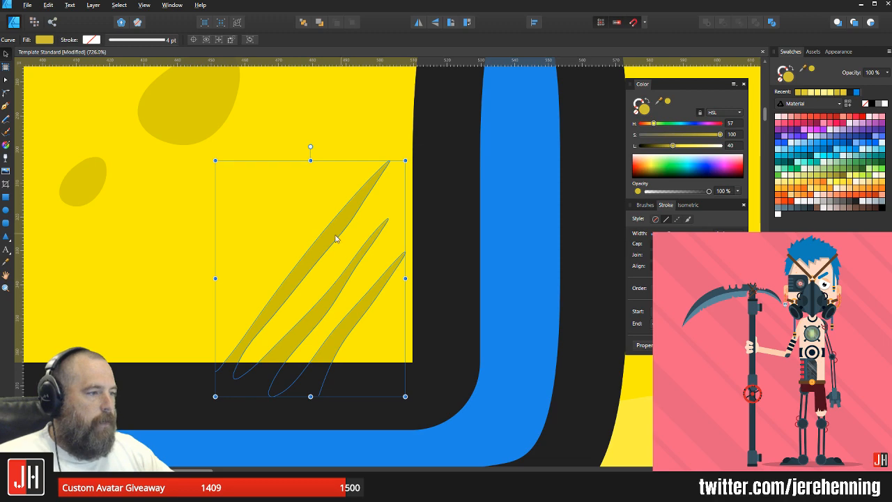
{"action": "key", "text": "n"}
{"action": "key", "text": "v"}
{"action": "left_click_drag", "start_coordinate": [332, 235], "coordinate": [323, 252]}
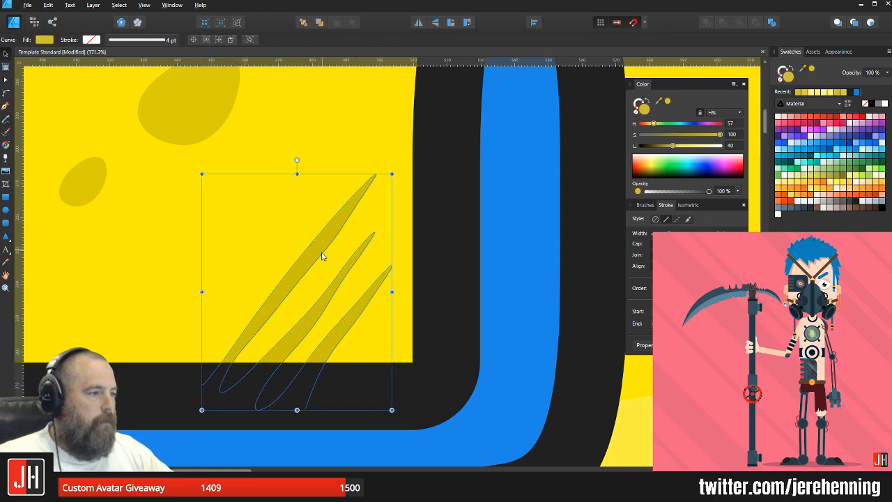
{"action": "scroll", "coordinate": [324, 255], "scroll_direction": "down", "scroll_amount": 12}
{"action": "key", "text": "ctrl+d"}
Step: Draw long tapered dark yellow scratch marks with the Pencil tool, reaching in from the right edge of the 3's lower bowl
{"action": "scroll", "coordinate": [345, 265], "scroll_direction": "up", "scroll_amount": 5}
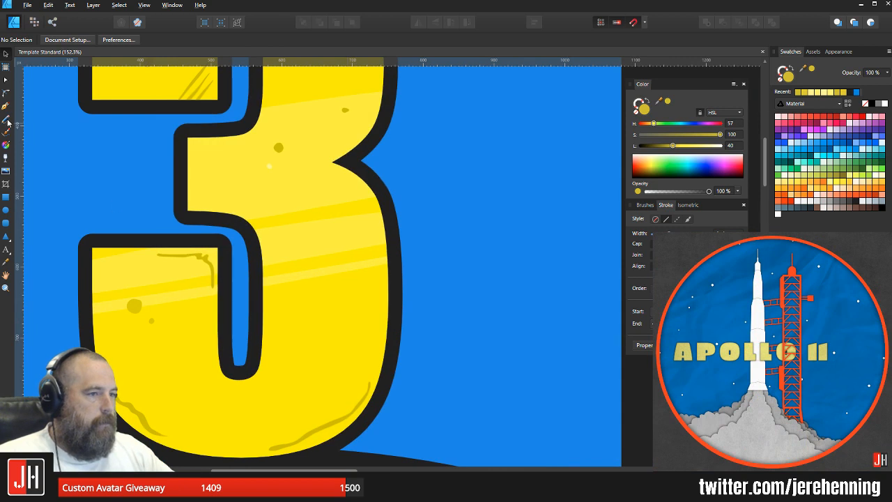
{"action": "left_click", "coordinate": [7, 119]}
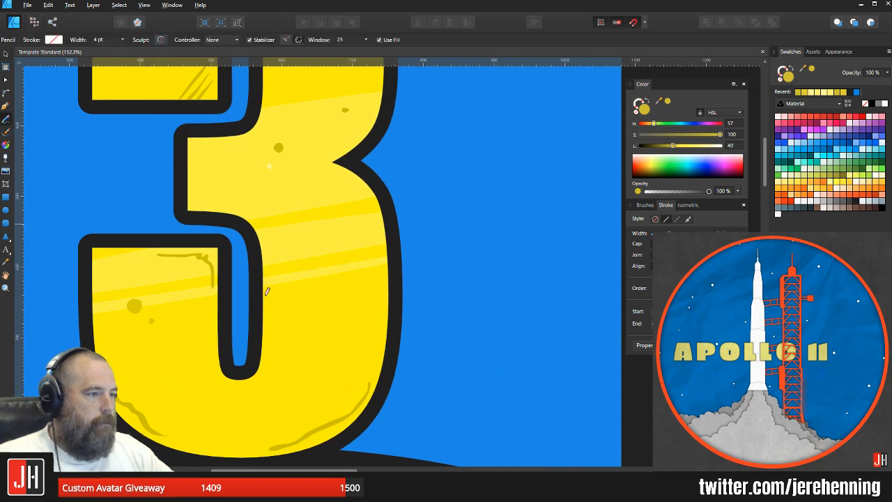
{"action": "scroll", "coordinate": [343, 315], "scroll_direction": "up", "scroll_amount": 2}
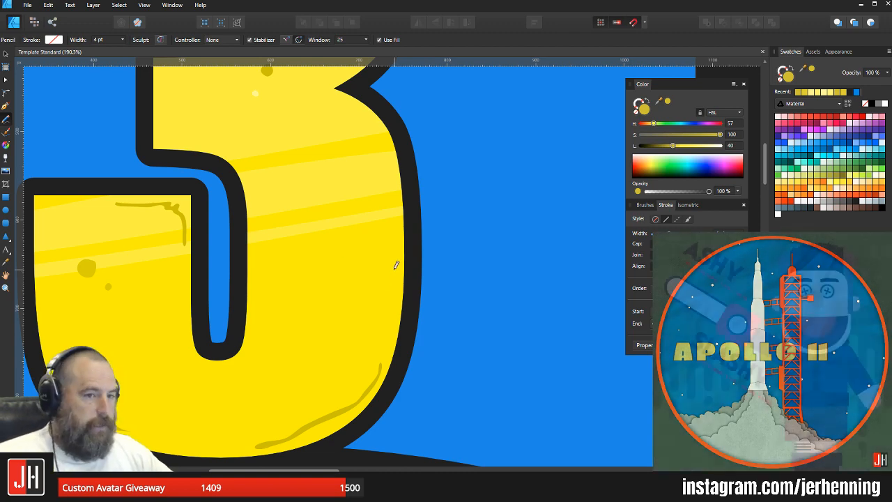
{"action": "scroll", "coordinate": [404, 265], "scroll_direction": "up", "scroll_amount": 1}
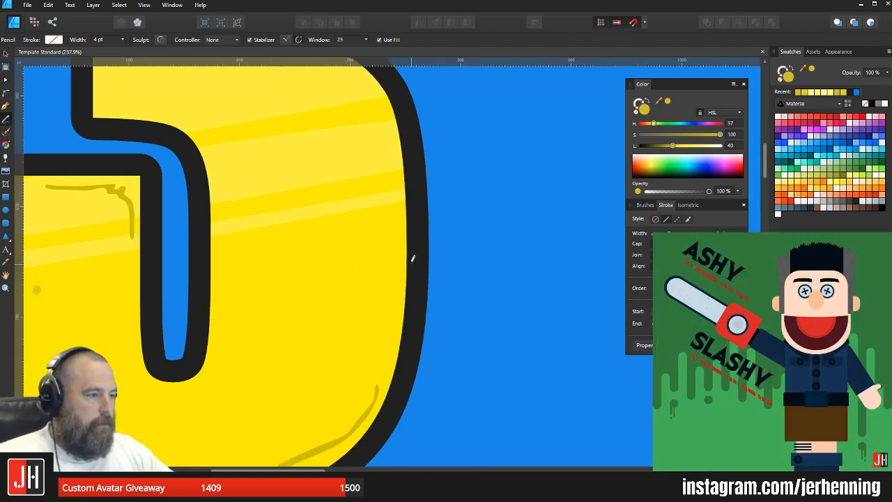
{"action": "left_click_drag", "start_coordinate": [297, 306], "coordinate": [243, 316]}
{"action": "key", "text": "ctrl+z"}
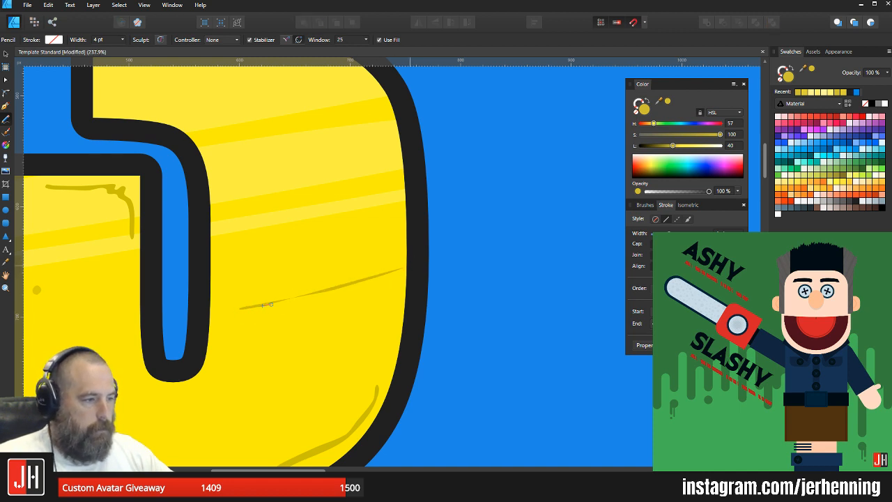
{"action": "mouse_move", "coordinate": [271, 304]}
{"action": "left_mouse_down"}
{"action": "mouse_move", "coordinate": [330, 299]}
{"action": "mouse_move", "coordinate": [409, 266]}
{"action": "left_mouse_up"}
{"action": "key", "text": "ctrl+z"}
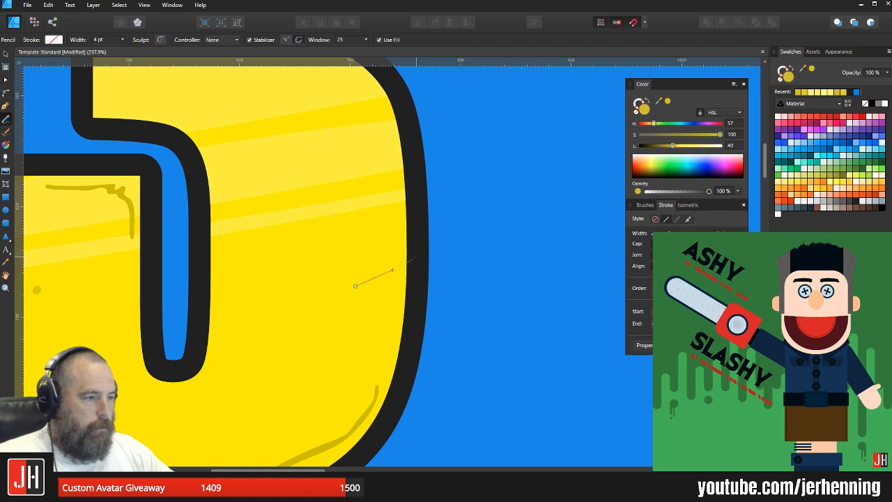
{"action": "mouse_move", "coordinate": [355, 286]}
{"action": "left_mouse_down"}
{"action": "mouse_move", "coordinate": [223, 323]}
{"action": "mouse_move", "coordinate": [359, 294]}
{"action": "mouse_move", "coordinate": [371, 283]}
{"action": "mouse_move", "coordinate": [231, 322]}
{"action": "mouse_move", "coordinate": [326, 303]}
{"action": "left_mouse_up"}
{"action": "key", "text": "ctrl+z"}
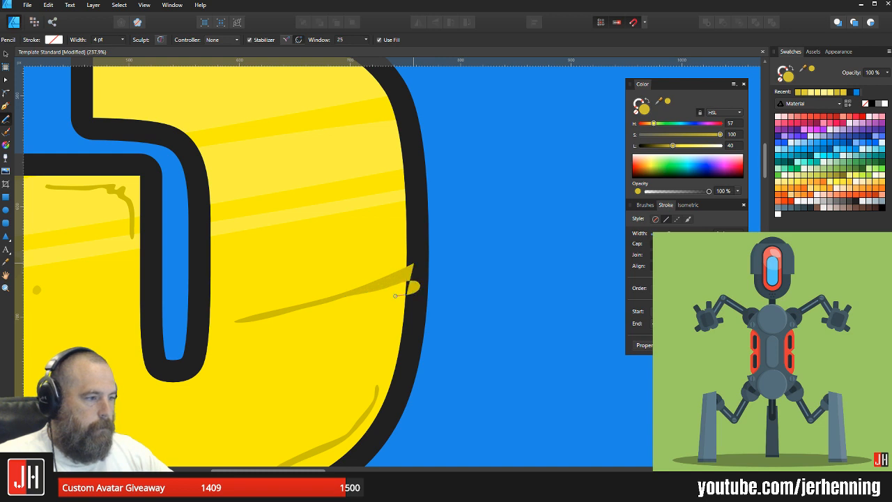
{"action": "mouse_move", "coordinate": [395, 296]}
{"action": "left_mouse_down"}
{"action": "mouse_move", "coordinate": [277, 336]}
{"action": "mouse_move", "coordinate": [408, 266]}
{"action": "mouse_move", "coordinate": [376, 307]}
{"action": "mouse_move", "coordinate": [416, 292]}
{"action": "mouse_move", "coordinate": [352, 336]}
{"action": "mouse_move", "coordinate": [411, 276]}
{"action": "mouse_move", "coordinate": [415, 322]}
{"action": "mouse_move", "coordinate": [382, 341]}
{"action": "mouse_move", "coordinate": [424, 329]}
{"action": "left_mouse_up"}
Step: Cut the lower bowl's scratch marks, paste them inside the 3, and save the document
{"action": "key", "text": "ctrl+z"}
{"action": "key", "text": "v"}
{"action": "left_click", "coordinate": [425, 287]}
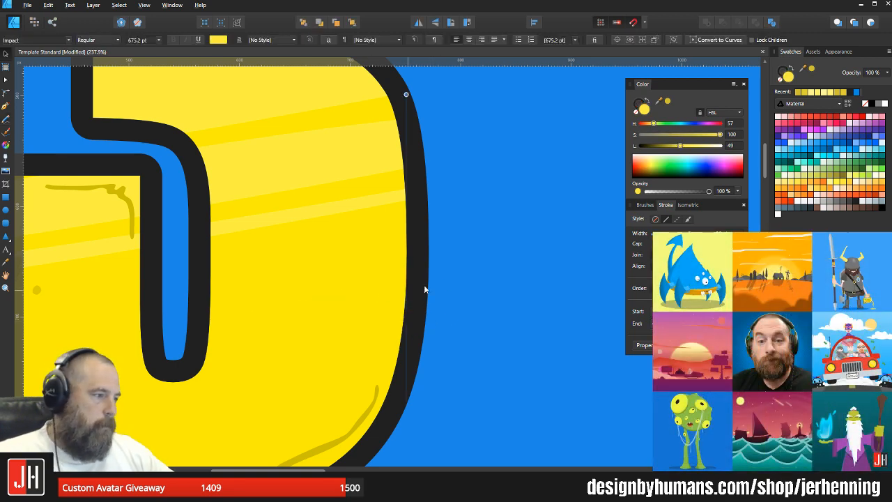
{"action": "key", "text": "ctrl+alt+v"}
{"action": "left_click", "coordinate": [461, 279]}
{"action": "scroll", "coordinate": [440, 326], "scroll_direction": "down", "scroll_amount": 8}
{"action": "scroll", "coordinate": [442, 318], "scroll_direction": "up", "scroll_amount": 4}
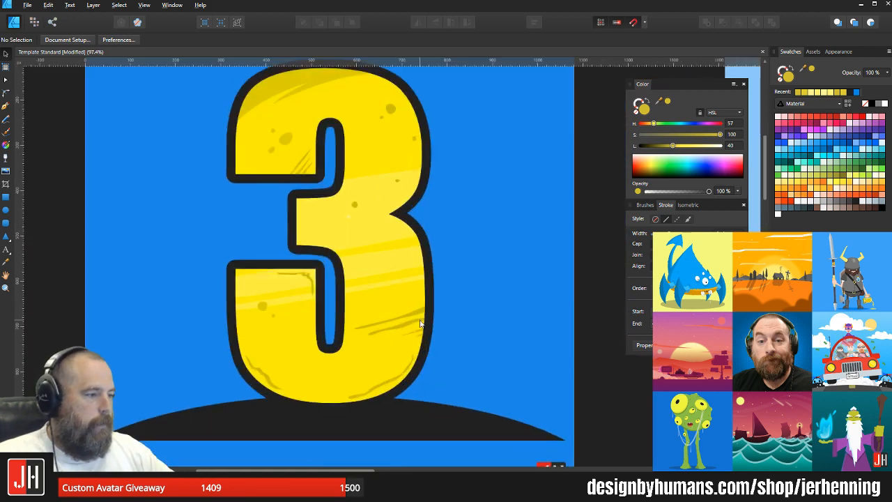
{"action": "scroll", "coordinate": [420, 322], "scroll_direction": "up", "scroll_amount": 5}
{"action": "left_click", "coordinate": [394, 310]}
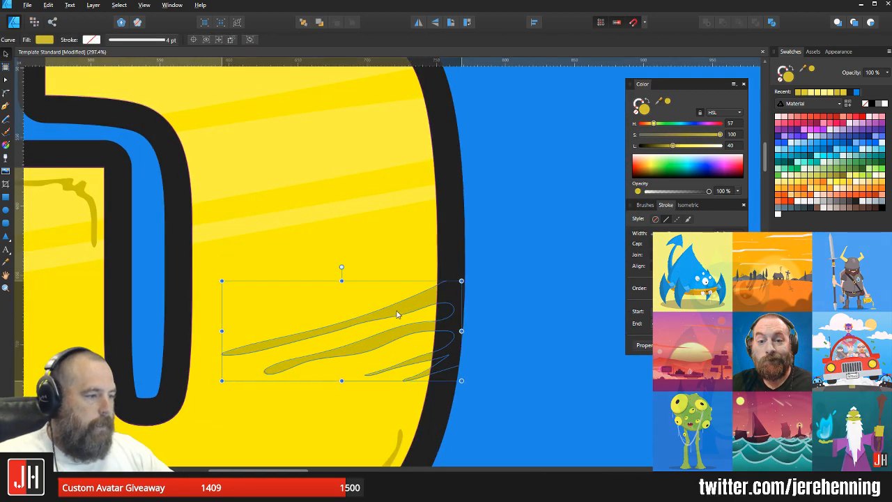
{"action": "scroll", "coordinate": [407, 345], "scroll_direction": "down", "scroll_amount": 6}
{"action": "left_click", "coordinate": [490, 341]}
{"action": "scroll", "coordinate": [380, 329], "scroll_direction": "up", "scroll_amount": 2}
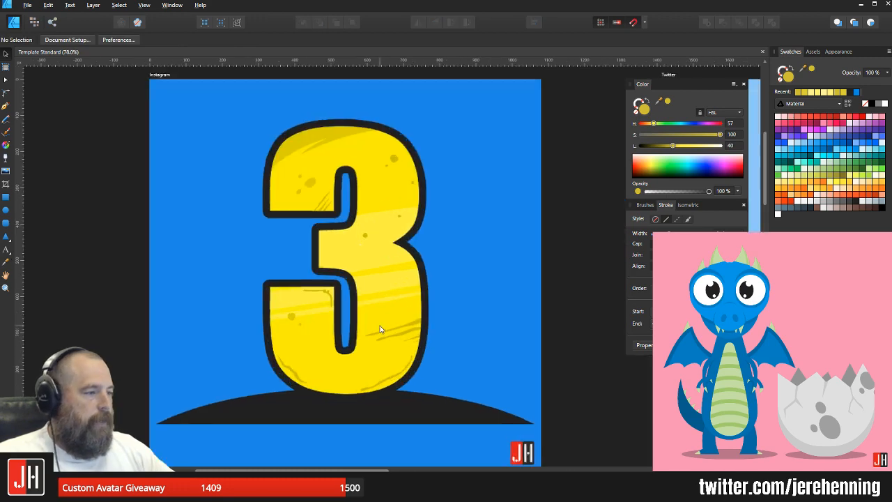
Step: Draw an oval spot with the Pencil tool below the 3's lower inner gap, using the large upper spot's dark yellow
{"action": "scroll", "coordinate": [349, 332], "scroll_direction": "up", "scroll_amount": 4}
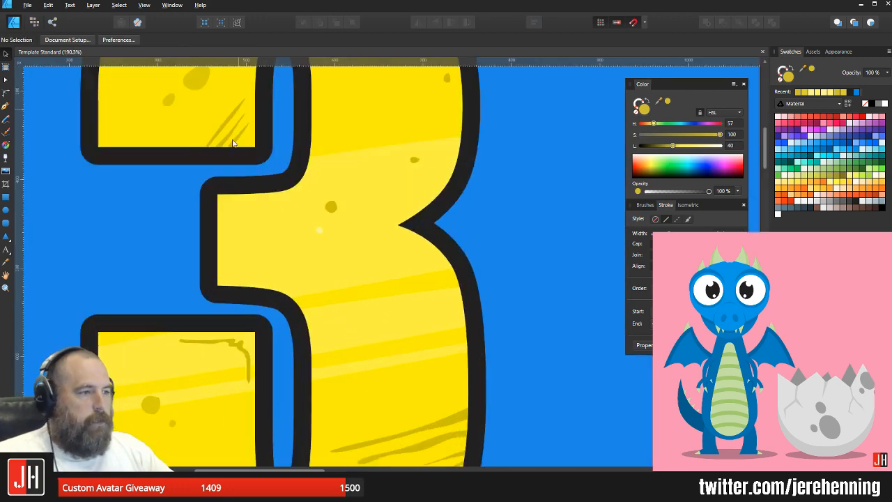
{"action": "scroll", "coordinate": [233, 142], "scroll_direction": "up", "scroll_amount": 1}
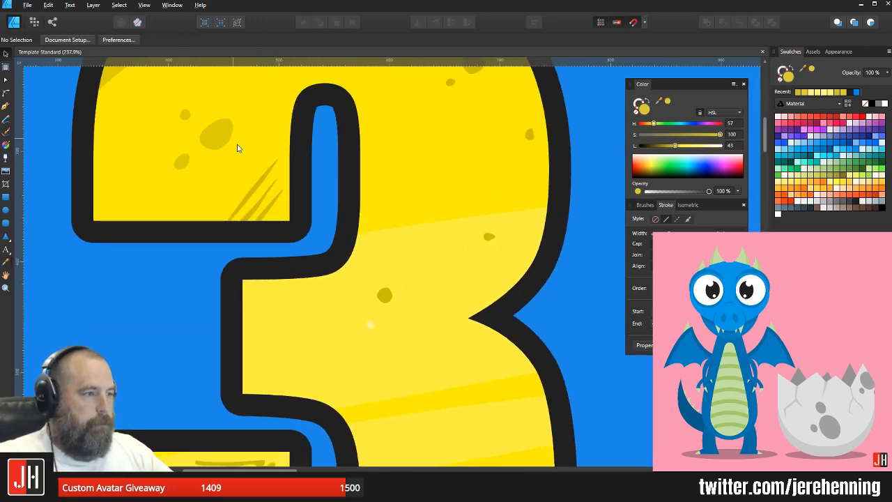
{"action": "scroll", "coordinate": [237, 148], "scroll_direction": "down", "scroll_amount": 4}
{"action": "scroll", "coordinate": [150, 235], "scroll_direction": "up", "scroll_amount": 3}
{"action": "key", "text": "n"}
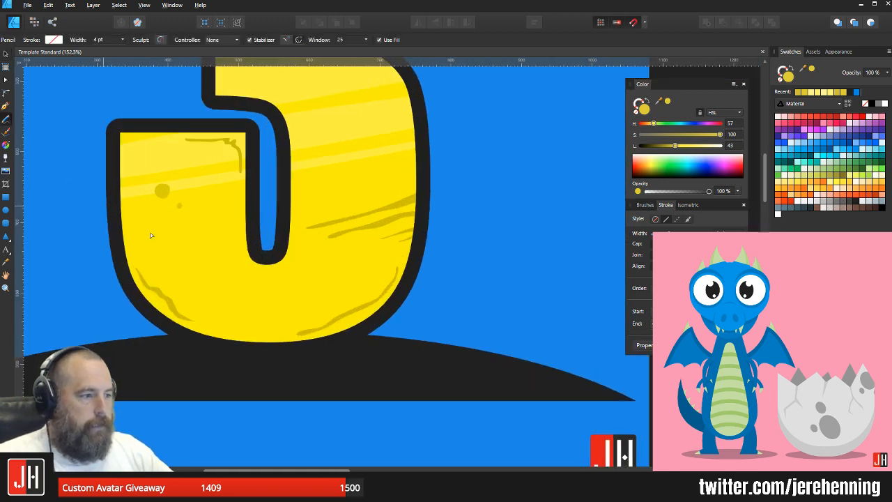
{"action": "scroll", "coordinate": [408, 309], "scroll_direction": "up", "scroll_amount": 5}
{"action": "mouse_move", "coordinate": [369, 303]}
{"action": "left_mouse_down"}
{"action": "mouse_move", "coordinate": [354, 329]}
{"action": "mouse_move", "coordinate": [385, 325]}
{"action": "mouse_move", "coordinate": [366, 304]}
{"action": "left_mouse_up"}
Step: Draw a smaller oval spot with a clean outline, tilted and placed close to the new spot's lower right
{"action": "scroll", "coordinate": [407, 327], "scroll_direction": "up", "scroll_amount": 3}
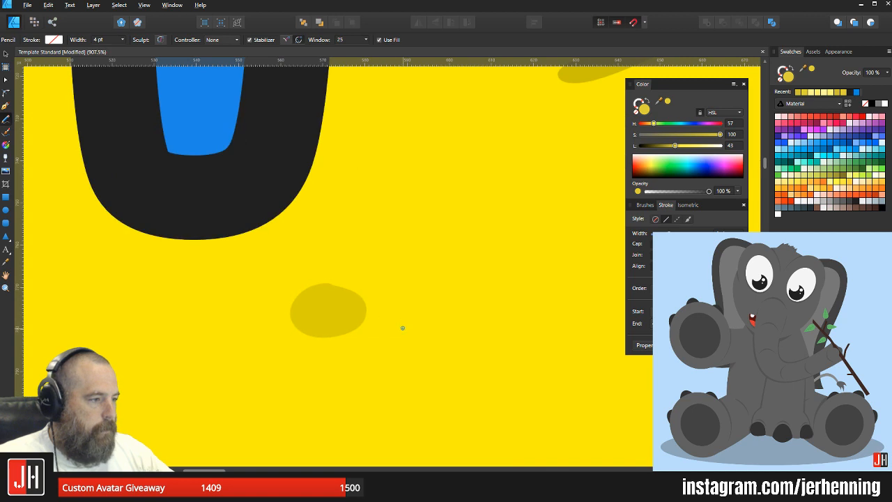
{"action": "scroll", "coordinate": [396, 330], "scroll_direction": "up", "scroll_amount": 4}
{"action": "key", "text": "a"}
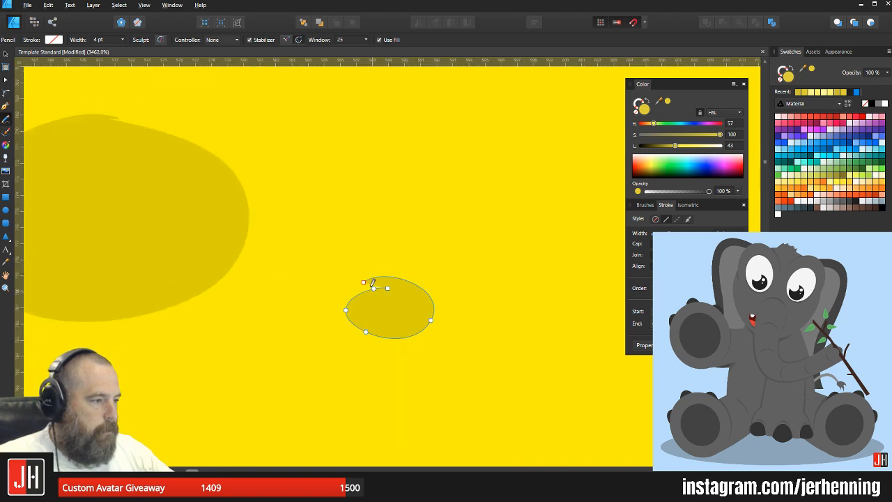
{"action": "left_click", "coordinate": [374, 288]}
{"action": "scroll", "coordinate": [393, 302], "scroll_direction": "down", "scroll_amount": 6}
{"action": "key", "text": "v"}
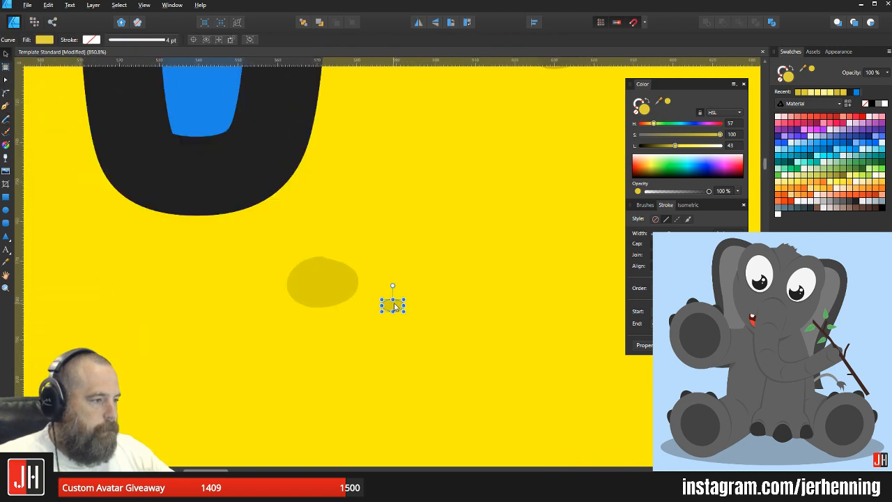
{"action": "mouse_move", "coordinate": [387, 307]}
{"action": "left_mouse_down"}
{"action": "mouse_move", "coordinate": [379, 326]}
{"action": "mouse_move", "coordinate": [372, 323]}
{"action": "mouse_move", "coordinate": [384, 303]}
{"action": "left_mouse_up"}
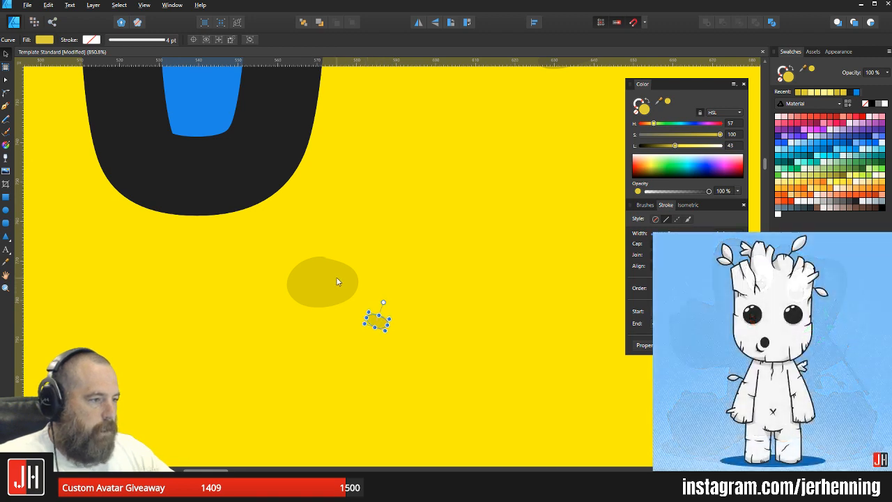
Step: Select the larger oval spot below the 3's inner gap and refine the top of its outline with the Node tool
{"action": "left_click", "coordinate": [336, 279]}
{"action": "scroll", "coordinate": [329, 262], "scroll_direction": "up", "scroll_amount": 6}
{"action": "key", "text": "a"}
{"action": "left_click", "coordinate": [323, 245]}
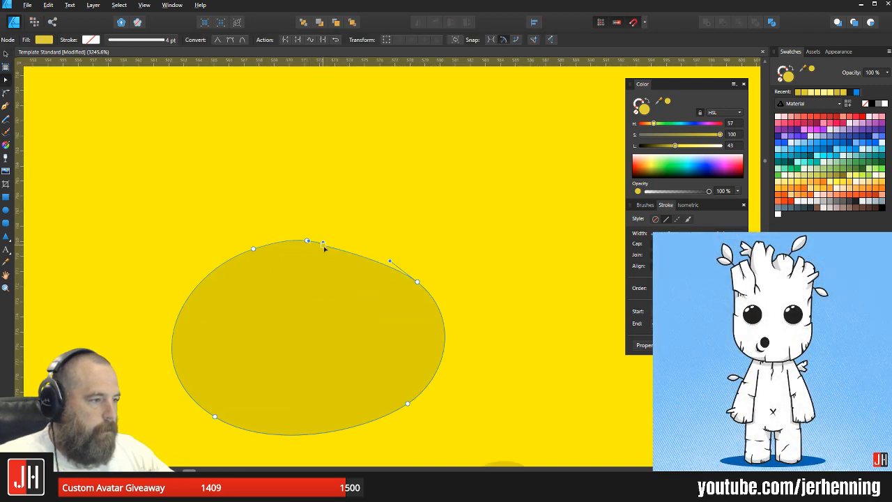
{"action": "scroll", "coordinate": [338, 284], "scroll_direction": "down", "scroll_amount": 7}
{"action": "key", "text": "v"}
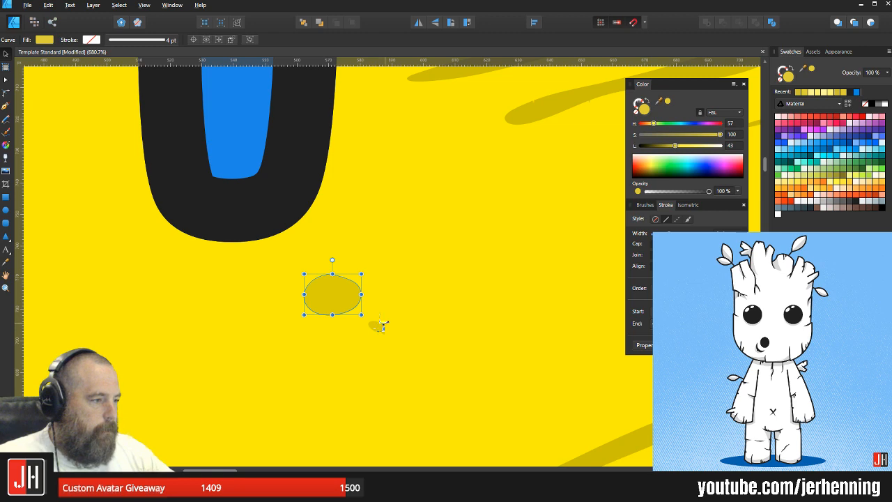
Step: Enlarge the small spot slightly, shift both oval spots up and to the right together, and group them
{"action": "left_click_drag", "start_coordinate": [384, 322], "coordinate": [395, 317]}
{"action": "left_click", "coordinate": [342, 297], "text": "shift"}
{"action": "left_click_drag", "start_coordinate": [341, 296], "coordinate": [370, 283]}
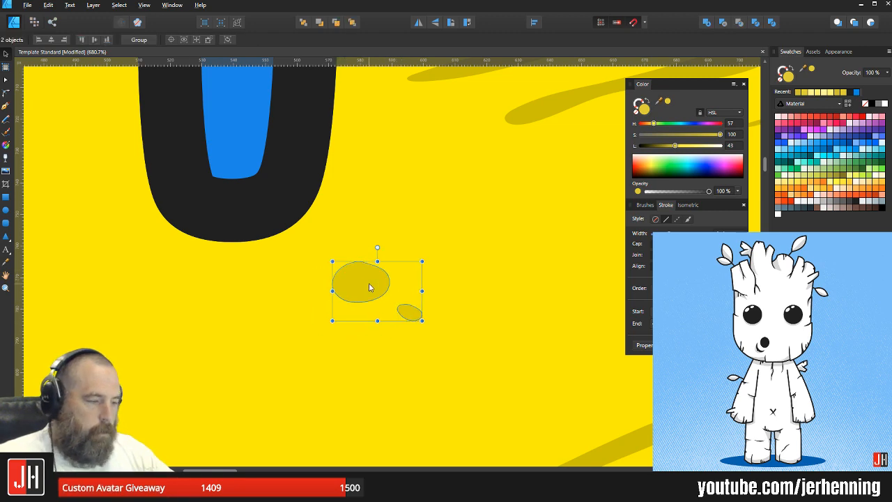
{"action": "key", "text": "ctrl+g"}
{"action": "scroll", "coordinate": [380, 282], "scroll_direction": "down", "scroll_amount": 12}
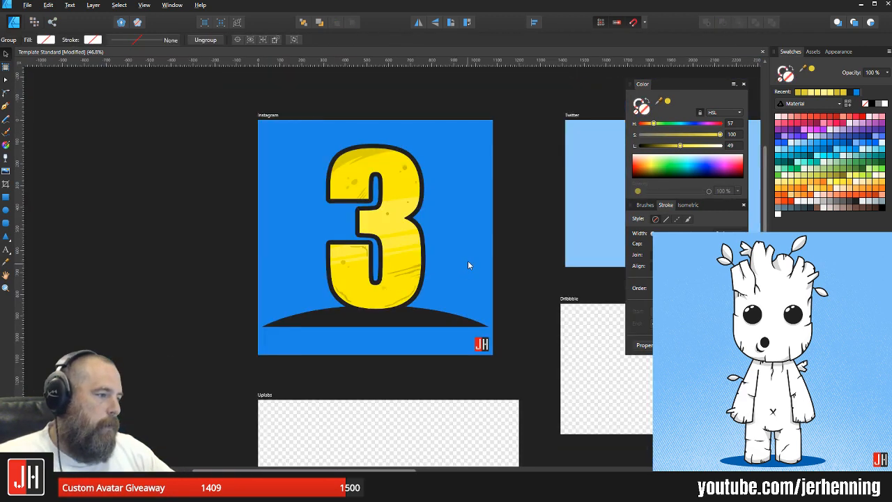
{"action": "left_click", "coordinate": [467, 261]}
{"action": "left_click", "coordinate": [365, 292]}
{"action": "left_click_drag", "start_coordinate": [380, 301], "coordinate": [200, 260]}
{"action": "key", "text": "ctrl+z"}
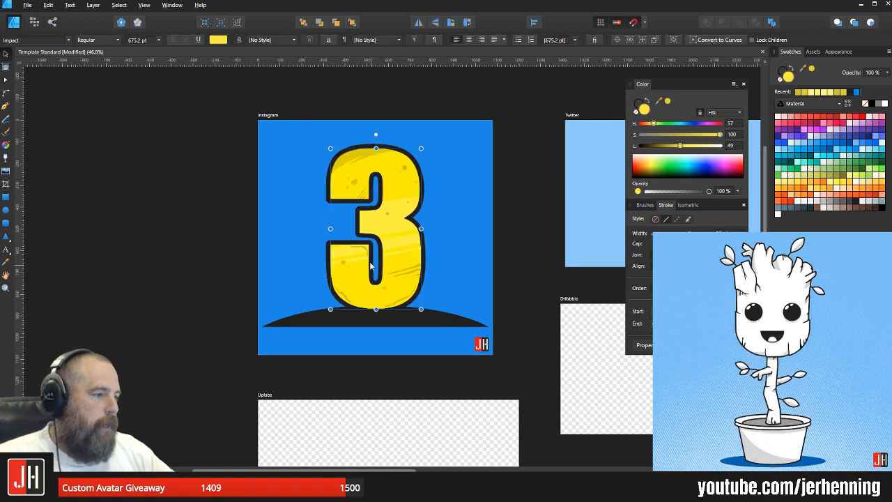
{"action": "scroll", "coordinate": [363, 257], "scroll_direction": "up", "scroll_amount": 5}
{"action": "left_click", "coordinate": [381, 242]}
{"action": "scroll", "coordinate": [375, 246], "scroll_direction": "up", "scroll_amount": 3}
{"action": "key", "text": "Delete"}
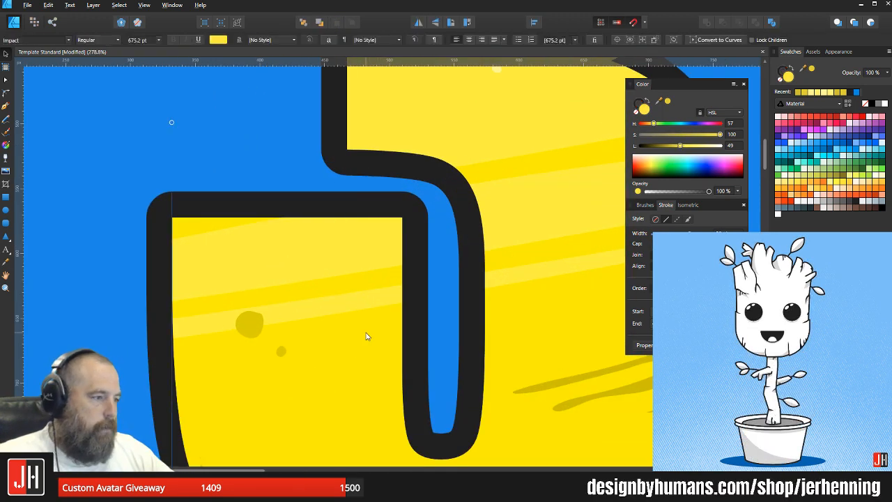
{"action": "scroll", "coordinate": [366, 336], "scroll_direction": "down", "scroll_amount": 9}
{"action": "left_click_drag", "start_coordinate": [415, 259], "coordinate": [479, 235]}
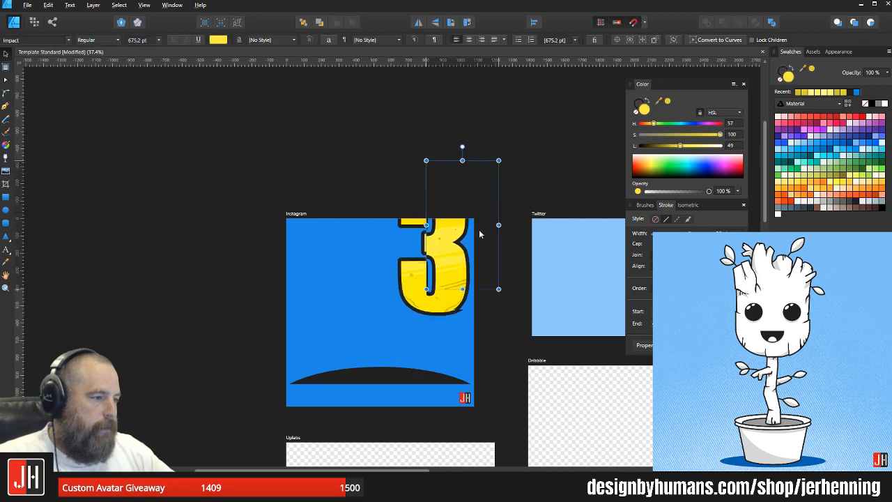
{"action": "key", "text": "ctrl+z"}
{"action": "left_click", "coordinate": [497, 280]}
{"action": "scroll", "coordinate": [391, 312], "scroll_direction": "up", "scroll_amount": 3}
{"action": "left_click_drag", "start_coordinate": [393, 314], "coordinate": [394, 285]}
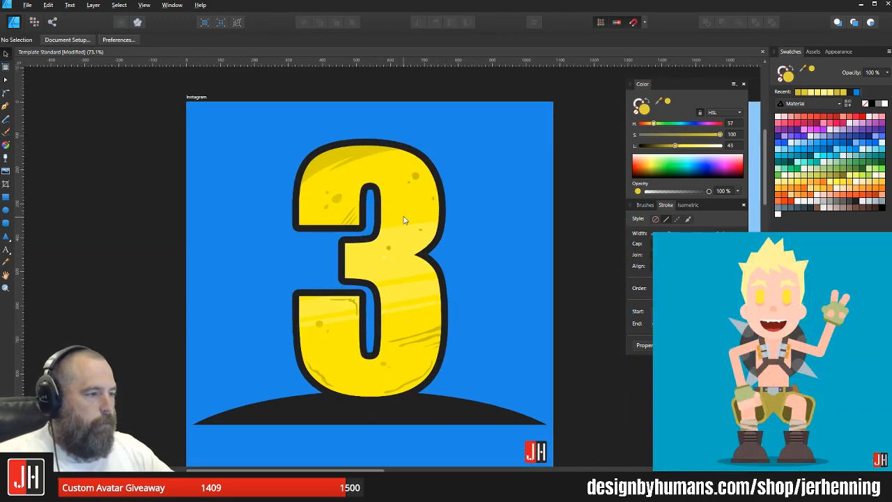
{"action": "left_click", "coordinate": [395, 225]}
{"action": "left_click_drag", "start_coordinate": [370, 133], "coordinate": [349, 138]}
{"action": "key", "text": "ctrl+z"}
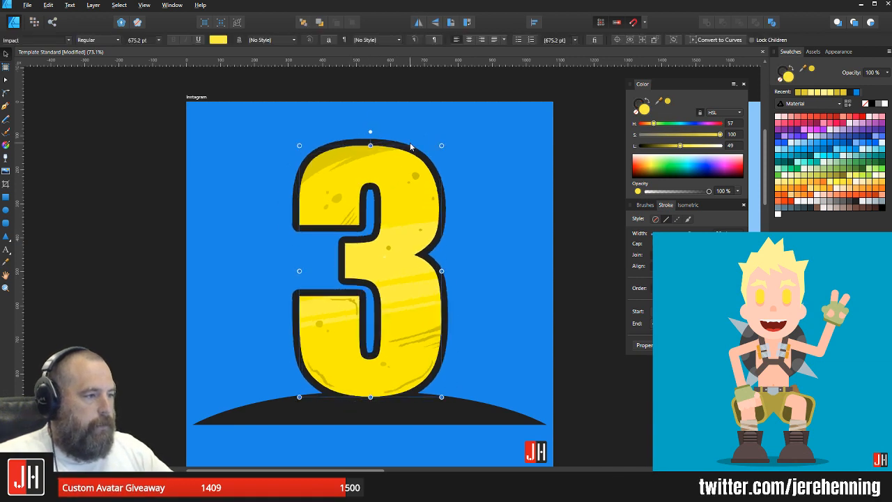
{"action": "left_click", "coordinate": [502, 235]}
Step: Move the dark mound and the 3 slightly lower on the Instagram artboard, keeping the 3 standing on the mound
{"action": "scroll", "coordinate": [496, 251], "scroll_direction": "up", "scroll_amount": 1}
{"action": "left_click_drag", "start_coordinate": [495, 254], "coordinate": [493, 215]}
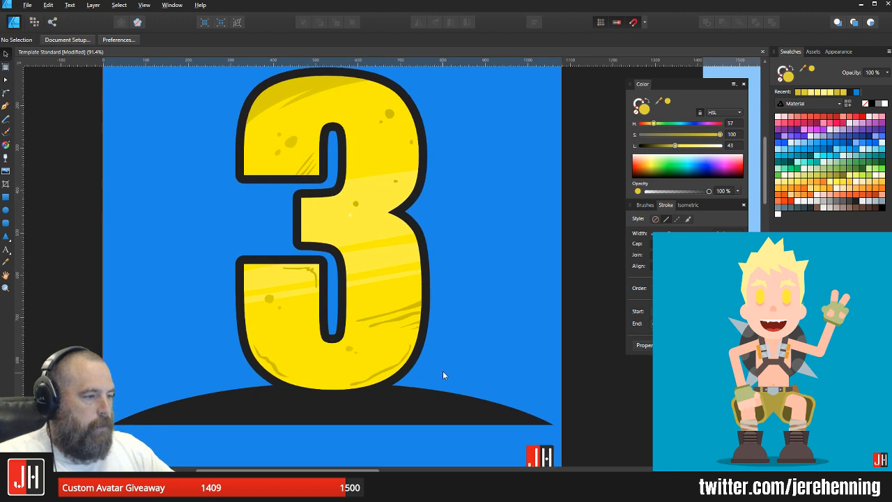
{"action": "left_click_drag", "start_coordinate": [442, 372], "coordinate": [433, 299]}
{"action": "left_click", "coordinate": [382, 342]}
{"action": "left_click_drag", "start_coordinate": [401, 340], "coordinate": [402, 345]}
{"action": "left_click", "coordinate": [370, 289]}
{"action": "left_click_drag", "start_coordinate": [370, 271], "coordinate": [370, 281]}
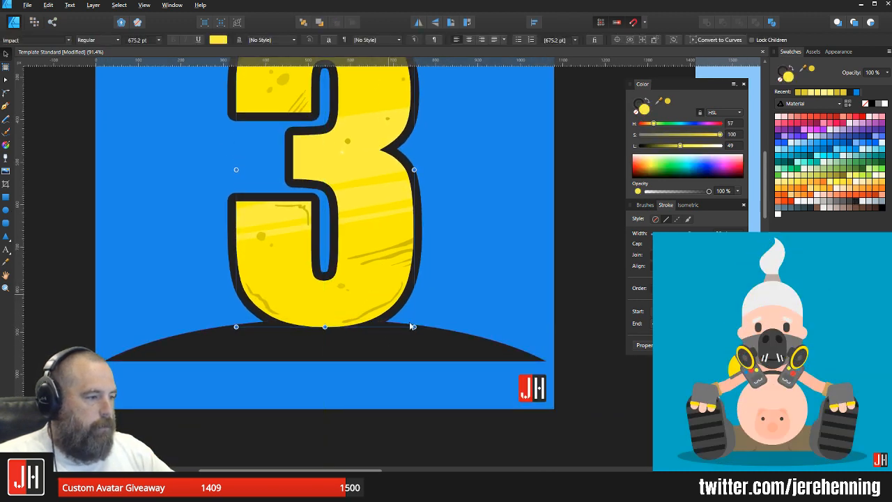
Step: Fill the mound beneath the 3 with a red swatch and deselect it
{"action": "left_click", "coordinate": [433, 341]}
{"action": "left_click", "coordinate": [830, 120]}
{"action": "left_click", "coordinate": [476, 214]}
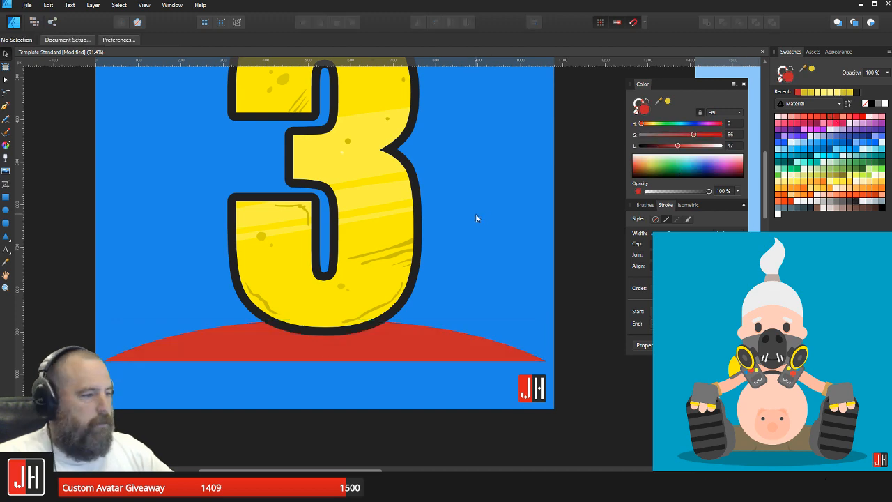
Step: Shift the red mound and the 3 a little further down the artboard, with the 3's base overlapping the mound's top
{"action": "scroll", "coordinate": [423, 262], "scroll_direction": "down", "scroll_amount": 2}
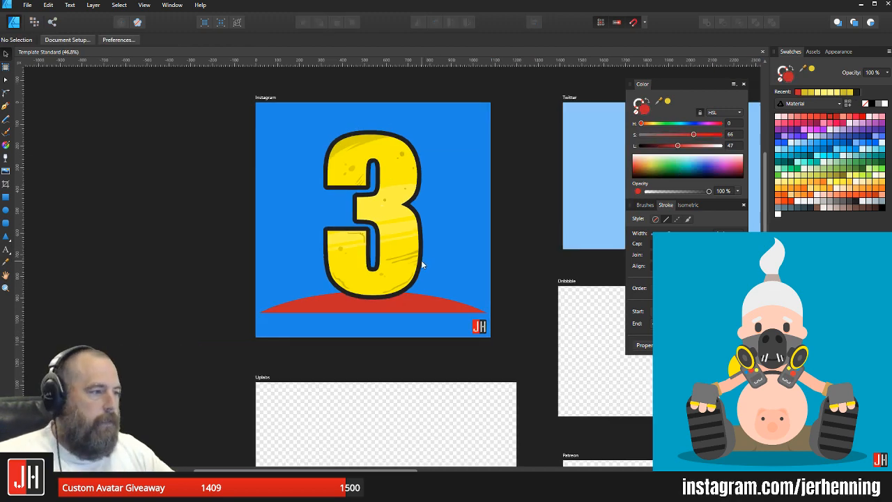
{"action": "scroll", "coordinate": [420, 310], "scroll_direction": "up", "scroll_amount": 2}
{"action": "left_click", "coordinate": [420, 310]}
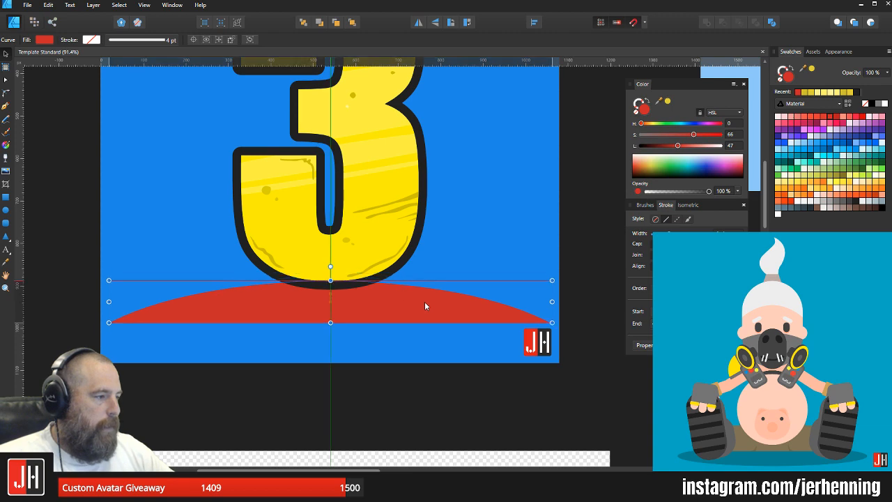
{"action": "left_click_drag", "start_coordinate": [388, 201], "coordinate": [401, 230]}
{"action": "left_click", "coordinate": [453, 223]}
{"action": "scroll", "coordinate": [385, 273], "scroll_direction": "down", "scroll_amount": 2}
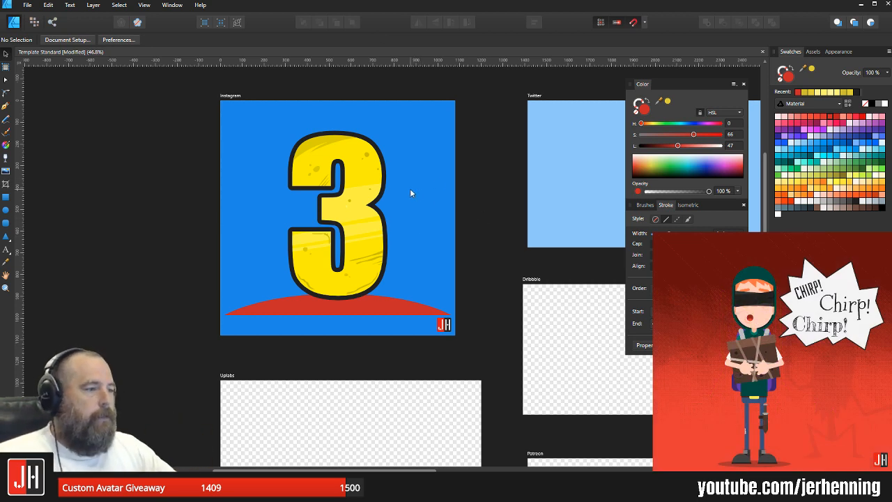
{"action": "left_click_drag", "start_coordinate": [339, 189], "coordinate": [355, 209]}
{"action": "scroll", "coordinate": [355, 209], "scroll_direction": "up", "scroll_amount": 1}
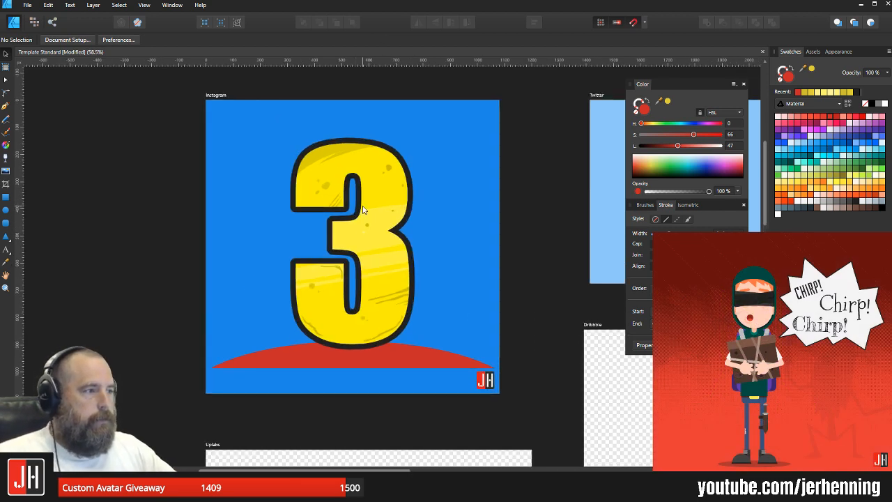
{"action": "scroll", "coordinate": [363, 207], "scroll_direction": "up", "scroll_amount": 1}
{"action": "left_click", "coordinate": [378, 186]}
{"action": "left_click", "coordinate": [458, 173]}
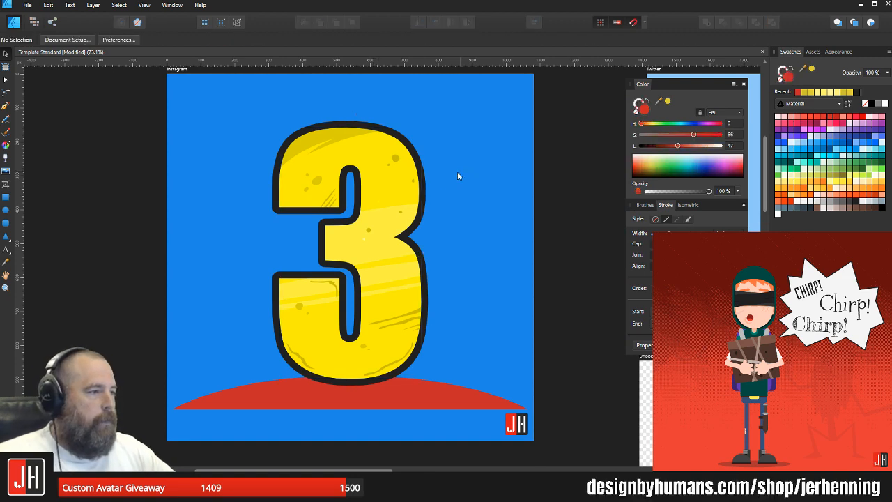
Step: Try a white Outer Glow on the 3 with a 48.2 px radius and switch the effect off
{"action": "left_click", "coordinate": [383, 169]}
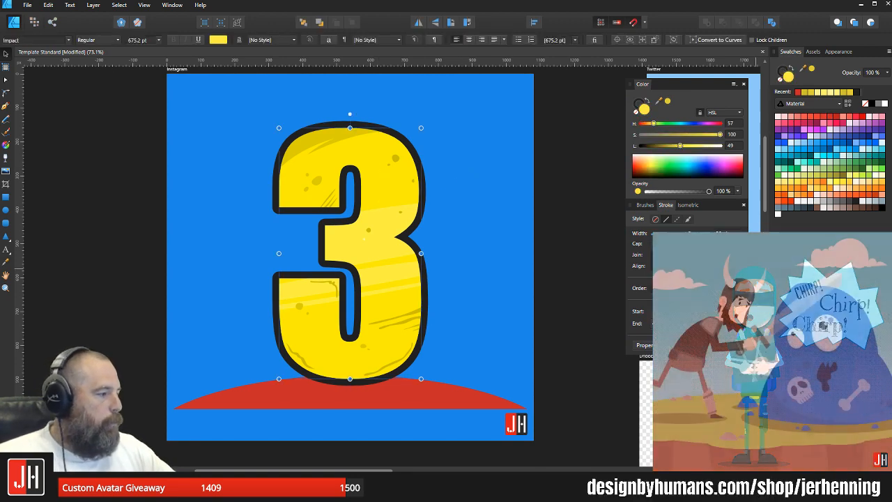
{"action": "left_click", "coordinate": [829, 410]}
{"action": "left_click_drag", "start_coordinate": [383, 124], "coordinate": [460, 165]}
{"action": "left_click", "coordinate": [361, 164]}
{"action": "left_click_drag", "start_coordinate": [520, 200], "coordinate": [631, 198]}
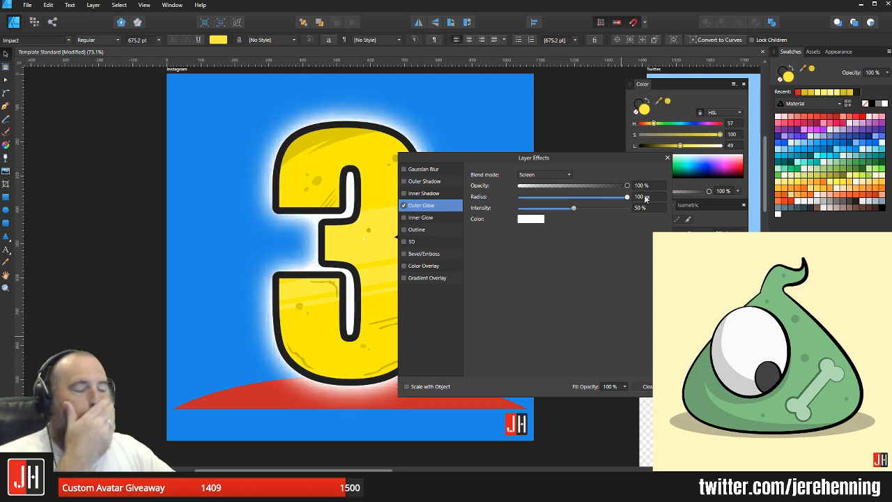
{"action": "left_click_drag", "start_coordinate": [624, 198], "coordinate": [613, 198]}
{"action": "left_click", "coordinate": [404, 207]}
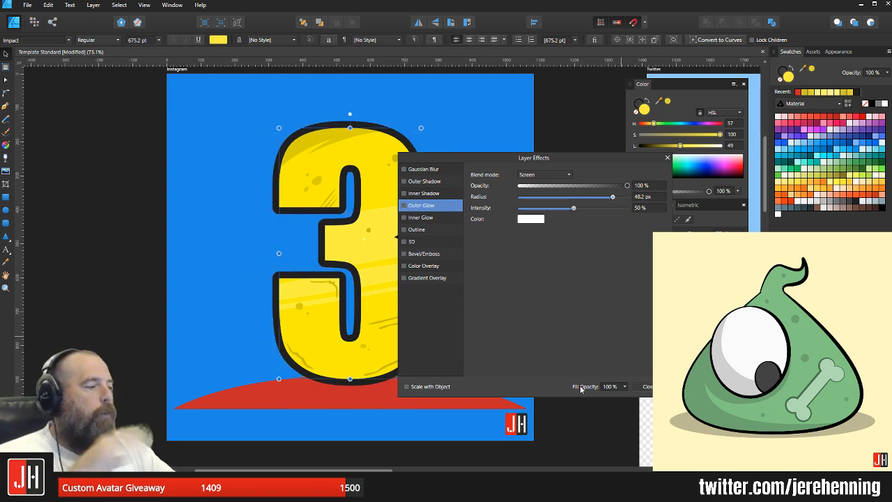
{"action": "left_click", "coordinate": [644, 387]}
{"action": "left_click", "coordinate": [568, 297]}
Step: Recolour the mound with the dark colour sampled from the 3's outline and deselect it
{"action": "left_click", "coordinate": [423, 381]}
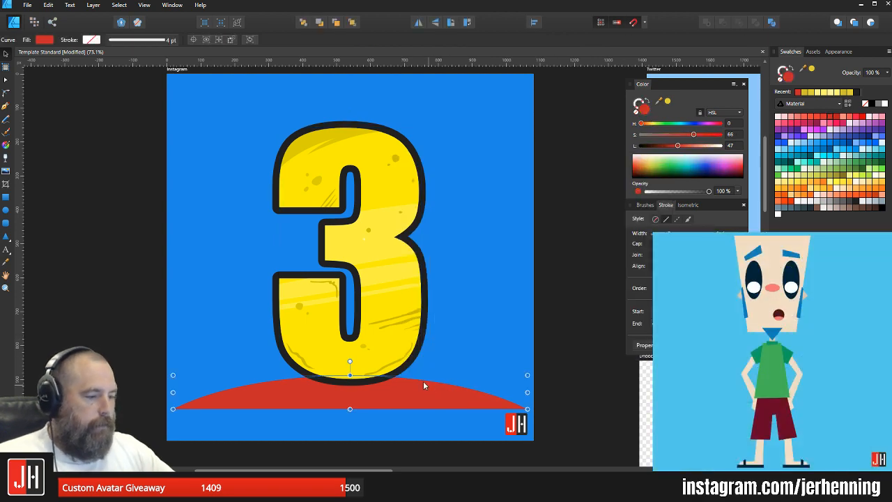
{"action": "key", "text": "i"}
{"action": "left_click", "coordinate": [421, 295]}
{"action": "scroll", "coordinate": [428, 306], "scroll_direction": "down", "scroll_amount": 5}
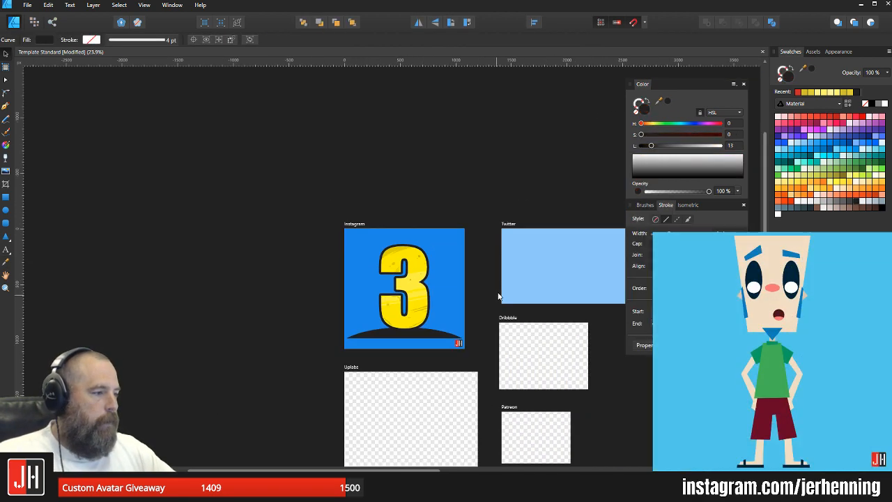
{"action": "key", "text": "v"}
{"action": "key", "text": "ctrl+d"}
{"action": "scroll", "coordinate": [430, 325], "scroll_direction": "up", "scroll_amount": 4}
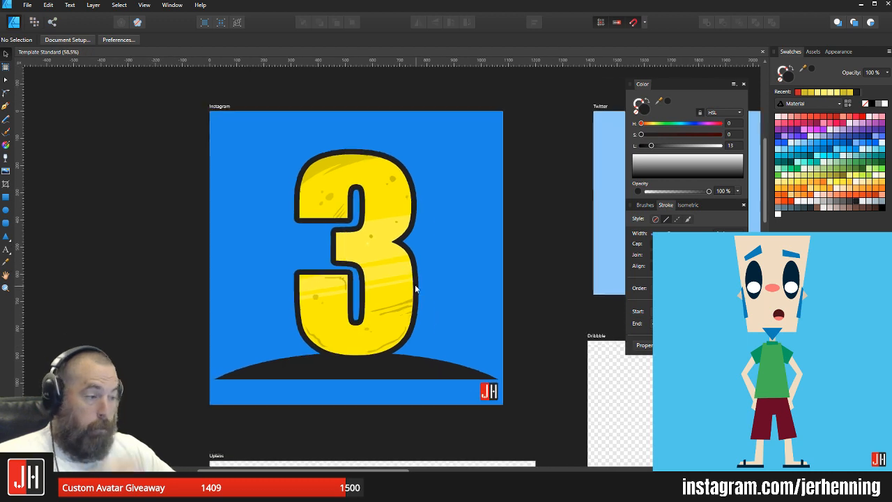
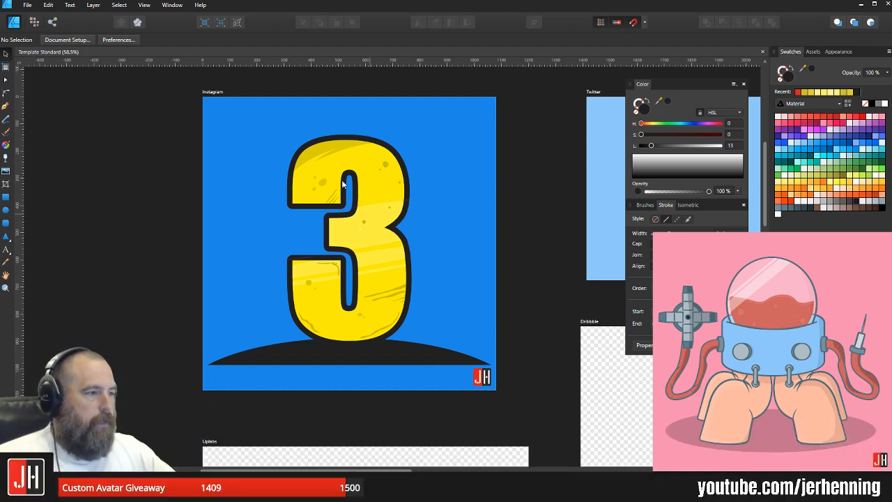
Step: Draw a tall ellipse over the right side of the 3's upper bowl, tilt it to the left and adjust its position
{"action": "scroll", "coordinate": [279, 164], "scroll_direction": "up", "scroll_amount": 3}
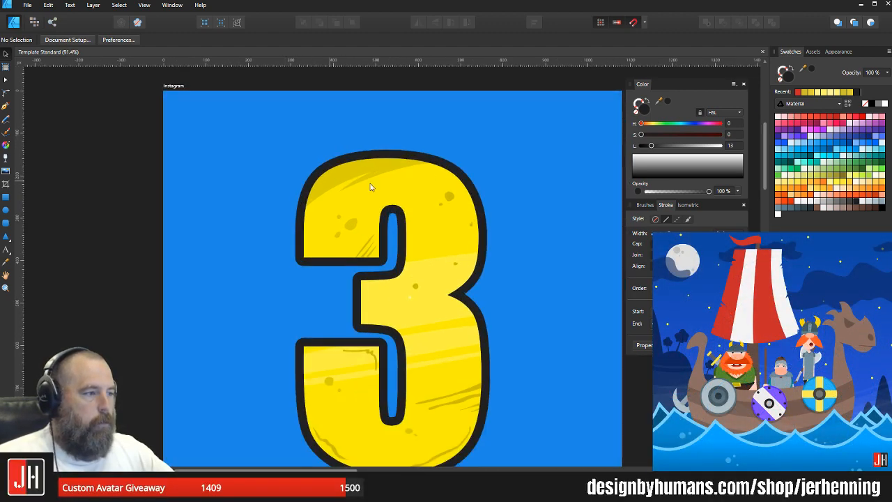
{"action": "left_click_drag", "start_coordinate": [440, 184], "coordinate": [414, 175]}
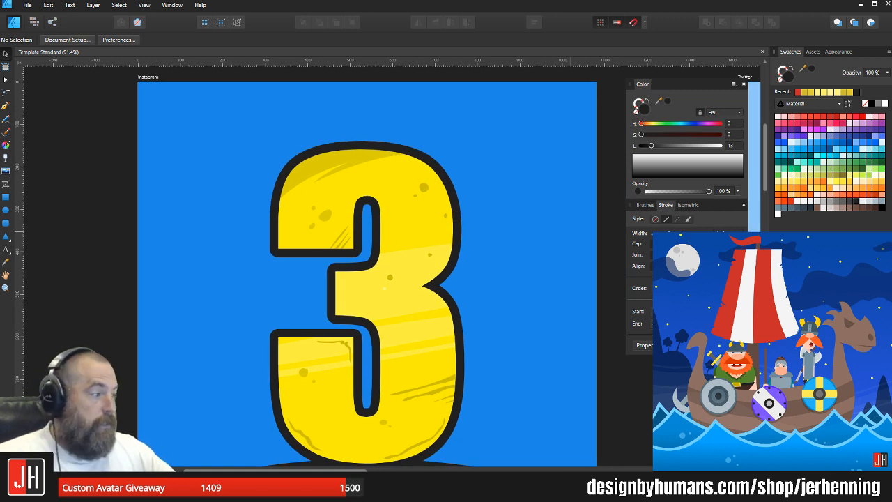
{"action": "left_click", "coordinate": [395, 192]}
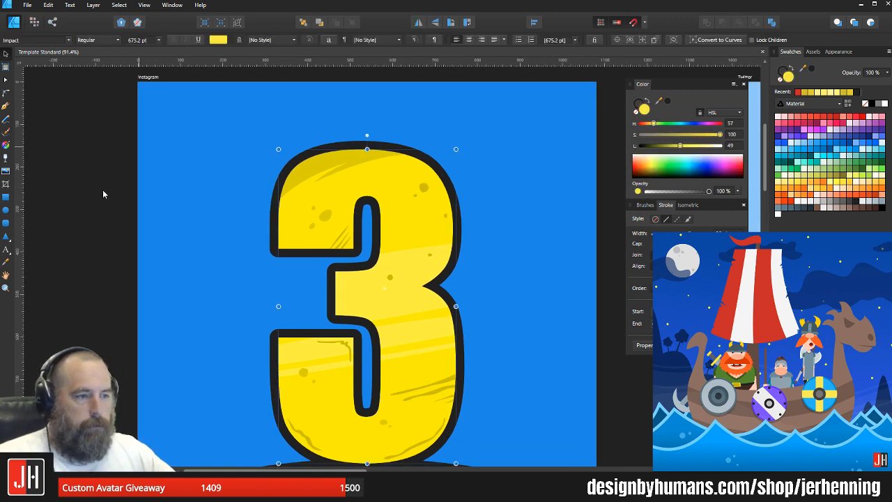
{"action": "left_click", "coordinate": [6, 210]}
{"action": "left_click_drag", "start_coordinate": [389, 173], "coordinate": [485, 291]}
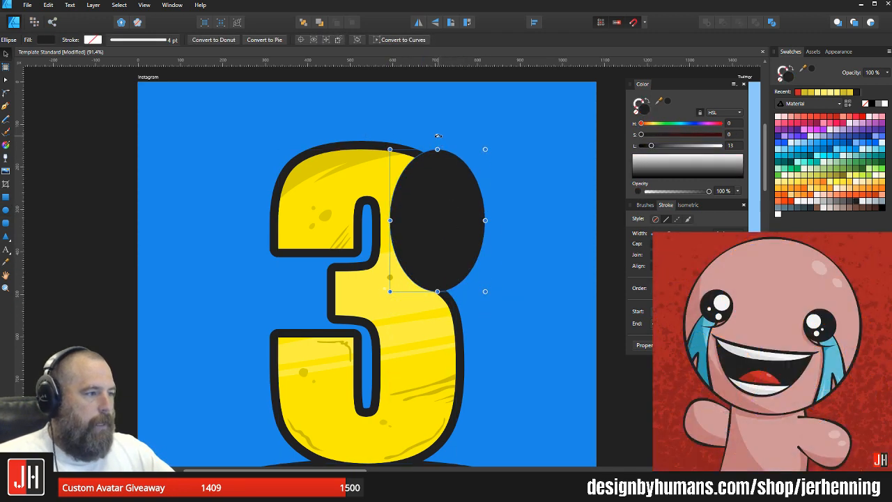
{"action": "left_click_drag", "start_coordinate": [438, 136], "coordinate": [406, 142]}
{"action": "left_click_drag", "start_coordinate": [424, 197], "coordinate": [432, 207]}
Step: Place a copy of the ellipse on the left side of the 3 and fill both ellipses with light green
{"action": "key", "text": "ctrl+d"}
{"action": "left_click_drag", "start_coordinate": [459, 233], "coordinate": [227, 233]}
{"action": "left_click", "coordinate": [485, 236], "text": "shift"}
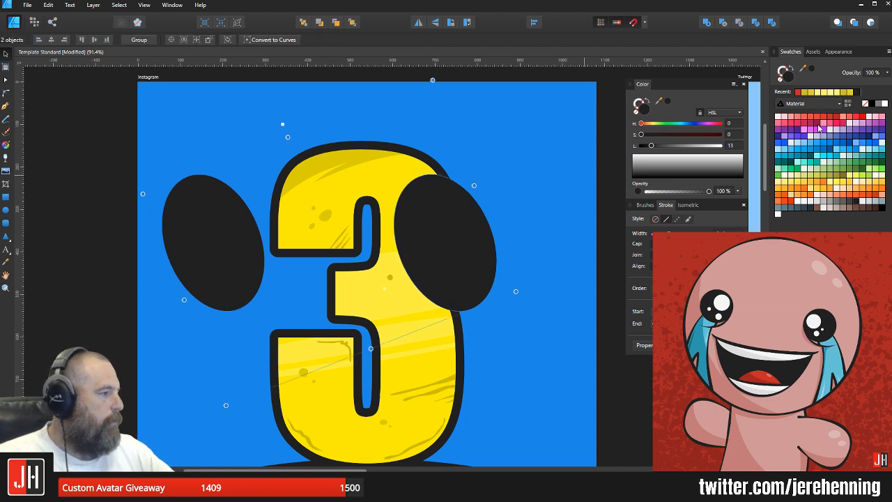
{"action": "left_click", "coordinate": [876, 173]}
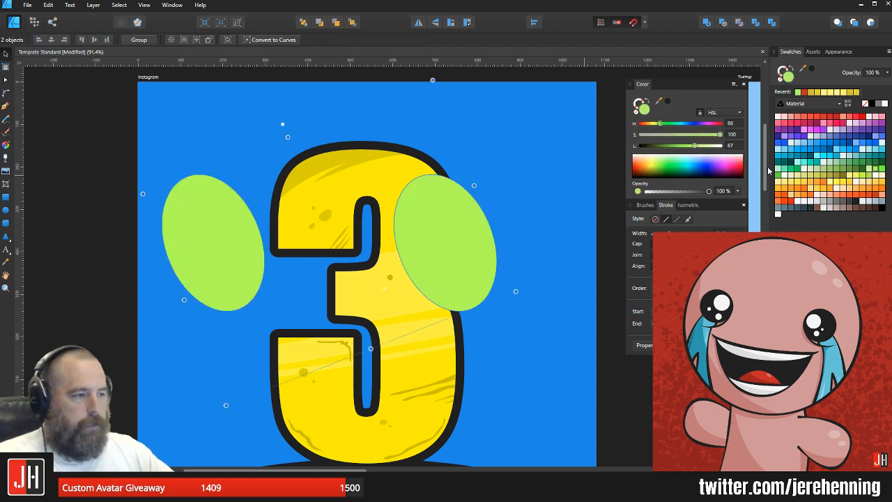
Step: Place the left green ellipse behind the 3 across its left opening and rotate it more upright
{"action": "left_click", "coordinate": [238, 250]}
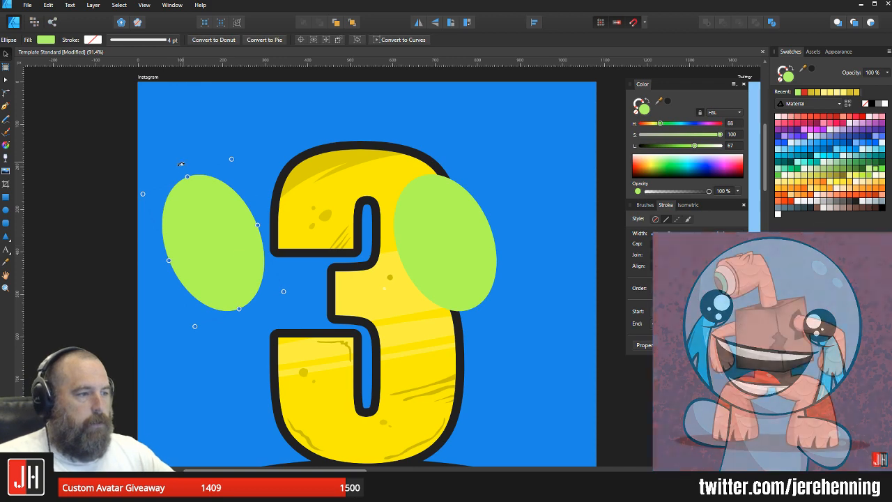
{"action": "left_click_drag", "start_coordinate": [239, 250], "coordinate": [274, 268]}
{"action": "left_click_drag", "start_coordinate": [271, 198], "coordinate": [247, 199]}
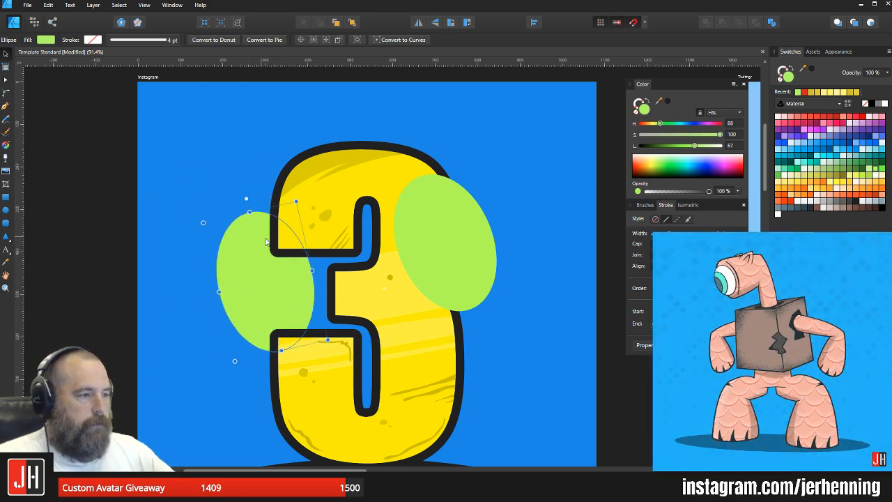
{"action": "left_click_drag", "start_coordinate": [297, 229], "coordinate": [309, 238]}
Step: Adjust the rotation of both green ellipses and move the left one down beside the 3's lower bowl
{"action": "left_click", "coordinate": [463, 221]}
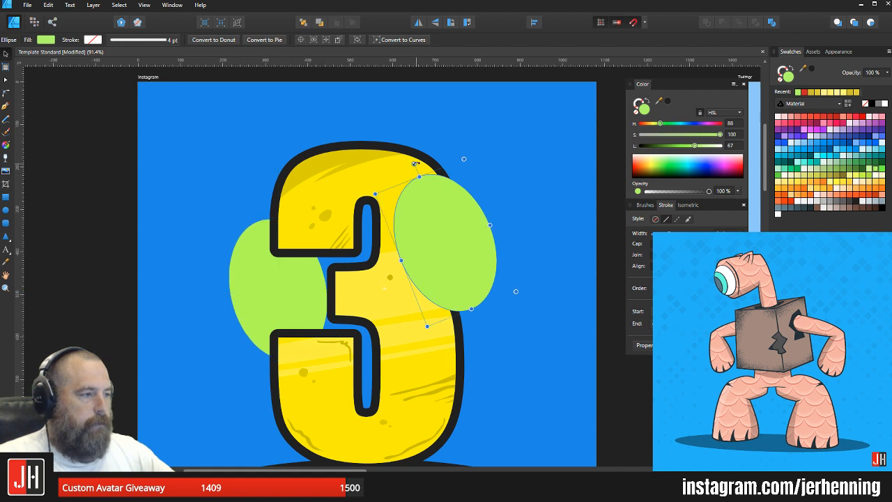
{"action": "left_click_drag", "start_coordinate": [415, 163], "coordinate": [433, 158]}
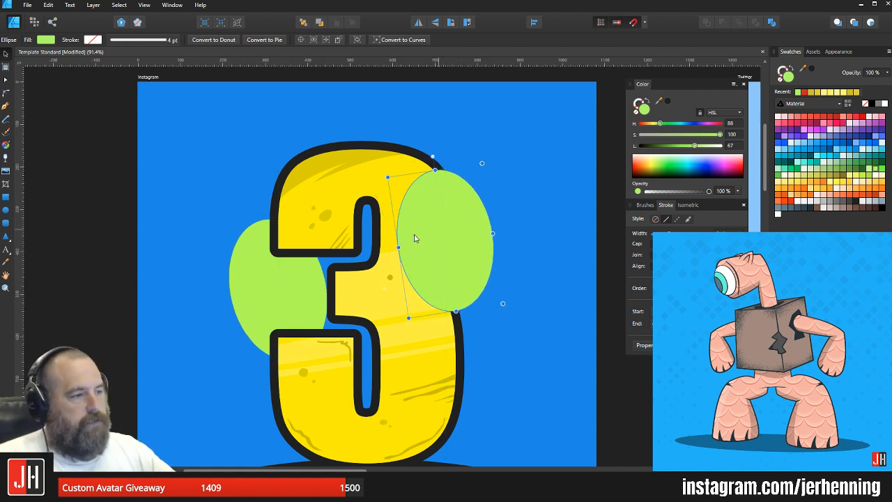
{"action": "left_click", "coordinate": [268, 276]}
{"action": "left_click_drag", "start_coordinate": [260, 203], "coordinate": [270, 220]}
{"action": "left_click_drag", "start_coordinate": [271, 286], "coordinate": [286, 343]}
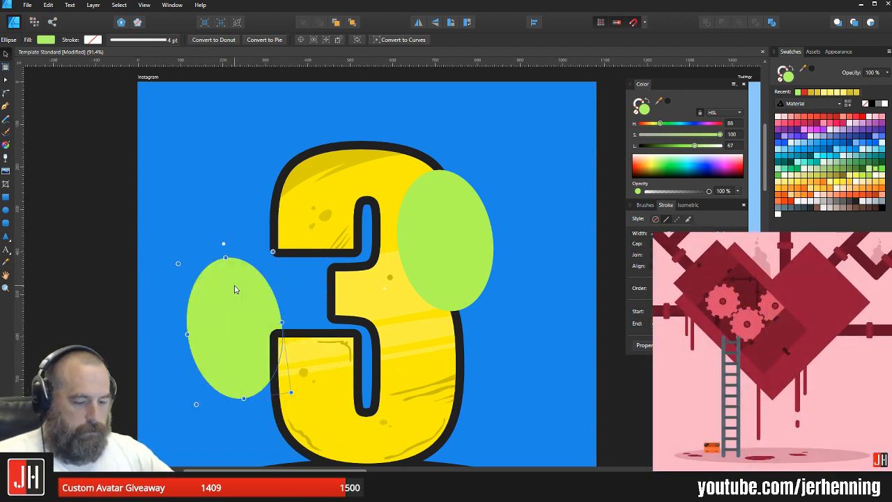
Step: Restore the small green ellipse to its earlier position, then shrink it and place it over the 3's lower-left bowl
{"action": "key", "text": "Delete"}
{"action": "key", "text": "ctrl+z"}
{"action": "key", "text": "ctrl+z"}
{"action": "key", "text": "ctrl+z"}
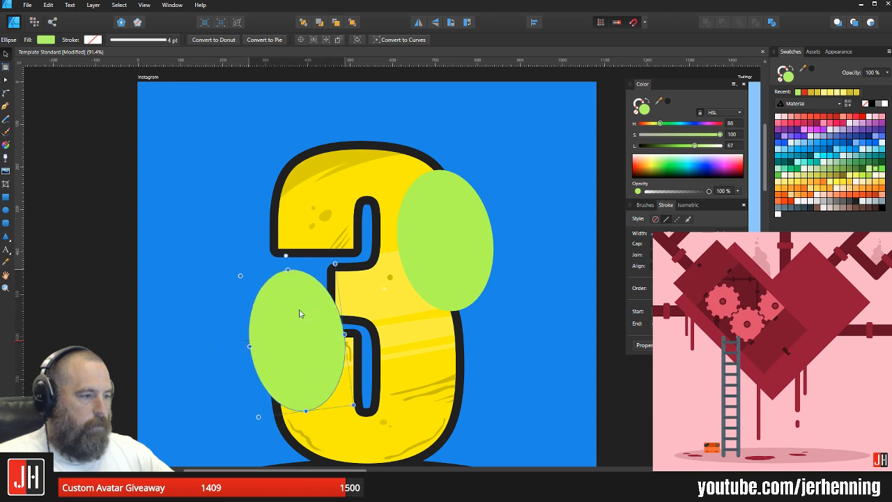
{"action": "left_click_drag", "start_coordinate": [335, 264], "coordinate": [281, 306]}
{"action": "left_click_drag", "start_coordinate": [297, 355], "coordinate": [308, 317]}
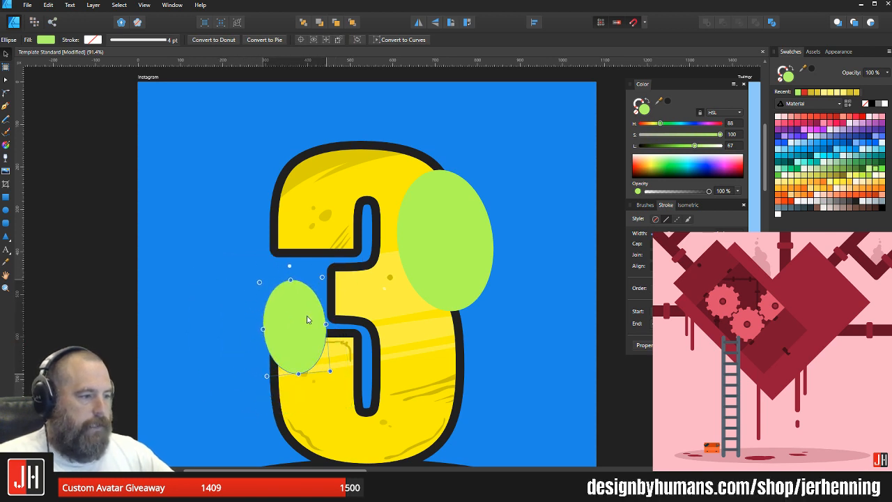
Step: Move the large green ellipse up to the 3's upper-right shoulder, tilt it to the right and place it behind the 3
{"action": "left_click", "coordinate": [446, 225]}
{"action": "left_click_drag", "start_coordinate": [446, 225], "coordinate": [427, 176]}
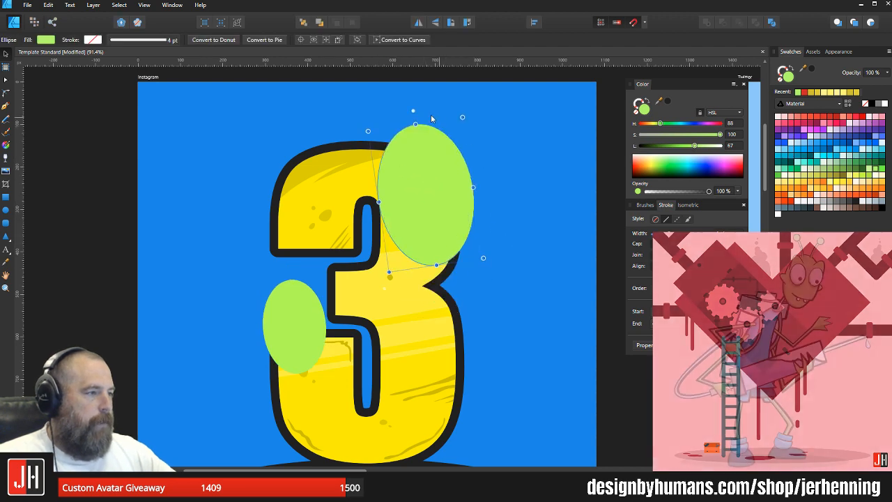
{"action": "left_click_drag", "start_coordinate": [413, 112], "coordinate": [440, 112]}
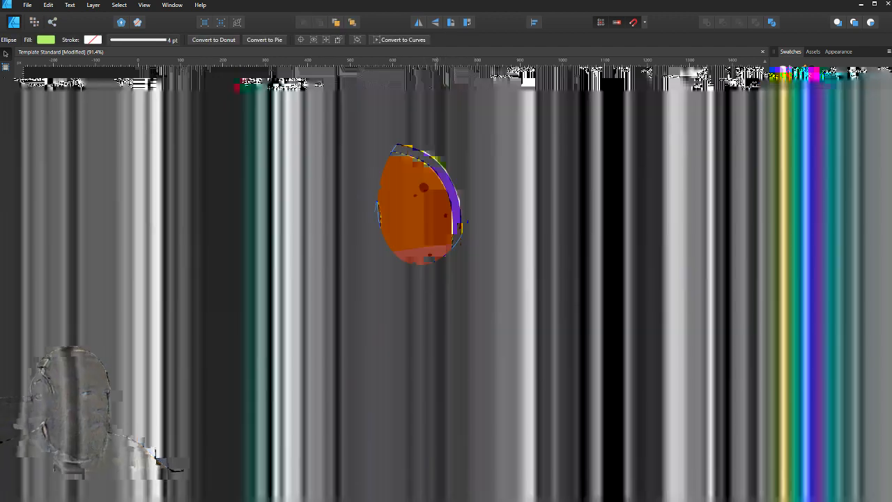
{"action": "left_click", "coordinate": [504, 213]}
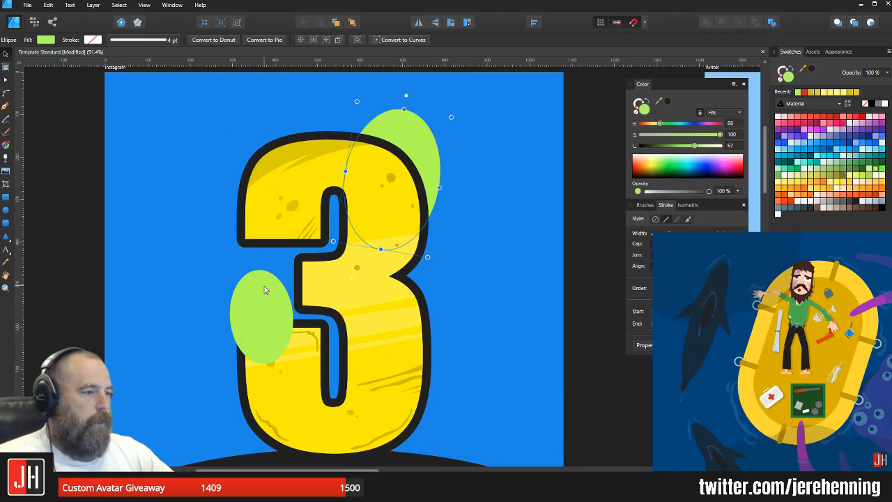
Step: Recolor both green ellipses together, trying pink-red first and settling on an orange-red fill
{"action": "left_click", "coordinate": [265, 290], "text": "shift"}
{"action": "left_click", "coordinate": [839, 126]}
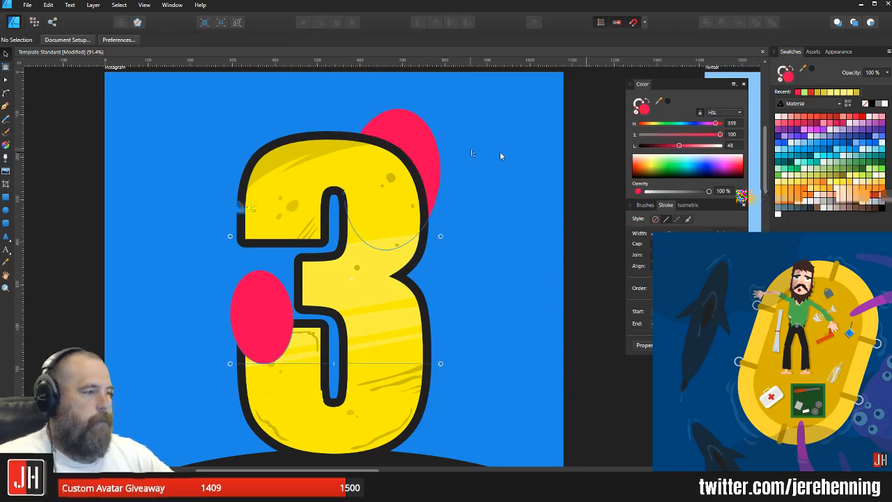
{"action": "left_click", "coordinate": [255, 304]}
{"action": "left_click", "coordinate": [413, 131], "text": "shift"}
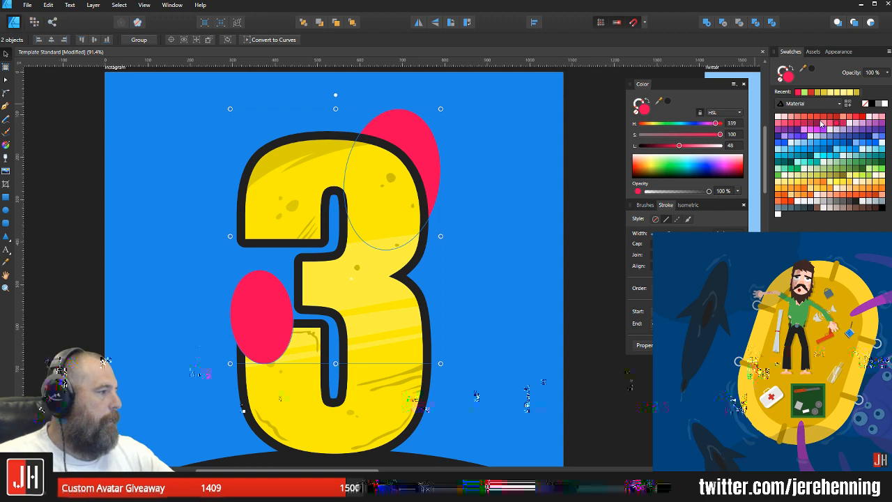
{"action": "left_click", "coordinate": [812, 119]}
{"action": "key", "text": "ctrl+d"}
{"action": "scroll", "coordinate": [482, 193], "scroll_direction": "down", "scroll_amount": 2}
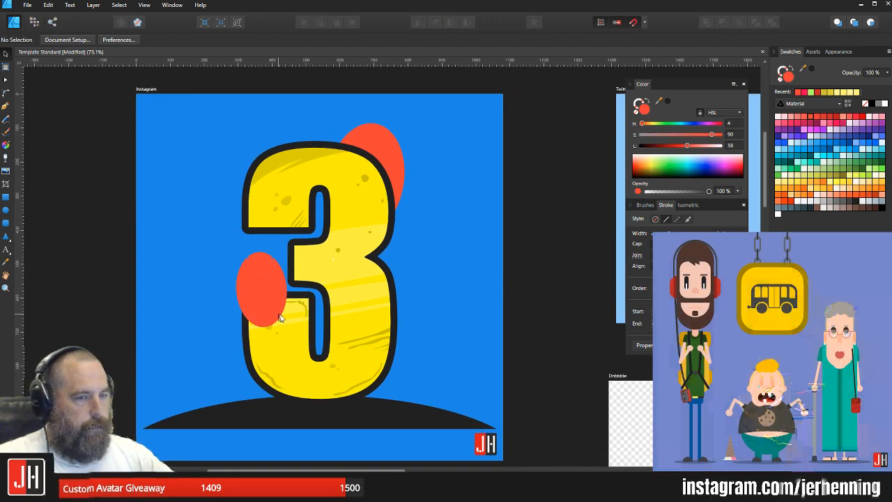
Step: Nudge the upper red ellipse slightly upward and place a copy of it to the right of the 3
{"action": "left_click", "coordinate": [384, 147]}
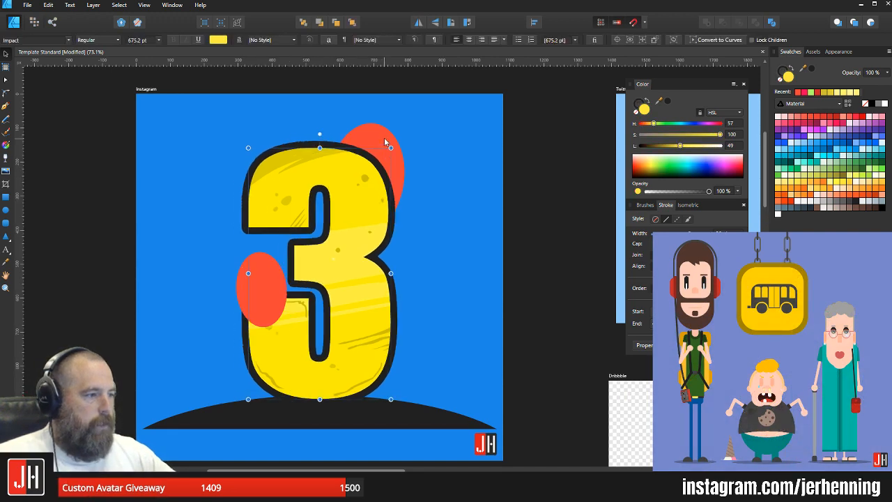
{"action": "left_click", "coordinate": [380, 136]}
{"action": "left_click_drag", "start_coordinate": [375, 134], "coordinate": [373, 128]}
{"action": "left_click", "coordinate": [413, 188]}
{"action": "left_click", "coordinate": [378, 142]}
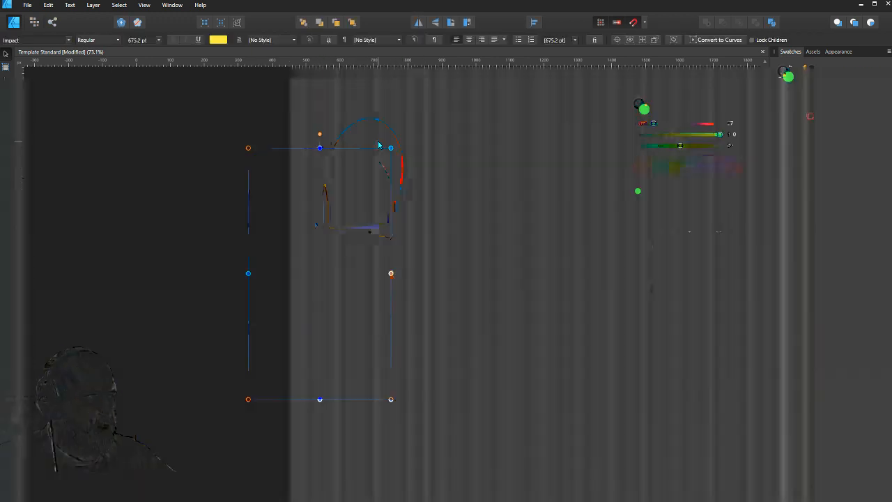
{"action": "left_click", "coordinate": [375, 136]}
{"action": "left_click_drag", "start_coordinate": [375, 136], "coordinate": [430, 223]}
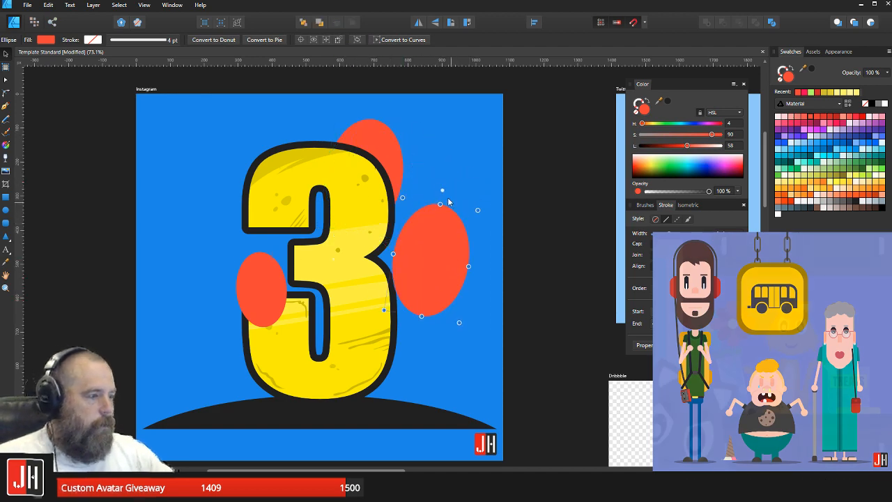
Step: Rotate the copied ellipse more upright, move it over the 3's lower-right bowl and enlarge it slightly
{"action": "left_click_drag", "start_coordinate": [442, 190], "coordinate": [432, 189]}
{"action": "left_click_drag", "start_coordinate": [447, 224], "coordinate": [402, 322]}
{"action": "left_click_drag", "start_coordinate": [388, 285], "coordinate": [391, 286]}
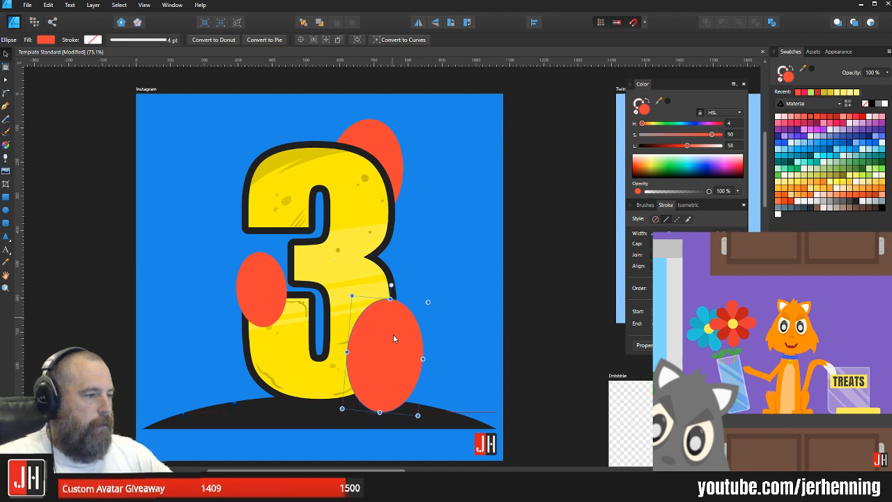
{"action": "left_click_drag", "start_coordinate": [395, 336], "coordinate": [402, 336]}
{"action": "left_click_drag", "start_coordinate": [435, 302], "coordinate": [451, 279]}
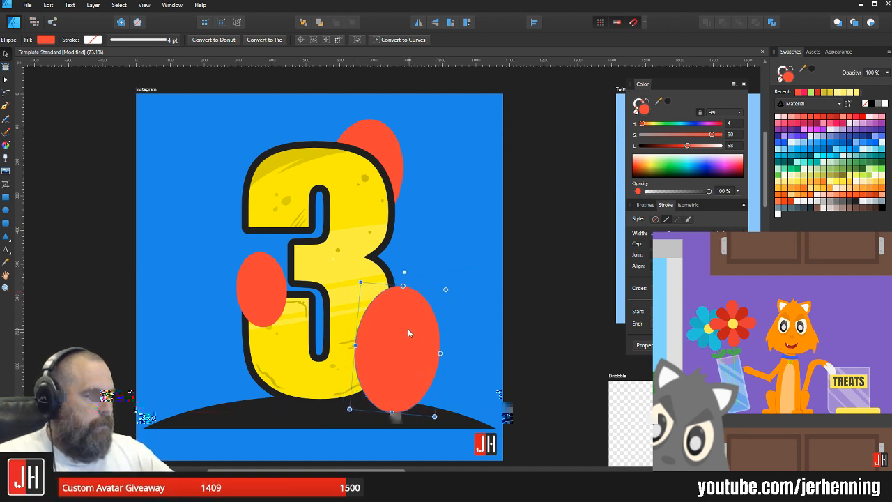
{"action": "left_click_drag", "start_coordinate": [408, 328], "coordinate": [403, 322]}
{"action": "left_click", "coordinate": [430, 234]}
Step: Nudge the small red ellipse at the 3's lower-left bowl slightly down and to the left
{"action": "scroll", "coordinate": [258, 294], "scroll_direction": "up", "scroll_amount": 2}
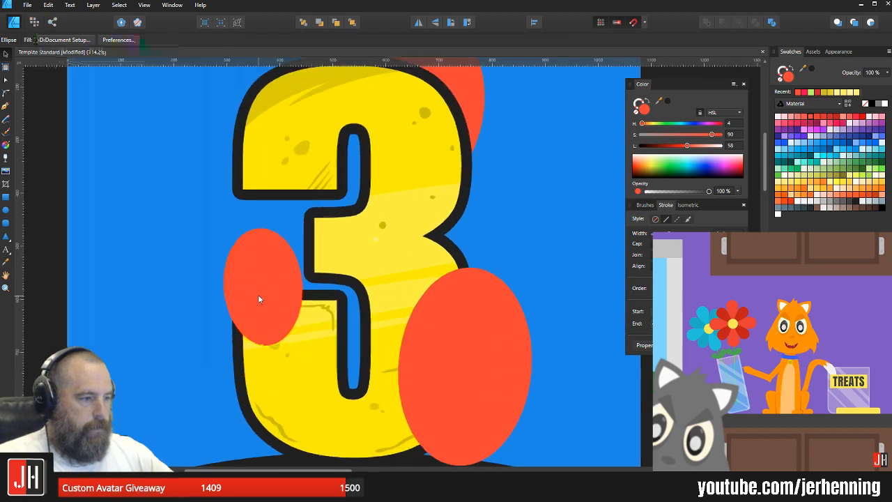
{"action": "left_click_drag", "start_coordinate": [258, 294], "coordinate": [254, 298]}
{"action": "left_click", "coordinate": [520, 206]}
{"action": "scroll", "coordinate": [461, 266], "scroll_direction": "down", "scroll_amount": 4}
{"action": "left_click_drag", "start_coordinate": [461, 266], "coordinate": [423, 248]}
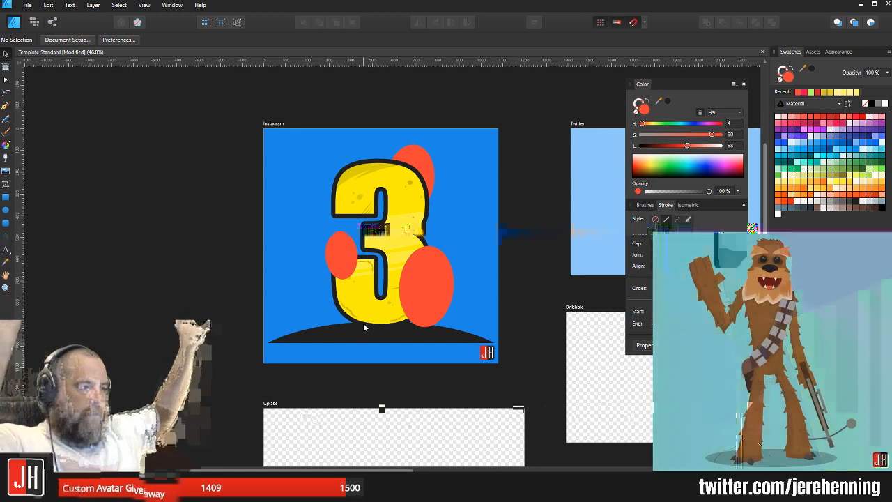
Step: Delete the small red ellipse on the left side of the 3
{"action": "scroll", "coordinate": [384, 237], "scroll_direction": "up", "scroll_amount": 4}
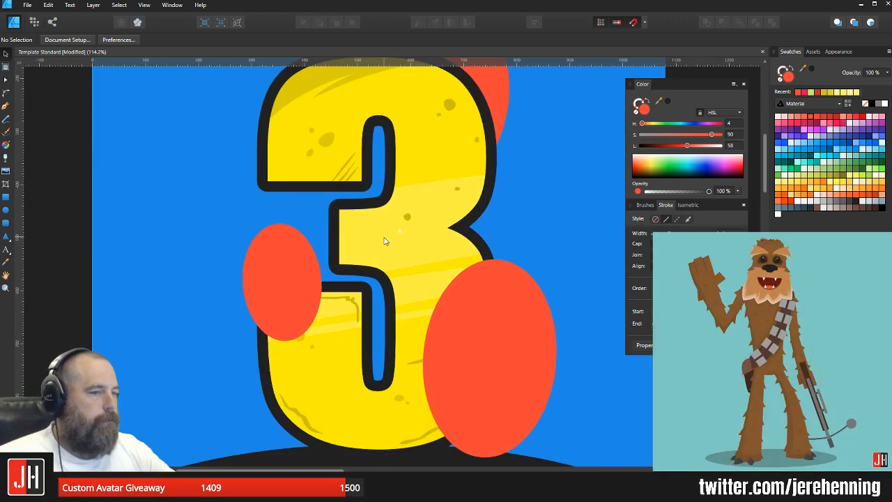
{"action": "left_click_drag", "start_coordinate": [474, 234], "coordinate": [451, 220]}
{"action": "left_click", "coordinate": [252, 262]}
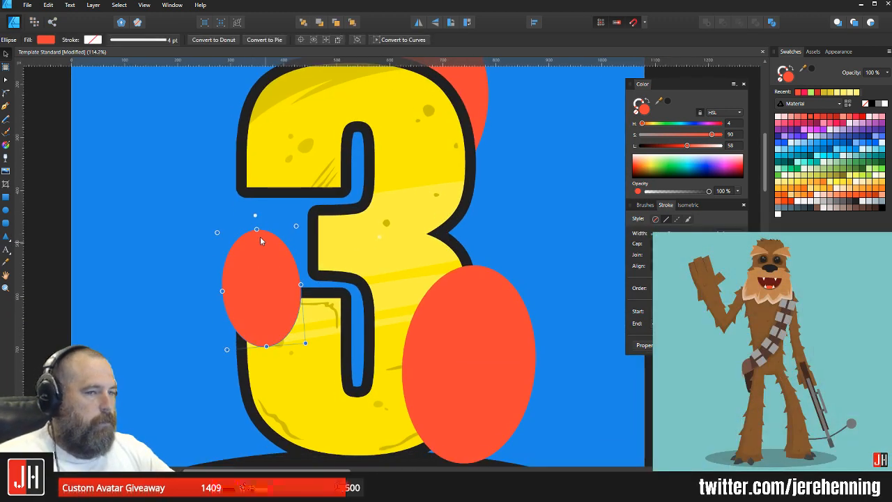
{"action": "left_click_drag", "start_coordinate": [491, 219], "coordinate": [533, 236]}
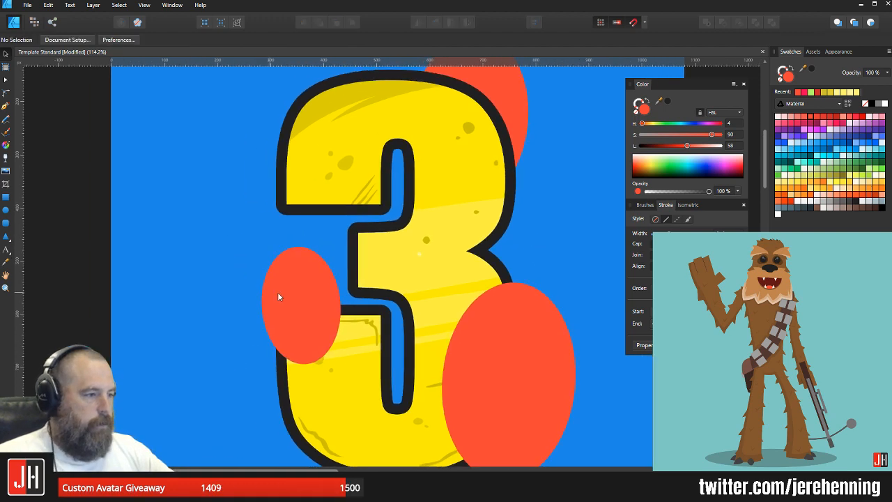
{"action": "scroll", "coordinate": [300, 291], "scroll_direction": "down", "scroll_amount": 3}
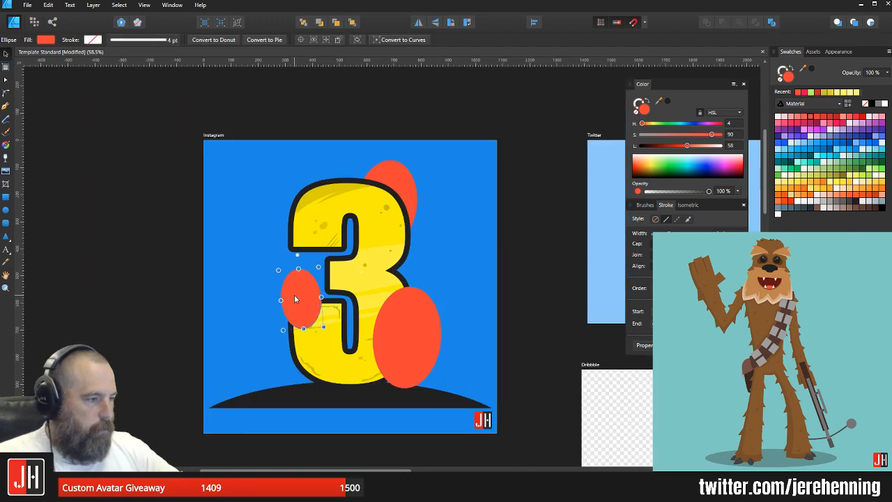
{"action": "key", "text": "Delete"}
{"action": "scroll", "coordinate": [295, 298], "scroll_direction": "up", "scroll_amount": 2}
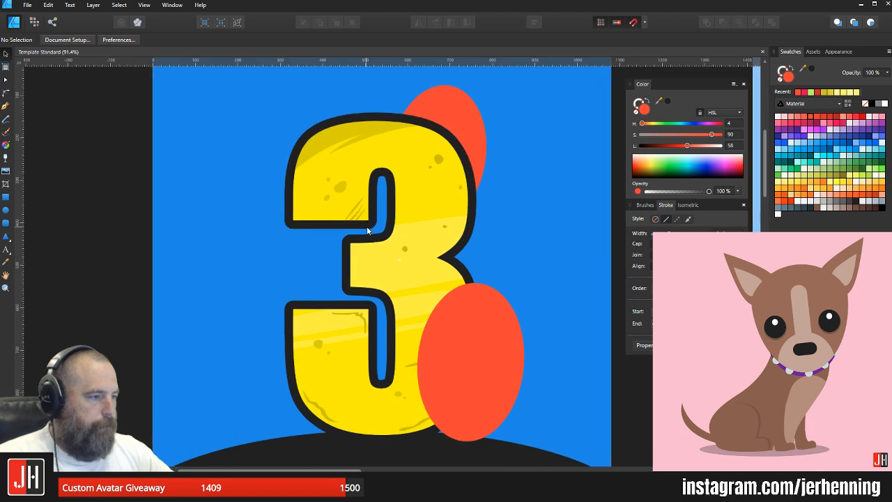
Step: Draw a tall rounded rectangle with 50% corners to the left of the 3's middle opening and scale it down slightly
{"action": "left_click_drag", "start_coordinate": [368, 230], "coordinate": [357, 230]}
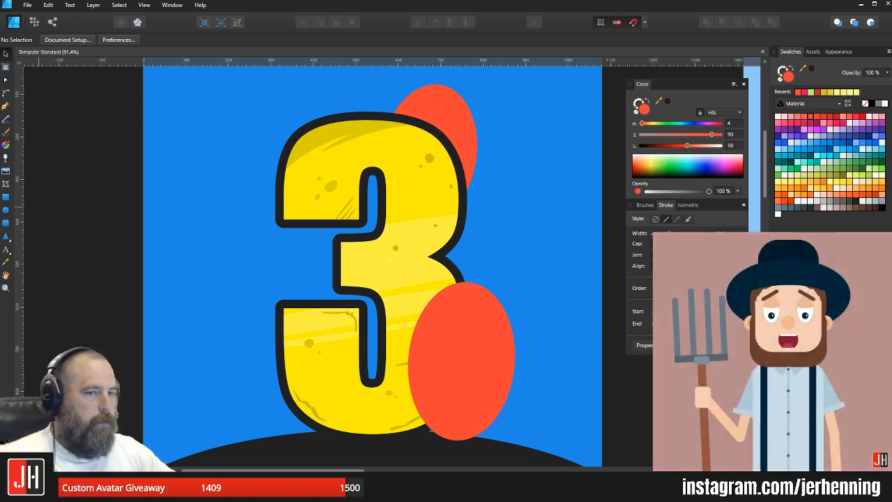
{"action": "scroll", "coordinate": [369, 235], "scroll_direction": "up", "scroll_amount": 4}
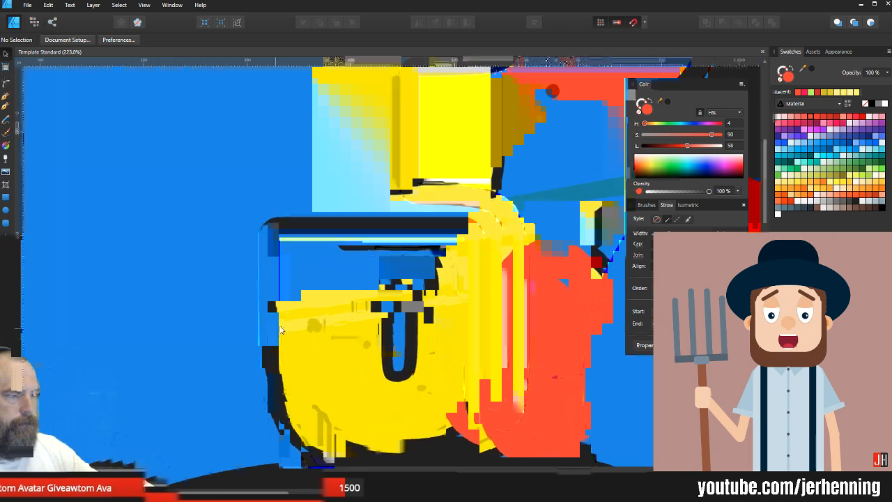
{"action": "scroll", "coordinate": [263, 310], "scroll_direction": "down", "scroll_amount": 1}
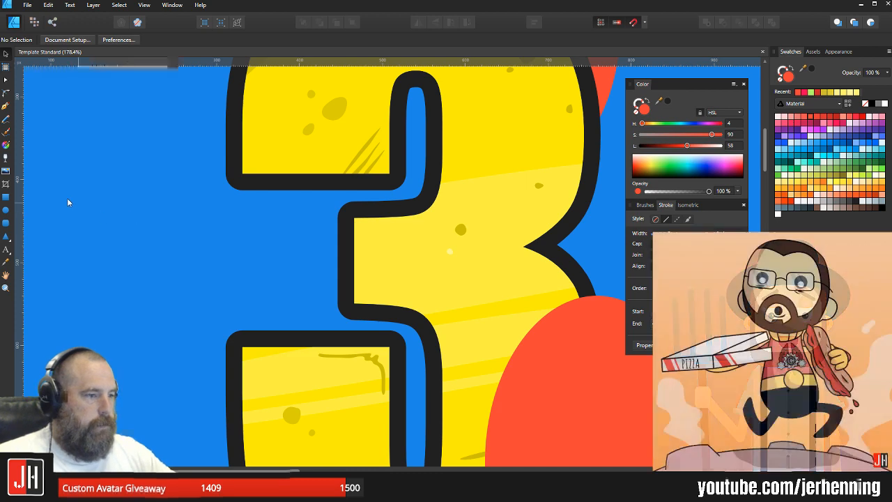
{"action": "left_click", "coordinate": [6, 210]}
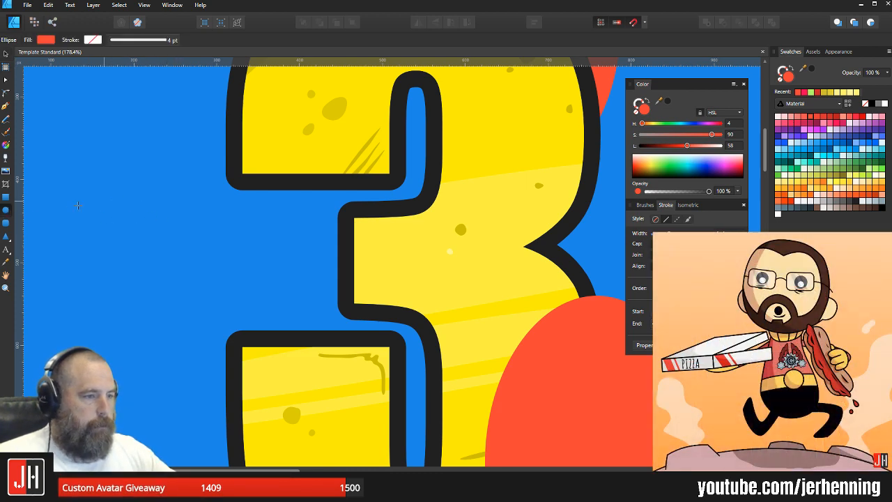
{"action": "left_click", "coordinate": [7, 223]}
{"action": "left_click_drag", "start_coordinate": [103, 186], "coordinate": [202, 343]}
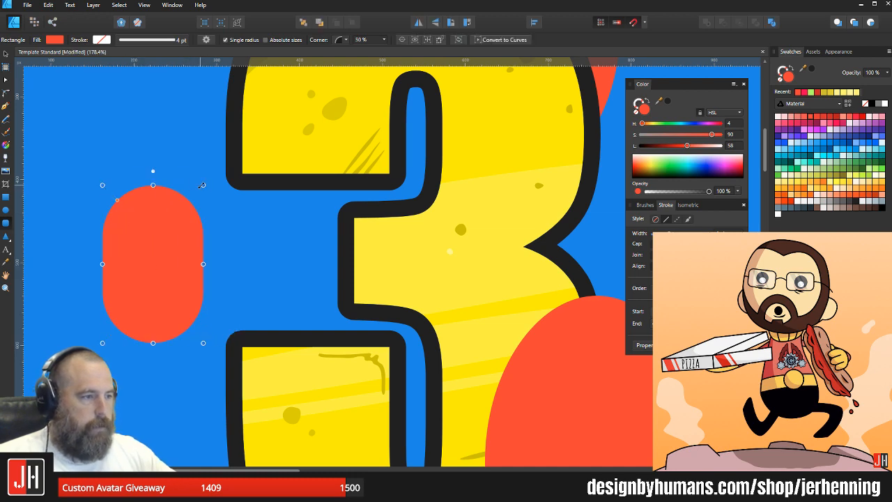
{"action": "left_click_drag", "start_coordinate": [201, 184], "coordinate": [184, 200]}
Step: Sample a pale beige (HSL 30, 35, 86) as the fill of the rounded rectangle
{"action": "scroll", "coordinate": [154, 253], "scroll_direction": "up", "scroll_amount": 3}
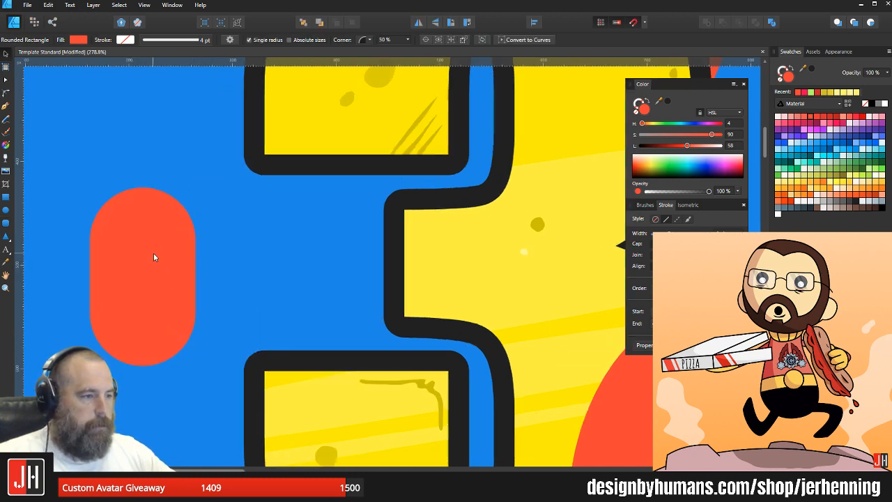
{"action": "key", "text": "i"}
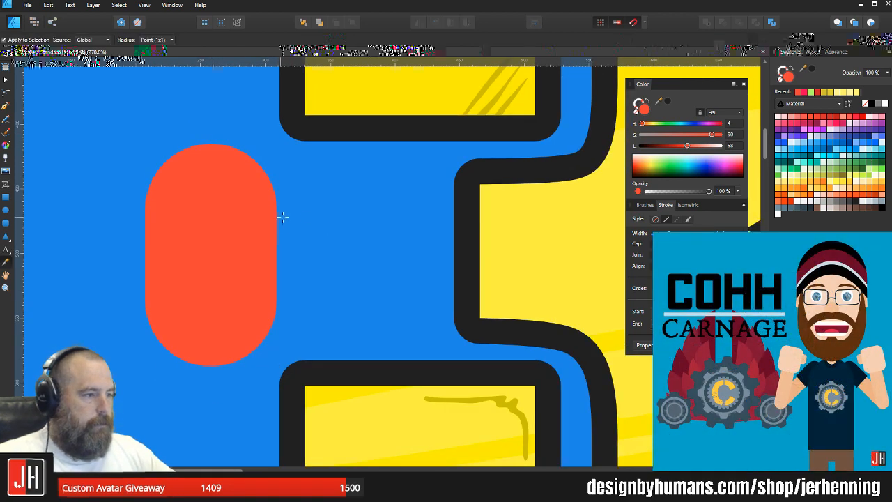
{"action": "left_click", "coordinate": [704, 363]}
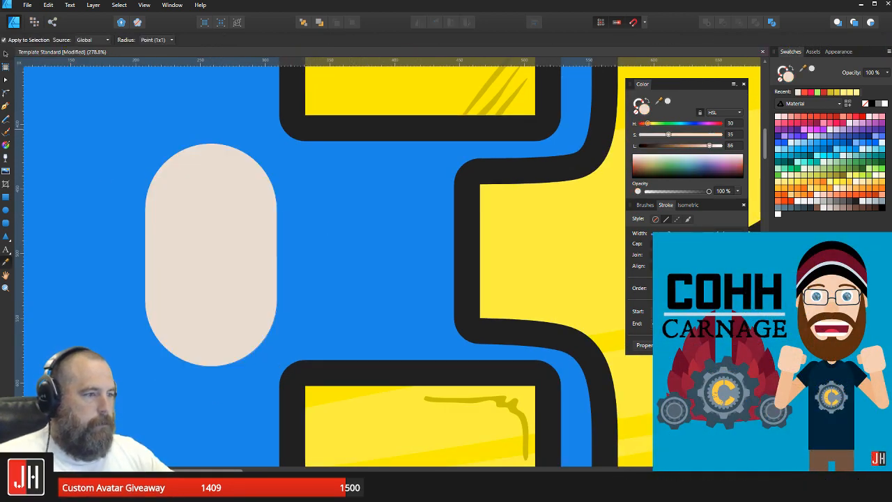
Step: Move the beige rounded rectangle closer to the 3, shorten it from its upper edge and reduce its size slightly
{"action": "key", "text": "v"}
{"action": "left_click", "coordinate": [362, 194]}
{"action": "left_click", "coordinate": [239, 204]}
{"action": "left_click_drag", "start_coordinate": [224, 207], "coordinate": [255, 202]}
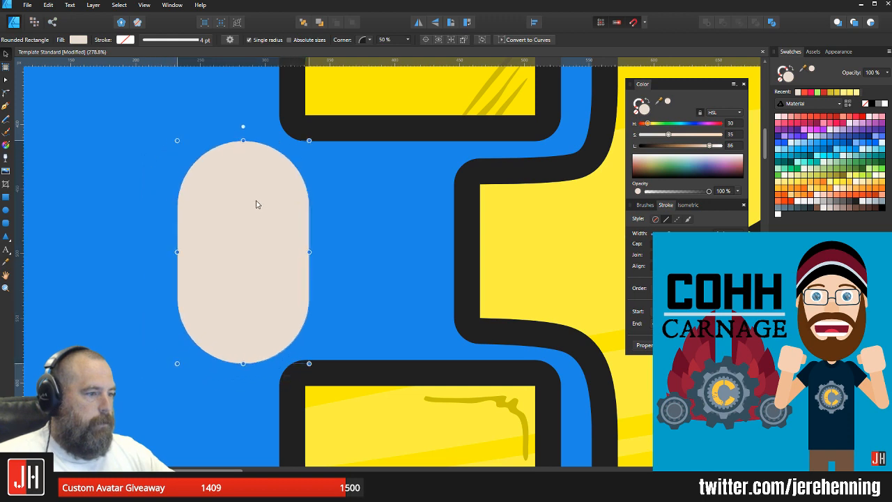
{"action": "left_click_drag", "start_coordinate": [243, 140], "coordinate": [243, 177]}
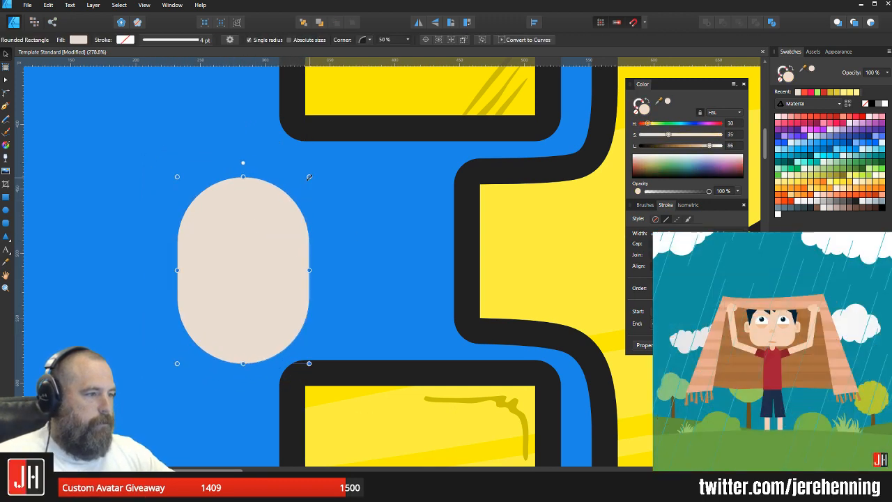
{"action": "left_click_drag", "start_coordinate": [309, 176], "coordinate": [305, 176]}
Step: Paste the Borderlands 3 Psycho mask reference image and move it onto the empty canvas left of the Instagram artboard
{"action": "scroll", "coordinate": [285, 226], "scroll_direction": "down", "scroll_amount": 10}
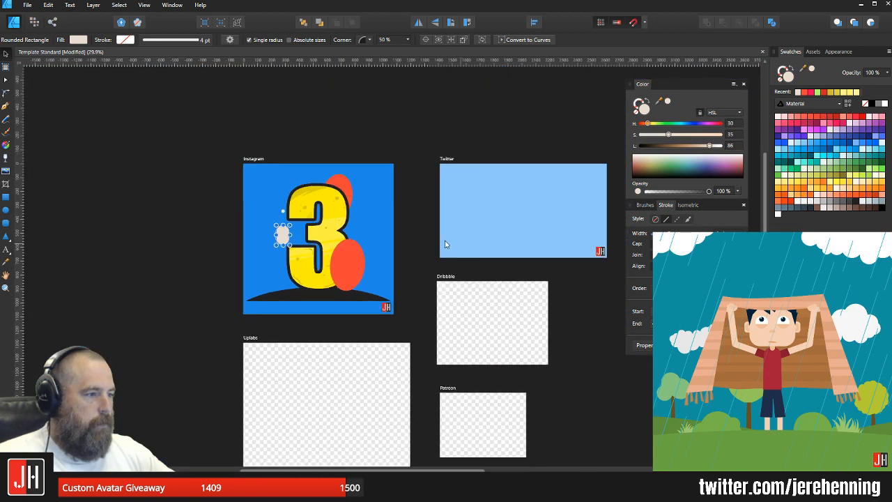
{"action": "left_click", "coordinate": [104, 220]}
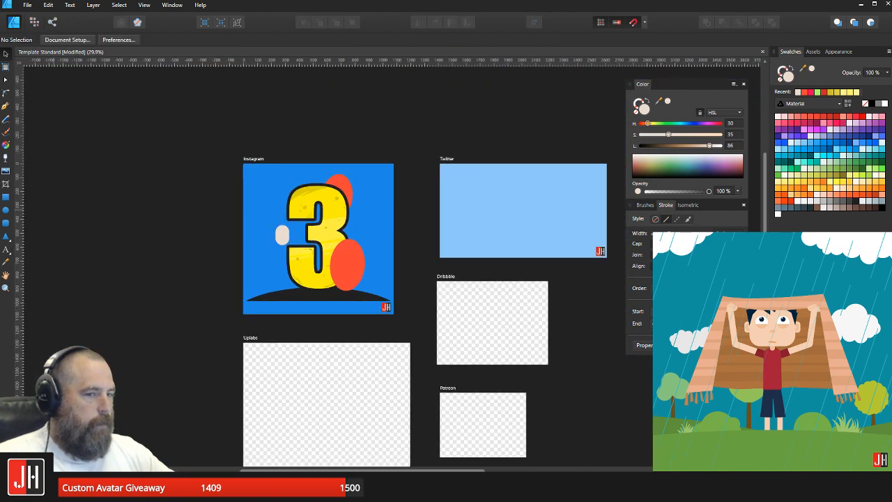
{"action": "right_click", "coordinate": [129, 166]}
{"action": "left_click", "coordinate": [140, 143]}
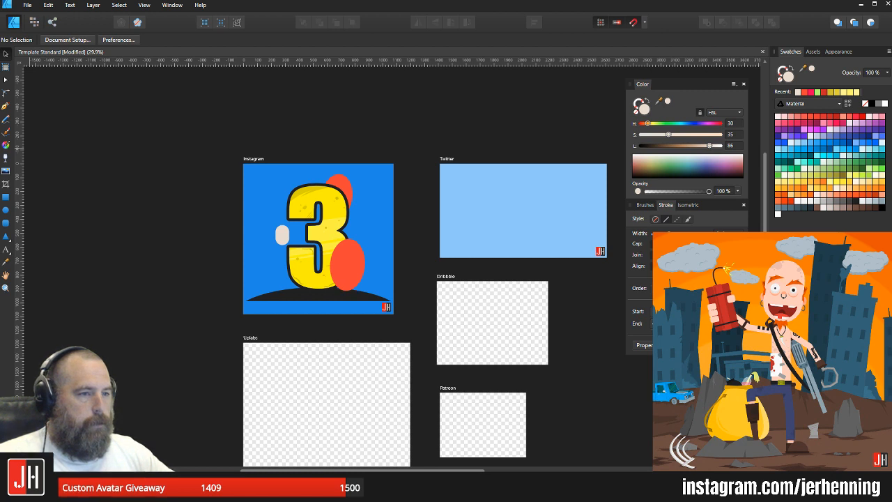
{"action": "key", "text": "ctrl+v"}
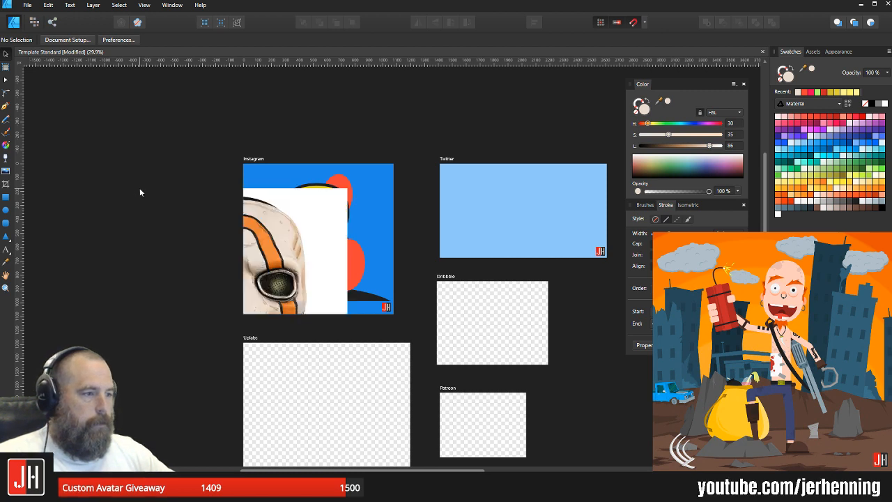
{"action": "left_click_drag", "start_coordinate": [283, 243], "coordinate": [139, 195]}
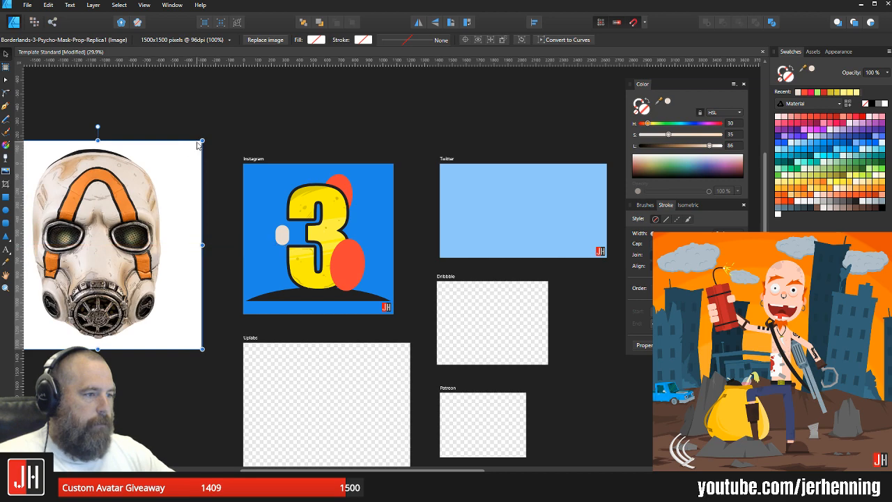
Step: Scale the Psycho mask reference image down to about the Instagram artboard's height and place it directly beside that artboard
{"action": "left_click_drag", "start_coordinate": [202, 141], "coordinate": [148, 210]}
{"action": "left_click_drag", "start_coordinate": [124, 241], "coordinate": [213, 204]}
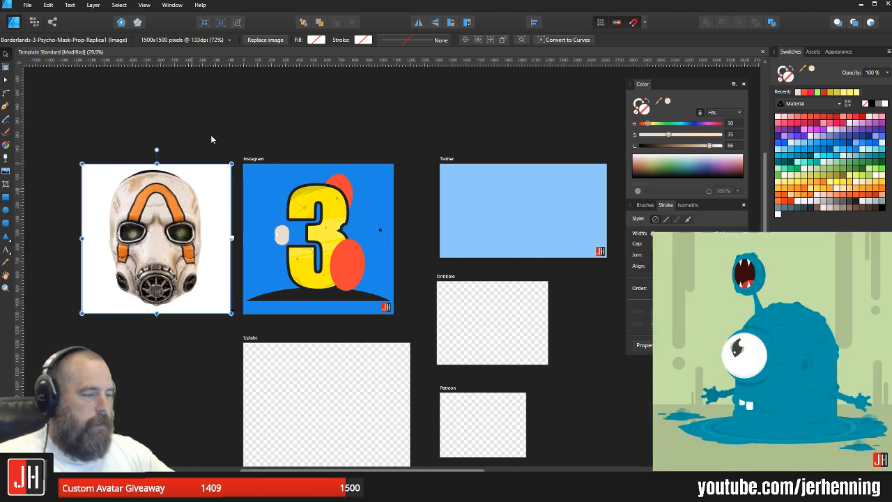
{"action": "left_click", "coordinate": [211, 136]}
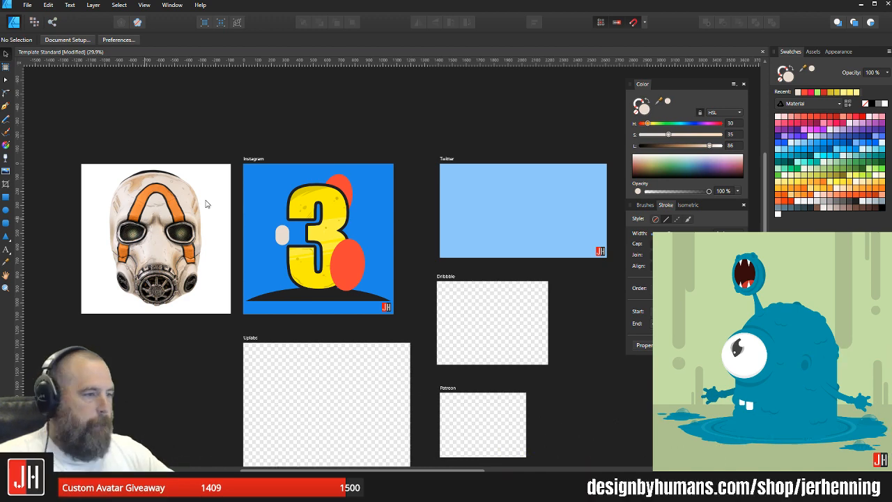
Step: Move the beige rounded rectangle farther away from the 3 and reduce its size slightly
{"action": "scroll", "coordinate": [291, 188], "scroll_direction": "up", "scroll_amount": 6}
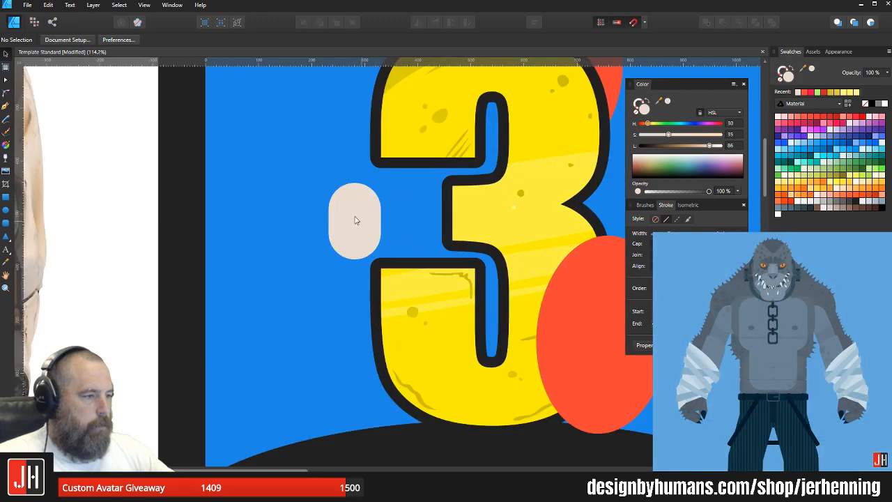
{"action": "left_click", "coordinate": [338, 224]}
{"action": "left_click_drag", "start_coordinate": [339, 224], "coordinate": [280, 224]}
{"action": "scroll", "coordinate": [324, 202], "scroll_direction": "up", "scroll_amount": 5}
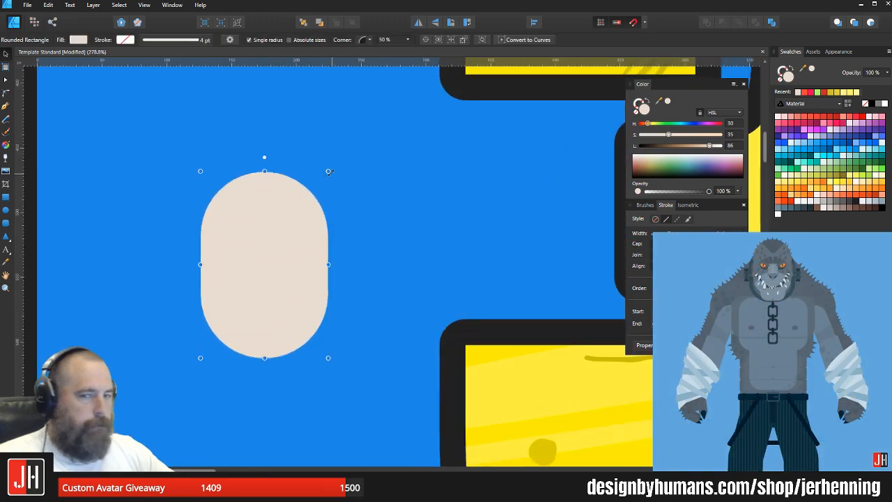
{"action": "left_click_drag", "start_coordinate": [328, 170], "coordinate": [320, 185]}
{"action": "left_click", "coordinate": [355, 190]}
{"action": "scroll", "coordinate": [290, 247], "scroll_direction": "down", "scroll_amount": 9}
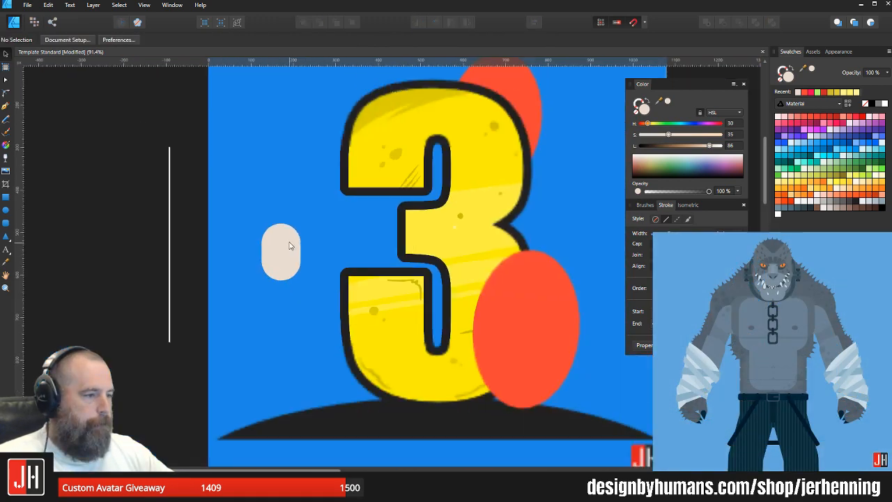
{"action": "scroll", "coordinate": [284, 251], "scroll_direction": "up", "scroll_amount": 12}
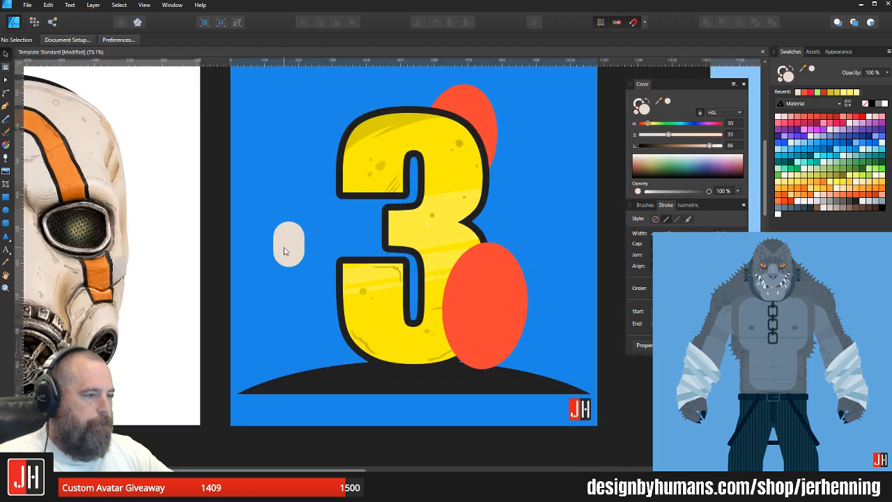
{"action": "scroll", "coordinate": [312, 240], "scroll_direction": "down", "scroll_amount": 8}
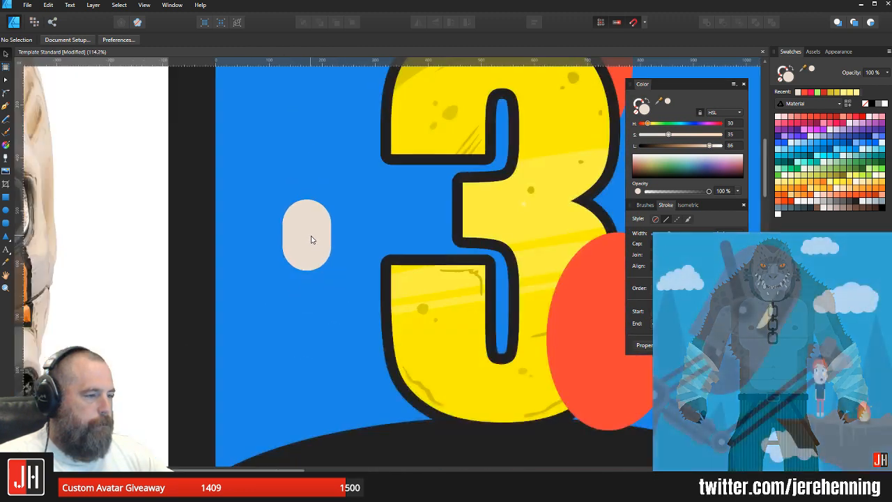
{"action": "left_click", "coordinate": [363, 214]}
{"action": "scroll", "coordinate": [300, 226], "scroll_direction": "up", "scroll_amount": 4}
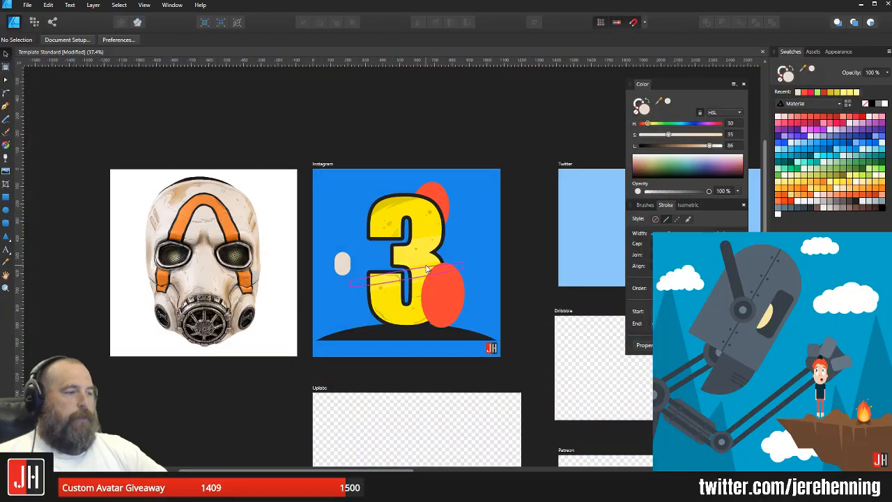
{"action": "scroll", "coordinate": [352, 271], "scroll_direction": "up", "scroll_amount": 5}
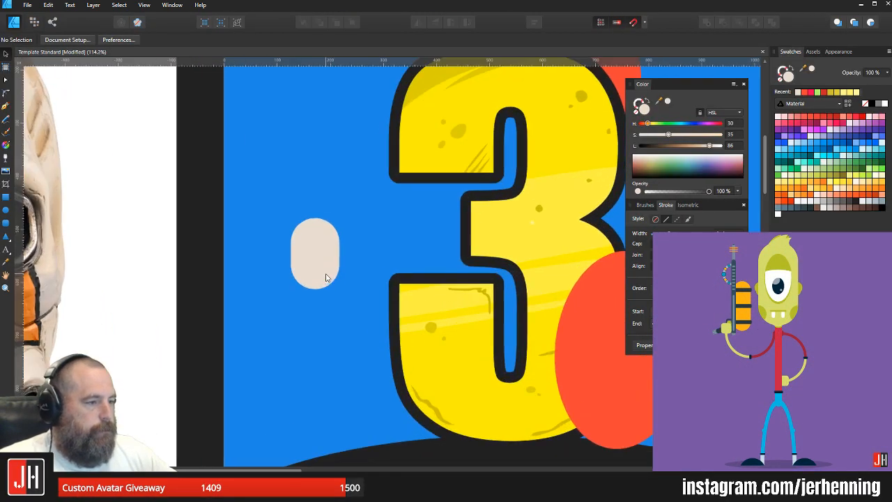
Step: Draw a closed torso shape with a flared curved upper part and narrow lower part beside the 3's middle opening, and fill it pale peach (HSL 14, 100, 87)
{"action": "left_click_drag", "start_coordinate": [365, 256], "coordinate": [304, 260]}
{"action": "scroll", "coordinate": [304, 260], "scroll_direction": "up", "scroll_amount": 1}
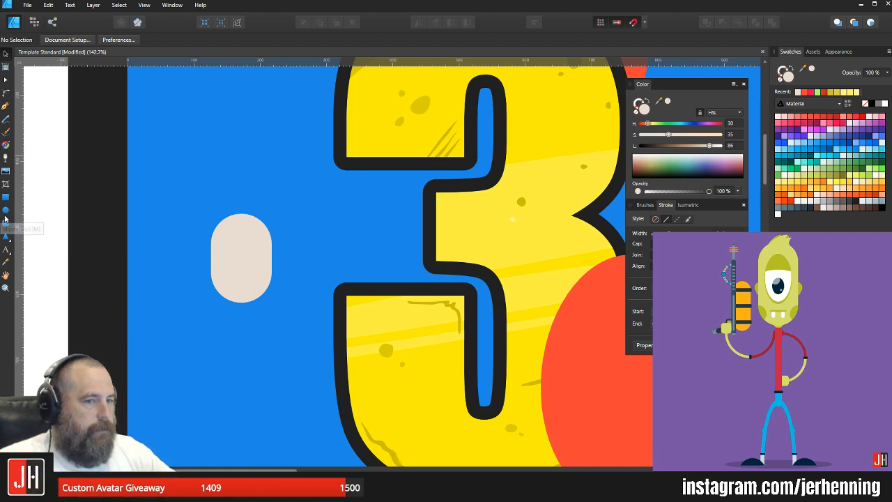
{"action": "left_click", "coordinate": [5, 106]}
{"action": "scroll", "coordinate": [386, 243], "scroll_direction": "up", "scroll_amount": 2}
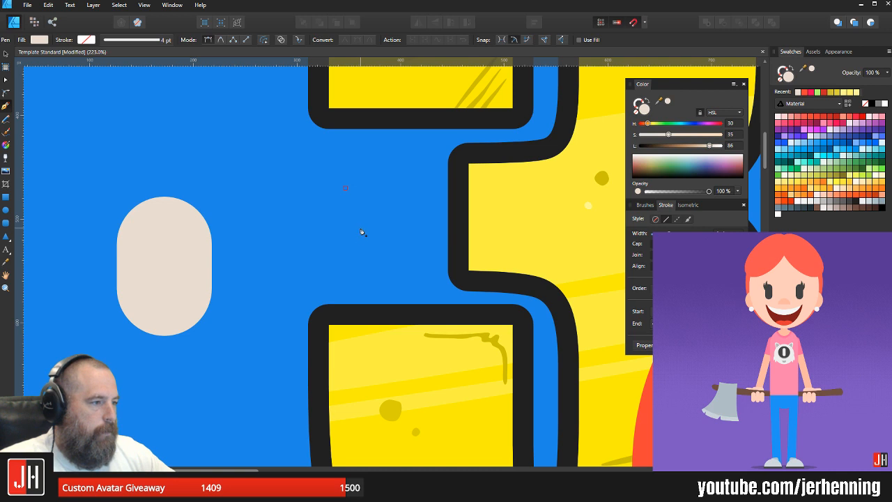
{"action": "left_click", "coordinate": [374, 248]}
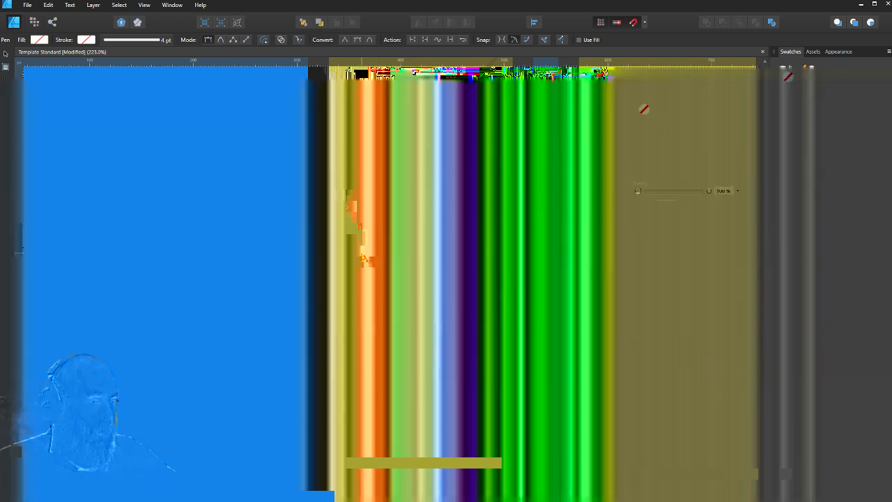
{"action": "left_click", "coordinate": [361, 253]}
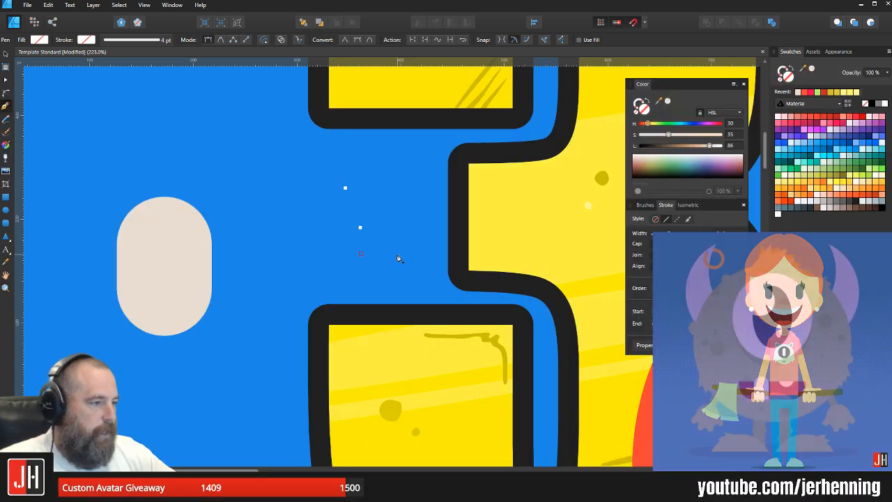
{"action": "left_click", "coordinate": [397, 254]}
{"action": "left_click_drag", "start_coordinate": [408, 184], "coordinate": [411, 176]}
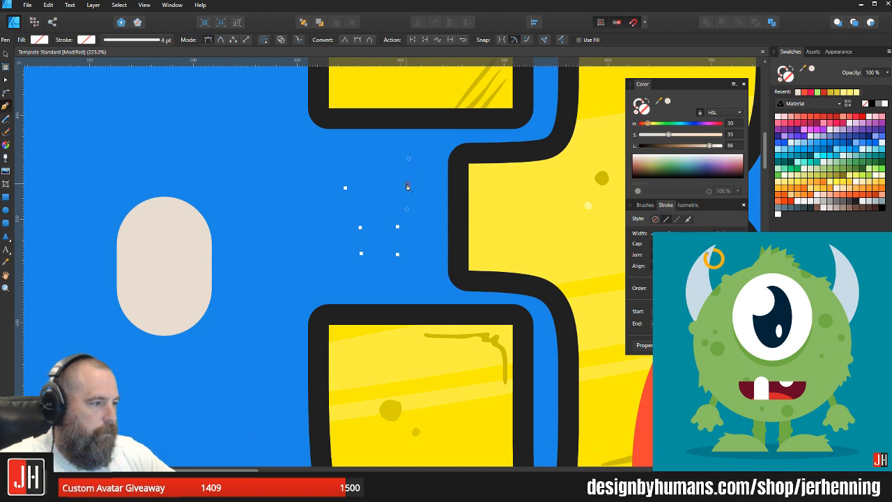
{"action": "left_click_drag", "start_coordinate": [327, 200], "coordinate": [321, 210]}
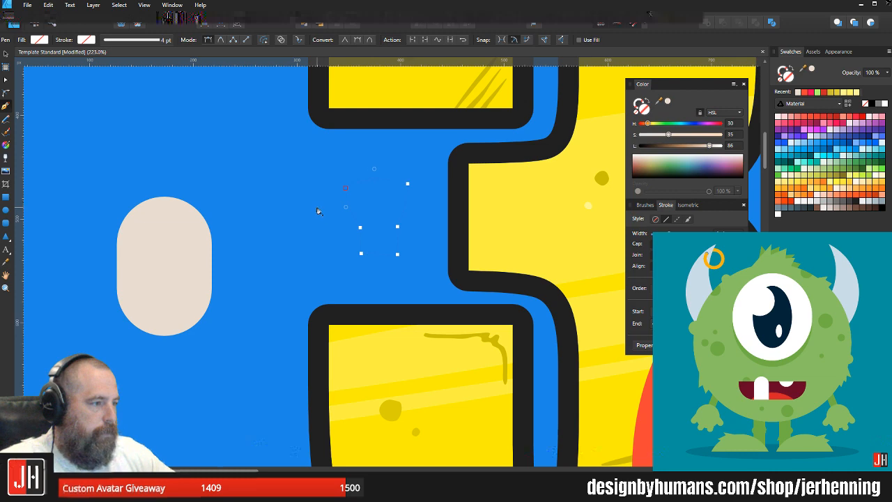
{"action": "left_click", "coordinate": [826, 195]}
Step: Level the peach torso's lower edge and narrow it by moving its two lower corner nodes slightly inward
{"action": "key", "text": "v"}
{"action": "scroll", "coordinate": [396, 199], "scroll_direction": "up", "scroll_amount": 3}
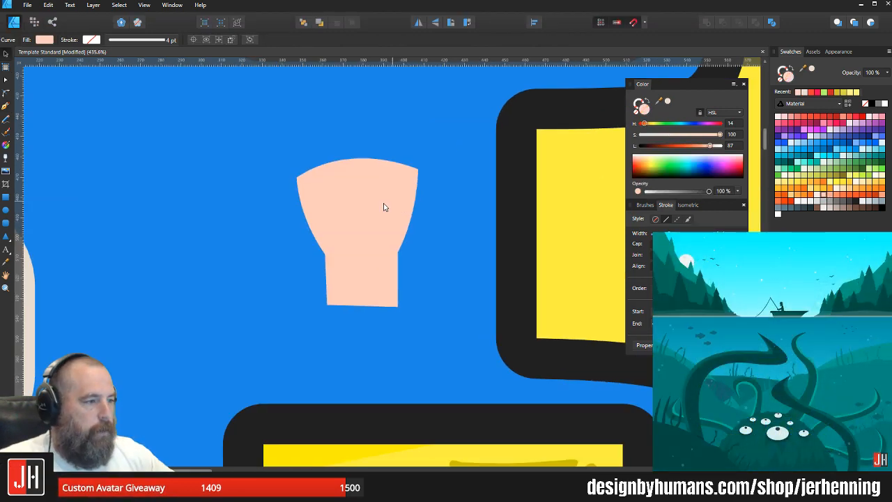
{"action": "left_click", "coordinate": [383, 207]}
{"action": "key", "text": "t"}
{"action": "scroll", "coordinate": [382, 232], "scroll_direction": "down", "scroll_amount": 3}
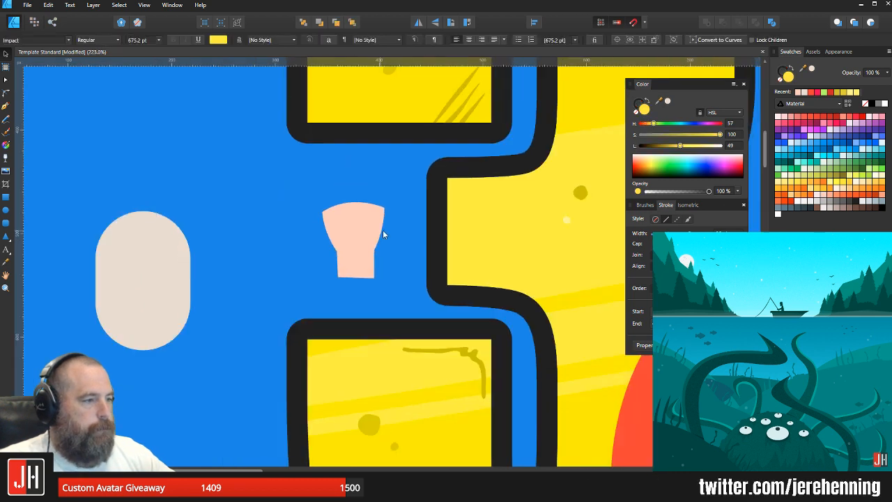
{"action": "left_click", "coordinate": [283, 208]}
{"action": "scroll", "coordinate": [348, 234], "scroll_direction": "up", "scroll_amount": 3}
{"action": "left_click", "coordinate": [350, 240]}
{"action": "key", "text": "a"}
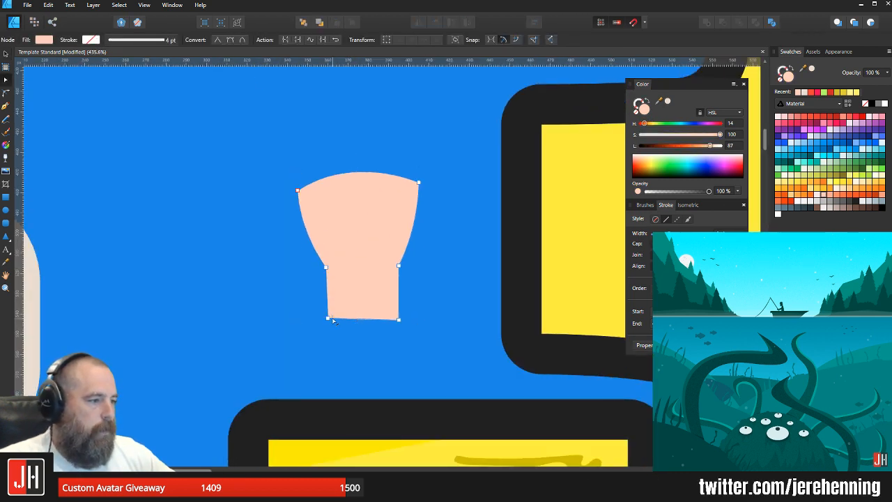
{"action": "left_click_drag", "start_coordinate": [326, 319], "coordinate": [330, 320]}
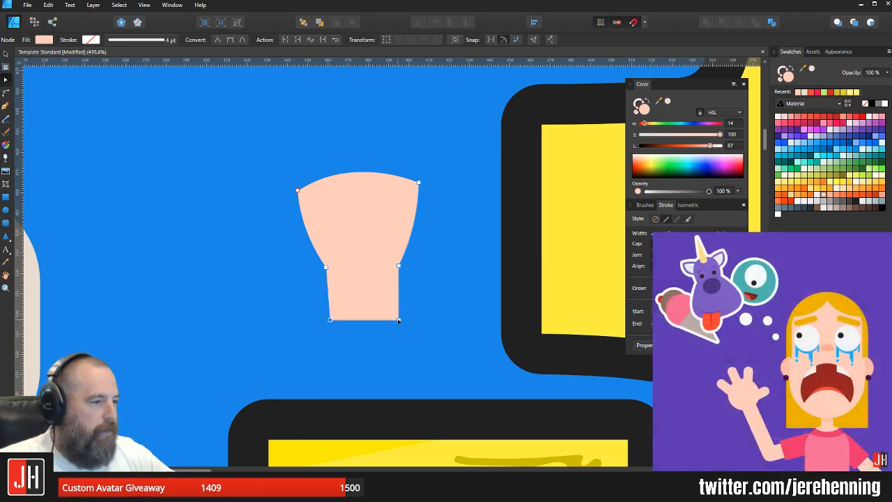
{"action": "left_click_drag", "start_coordinate": [398, 320], "coordinate": [387, 319]}
{"action": "key", "text": "v"}
{"action": "left_click", "coordinate": [267, 291]}
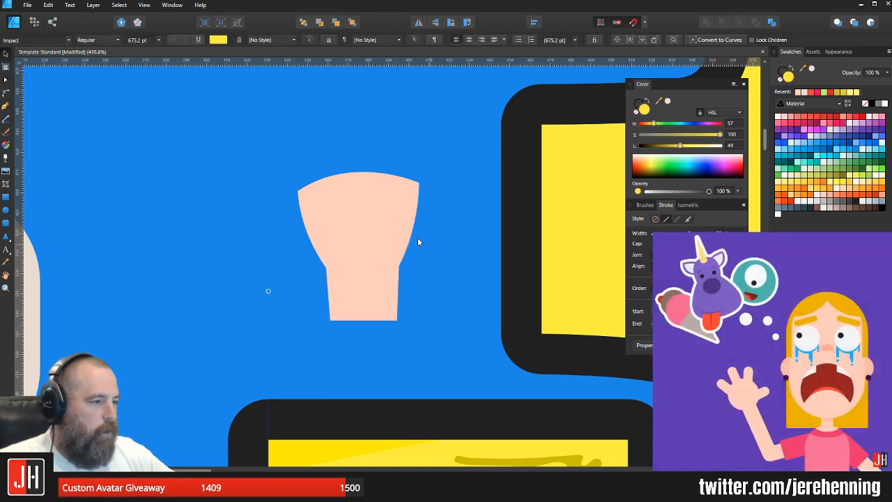
{"action": "left_click", "coordinate": [399, 229]}
{"action": "left_click", "coordinate": [456, 217]}
{"action": "scroll", "coordinate": [416, 252], "scroll_direction": "down", "scroll_amount": 3}
{"action": "scroll", "coordinate": [337, 221], "scroll_direction": "up", "scroll_amount": 3}
{"action": "left_click", "coordinate": [384, 214]}
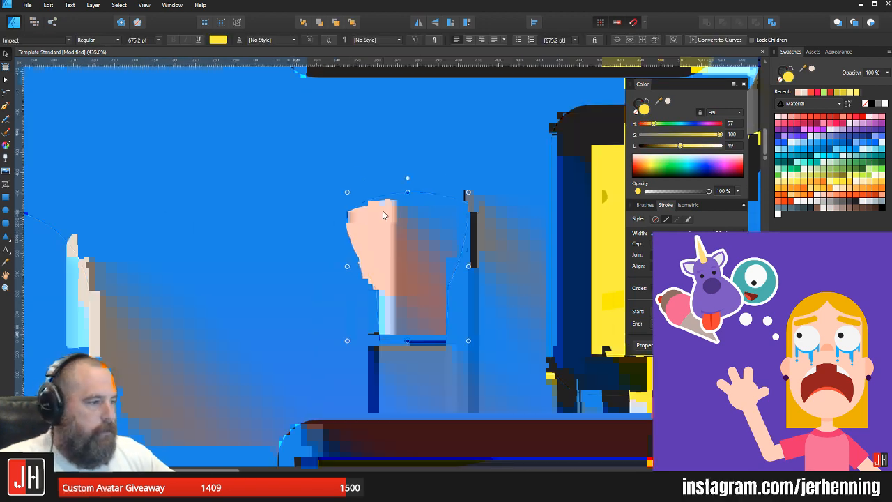
{"action": "key", "text": "a"}
{"action": "left_click_drag", "start_coordinate": [470, 182], "coordinate": [420, 208]}
{"action": "left_click_drag", "start_coordinate": [286, 191], "coordinate": [416, 220]}
{"action": "key", "text": "v"}
{"action": "left_click", "coordinate": [449, 235]}
{"action": "scroll", "coordinate": [410, 267], "scroll_direction": "down", "scroll_amount": 4}
{"action": "scroll", "coordinate": [410, 267], "scroll_direction": "down", "scroll_amount": 3}
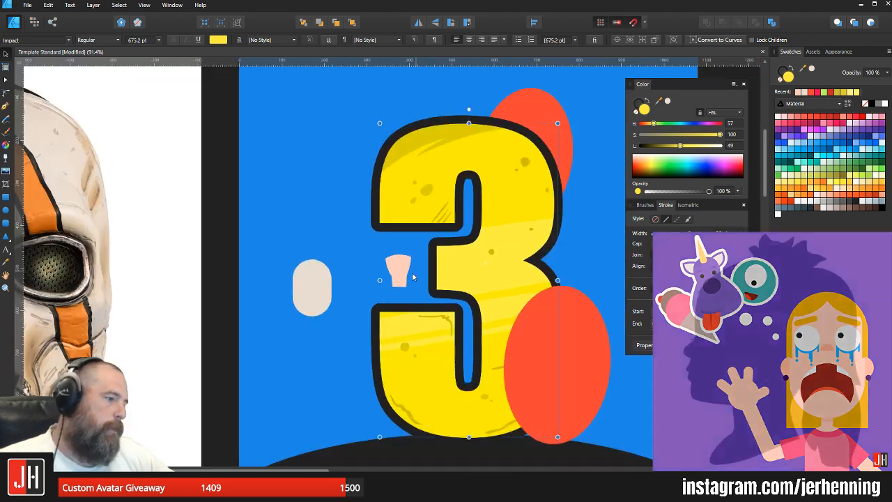
Step: Move the peach torso's right waist node inward so it sits vertically above the lower right corner
{"action": "scroll", "coordinate": [407, 271], "scroll_direction": "up", "scroll_amount": 10}
{"action": "left_click", "coordinate": [398, 286]}
{"action": "key", "text": "a"}
{"action": "left_click_drag", "start_coordinate": [424, 273], "coordinate": [416, 276]}
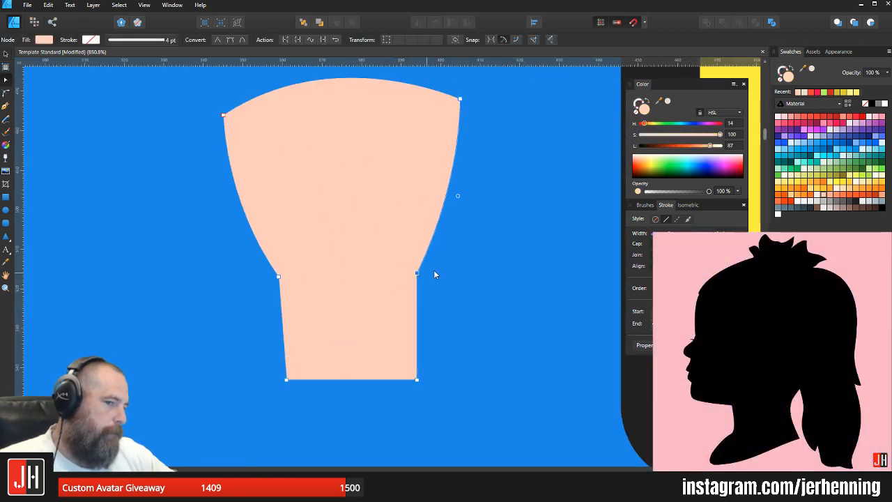
{"action": "key", "text": "v"}
{"action": "left_click", "coordinate": [464, 258]}
{"action": "scroll", "coordinate": [465, 259], "scroll_direction": "down", "scroll_amount": 9}
{"action": "left_click_drag", "start_coordinate": [465, 259], "coordinate": [306, 233]}
{"action": "left_click", "coordinate": [487, 233]}
{"action": "scroll", "coordinate": [318, 215], "scroll_direction": "down", "scroll_amount": 3}
{"action": "scroll", "coordinate": [216, 220], "scroll_direction": "up", "scroll_amount": 7}
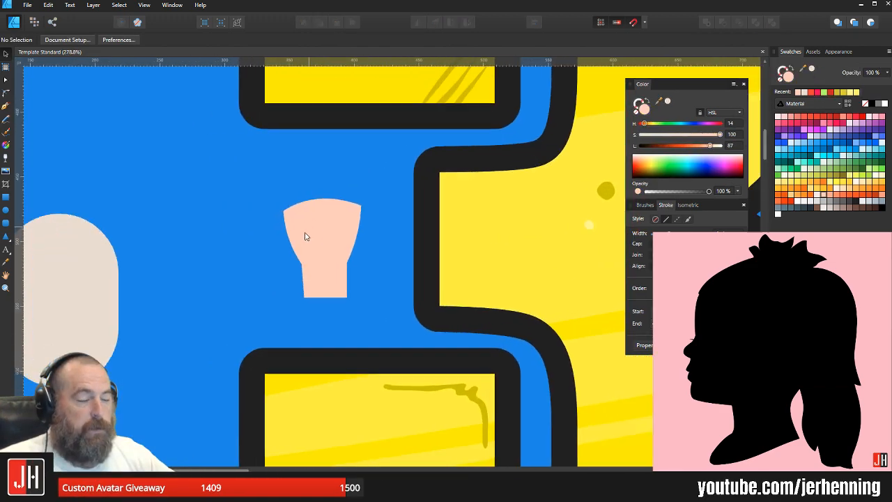
{"action": "scroll", "coordinate": [305, 237], "scroll_direction": "up", "scroll_amount": 3}
Step: Move the peach torso slightly down, closer to the lower arm of the 3
{"action": "left_click", "coordinate": [360, 242]}
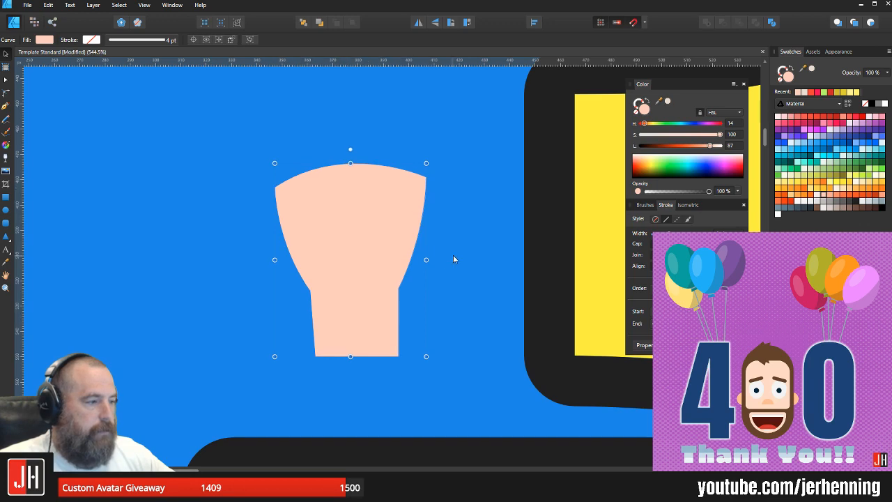
{"action": "left_click", "coordinate": [453, 259]}
{"action": "scroll", "coordinate": [454, 259], "scroll_direction": "down", "scroll_amount": 3}
{"action": "scroll", "coordinate": [426, 276], "scroll_direction": "up", "scroll_amount": 3}
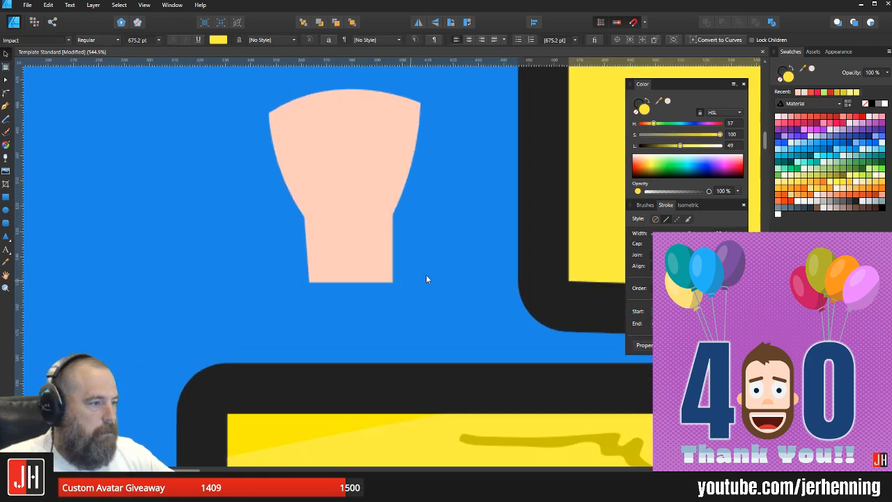
{"action": "left_click", "coordinate": [353, 163]}
{"action": "scroll", "coordinate": [353, 163], "scroll_direction": "down", "scroll_amount": 2}
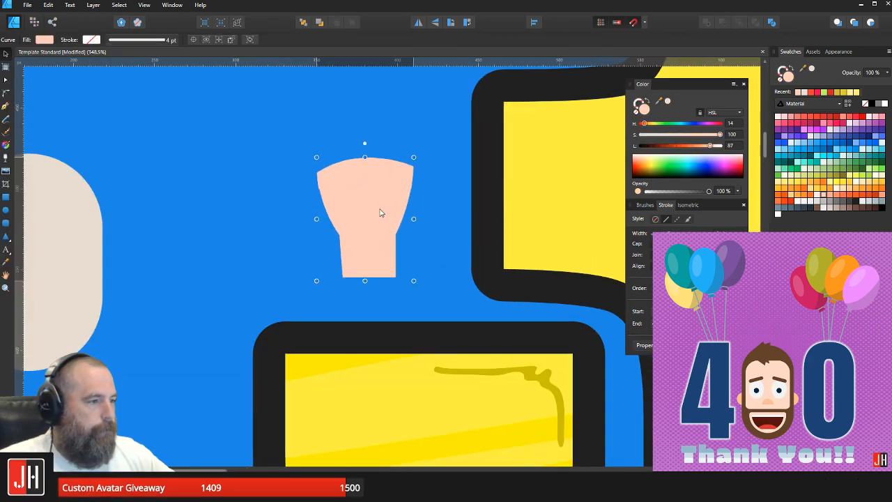
{"action": "left_click_drag", "start_coordinate": [380, 210], "coordinate": [376, 218]}
{"action": "left_click", "coordinate": [385, 126]}
{"action": "left_click_drag", "start_coordinate": [385, 127], "coordinate": [367, 195]}
{"action": "scroll", "coordinate": [366, 196], "scroll_direction": "up", "scroll_amount": 1}
{"action": "scroll", "coordinate": [364, 197], "scroll_direction": "down", "scroll_amount": 6}
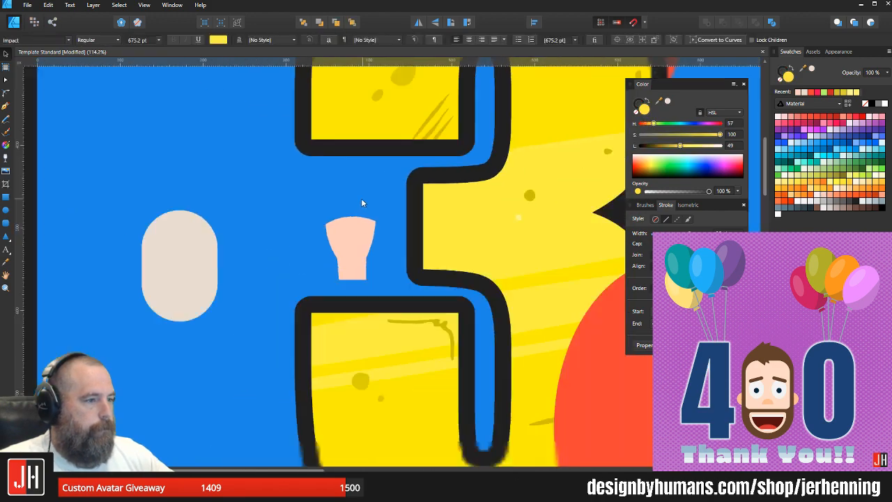
{"action": "scroll", "coordinate": [362, 201], "scroll_direction": "down", "scroll_amount": 3}
{"action": "left_click", "coordinate": [310, 260]}
Step: Draw a closed, slightly tapered head shape with a rounded crown and chin above the peach torso using the Pen tool
{"action": "scroll", "coordinate": [359, 195], "scroll_direction": "up", "scroll_amount": 8}
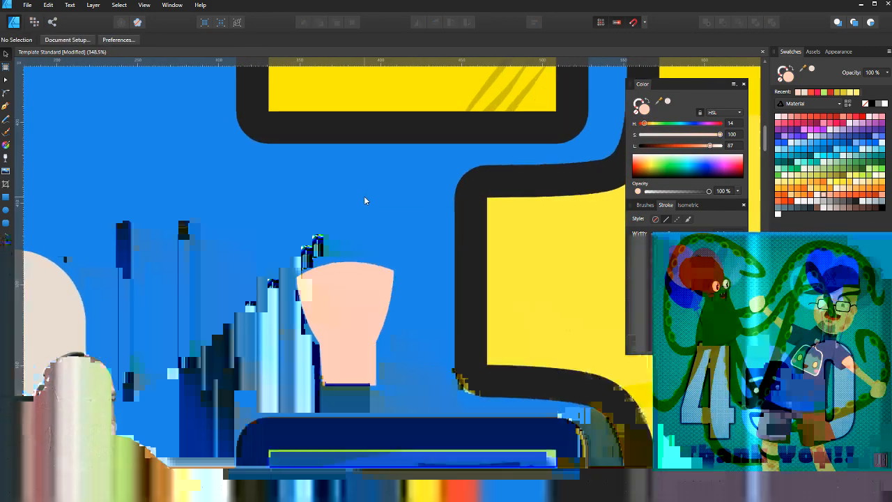
{"action": "scroll", "coordinate": [364, 201], "scroll_direction": "up", "scroll_amount": 2}
{"action": "key", "text": "p"}
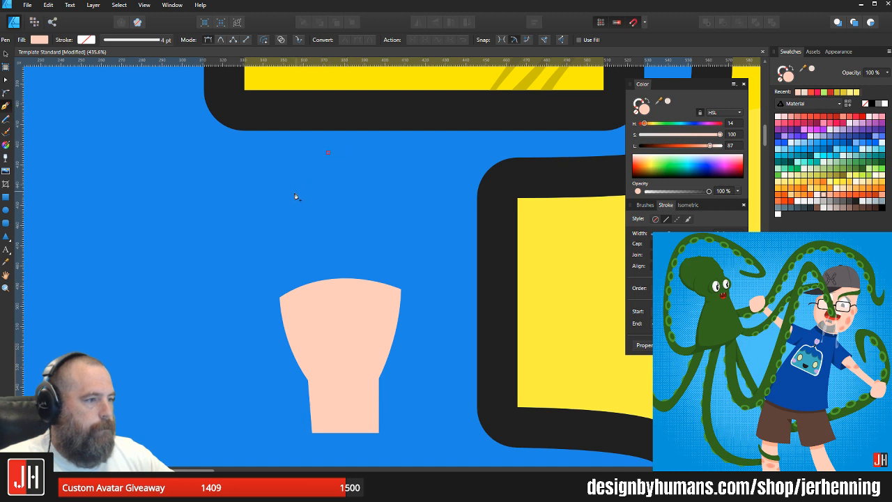
{"action": "mouse_move", "coordinate": [295, 236]}
{"action": "left_mouse_down"}
{"action": "mouse_move", "coordinate": [298, 243]}
{"action": "mouse_move", "coordinate": [302, 235]}
{"action": "left_mouse_up"}
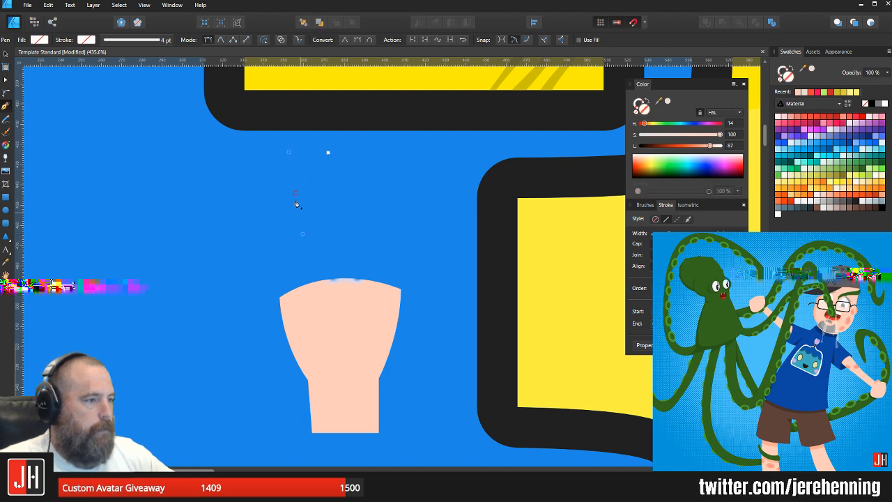
{"action": "left_click", "coordinate": [295, 197], "text": "alt"}
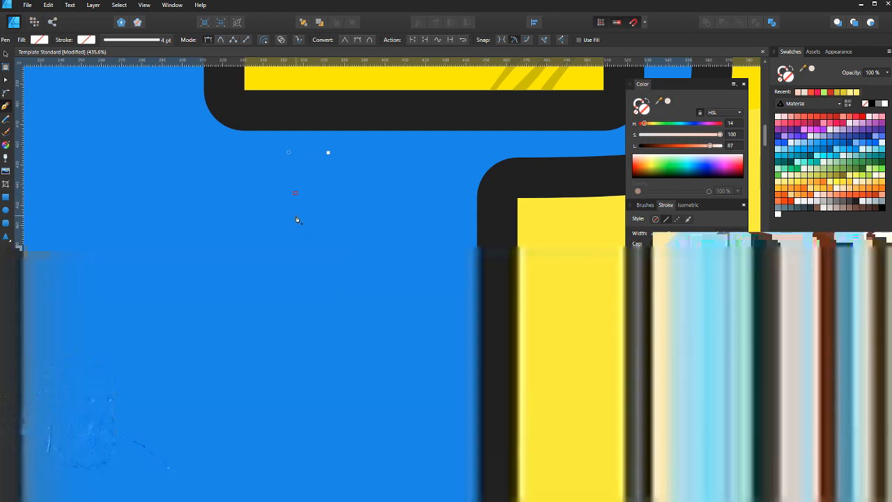
{"action": "scroll", "coordinate": [297, 220], "scroll_direction": "down", "scroll_amount": 9}
{"action": "scroll", "coordinate": [305, 228], "scroll_direction": "up", "scroll_amount": 12}
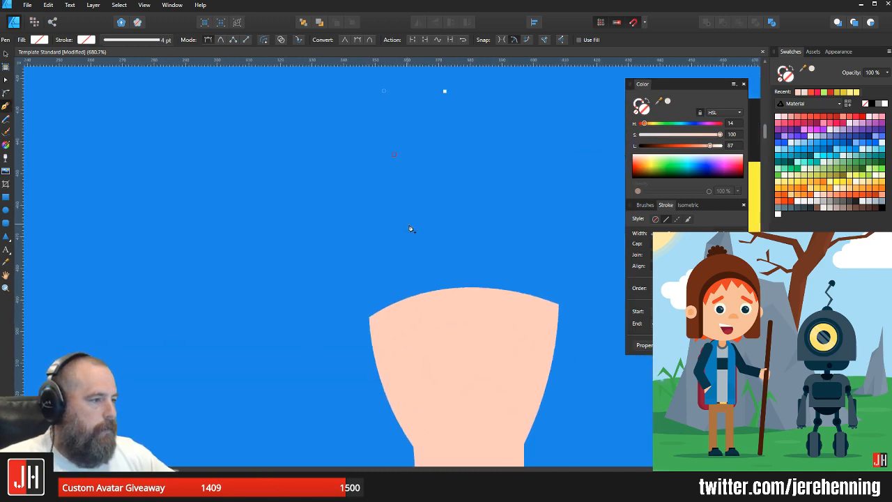
{"action": "left_click_drag", "start_coordinate": [410, 226], "coordinate": [424, 240]}
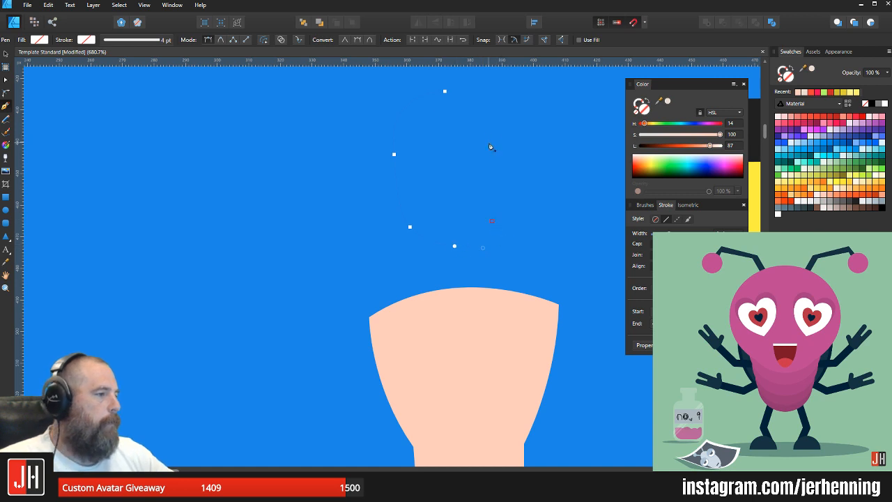
{"action": "left_click_drag", "start_coordinate": [495, 149], "coordinate": [492, 124]}
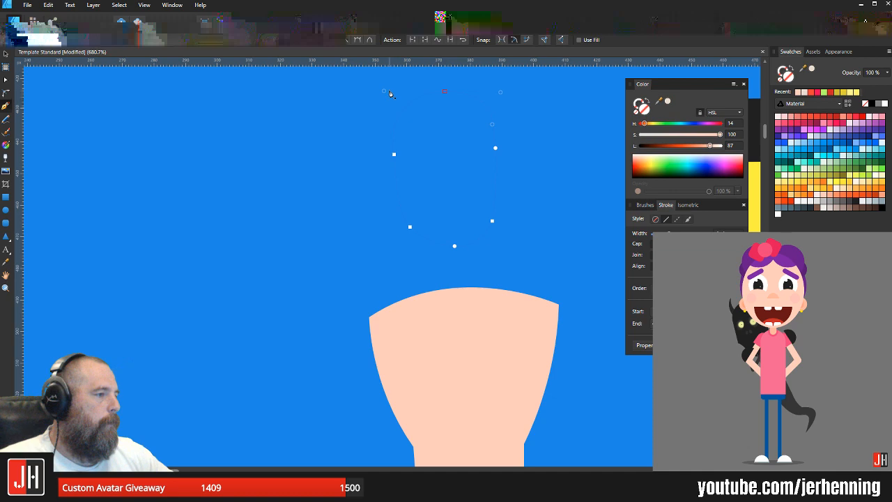
Step: Fill the new head shape with the beige sampled from the large capsule beside the 3 (HSL 30, 34, 86)
{"action": "scroll", "coordinate": [430, 156], "scroll_direction": "down", "scroll_amount": 5}
{"action": "key", "text": "i"}
{"action": "left_click", "coordinate": [257, 236]}
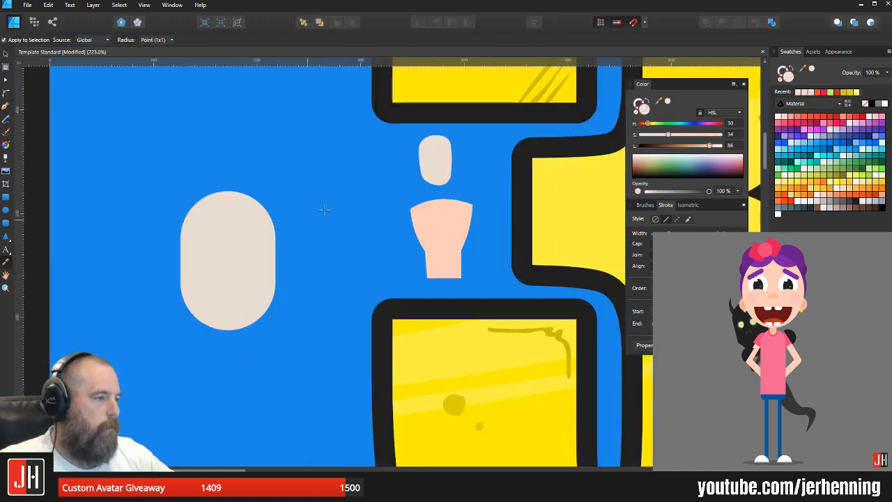
Step: Round the head's chin by moving its lower right node up and outward and adjusting both handles of the bottom node
{"action": "key", "text": "v"}
{"action": "left_click", "coordinate": [437, 158]}
{"action": "scroll", "coordinate": [449, 149], "scroll_direction": "up", "scroll_amount": 6}
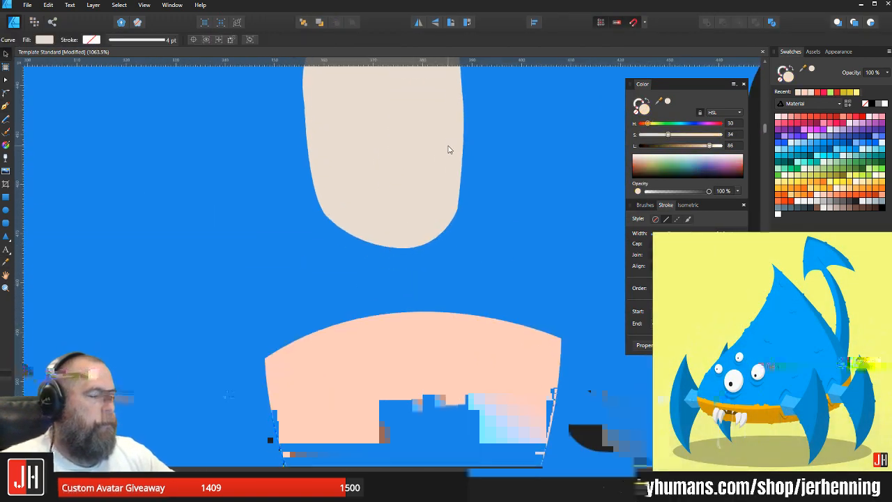
{"action": "scroll", "coordinate": [448, 149], "scroll_direction": "down", "scroll_amount": 2}
{"action": "key", "text": "a"}
{"action": "scroll", "coordinate": [433, 203], "scroll_direction": "up", "scroll_amount": 2}
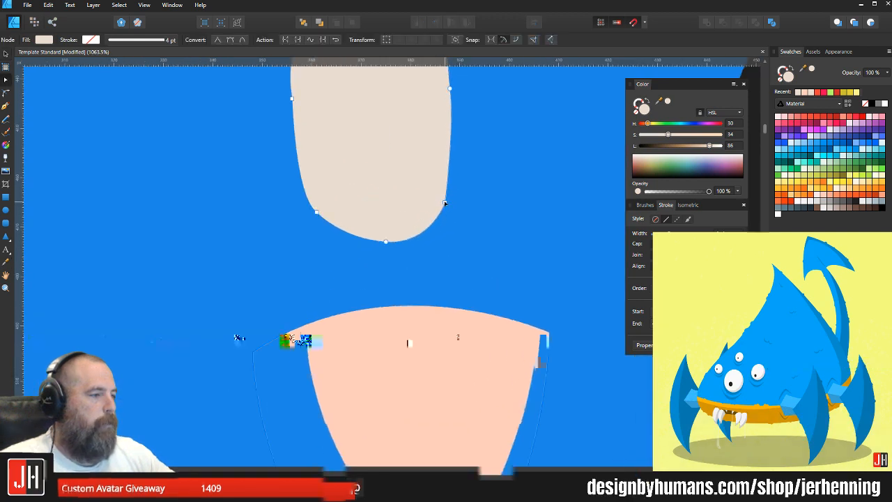
{"action": "left_click_drag", "start_coordinate": [445, 203], "coordinate": [451, 193]}
{"action": "left_click", "coordinate": [386, 242]}
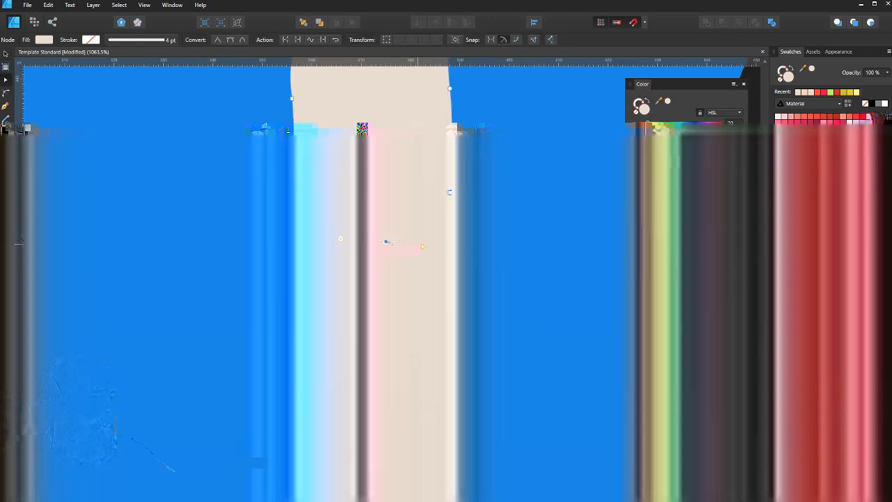
{"action": "left_click_drag", "start_coordinate": [430, 244], "coordinate": [436, 235]}
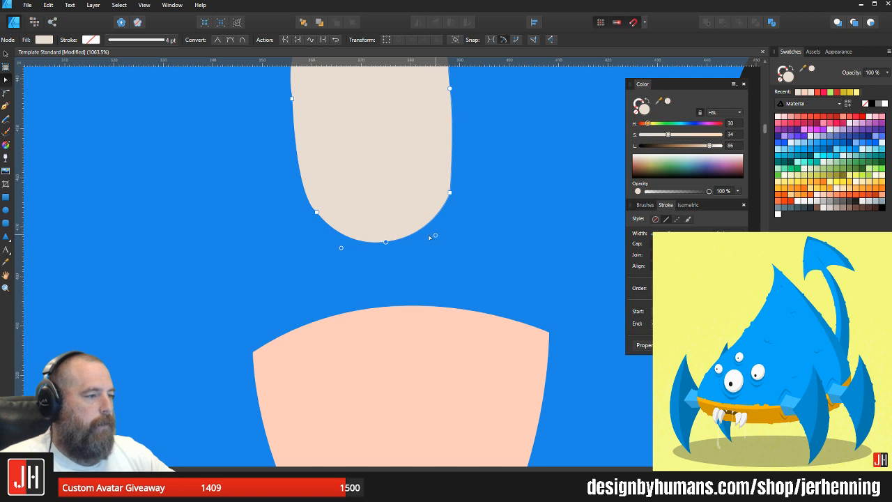
{"action": "left_click_drag", "start_coordinate": [342, 248], "coordinate": [331, 248]}
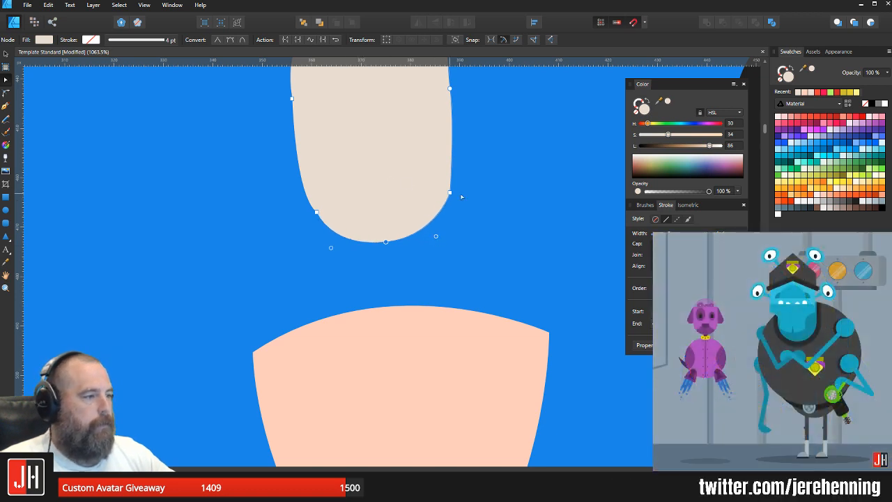
Step: Lengthen the head slightly by moving its three lower nodes straight down together
{"action": "left_click_drag", "start_coordinate": [477, 181], "coordinate": [264, 261]}
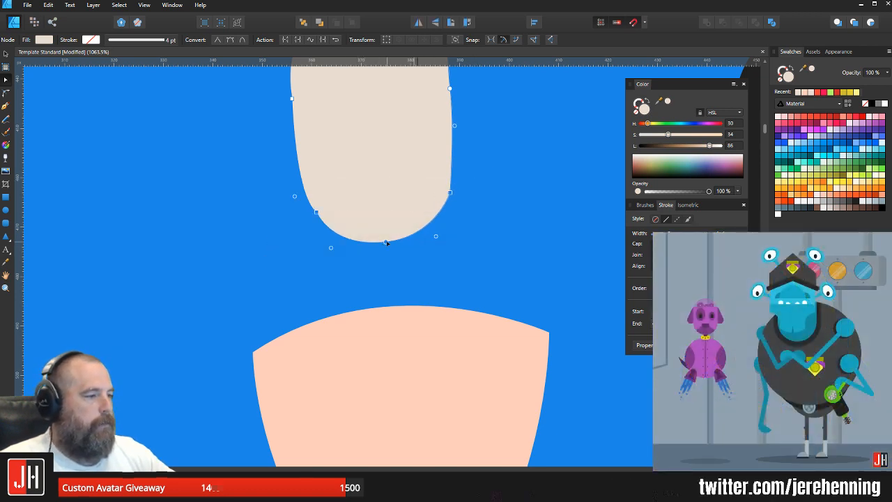
{"action": "left_click_drag", "start_coordinate": [387, 242], "coordinate": [387, 256]}
{"action": "left_click", "coordinate": [483, 189]}
{"action": "key", "text": "v"}
{"action": "scroll", "coordinate": [453, 222], "scroll_direction": "down", "scroll_amount": 3}
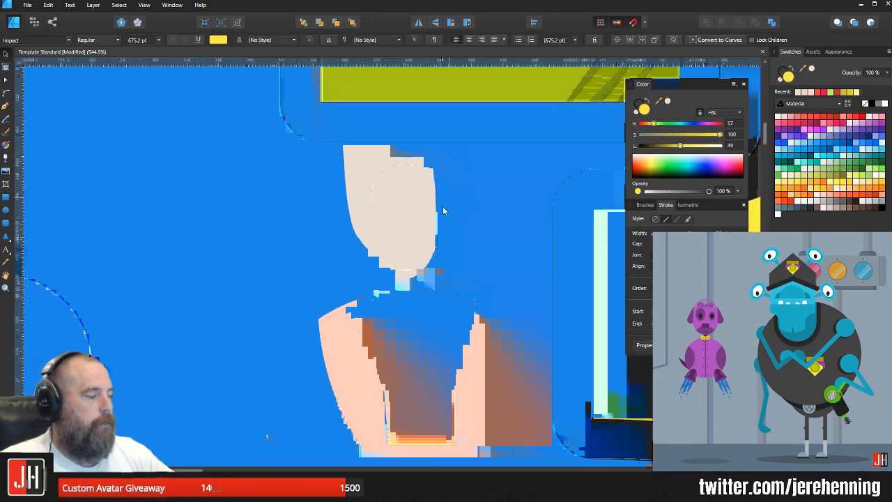
Step: Fill out the head's upper right curve by shortening the upper handle of its right side node
{"action": "scroll", "coordinate": [444, 209], "scroll_direction": "up", "scroll_amount": 2}
{"action": "left_click", "coordinate": [409, 207]}
{"action": "key", "text": "a"}
{"action": "left_click", "coordinate": [428, 226]}
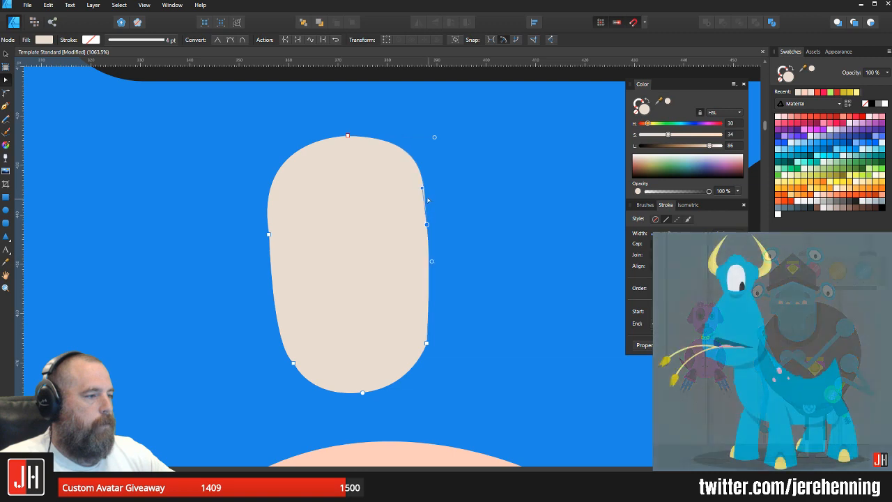
{"action": "mouse_move", "coordinate": [423, 188]}
{"action": "left_mouse_down"}
{"action": "mouse_move", "coordinate": [431, 188]}
{"action": "mouse_move", "coordinate": [429, 204]}
{"action": "left_mouse_up"}
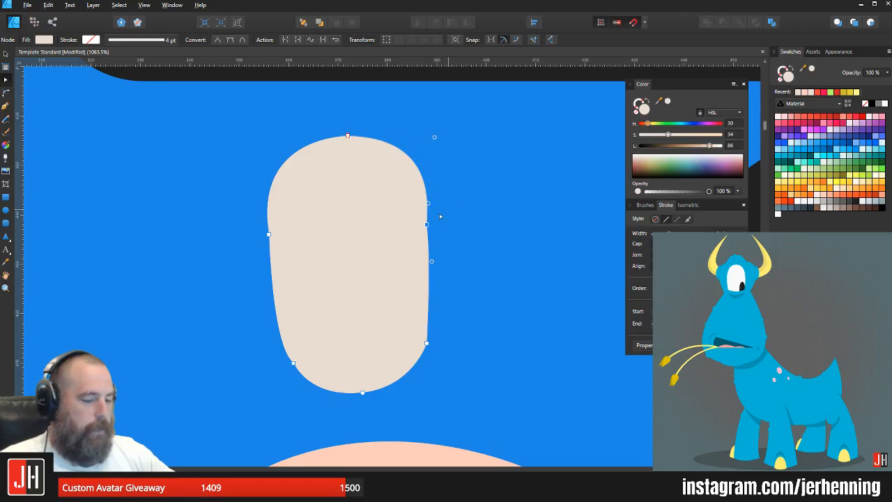
{"action": "key", "text": "v"}
{"action": "left_click", "coordinate": [449, 214]}
{"action": "scroll", "coordinate": [411, 237], "scroll_direction": "down", "scroll_amount": 10}
{"action": "scroll", "coordinate": [395, 235], "scroll_direction": "up", "scroll_amount": 8}
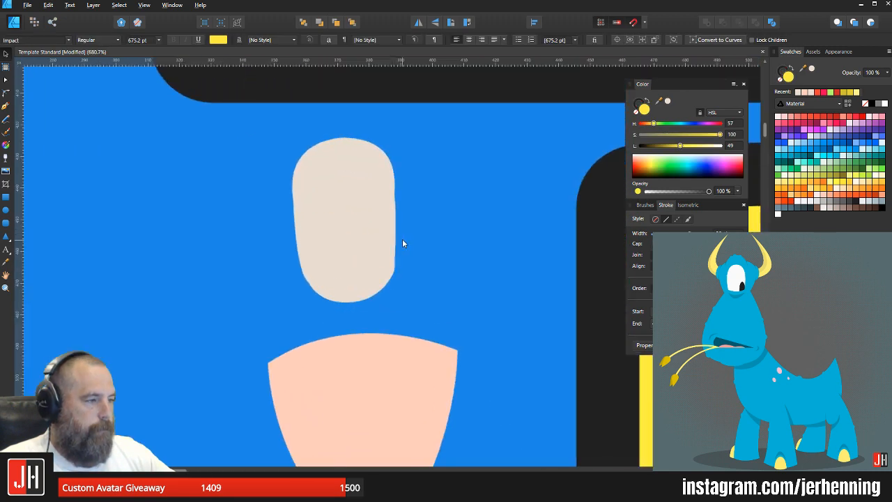
Step: Move the head down so its chin overlaps the upper edge of the peach torso
{"action": "left_click", "coordinate": [384, 226]}
{"action": "scroll", "coordinate": [368, 151], "scroll_direction": "down", "scroll_amount": 3}
{"action": "left_click_drag", "start_coordinate": [370, 188], "coordinate": [372, 204]}
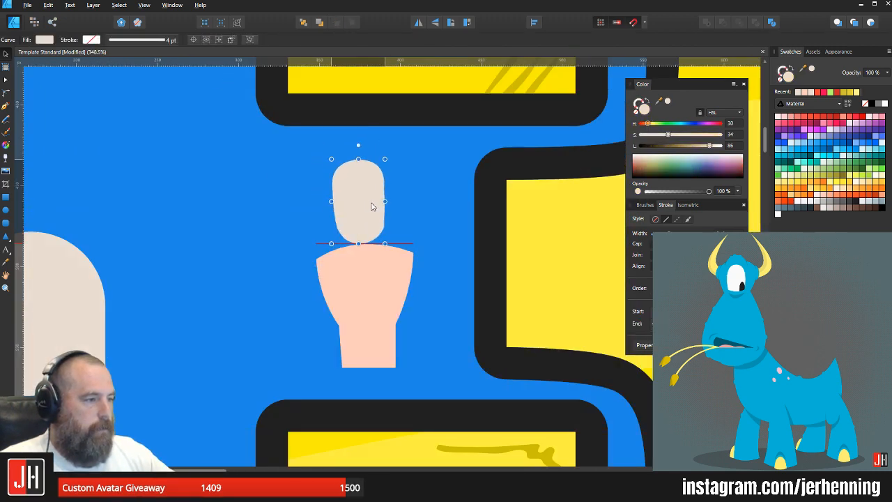
{"action": "left_click", "coordinate": [401, 216]}
{"action": "scroll", "coordinate": [388, 232], "scroll_direction": "down", "scroll_amount": 3}
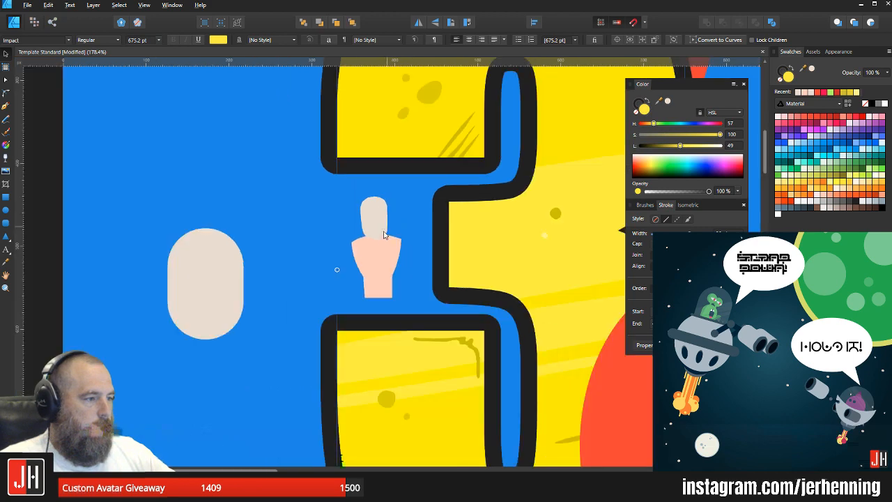
Step: Examine the torso's waist nodes and the proportions of the head and torso beside the 3
{"action": "scroll", "coordinate": [387, 243], "scroll_direction": "up", "scroll_amount": 5}
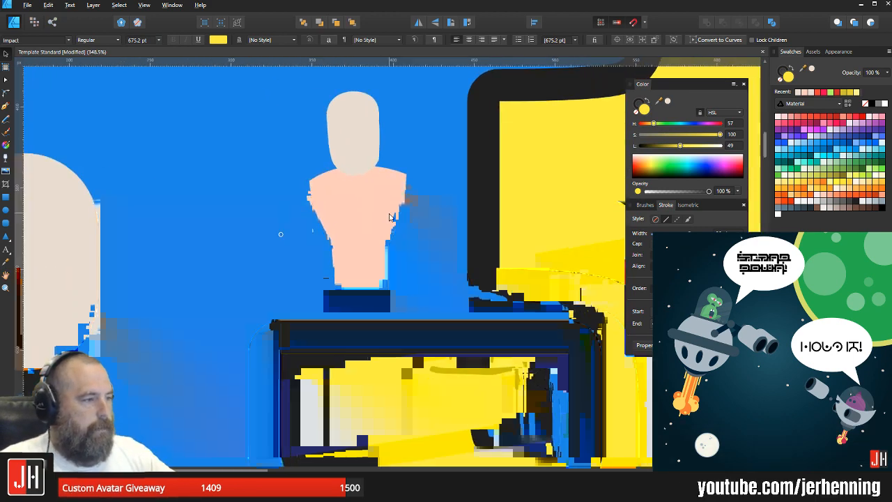
{"action": "left_click", "coordinate": [332, 233]}
{"action": "key", "text": "a"}
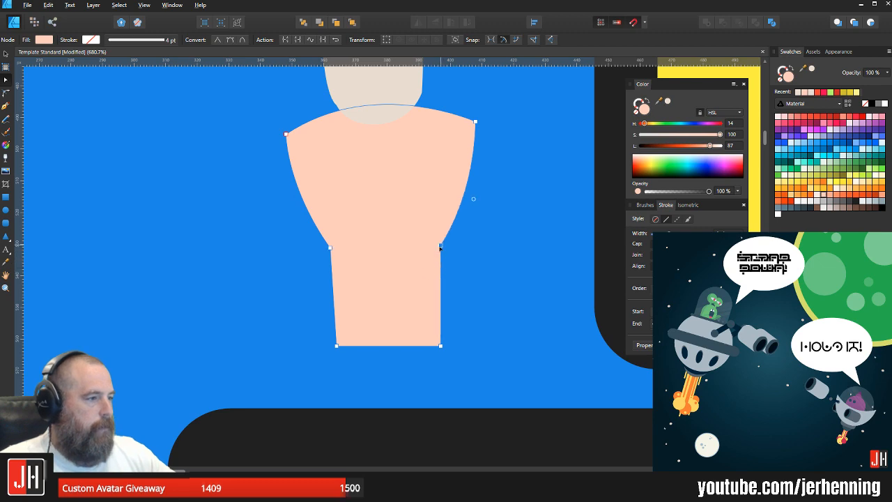
{"action": "left_click", "coordinate": [491, 207]}
{"action": "scroll", "coordinate": [408, 187], "scroll_direction": "down", "scroll_amount": 2}
{"action": "scroll", "coordinate": [408, 187], "scroll_direction": "up", "scroll_amount": 3}
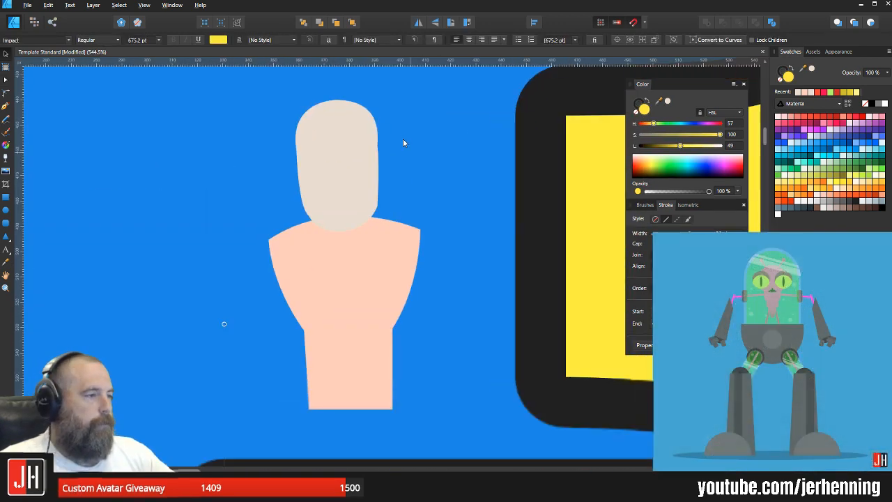
{"action": "left_click_drag", "start_coordinate": [403, 140], "coordinate": [439, 221]}
{"action": "scroll", "coordinate": [377, 225], "scroll_direction": "down", "scroll_amount": 7}
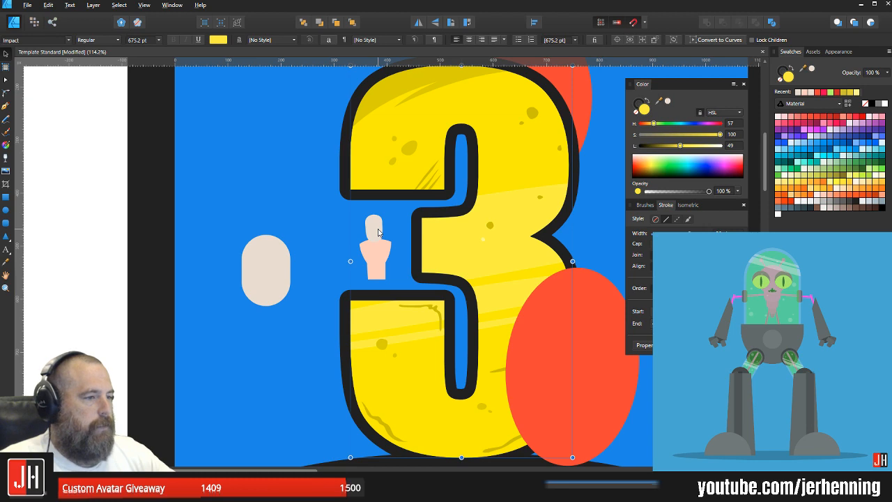
Step: Delete the large beige capsule standing beside the 3 on the Instagram artboard
{"action": "scroll", "coordinate": [377, 233], "scroll_direction": "down", "scroll_amount": 6}
{"action": "scroll", "coordinate": [323, 246], "scroll_direction": "up", "scroll_amount": 4}
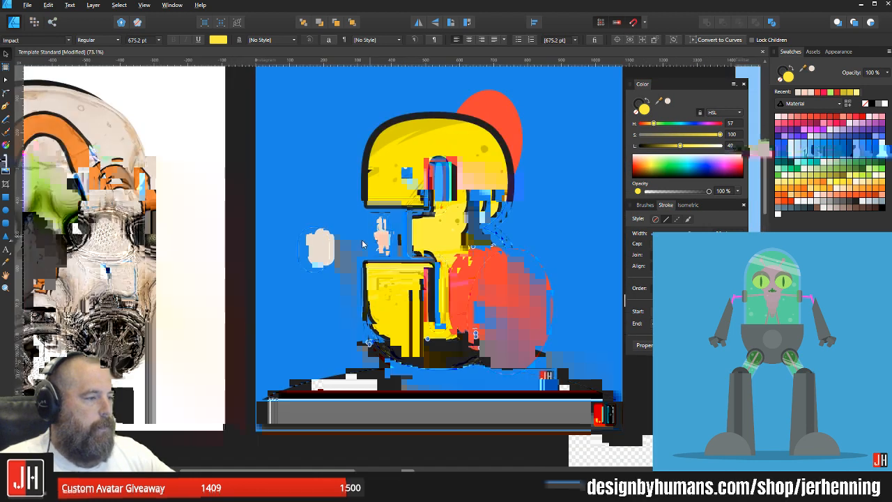
{"action": "left_click", "coordinate": [322, 247]}
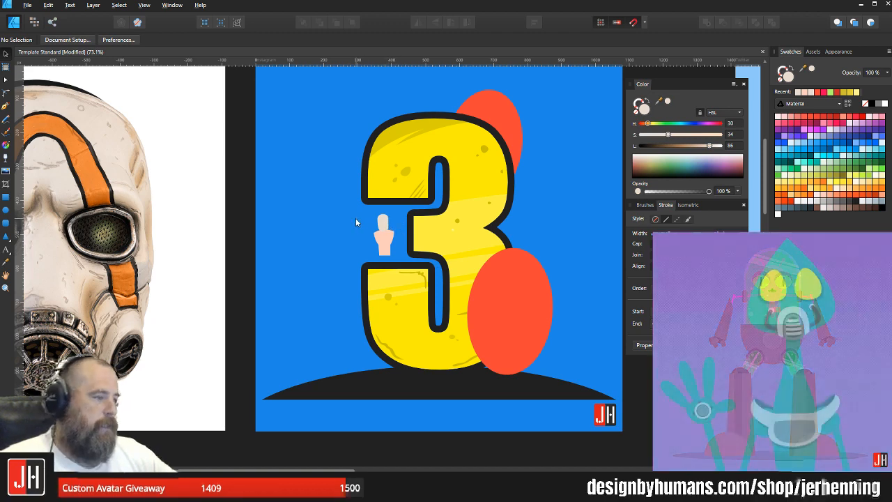
{"action": "scroll", "coordinate": [346, 233], "scroll_direction": "down", "scroll_amount": 3}
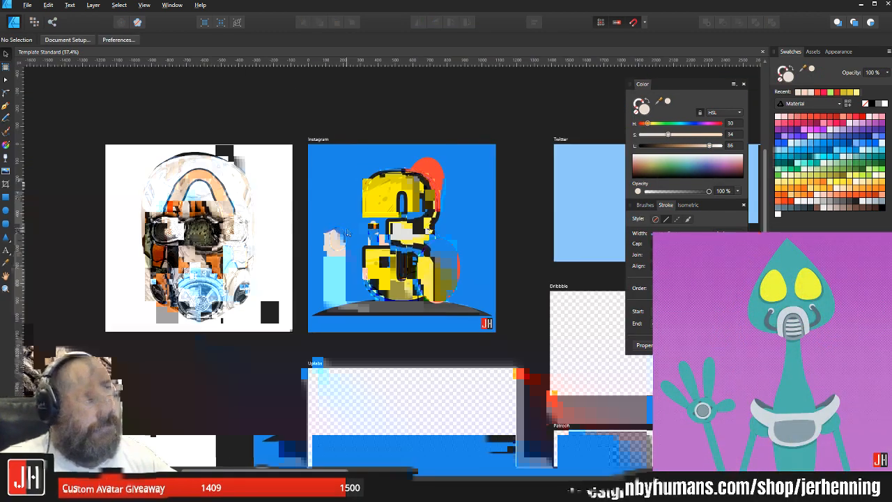
Step: Raise the head's lower left jaw node slightly and bulge its lower right side outward above the jaw node
{"action": "scroll", "coordinate": [386, 233], "scroll_direction": "up", "scroll_amount": 10}
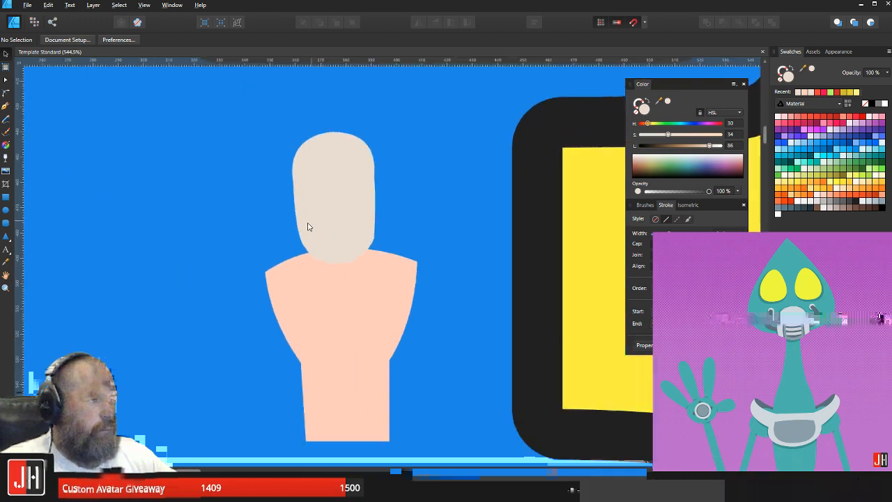
{"action": "left_click", "coordinate": [311, 277]}
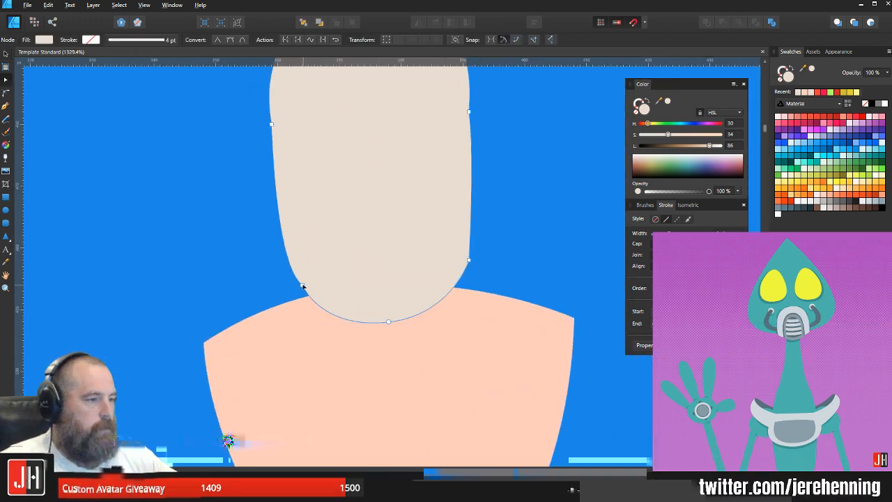
{"action": "left_click", "coordinate": [297, 278]}
{"action": "left_click_drag", "start_coordinate": [297, 278], "coordinate": [301, 278]}
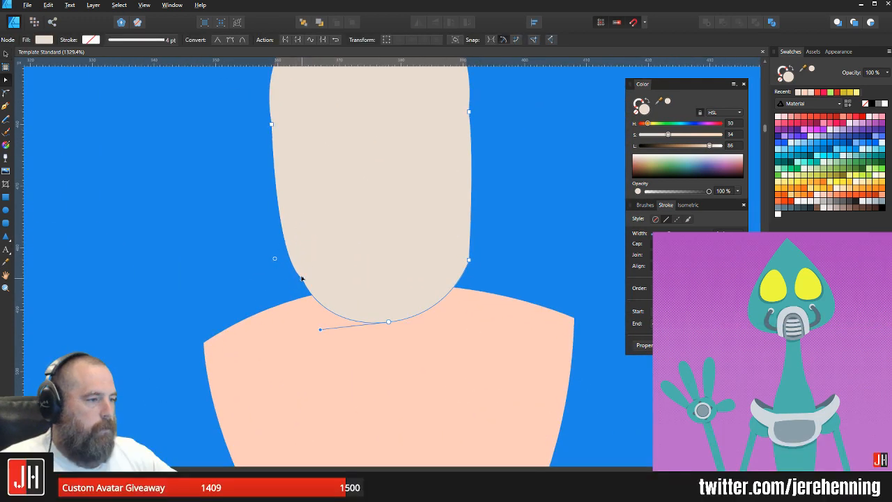
{"action": "left_click", "coordinate": [468, 258]}
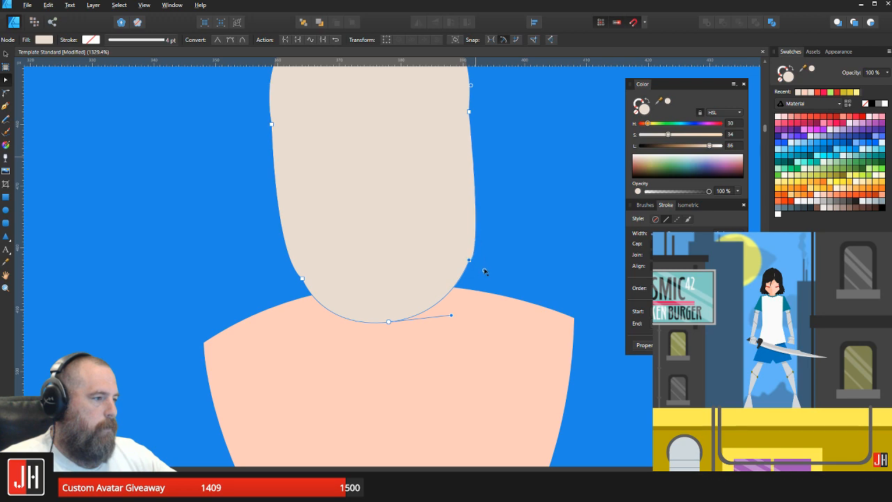
{"action": "key", "text": "v"}
{"action": "left_click", "coordinate": [526, 202]}
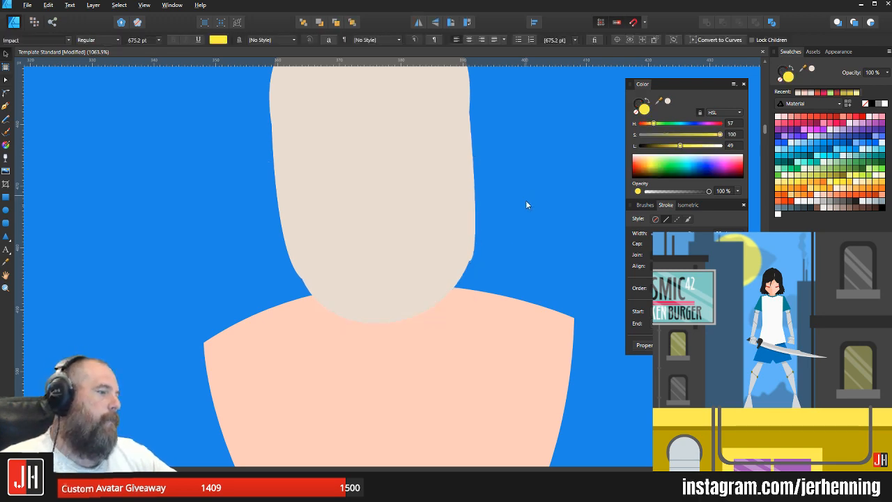
{"action": "scroll", "coordinate": [526, 202], "scroll_direction": "down", "scroll_amount": 5}
{"action": "left_click_drag", "start_coordinate": [496, 209], "coordinate": [401, 225]}
Step: Try to refine the position of the head's lower right jaw node
{"action": "scroll", "coordinate": [393, 243], "scroll_direction": "up", "scroll_amount": 6}
{"action": "left_click", "coordinate": [395, 244]}
{"action": "scroll", "coordinate": [394, 245], "scroll_direction": "up", "scroll_amount": 1}
{"action": "key", "text": "a"}
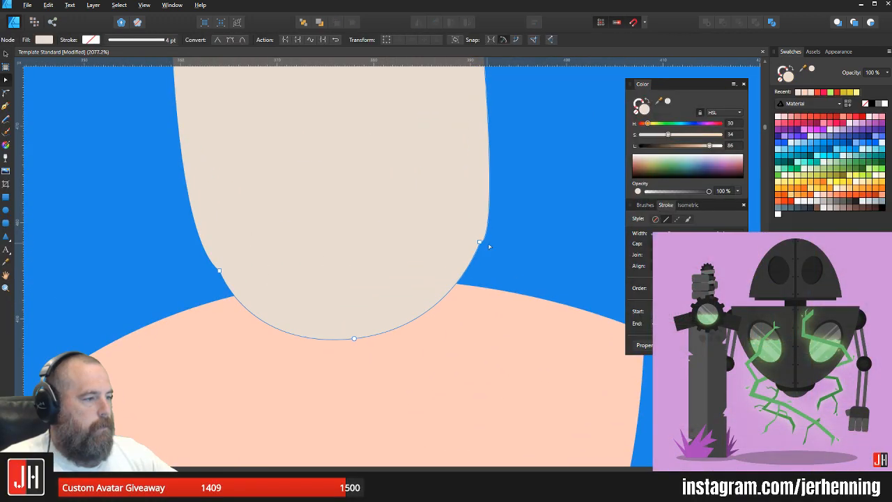
{"action": "mouse_move", "coordinate": [481, 244]}
{"action": "left_mouse_down"}
{"action": "mouse_move", "coordinate": [472, 237]}
{"action": "mouse_move", "coordinate": [481, 244]}
{"action": "left_mouse_up"}
{"action": "key", "text": "v"}
{"action": "left_click", "coordinate": [535, 202]}
{"action": "scroll", "coordinate": [534, 202], "scroll_direction": "down", "scroll_amount": 6}
{"action": "left_click_drag", "start_coordinate": [544, 195], "coordinate": [485, 245]}
{"action": "left_click", "coordinate": [433, 220]}
{"action": "left_click", "coordinate": [499, 209]}
{"action": "scroll", "coordinate": [499, 209], "scroll_direction": "down", "scroll_amount": 2}
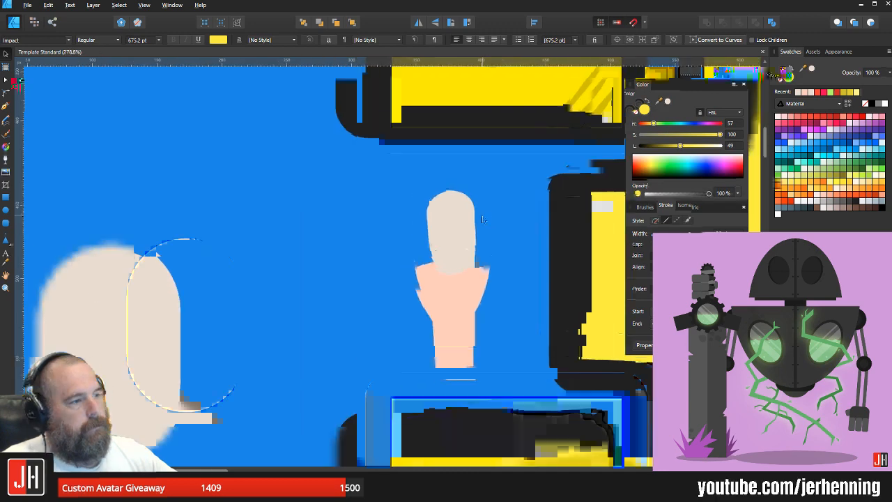
Step: Try to smooth the head's lower right jaw curve after selecting the nodes around its lower half
{"action": "left_click_drag", "start_coordinate": [498, 208], "coordinate": [478, 222]}
{"action": "scroll", "coordinate": [428, 217], "scroll_direction": "up", "scroll_amount": 3}
{"action": "left_click", "coordinate": [434, 201]}
{"action": "key", "text": "a"}
{"action": "left_click_drag", "start_coordinate": [340, 149], "coordinate": [550, 256]}
{"action": "left_click_drag", "start_coordinate": [485, 228], "coordinate": [460, 254]}
{"action": "key", "text": "v"}
{"action": "left_click", "coordinate": [526, 227]}
Step: Bulge the head's lower right jaw curve slightly outward above the jaw node
{"action": "scroll", "coordinate": [526, 227], "scroll_direction": "down", "scroll_amount": 5}
{"action": "scroll", "coordinate": [452, 266], "scroll_direction": "up", "scroll_amount": 10}
{"action": "left_click", "coordinate": [447, 270]}
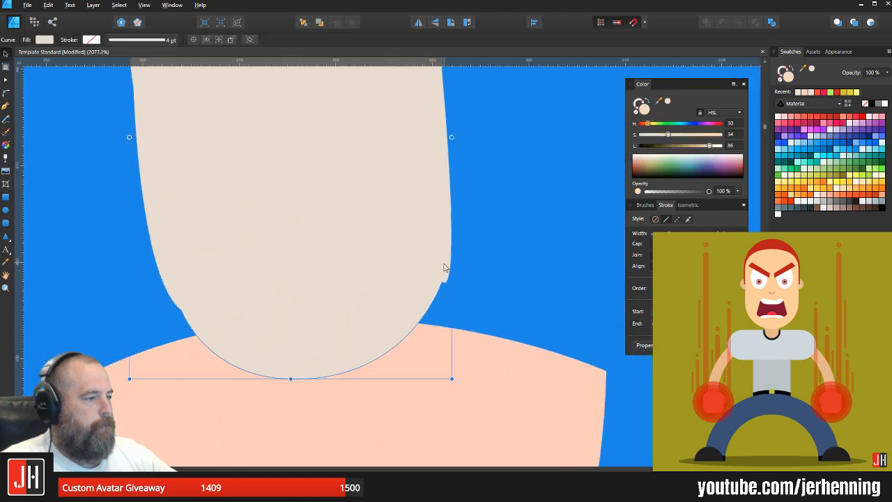
{"action": "key", "text": "a"}
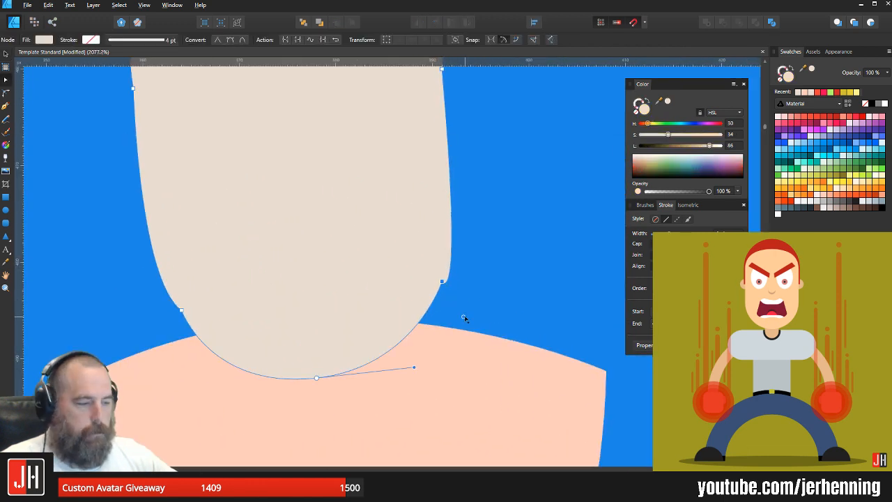
{"action": "left_click", "coordinate": [507, 258]}
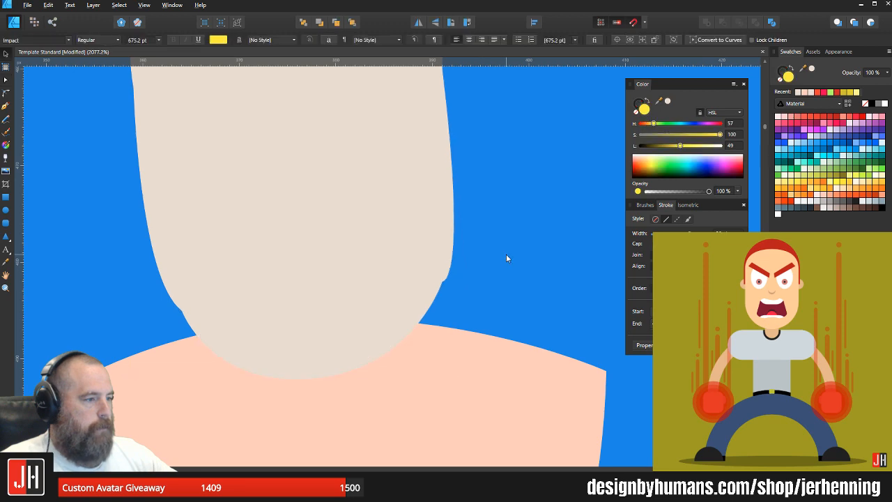
Step: Move the head's top node slightly left and round the curve of its upper right side
{"action": "scroll", "coordinate": [506, 257], "scroll_direction": "down", "scroll_amount": 8}
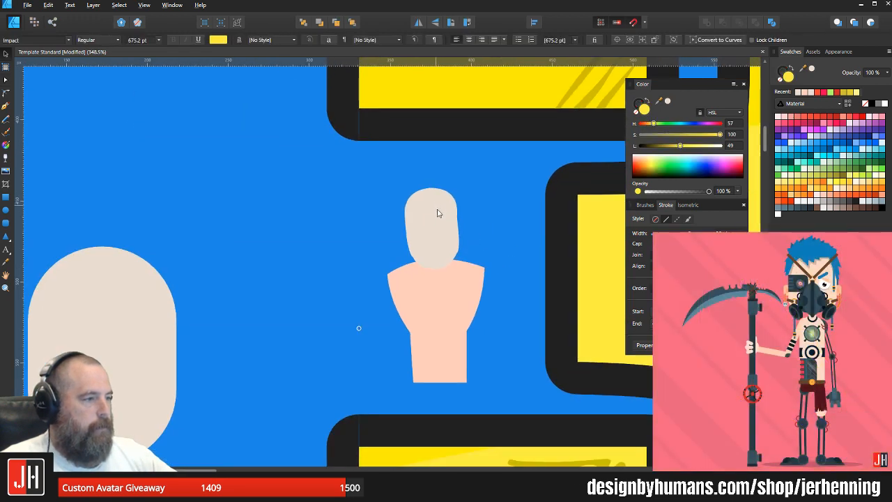
{"action": "scroll", "coordinate": [438, 213], "scroll_direction": "up", "scroll_amount": 5}
{"action": "left_click", "coordinate": [450, 208]}
{"action": "left_click_drag", "start_coordinate": [489, 231], "coordinate": [478, 222]}
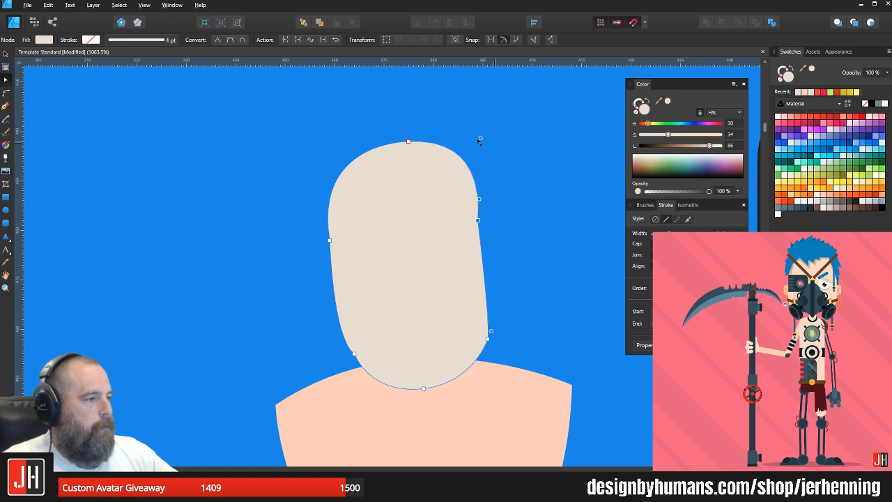
{"action": "mouse_move", "coordinate": [408, 143]}
{"action": "left_mouse_down"}
{"action": "mouse_move", "coordinate": [392, 144]}
{"action": "mouse_move", "coordinate": [404, 142]}
{"action": "left_mouse_up"}
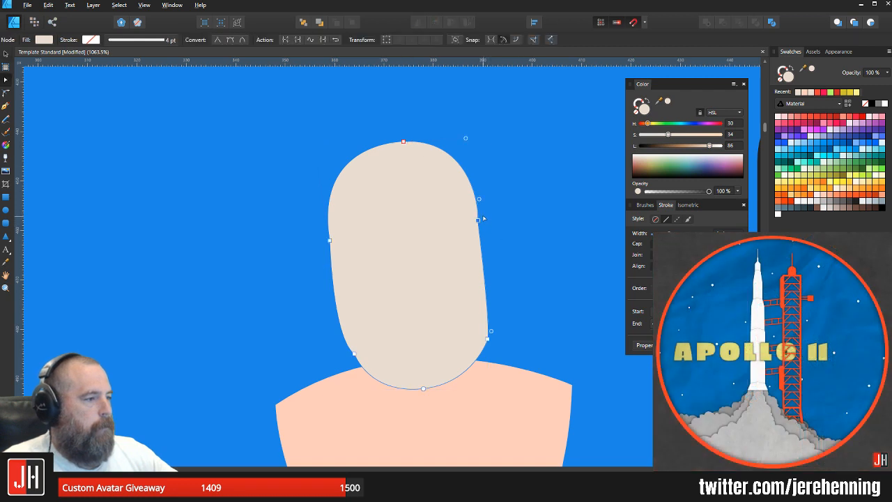
{"action": "left_click_drag", "start_coordinate": [485, 275], "coordinate": [447, 253]}
{"action": "key", "text": "v"}
{"action": "left_click", "coordinate": [528, 241]}
Step: Draw a small upright ellipse left of the head and fill it with near-black sampled from the reference mask
{"action": "scroll", "coordinate": [526, 249], "scroll_direction": "down", "scroll_amount": 4}
{"action": "scroll", "coordinate": [480, 246], "scroll_direction": "down", "scroll_amount": 3}
{"action": "scroll", "coordinate": [446, 249], "scroll_direction": "down", "scroll_amount": 6}
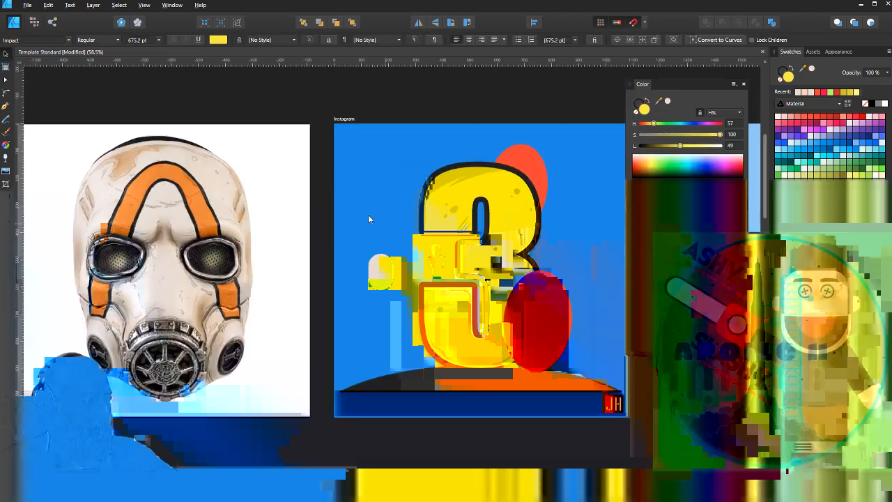
{"action": "left_click", "coordinate": [406, 231]}
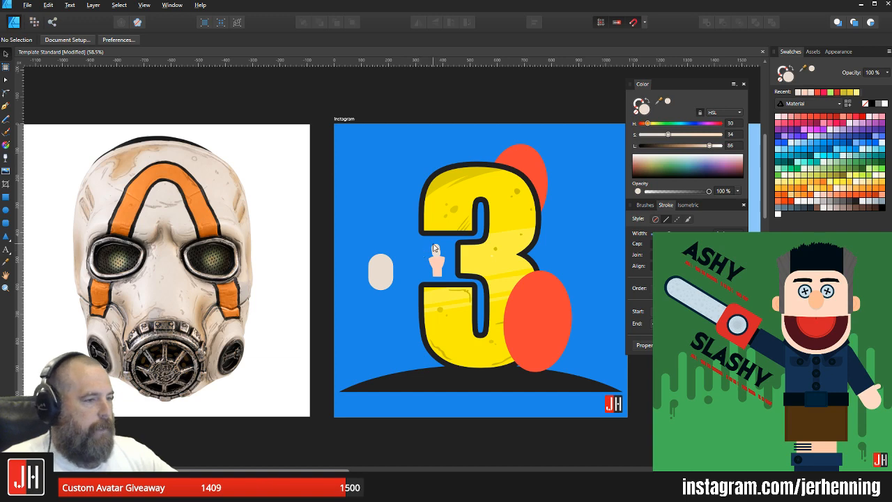
{"action": "scroll", "coordinate": [434, 251], "scroll_direction": "up", "scroll_amount": 10}
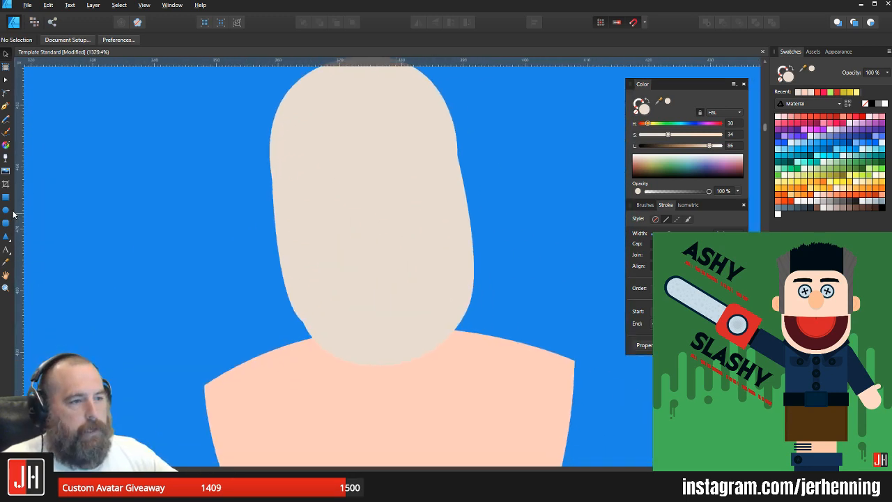
{"action": "left_click_drag", "start_coordinate": [145, 227], "coordinate": [386, 195]}
{"action": "scroll", "coordinate": [169, 215], "scroll_direction": "down", "scroll_amount": 6}
{"action": "key", "text": "i"}
{"action": "left_click_drag", "start_coordinate": [95, 329], "coordinate": [453, 244]}
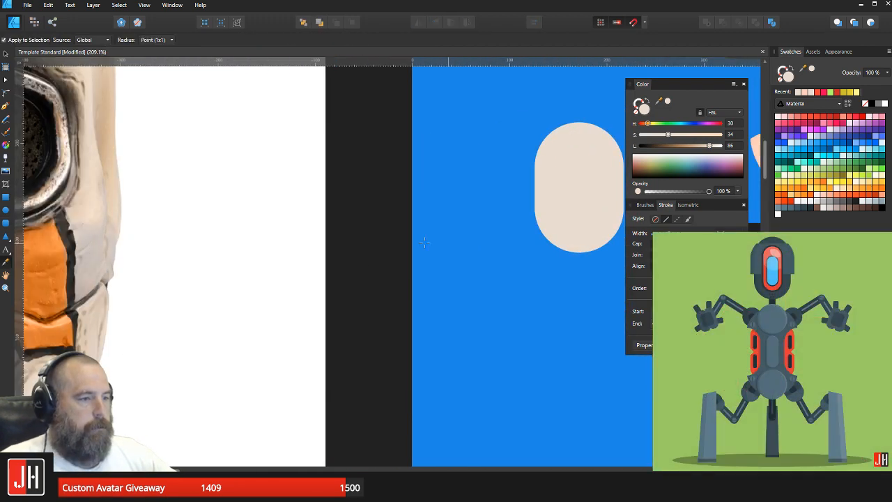
{"action": "left_click_drag", "start_coordinate": [349, 281], "coordinate": [444, 182]}
{"action": "key", "text": "e"}
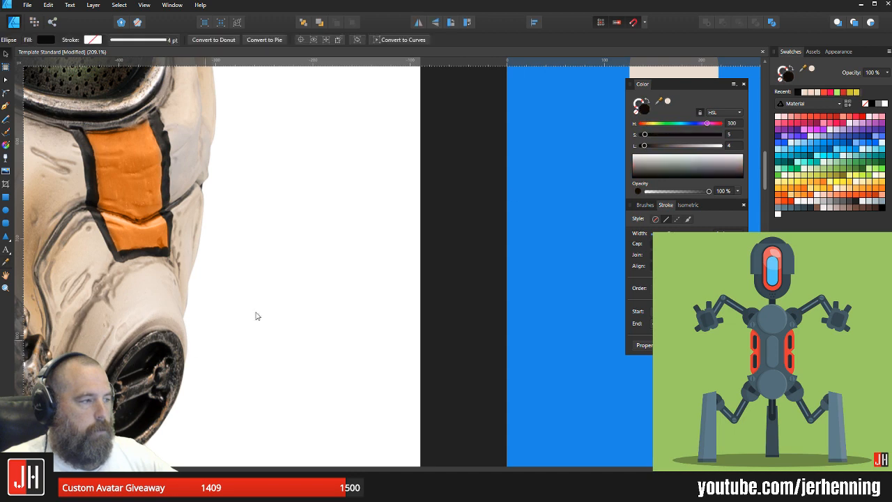
Step: Move the black ellipse onto the head's lower left jaw and tilt it to follow the jaw line
{"action": "scroll", "coordinate": [255, 314], "scroll_direction": "down", "scroll_amount": 3}
{"action": "scroll", "coordinate": [498, 175], "scroll_direction": "up", "scroll_amount": 5}
{"action": "scroll", "coordinate": [495, 161], "scroll_direction": "up", "scroll_amount": 6}
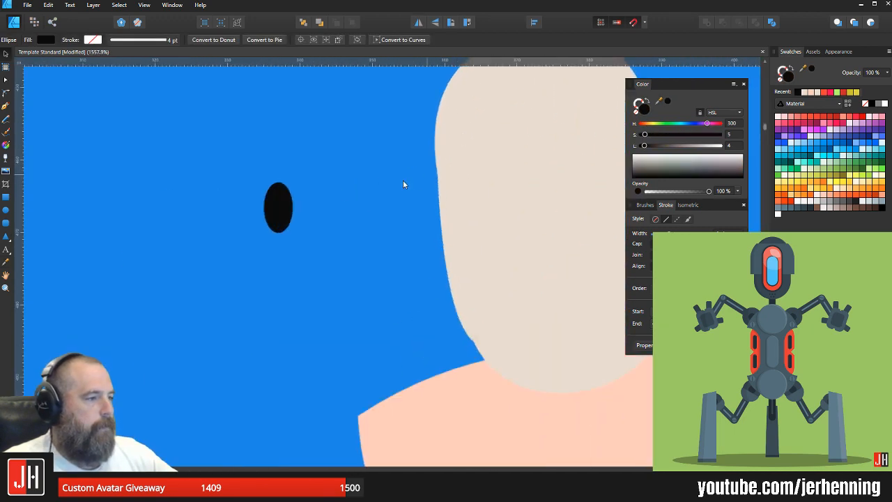
{"action": "left_click_drag", "start_coordinate": [275, 208], "coordinate": [476, 321]}
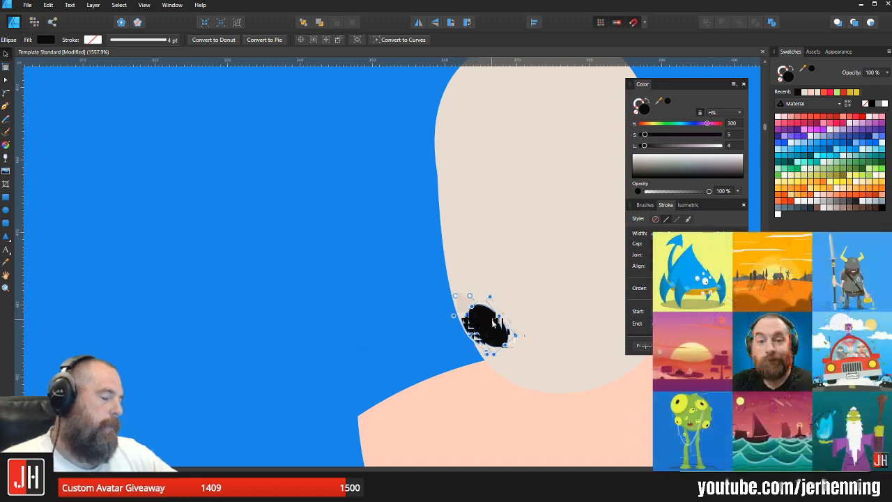
{"action": "scroll", "coordinate": [479, 293], "scroll_direction": "down", "scroll_amount": 6}
{"action": "scroll", "coordinate": [455, 249], "scroll_direction": "down", "scroll_amount": 6}
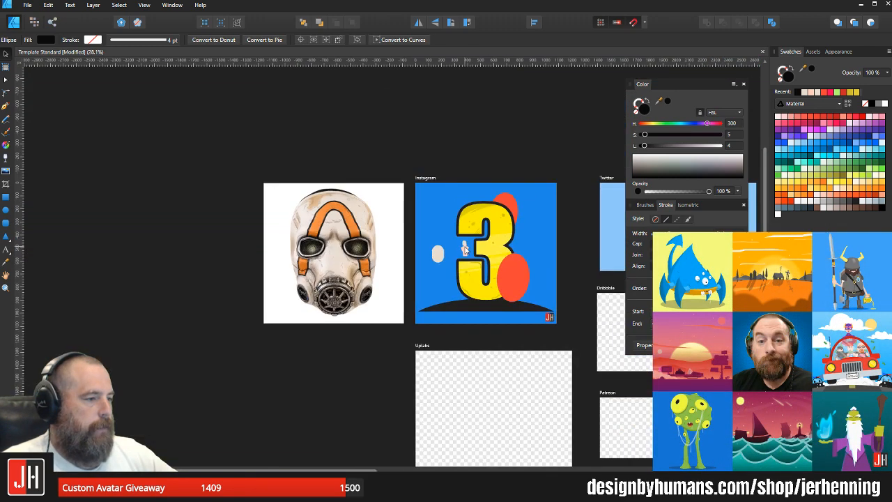
{"action": "scroll", "coordinate": [464, 249], "scroll_direction": "up", "scroll_amount": 12}
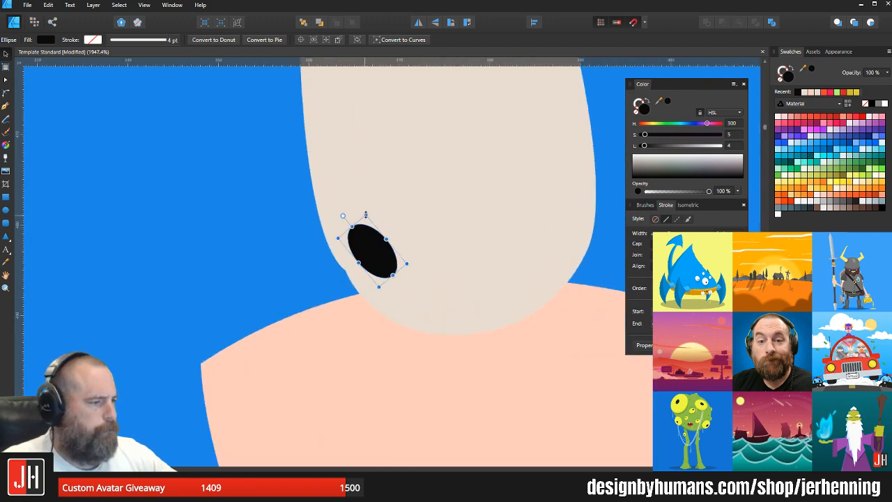
Step: Add a slightly larger tilted ellipse behind the black one as a rim, filled pale blue-grey (HSL 200, 15, 73)
{"action": "scroll", "coordinate": [373, 204], "scroll_direction": "down", "scroll_amount": 11}
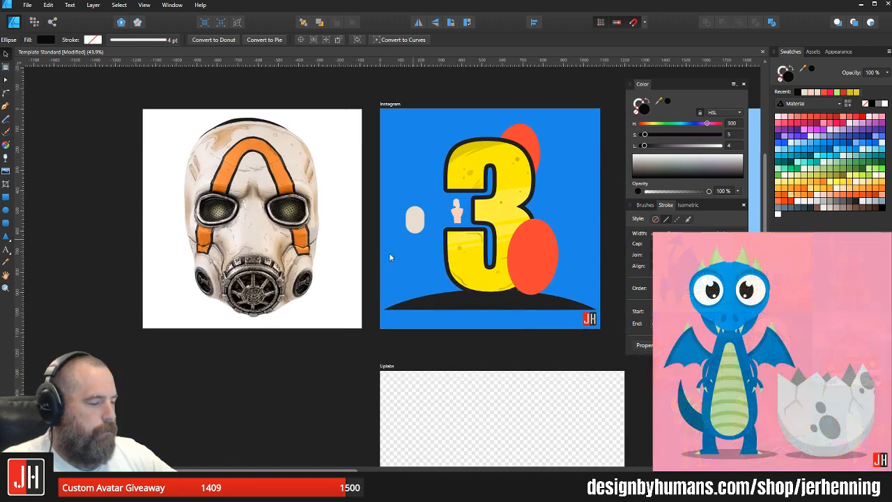
{"action": "scroll", "coordinate": [311, 282], "scroll_direction": "up", "scroll_amount": 6}
{"action": "left_click_drag", "start_coordinate": [325, 248], "coordinate": [412, 275]}
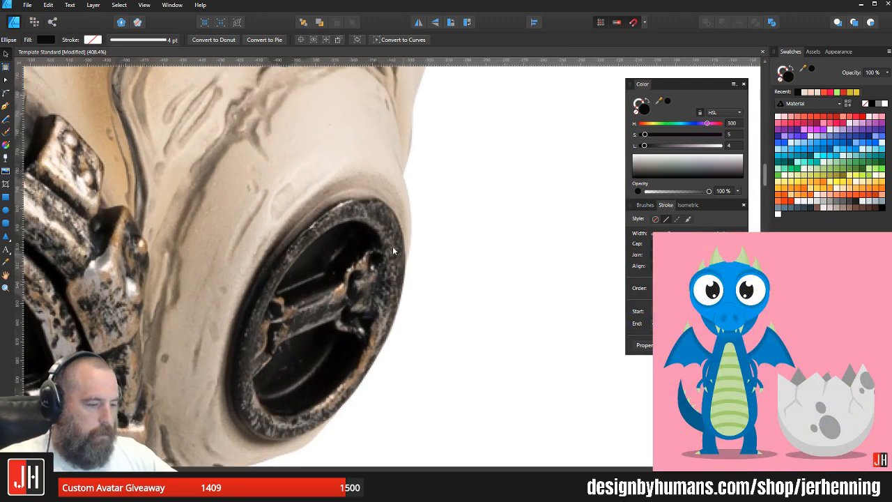
{"action": "key", "text": "i"}
{"action": "scroll", "coordinate": [196, 235], "scroll_direction": "left", "scroll_amount": 5}
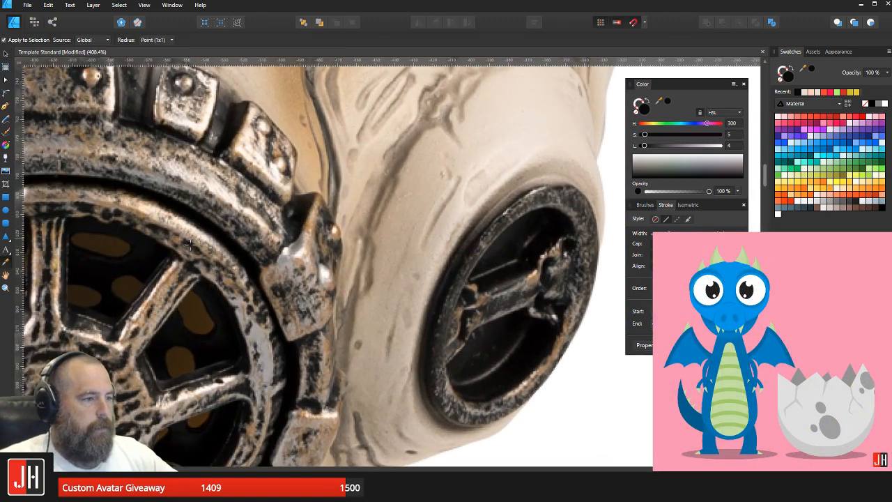
{"action": "left_click", "coordinate": [326, 273]}
{"action": "key", "text": "v"}
{"action": "scroll", "coordinate": [325, 273], "scroll_direction": "down", "scroll_amount": 13}
{"action": "left_click_drag", "start_coordinate": [416, 235], "coordinate": [380, 254]}
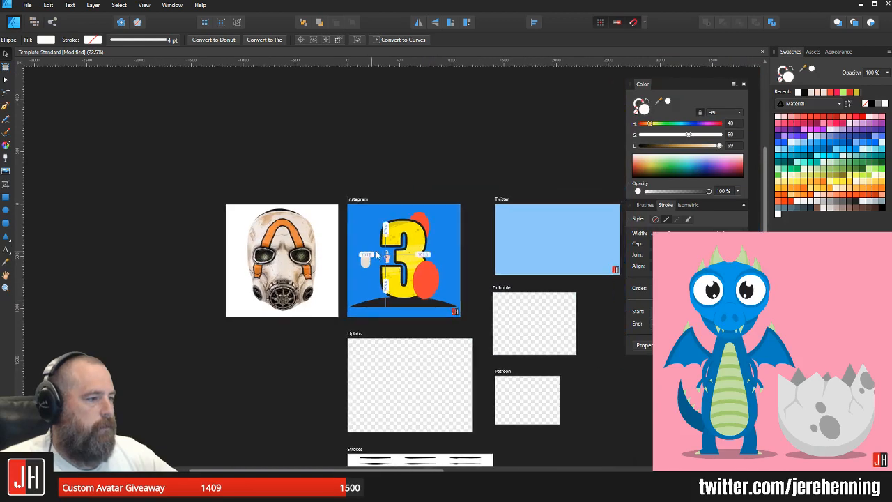
{"action": "scroll", "coordinate": [381, 254], "scroll_direction": "up", "scroll_amount": 11}
{"action": "scroll", "coordinate": [413, 262], "scroll_direction": "up", "scroll_amount": 10}
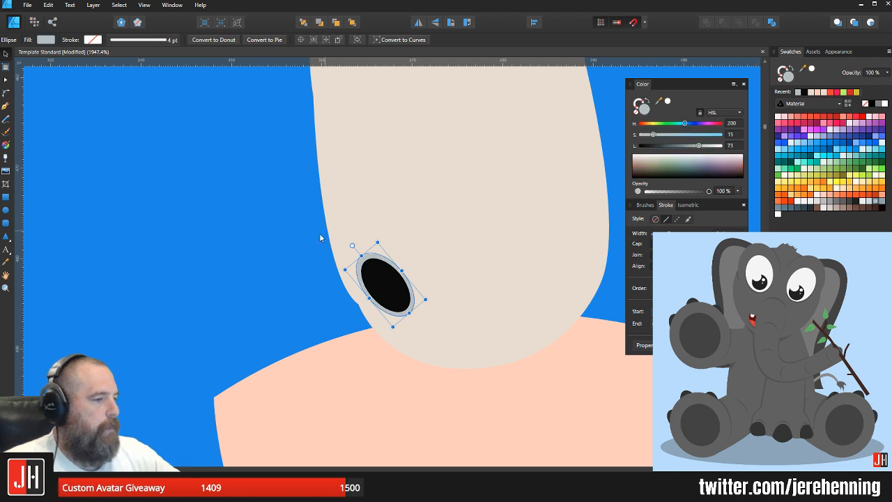
Step: Darken the rim ellipse's fill to the blue-grey swatch with HSL 200, 18, 46
{"action": "left_click", "coordinate": [285, 230]}
{"action": "scroll", "coordinate": [405, 275], "scroll_direction": "up", "scroll_amount": 4}
{"action": "left_click", "coordinate": [407, 282]}
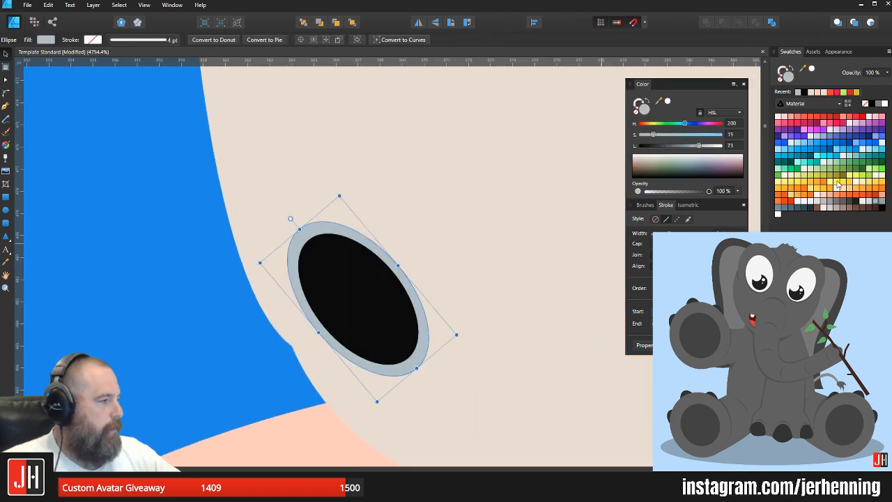
{"action": "left_click", "coordinate": [882, 203]}
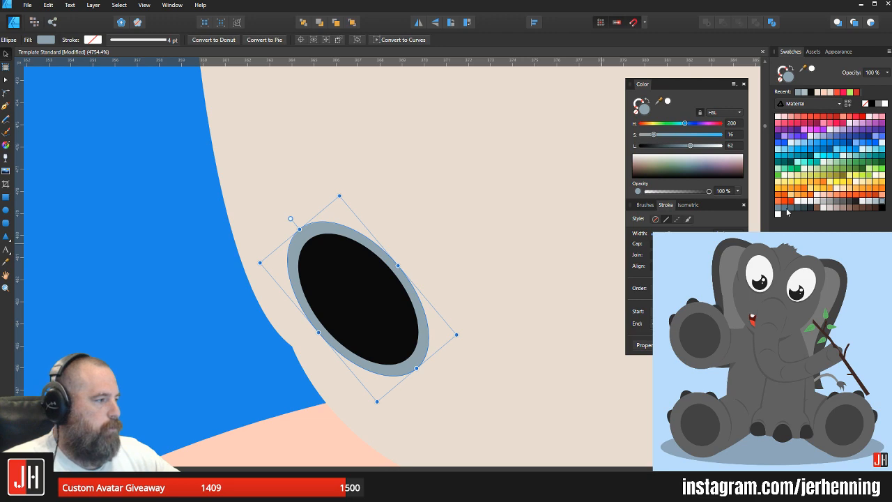
{"action": "left_click", "coordinate": [786, 208]}
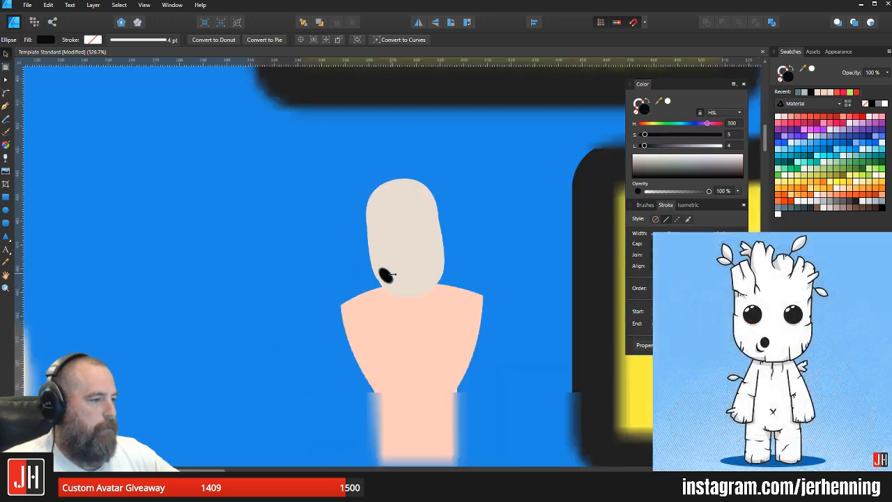
Step: Nest the black ellipse inside the blue-grey rim ellipse and shift it slightly down within the rim
{"action": "scroll", "coordinate": [427, 277], "scroll_direction": "down", "scroll_amount": 9}
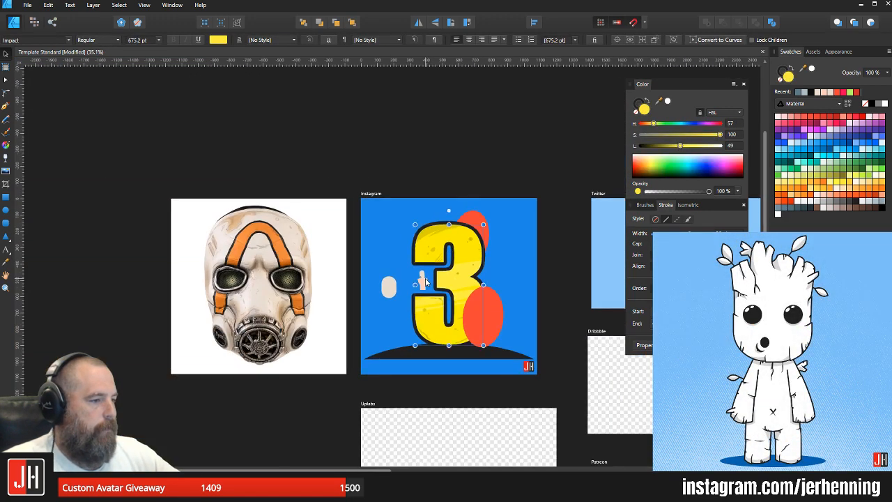
{"action": "scroll", "coordinate": [414, 282], "scroll_direction": "up", "scroll_amount": 14}
{"action": "scroll", "coordinate": [432, 255], "scroll_direction": "up", "scroll_amount": 8}
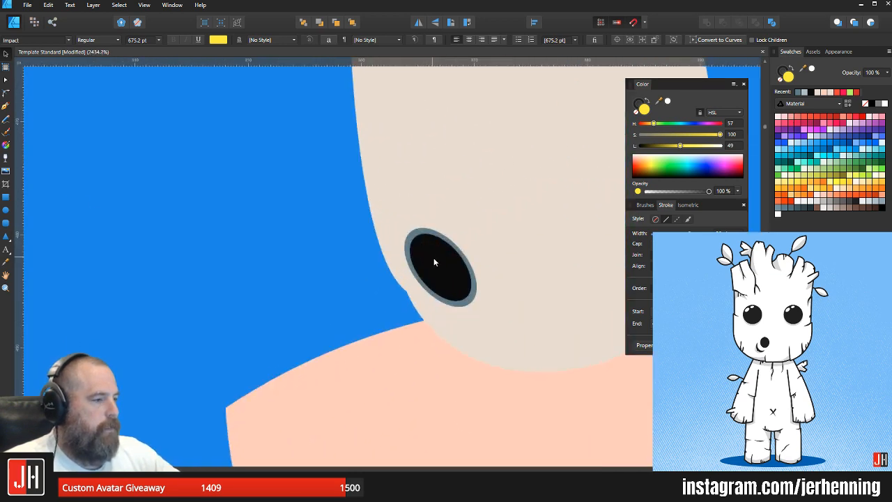
{"action": "left_click", "coordinate": [447, 254]}
{"action": "key", "text": "ctrl+x"}
{"action": "left_click", "coordinate": [447, 243]}
{"action": "key", "text": "ctrl+alt+v"}
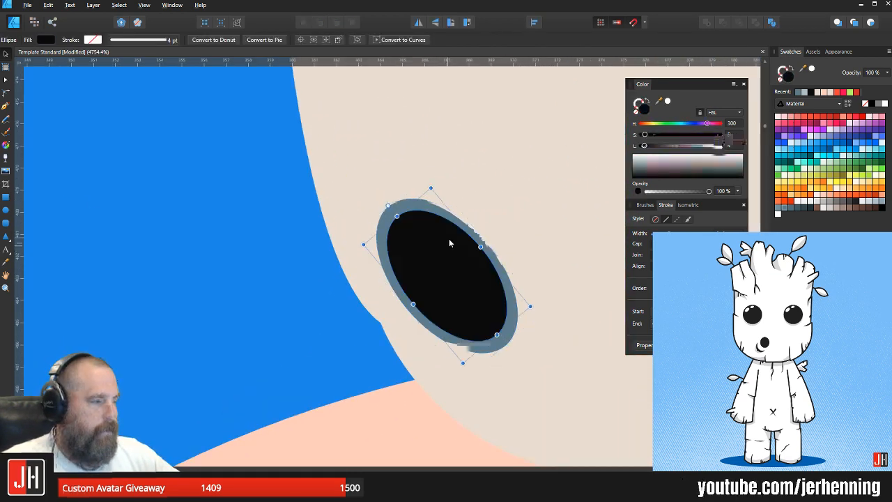
{"action": "mouse_move", "coordinate": [449, 250]}
{"action": "left_mouse_down"}
{"action": "mouse_move", "coordinate": [437, 258]}
{"action": "mouse_move", "coordinate": [446, 262]}
{"action": "left_mouse_up"}
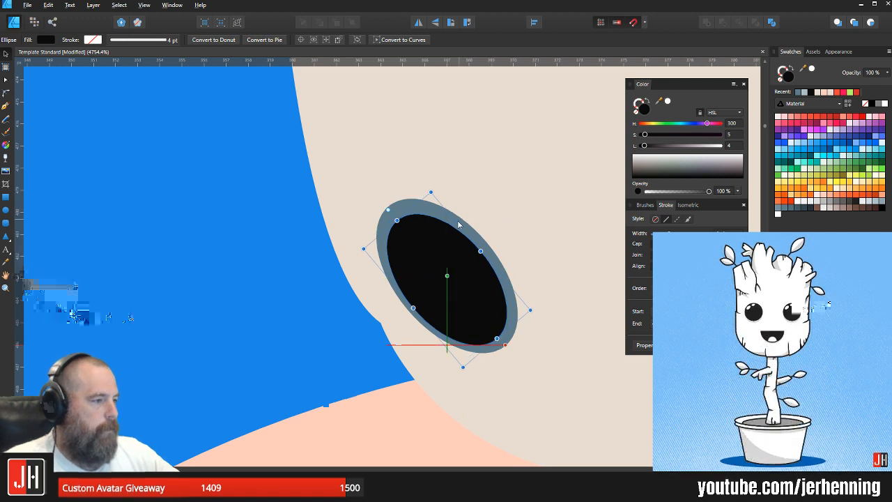
Step: Place a horizontally flipped copy of the rimmed ellipse on the head's lower right jaw, tilted more upright
{"action": "key", "text": "ctrl+d"}
{"action": "mouse_move", "coordinate": [453, 228]}
{"action": "left_mouse_down"}
{"action": "mouse_move", "coordinate": [477, 234]}
{"action": "mouse_move", "coordinate": [177, 255]}
{"action": "mouse_move", "coordinate": [472, 255]}
{"action": "mouse_move", "coordinate": [436, 199]}
{"action": "mouse_move", "coordinate": [443, 162]}
{"action": "left_mouse_up"}
{"action": "scroll", "coordinate": [201, 252], "scroll_direction": "down", "scroll_amount": 3}
{"action": "left_click", "coordinate": [418, 22]}
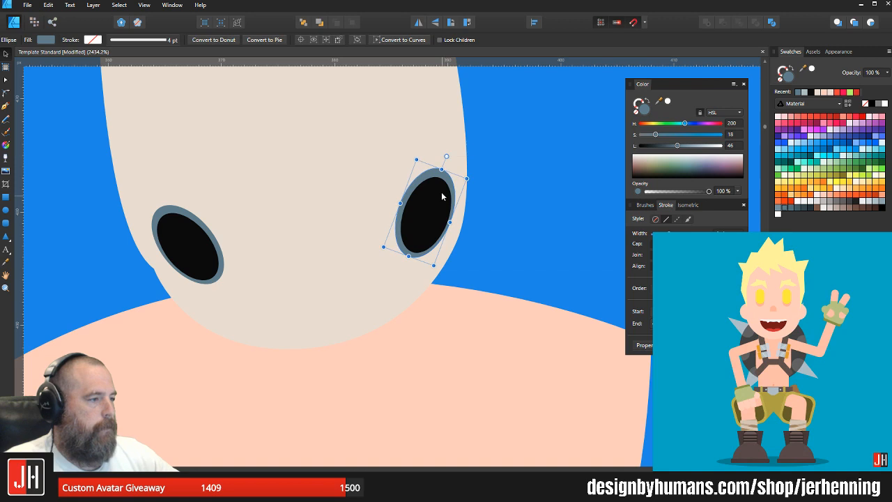
{"action": "left_click_drag", "start_coordinate": [442, 196], "coordinate": [440, 193]}
Step: Reshape the head's lower right jaw edge to follow the rimmed ellipse beside it
{"action": "key", "text": "t"}
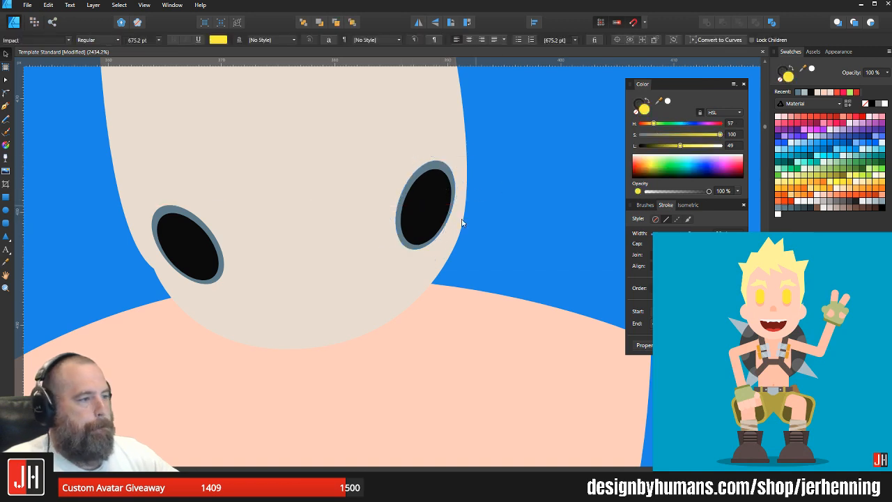
{"action": "key", "text": "a"}
{"action": "left_click", "coordinate": [445, 244]}
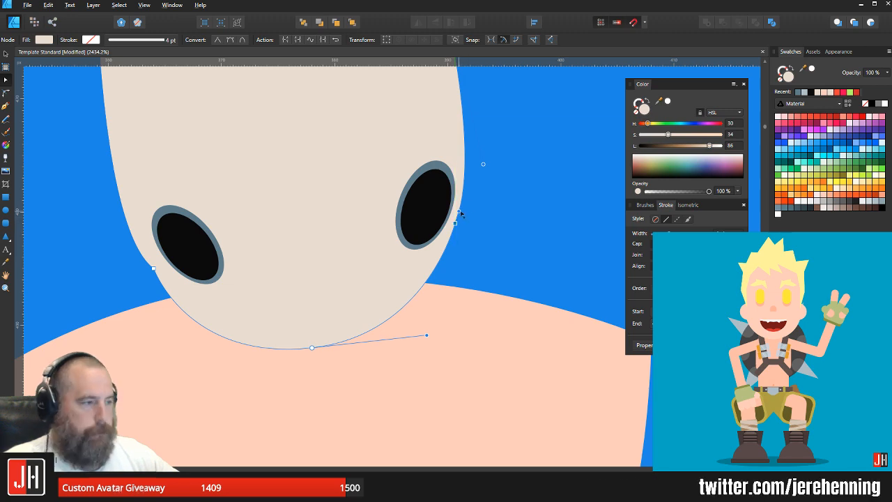
{"action": "key", "text": "v"}
{"action": "left_click", "coordinate": [481, 213]}
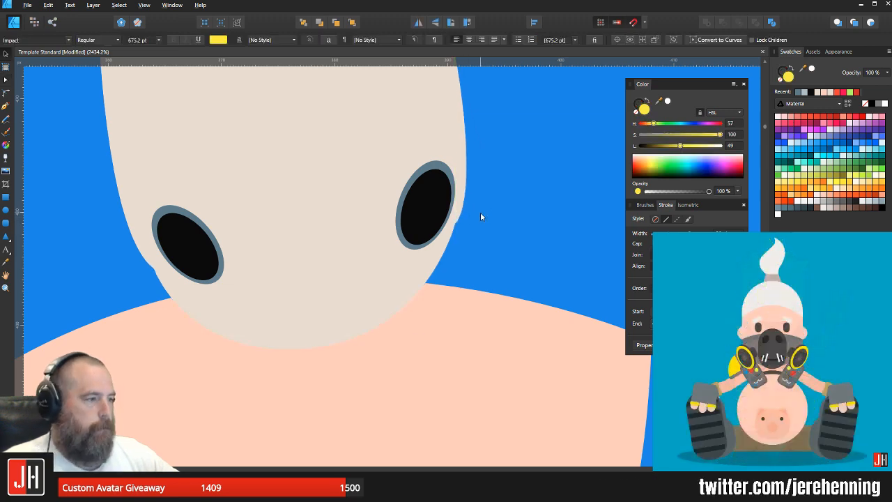
Step: Check the character against the reference mask, and nudge the right rimmed ellipse slightly inward from the jaw edge
{"action": "scroll", "coordinate": [481, 212], "scroll_direction": "down", "scroll_amount": 8}
{"action": "left_click_drag", "start_coordinate": [482, 213], "coordinate": [437, 225]}
{"action": "scroll", "coordinate": [438, 228], "scroll_direction": "down", "scroll_amount": 4}
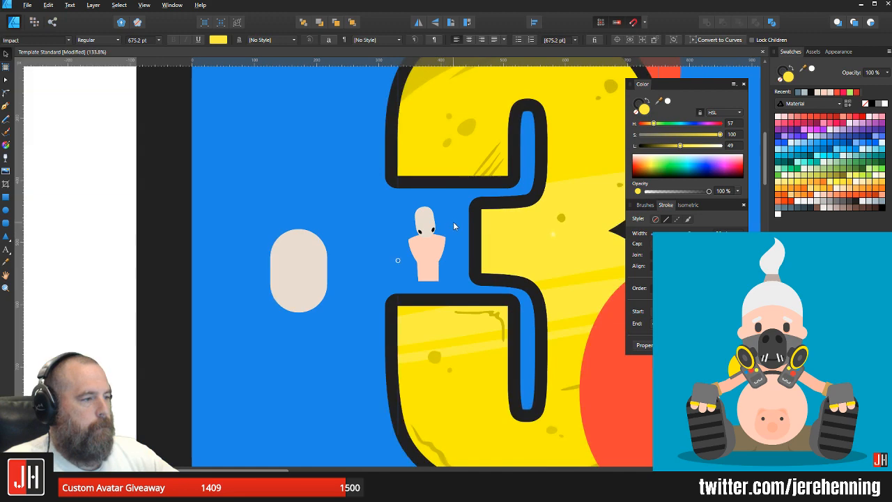
{"action": "scroll", "coordinate": [453, 221], "scroll_direction": "down", "scroll_amount": 4}
{"action": "left_click", "coordinate": [388, 273]}
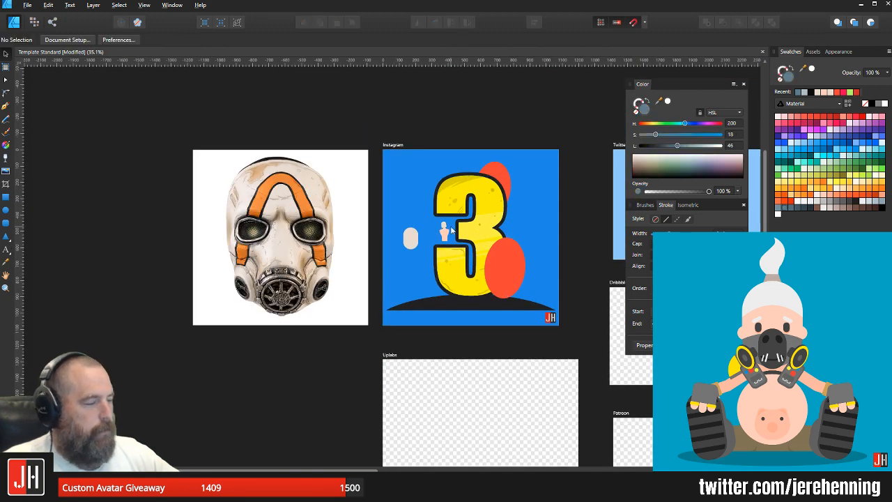
{"action": "scroll", "coordinate": [453, 230], "scroll_direction": "up", "scroll_amount": 8}
{"action": "scroll", "coordinate": [453, 230], "scroll_direction": "up", "scroll_amount": 5}
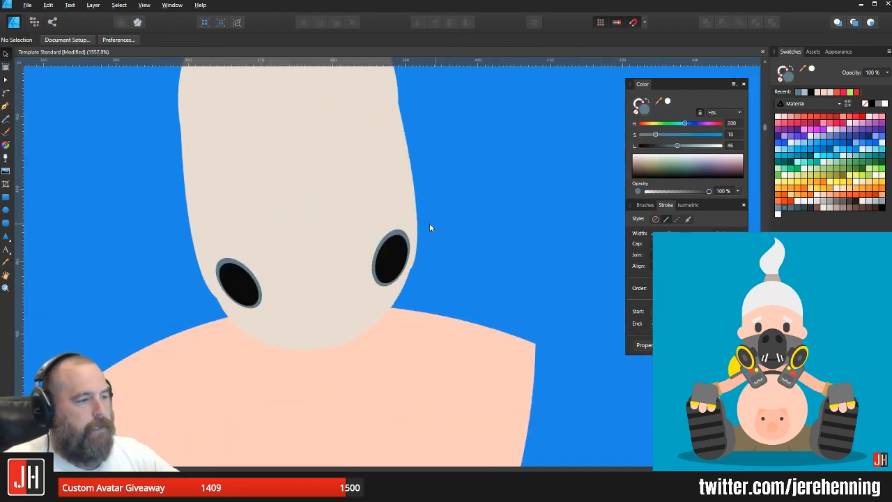
{"action": "scroll", "coordinate": [430, 227], "scroll_direction": "up", "scroll_amount": 3}
{"action": "left_click", "coordinate": [489, 234]}
{"action": "left_click_drag", "start_coordinate": [485, 230], "coordinate": [486, 231]}
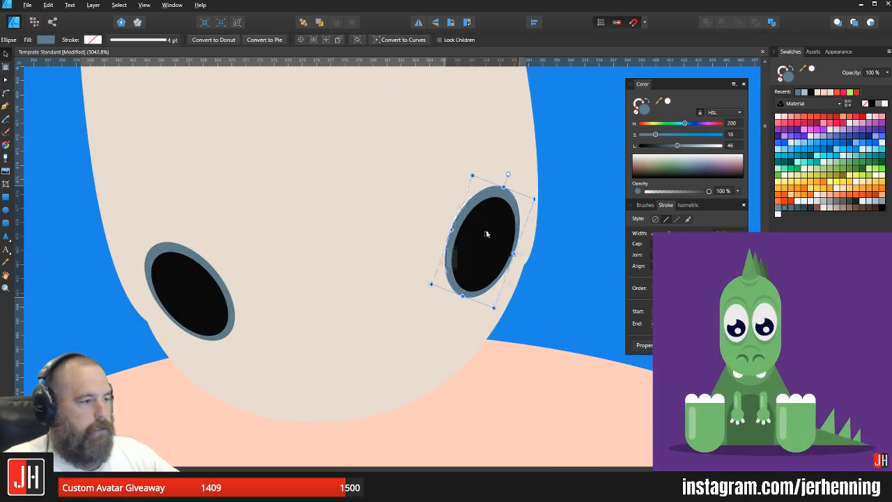
Step: Draw a black circle about 9.9 px across centred low on the head between the two rimmed ellipses, sampling the right ellipse's black fill
{"action": "key", "text": "t"}
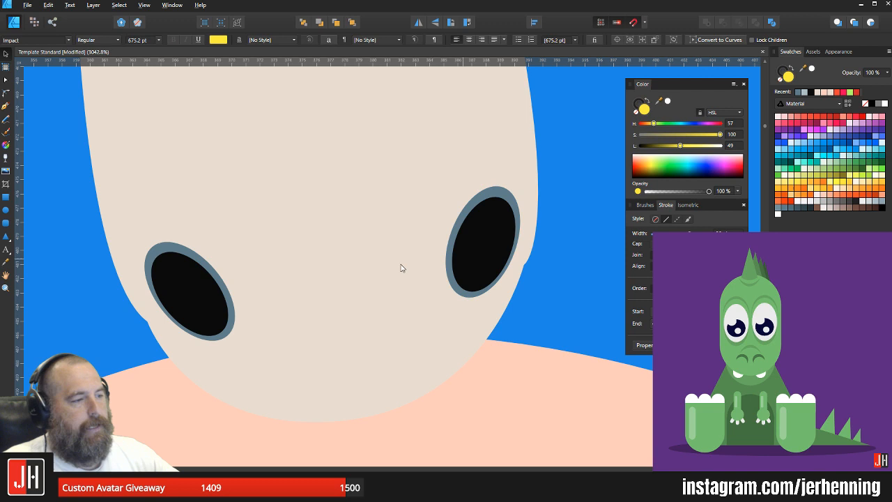
{"action": "left_click", "coordinate": [6, 211]}
{"action": "left_click_drag", "start_coordinate": [288, 230], "coordinate": [426, 369]}
{"action": "key", "text": "i"}
{"action": "left_click", "coordinate": [492, 272]}
{"action": "key", "text": "v"}
{"action": "left_click_drag", "start_coordinate": [377, 284], "coordinate": [358, 334]}
{"action": "left_click_drag", "start_coordinate": [417, 273], "coordinate": [421, 266]}
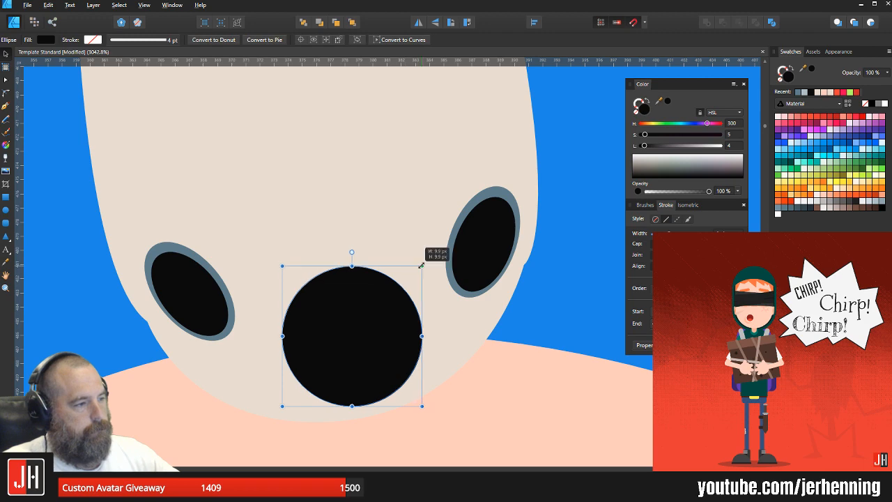
{"action": "left_click_drag", "start_coordinate": [360, 312], "coordinate": [361, 312]}
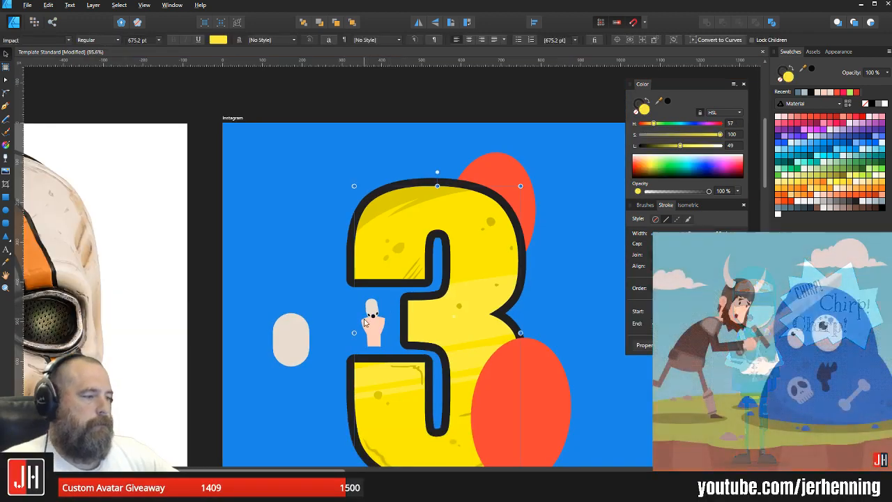
Step: Add a slightly larger concentric blue-grey circle behind the black chin circle as its rim
{"action": "scroll", "coordinate": [367, 326], "scroll_direction": "down", "scroll_amount": 3}
{"action": "scroll", "coordinate": [368, 326], "scroll_direction": "up", "scroll_amount": 10}
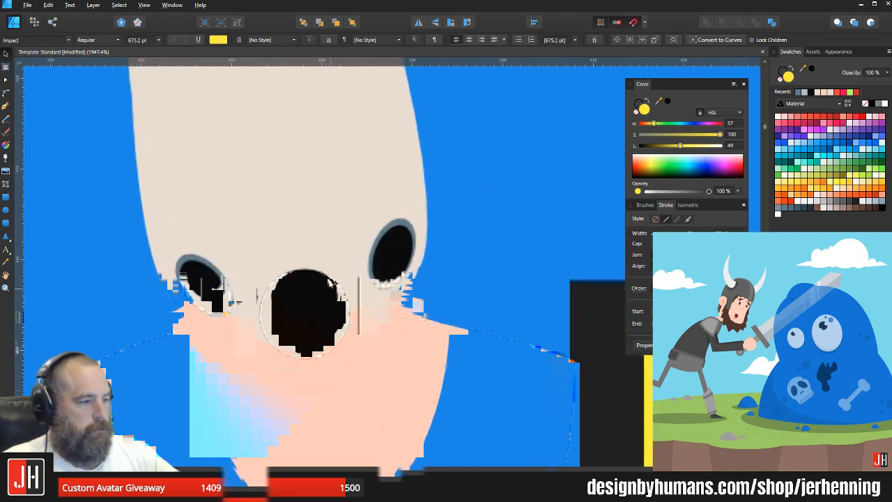
{"action": "left_click", "coordinate": [283, 295]}
{"action": "scroll", "coordinate": [285, 291], "scroll_direction": "up", "scroll_amount": 4}
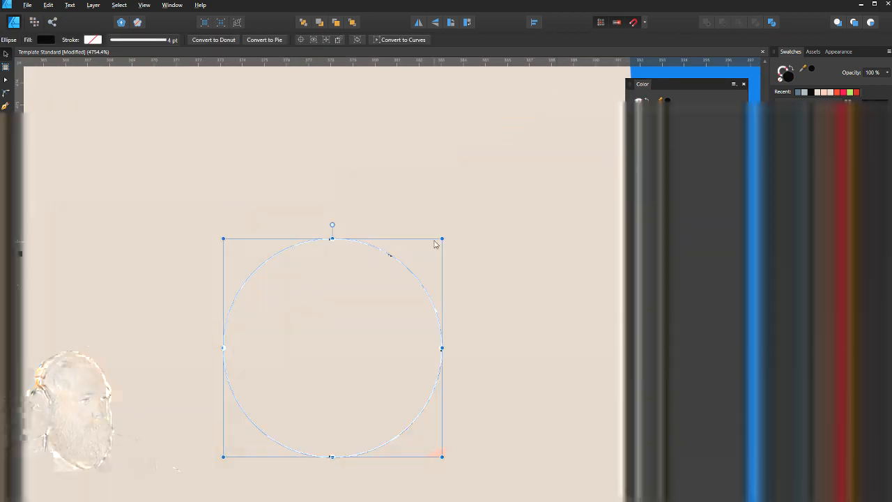
{"action": "left_click_drag", "start_coordinate": [451, 228], "coordinate": [452, 221]}
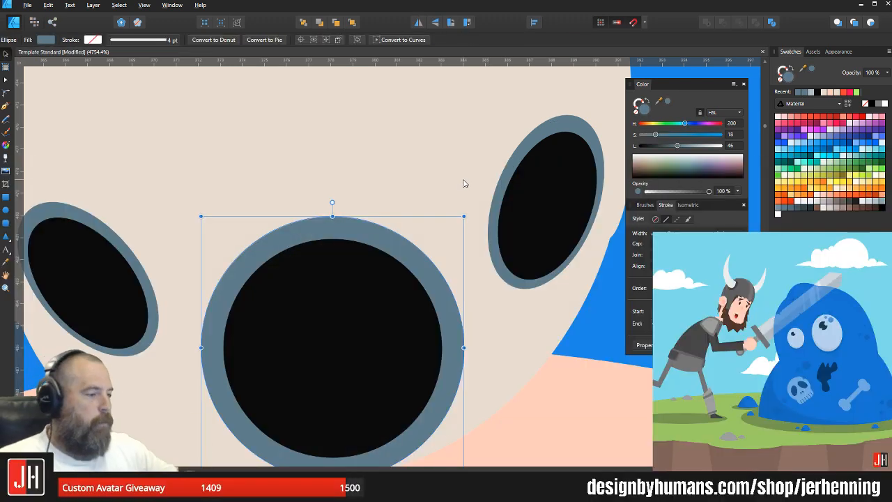
{"action": "left_click", "coordinate": [346, 293]}
{"action": "scroll", "coordinate": [364, 299], "scroll_direction": "down", "scroll_amount": 7}
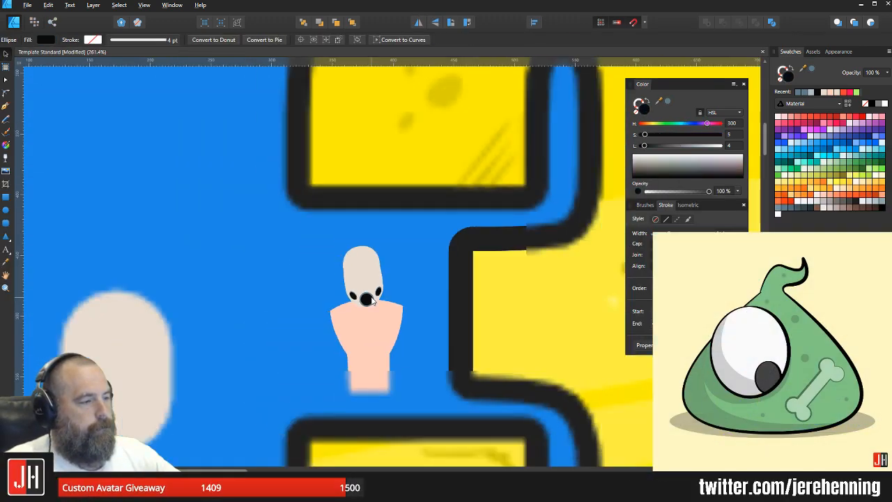
{"action": "scroll", "coordinate": [371, 300], "scroll_direction": "down", "scroll_amount": 6}
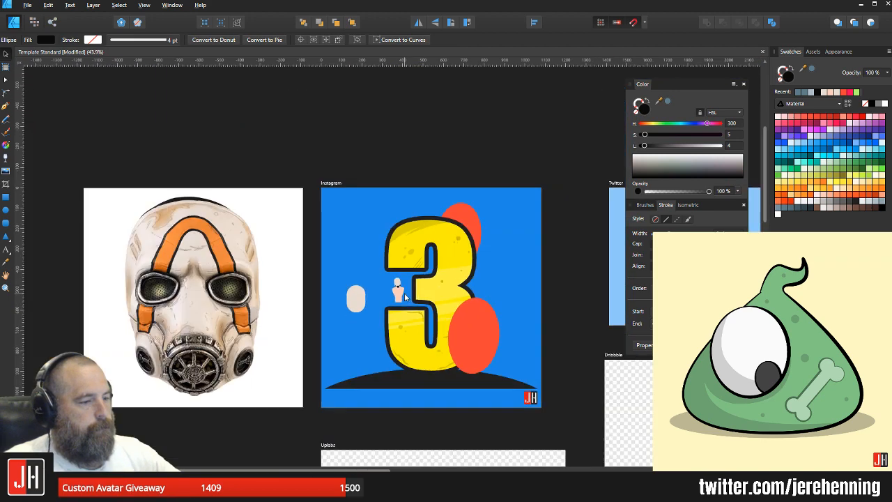
{"action": "scroll", "coordinate": [403, 296], "scroll_direction": "up", "scroll_amount": 10}
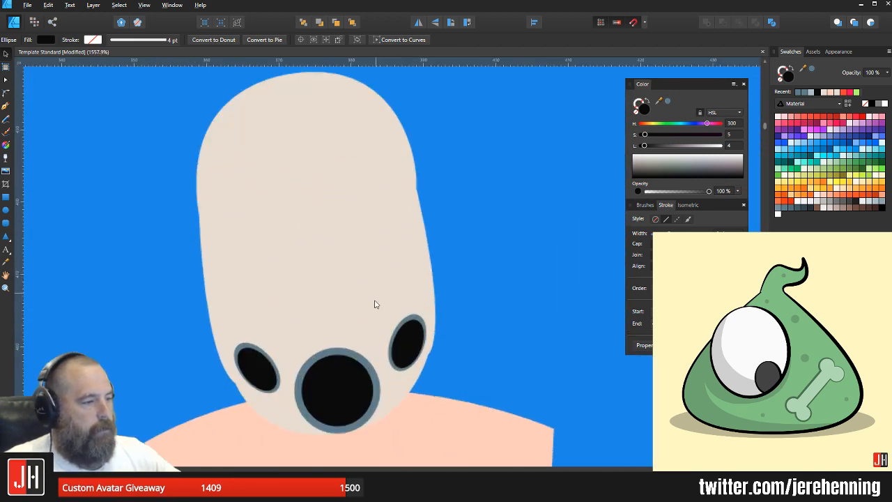
Step: Shrink the blue-grey circle about its centre to leave a thinner rim around the black chin circle
{"action": "key", "text": "t"}
{"action": "left_click", "coordinate": [335, 384]}
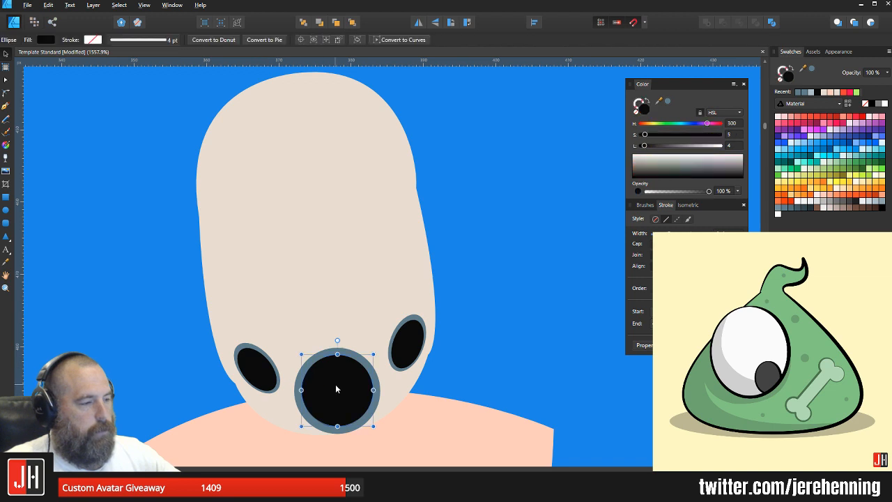
{"action": "scroll", "coordinate": [355, 344], "scroll_direction": "up", "scroll_amount": 4}
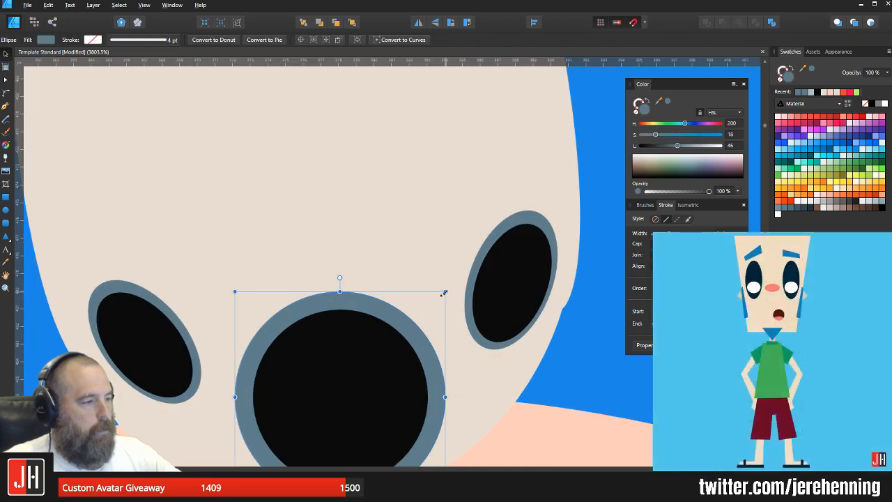
{"action": "mouse_move", "coordinate": [440, 296]}
{"action": "left_mouse_down"}
{"action": "mouse_move", "coordinate": [429, 306]}
{"action": "mouse_move", "coordinate": [447, 297]}
{"action": "left_mouse_up"}
{"action": "scroll", "coordinate": [450, 303], "scroll_direction": "down", "scroll_amount": 6}
{"action": "left_click", "coordinate": [533, 299]}
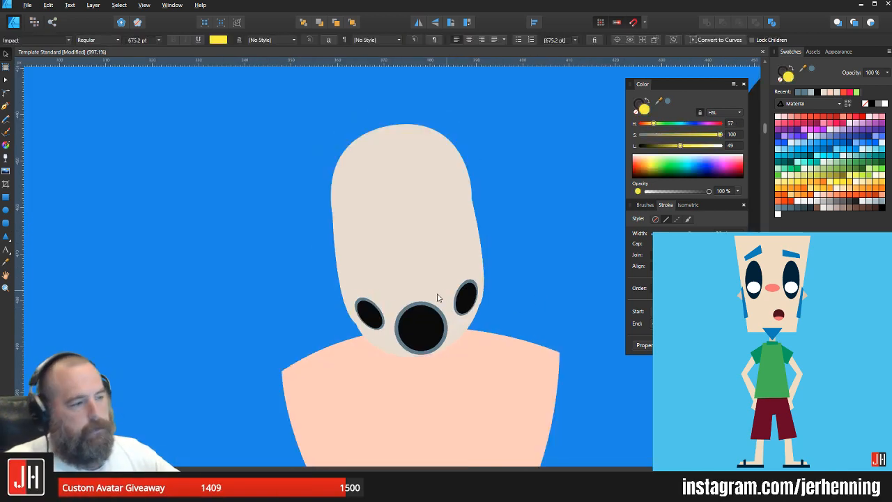
Step: Nest the black chin circle inside its blue-grey rim, and nudge the rimmed circle slightly up and to the left
{"action": "left_click", "coordinate": [424, 324]}
{"action": "scroll", "coordinate": [428, 319], "scroll_direction": "up", "scroll_amount": 5}
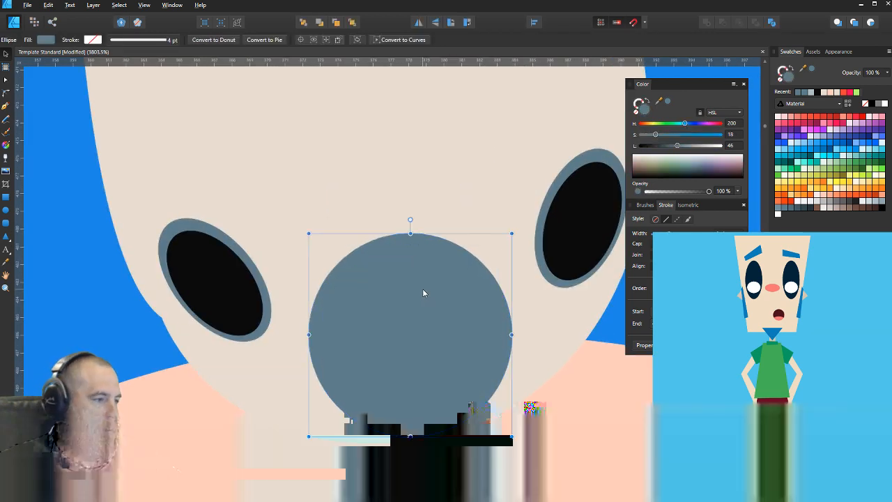
{"action": "left_click", "coordinate": [457, 251]}
{"action": "left_click_drag", "start_coordinate": [437, 297], "coordinate": [428, 280]}
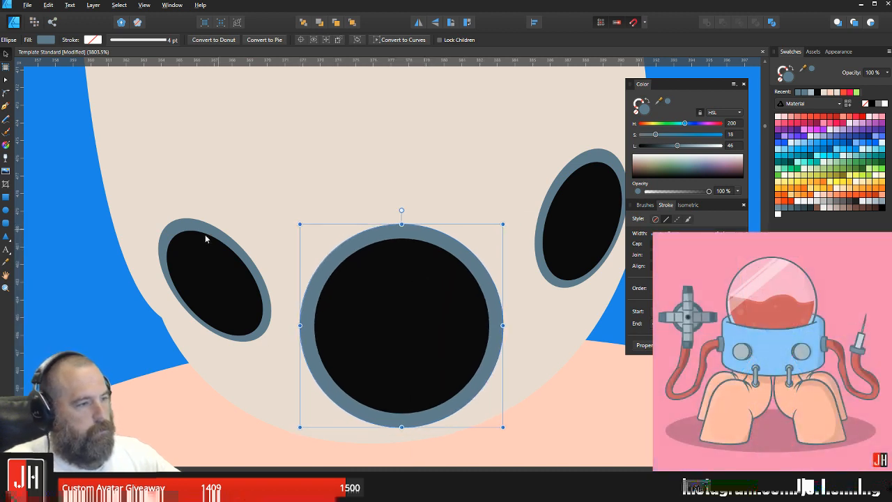
Step: Nudge the left rimmed ellipse slightly up and outward toward the jaw edge
{"action": "left_click", "coordinate": [211, 251]}
{"action": "left_click_drag", "start_coordinate": [213, 253], "coordinate": [203, 248]}
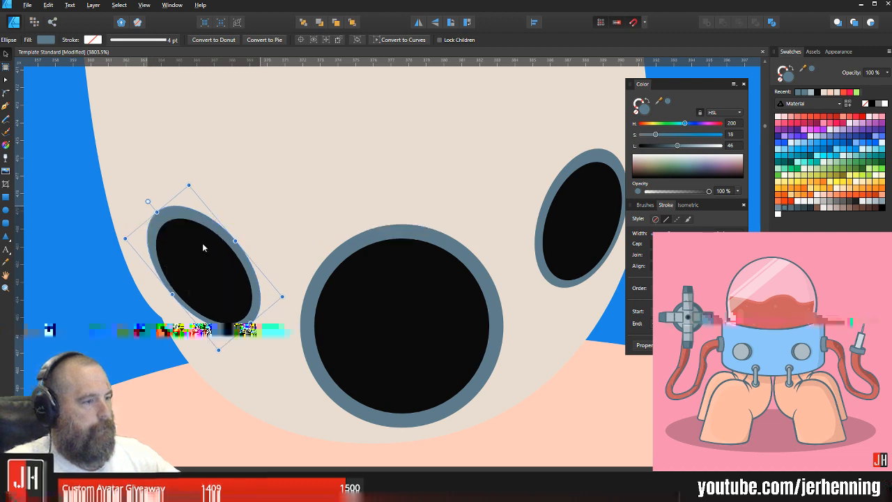
{"action": "scroll", "coordinate": [202, 242], "scroll_direction": "down", "scroll_amount": 3}
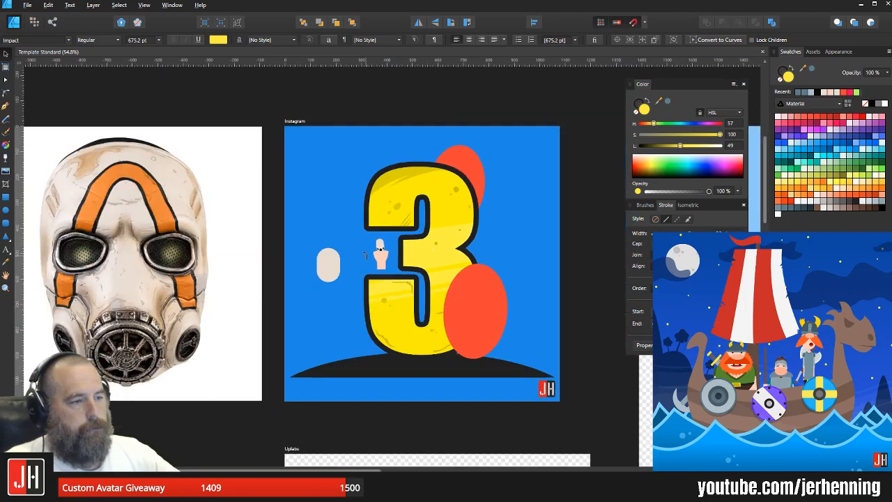
{"action": "scroll", "coordinate": [391, 257], "scroll_direction": "up", "scroll_amount": 15}
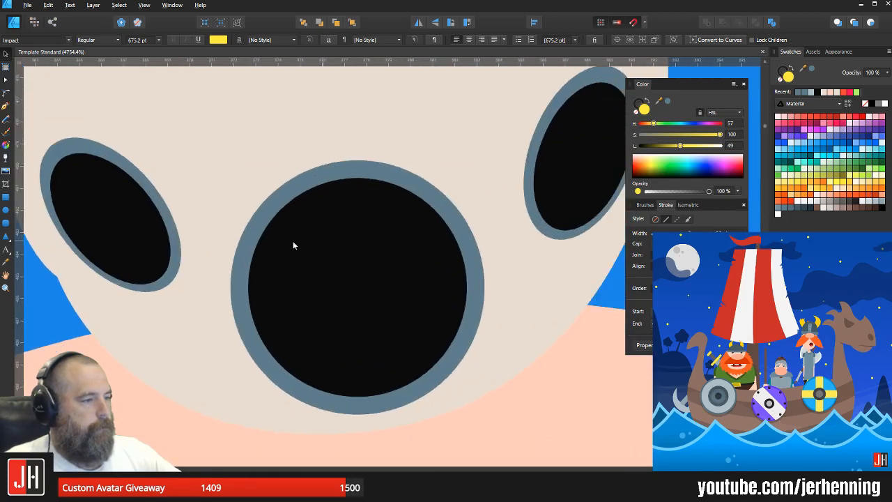
Step: Flatten the central rimmed circle slightly and tilt it a little counter-clockwise on the chin, and save the document
{"action": "left_click", "coordinate": [307, 228]}
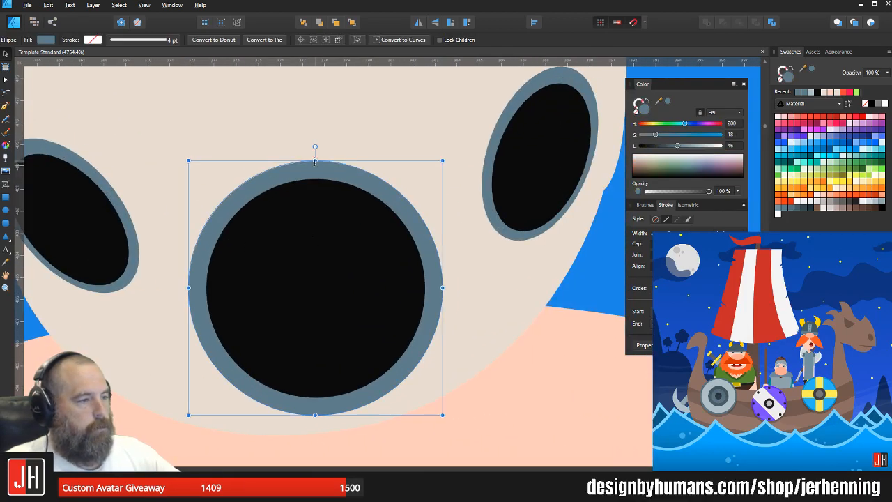
{"action": "mouse_move", "coordinate": [315, 170]}
{"action": "left_mouse_down"}
{"action": "mouse_move", "coordinate": [315, 180]}
{"action": "mouse_move", "coordinate": [307, 166]}
{"action": "mouse_move", "coordinate": [293, 169]}
{"action": "mouse_move", "coordinate": [308, 171]}
{"action": "left_mouse_up"}
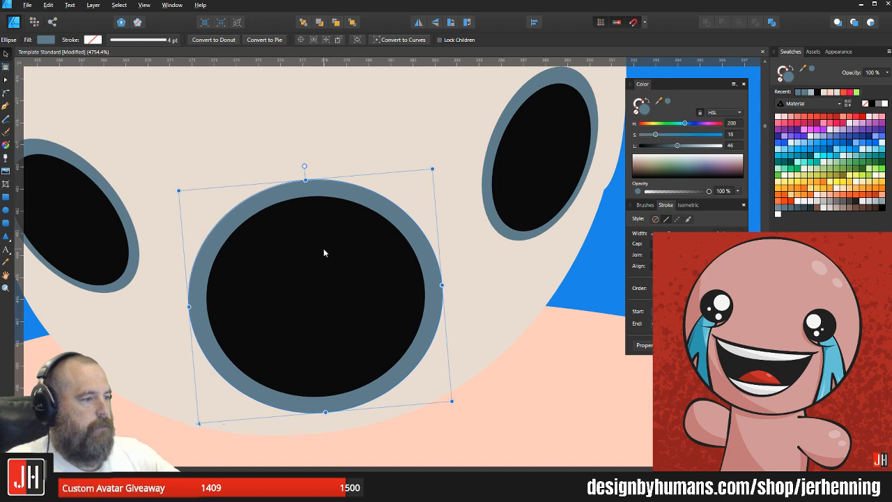
{"action": "left_click_drag", "start_coordinate": [324, 253], "coordinate": [327, 254]}
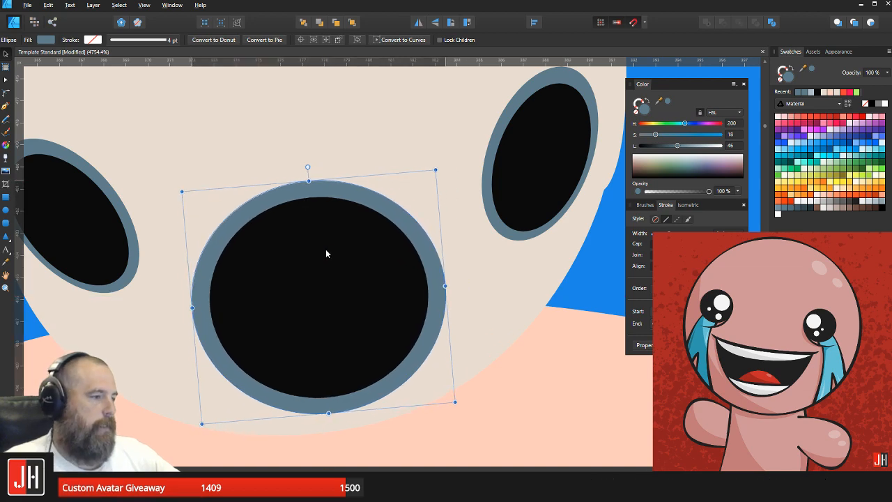
{"action": "scroll", "coordinate": [331, 248], "scroll_direction": "down", "scroll_amount": 10}
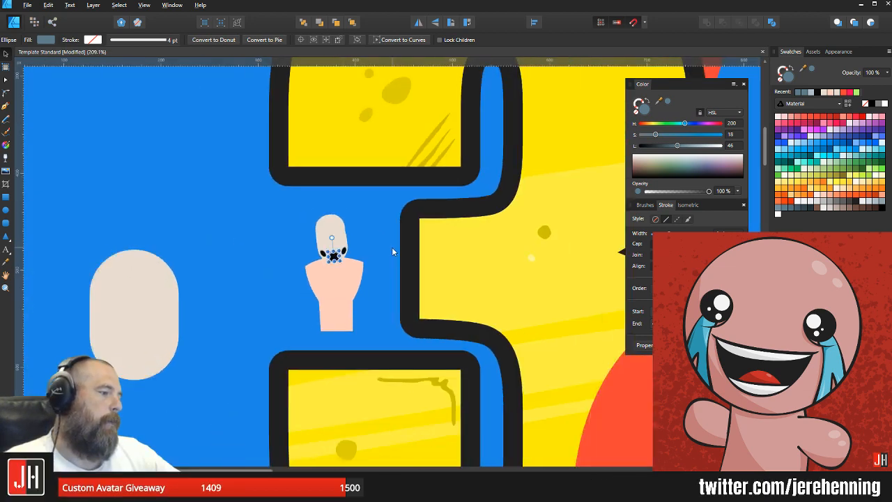
{"action": "left_click", "coordinate": [392, 250]}
{"action": "key", "text": "ctrl+s"}
Step: Check the small character's mask against the yellow 3 and the reference mask, both close up and in the full artboard
{"action": "scroll", "coordinate": [341, 246], "scroll_direction": "up", "scroll_amount": 3}
{"action": "scroll", "coordinate": [341, 247], "scroll_direction": "down", "scroll_amount": 3}
{"action": "scroll", "coordinate": [335, 246], "scroll_direction": "down", "scroll_amount": 4}
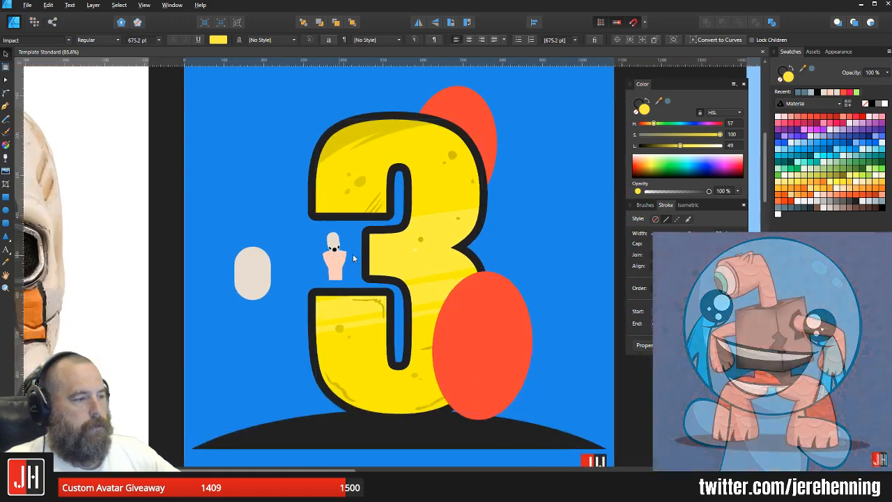
{"action": "scroll", "coordinate": [353, 254], "scroll_direction": "down", "scroll_amount": 5}
{"action": "left_click", "coordinate": [520, 254]}
{"action": "scroll", "coordinate": [315, 246], "scroll_direction": "up", "scroll_amount": 4}
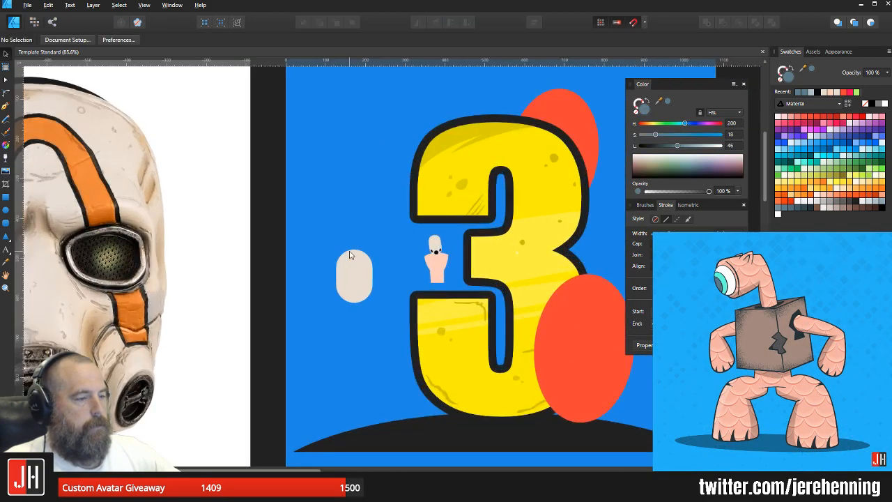
{"action": "left_click_drag", "start_coordinate": [350, 255], "coordinate": [256, 272]}
{"action": "scroll", "coordinate": [329, 266], "scroll_direction": "up", "scroll_amount": 12}
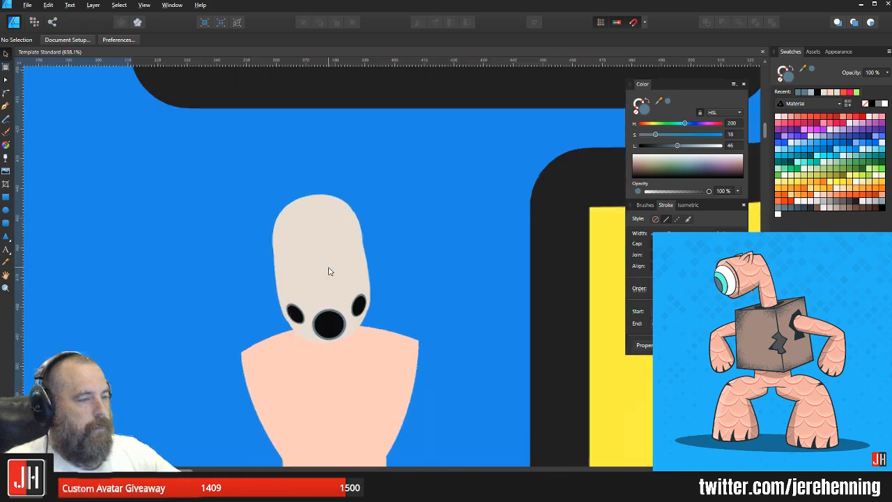
{"action": "scroll", "coordinate": [317, 279], "scroll_direction": "down", "scroll_amount": 6}
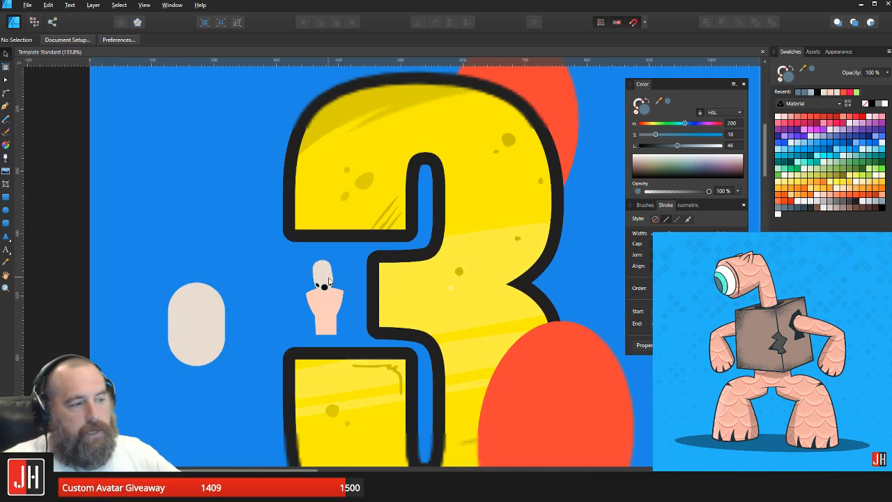
Step: Shorten the character's head by moving its crown and upper side nodes slightly downward
{"action": "left_click", "coordinate": [318, 277]}
{"action": "scroll", "coordinate": [318, 277], "scroll_direction": "up", "scroll_amount": 5}
{"action": "key", "text": "a"}
{"action": "left_click_drag", "start_coordinate": [216, 186], "coordinate": [423, 302]}
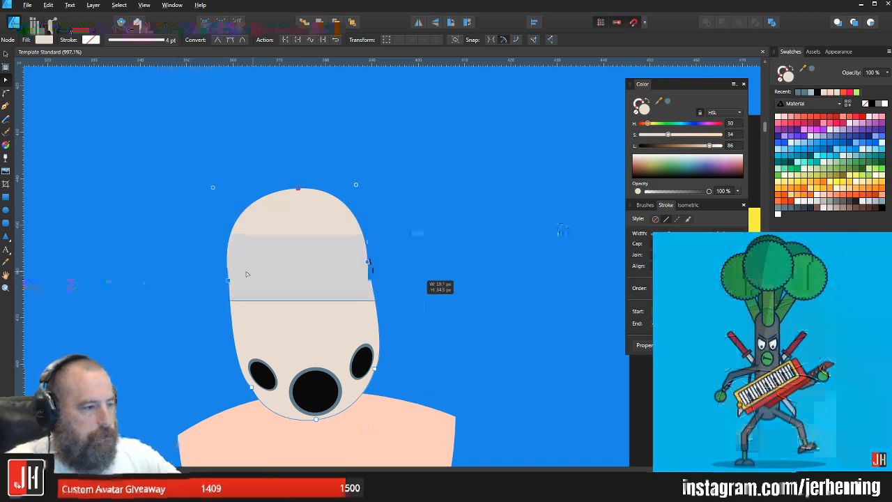
{"action": "left_click_drag", "start_coordinate": [228, 292], "coordinate": [225, 294]}
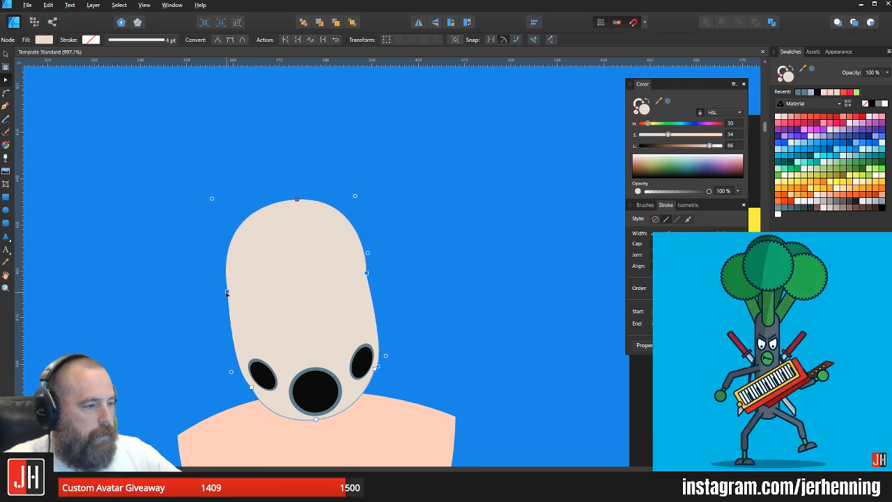
{"action": "left_click", "coordinate": [408, 231]}
{"action": "key", "text": "v"}
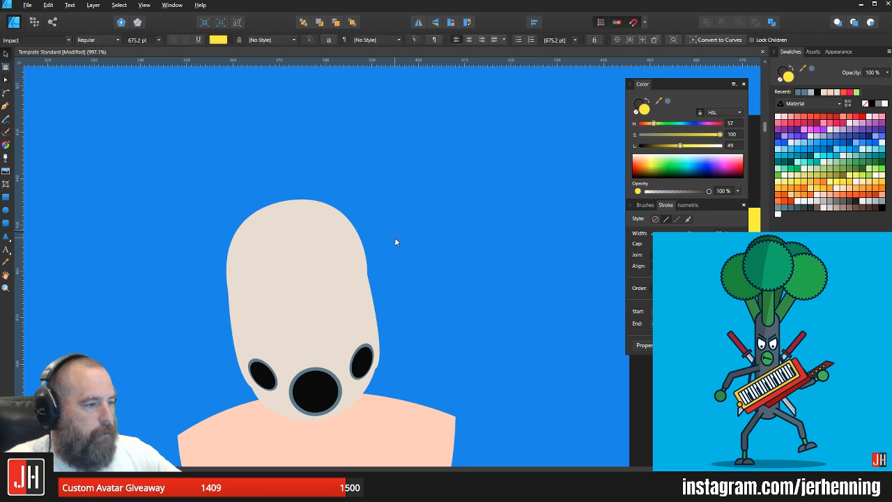
Step: Check the shortened head within the whole artboard, and select the mask shapes to examine which objects they include
{"action": "scroll", "coordinate": [398, 276], "scroll_direction": "down", "scroll_amount": 9}
{"action": "left_click_drag", "start_coordinate": [413, 283], "coordinate": [358, 260]}
{"action": "scroll", "coordinate": [352, 258], "scroll_direction": "up", "scroll_amount": 9}
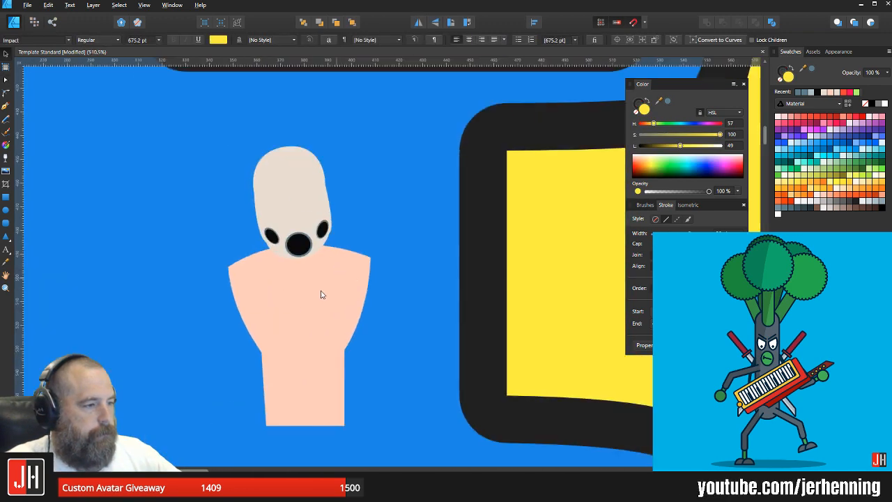
{"action": "scroll", "coordinate": [383, 302], "scroll_direction": "down", "scroll_amount": 10}
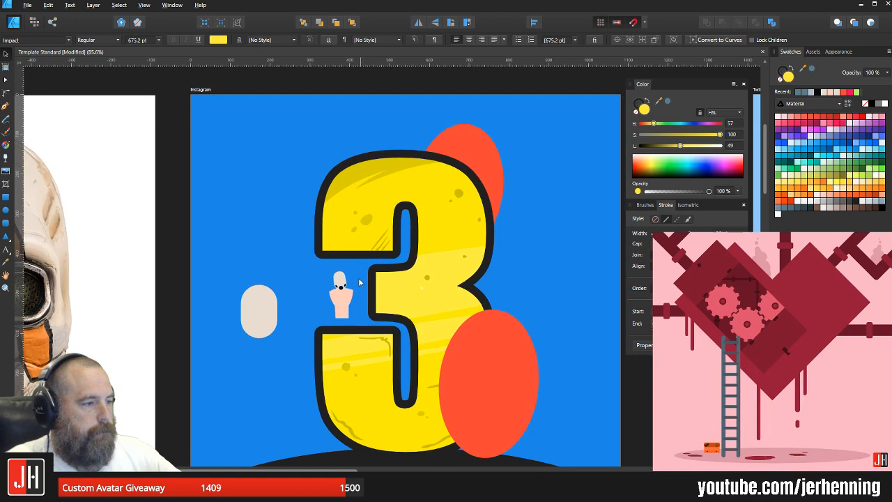
{"action": "scroll", "coordinate": [357, 282], "scroll_direction": "up", "scroll_amount": 4}
{"action": "left_click_drag", "start_coordinate": [194, 183], "coordinate": [367, 322]}
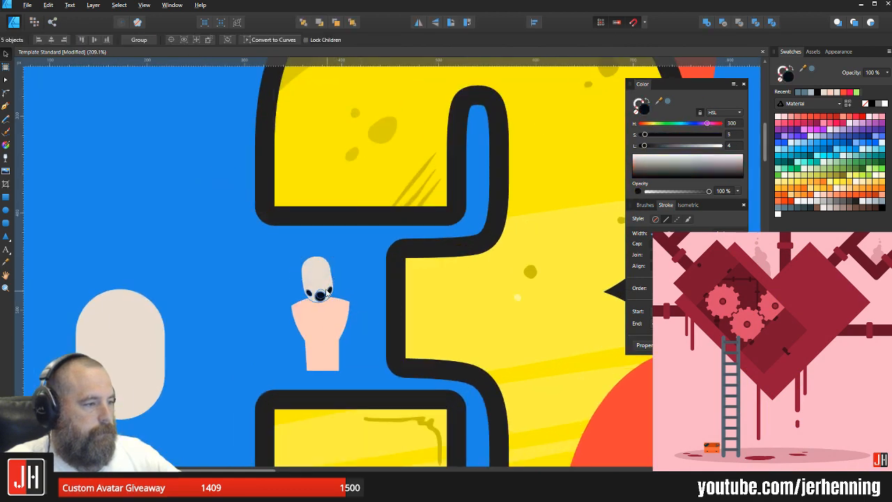
{"action": "scroll", "coordinate": [323, 287], "scroll_direction": "up", "scroll_amount": 4}
{"action": "scroll", "coordinate": [346, 240], "scroll_direction": "up", "scroll_amount": 4}
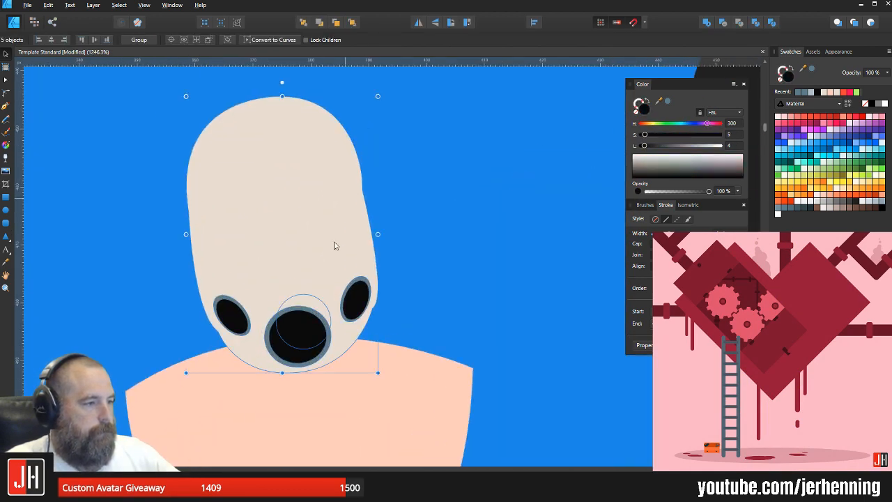
Step: Remove the stray black circle hidden behind the central vent, and select the head together with its three rimmed vents
{"action": "left_click", "coordinate": [320, 307]}
{"action": "left_click_drag", "start_coordinate": [76, 222], "coordinate": [387, 362]}
{"action": "key", "text": "ctrl+z"}
{"action": "scroll", "coordinate": [382, 357], "scroll_direction": "down", "scroll_amount": 4}
{"action": "left_click", "coordinate": [164, 283]}
{"action": "left_click_drag", "start_coordinate": [290, 280], "coordinate": [367, 354]}
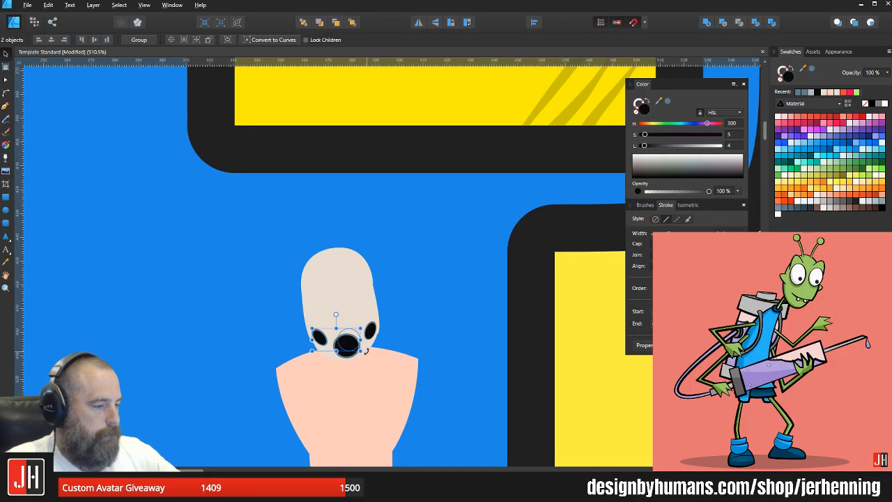
{"action": "left_click", "coordinate": [318, 339], "text": "shift"}
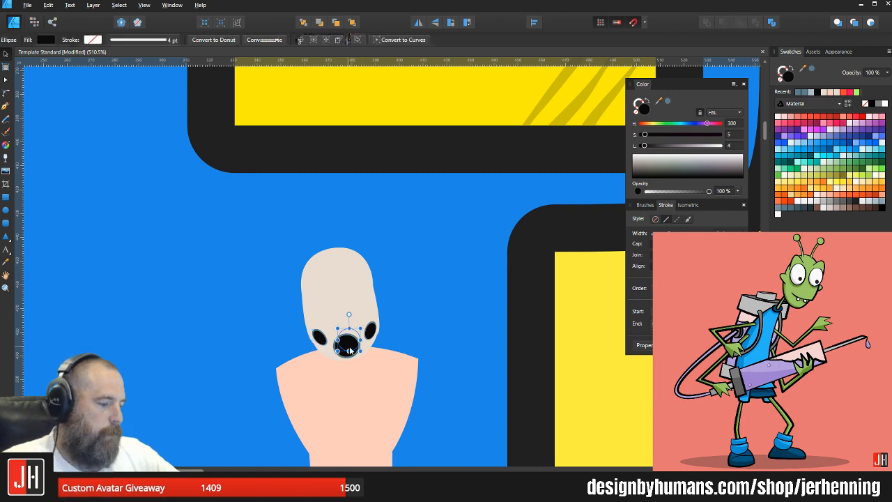
{"action": "key", "text": "ctrl+d"}
{"action": "left_click_drag", "start_coordinate": [349, 335], "coordinate": [408, 383]}
{"action": "scroll", "coordinate": [363, 328], "scroll_direction": "up", "scroll_amount": 4}
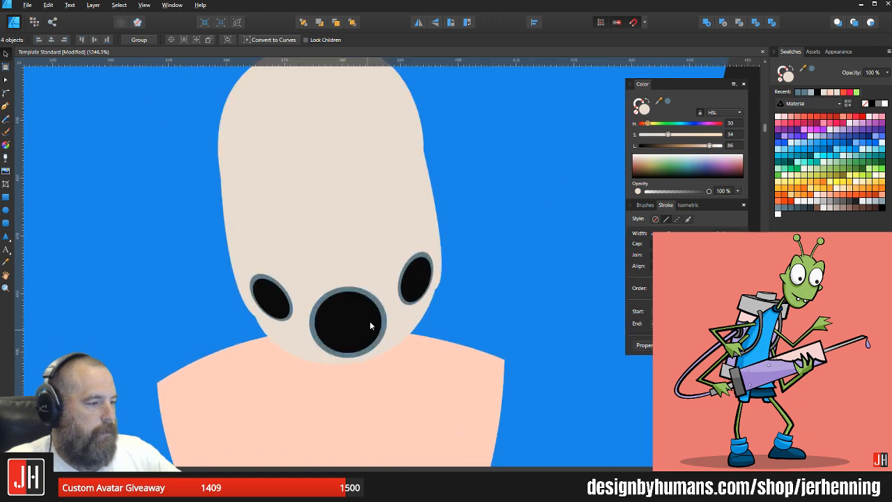
Step: Deselect the mask shapes and check the small character against the yellow 3 and the reference mask across the Instagram artboard
{"action": "scroll", "coordinate": [353, 333], "scroll_direction": "down", "scroll_amount": 15}
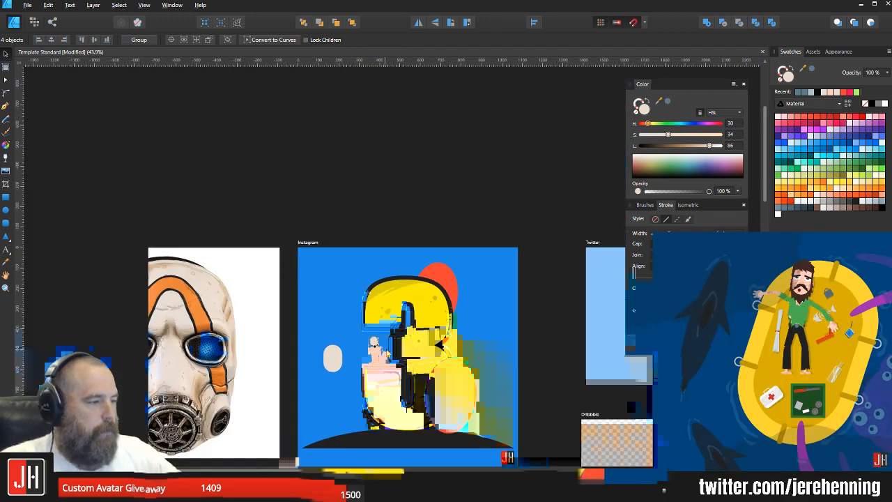
{"action": "key", "text": "ctrl+d"}
{"action": "scroll", "coordinate": [373, 344], "scroll_direction": "up", "scroll_amount": 3}
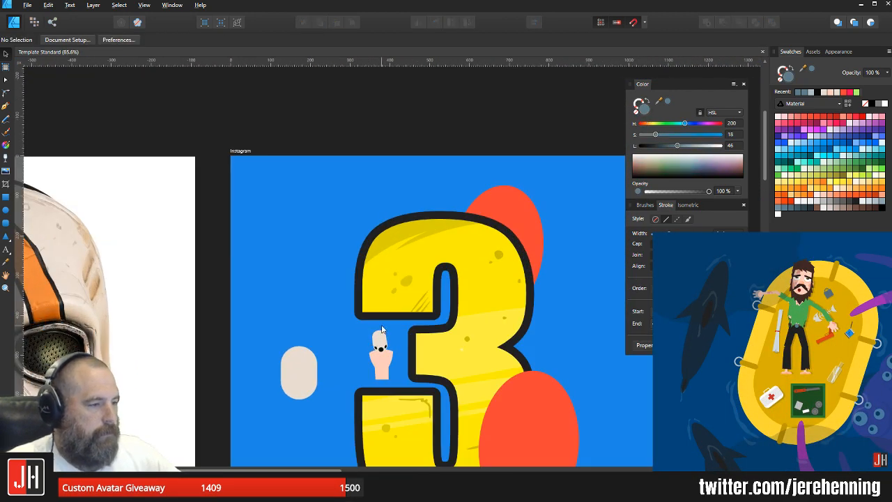
{"action": "scroll", "coordinate": [381, 329], "scroll_direction": "up", "scroll_amount": 4}
{"action": "scroll", "coordinate": [379, 366], "scroll_direction": "down", "scroll_amount": 6}
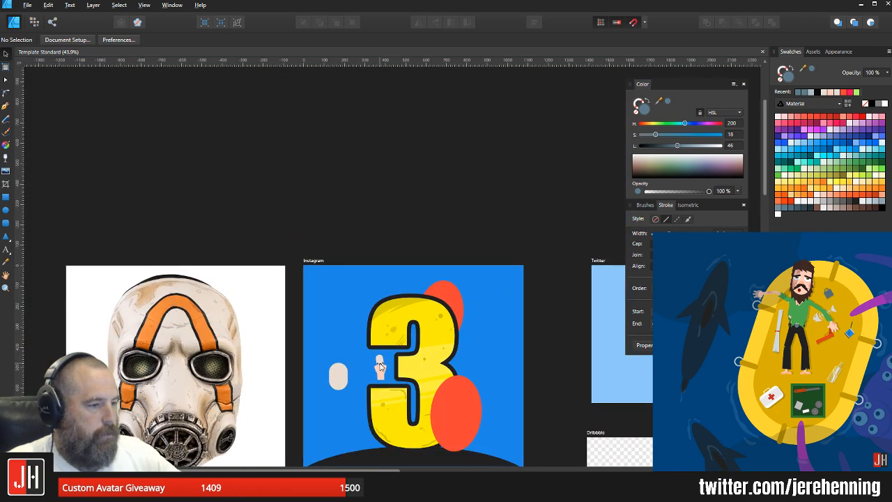
Step: Draw a closed teardrop-shaped eye outline with the Pen tool on the mask's left half, above the left side vent
{"action": "scroll", "coordinate": [380, 366], "scroll_direction": "up", "scroll_amount": 8}
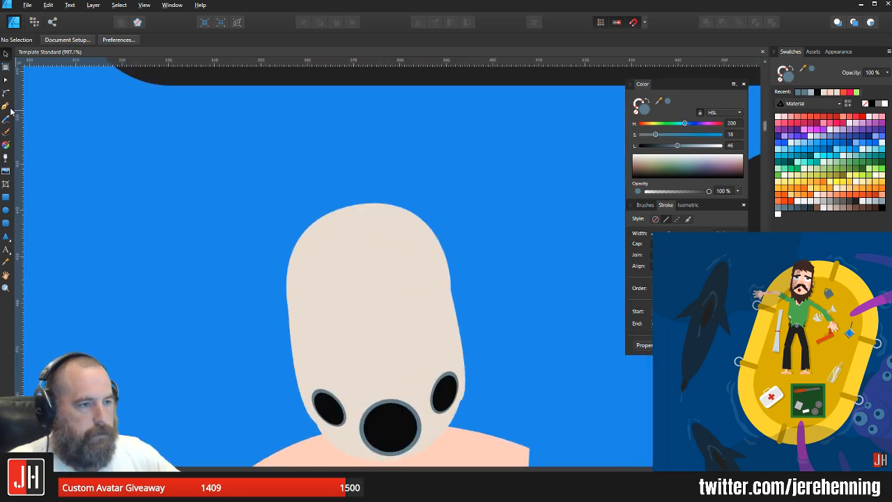
{"action": "left_click", "coordinate": [7, 107]}
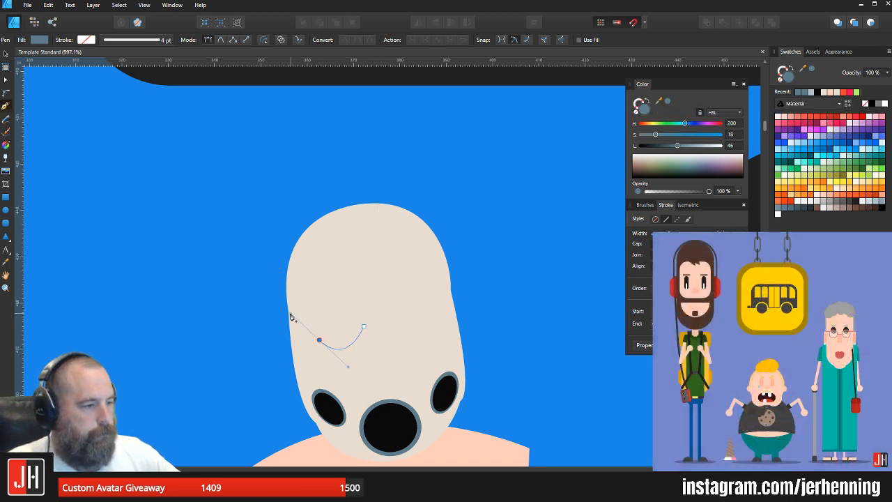
{"action": "left_click_drag", "start_coordinate": [320, 340], "coordinate": [305, 288]}
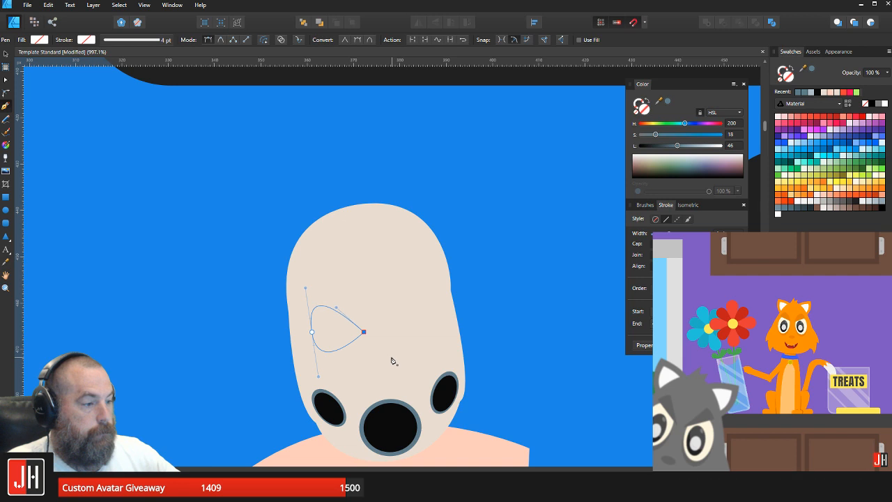
Step: Fill the teardrop eye outline with the black sampled from the mask's central mouth circle
{"action": "key", "text": "v"}
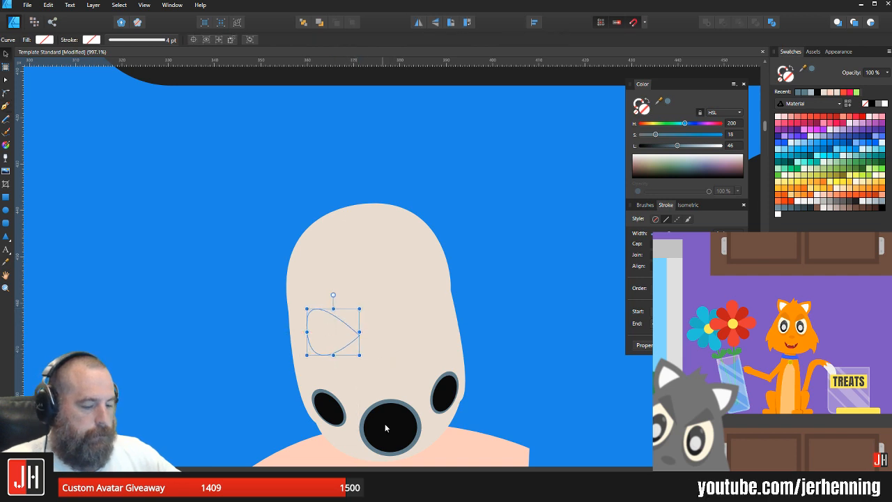
{"action": "key", "text": "i"}
{"action": "left_click", "coordinate": [396, 431]}
{"action": "key", "text": "v"}
Step: Place a copy of the black eye on the right side of the mask and flip it horizontally
{"action": "scroll", "coordinate": [353, 339], "scroll_direction": "up", "scroll_amount": 4}
{"action": "left_click_drag", "start_coordinate": [324, 331], "coordinate": [403, 303]}
{"action": "scroll", "coordinate": [332, 318], "scroll_direction": "down", "scroll_amount": 5}
{"action": "left_click", "coordinate": [427, 23]}
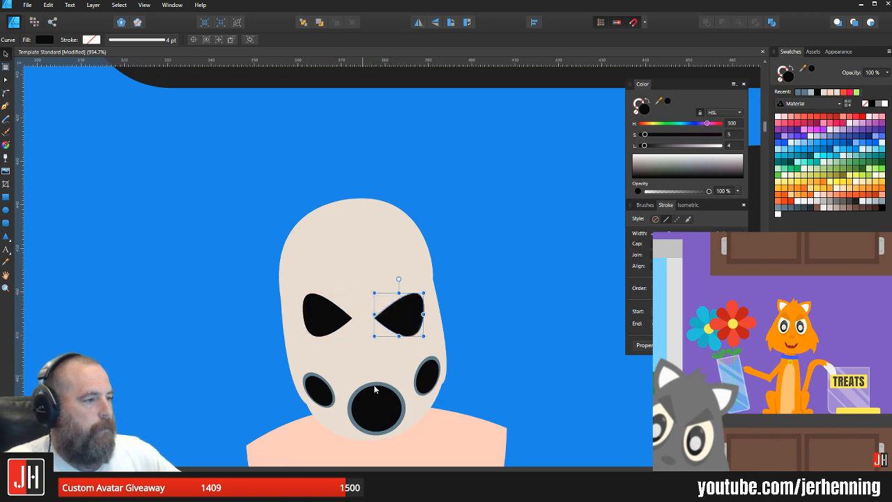
Step: Rotate the right eye counter-clockwise so its outer end tilts upward, and shift it slightly left and up
{"action": "scroll", "coordinate": [391, 314], "scroll_direction": "up", "scroll_amount": 3}
{"action": "left_click_drag", "start_coordinate": [428, 271], "coordinate": [392, 178]}
{"action": "left_click_drag", "start_coordinate": [412, 231], "coordinate": [400, 226]}
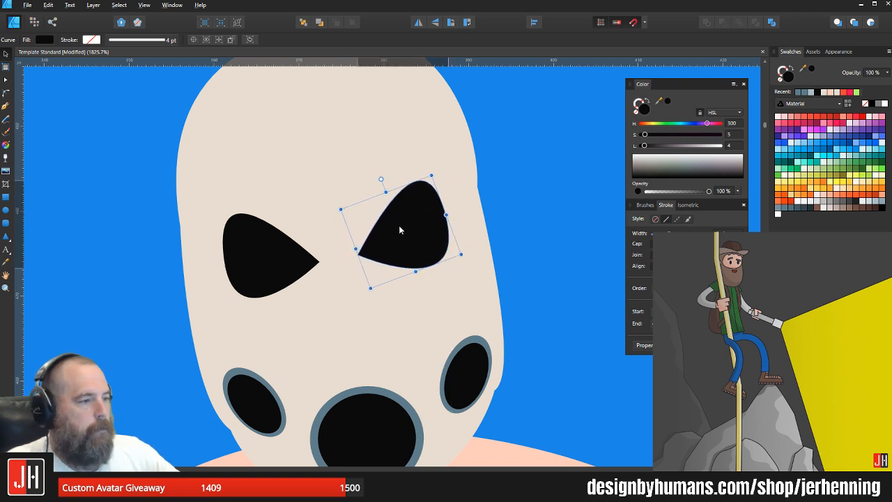
{"action": "scroll", "coordinate": [399, 230], "scroll_direction": "down", "scroll_amount": 10}
{"action": "key", "text": "ctrl+d"}
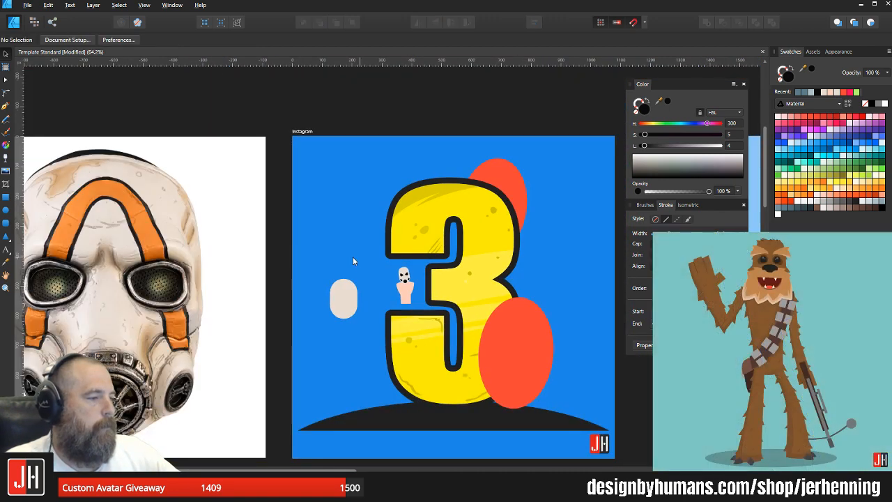
{"action": "scroll", "coordinate": [411, 271], "scroll_direction": "up", "scroll_amount": 10}
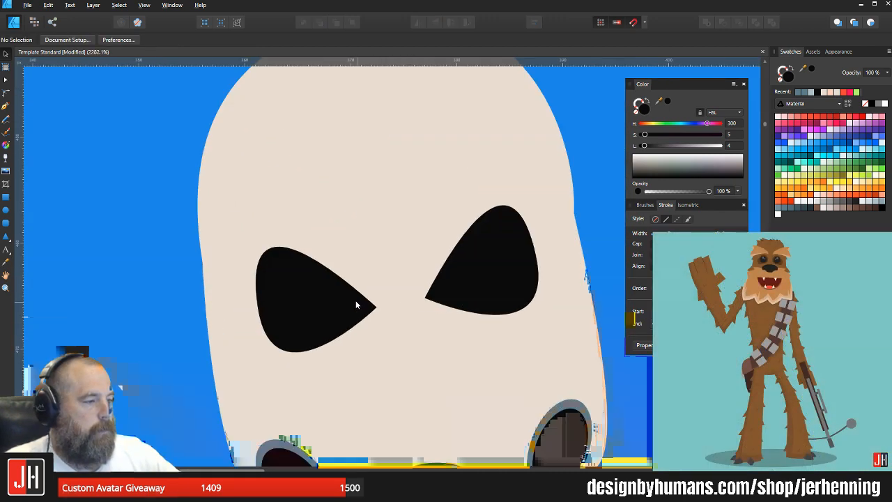
Step: Enlarge a copy of the left eye slightly from its centre and fill it with the slate blue of the lower-left filter ring
{"action": "left_click", "coordinate": [306, 294]}
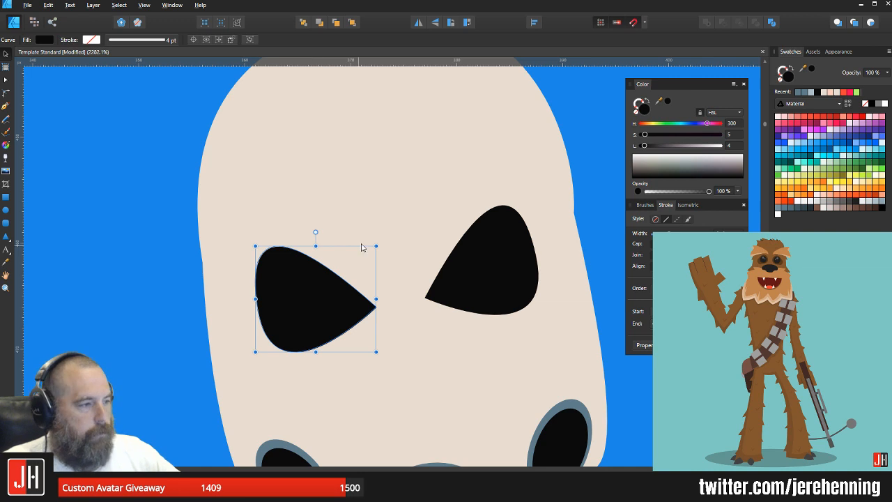
{"action": "left_click_drag", "start_coordinate": [377, 244], "coordinate": [384, 238]}
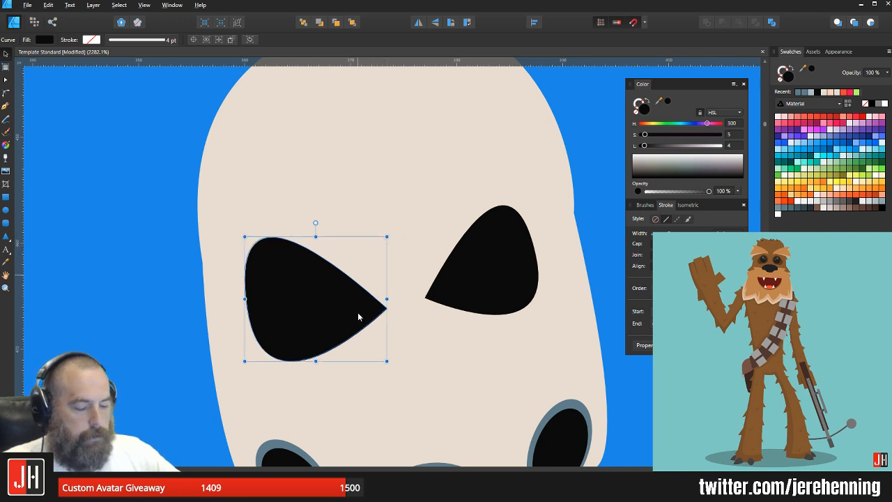
{"action": "key", "text": "i"}
{"action": "left_click", "coordinate": [281, 441]}
{"action": "key", "text": "v"}
Step: Enlarge a copy of the right eye to about 13.1 × 11.5 px and fill it with the sampled slate blue
{"action": "left_click", "coordinate": [492, 235]}
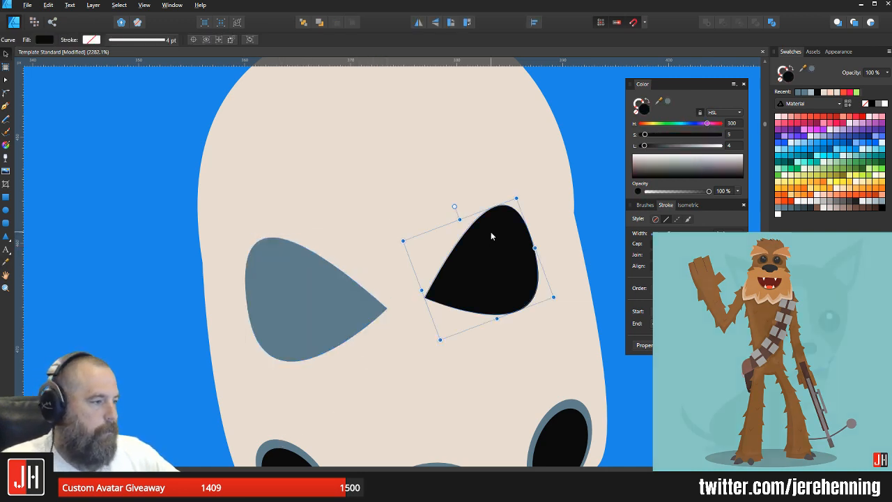
{"action": "left_click_drag", "start_coordinate": [515, 200], "coordinate": [522, 189]}
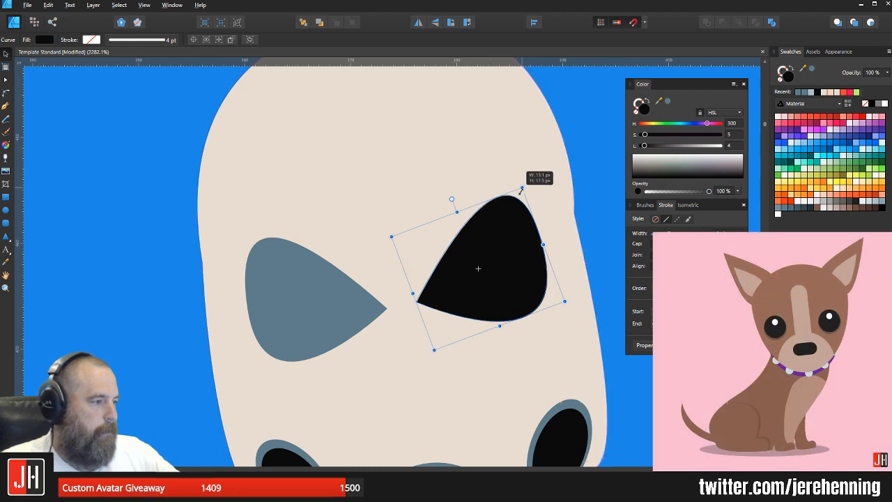
{"action": "left_click", "coordinate": [668, 102]}
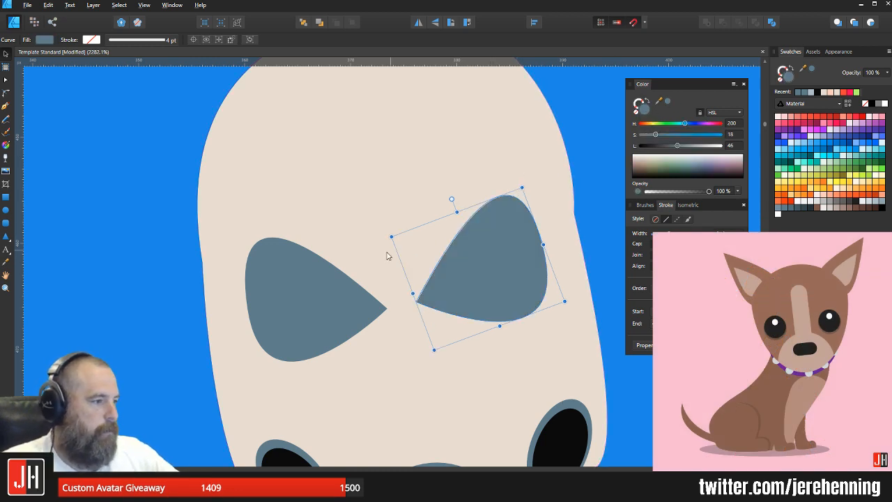
Step: Send both enlarged slate-blue eye shapes behind the black eyes so they form rims
{"action": "left_click", "coordinate": [306, 279]}
{"action": "left_click", "coordinate": [499, 247], "text": "shift"}
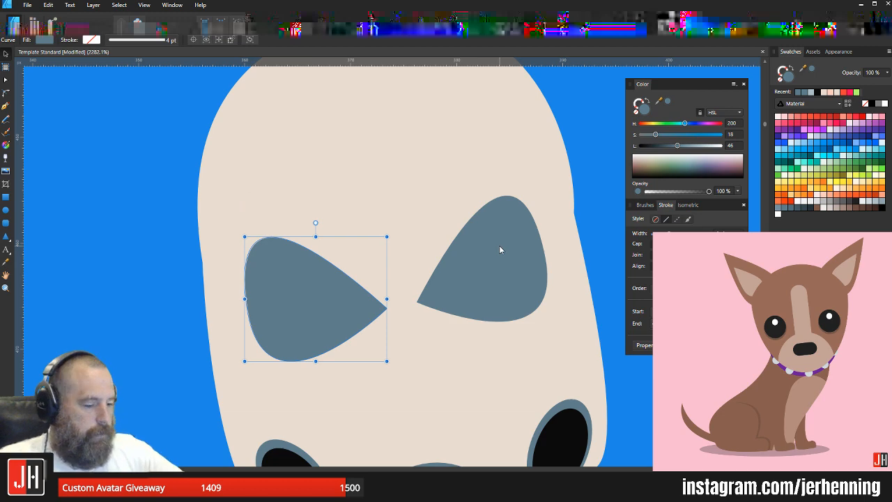
{"action": "key", "text": "ctrl+["}
{"action": "scroll", "coordinate": [381, 299], "scroll_direction": "down", "scroll_amount": 6}
{"action": "scroll", "coordinate": [400, 304], "scroll_direction": "down", "scroll_amount": 5}
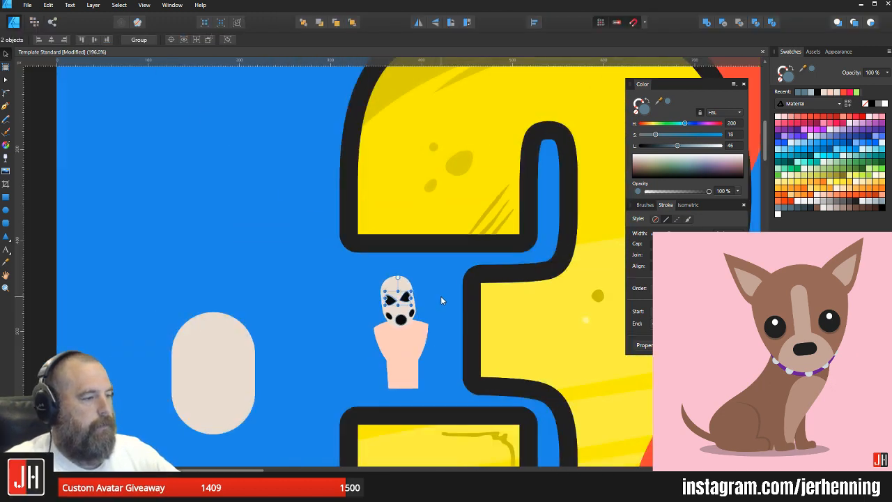
{"action": "left_click", "coordinate": [441, 298]}
Step: Examine the rimmed eyes up close and compare the whole mask with the reference image
{"action": "scroll", "coordinate": [407, 311], "scroll_direction": "up", "scroll_amount": 11}
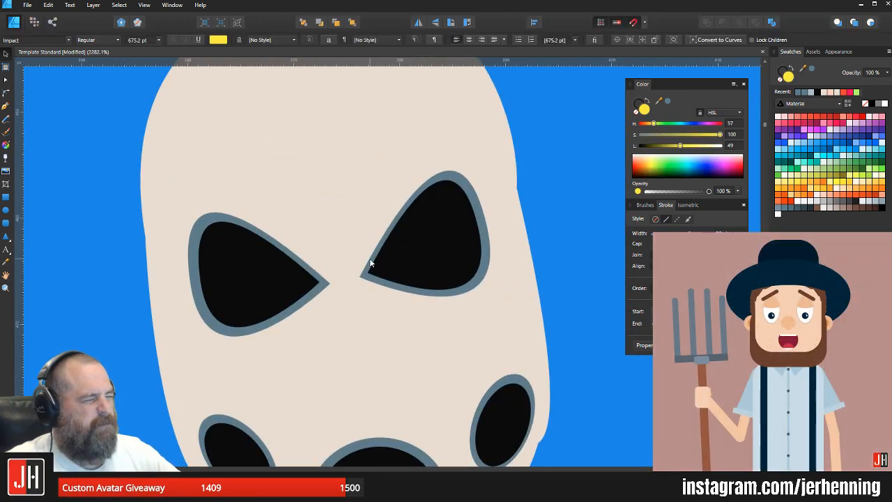
{"action": "scroll", "coordinate": [319, 251], "scroll_direction": "down", "scroll_amount": 13}
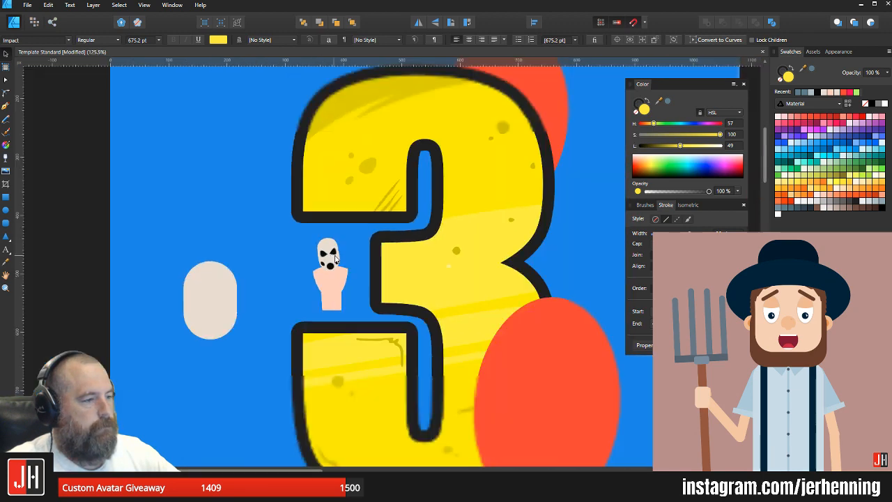
{"action": "scroll", "coordinate": [407, 263], "scroll_direction": "down", "scroll_amount": 5}
{"action": "left_click", "coordinate": [474, 263]}
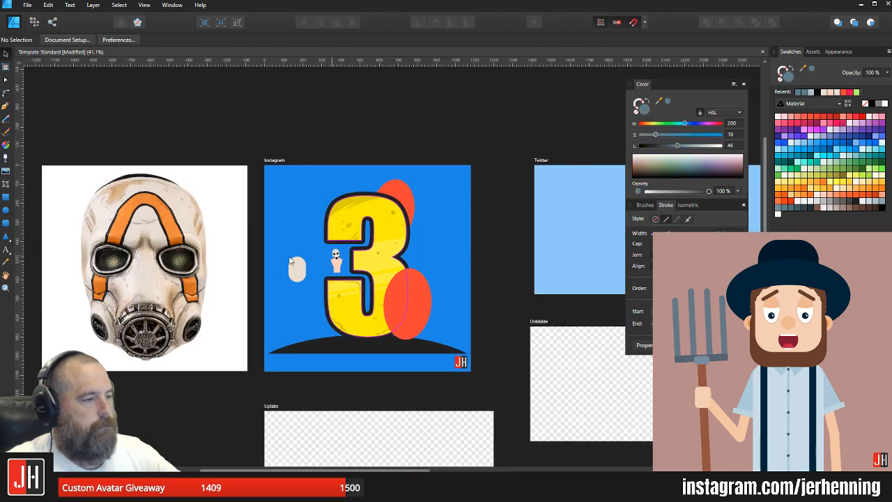
{"action": "scroll", "coordinate": [335, 254], "scroll_direction": "up", "scroll_amount": 10}
{"action": "scroll", "coordinate": [373, 282], "scroll_direction": "up", "scroll_amount": 5}
{"action": "left_click", "coordinate": [361, 273]}
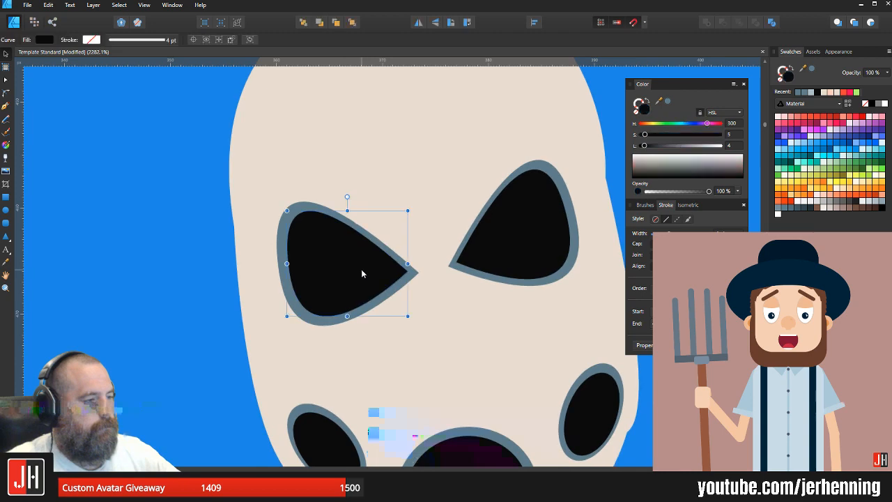
{"action": "scroll", "coordinate": [358, 274], "scroll_direction": "up", "scroll_amount": 3}
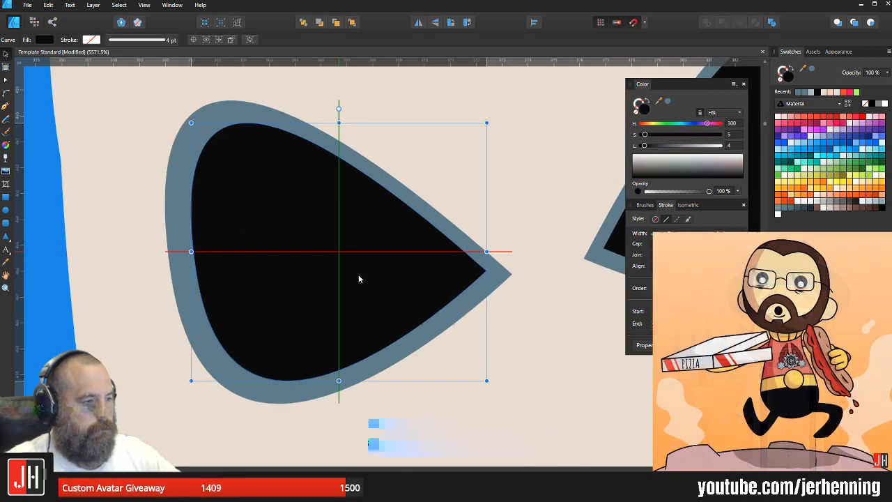
{"action": "scroll", "coordinate": [363, 265], "scroll_direction": "down", "scroll_amount": 3}
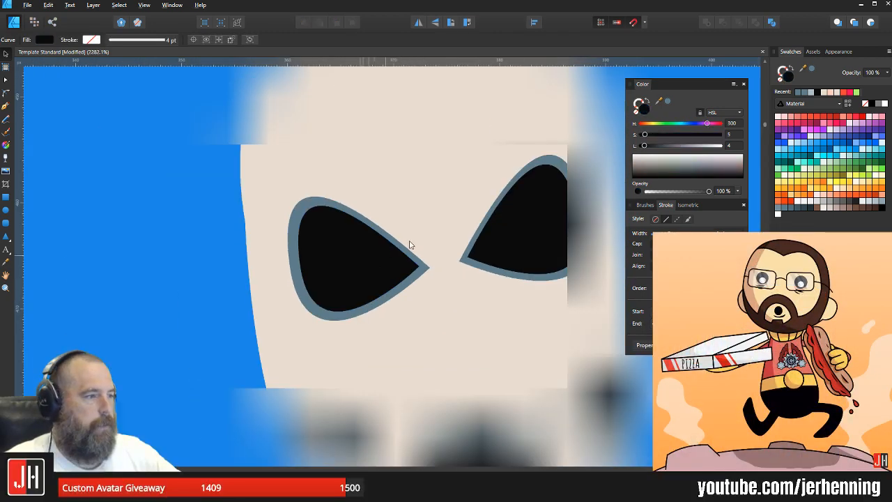
{"action": "double_click", "coordinate": [487, 231]}
{"action": "key", "text": "Delete"}
{"action": "key", "text": "ctrl+z"}
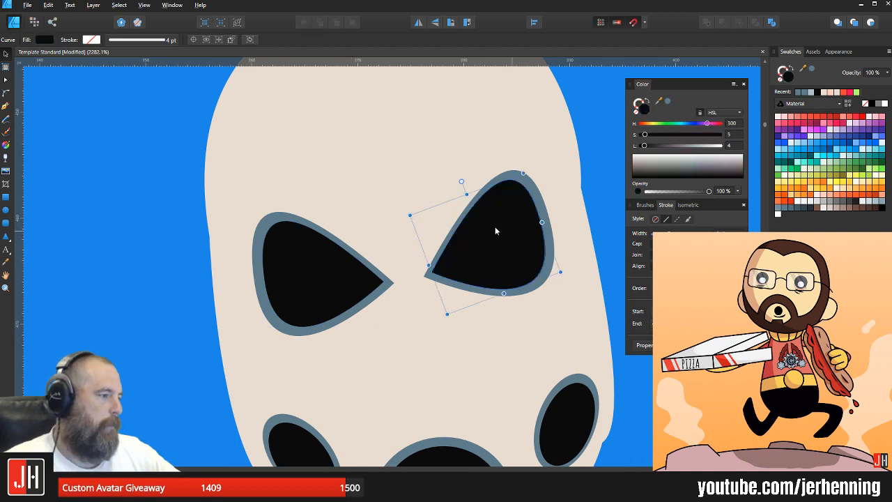
Step: Spread the two rimmed eyes farther apart, scale them down slightly together and reposition the pair on the mask
{"action": "left_click", "coordinate": [315, 270]}
{"action": "key", "text": "Left"}
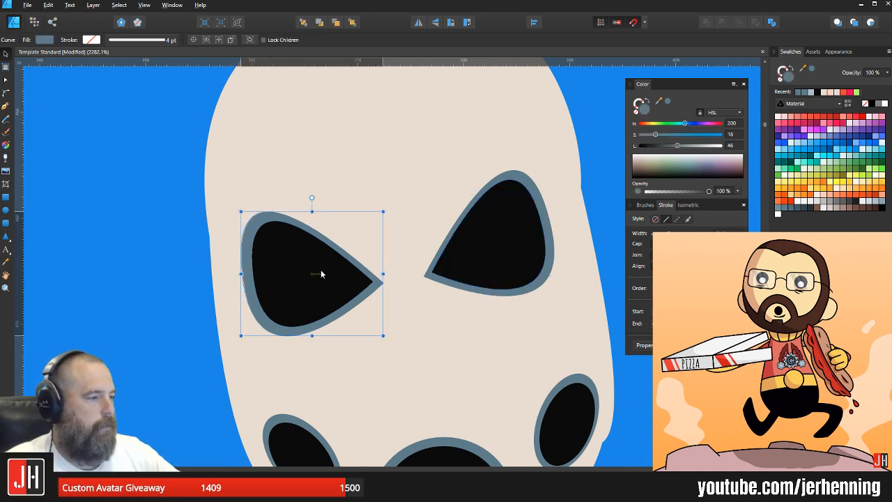
{"action": "left_click", "coordinate": [488, 259], "text": "shift"}
{"action": "left_click_drag", "start_coordinate": [487, 256], "coordinate": [497, 256]}
{"action": "left_click_drag", "start_coordinate": [566, 171], "coordinate": [556, 176]}
{"action": "left_click_drag", "start_coordinate": [486, 259], "coordinate": [502, 253]}
{"action": "left_click", "coordinate": [337, 277], "text": "shift"}
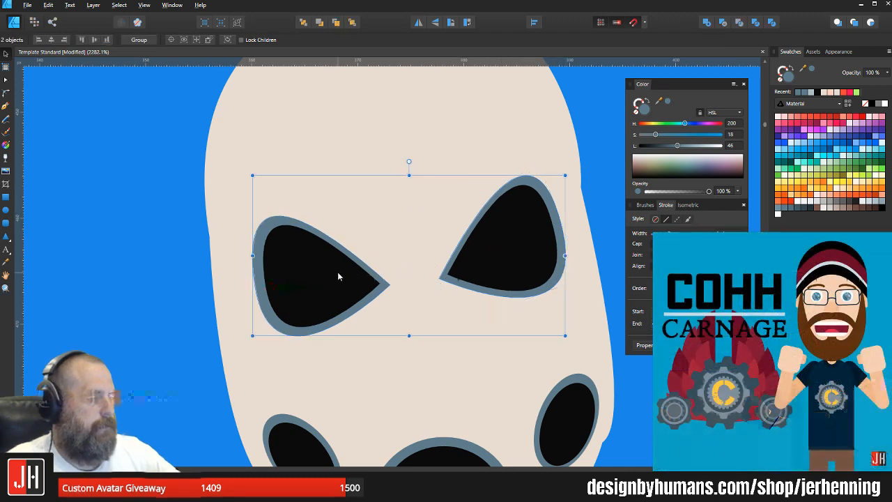
{"action": "key", "text": "Left"}
{"action": "scroll", "coordinate": [488, 261], "scroll_direction": "down", "scroll_amount": 11}
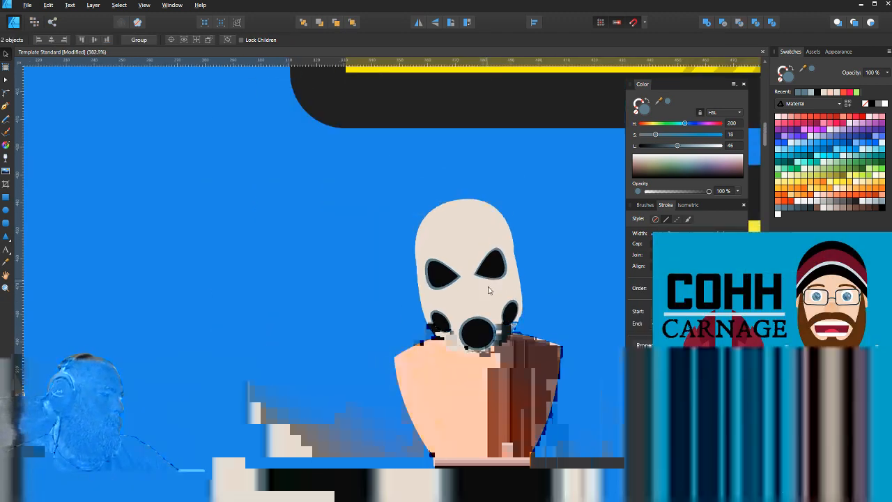
Step: Nudge the right rimmed eye slightly to the right on the mask
{"action": "left_click", "coordinate": [522, 290]}
{"action": "scroll", "coordinate": [495, 287], "scroll_direction": "up", "scroll_amount": 11}
{"action": "left_click", "coordinate": [452, 223]}
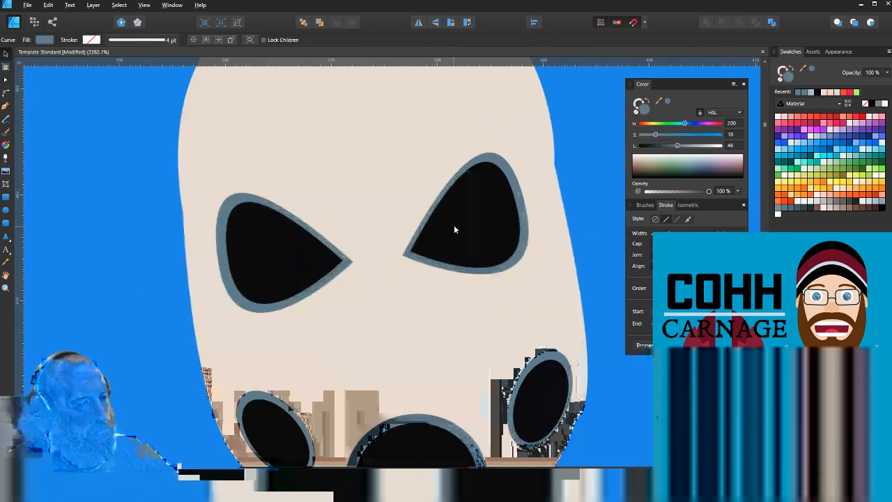
{"action": "key", "text": "Right"}
Step: Examine the masked figure at several zoom levels against the number 3 artwork and the reference mask
{"action": "scroll", "coordinate": [458, 240], "scroll_direction": "down", "scroll_amount": 9}
{"action": "left_click", "coordinate": [498, 256]}
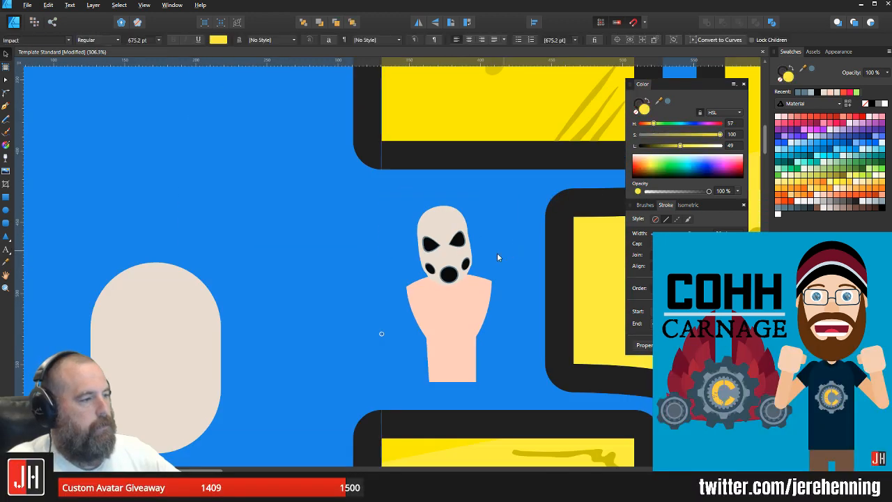
{"action": "scroll", "coordinate": [462, 263], "scroll_direction": "down", "scroll_amount": 3}
{"action": "left_click_drag", "start_coordinate": [458, 263], "coordinate": [407, 265]}
{"action": "scroll", "coordinate": [410, 267], "scroll_direction": "down", "scroll_amount": 5}
{"action": "left_click", "coordinate": [572, 256]}
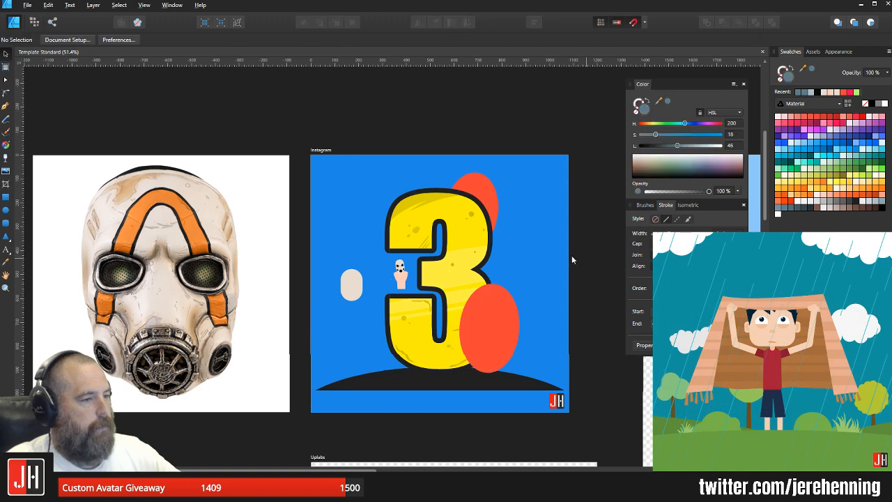
{"action": "scroll", "coordinate": [428, 271], "scroll_direction": "up", "scroll_amount": 4}
{"action": "scroll", "coordinate": [429, 273], "scroll_direction": "up", "scroll_amount": 3}
{"action": "scroll", "coordinate": [299, 256], "scroll_direction": "down", "scroll_amount": 8}
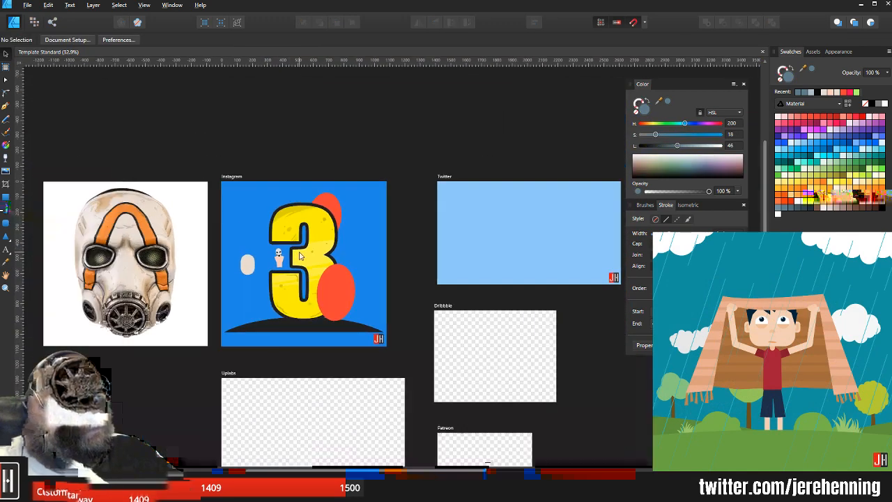
{"action": "scroll", "coordinate": [272, 251], "scroll_direction": "up", "scroll_amount": 10}
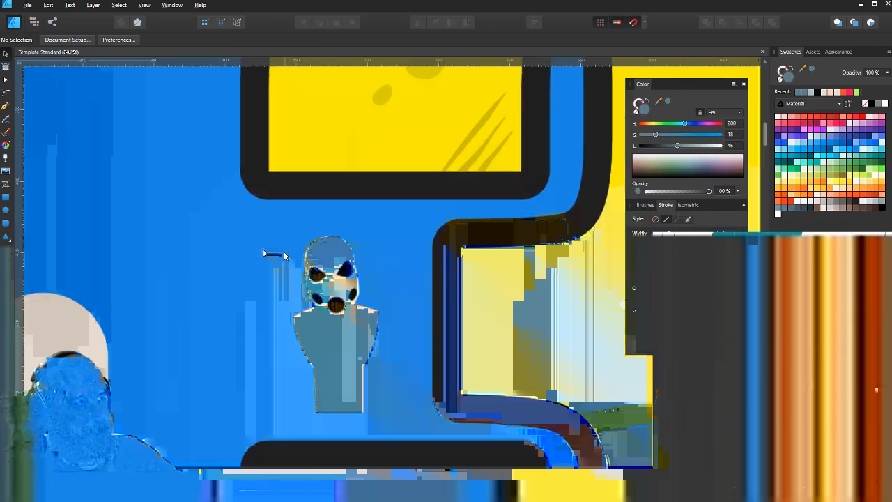
Step: Draw a closed arch-shaped band outline with the Pen tool, from below the left eye over the forehead to below the right eye
{"action": "key", "text": "p"}
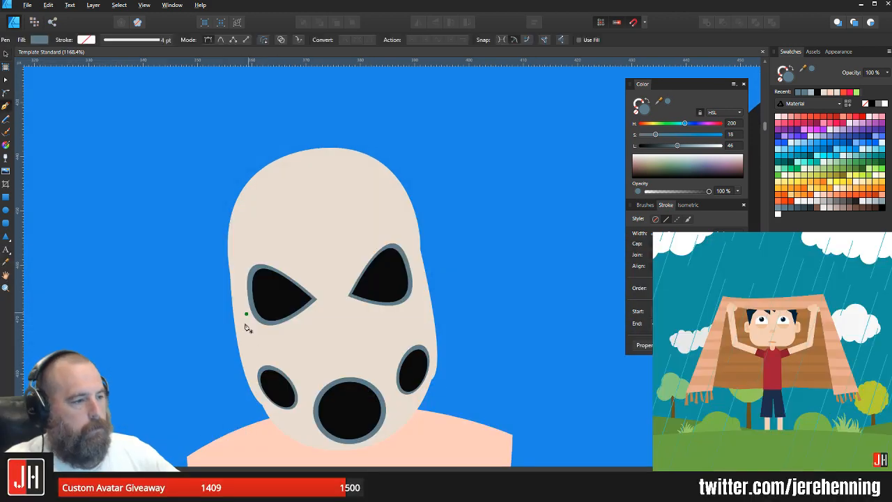
{"action": "left_click", "coordinate": [263, 359]}
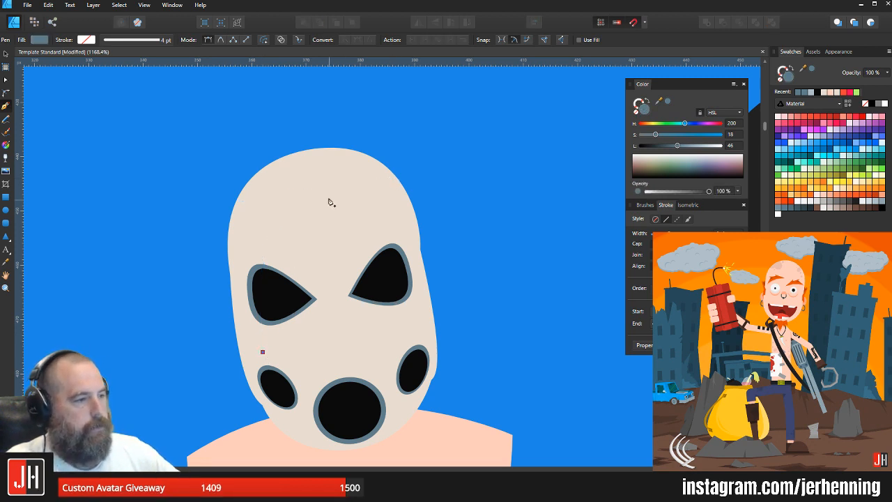
{"action": "left_click_drag", "start_coordinate": [362, 194], "coordinate": [389, 176]}
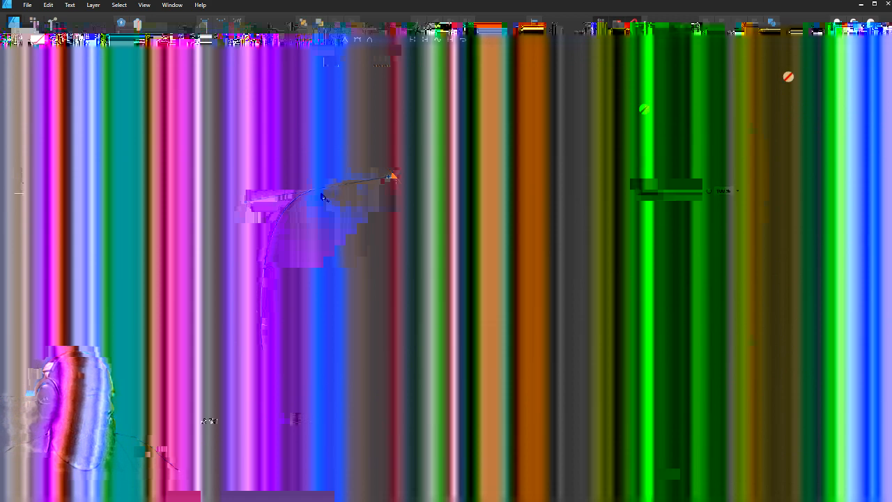
{"action": "left_click", "coordinate": [414, 342]}
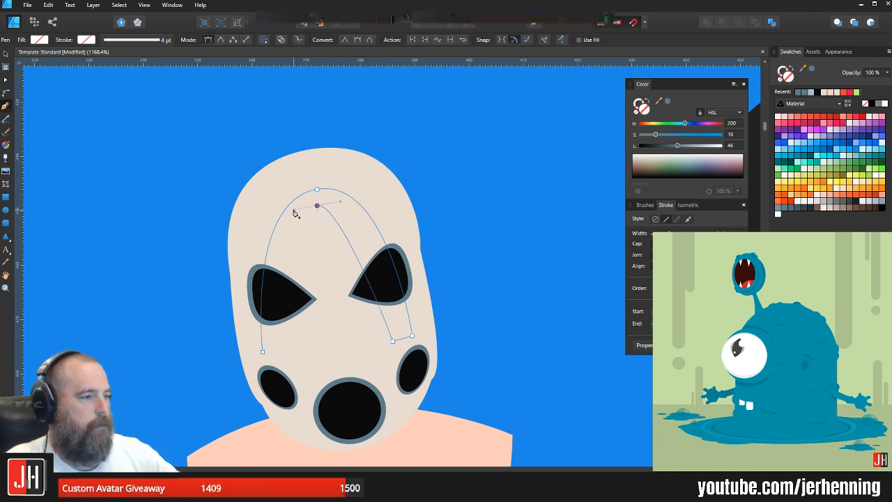
{"action": "left_click_drag", "start_coordinate": [253, 209], "coordinate": [256, 208]}
{"action": "key", "text": "ctrl+z"}
{"action": "scroll", "coordinate": [319, 212], "scroll_direction": "up", "scroll_amount": 3}
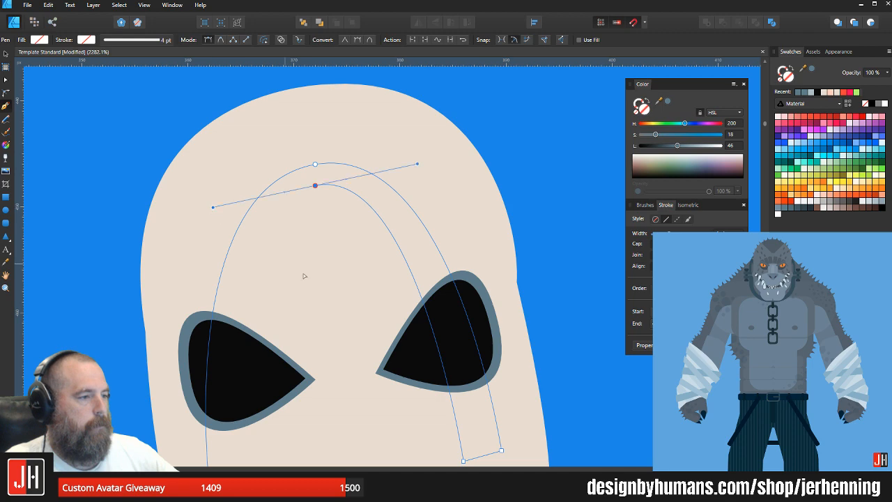
{"action": "scroll", "coordinate": [333, 261], "scroll_direction": "down", "scroll_amount": 3}
{"action": "scroll", "coordinate": [295, 355], "scroll_direction": "up", "scroll_amount": 4}
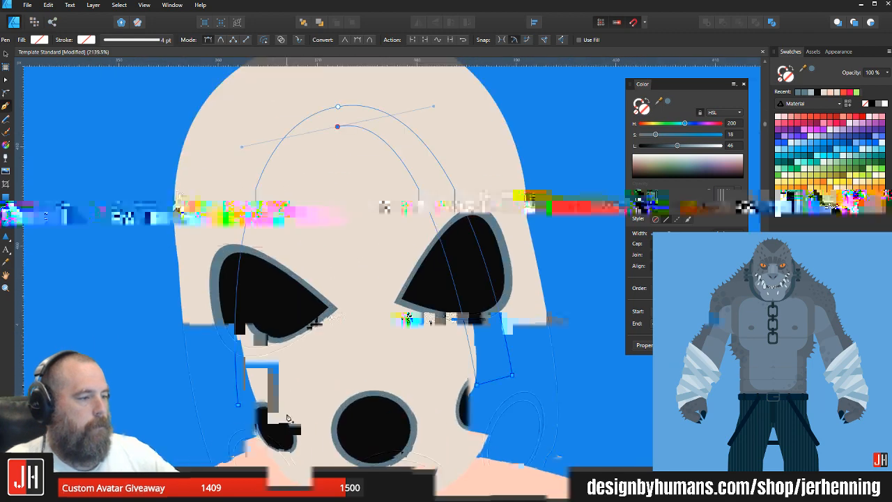
{"action": "scroll", "coordinate": [329, 363], "scroll_direction": "down", "scroll_amount": 5}
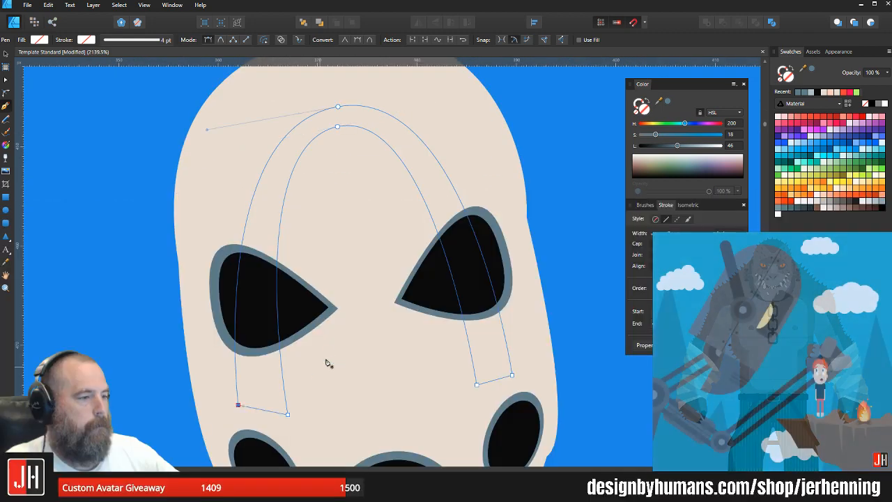
{"action": "scroll", "coordinate": [338, 355], "scroll_direction": "down", "scroll_amount": 12}
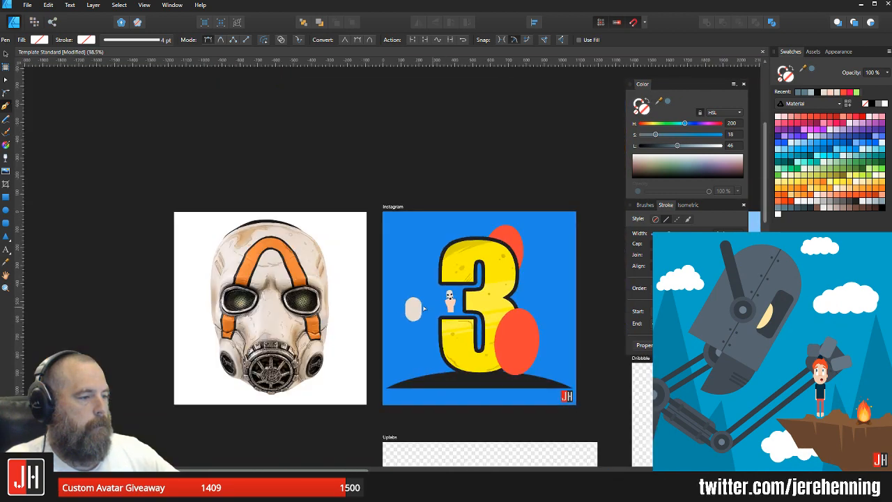
Step: Fill the arch-shaped band on the mask with the orange sampled from the reference mask's stripe
{"action": "left_click_drag", "start_coordinate": [416, 307], "coordinate": [470, 283]}
{"action": "key", "text": "i"}
{"action": "scroll", "coordinate": [342, 253], "scroll_direction": "up", "scroll_amount": 3}
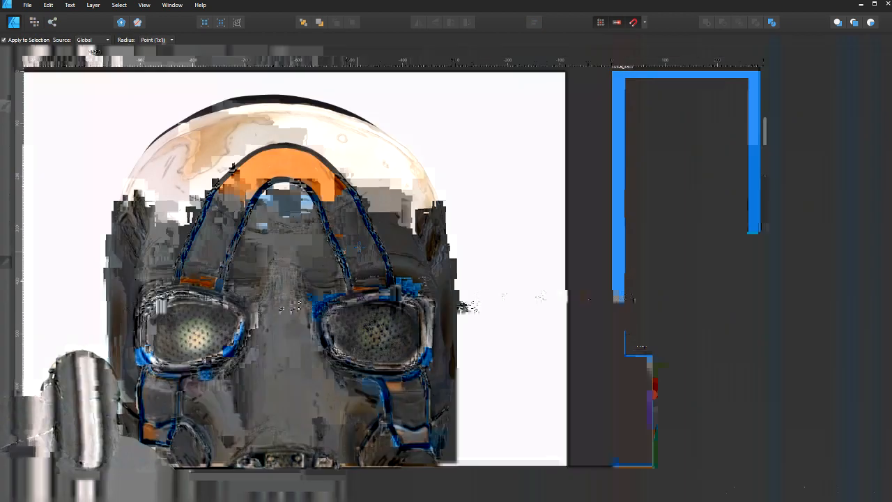
{"action": "left_click", "coordinate": [360, 247]}
{"action": "key", "text": "v"}
{"action": "scroll", "coordinate": [359, 249], "scroll_direction": "down", "scroll_amount": 5}
{"action": "left_click_drag", "start_coordinate": [481, 252], "coordinate": [424, 258]}
{"action": "scroll", "coordinate": [428, 256], "scroll_direction": "up", "scroll_amount": 11}
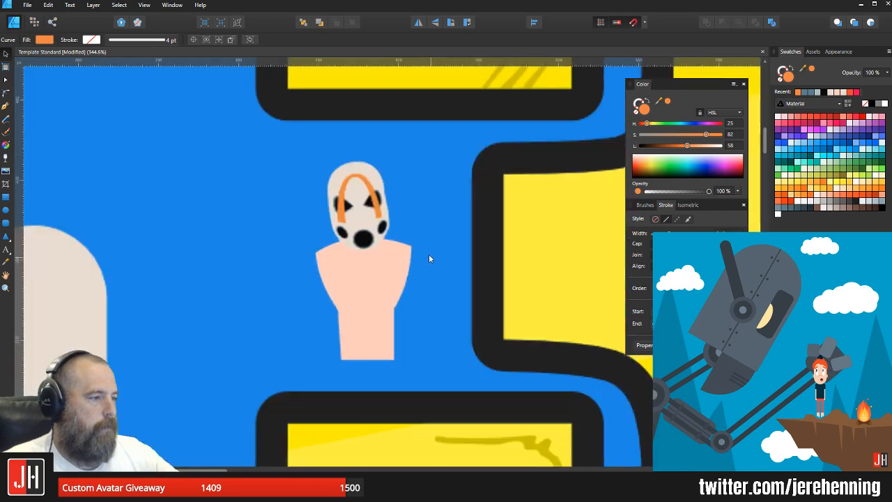
Step: Send the orange band behind both rimmed eyes, keeping it in front of the mask shape
{"action": "left_click_drag", "start_coordinate": [414, 182], "coordinate": [481, 244]}
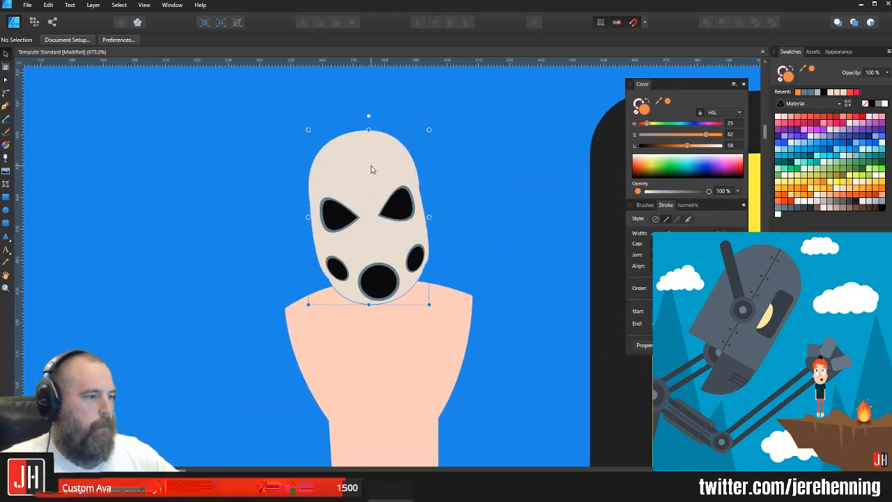
{"action": "left_click", "coordinate": [503, 189]}
{"action": "scroll", "coordinate": [428, 204], "scroll_direction": "down", "scroll_amount": 7}
{"action": "scroll", "coordinate": [430, 197], "scroll_direction": "up", "scroll_amount": 11}
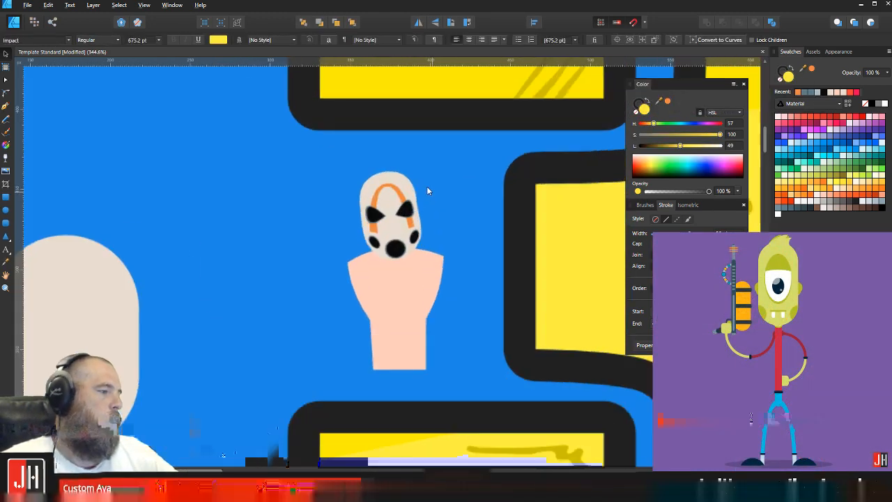
Step: Thicken the top of the orange band by moving its inner top node down and slightly to the right
{"action": "left_click", "coordinate": [342, 203]}
{"action": "scroll", "coordinate": [319, 211], "scroll_direction": "up", "scroll_amount": 4}
{"action": "key", "text": "a"}
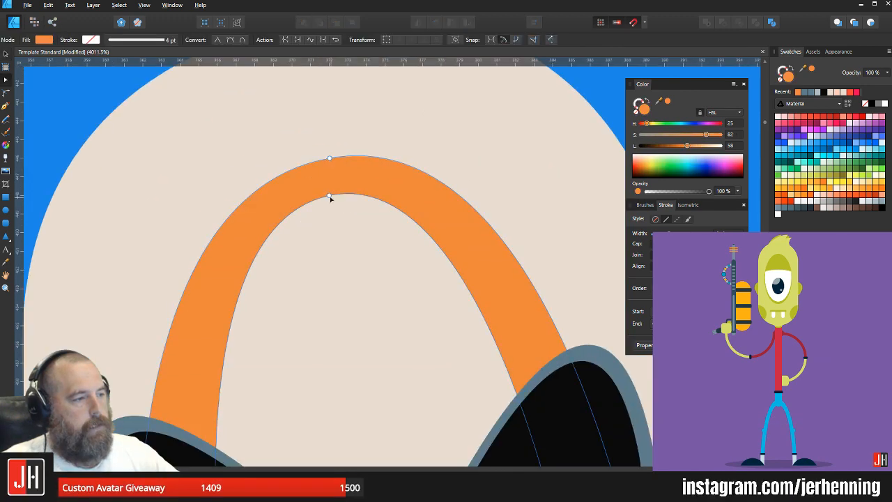
{"action": "left_click_drag", "start_coordinate": [330, 196], "coordinate": [339, 211]}
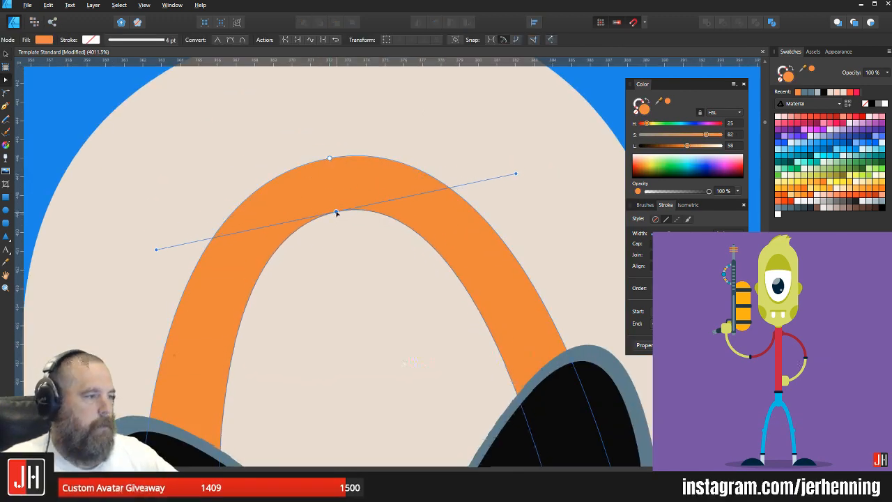
{"action": "scroll", "coordinate": [336, 213], "scroll_direction": "down", "scroll_amount": 11}
{"action": "left_click", "coordinate": [410, 227]}
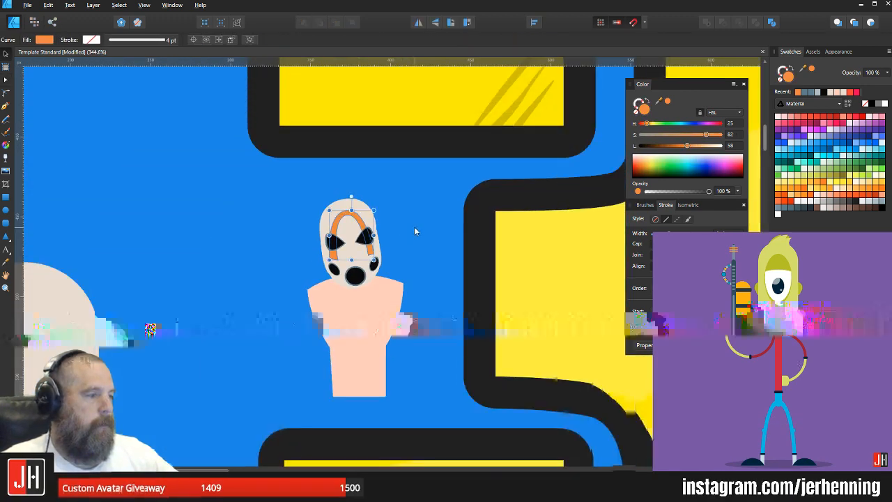
{"action": "key", "text": "v"}
{"action": "left_click", "coordinate": [414, 226]}
{"action": "scroll", "coordinate": [395, 238], "scroll_direction": "down", "scroll_amount": 6}
{"action": "scroll", "coordinate": [396, 238], "scroll_direction": "down", "scroll_amount": 4}
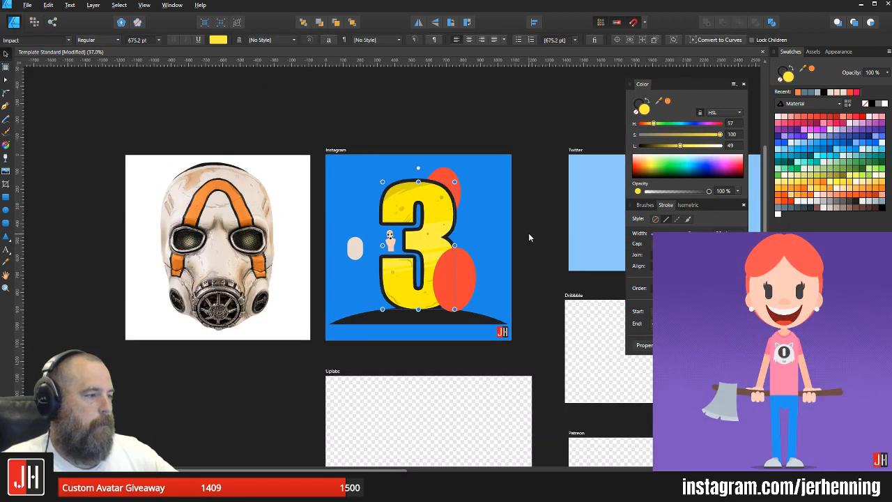
Step: Outline the orange band with the black sampled from the right eye and reduce the stroke width to 1 pt
{"action": "left_click", "coordinate": [528, 232]}
{"action": "scroll", "coordinate": [391, 230], "scroll_direction": "up", "scroll_amount": 12}
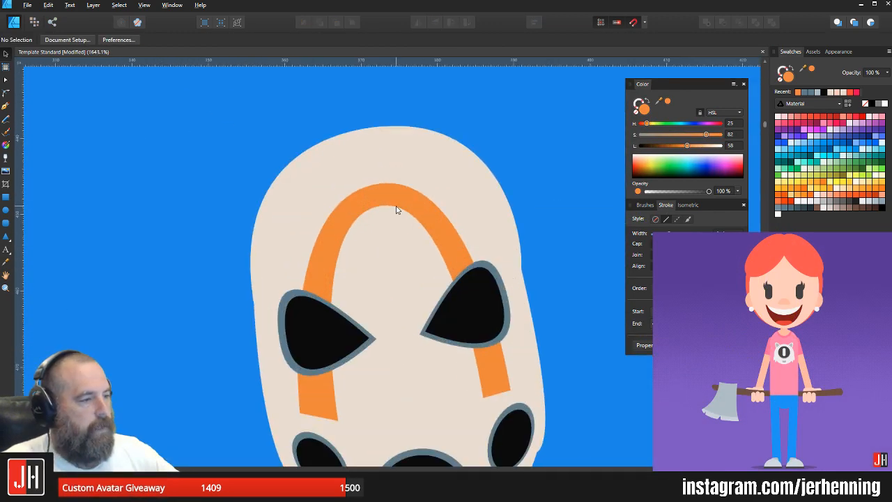
{"action": "left_click", "coordinate": [396, 209]}
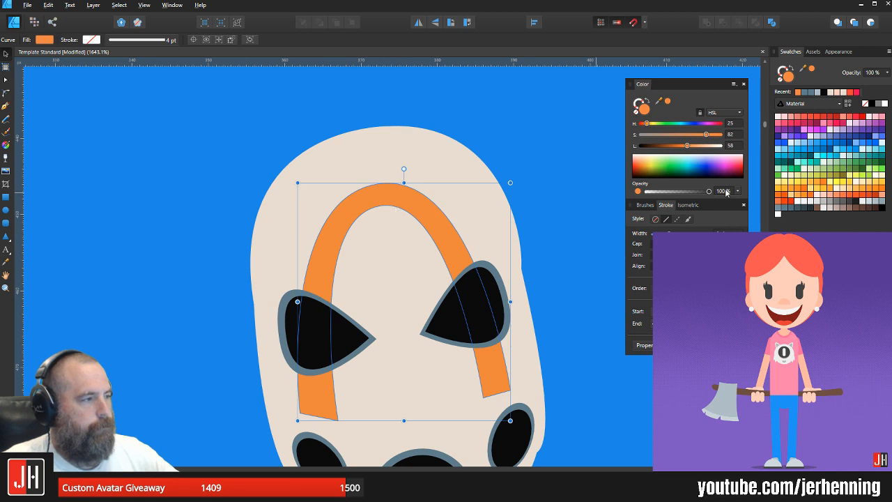
{"action": "key", "text": "x"}
{"action": "key", "text": "i"}
{"action": "left_click", "coordinate": [489, 293]}
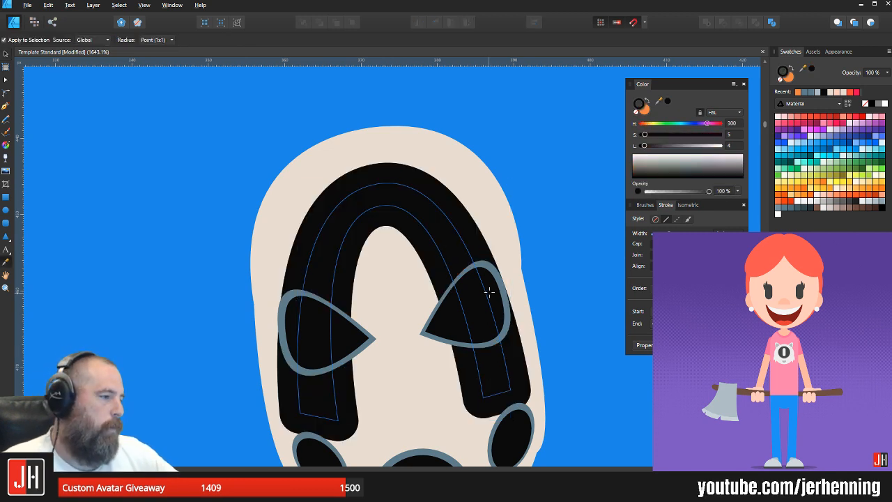
{"action": "key", "text": "v"}
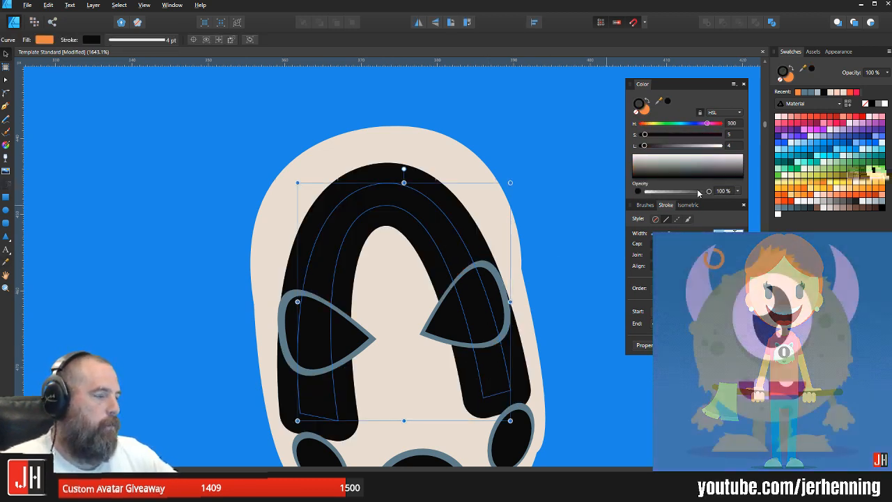
{"action": "key", "text": "["}
{"action": "key", "text": "["}
{"action": "key", "text": "["}
{"action": "left_click", "coordinate": [547, 262]}
Step: Set the orange band's black outline width to 0.5 pt
{"action": "scroll", "coordinate": [496, 300], "scroll_direction": "down", "scroll_amount": 8}
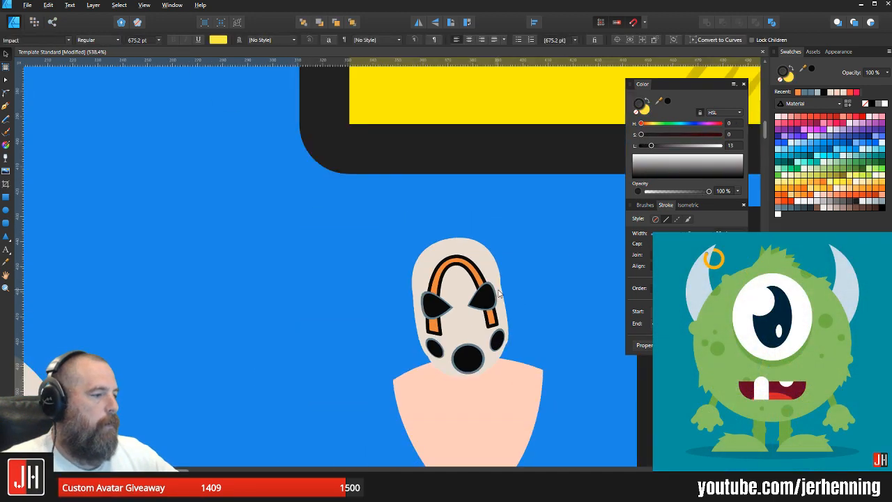
{"action": "scroll", "coordinate": [469, 300], "scroll_direction": "up", "scroll_amount": 4}
{"action": "scroll", "coordinate": [415, 223], "scroll_direction": "up", "scroll_amount": 5}
{"action": "left_click", "coordinate": [428, 189]}
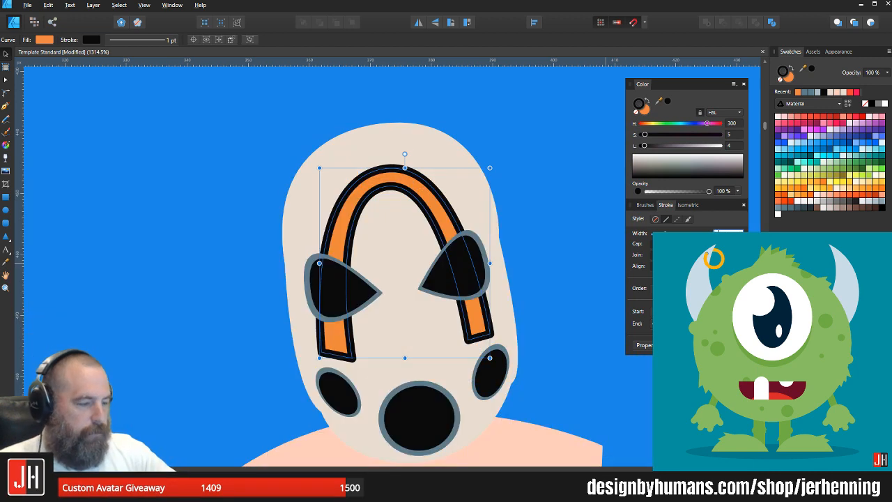
{"action": "key", "text": "Return"}
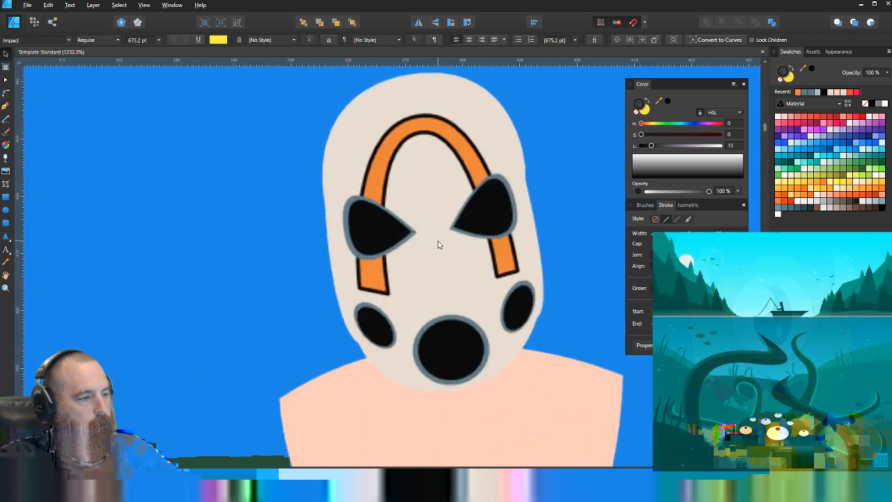
{"action": "left_click_drag", "start_coordinate": [438, 244], "coordinate": [372, 279]}
{"action": "scroll", "coordinate": [280, 264], "scroll_direction": "down", "scroll_amount": 5}
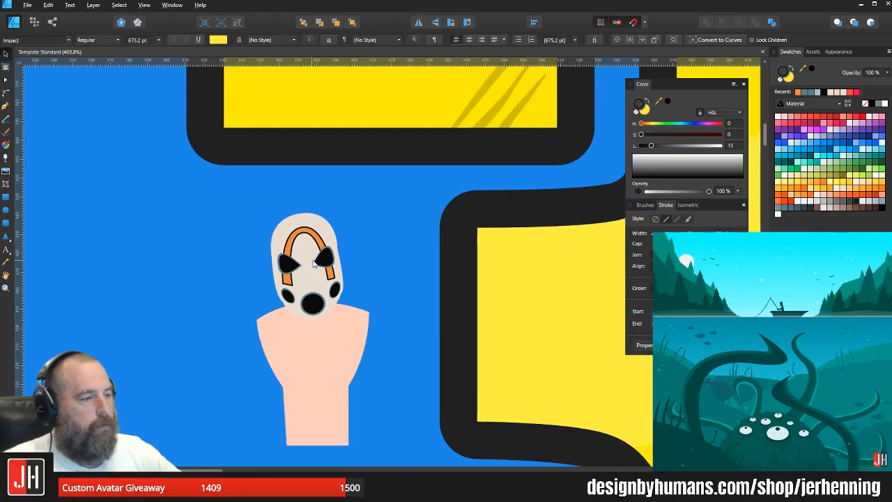
Step: Smooth the mask's left contour by moving its left side node slightly inward
{"action": "scroll", "coordinate": [287, 250], "scroll_direction": "up", "scroll_amount": 7}
{"action": "key", "text": "a"}
{"action": "left_click", "coordinate": [170, 282]}
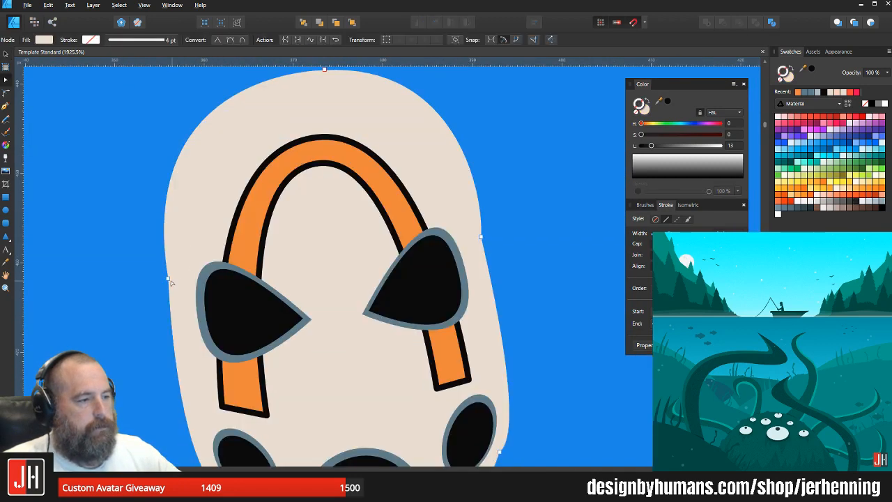
{"action": "left_click_drag", "start_coordinate": [172, 292], "coordinate": [174, 284]}
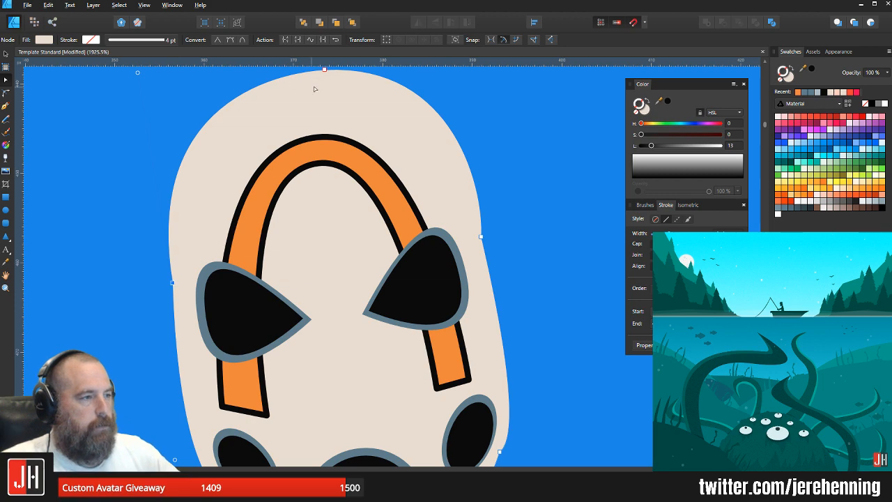
{"action": "scroll", "coordinate": [392, 192], "scroll_direction": "down", "scroll_amount": 4}
{"action": "key", "text": "v"}
{"action": "left_click", "coordinate": [467, 214]}
{"action": "scroll", "coordinate": [456, 227], "scroll_direction": "down", "scroll_amount": 9}
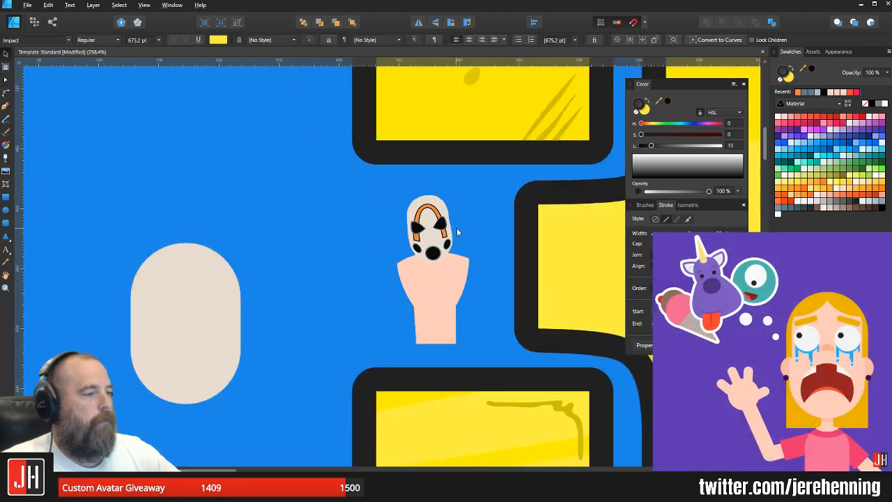
Step: Delete the spare beige rounded rectangle beside the character
{"action": "left_click_drag", "start_coordinate": [456, 227], "coordinate": [406, 211]}
{"action": "scroll", "coordinate": [578, 241], "scroll_direction": "down", "scroll_amount": 4}
{"action": "left_click_drag", "start_coordinate": [605, 259], "coordinate": [481, 246]}
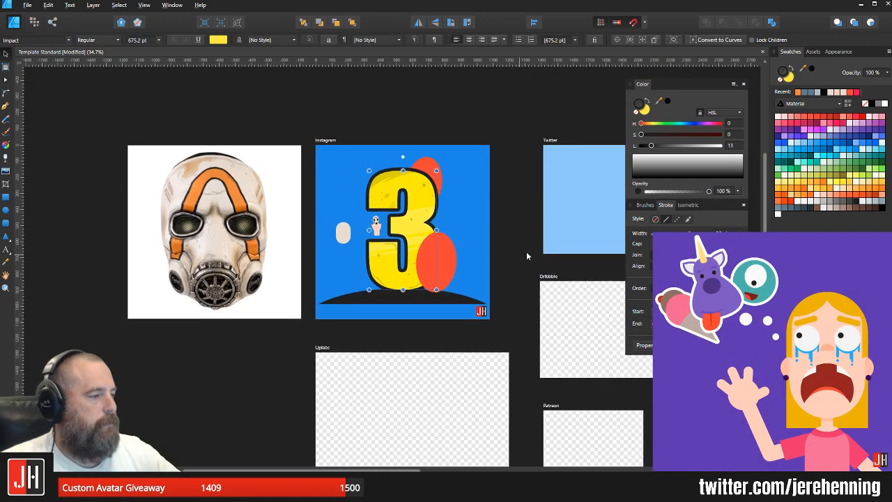
{"action": "left_click", "coordinate": [527, 253]}
{"action": "scroll", "coordinate": [321, 210], "scroll_direction": "up", "scroll_amount": 6}
{"action": "left_click", "coordinate": [378, 264]}
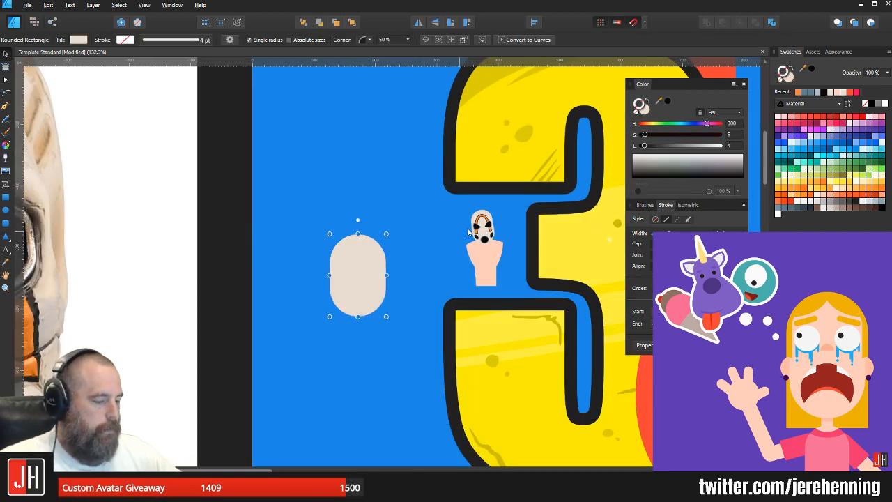
{"action": "key", "text": "Delete"}
{"action": "scroll", "coordinate": [418, 216], "scroll_direction": "down", "scroll_amount": 5}
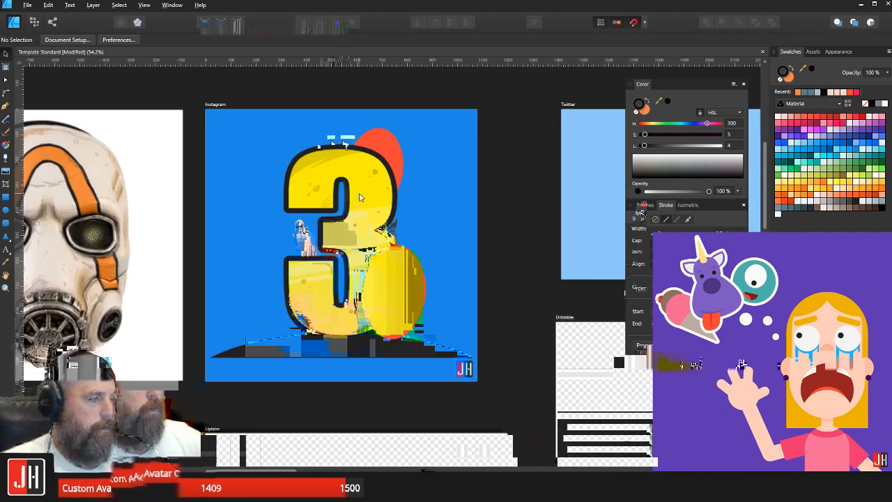
Step: Enlarge the whole masked character to overlap the number 3 and stand it on the ledge of the left opening
{"action": "left_click", "coordinate": [306, 232]}
{"action": "scroll", "coordinate": [309, 282], "scroll_direction": "up", "scroll_amount": 5}
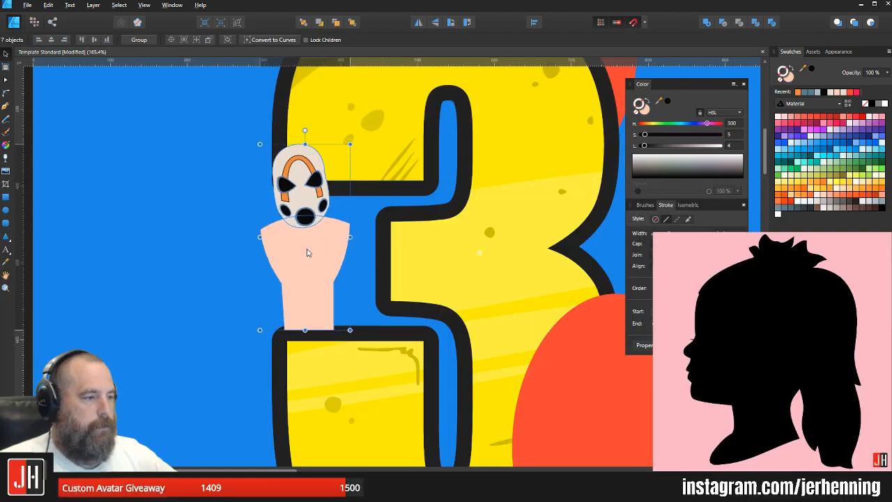
{"action": "left_click_drag", "start_coordinate": [367, 144], "coordinate": [358, 163]}
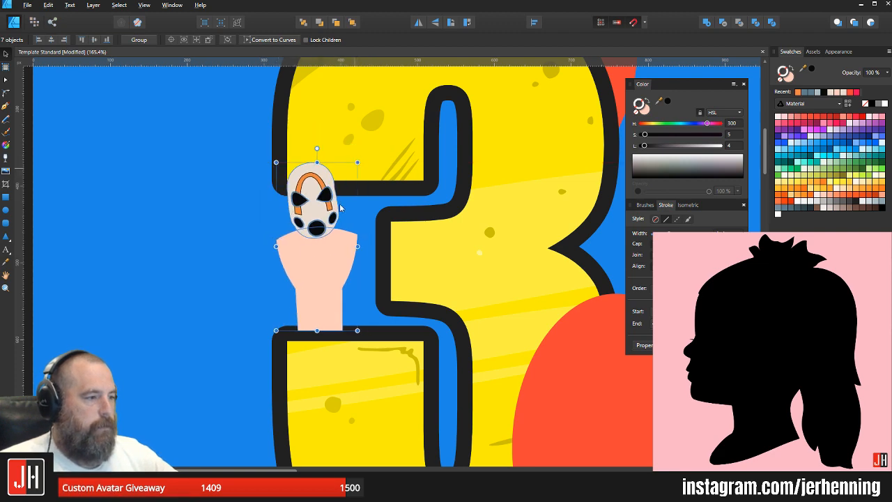
{"action": "left_click_drag", "start_coordinate": [312, 253], "coordinate": [314, 258]}
{"action": "scroll", "coordinate": [314, 259], "scroll_direction": "down", "scroll_amount": 4}
{"action": "scroll", "coordinate": [314, 260], "scroll_direction": "down", "scroll_amount": 3}
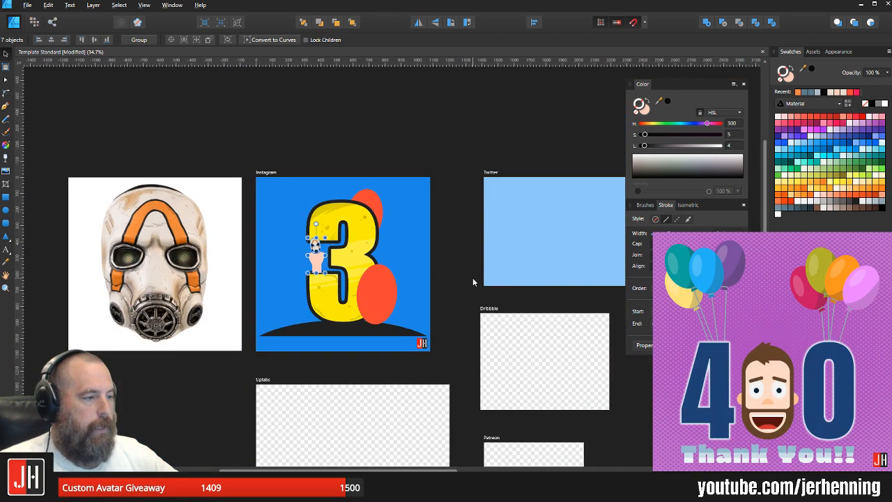
Step: Save the document and check the enlarged character's proportions against the number 3 and the red ellipses
{"action": "left_click", "coordinate": [473, 277]}
{"action": "scroll", "coordinate": [305, 279], "scroll_direction": "up", "scroll_amount": 4}
{"action": "left_click", "coordinate": [492, 296]}
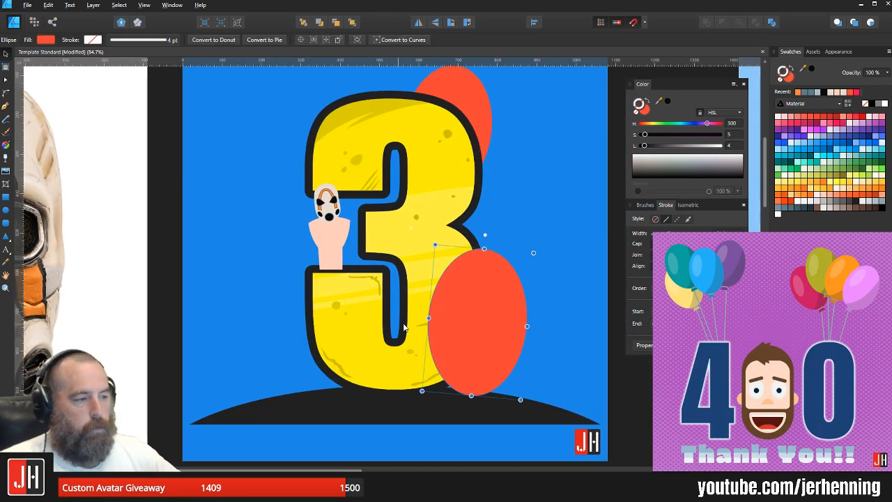
{"action": "left_click_drag", "start_coordinate": [492, 298], "coordinate": [459, 362]}
{"action": "left_click", "coordinate": [587, 253]}
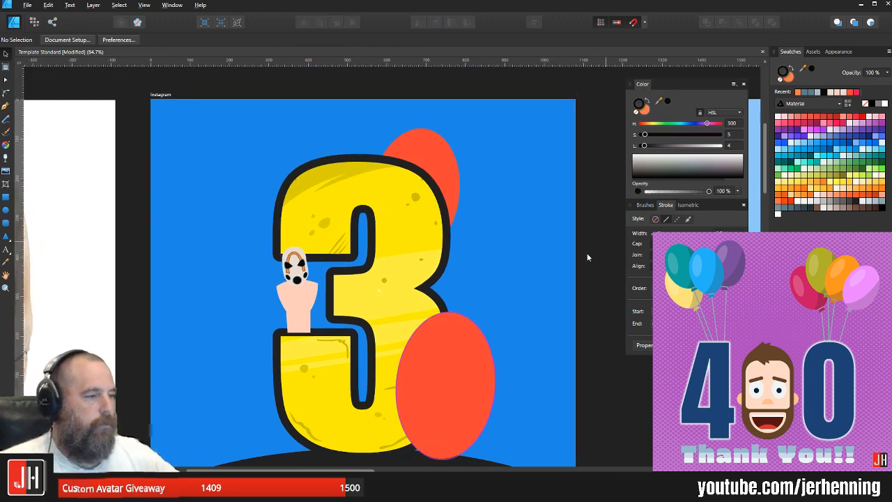
{"action": "scroll", "coordinate": [513, 291], "scroll_direction": "down", "scroll_amount": 3}
{"action": "scroll", "coordinate": [281, 237], "scroll_direction": "up", "scroll_amount": 5}
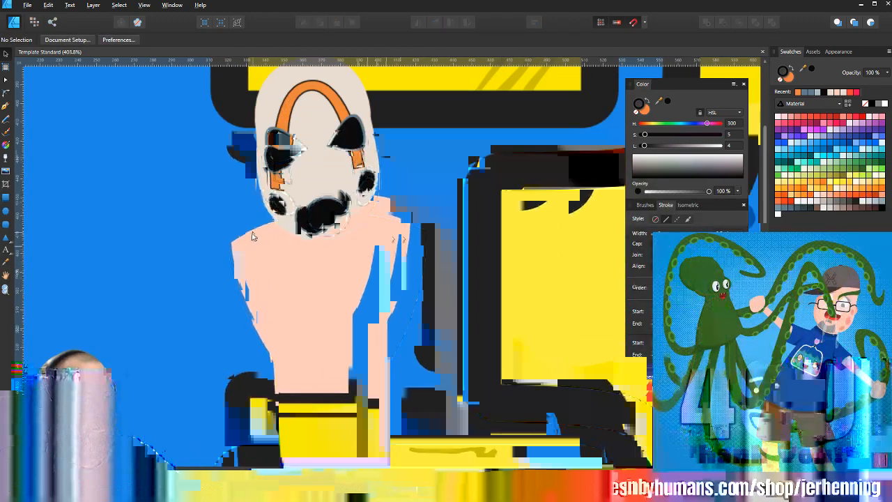
Step: Shorten the character's torso by raising its two bottom corner nodes above the ledge, and save the document
{"action": "left_click", "coordinate": [344, 261]}
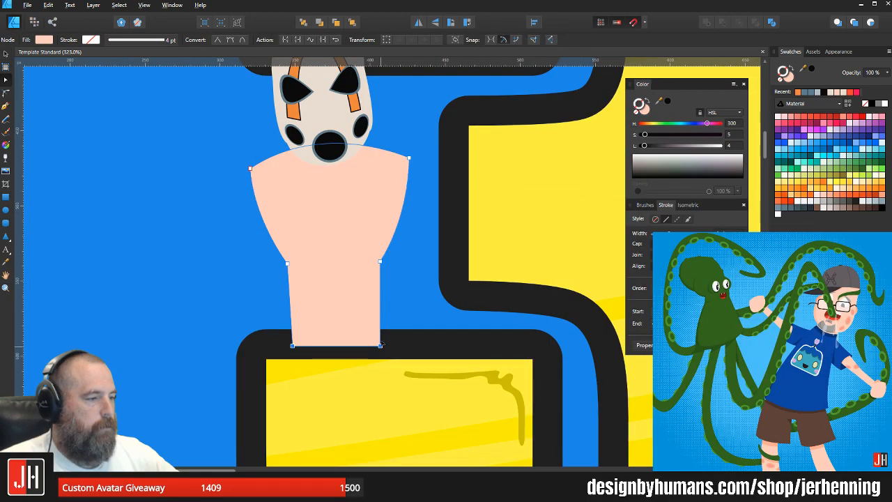
{"action": "left_click_drag", "start_coordinate": [381, 345], "coordinate": [381, 327]}
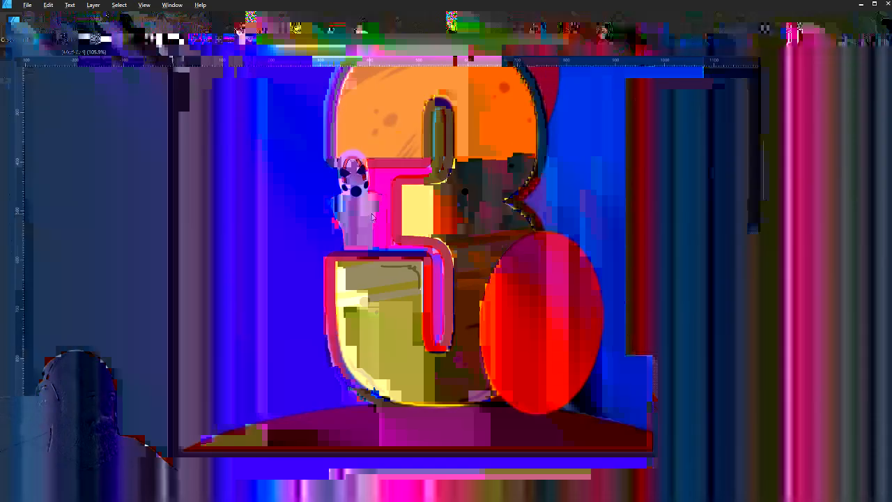
{"action": "scroll", "coordinate": [379, 238], "scroll_direction": "up", "scroll_amount": 4}
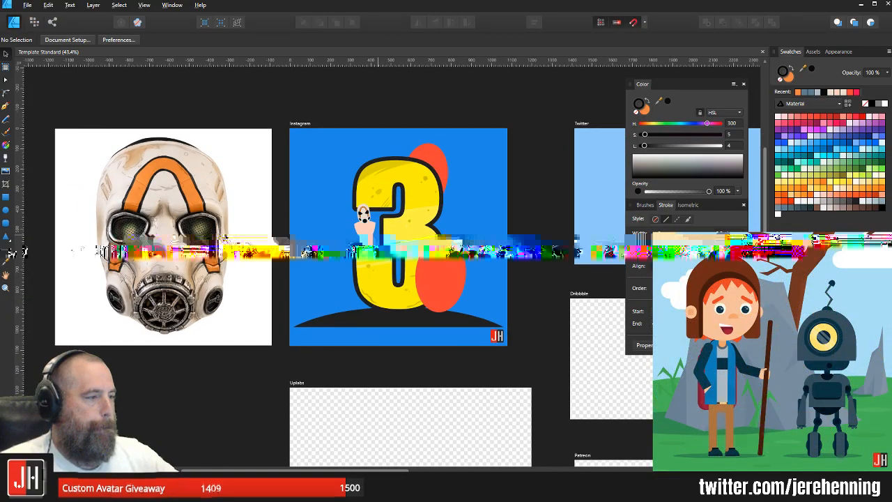
{"action": "scroll", "coordinate": [364, 237], "scroll_direction": "up", "scroll_amount": 6}
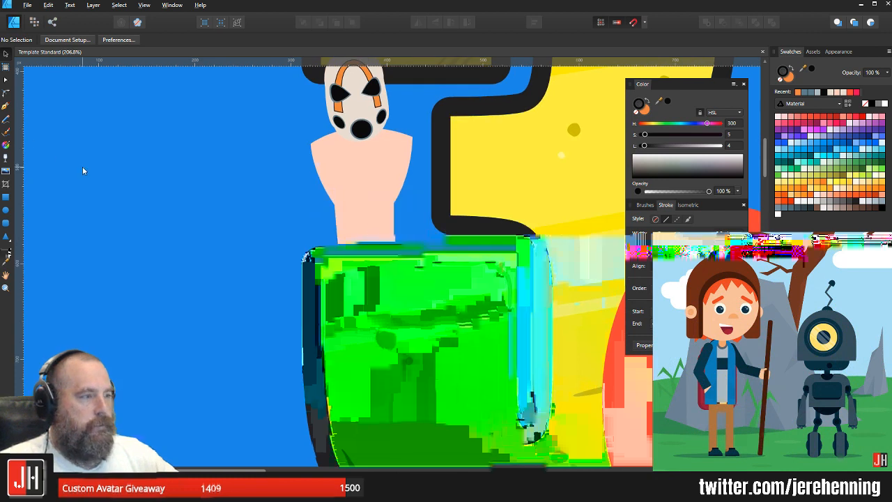
Step: Draw a closed waistband shape with flared corners across the torso's lower edge and the ledge, using the Pen tool
{"action": "left_click", "coordinate": [7, 104]}
{"action": "scroll", "coordinate": [360, 253], "scroll_direction": "up", "scroll_amount": 4}
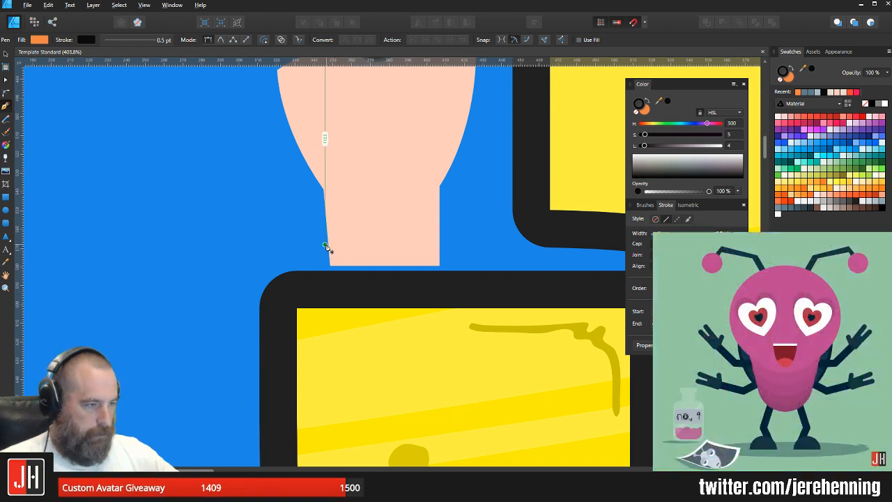
{"action": "left_click", "coordinate": [325, 244]}
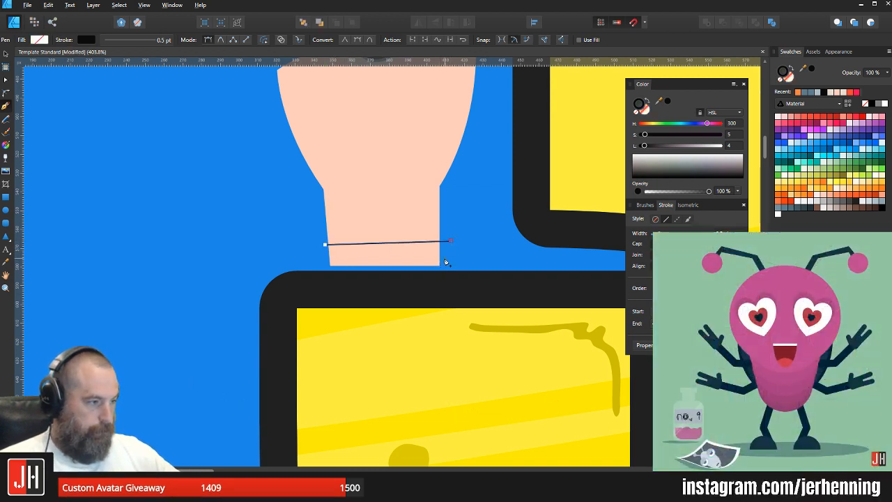
{"action": "scroll", "coordinate": [460, 296], "scroll_direction": "down", "scroll_amount": 3}
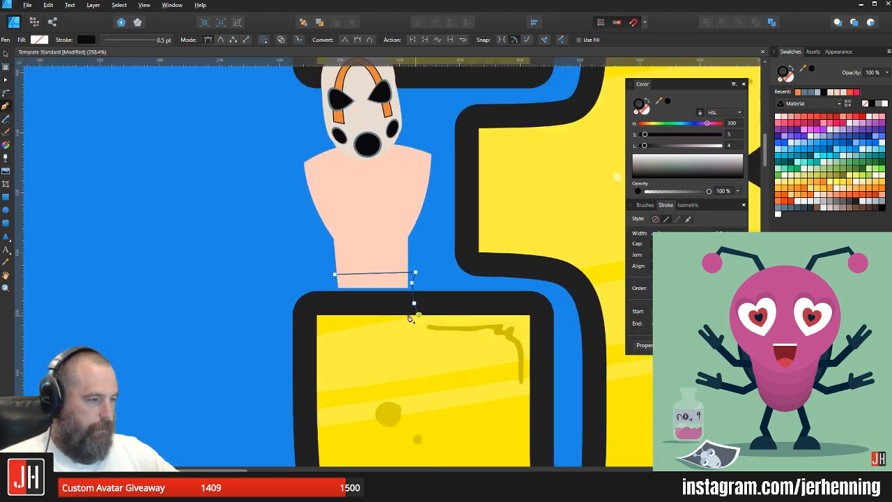
{"action": "left_click", "coordinate": [332, 318]}
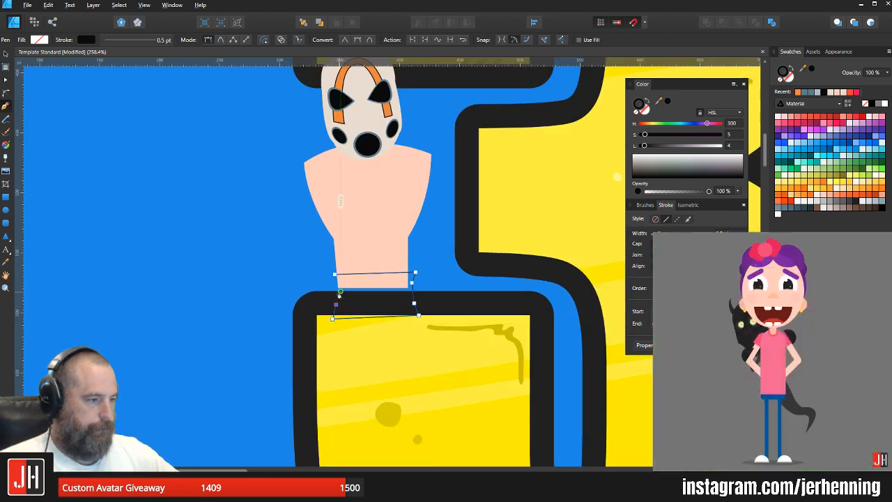
{"action": "scroll", "coordinate": [335, 286], "scroll_direction": "up", "scroll_amount": 3}
{"action": "left_click", "coordinate": [337, 305]}
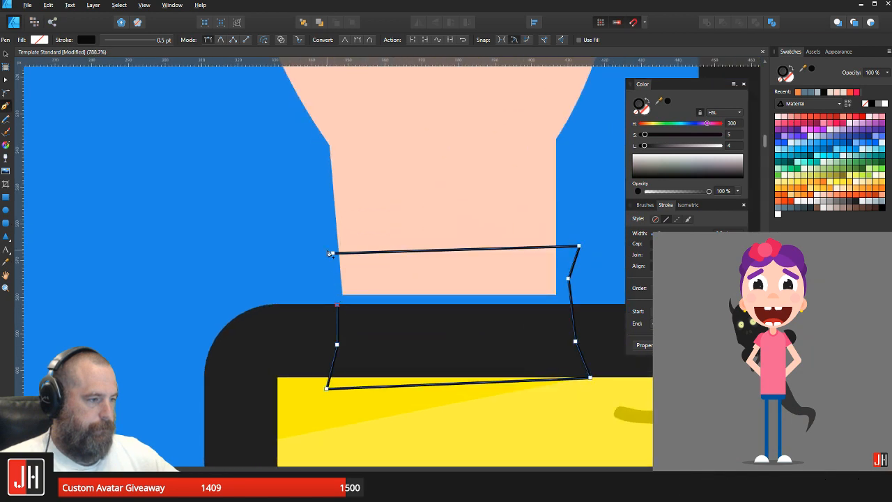
{"action": "left_click", "coordinate": [334, 255]}
Step: Fill the waistband shape with orange sampled from the artwork and remove its stroke
{"action": "scroll", "coordinate": [408, 255], "scroll_direction": "down", "scroll_amount": 10}
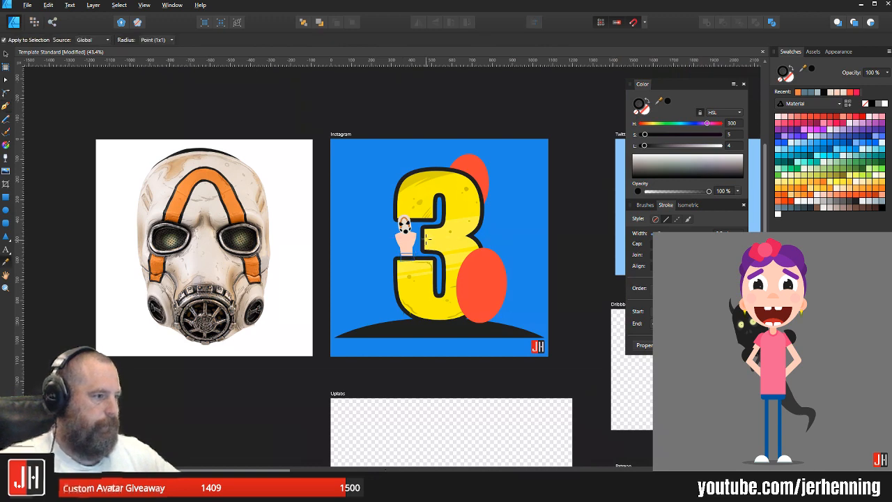
{"action": "scroll", "coordinate": [412, 230], "scroll_direction": "up", "scroll_amount": 8}
{"action": "scroll", "coordinate": [395, 213], "scroll_direction": "down", "scroll_amount": 6}
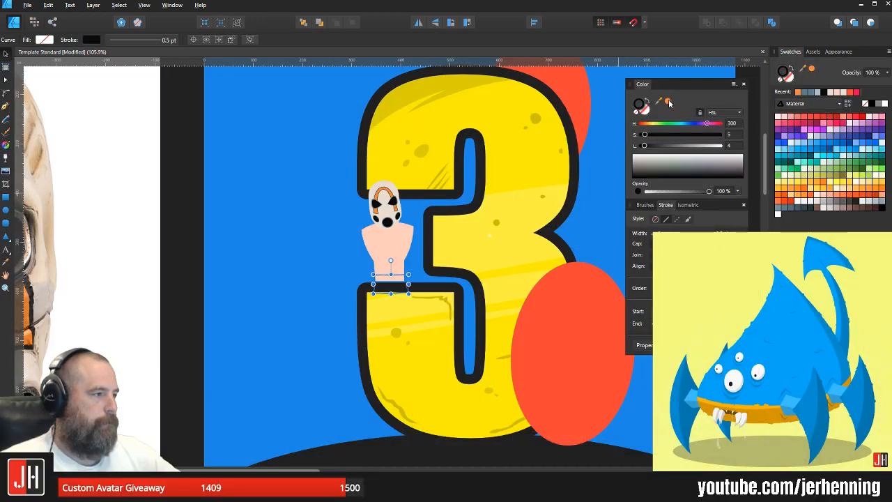
{"action": "key", "text": "x"}
{"action": "left_click", "coordinate": [669, 103]}
{"action": "key", "text": "x"}
{"action": "left_click", "coordinate": [636, 112]}
{"action": "left_click", "coordinate": [352, 211]}
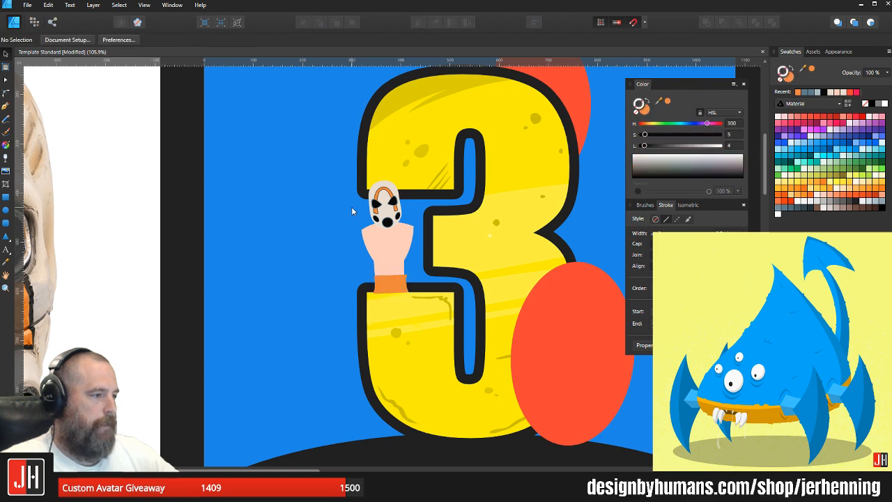
Step: Raise the orange waistband over the torso's lower edge and pull its upper-left corner node outward
{"action": "scroll", "coordinate": [379, 275], "scroll_direction": "up", "scroll_amount": 5}
{"action": "left_click", "coordinate": [431, 305]}
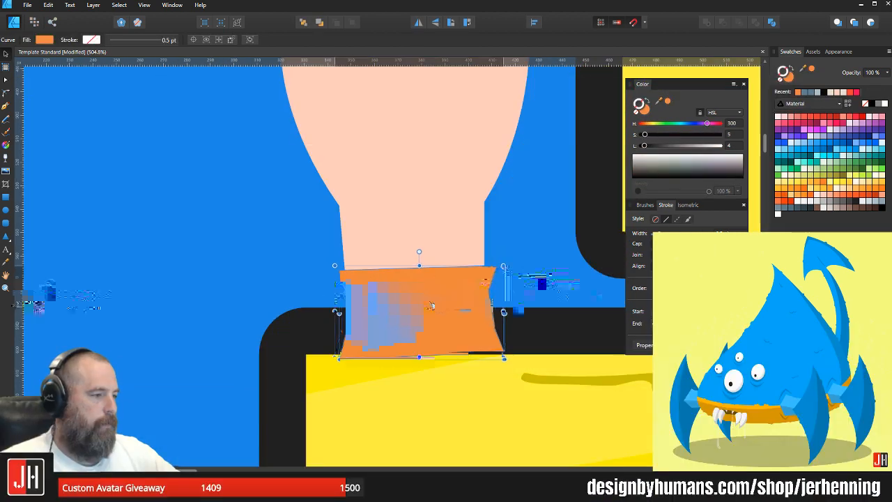
{"action": "left_click_drag", "start_coordinate": [431, 306], "coordinate": [428, 278]}
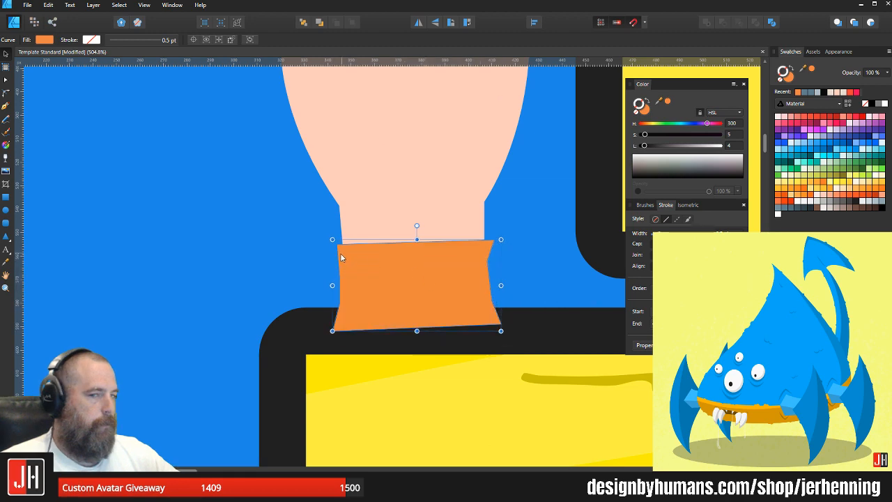
{"action": "scroll", "coordinate": [340, 253], "scroll_direction": "up", "scroll_amount": 4}
{"action": "key", "text": "a"}
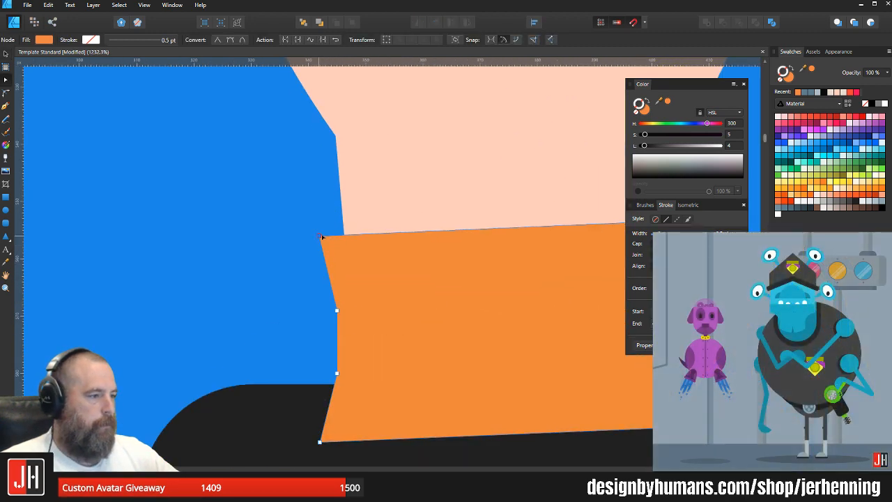
{"action": "key", "text": "v"}
{"action": "left_click", "coordinate": [320, 211]}
{"action": "scroll", "coordinate": [344, 237], "scroll_direction": "down", "scroll_amount": 14}
{"action": "left_click", "coordinate": [502, 216]}
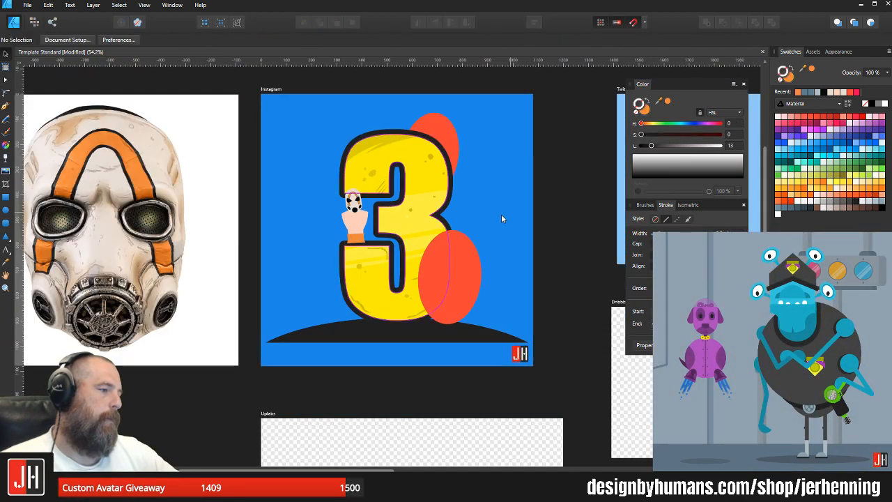
Step: Move the orange waistband slightly down and to the right to fit the bottom of the torso
{"action": "scroll", "coordinate": [501, 218], "scroll_direction": "up", "scroll_amount": 2}
{"action": "scroll", "coordinate": [293, 244], "scroll_direction": "up", "scroll_amount": 4}
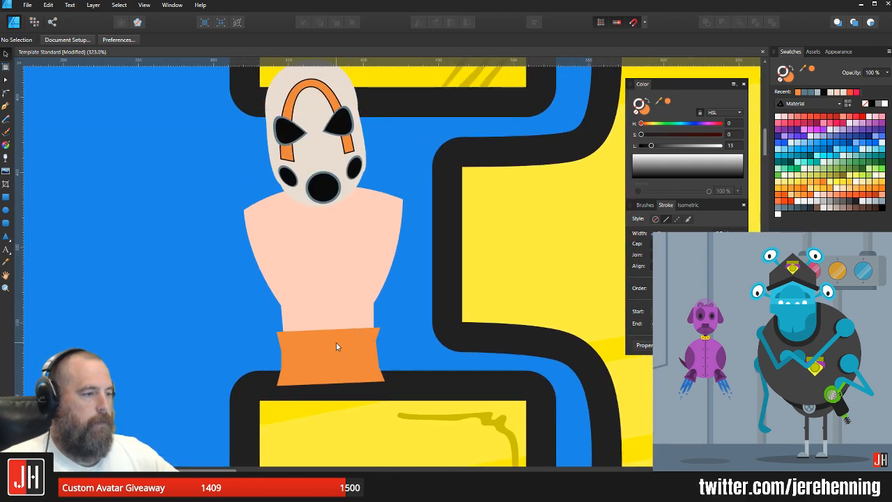
{"action": "left_click_drag", "start_coordinate": [340, 344], "coordinate": [343, 354]}
{"action": "left_click", "coordinate": [377, 312]}
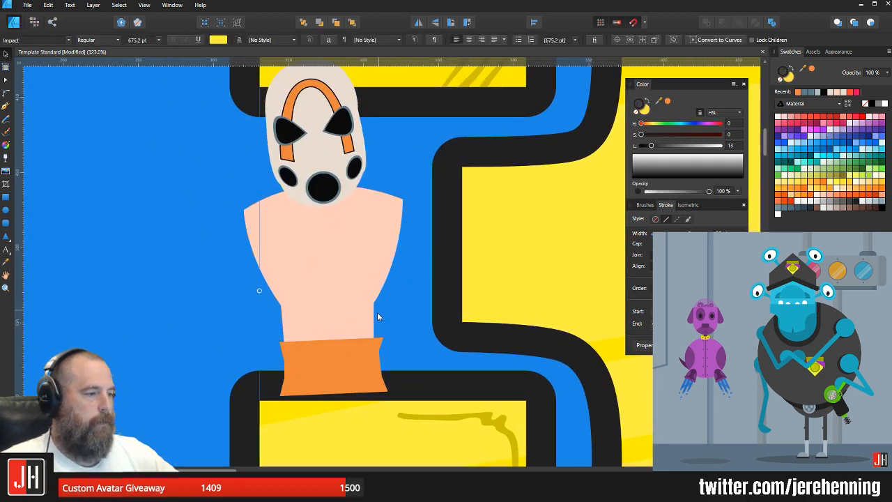
{"action": "scroll", "coordinate": [378, 312], "scroll_direction": "down", "scroll_amount": 6}
{"action": "left_click", "coordinate": [531, 275]}
Step: Nudge the whole masked character into place on the ledge at a slightly smaller size, and save the document
{"action": "scroll", "coordinate": [332, 101], "scroll_direction": "down", "scroll_amount": 3}
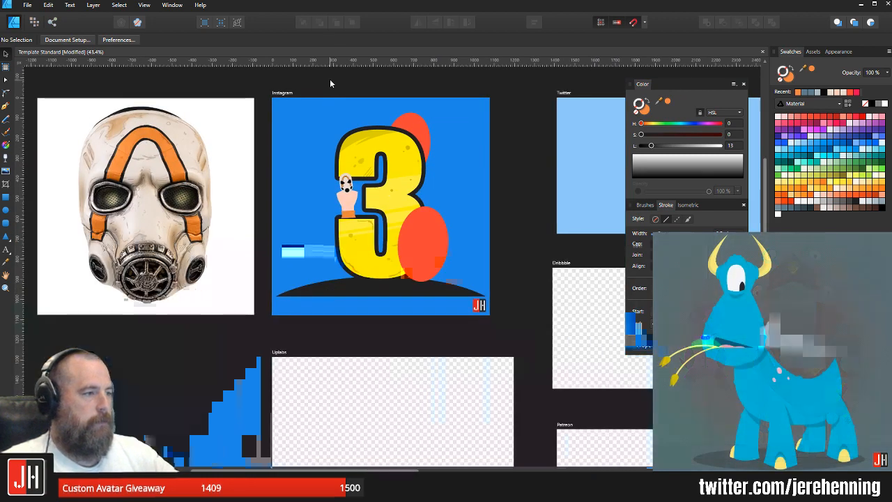
{"action": "left_click", "coordinate": [346, 198]}
{"action": "scroll", "coordinate": [346, 197], "scroll_direction": "up", "scroll_amount": 4}
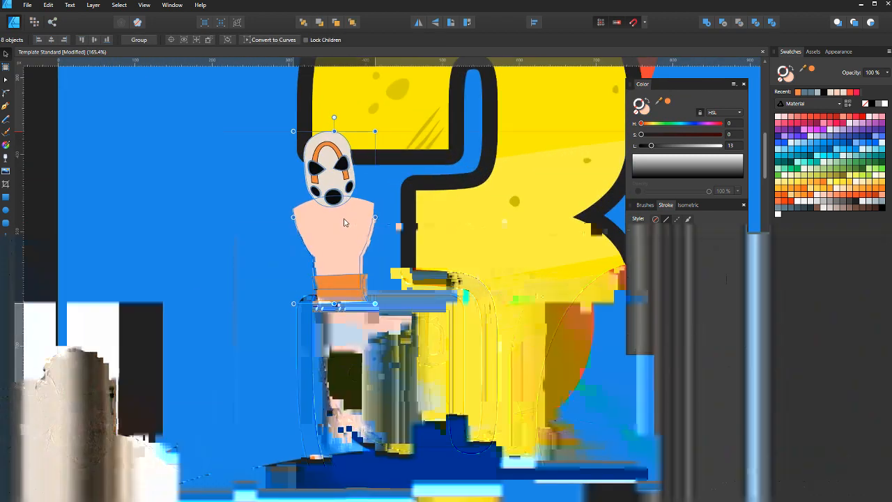
{"action": "left_click_drag", "start_coordinate": [343, 222], "coordinate": [352, 217]}
{"action": "left_click_drag", "start_coordinate": [382, 125], "coordinate": [379, 131]}
{"action": "scroll", "coordinate": [343, 192], "scroll_direction": "down", "scroll_amount": 5}
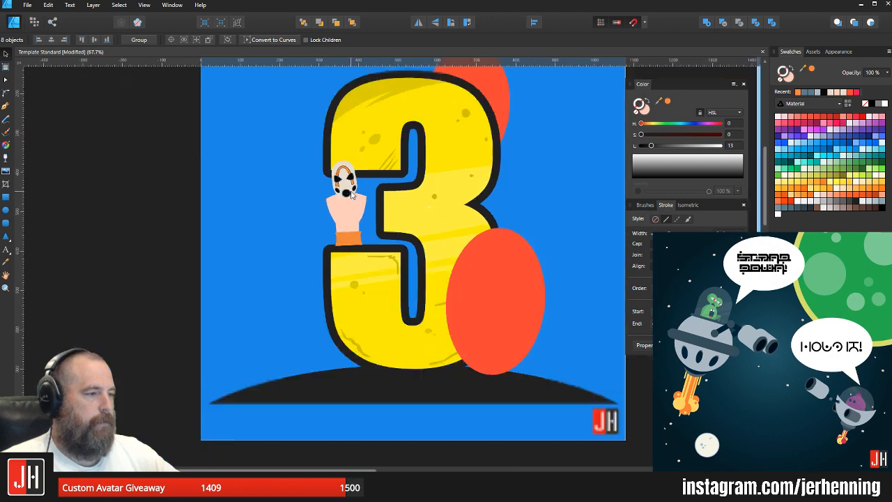
{"action": "left_click", "coordinate": [459, 202]}
Step: Draw a closed bent leg shape with the Pen tool, running from the orange waistband down over the ledge
{"action": "scroll", "coordinate": [354, 196], "scroll_direction": "up", "scroll_amount": 7}
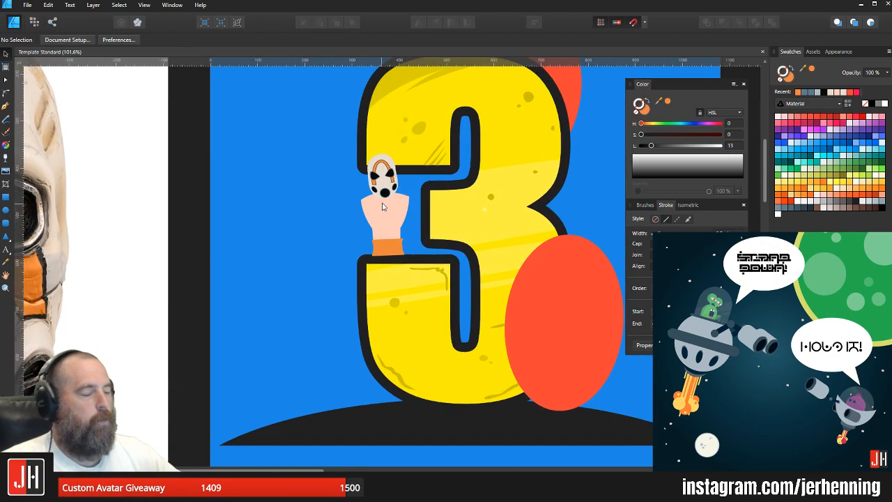
{"action": "scroll", "coordinate": [389, 205], "scroll_direction": "up", "scroll_amount": 3}
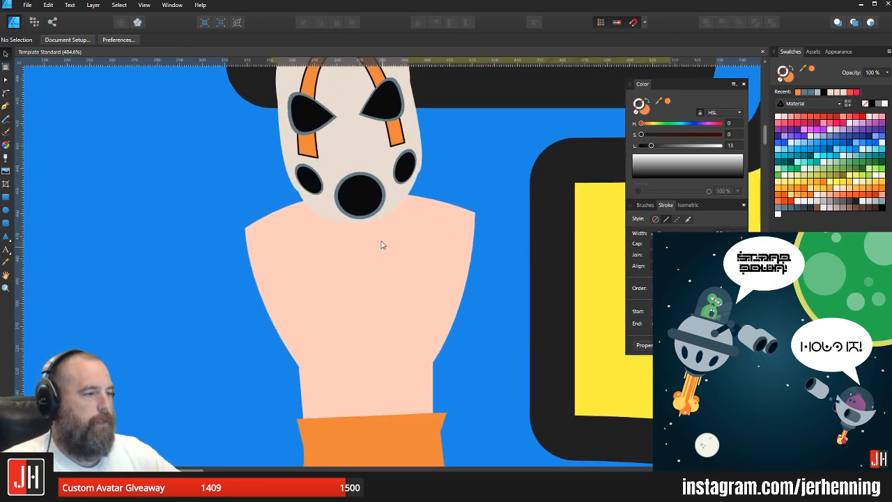
{"action": "scroll", "coordinate": [374, 197], "scroll_direction": "down", "scroll_amount": 4}
{"action": "scroll", "coordinate": [348, 251], "scroll_direction": "up", "scroll_amount": 2}
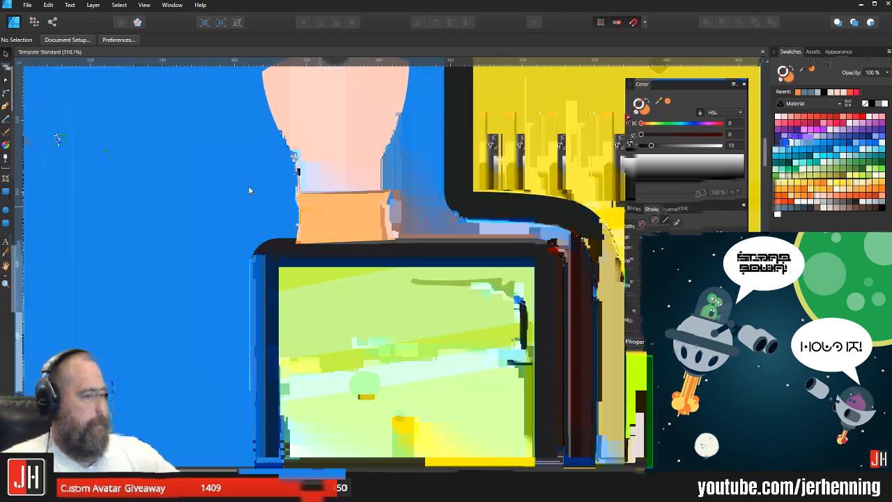
{"action": "left_click", "coordinate": [6, 105]}
{"action": "scroll", "coordinate": [298, 249], "scroll_direction": "down", "scroll_amount": 7}
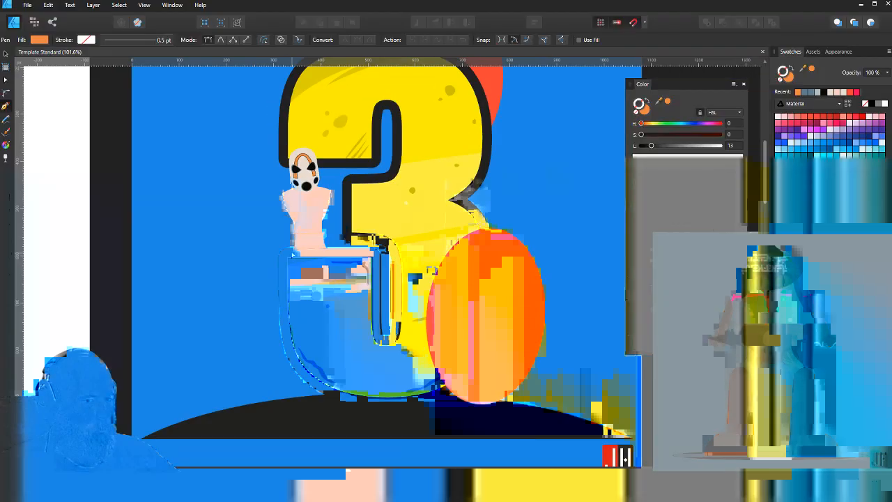
{"action": "scroll", "coordinate": [293, 263], "scroll_direction": "up", "scroll_amount": 5}
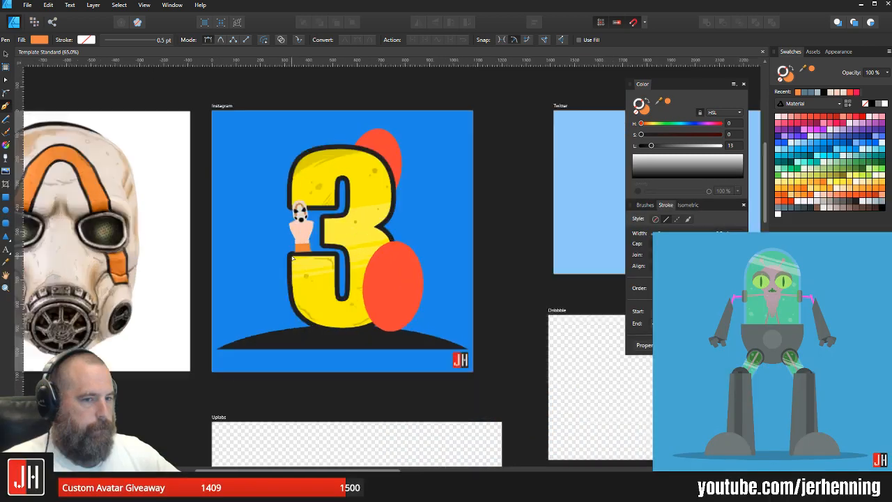
{"action": "scroll", "coordinate": [292, 264], "scroll_direction": "up", "scroll_amount": 4}
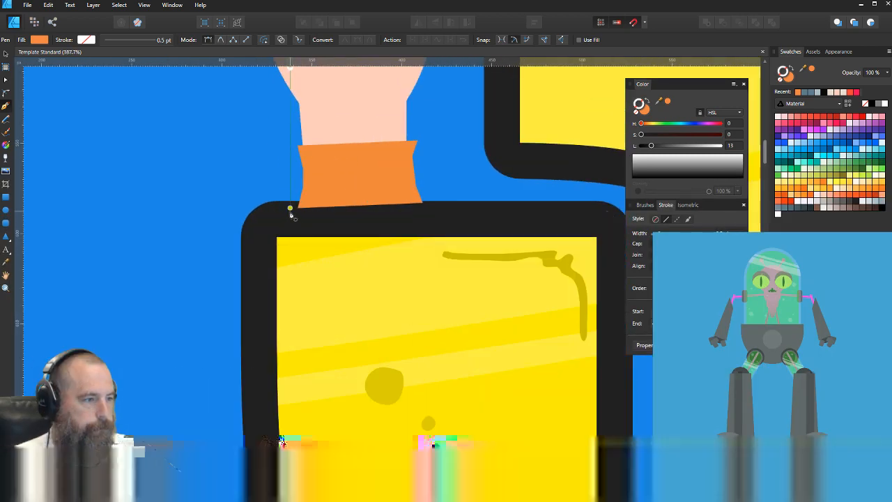
{"action": "left_click", "coordinate": [311, 205]}
{"action": "left_click_drag", "start_coordinate": [279, 201], "coordinate": [273, 230]}
{"action": "left_click", "coordinate": [299, 306]}
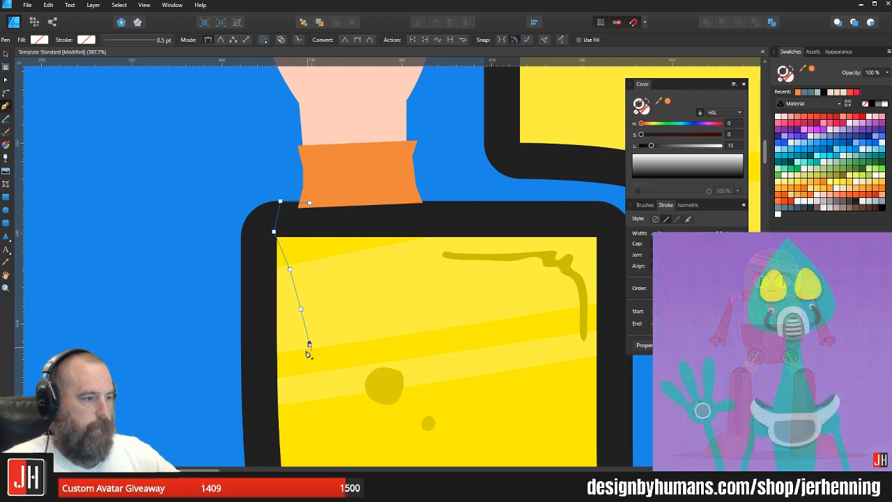
{"action": "left_click", "coordinate": [308, 343]}
{"action": "left_click", "coordinate": [307, 373]}
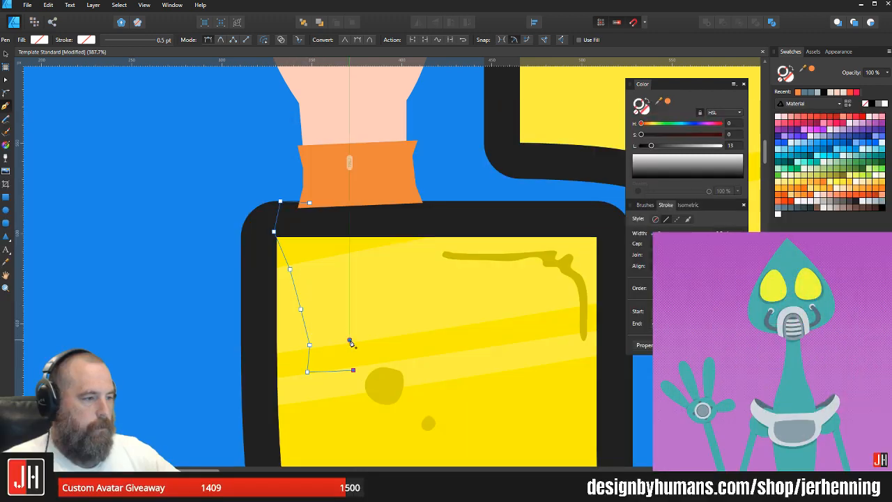
{"action": "left_click", "coordinate": [312, 205]}
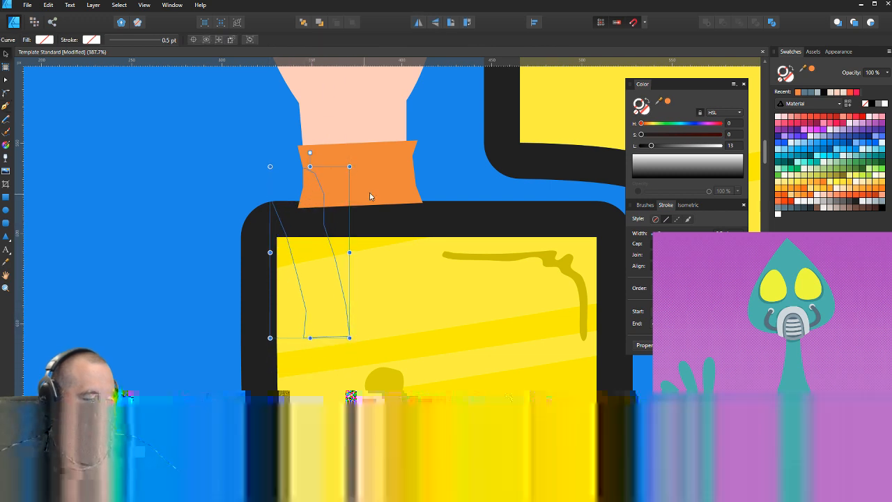
Step: Try the waistband's orange as the leg shape's fill, and delete the leg
{"action": "key", "text": "i"}
{"action": "left_click", "coordinate": [372, 179]}
{"action": "key", "text": "v"}
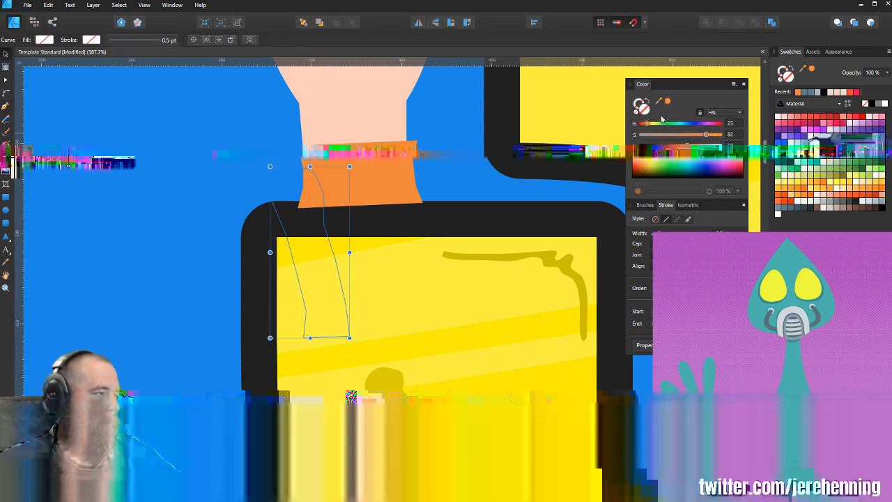
{"action": "left_click", "coordinate": [667, 103]}
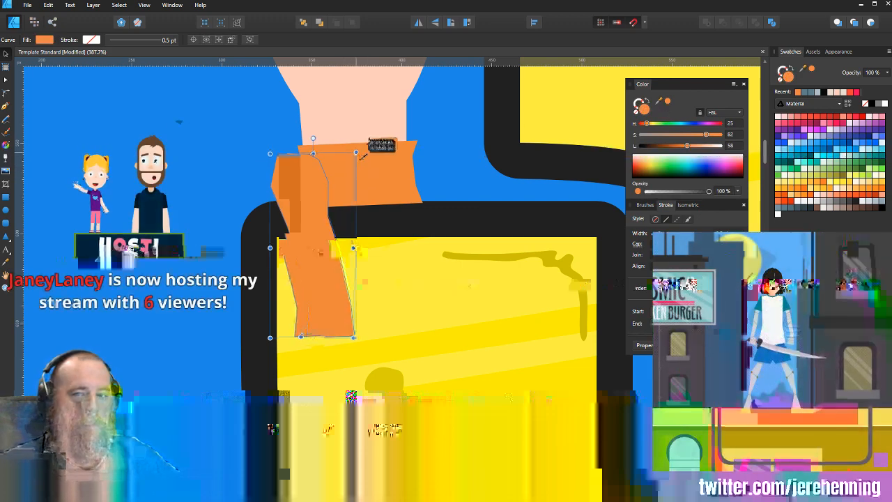
{"action": "scroll", "coordinate": [329, 188], "scroll_direction": "up", "scroll_amount": 3}
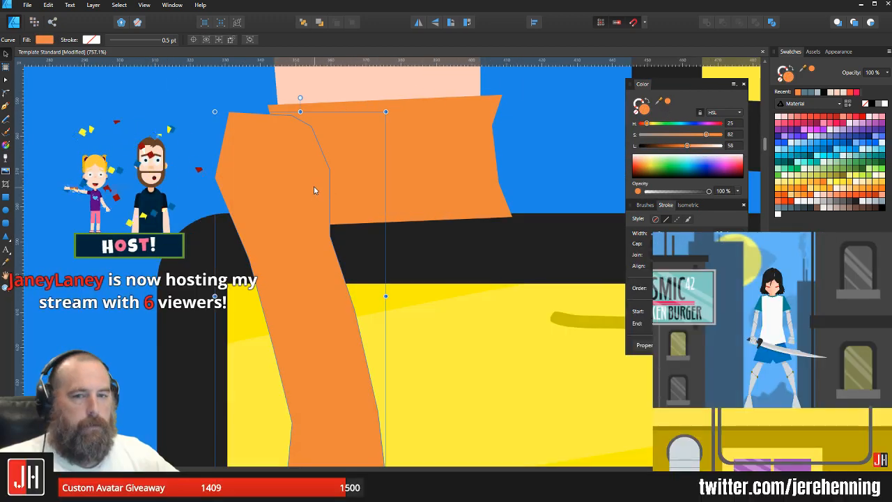
{"action": "scroll", "coordinate": [314, 189], "scroll_direction": "down", "scroll_amount": 3}
{"action": "key", "text": "Delete"}
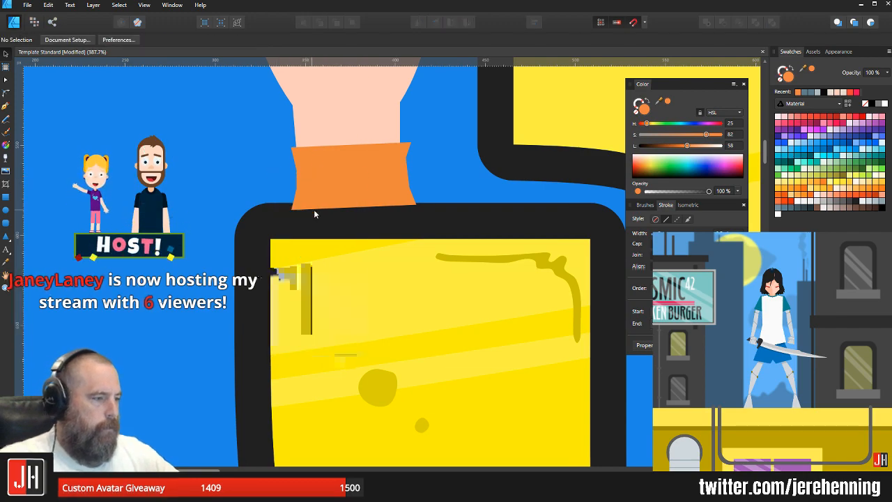
Step: Group all parts of the masked character and place a duplicate in the blue area beside the upper red ellipse
{"action": "scroll", "coordinate": [342, 194], "scroll_direction": "down", "scroll_amount": 1}
{"action": "scroll", "coordinate": [342, 193], "scroll_direction": "down", "scroll_amount": 7}
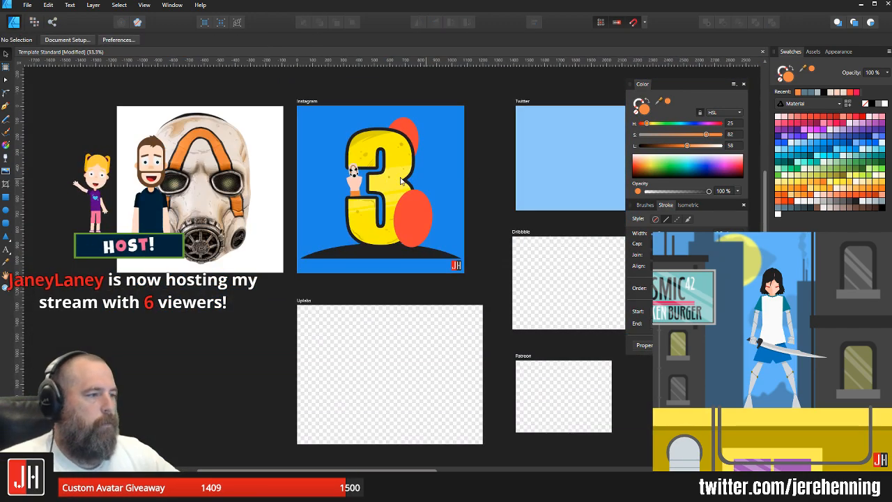
{"action": "scroll", "coordinate": [344, 168], "scroll_direction": "up", "scroll_amount": 3}
{"action": "scroll", "coordinate": [344, 168], "scroll_direction": "up", "scroll_amount": 3}
{"action": "scroll", "coordinate": [345, 168], "scroll_direction": "down", "scroll_amount": 3}
{"action": "left_click_drag", "start_coordinate": [362, 151], "coordinate": [343, 213]}
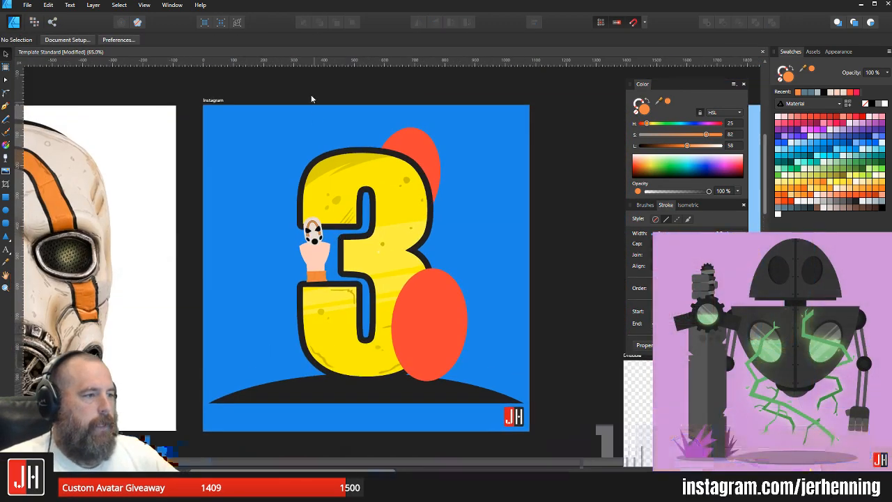
{"action": "left_click_drag", "start_coordinate": [263, 80], "coordinate": [347, 302]}
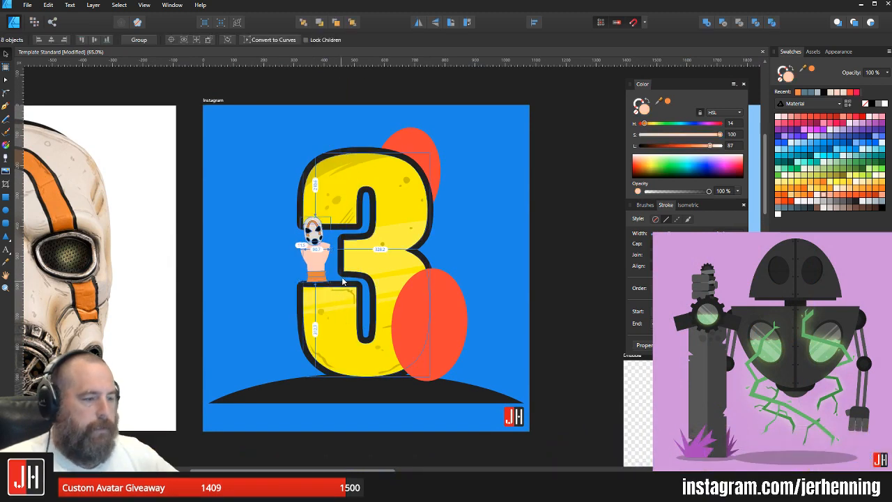
{"action": "key", "text": "ctrl+g"}
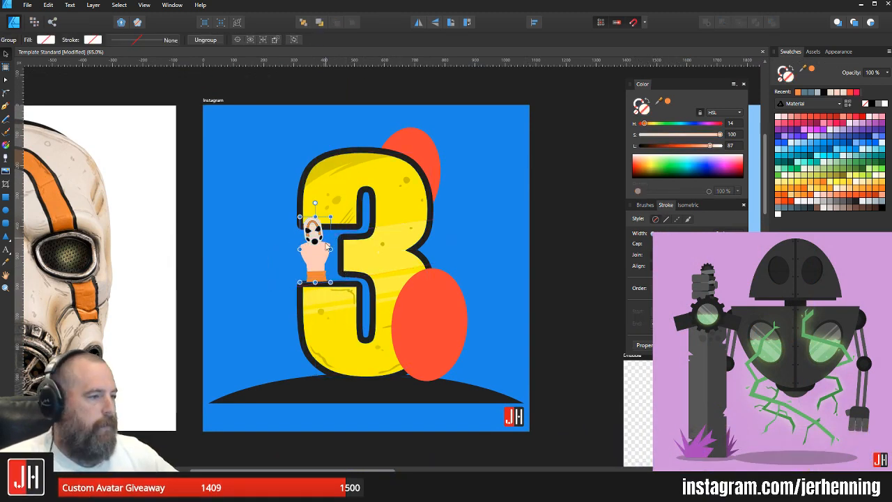
{"action": "left_click_drag", "start_coordinate": [314, 252], "coordinate": [472, 177]}
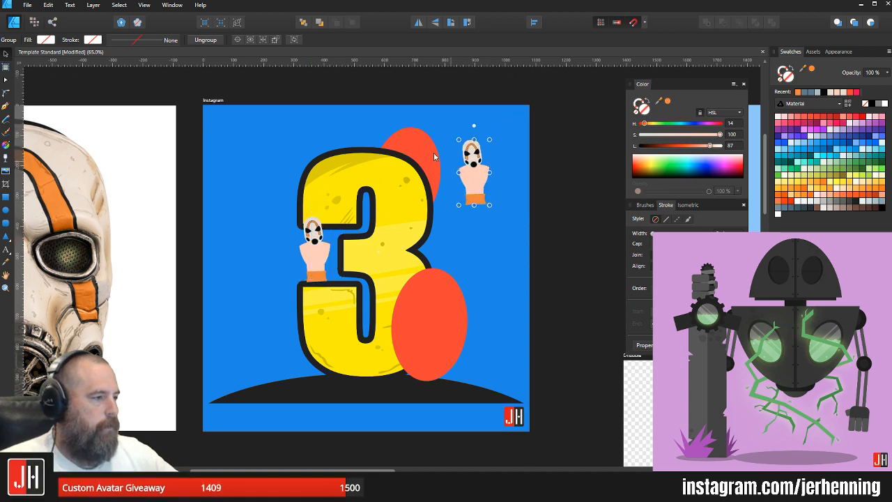
Step: Delete the upper red ellipse and put the duplicate character in its place, tilted clockwise and peeking from behind the 3's upper curve
{"action": "left_click", "coordinate": [423, 147]}
{"action": "key", "text": "Delete"}
{"action": "left_click", "coordinate": [474, 174]}
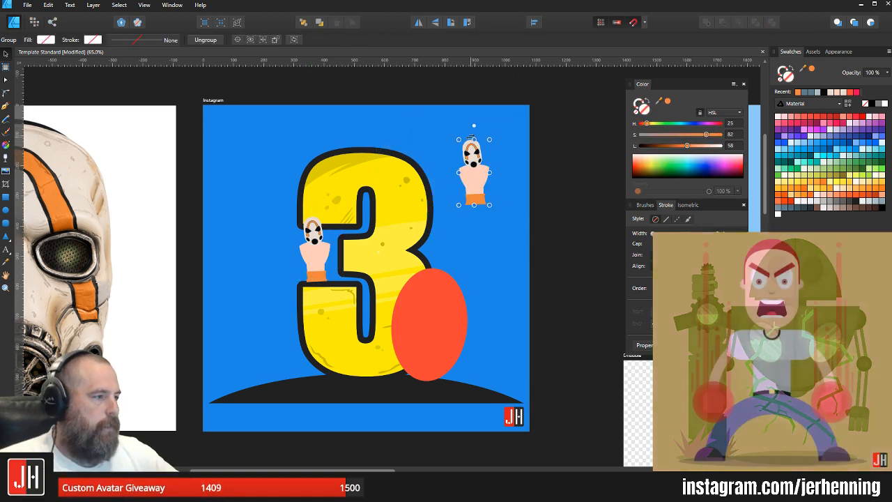
{"action": "left_click_drag", "start_coordinate": [477, 126], "coordinate": [489, 125]}
{"action": "left_click_drag", "start_coordinate": [477, 165], "coordinate": [446, 117]}
{"action": "left_click_drag", "start_coordinate": [420, 151], "coordinate": [428, 158]}
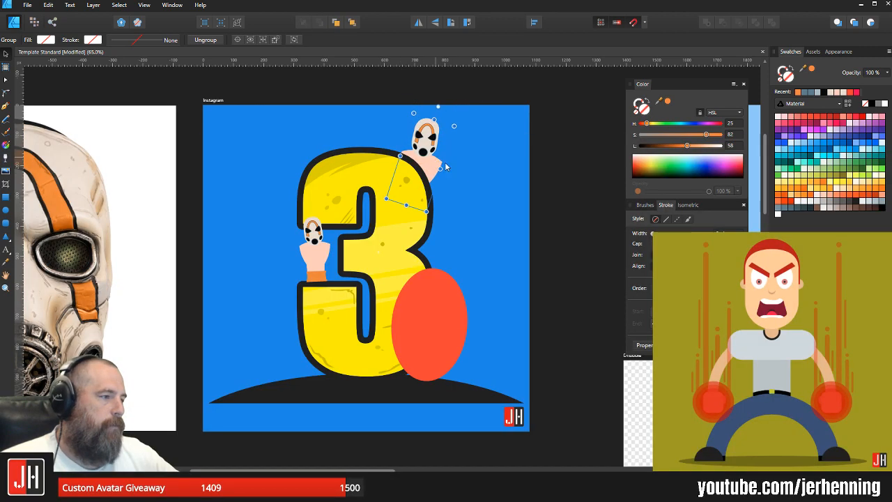
Step: Replace the remaining red ellipse with an upright copy of the character in front of the 3's lower curve, and save the document
{"action": "left_click", "coordinate": [443, 308]}
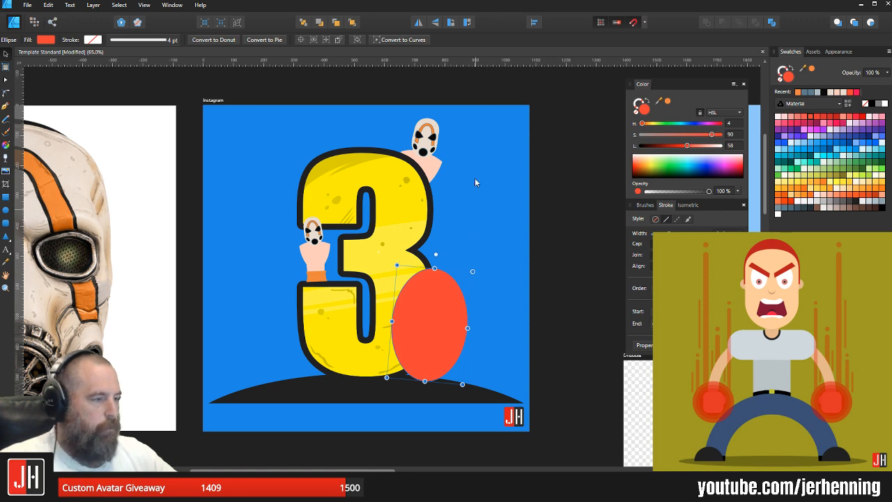
{"action": "key", "text": "Delete"}
{"action": "left_click_drag", "start_coordinate": [347, 74], "coordinate": [484, 227]}
{"action": "left_click_drag", "start_coordinate": [421, 163], "coordinate": [462, 287]}
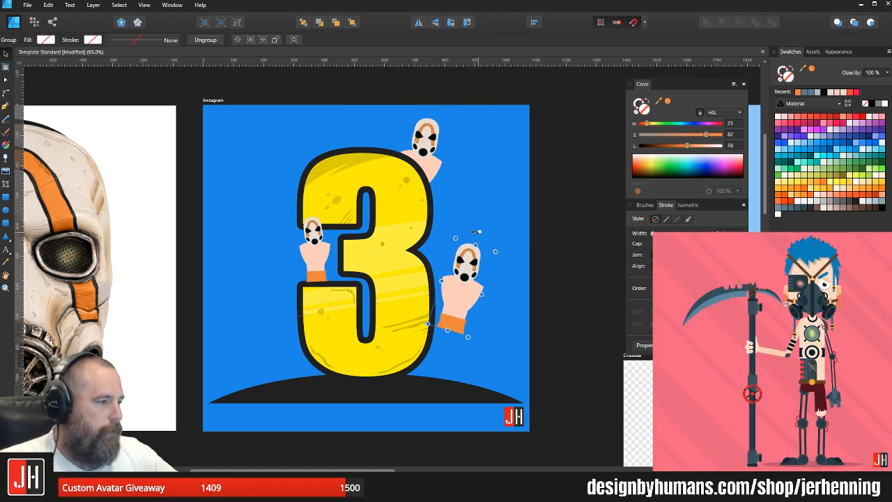
{"action": "left_click_drag", "start_coordinate": [476, 231], "coordinate": [464, 231]}
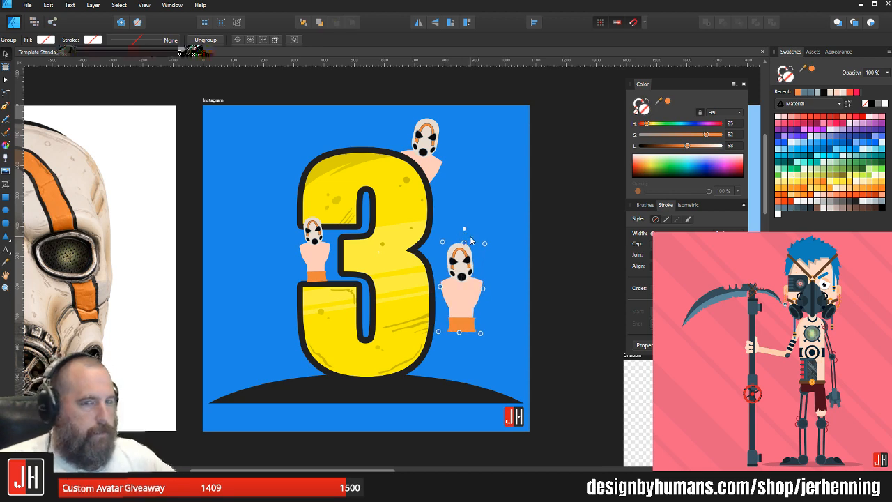
{"action": "left_click_drag", "start_coordinate": [450, 293], "coordinate": [418, 352]}
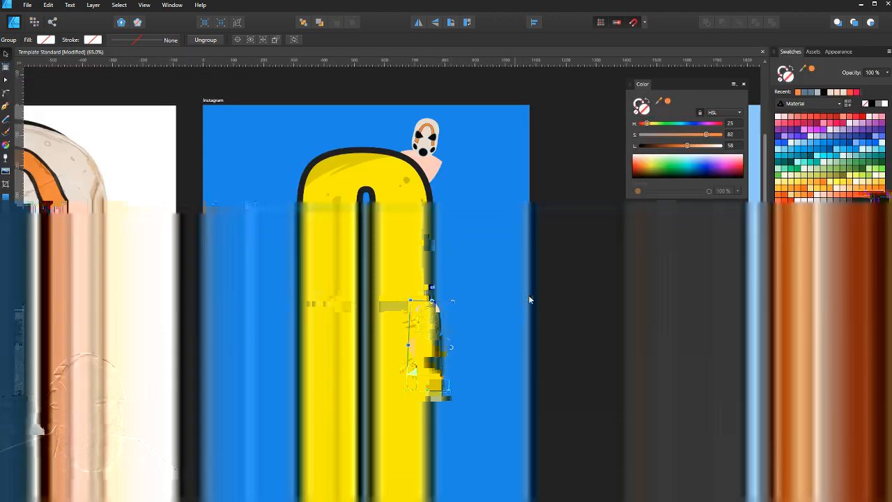
{"action": "left_click", "coordinate": [535, 295]}
Step: Examine the placement of the three masked characters around the 3, both up close and in the overall composition
{"action": "scroll", "coordinate": [481, 306], "scroll_direction": "down", "scroll_amount": 7}
{"action": "scroll", "coordinate": [448, 288], "scroll_direction": "up", "scroll_amount": 6}
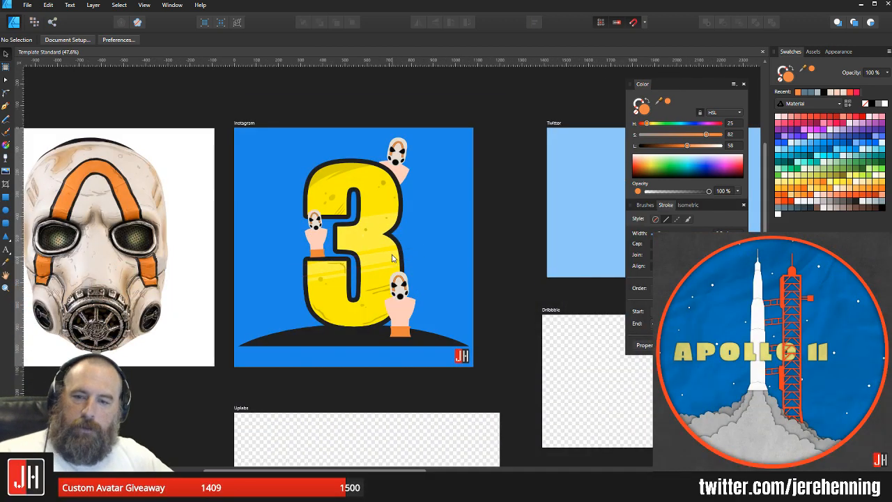
{"action": "scroll", "coordinate": [382, 243], "scroll_direction": "left", "scroll_amount": 1}
{"action": "scroll", "coordinate": [388, 259], "scroll_direction": "up", "scroll_amount": 4}
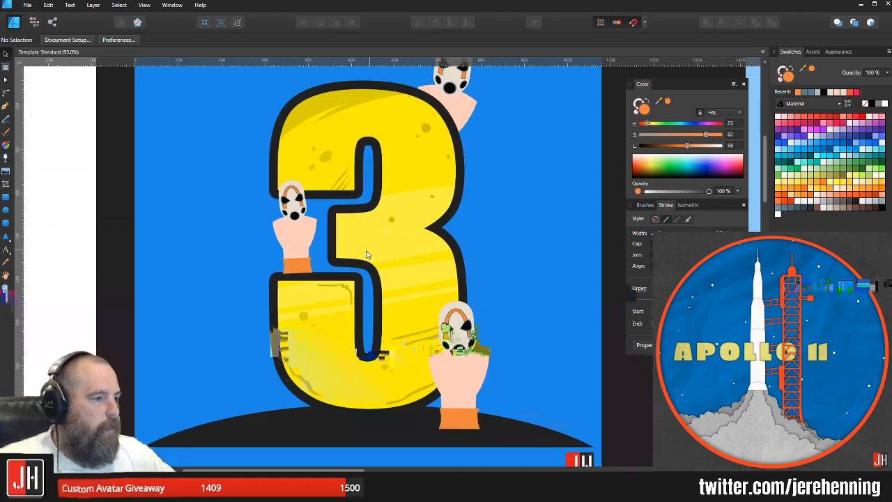
{"action": "scroll", "coordinate": [391, 263], "scroll_direction": "down", "scroll_amount": 4}
{"action": "left_click_drag", "start_coordinate": [403, 259], "coordinate": [417, 259]}
{"action": "scroll", "coordinate": [416, 259], "scroll_direction": "up", "scroll_amount": 4}
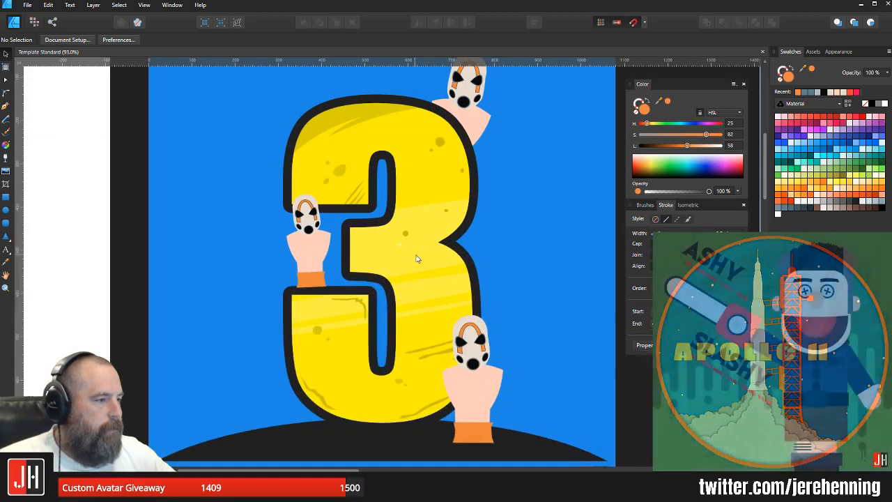
{"action": "scroll", "coordinate": [417, 258], "scroll_direction": "down", "scroll_amount": 3}
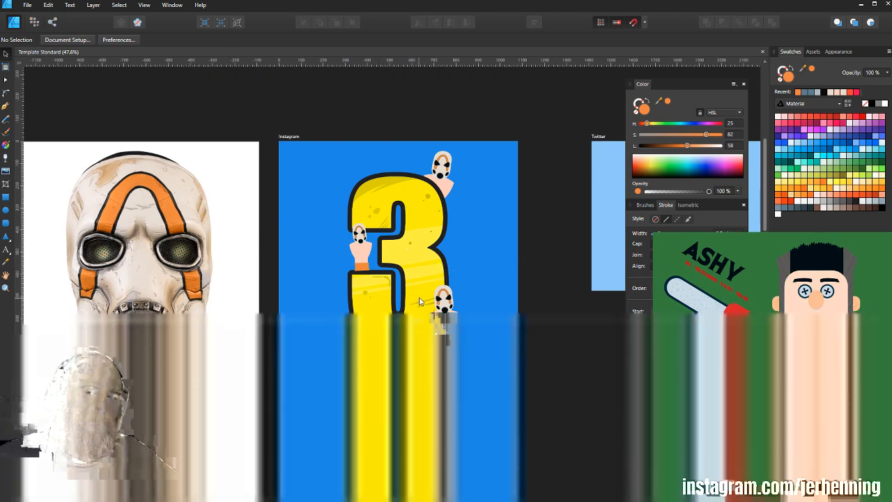
{"action": "left_click_drag", "start_coordinate": [423, 279], "coordinate": [382, 263]}
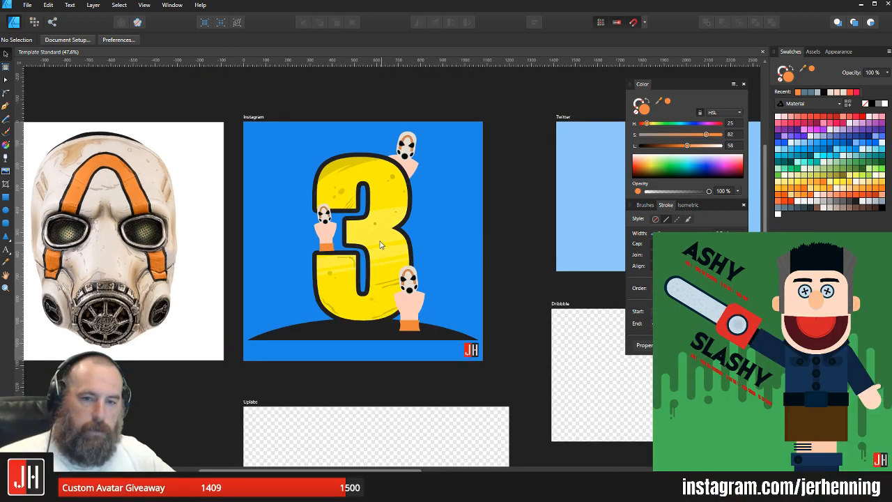
{"action": "scroll", "coordinate": [382, 232], "scroll_direction": "up", "scroll_amount": 3}
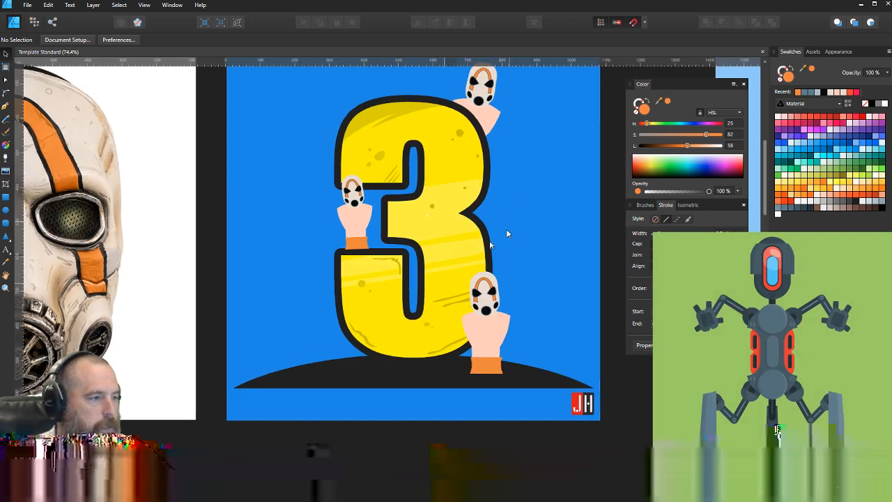
{"action": "scroll", "coordinate": [488, 228], "scroll_direction": "down", "scroll_amount": 3}
{"action": "left_click_drag", "start_coordinate": [475, 228], "coordinate": [458, 254]}
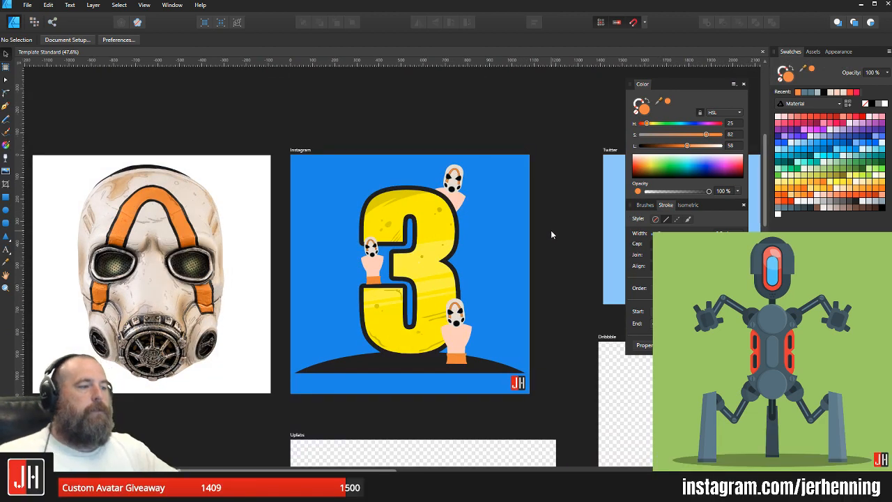
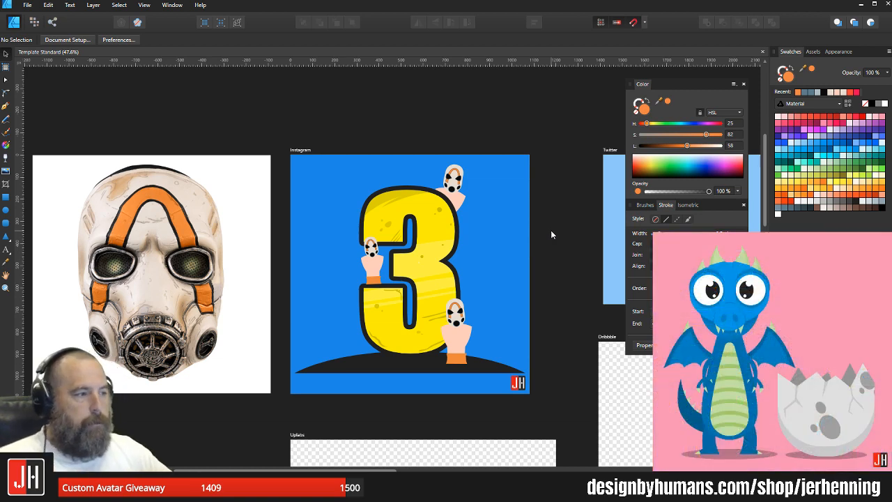
{"action": "scroll", "coordinate": [439, 251], "scroll_direction": "up", "scroll_amount": 3}
{"action": "left_click_drag", "start_coordinate": [458, 238], "coordinate": [447, 248]}
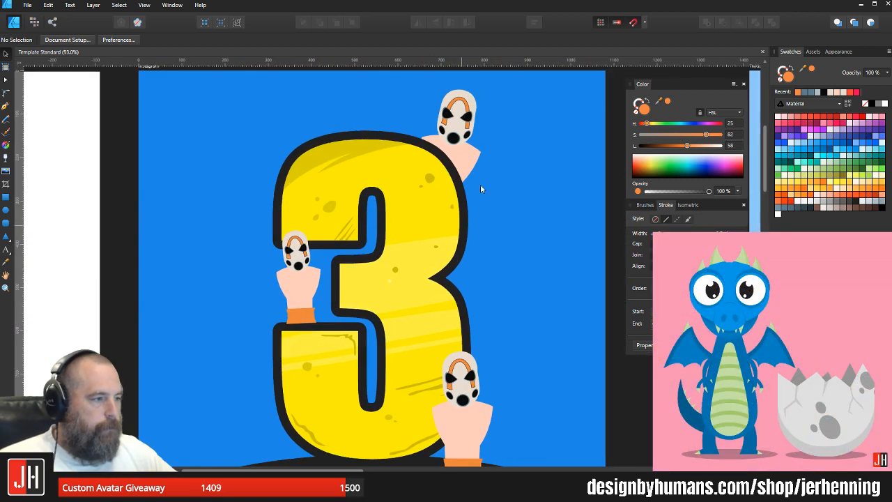
{"action": "scroll", "coordinate": [481, 226], "scroll_direction": "down", "scroll_amount": 3}
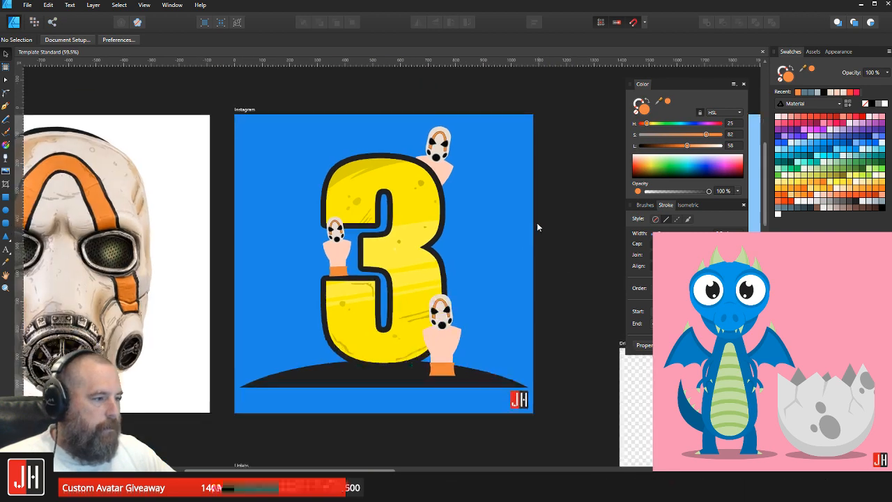
Step: Nudge the masked character standing on the 3's ledge slightly
{"action": "scroll", "coordinate": [343, 234], "scroll_direction": "up", "scroll_amount": 4}
{"action": "scroll", "coordinate": [343, 234], "scroll_direction": "up", "scroll_amount": 1}
{"action": "left_click", "coordinate": [384, 193]}
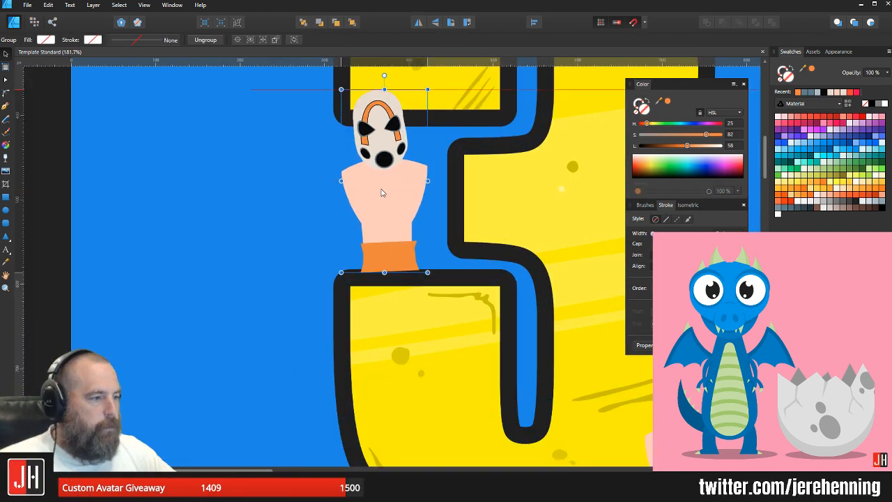
{"action": "left_click_drag", "start_coordinate": [441, 175], "coordinate": [364, 222]}
{"action": "scroll", "coordinate": [363, 222], "scroll_direction": "down", "scroll_amount": 3}
{"action": "left_click", "coordinate": [522, 227]}
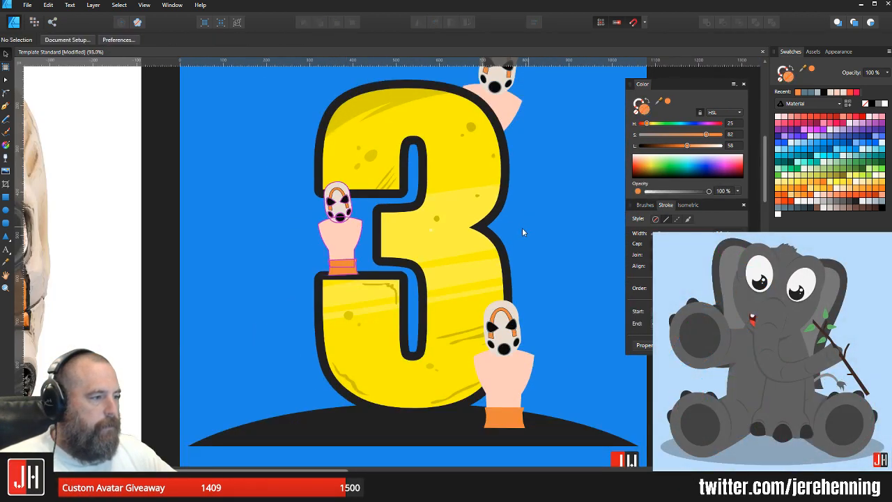
Step: Enlarge the character at the 3's lower curve, tilt it slightly clockwise and move it higher along the curve's outer edge
{"action": "left_click_drag", "start_coordinate": [522, 227], "coordinate": [505, 234]}
{"action": "left_click", "coordinate": [498, 364]}
{"action": "left_click_drag", "start_coordinate": [490, 298], "coordinate": [546, 251]}
{"action": "left_click_drag", "start_coordinate": [515, 289], "coordinate": [510, 281]}
{"action": "left_click_drag", "start_coordinate": [534, 218], "coordinate": [485, 334]}
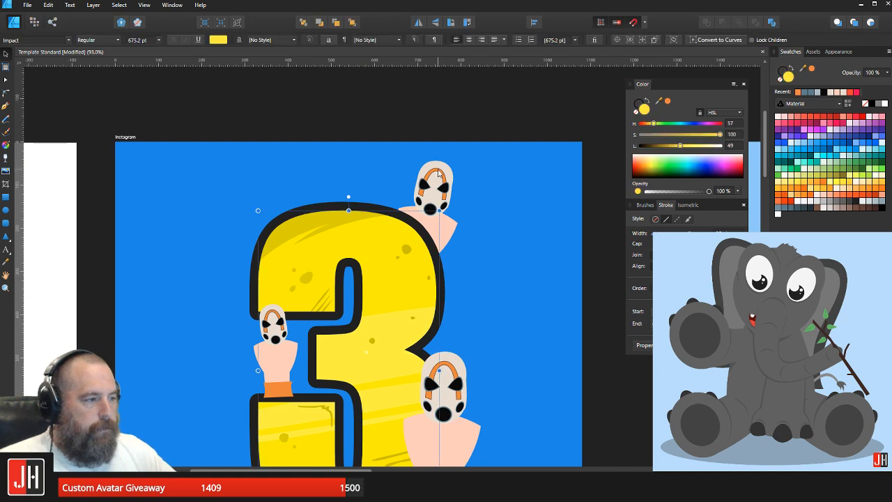
Step: Scale down the character peeking out behind the 3's upper curve, keep it tucked against the edge, and save the document
{"action": "left_click", "coordinate": [439, 173]}
{"action": "left_click_drag", "start_coordinate": [475, 172], "coordinate": [425, 191]}
{"action": "left_click", "coordinate": [468, 204]}
{"action": "scroll", "coordinate": [435, 255], "scroll_direction": "down", "scroll_amount": 4}
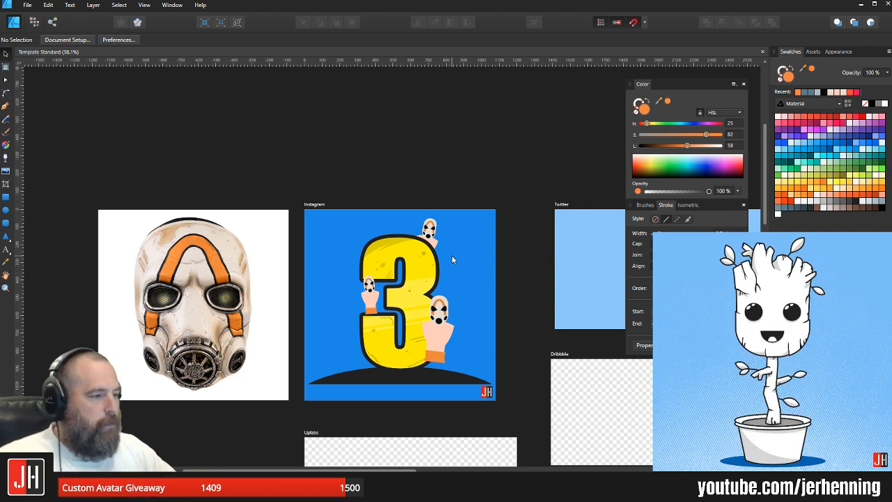
Step: Review the relative sizes of the three characters, from the one on the ledge to the whole artboard
{"action": "scroll", "coordinate": [377, 301], "scroll_direction": "up", "scroll_amount": 6}
{"action": "left_click", "coordinate": [327, 230]}
{"action": "left_click_drag", "start_coordinate": [327, 229], "coordinate": [333, 265]}
{"action": "left_click", "coordinate": [192, 202]}
{"action": "scroll", "coordinate": [280, 241], "scroll_direction": "down", "scroll_amount": 4}
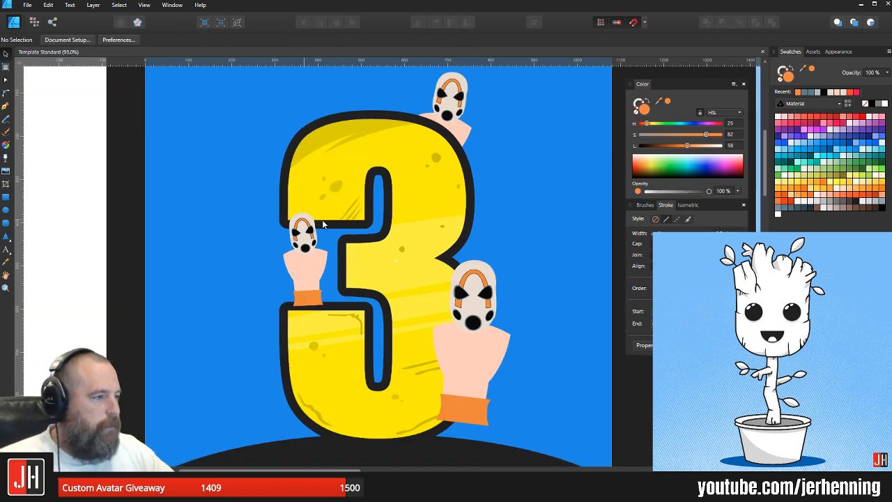
{"action": "scroll", "coordinate": [331, 223], "scroll_direction": "down", "scroll_amount": 2}
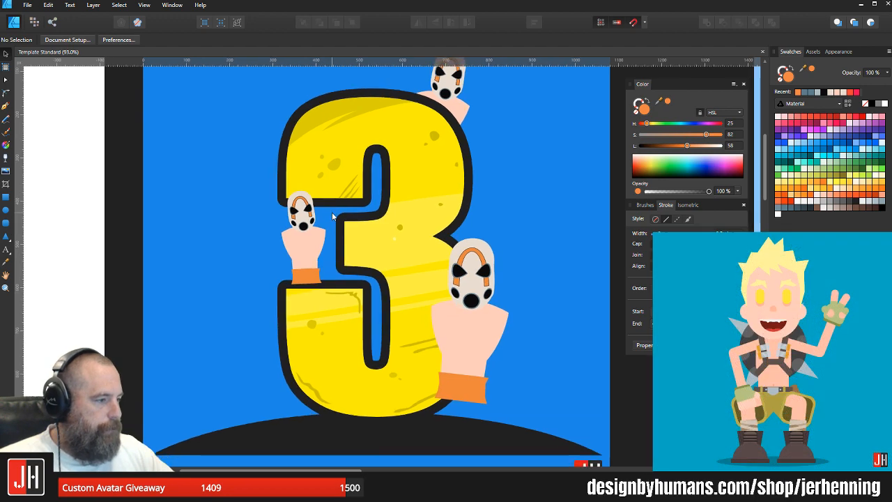
{"action": "left_click_drag", "start_coordinate": [335, 219], "coordinate": [336, 220]}
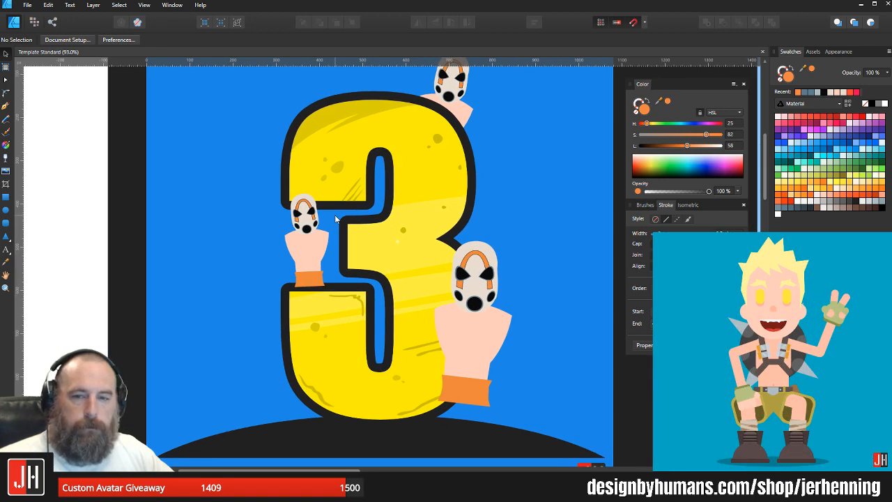
{"action": "scroll", "coordinate": [335, 219], "scroll_direction": "down", "scroll_amount": 3}
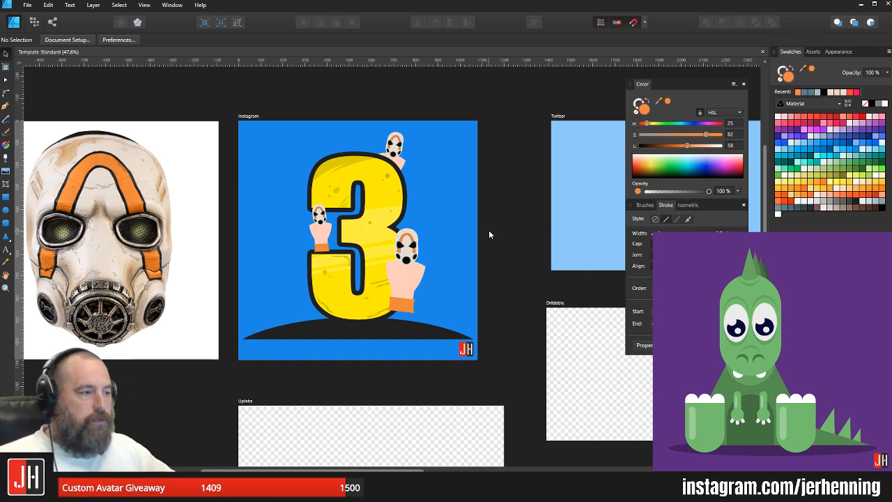
Step: Draw a thin slanted bar with the Pen tool on the 3's lower yellow area and fill it with sampled near-black (HSL 213, 28, 8)
{"action": "scroll", "coordinate": [325, 239], "scroll_direction": "up", "scroll_amount": 8}
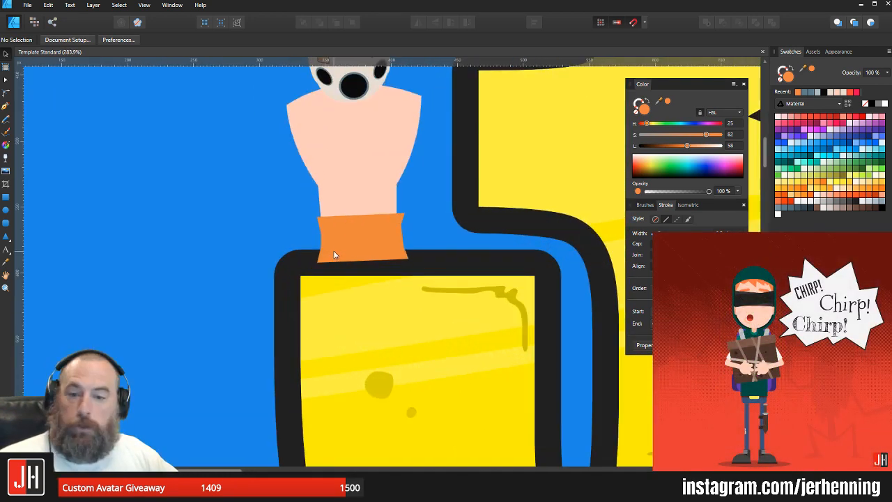
{"action": "left_click_drag", "start_coordinate": [343, 265], "coordinate": [334, 240]}
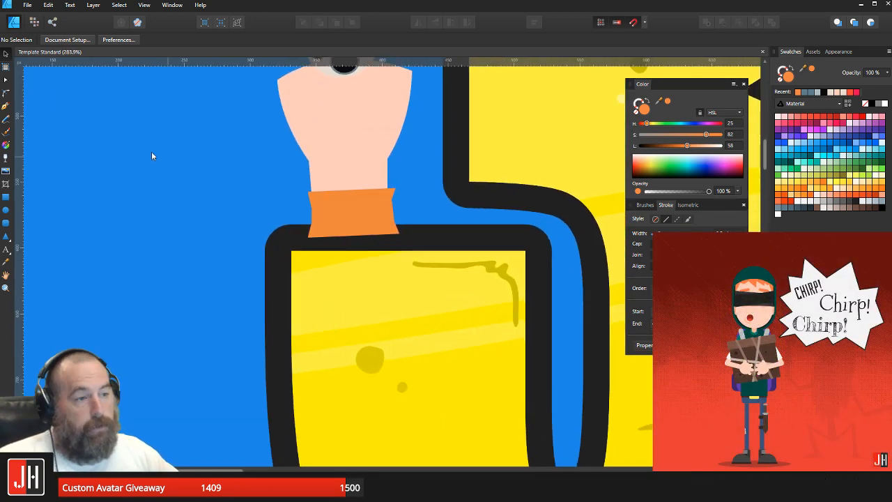
{"action": "left_click", "coordinate": [4, 106]}
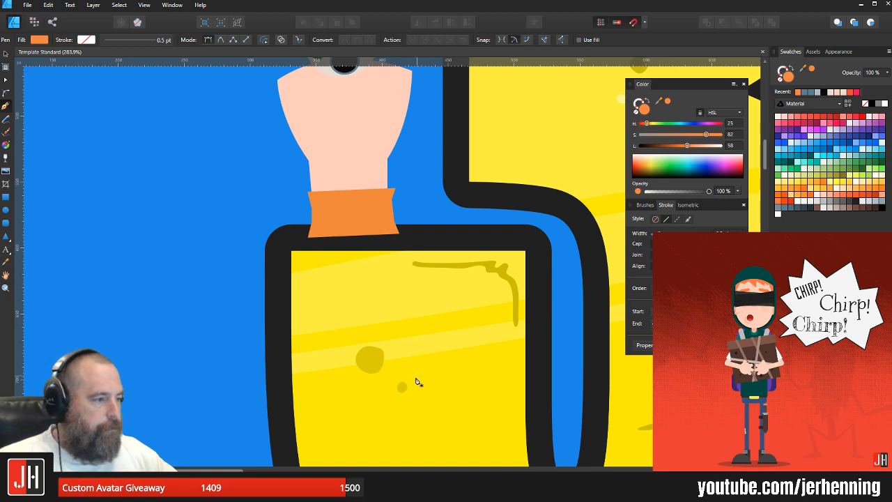
{"action": "scroll", "coordinate": [412, 363], "scroll_direction": "down", "scroll_amount": 1}
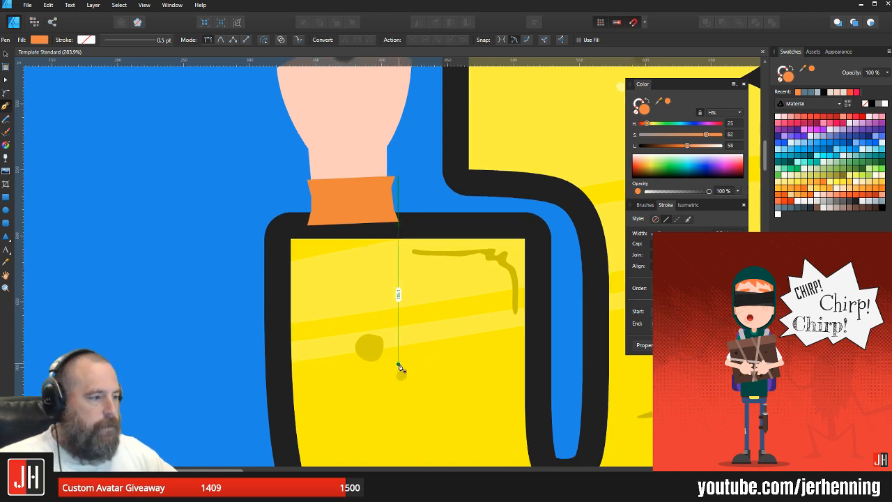
{"action": "left_click", "coordinate": [454, 343]}
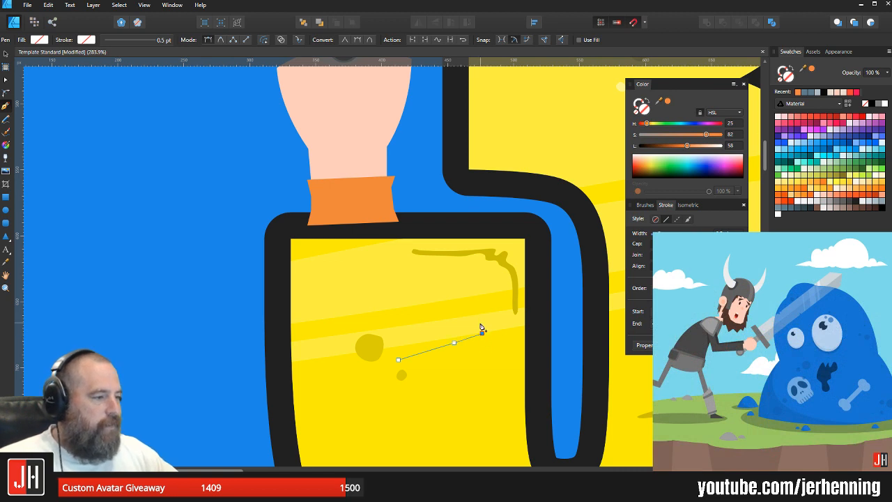
{"action": "left_click", "coordinate": [451, 334]}
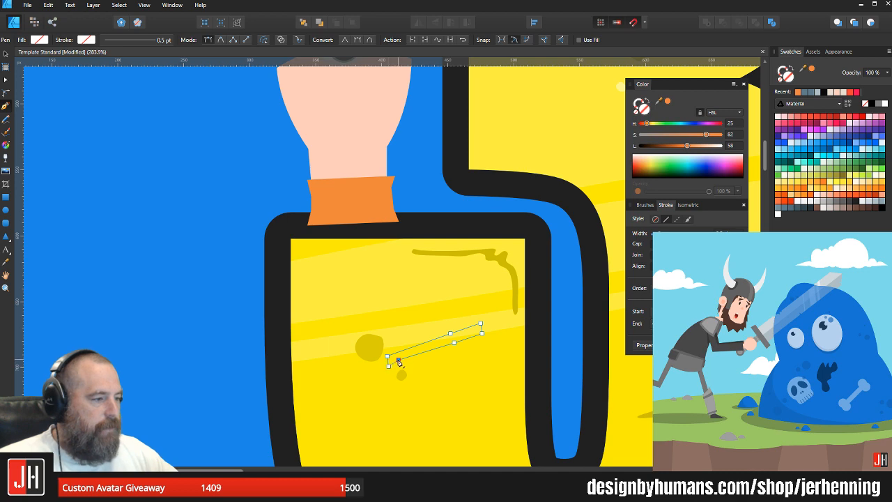
{"action": "left_click_drag", "start_coordinate": [406, 346], "coordinate": [426, 349]}
{"action": "key", "text": "i"}
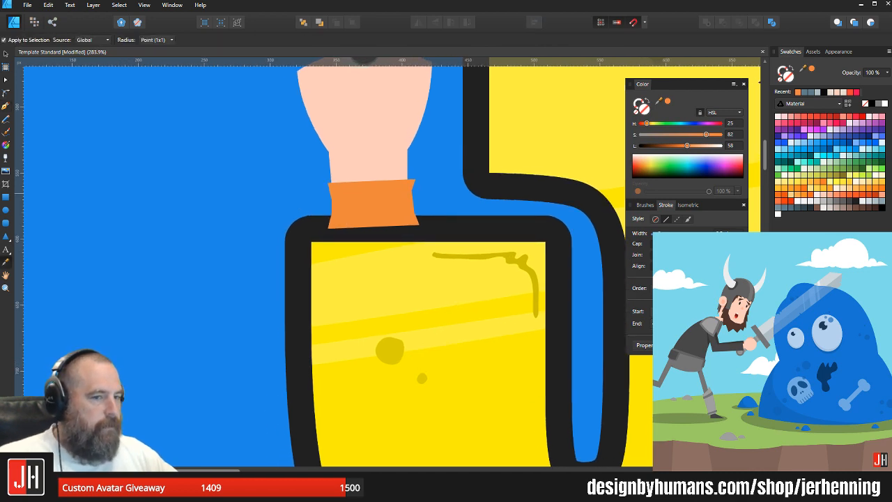
{"action": "key", "text": "v"}
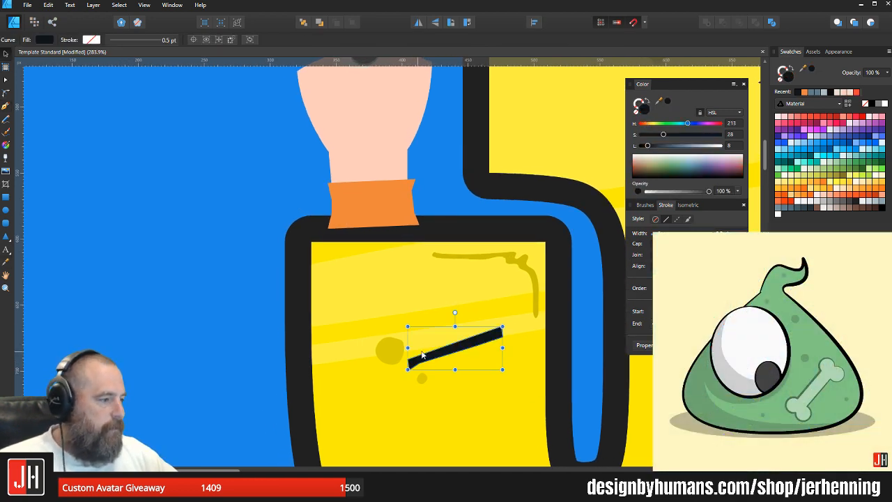
Step: Shrink the slanted black bar slightly and reposition it on the yellow area below the ledge
{"action": "left_click_drag", "start_coordinate": [447, 354], "coordinate": [471, 348]}
{"action": "left_click_drag", "start_coordinate": [526, 322], "coordinate": [484, 379]}
{"action": "scroll", "coordinate": [483, 377], "scroll_direction": "down", "scroll_amount": 4}
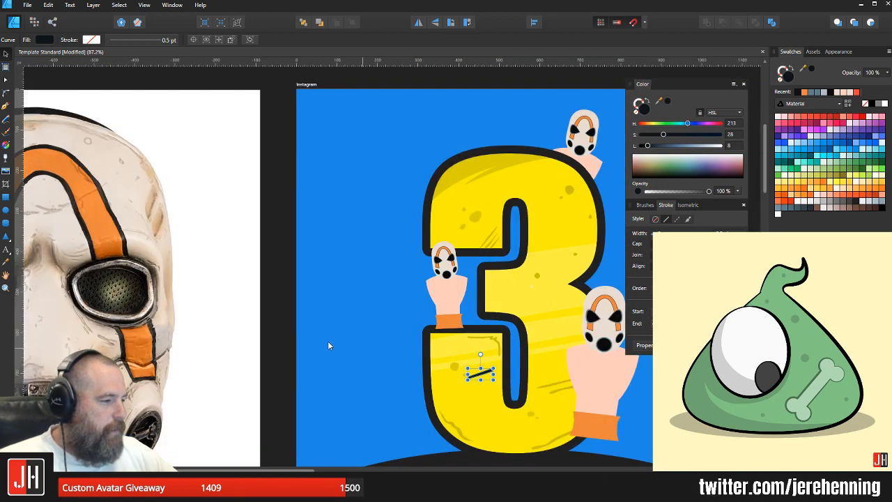
{"action": "left_click", "coordinate": [329, 341]}
Step: Draw a bent leg with the Pen tool from the ledge character's waistband over the yellow area, filled with the waistband's orange (HSL 25, 82, 58)
{"action": "scroll", "coordinate": [512, 381], "scroll_direction": "up", "scroll_amount": 3}
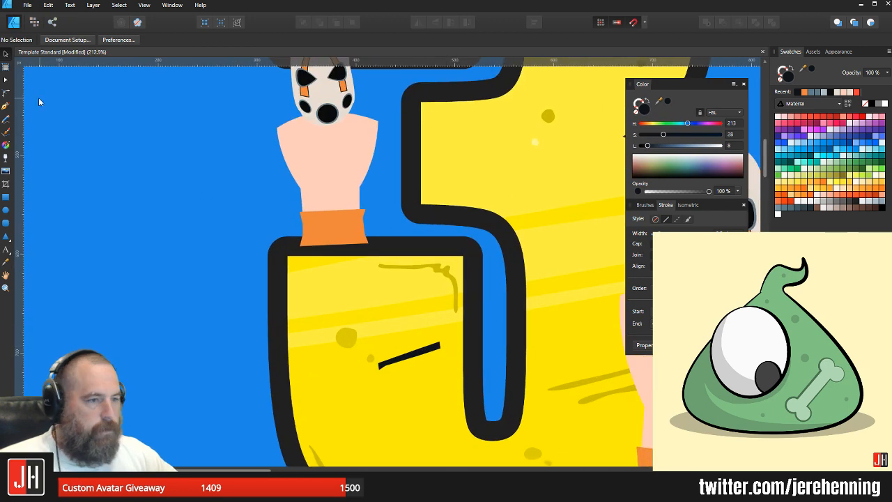
{"action": "left_click", "coordinate": [5, 105]}
{"action": "scroll", "coordinate": [470, 358], "scroll_direction": "up", "scroll_amount": 3}
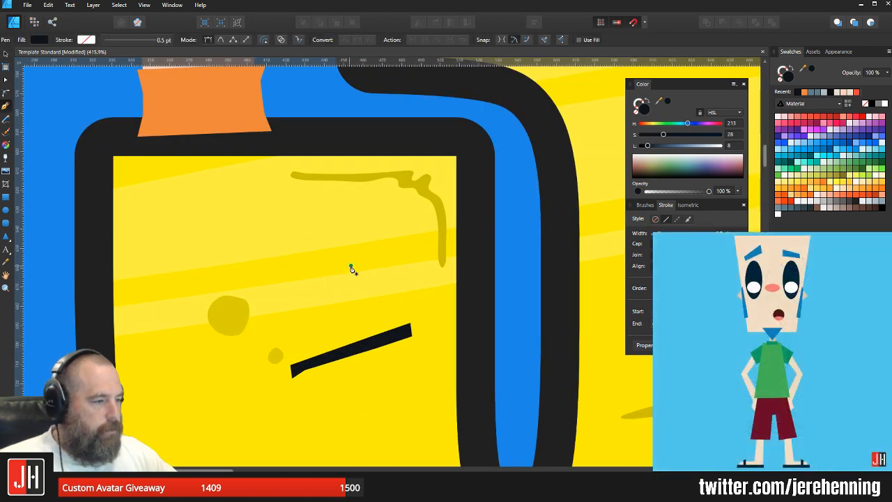
{"action": "scroll", "coordinate": [352, 270], "scroll_direction": "down", "scroll_amount": 3}
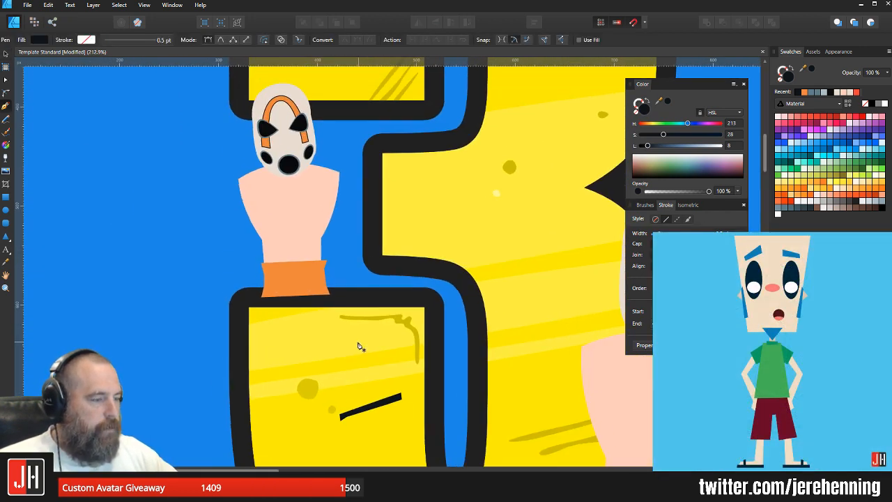
{"action": "left_click_drag", "start_coordinate": [357, 346], "coordinate": [378, 334]}
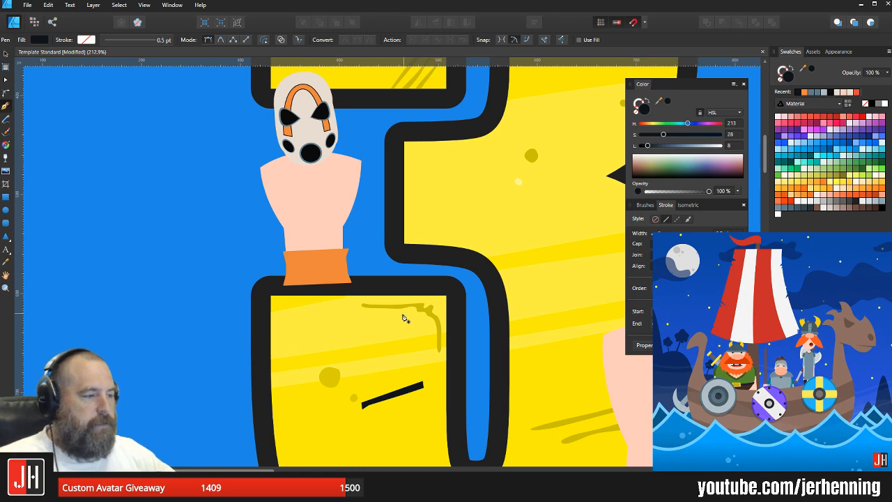
{"action": "scroll", "coordinate": [403, 318], "scroll_direction": "down", "scroll_amount": 2}
{"action": "scroll", "coordinate": [390, 286], "scroll_direction": "up", "scroll_amount": 4}
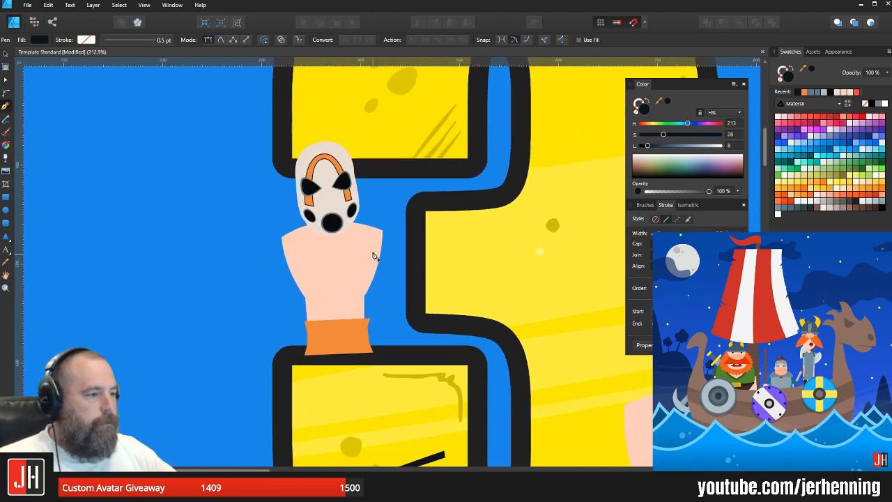
{"action": "scroll", "coordinate": [363, 230], "scroll_direction": "down", "scroll_amount": 3}
{"action": "scroll", "coordinate": [334, 223], "scroll_direction": "up", "scroll_amount": 3}
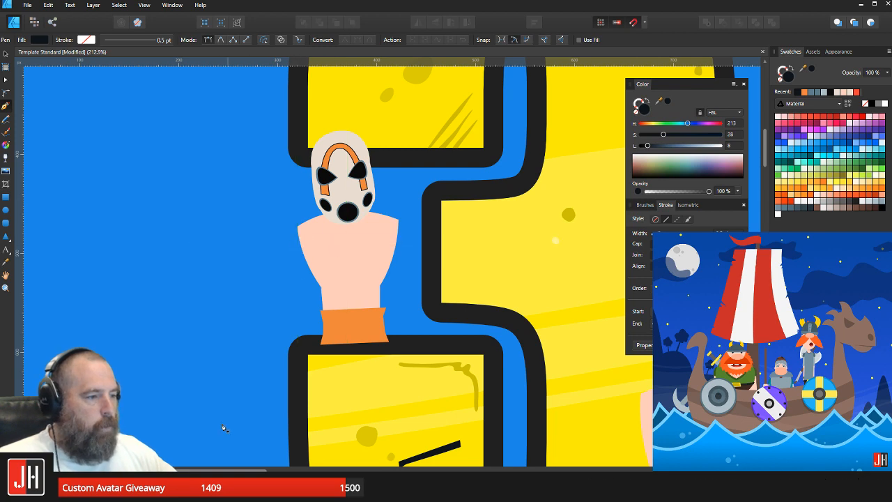
{"action": "scroll", "coordinate": [467, 253], "scroll_direction": "up", "scroll_amount": 1}
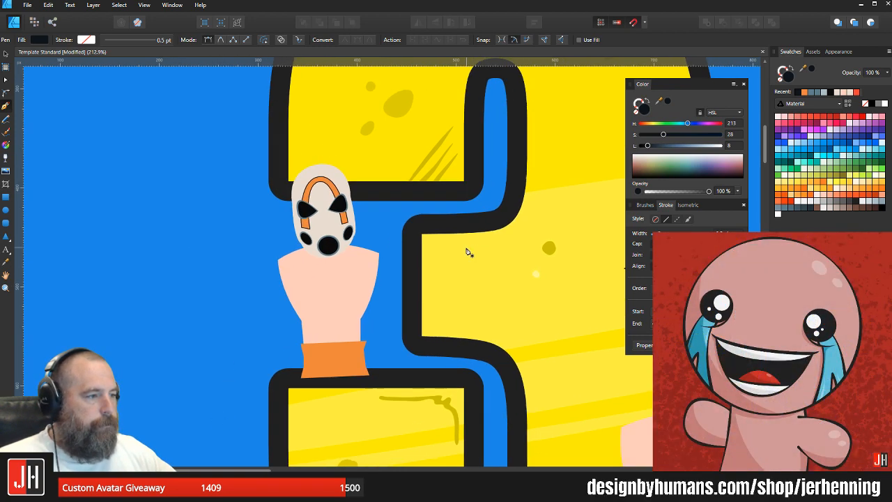
{"action": "mouse_move", "coordinate": [467, 249]}
{"action": "left_mouse_down"}
{"action": "mouse_move", "coordinate": [438, 239]}
{"action": "mouse_move", "coordinate": [413, 209]}
{"action": "left_mouse_up"}
{"action": "scroll", "coordinate": [408, 244], "scroll_direction": "down", "scroll_amount": 2}
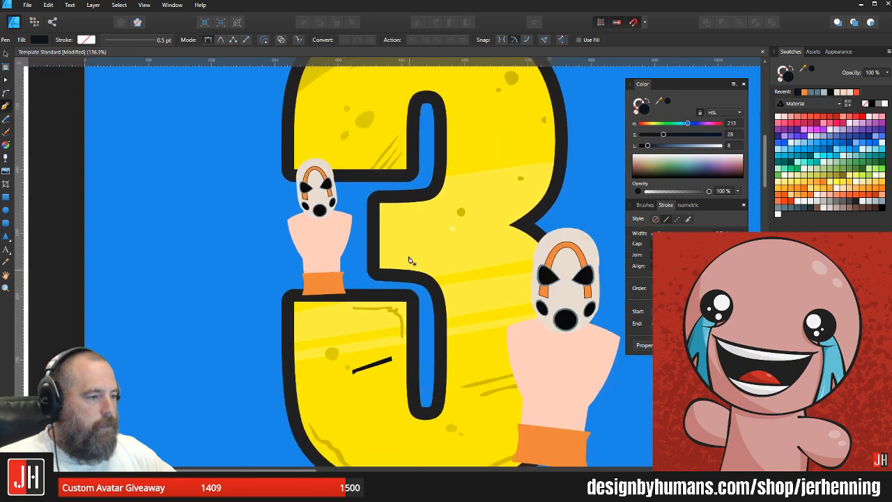
{"action": "scroll", "coordinate": [357, 355], "scroll_direction": "up", "scroll_amount": 4}
{"action": "scroll", "coordinate": [378, 317], "scroll_direction": "up", "scroll_amount": 1}
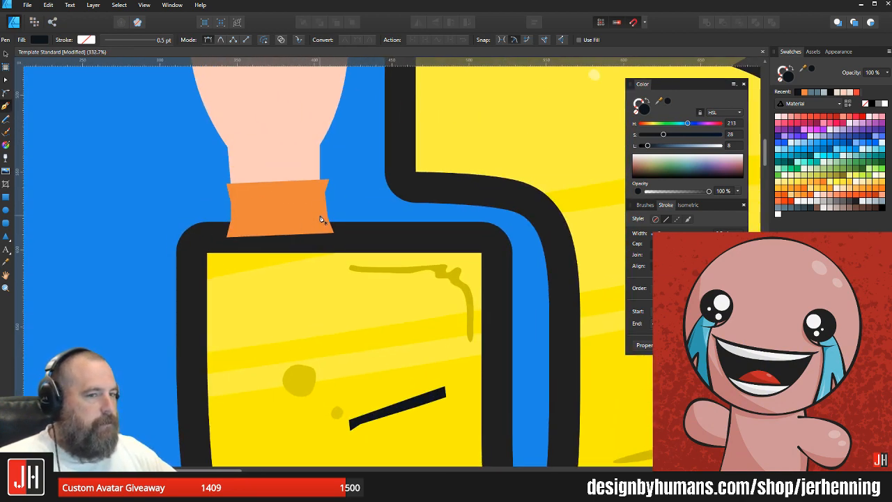
{"action": "left_click", "coordinate": [375, 231]}
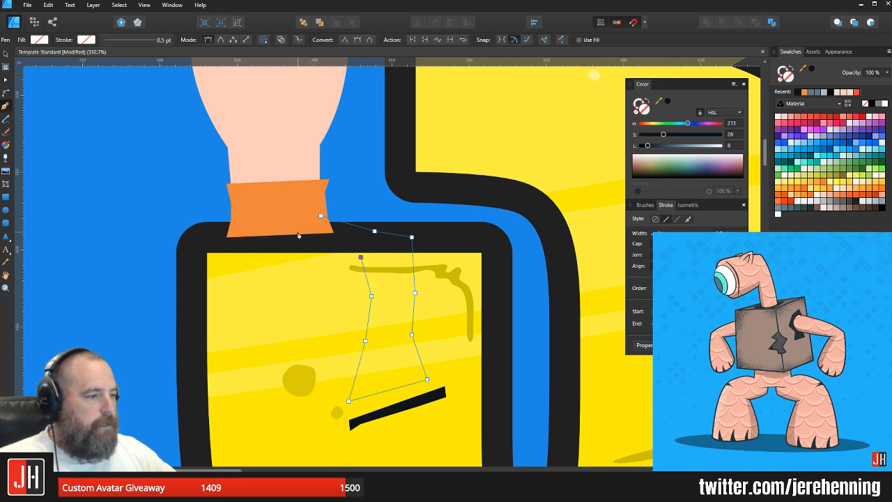
{"action": "left_click", "coordinate": [320, 216]}
{"action": "key", "text": "i"}
{"action": "left_click", "coordinate": [309, 197]}
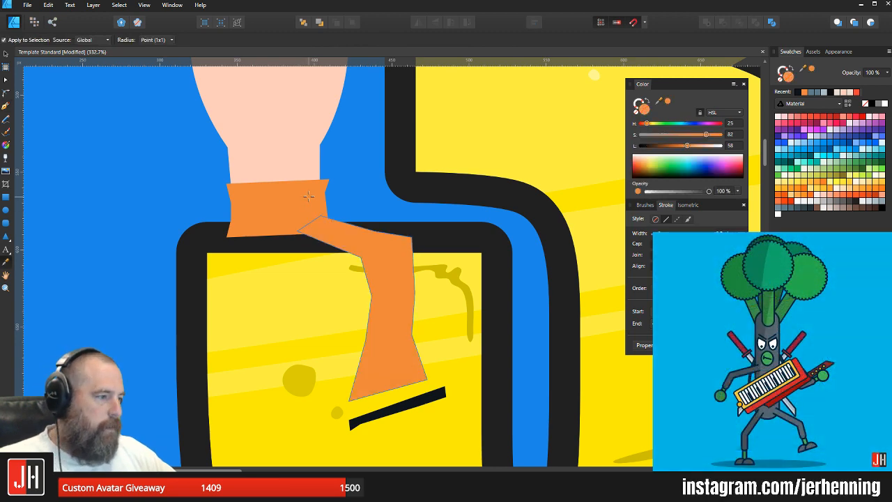
Step: Lower the leg's inner hip node so the underside of the thigh starts below the orange waistband
{"action": "key", "text": "v"}
{"action": "scroll", "coordinate": [308, 198], "scroll_direction": "down", "scroll_amount": 10}
{"action": "left_click", "coordinate": [426, 214]}
{"action": "scroll", "coordinate": [319, 214], "scroll_direction": "up", "scroll_amount": 6}
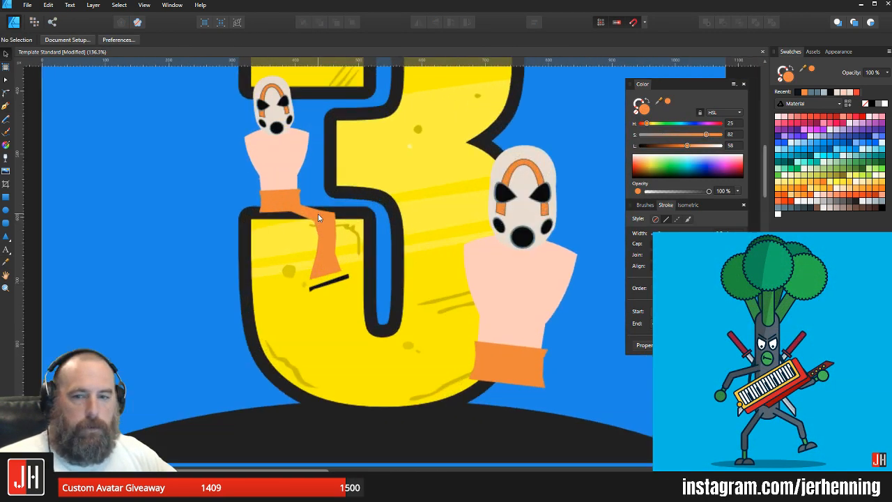
{"action": "left_click_drag", "start_coordinate": [317, 217], "coordinate": [415, 254]}
{"action": "scroll", "coordinate": [352, 245], "scroll_direction": "up", "scroll_amount": 4}
{"action": "key", "text": "a"}
{"action": "left_click", "coordinate": [407, 251]}
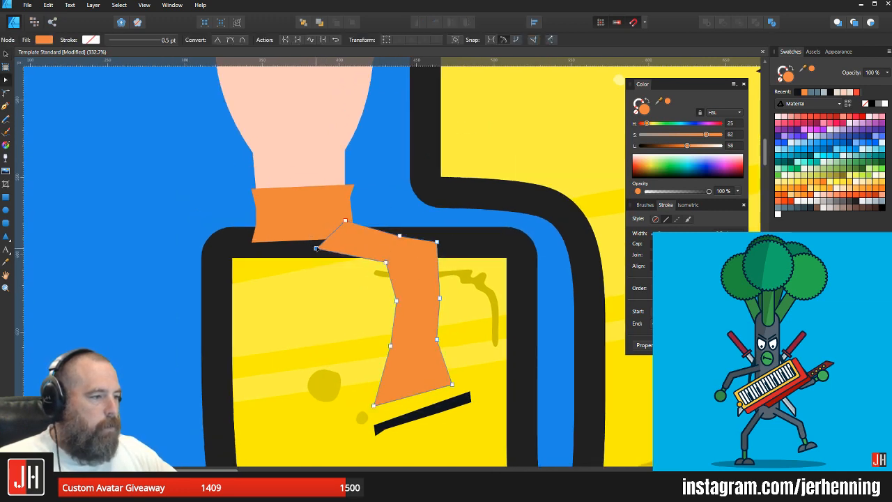
Step: Reshape the bottom corners of the ledge character's orange waistband to blend into the new leg, leaving nothing selected
{"action": "key", "text": "v"}
{"action": "left_click", "coordinate": [306, 230]}
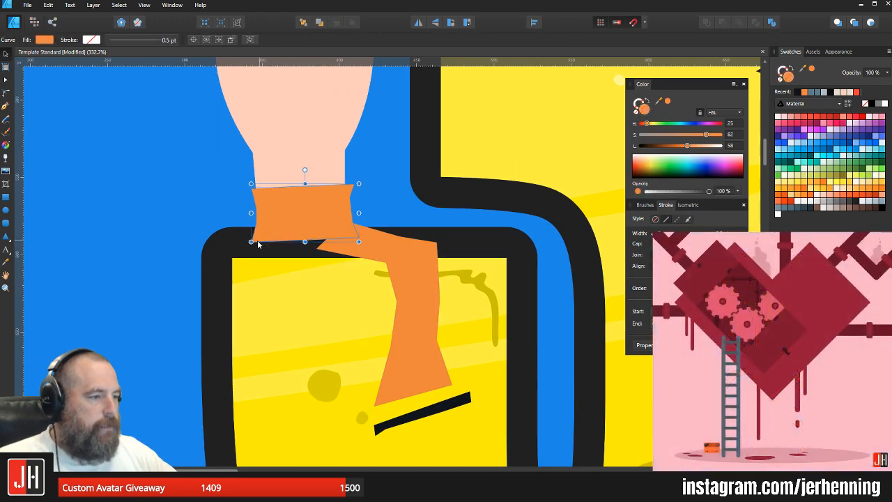
{"action": "key", "text": "a"}
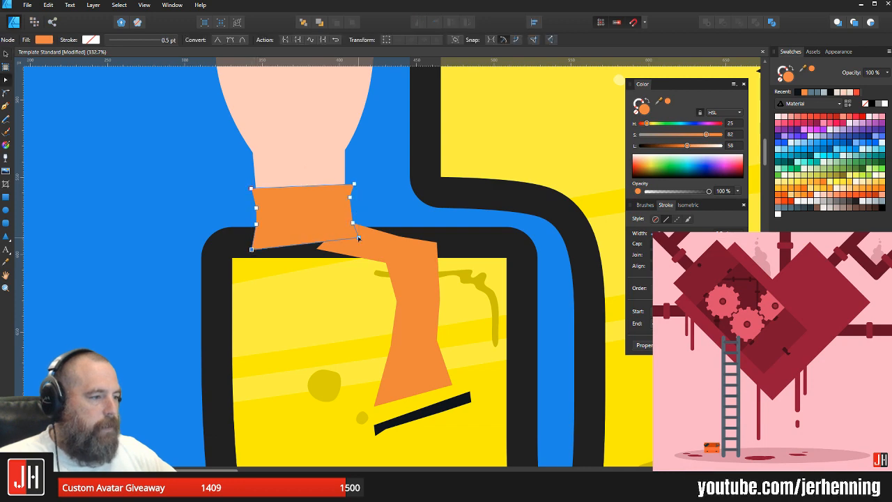
{"action": "key", "text": "v"}
{"action": "left_click", "coordinate": [367, 217]}
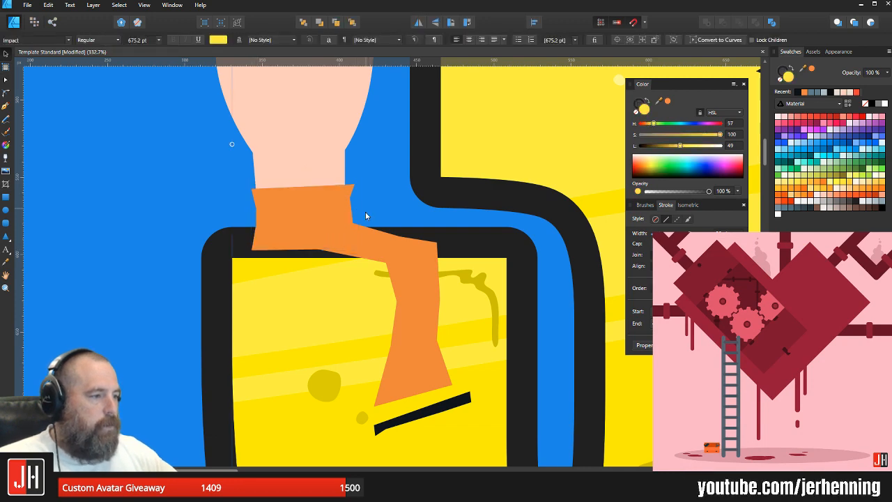
{"action": "scroll", "coordinate": [366, 220], "scroll_direction": "down", "scroll_amount": 7}
{"action": "left_click", "coordinate": [522, 194]}
Step: Select the leg's knee, shin and cuff nodes together and shift them toward the body to shorten the thigh
{"action": "left_click_drag", "start_coordinate": [365, 224], "coordinate": [343, 266]}
{"action": "scroll", "coordinate": [343, 267], "scroll_direction": "up", "scroll_amount": 8}
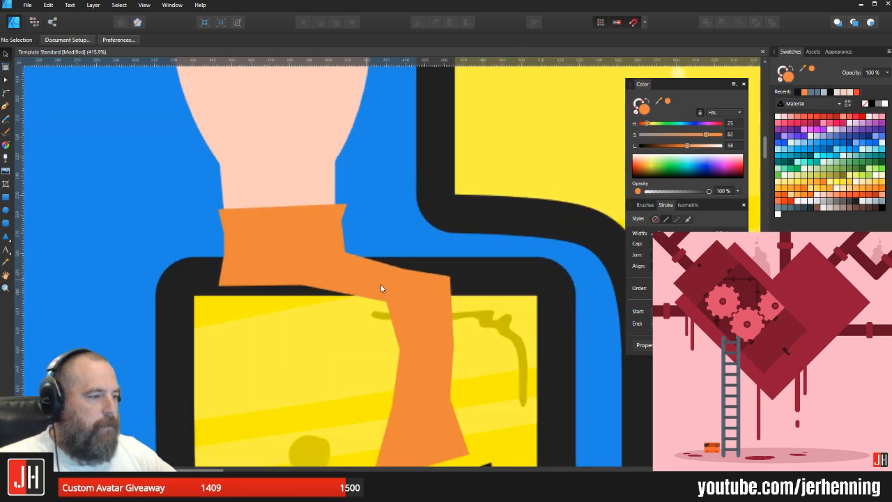
{"action": "left_click", "coordinate": [383, 291]}
{"action": "key", "text": "a"}
{"action": "left_click_drag", "start_coordinate": [457, 298], "coordinate": [374, 380]}
{"action": "scroll", "coordinate": [436, 258], "scroll_direction": "down", "scroll_amount": 3}
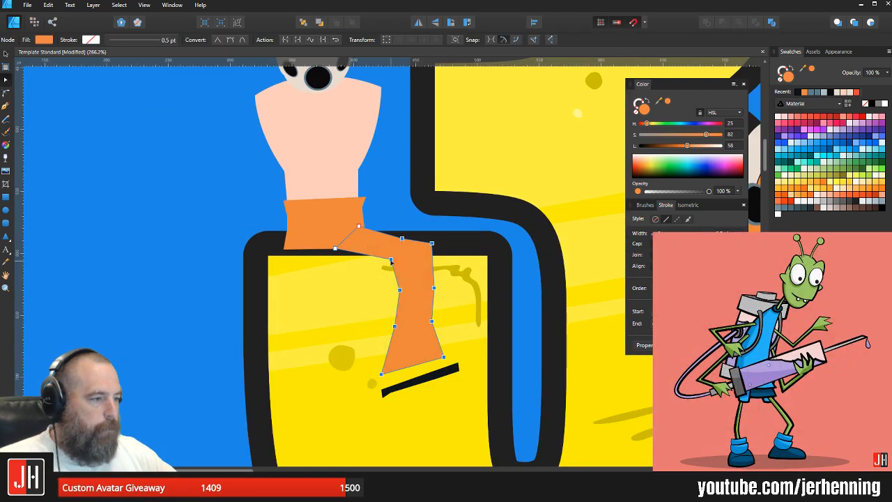
{"action": "left_click_drag", "start_coordinate": [391, 261], "coordinate": [377, 264]}
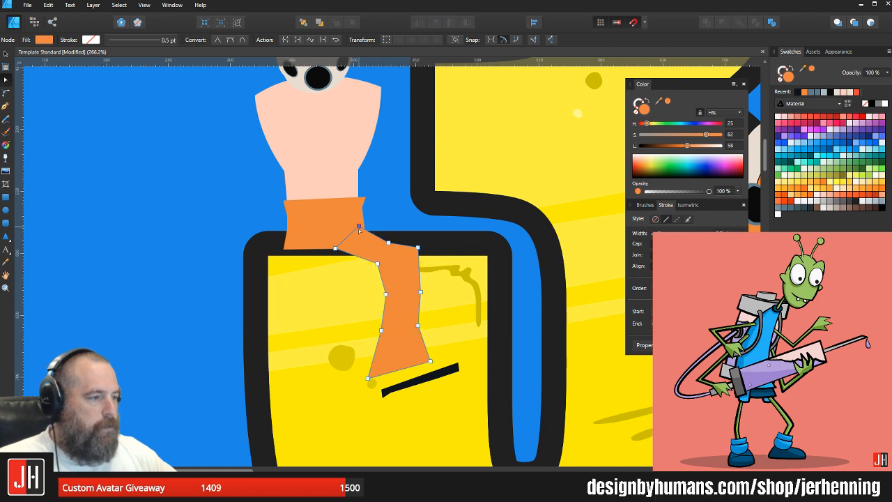
Step: Adjust the leg's upper hip and thigh nodes for a smoother slope out of the waistband, and clear the selection
{"action": "scroll", "coordinate": [359, 230], "scroll_direction": "up", "scroll_amount": 4}
{"action": "left_click_drag", "start_coordinate": [369, 218], "coordinate": [376, 214]}
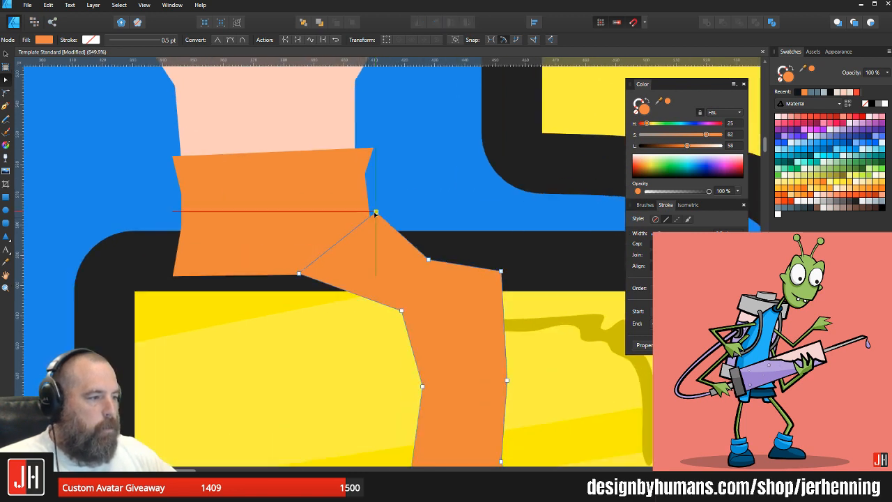
{"action": "left_click_drag", "start_coordinate": [429, 260], "coordinate": [435, 221]}
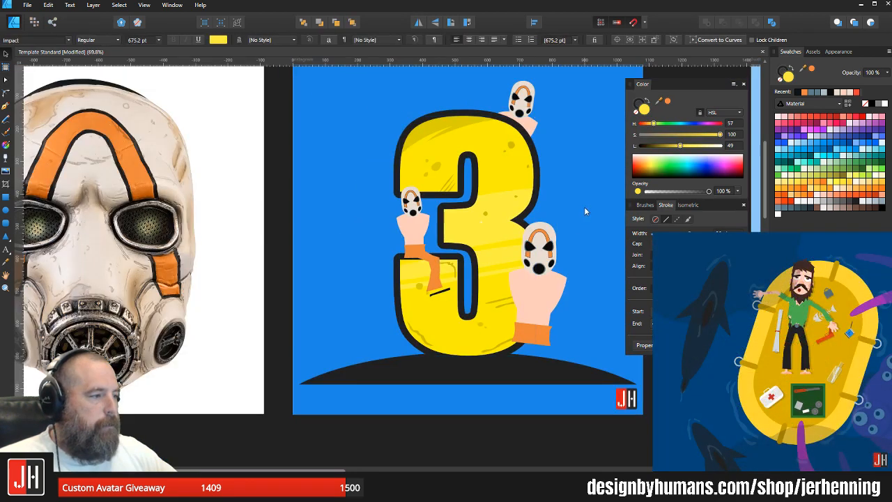
{"action": "key", "text": "ctrl+d"}
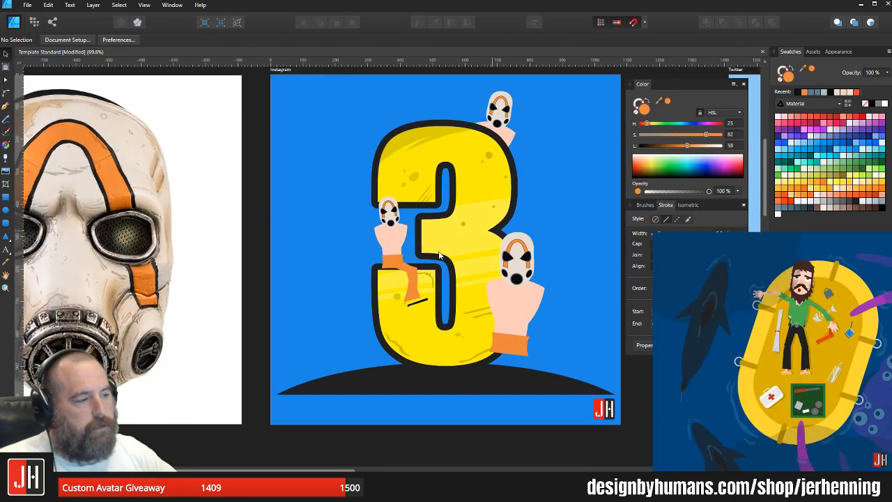
Step: Reshape the leg's thigh underside and both sides of the knee by repositioning their nodes for an even leg thickness
{"action": "scroll", "coordinate": [438, 252], "scroll_direction": "up", "scroll_amount": 6}
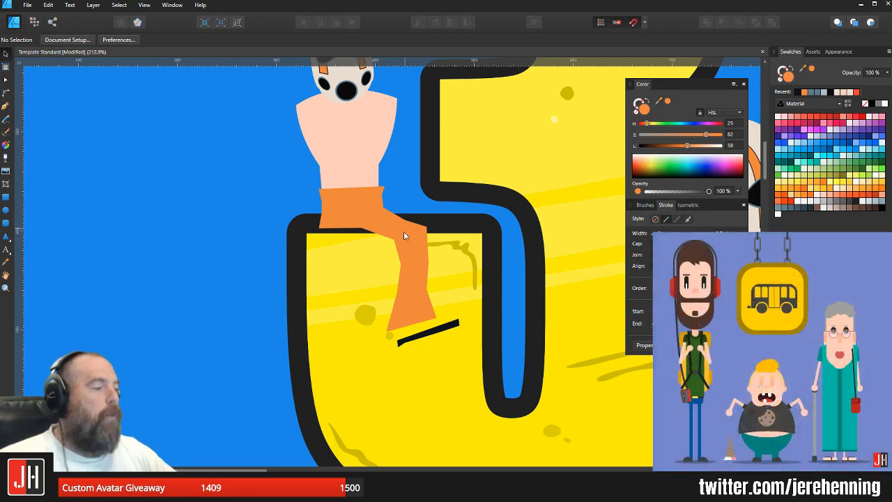
{"action": "scroll", "coordinate": [404, 231], "scroll_direction": "up", "scroll_amount": 7}
{"action": "left_click", "coordinate": [389, 253]}
{"action": "key", "text": "a"}
{"action": "left_click_drag", "start_coordinate": [383, 252], "coordinate": [374, 265]}
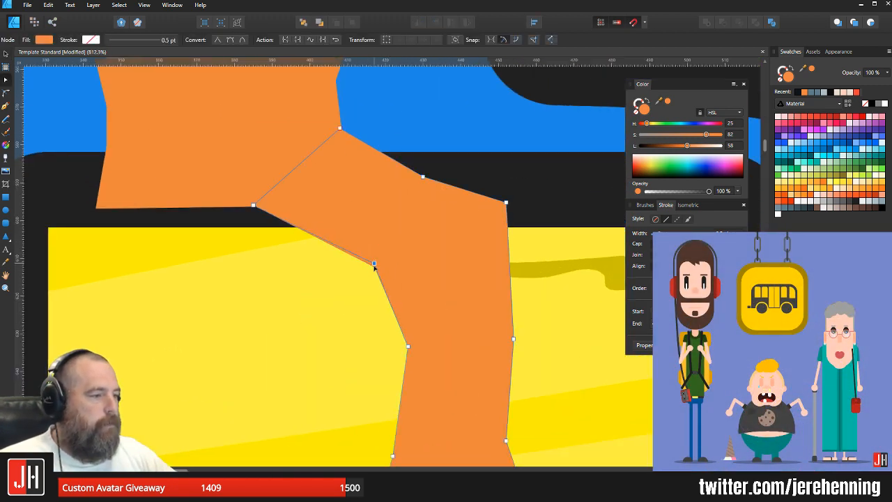
{"action": "left_click_drag", "start_coordinate": [416, 360], "coordinate": [444, 187]}
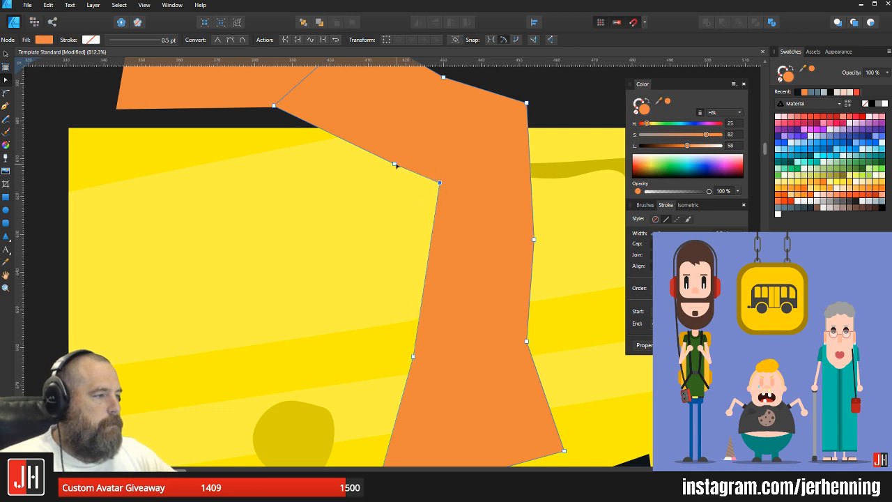
{"action": "left_click_drag", "start_coordinate": [396, 165], "coordinate": [355, 154]}
{"action": "left_click_drag", "start_coordinate": [459, 216], "coordinate": [449, 195]}
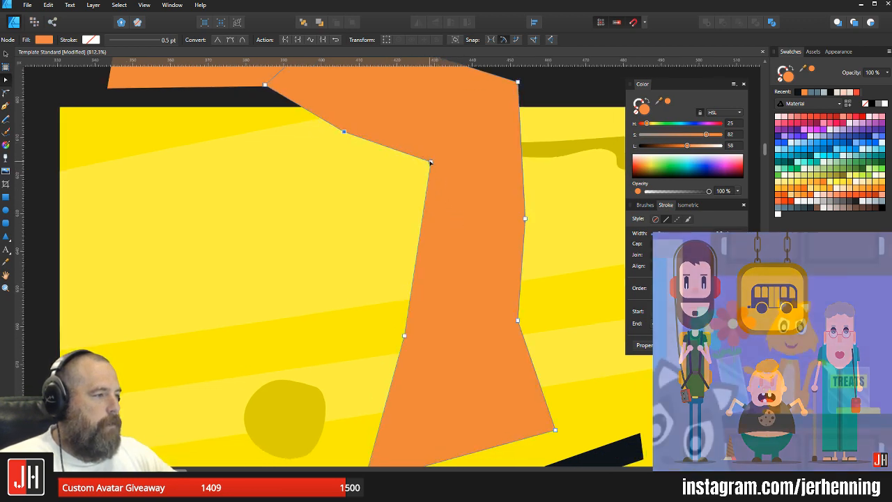
{"action": "left_click_drag", "start_coordinate": [431, 162], "coordinate": [417, 170]}
{"action": "left_click_drag", "start_coordinate": [511, 85], "coordinate": [499, 180]}
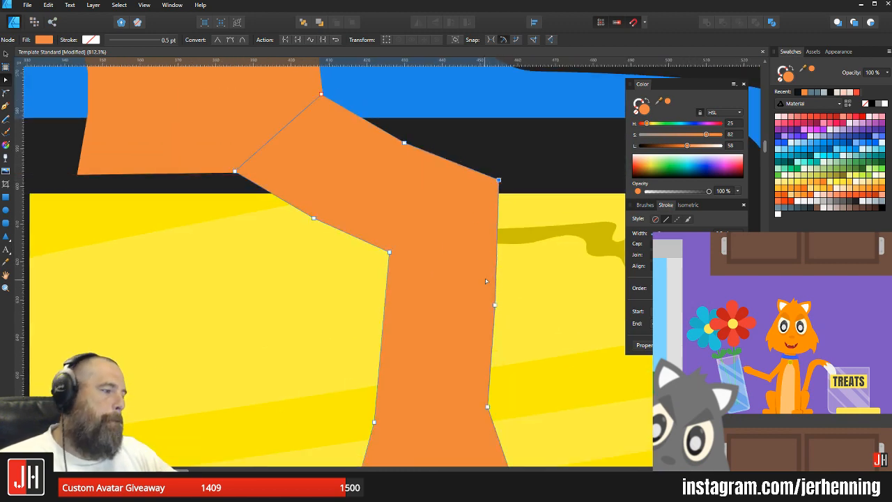
Step: Narrow the leg at the ankle and raise the trouser cuff's inner corner to nearly level the hem, and deselect the leg
{"action": "scroll", "coordinate": [485, 278], "scroll_direction": "down", "scroll_amount": 3}
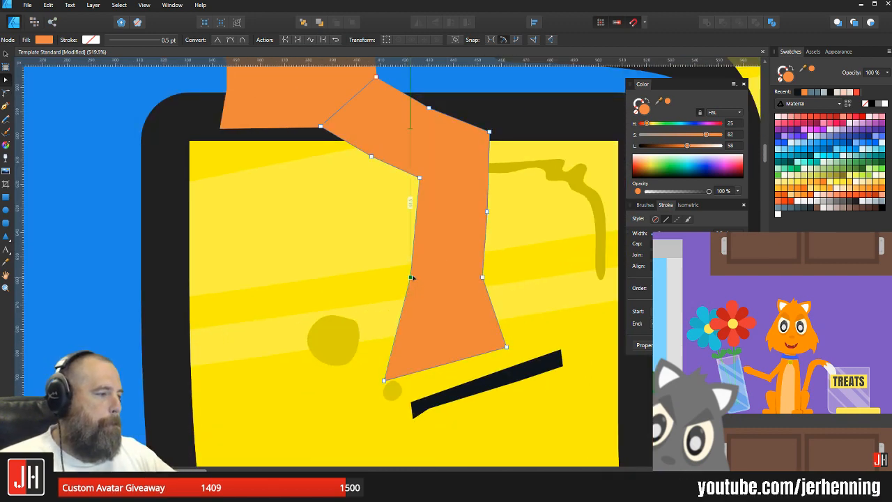
{"action": "left_click_drag", "start_coordinate": [411, 278], "coordinate": [415, 277]}
{"action": "left_click_drag", "start_coordinate": [383, 382], "coordinate": [395, 358]}
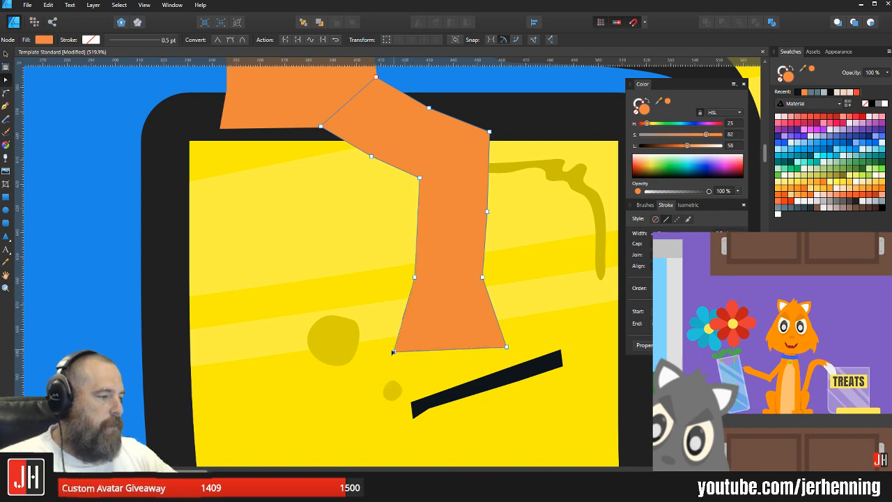
{"action": "key", "text": "v"}
{"action": "scroll", "coordinate": [402, 344], "scroll_direction": "down", "scroll_amount": 10}
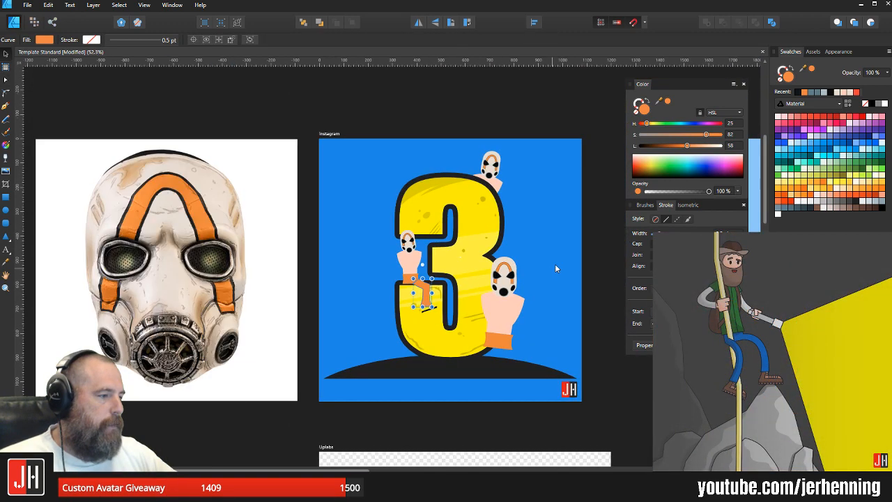
{"action": "left_click", "coordinate": [552, 264]}
Step: Nudge the whole orange leg slightly so its hip corners line up with the waistband's edges
{"action": "scroll", "coordinate": [348, 275], "scroll_direction": "up", "scroll_amount": 6}
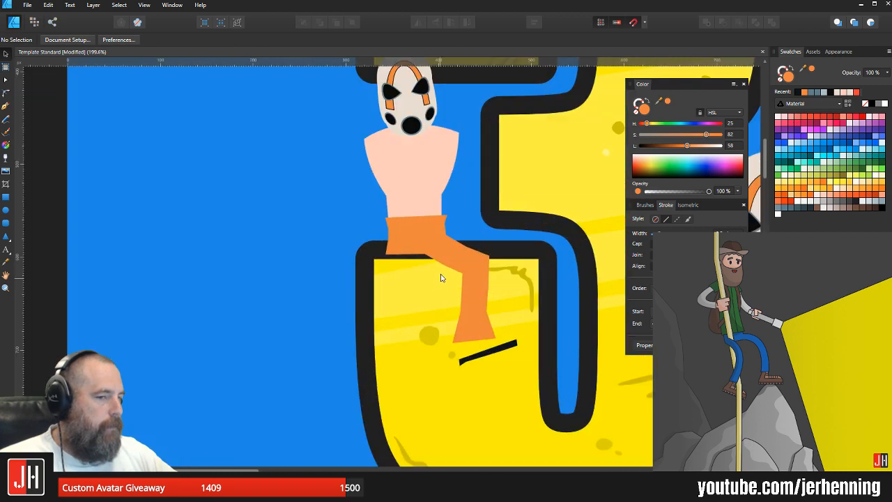
{"action": "scroll", "coordinate": [425, 279], "scroll_direction": "down", "scroll_amount": 1}
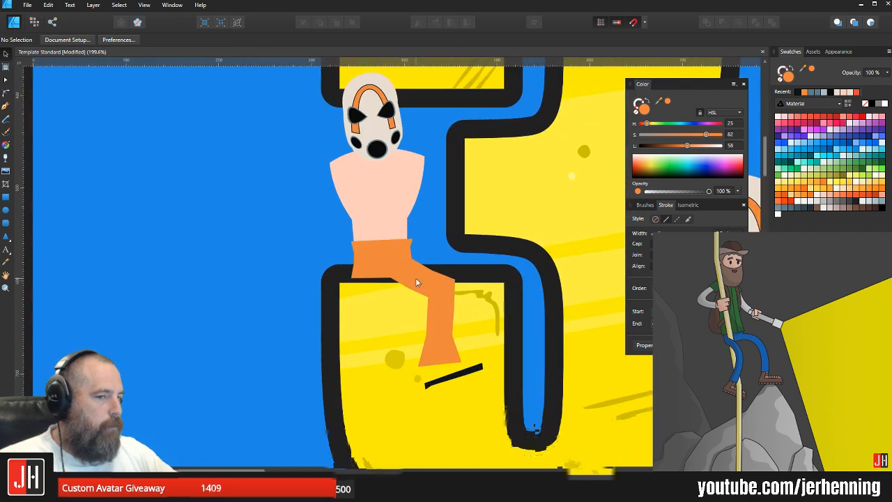
{"action": "left_click", "coordinate": [432, 314]}
{"action": "scroll", "coordinate": [422, 268], "scroll_direction": "up", "scroll_amount": 3}
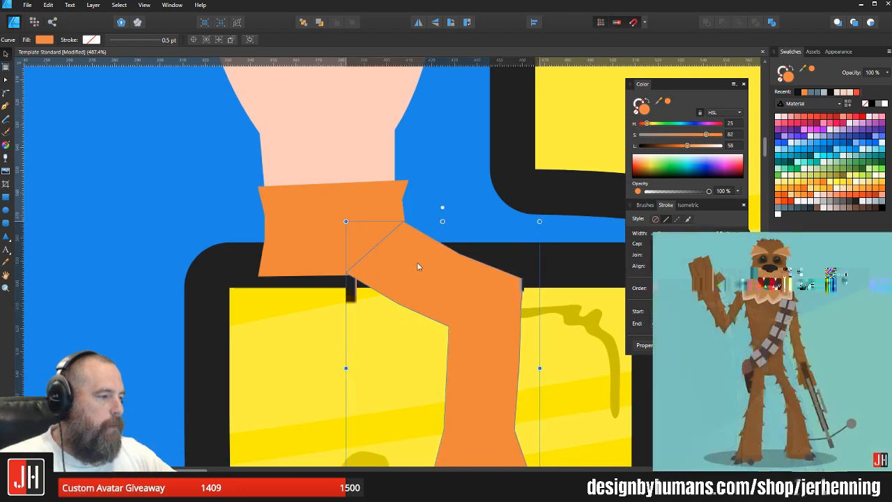
{"action": "scroll", "coordinate": [418, 267], "scroll_direction": "up", "scroll_amount": 3}
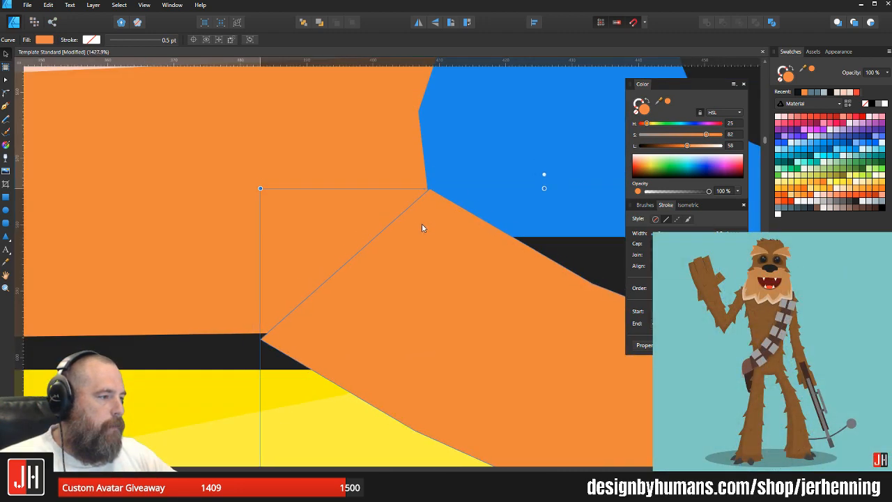
{"action": "left_click_drag", "start_coordinate": [422, 224], "coordinate": [423, 219]}
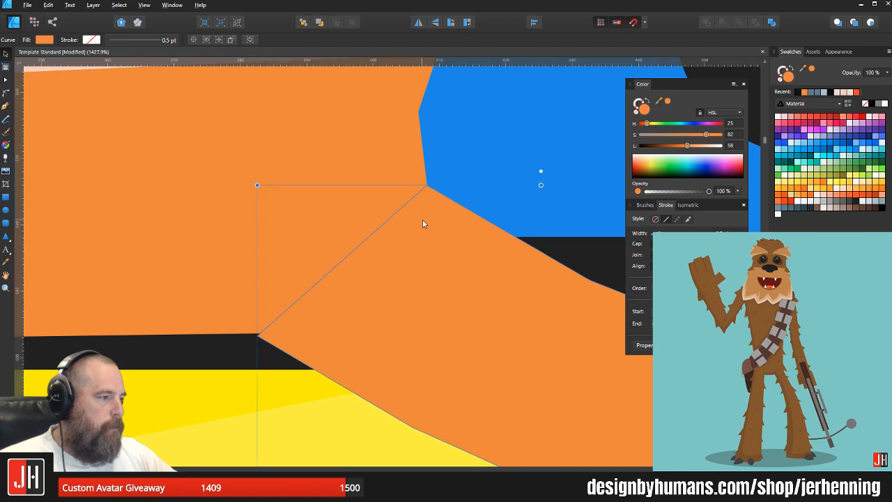
Step: Move the orange leg's lower hip corner node slightly inward and up to meet the waistband's lower corner, and clear the selection
{"action": "scroll", "coordinate": [423, 220], "scroll_direction": "down", "scroll_amount": 7}
{"action": "left_click", "coordinate": [470, 393]}
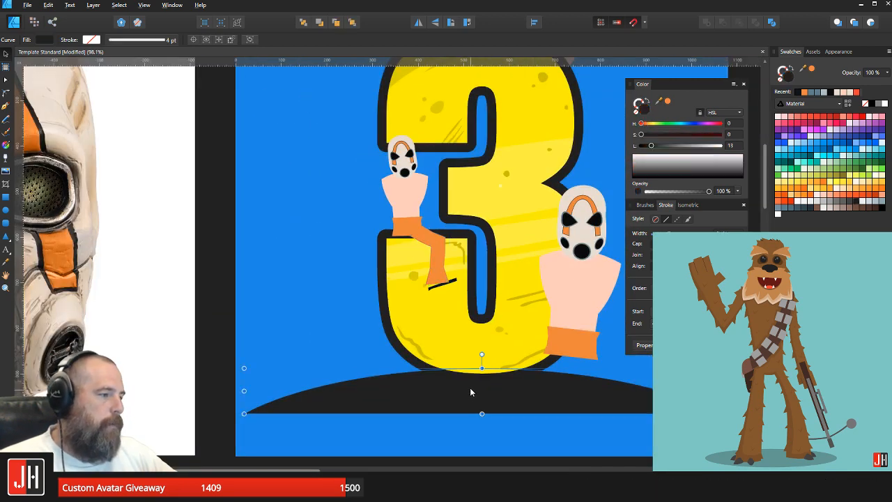
{"action": "scroll", "coordinate": [421, 243], "scroll_direction": "up", "scroll_amount": 10}
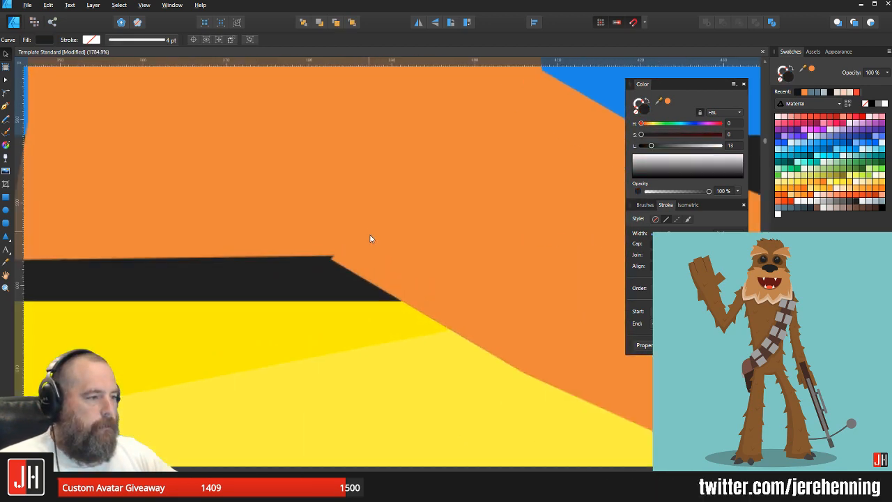
{"action": "left_click", "coordinate": [359, 261]}
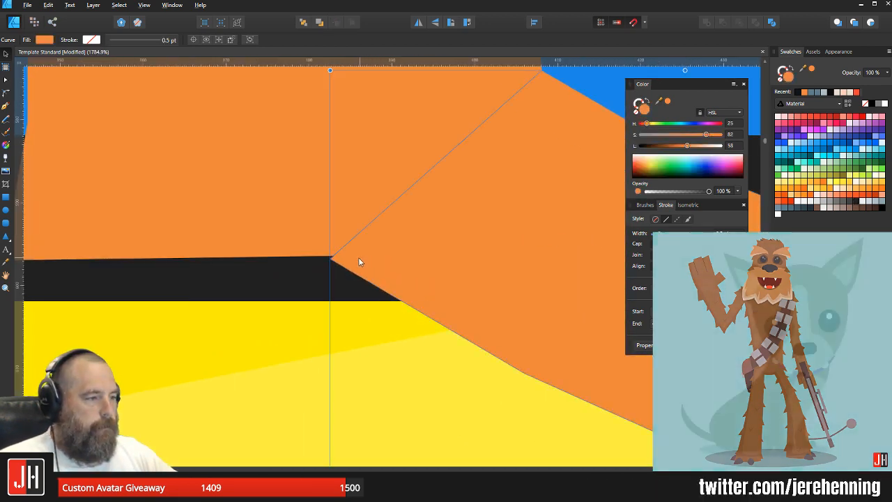
{"action": "key", "text": "a"}
{"action": "mouse_move", "coordinate": [330, 258]}
{"action": "left_mouse_down"}
{"action": "mouse_move", "coordinate": [346, 246]}
{"action": "mouse_move", "coordinate": [343, 254]}
{"action": "left_mouse_up"}
{"action": "scroll", "coordinate": [354, 243], "scroll_direction": "down", "scroll_amount": 11}
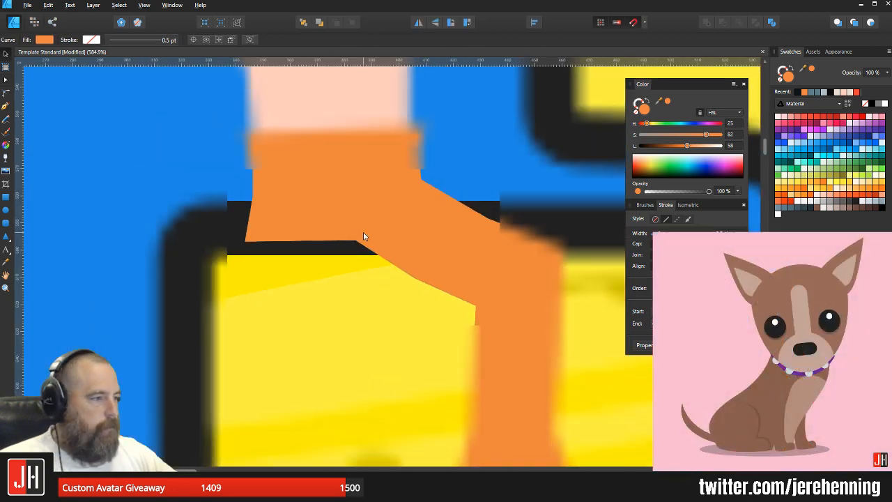
{"action": "key", "text": "ctrl+d"}
{"action": "left_click_drag", "start_coordinate": [472, 242], "coordinate": [419, 250]}
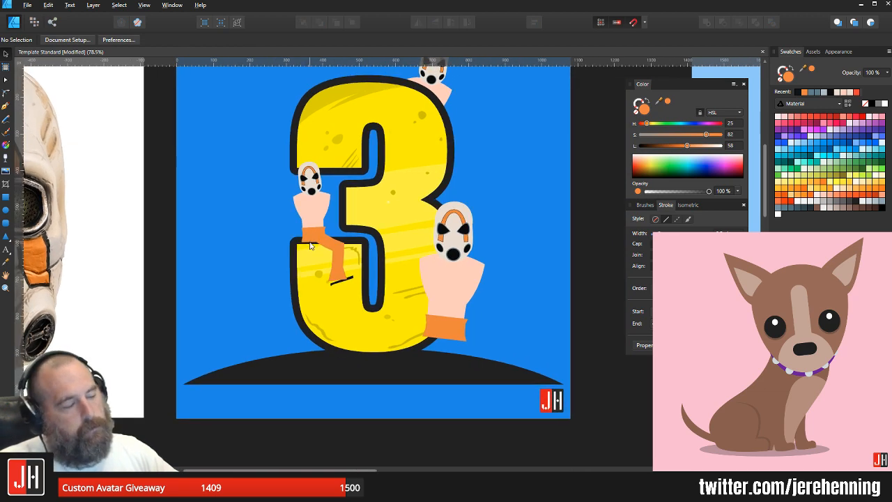
Step: Raise the outer corner node of the orange leg's trouser cuff slightly above the black shoe sole, and deselect the leg
{"action": "scroll", "coordinate": [310, 245], "scroll_direction": "up", "scroll_amount": 4}
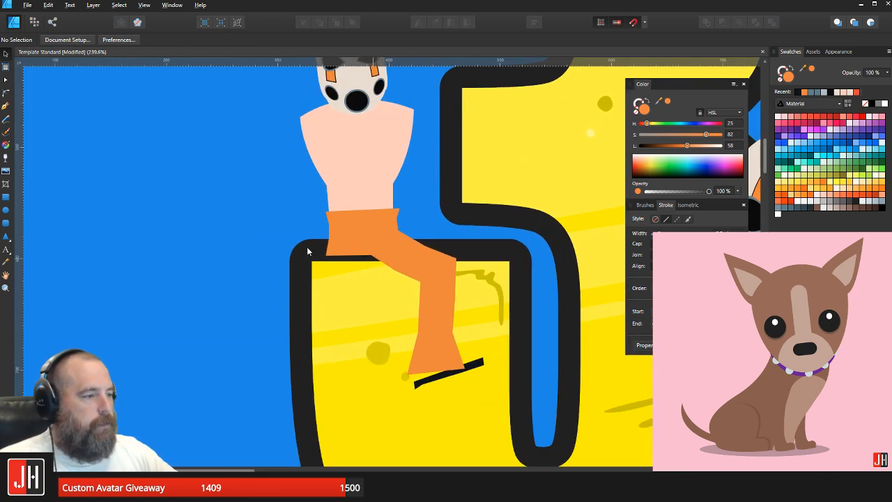
{"action": "scroll", "coordinate": [372, 328], "scroll_direction": "up", "scroll_amount": 3}
{"action": "left_click", "coordinate": [424, 290]}
{"action": "key", "text": "a"}
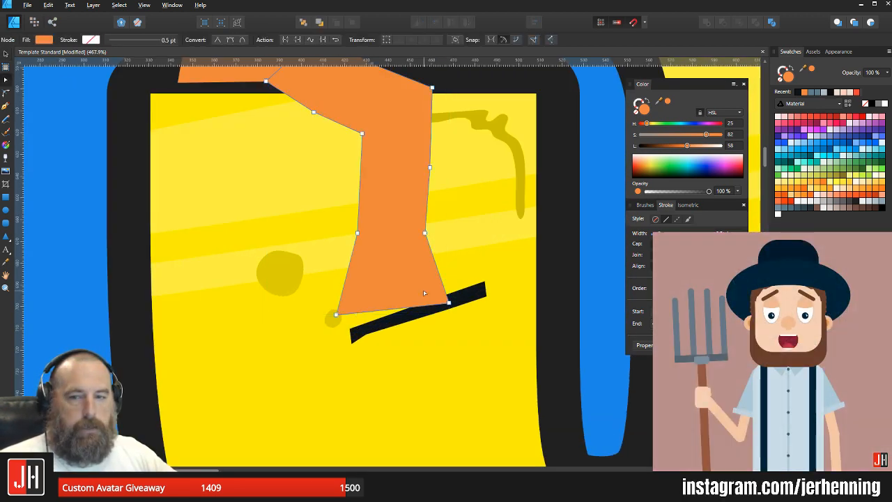
{"action": "key", "text": "v"}
{"action": "key", "text": "a"}
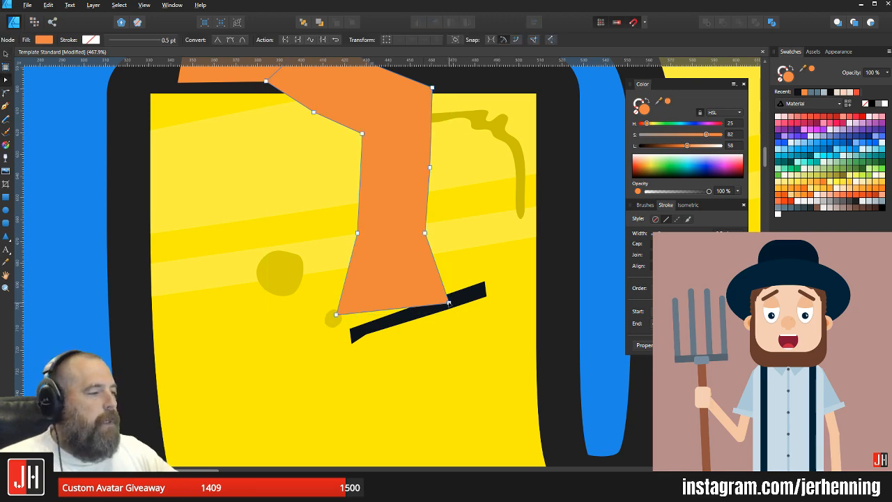
{"action": "left_click_drag", "start_coordinate": [448, 302], "coordinate": [449, 296]}
{"action": "key", "text": "v"}
{"action": "key", "text": "ctrl+0"}
{"action": "left_click", "coordinate": [550, 238]}
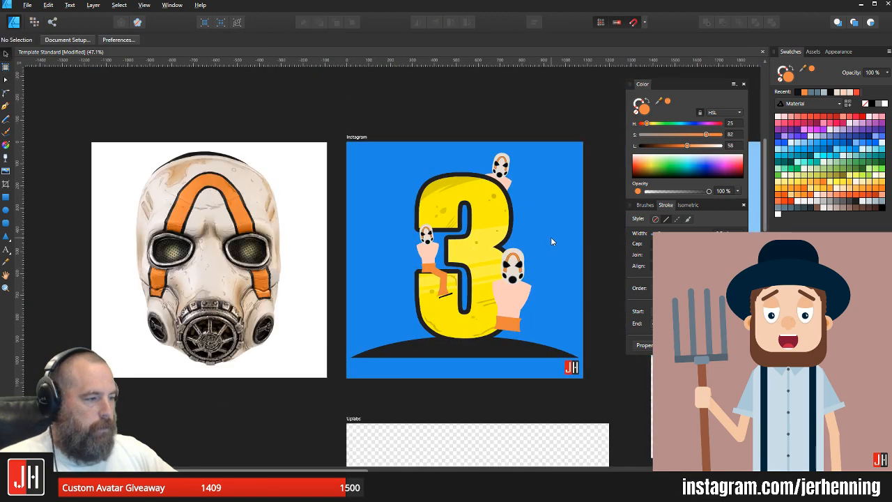
{"action": "scroll", "coordinate": [358, 246], "scroll_direction": "up", "scroll_amount": 4}
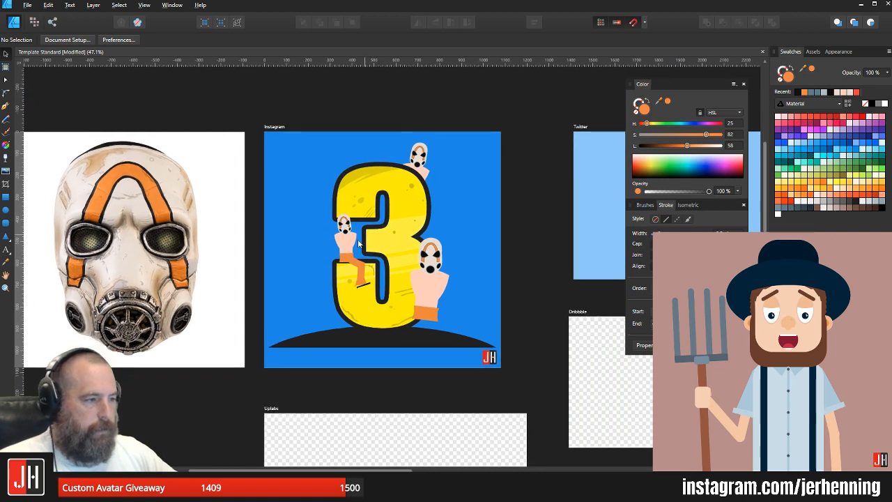
Step: Open the Chewbacca file from the Complete > 2019 artwork folder
{"action": "left_click", "coordinate": [27, 5]}
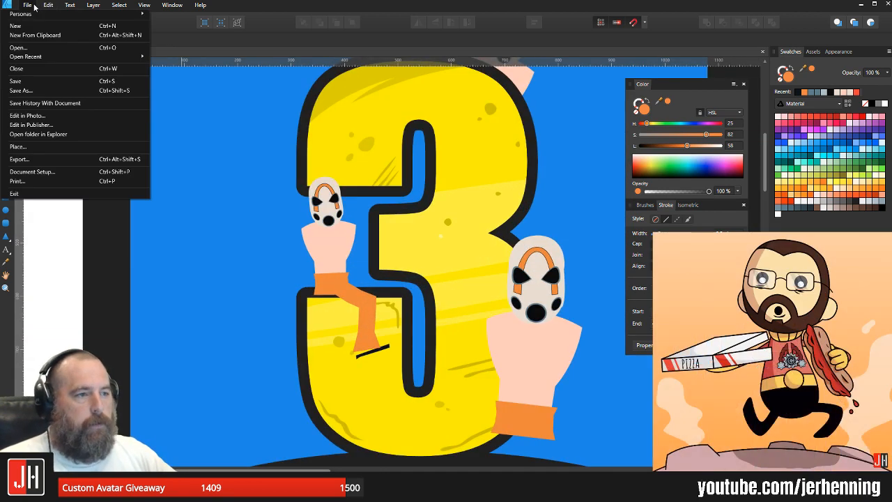
{"action": "left_click", "coordinate": [28, 42]}
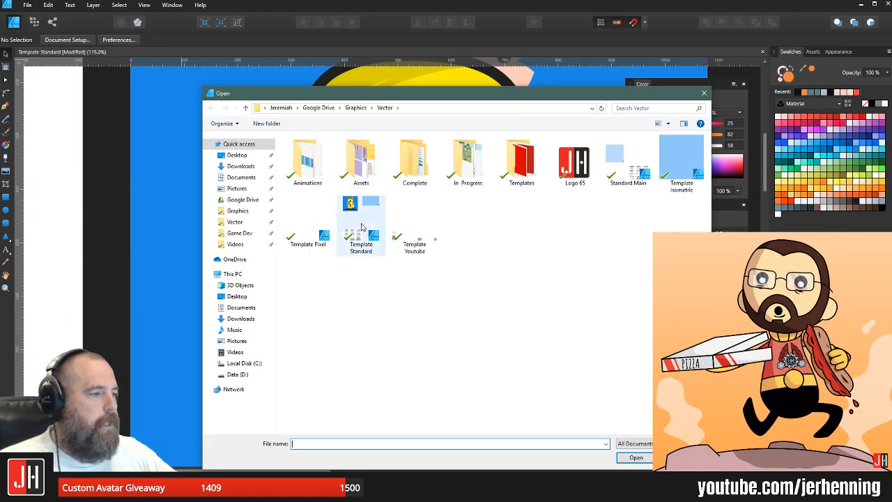
{"action": "double_click", "coordinate": [402, 161]}
{"action": "double_click", "coordinate": [402, 160]}
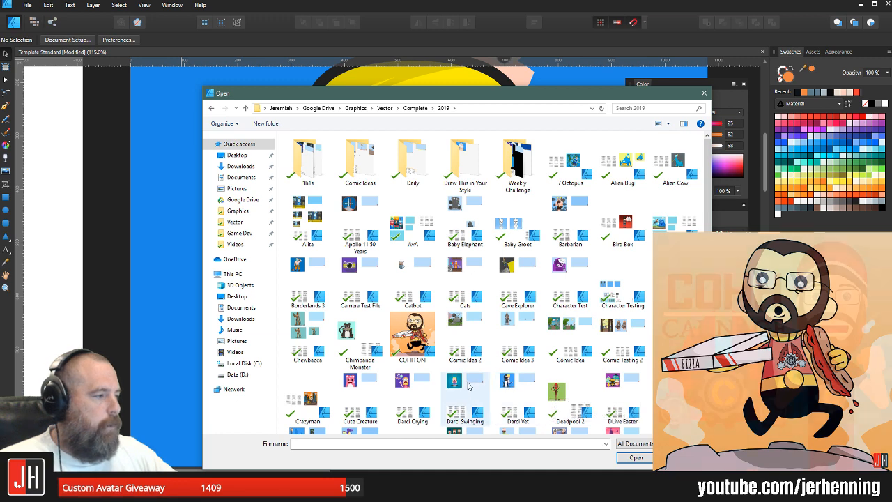
{"action": "left_click", "coordinate": [308, 327]}
{"action": "scroll", "coordinate": [418, 349], "scroll_direction": "down", "scroll_amount": 3}
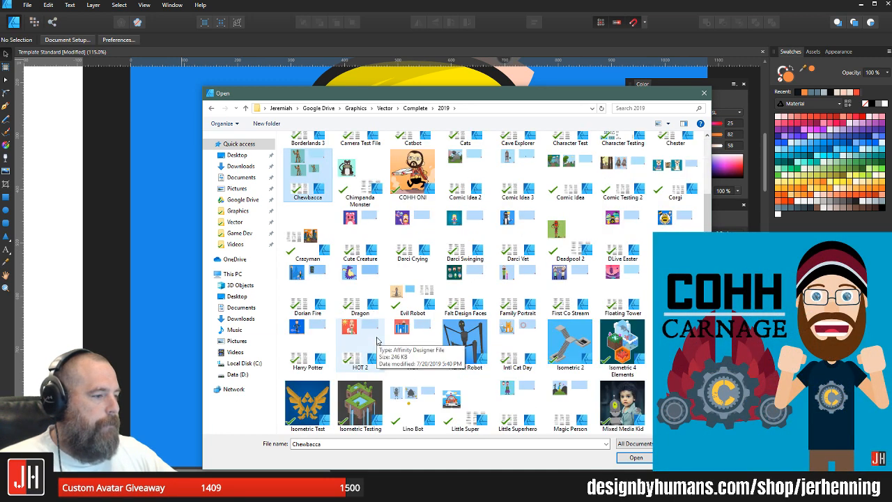
{"action": "scroll", "coordinate": [433, 350], "scroll_direction": "down", "scroll_amount": 3}
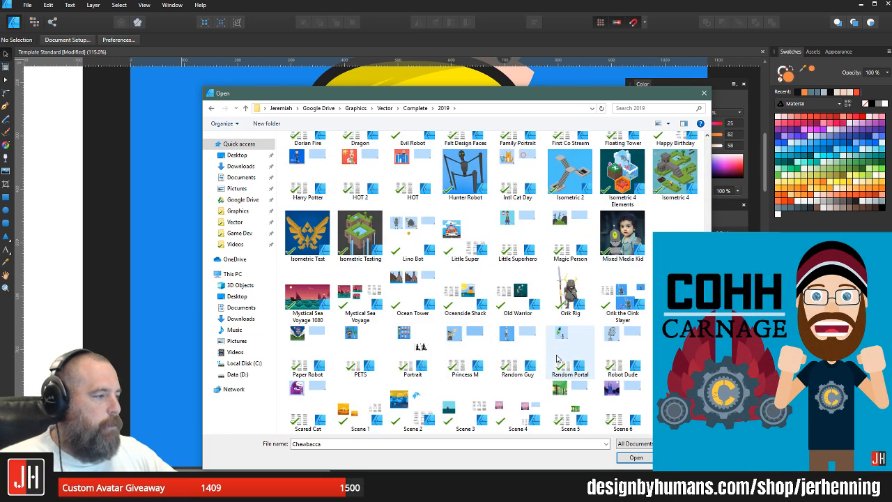
{"action": "scroll", "coordinate": [550, 357], "scroll_direction": "up", "scroll_amount": 6}
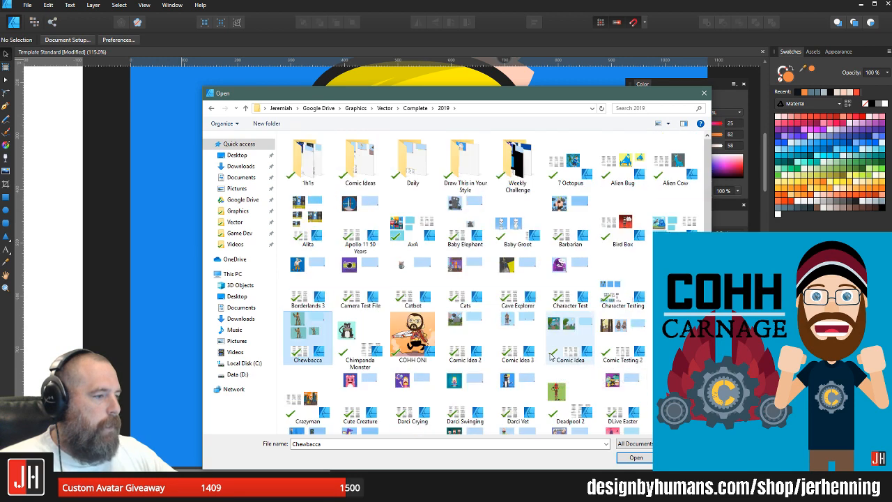
{"action": "double_click", "coordinate": [297, 328]}
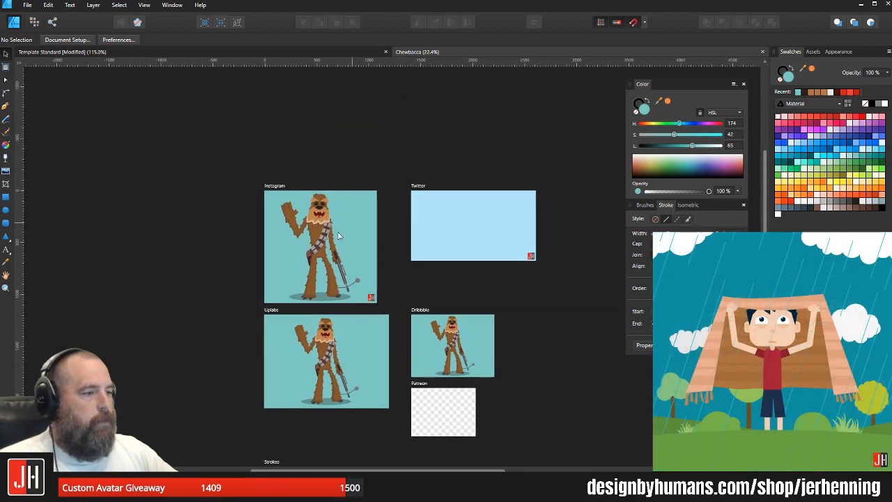
Step: Examine the V-shaped fur marks on Chewbacca's raised arm by selecting several of them, and clear the selection
{"action": "scroll", "coordinate": [339, 236], "scroll_direction": "up", "scroll_amount": 5}
{"action": "scroll", "coordinate": [305, 249], "scroll_direction": "down", "scroll_amount": 4}
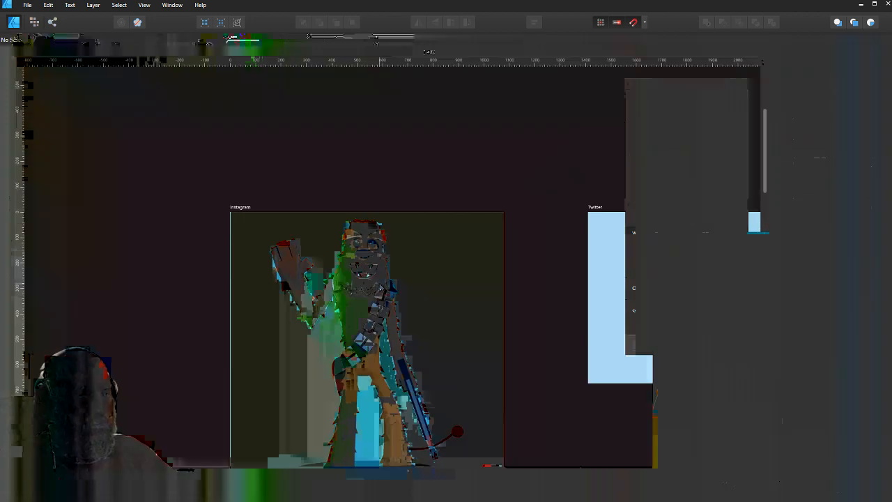
{"action": "scroll", "coordinate": [380, 286], "scroll_direction": "up", "scroll_amount": 6}
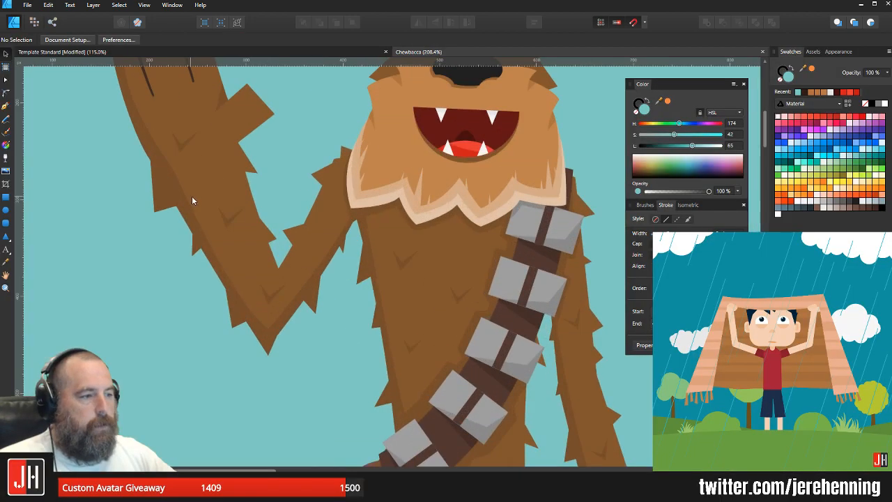
{"action": "scroll", "coordinate": [338, 261], "scroll_direction": "up", "scroll_amount": 3}
{"action": "left_click", "coordinate": [327, 251]}
{"action": "left_click", "coordinate": [407, 369], "text": "shift"}
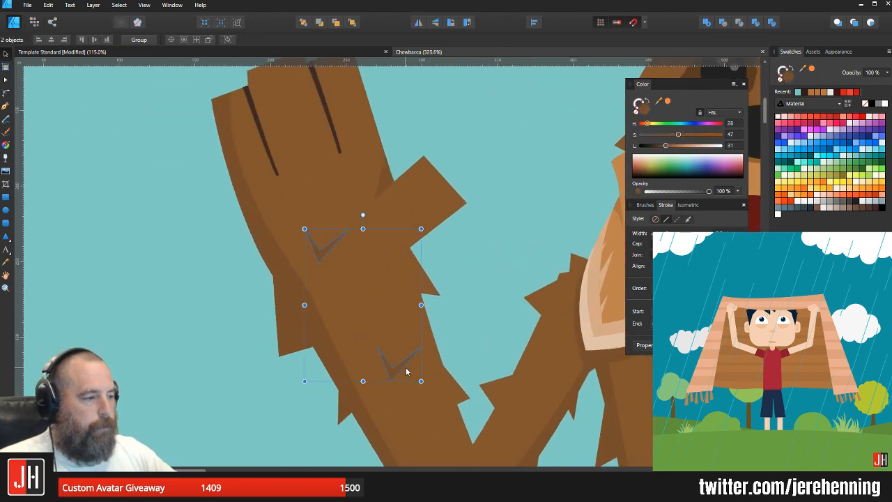
{"action": "left_click_drag", "start_coordinate": [272, 345], "coordinate": [255, 279]}
{"action": "left_click", "coordinate": [312, 261], "text": "shift"}
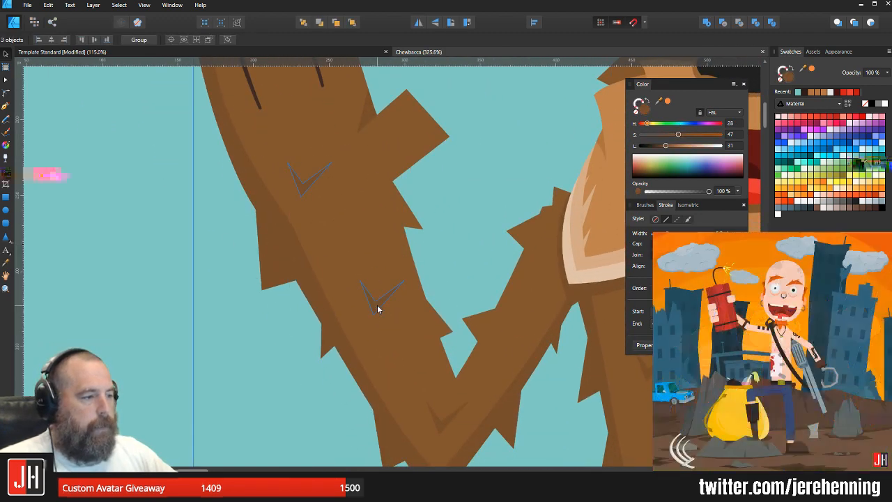
{"action": "key", "text": "p"}
{"action": "key", "text": "v"}
{"action": "left_click", "coordinate": [458, 235]}
{"action": "scroll", "coordinate": [432, 263], "scroll_direction": "down", "scroll_amount": 6}
{"action": "scroll", "coordinate": [580, 229], "scroll_direction": "up", "scroll_amount": 2}
{"action": "scroll", "coordinate": [563, 240], "scroll_direction": "down", "scroll_amount": 3}
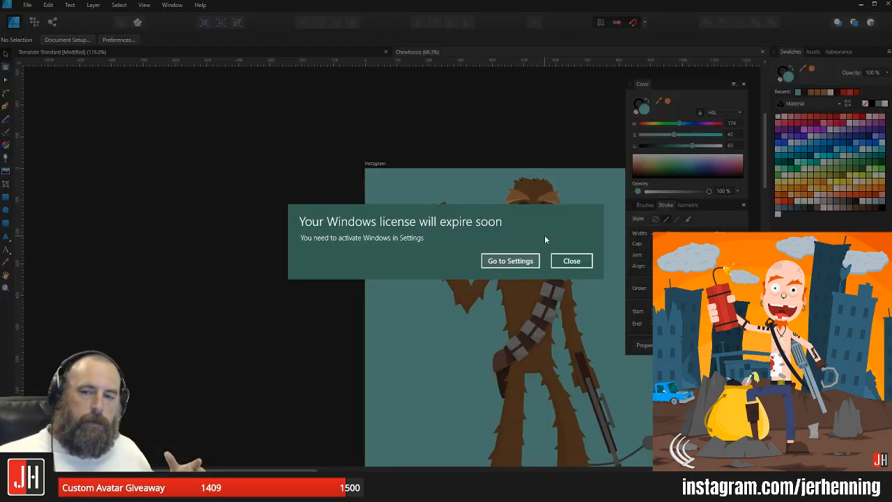
Step: Dismiss the Windows licence notice and examine Chewbacca's full figure and the edge shading on the bent arm
{"action": "left_click", "coordinate": [571, 261]}
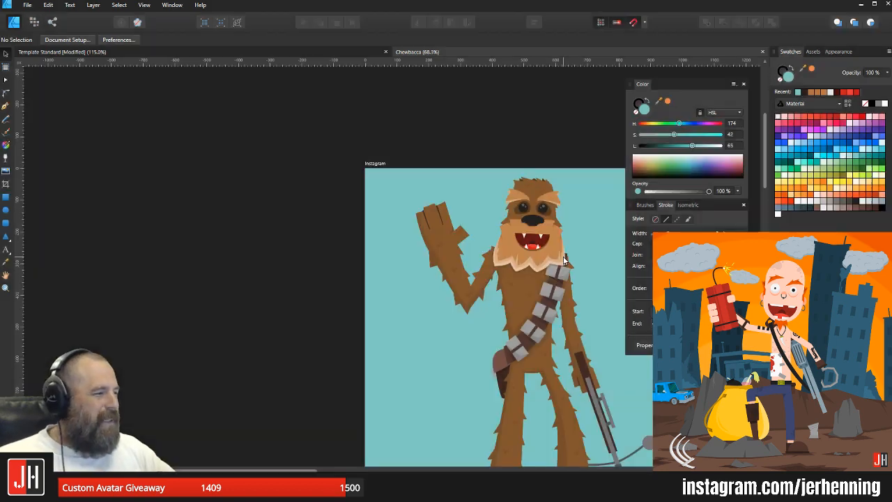
{"action": "scroll", "coordinate": [352, 196], "scroll_direction": "up", "scroll_amount": 2}
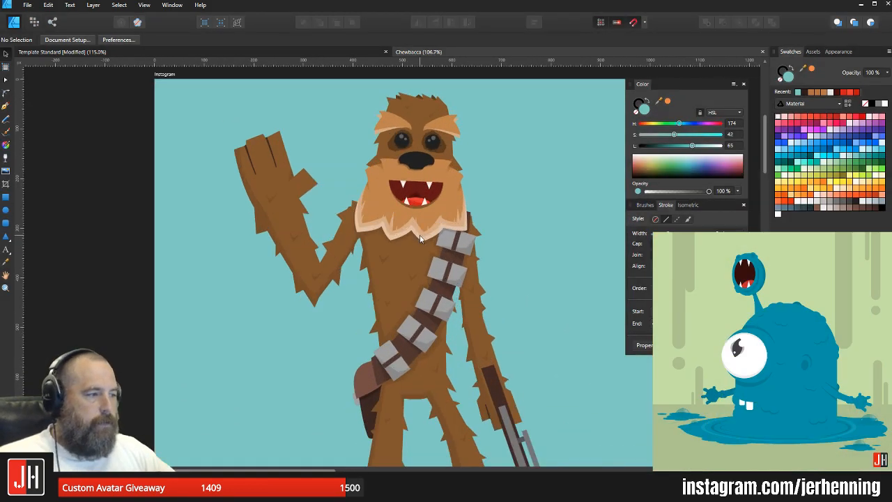
{"action": "left_click_drag", "start_coordinate": [444, 330], "coordinate": [408, 261]}
{"action": "scroll", "coordinate": [408, 260], "scroll_direction": "down", "scroll_amount": 2}
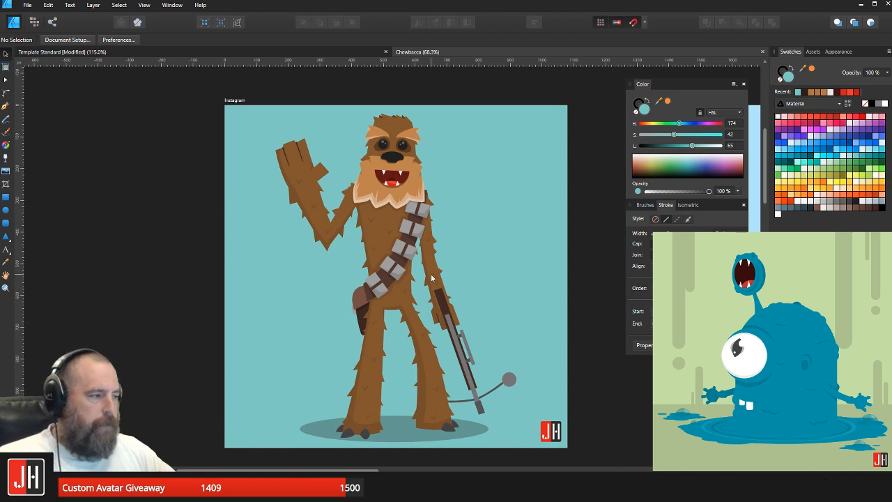
{"action": "scroll", "coordinate": [434, 289], "scroll_direction": "up", "scroll_amount": 2}
{"action": "scroll", "coordinate": [438, 388], "scroll_direction": "down", "scroll_amount": 2}
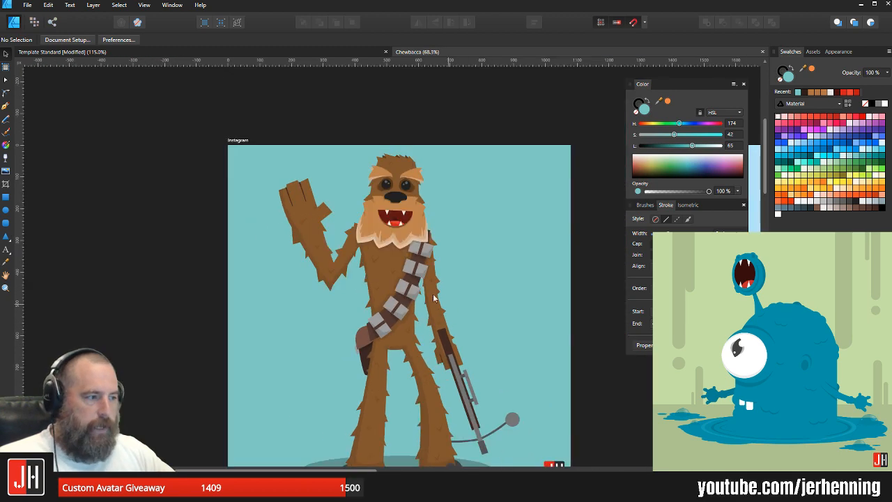
{"action": "scroll", "coordinate": [329, 232], "scroll_direction": "up", "scroll_amount": 4}
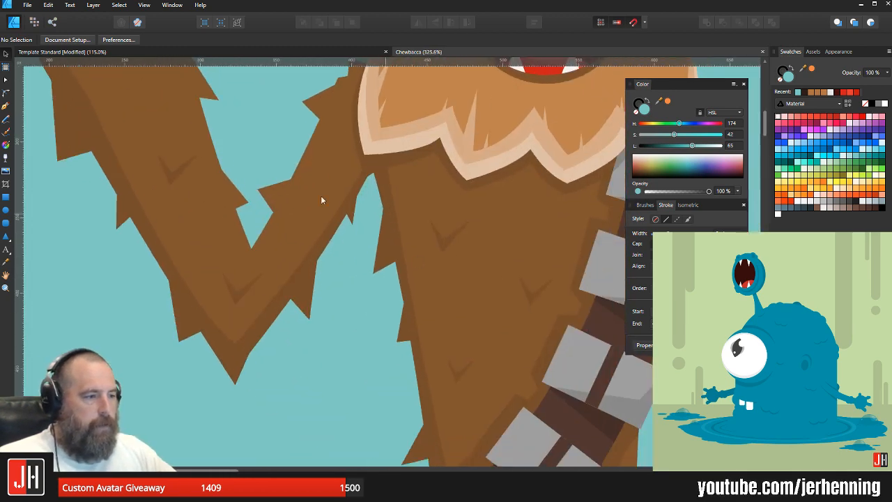
{"action": "scroll", "coordinate": [167, 174], "scroll_direction": "up", "scroll_amount": 2}
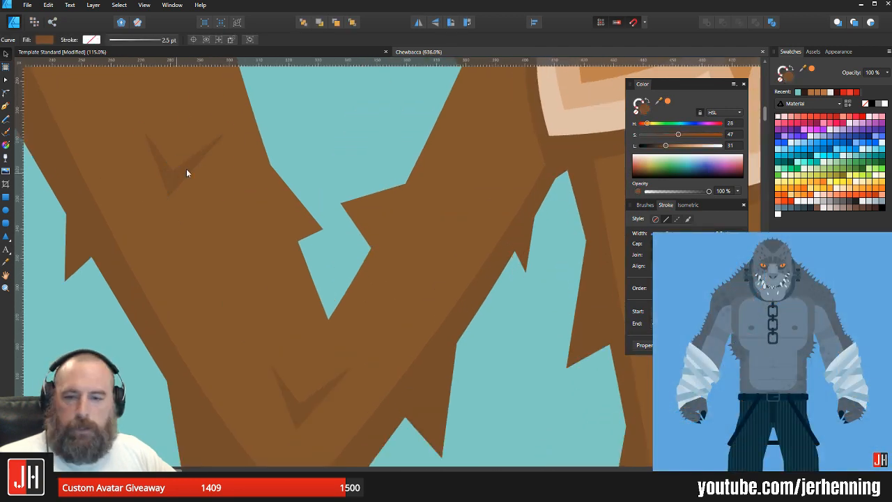
{"action": "scroll", "coordinate": [286, 133], "scroll_direction": "down", "scroll_amount": 2}
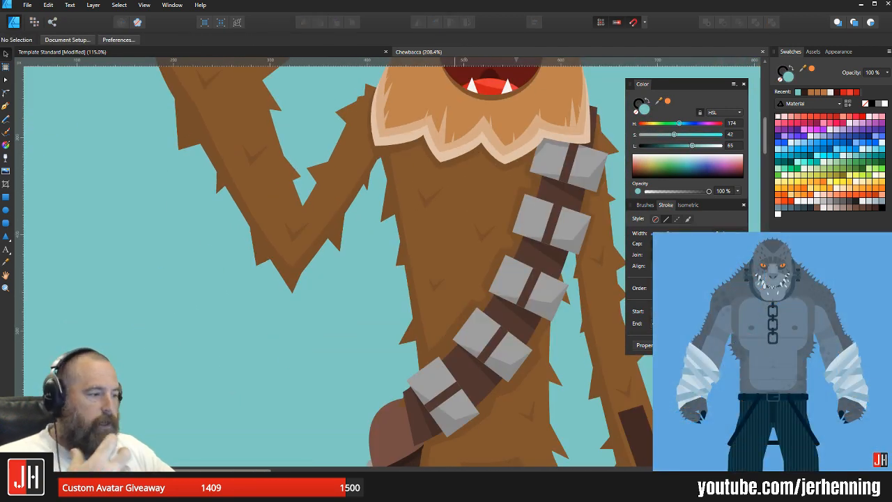
Step: Browse the Complete > 2019 artwork folder and open the Monster Thing file
{"action": "left_click", "coordinate": [28, 5]}
{"action": "left_click", "coordinate": [37, 44]}
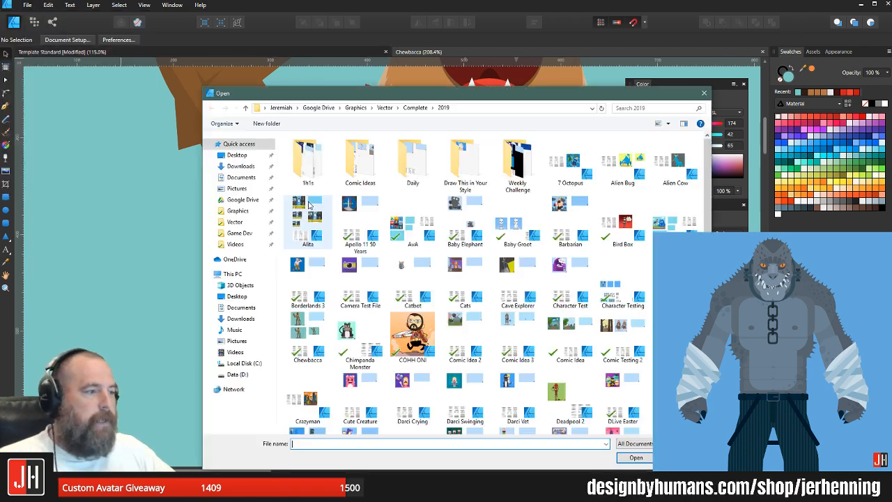
{"action": "scroll", "coordinate": [489, 325], "scroll_direction": "down", "scroll_amount": 5}
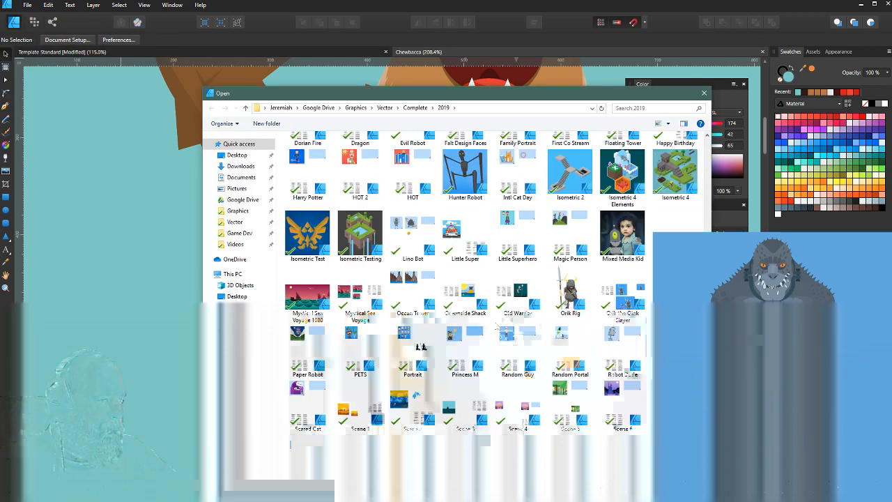
{"action": "scroll", "coordinate": [496, 324], "scroll_direction": "down", "scroll_amount": 3}
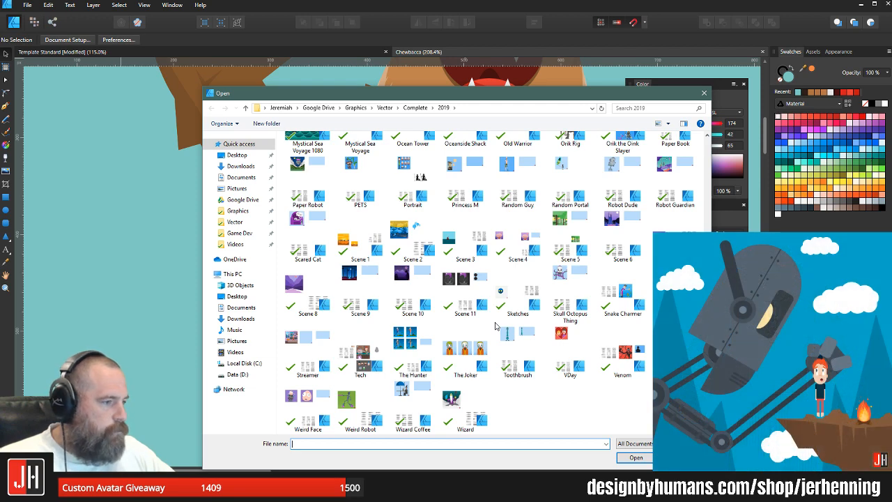
{"action": "scroll", "coordinate": [496, 326], "scroll_direction": "up", "scroll_amount": 5}
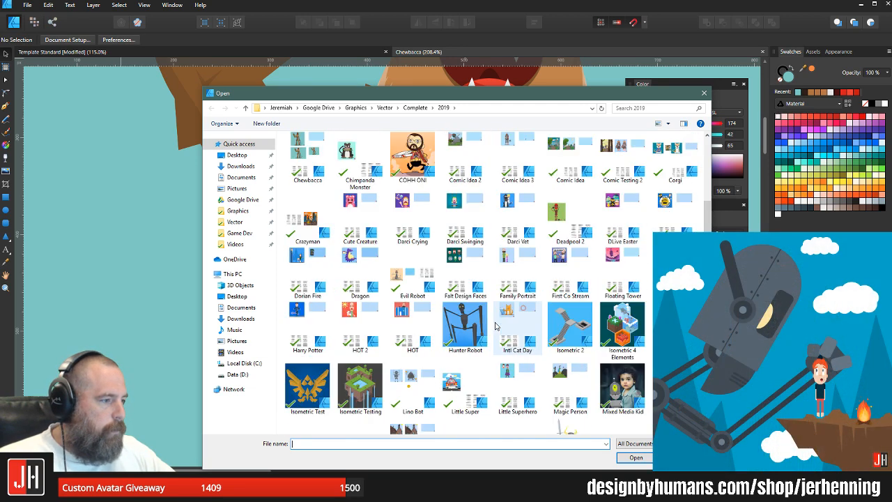
{"action": "scroll", "coordinate": [510, 256], "scroll_direction": "up", "scroll_amount": 3}
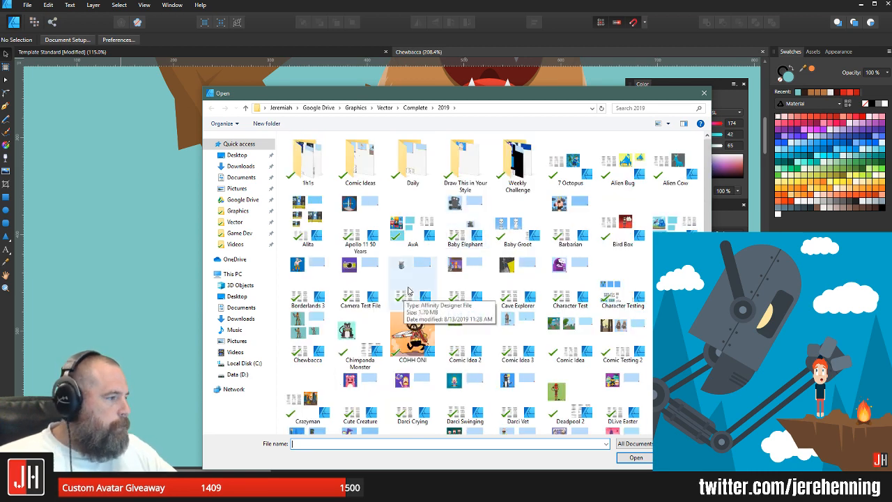
{"action": "scroll", "coordinate": [433, 277], "scroll_direction": "down", "scroll_amount": 3}
{"action": "scroll", "coordinate": [434, 277], "scroll_direction": "down", "scroll_amount": 2}
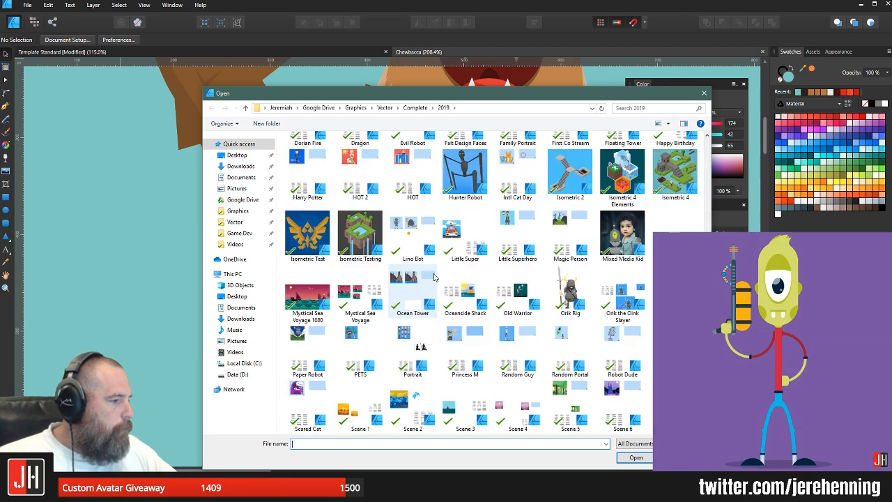
{"action": "double_click", "coordinate": [433, 276]}
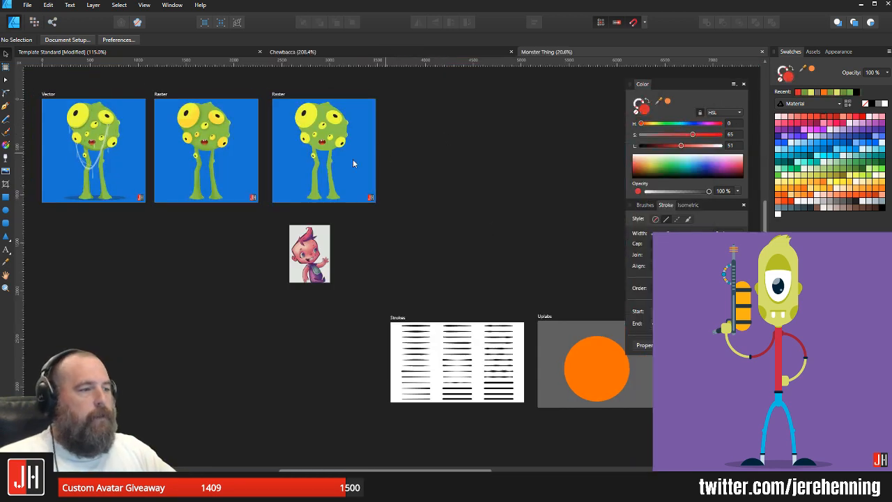
Step: Examine the green many-eyed monster's two Raster artboards, comparing the flat colouring with the soft shading on body, eyes and legs
{"action": "scroll", "coordinate": [353, 163], "scroll_direction": "up", "scroll_amount": 6}
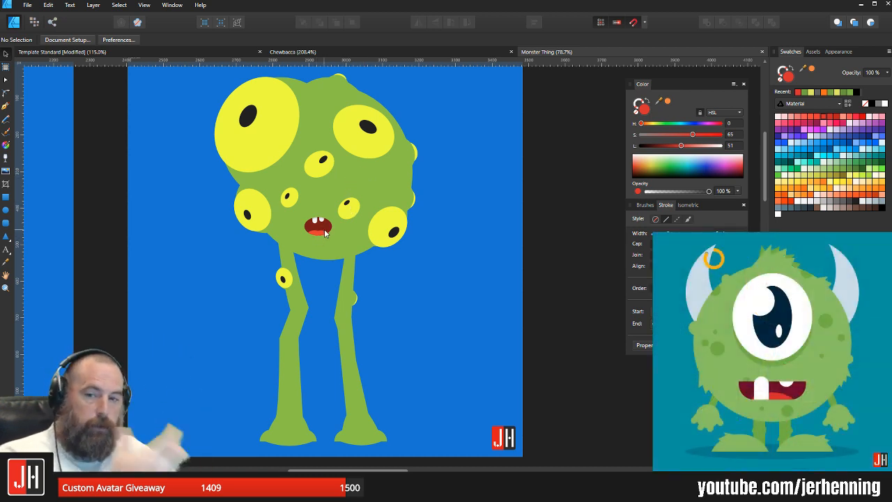
{"action": "left_click_drag", "start_coordinate": [188, 236], "coordinate": [344, 222]}
{"action": "left_click_drag", "start_coordinate": [285, 226], "coordinate": [508, 244]}
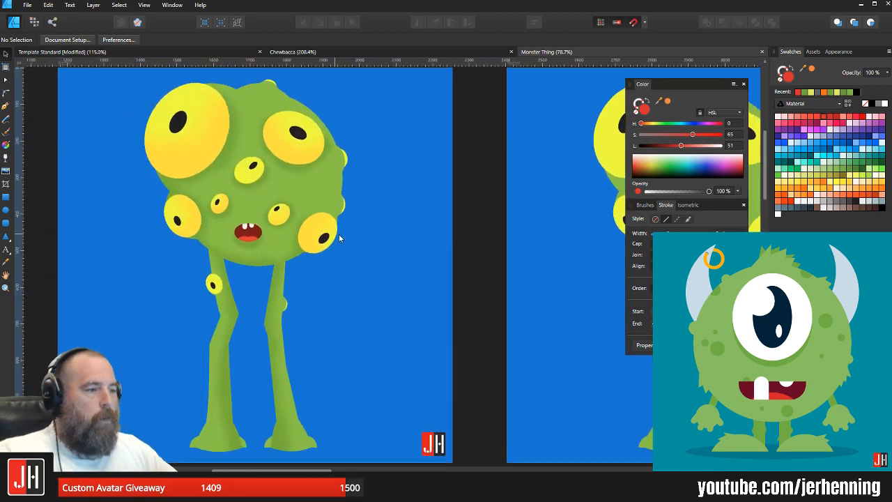
{"action": "left_click_drag", "start_coordinate": [340, 237], "coordinate": [352, 238]}
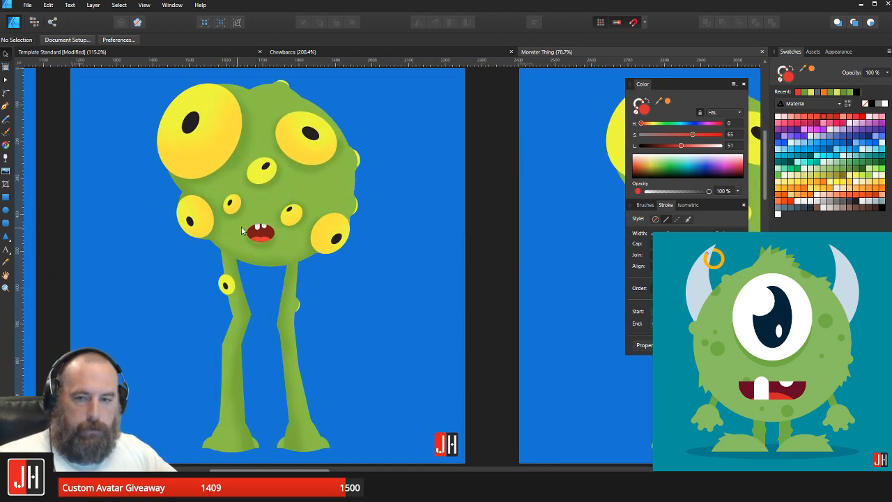
{"action": "scroll", "coordinate": [293, 181], "scroll_direction": "down", "scroll_amount": 2}
{"action": "scroll", "coordinate": [264, 287], "scroll_direction": "up", "scroll_amount": 3}
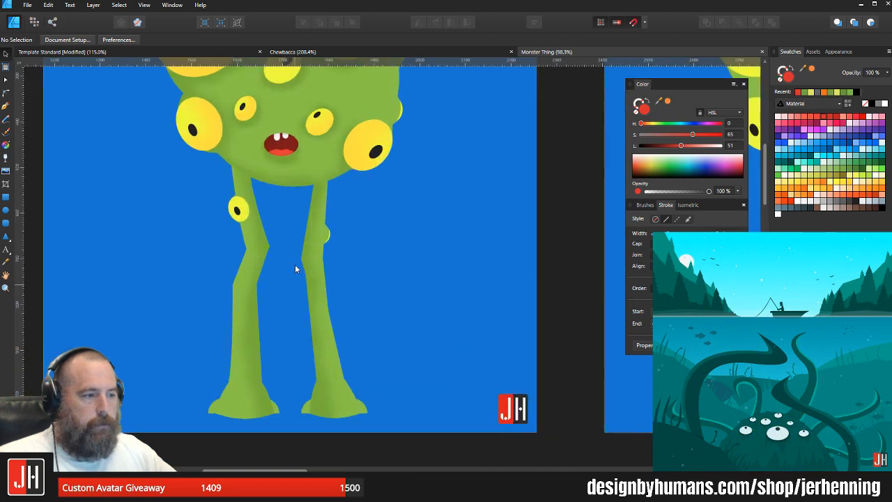
{"action": "scroll", "coordinate": [227, 177], "scroll_direction": "up", "scroll_amount": 2}
{"action": "scroll", "coordinate": [332, 143], "scroll_direction": "up", "scroll_amount": 2}
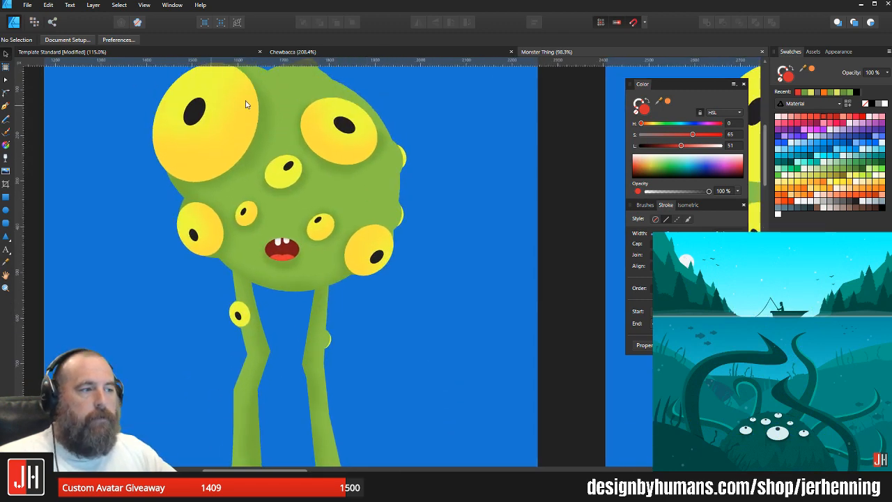
{"action": "scroll", "coordinate": [301, 230], "scroll_direction": "down", "scroll_amount": 3}
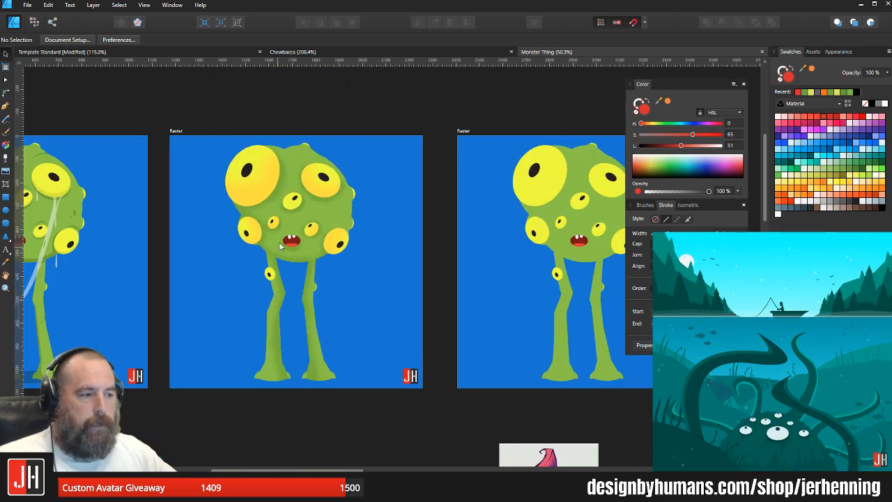
Step: Examine the Vector artboard's monster and compare its hard-edged shading and slime strands with the softly shaded Raster version
{"action": "scroll", "coordinate": [280, 246], "scroll_direction": "up", "scroll_amount": 4}
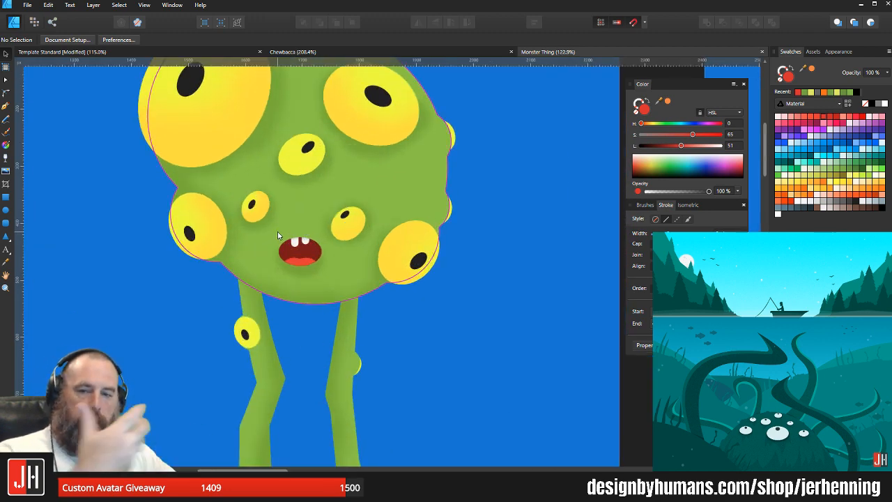
{"action": "left_click_drag", "start_coordinate": [251, 234], "coordinate": [544, 238]}
{"action": "left_click_drag", "start_coordinate": [321, 280], "coordinate": [645, 233]}
{"action": "scroll", "coordinate": [382, 293], "scroll_direction": "down", "scroll_amount": 2}
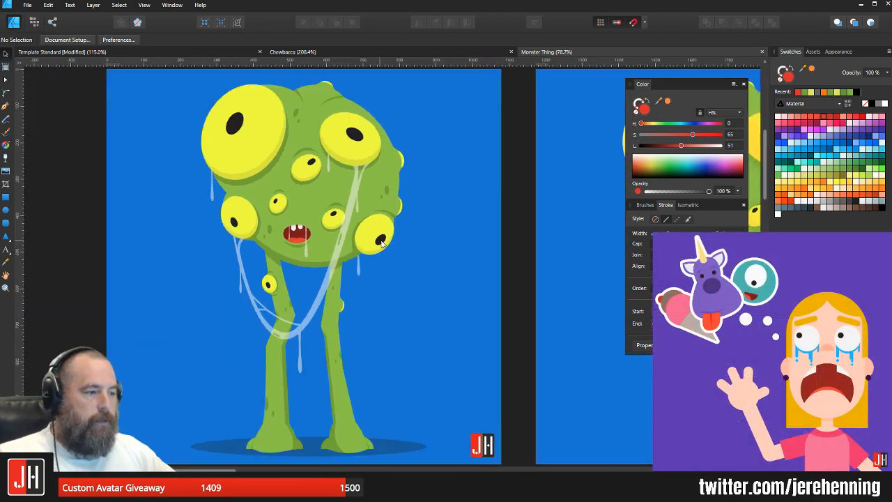
{"action": "scroll", "coordinate": [346, 309], "scroll_direction": "up", "scroll_amount": 1}
{"action": "scroll", "coordinate": [306, 309], "scroll_direction": "down", "scroll_amount": 1}
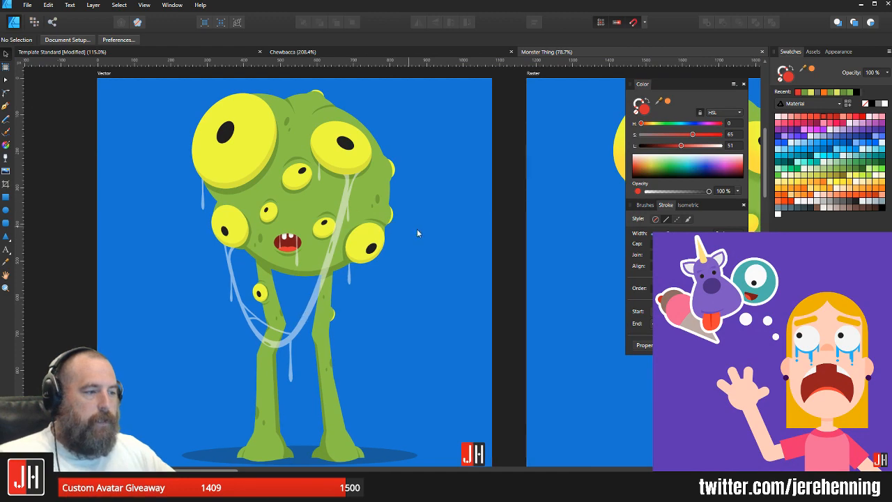
{"action": "left_click_drag", "start_coordinate": [418, 230], "coordinate": [392, 218]}
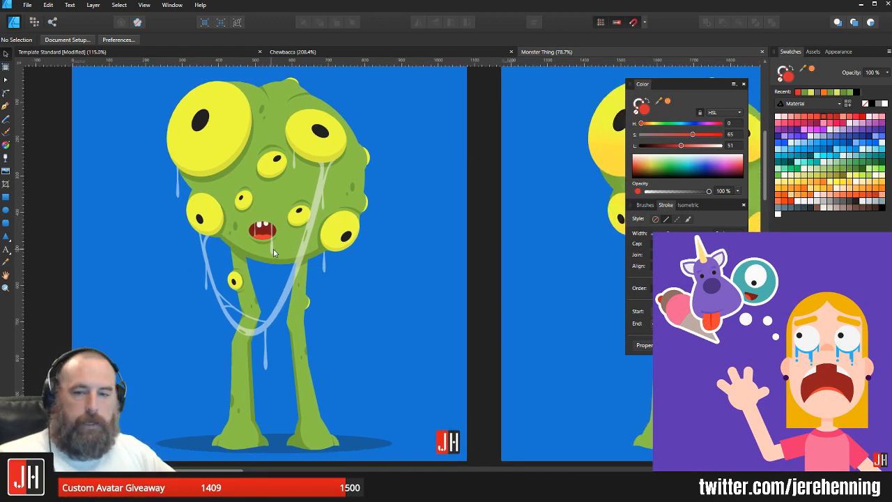
{"action": "scroll", "coordinate": [274, 249], "scroll_direction": "down", "scroll_amount": 3}
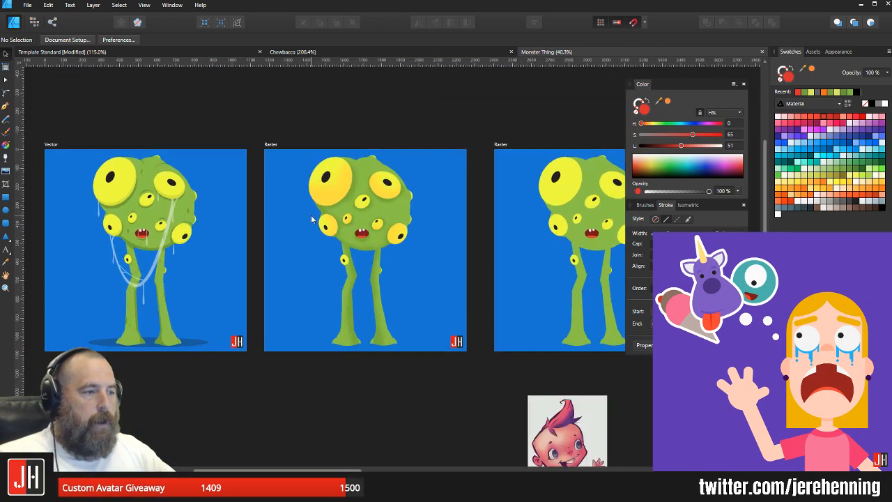
{"action": "left_click_drag", "start_coordinate": [325, 215], "coordinate": [295, 216]}
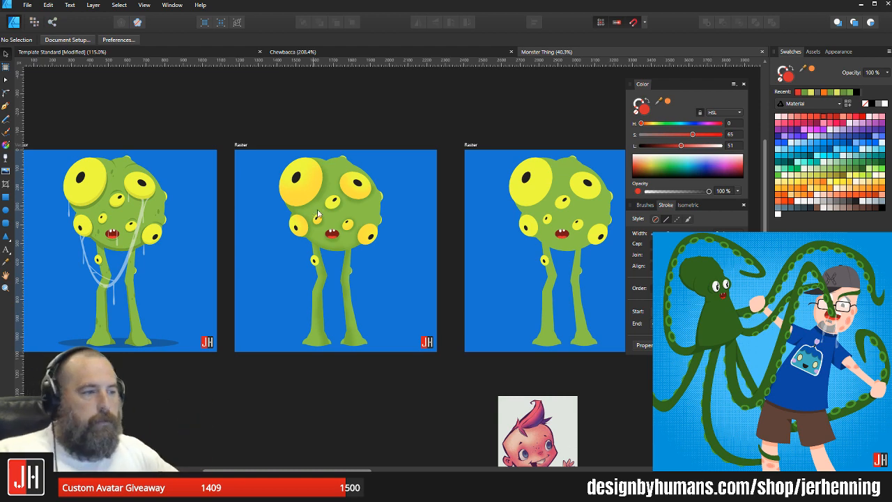
Step: Return to the Template Standard document, align the orange leg's lower hip node with the pelvis's bottom edge, and deselect the leg
{"action": "left_click", "coordinate": [206, 53]}
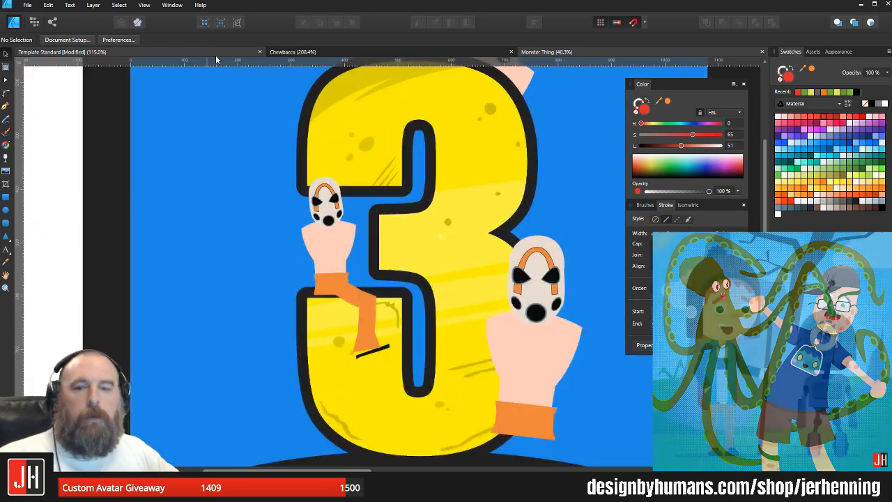
{"action": "scroll", "coordinate": [311, 270], "scroll_direction": "up", "scroll_amount": 10}
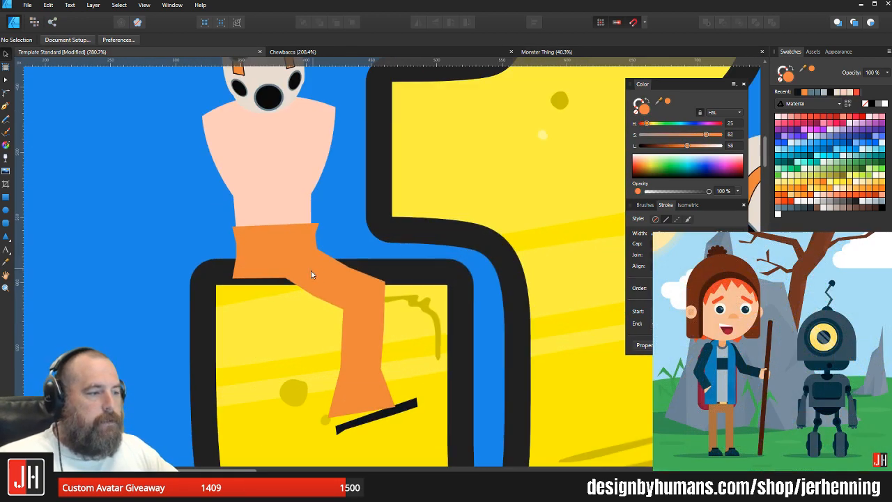
{"action": "left_click", "coordinate": [302, 282]}
{"action": "left_click_drag", "start_coordinate": [326, 325], "coordinate": [340, 317]}
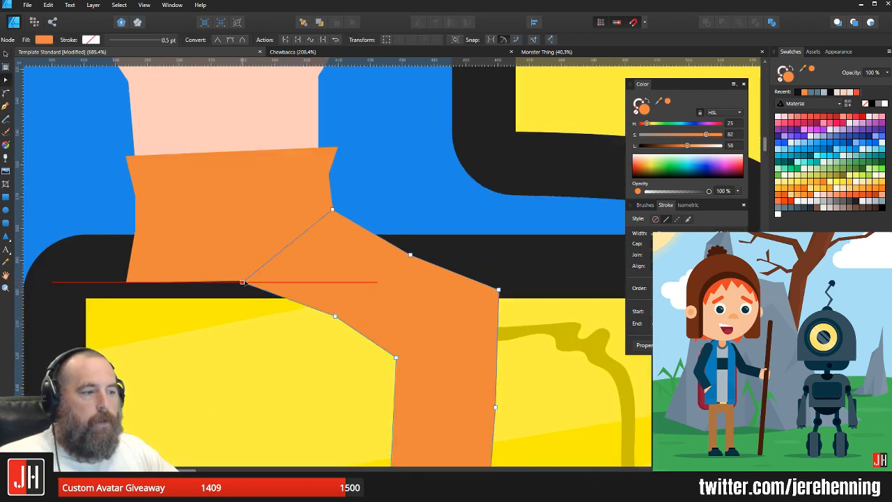
{"action": "left_click_drag", "start_coordinate": [249, 283], "coordinate": [248, 280]}
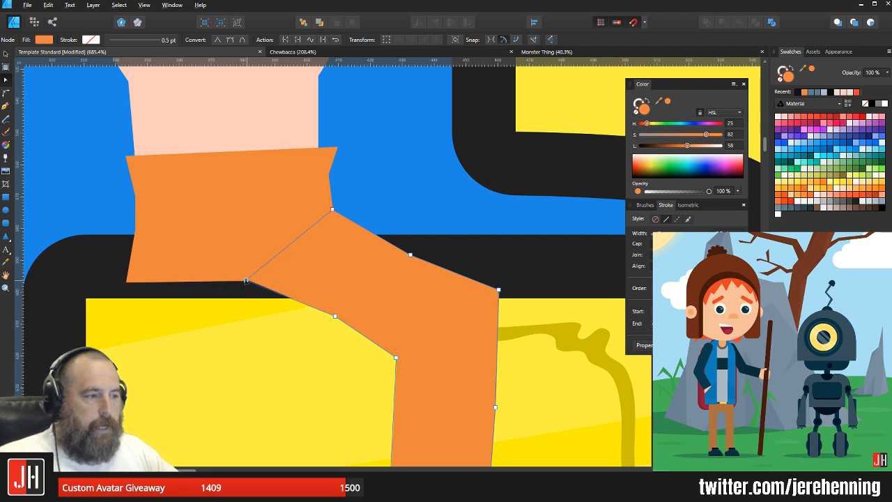
{"action": "scroll", "coordinate": [372, 308], "scroll_direction": "down", "scroll_amount": 10}
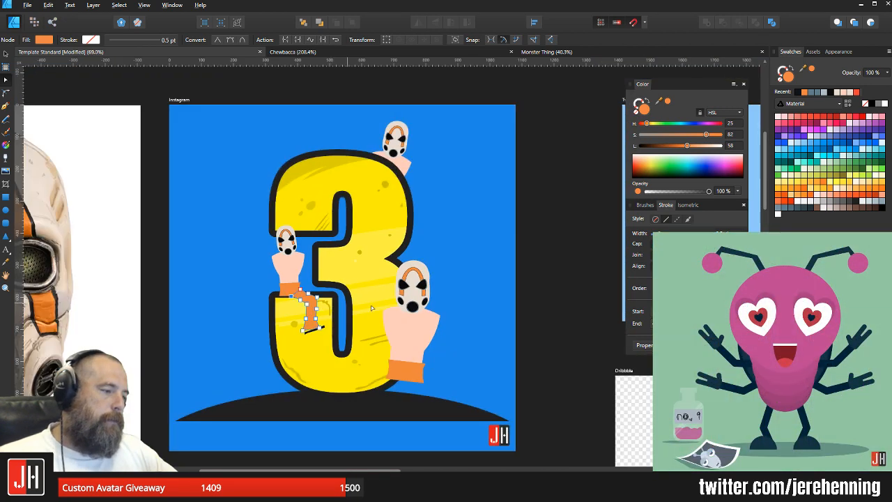
{"action": "key", "text": "v"}
Step: Move the knee nodes of the ledge character's orange leg slightly up and inward toward the hip
{"action": "scroll", "coordinate": [277, 291], "scroll_direction": "up", "scroll_amount": 6}
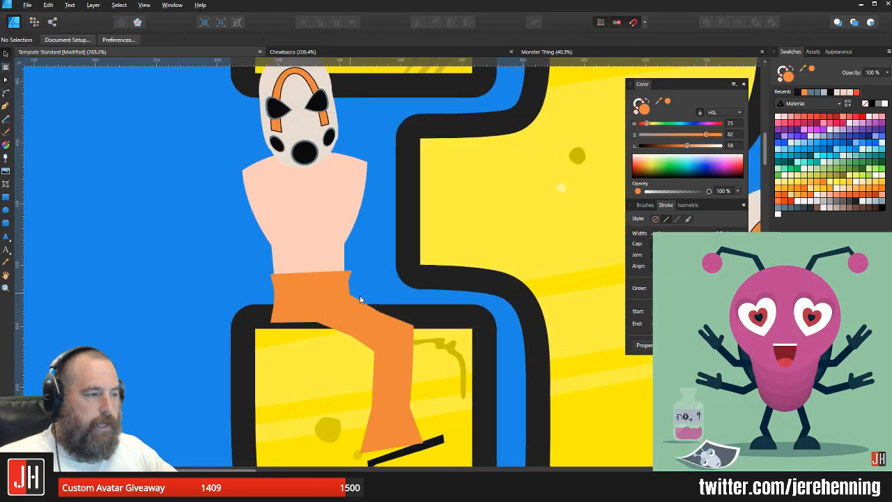
{"action": "left_click_drag", "start_coordinate": [386, 378], "coordinate": [330, 301]}
{"action": "scroll", "coordinate": [330, 305], "scroll_direction": "up", "scroll_amount": 3}
{"action": "left_click", "coordinate": [340, 226]}
{"action": "key", "text": "a"}
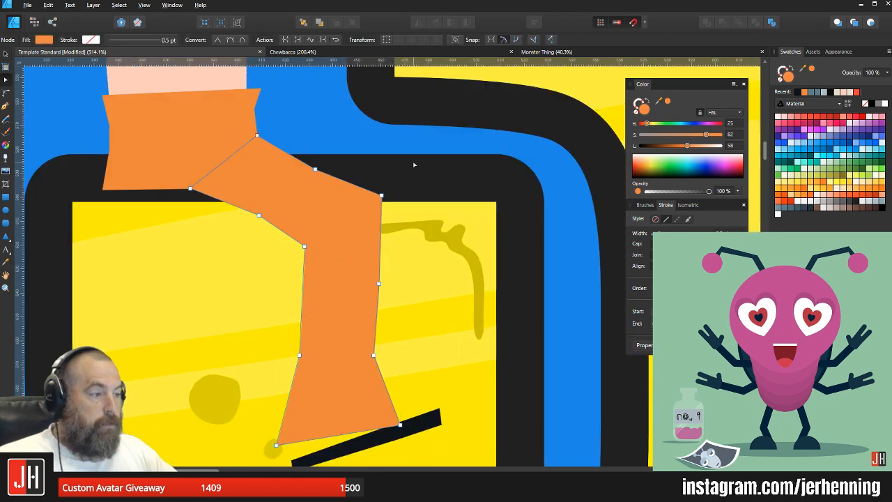
{"action": "left_click_drag", "start_coordinate": [413, 162], "coordinate": [208, 269]}
{"action": "mouse_move", "coordinate": [304, 248]}
{"action": "left_mouse_down"}
{"action": "mouse_move", "coordinate": [291, 239]}
{"action": "mouse_move", "coordinate": [296, 243]}
{"action": "left_mouse_up"}
{"action": "left_click_drag", "start_coordinate": [382, 304], "coordinate": [356, 241]}
Step: Raise the ankle and cuff nodes of the orange leg to shorten the shin, and deselect the leg
{"action": "left_click_drag", "start_coordinate": [417, 412], "coordinate": [198, 305]}
{"action": "left_click_drag", "start_coordinate": [283, 312], "coordinate": [288, 281]}
{"action": "key", "text": "ctrl+0"}
{"action": "scroll", "coordinate": [288, 283], "scroll_direction": "down", "scroll_amount": 2}
{"action": "key", "text": "v"}
{"action": "left_click", "coordinate": [435, 269]}
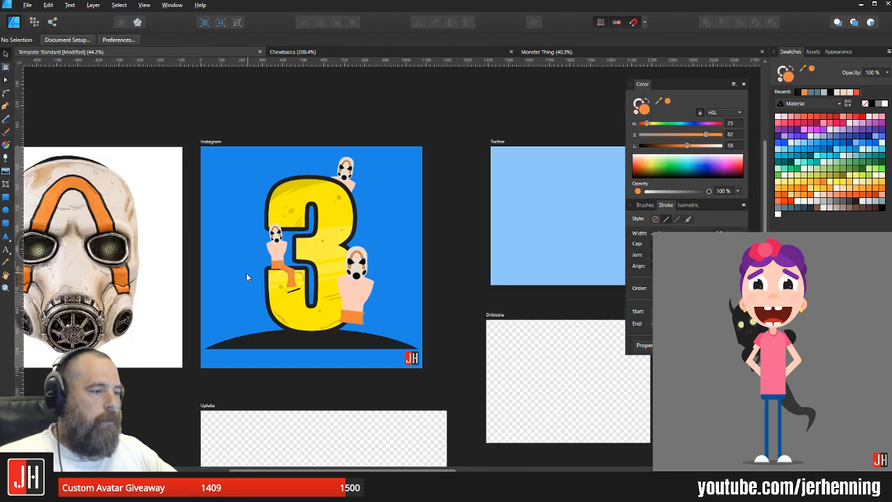
Step: Inspect the seated leg's join with the orange pelvis up close and in the full artwork, and clear the selection
{"action": "scroll", "coordinate": [256, 280], "scroll_direction": "up", "scroll_amount": 3}
{"action": "left_click_drag", "start_coordinate": [341, 235], "coordinate": [309, 264]}
{"action": "scroll", "coordinate": [309, 265], "scroll_direction": "up", "scroll_amount": 6}
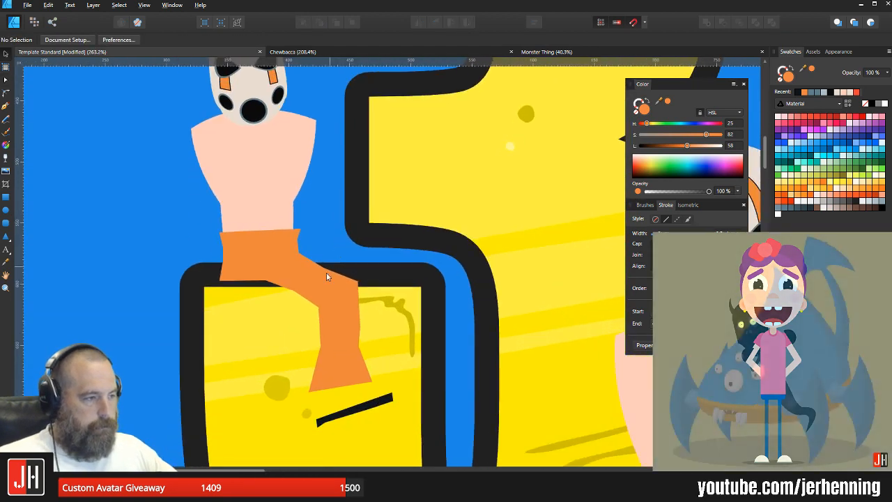
{"action": "left_click", "coordinate": [334, 274]}
{"action": "left_click_drag", "start_coordinate": [416, 233], "coordinate": [412, 236]}
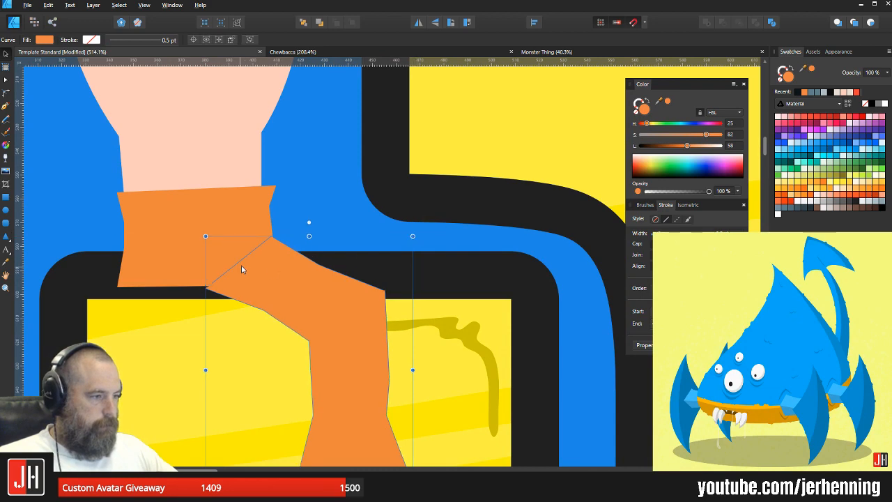
{"action": "scroll", "coordinate": [241, 265], "scroll_direction": "up", "scroll_amount": 3}
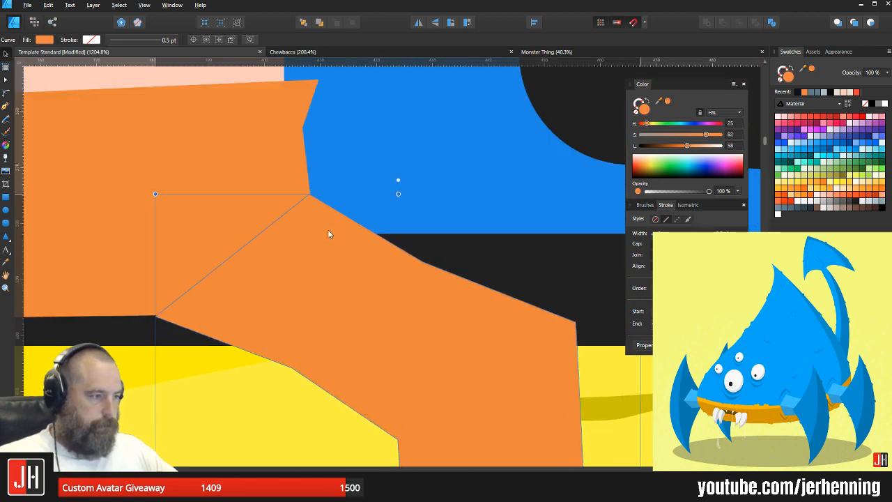
{"action": "scroll", "coordinate": [328, 233], "scroll_direction": "down", "scroll_amount": 11}
{"action": "left_click", "coordinate": [445, 261]}
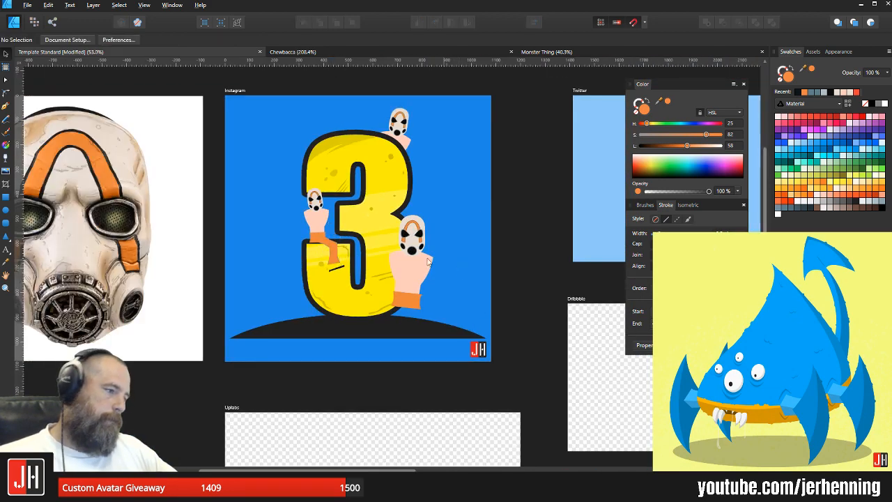
Step: Add a node midway along the orange trouser cuff's bottom edge and pull it slightly downward to bend the hem
{"action": "scroll", "coordinate": [428, 261], "scroll_direction": "up", "scroll_amount": 8}
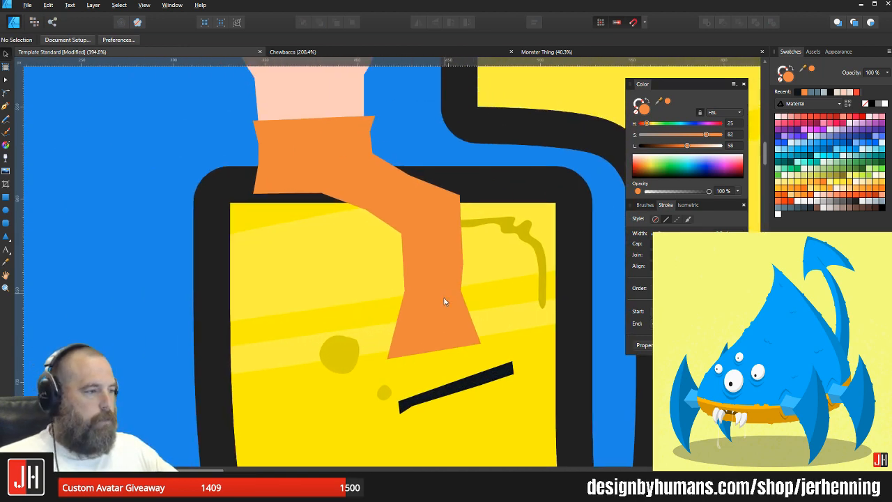
{"action": "left_click", "coordinate": [444, 301]}
{"action": "scroll", "coordinate": [436, 331], "scroll_direction": "up", "scroll_amount": 4}
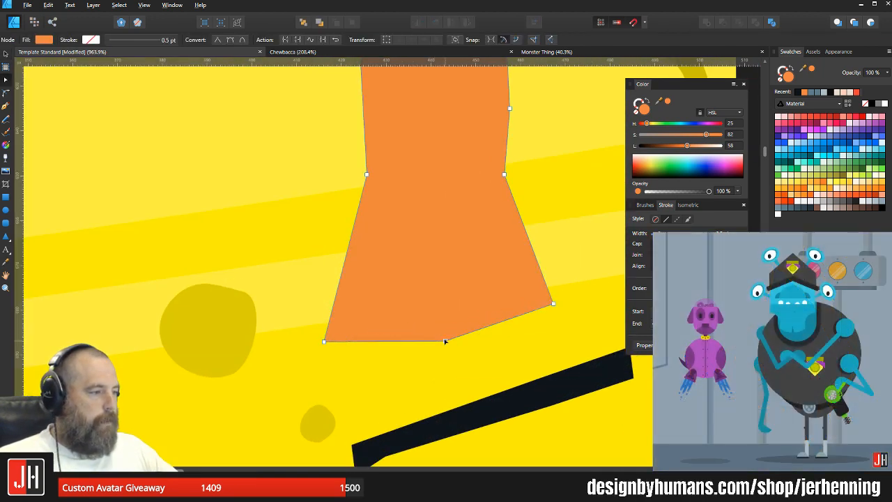
{"action": "left_click", "coordinate": [441, 333]}
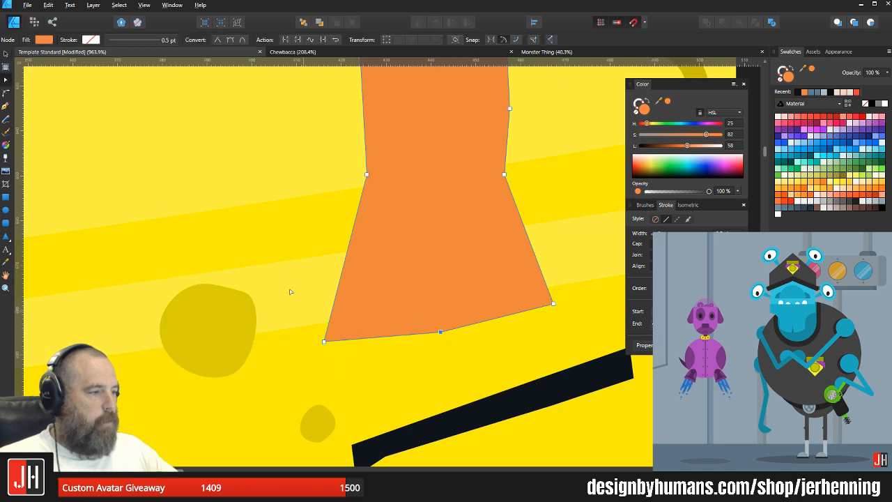
Step: Select the three bottom nodes of the orange trouser cuff and nudge them upward to shorten the flare
{"action": "left_click_drag", "start_coordinate": [284, 271], "coordinate": [554, 369]}
{"action": "key", "text": "Up"}
{"action": "key", "text": "Up"}
{"action": "key", "text": "Up"}
{"action": "key", "text": "Up"}
{"action": "key", "text": "Up"}
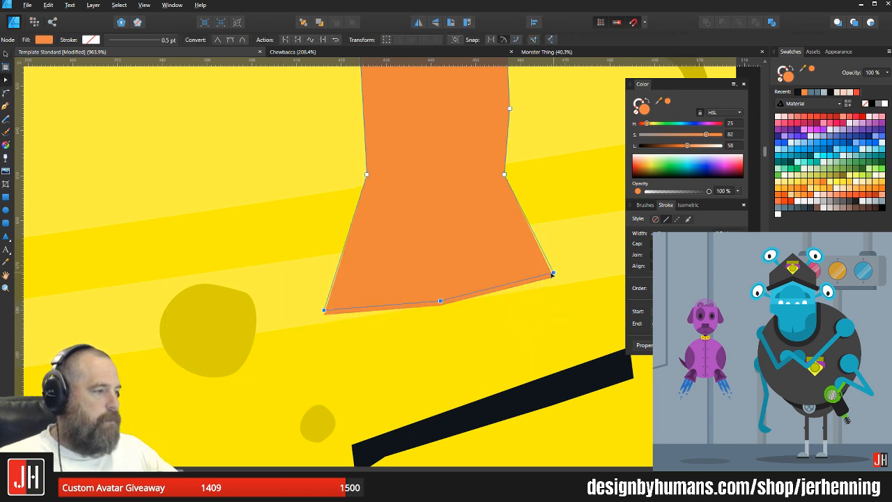
Step: Move the left corner node of the orange trouser cuff's hem inward and slightly up, and deselect the leg
{"action": "left_click_drag", "start_coordinate": [324, 311], "coordinate": [338, 302]}
{"action": "key", "text": "ctrl+0"}
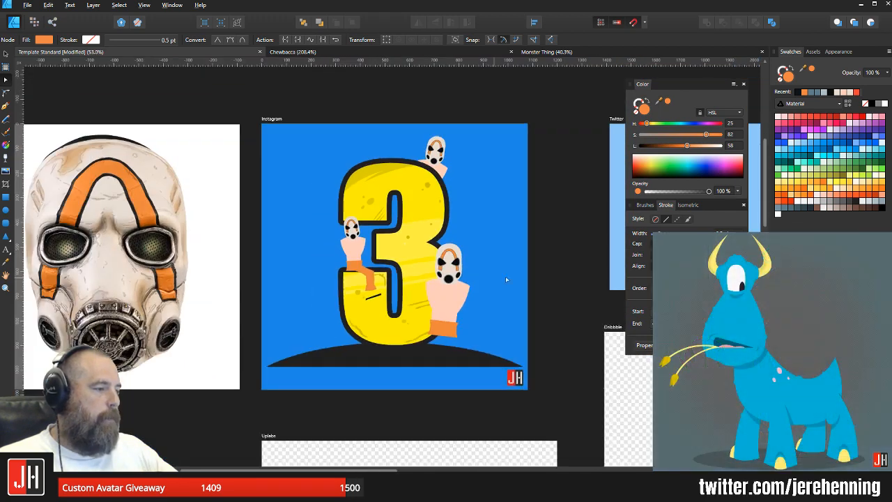
{"action": "scroll", "coordinate": [358, 271], "scroll_direction": "up", "scroll_amount": 6}
{"action": "left_click", "coordinate": [384, 203]}
{"action": "left_click_drag", "start_coordinate": [382, 176], "coordinate": [341, 248]}
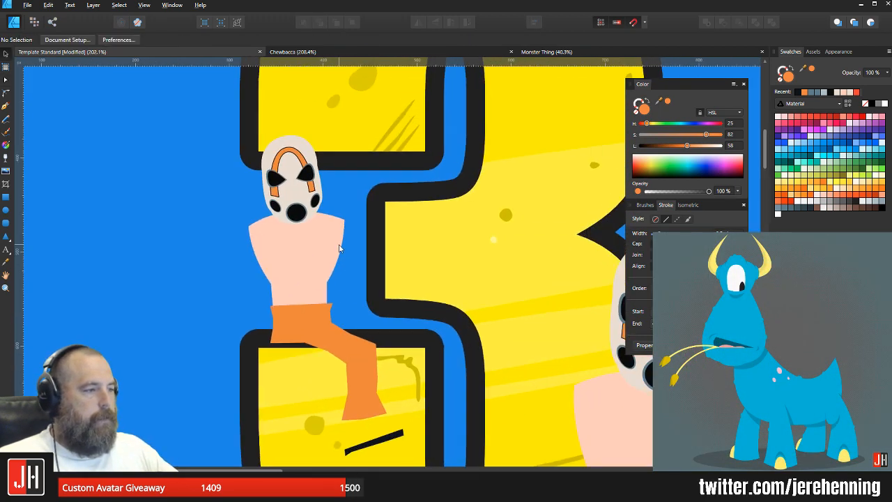
Step: Shift the back and front knee nodes of the orange leg slightly inward to slim the knee, and deselect the leg
{"action": "scroll", "coordinate": [338, 257], "scroll_direction": "down", "scroll_amount": 3}
{"action": "scroll", "coordinate": [307, 269], "scroll_direction": "up", "scroll_amount": 3}
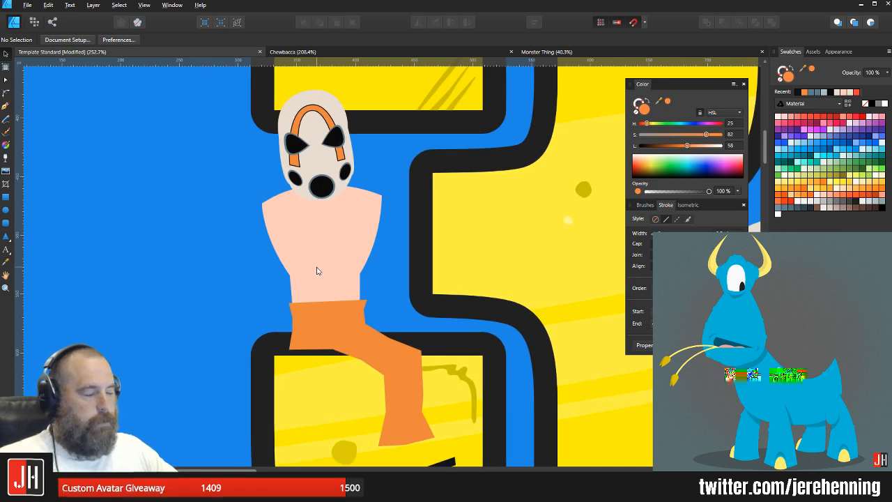
{"action": "scroll", "coordinate": [317, 271], "scroll_direction": "down", "scroll_amount": 3}
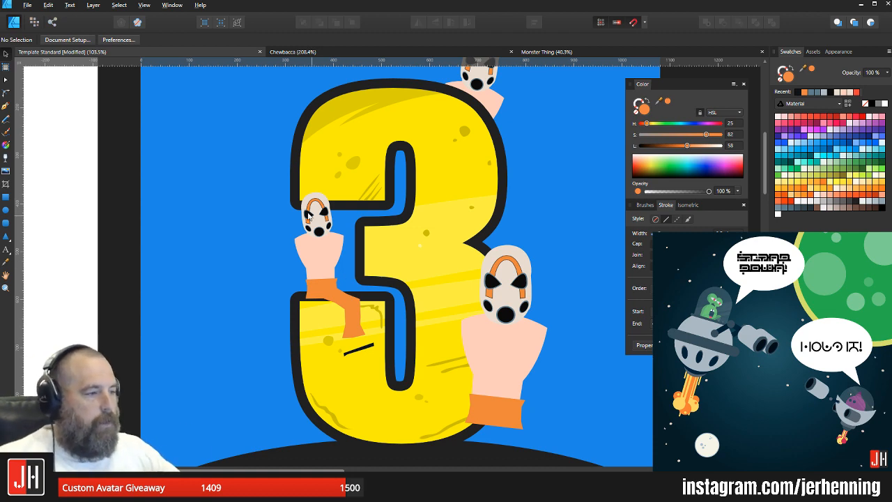
{"action": "scroll", "coordinate": [319, 237], "scroll_direction": "up", "scroll_amount": 3}
{"action": "scroll", "coordinate": [317, 249], "scroll_direction": "down", "scroll_amount": 4}
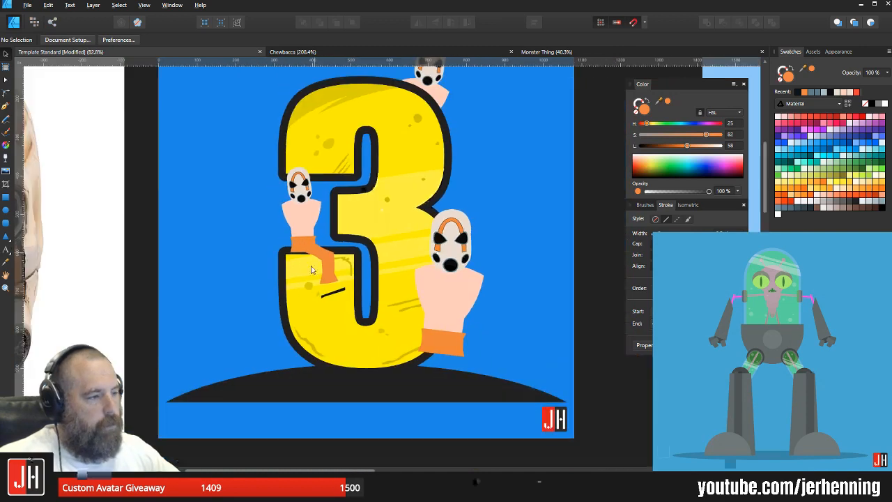
{"action": "scroll", "coordinate": [312, 270], "scroll_direction": "up", "scroll_amount": 4}
{"action": "left_click", "coordinate": [352, 243]}
{"action": "key", "text": "a"}
{"action": "left_click_drag", "start_coordinate": [413, 160], "coordinate": [360, 322]}
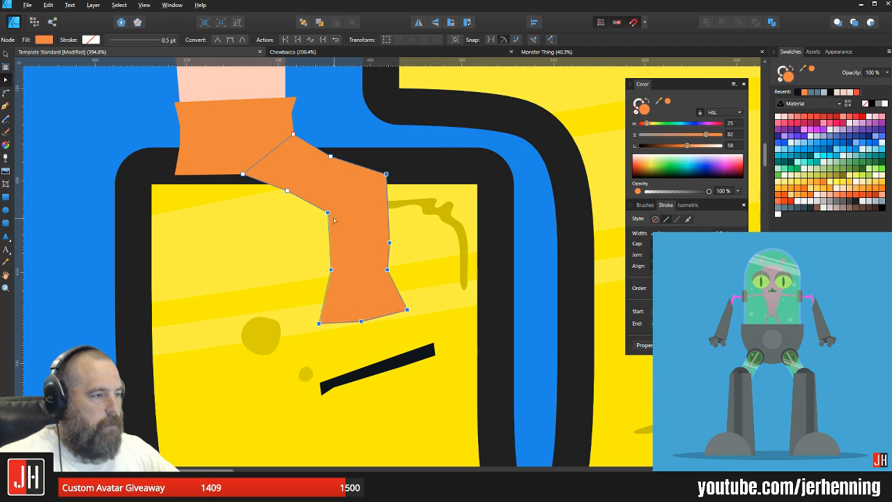
{"action": "left_click_drag", "start_coordinate": [329, 212], "coordinate": [332, 211]}
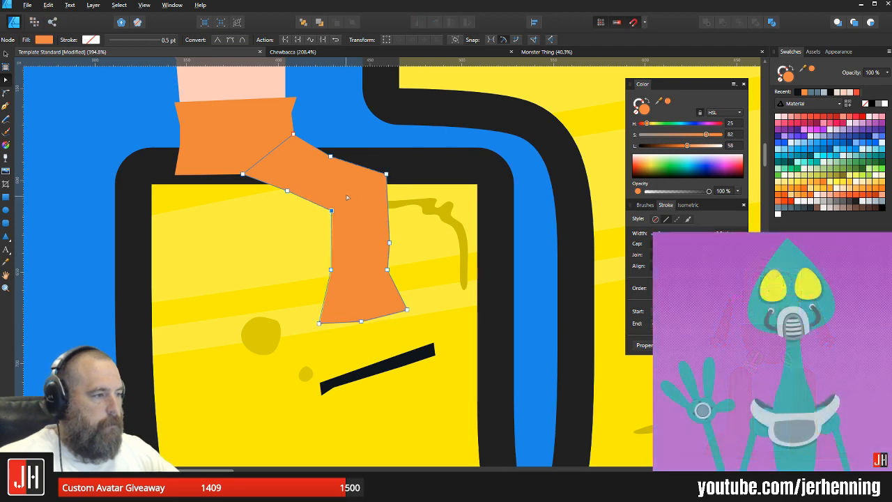
{"action": "left_click_drag", "start_coordinate": [386, 175], "coordinate": [377, 175]}
{"action": "key", "text": "v"}
{"action": "scroll", "coordinate": [379, 201], "scroll_direction": "down", "scroll_amount": 6}
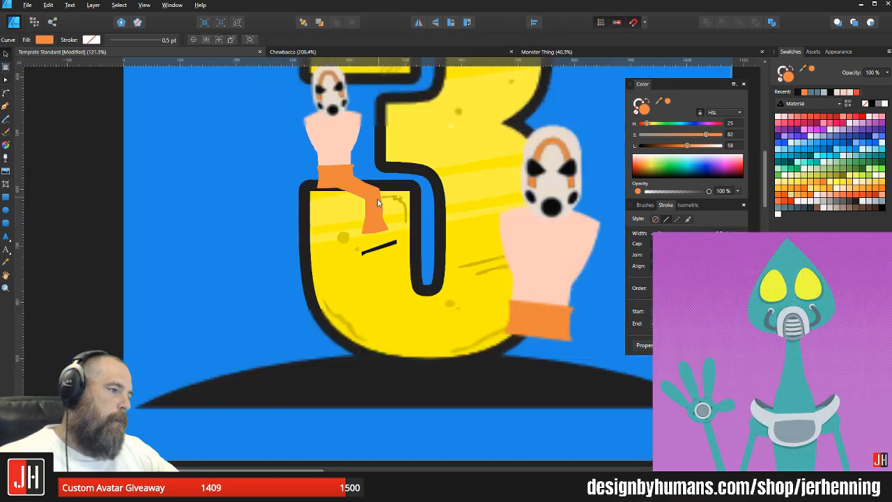
{"action": "key", "text": "ctrl+d"}
Step: Nudge the orange leg's lower hip node slightly downward where it joins the pelvis, and clear the selection
{"action": "scroll", "coordinate": [364, 198], "scroll_direction": "up", "scroll_amount": 5}
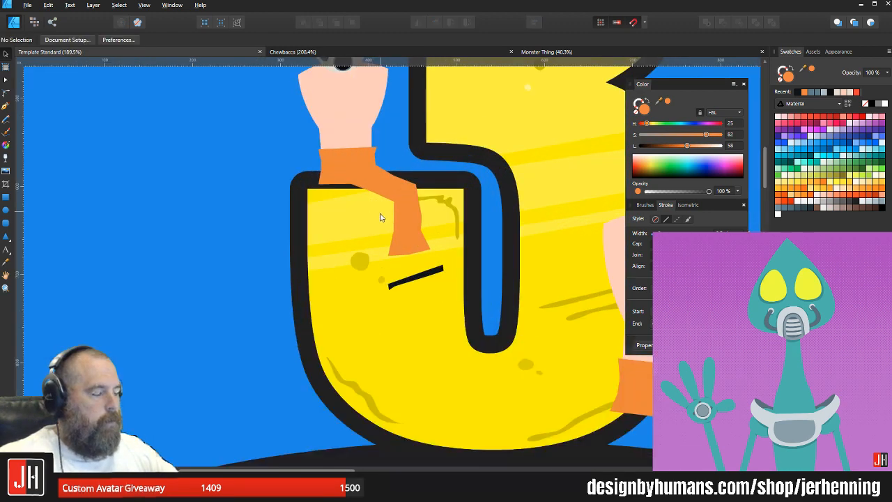
{"action": "scroll", "coordinate": [378, 215], "scroll_direction": "down", "scroll_amount": 4}
{"action": "scroll", "coordinate": [391, 238], "scroll_direction": "down", "scroll_amount": 3}
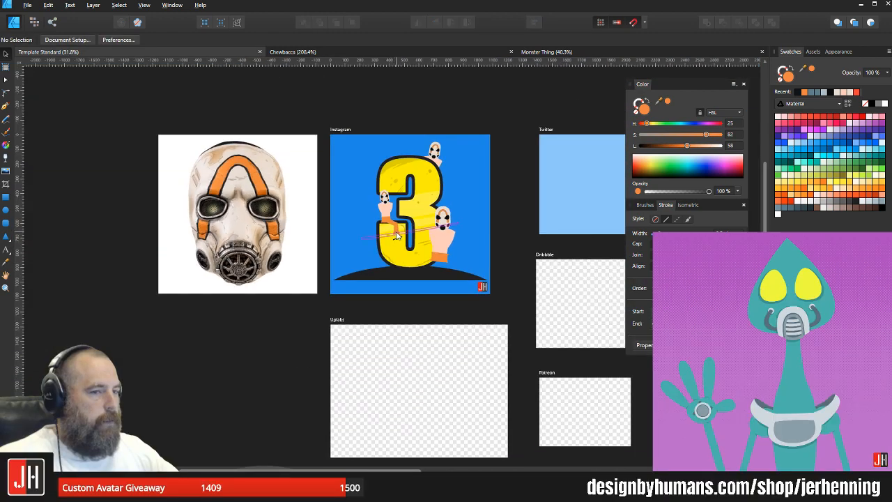
{"action": "scroll", "coordinate": [397, 240], "scroll_direction": "up", "scroll_amount": 6}
{"action": "scroll", "coordinate": [400, 242], "scroll_direction": "up", "scroll_amount": 3}
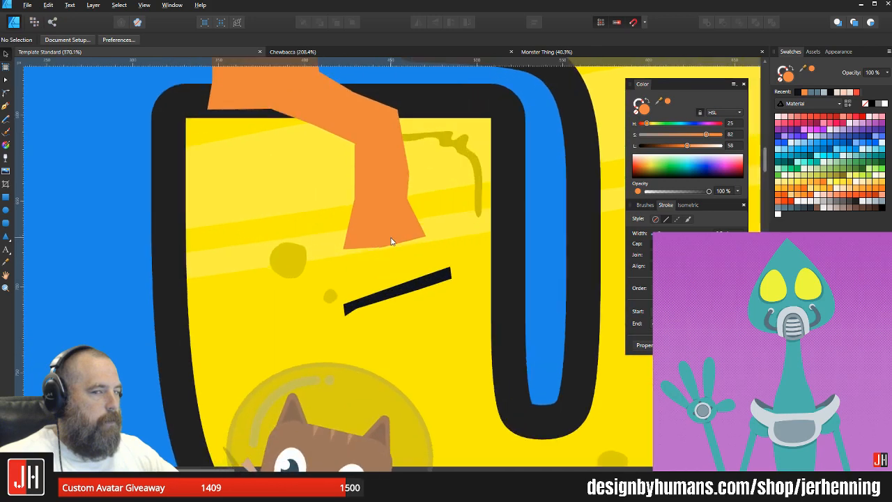
{"action": "scroll", "coordinate": [391, 241], "scroll_direction": "down", "scroll_amount": 3}
{"action": "scroll", "coordinate": [298, 143], "scroll_direction": "up", "scroll_amount": 6}
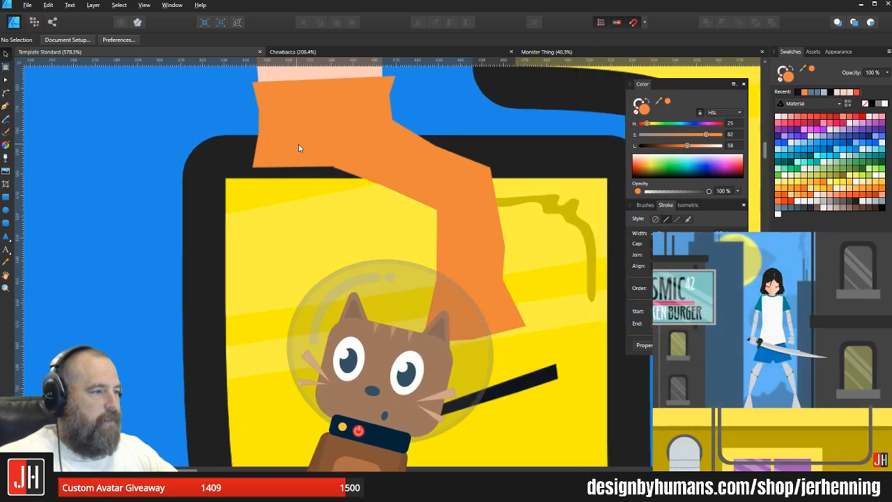
{"action": "left_click", "coordinate": [395, 192]}
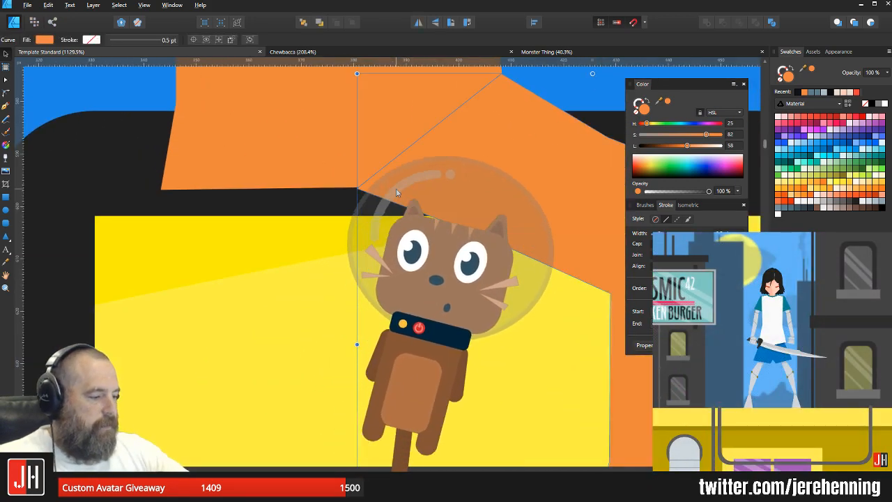
{"action": "scroll", "coordinate": [380, 198], "scroll_direction": "up", "scroll_amount": 3}
{"action": "key", "text": "a"}
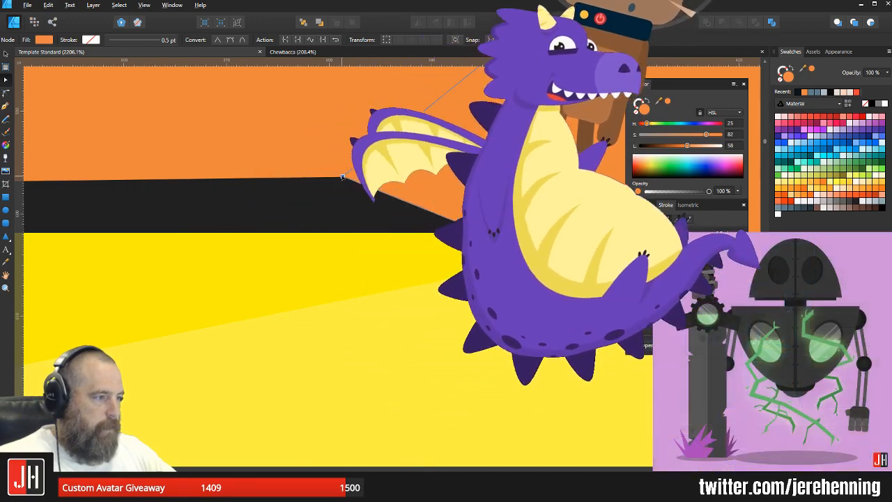
{"action": "left_click_drag", "start_coordinate": [340, 176], "coordinate": [345, 182]}
{"action": "scroll", "coordinate": [349, 184], "scroll_direction": "down", "scroll_amount": 11}
{"action": "key", "text": "ctrl+d"}
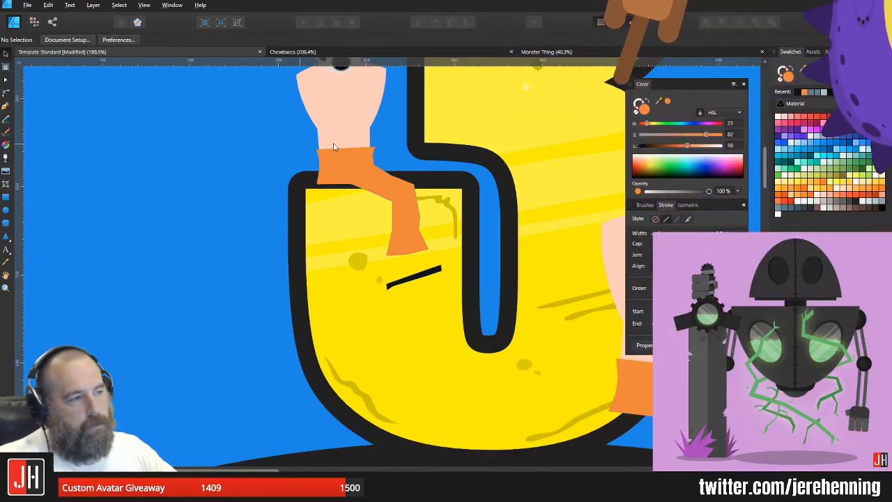
Step: Inspect how the seated leg relates to the ledge character's torso, up close and within the whole artwork
{"action": "scroll", "coordinate": [390, 256], "scroll_direction": "down", "scroll_amount": 4}
{"action": "scroll", "coordinate": [392, 258], "scroll_direction": "up", "scroll_amount": 7}
{"action": "left_click", "coordinate": [348, 218]}
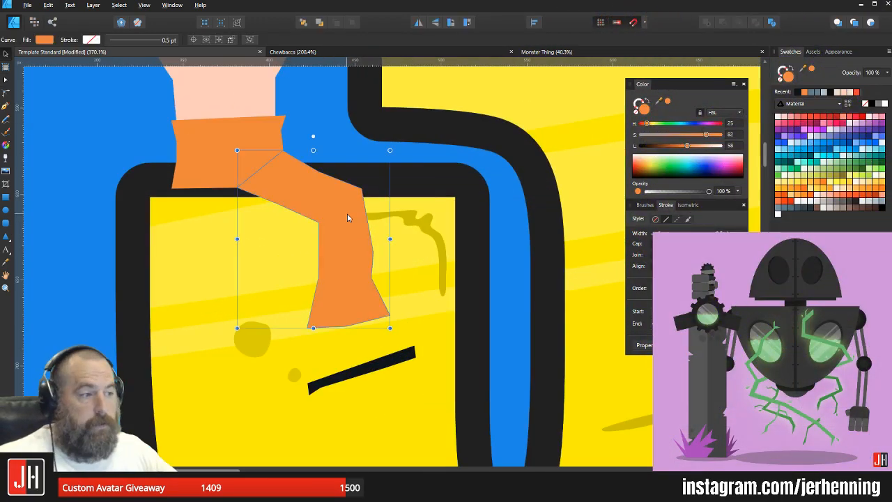
{"action": "scroll", "coordinate": [351, 205], "scroll_direction": "down", "scroll_amount": 3}
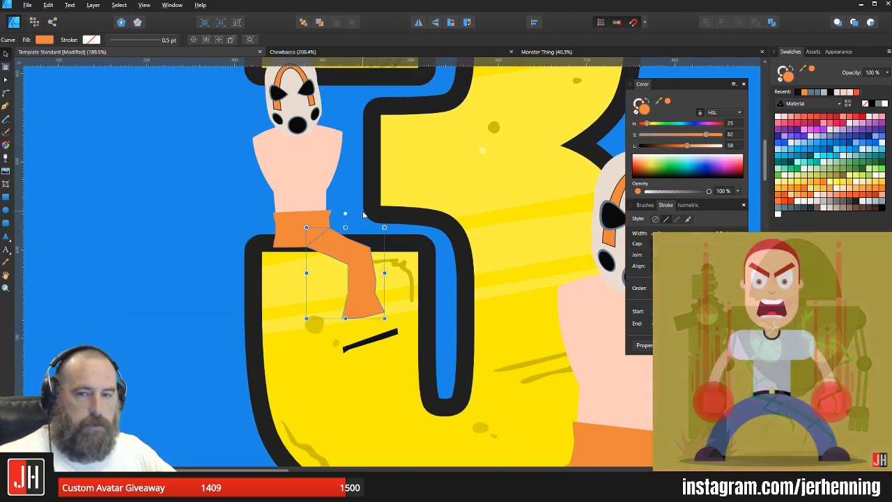
{"action": "scroll", "coordinate": [366, 233], "scroll_direction": "down", "scroll_amount": 3}
{"action": "left_click", "coordinate": [345, 289]}
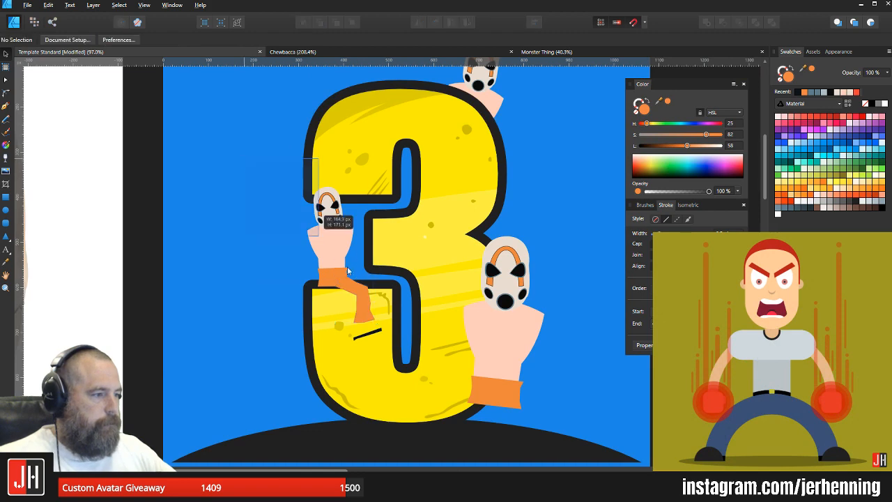
{"action": "scroll", "coordinate": [344, 291], "scroll_direction": "up", "scroll_amount": 3}
{"action": "left_click_drag", "start_coordinate": [339, 244], "coordinate": [337, 245]}
{"action": "scroll", "coordinate": [396, 325], "scroll_direction": "down", "scroll_amount": 3}
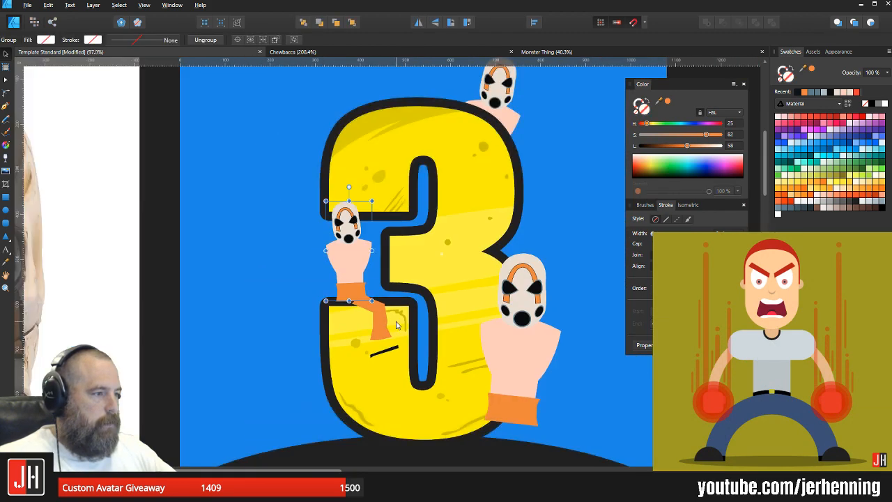
Step: Move the orange leg and the dark sliver off the ledge to the empty blue area left of the 3
{"action": "left_click_drag", "start_coordinate": [383, 323], "coordinate": [234, 322]}
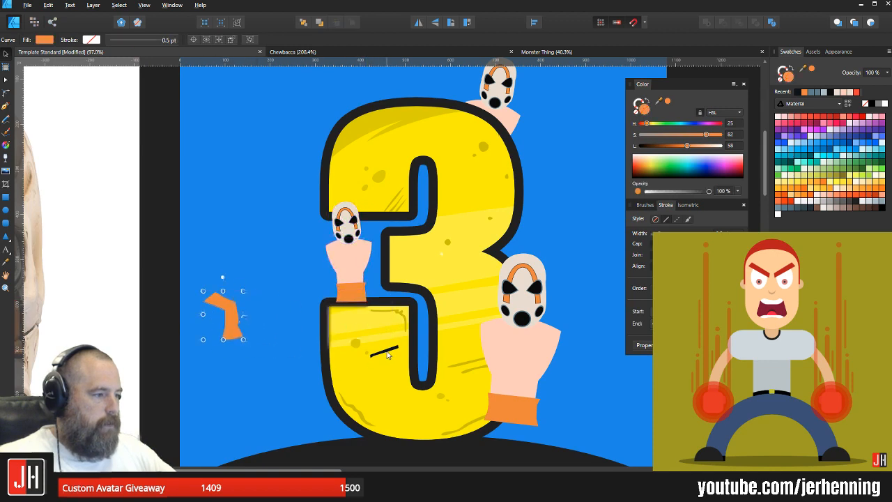
{"action": "left_click_drag", "start_coordinate": [388, 354], "coordinate": [213, 260]}
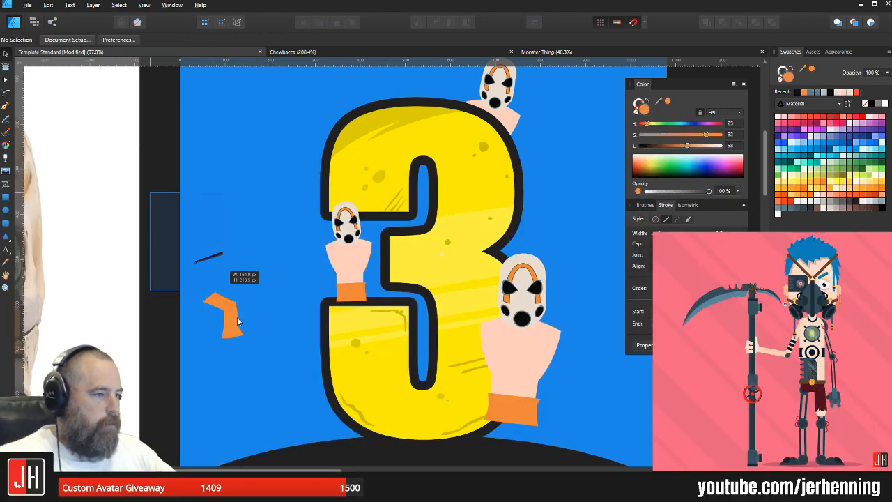
{"action": "left_click", "coordinate": [237, 311], "text": "shift"}
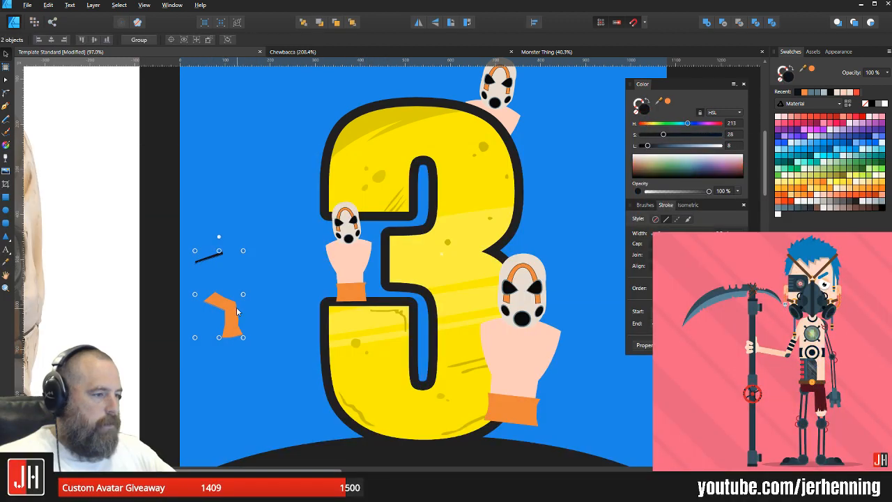
{"action": "left_click_drag", "start_coordinate": [237, 309], "coordinate": [239, 213]}
{"action": "left_click", "coordinate": [266, 187]}
Step: Move the ledge character's upper-body group slightly up and right so its orange base sits on the ledge's upper edge
{"action": "scroll", "coordinate": [358, 299], "scroll_direction": "up", "scroll_amount": 6}
{"action": "left_click_drag", "start_coordinate": [373, 276], "coordinate": [367, 305]}
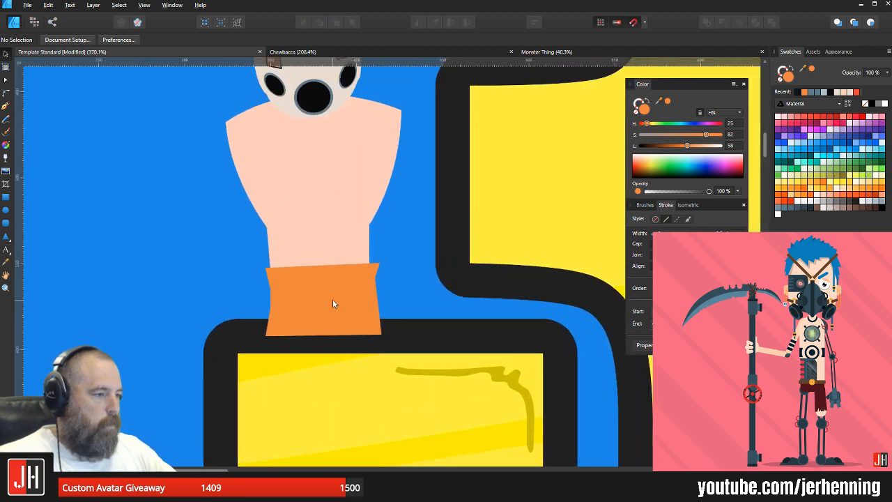
{"action": "scroll", "coordinate": [365, 321], "scroll_direction": "down", "scroll_amount": 4}
{"action": "left_click", "coordinate": [349, 282]}
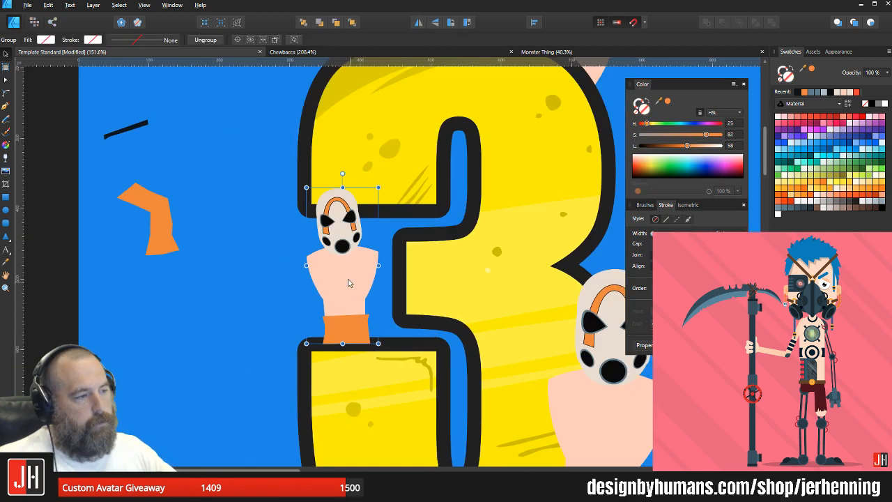
{"action": "mouse_move", "coordinate": [350, 273]}
{"action": "left_mouse_down"}
{"action": "mouse_move", "coordinate": [351, 261]}
{"action": "mouse_move", "coordinate": [351, 274]}
{"action": "left_mouse_up"}
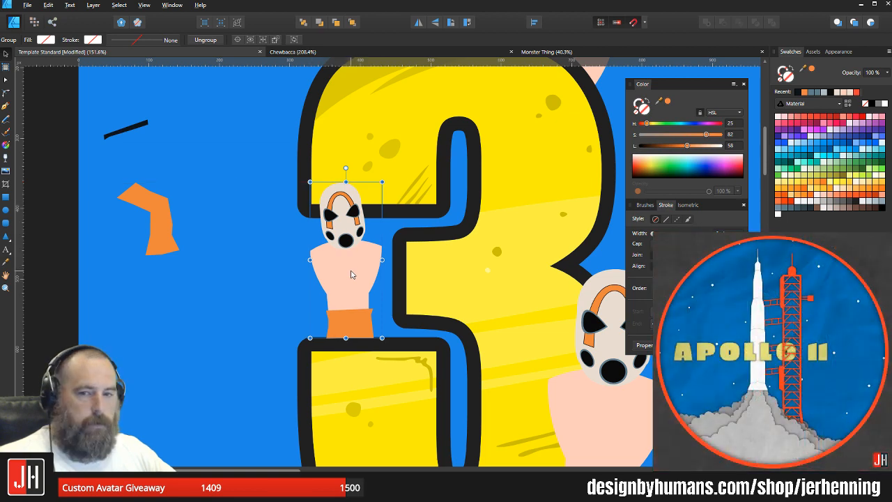
{"action": "scroll", "coordinate": [352, 277], "scroll_direction": "down", "scroll_amount": 3}
{"action": "scroll", "coordinate": [354, 282], "scroll_direction": "up", "scroll_amount": 3}
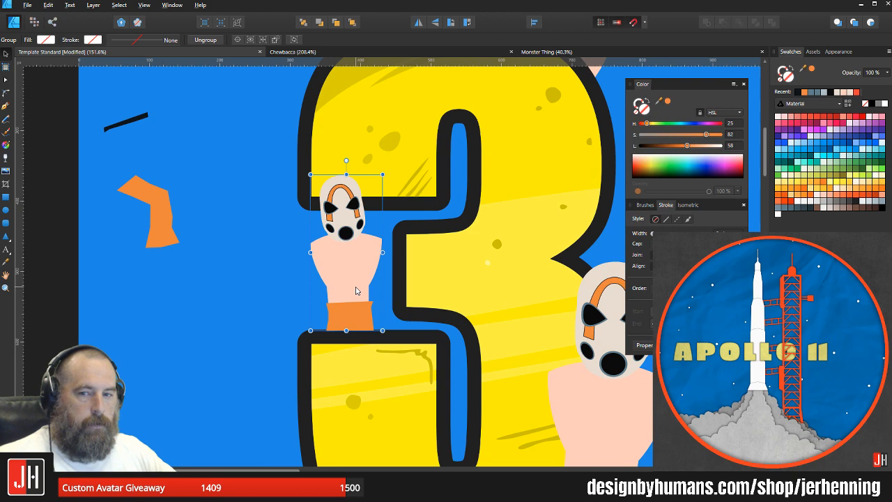
Step: Delete the orange leg and the dark sliver set aside on the blue background
{"action": "left_click_drag", "start_coordinate": [374, 304], "coordinate": [363, 287]}
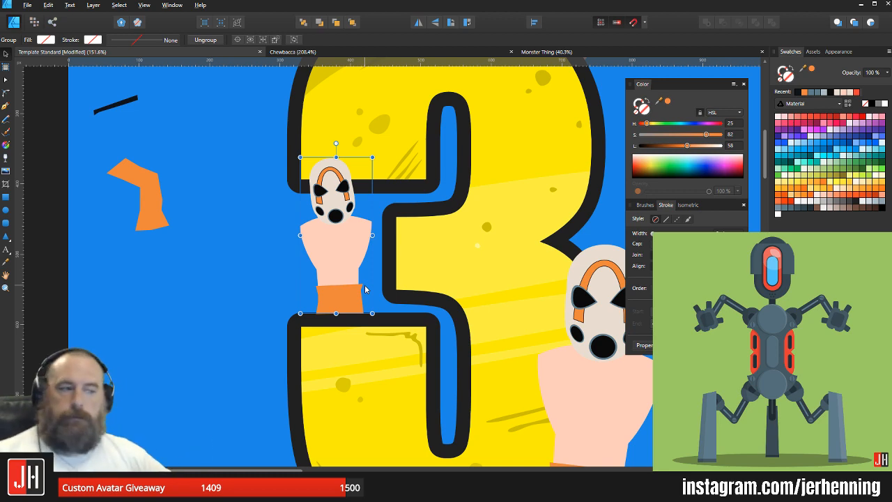
{"action": "mouse_move", "coordinate": [78, 85]}
{"action": "left_mouse_down"}
{"action": "mouse_move", "coordinate": [235, 232]}
{"action": "mouse_move", "coordinate": [218, 292]}
{"action": "left_mouse_up"}
{"action": "key", "text": "Delete"}
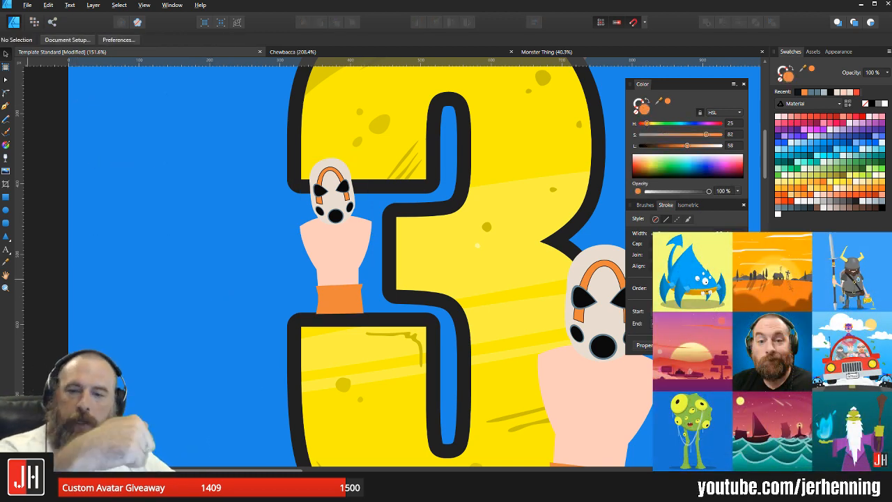
Step: Scale the ledge character's group down slightly while keeping its base on the ledge, deselect it and save the document
{"action": "scroll", "coordinate": [344, 243], "scroll_direction": "up", "scroll_amount": 3}
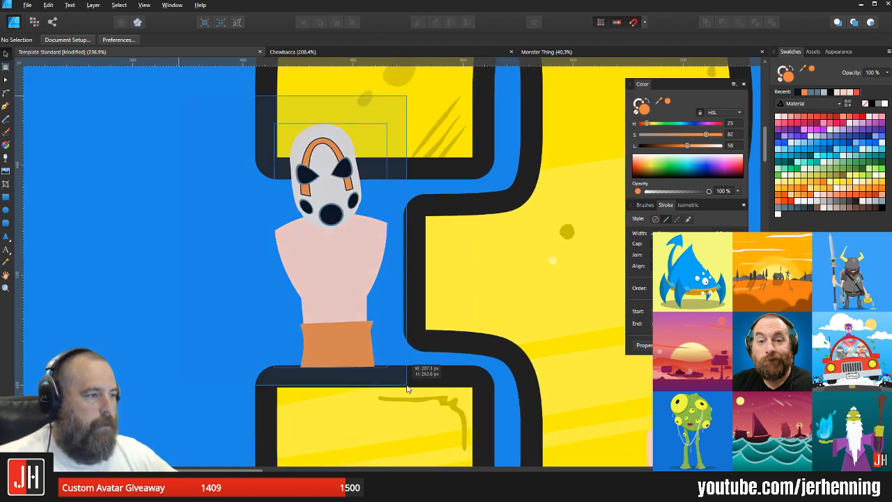
{"action": "left_click", "coordinate": [313, 241]}
{"action": "left_click_drag", "start_coordinate": [386, 123], "coordinate": [379, 132]}
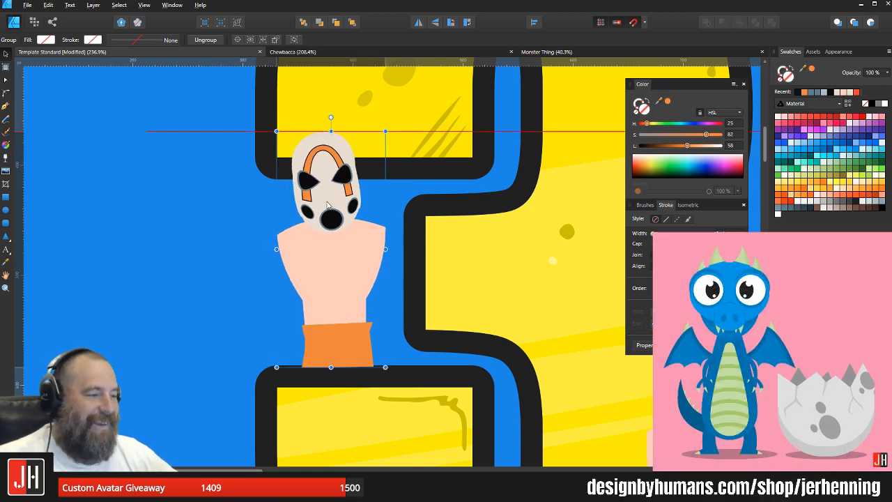
{"action": "key", "text": "ctrl+0"}
{"action": "left_click", "coordinate": [264, 209]}
{"action": "key", "text": "ctrl+s"}
Step: Examine the full composition and the placement of the three masked characters around the number 3
{"action": "scroll", "coordinate": [293, 216], "scroll_direction": "down", "scroll_amount": 4}
{"action": "scroll", "coordinate": [294, 217], "scroll_direction": "up", "scroll_amount": 4}
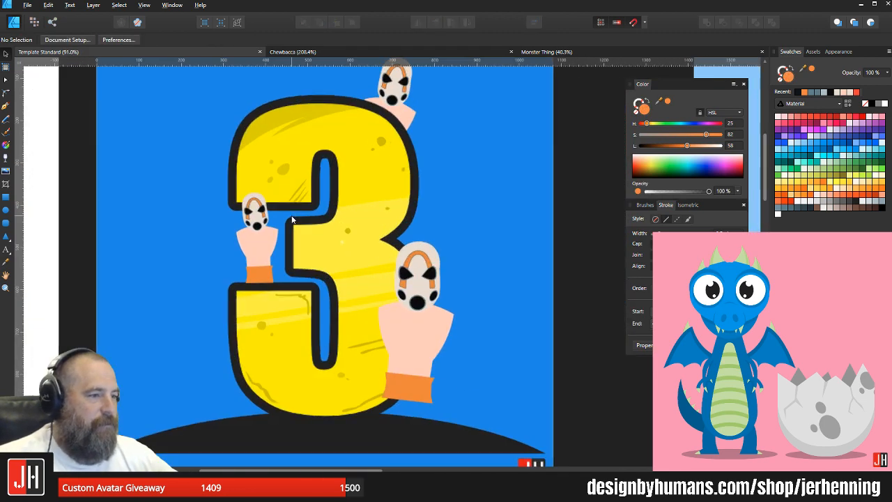
{"action": "left_click_drag", "start_coordinate": [295, 218], "coordinate": [353, 214]}
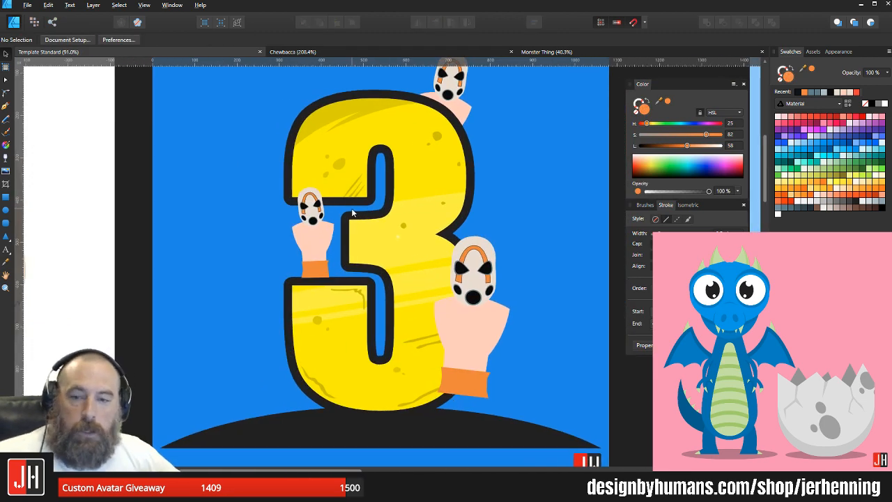
{"action": "scroll", "coordinate": [366, 206], "scroll_direction": "down", "scroll_amount": 2}
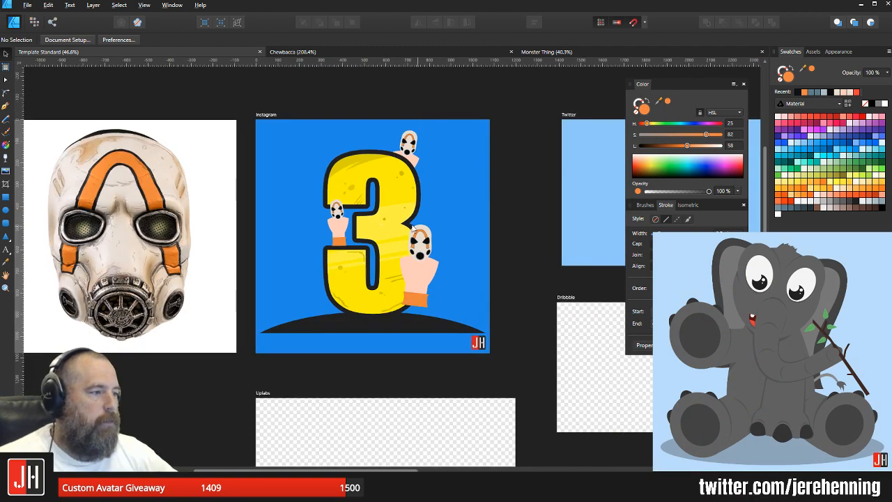
{"action": "scroll", "coordinate": [414, 228], "scroll_direction": "up", "scroll_amount": 2}
{"action": "left_click_drag", "start_coordinate": [402, 262], "coordinate": [393, 264]}
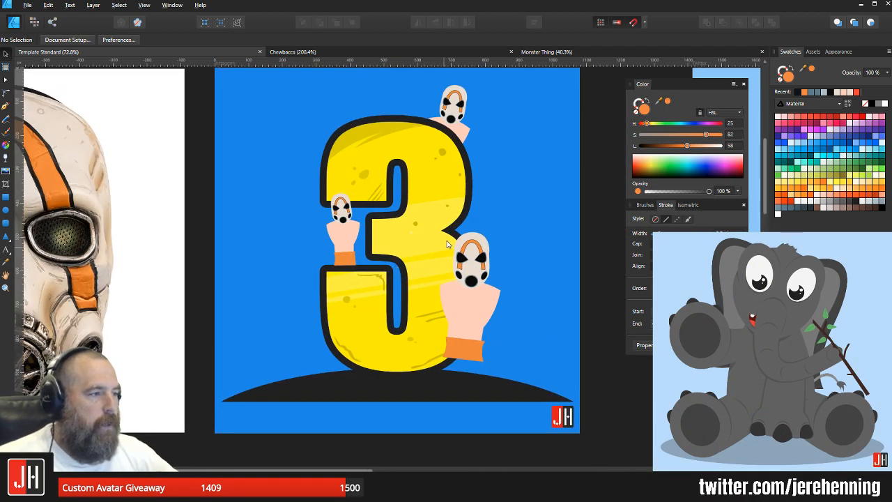
{"action": "left_click_drag", "start_coordinate": [425, 132], "coordinate": [408, 143]}
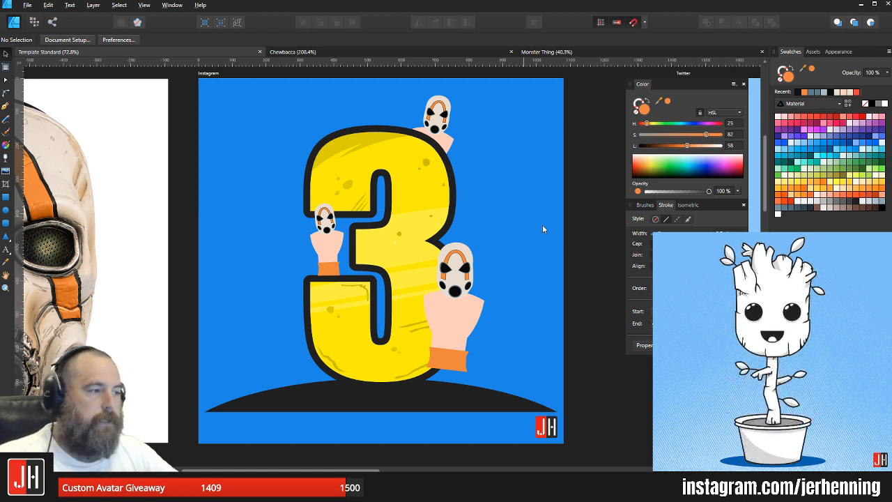
Step: Examine the ledge character's size and fit in the gap of the number 3 against the other characters
{"action": "scroll", "coordinate": [547, 231], "scroll_direction": "up", "scroll_amount": 3}
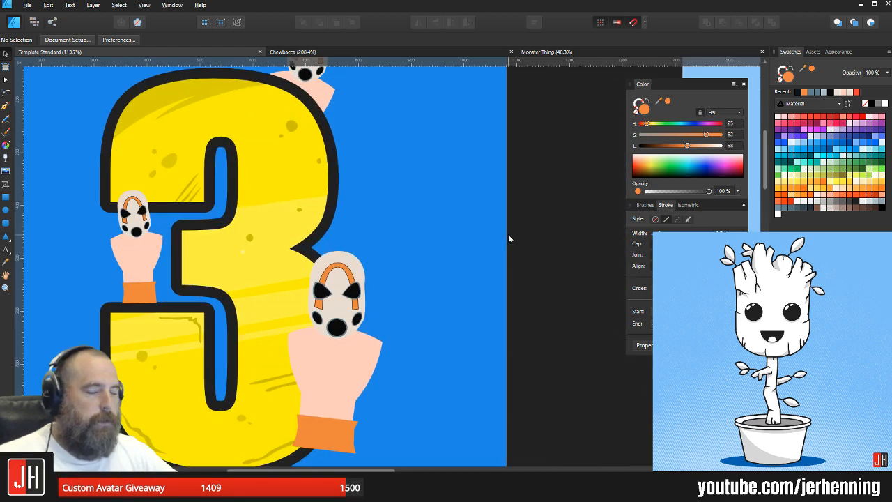
{"action": "scroll", "coordinate": [517, 213], "scroll_direction": "down", "scroll_amount": 2}
{"action": "scroll", "coordinate": [512, 216], "scroll_direction": "down", "scroll_amount": 2}
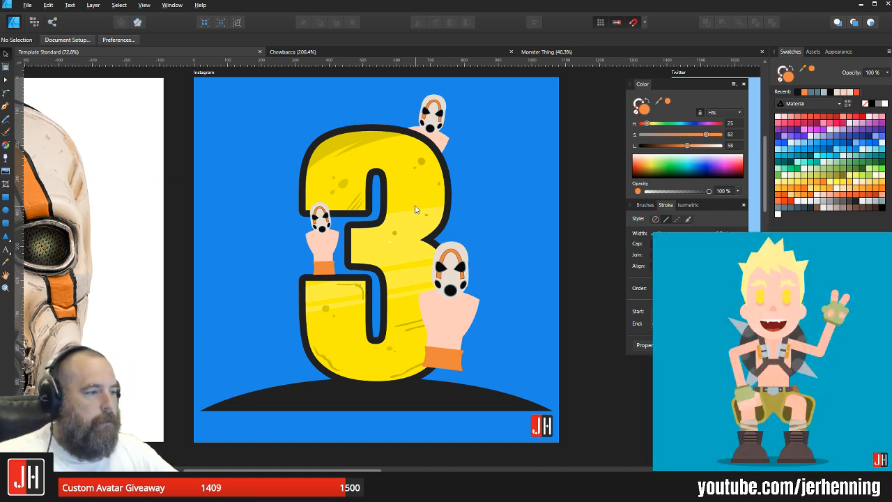
{"action": "scroll", "coordinate": [416, 207], "scroll_direction": "down", "scroll_amount": 2}
{"action": "scroll", "coordinate": [456, 205], "scroll_direction": "up", "scroll_amount": 8}
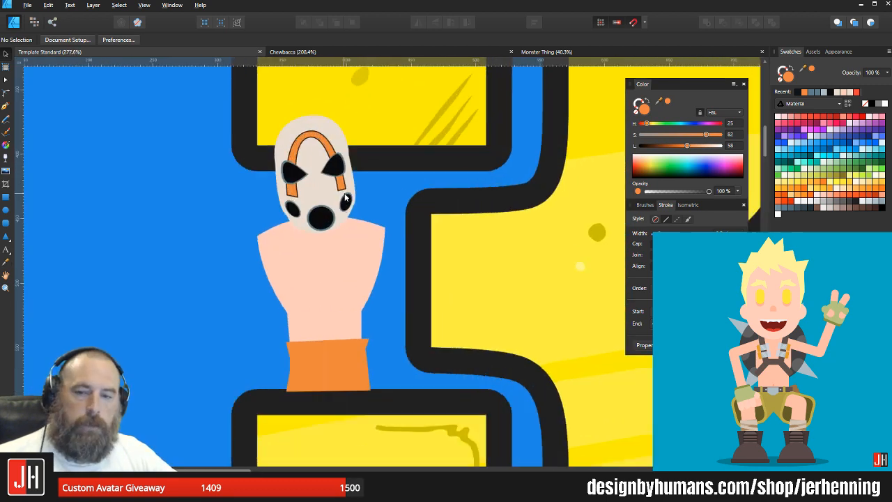
{"action": "scroll", "coordinate": [345, 197], "scroll_direction": "up", "scroll_amount": 1}
{"action": "left_click", "coordinate": [392, 191]}
{"action": "scroll", "coordinate": [393, 195], "scroll_direction": "down", "scroll_amount": 2}
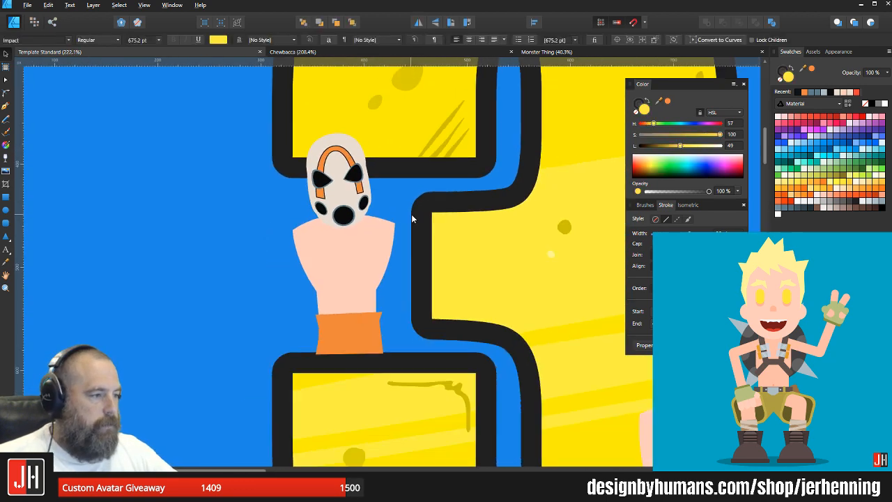
{"action": "left_click_drag", "start_coordinate": [411, 214], "coordinate": [378, 135]}
{"action": "left_click", "coordinate": [161, 238]}
{"action": "scroll", "coordinate": [324, 257], "scroll_direction": "up", "scroll_amount": 2}
Step: Scale the ledge character's group down slightly so its orange base rests on the ledge, deselect it and save the document
{"action": "left_click", "coordinate": [358, 191]}
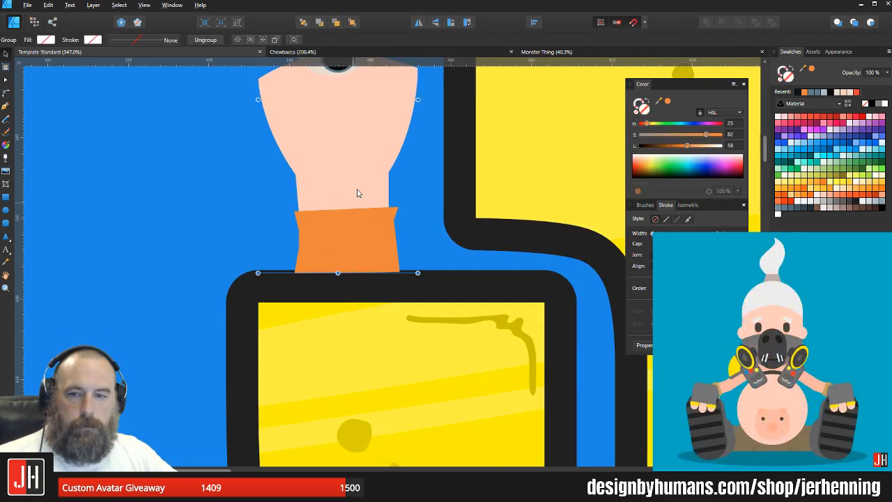
{"action": "scroll", "coordinate": [348, 217], "scroll_direction": "up", "scroll_amount": 2}
{"action": "left_click_drag", "start_coordinate": [326, 223], "coordinate": [343, 308]}
{"action": "scroll", "coordinate": [352, 212], "scroll_direction": "down", "scroll_amount": 4}
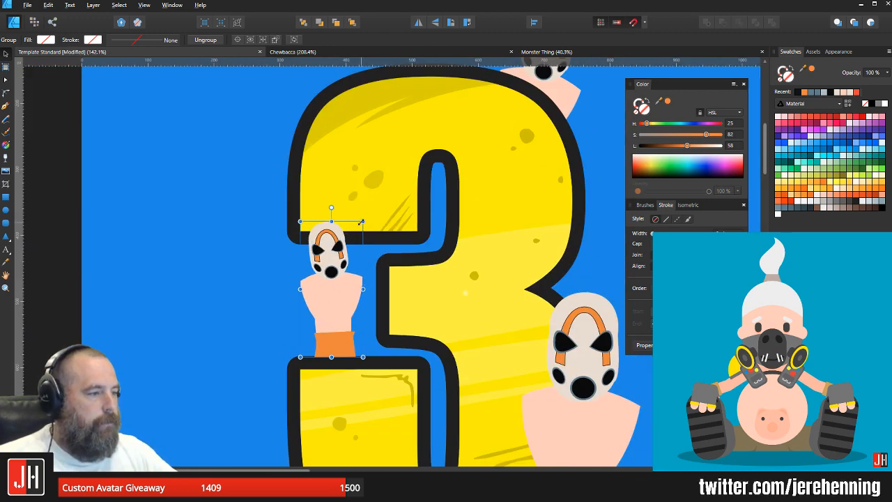
{"action": "scroll", "coordinate": [341, 295], "scroll_direction": "up", "scroll_amount": 2}
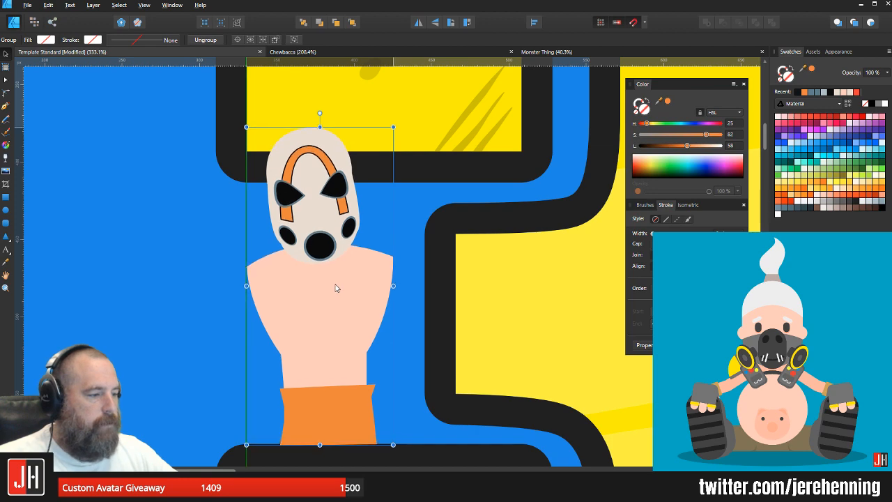
{"action": "scroll", "coordinate": [340, 301], "scroll_direction": "down", "scroll_amount": 3}
{"action": "left_click", "coordinate": [520, 273]}
{"action": "left_click_drag", "start_coordinate": [491, 272], "coordinate": [458, 252]}
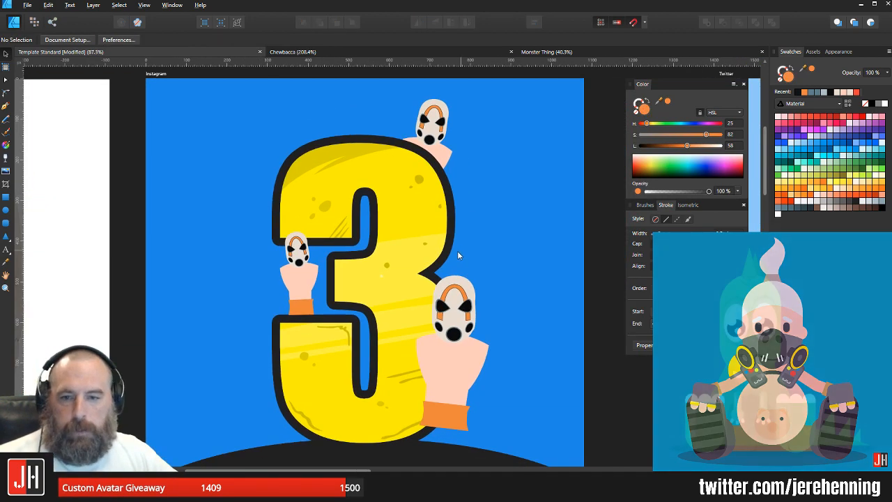
{"action": "key", "text": "ctrl+s"}
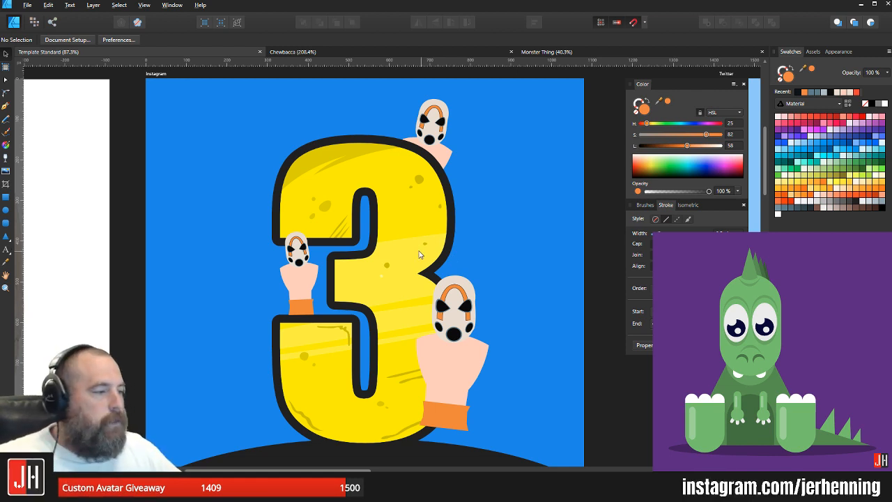
Step: Try to start a leg outline with the Pen tool at the lower side of the ledge character's orange base
{"action": "left_click_drag", "start_coordinate": [385, 240], "coordinate": [460, 217]}
{"action": "scroll", "coordinate": [410, 226], "scroll_direction": "down", "scroll_amount": 3}
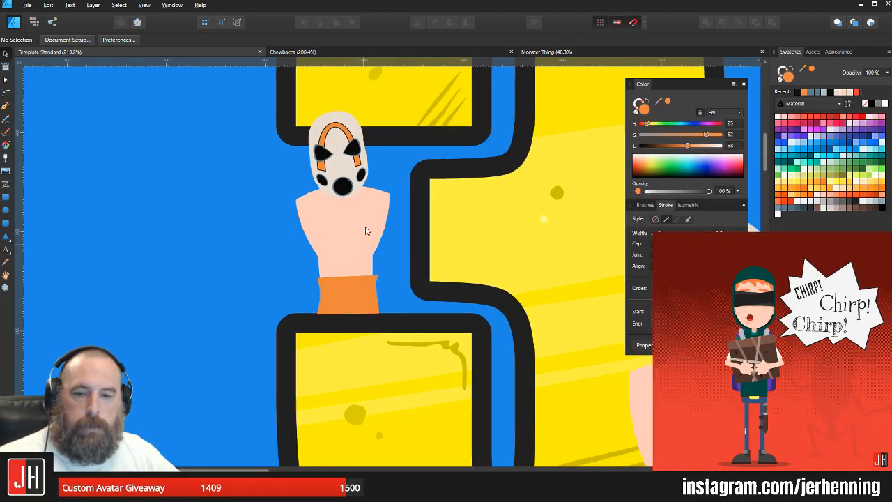
{"action": "scroll", "coordinate": [365, 231], "scroll_direction": "up", "scroll_amount": 1}
{"action": "left_click", "coordinate": [7, 106]}
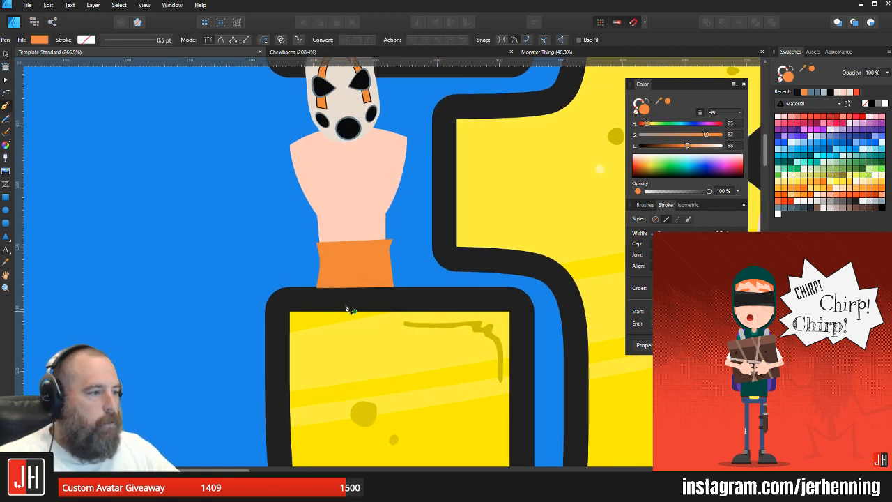
{"action": "scroll", "coordinate": [309, 305], "scroll_direction": "up", "scroll_amount": 2}
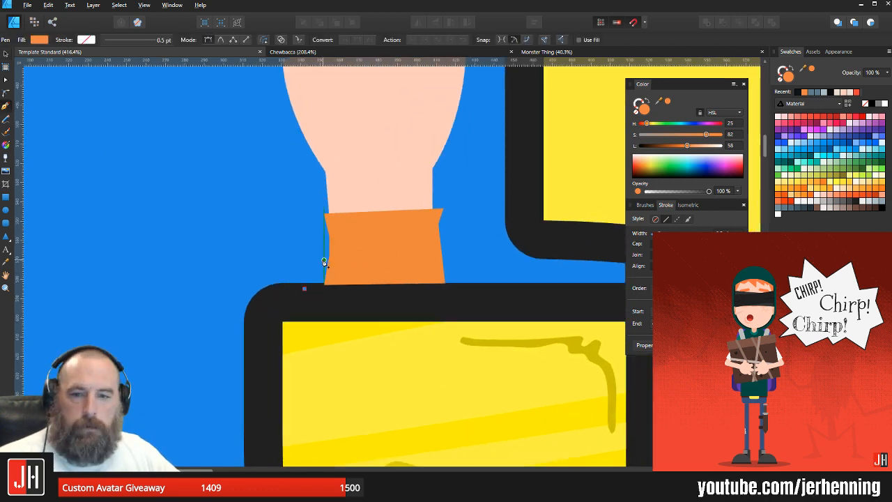
{"action": "left_click", "coordinate": [323, 260]}
{"action": "key", "text": "ctrl+z"}
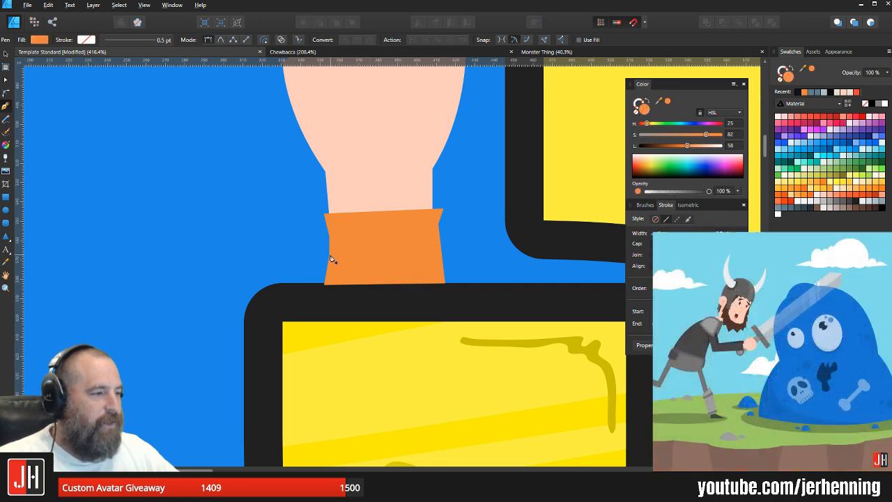
{"action": "left_click", "coordinate": [334, 258]}
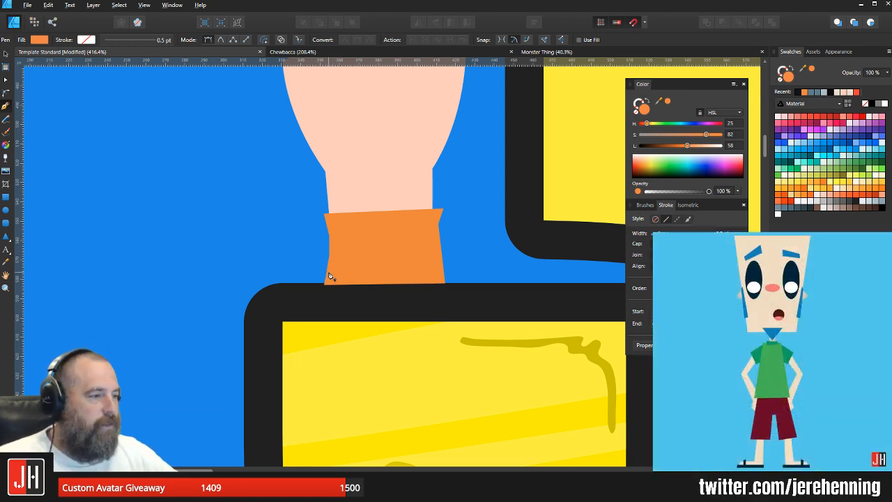
{"action": "scroll", "coordinate": [335, 260], "scroll_direction": "down", "scroll_amount": 1}
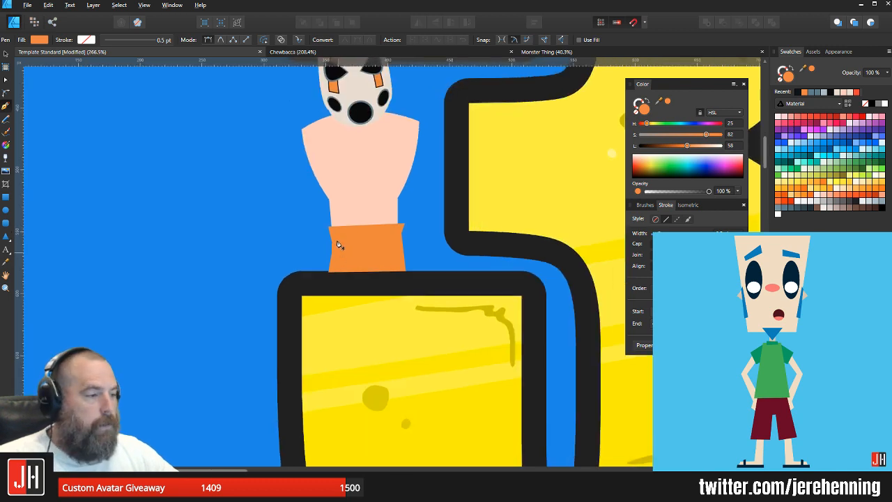
{"action": "scroll", "coordinate": [334, 245], "scroll_direction": "up", "scroll_amount": 2}
{"action": "left_click", "coordinate": [309, 248]}
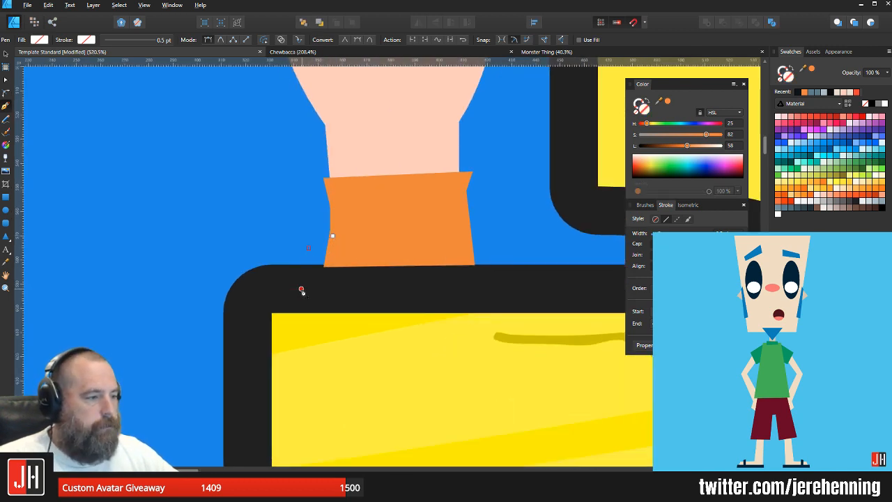
{"action": "left_click", "coordinate": [305, 297]}
{"action": "left_click_drag", "start_coordinate": [318, 333], "coordinate": [316, 286]}
{"action": "key", "text": "ctrl+z"}
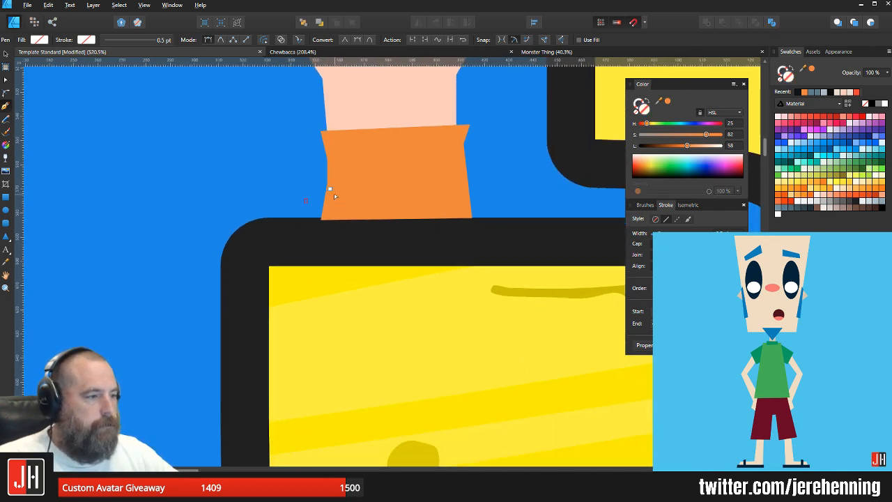
{"action": "key", "text": "ctrl+z"}
Step: Try to draw a leg outline with the Pen tool from beside the orange base down over the ledge's yellow face
{"action": "left_click", "coordinate": [320, 190]}
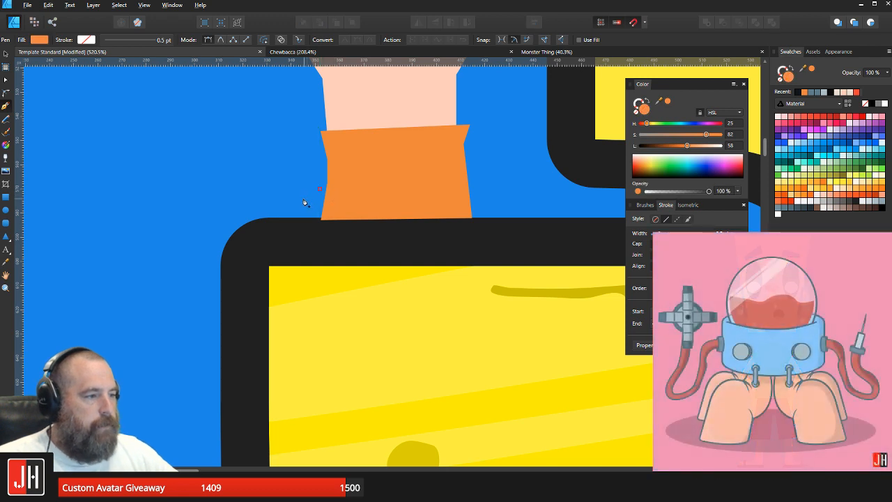
{"action": "left_click_drag", "start_coordinate": [298, 220], "coordinate": [296, 236]}
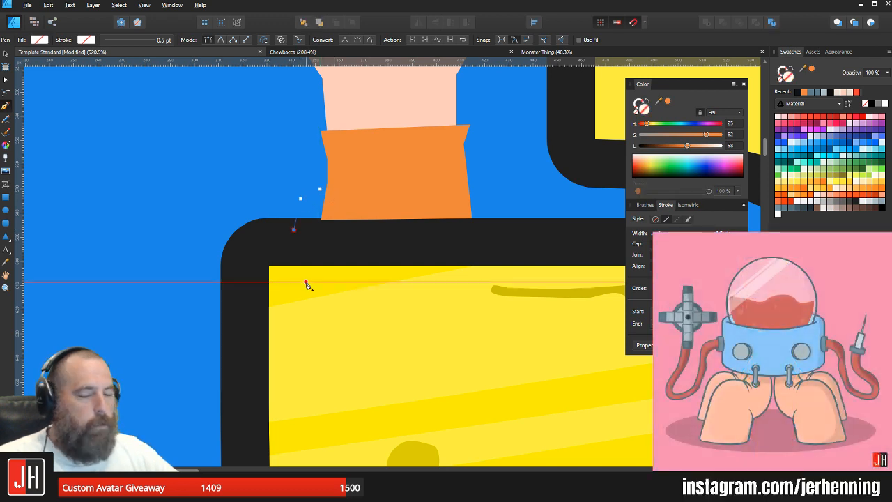
{"action": "left_click", "coordinate": [308, 282]}
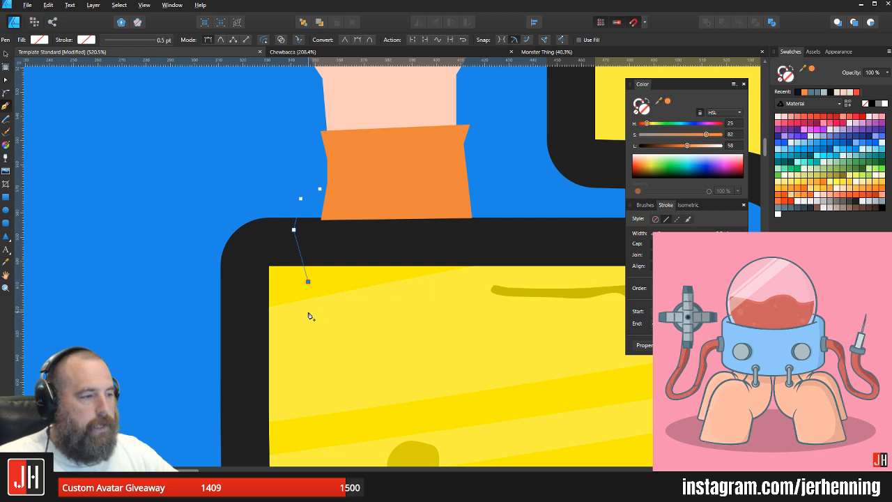
{"action": "key", "text": "ctrl+z"}
{"action": "left_click", "coordinate": [304, 295]}
{"action": "left_click", "coordinate": [308, 345]}
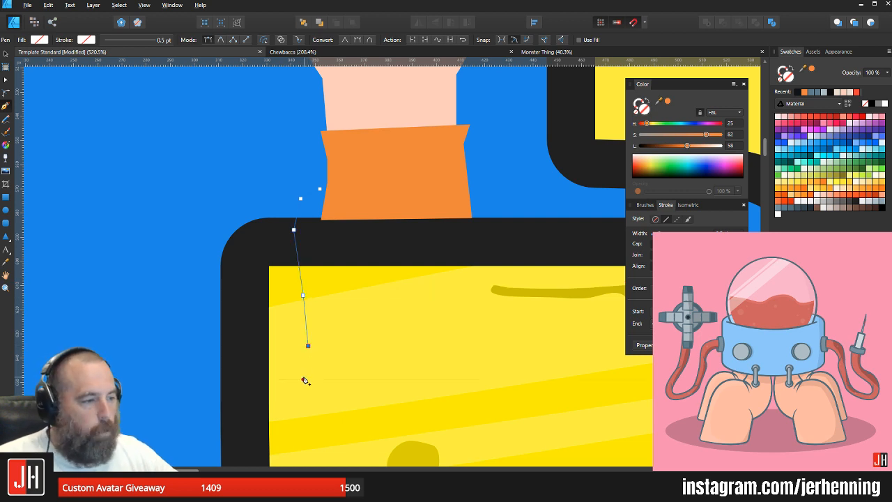
{"action": "left_click", "coordinate": [303, 376]}
{"action": "key", "text": "ctrl+z"}
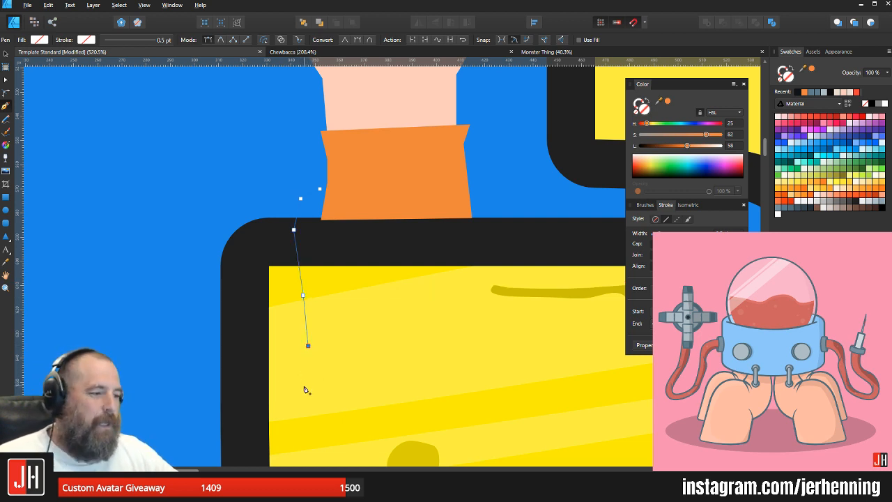
{"action": "left_click", "coordinate": [304, 383]}
{"action": "left_click", "coordinate": [370, 382]}
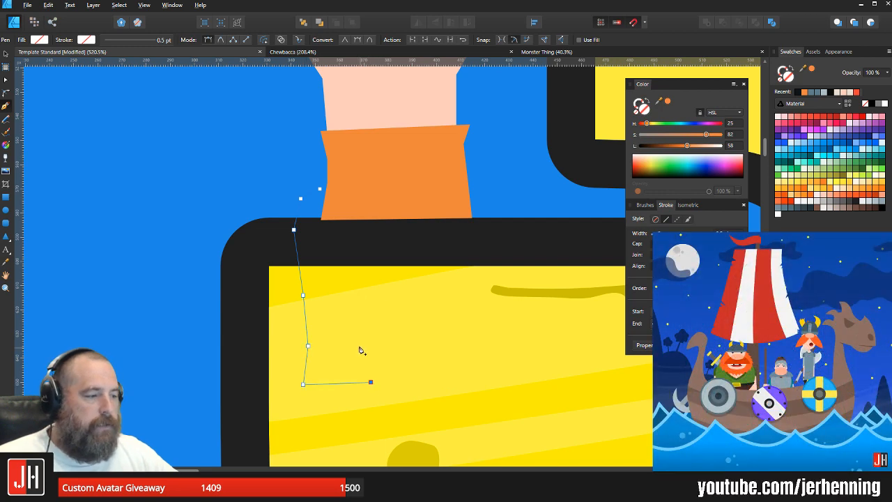
{"action": "key", "text": "ctrl+z"}
{"action": "key", "text": "ctrl+z"}
{"action": "key", "text": "ctrl+z"}
{"action": "key", "text": "ctrl+z"}
{"action": "key", "text": "ctrl+z"}
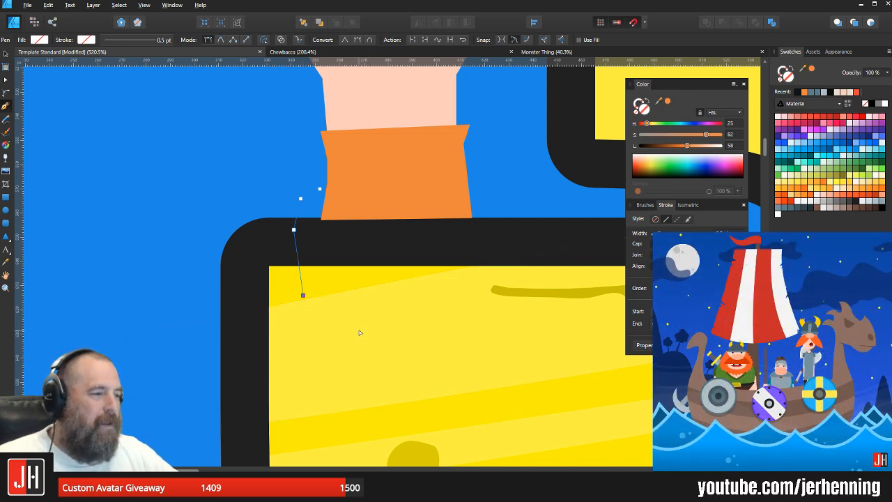
{"action": "key", "text": "ctrl+z"}
{"action": "scroll", "coordinate": [359, 333], "scroll_direction": "down", "scroll_amount": 3}
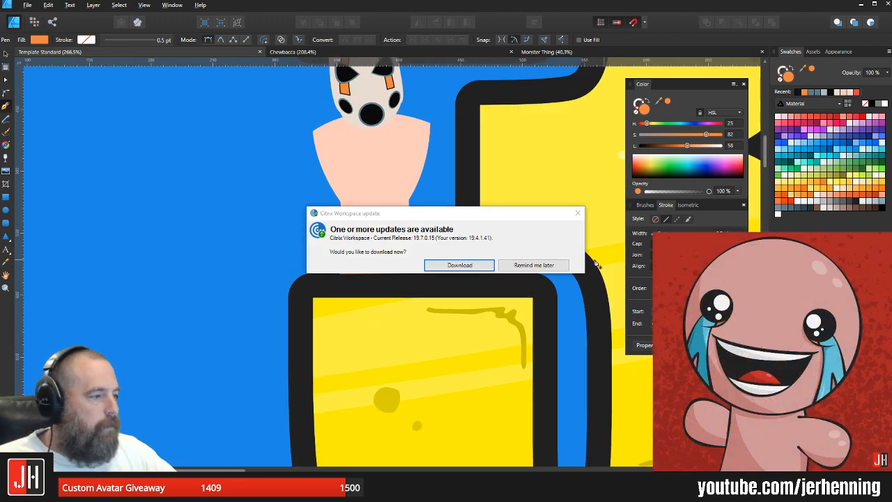
Step: Dismiss the Citrix Workspace update prompt and open the Dorian Fire document from the Complete/2019 folder
{"action": "left_click", "coordinate": [578, 213]}
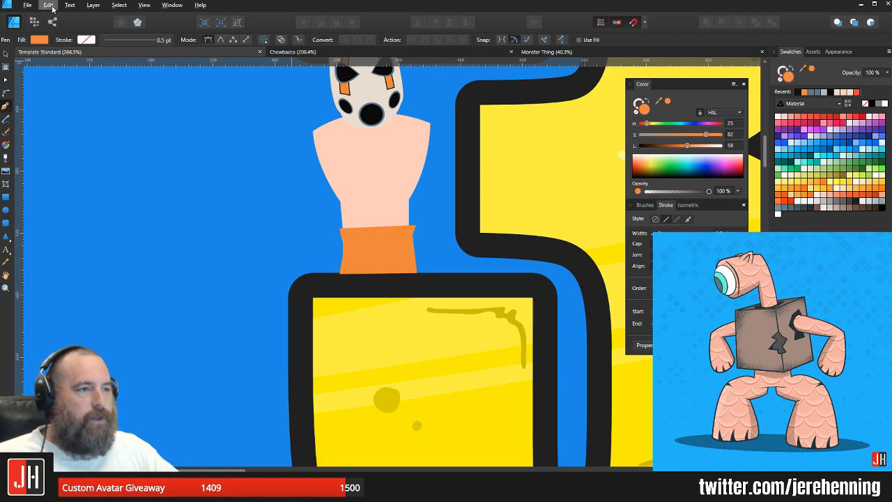
{"action": "left_click", "coordinate": [22, 6]}
{"action": "left_click", "coordinate": [18, 47]}
{"action": "left_click", "coordinate": [350, 216]}
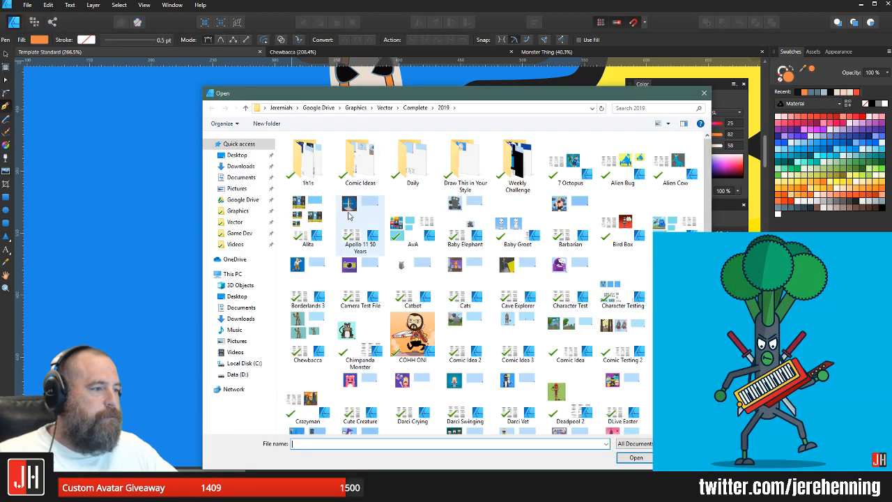
{"action": "key", "text": "Return"}
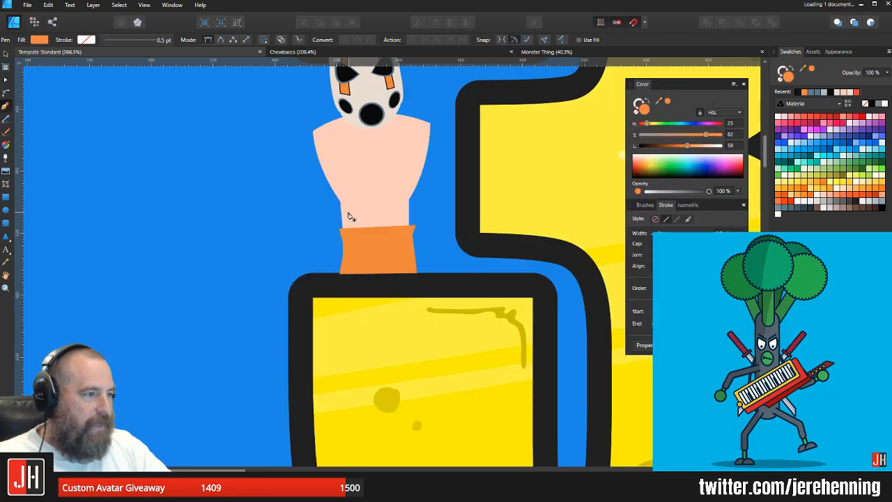
Step: Examine the Dorian Fire illustration, including the burning utility pole, the bearded man and the phone artwork on the Twitter artboard
{"action": "scroll", "coordinate": [371, 297], "scroll_direction": "up", "scroll_amount": 5}
{"action": "left_click_drag", "start_coordinate": [363, 195], "coordinate": [379, 259]}
{"action": "scroll", "coordinate": [379, 261], "scroll_direction": "down", "scroll_amount": 2}
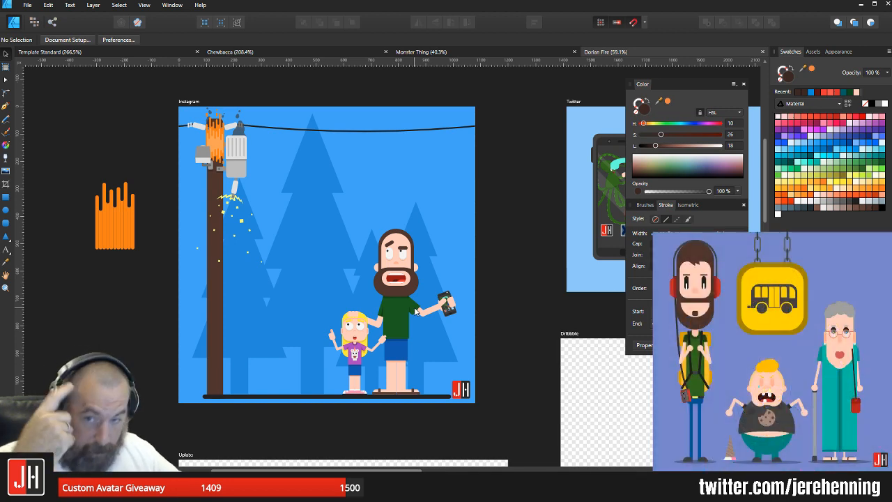
{"action": "scroll", "coordinate": [432, 211], "scroll_direction": "up", "scroll_amount": 5}
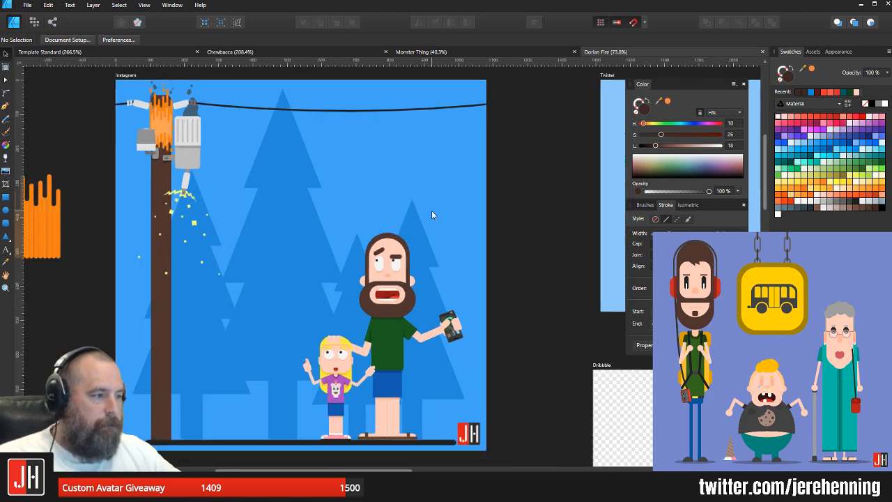
{"action": "scroll", "coordinate": [382, 223], "scroll_direction": "down", "scroll_amount": 6}
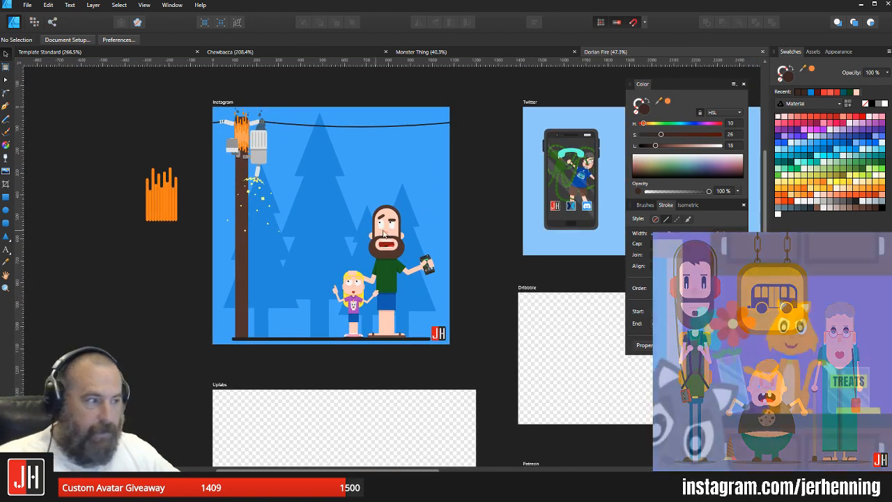
{"action": "scroll", "coordinate": [388, 227], "scroll_direction": "up", "scroll_amount": 5}
{"action": "scroll", "coordinate": [395, 300], "scroll_direction": "up", "scroll_amount": 3}
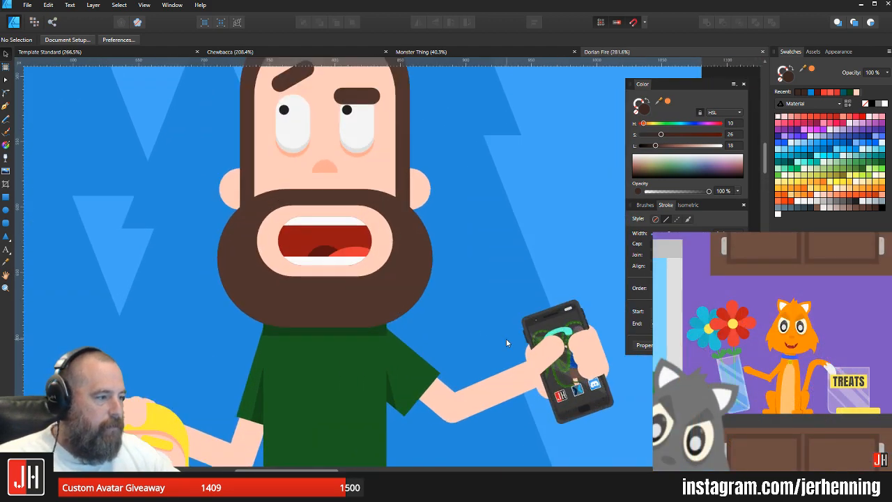
{"action": "scroll", "coordinate": [607, 165], "scroll_direction": "down", "scroll_amount": 4}
{"action": "left_click_drag", "start_coordinate": [607, 165], "coordinate": [249, 300]}
{"action": "scroll", "coordinate": [456, 174], "scroll_direction": "up", "scroll_amount": 3}
{"action": "scroll", "coordinate": [425, 244], "scroll_direction": "down", "scroll_amount": 2}
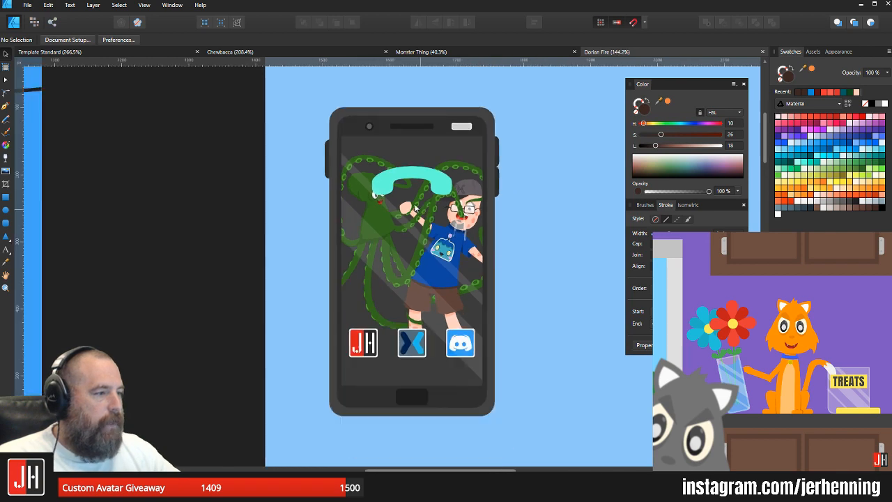
{"action": "scroll", "coordinate": [417, 215], "scroll_direction": "down", "scroll_amount": 3}
Step: Scale up the phone group on the Twitter artboard, shift it slightly down and left, and deselect it
{"action": "left_click_drag", "start_coordinate": [236, 352], "coordinate": [358, 272]}
{"action": "left_click_drag", "start_coordinate": [545, 138], "coordinate": [315, 207]}
{"action": "scroll", "coordinate": [268, 189], "scroll_direction": "up", "scroll_amount": 2}
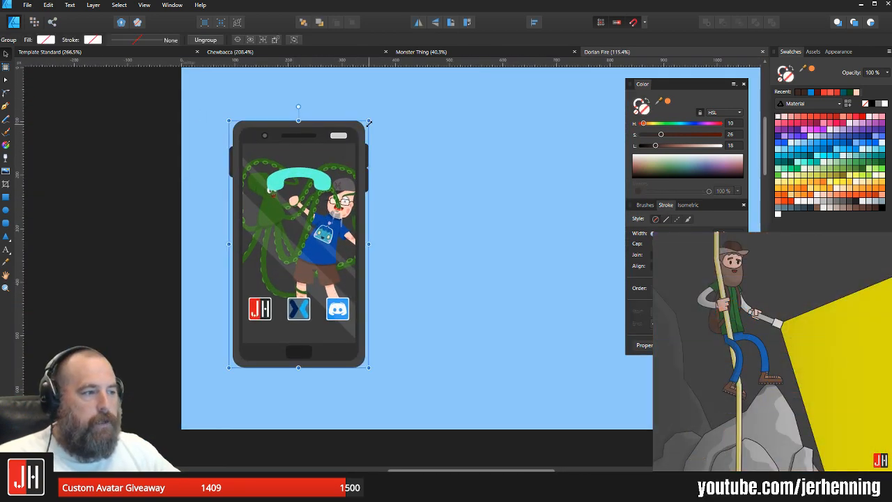
{"action": "left_click_drag", "start_coordinate": [369, 120], "coordinate": [417, 84]}
{"action": "left_click_drag", "start_coordinate": [347, 133], "coordinate": [335, 157]}
{"action": "left_click", "coordinate": [450, 166]}
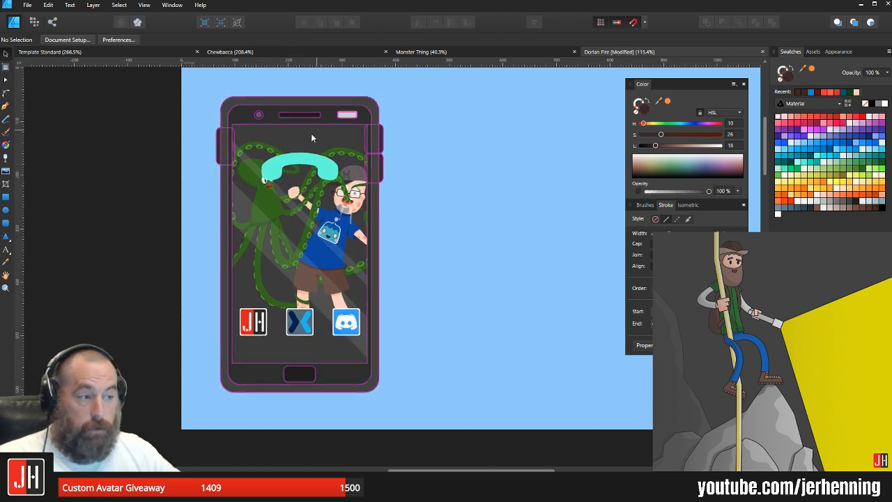
Step: Compare the phone group on the Twitter artboard with the small phone in the bearded man's hand
{"action": "scroll", "coordinate": [320, 249], "scroll_direction": "down", "scroll_amount": 4}
{"action": "left_click", "coordinate": [320, 250]}
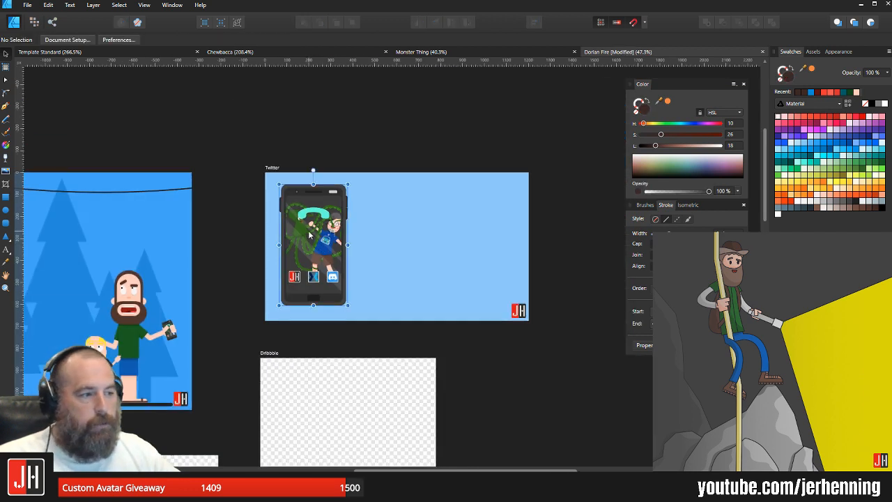
{"action": "left_click", "coordinate": [372, 258]}
{"action": "left_click", "coordinate": [331, 255]}
{"action": "scroll", "coordinate": [370, 262], "scroll_direction": "up", "scroll_amount": 10}
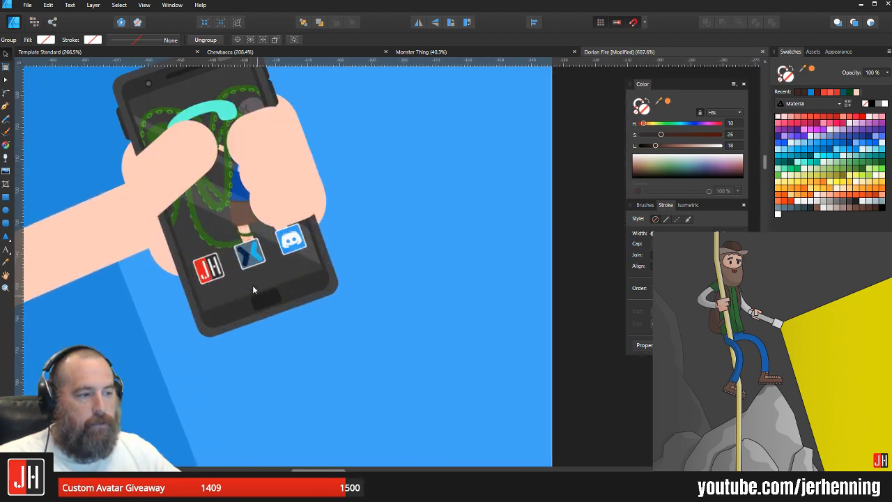
{"action": "scroll", "coordinate": [231, 258], "scroll_direction": "down", "scroll_amount": 8}
{"action": "left_click_drag", "start_coordinate": [385, 186], "coordinate": [252, 273]}
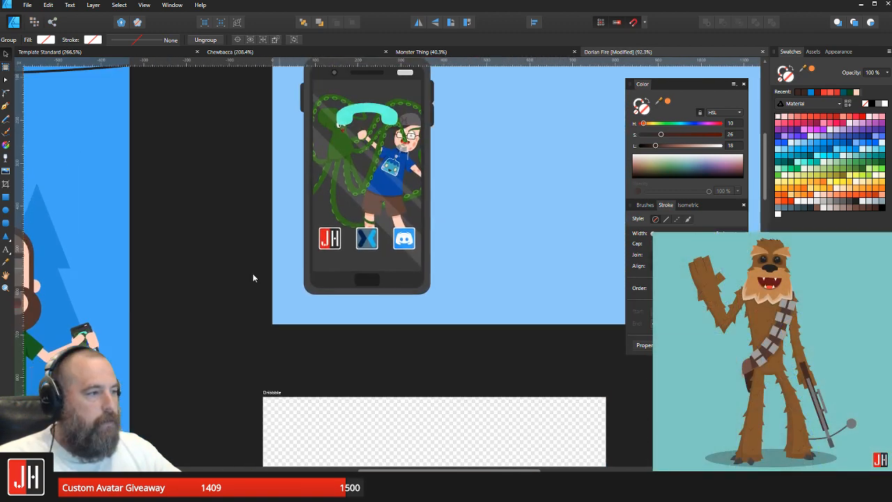
Step: Scale up the phone group on the Twitter artboard slightly from its lower corner and deselect it
{"action": "scroll", "coordinate": [345, 258], "scroll_direction": "up", "scroll_amount": 3}
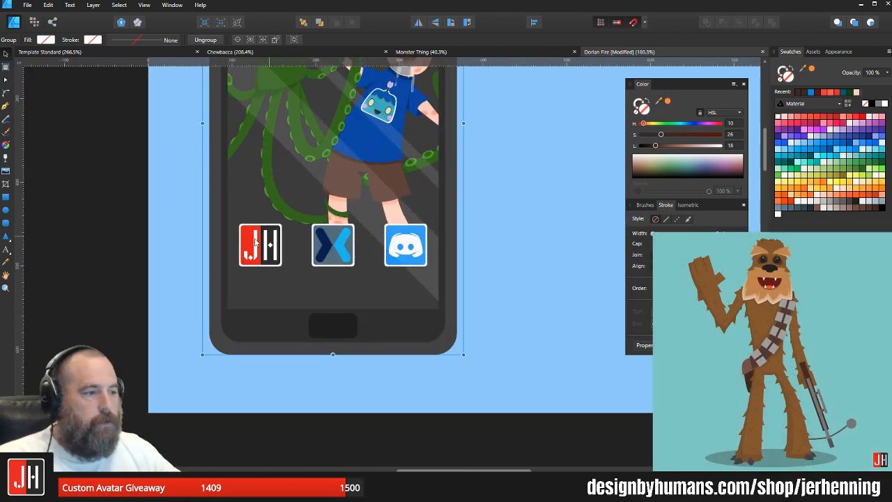
{"action": "scroll", "coordinate": [436, 266], "scroll_direction": "down", "scroll_amount": 3}
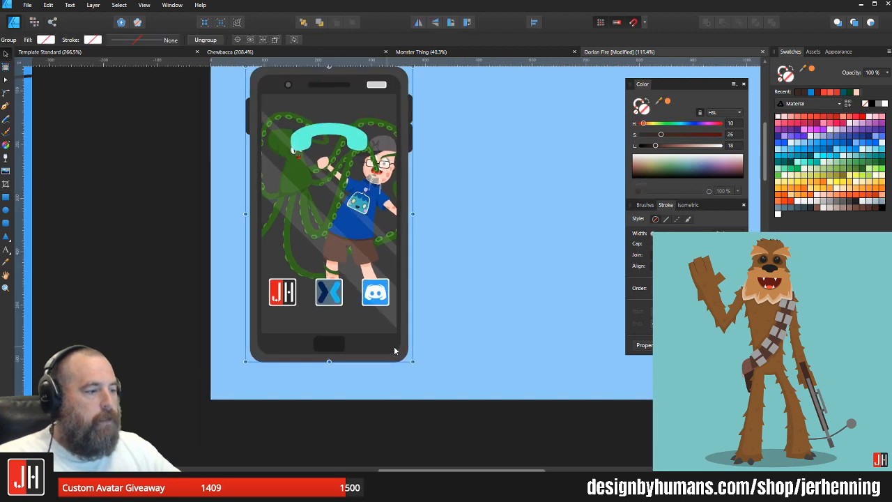
{"action": "left_click_drag", "start_coordinate": [414, 361], "coordinate": [420, 382]}
{"action": "scroll", "coordinate": [408, 223], "scroll_direction": "down", "scroll_amount": 3}
{"action": "left_click", "coordinate": [440, 208]}
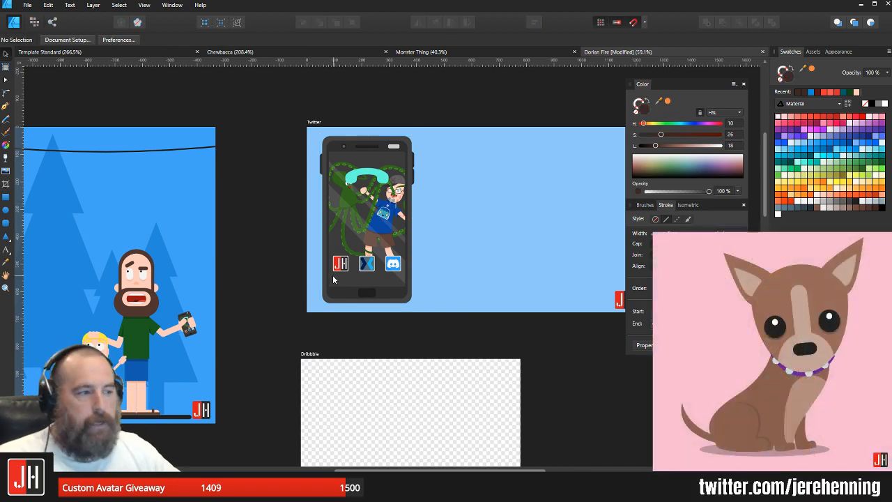
Step: Examine the bearded man and girl on the Instagram artboard, the phone in his hand, and the surrounding artboards
{"action": "left_click_drag", "start_coordinate": [335, 277], "coordinate": [362, 259]}
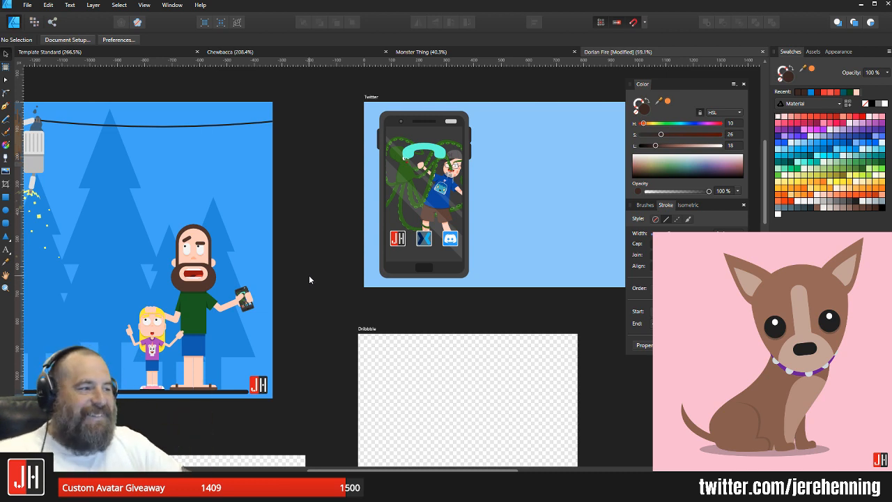
{"action": "scroll", "coordinate": [336, 317], "scroll_direction": "down", "scroll_amount": 2}
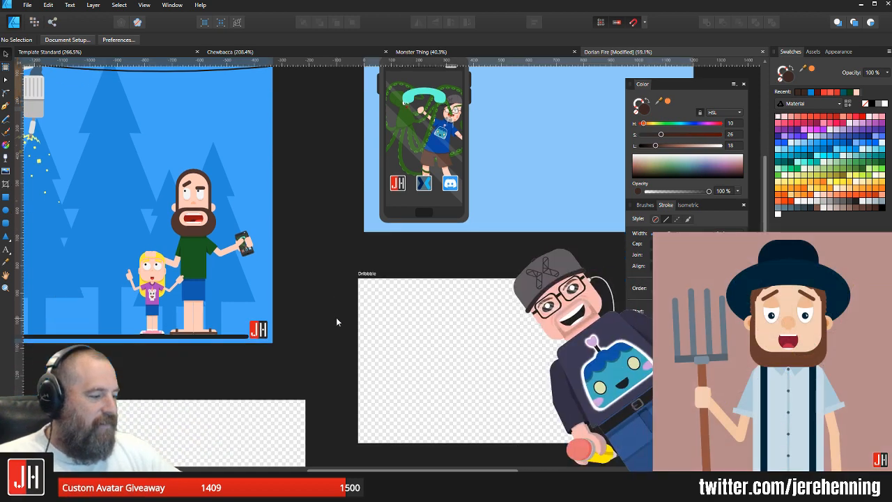
{"action": "scroll", "coordinate": [342, 281], "scroll_direction": "down", "scroll_amount": 2}
{"action": "left_click_drag", "start_coordinate": [347, 283], "coordinate": [424, 252]}
{"action": "scroll", "coordinate": [362, 279], "scroll_direction": "up", "scroll_amount": 3}
{"action": "scroll", "coordinate": [307, 240], "scroll_direction": "up", "scroll_amount": 1}
{"action": "left_click_drag", "start_coordinate": [306, 235], "coordinate": [341, 256]}
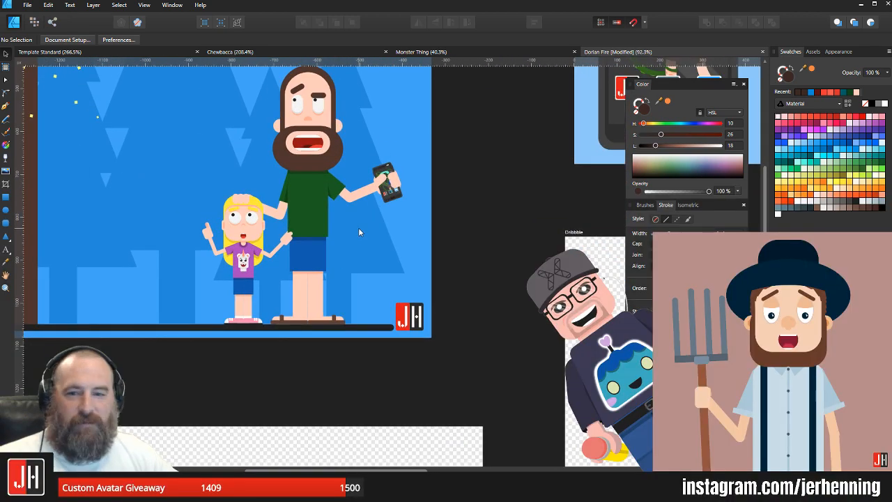
{"action": "scroll", "coordinate": [380, 192], "scroll_direction": "up", "scroll_amount": 8}
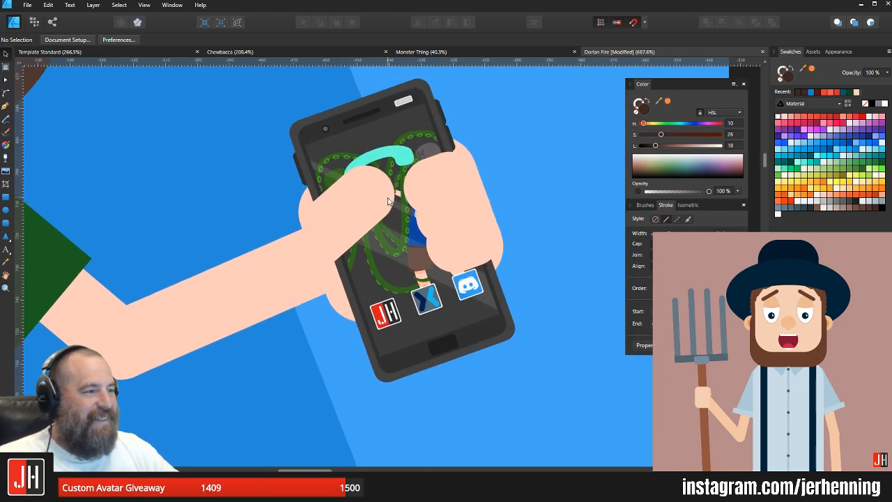
{"action": "scroll", "coordinate": [389, 201], "scroll_direction": "down", "scroll_amount": 8}
{"action": "scroll", "coordinate": [453, 207], "scroll_direction": "down", "scroll_amount": 2}
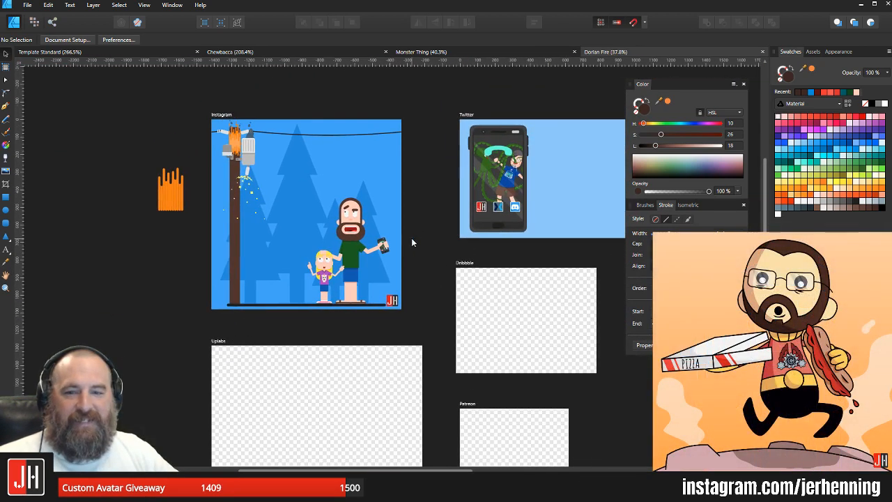
{"action": "left_click_drag", "start_coordinate": [481, 187], "coordinate": [457, 206]}
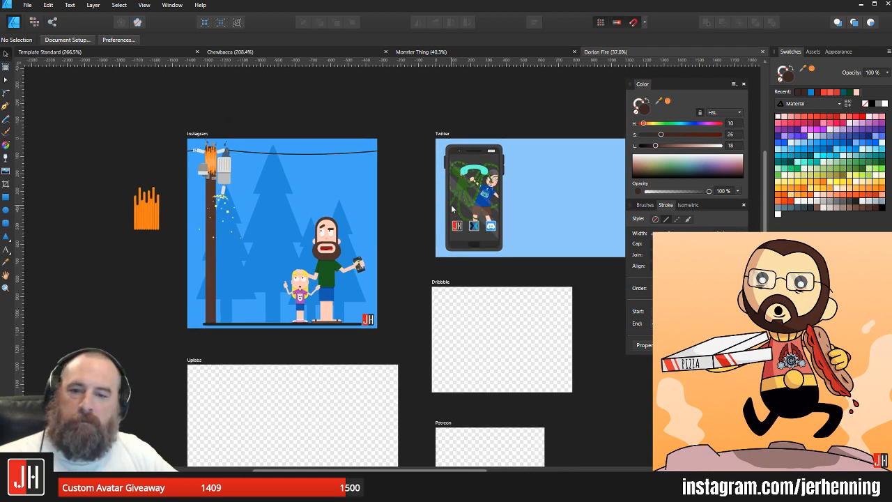
Step: Open the Lego people Backup document from the Complete/2018 folder
{"action": "left_click", "coordinate": [28, 6]}
{"action": "left_click", "coordinate": [31, 48]}
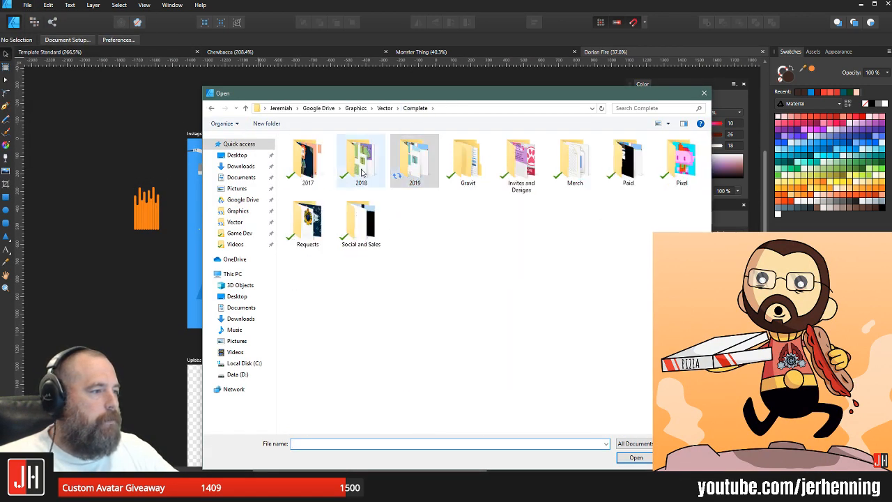
{"action": "left_click", "coordinate": [361, 172]}
{"action": "double_click", "coordinate": [361, 172]}
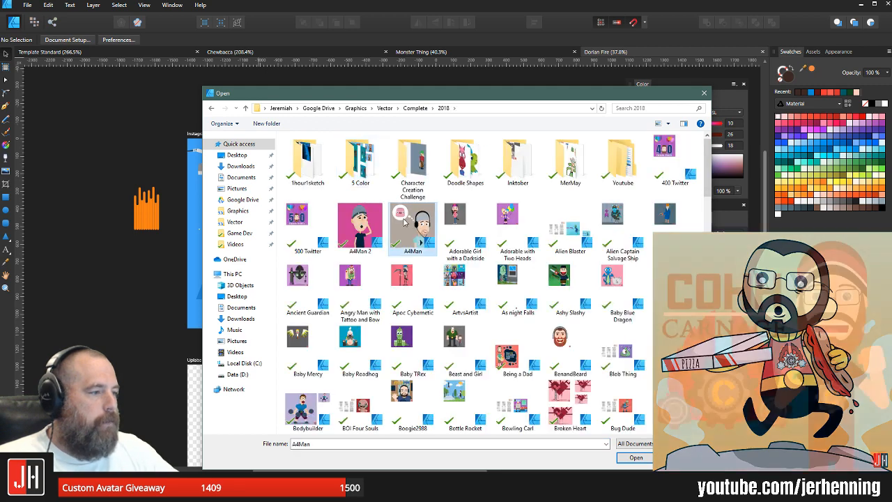
{"action": "key", "text": "Return"}
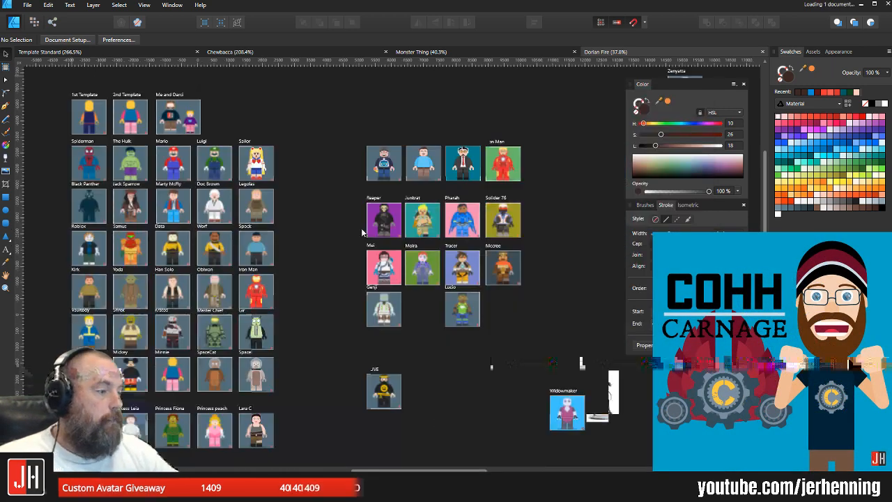
Step: Examine the Lego versions of Mario, Luigi, Sailor Moon, Doc Brown and Legolas on their artboards
{"action": "scroll", "coordinate": [390, 200], "scroll_direction": "up", "scroll_amount": 5}
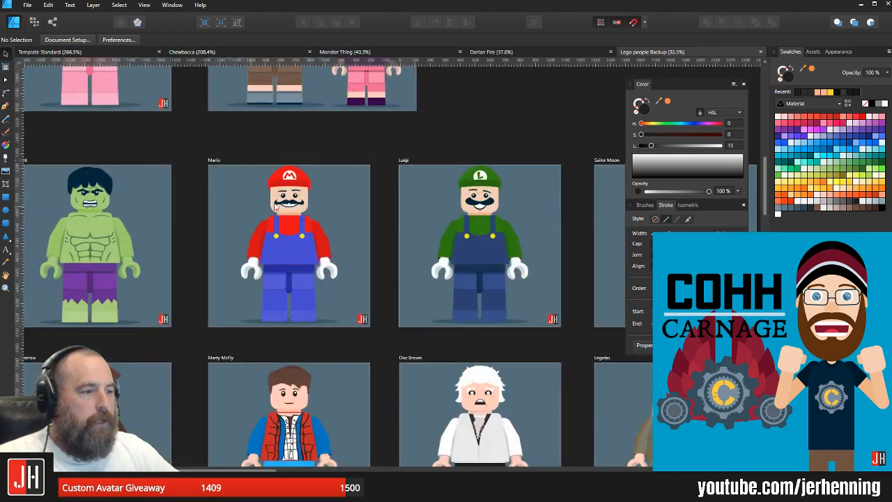
{"action": "scroll", "coordinate": [220, 192], "scroll_direction": "down", "scroll_amount": 2}
{"action": "scroll", "coordinate": [332, 218], "scroll_direction": "down", "scroll_amount": 2}
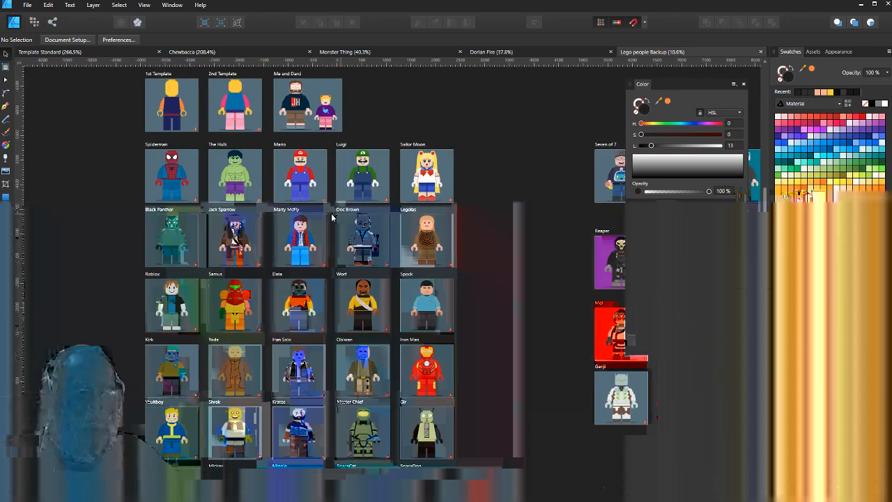
{"action": "scroll", "coordinate": [355, 196], "scroll_direction": "up", "scroll_amount": 6}
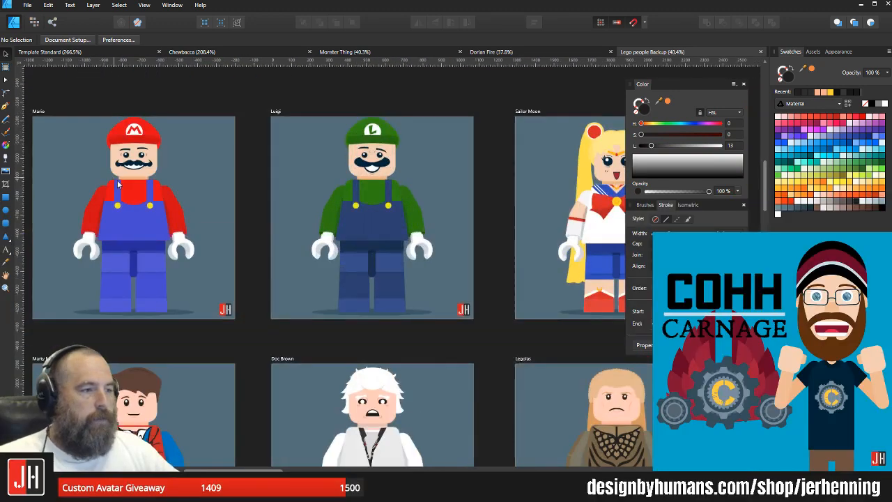
{"action": "scroll", "coordinate": [408, 204], "scroll_direction": "right", "scroll_amount": 3}
{"action": "scroll", "coordinate": [411, 230], "scroll_direction": "down", "scroll_amount": 3}
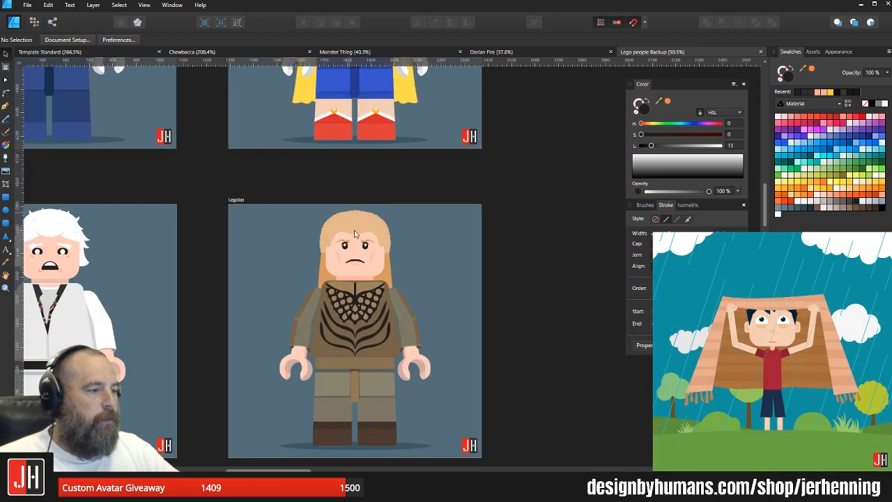
{"action": "scroll", "coordinate": [413, 249], "scroll_direction": "down", "scroll_amount": 1}
{"action": "left_click_drag", "start_coordinate": [414, 249], "coordinate": [592, 99]}
{"action": "left_click_drag", "start_coordinate": [240, 144], "coordinate": [293, 224]}
{"action": "left_click_drag", "start_coordinate": [289, 322], "coordinate": [329, 210]}
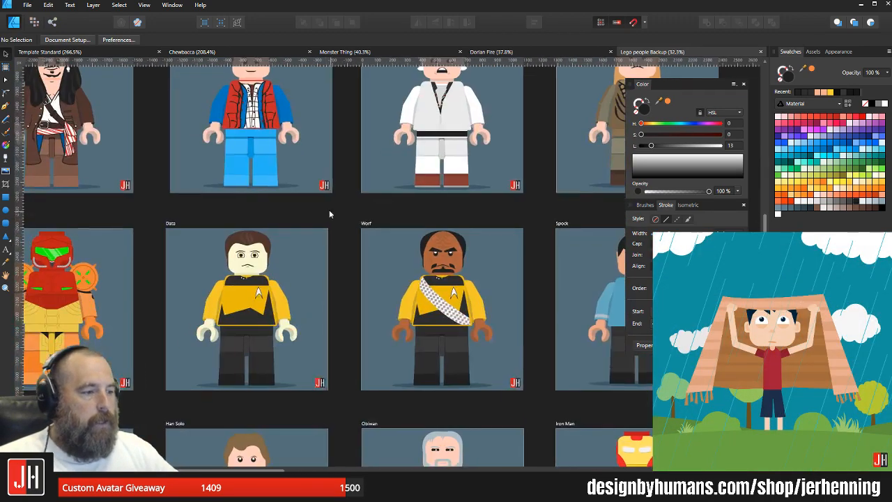
Step: Inspect the Star Trek and Star Wars Lego figures and the row with Kratos and Master Chief
{"action": "left_click_drag", "start_coordinate": [348, 323], "coordinate": [595, 275]}
{"action": "scroll", "coordinate": [300, 243], "scroll_direction": "up", "scroll_amount": 2}
{"action": "left_click_drag", "start_coordinate": [300, 244], "coordinate": [398, 221]}
{"action": "scroll", "coordinate": [379, 275], "scroll_direction": "down", "scroll_amount": 2}
{"action": "left_click_drag", "start_coordinate": [411, 368], "coordinate": [256, 105]}
{"action": "scroll", "coordinate": [228, 160], "scroll_direction": "right", "scroll_amount": 3}
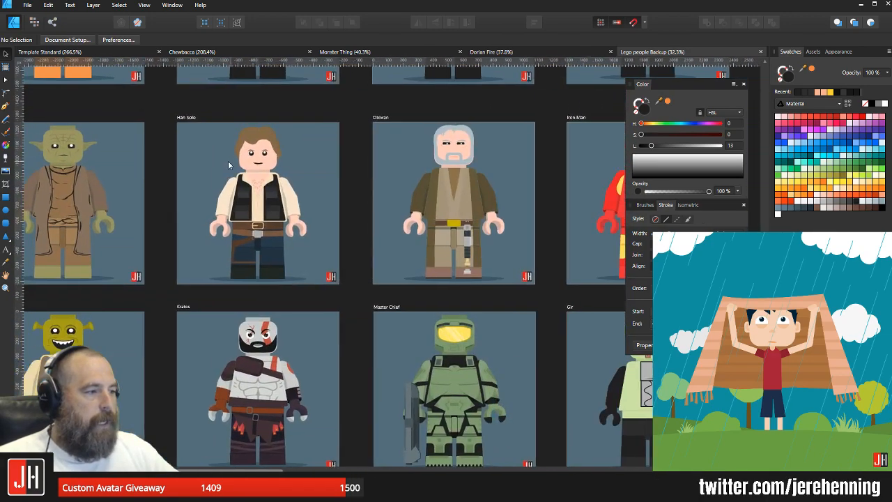
{"action": "left_click_drag", "start_coordinate": [233, 391], "coordinate": [257, 299]}
{"action": "scroll", "coordinate": [251, 296], "scroll_direction": "up", "scroll_amount": 2}
{"action": "left_click_drag", "start_coordinate": [333, 238], "coordinate": [239, 237]}
{"action": "scroll", "coordinate": [239, 237], "scroll_direction": "down", "scroll_amount": 2}
{"action": "left_click_drag", "start_coordinate": [463, 296], "coordinate": [378, 69]}
{"action": "left_click_drag", "start_coordinate": [231, 263], "coordinate": [501, 202]}
Step: Inspect the bottom Lego rows, including Princess Leia, Princess Fiona, Princess Peach and Lara Croft
{"action": "scroll", "coordinate": [480, 226], "scroll_direction": "down", "scroll_amount": 3}
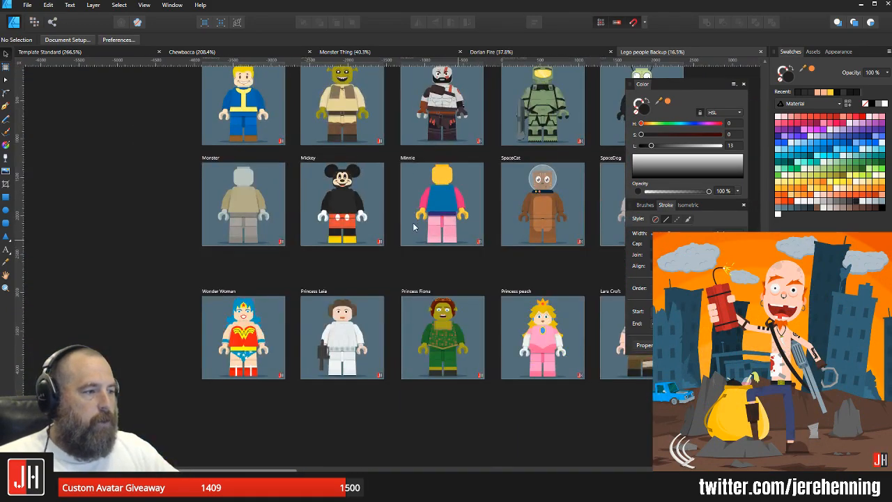
{"action": "scroll", "coordinate": [354, 236], "scroll_direction": "up", "scroll_amount": 3}
{"action": "left_click_drag", "start_coordinate": [361, 244], "coordinate": [396, 90]}
{"action": "left_click_drag", "start_coordinate": [490, 254], "coordinate": [262, 254]}
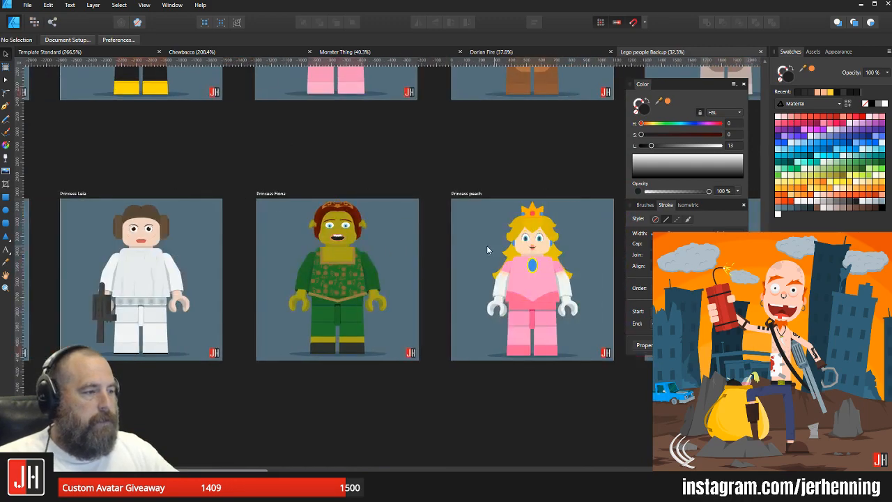
{"action": "left_click_drag", "start_coordinate": [402, 253], "coordinate": [74, 202]}
{"action": "scroll", "coordinate": [330, 258], "scroll_direction": "up", "scroll_amount": 3}
{"action": "left_click_drag", "start_coordinate": [481, 211], "coordinate": [263, 218]}
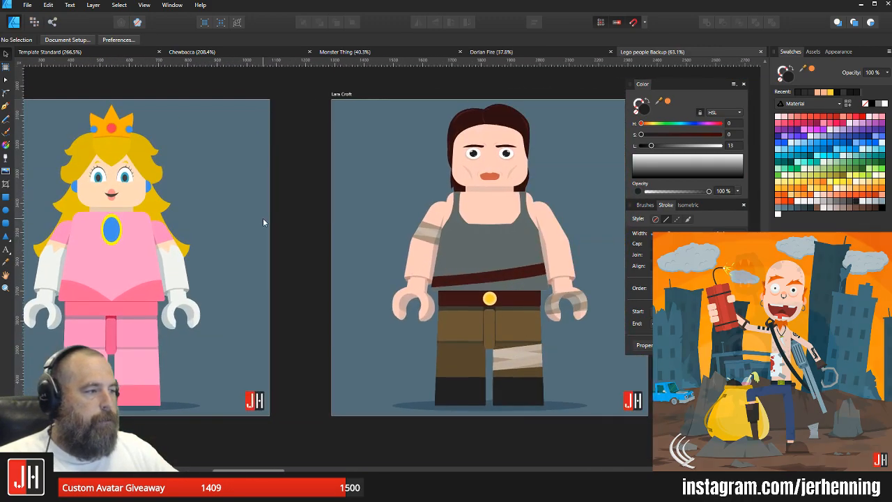
{"action": "left_click_drag", "start_coordinate": [516, 193], "coordinate": [344, 206]}
{"action": "scroll", "coordinate": [344, 205], "scroll_direction": "down", "scroll_amount": 7}
Step: Examine the Overwatch Lego figures, focusing on Reaper and Junkrat and the row with Moira and Tracer
{"action": "left_click_drag", "start_coordinate": [472, 172], "coordinate": [189, 294]}
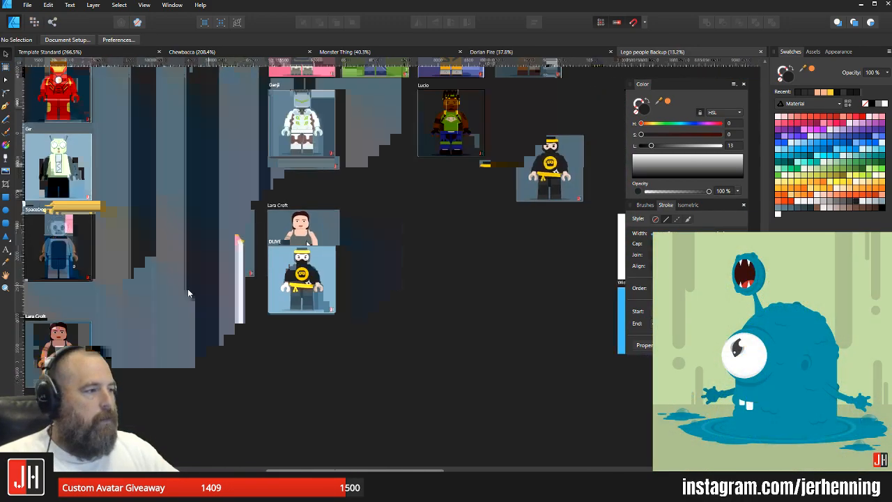
{"action": "left_click_drag", "start_coordinate": [471, 193], "coordinate": [439, 317]}
{"action": "left_click_drag", "start_coordinate": [369, 118], "coordinate": [383, 233]}
{"action": "scroll", "coordinate": [338, 153], "scroll_direction": "up", "scroll_amount": 3}
{"action": "scroll", "coordinate": [350, 237], "scroll_direction": "up", "scroll_amount": 2}
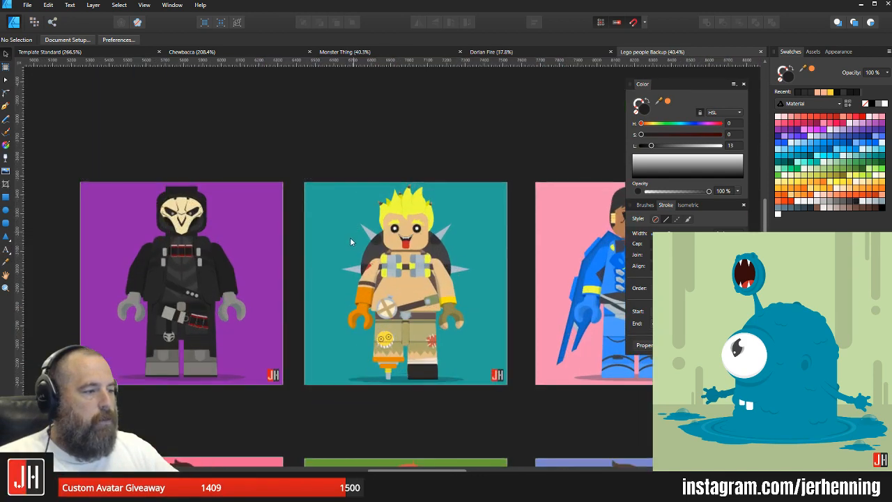
{"action": "left_click_drag", "start_coordinate": [289, 257], "coordinate": [343, 218]}
{"action": "scroll", "coordinate": [286, 228], "scroll_direction": "up", "scroll_amount": 1}
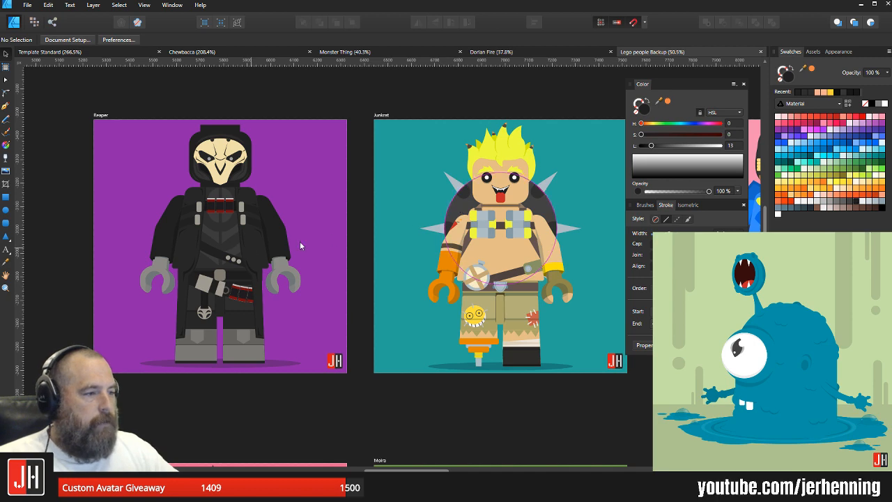
{"action": "scroll", "coordinate": [385, 226], "scroll_direction": "down", "scroll_amount": 2}
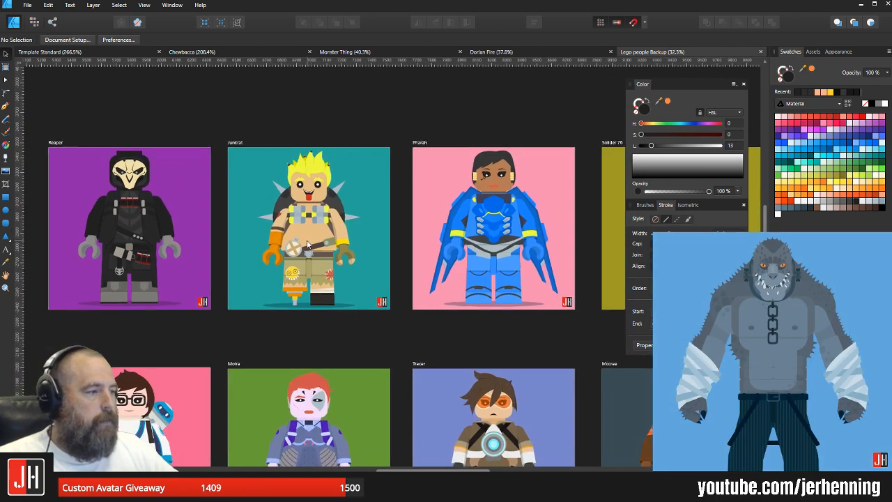
{"action": "scroll", "coordinate": [307, 244], "scroll_direction": "up", "scroll_amount": 3}
{"action": "scroll", "coordinate": [326, 227], "scroll_direction": "down", "scroll_amount": 4}
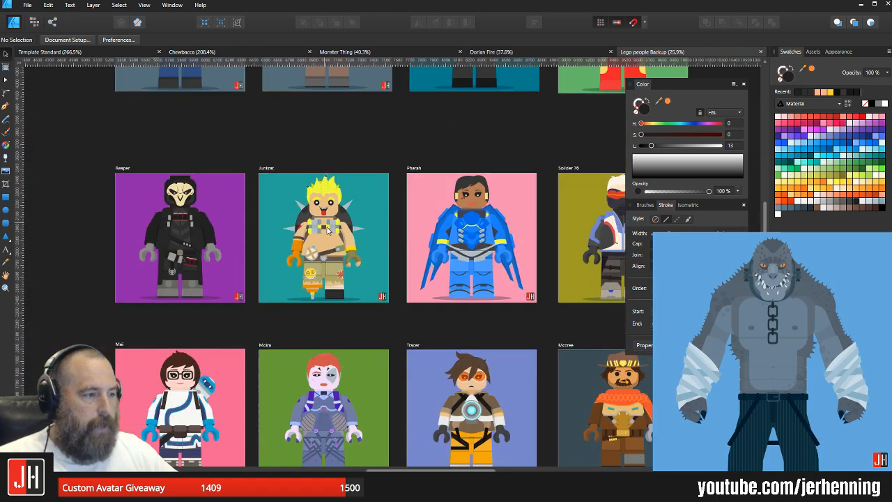
{"action": "scroll", "coordinate": [411, 96], "scroll_direction": "up", "scroll_amount": 3}
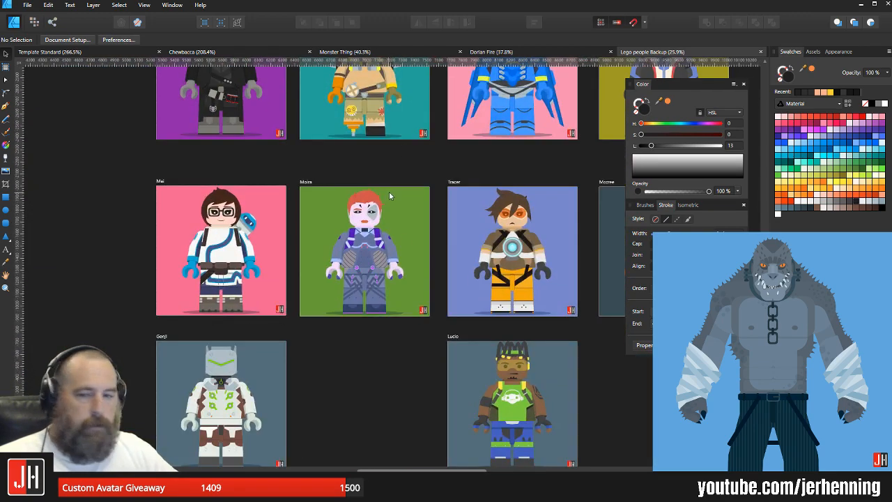
{"action": "left_click_drag", "start_coordinate": [389, 194], "coordinate": [390, 269]}
{"action": "scroll", "coordinate": [390, 259], "scroll_direction": "down", "scroll_amount": 2}
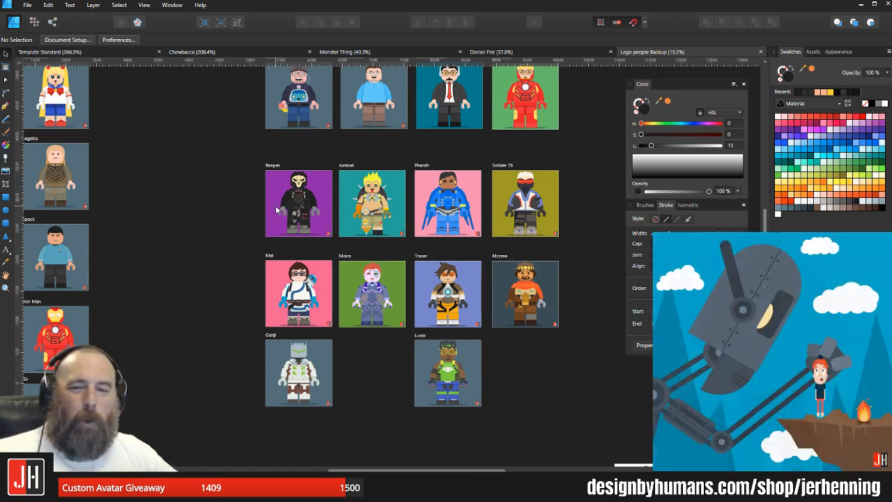
Step: Review the Lego sheet again, from Reaper, Junkrat, Tracer and Mccree back to the template and father-daughter artboards
{"action": "left_click_drag", "start_coordinate": [263, 202], "coordinate": [489, 296]}
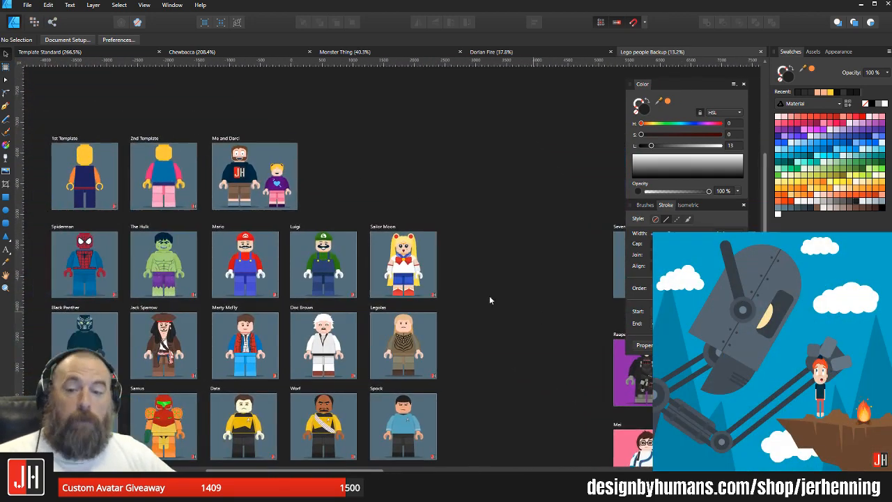
{"action": "left_click_drag", "start_coordinate": [718, 382], "coordinate": [366, 286]}
{"action": "scroll", "coordinate": [366, 284], "scroll_direction": "up", "scroll_amount": 5}
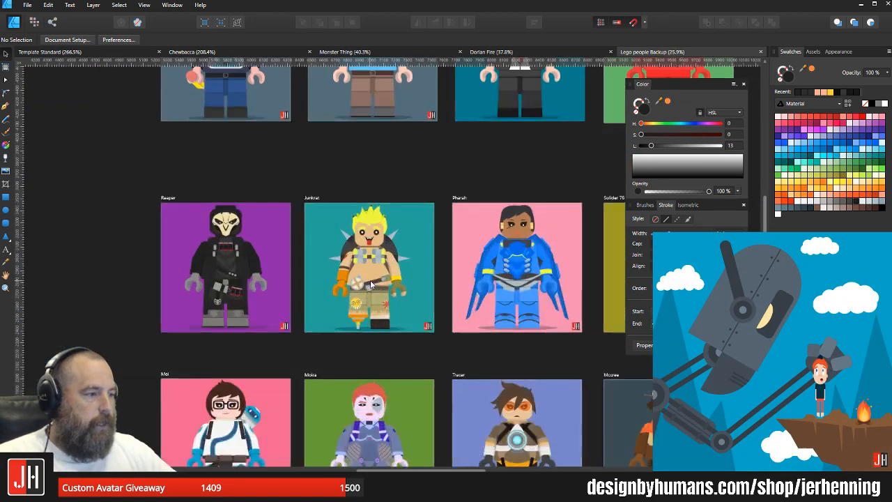
{"action": "scroll", "coordinate": [325, 243], "scroll_direction": "up", "scroll_amount": 1}
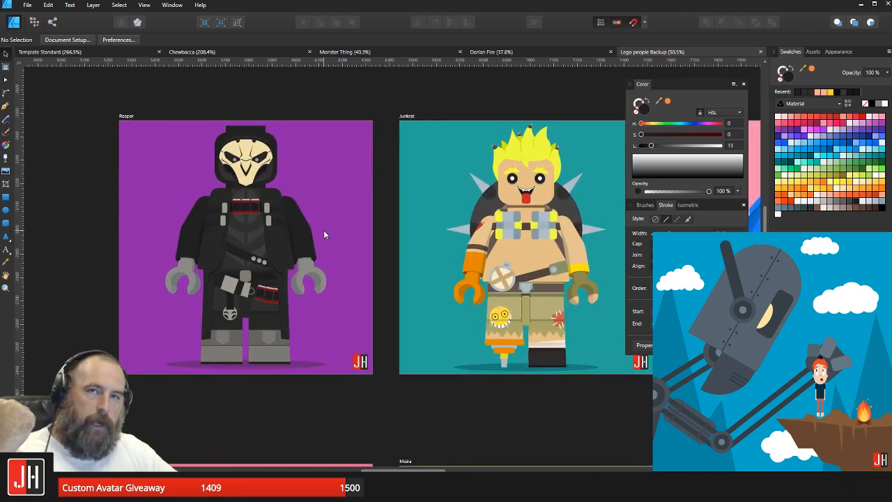
{"action": "left_click_drag", "start_coordinate": [346, 197], "coordinate": [260, 194]}
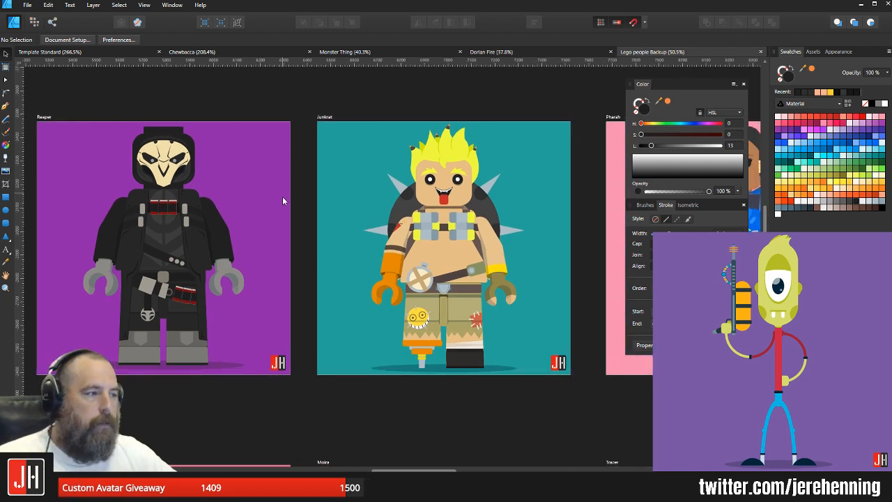
{"action": "scroll", "coordinate": [282, 197], "scroll_direction": "down", "scroll_amount": 2}
{"action": "left_click_drag", "start_coordinate": [410, 217], "coordinate": [216, 184]}
{"action": "scroll", "coordinate": [446, 173], "scroll_direction": "down", "scroll_amount": 3}
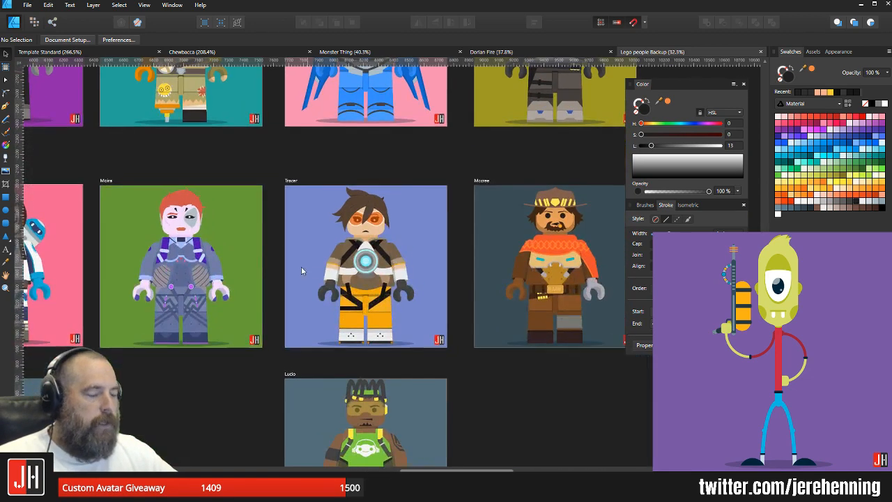
{"action": "scroll", "coordinate": [301, 266], "scroll_direction": "left", "scroll_amount": 3}
{"action": "scroll", "coordinate": [390, 247], "scroll_direction": "up", "scroll_amount": 2}
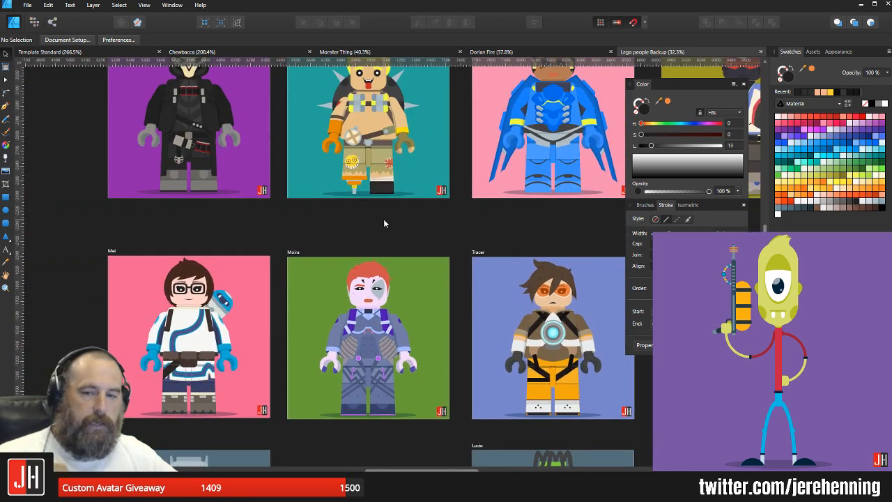
{"action": "scroll", "coordinate": [369, 223], "scroll_direction": "down", "scroll_amount": 2}
{"action": "scroll", "coordinate": [368, 223], "scroll_direction": "right", "scroll_amount": 3}
{"action": "scroll", "coordinate": [368, 223], "scroll_direction": "up", "scroll_amount": 2}
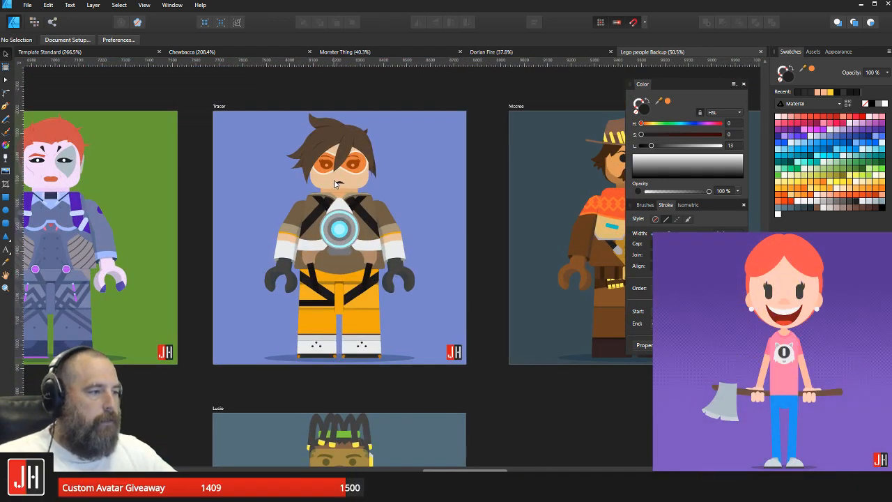
{"action": "scroll", "coordinate": [335, 184], "scroll_direction": "down", "scroll_amount": 5}
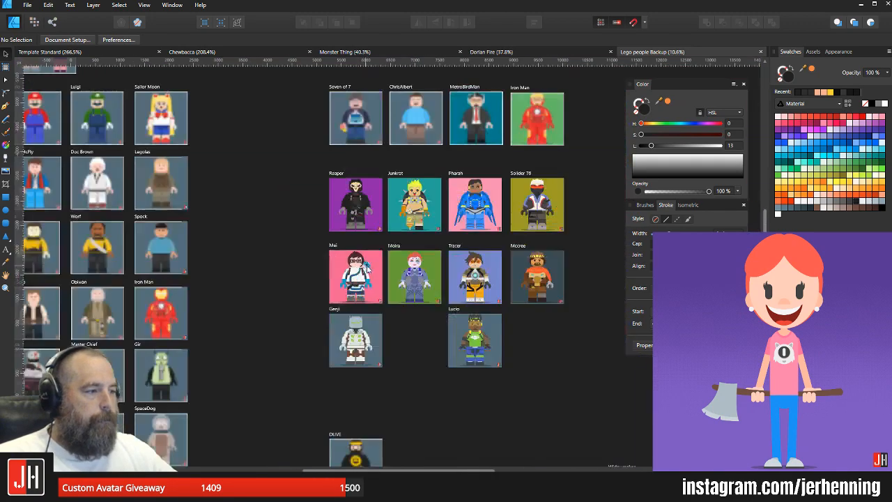
{"action": "left_click_drag", "start_coordinate": [289, 177], "coordinate": [578, 329]}
{"action": "scroll", "coordinate": [307, 167], "scroll_direction": "up", "scroll_amount": 3}
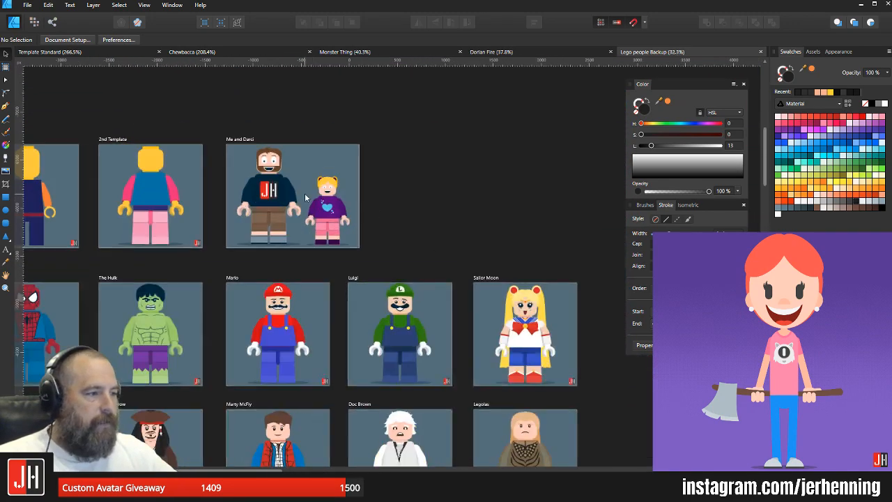
Step: Examine the Me and Darci artboard and compare the 1st Template and 2nd Template figures
{"action": "scroll", "coordinate": [305, 193], "scroll_direction": "up", "scroll_amount": 2}
{"action": "left_click_drag", "start_coordinate": [303, 149], "coordinate": [328, 206]}
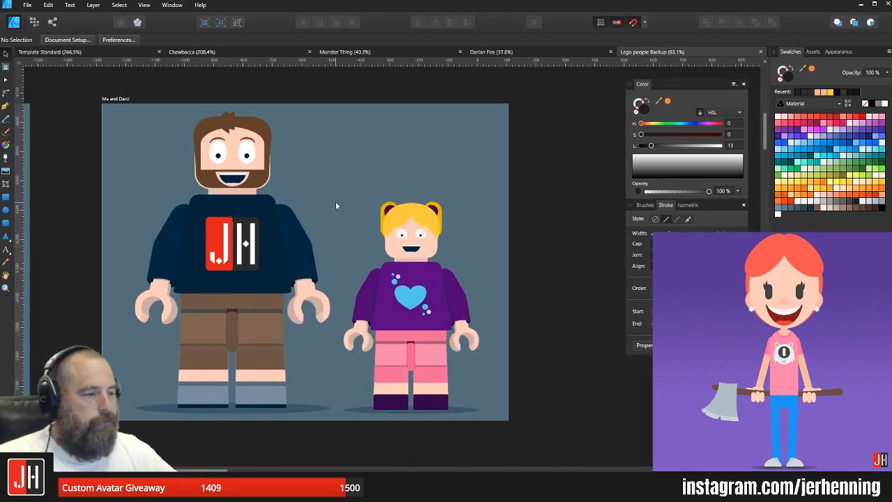
{"action": "scroll", "coordinate": [339, 202], "scroll_direction": "down", "scroll_amount": 2}
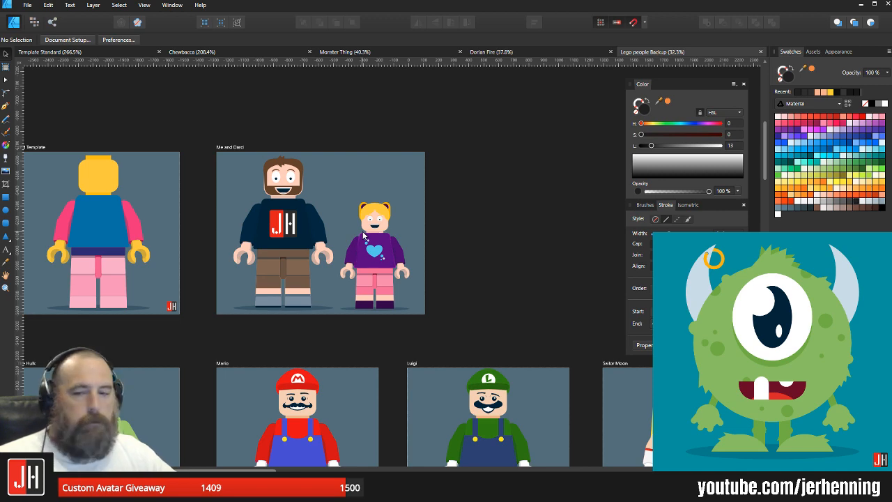
{"action": "scroll", "coordinate": [323, 238], "scroll_direction": "up", "scroll_amount": 1}
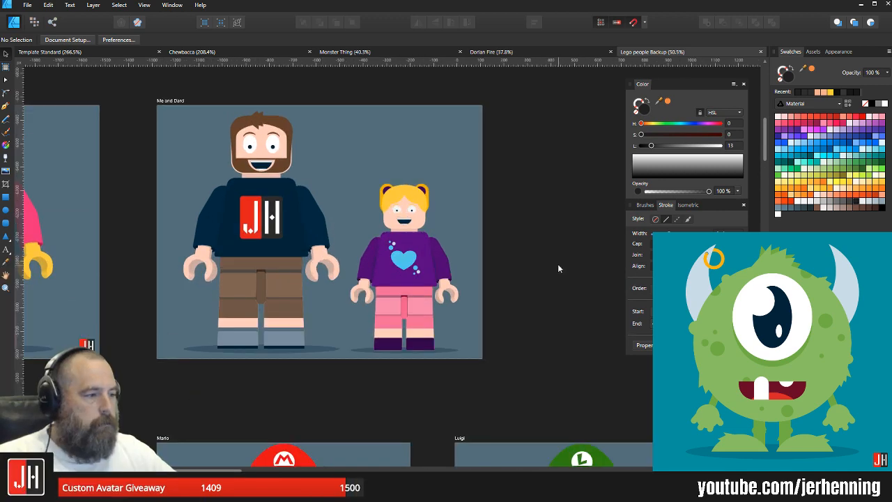
{"action": "scroll", "coordinate": [413, 255], "scroll_direction": "down", "scroll_amount": 3}
{"action": "left_click_drag", "start_coordinate": [422, 249], "coordinate": [550, 232]}
{"action": "left_click_drag", "start_coordinate": [203, 213], "coordinate": [291, 214]}
{"action": "scroll", "coordinate": [291, 213], "scroll_direction": "up", "scroll_amount": 5}
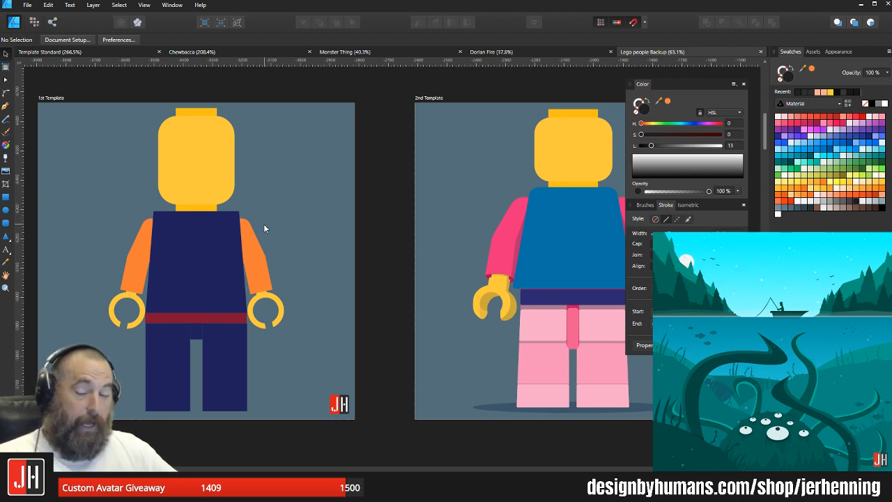
{"action": "left_click_drag", "start_coordinate": [265, 221], "coordinate": [149, 209]}
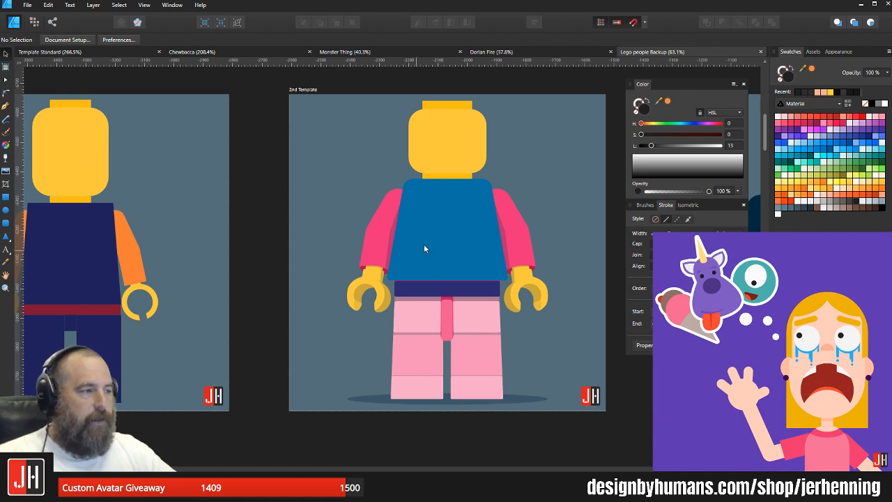
{"action": "scroll", "coordinate": [432, 237], "scroll_direction": "down", "scroll_amount": 2}
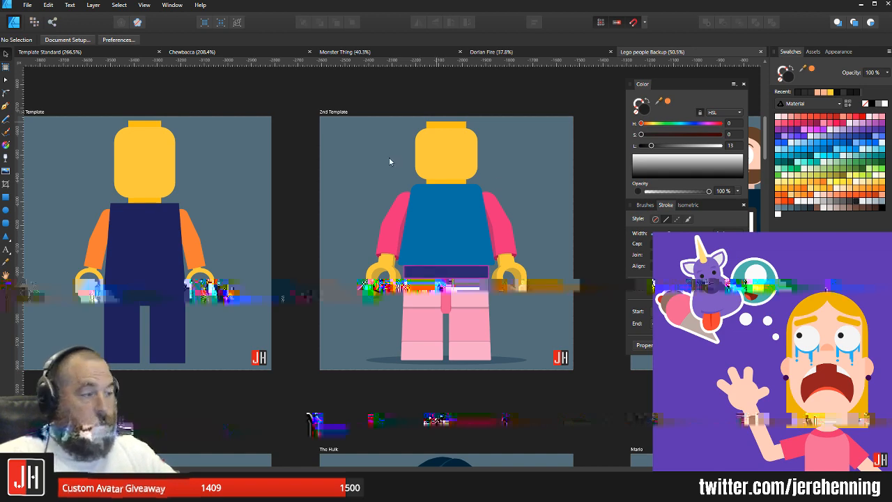
{"action": "left_click_drag", "start_coordinate": [462, 203], "coordinate": [352, 214]}
{"action": "left_click", "coordinate": [351, 213]}
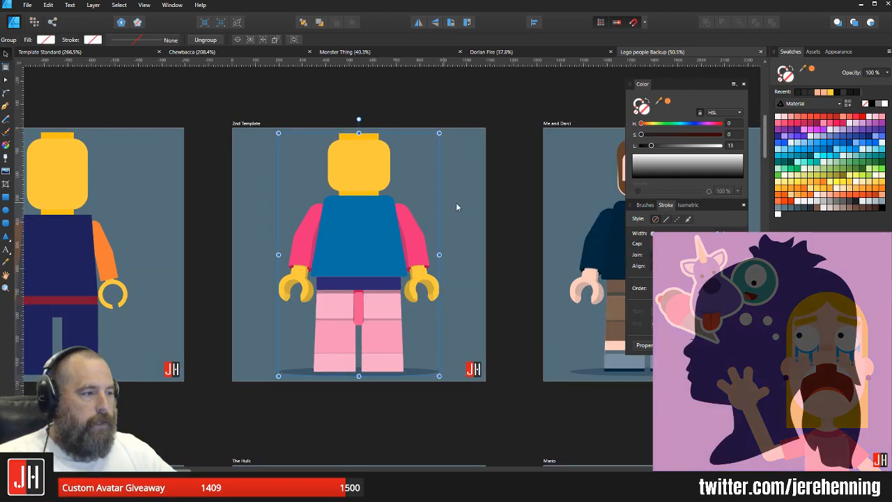
{"action": "left_click_drag", "start_coordinate": [423, 221], "coordinate": [489, 191]}
{"action": "key", "text": "ctrl+z"}
{"action": "key", "text": "ctrl+z"}
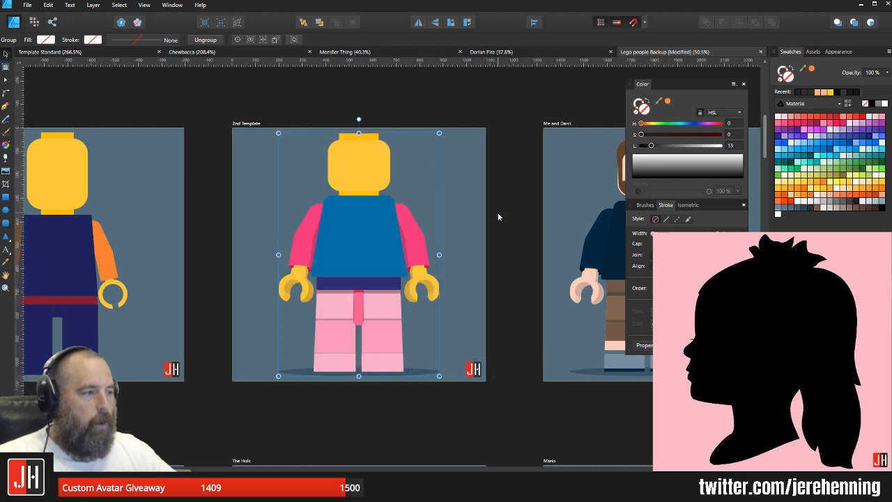
Step: Look through the rows of Lego character artboards and examine the Vaultboy figure up close
{"action": "scroll", "coordinate": [497, 214], "scroll_direction": "down", "scroll_amount": 3}
{"action": "left_click_drag", "start_coordinate": [524, 231], "coordinate": [298, 212]}
{"action": "left_click_drag", "start_coordinate": [263, 288], "coordinate": [327, 199]}
{"action": "left_click_drag", "start_coordinate": [288, 256], "coordinate": [389, 167]}
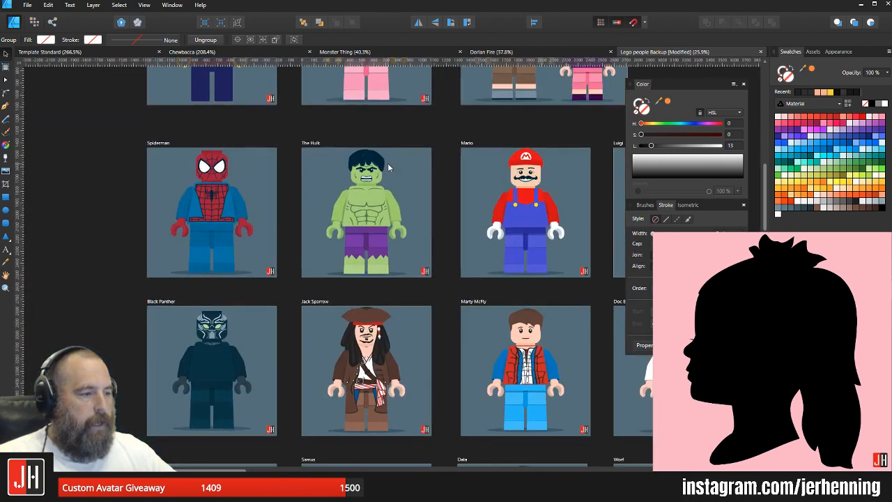
{"action": "scroll", "coordinate": [389, 167], "scroll_direction": "down", "scroll_amount": 2}
{"action": "scroll", "coordinate": [378, 251], "scroll_direction": "down", "scroll_amount": 2}
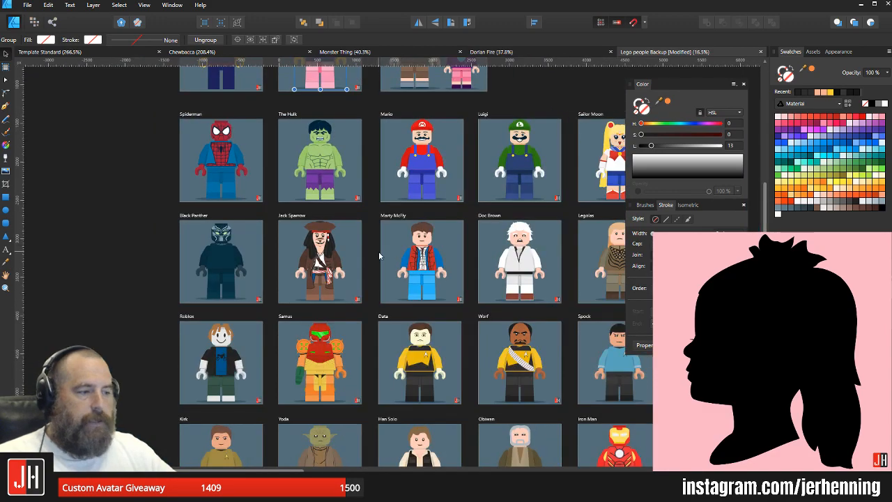
{"action": "left_click_drag", "start_coordinate": [371, 256], "coordinate": [344, 126]}
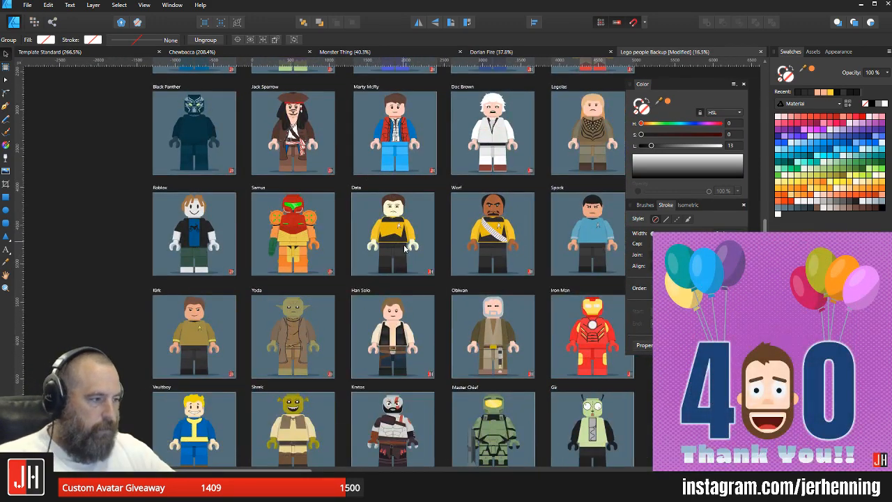
{"action": "left_click_drag", "start_coordinate": [405, 248], "coordinate": [392, 123]}
{"action": "left_click_drag", "start_coordinate": [317, 281], "coordinate": [412, 221]}
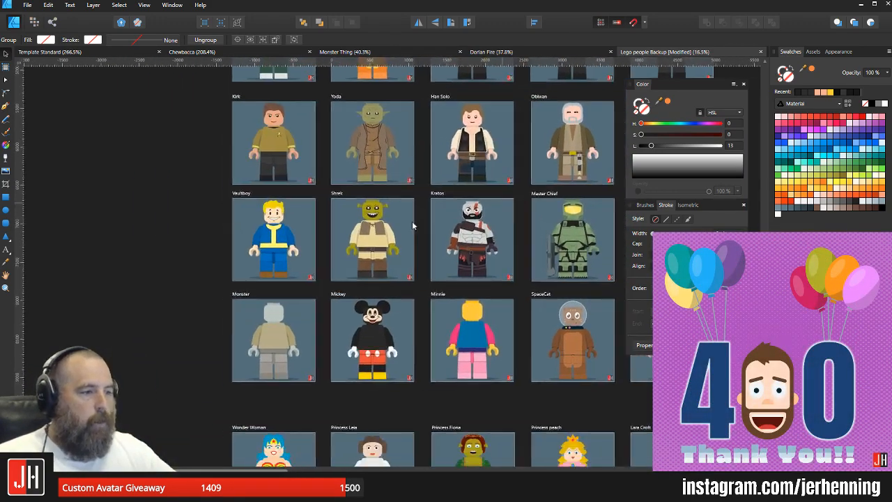
{"action": "scroll", "coordinate": [261, 234], "scroll_direction": "up", "scroll_amount": 6}
{"action": "left_click_drag", "start_coordinate": [370, 195], "coordinate": [358, 216]}
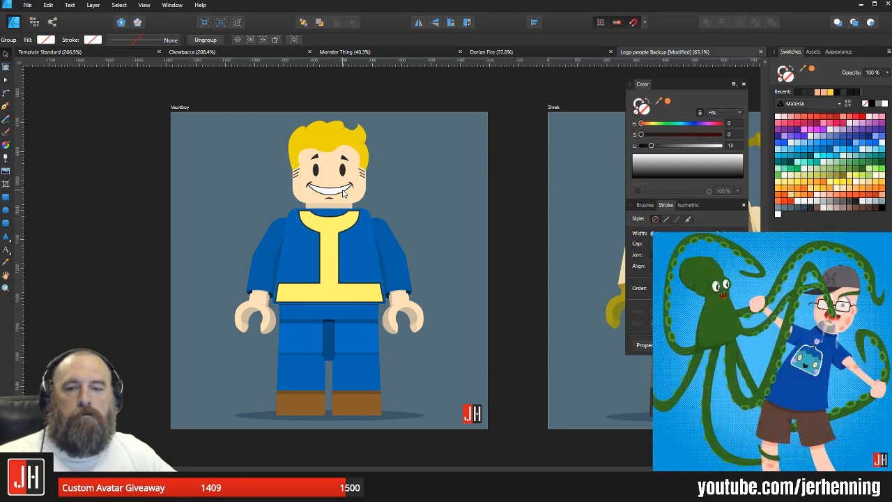
Step: Examine the unfinished Widowmaker figure and its two reference images
{"action": "scroll", "coordinate": [343, 194], "scroll_direction": "down", "scroll_amount": 7}
{"action": "left_click_drag", "start_coordinate": [331, 239], "coordinate": [126, 232]}
{"action": "scroll", "coordinate": [283, 258], "scroll_direction": "down", "scroll_amount": 2}
{"action": "left_click_drag", "start_coordinate": [503, 208], "coordinate": [191, 185]}
{"action": "left_click_drag", "start_coordinate": [373, 152], "coordinate": [357, 165]}
{"action": "scroll", "coordinate": [390, 268], "scroll_direction": "up", "scroll_amount": 7}
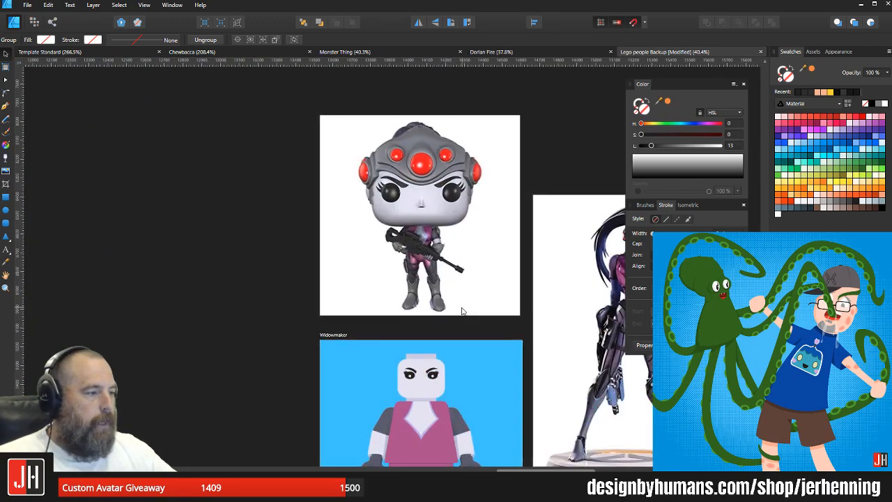
{"action": "left_click_drag", "start_coordinate": [408, 390], "coordinate": [282, 178]}
{"action": "left_click_drag", "start_coordinate": [400, 108], "coordinate": [391, 256]}
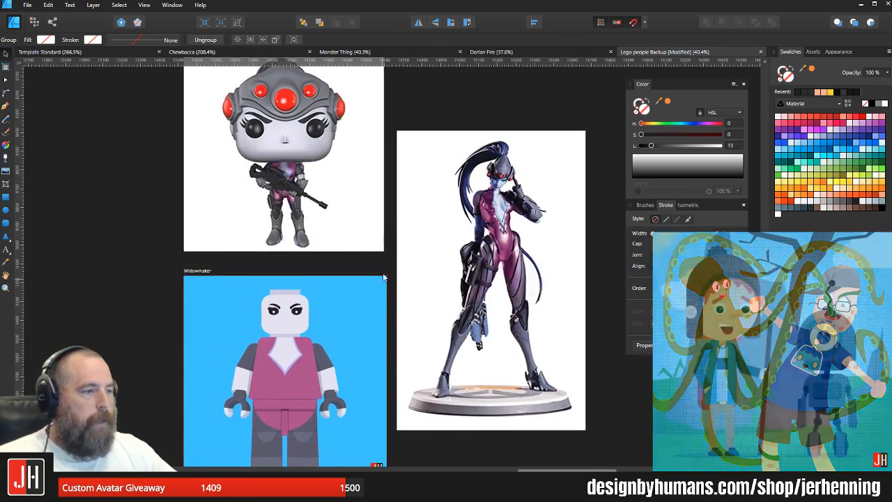
{"action": "scroll", "coordinate": [426, 240], "scroll_direction": "down", "scroll_amount": 2}
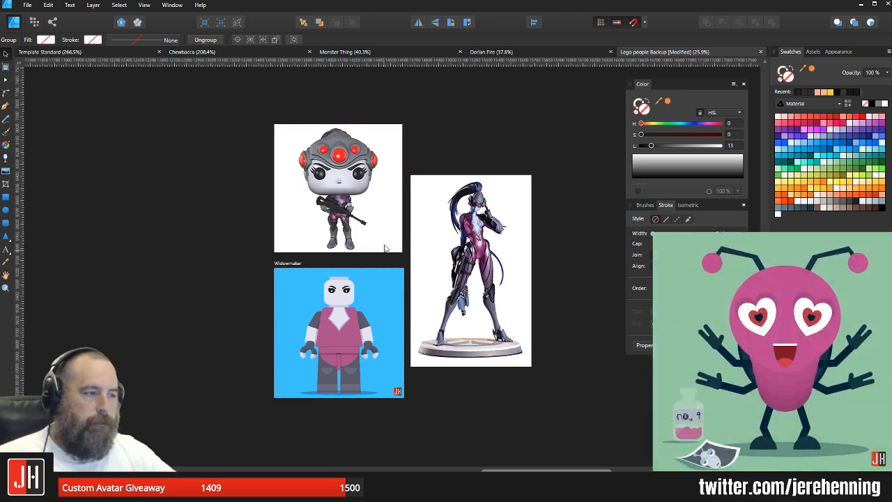
Step: Examine the Zenyatta figure up close beside its references, and return to the overview of the artboard grid
{"action": "scroll", "coordinate": [382, 256], "scroll_direction": "down", "scroll_amount": 8}
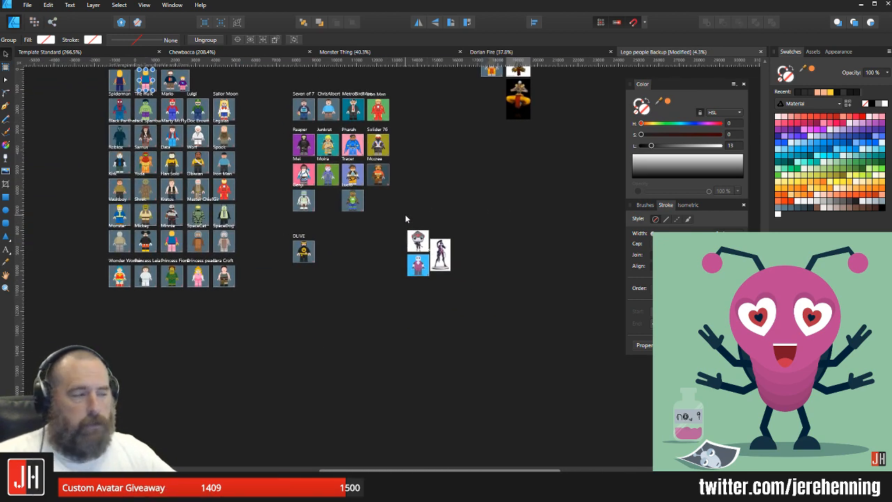
{"action": "left_click_drag", "start_coordinate": [404, 218], "coordinate": [349, 347]}
{"action": "scroll", "coordinate": [450, 225], "scroll_direction": "up", "scroll_amount": 7}
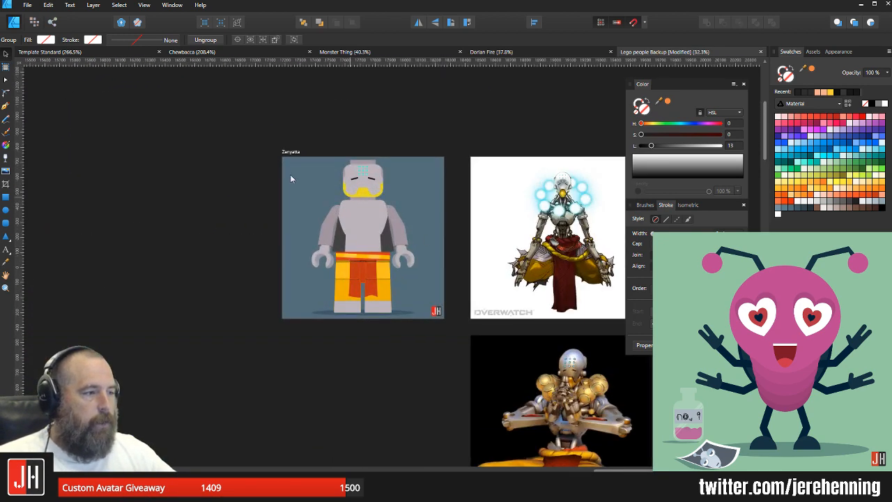
{"action": "scroll", "coordinate": [397, 211], "scroll_direction": "up", "scroll_amount": 3}
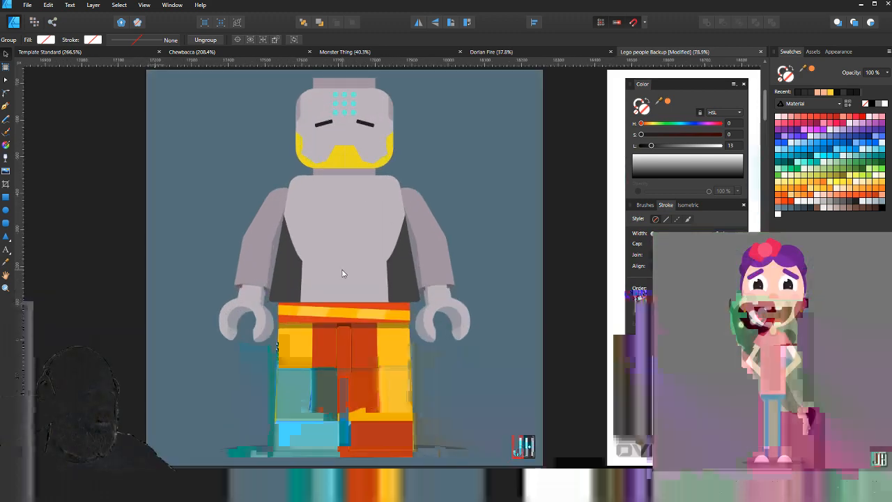
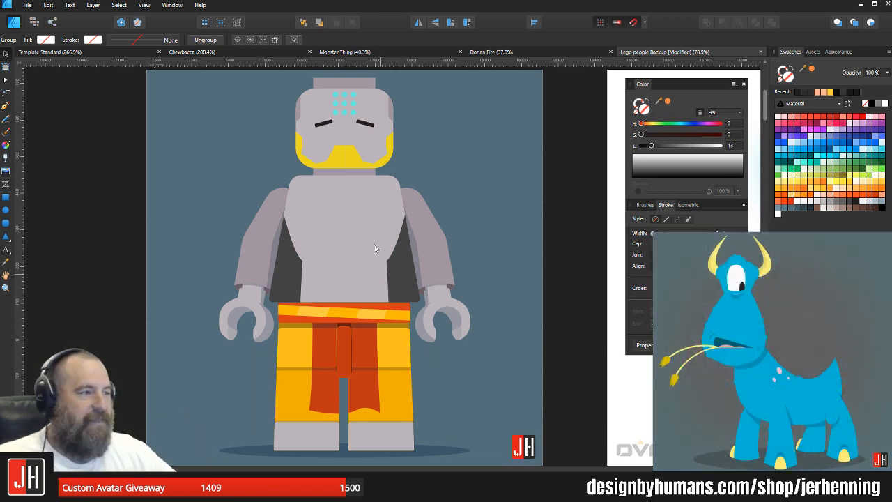
{"action": "scroll", "coordinate": [367, 243], "scroll_direction": "down", "scroll_amount": 6}
{"action": "scroll", "coordinate": [402, 274], "scroll_direction": "down", "scroll_amount": 4}
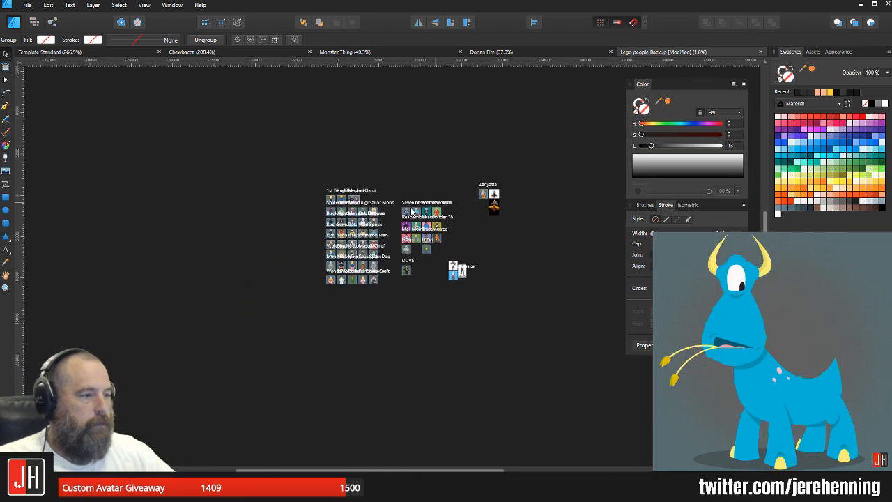
{"action": "scroll", "coordinate": [335, 219], "scroll_direction": "up", "scroll_amount": 3}
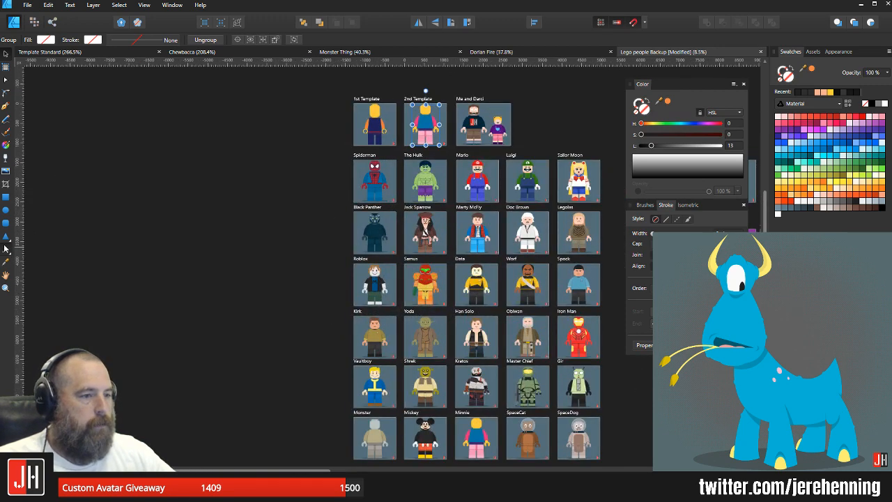
{"action": "left_click", "coordinate": [5, 249]}
{"action": "left_click_drag", "start_coordinate": [110, 113], "coordinate": [255, 296]}
{"action": "left_click", "coordinate": [6, 250]}
{"action": "left_click", "coordinate": [9, 251]}
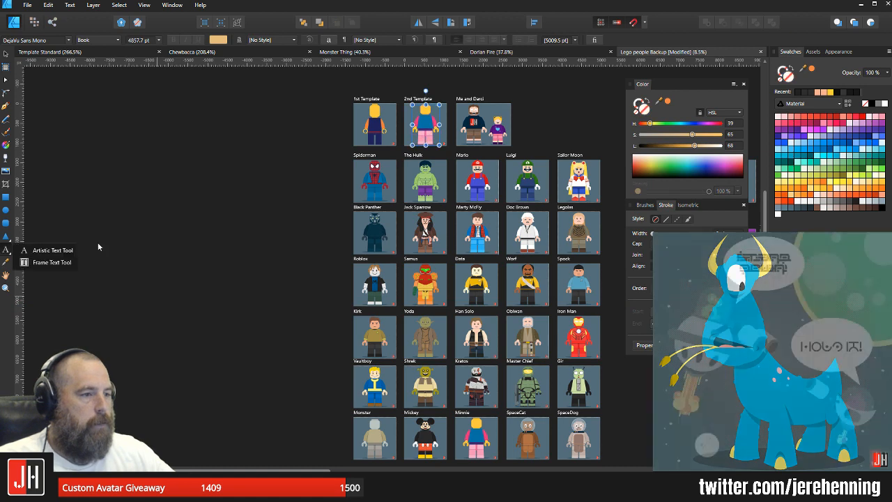
{"action": "left_click", "coordinate": [128, 231]}
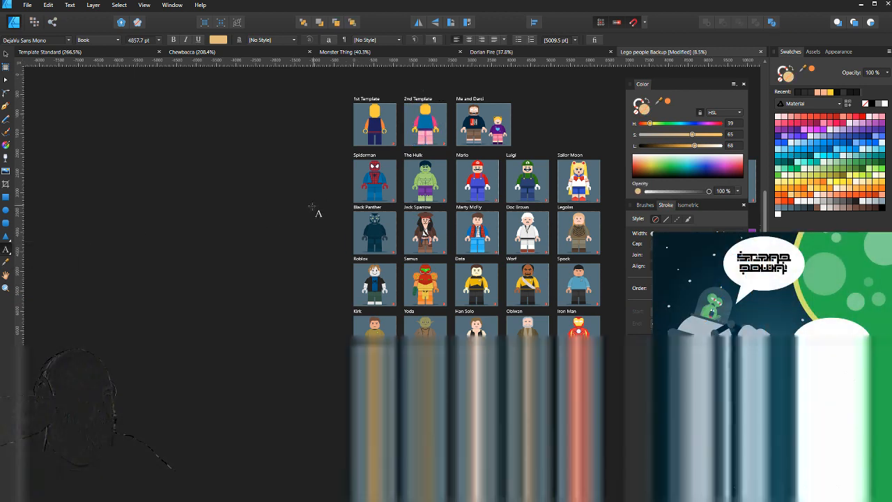
Step: Create a tall frame text box in the empty area beside the artboard grid, reading "Fox" in 288 pt Arial
{"action": "left_click", "coordinate": [7, 250]}
{"action": "left_click", "coordinate": [34, 262]}
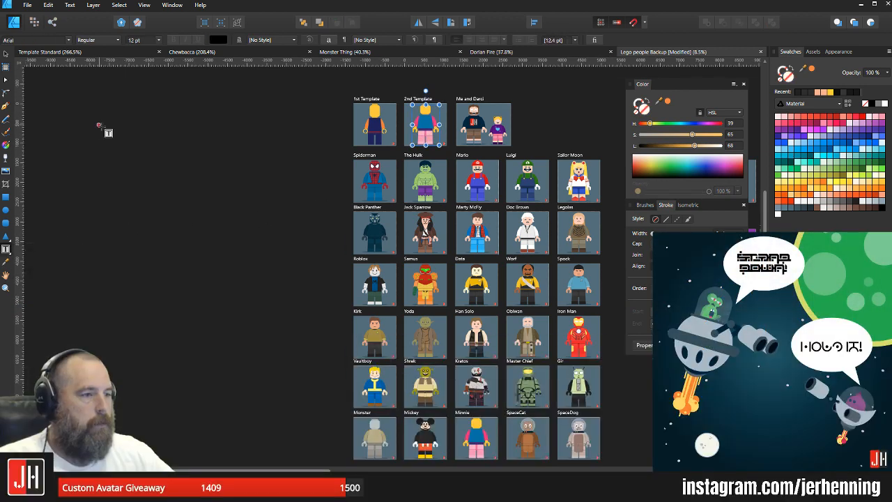
{"action": "left_click_drag", "start_coordinate": [99, 126], "coordinate": [321, 433]}
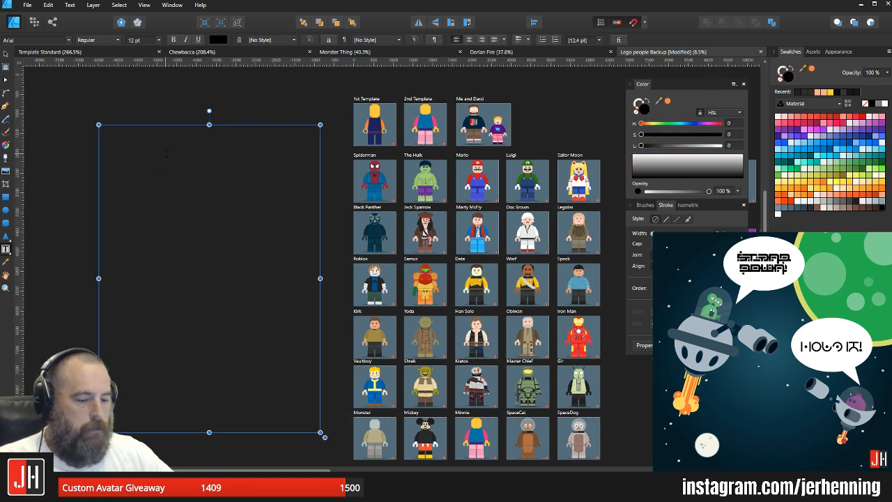
{"action": "key", "text": "ctrl+z"}
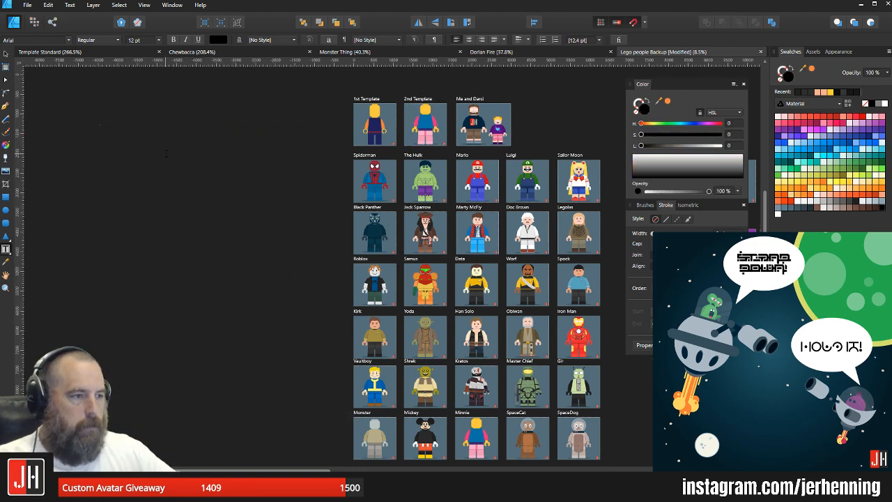
{"action": "key", "text": "ctrl+shift+z"}
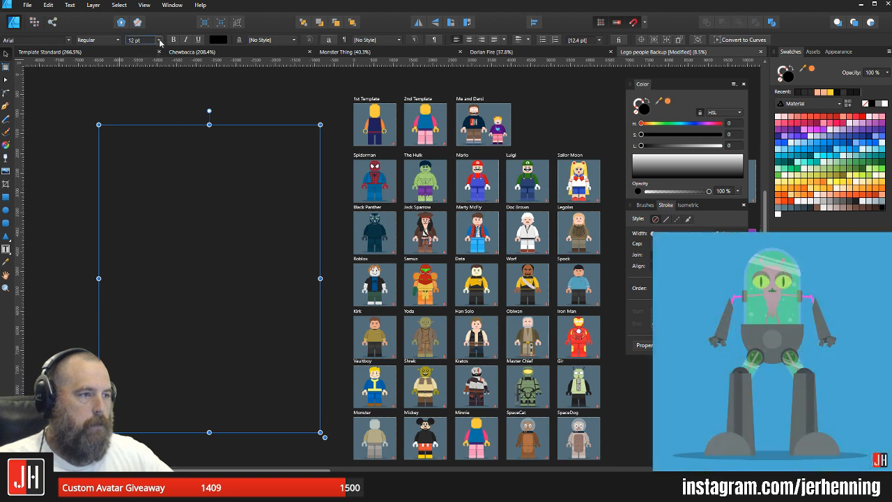
{"action": "left_click", "coordinate": [159, 41]}
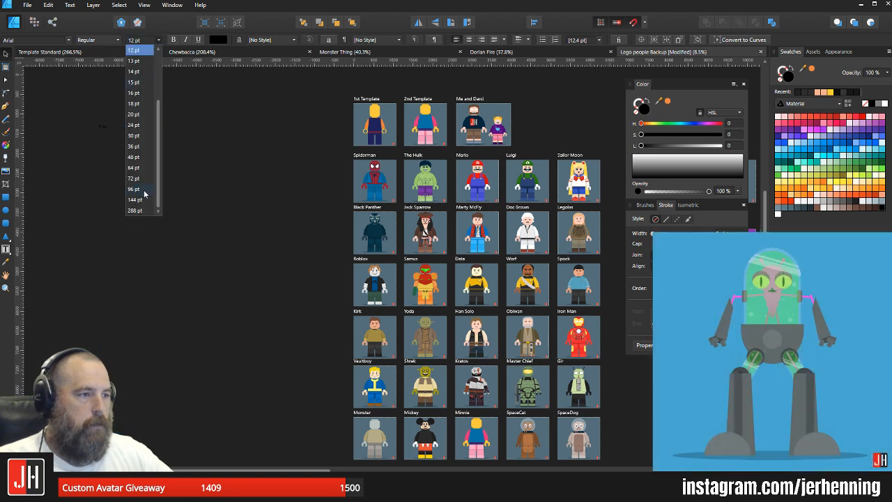
{"action": "left_click", "coordinate": [135, 210]}
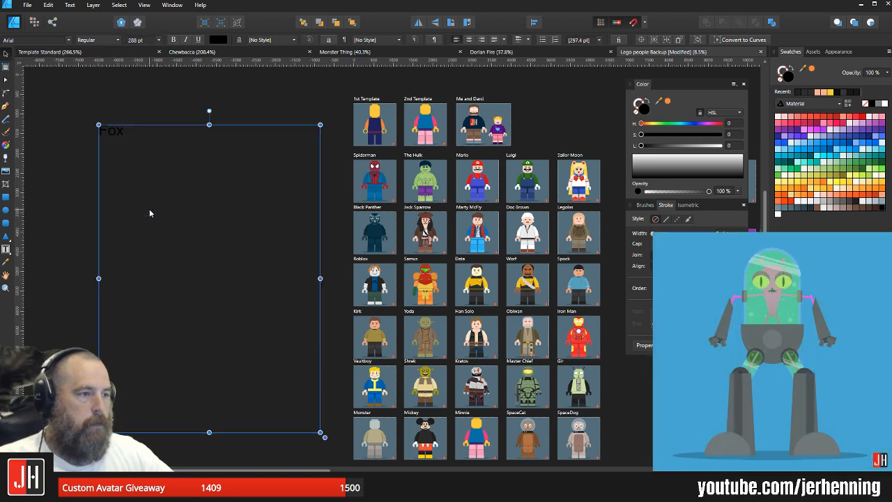
Step: Move the "Fox" text frame slightly up toward the artboards, recolor its text near-white and save the document
{"action": "left_click_drag", "start_coordinate": [130, 131], "coordinate": [145, 114]}
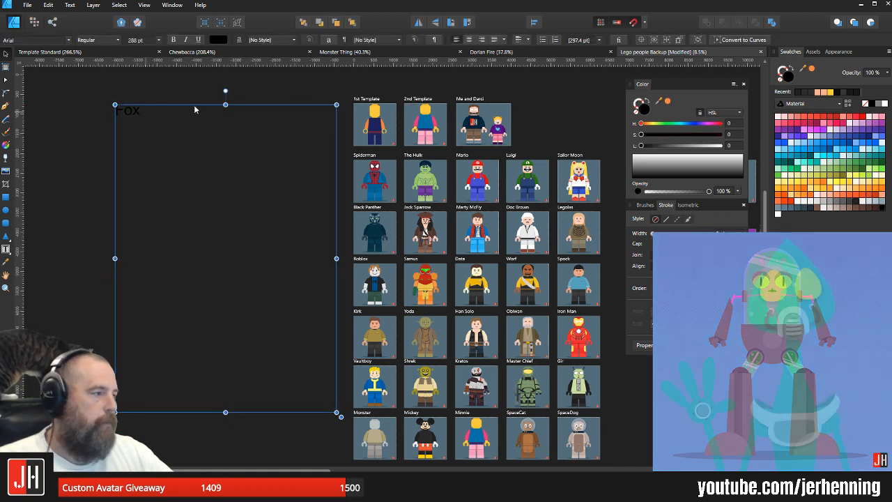
{"action": "left_click", "coordinate": [799, 202]}
{"action": "left_click", "coordinate": [272, 117]}
{"action": "key", "text": "ctrl+s"}
Step: Narrow the "Fox" text frame, move it closer to the artboard grid and save the document
{"action": "scroll", "coordinate": [275, 124], "scroll_direction": "down", "scroll_amount": 4}
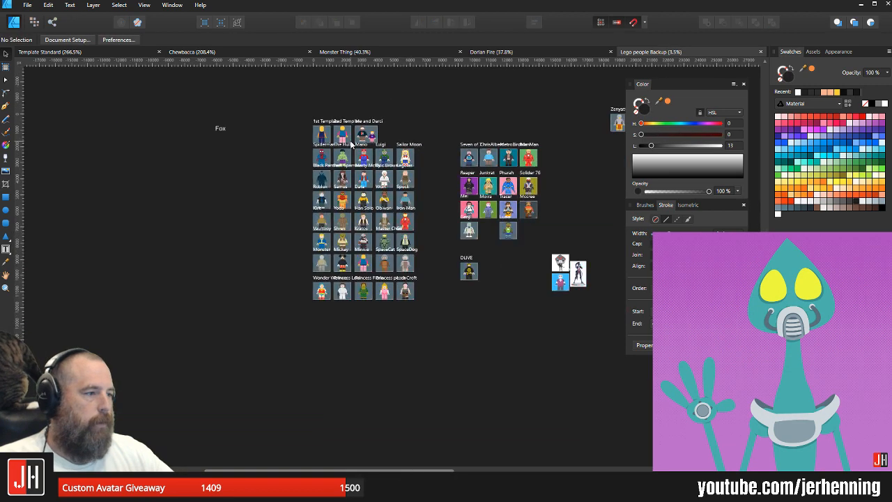
{"action": "left_click_drag", "start_coordinate": [324, 142], "coordinate": [378, 192]}
{"action": "scroll", "coordinate": [219, 161], "scroll_direction": "up", "scroll_amount": 3}
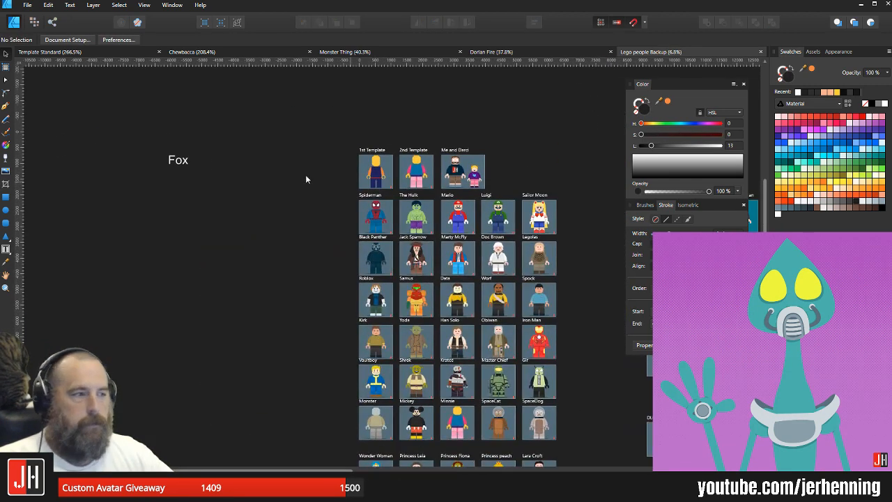
{"action": "left_click", "coordinate": [178, 162]}
{"action": "left_click_drag", "start_coordinate": [346, 279], "coordinate": [279, 279]}
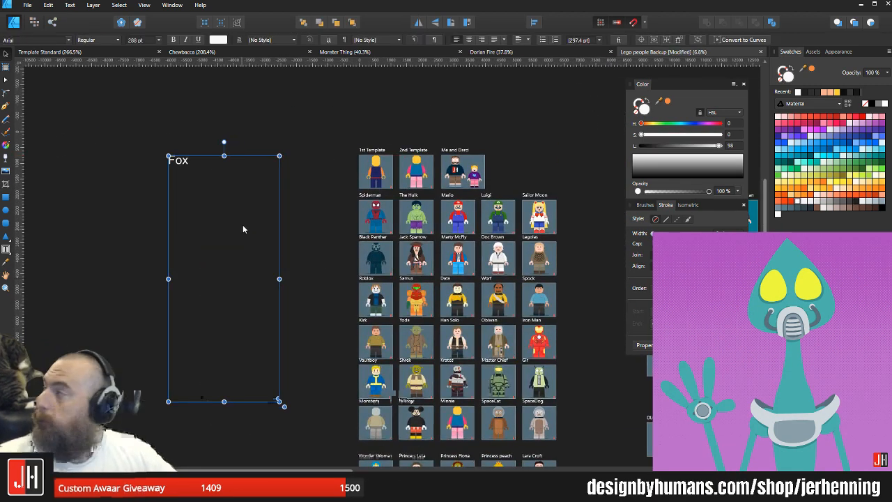
{"action": "left_click_drag", "start_coordinate": [233, 209], "coordinate": [284, 190]}
{"action": "left_click", "coordinate": [368, 106]}
{"action": "key", "text": "ctrl+s"}
{"action": "scroll", "coordinate": [349, 162], "scroll_direction": "down", "scroll_amount": 2}
{"action": "left_click_drag", "start_coordinate": [370, 166], "coordinate": [176, 165]}
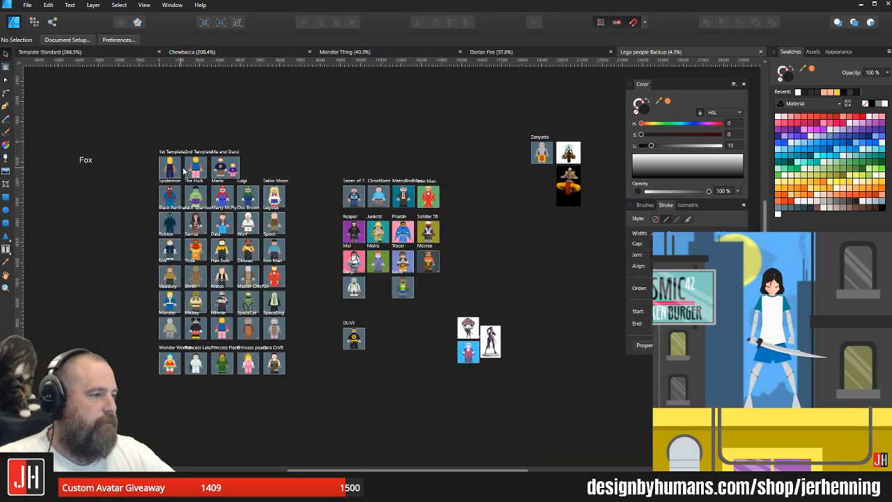
Step: Right-align the "Fox" text within its frame and save the document
{"action": "left_click", "coordinate": [84, 162]}
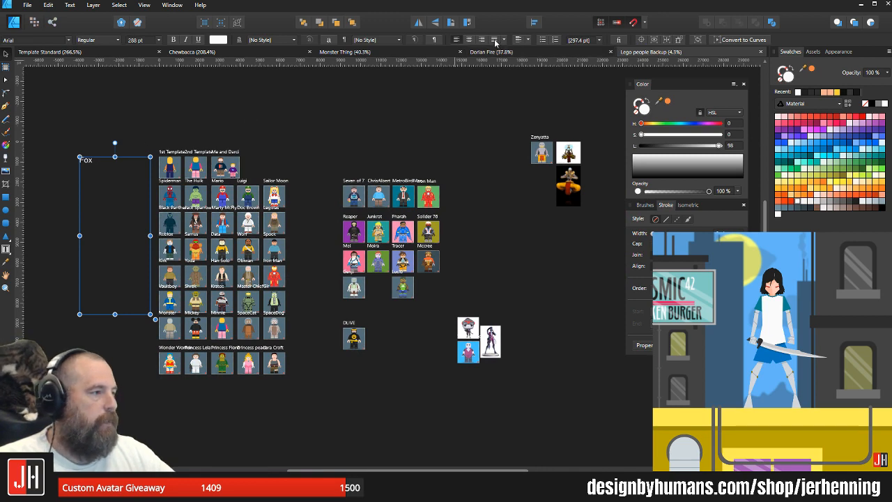
{"action": "left_click", "coordinate": [483, 40]}
{"action": "left_click", "coordinate": [392, 95]}
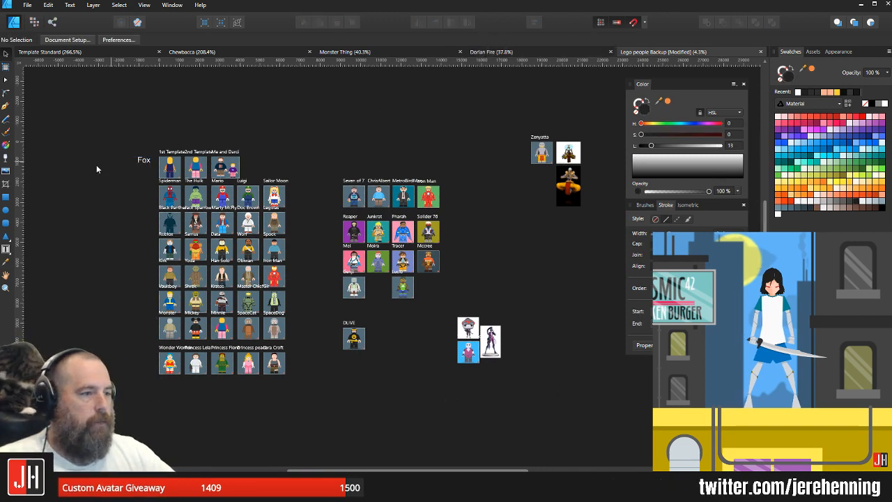
{"action": "scroll", "coordinate": [104, 166], "scroll_direction": "up", "scroll_amount": 3}
{"action": "left_click_drag", "start_coordinate": [185, 144], "coordinate": [179, 145]}
{"action": "left_click", "coordinate": [215, 127]}
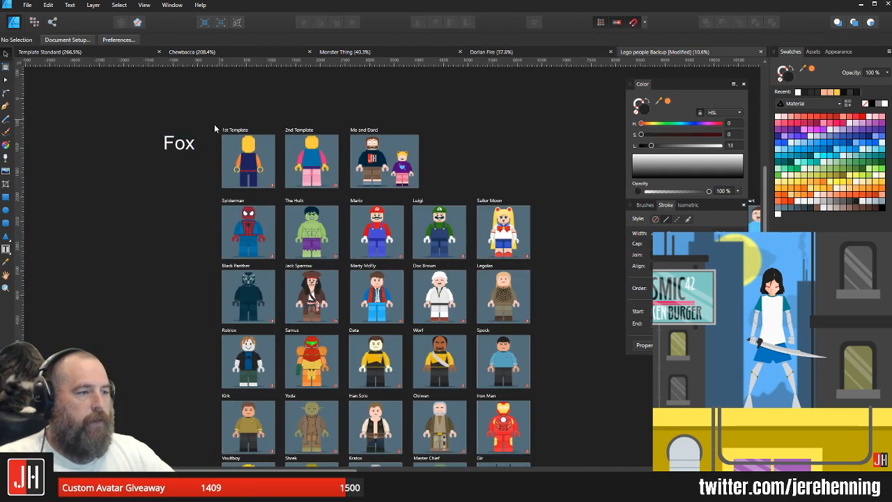
{"action": "key", "text": "ctrl+s"}
{"action": "scroll", "coordinate": [205, 142], "scroll_direction": "down", "scroll_amount": 3}
{"action": "scroll", "coordinate": [212, 139], "scroll_direction": "up", "scroll_amount": 3}
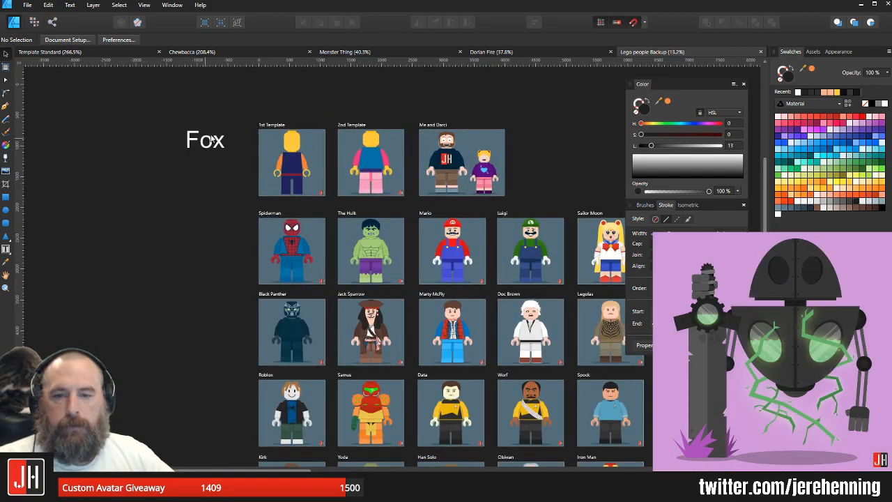
{"action": "left_click_drag", "start_coordinate": [257, 167], "coordinate": [113, 145]}
{"action": "scroll", "coordinate": [289, 233], "scroll_direction": "down", "scroll_amount": 3}
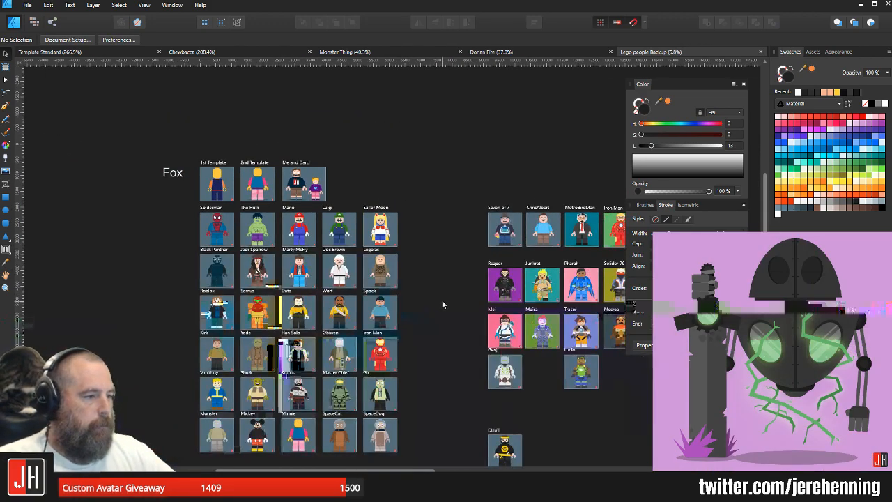
{"action": "left_click_drag", "start_coordinate": [443, 300], "coordinate": [422, 258]}
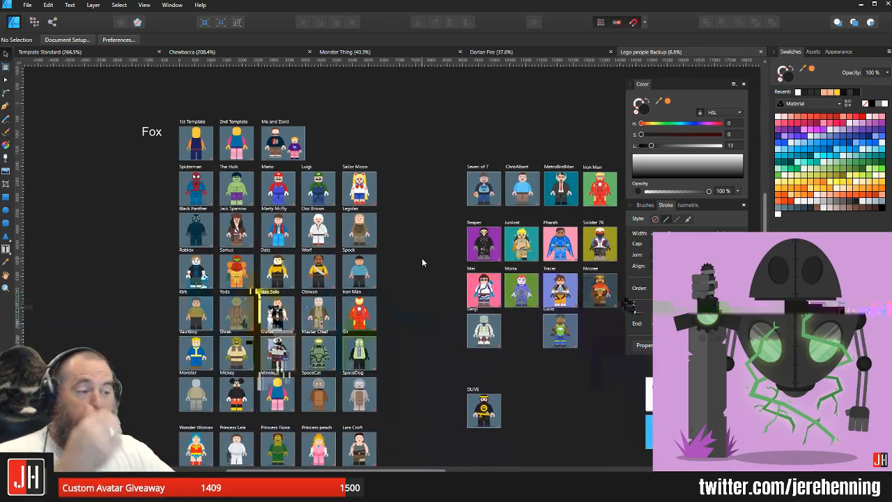
Step: Close all open documents: Dorian Fire, Monster Thing, Chewbacca, Lego people Backup and Template Standard
{"action": "left_click", "coordinate": [609, 52]}
{"action": "left_click", "coordinate": [554, 53]}
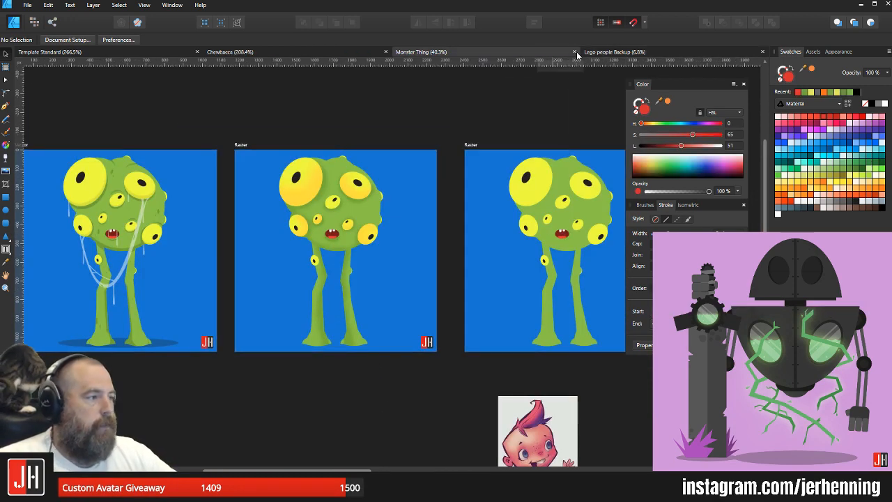
{"action": "left_click", "coordinate": [575, 53]}
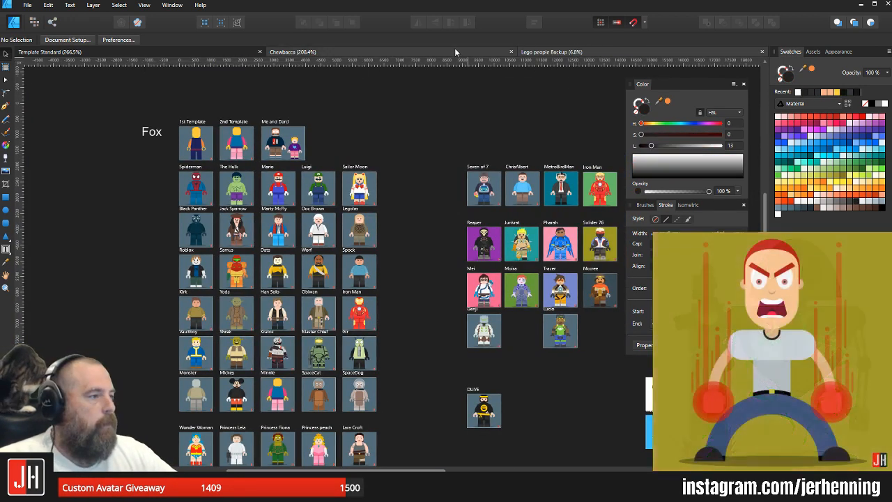
{"action": "left_click", "coordinate": [456, 52]}
{"action": "left_click", "coordinate": [511, 52]}
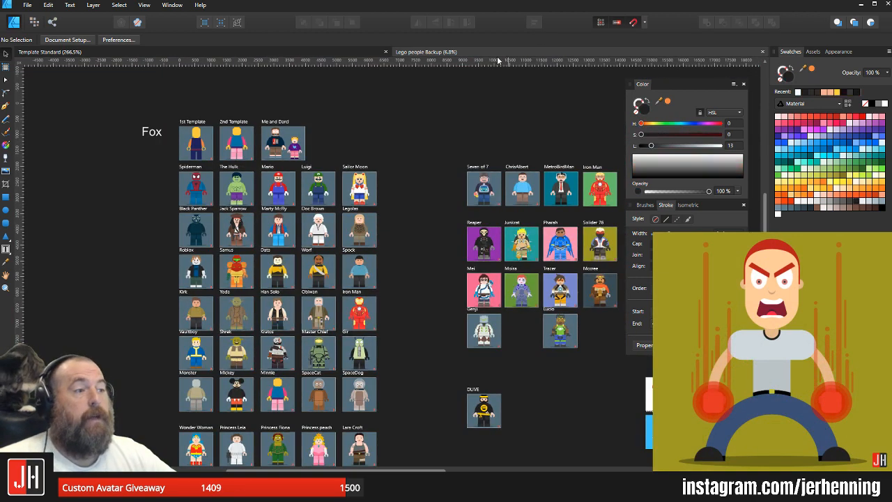
{"action": "left_click", "coordinate": [764, 51]}
{"action": "left_click", "coordinate": [764, 52]}
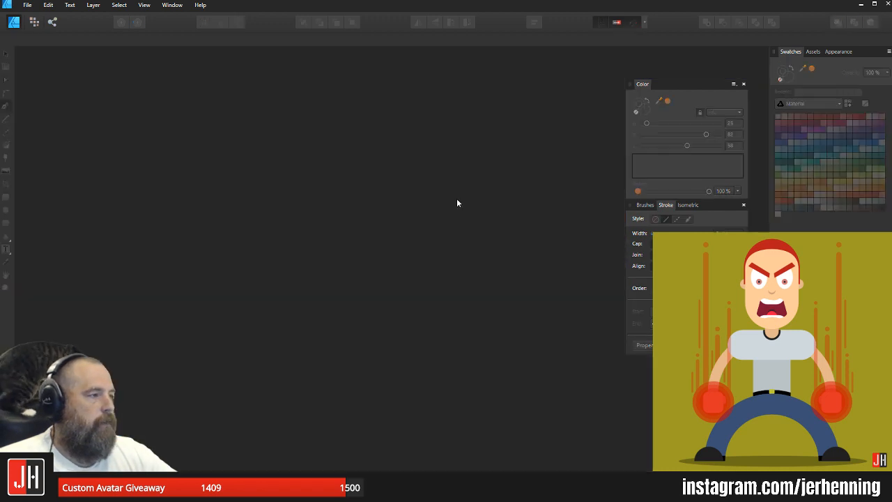
Step: Quit Affinity Designer and start it again with an empty workspace
{"action": "left_click", "coordinate": [888, 4]}
{"action": "key", "text": "super"}
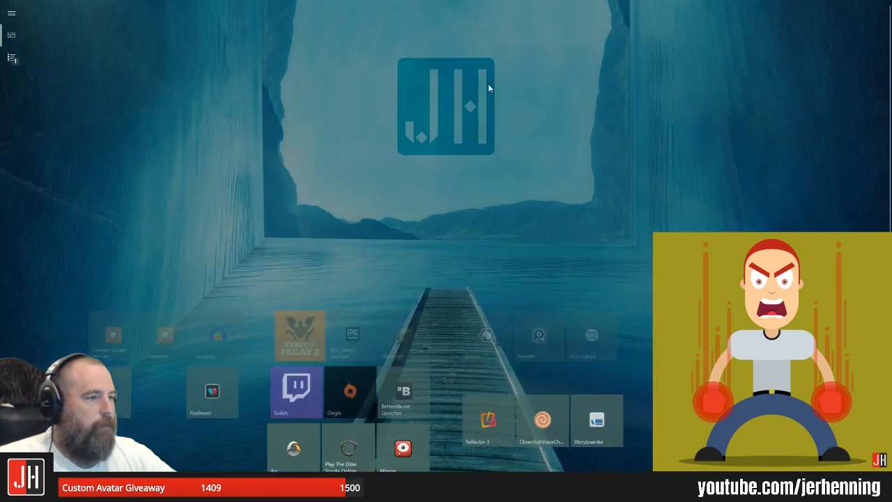
{"action": "left_click", "coordinate": [86, 87]}
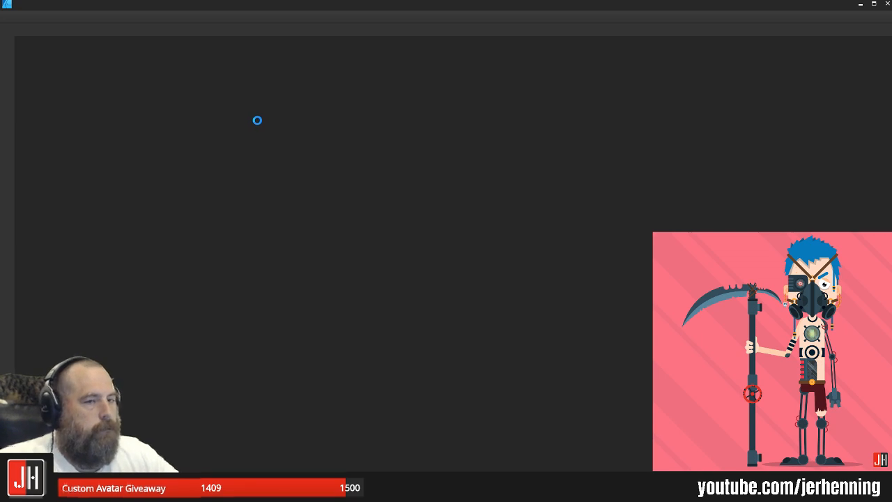
{"action": "left_click", "coordinate": [563, 366]}
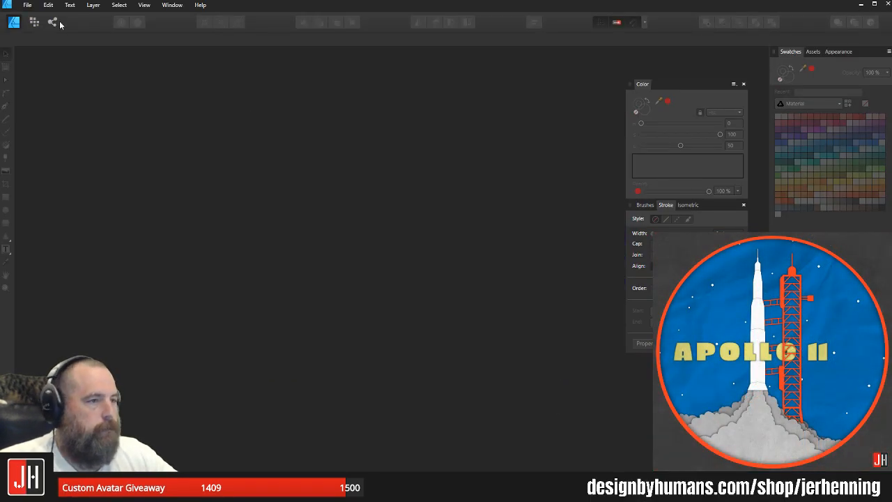
Step: Open the Template Standard document from the Vector folder
{"action": "left_click", "coordinate": [29, 6]}
{"action": "left_click", "coordinate": [37, 49]}
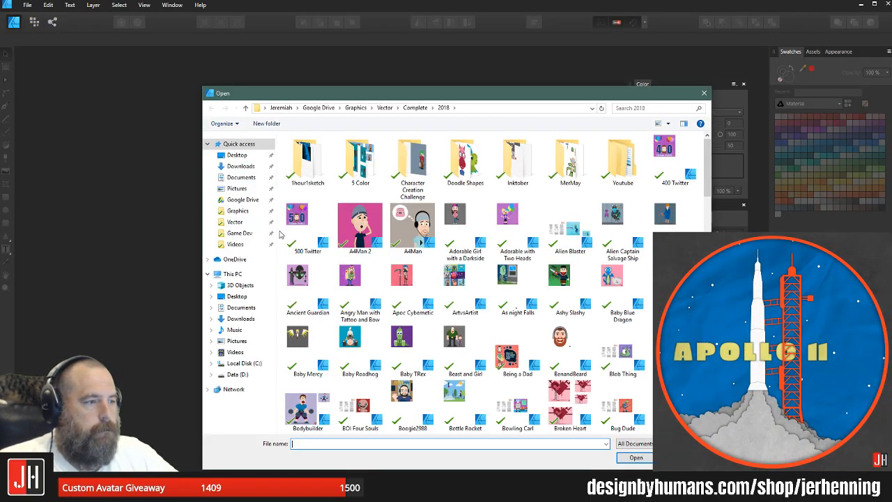
{"action": "left_click", "coordinate": [255, 224]}
{"action": "double_click", "coordinate": [363, 218]}
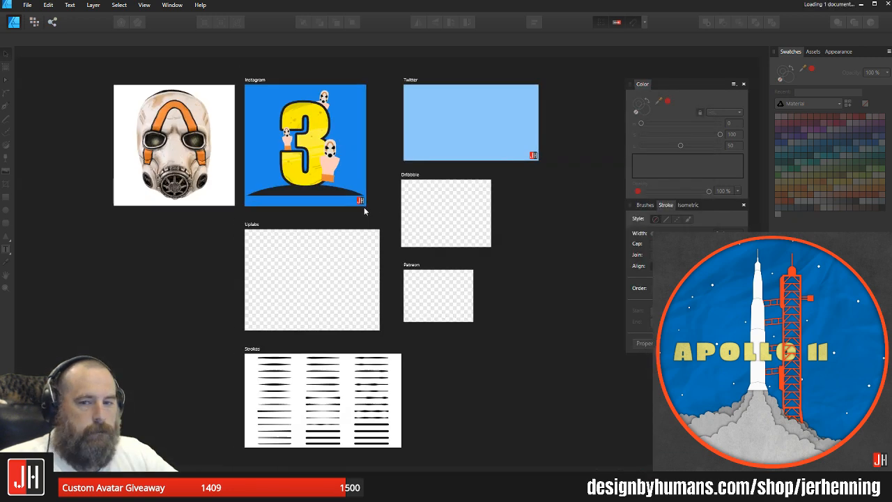
Step: Examine the masked hands around the yellow 3 on the Instagram artboard, both up close and beside the mask reference
{"action": "scroll", "coordinate": [286, 139], "scroll_direction": "up", "scroll_amount": 10}
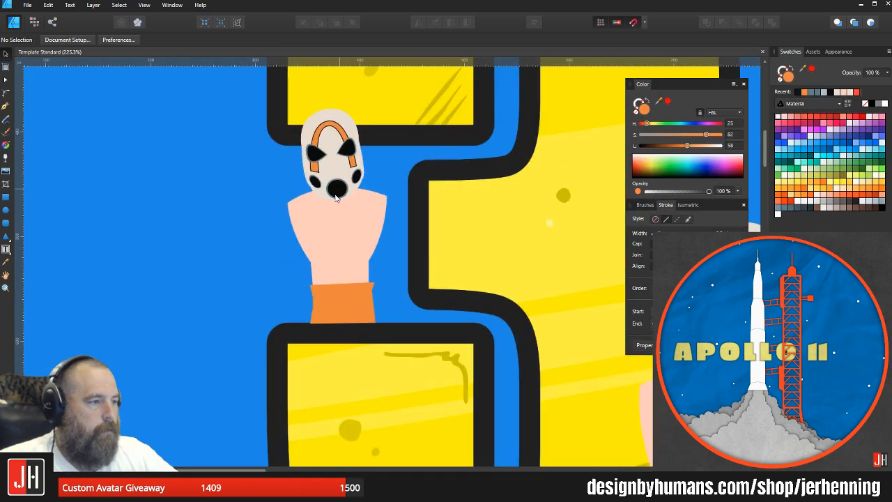
{"action": "scroll", "coordinate": [309, 227], "scroll_direction": "down", "scroll_amount": 5}
{"action": "scroll", "coordinate": [308, 225], "scroll_direction": "up", "scroll_amount": 7}
{"action": "left_click_drag", "start_coordinate": [323, 257], "coordinate": [285, 212]}
{"action": "scroll", "coordinate": [285, 212], "scroll_direction": "up", "scroll_amount": 1}
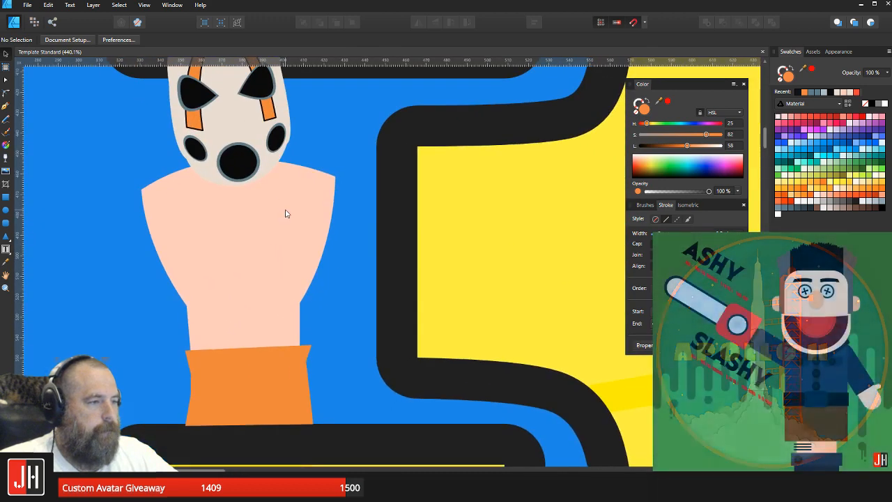
{"action": "scroll", "coordinate": [289, 213], "scroll_direction": "down", "scroll_amount": 8}
{"action": "scroll", "coordinate": [291, 216], "scroll_direction": "down", "scroll_amount": 3}
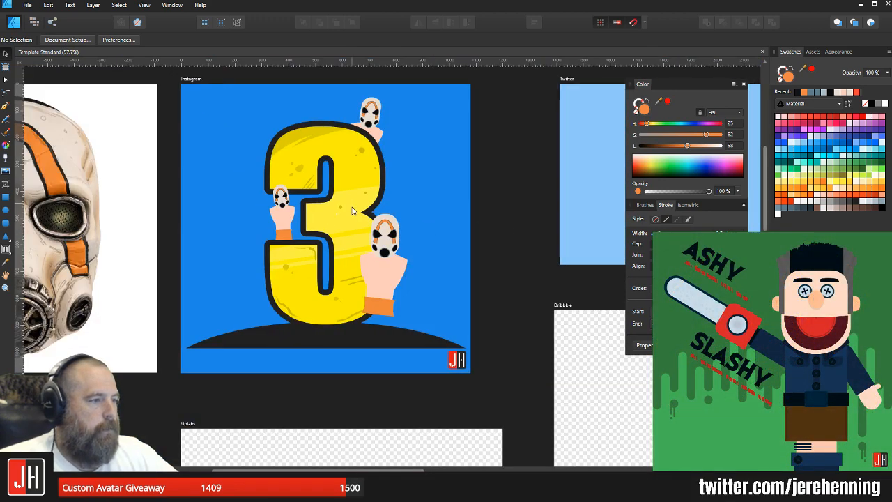
{"action": "scroll", "coordinate": [350, 213], "scroll_direction": "down", "scroll_amount": 2}
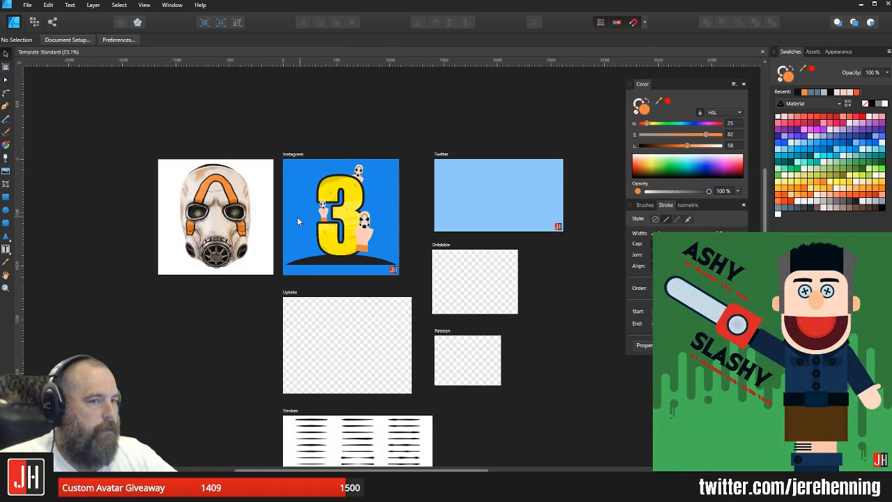
{"action": "scroll", "coordinate": [297, 222], "scroll_direction": "up", "scroll_amount": 10}
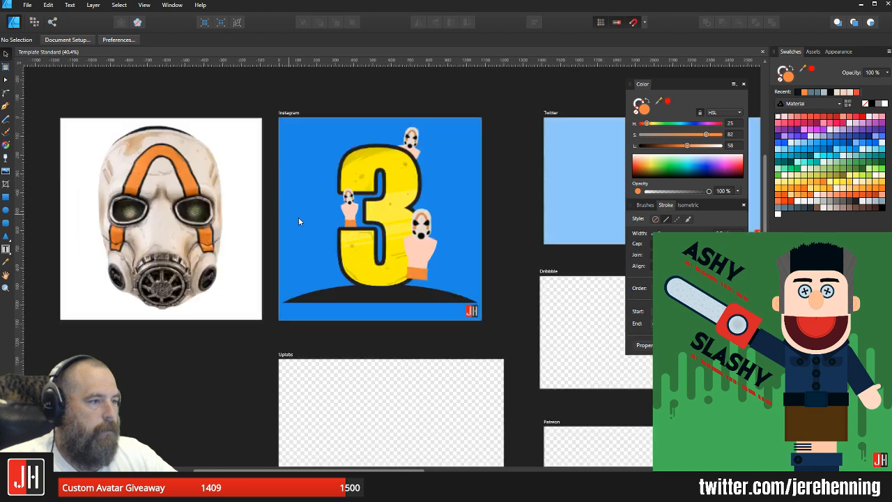
{"action": "scroll", "coordinate": [306, 204], "scroll_direction": "up", "scroll_amount": 4}
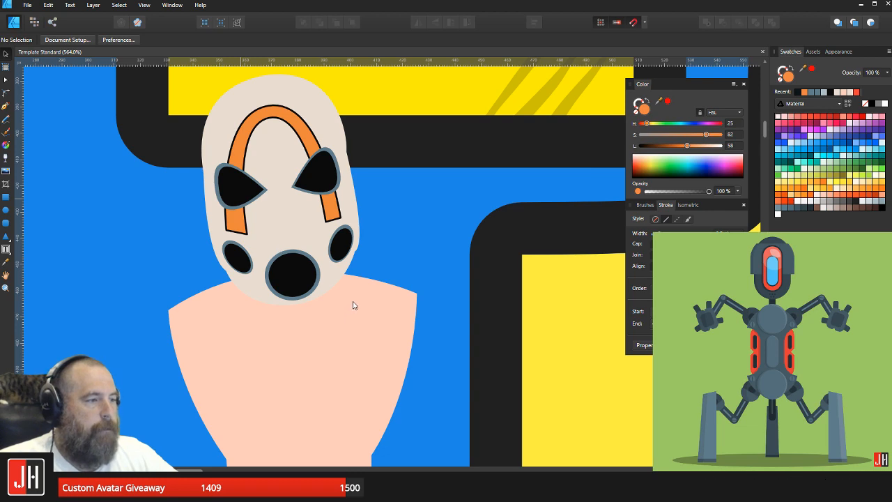
{"action": "scroll", "coordinate": [355, 302], "scroll_direction": "down", "scroll_amount": 4}
{"action": "scroll", "coordinate": [360, 307], "scroll_direction": "down", "scroll_amount": 3}
{"action": "left_click_drag", "start_coordinate": [382, 328], "coordinate": [335, 267]}
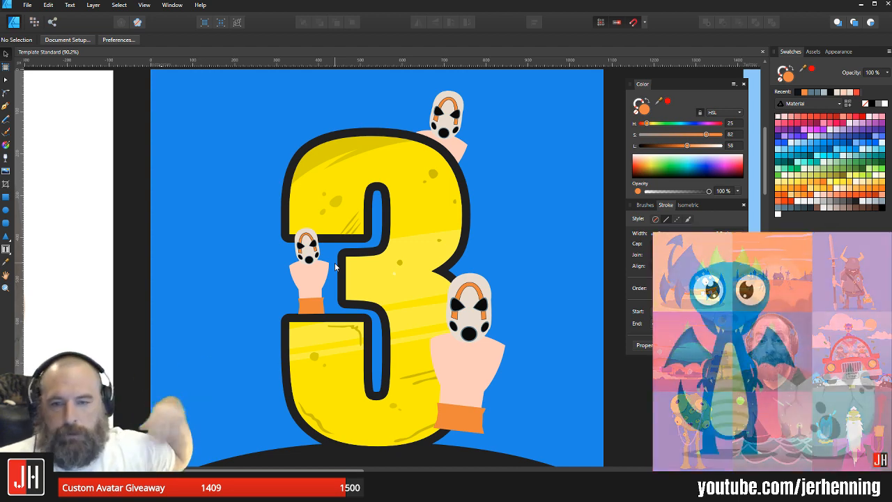
{"action": "scroll", "coordinate": [334, 263], "scroll_direction": "down", "scroll_amount": 5}
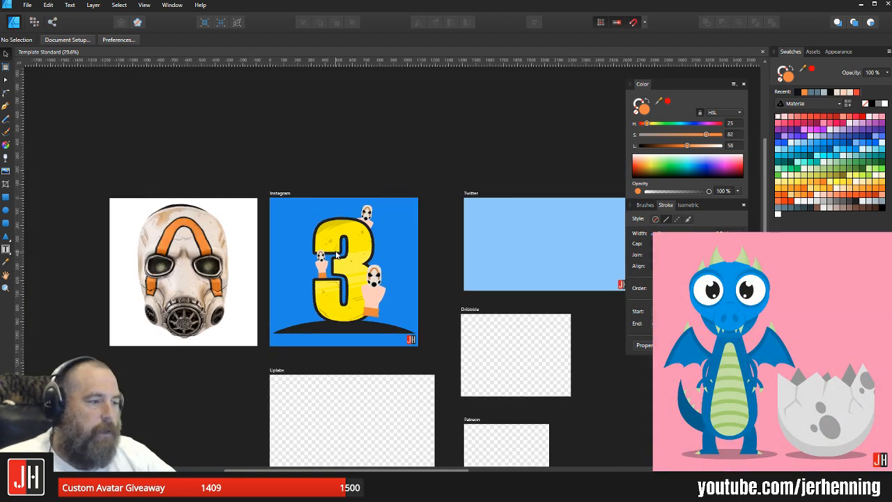
{"action": "scroll", "coordinate": [312, 209], "scroll_direction": "up", "scroll_amount": 6}
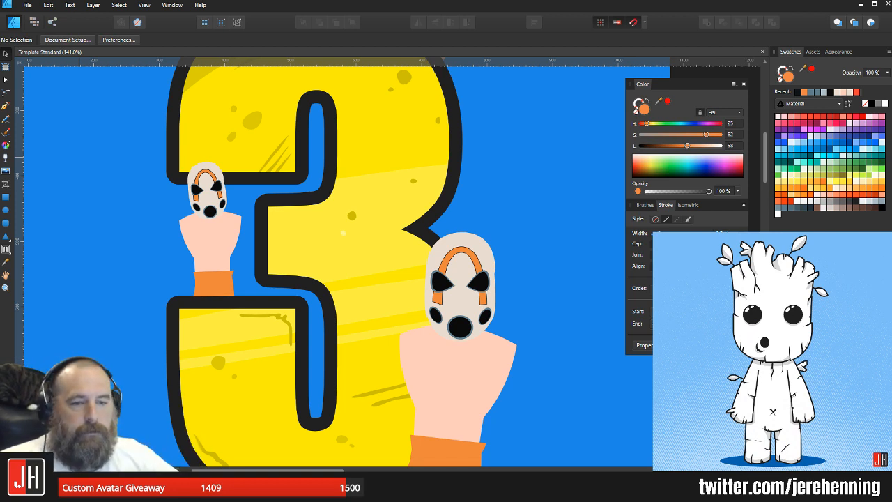
{"action": "scroll", "coordinate": [488, 218], "scroll_direction": "down", "scroll_amount": 3}
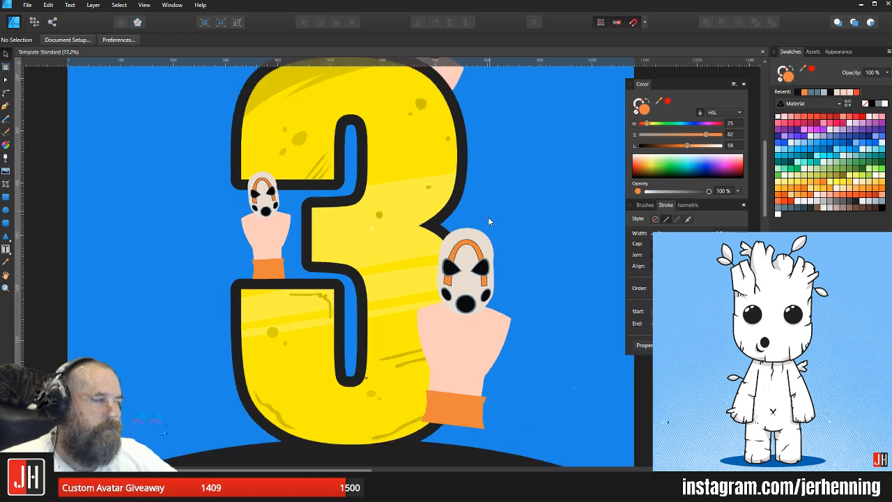
{"action": "scroll", "coordinate": [394, 193], "scroll_direction": "down", "scroll_amount": 3}
{"action": "scroll", "coordinate": [294, 175], "scroll_direction": "up", "scroll_amount": 8}
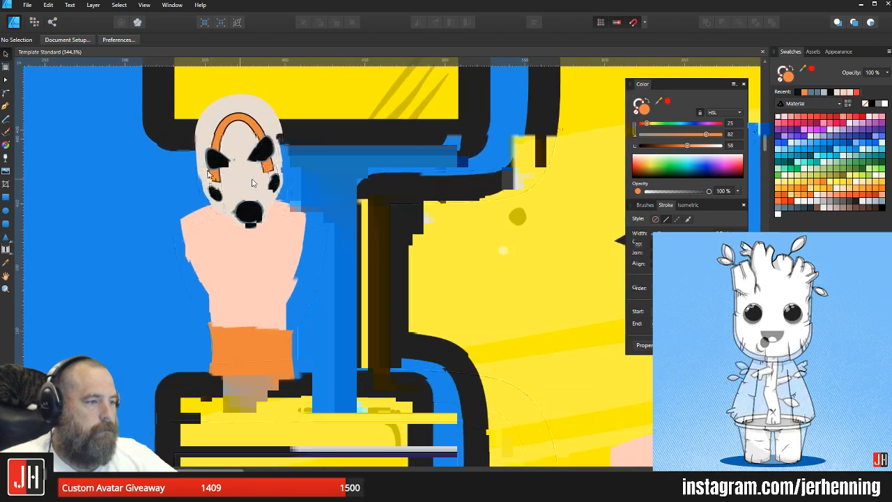
{"action": "scroll", "coordinate": [253, 183], "scroll_direction": "down", "scroll_amount": 10}
{"action": "scroll", "coordinate": [299, 234], "scroll_direction": "up", "scroll_amount": 2}
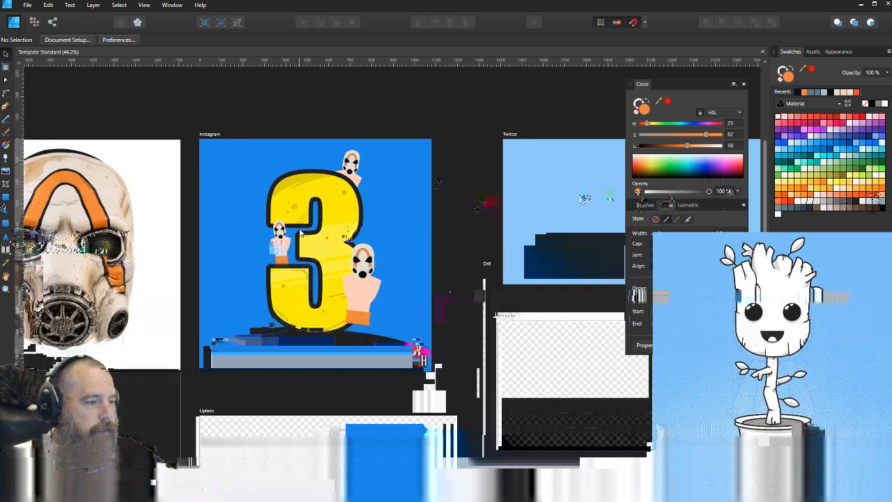
{"action": "scroll", "coordinate": [428, 178], "scroll_direction": "down", "scroll_amount": 2}
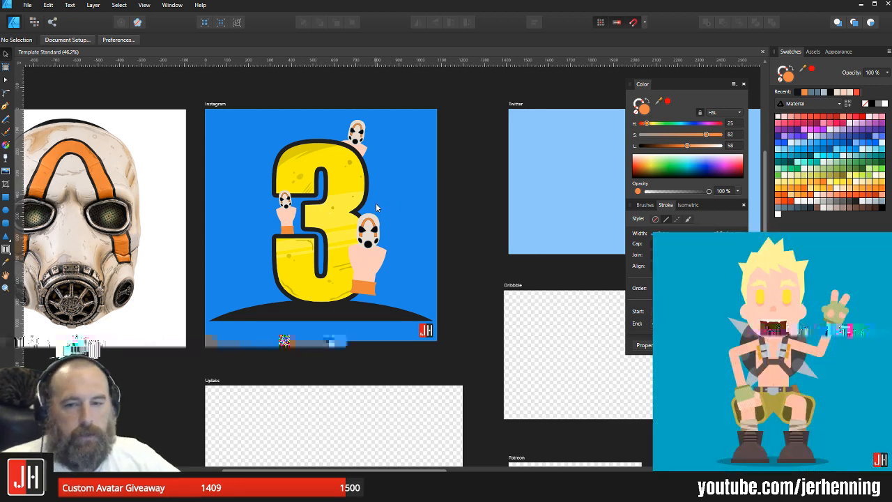
Step: Place a copy of the small masked hand from the Instagram artboard on the left part of the Twitter artboard
{"action": "left_click_drag", "start_coordinate": [406, 195], "coordinate": [284, 211]}
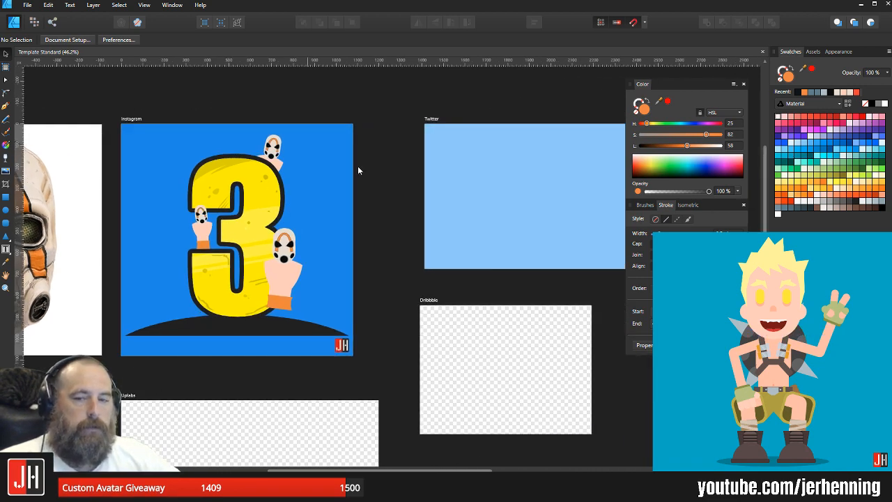
{"action": "left_click_drag", "start_coordinate": [357, 170], "coordinate": [265, 193]}
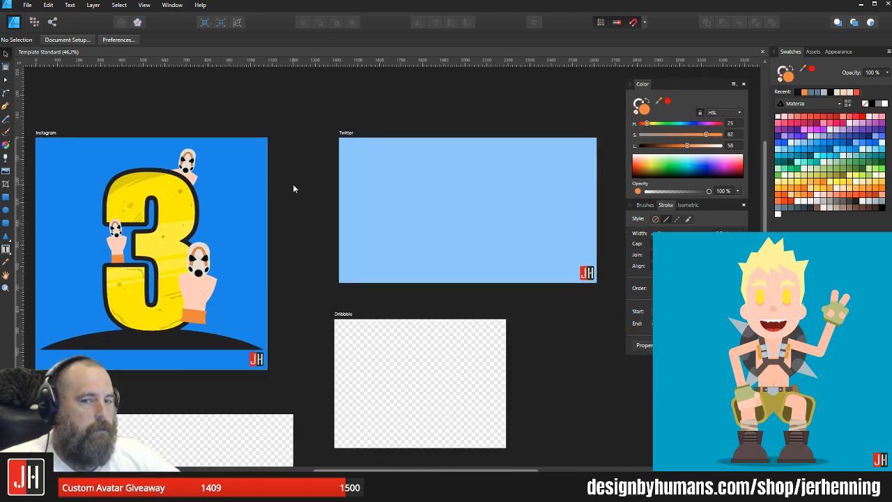
{"action": "left_click_drag", "start_coordinate": [368, 186], "coordinate": [293, 197]}
{"action": "scroll", "coordinate": [308, 207], "scroll_direction": "up", "scroll_amount": 3}
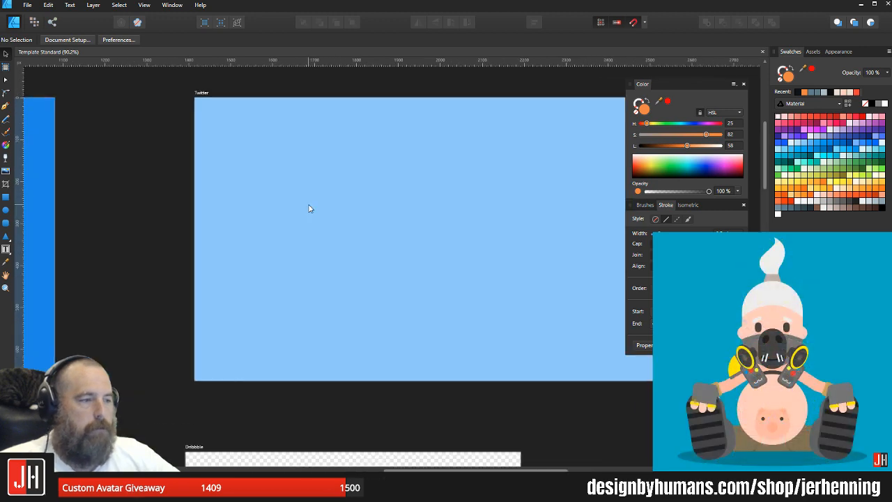
{"action": "scroll", "coordinate": [148, 209], "scroll_direction": "down", "scroll_amount": 3}
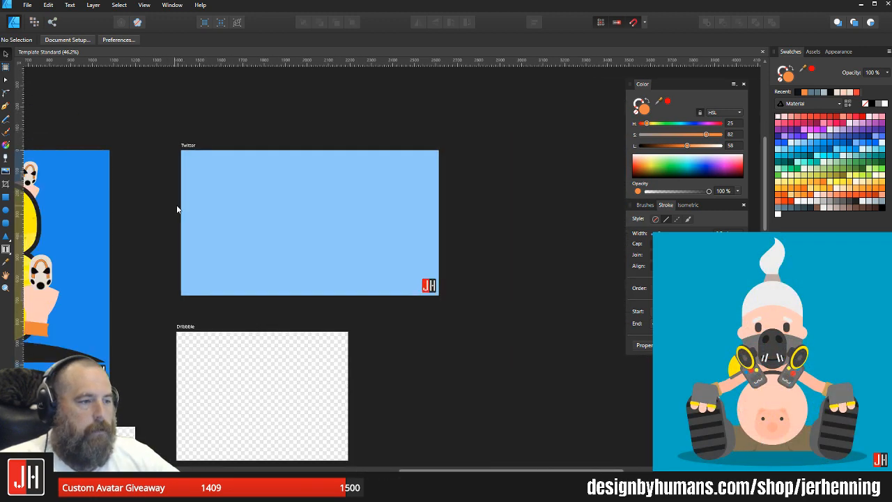
{"action": "left_click_drag", "start_coordinate": [177, 209], "coordinate": [407, 206]}
{"action": "left_click", "coordinate": [188, 255]}
{"action": "left_click_drag", "start_coordinate": [187, 255], "coordinate": [486, 224]}
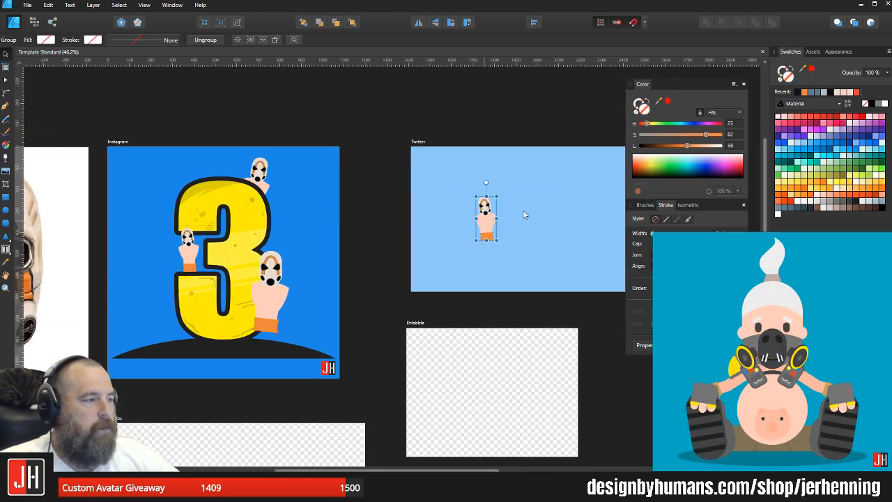
{"action": "left_click", "coordinate": [529, 208]}
{"action": "scroll", "coordinate": [551, 202], "scroll_direction": "up", "scroll_amount": 5}
{"action": "left_click_drag", "start_coordinate": [550, 202], "coordinate": [343, 206]}
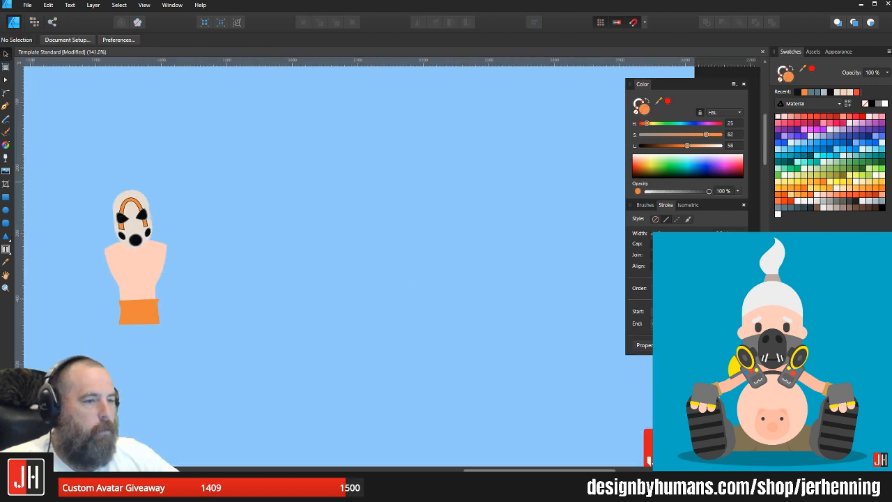
Step: Draw an upright orange rounded rectangle with 25% corners to the right of the copied hand on the Twitter artboard
{"action": "left_click", "coordinate": [6, 222]}
{"action": "left_click_drag", "start_coordinate": [292, 168], "coordinate": [358, 266]}
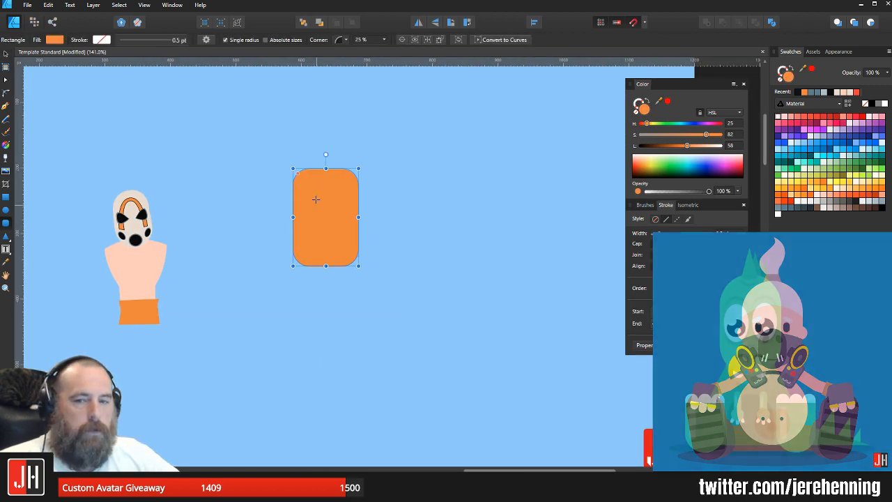
Step: Round the orange rectangle's corners to 50% and scale the shape down
{"action": "left_click_drag", "start_coordinate": [303, 183], "coordinate": [336, 186]}
{"action": "scroll", "coordinate": [307, 212], "scroll_direction": "up", "scroll_amount": 4}
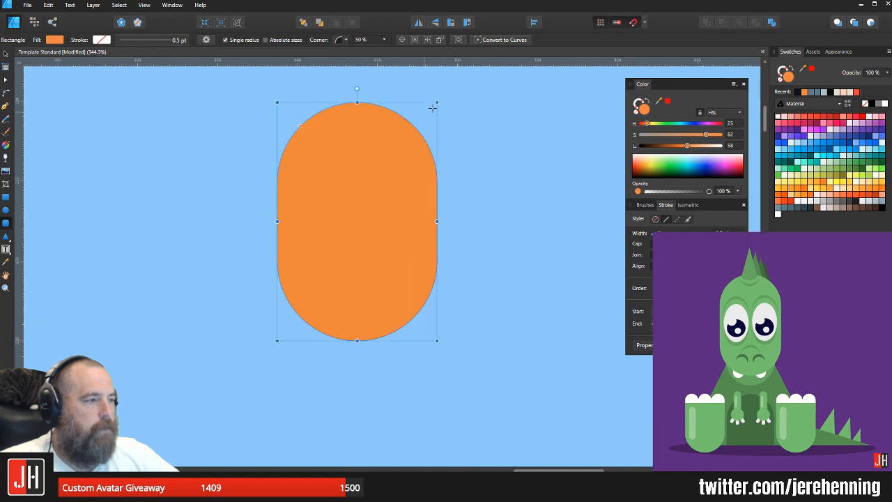
{"action": "left_click_drag", "start_coordinate": [438, 102], "coordinate": [410, 119]}
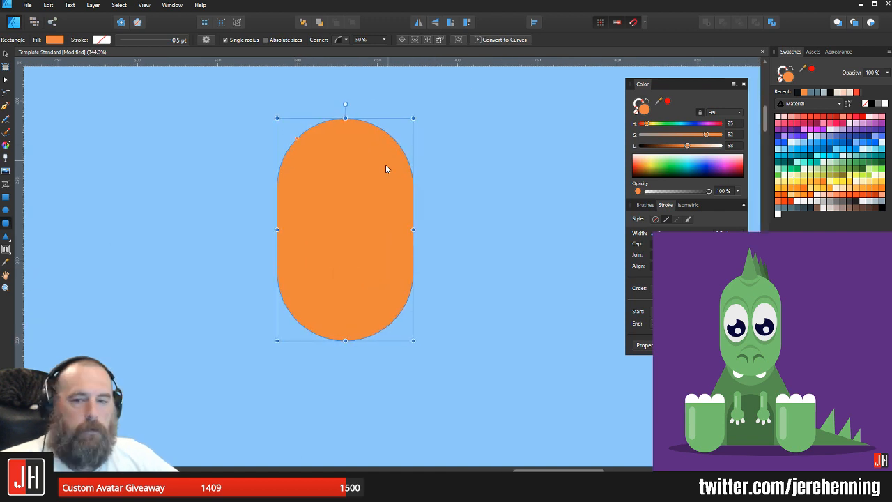
Step: Fill the rounded rectangle with the cream colour sampled from the mask on the copied hand
{"action": "scroll", "coordinate": [385, 164], "scroll_direction": "down", "scroll_amount": 4}
{"action": "key", "text": "i"}
{"action": "left_click", "coordinate": [223, 212]}
{"action": "key", "text": "v"}
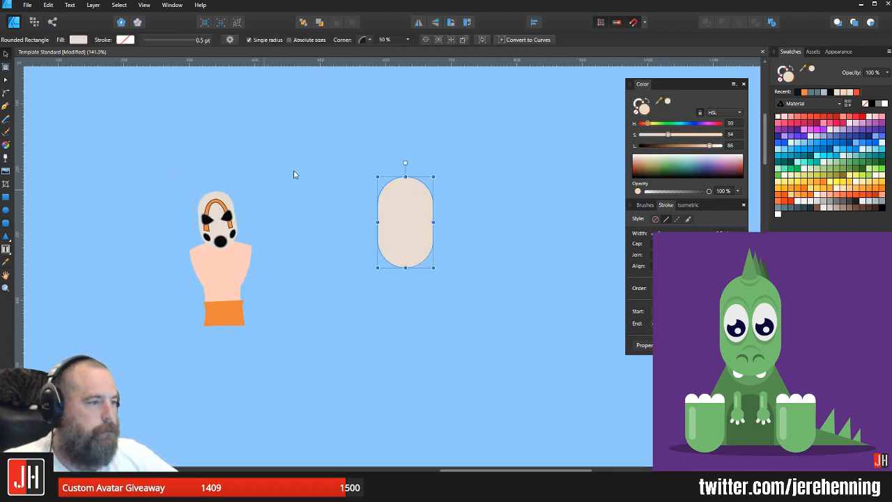
{"action": "left_click", "coordinate": [321, 153]}
{"action": "scroll", "coordinate": [385, 208], "scroll_direction": "up", "scroll_amount": 3}
{"action": "left_click_drag", "start_coordinate": [390, 217], "coordinate": [311, 245]}
Step: Recolour the Twitter artboard with the darker blue sampled from the Instagram artboard's background and save the document
{"action": "scroll", "coordinate": [335, 234], "scroll_direction": "down", "scroll_amount": 4}
{"action": "scroll", "coordinate": [335, 237], "scroll_direction": "down", "scroll_amount": 3}
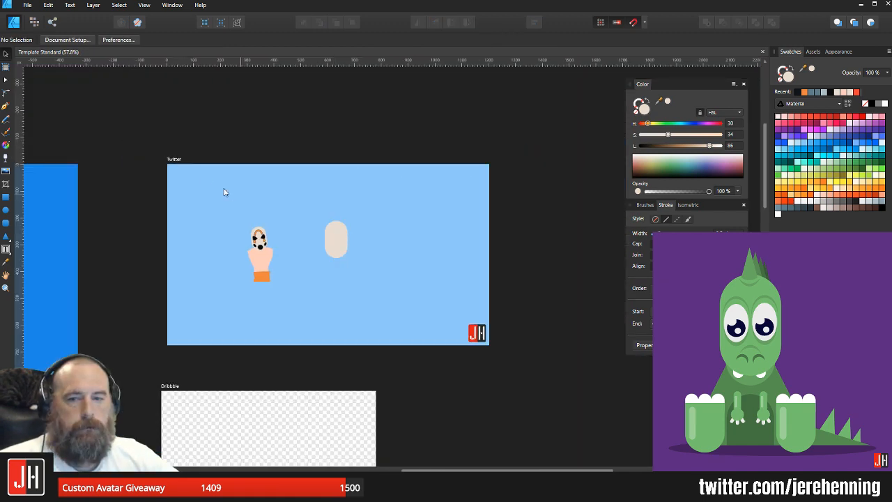
{"action": "left_click_drag", "start_coordinate": [201, 179], "coordinate": [328, 199]}
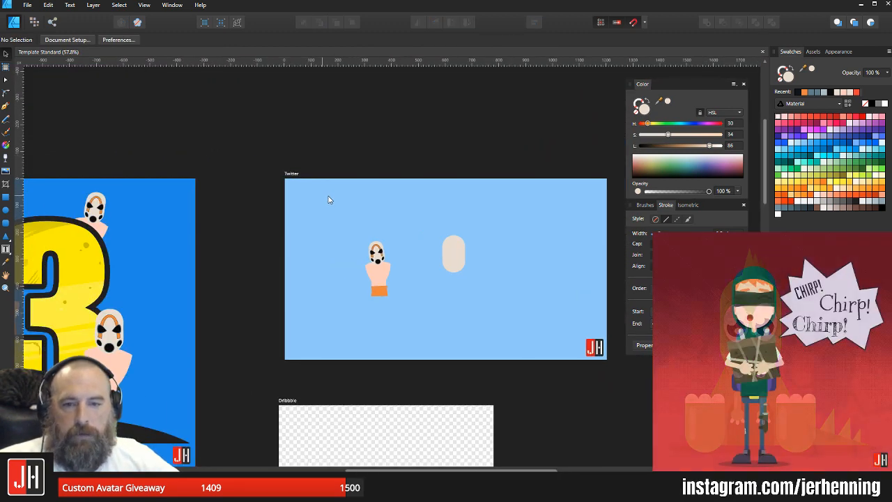
{"action": "left_click", "coordinate": [287, 171]}
{"action": "key", "text": "i"}
{"action": "left_click", "coordinate": [166, 222]}
{"action": "key", "text": "v"}
{"action": "left_click", "coordinate": [413, 151]}
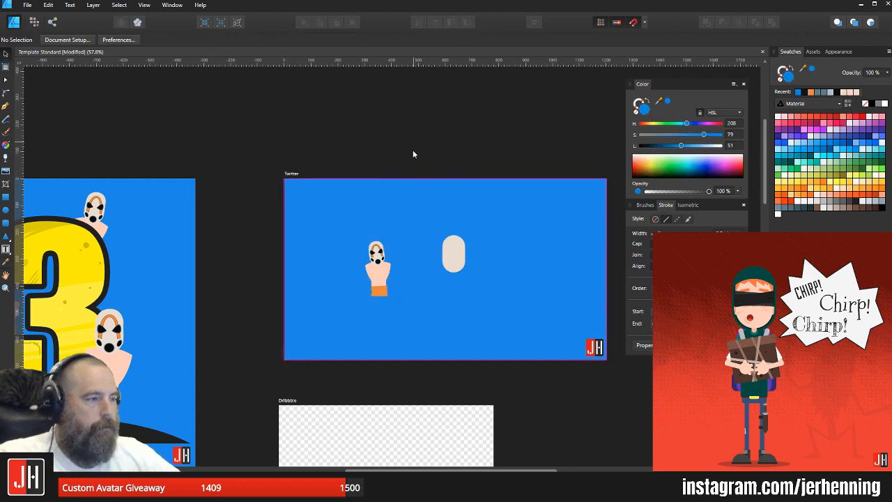
{"action": "key", "text": "ctrl+s"}
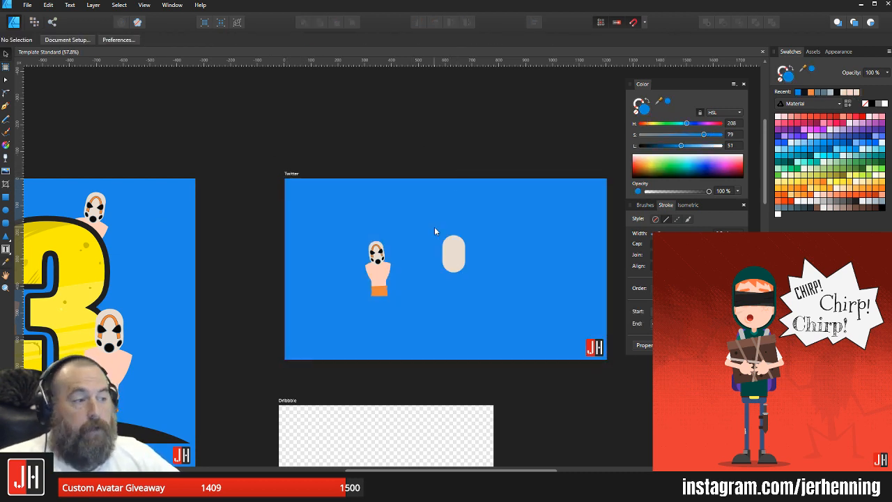
Step: Scale the cream rounded rectangle down in proportion beside the copied hand
{"action": "left_click_drag", "start_coordinate": [434, 227], "coordinate": [403, 207]}
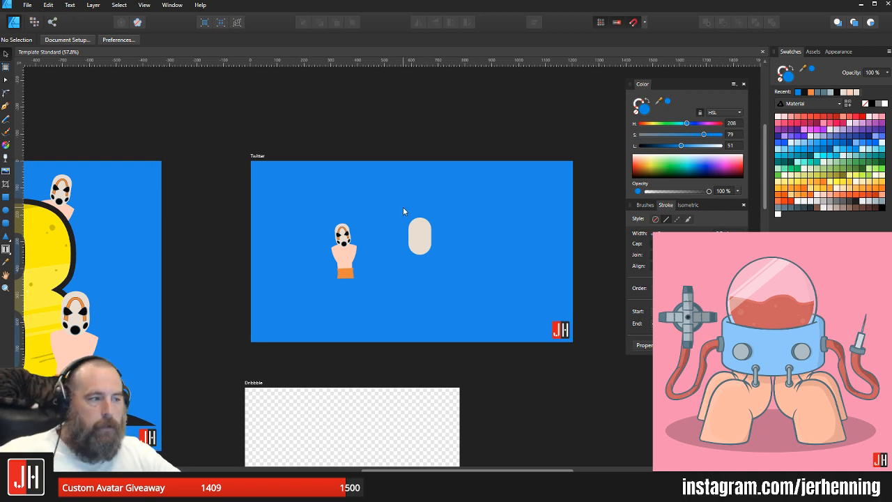
{"action": "scroll", "coordinate": [433, 208], "scroll_direction": "up", "scroll_amount": 5}
{"action": "left_click", "coordinate": [428, 229]}
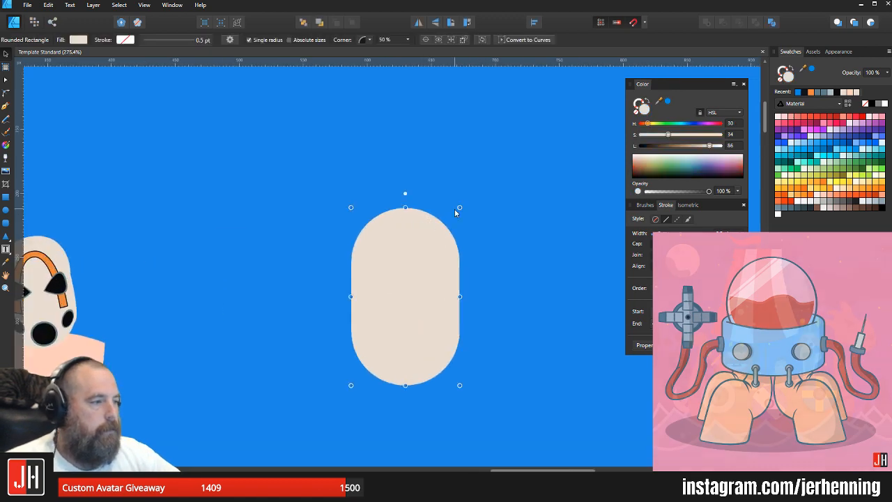
{"action": "left_click_drag", "start_coordinate": [455, 213], "coordinate": [453, 219]}
{"action": "left_click_drag", "start_coordinate": [434, 268], "coordinate": [414, 170]}
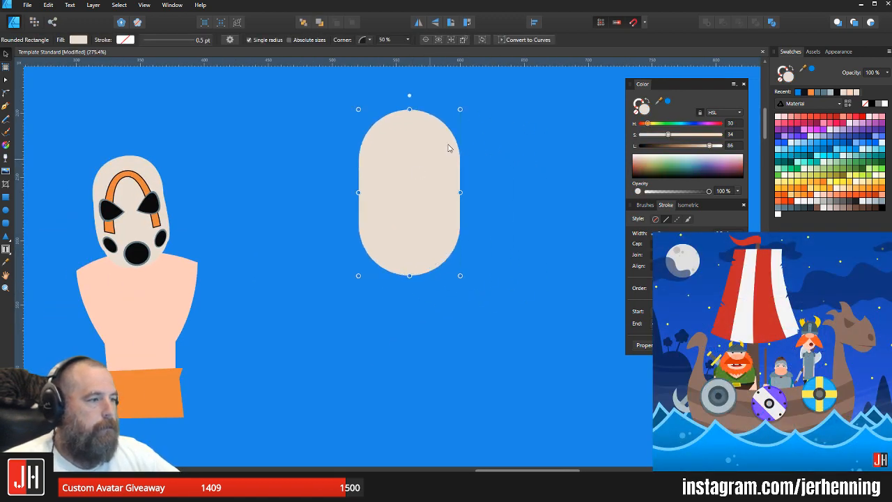
{"action": "left_click_drag", "start_coordinate": [460, 109], "coordinate": [455, 117]}
{"action": "left_click", "coordinate": [477, 136]}
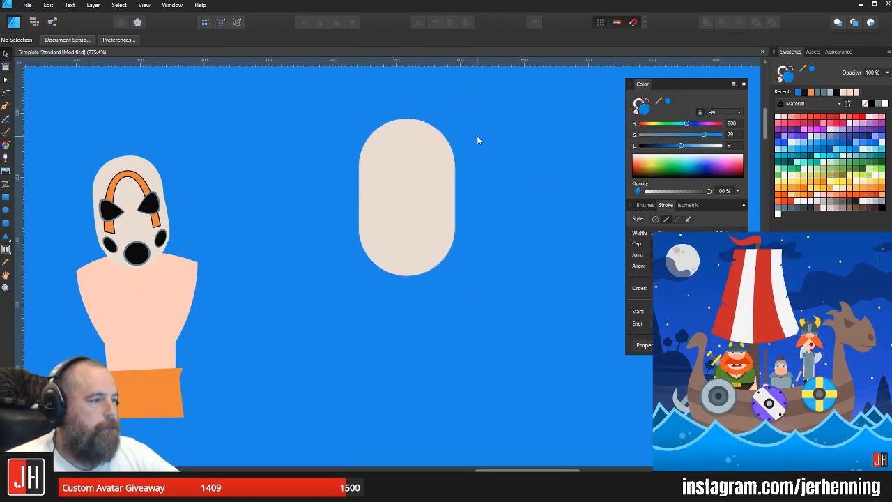
Step: Move the cream rounded rectangle slightly down and right, and scale it to about 67.5 by 110.4 px
{"action": "left_click", "coordinate": [426, 176]}
{"action": "left_click_drag", "start_coordinate": [427, 175], "coordinate": [442, 220]}
{"action": "left_click_drag", "start_coordinate": [470, 164], "coordinate": [462, 179]}
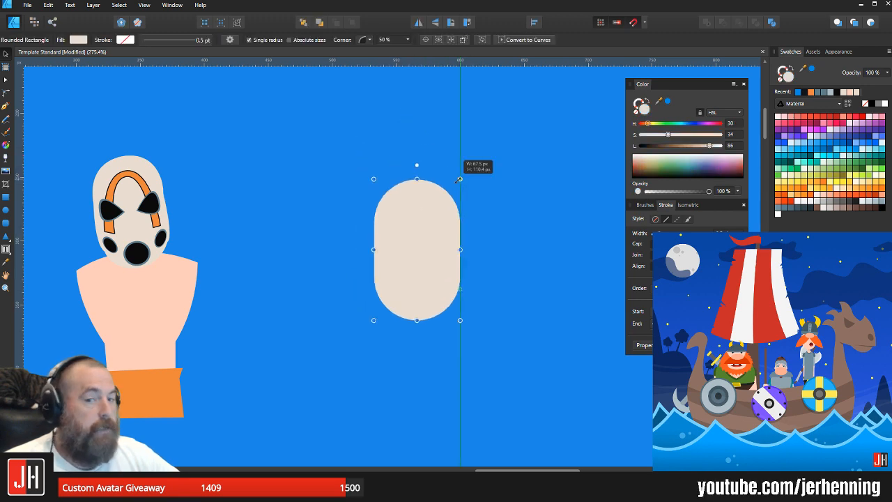
{"action": "left_click", "coordinate": [477, 192]}
{"action": "scroll", "coordinate": [477, 192], "scroll_direction": "down", "scroll_amount": 3}
{"action": "scroll", "coordinate": [388, 224], "scroll_direction": "up", "scroll_amount": 1}
{"action": "scroll", "coordinate": [389, 224], "scroll_direction": "up", "scroll_amount": 1}
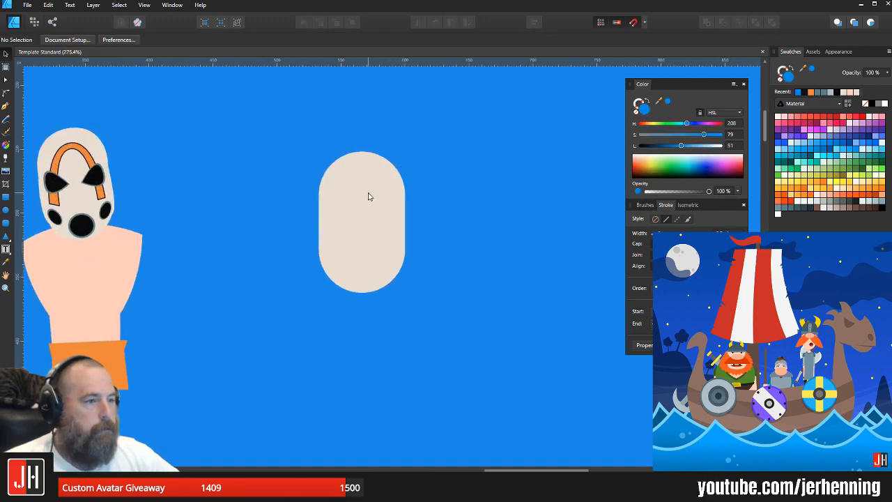
{"action": "left_click", "coordinate": [368, 193]}
{"action": "mouse_move", "coordinate": [406, 155]}
{"action": "left_mouse_down"}
{"action": "mouse_move", "coordinate": [400, 160]}
{"action": "mouse_move", "coordinate": [406, 154]}
{"action": "left_mouse_up"}
{"action": "left_click", "coordinate": [413, 196]}
{"action": "left_click", "coordinate": [396, 185]}
{"action": "left_click", "coordinate": [424, 170]}
Step: Draw an upright ellipse over the lower-left part of the rounded rectangle and fill it with the same cream colour
{"action": "scroll", "coordinate": [354, 255], "scroll_direction": "up", "scroll_amount": 3}
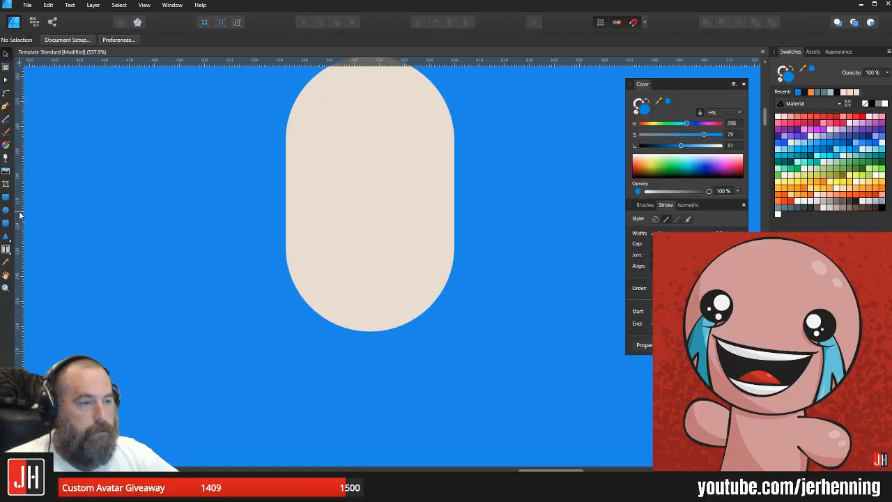
{"action": "key", "text": "m"}
{"action": "mouse_move", "coordinate": [295, 176]}
{"action": "left_mouse_down"}
{"action": "mouse_move", "coordinate": [376, 270]}
{"action": "mouse_move", "coordinate": [359, 287]}
{"action": "mouse_move", "coordinate": [382, 261]}
{"action": "mouse_move", "coordinate": [372, 274]}
{"action": "left_mouse_up"}
{"action": "key", "text": "i"}
{"action": "left_click", "coordinate": [402, 189]}
{"action": "key", "text": "v"}
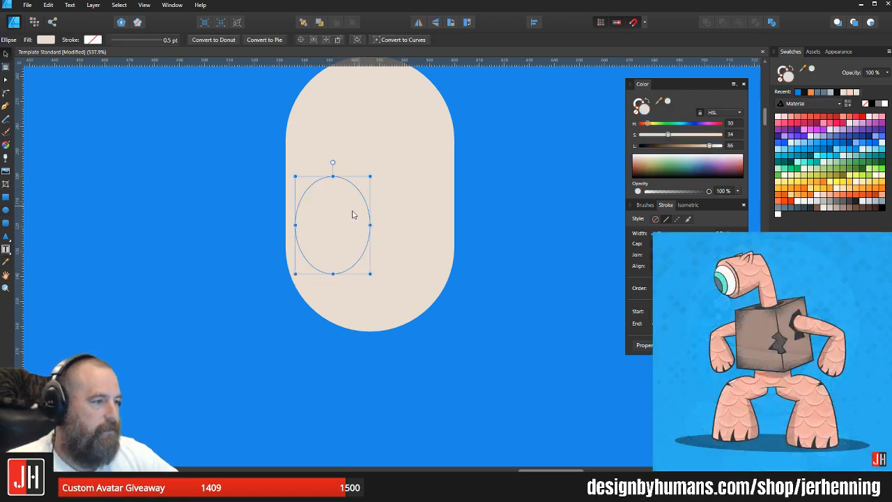
Step: Tilt the cream ellipse at the mask's lower-left edge as a cheek and place a horizontally mirrored copy at the lower-right edge
{"action": "left_click_drag", "start_coordinate": [341, 204], "coordinate": [336, 230]}
{"action": "left_click_drag", "start_coordinate": [328, 188], "coordinate": [322, 182]}
{"action": "left_click_drag", "start_coordinate": [334, 239], "coordinate": [453, 256]}
{"action": "left_click", "coordinate": [419, 22]}
{"action": "left_click", "coordinate": [308, 264], "text": "shift"}
{"action": "left_click_drag", "start_coordinate": [309, 263], "coordinate": [313, 260]}
{"action": "left_click", "coordinate": [227, 205]}
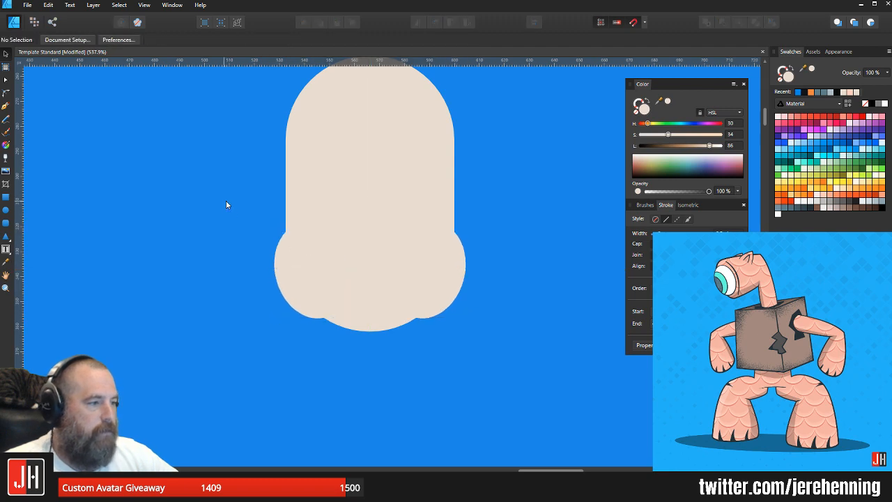
Step: Nudge the two cheek ellipses so they protrude evenly on both sides of the mask
{"action": "scroll", "coordinate": [292, 220], "scroll_direction": "down", "scroll_amount": 5}
{"action": "scroll", "coordinate": [312, 231], "scroll_direction": "up", "scroll_amount": 7}
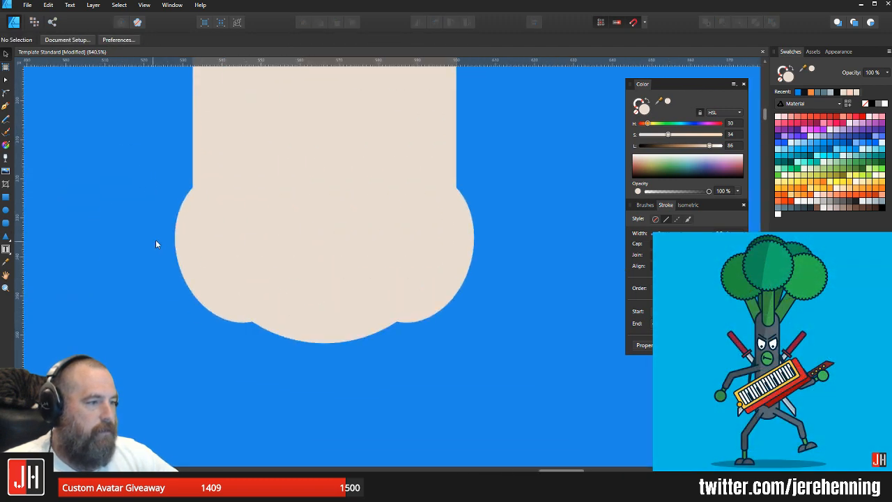
{"action": "left_click", "coordinate": [204, 233]}
{"action": "left_click", "coordinate": [435, 235], "text": "shift"}
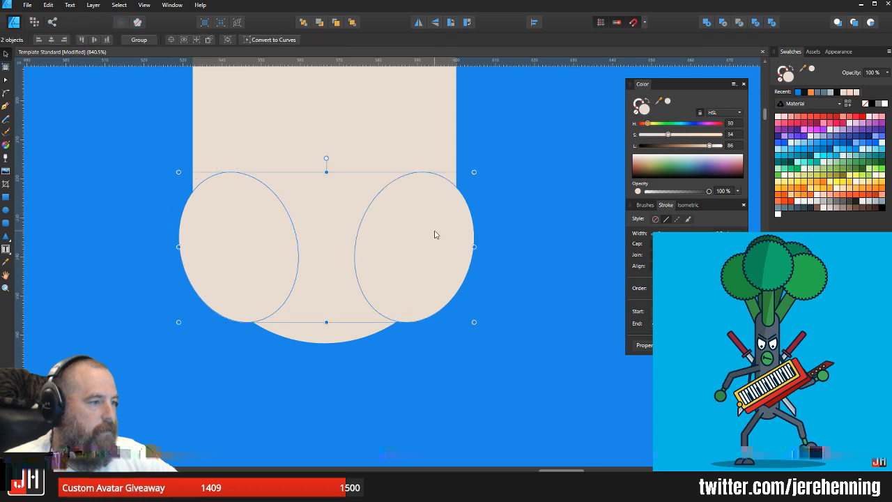
{"action": "left_click_drag", "start_coordinate": [434, 235], "coordinate": [432, 235]}
{"action": "scroll", "coordinate": [433, 232], "scroll_direction": "down", "scroll_amount": 5}
{"action": "left_click", "coordinate": [460, 216]}
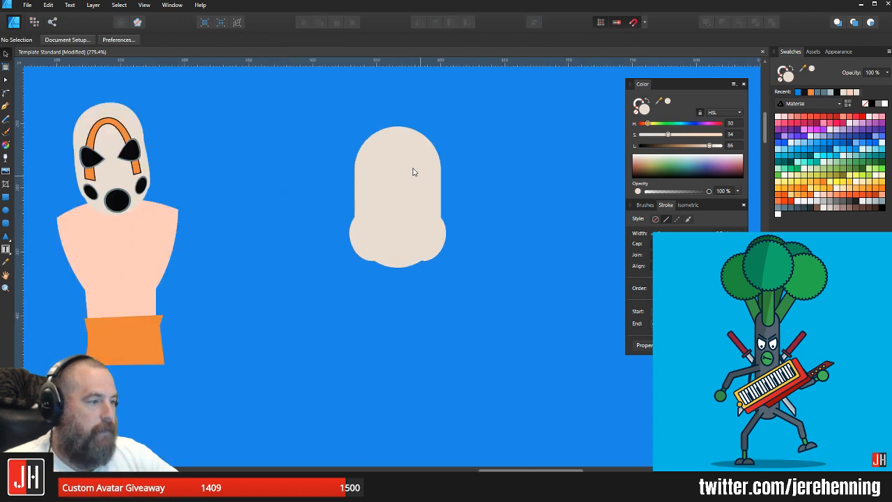
Step: Lower the top edge of the mask's rounded rectangle slightly and save the document
{"action": "left_click", "coordinate": [413, 166]}
{"action": "left_click_drag", "start_coordinate": [398, 127], "coordinate": [397, 128]}
{"action": "left_click", "coordinate": [467, 151]}
{"action": "key", "text": "ctrl+s"}
{"action": "scroll", "coordinate": [427, 228], "scroll_direction": "down", "scroll_amount": 4}
{"action": "mouse_move", "coordinate": [435, 227]}
{"action": "left_mouse_down"}
{"action": "mouse_move", "coordinate": [367, 230]}
{"action": "mouse_move", "coordinate": [428, 227]}
{"action": "left_mouse_up"}
{"action": "scroll", "coordinate": [369, 230], "scroll_direction": "up", "scroll_amount": 6}
{"action": "scroll", "coordinate": [404, 237], "scroll_direction": "down", "scroll_amount": 5}
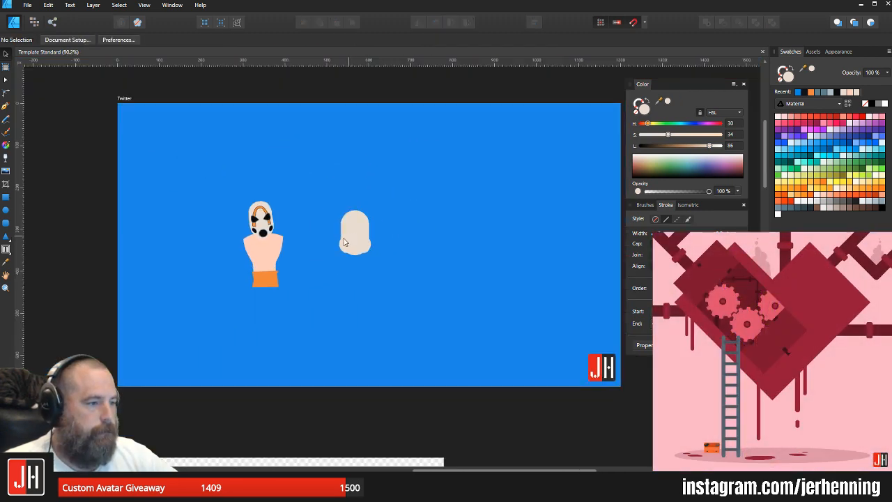
Step: Draw a small circle at the bottom centre of the mask for the mouthpiece
{"action": "scroll", "coordinate": [373, 247], "scroll_direction": "up", "scroll_amount": 5}
{"action": "scroll", "coordinate": [374, 245], "scroll_direction": "up", "scroll_amount": 1}
{"action": "left_click_drag", "start_coordinate": [375, 240], "coordinate": [495, 398]}
{"action": "left_click", "coordinate": [5, 210]}
{"action": "scroll", "coordinate": [237, 267], "scroll_direction": "up", "scroll_amount": 2}
{"action": "scroll", "coordinate": [456, 358], "scroll_direction": "down", "scroll_amount": 6}
{"action": "scroll", "coordinate": [447, 351], "scroll_direction": "down", "scroll_amount": 2}
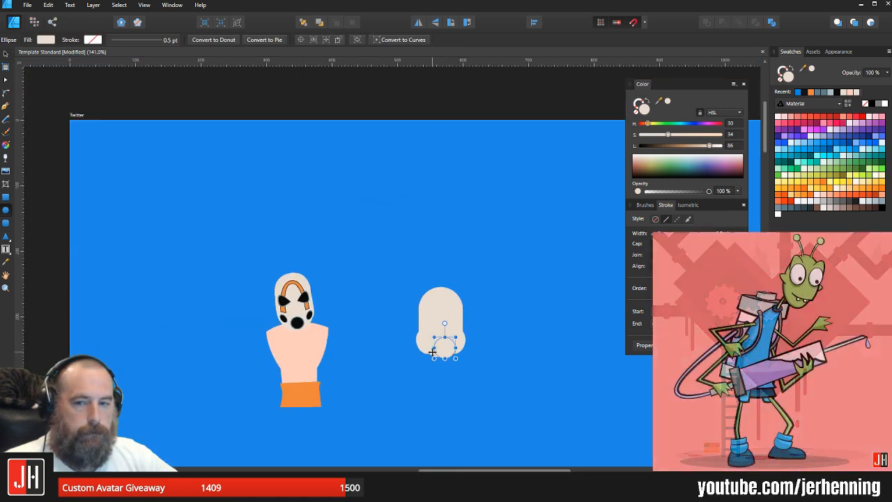
Step: Fill the mouthpiece circle with the black sampled from the mask on the copied hand
{"action": "left_click_drag", "start_coordinate": [426, 352], "coordinate": [476, 309]}
{"action": "left_click", "coordinate": [6, 261]}
{"action": "left_click_drag", "start_coordinate": [334, 303], "coordinate": [424, 282]}
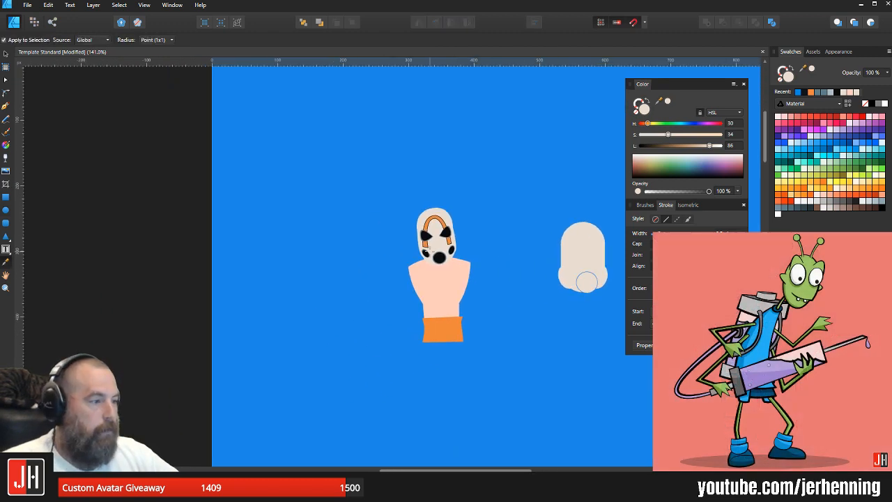
{"action": "key", "text": "v"}
{"action": "left_click_drag", "start_coordinate": [525, 276], "coordinate": [305, 276]}
Step: Shrink the black circle and centre it near the bottom edge of the mask
{"action": "scroll", "coordinate": [358, 270], "scroll_direction": "up", "scroll_amount": 8}
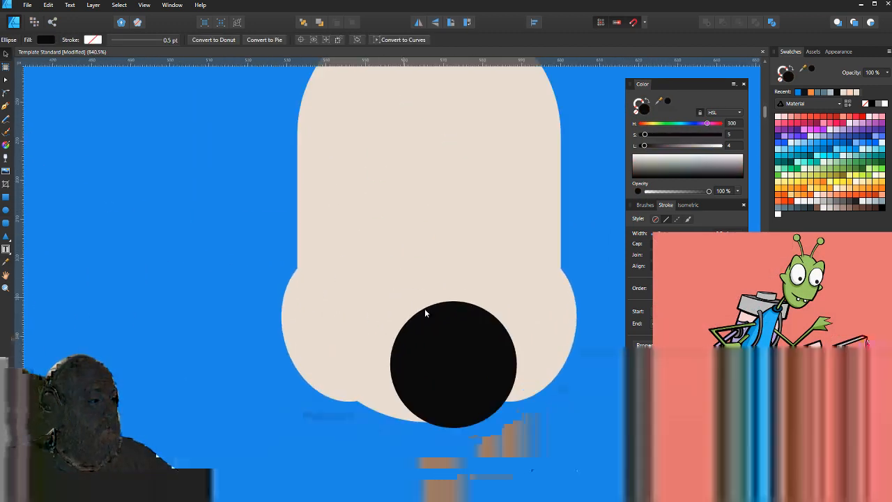
{"action": "left_click_drag", "start_coordinate": [516, 301], "coordinate": [499, 319]}
{"action": "left_click_drag", "start_coordinate": [466, 364], "coordinate": [450, 348]}
Step: Duplicate the black circle, enlarge the copy, fill it with blue-grey sampled from the copied hand's mask, and send it behind as a rim
{"action": "scroll", "coordinate": [354, 295], "scroll_direction": "up", "scroll_amount": 4}
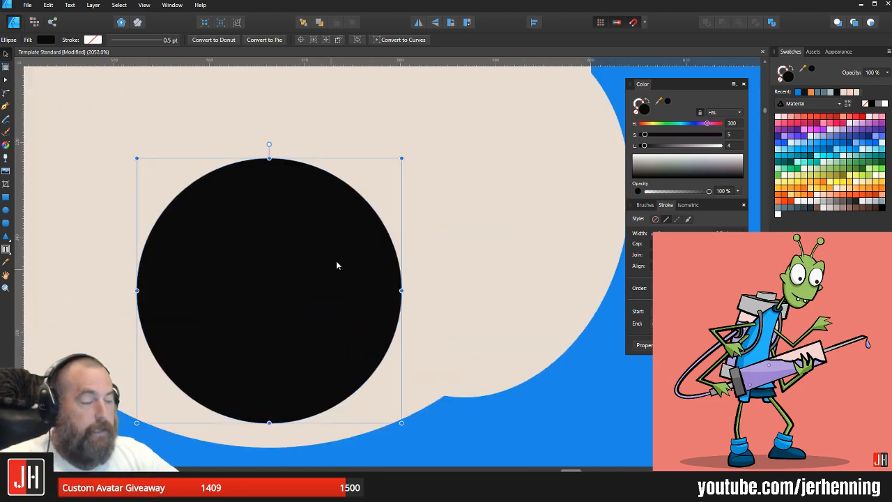
{"action": "left_click_drag", "start_coordinate": [402, 158], "coordinate": [421, 140]}
{"action": "scroll", "coordinate": [367, 239], "scroll_direction": "down", "scroll_amount": 10}
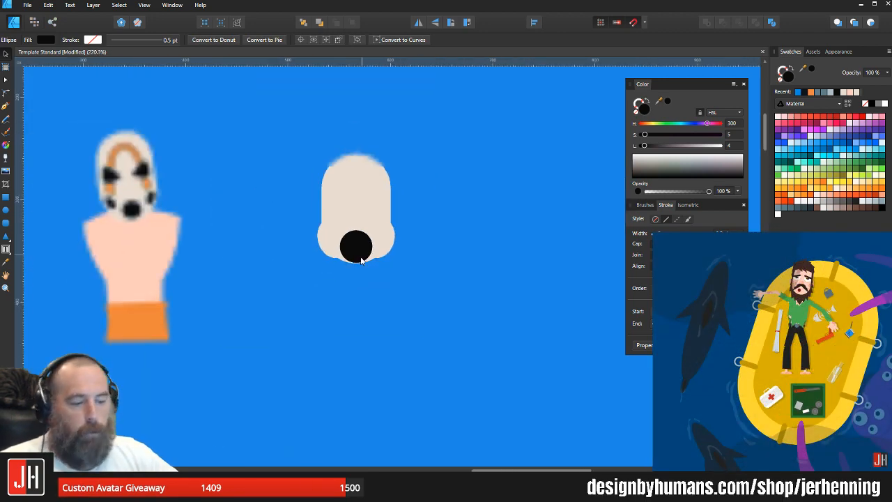
{"action": "left_click_drag", "start_coordinate": [329, 264], "coordinate": [393, 255]}
{"action": "key", "text": "i"}
{"action": "scroll", "coordinate": [288, 220], "scroll_direction": "up", "scroll_amount": 5}
{"action": "left_click", "coordinate": [284, 220]}
{"action": "key", "text": "v"}
{"action": "scroll", "coordinate": [333, 231], "scroll_direction": "down", "scroll_amount": 5}
{"action": "scroll", "coordinate": [407, 250], "scroll_direction": "up", "scroll_amount": 3}
{"action": "key", "text": "ctrl+["}
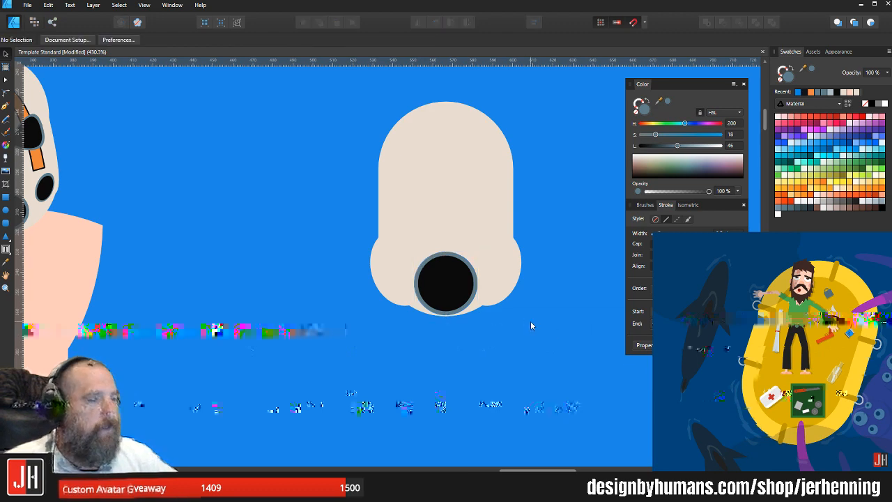
Step: Select the black circle with its blue-grey rim and move both slightly up on the mask
{"action": "scroll", "coordinate": [530, 320], "scroll_direction": "up", "scroll_amount": 5}
{"action": "left_click", "coordinate": [464, 288]}
{"action": "left_click", "coordinate": [392, 207], "text": "shift"}
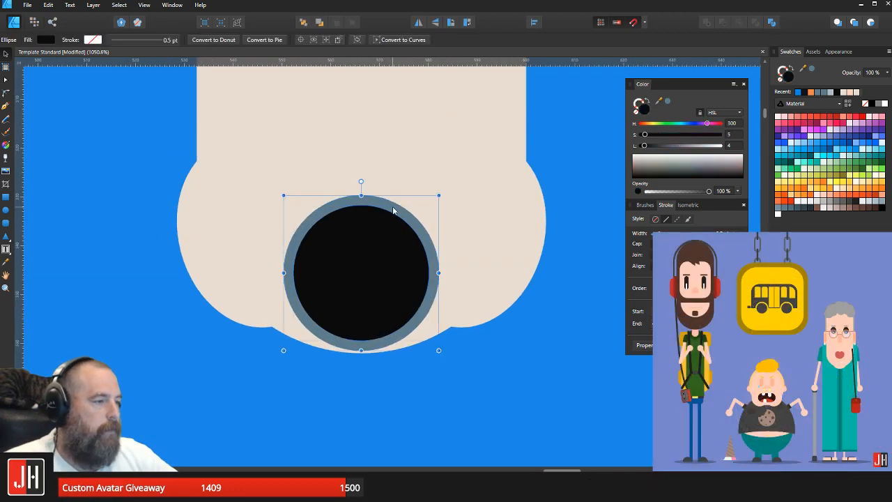
{"action": "left_click_drag", "start_coordinate": [390, 243], "coordinate": [390, 230]}
{"action": "scroll", "coordinate": [391, 230], "scroll_direction": "down", "scroll_amount": 6}
{"action": "left_click", "coordinate": [423, 277]}
{"action": "scroll", "coordinate": [425, 273], "scroll_direction": "down", "scroll_amount": 6}
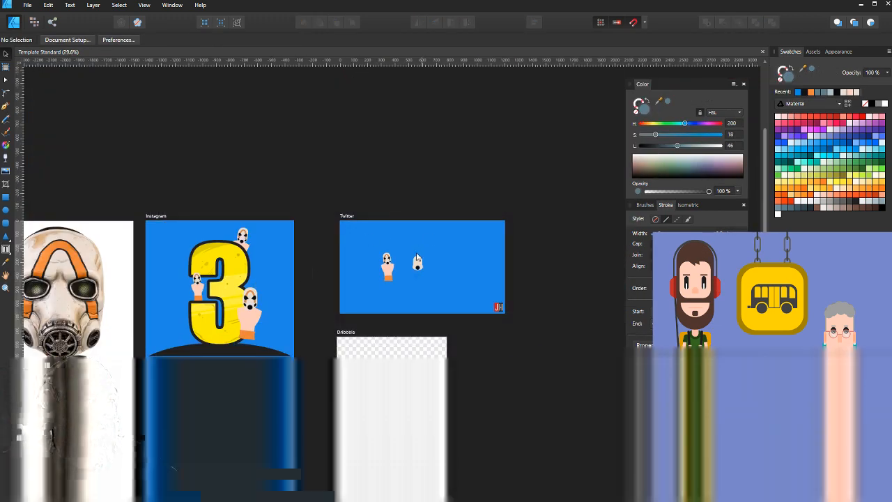
Step: Enlarge the mouthpiece circles together to about 33.3 px across and move them down over the mask's bottom edge
{"action": "scroll", "coordinate": [417, 258], "scroll_direction": "up", "scroll_amount": 10}
{"action": "left_click_drag", "start_coordinate": [383, 250], "coordinate": [396, 276]}
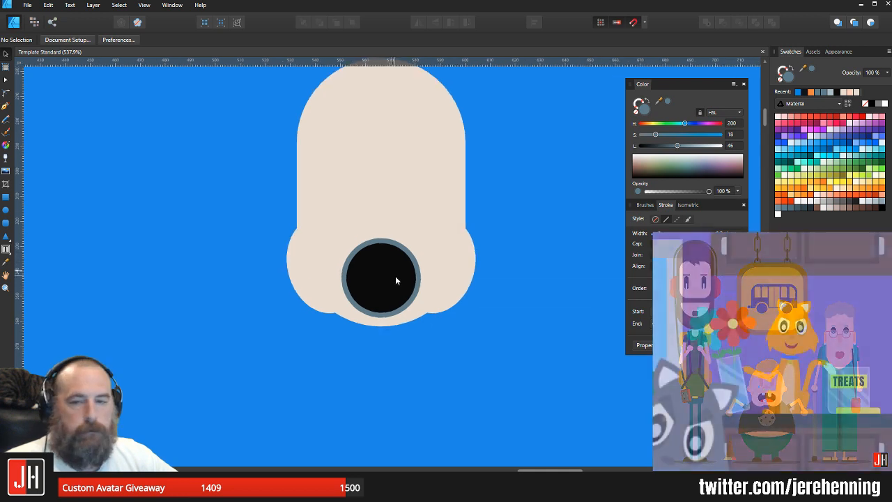
{"action": "scroll", "coordinate": [396, 279], "scroll_direction": "up", "scroll_amount": 4}
{"action": "left_click", "coordinate": [395, 280]}
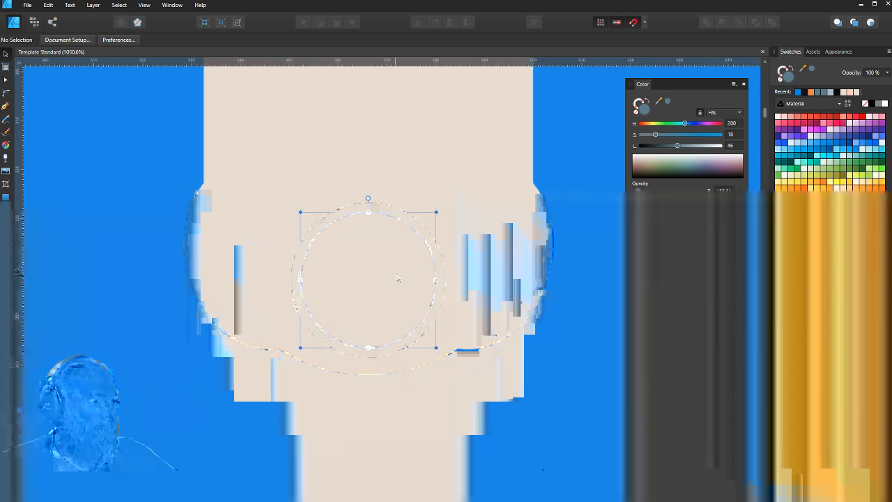
{"action": "left_click_drag", "start_coordinate": [444, 202], "coordinate": [453, 193]}
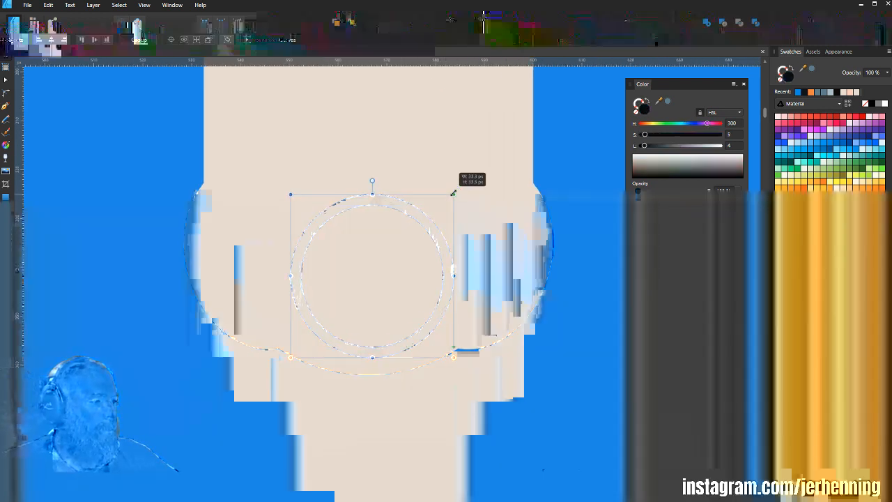
{"action": "left_click_drag", "start_coordinate": [392, 254], "coordinate": [394, 287]}
{"action": "scroll", "coordinate": [453, 283], "scroll_direction": "down", "scroll_amount": 5}
Step: Duplicate the left cheek ellipse, shrink the copy inside it, and fill it with the mouthpiece rim's blue-grey
{"action": "scroll", "coordinate": [295, 273], "scroll_direction": "up", "scroll_amount": 4}
{"action": "left_click", "coordinate": [296, 267]}
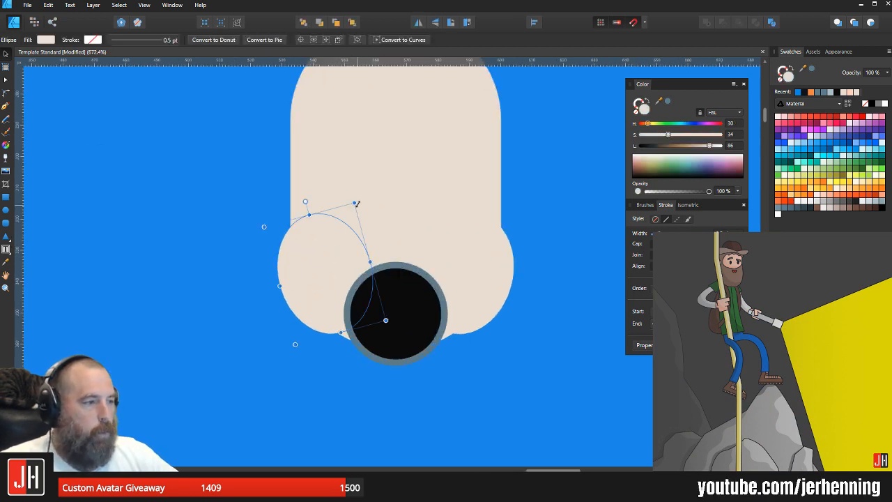
{"action": "mouse_move", "coordinate": [354, 203]}
{"action": "left_mouse_down"}
{"action": "mouse_move", "coordinate": [343, 226]}
{"action": "mouse_move", "coordinate": [352, 216]}
{"action": "left_mouse_up"}
{"action": "scroll", "coordinate": [360, 260], "scroll_direction": "up", "scroll_amount": 2}
{"action": "key", "text": "i"}
{"action": "left_click", "coordinate": [448, 275]}
{"action": "key", "text": "v"}
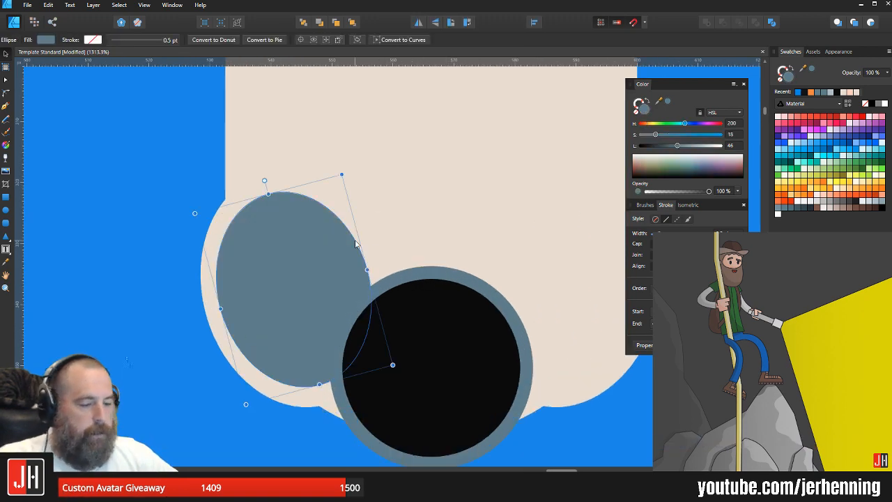
Step: Duplicate the blue-grey cheek ellipse, shrink the copy inside it, and fill it with the mouthpiece's black
{"action": "key", "text": "ctrl+j"}
{"action": "left_click_drag", "start_coordinate": [342, 174], "coordinate": [334, 192]}
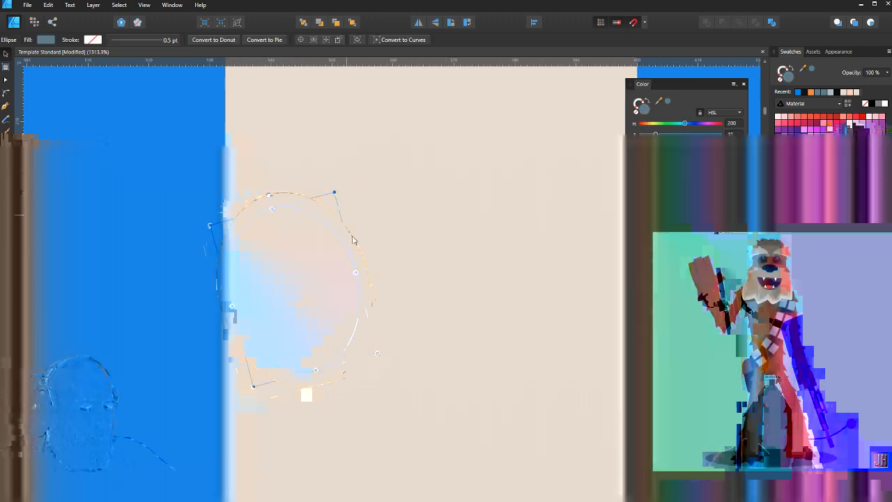
{"action": "key", "text": "i"}
{"action": "left_click", "coordinate": [398, 325]}
{"action": "key", "text": "v"}
{"action": "scroll", "coordinate": [396, 321], "scroll_direction": "down", "scroll_amount": 5}
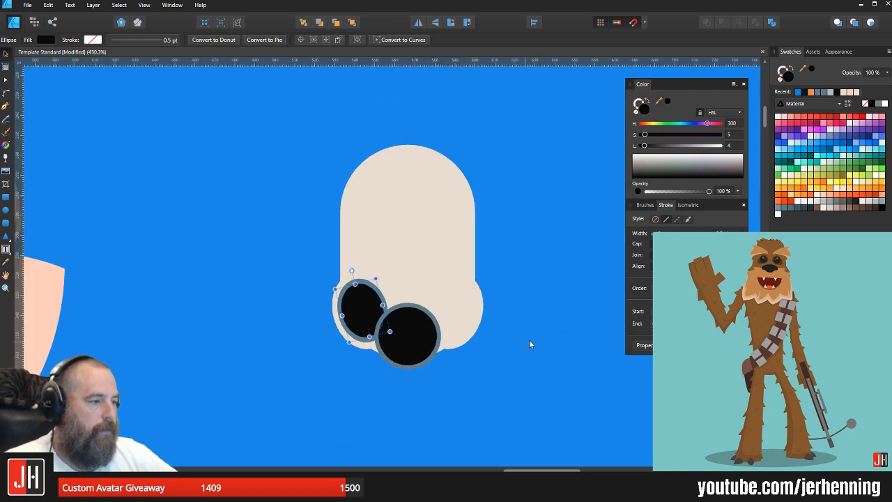
Step: Shrink the left cheek's black and blue-grey ellipses together
{"action": "left_click", "coordinate": [531, 343]}
{"action": "scroll", "coordinate": [344, 272], "scroll_direction": "up", "scroll_amount": 2}
{"action": "scroll", "coordinate": [350, 284], "scroll_direction": "up", "scroll_amount": 3}
{"action": "left_click_drag", "start_coordinate": [415, 317], "coordinate": [394, 306]}
{"action": "left_click", "coordinate": [357, 287]}
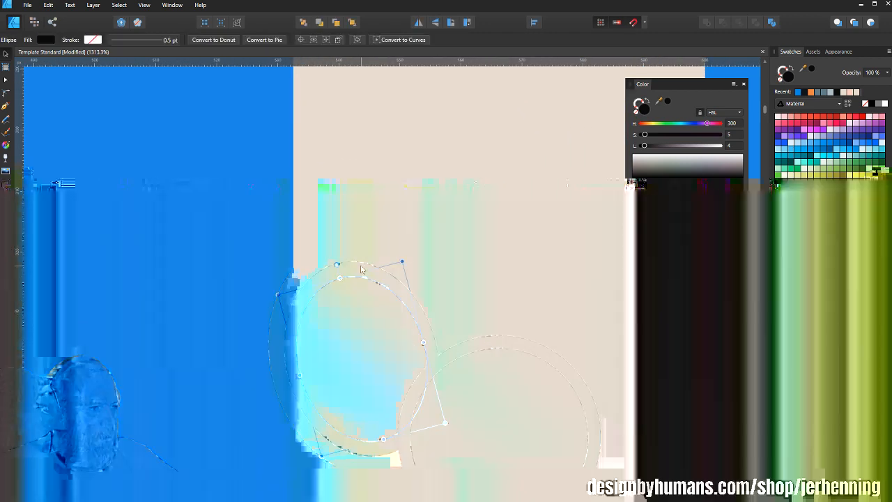
{"action": "left_click", "coordinate": [363, 268], "text": "shift"}
{"action": "left_click_drag", "start_coordinate": [409, 244], "coordinate": [394, 280]}
{"action": "key", "text": "ctrl+z"}
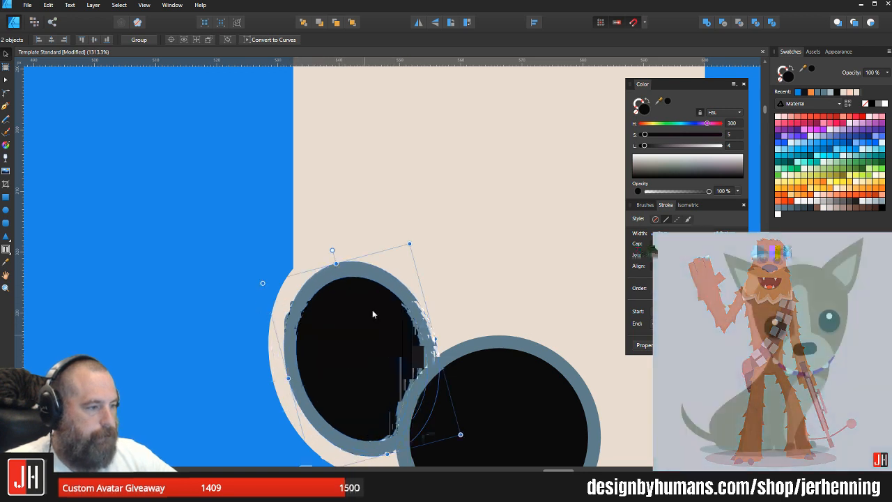
{"action": "mouse_move", "coordinate": [409, 244]}
{"action": "left_mouse_down"}
{"action": "mouse_move", "coordinate": [391, 273]}
{"action": "mouse_move", "coordinate": [404, 256]}
{"action": "left_mouse_up"}
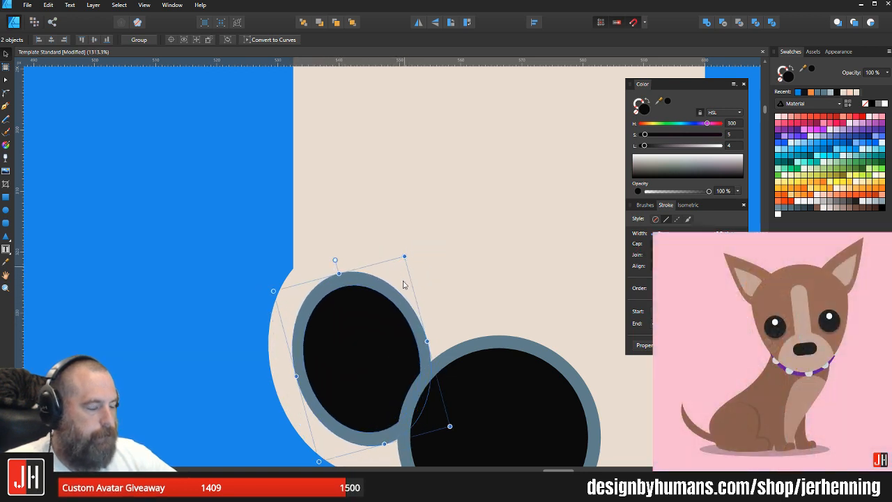
{"action": "scroll", "coordinate": [410, 311], "scroll_direction": "down", "scroll_amount": 9}
{"action": "scroll", "coordinate": [410, 314], "scroll_direction": "down", "scroll_amount": 2}
{"action": "left_click", "coordinate": [458, 353]}
{"action": "scroll", "coordinate": [419, 318], "scroll_direction": "up", "scroll_amount": 8}
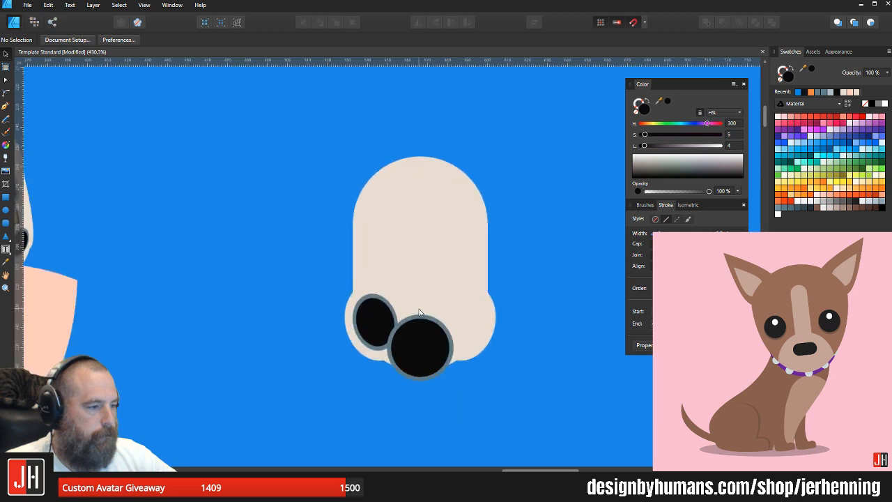
Step: Delete all the cheek ellipses on both sides of the mask, leaving only the mask body and mouthpiece
{"action": "left_click", "coordinate": [311, 302]}
{"action": "left_click", "coordinate": [325, 295], "text": "shift"}
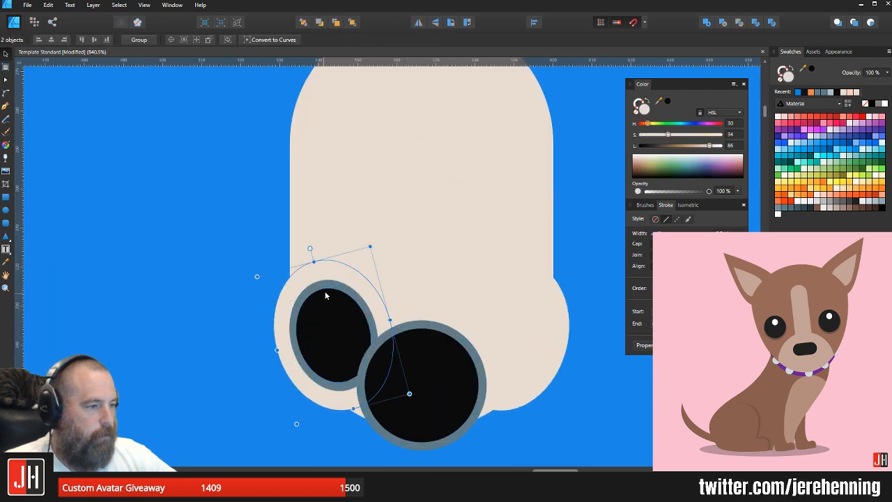
{"action": "left_click", "coordinate": [557, 334], "text": "shift"}
{"action": "key", "text": "Delete"}
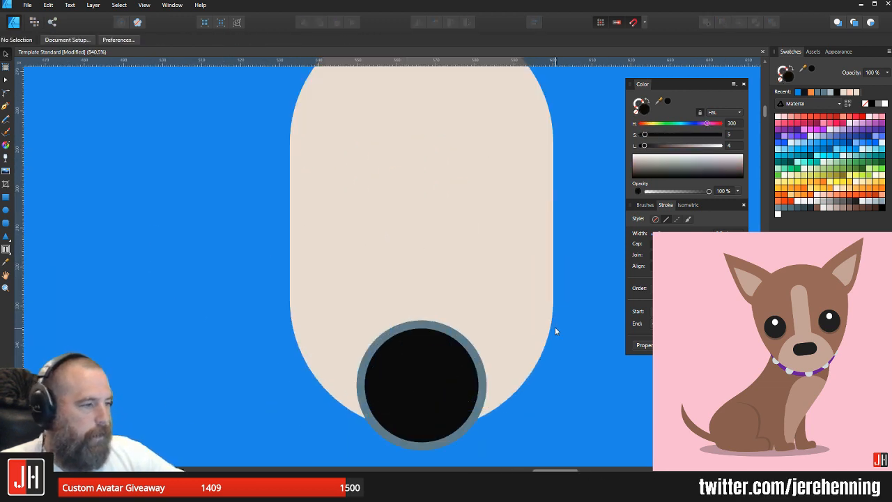
Step: Draw a small upright ellipse on the left half of the mask and fill it with the mask's beige
{"action": "scroll", "coordinate": [453, 258], "scroll_direction": "down", "scroll_amount": 10}
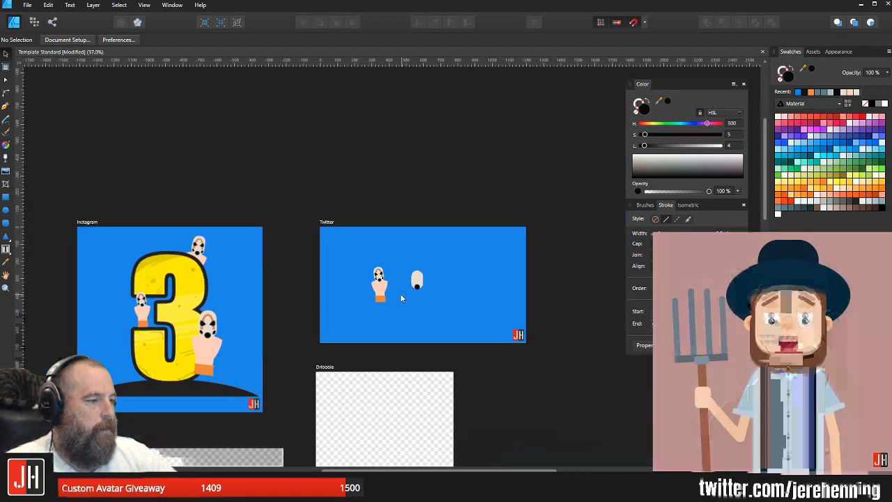
{"action": "scroll", "coordinate": [404, 295], "scroll_direction": "down", "scroll_amount": 6}
{"action": "left_click_drag", "start_coordinate": [76, 296], "coordinate": [524, 93]}
{"action": "left_click_drag", "start_coordinate": [588, 145], "coordinate": [563, 179]}
{"action": "left_click", "coordinate": [512, 227]}
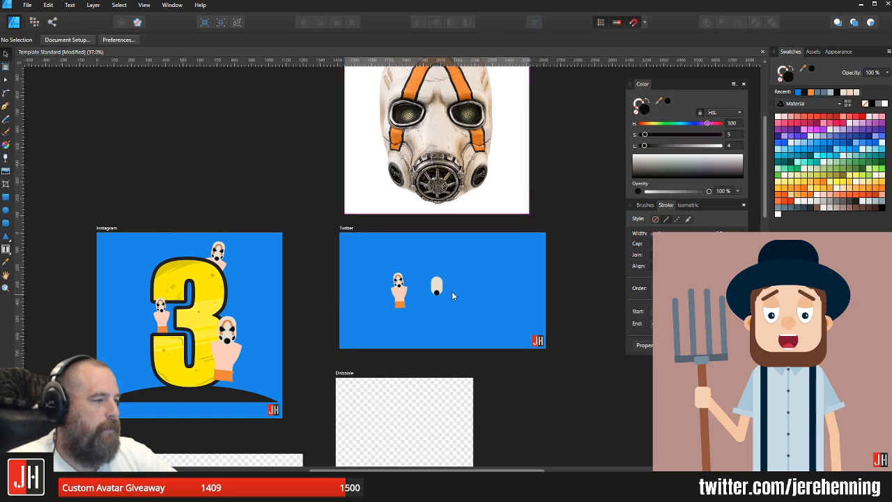
{"action": "scroll", "coordinate": [437, 294], "scroll_direction": "up", "scroll_amount": 8}
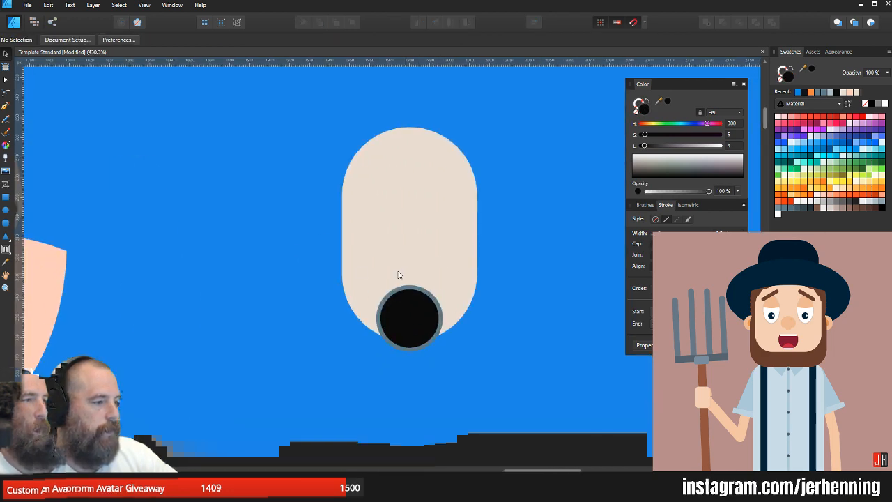
{"action": "left_click", "coordinate": [6, 209]}
{"action": "scroll", "coordinate": [333, 267], "scroll_direction": "up", "scroll_amount": 2}
{"action": "left_click_drag", "start_coordinate": [359, 162], "coordinate": [425, 234]}
{"action": "key", "text": "i"}
{"action": "left_click", "coordinate": [460, 193]}
{"action": "key", "text": "v"}
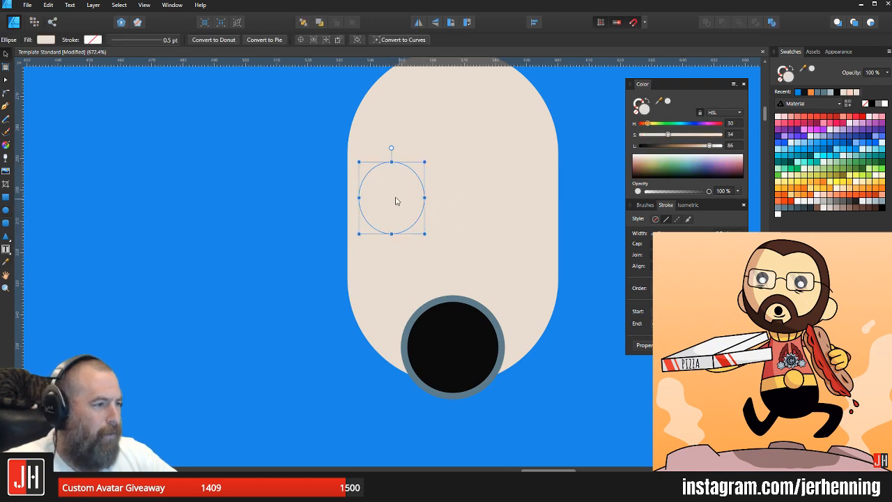
Step: Move the beige ellipse onto the mask's lower left edge and tilt it so it bulges out as a cheek
{"action": "left_click_drag", "start_coordinate": [394, 201], "coordinate": [370, 284]}
{"action": "mouse_move", "coordinate": [367, 232]}
{"action": "left_mouse_down"}
{"action": "mouse_move", "coordinate": [343, 238]}
{"action": "mouse_move", "coordinate": [376, 241]}
{"action": "mouse_move", "coordinate": [369, 244]}
{"action": "left_mouse_up"}
{"action": "left_click_drag", "start_coordinate": [371, 281], "coordinate": [377, 315]}
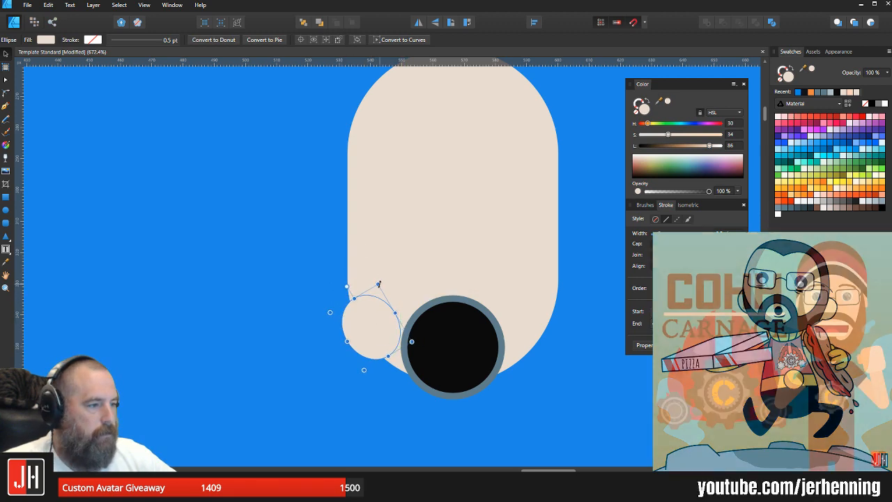
{"action": "left_click_drag", "start_coordinate": [378, 284], "coordinate": [406, 268]}
{"action": "left_click", "coordinate": [406, 265]}
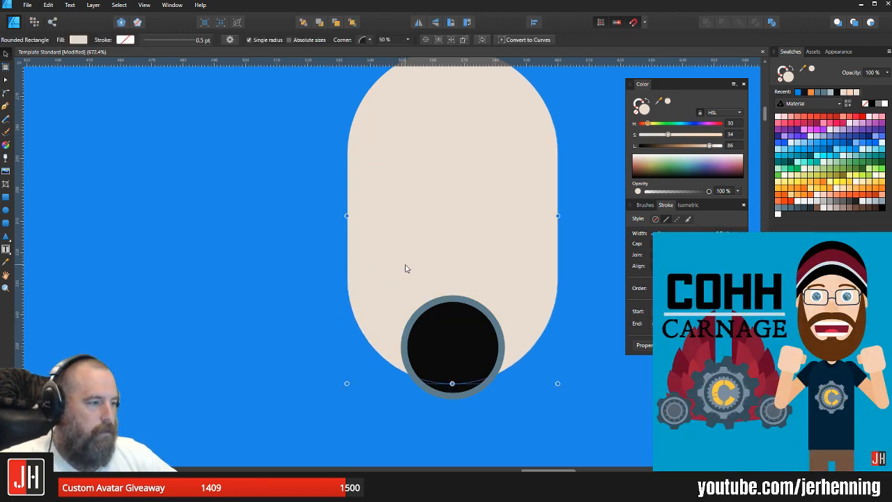
{"action": "key", "text": "ctrl+z"}
{"action": "mouse_move", "coordinate": [378, 311]}
{"action": "left_mouse_down"}
{"action": "mouse_move", "coordinate": [373, 323]}
{"action": "mouse_move", "coordinate": [366, 307]}
{"action": "left_mouse_up"}
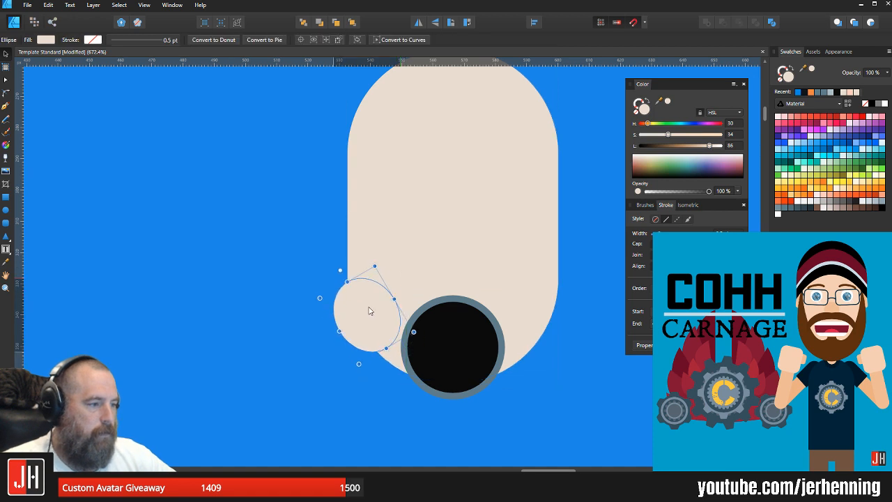
{"action": "left_click", "coordinate": [333, 273]}
{"action": "left_click", "coordinate": [361, 315]}
{"action": "scroll", "coordinate": [361, 316], "scroll_direction": "up", "scroll_amount": 3}
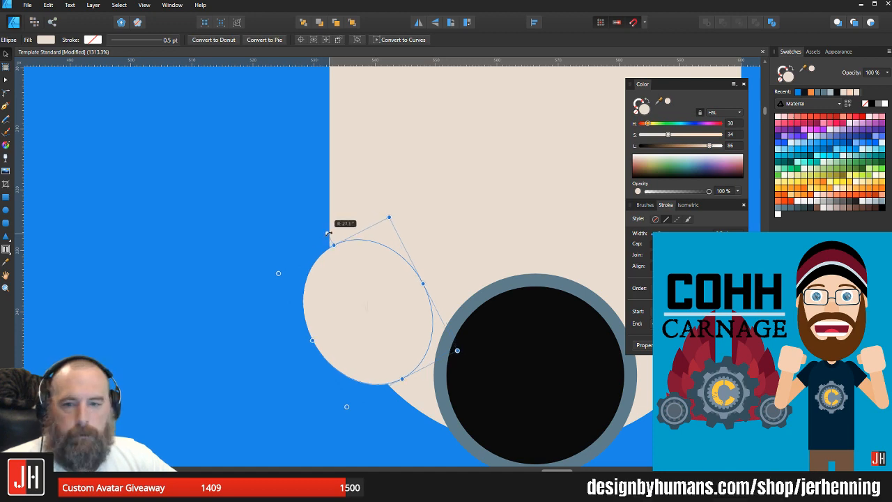
Step: Tilt the left cheek ellipse to about 27°, enlarge it to about 21.6 × 26.1 px, and narrow it slightly
{"action": "left_click_drag", "start_coordinate": [328, 240], "coordinate": [333, 239]}
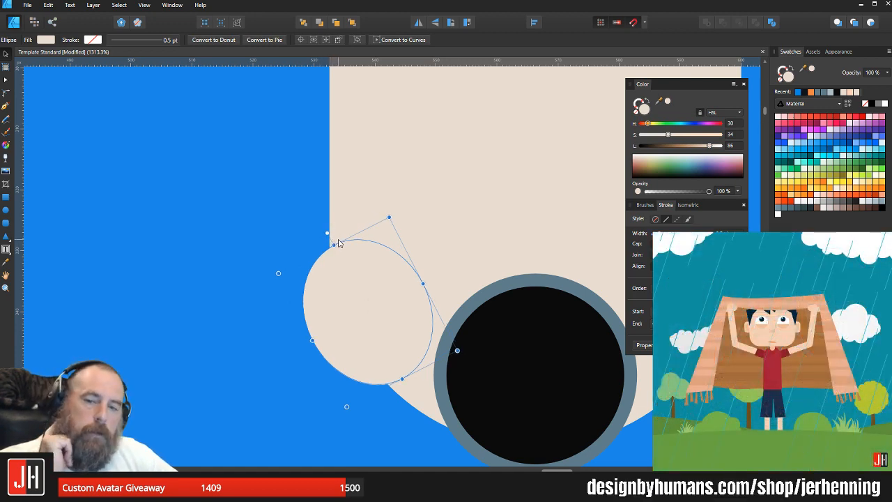
{"action": "left_click_drag", "start_coordinate": [327, 234], "coordinate": [331, 233]}
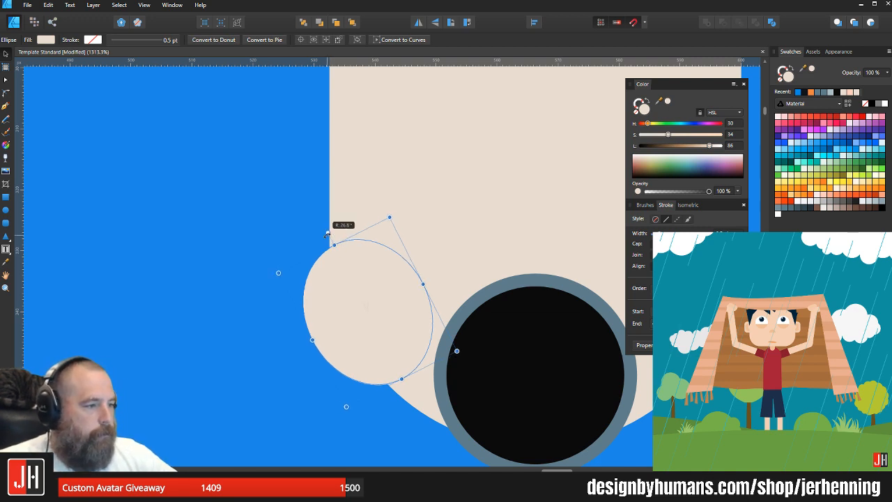
{"action": "left_click_drag", "start_coordinate": [389, 219], "coordinate": [391, 208]}
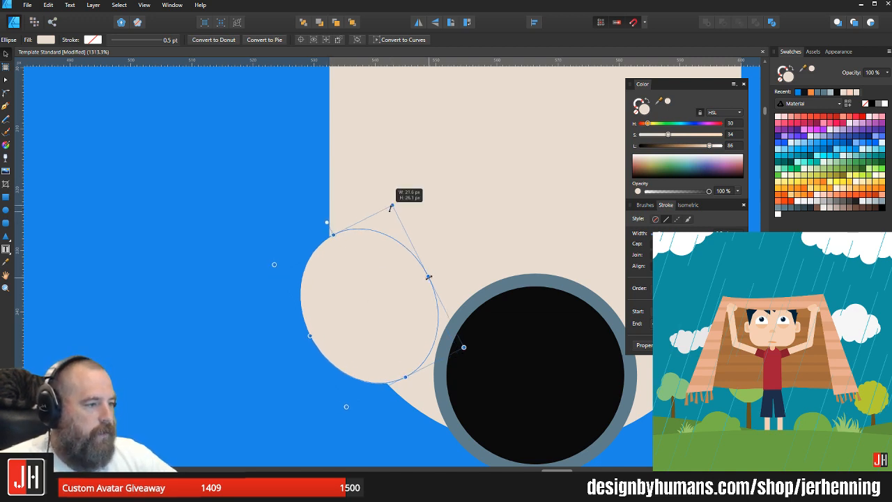
{"action": "left_click_drag", "start_coordinate": [429, 278], "coordinate": [423, 281]}
{"action": "mouse_move", "coordinate": [344, 302]}
{"action": "left_mouse_down"}
{"action": "mouse_move", "coordinate": [354, 309]}
{"action": "mouse_move", "coordinate": [351, 301]}
{"action": "left_mouse_up"}
{"action": "left_click", "coordinate": [304, 260]}
{"action": "scroll", "coordinate": [318, 265], "scroll_direction": "down", "scroll_amount": 3}
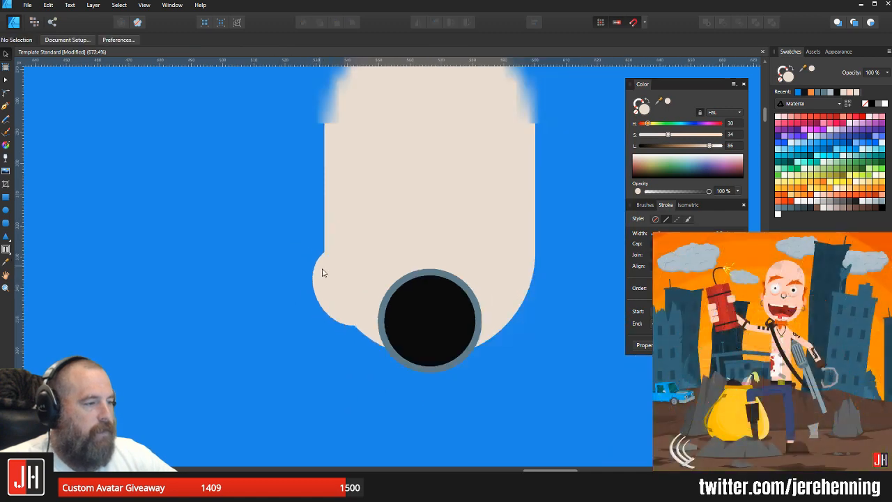
Step: Nudge the left cheek ellipse slightly up and outward, and compare the mask with the finished masked hand
{"action": "scroll", "coordinate": [323, 271], "scroll_direction": "down", "scroll_amount": 3}
{"action": "left_click_drag", "start_coordinate": [377, 261], "coordinate": [333, 270]}
{"action": "scroll", "coordinate": [325, 277], "scroll_direction": "up", "scroll_amount": 5}
{"action": "left_click", "coordinate": [212, 294]}
{"action": "left_click_drag", "start_coordinate": [218, 297], "coordinate": [216, 294]}
{"action": "scroll", "coordinate": [221, 293], "scroll_direction": "down", "scroll_amount": 5}
{"action": "left_click", "coordinate": [375, 286]}
{"action": "scroll", "coordinate": [317, 290], "scroll_direction": "down", "scroll_amount": 3}
{"action": "left_click_drag", "start_coordinate": [281, 291], "coordinate": [326, 282]}
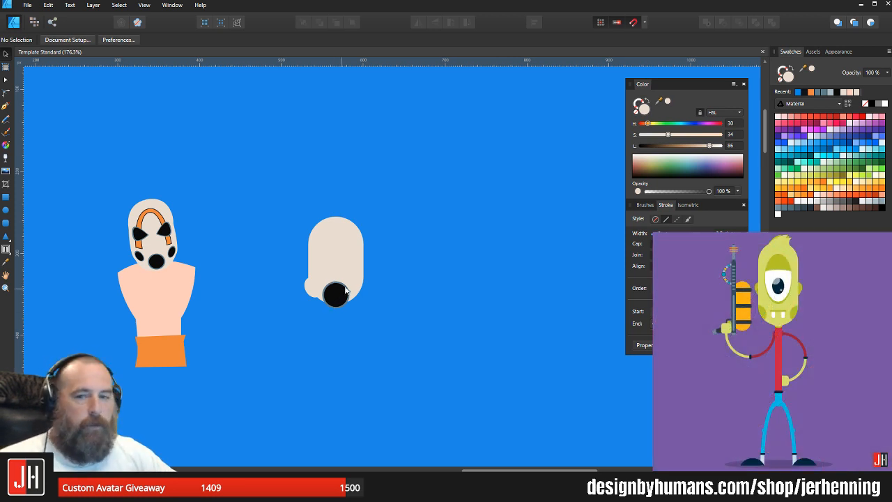
Step: Rotate the left cheek ellipse slightly more upright and reposition it on the mask's edge
{"action": "scroll", "coordinate": [345, 290], "scroll_direction": "up", "scroll_amount": 5}
{"action": "left_click", "coordinate": [193, 284]}
{"action": "scroll", "coordinate": [175, 292], "scroll_direction": "up", "scroll_amount": 2}
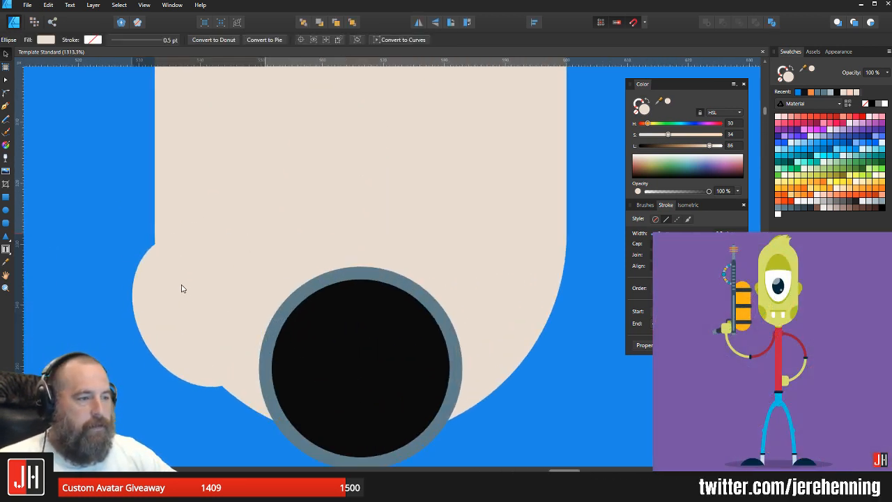
{"action": "left_click_drag", "start_coordinate": [182, 286], "coordinate": [182, 285]}
{"action": "left_click_drag", "start_coordinate": [157, 228], "coordinate": [165, 223]}
{"action": "left_click_drag", "start_coordinate": [178, 289], "coordinate": [177, 293]}
{"action": "scroll", "coordinate": [180, 292], "scroll_direction": "up", "scroll_amount": 1}
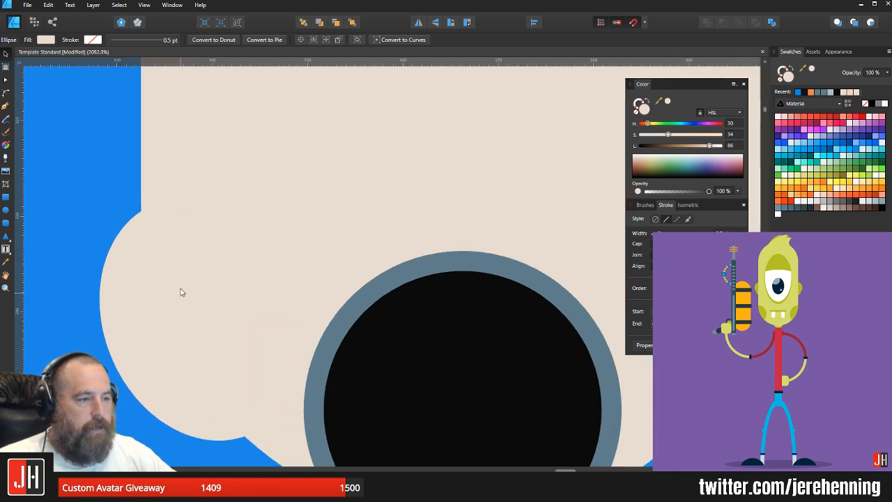
{"action": "scroll", "coordinate": [188, 282], "scroll_direction": "down", "scroll_amount": 5}
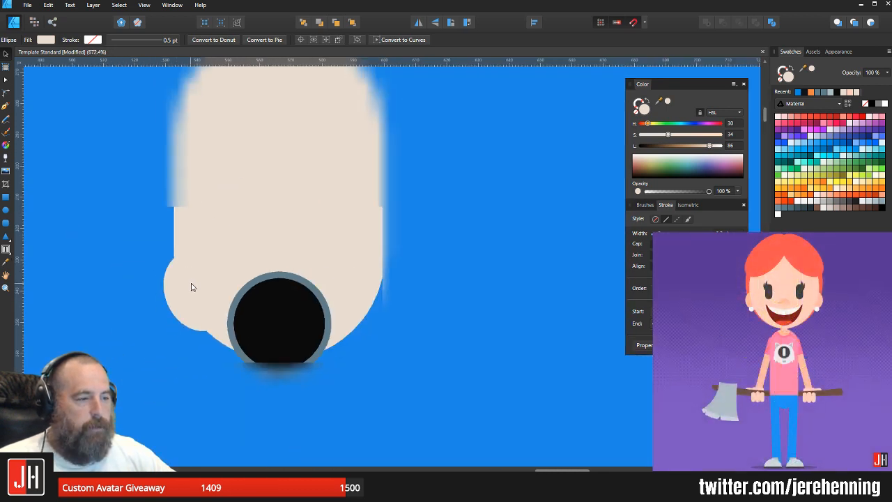
Step: Duplicate the left cheek ellipse, shrink the copy inside it, and fill it with the mouthpiece rim's blue-grey
{"action": "key", "text": "ctrl+d"}
{"action": "scroll", "coordinate": [197, 293], "scroll_direction": "up", "scroll_amount": 4}
{"action": "left_click", "coordinate": [147, 275]}
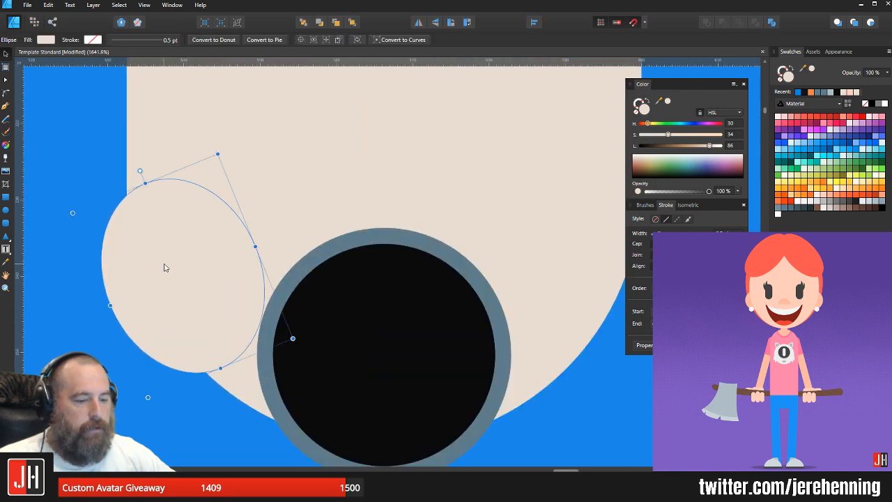
{"action": "left_click_drag", "start_coordinate": [217, 154], "coordinate": [216, 175]}
{"action": "key", "text": "i"}
{"action": "left_click", "coordinate": [449, 248]}
{"action": "key", "text": "v"}
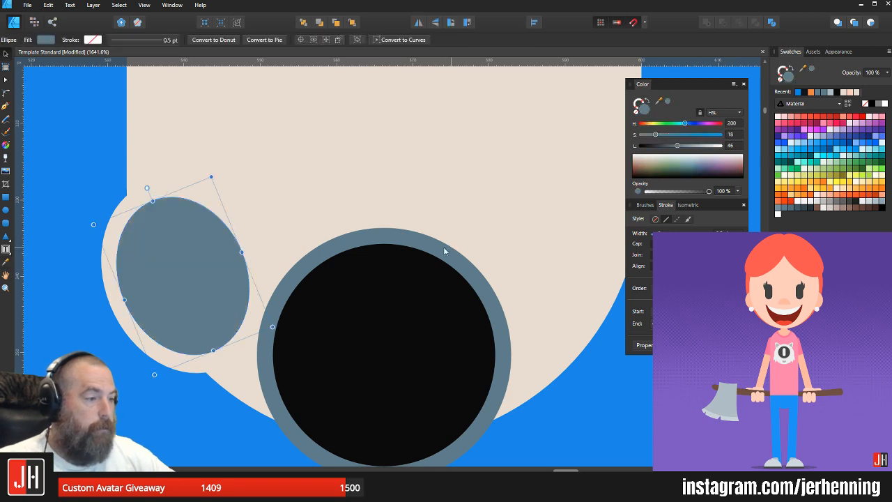
Step: Add a smaller copy inside the blue-grey cheek ellipse and fill it with the mouthpiece's black
{"action": "left_click_drag", "start_coordinate": [211, 177], "coordinate": [205, 198]}
{"action": "key", "text": "i"}
{"action": "left_click", "coordinate": [411, 332]}
{"action": "key", "text": "b"}
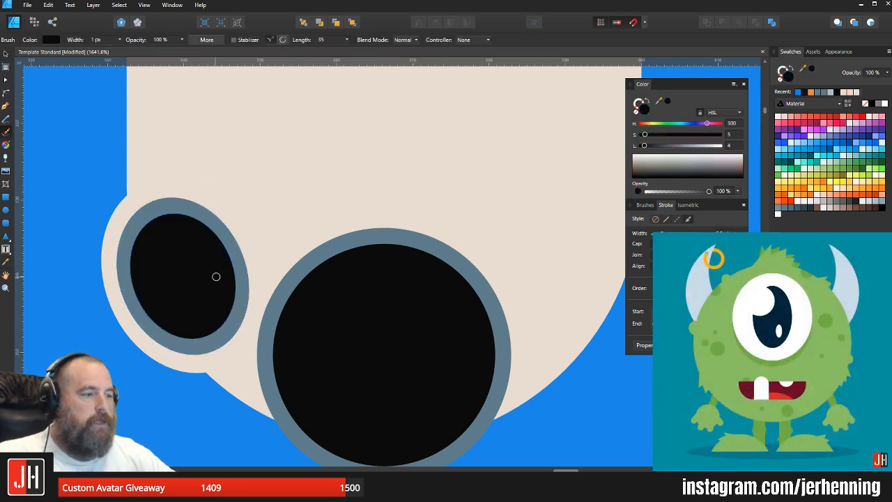
{"action": "key", "text": "v"}
{"action": "scroll", "coordinate": [229, 264], "scroll_direction": "down", "scroll_amount": 6}
{"action": "scroll", "coordinate": [232, 274], "scroll_direction": "down", "scroll_amount": 4}
{"action": "left_click", "coordinate": [315, 292]}
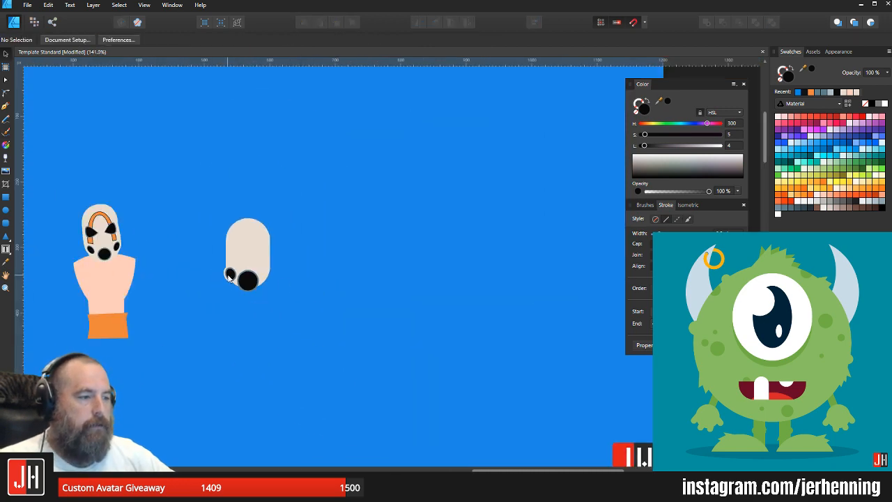
Step: Check the reference mask photo, and narrow the left cheek's three ellipses together slightly
{"action": "scroll", "coordinate": [229, 278], "scroll_direction": "down", "scroll_amount": 7}
{"action": "left_click_drag", "start_coordinate": [234, 282], "coordinate": [291, 271]}
{"action": "scroll", "coordinate": [290, 270], "scroll_direction": "up", "scroll_amount": 1}
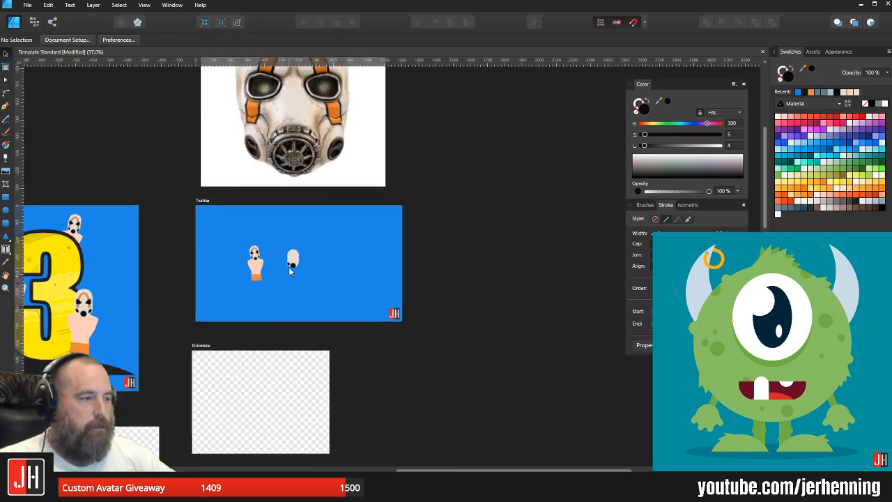
{"action": "scroll", "coordinate": [289, 267], "scroll_direction": "up", "scroll_amount": 11}
{"action": "left_click_drag", "start_coordinate": [217, 260], "coordinate": [299, 392]}
{"action": "scroll", "coordinate": [301, 334], "scroll_direction": "up", "scroll_amount": 2}
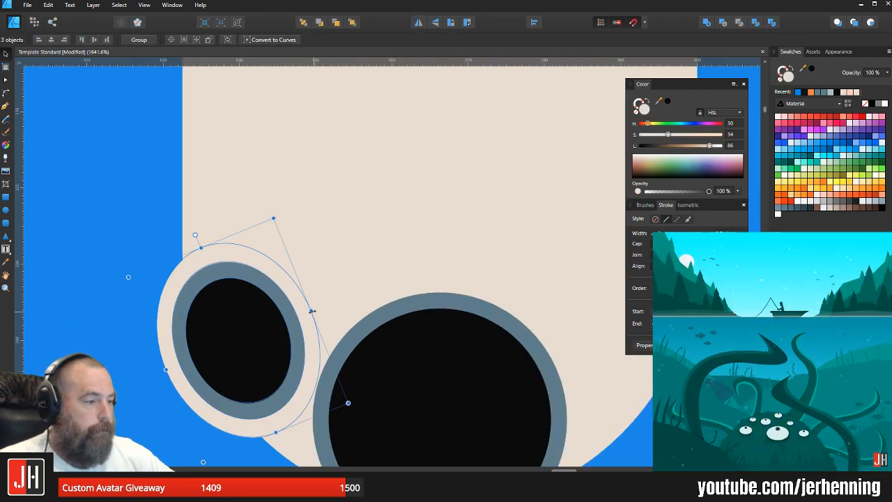
{"action": "left_click_drag", "start_coordinate": [311, 310], "coordinate": [302, 314]}
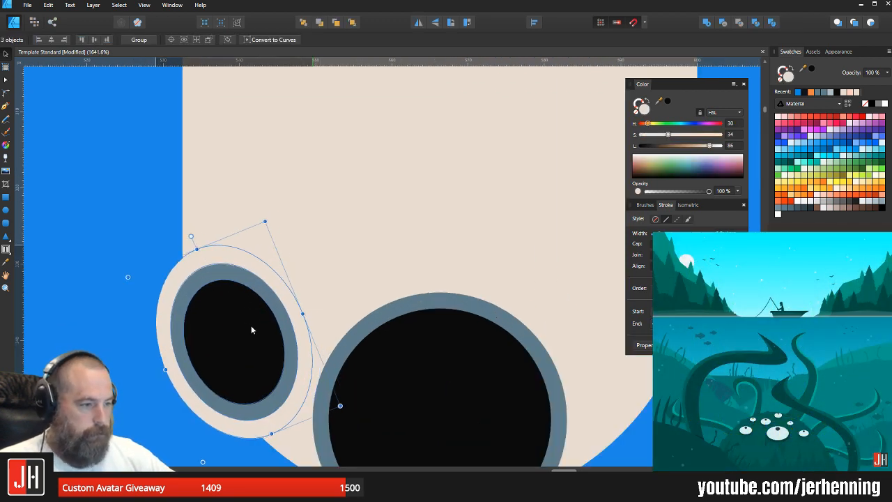
{"action": "scroll", "coordinate": [253, 325], "scroll_direction": "down", "scroll_amount": 6}
{"action": "left_click", "coordinate": [348, 361]}
{"action": "scroll", "coordinate": [265, 340], "scroll_direction": "up", "scroll_amount": 3}
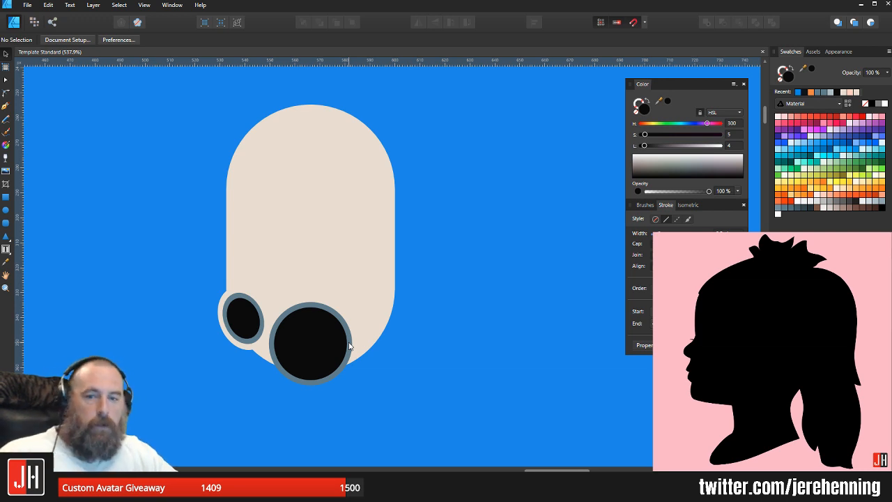
Step: Shrink the mouthpiece's black circle and blue-grey rim together slightly and shift them toward the left cheek
{"action": "scroll", "coordinate": [283, 337], "scroll_direction": "up", "scroll_amount": 3}
{"action": "left_click_drag", "start_coordinate": [179, 210], "coordinate": [311, 393]}
{"action": "left_click", "coordinate": [152, 221]}
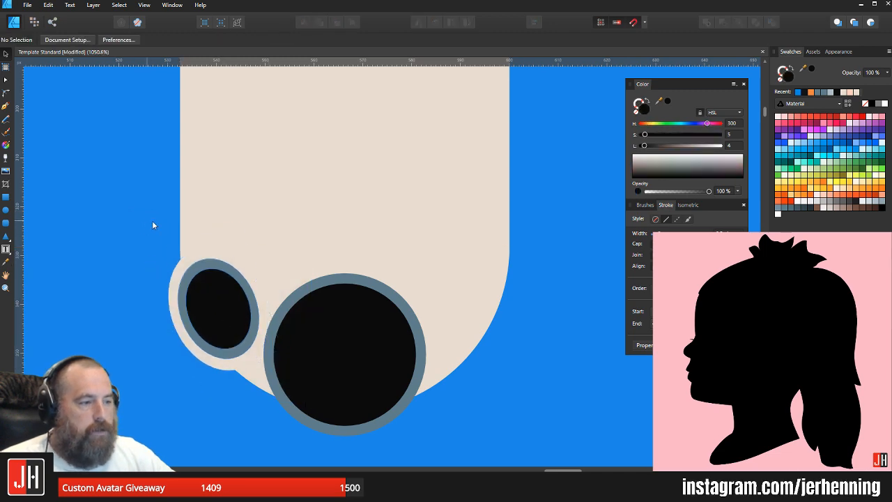
{"action": "left_click", "coordinate": [376, 292]}
{"action": "left_click", "coordinate": [401, 285], "text": "shift"}
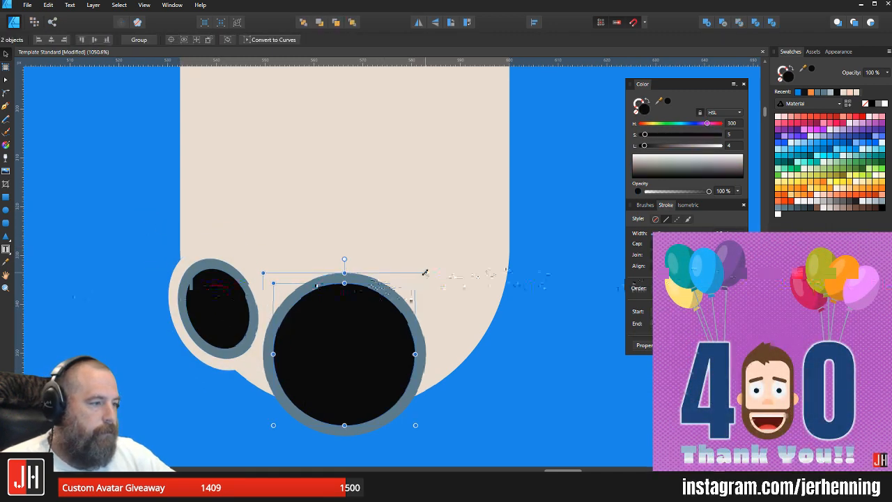
{"action": "left_click_drag", "start_coordinate": [372, 319], "coordinate": [357, 319]}
{"action": "left_click", "coordinate": [390, 251]}
{"action": "left_click", "coordinate": [363, 323]}
{"action": "left_click", "coordinate": [385, 298], "text": "shift"}
{"action": "left_click", "coordinate": [411, 228]}
{"action": "scroll", "coordinate": [383, 279], "scroll_direction": "down", "scroll_amount": 2}
{"action": "left_click", "coordinate": [421, 381]}
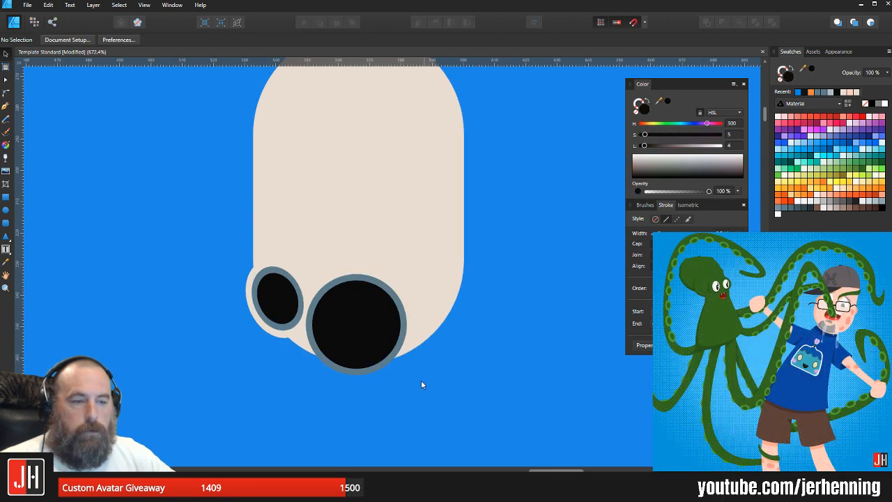
Step: Select both mouthpiece circles and move them slightly right to leave a small gap beside the cheek's rim
{"action": "left_click_drag", "start_coordinate": [423, 357], "coordinate": [281, 243]}
{"action": "scroll", "coordinate": [356, 310], "scroll_direction": "up", "scroll_amount": 3}
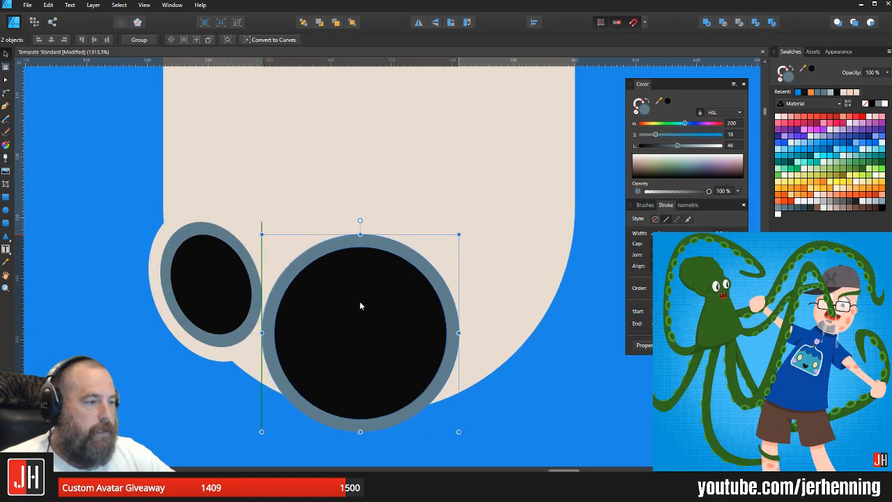
{"action": "left_click_drag", "start_coordinate": [359, 306], "coordinate": [364, 304]}
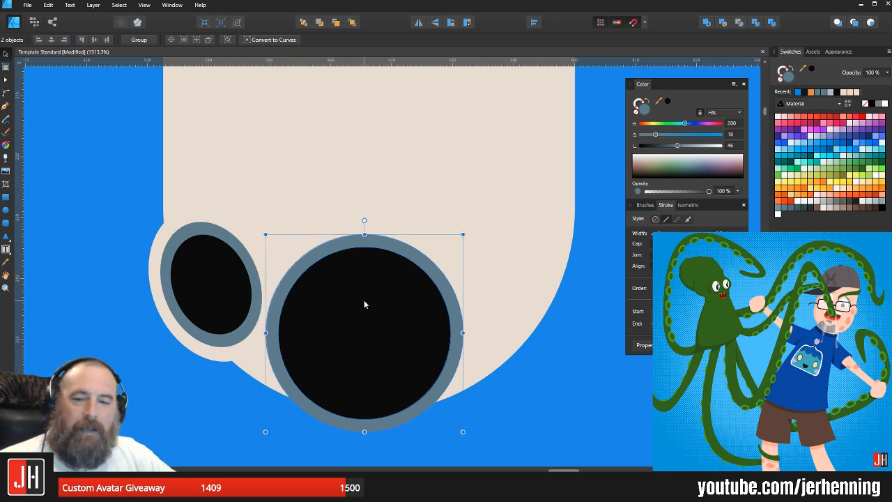
{"action": "scroll", "coordinate": [364, 303], "scroll_direction": "down", "scroll_amount": 4}
{"action": "left_click", "coordinate": [455, 322]}
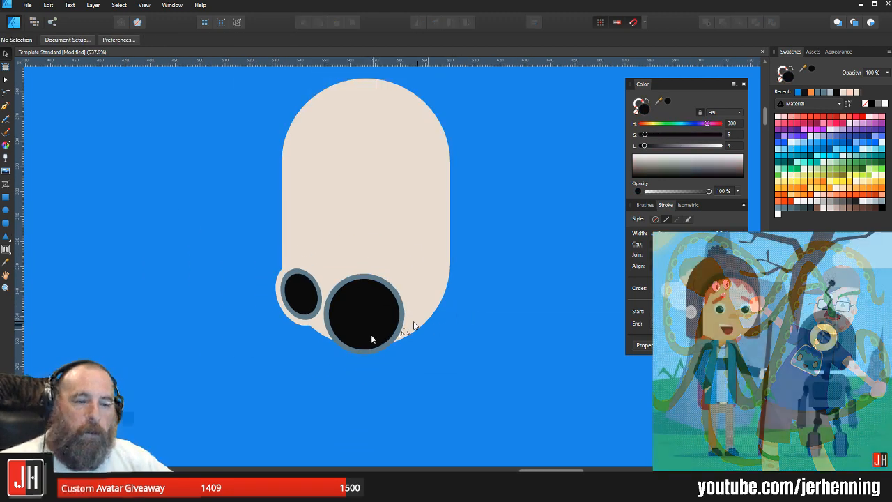
{"action": "scroll", "coordinate": [371, 345], "scroll_direction": "up", "scroll_amount": 3}
{"action": "left_click_drag", "start_coordinate": [395, 279], "coordinate": [371, 300]}
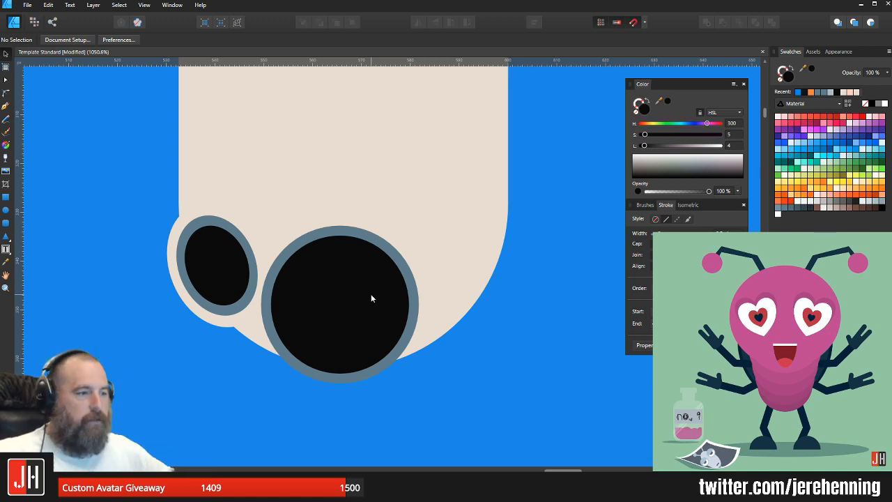
{"action": "left_click", "coordinate": [359, 283]}
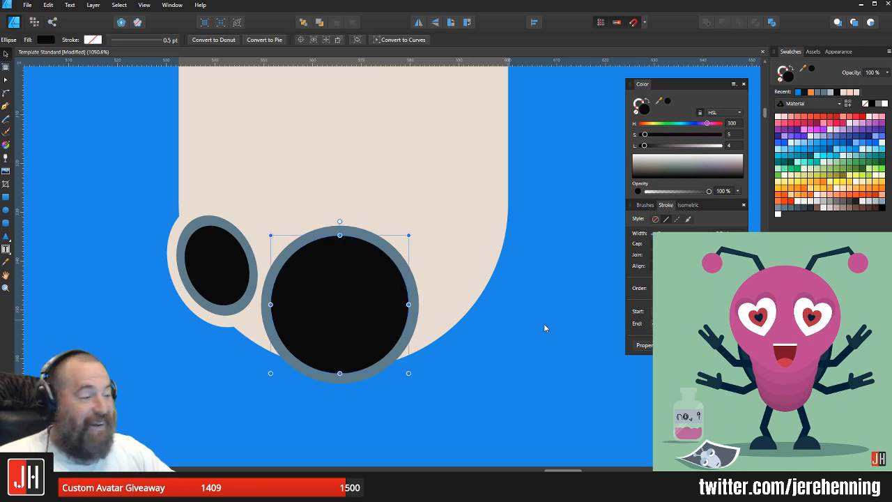
{"action": "left_click", "coordinate": [544, 324]}
{"action": "left_click_drag", "start_coordinate": [489, 377], "coordinate": [248, 143]}
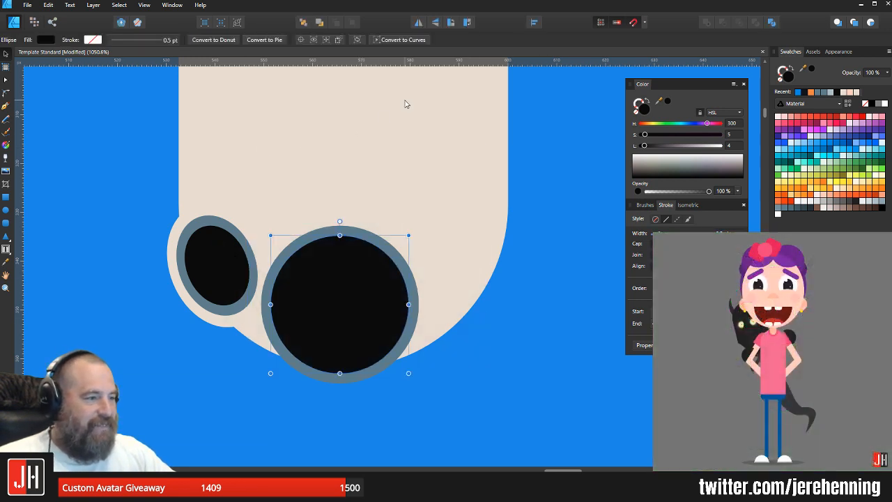
{"action": "left_click", "coordinate": [405, 112]}
Step: Cut the mouthpiece's black circle, paste it inside the blue-grey circle, and move the mouthpiece slightly right onto the mask's centre line
{"action": "left_click", "coordinate": [366, 282]}
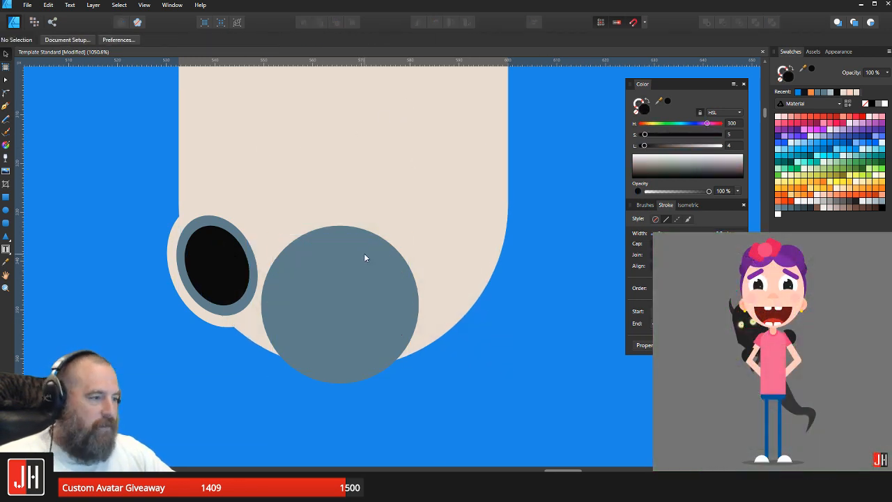
{"action": "key", "text": "Delete"}
{"action": "key", "text": "ctrl+alt+v"}
{"action": "left_click", "coordinate": [458, 295]}
{"action": "mouse_move", "coordinate": [347, 286]}
{"action": "left_mouse_down"}
{"action": "mouse_move", "coordinate": [349, 271]}
{"action": "mouse_move", "coordinate": [350, 293]}
{"action": "left_mouse_up"}
Step: Group the left cheek's ellipses, place a copy on the right side of the mask, and flip it horizontally
{"action": "left_click_drag", "start_coordinate": [169, 144], "coordinate": [281, 320]}
{"action": "key", "text": "ctrl+g"}
{"action": "left_click_drag", "start_coordinate": [218, 267], "coordinate": [463, 235]}
{"action": "left_click", "coordinate": [419, 22]}
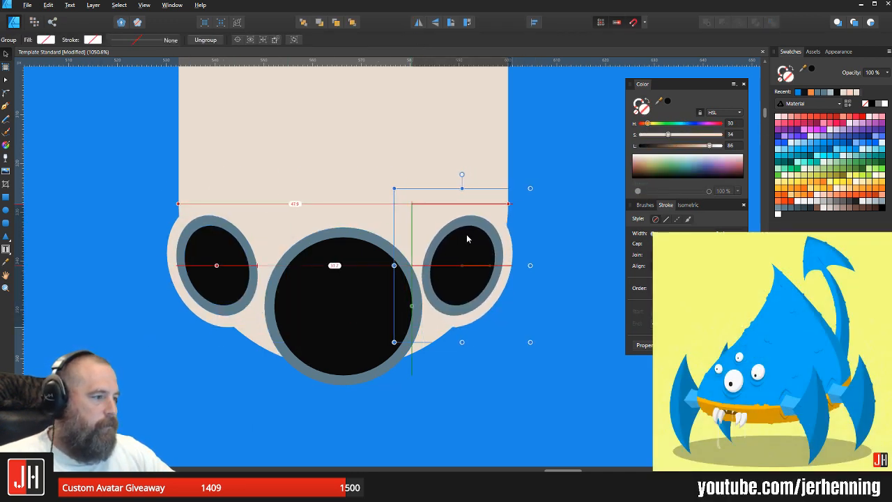
Step: Select both cheek groups, shift them slightly right so they overhang the mask evenly, and save the document
{"action": "left_click", "coordinate": [211, 243], "text": "shift"}
{"action": "left_click_drag", "start_coordinate": [215, 243], "coordinate": [288, 242]}
{"action": "scroll", "coordinate": [239, 244], "scroll_direction": "down", "scroll_amount": 9}
{"action": "scroll", "coordinate": [255, 253], "scroll_direction": "down", "scroll_amount": 1}
{"action": "left_click", "coordinate": [289, 262]}
{"action": "key", "text": "ctrl+s"}
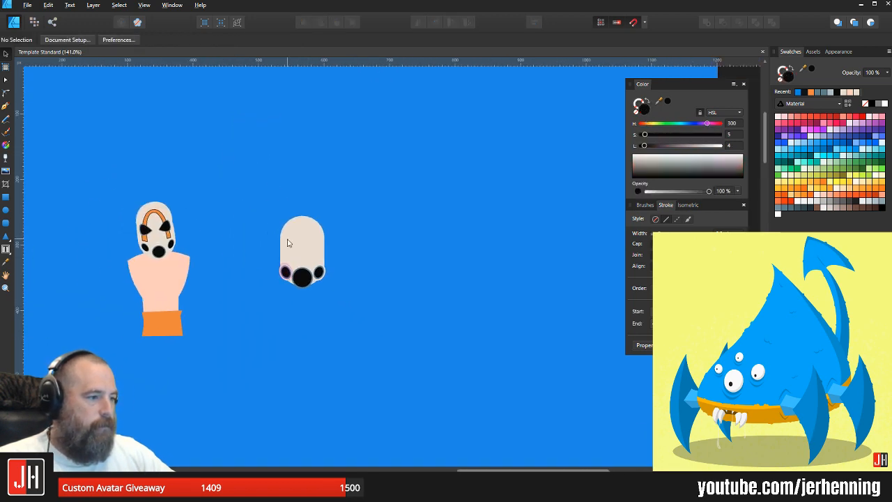
Step: Examine the alignment and spacing of the two cheeks and the mouthpiece on the mask
{"action": "scroll", "coordinate": [289, 241], "scroll_direction": "up", "scroll_amount": 4}
{"action": "left_click", "coordinate": [322, 217]}
{"action": "left_click_drag", "start_coordinate": [316, 193], "coordinate": [316, 202]}
{"action": "key", "text": "ctrl+d"}
{"action": "scroll", "coordinate": [338, 248], "scroll_direction": "down", "scroll_amount": 1}
{"action": "scroll", "coordinate": [323, 259], "scroll_direction": "up", "scroll_amount": 3}
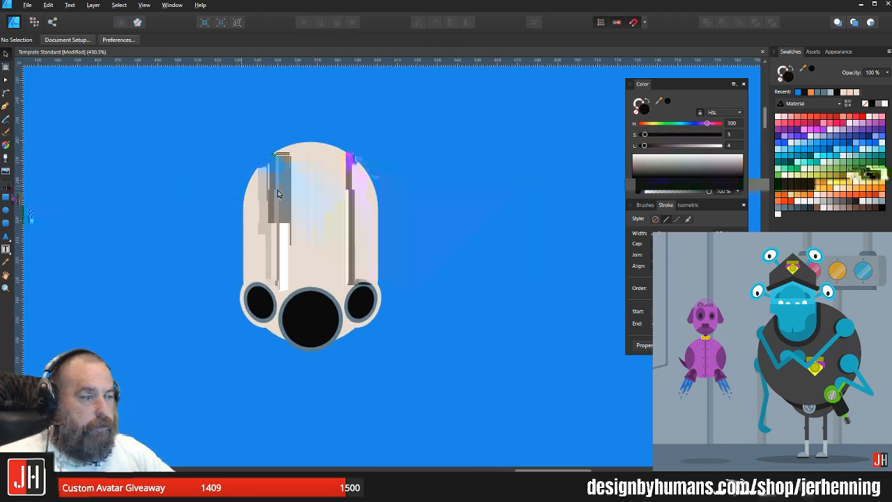
{"action": "scroll", "coordinate": [267, 240], "scroll_direction": "up", "scroll_amount": 5}
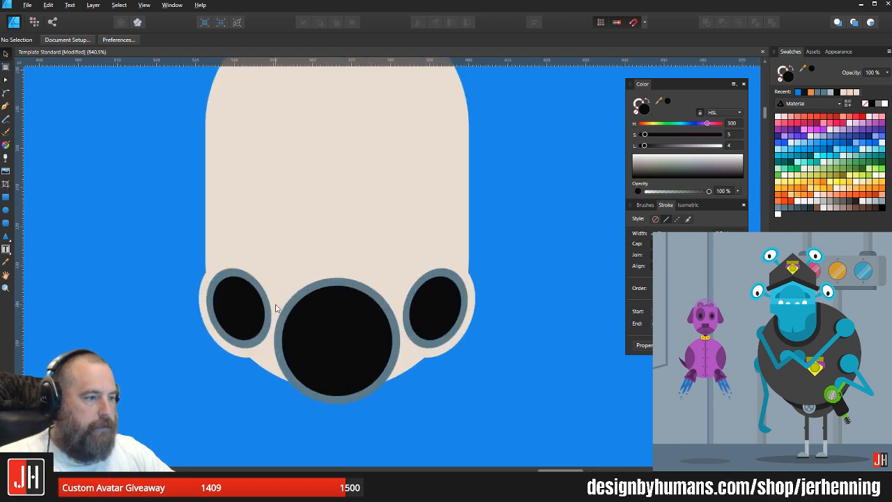
{"action": "left_click", "coordinate": [177, 256]}
{"action": "left_click", "coordinate": [149, 177]}
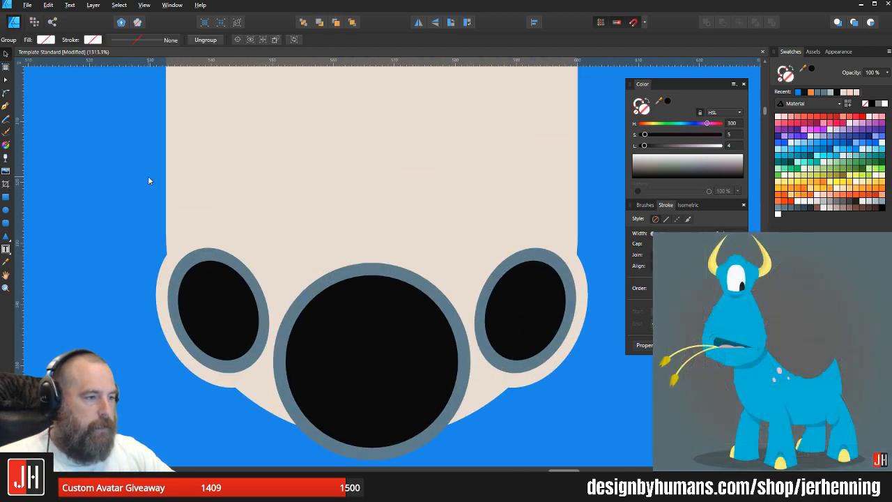
{"action": "left_click_drag", "start_coordinate": [313, 179], "coordinate": [290, 247]}
{"action": "scroll", "coordinate": [284, 276], "scroll_direction": "down", "scroll_amount": 8}
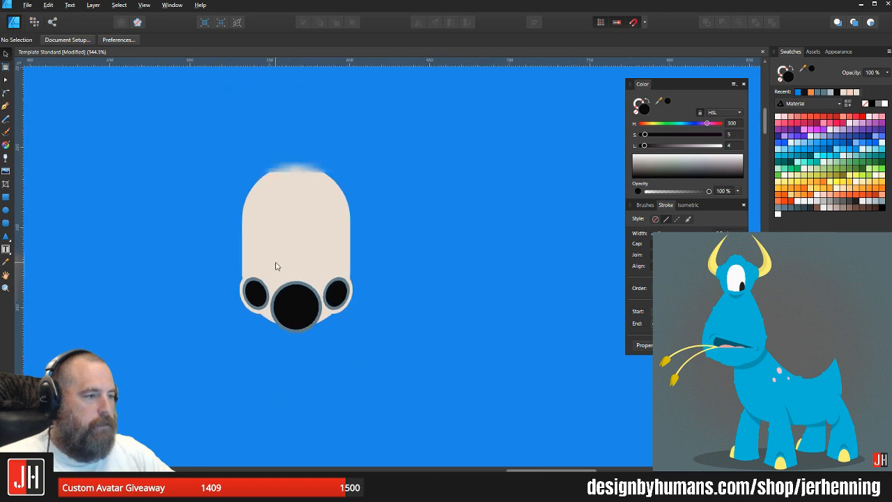
{"action": "scroll", "coordinate": [277, 267], "scroll_direction": "up", "scroll_amount": 4}
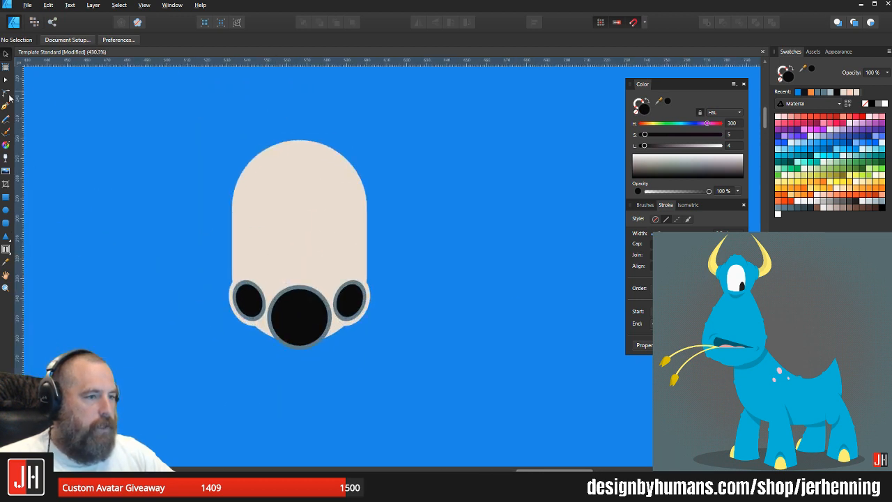
Step: Draw an arch's outer curve with the Pen tool from above the left cheek, over the forehead's centre, to above the right cheek
{"action": "key", "text": "p"}
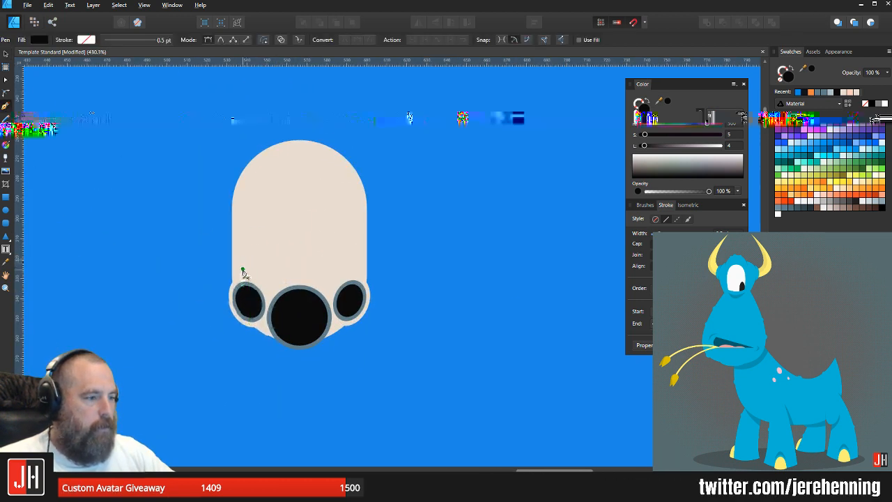
{"action": "scroll", "coordinate": [242, 268], "scroll_direction": "up", "scroll_amount": 3}
{"action": "left_click", "coordinate": [245, 270]}
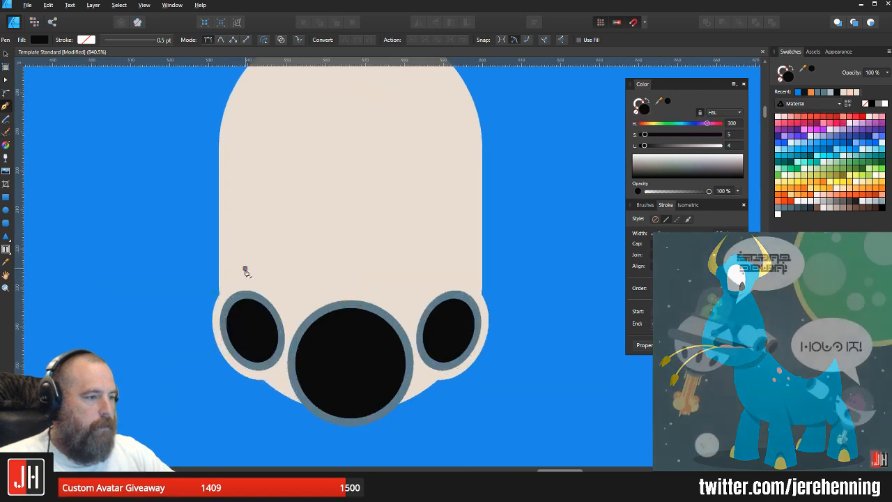
{"action": "scroll", "coordinate": [329, 193], "scroll_direction": "up", "scroll_amount": 2}
{"action": "left_click_drag", "start_coordinate": [347, 108], "coordinate": [460, 108]}
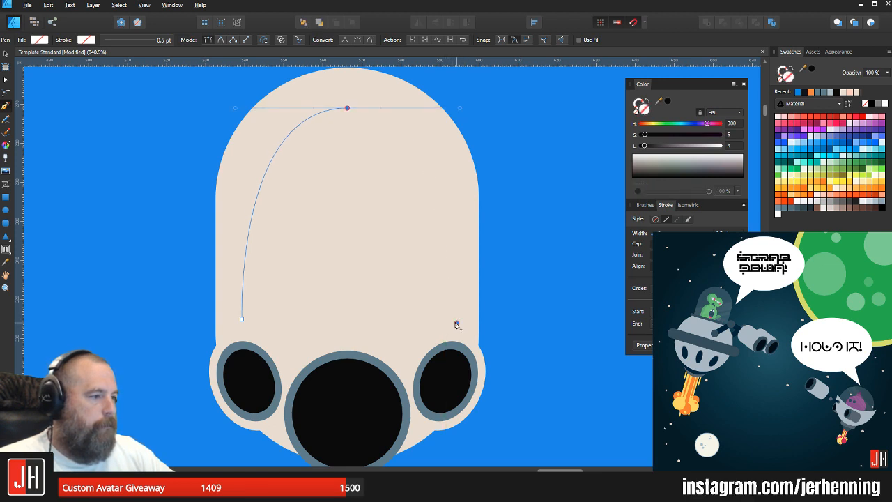
{"action": "left_click", "coordinate": [457, 322]}
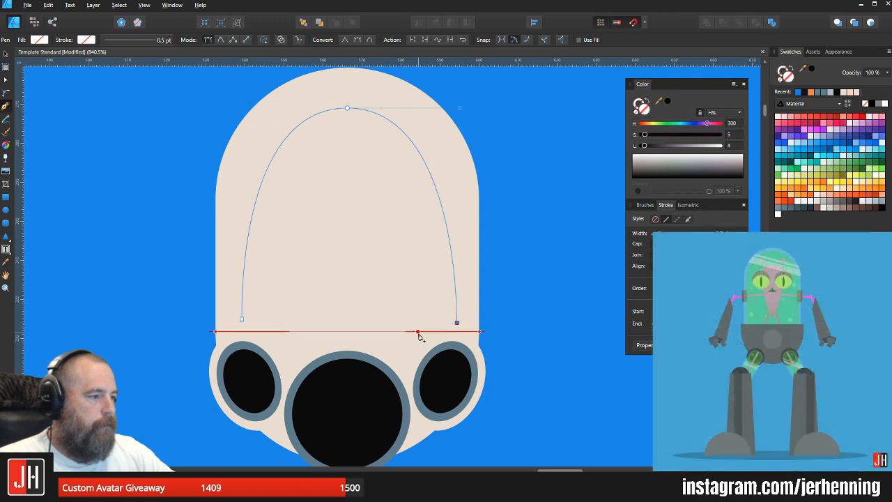
Step: Add the arch's narrower inner curve back to the left side and close the shape into a band with slanted leg ends
{"action": "left_click", "coordinate": [418, 333]}
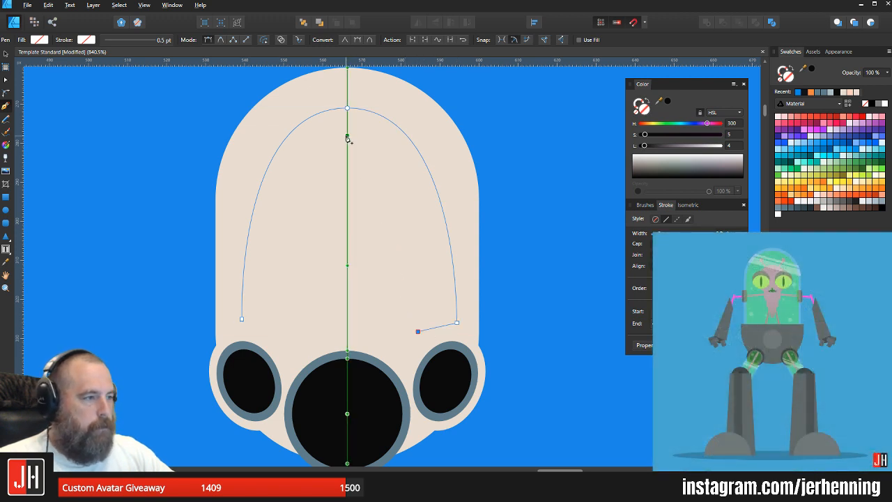
{"action": "left_click_drag", "start_coordinate": [347, 136], "coordinate": [274, 142]}
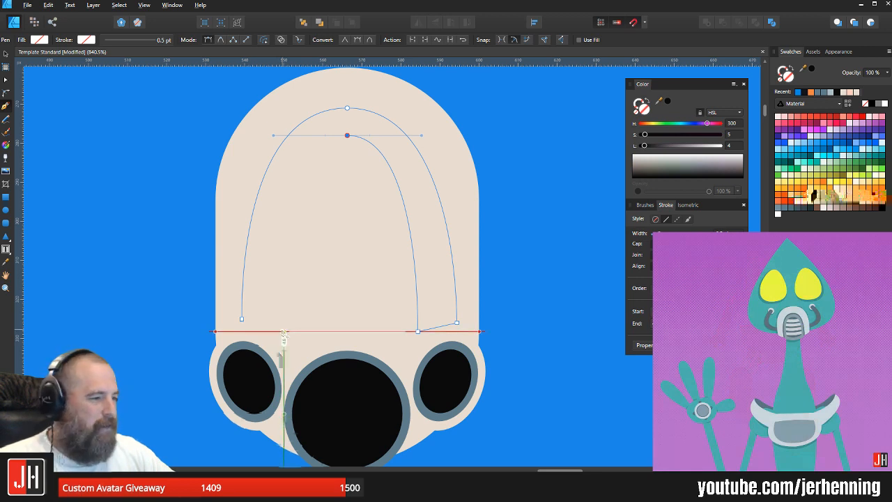
{"action": "left_click", "coordinate": [283, 332]}
{"action": "left_click", "coordinate": [242, 320]}
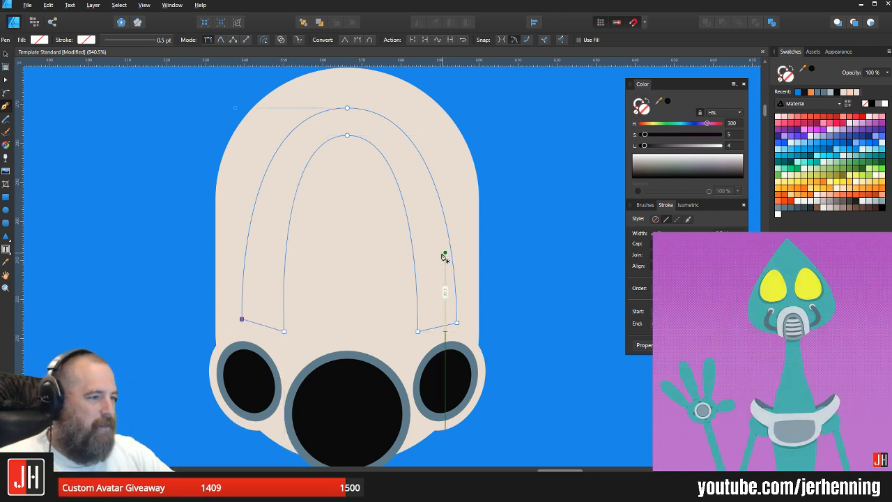
Step: Fill the arch with the orange sampled from the original hand's sleeve and deselect it
{"action": "scroll", "coordinate": [442, 257], "scroll_direction": "down", "scroll_amount": 6}
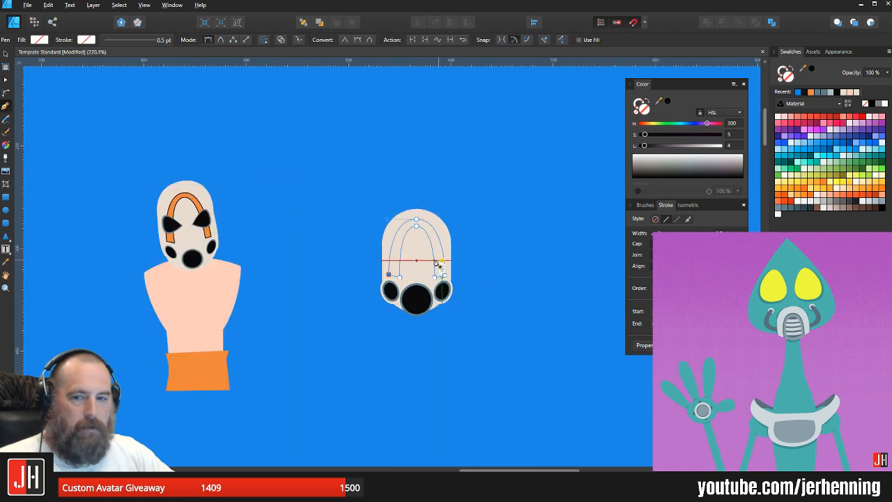
{"action": "key", "text": "i"}
{"action": "left_click", "coordinate": [373, 436]}
{"action": "key", "text": "v"}
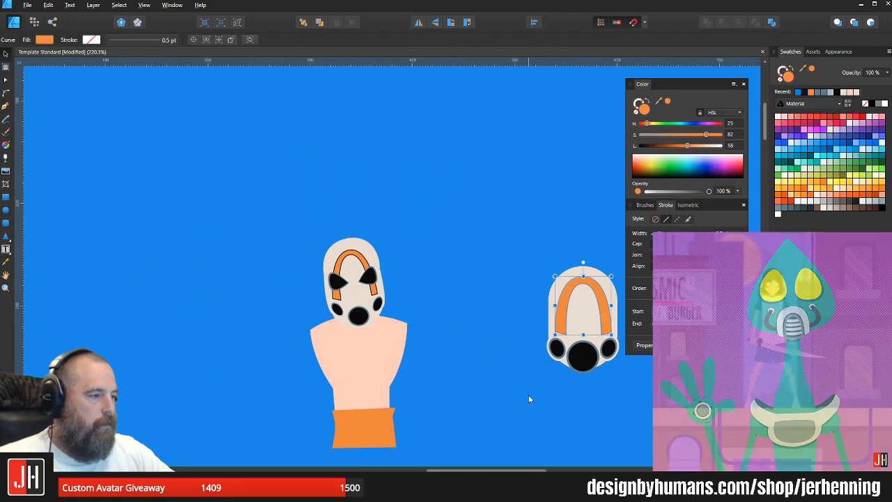
{"action": "left_click", "coordinate": [528, 397]}
{"action": "left_click_drag", "start_coordinate": [486, 361], "coordinate": [386, 322]}
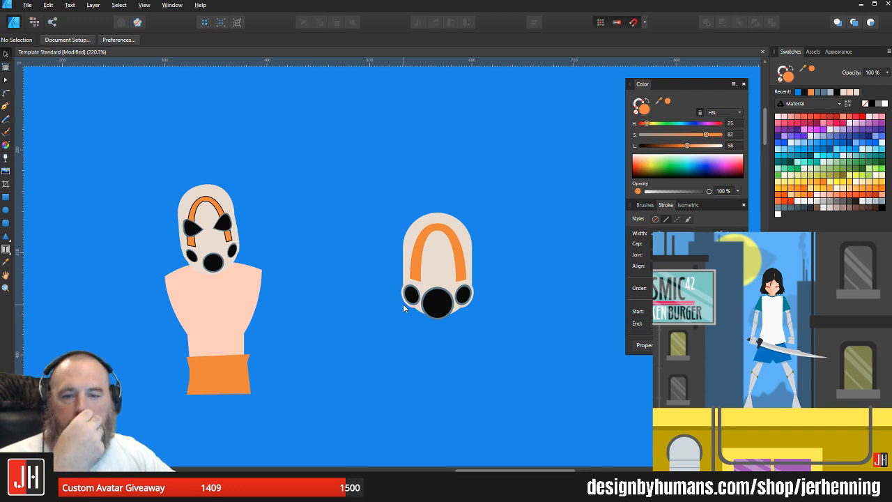
Step: Shrink the orange arch slightly in proportion, keeping it centred on the mask's forehead
{"action": "scroll", "coordinate": [390, 296], "scroll_direction": "up", "scroll_amount": 4}
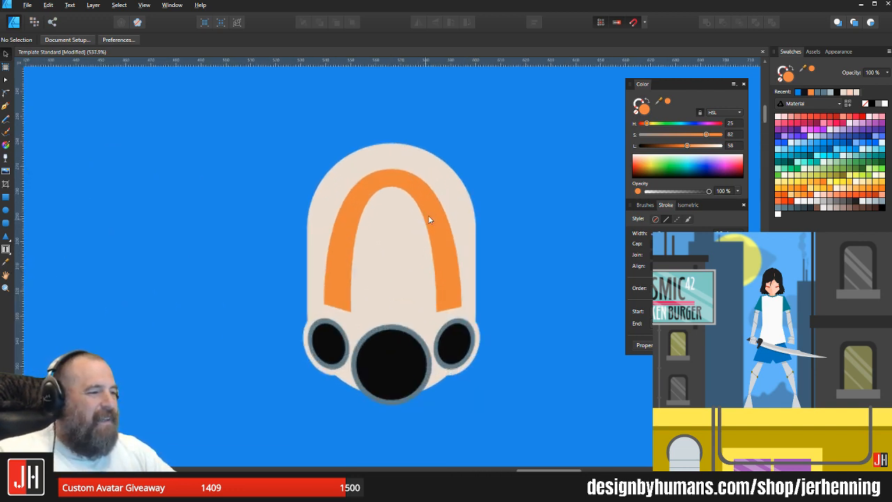
{"action": "left_click", "coordinate": [434, 205]}
{"action": "left_click_drag", "start_coordinate": [461, 169], "coordinate": [418, 190]}
{"action": "scroll", "coordinate": [418, 193], "scroll_direction": "up", "scroll_amount": 2}
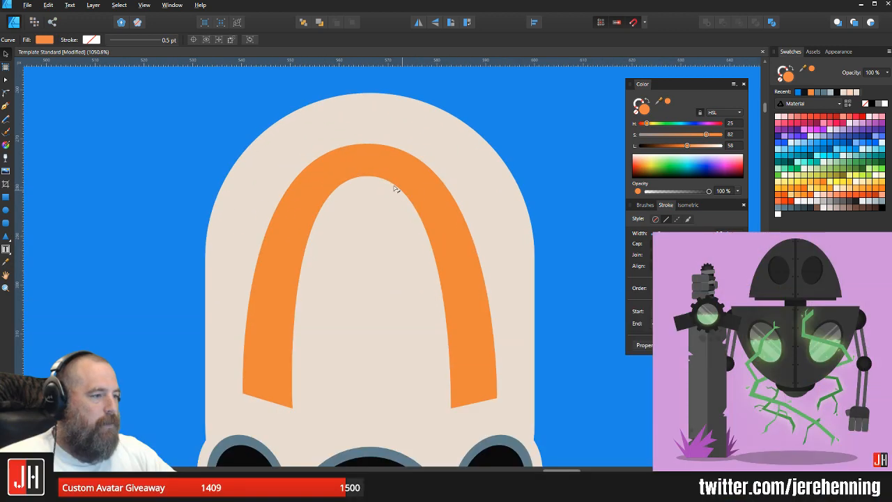
{"action": "key", "text": "a"}
{"action": "left_click", "coordinate": [367, 177]}
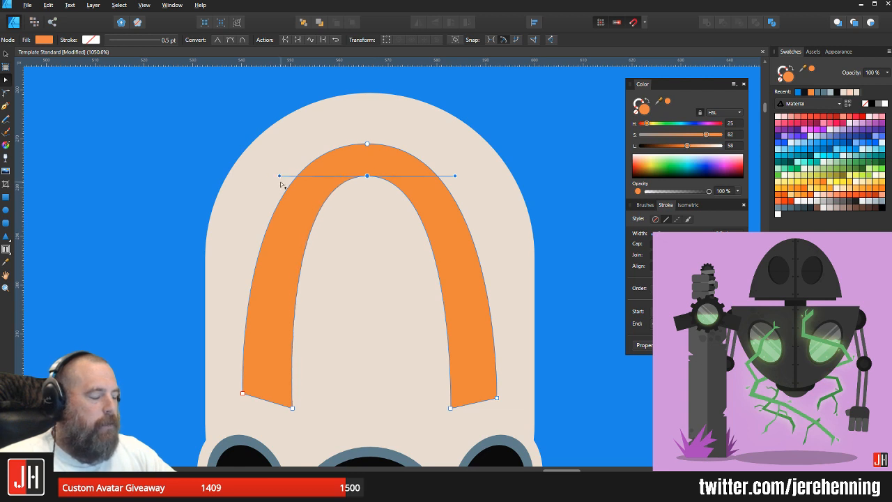
{"action": "key", "text": "v"}
{"action": "scroll", "coordinate": [355, 234], "scroll_direction": "down", "scroll_amount": 4}
{"action": "left_click", "coordinate": [439, 255]}
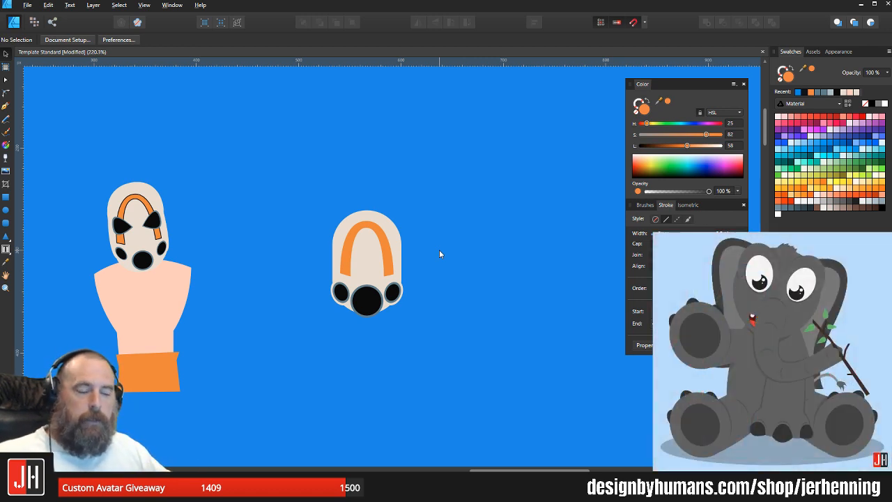
Step: Resize the orange arch to about 49.2 × 51.2 px and move it back onto the mask's centre line
{"action": "scroll", "coordinate": [323, 279], "scroll_direction": "up", "scroll_amount": 3}
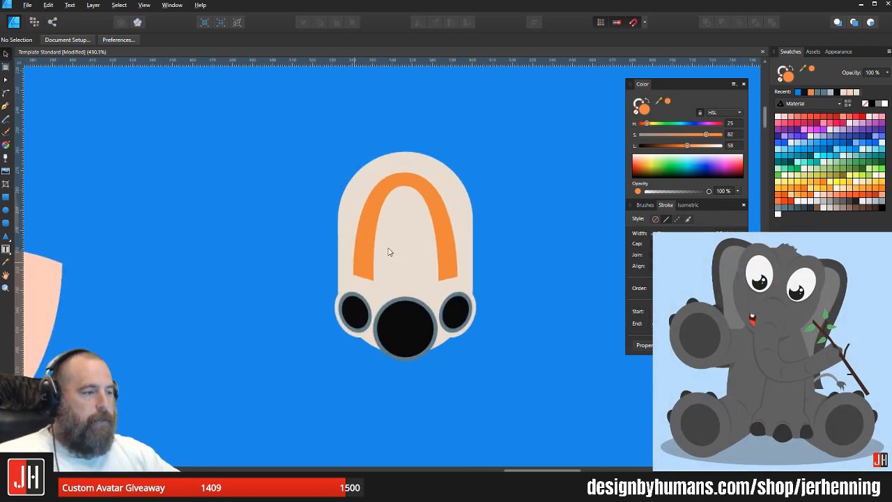
{"action": "left_click", "coordinate": [418, 184]}
{"action": "scroll", "coordinate": [429, 195], "scroll_direction": "up", "scroll_amount": 2}
{"action": "left_click_drag", "start_coordinate": [474, 159], "coordinate": [465, 170]}
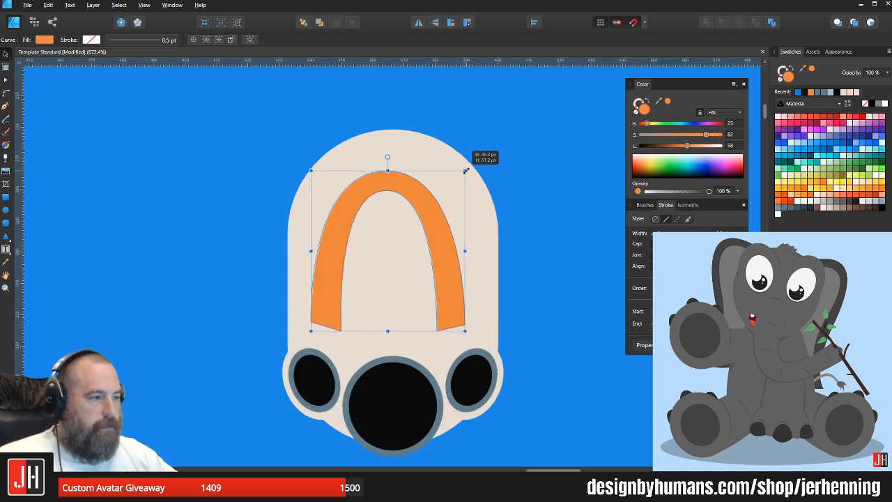
{"action": "left_click_drag", "start_coordinate": [412, 200], "coordinate": [418, 194]}
Step: Move the inner bottom node of the arch's left leg slightly outward to narrow that leg
{"action": "scroll", "coordinate": [391, 297], "scroll_direction": "up", "scroll_amount": 3}
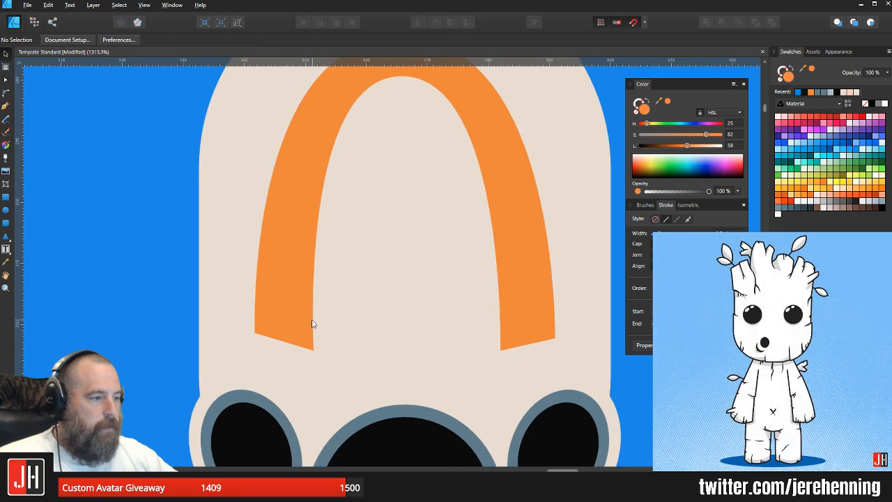
{"action": "scroll", "coordinate": [305, 352], "scroll_direction": "up", "scroll_amount": 2}
{"action": "key", "text": "a"}
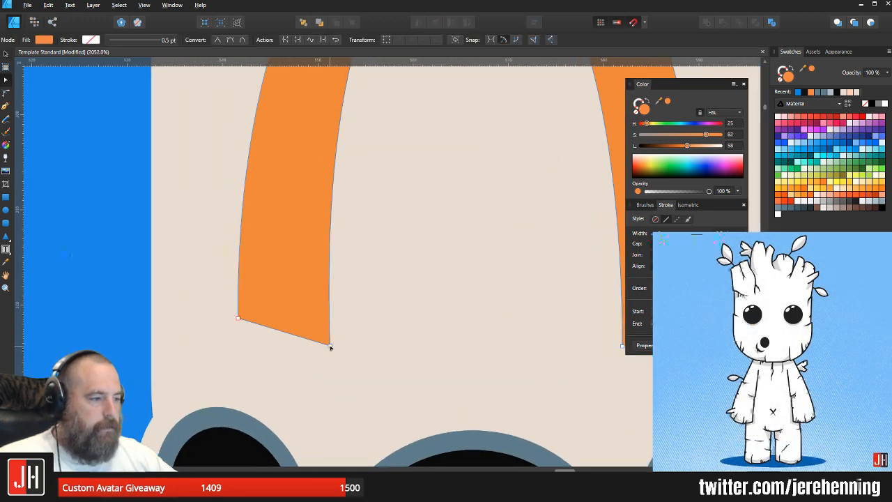
{"action": "left_click", "coordinate": [347, 346]}
{"action": "scroll", "coordinate": [347, 347], "scroll_direction": "down", "scroll_amount": 5}
{"action": "key", "text": "v"}
{"action": "left_click", "coordinate": [458, 325]}
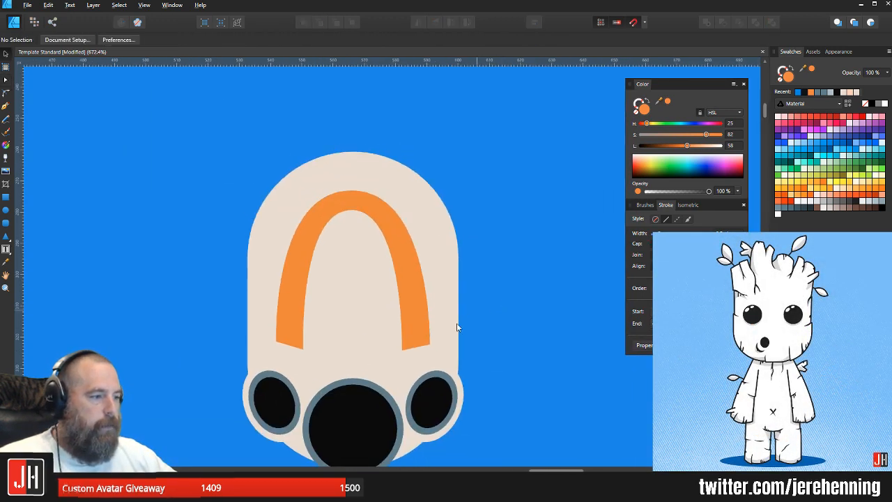
Step: Move the inner bottom node of the arch's right leg slightly outward to match the left leg's width
{"action": "scroll", "coordinate": [421, 342], "scroll_direction": "up", "scroll_amount": 3}
{"action": "key", "text": "a"}
{"action": "left_click", "coordinate": [424, 344]}
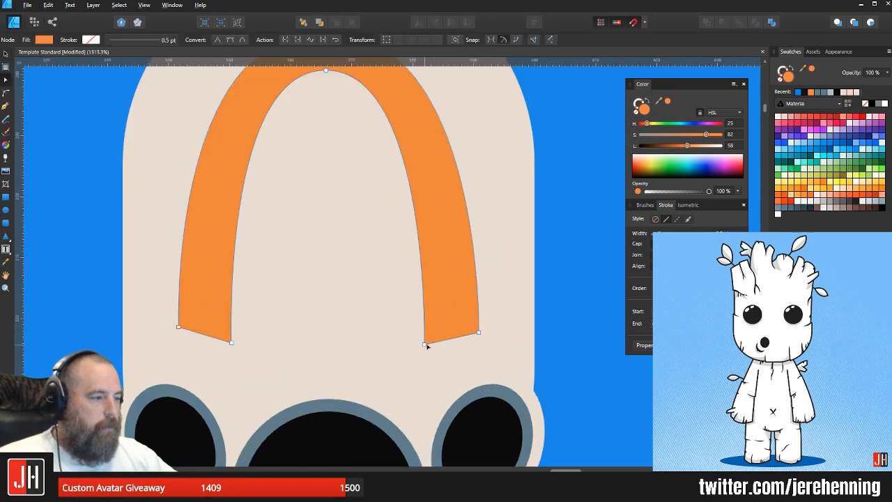
{"action": "left_click", "coordinate": [428, 344]}
{"action": "key", "text": "v"}
{"action": "scroll", "coordinate": [429, 346], "scroll_direction": "down", "scroll_amount": 5}
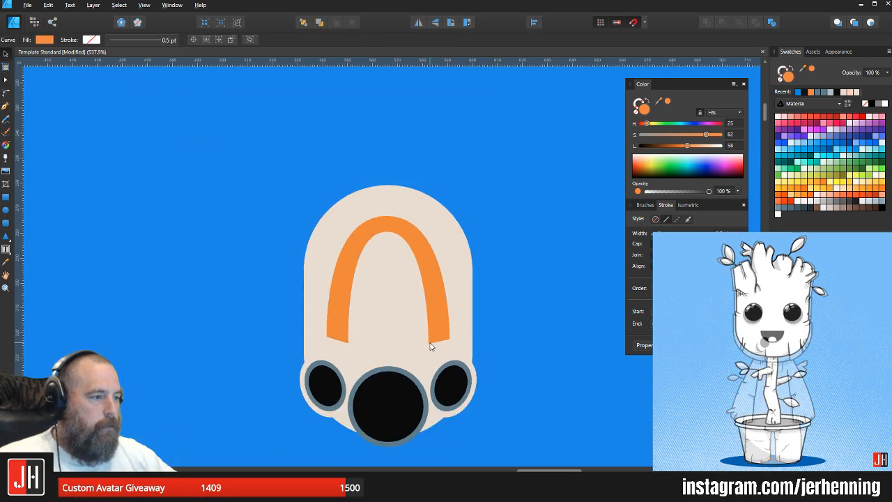
{"action": "left_click", "coordinate": [511, 331]}
{"action": "scroll", "coordinate": [505, 326], "scroll_direction": "down", "scroll_amount": 3}
{"action": "scroll", "coordinate": [487, 289], "scroll_direction": "up", "scroll_amount": 3}
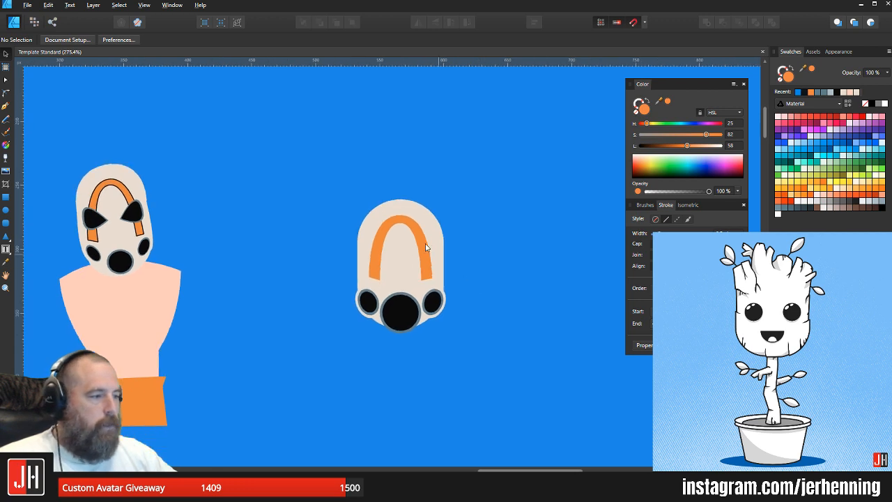
{"action": "left_click", "coordinate": [408, 222]}
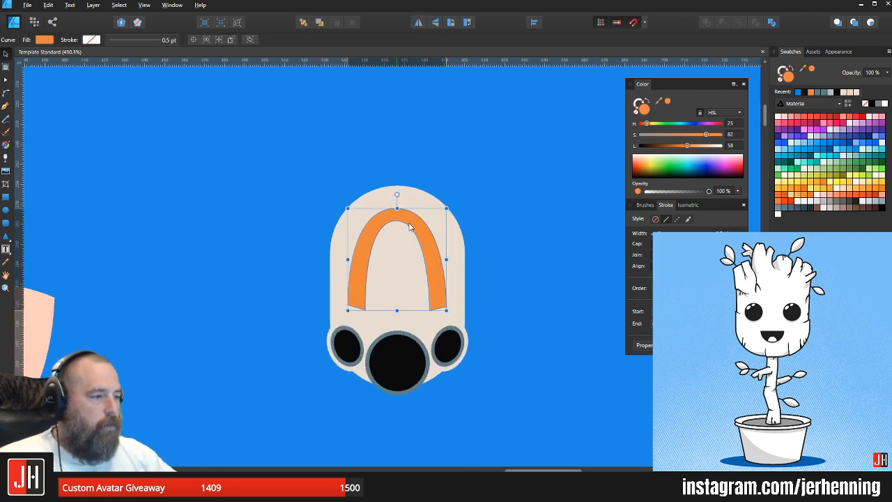
{"action": "key", "text": "Escape"}
{"action": "scroll", "coordinate": [439, 256], "scroll_direction": "down", "scroll_amount": 4}
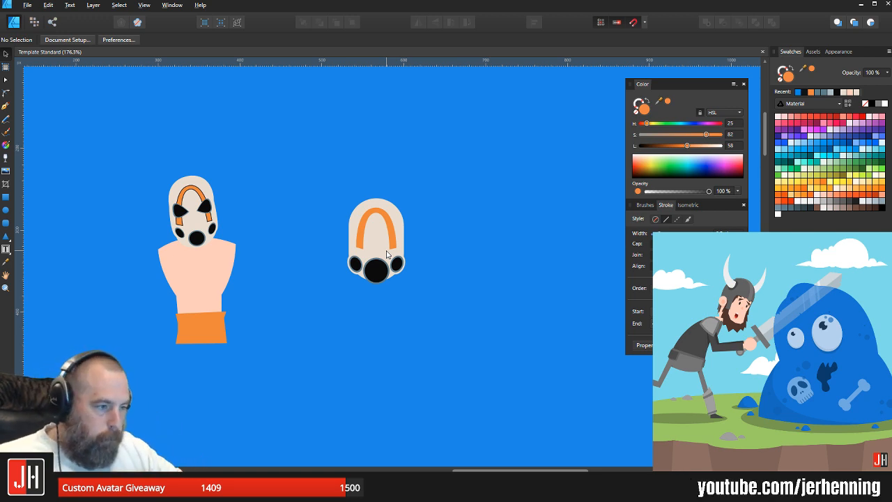
Step: Narrow the orange arch slightly while keeping it centred on the mask, and save the document
{"action": "scroll", "coordinate": [392, 252], "scroll_direction": "up", "scroll_amount": 6}
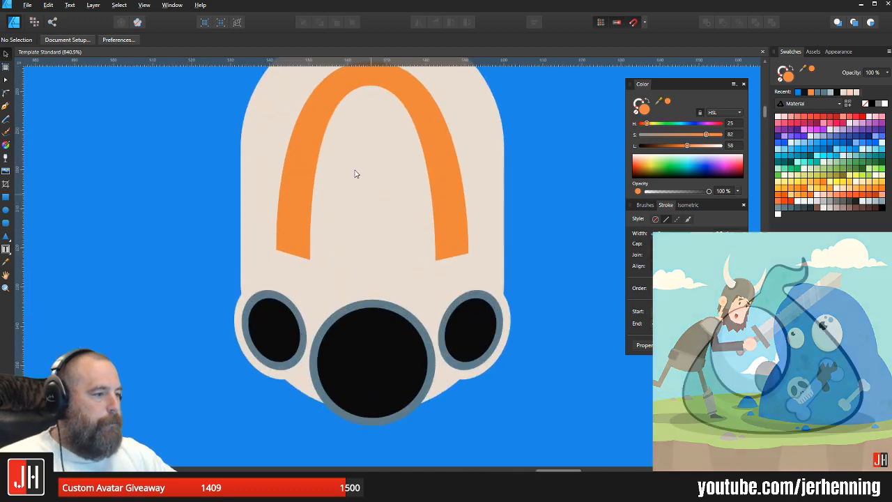
{"action": "left_click", "coordinate": [304, 140]}
{"action": "scroll", "coordinate": [421, 219], "scroll_direction": "up", "scroll_amount": 2}
{"action": "left_click_drag", "start_coordinate": [481, 219], "coordinate": [440, 183]}
{"action": "key", "text": "ctrl+z"}
{"action": "left_click_drag", "start_coordinate": [476, 219], "coordinate": [451, 200]}
{"action": "scroll", "coordinate": [460, 217], "scroll_direction": "down", "scroll_amount": 4}
{"action": "left_click", "coordinate": [493, 237]}
{"action": "key", "text": "ctrl+s"}
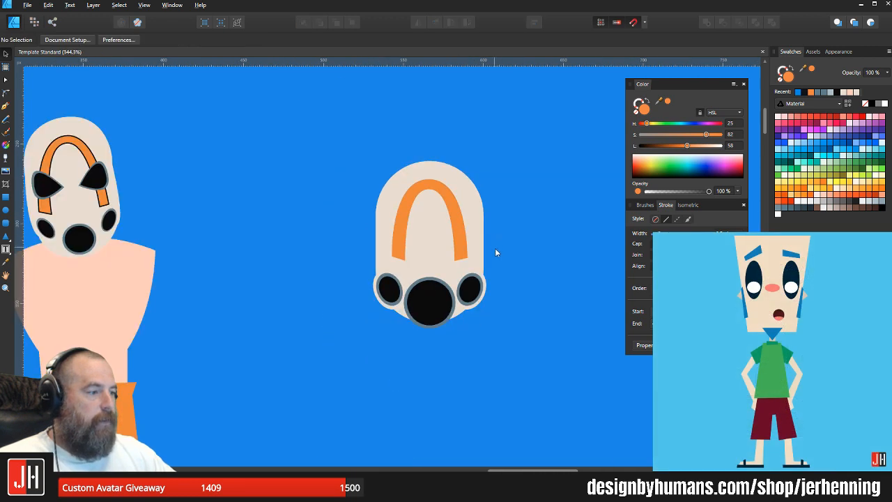
{"action": "scroll", "coordinate": [495, 249], "scroll_direction": "down", "scroll_amount": 3}
{"action": "left_click_drag", "start_coordinate": [496, 248], "coordinate": [407, 247]}
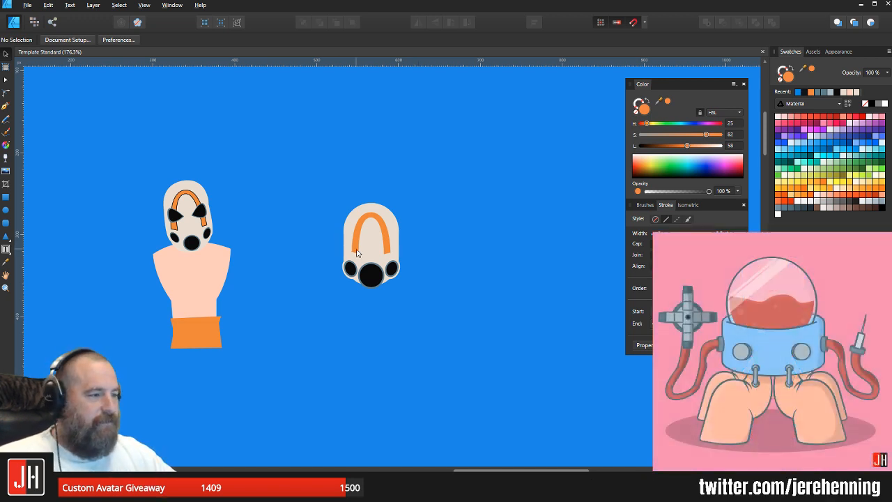
{"action": "scroll", "coordinate": [380, 256], "scroll_direction": "up", "scroll_amount": 5}
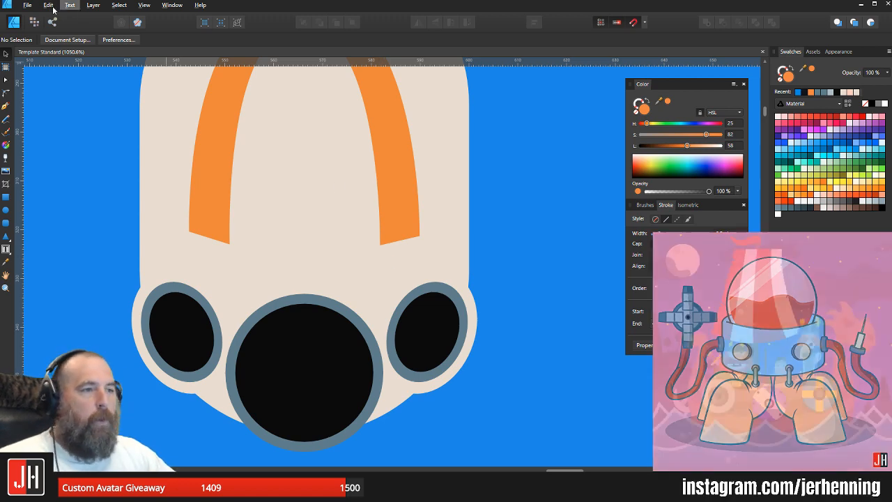
Step: Open the Isometric 4 Elements document from the 2019 folder inside Complete
{"action": "left_click", "coordinate": [27, 6]}
{"action": "left_click", "coordinate": [41, 53]}
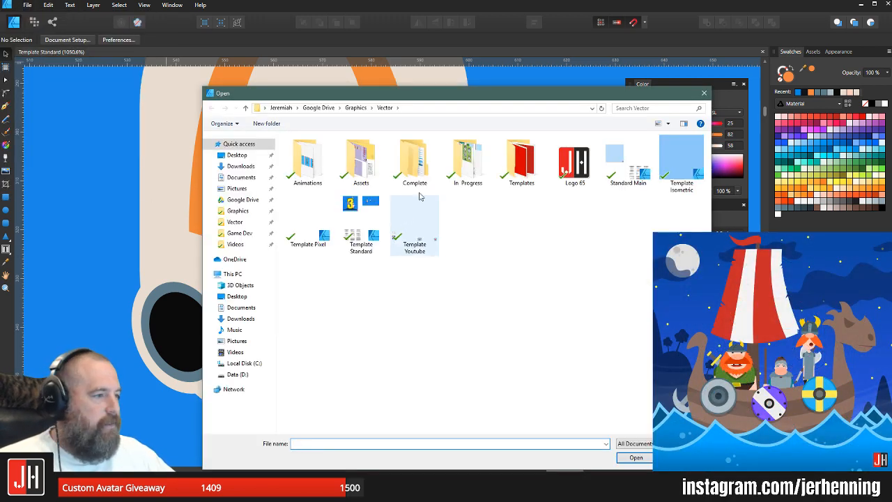
{"action": "double_click", "coordinate": [415, 162]}
{"action": "double_click", "coordinate": [416, 162]}
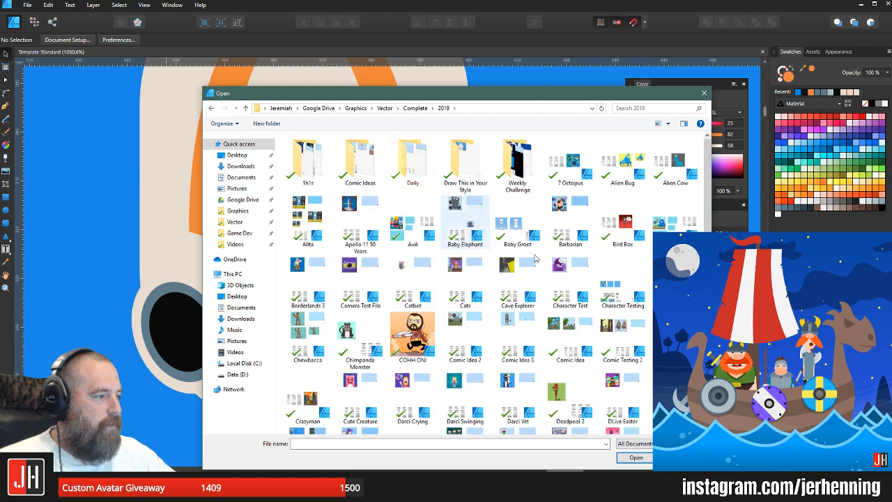
{"action": "left_click", "coordinate": [569, 333]}
{"action": "type", "text": "iso"}
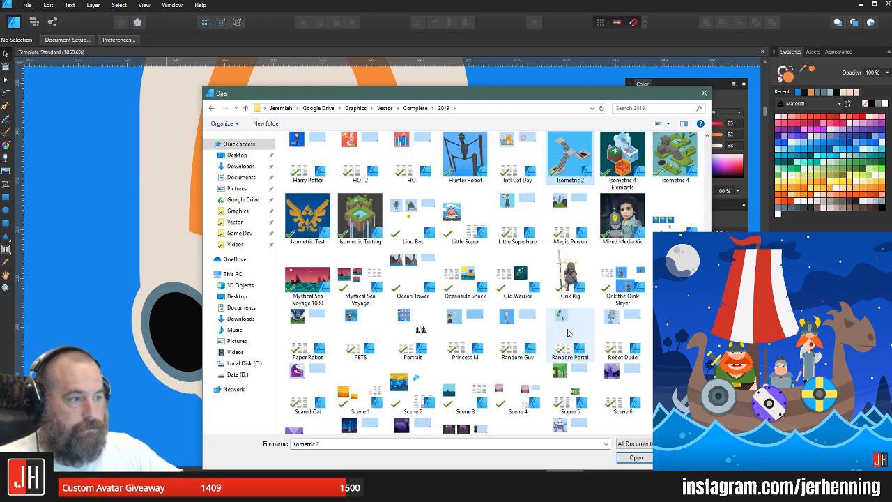
{"action": "left_click", "coordinate": [619, 159]}
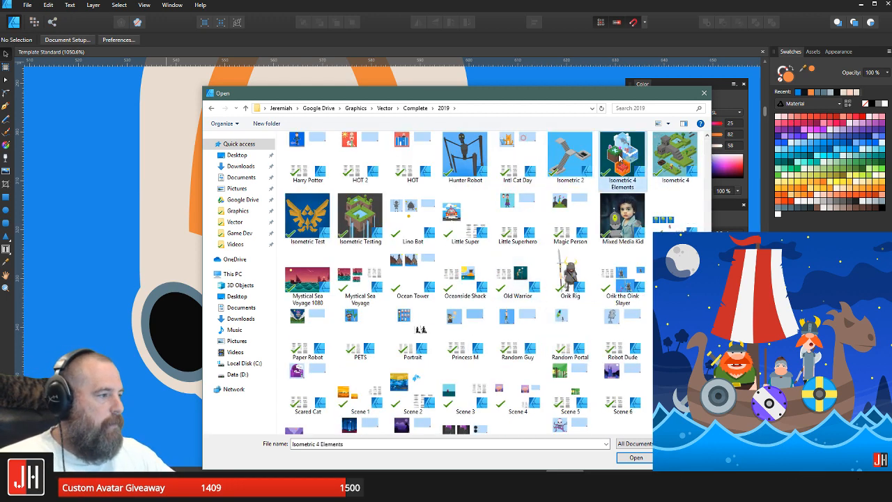
{"action": "double_click", "coordinate": [619, 159]}
Step: Examine the overall four-cube isometric composition, including the air cube's elephant and the grass-topped earth cube
{"action": "scroll", "coordinate": [466, 274], "scroll_direction": "up", "scroll_amount": 3}
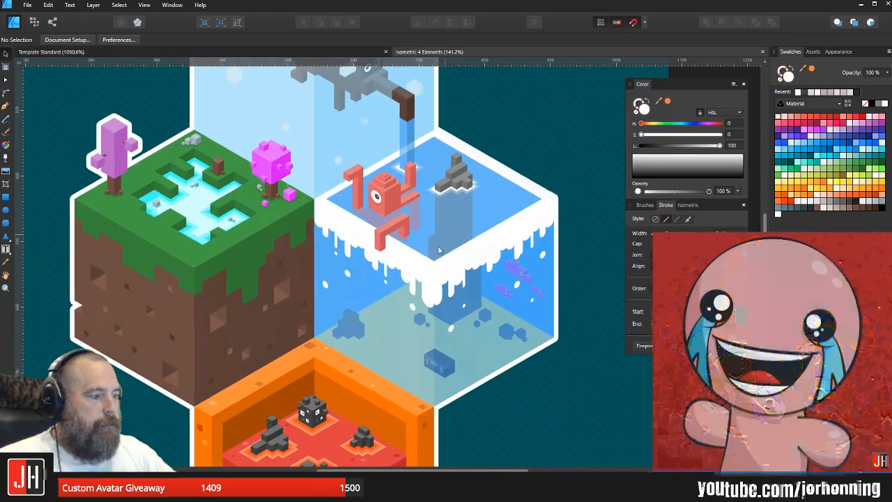
{"action": "scroll", "coordinate": [438, 250], "scroll_direction": "down", "scroll_amount": 5}
{"action": "scroll", "coordinate": [397, 195], "scroll_direction": "up", "scroll_amount": 4}
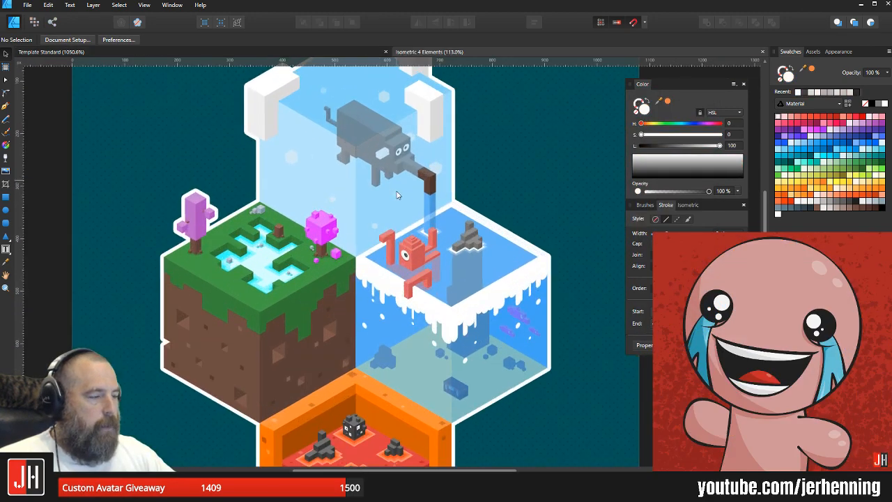
{"action": "left_click_drag", "start_coordinate": [396, 191], "coordinate": [387, 207]}
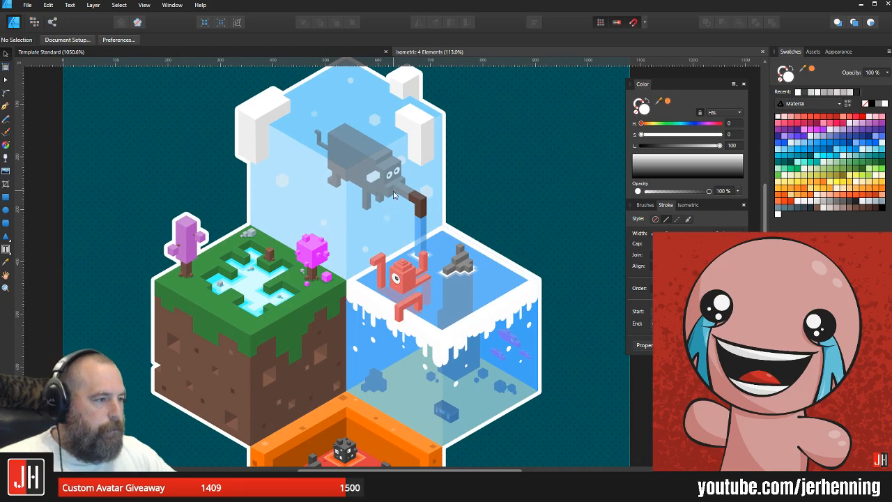
{"action": "scroll", "coordinate": [282, 301], "scroll_direction": "down", "scroll_amount": 1}
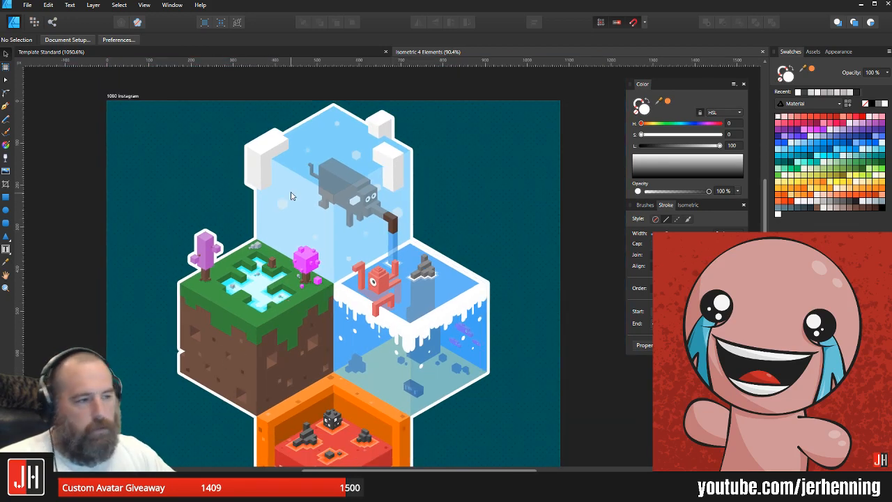
{"action": "scroll", "coordinate": [339, 272], "scroll_direction": "down", "scroll_amount": 2}
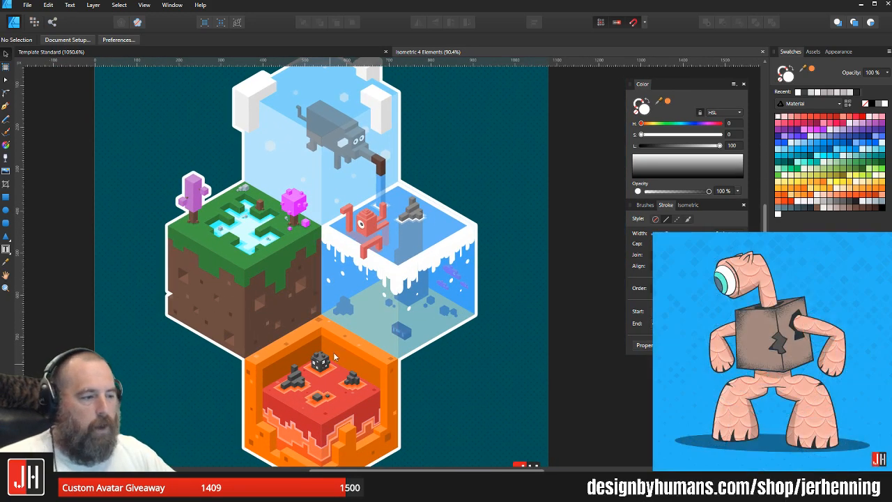
{"action": "scroll", "coordinate": [279, 224], "scroll_direction": "up", "scroll_amount": 5}
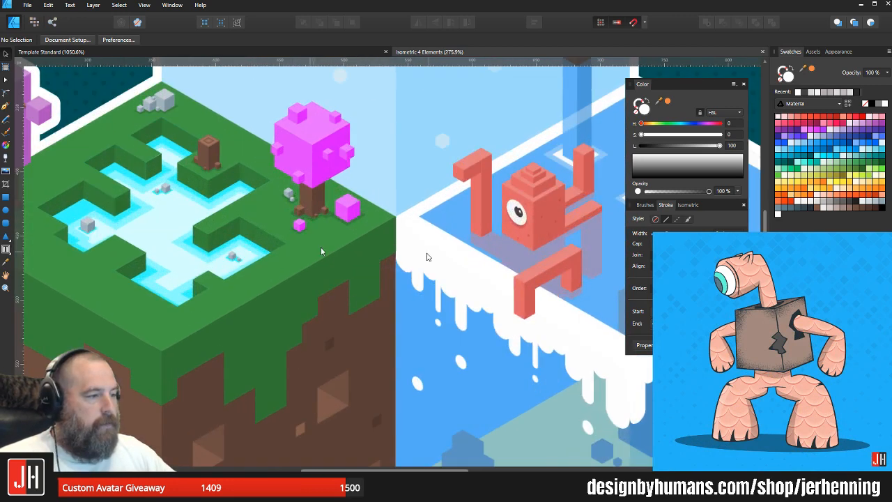
{"action": "scroll", "coordinate": [320, 247], "scroll_direction": "down", "scroll_amount": 5}
Step: Examine the water cube's details: the sunken chest, the red one-eyed creature, the grey rocks and the underwater shapes
{"action": "scroll", "coordinate": [393, 272], "scroll_direction": "up", "scroll_amount": 7}
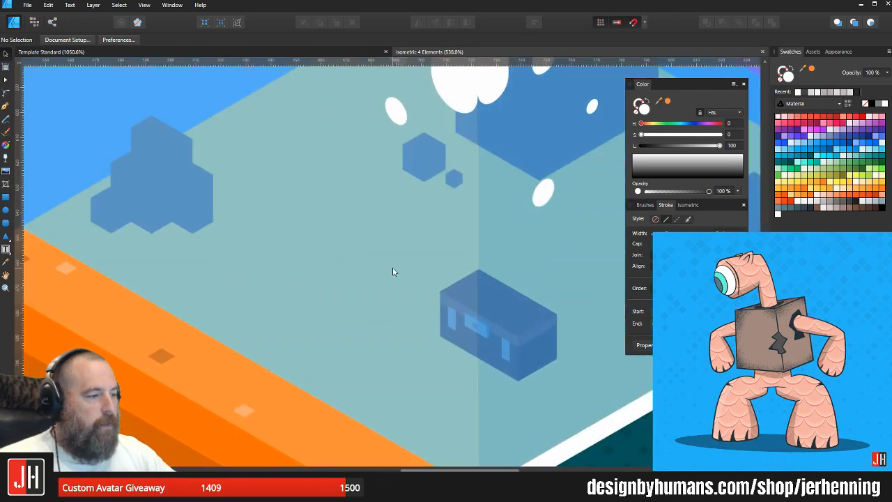
{"action": "scroll", "coordinate": [393, 272], "scroll_direction": "down", "scroll_amount": 5}
{"action": "scroll", "coordinate": [366, 290], "scroll_direction": "up", "scroll_amount": 7}
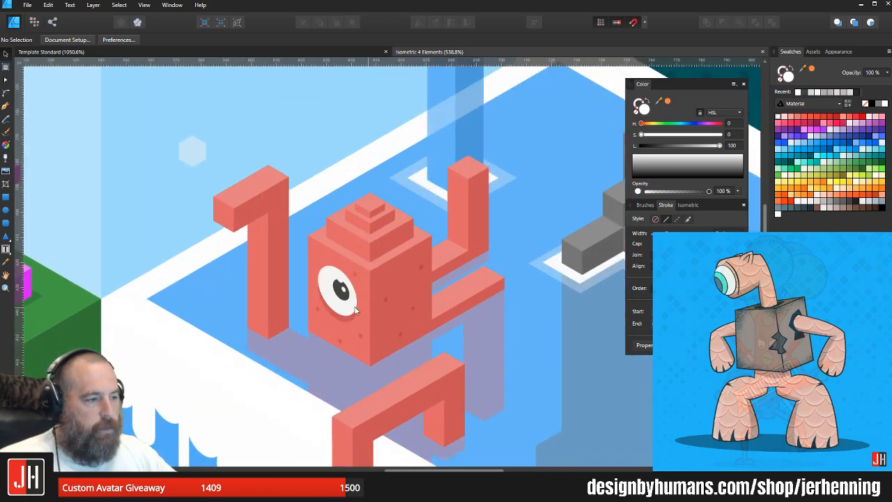
{"action": "scroll", "coordinate": [453, 257], "scroll_direction": "down", "scroll_amount": 5}
{"action": "scroll", "coordinate": [386, 280], "scroll_direction": "up", "scroll_amount": 3}
{"action": "left_click_drag", "start_coordinate": [387, 281], "coordinate": [397, 336]}
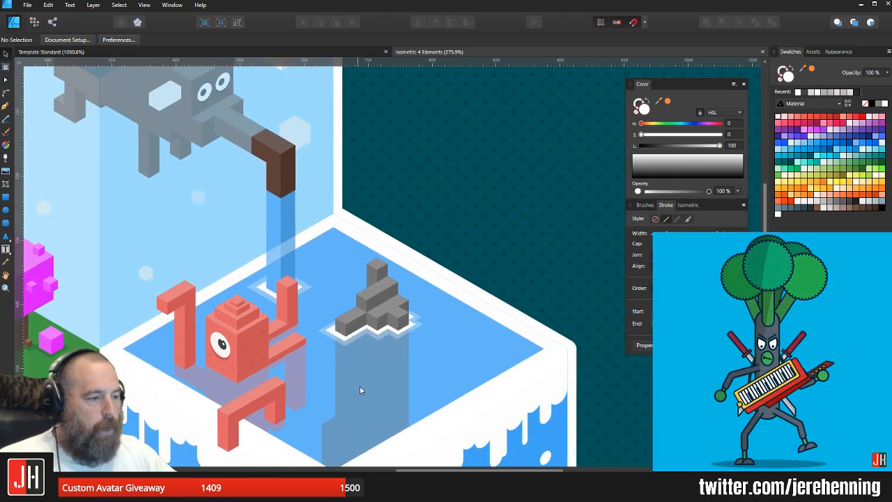
{"action": "left_click_drag", "start_coordinate": [382, 425], "coordinate": [349, 251]}
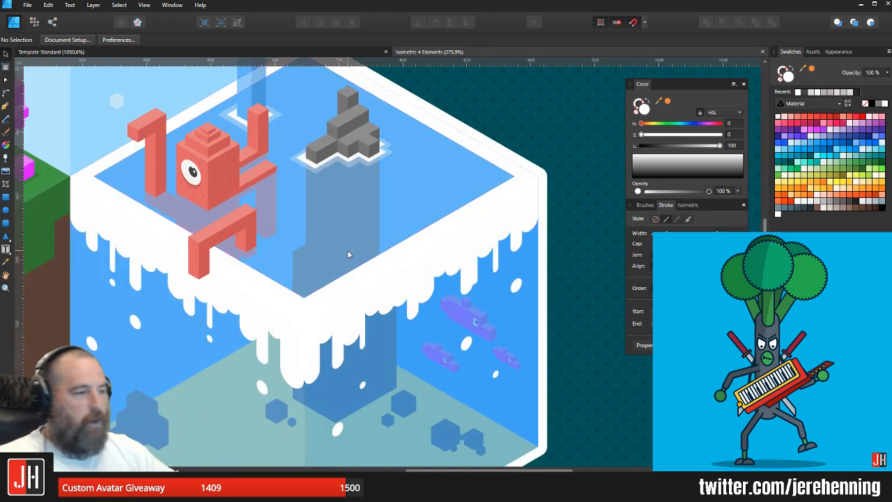
{"action": "scroll", "coordinate": [337, 251], "scroll_direction": "down", "scroll_amount": 4}
{"action": "scroll", "coordinate": [333, 229], "scroll_direction": "up", "scroll_amount": 2}
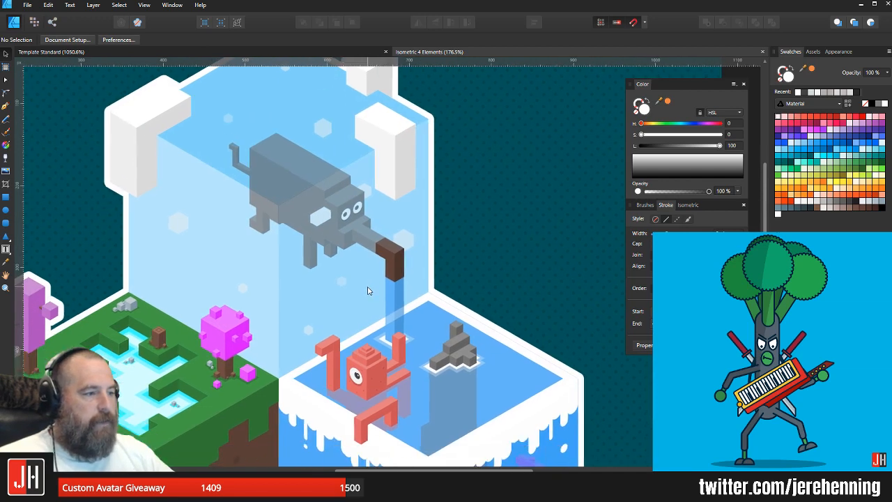
Step: Examine the elephant's water stream, the earth and lava cubes and the whole artboard, and close the Isometric 4 Elements document
{"action": "scroll", "coordinate": [396, 253], "scroll_direction": "up", "scroll_amount": 3}
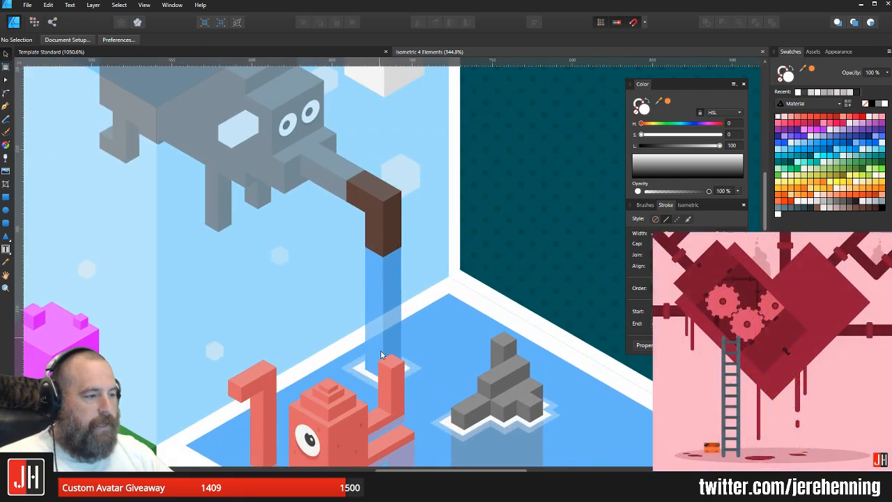
{"action": "scroll", "coordinate": [362, 272], "scroll_direction": "down", "scroll_amount": 4}
{"action": "scroll", "coordinate": [325, 284], "scroll_direction": "up", "scroll_amount": 2}
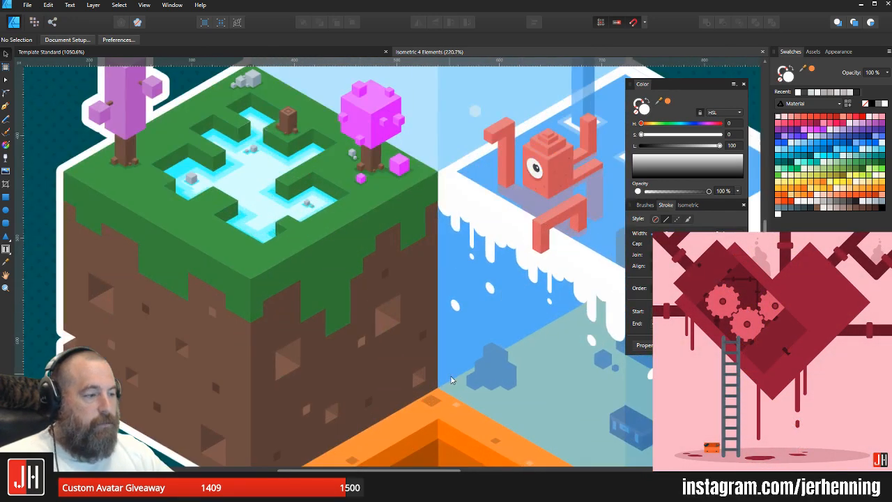
{"action": "left_click_drag", "start_coordinate": [454, 380], "coordinate": [289, 42]}
{"action": "scroll", "coordinate": [328, 284], "scroll_direction": "down", "scroll_amount": 2}
{"action": "left_click_drag", "start_coordinate": [329, 218], "coordinate": [327, 292]}
{"action": "mouse_move", "coordinate": [285, 204]}
{"action": "left_mouse_down"}
{"action": "mouse_move", "coordinate": [315, 241]}
{"action": "mouse_move", "coordinate": [325, 278]}
{"action": "left_mouse_up"}
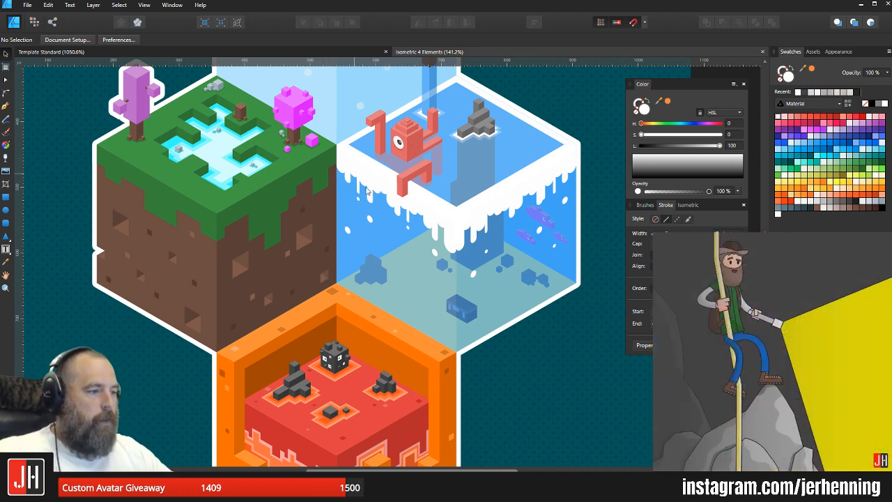
{"action": "scroll", "coordinate": [373, 193], "scroll_direction": "down", "scroll_amount": 3}
{"action": "scroll", "coordinate": [503, 230], "scroll_direction": "up", "scroll_amount": 3}
{"action": "scroll", "coordinate": [426, 193], "scroll_direction": "down", "scroll_amount": 2}
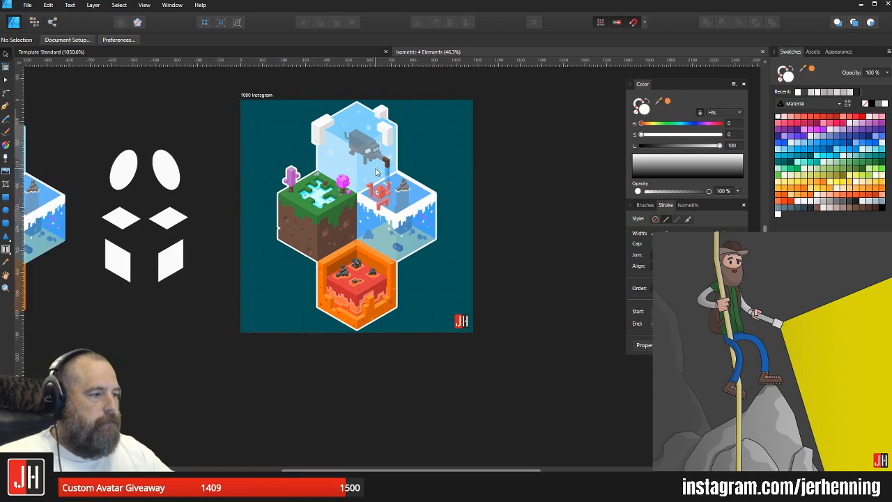
{"action": "scroll", "coordinate": [362, 148], "scroll_direction": "up", "scroll_amount": 3}
{"action": "scroll", "coordinate": [363, 147], "scroll_direction": "down", "scroll_amount": 2}
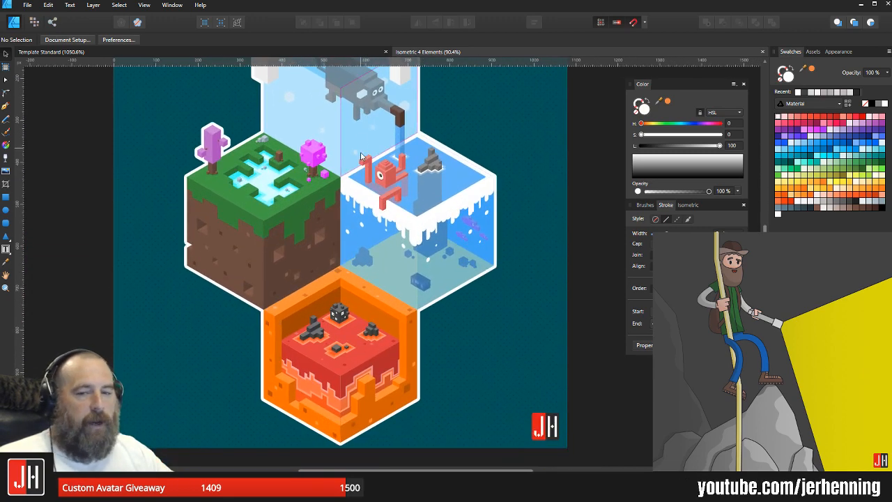
{"action": "left_click", "coordinate": [762, 52]}
Step: Lengthen the orange arch's legs down towards the cheek pieces and widen the arch slightly, keeping it centred on the mask
{"action": "scroll", "coordinate": [493, 231], "scroll_direction": "down", "scroll_amount": 3}
{"action": "scroll", "coordinate": [435, 258], "scroll_direction": "up", "scroll_amount": 3}
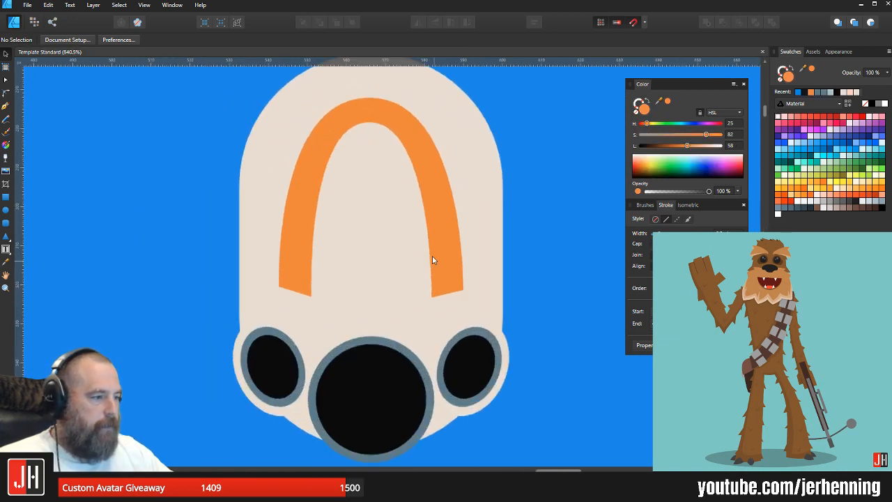
{"action": "left_click", "coordinate": [404, 135]}
{"action": "scroll", "coordinate": [414, 152], "scroll_direction": "up", "scroll_amount": 2}
{"action": "left_click_drag", "start_coordinate": [335, 113], "coordinate": [395, 146]}
{"action": "key", "text": "v"}
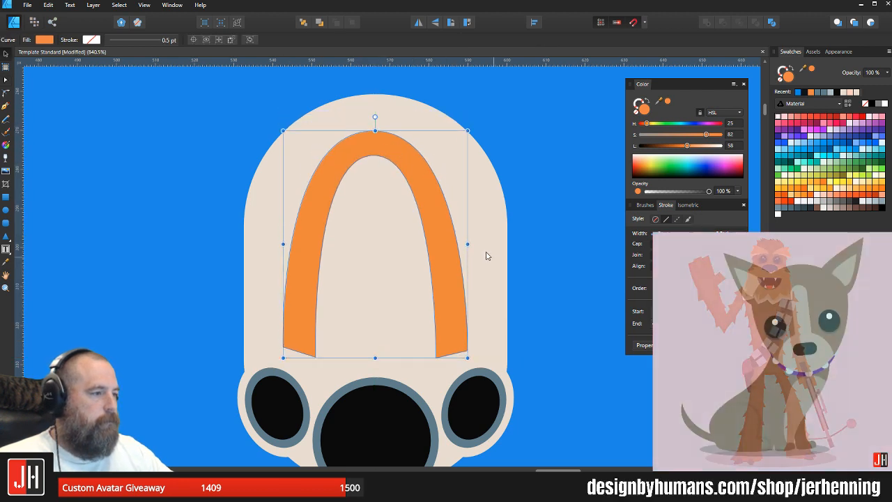
{"action": "left_click_drag", "start_coordinate": [470, 244], "coordinate": [476, 244]}
{"action": "left_click_drag", "start_coordinate": [433, 210], "coordinate": [426, 210]}
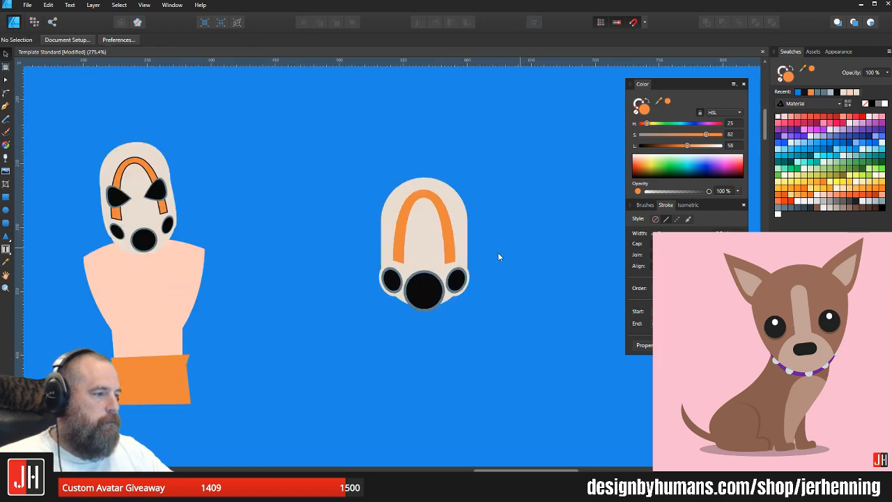
Step: Compare the simplified mask with the original masked hand and the reference mask photo above the artboard
{"action": "left_click_drag", "start_coordinate": [457, 255], "coordinate": [316, 260]}
{"action": "scroll", "coordinate": [285, 216], "scroll_direction": "down", "scroll_amount": 2}
{"action": "left_click_drag", "start_coordinate": [285, 206], "coordinate": [338, 353]}
{"action": "scroll", "coordinate": [297, 208], "scroll_direction": "up", "scroll_amount": 4}
{"action": "scroll", "coordinate": [317, 225], "scroll_direction": "down", "scroll_amount": 8}
{"action": "mouse_move", "coordinate": [352, 258]}
{"action": "left_mouse_down"}
{"action": "mouse_move", "coordinate": [355, 348]}
{"action": "mouse_move", "coordinate": [401, 204]}
{"action": "left_mouse_up"}
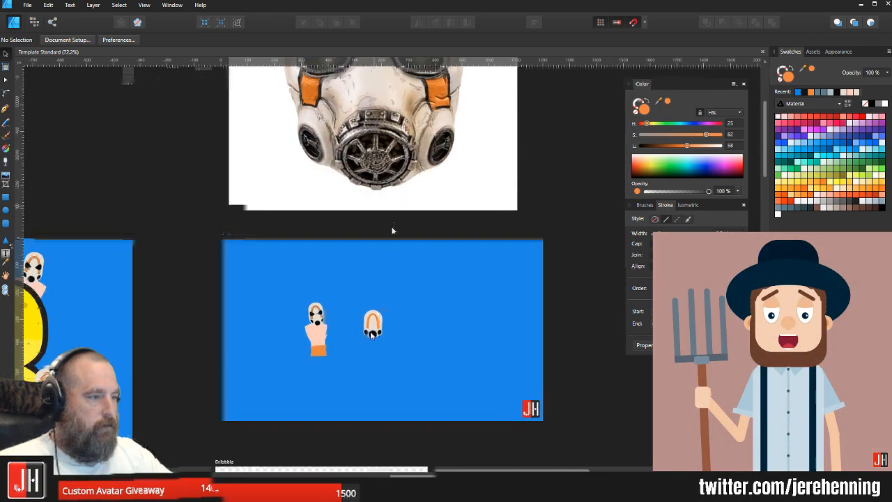
{"action": "scroll", "coordinate": [371, 327], "scroll_direction": "up", "scroll_amount": 6}
{"action": "scroll", "coordinate": [355, 284], "scroll_direction": "up", "scroll_amount": 2}
Step: Draw a small upright orange rounded rectangle between the mask's upper-left edge and the arch, with its corners rounded to 50%
{"action": "left_click", "coordinate": [317, 209]}
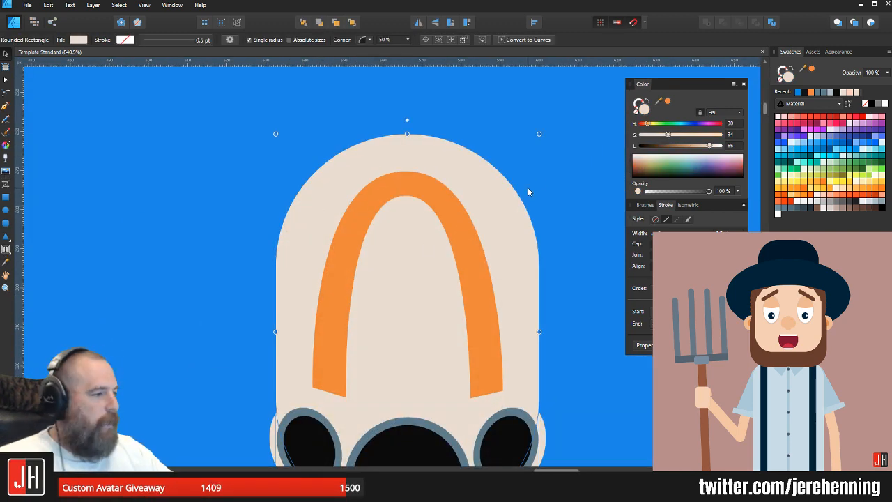
{"action": "left_click", "coordinate": [552, 179]}
{"action": "left_click_drag", "start_coordinate": [553, 179], "coordinate": [495, 162]}
{"action": "left_click", "coordinate": [6, 223]}
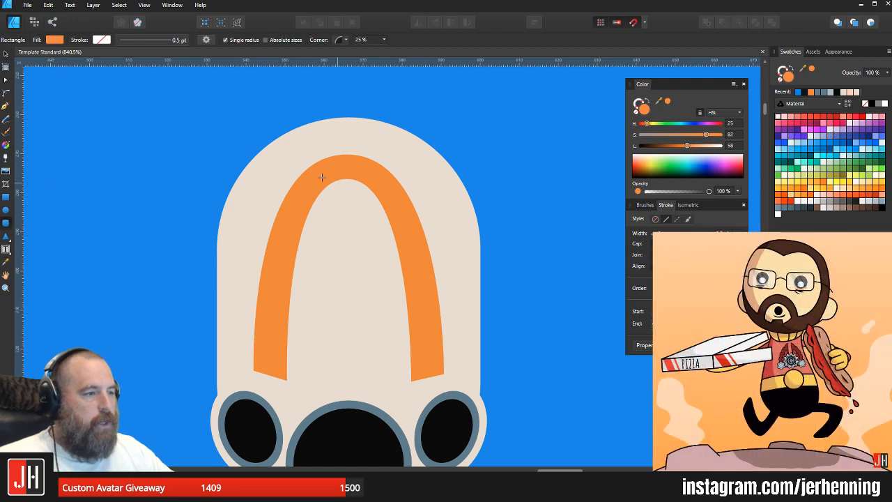
{"action": "scroll", "coordinate": [321, 178], "scroll_direction": "up", "scroll_amount": 2}
{"action": "left_click_drag", "start_coordinate": [251, 156], "coordinate": [272, 199]}
{"action": "scroll", "coordinate": [266, 189], "scroll_direction": "up", "scroll_amount": 2}
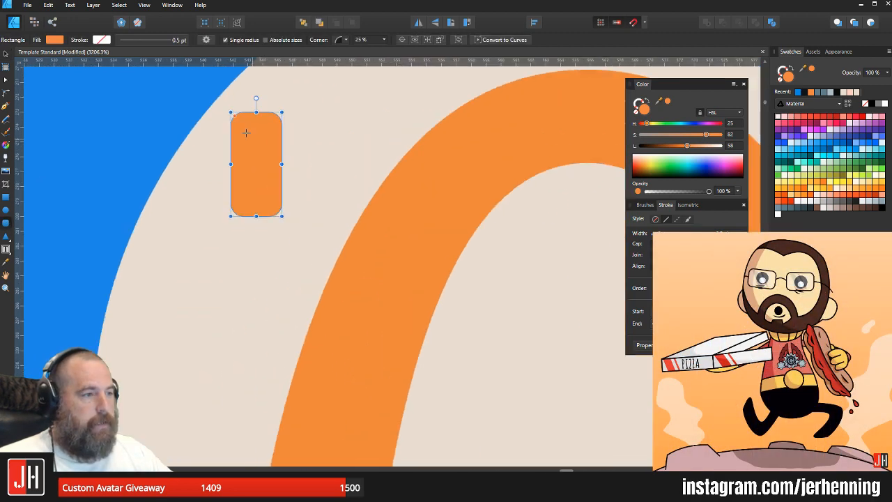
{"action": "left_click_drag", "start_coordinate": [235, 114], "coordinate": [266, 113]}
{"action": "key", "text": "v"}
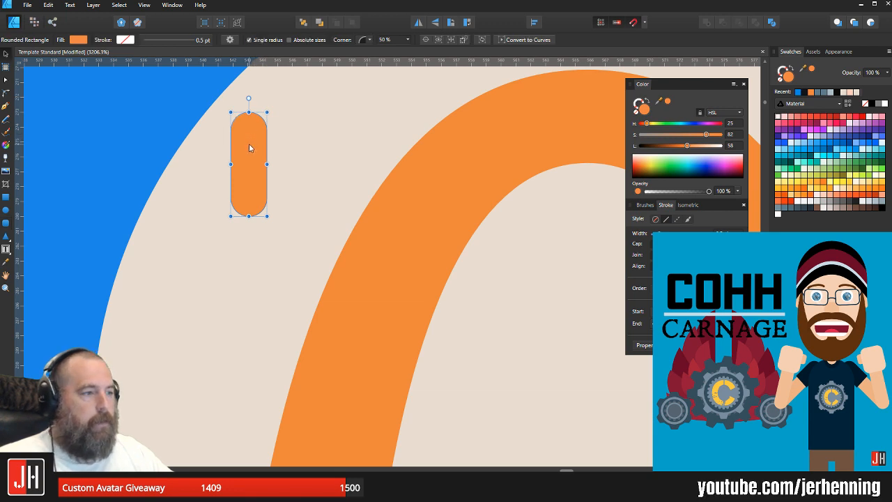
Step: Move the small orange bar slightly closer to the arch and tilt it about 45° so its upper end leans outwards
{"action": "scroll", "coordinate": [250, 149], "scroll_direction": "down", "scroll_amount": 5}
{"action": "left_click_drag", "start_coordinate": [250, 150], "coordinate": [258, 170]}
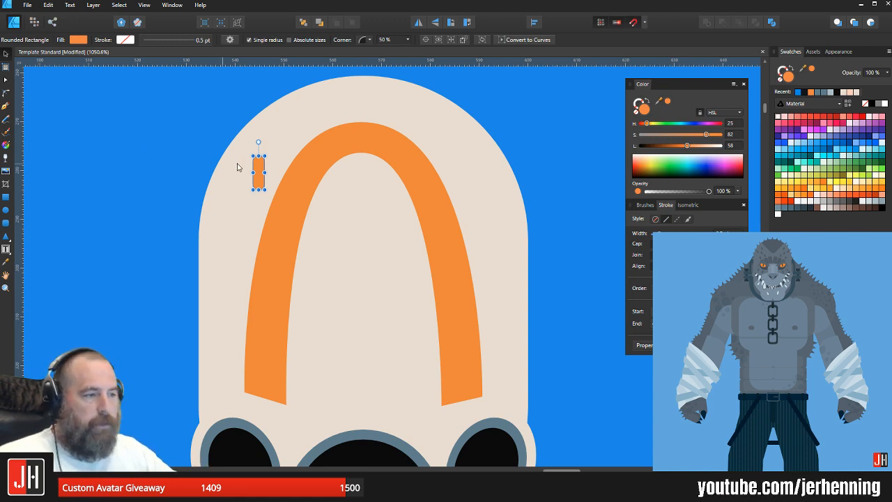
{"action": "scroll", "coordinate": [240, 167], "scroll_direction": "up", "scroll_amount": 2}
{"action": "left_click_drag", "start_coordinate": [250, 144], "coordinate": [214, 164]}
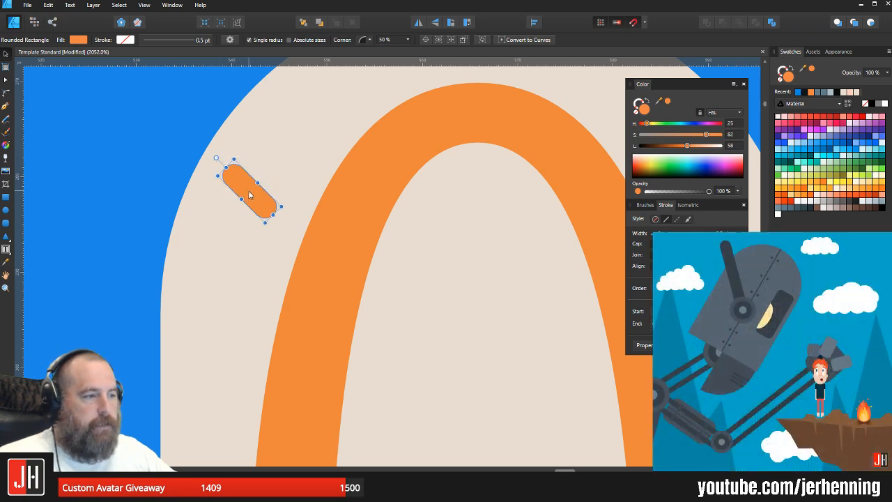
Step: Duplicate the tilted bar as a parallel pair near the mask's upper-left edge and rotate both bars to a flatter slant
{"action": "left_click_drag", "start_coordinate": [250, 203], "coordinate": [360, 212]}
{"action": "scroll", "coordinate": [234, 208], "scroll_direction": "down", "scroll_amount": 9}
{"action": "scroll", "coordinate": [388, 187], "scroll_direction": "up", "scroll_amount": 9}
{"action": "left_click", "coordinate": [372, 137], "text": "shift"}
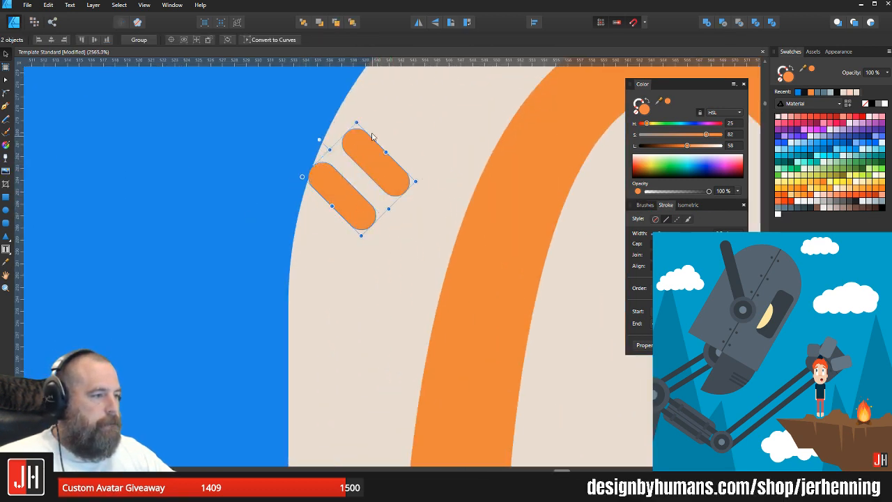
{"action": "left_click_drag", "start_coordinate": [319, 140], "coordinate": [377, 168]}
{"action": "scroll", "coordinate": [375, 173], "scroll_direction": "down", "scroll_amount": 7}
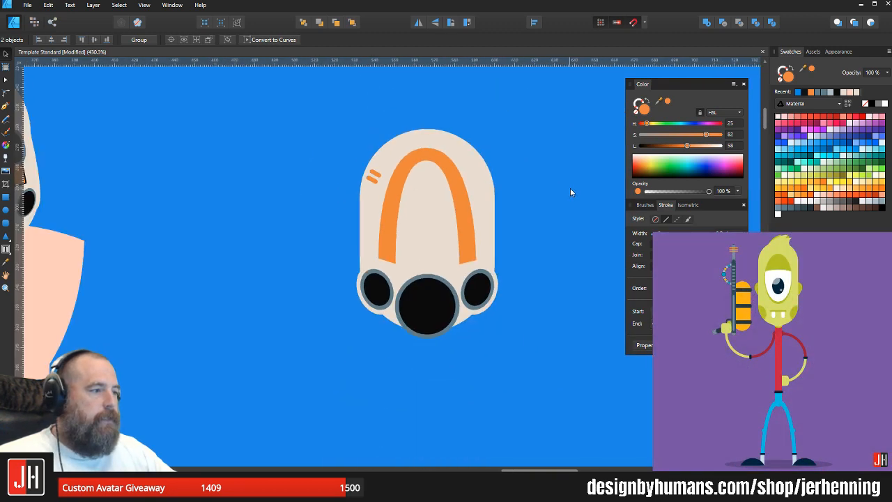
{"action": "left_click", "coordinate": [570, 188]}
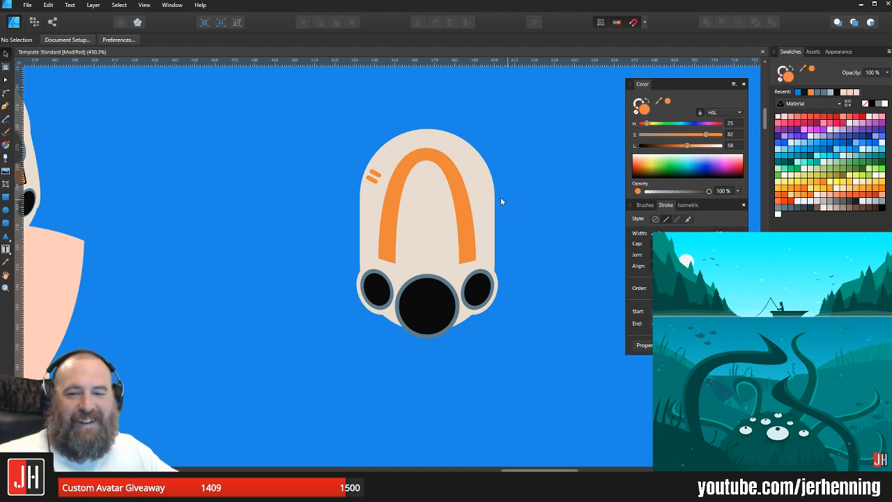
Step: Recolour both small bars with the mask's cream colour and darken them to a lightness of 71
{"action": "scroll", "coordinate": [437, 185], "scroll_direction": "up", "scroll_amount": 2}
{"action": "left_click_drag", "start_coordinate": [226, 75], "coordinate": [391, 224]}
{"action": "scroll", "coordinate": [329, 187], "scroll_direction": "up", "scroll_amount": 2}
{"action": "left_click_drag", "start_coordinate": [269, 139], "coordinate": [305, 141]}
{"action": "key", "text": "i"}
{"action": "left_click", "coordinate": [384, 96]}
{"action": "key", "text": "v"}
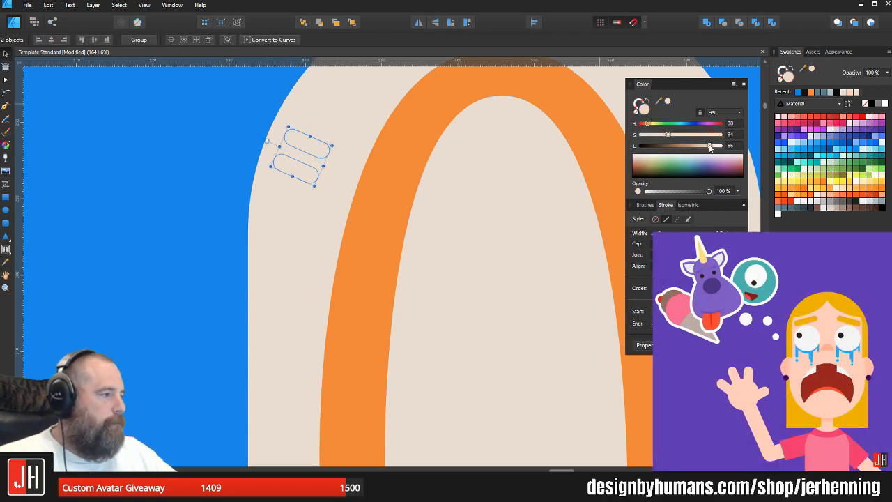
{"action": "left_click_drag", "start_coordinate": [710, 147], "coordinate": [697, 146]}
{"action": "scroll", "coordinate": [323, 185], "scroll_direction": "down", "scroll_amount": 3}
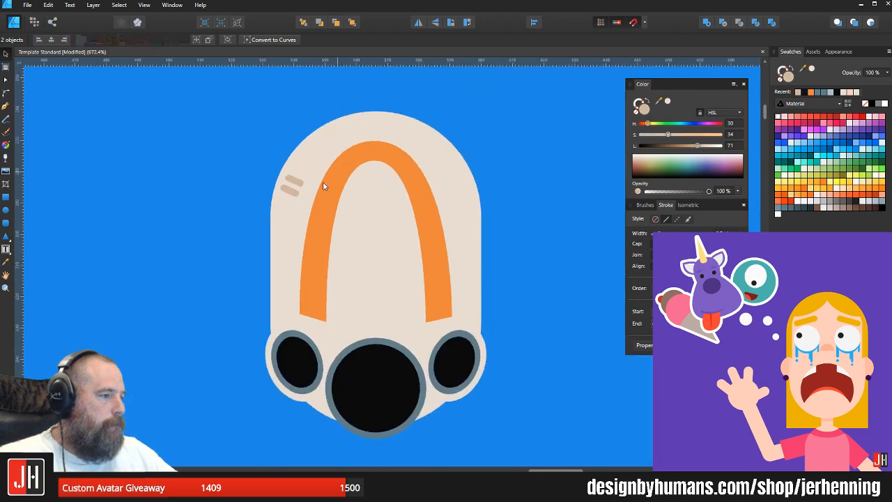
Step: Group the two tan bars and paste the group inside the mask shape
{"action": "scroll", "coordinate": [323, 186], "scroll_direction": "up", "scroll_amount": 2}
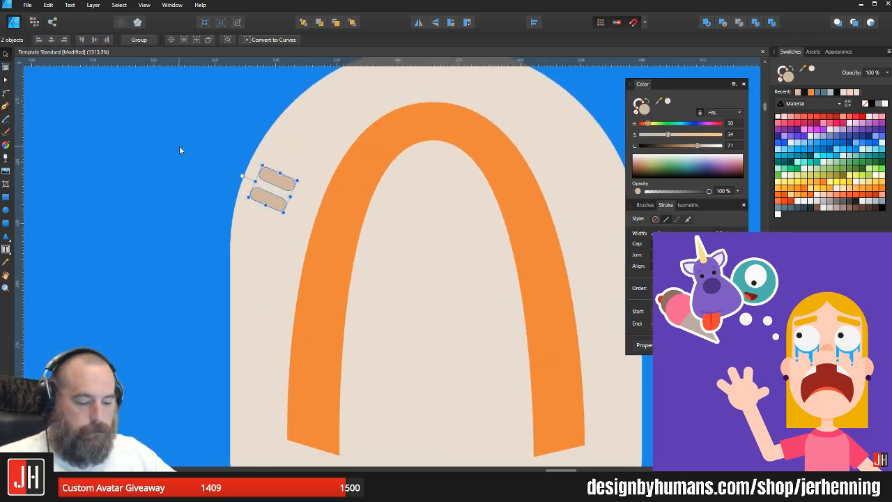
{"action": "key", "text": "ctrl+g"}
{"action": "key", "text": "ctrl+x"}
{"action": "left_click", "coordinate": [317, 157]}
{"action": "key", "text": "ctrl+alt+v"}
Step: Place a mirrored copy of the bar group near the mask's upper-right edge and save the document
{"action": "left_click_drag", "start_coordinate": [278, 185], "coordinate": [516, 185]}
{"action": "scroll", "coordinate": [466, 75], "scroll_direction": "right", "scroll_amount": 3}
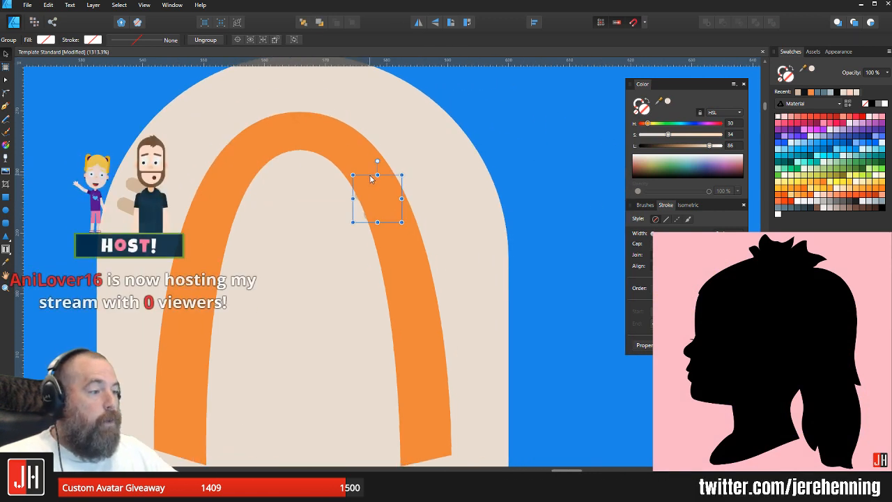
{"action": "left_click_drag", "start_coordinate": [372, 174], "coordinate": [456, 175]}
{"action": "left_click", "coordinate": [132, 185], "text": "shift"}
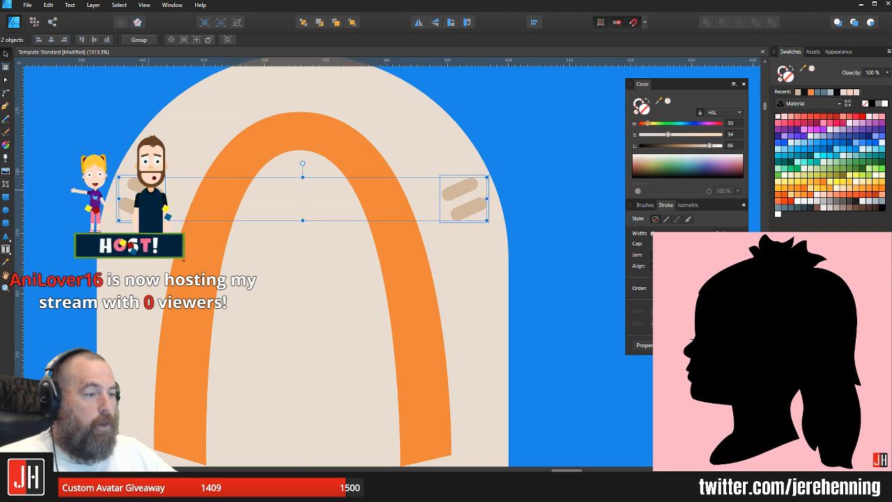
{"action": "scroll", "coordinate": [243, 205], "scroll_direction": "down", "scroll_amount": 8}
{"action": "left_click", "coordinate": [321, 220]}
{"action": "key", "text": "ctrl+s"}
{"action": "scroll", "coordinate": [260, 217], "scroll_direction": "up", "scroll_amount": 3}
{"action": "left_click_drag", "start_coordinate": [303, 218], "coordinate": [343, 221]}
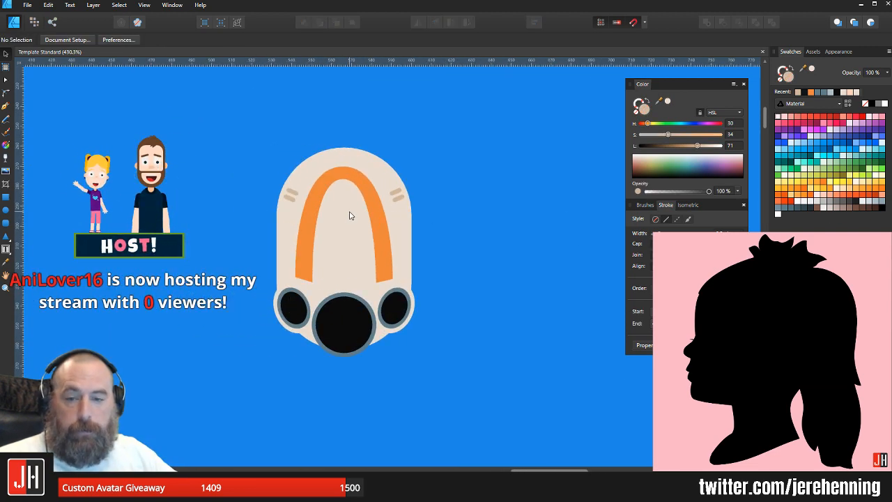
Step: Duplicate the mouthpiece's black circle, shrink the copy to a small circle near the centre and fill it with the ring's blue-grey
{"action": "scroll", "coordinate": [348, 213], "scroll_direction": "down", "scroll_amount": 2}
{"action": "scroll", "coordinate": [345, 225], "scroll_direction": "up", "scroll_amount": 2}
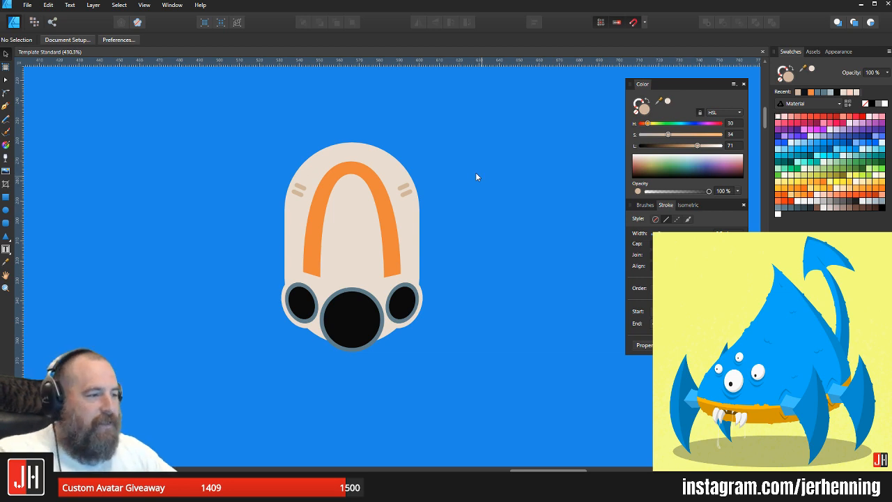
{"action": "scroll", "coordinate": [314, 296], "scroll_direction": "up", "scroll_amount": 5}
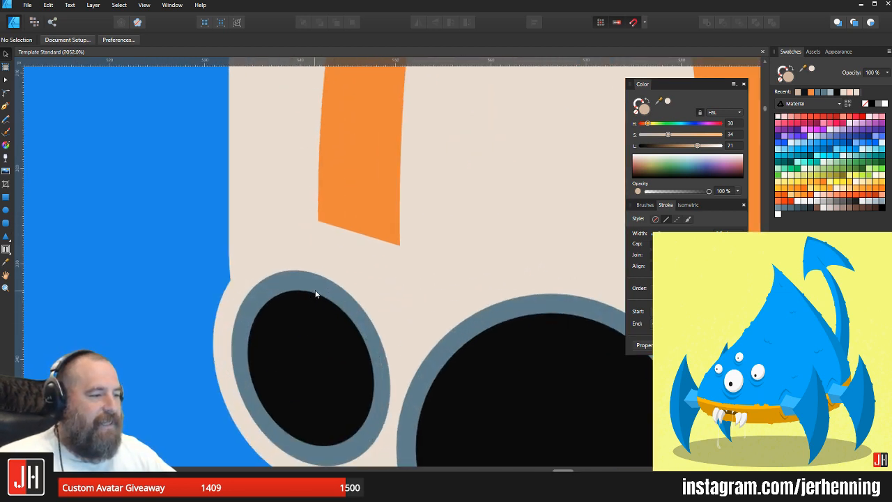
{"action": "scroll", "coordinate": [283, 261], "scroll_direction": "down", "scroll_amount": 4}
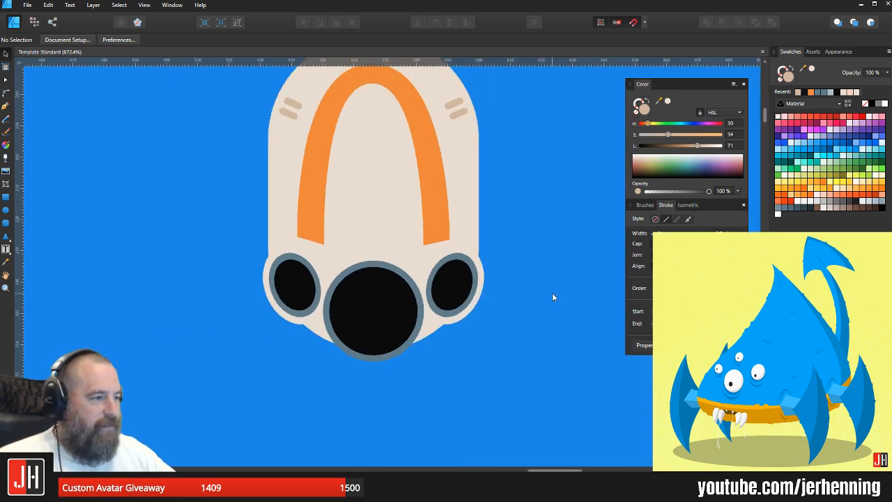
{"action": "scroll", "coordinate": [370, 306], "scroll_direction": "up", "scroll_amount": 2}
{"action": "left_click", "coordinate": [375, 275]}
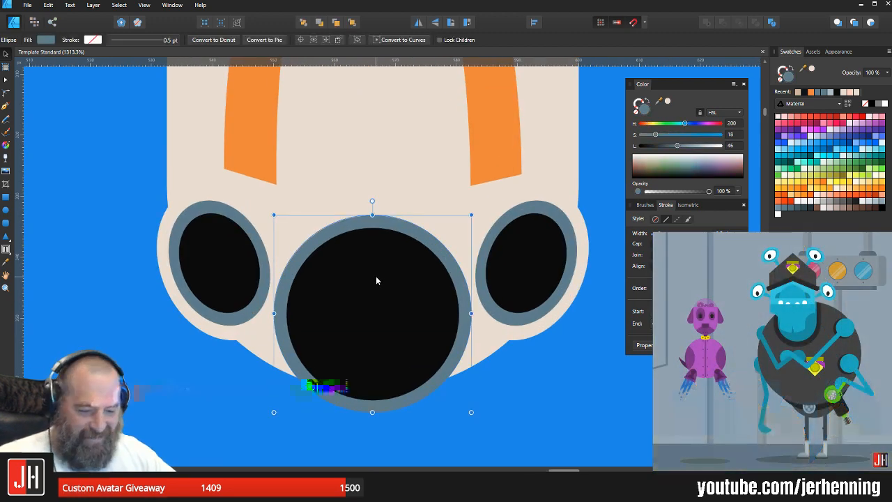
{"action": "double_click", "coordinate": [380, 280]}
{"action": "key", "text": "ctrl+j"}
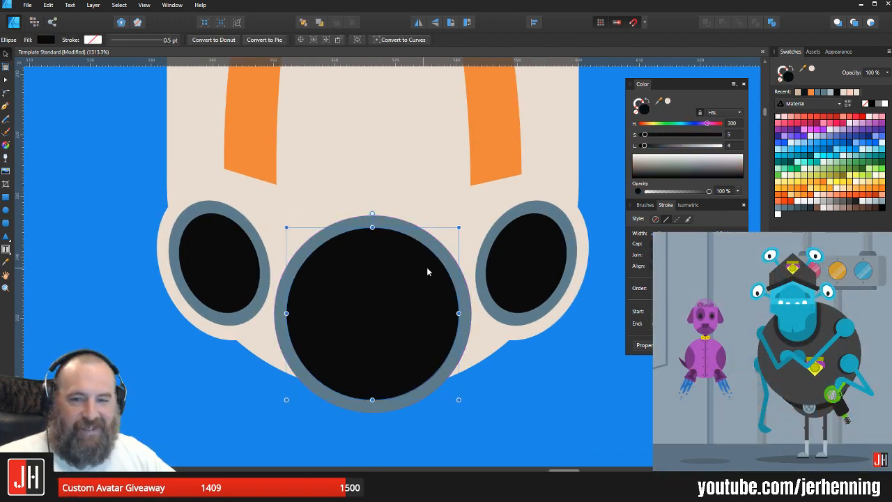
{"action": "left_click_drag", "start_coordinate": [460, 225], "coordinate": [382, 323]}
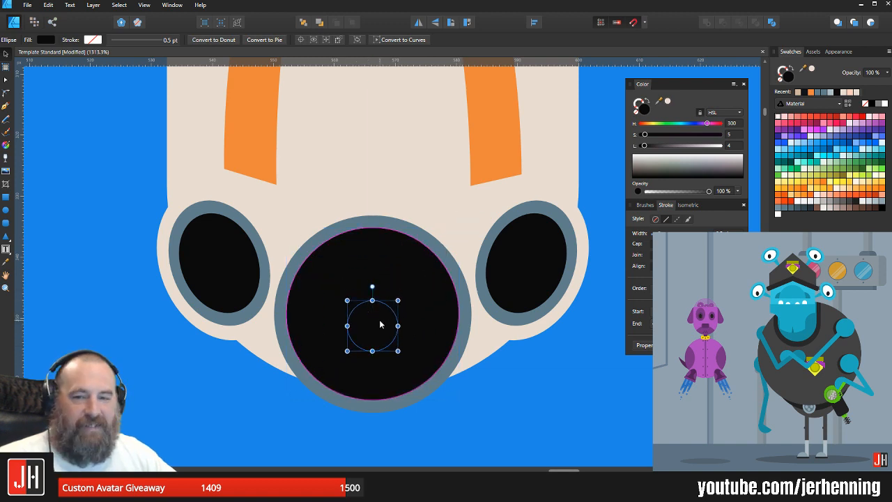
{"action": "key", "text": "i"}
{"action": "key", "text": "v"}
{"action": "scroll", "coordinate": [409, 253], "scroll_direction": "down", "scroll_amount": 7}
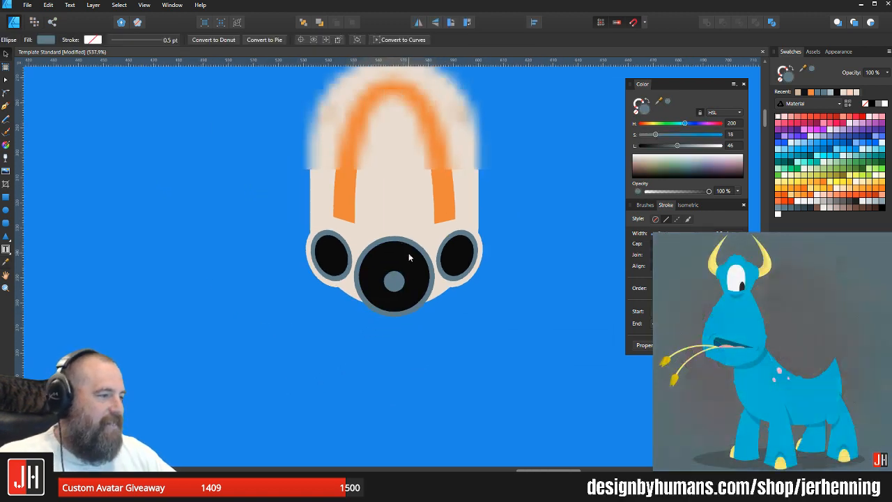
{"action": "left_click", "coordinate": [495, 317]}
{"action": "scroll", "coordinate": [402, 270], "scroll_direction": "up", "scroll_amount": 6}
{"action": "left_click_drag", "start_coordinate": [401, 269], "coordinate": [387, 263]}
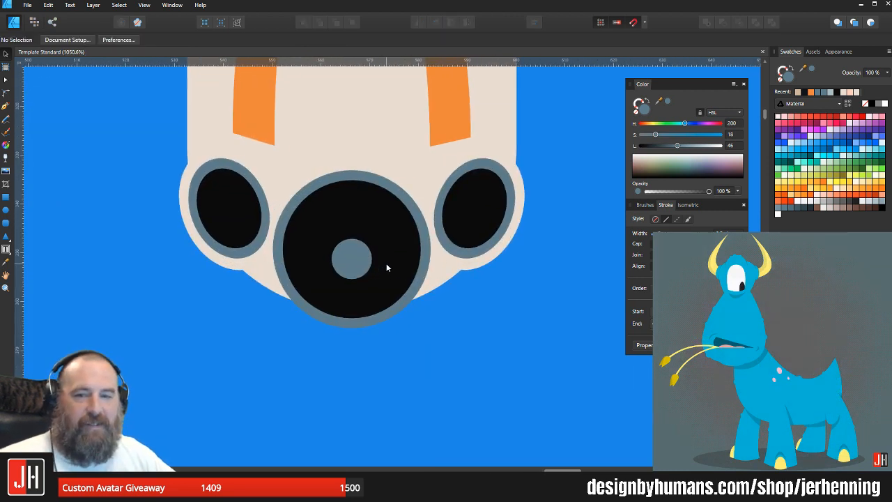
{"action": "left_click_drag", "start_coordinate": [396, 228], "coordinate": [389, 248]}
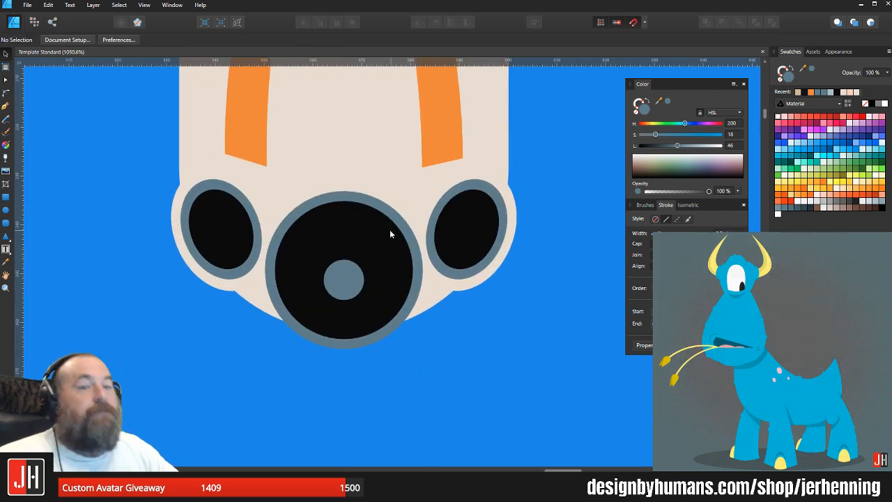
Step: Draw a narrow upright blue-grey bar with 50% rounded corners from the mouthpiece ring's top to the small circle, centred on the mouthpiece
{"action": "left_click", "coordinate": [6, 223]}
{"action": "scroll", "coordinate": [447, 237], "scroll_direction": "up", "scroll_amount": 2}
{"action": "left_click_drag", "start_coordinate": [271, 184], "coordinate": [292, 289]}
{"action": "scroll", "coordinate": [265, 171], "scroll_direction": "up", "scroll_amount": 2}
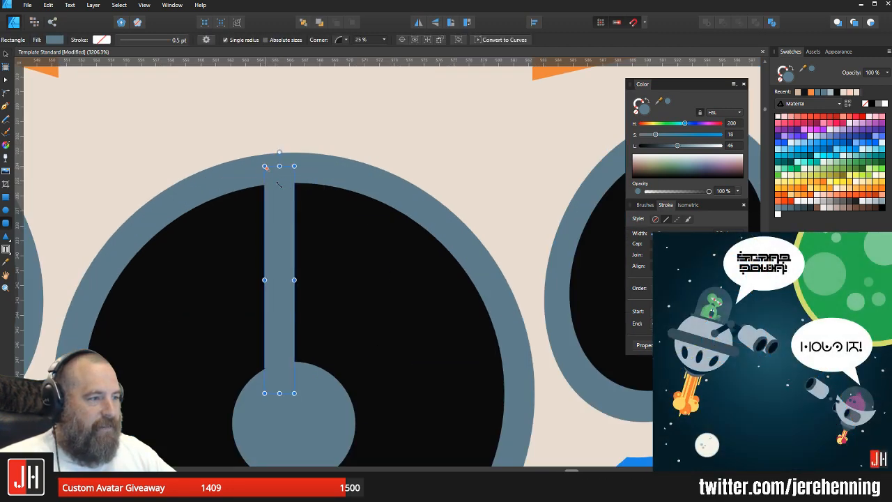
{"action": "key", "text": "v"}
{"action": "left_click_drag", "start_coordinate": [279, 185], "coordinate": [300, 197]}
{"action": "scroll", "coordinate": [298, 212], "scroll_direction": "down", "scroll_amount": 5}
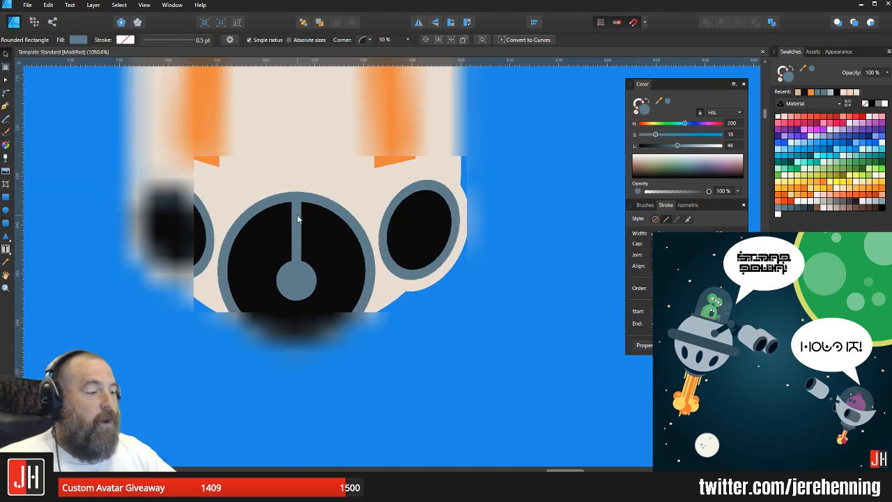
{"action": "scroll", "coordinate": [297, 219], "scroll_direction": "down", "scroll_amount": 3}
{"action": "scroll", "coordinate": [303, 230], "scroll_direction": "up", "scroll_amount": 5}
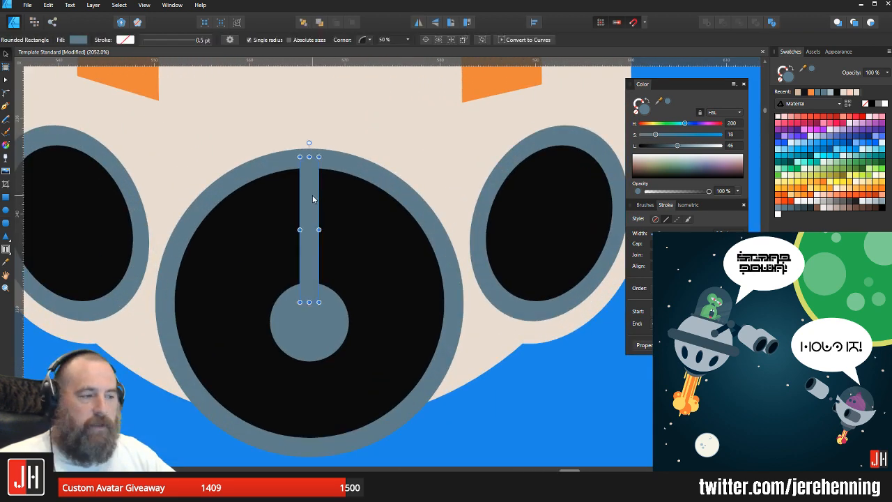
Step: Lengthen the upright bar through the small circle down to the bottom of the mouthpiece ring
{"action": "left_click_drag", "start_coordinate": [307, 301], "coordinate": [311, 426]}
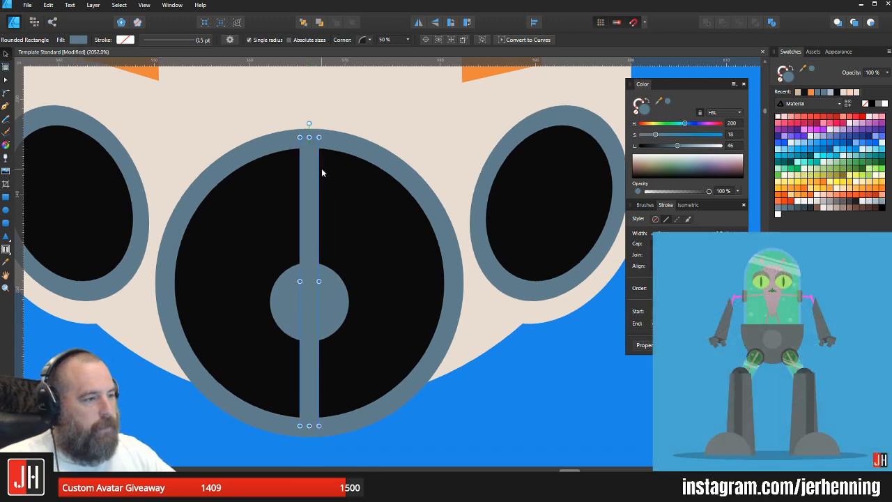
{"action": "left_click", "coordinate": [510, 392]}
{"action": "left_click", "coordinate": [324, 288]}
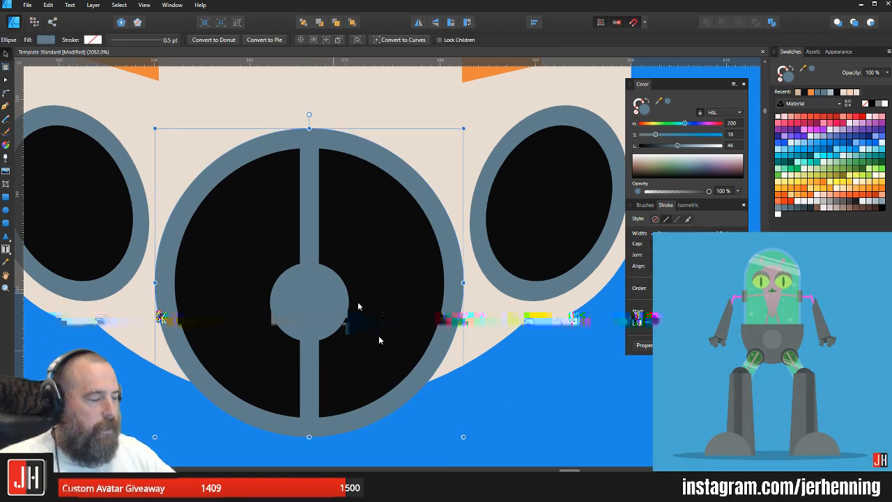
{"action": "left_click", "coordinate": [506, 374]}
Step: Add a copy of the bar rotated 90° across the mouthpiece so the two bars form a cross
{"action": "left_click", "coordinate": [313, 200]}
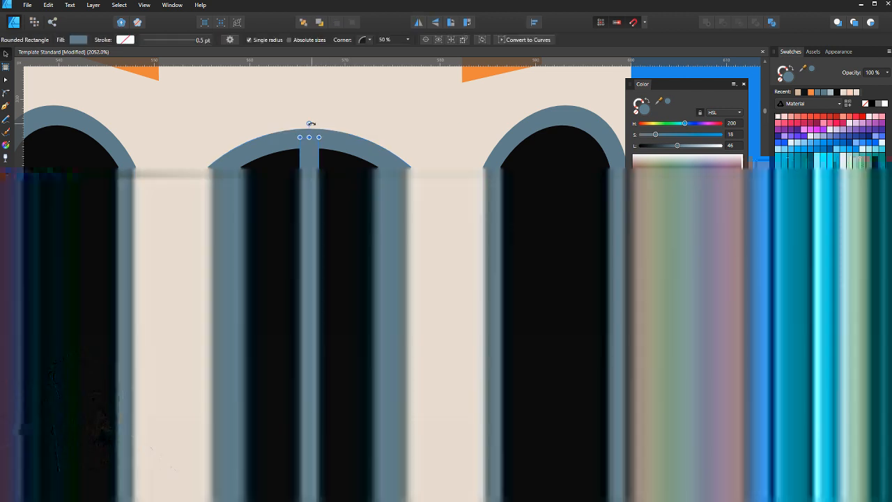
{"action": "left_click_drag", "start_coordinate": [309, 124], "coordinate": [442, 272]}
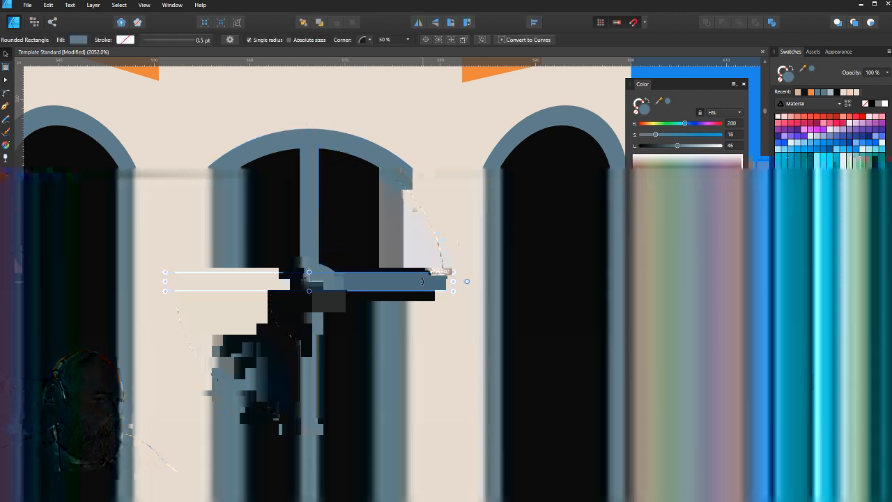
{"action": "scroll", "coordinate": [377, 306], "scroll_direction": "down", "scroll_amount": 5}
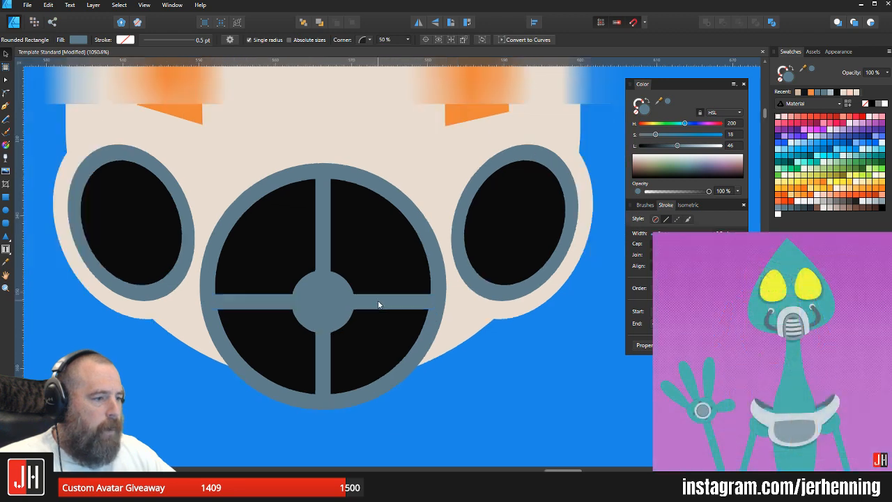
{"action": "left_click", "coordinate": [454, 341]}
Step: Check the rebuilt mask against the original masked hand and the reference mask photo
{"action": "scroll", "coordinate": [432, 325], "scroll_direction": "down", "scroll_amount": 3}
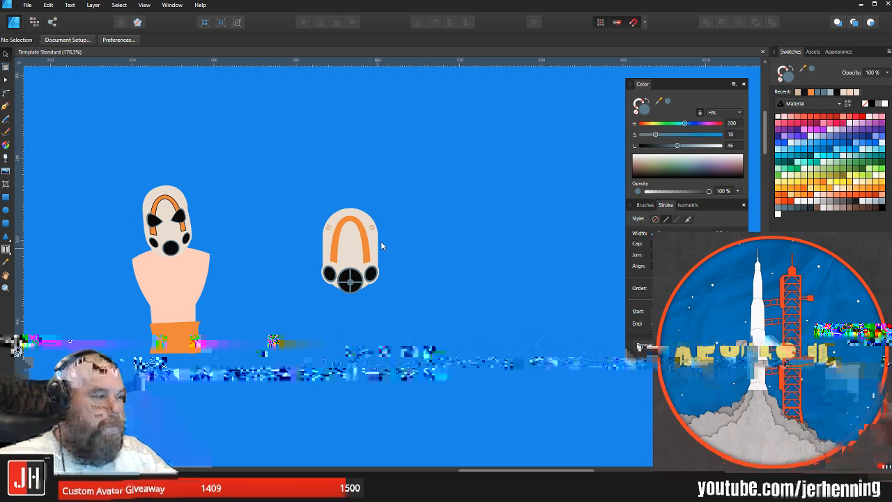
{"action": "scroll", "coordinate": [380, 241], "scroll_direction": "up", "scroll_amount": 5}
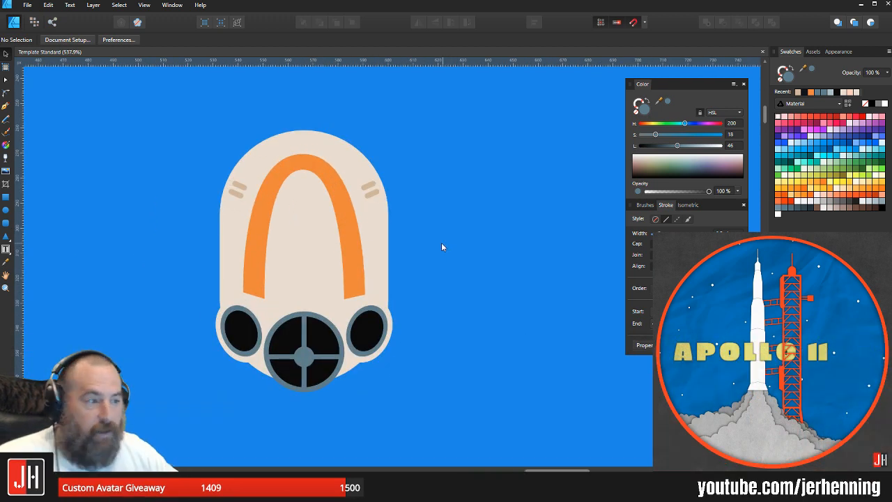
{"action": "scroll", "coordinate": [440, 238], "scroll_direction": "down", "scroll_amount": 1}
{"action": "scroll", "coordinate": [279, 215], "scroll_direction": "up", "scroll_amount": 2}
{"action": "scroll", "coordinate": [292, 224], "scroll_direction": "down", "scroll_amount": 2}
{"action": "scroll", "coordinate": [291, 224], "scroll_direction": "down", "scroll_amount": 7}
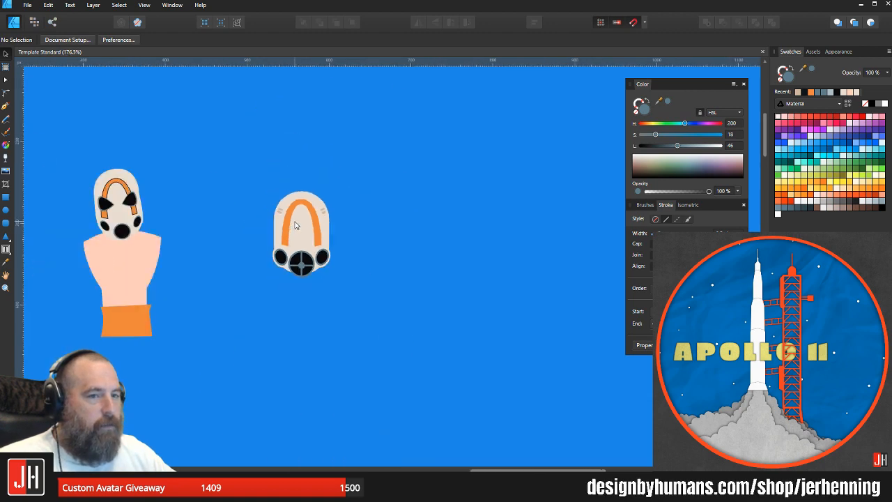
{"action": "scroll", "coordinate": [396, 283], "scroll_direction": "down", "scroll_amount": 4}
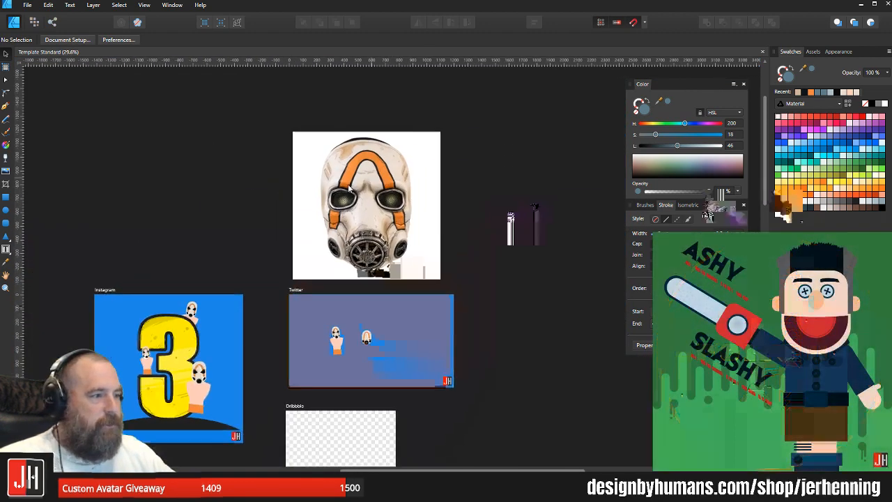
Step: Trace the left eye of the reference mask photo with the Pen tool as a closed curve and fill it dark grey
{"action": "scroll", "coordinate": [370, 135], "scroll_direction": "up", "scroll_amount": 8}
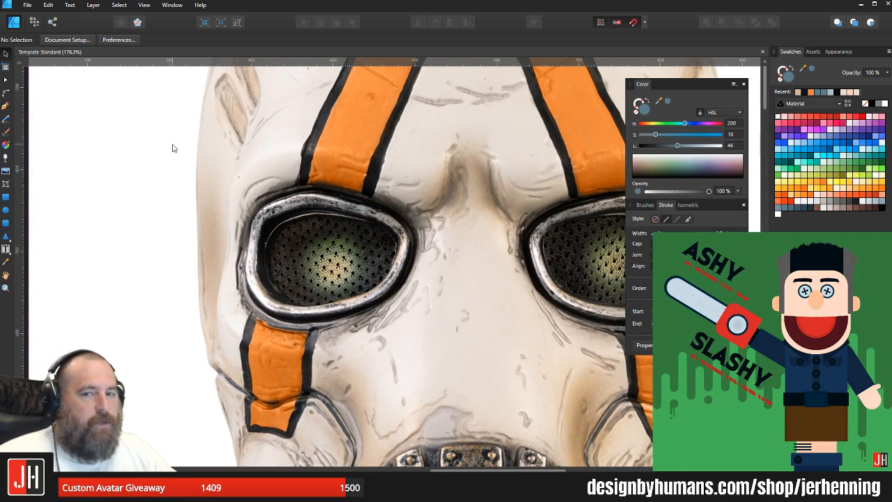
{"action": "left_click", "coordinate": [8, 107]}
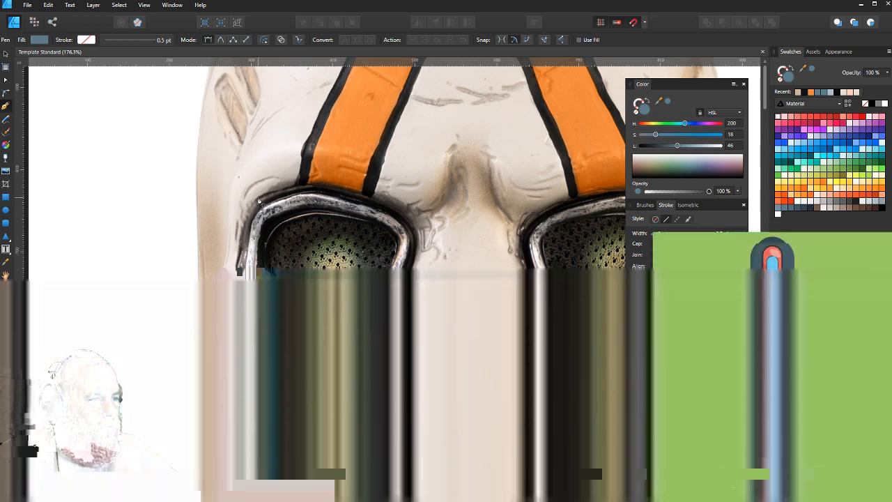
{"action": "left_click", "coordinate": [259, 197]}
{"action": "left_click_drag", "start_coordinate": [253, 315], "coordinate": [293, 368]}
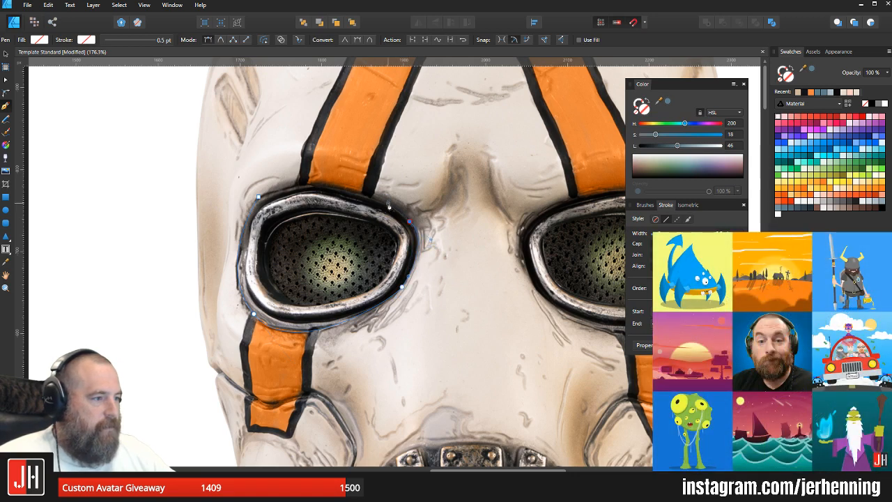
{"action": "left_click_drag", "start_coordinate": [258, 198], "coordinate": [154, 232]}
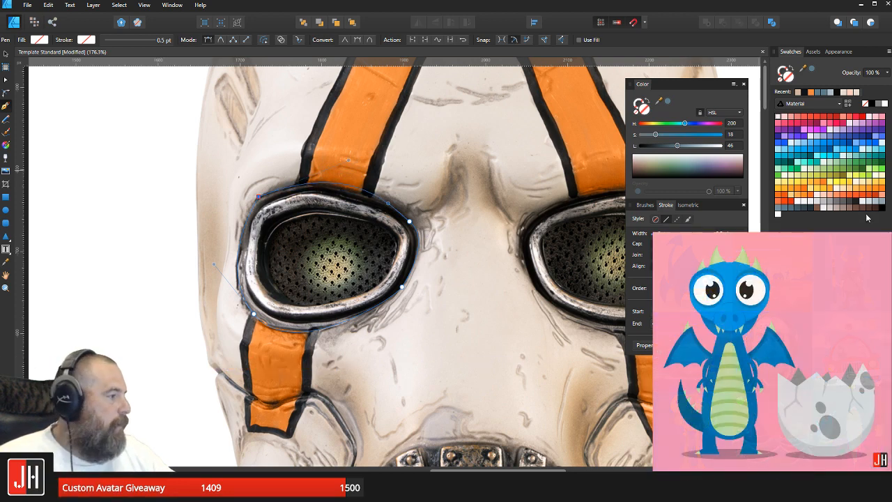
Step: Move the traced eye shape onto the rebuilt mask in the Twitter artboard and shrink it to about the mask's width
{"action": "key", "text": "v"}
{"action": "scroll", "coordinate": [307, 231], "scroll_direction": "down", "scroll_amount": 8}
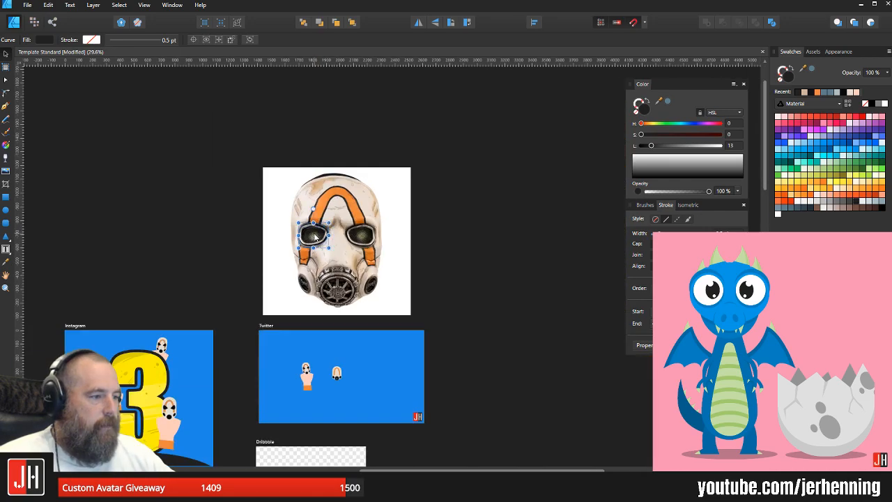
{"action": "left_click_drag", "start_coordinate": [308, 235], "coordinate": [308, 378]}
{"action": "scroll", "coordinate": [308, 377], "scroll_direction": "up", "scroll_amount": 5}
{"action": "scroll", "coordinate": [313, 379], "scroll_direction": "up", "scroll_amount": 2}
{"action": "scroll", "coordinate": [310, 342], "scroll_direction": "down", "scroll_amount": 4}
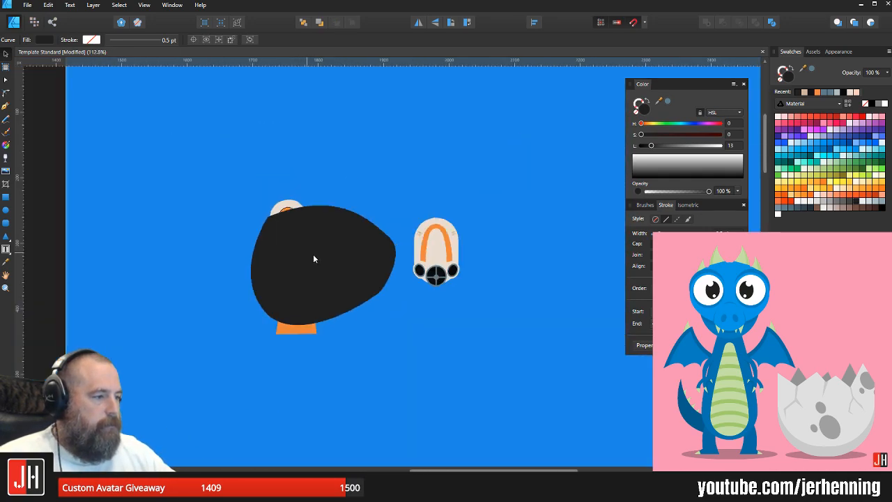
{"action": "left_click_drag", "start_coordinate": [307, 259], "coordinate": [418, 247]}
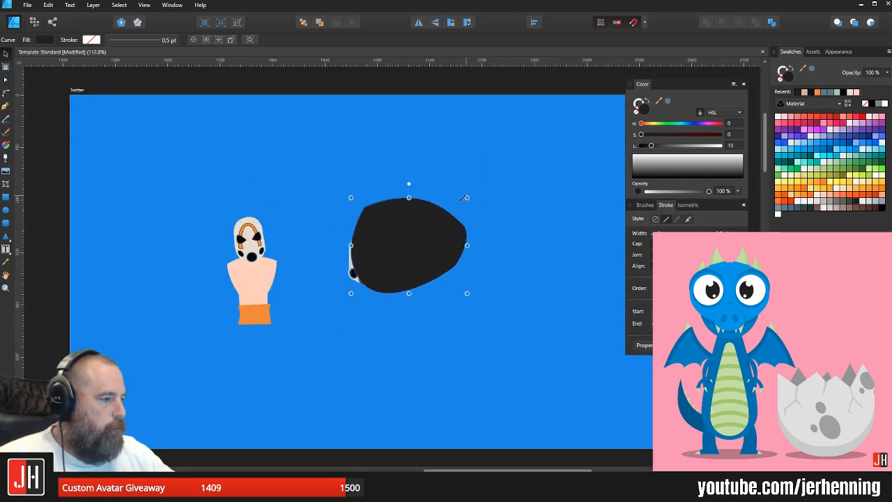
{"action": "left_click_drag", "start_coordinate": [463, 198], "coordinate": [387, 247]}
{"action": "scroll", "coordinate": [372, 280], "scroll_direction": "up", "scroll_amount": 8}
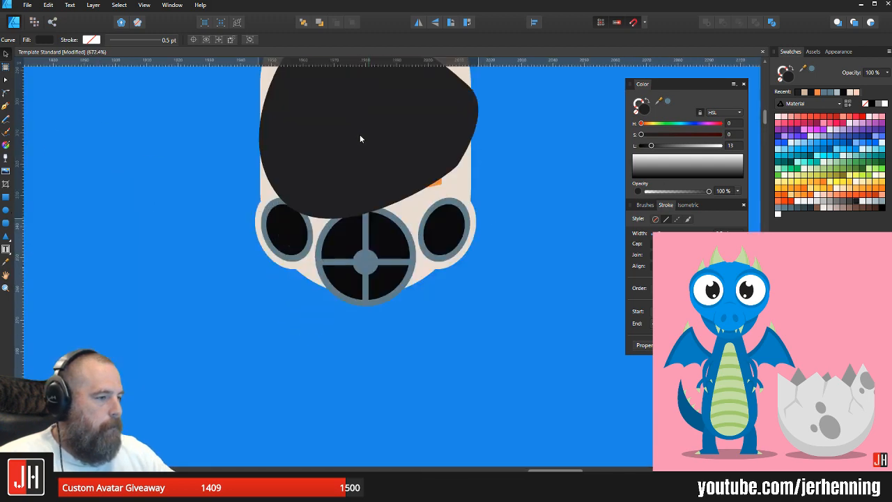
Step: Recolour the eye shape with the blue-grey sampled from the ring of the mask's side filter
{"action": "left_click_drag", "start_coordinate": [361, 138], "coordinate": [376, 321]}
{"action": "key", "text": "i"}
{"action": "left_click", "coordinate": [468, 376]}
{"action": "key", "text": "v"}
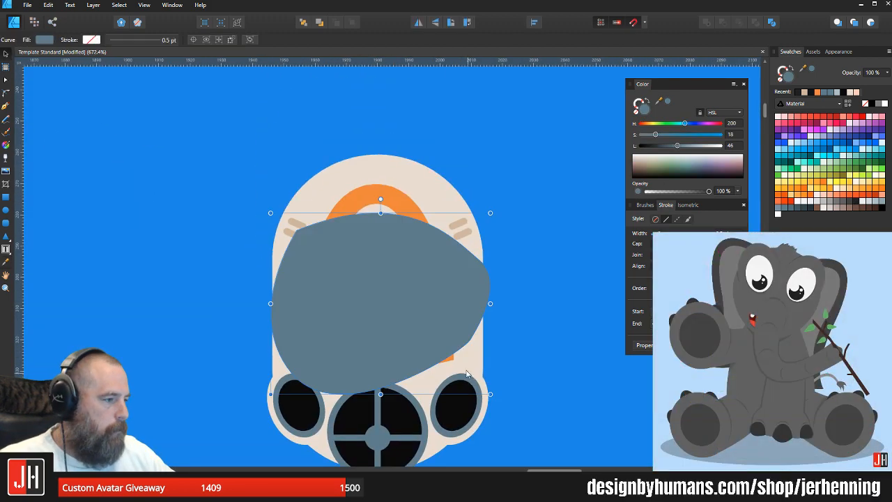
Step: Shrink the eye shape to fit one side of the mask and place it across the left leg of the orange arch
{"action": "left_click_drag", "start_coordinate": [488, 210], "coordinate": [374, 300]}
{"action": "left_click_drag", "start_coordinate": [338, 313], "coordinate": [368, 240]}
{"action": "left_click_drag", "start_coordinate": [330, 263], "coordinate": [328, 275]}
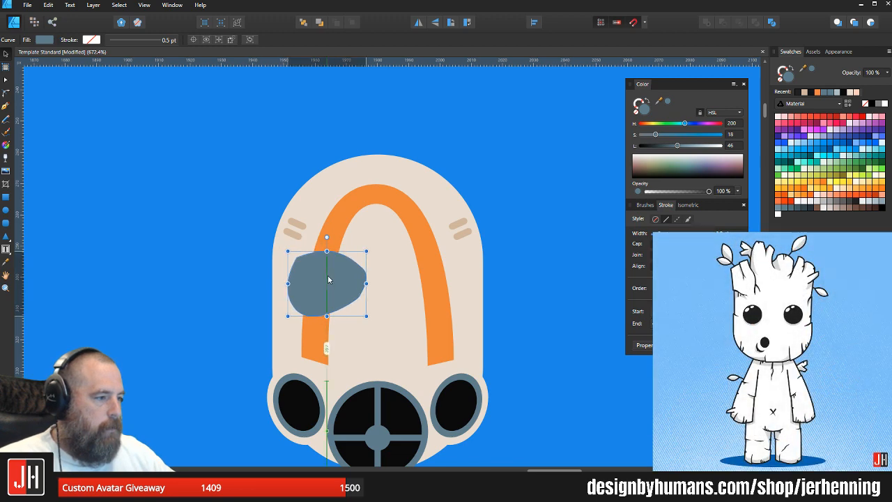
{"action": "scroll", "coordinate": [328, 276], "scroll_direction": "down", "scroll_amount": 5}
{"action": "left_click", "coordinate": [385, 288]}
Step: Round the eye shape's upper outer corner by turning that node's curve handle steeply upward
{"action": "scroll", "coordinate": [318, 274], "scroll_direction": "up", "scroll_amount": 9}
{"action": "left_click", "coordinate": [338, 256]}
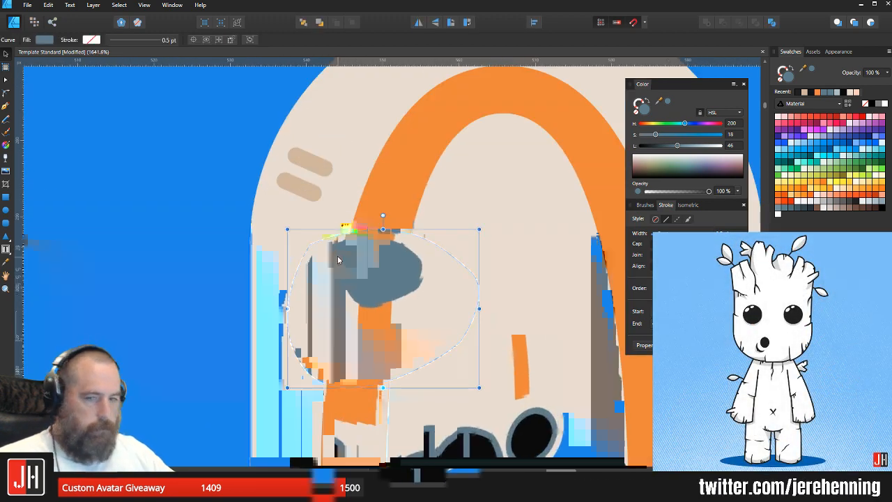
{"action": "scroll", "coordinate": [338, 260], "scroll_direction": "up", "scroll_amount": 2}
{"action": "key", "text": "a"}
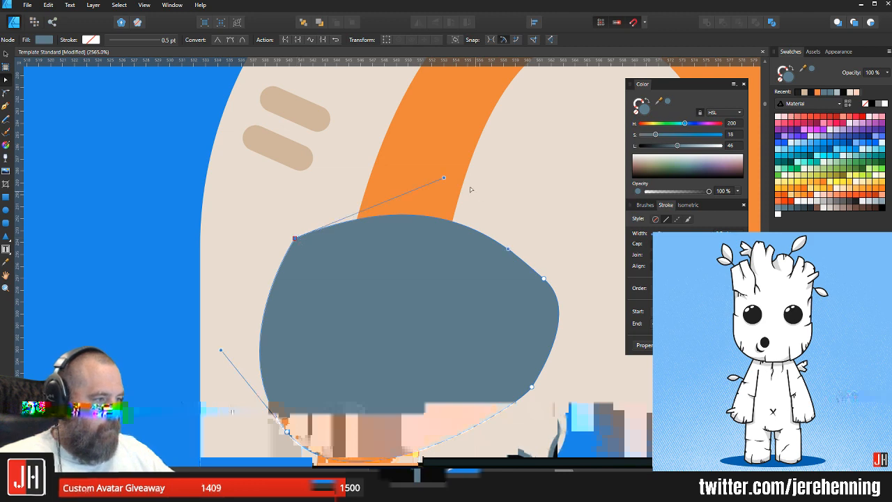
{"action": "left_click_drag", "start_coordinate": [444, 180], "coordinate": [312, 203]}
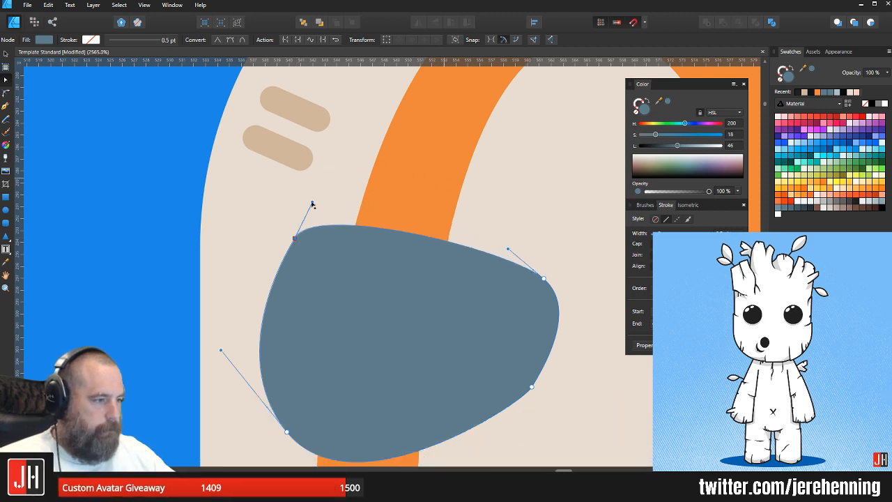
{"action": "scroll", "coordinate": [358, 231], "scroll_direction": "down", "scroll_amount": 6}
{"action": "key", "text": "v"}
{"action": "left_click", "coordinate": [539, 272]}
{"action": "scroll", "coordinate": [393, 263], "scroll_direction": "up", "scroll_amount": 6}
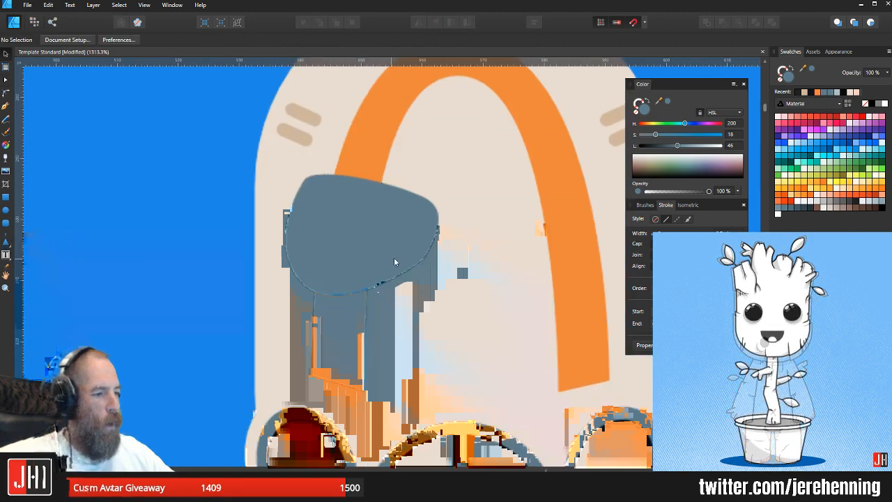
Step: Reshape the eye's lower inner corner by adjusting its node and curve handle
{"action": "left_click", "coordinate": [420, 247]}
{"action": "key", "text": "a"}
{"action": "left_click", "coordinate": [433, 262]}
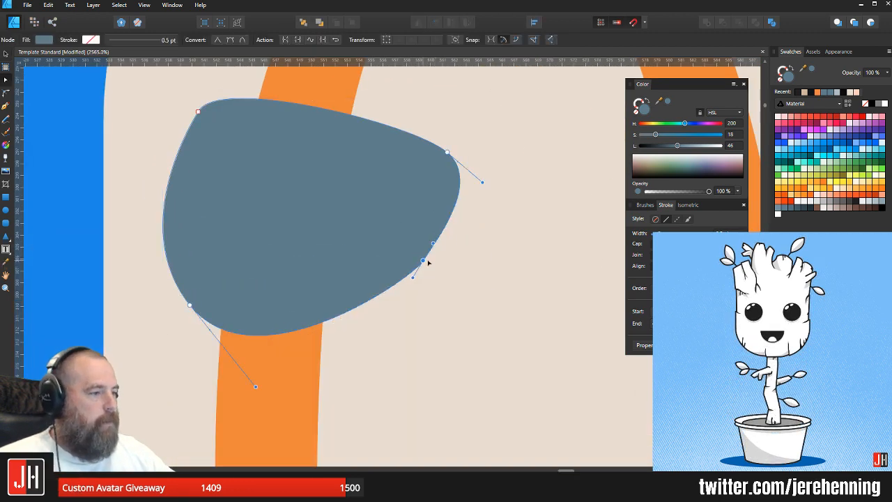
{"action": "left_click_drag", "start_coordinate": [424, 277], "coordinate": [414, 279]}
{"action": "key", "text": "v"}
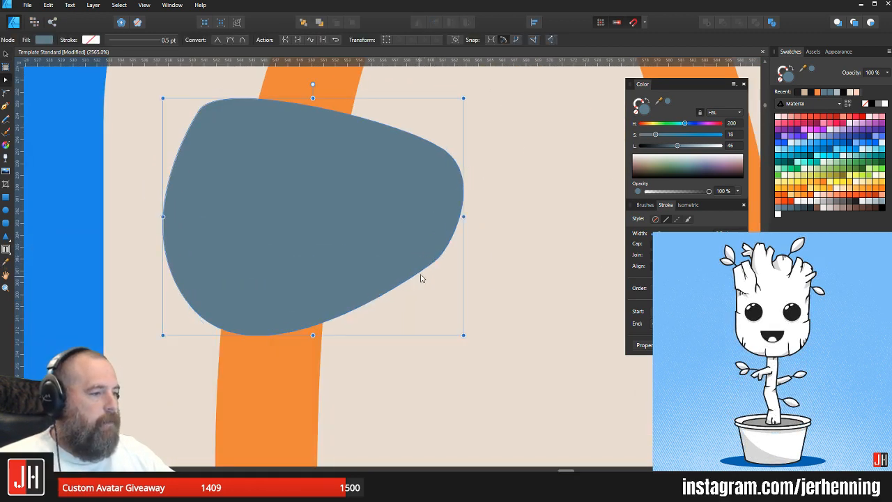
Step: Check the eye shape on the rebuilt mask against the original masked hand and the reference mask photo
{"action": "scroll", "coordinate": [411, 232], "scroll_direction": "down", "scroll_amount": 5}
{"action": "key", "text": "ctrl+d"}
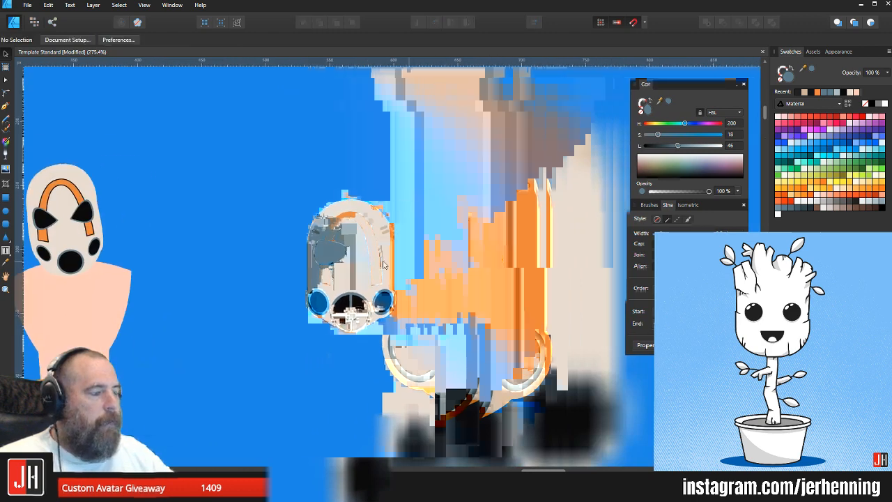
{"action": "scroll", "coordinate": [338, 260], "scroll_direction": "up", "scroll_amount": 3}
{"action": "left_click", "coordinate": [381, 257]}
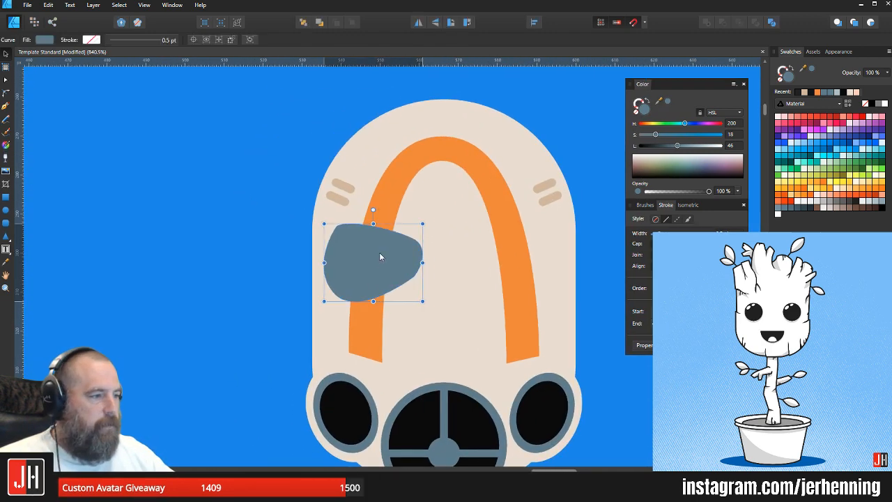
{"action": "scroll", "coordinate": [379, 252], "scroll_direction": "down", "scroll_amount": 4}
{"action": "key", "text": "ctrl+d"}
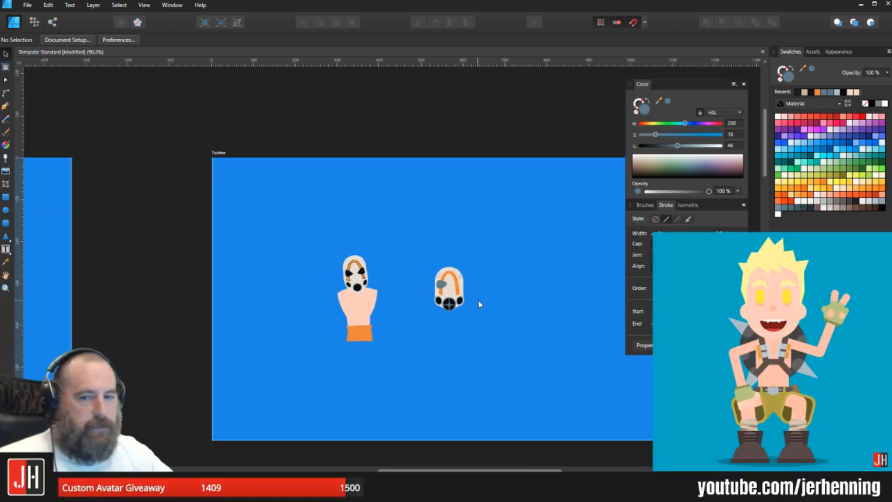
{"action": "scroll", "coordinate": [478, 300], "scroll_direction": "down", "scroll_amount": 5}
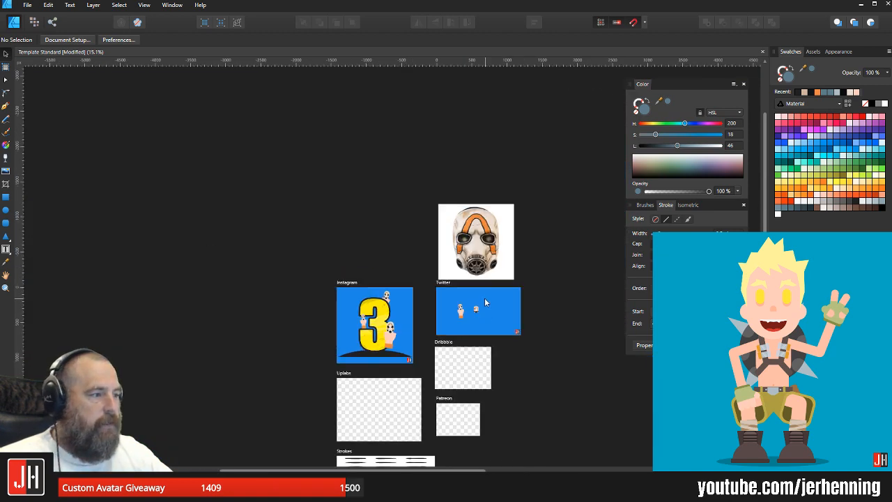
{"action": "scroll", "coordinate": [486, 297], "scroll_direction": "up", "scroll_amount": 3}
{"action": "left_click_drag", "start_coordinate": [486, 297], "coordinate": [424, 233]}
{"action": "scroll", "coordinate": [391, 279], "scroll_direction": "up", "scroll_amount": 10}
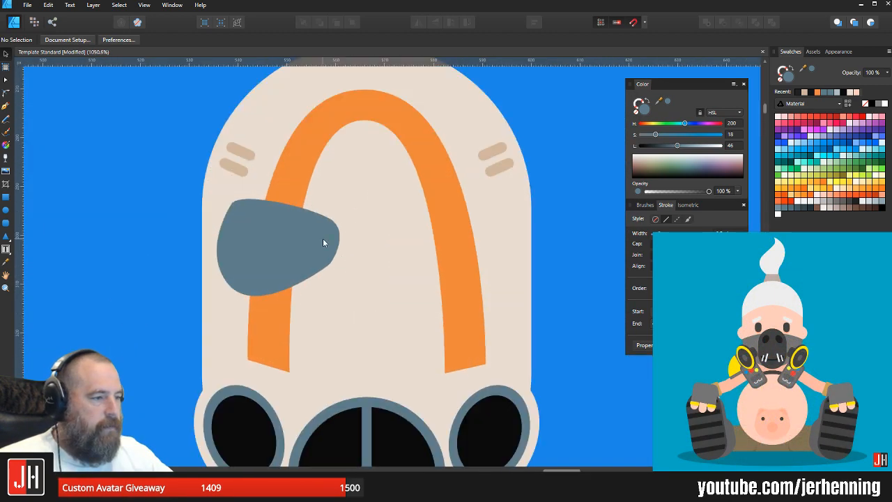
Step: Nudge the eye shape slightly down and add a smaller copy centred inside it
{"action": "left_click", "coordinate": [321, 243]}
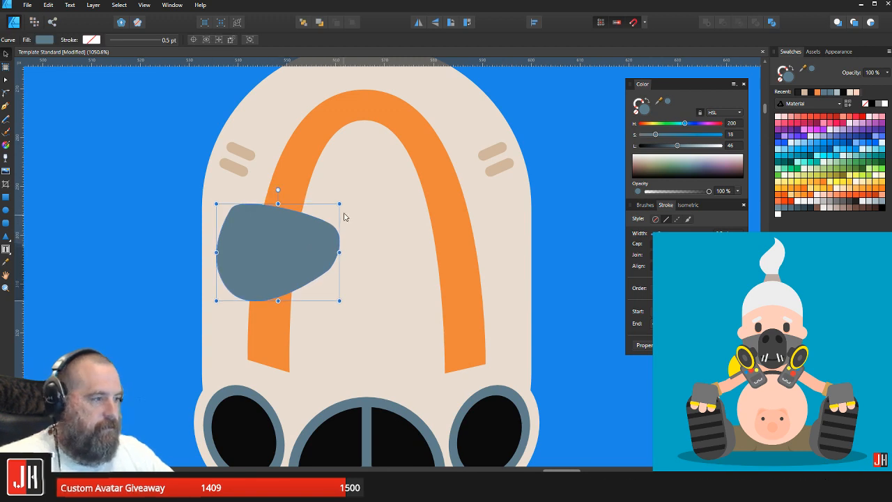
{"action": "left_click_drag", "start_coordinate": [334, 209], "coordinate": [325, 217]}
{"action": "left_click_drag", "start_coordinate": [369, 291], "coordinate": [377, 238]}
Step: Fill the inner eye copy with the black sampled from the mouthpiece and fine-tune its size
{"action": "key", "text": "i"}
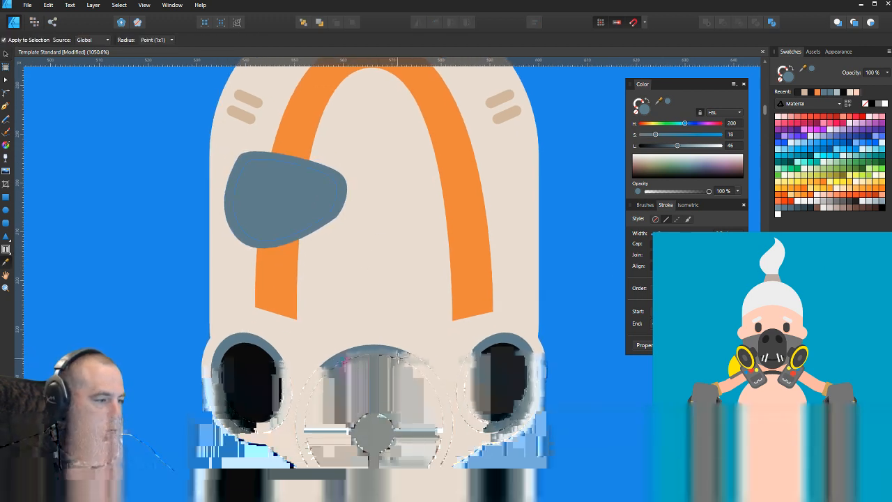
{"action": "left_click", "coordinate": [392, 362]}
{"action": "key", "text": "v"}
{"action": "scroll", "coordinate": [276, 201], "scroll_direction": "up", "scroll_amount": 5}
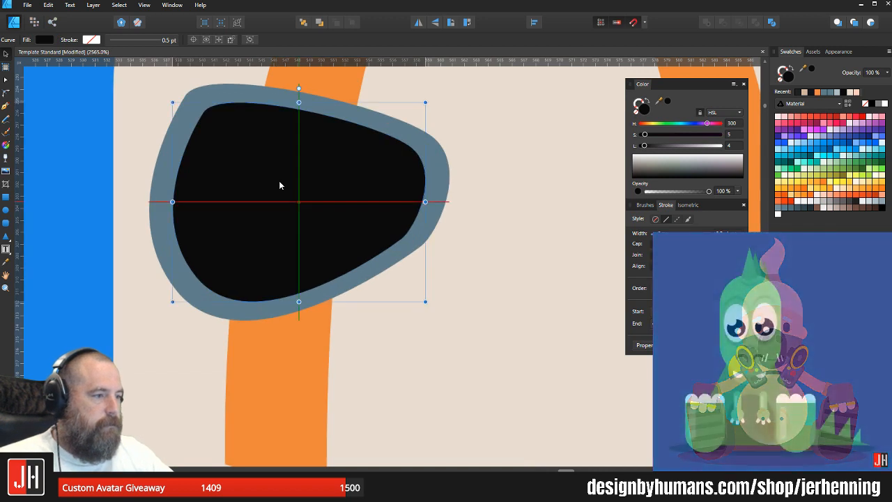
{"action": "mouse_move", "coordinate": [170, 100]}
{"action": "left_mouse_down"}
{"action": "mouse_move", "coordinate": [163, 96]}
{"action": "mouse_move", "coordinate": [169, 100]}
{"action": "left_mouse_up"}
Step: Nest the black inner shape inside the blue-grey eye shape so both form one object
{"action": "scroll", "coordinate": [230, 154], "scroll_direction": "down", "scroll_amount": 12}
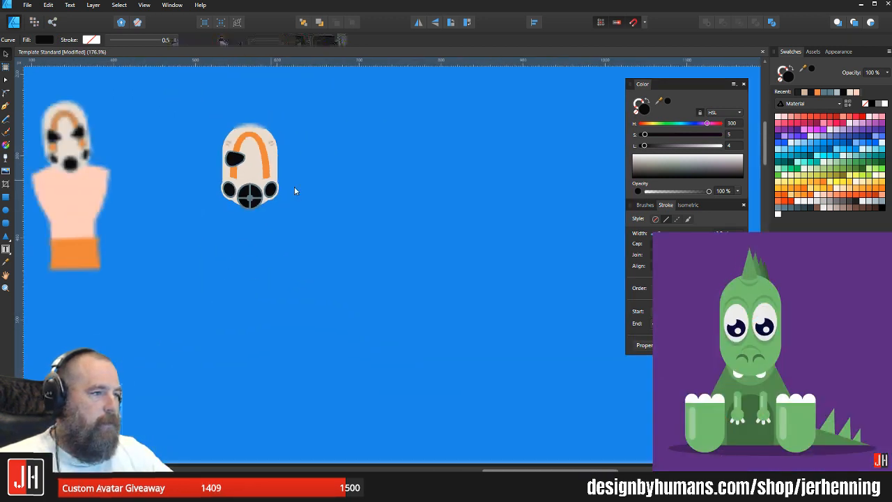
{"action": "left_click", "coordinate": [295, 189]}
{"action": "scroll", "coordinate": [236, 161], "scroll_direction": "up", "scroll_amount": 10}
{"action": "left_click_drag", "start_coordinate": [238, 163], "coordinate": [244, 209]}
{"action": "left_click", "coordinate": [255, 192]}
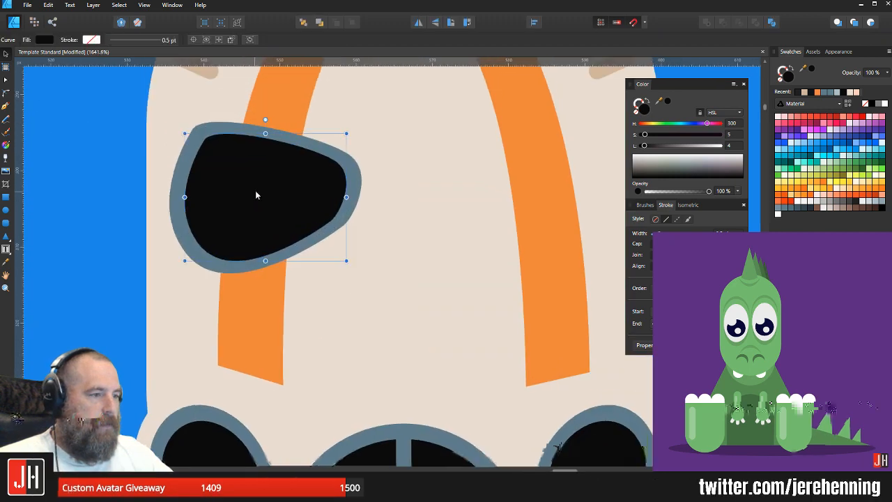
{"action": "scroll", "coordinate": [219, 164], "scroll_direction": "up", "scroll_amount": 3}
{"action": "scroll", "coordinate": [260, 166], "scroll_direction": "down", "scroll_amount": 8}
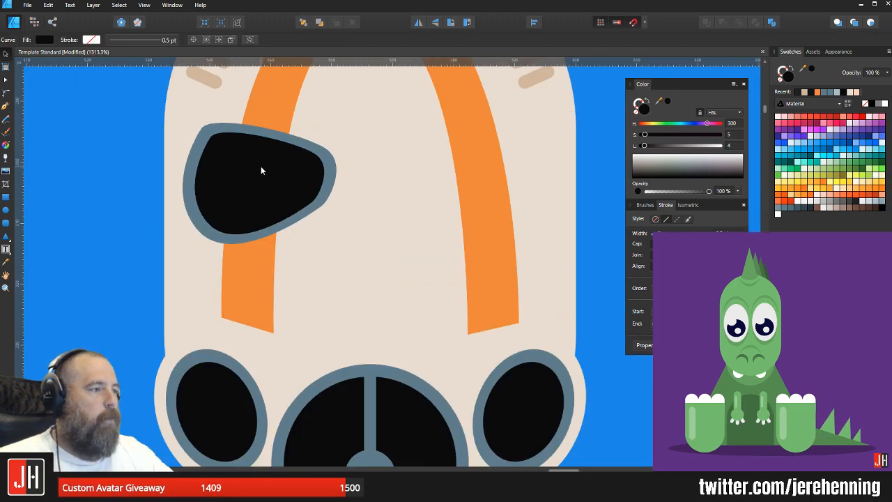
{"action": "left_click", "coordinate": [479, 212]}
{"action": "scroll", "coordinate": [273, 176], "scroll_direction": "up", "scroll_amount": 4}
{"action": "left_click", "coordinate": [272, 177]}
{"action": "scroll", "coordinate": [272, 174], "scroll_direction": "up", "scroll_amount": 3}
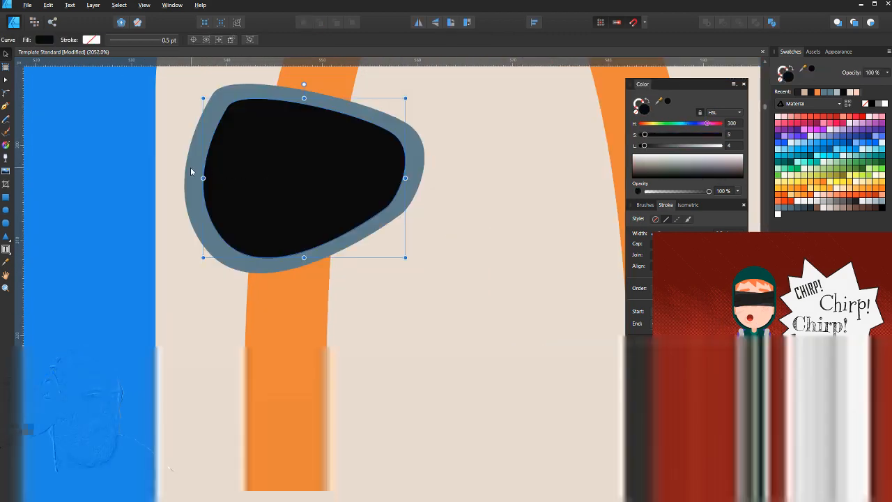
Step: Duplicate the finished eye, flip the copy horizontally and place it across the right leg of the arch
{"action": "left_click", "coordinate": [191, 170]}
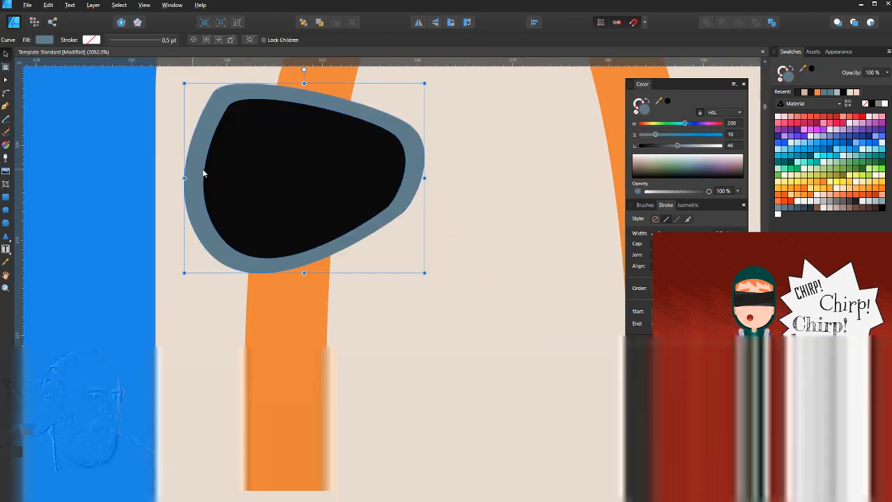
{"action": "left_click_drag", "start_coordinate": [201, 172], "coordinate": [534, 171], "text": "ctrl"}
{"action": "left_click", "coordinate": [419, 23]}
{"action": "left_click_drag", "start_coordinate": [435, 131], "coordinate": [290, 190]}
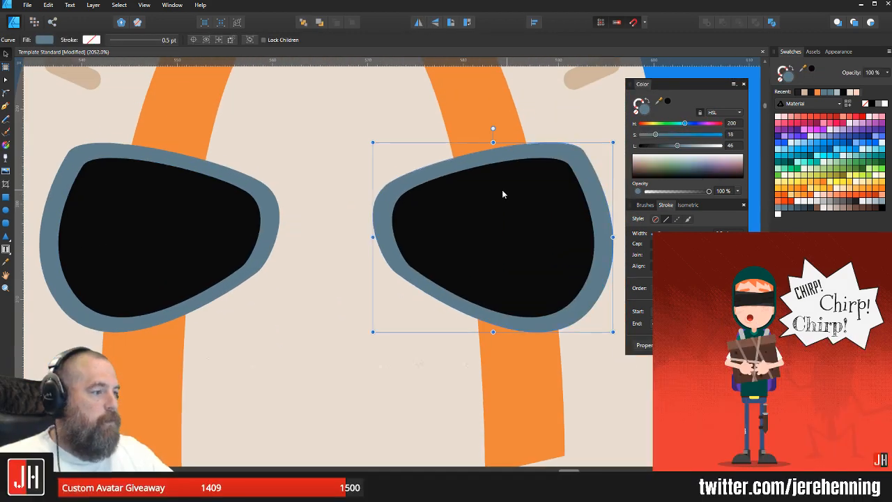
{"action": "left_click_drag", "start_coordinate": [503, 189], "coordinate": [509, 190]}
Step: Select both eyes together and shift them to sit centred on the mask
{"action": "left_click", "coordinate": [230, 223], "text": "shift"}
{"action": "scroll", "coordinate": [275, 229], "scroll_direction": "down", "scroll_amount": 3}
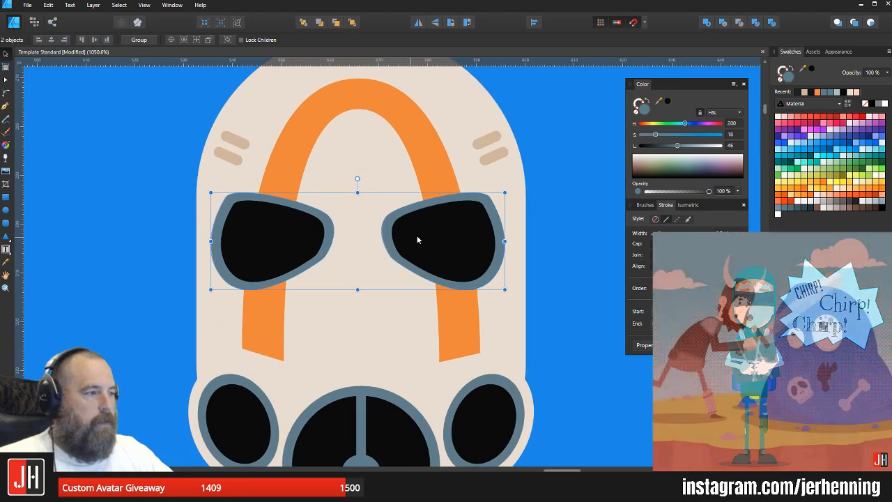
{"action": "left_click_drag", "start_coordinate": [416, 236], "coordinate": [421, 234]}
{"action": "scroll", "coordinate": [423, 237], "scroll_direction": "down", "scroll_amount": 8}
{"action": "left_click", "coordinate": [453, 250]}
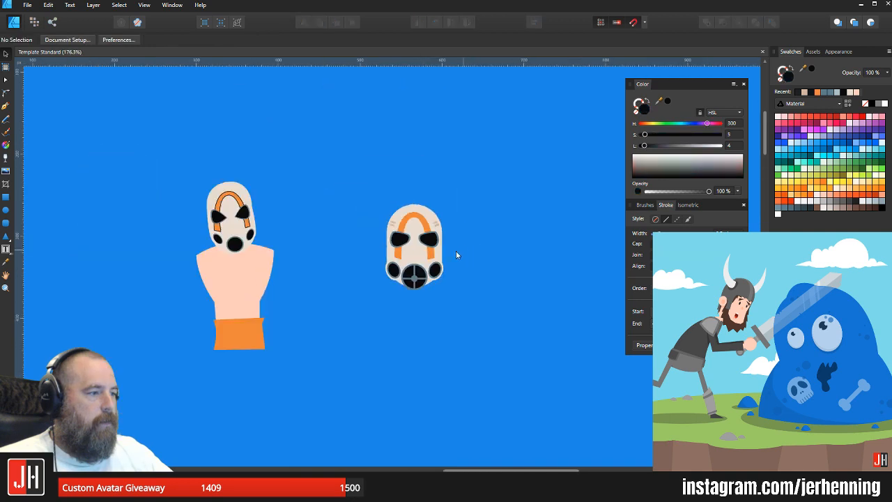
Step: Select both eyes together and nudge them slightly down on the mask
{"action": "scroll", "coordinate": [445, 253], "scroll_direction": "up", "scroll_amount": 2}
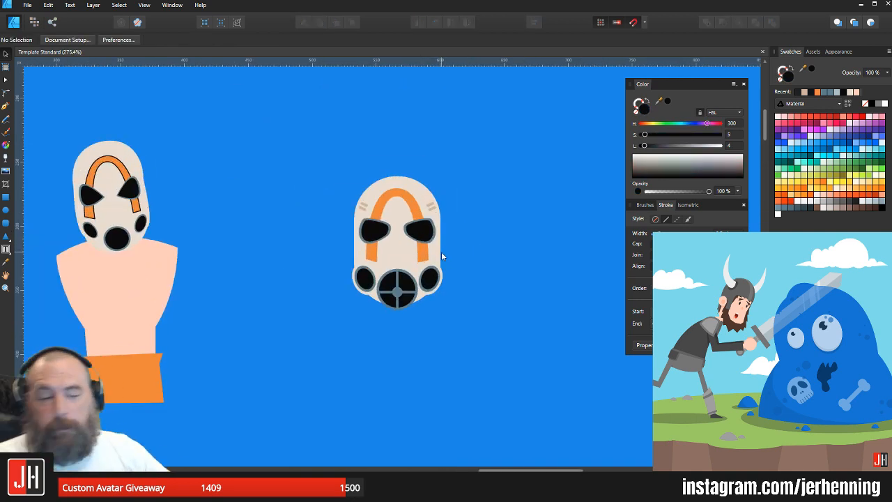
{"action": "scroll", "coordinate": [424, 219], "scroll_direction": "up", "scroll_amount": 4}
{"action": "left_click", "coordinate": [323, 266]}
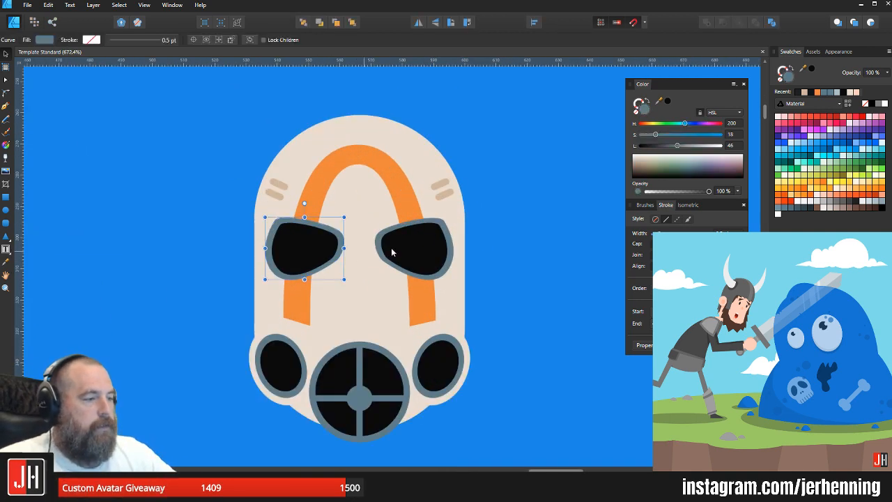
{"action": "left_click", "coordinate": [392, 253], "text": "shift"}
{"action": "scroll", "coordinate": [418, 244], "scroll_direction": "down", "scroll_amount": 8}
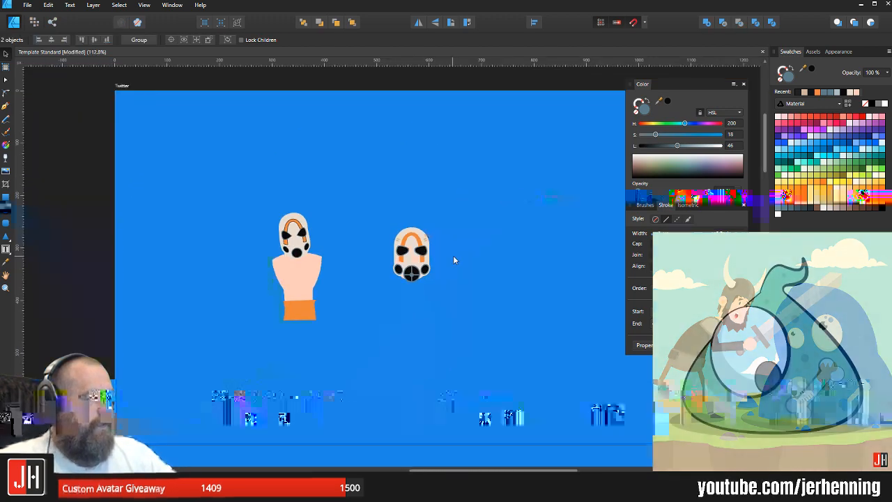
{"action": "left_click", "coordinate": [453, 260]}
Step: Duplicate the horizontal bar of the mouthpiece grille and rotate the copy 45° to form a diagonal spoke
{"action": "scroll", "coordinate": [453, 260], "scroll_direction": "up", "scroll_amount": 3}
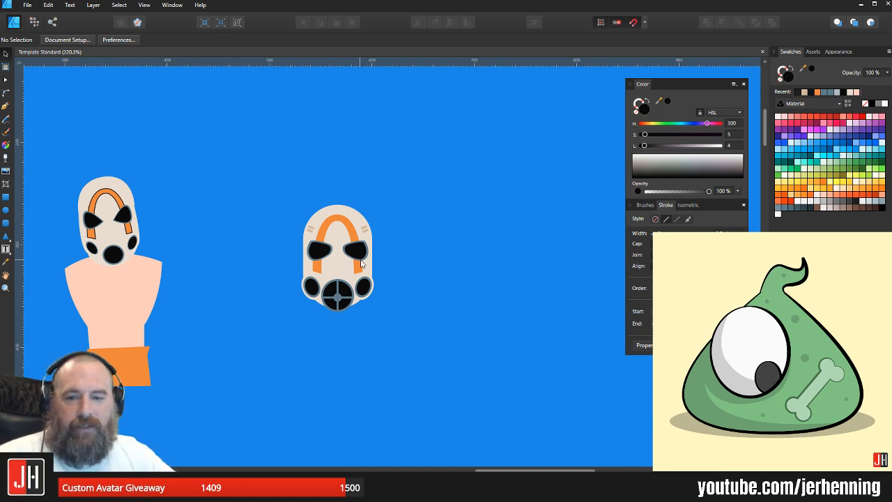
{"action": "scroll", "coordinate": [350, 263], "scroll_direction": "up", "scroll_amount": 5}
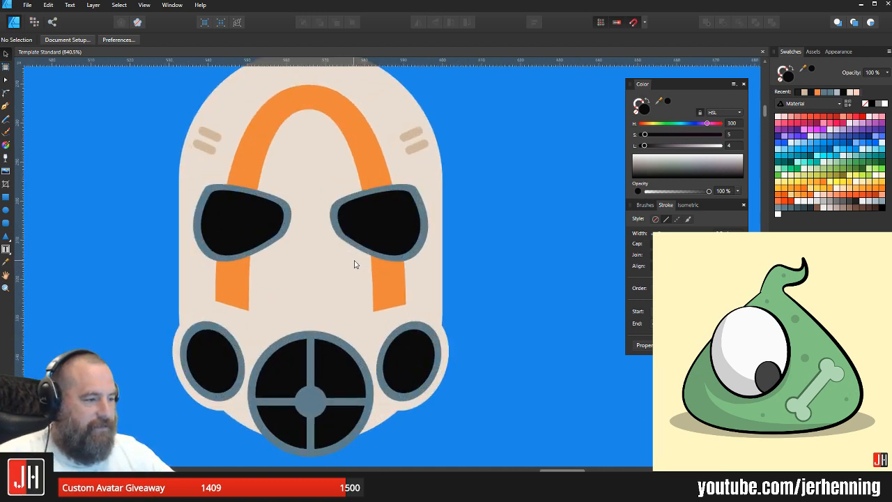
{"action": "scroll", "coordinate": [297, 256], "scroll_direction": "up", "scroll_amount": 4}
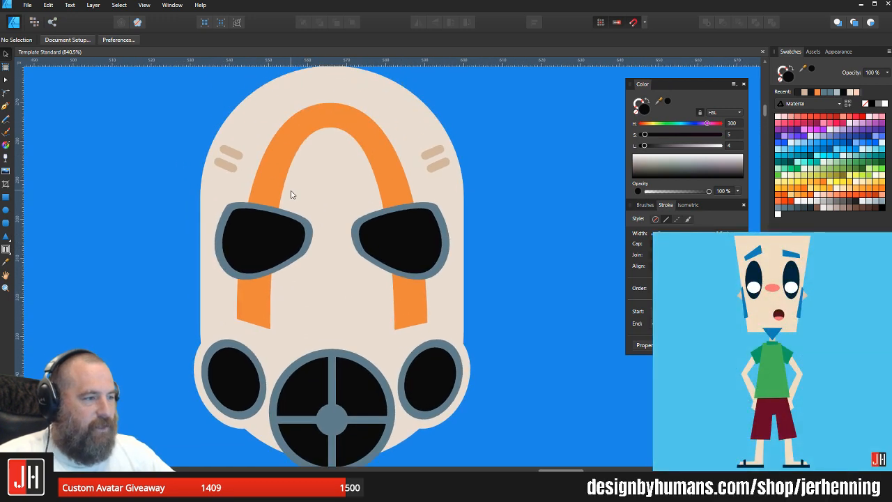
{"action": "scroll", "coordinate": [293, 169], "scroll_direction": "down", "scroll_amount": 6}
{"action": "scroll", "coordinate": [258, 194], "scroll_direction": "up", "scroll_amount": 8}
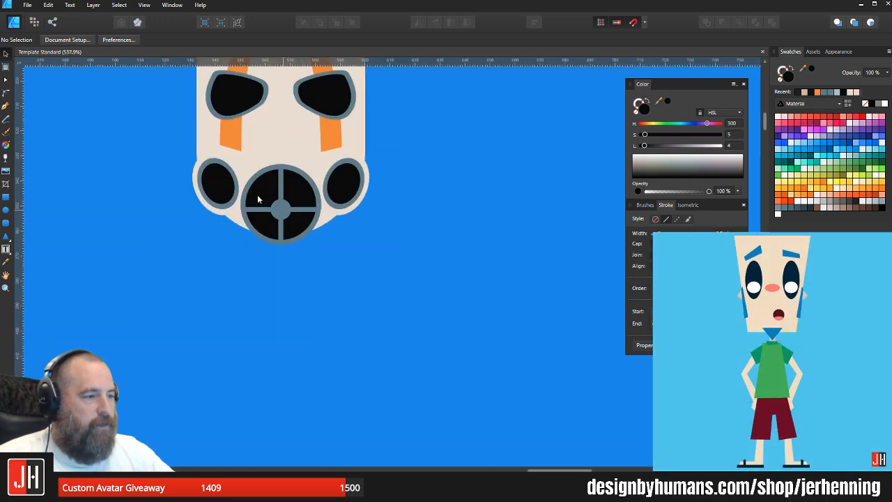
{"action": "left_click", "coordinate": [350, 235]}
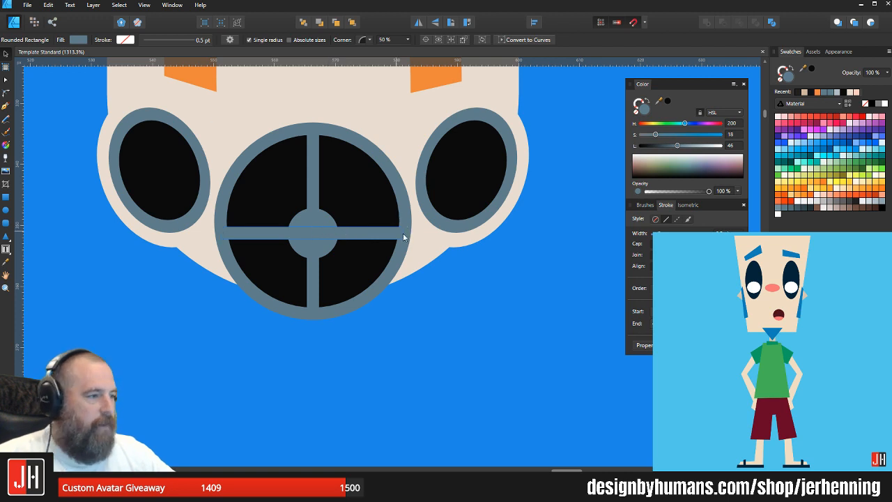
{"action": "left_click_drag", "start_coordinate": [419, 233], "coordinate": [394, 304]}
{"action": "scroll", "coordinate": [373, 302], "scroll_direction": "up", "scroll_amount": 1}
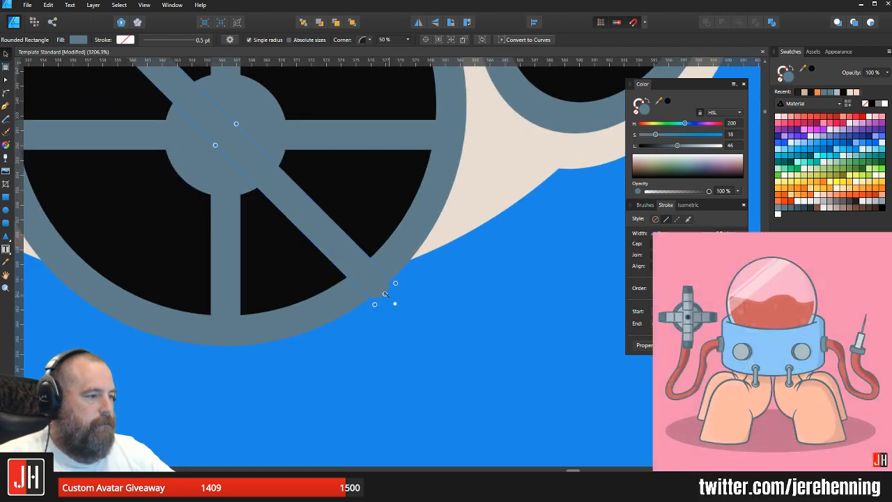
Step: Add the opposite diagonal spoke from a copy rotated 90°, centre it in the grille and save the document
{"action": "scroll", "coordinate": [376, 284], "scroll_direction": "down", "scroll_amount": 5}
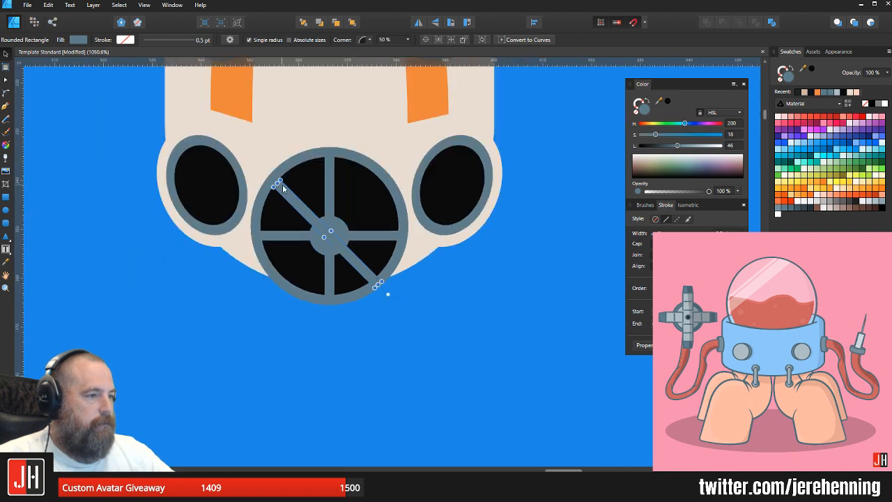
{"action": "scroll", "coordinate": [282, 184], "scroll_direction": "up", "scroll_amount": 3}
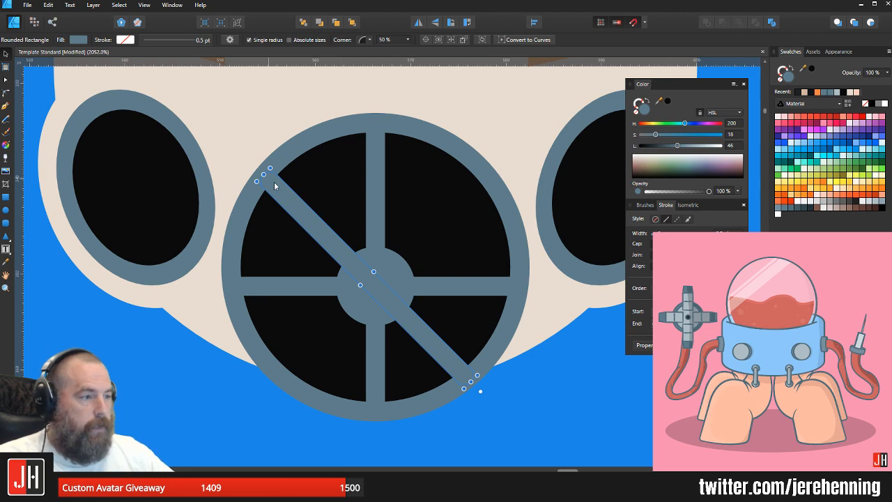
{"action": "left_click_drag", "start_coordinate": [481, 392], "coordinate": [263, 368]}
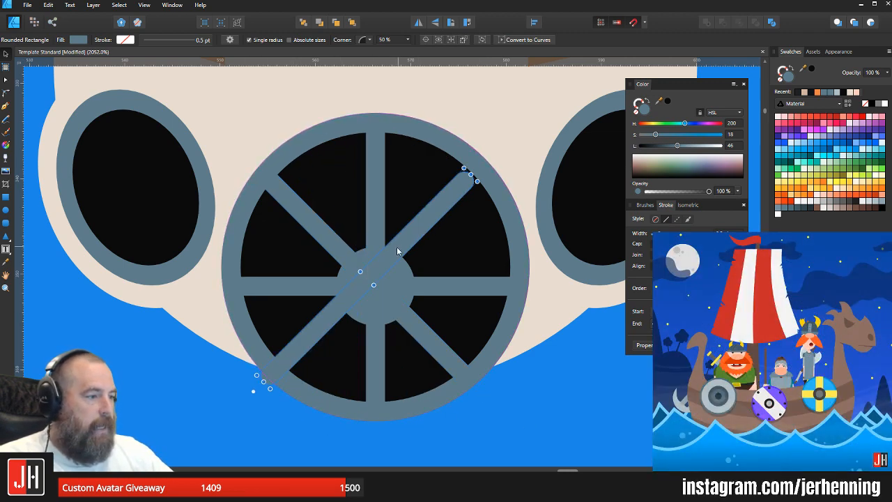
{"action": "left_click_drag", "start_coordinate": [397, 247], "coordinate": [410, 253]}
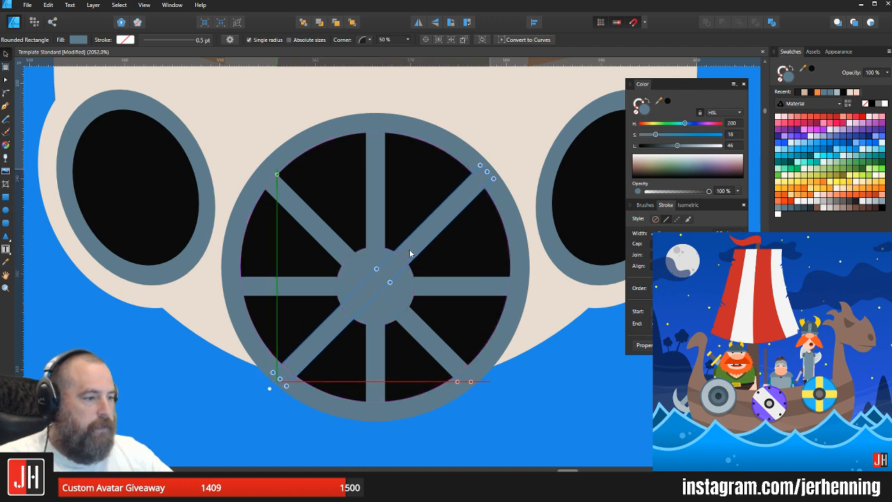
{"action": "scroll", "coordinate": [411, 283], "scroll_direction": "down", "scroll_amount": 9}
{"action": "left_click", "coordinate": [464, 357]}
{"action": "key", "text": "ctrl+s"}
{"action": "scroll", "coordinate": [467, 362], "scroll_direction": "down", "scroll_amount": 2}
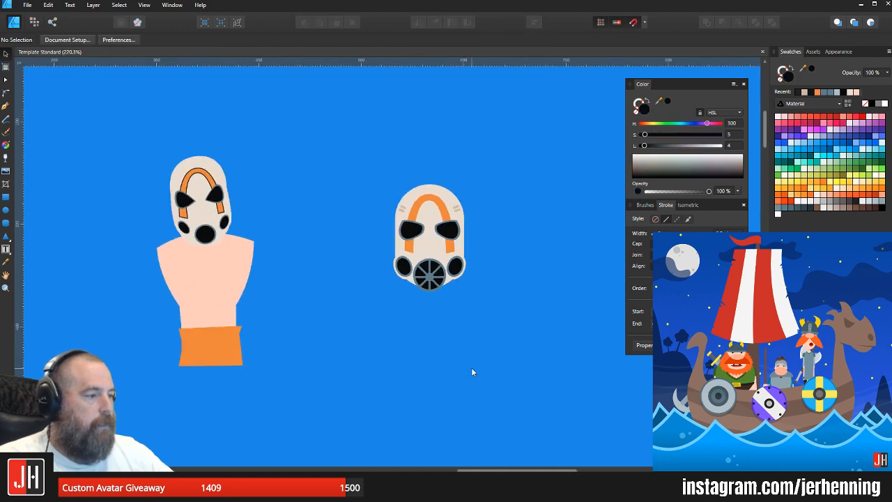
Step: Select all parts of the round mouthpiece grille and group them
{"action": "left_click_drag", "start_coordinate": [433, 321], "coordinate": [381, 238]}
{"action": "scroll", "coordinate": [380, 239], "scroll_direction": "down", "scroll_amount": 4}
{"action": "scroll", "coordinate": [386, 272], "scroll_direction": "up", "scroll_amount": 3}
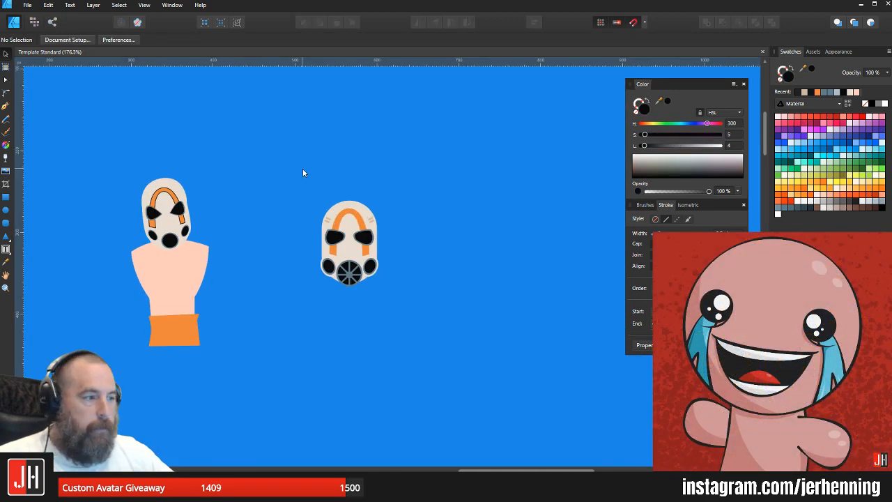
{"action": "left_click_drag", "start_coordinate": [303, 168], "coordinate": [489, 370]}
{"action": "left_click", "coordinate": [438, 297]}
{"action": "scroll", "coordinate": [345, 271], "scroll_direction": "up", "scroll_amount": 9}
{"action": "left_click_drag", "start_coordinate": [489, 400], "coordinate": [267, 163]}
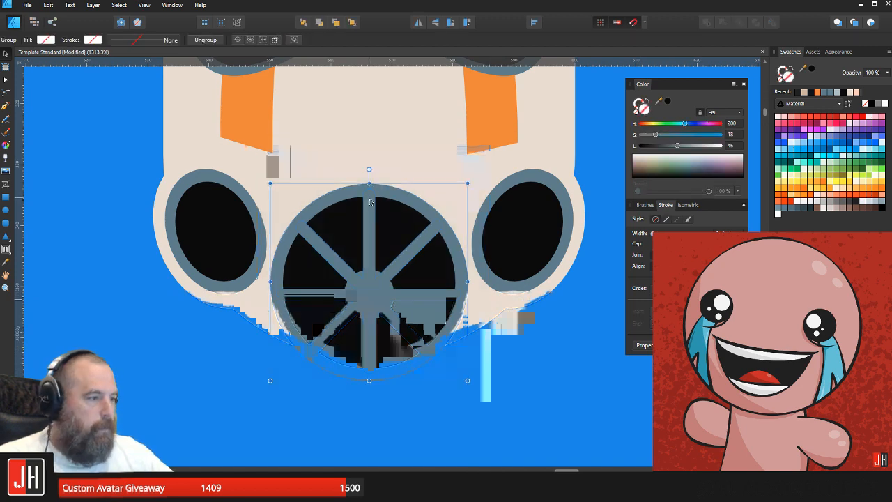
{"action": "scroll", "coordinate": [376, 209], "scroll_direction": "down", "scroll_amount": 5}
{"action": "left_click", "coordinate": [482, 229]}
Step: Compare the rebuilt mask's proportions and details with the reference mask photo
{"action": "scroll", "coordinate": [474, 231], "scroll_direction": "down", "scroll_amount": 6}
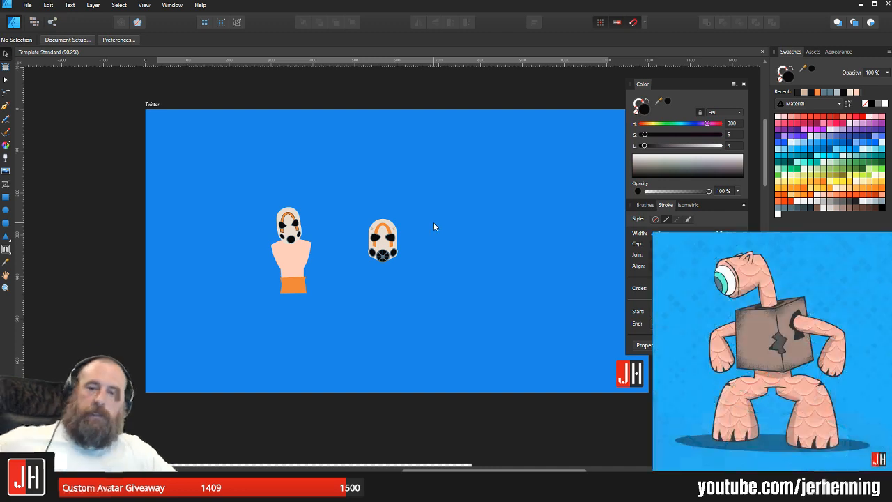
{"action": "scroll", "coordinate": [380, 258], "scroll_direction": "up", "scroll_amount": 1}
{"action": "scroll", "coordinate": [377, 264], "scroll_direction": "up", "scroll_amount": 7}
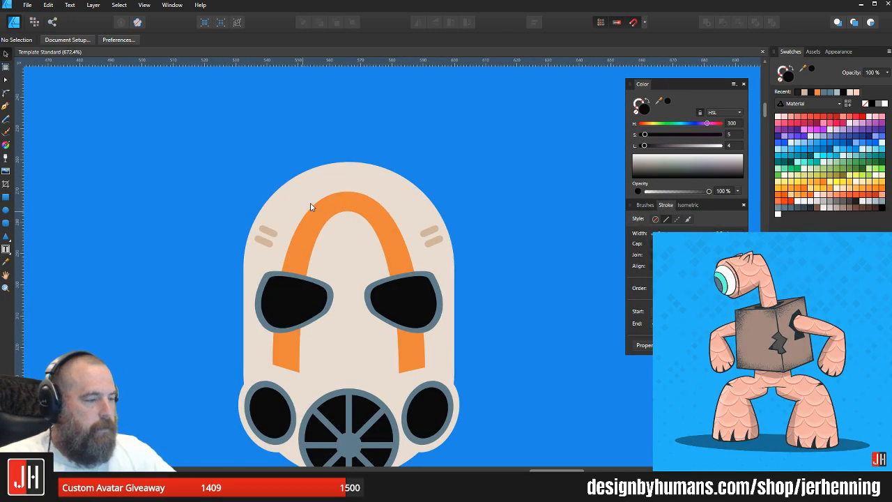
{"action": "scroll", "coordinate": [332, 192], "scroll_direction": "down", "scroll_amount": 11}
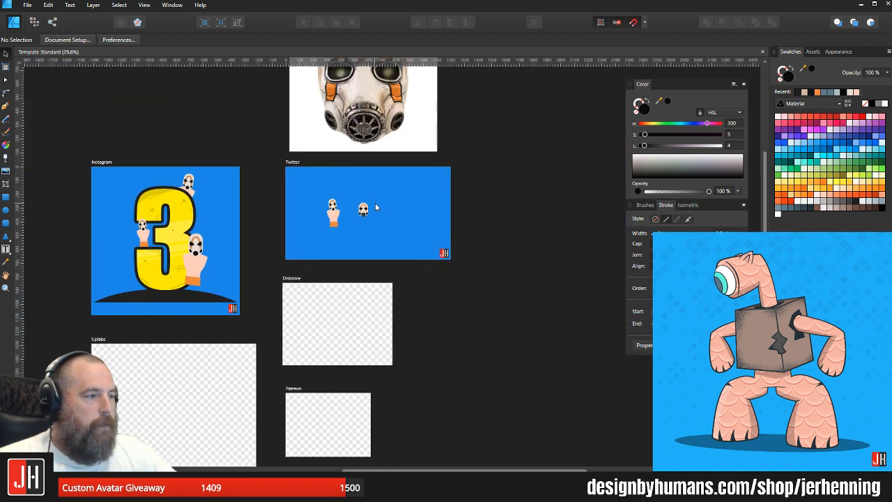
{"action": "scroll", "coordinate": [372, 209], "scroll_direction": "up", "scroll_amount": 9}
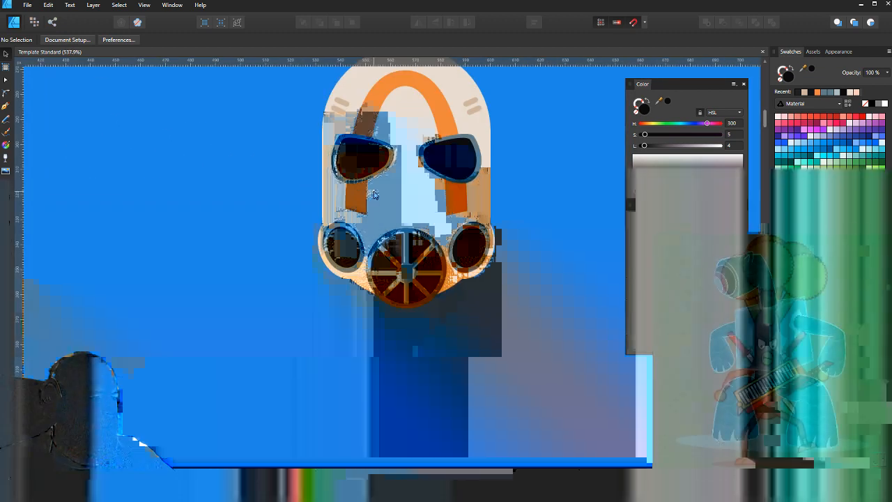
{"action": "scroll", "coordinate": [333, 319], "scroll_direction": "down", "scroll_amount": 8}
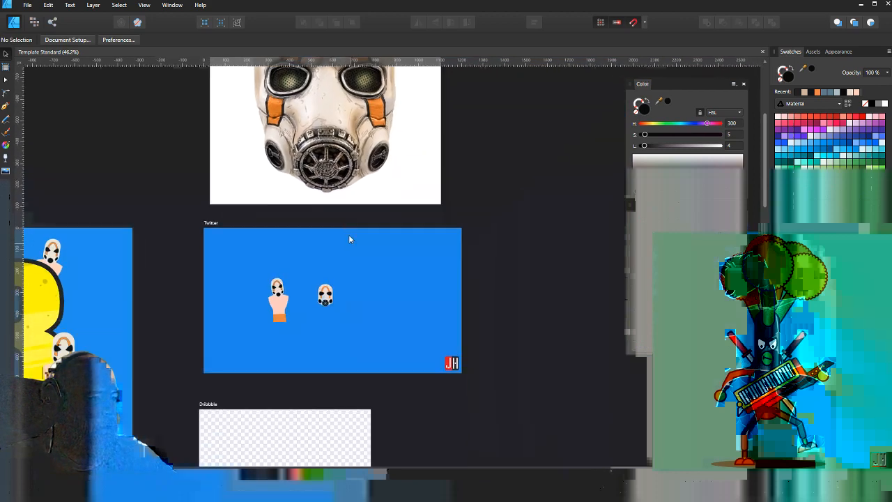
{"action": "scroll", "coordinate": [311, 324], "scroll_direction": "up", "scroll_amount": 2}
{"action": "scroll", "coordinate": [311, 325], "scroll_direction": "up", "scroll_amount": 7}
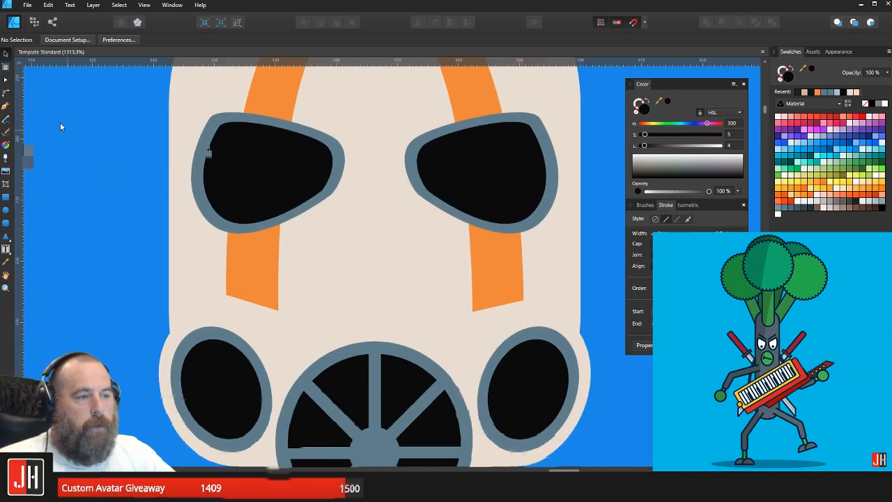
Step: Draw a thin bent tan crease with the Pen from the mask's left edge to the mouthpiece, tucked behind the arch and grille
{"action": "left_click", "coordinate": [5, 106]}
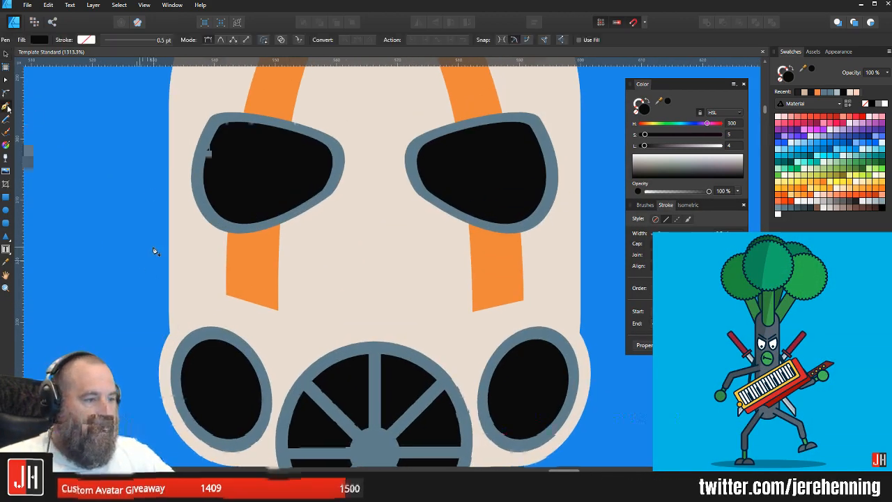
{"action": "left_click", "coordinate": [289, 298]}
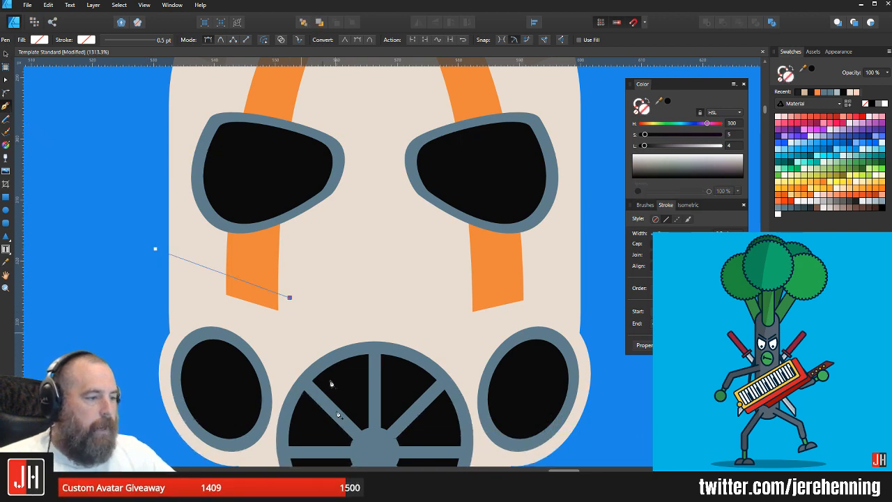
{"action": "left_click", "coordinate": [338, 408]}
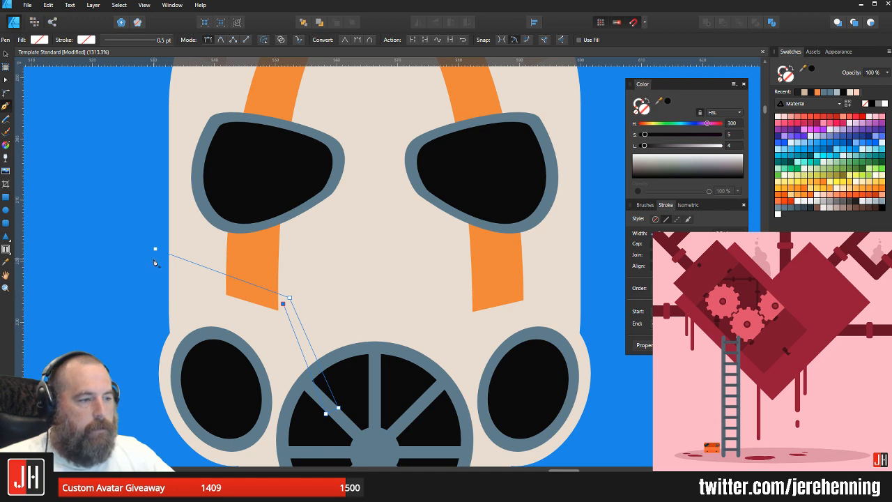
{"action": "scroll", "coordinate": [156, 250], "scroll_direction": "down", "scroll_amount": 5}
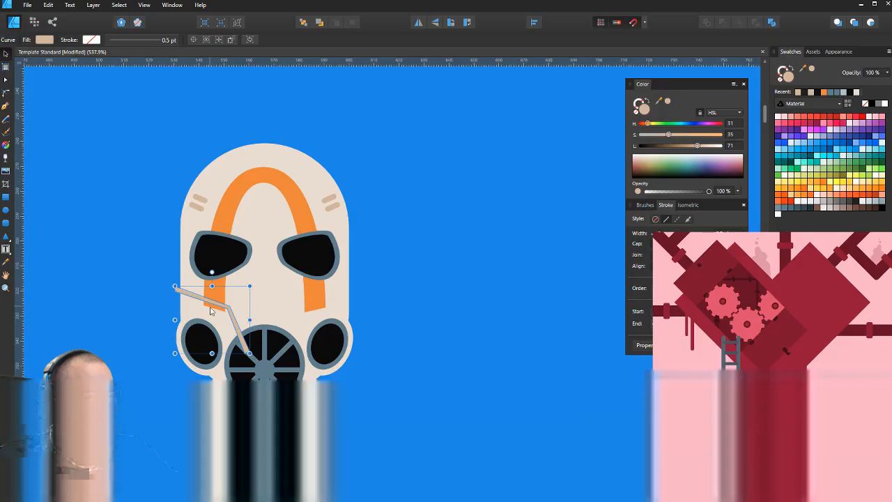
{"action": "scroll", "coordinate": [217, 304], "scroll_direction": "up", "scroll_amount": 4}
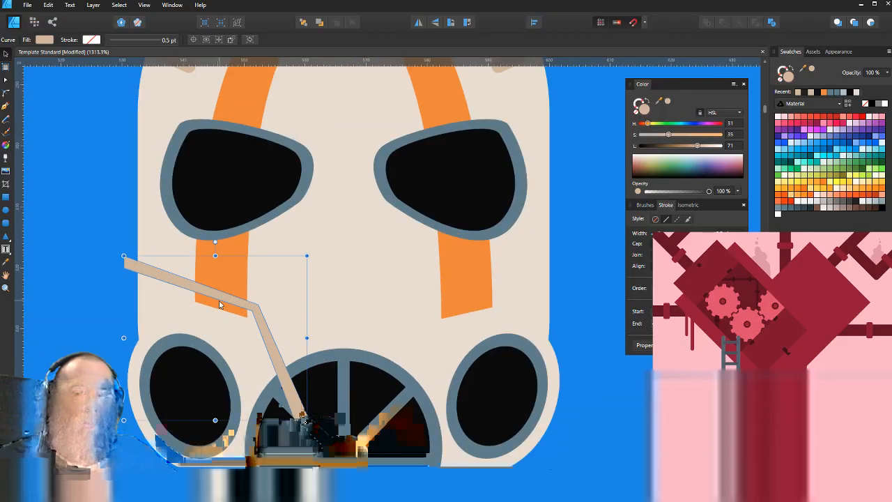
{"action": "scroll", "coordinate": [220, 304], "scroll_direction": "up", "scroll_amount": 2}
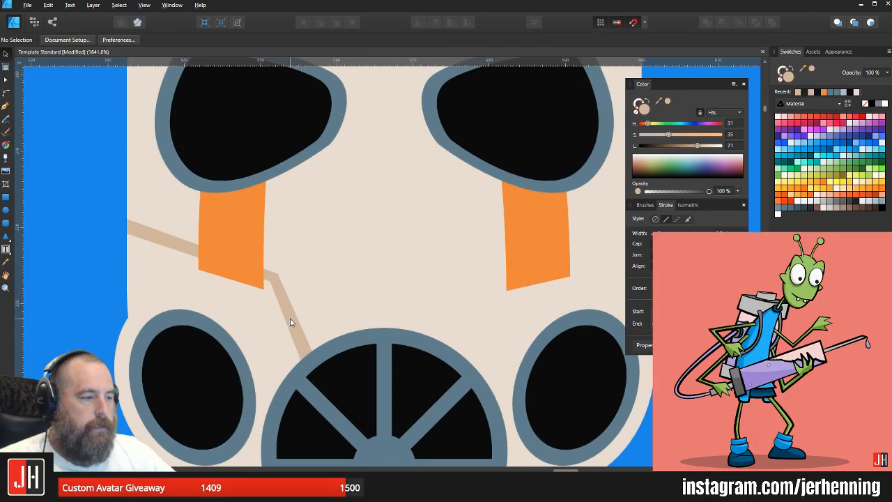
Step: Duplicate the crease, flip the copy horizontally to mirror it on the mask's right side, and select both creases
{"action": "left_click", "coordinate": [288, 315]}
{"action": "left_click_drag", "start_coordinate": [289, 314], "coordinate": [487, 75]}
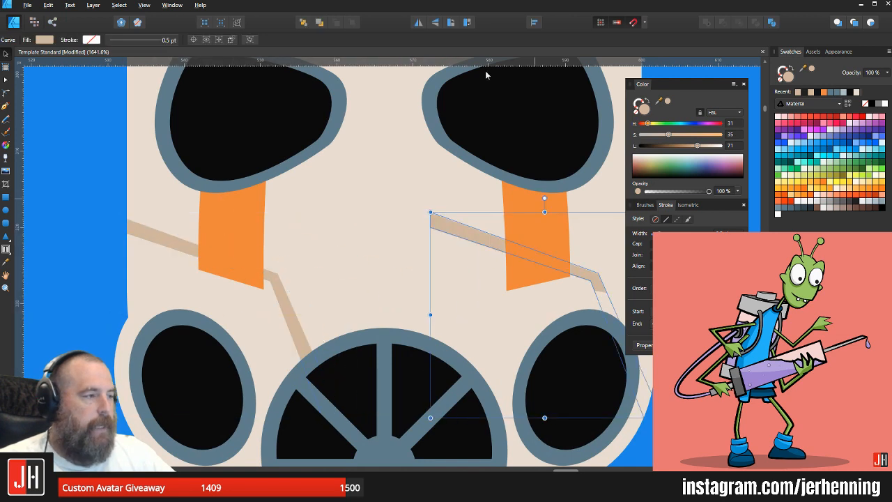
{"action": "left_click", "coordinate": [419, 23]}
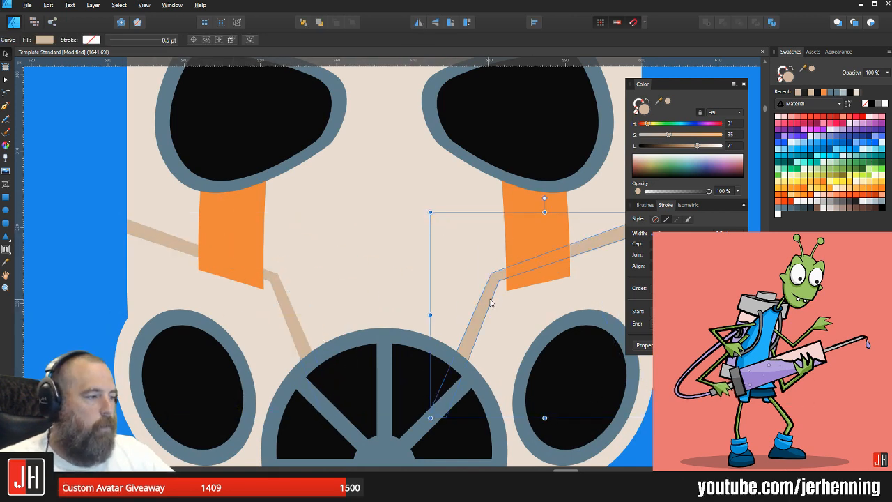
{"action": "left_click_drag", "start_coordinate": [487, 300], "coordinate": [484, 299]}
{"action": "left_click", "coordinate": [290, 313], "text": "shift"}
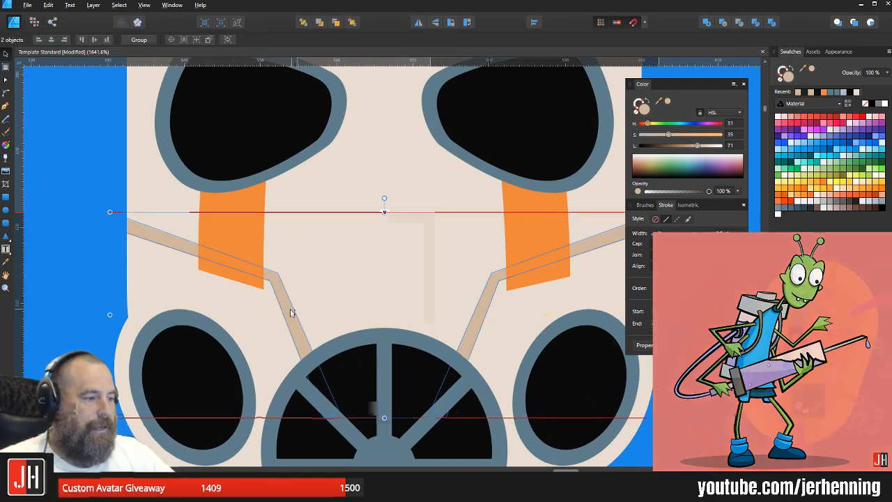
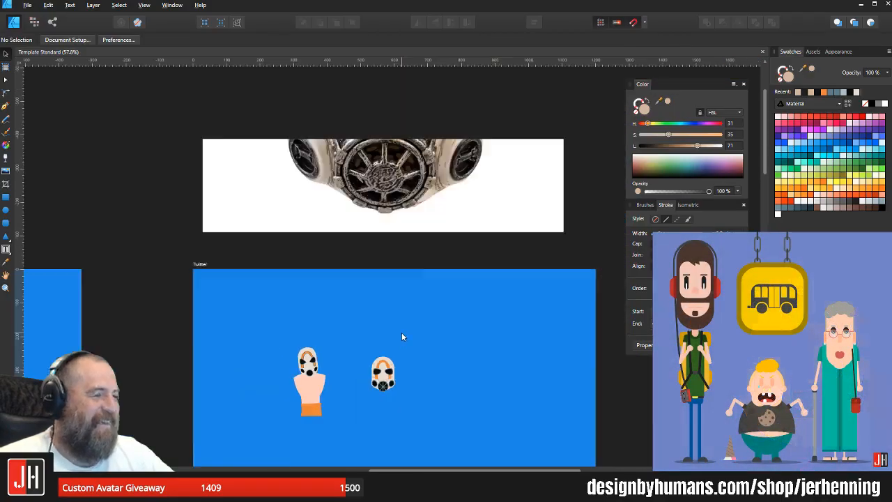
Step: Compare the cheek creases and arch ends with the reference mask photo
{"action": "left_click_drag", "start_coordinate": [419, 237], "coordinate": [398, 272]}
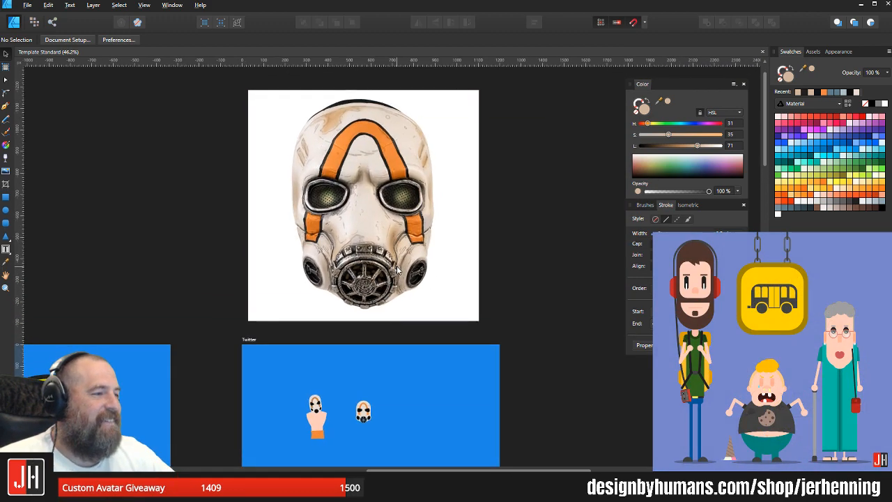
{"action": "scroll", "coordinate": [377, 334], "scroll_direction": "down", "scroll_amount": 3}
{"action": "scroll", "coordinate": [371, 341], "scroll_direction": "up", "scroll_amount": 10}
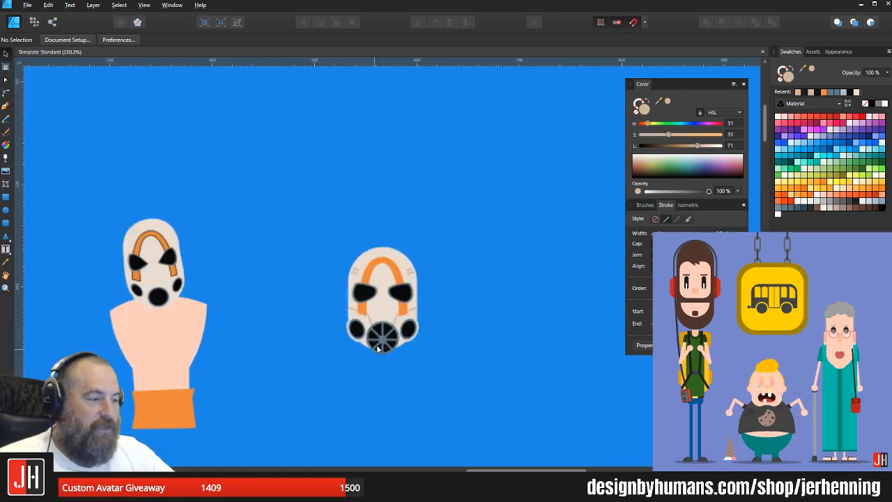
{"action": "scroll", "coordinate": [331, 296], "scroll_direction": "up", "scroll_amount": 5}
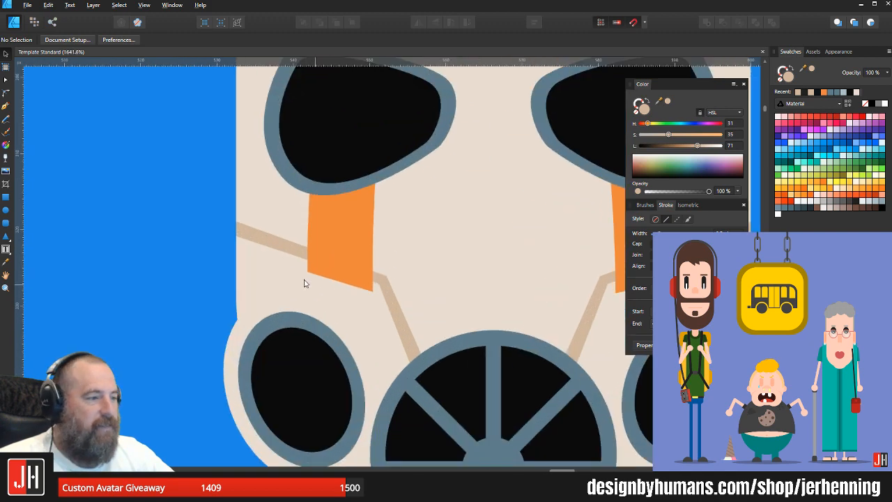
Step: Convert the mask base to curves and add nodes to pull its left edge slightly inward below the cheek crease
{"action": "left_click", "coordinate": [247, 195]}
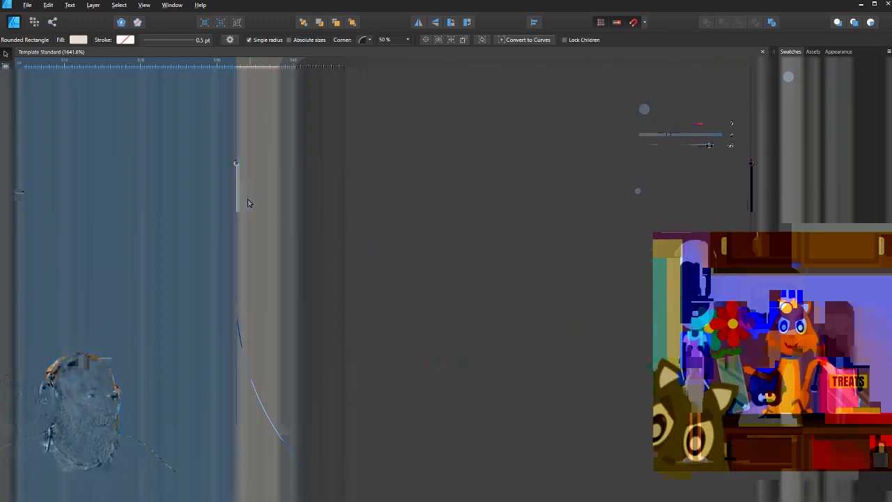
{"action": "scroll", "coordinate": [261, 216], "scroll_direction": "up", "scroll_amount": 1}
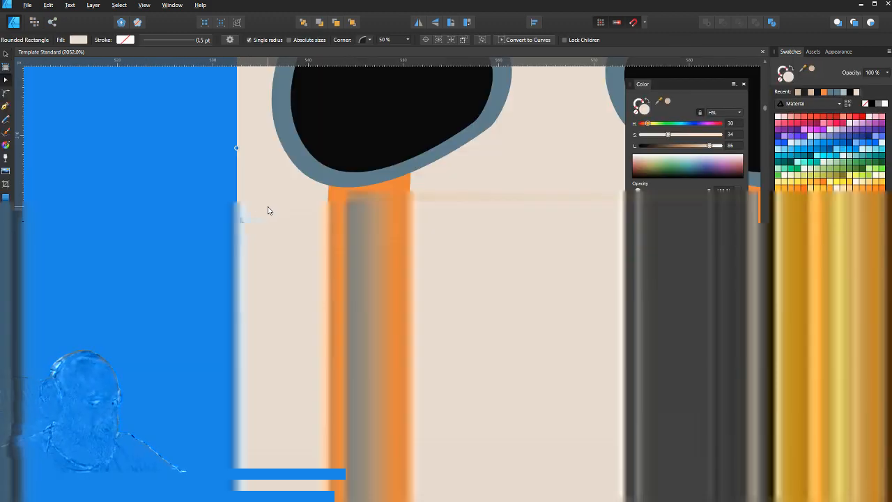
{"action": "key", "text": "ctrl+Return"}
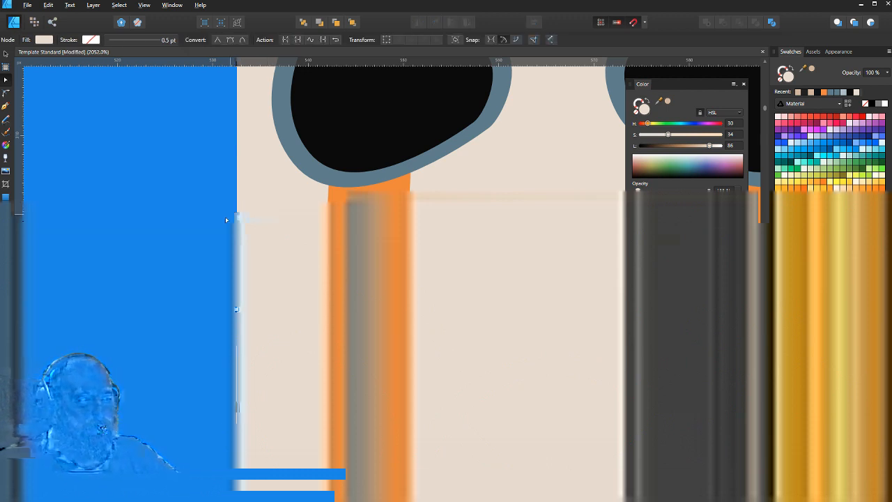
{"action": "scroll", "coordinate": [226, 221], "scroll_direction": "up", "scroll_amount": 4}
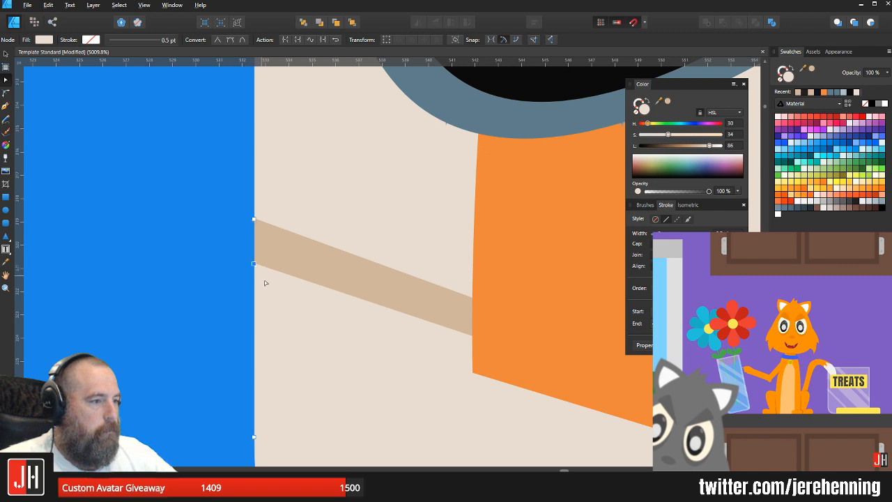
{"action": "scroll", "coordinate": [264, 283], "scroll_direction": "down", "scroll_amount": 4}
{"action": "left_click_drag", "start_coordinate": [237, 216], "coordinate": [250, 307]}
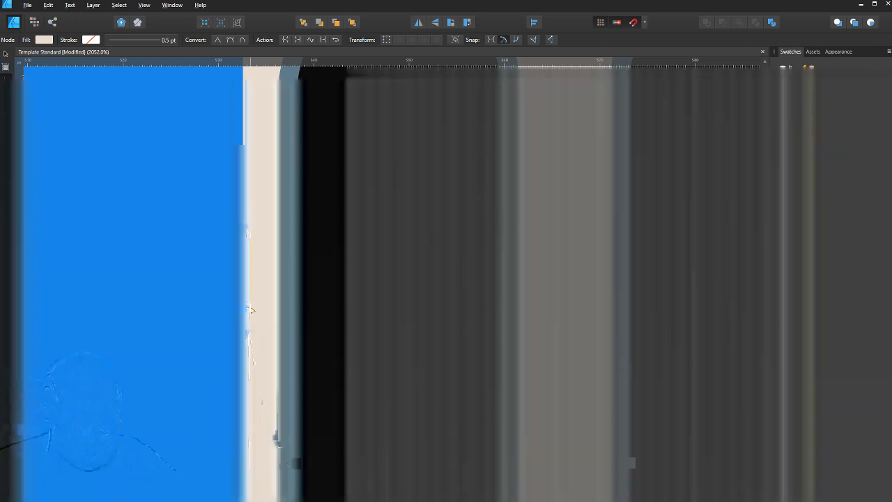
Step: Add nodes on the mask's right edge and pull the part below the cheek crease slightly inward to match the left side
{"action": "scroll", "coordinate": [264, 285], "scroll_direction": "down", "scroll_amount": 9}
{"action": "left_click", "coordinate": [366, 280]}
{"action": "scroll", "coordinate": [367, 280], "scroll_direction": "up", "scroll_amount": 12}
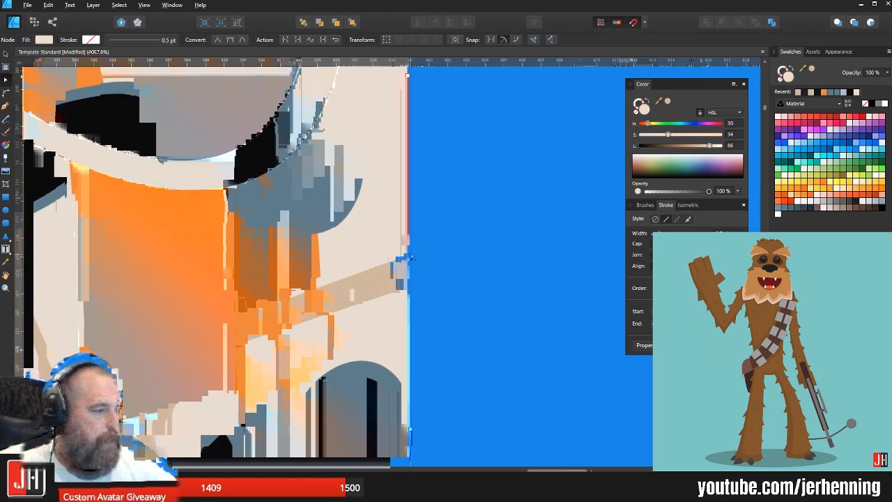
{"action": "scroll", "coordinate": [428, 283], "scroll_direction": "down", "scroll_amount": 3}
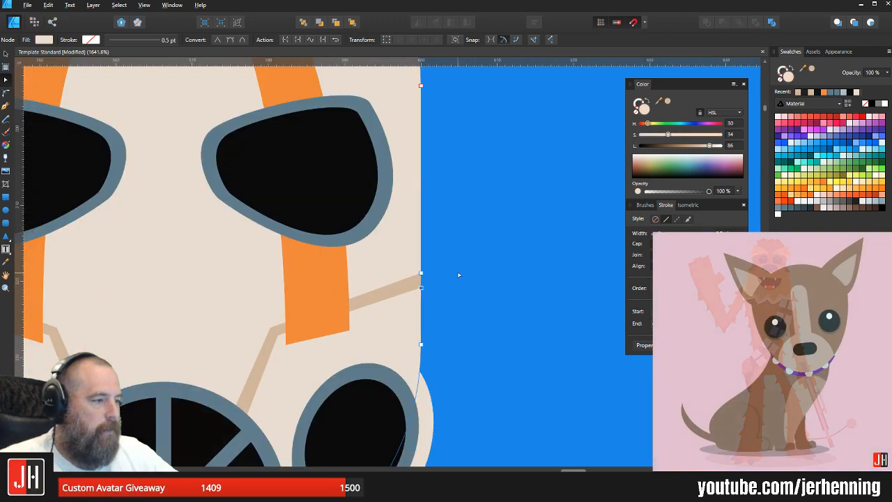
{"action": "left_click_drag", "start_coordinate": [423, 280], "coordinate": [419, 349]}
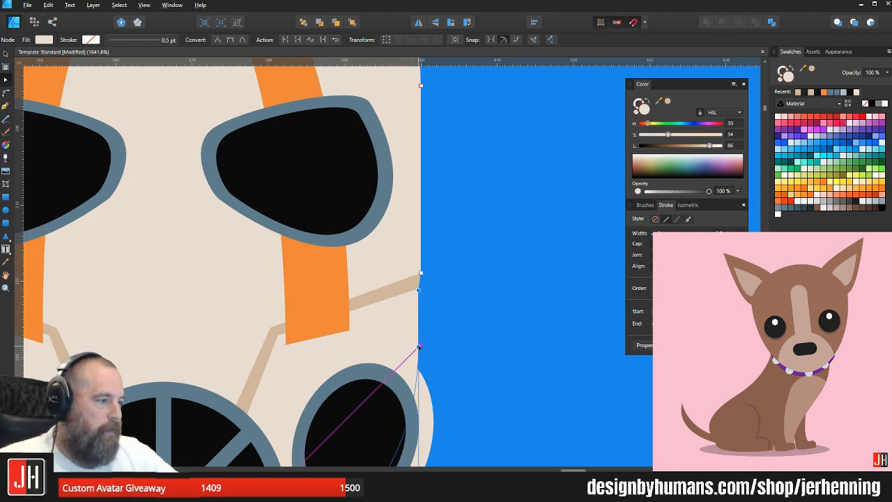
{"action": "key", "text": "c"}
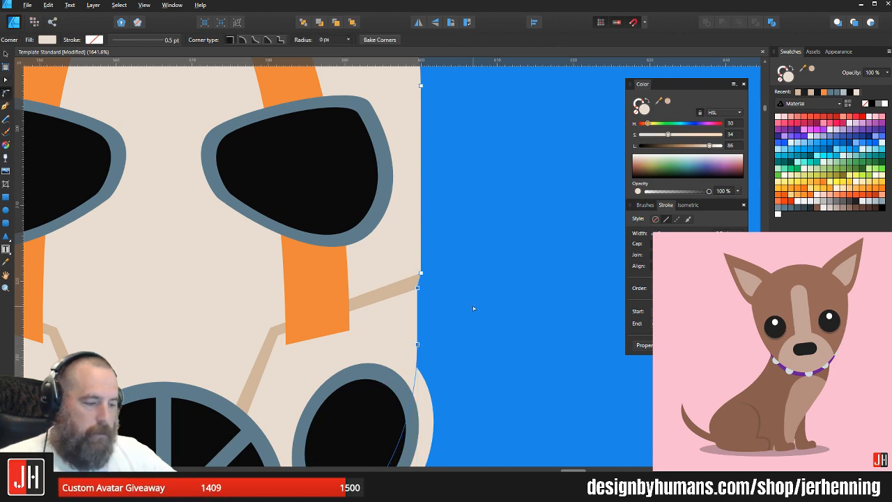
{"action": "key", "text": "v"}
{"action": "left_click", "coordinate": [448, 338]}
{"action": "scroll", "coordinate": [444, 348], "scroll_direction": "down", "scroll_amount": 9}
{"action": "left_click_drag", "start_coordinate": [450, 347], "coordinate": [400, 305]}
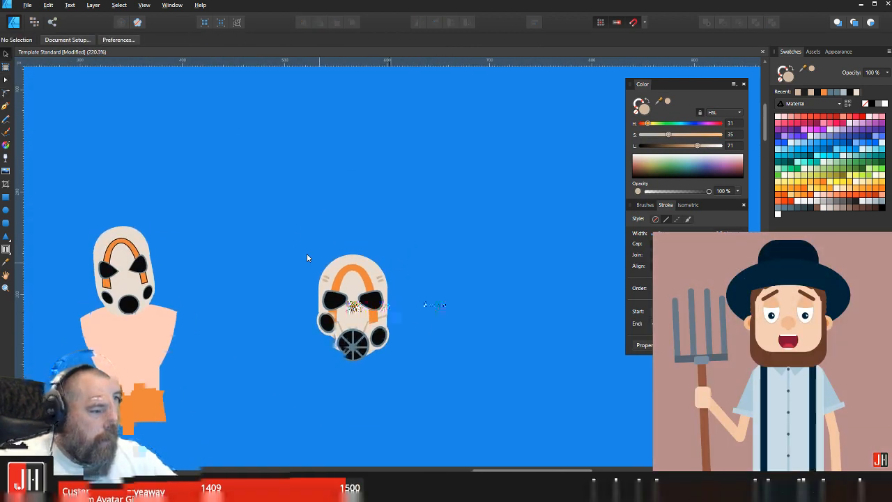
Step: Duplicate the left eye frame slightly below the original and fill it with the crease tan darkened to 55 lightness
{"action": "scroll", "coordinate": [344, 300], "scroll_direction": "up", "scroll_amount": 8}
{"action": "left_click", "coordinate": [361, 270]}
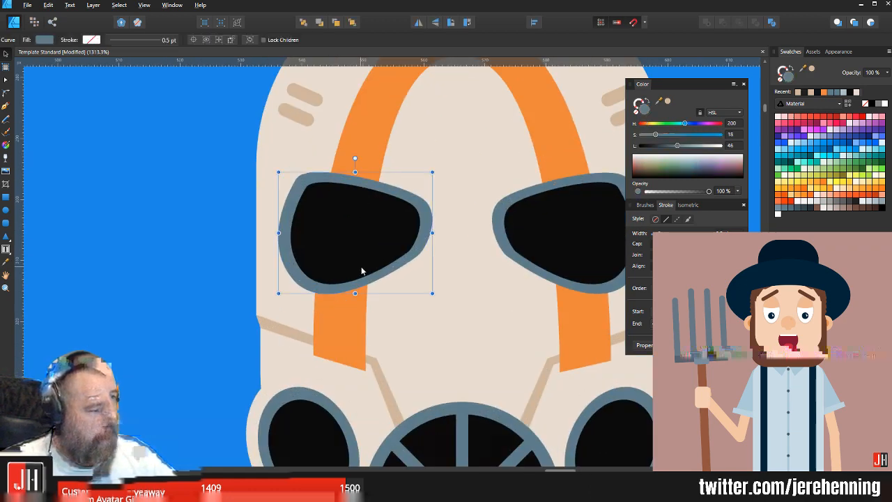
{"action": "double_click", "coordinate": [371, 229]}
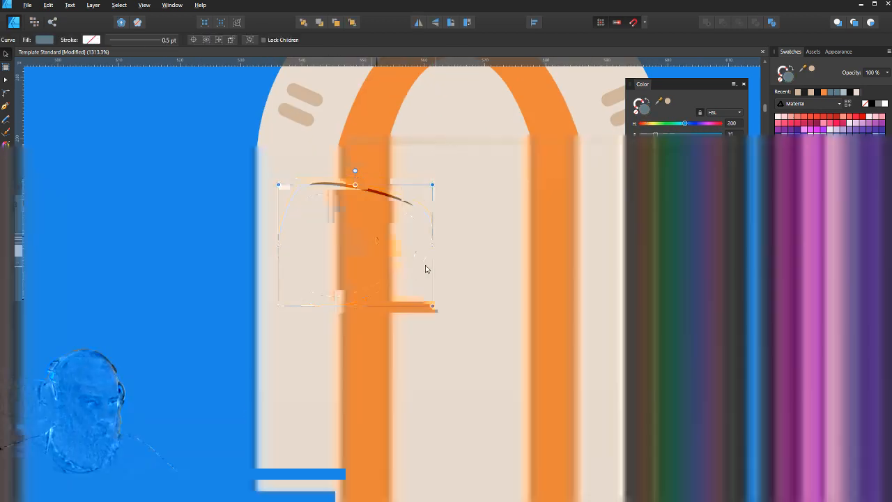
{"action": "key", "text": "i"}
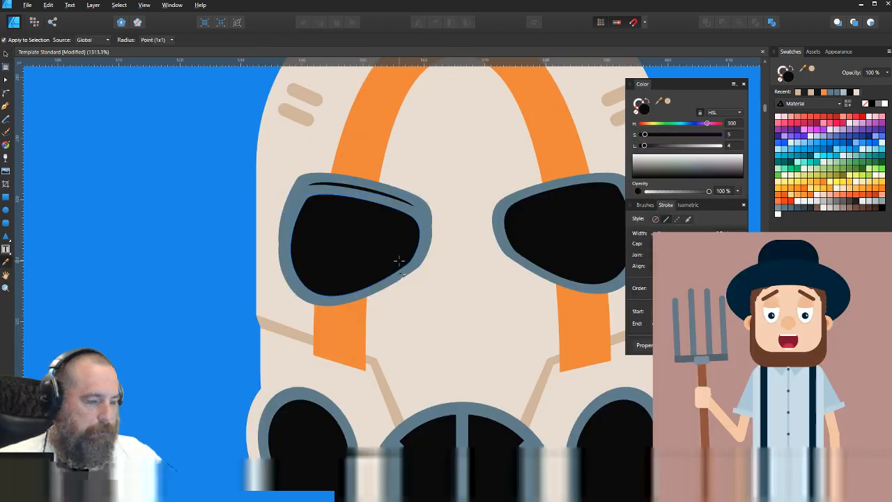
{"action": "left_click", "coordinate": [401, 272]}
{"action": "key", "text": "v"}
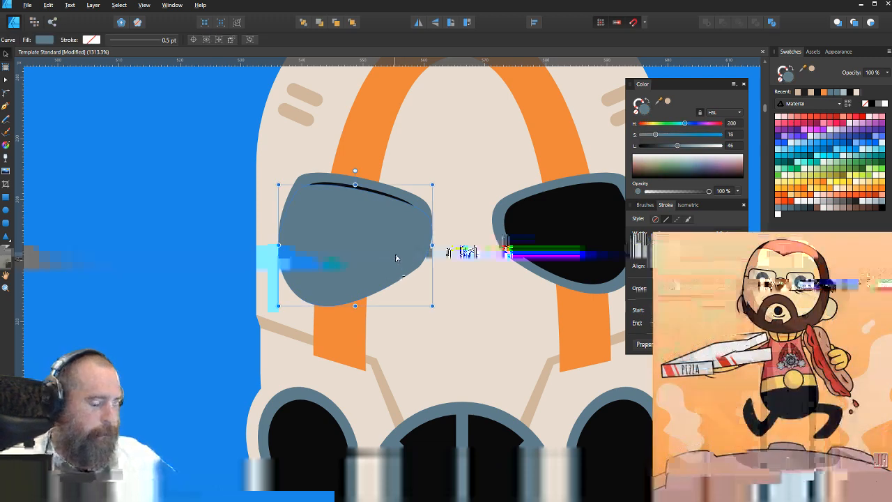
{"action": "key", "text": "i"}
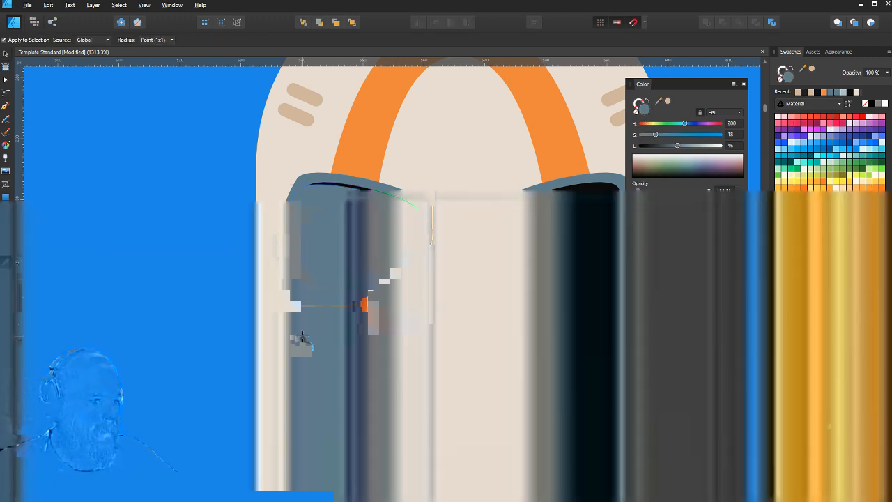
{"action": "left_click", "coordinate": [302, 339]}
{"action": "key", "text": "v"}
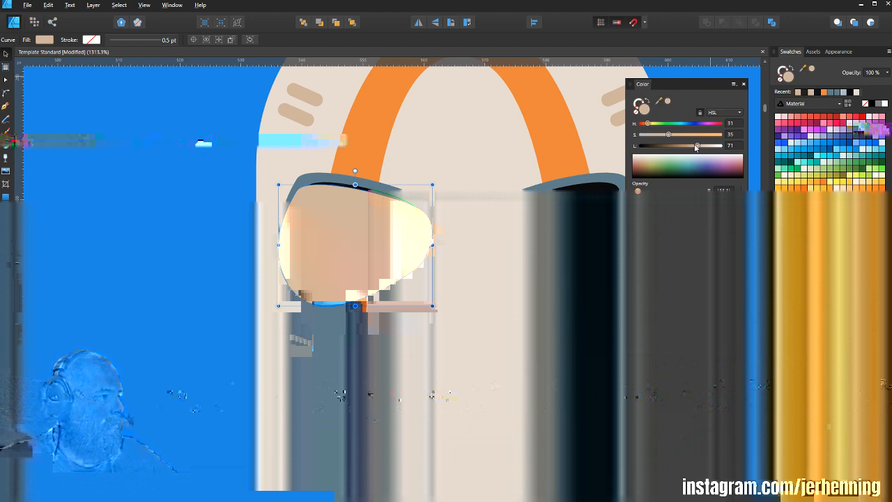
{"action": "left_click_drag", "start_coordinate": [695, 147], "coordinate": [685, 146]}
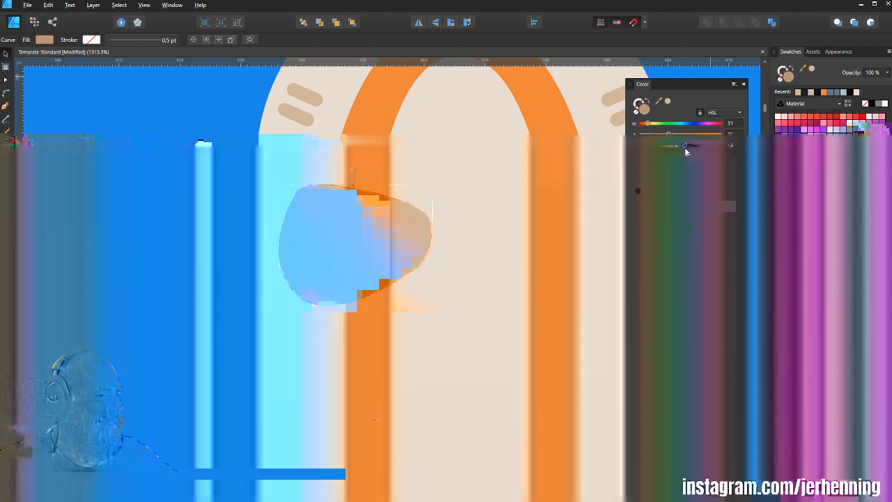
{"action": "left_click_drag", "start_coordinate": [449, 213], "coordinate": [342, 213]}
Step: Paste a copy of the left crease inside the orange arch and fill it with the arch's orange darkened to 45 lightness
{"action": "scroll", "coordinate": [343, 213], "scroll_direction": "down", "scroll_amount": 3}
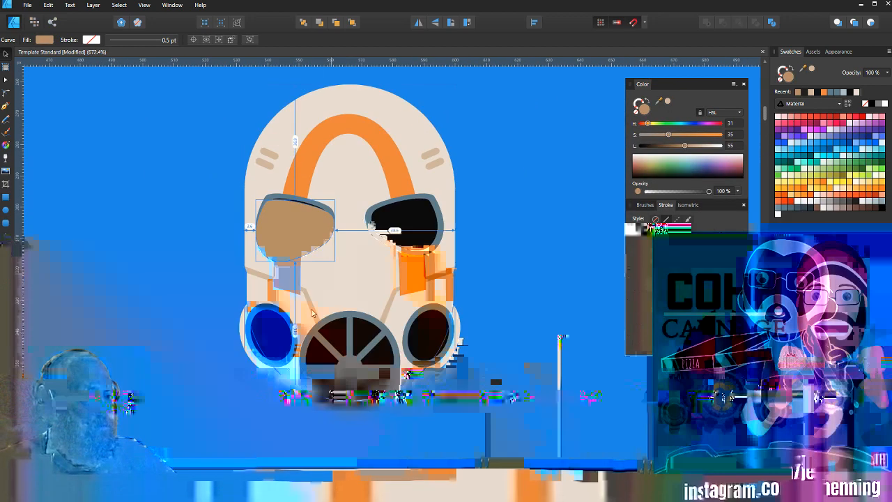
{"action": "scroll", "coordinate": [302, 296], "scroll_direction": "up", "scroll_amount": 5}
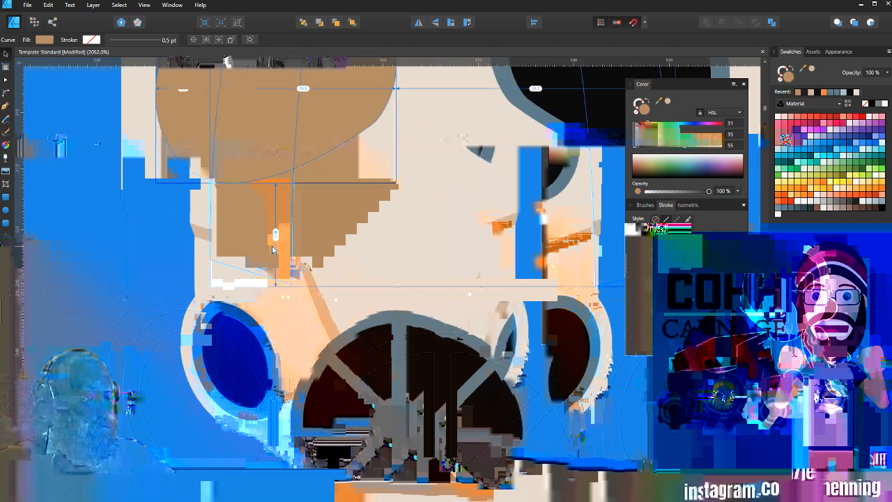
{"action": "left_click", "coordinate": [96, 171]}
{"action": "left_click", "coordinate": [179, 208]}
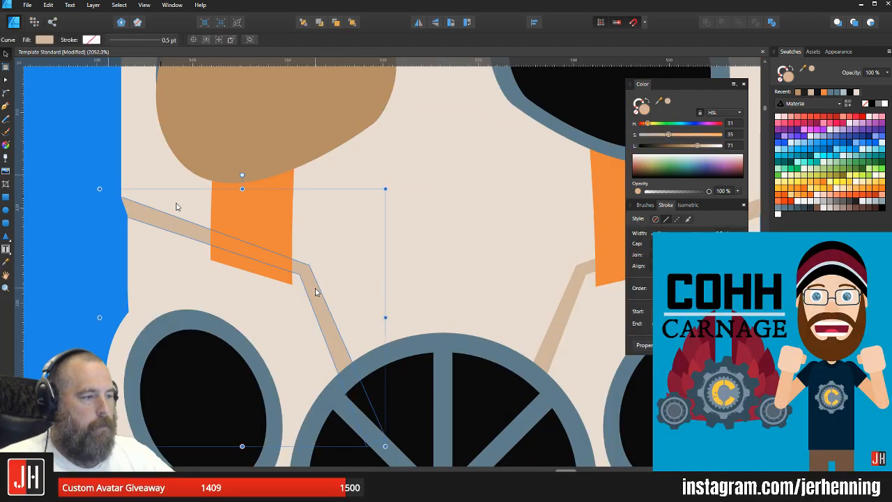
{"action": "left_click", "coordinate": [272, 228]}
{"action": "key", "text": "ctrl+alt+v"}
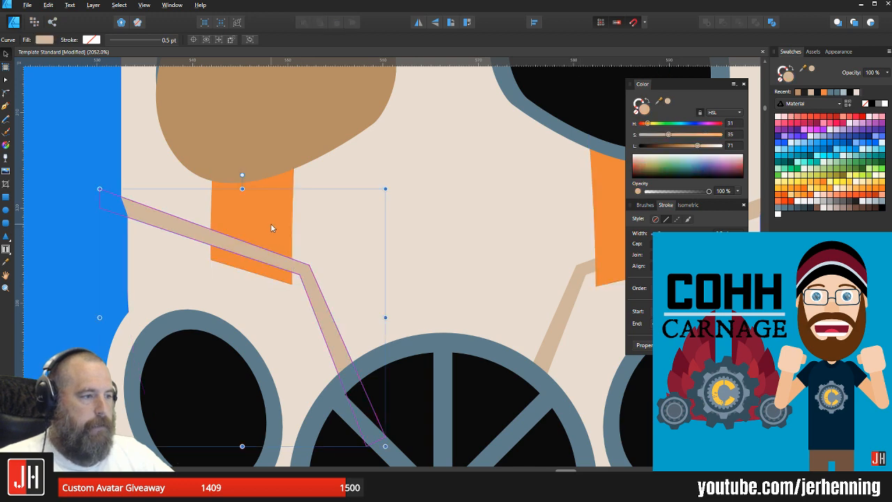
{"action": "key", "text": "i"}
{"action": "left_click", "coordinate": [271, 224]}
{"action": "key", "text": "v"}
{"action": "left_click_drag", "start_coordinate": [687, 145], "coordinate": [676, 145]}
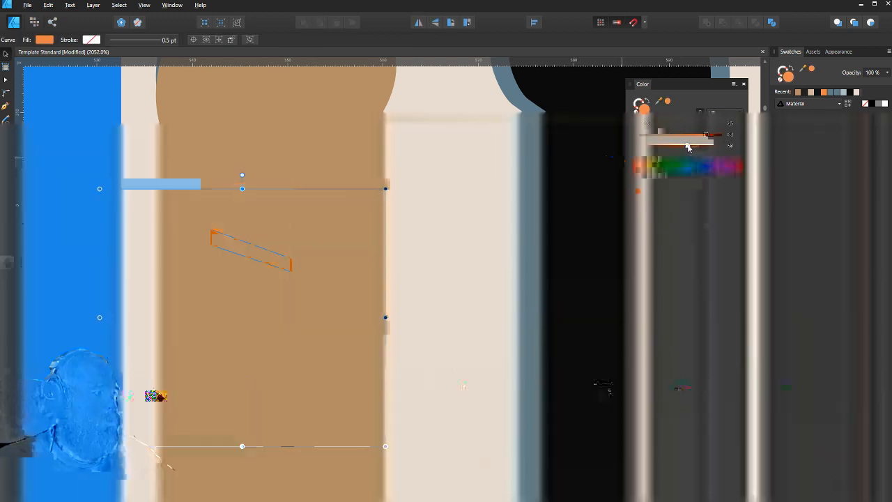
Step: Paste a copy of the right crease inside the orange arch and fill it with the left overlap's dark orange
{"action": "scroll", "coordinate": [460, 235], "scroll_direction": "down", "scroll_amount": 3}
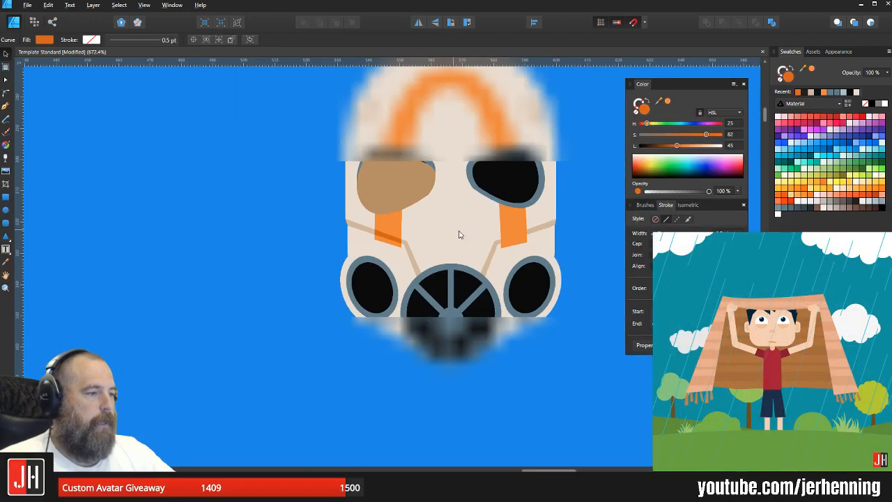
{"action": "scroll", "coordinate": [432, 237], "scroll_direction": "up", "scroll_amount": 4}
{"action": "left_click", "coordinate": [414, 253]}
{"action": "left_click", "coordinate": [365, 230]}
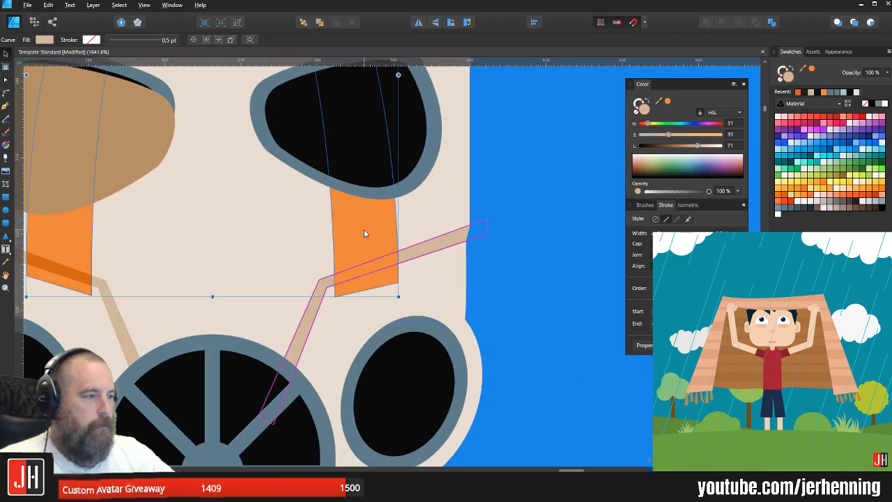
{"action": "left_click", "coordinate": [380, 258]}
{"action": "left_click_drag", "start_coordinate": [333, 260], "coordinate": [385, 244]}
{"action": "key", "text": "i"}
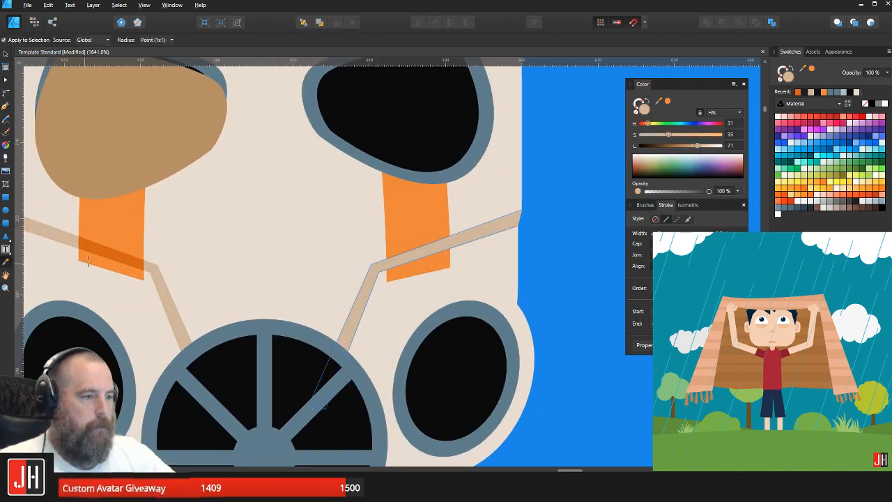
{"action": "left_click", "coordinate": [105, 251]}
{"action": "key", "text": "v"}
{"action": "left_click", "coordinate": [548, 273]}
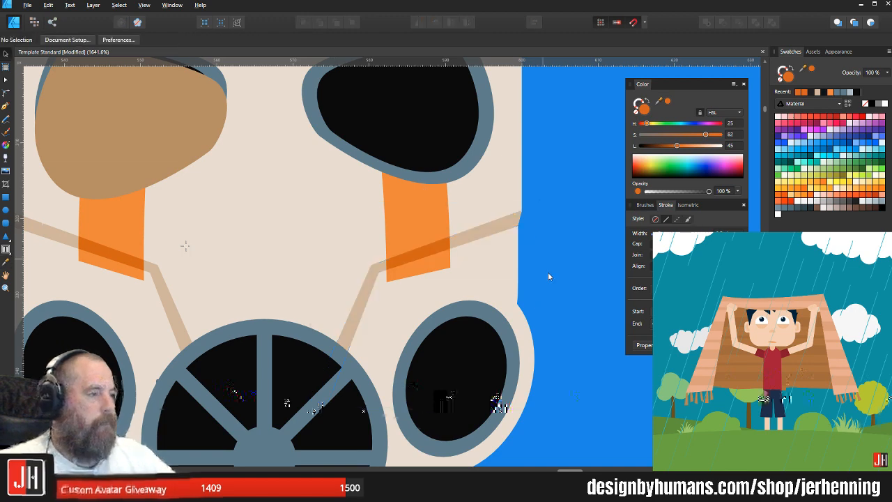
Step: Recolor the left eye's offset copy with the lighter crease tan and send it behind the eye as a shadow
{"action": "scroll", "coordinate": [551, 277], "scroll_direction": "down", "scroll_amount": 7}
{"action": "scroll", "coordinate": [463, 245], "scroll_direction": "up", "scroll_amount": 6}
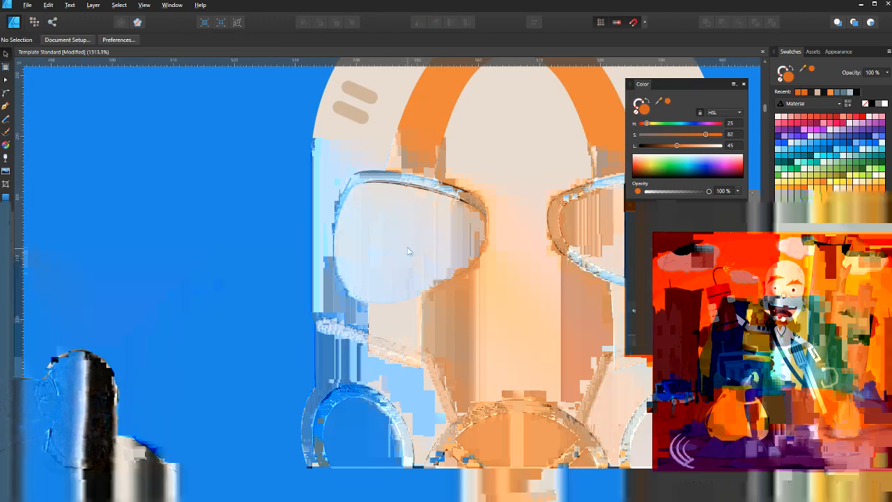
{"action": "left_click", "coordinate": [383, 234]}
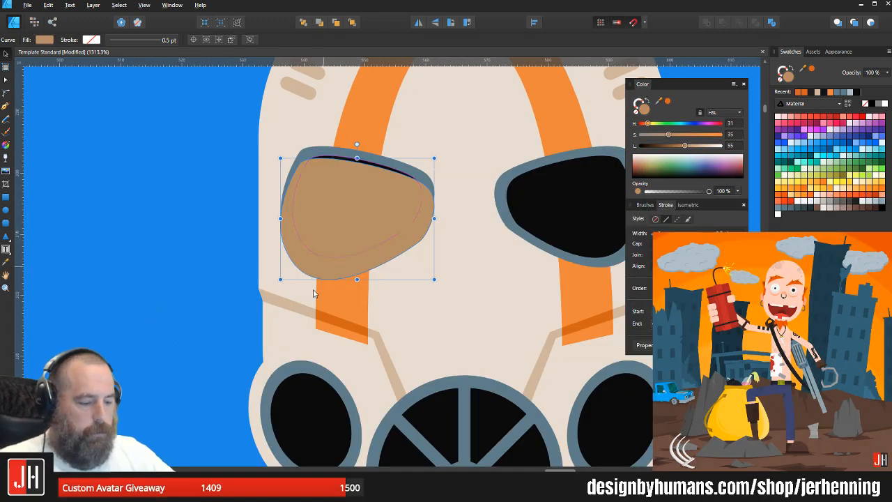
{"action": "key", "text": "i"}
{"action": "left_click", "coordinate": [283, 302]}
{"action": "key", "text": "v"}
{"action": "key", "text": "ctrl+["}
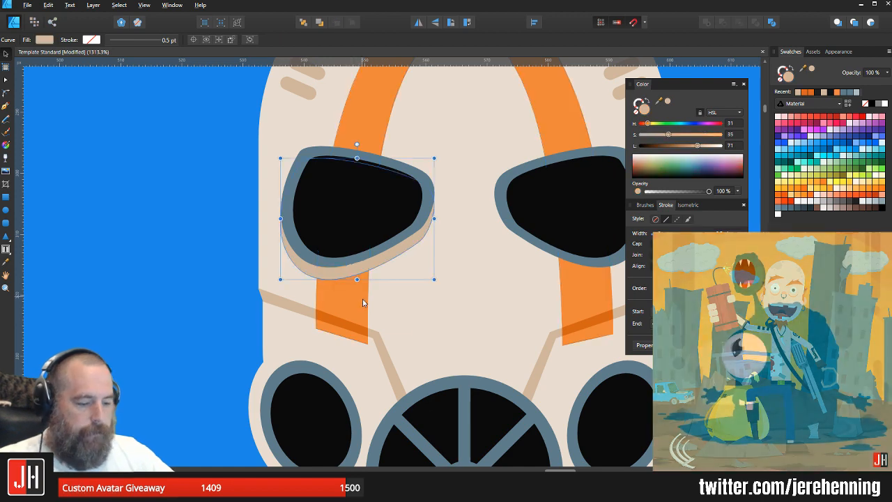
Step: Color the left eye shadow's overlap with the arch in the crease overlap's dark orange
{"action": "key", "text": "i"}
{"action": "left_click", "coordinate": [363, 331]}
{"action": "key", "text": "v"}
{"action": "left_click", "coordinate": [425, 285]}
{"action": "scroll", "coordinate": [435, 285], "scroll_direction": "down", "scroll_amount": 4}
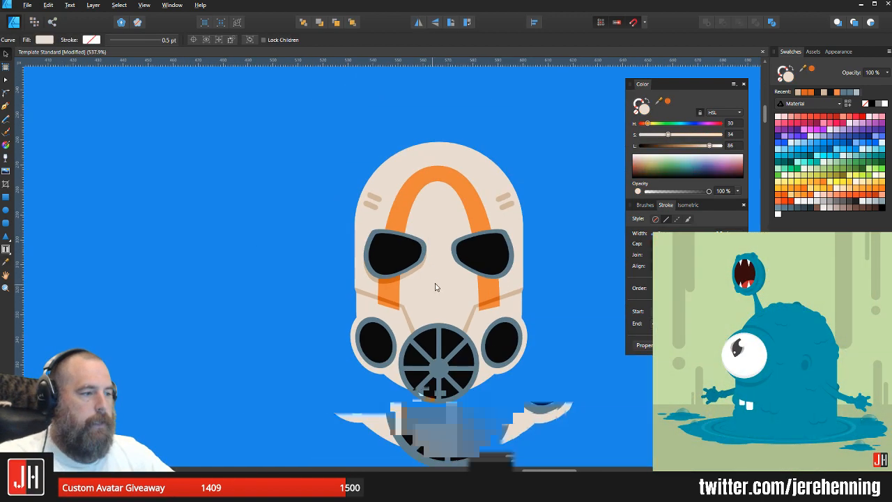
Step: Duplicate the left eye shadow, flip the copy horizontally and position it beneath the right eye
{"action": "left_click_drag", "start_coordinate": [436, 285], "coordinate": [371, 244]}
{"action": "left_click", "coordinate": [510, 259]}
{"action": "scroll", "coordinate": [300, 216], "scroll_direction": "up", "scroll_amount": 7}
{"action": "left_click", "coordinate": [280, 239]}
{"action": "scroll", "coordinate": [285, 236], "scroll_direction": "down", "scroll_amount": 4}
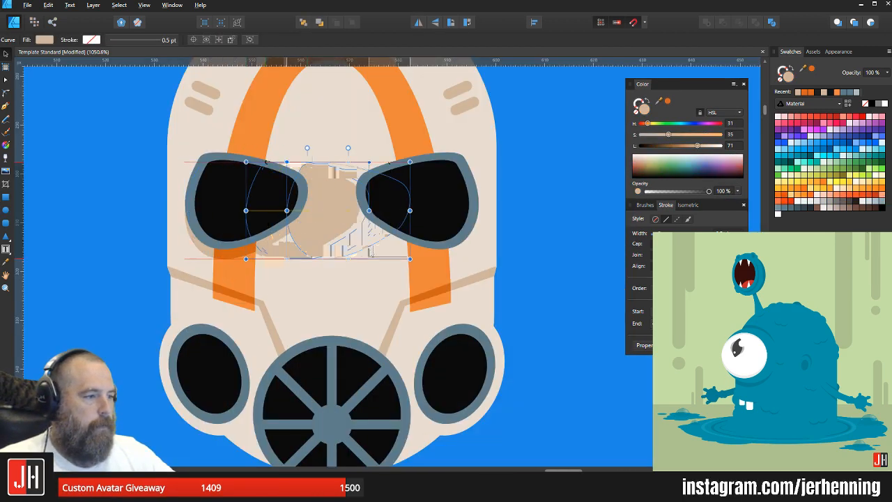
{"action": "left_click", "coordinate": [418, 23]}
{"action": "scroll", "coordinate": [415, 210], "scroll_direction": "up", "scroll_amount": 1}
{"action": "left_click_drag", "start_coordinate": [415, 211], "coordinate": [427, 212]}
{"action": "scroll", "coordinate": [426, 212], "scroll_direction": "down", "scroll_amount": 3}
{"action": "left_click", "coordinate": [517, 244]}
{"action": "scroll", "coordinate": [455, 245], "scroll_direction": "up", "scroll_amount": 2}
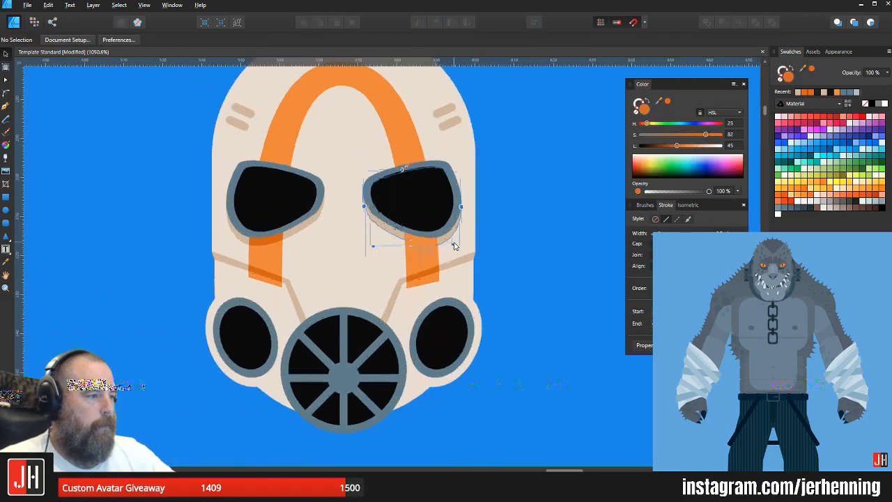
Step: Place a copy of the right eye shadow inside the arch and fill it with the crease overlap's dark orange
{"action": "left_click", "coordinate": [419, 254]}
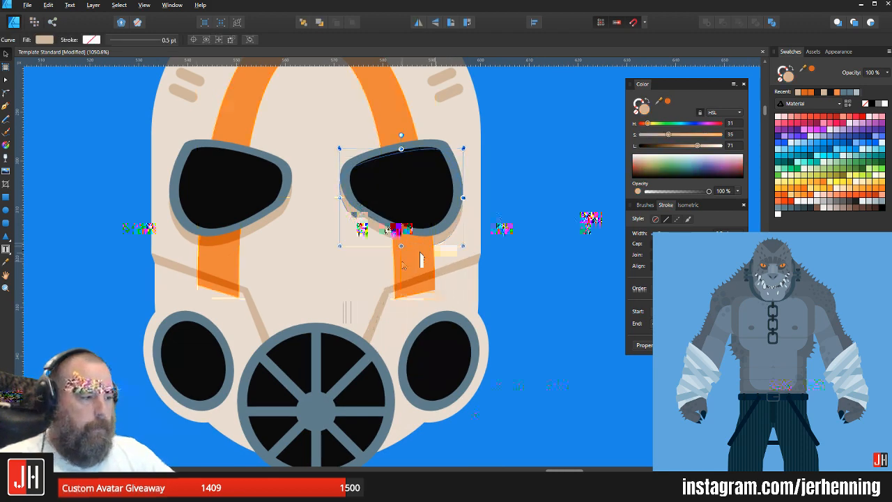
{"action": "double_click", "coordinate": [427, 242]}
{"action": "key", "text": "i"}
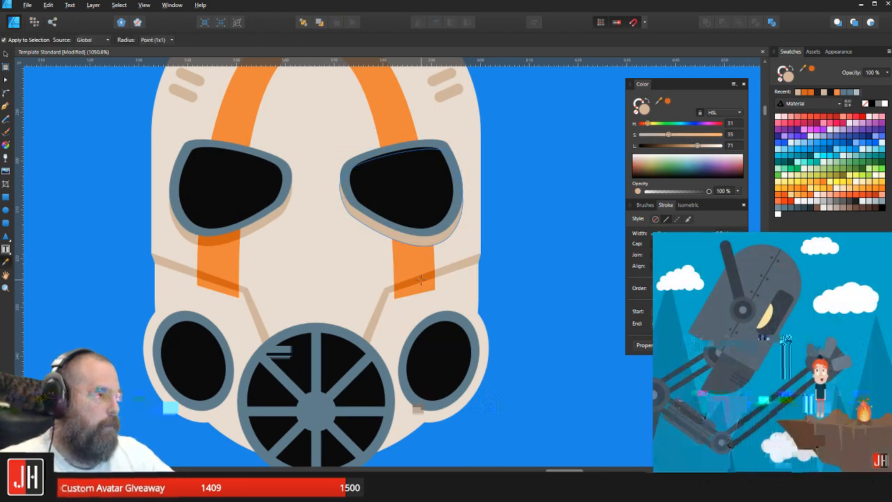
{"action": "left_click", "coordinate": [417, 281]}
{"action": "key", "text": "v"}
{"action": "left_click", "coordinate": [555, 262]}
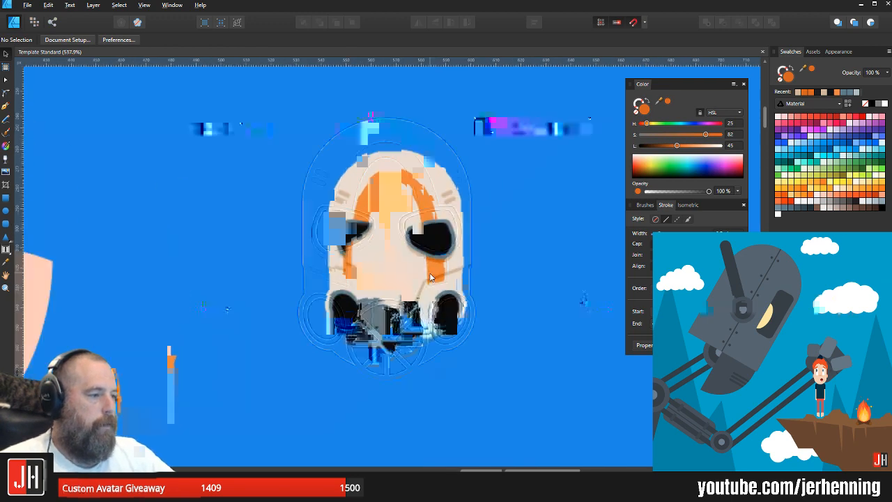
{"action": "left_click_drag", "start_coordinate": [256, 258], "coordinate": [317, 210]}
{"action": "scroll", "coordinate": [321, 214], "scroll_direction": "down", "scroll_amount": 8}
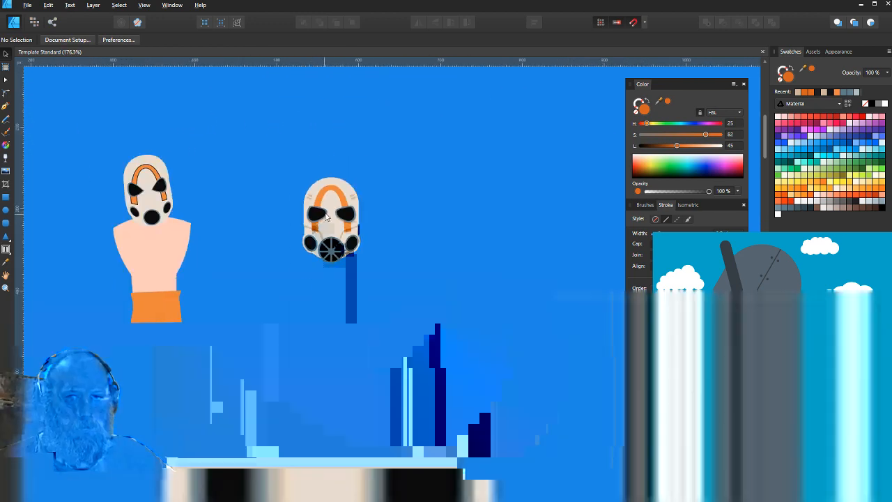
{"action": "scroll", "coordinate": [332, 220], "scroll_direction": "up", "scroll_amount": 6}
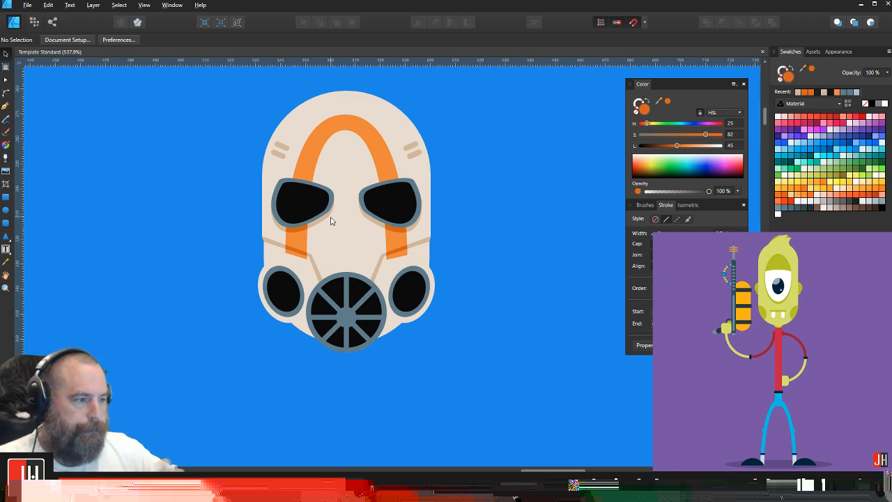
{"action": "scroll", "coordinate": [331, 221], "scroll_direction": "up", "scroll_amount": 5}
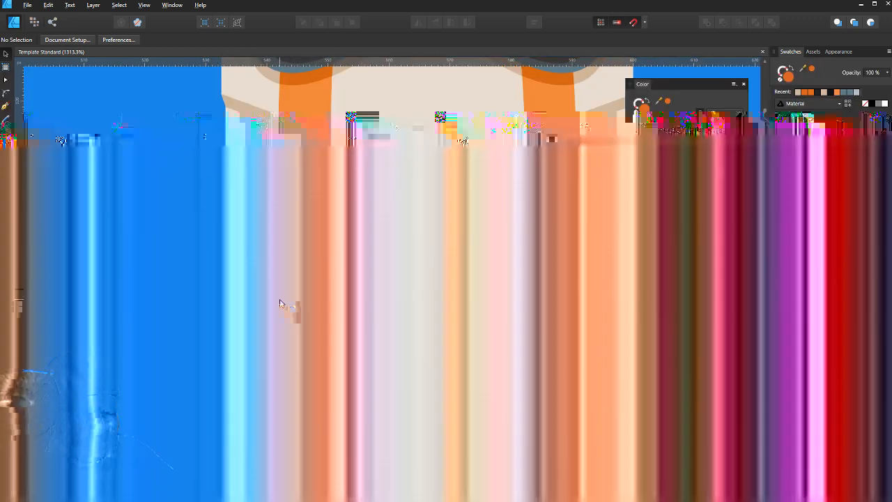
Step: Place a tan ellipse (HSL 31, 35, 71) behind the left filter canister as its shadow on the mask
{"action": "left_click", "coordinate": [279, 304]}
{"action": "scroll", "coordinate": [285, 307], "scroll_direction": "up", "scroll_amount": 5}
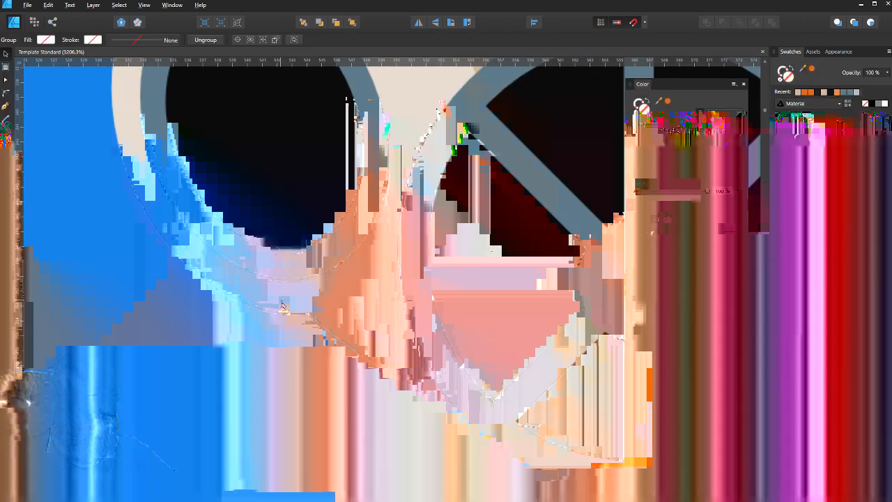
{"action": "scroll", "coordinate": [290, 309], "scroll_direction": "down", "scroll_amount": 6}
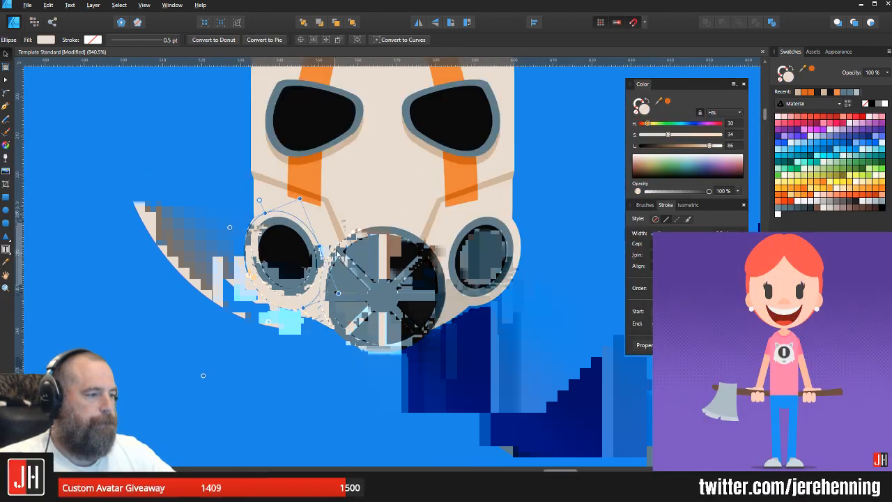
{"action": "scroll", "coordinate": [306, 299], "scroll_direction": "up", "scroll_amount": 5}
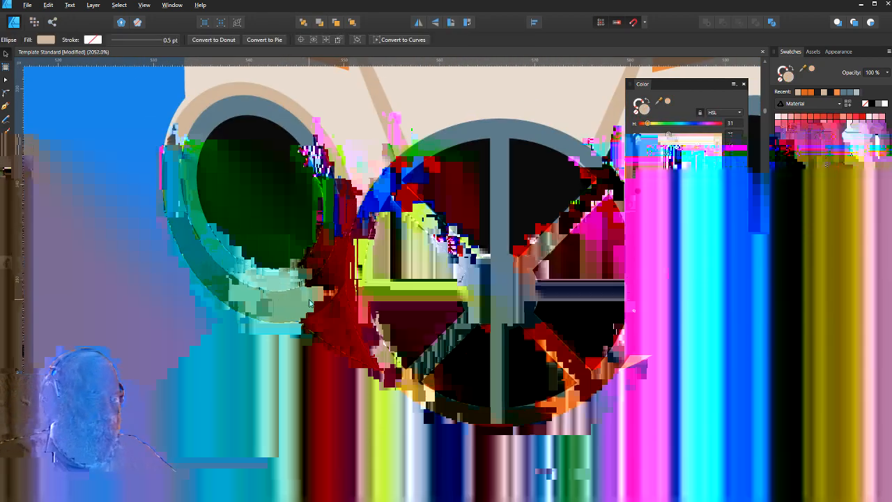
{"action": "key", "text": "Delete"}
{"action": "left_click", "coordinate": [334, 330]}
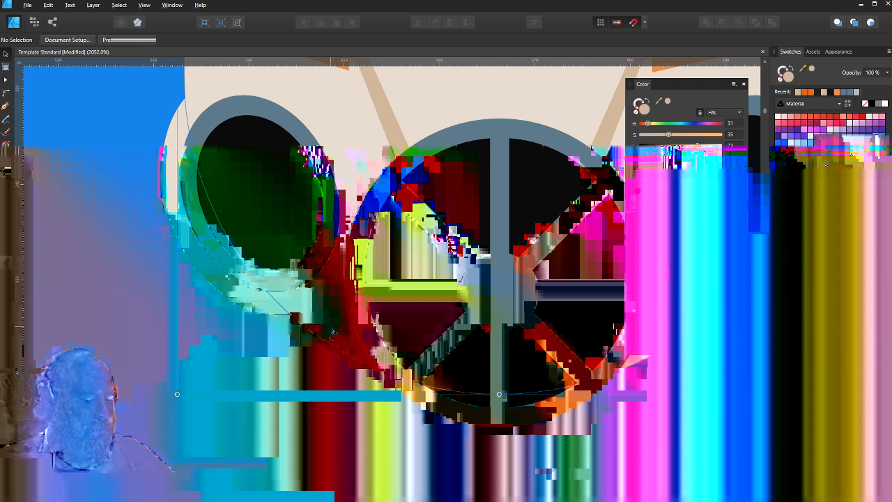
{"action": "left_click", "coordinate": [327, 329]}
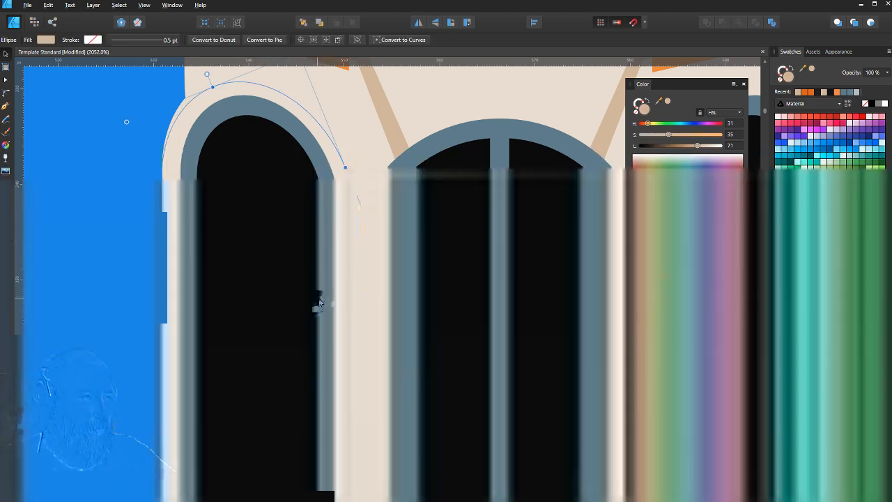
Step: Duplicate the tan canister shadow to the right side, flip it horizontally and align it symmetrically behind the right filter canister
{"action": "scroll", "coordinate": [319, 300], "scroll_direction": "down", "scroll_amount": 5}
{"action": "left_click_drag", "start_coordinate": [304, 276], "coordinate": [482, 276]}
{"action": "left_click", "coordinate": [419, 23]}
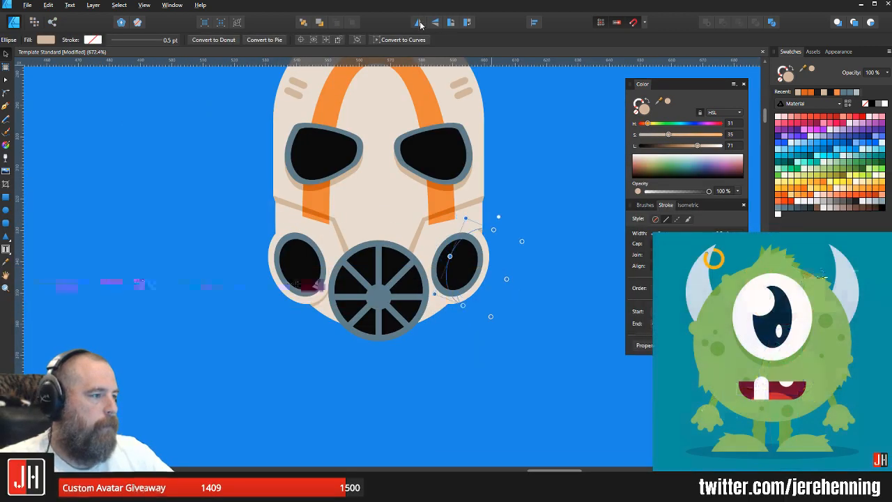
{"action": "scroll", "coordinate": [455, 271], "scroll_direction": "up", "scroll_amount": 3}
{"action": "left_click_drag", "start_coordinate": [475, 274], "coordinate": [433, 271]}
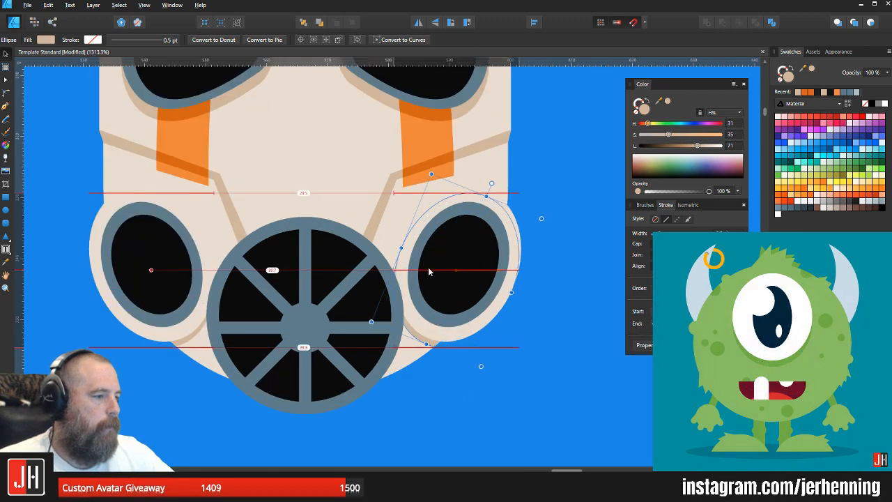
{"action": "scroll", "coordinate": [433, 272], "scroll_direction": "down", "scroll_amount": 4}
{"action": "left_click", "coordinate": [484, 307]}
Step: Group all parts of the detailed mask to the right of the fist puppet into one object
{"action": "scroll", "coordinate": [355, 230], "scroll_direction": "up", "scroll_amount": 5}
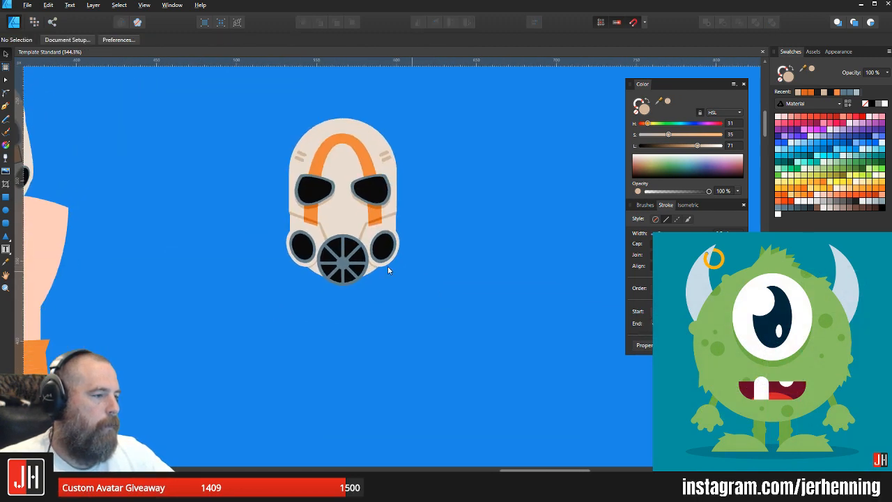
{"action": "scroll", "coordinate": [359, 292], "scroll_direction": "down", "scroll_amount": 2}
{"action": "scroll", "coordinate": [362, 272], "scroll_direction": "down", "scroll_amount": 2}
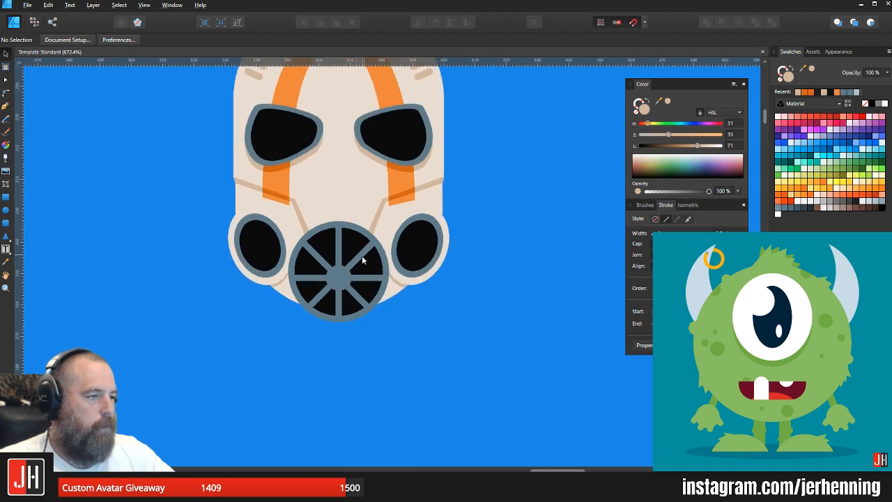
{"action": "scroll", "coordinate": [359, 252], "scroll_direction": "down", "scroll_amount": 5}
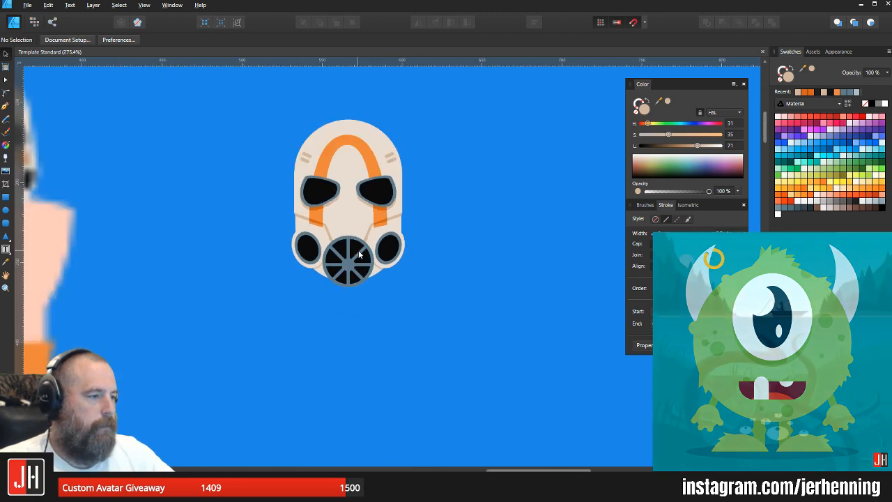
{"action": "left_click_drag", "start_coordinate": [295, 163], "coordinate": [457, 347]}
{"action": "left_click", "coordinate": [413, 265]}
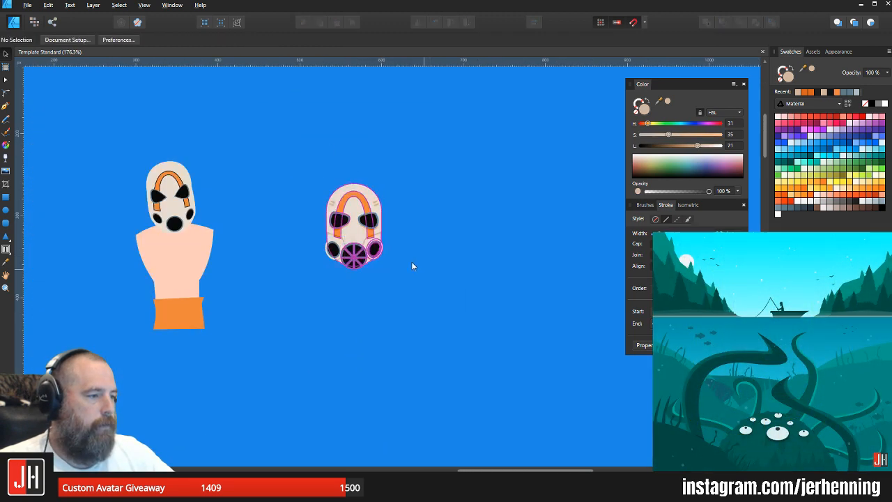
{"action": "left_click_drag", "start_coordinate": [300, 161], "coordinate": [436, 337]}
{"action": "key", "text": "ctrl+g"}
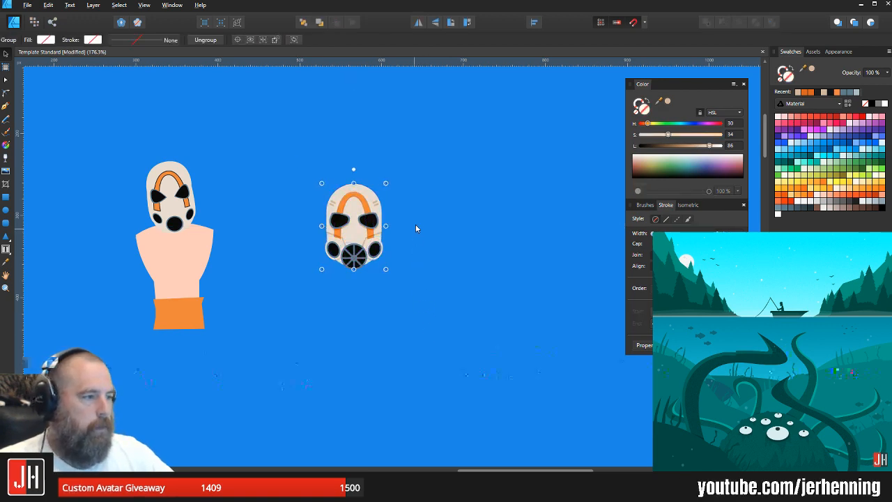
{"action": "left_click", "coordinate": [428, 199]}
Step: Examine the reference mask photo's stripes, eye lenses and respirator, and compare them with the drawn mask on the Twitter artboard
{"action": "scroll", "coordinate": [360, 279], "scroll_direction": "down", "scroll_amount": 5}
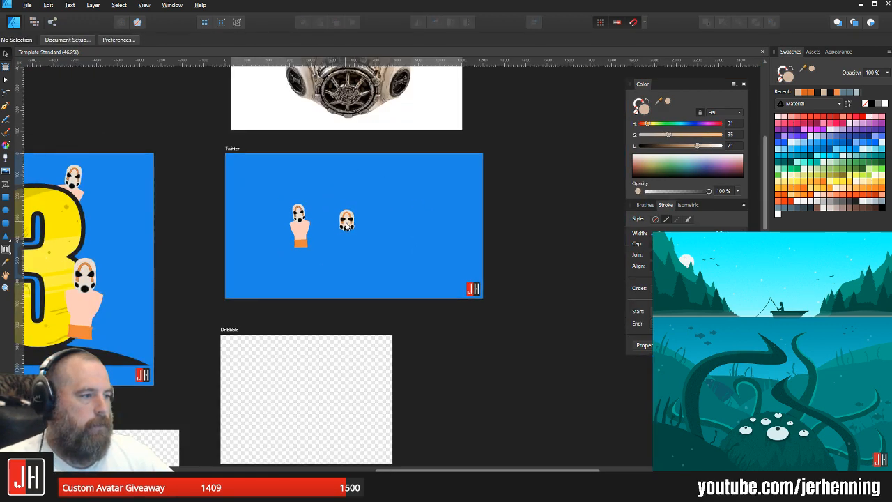
{"action": "scroll", "coordinate": [326, 203], "scroll_direction": "up", "scroll_amount": 2}
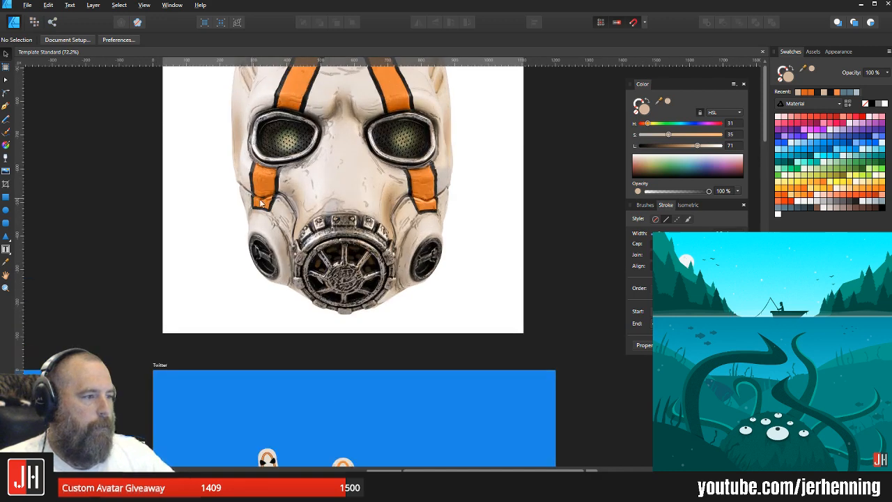
{"action": "scroll", "coordinate": [328, 253], "scroll_direction": "up", "scroll_amount": 3}
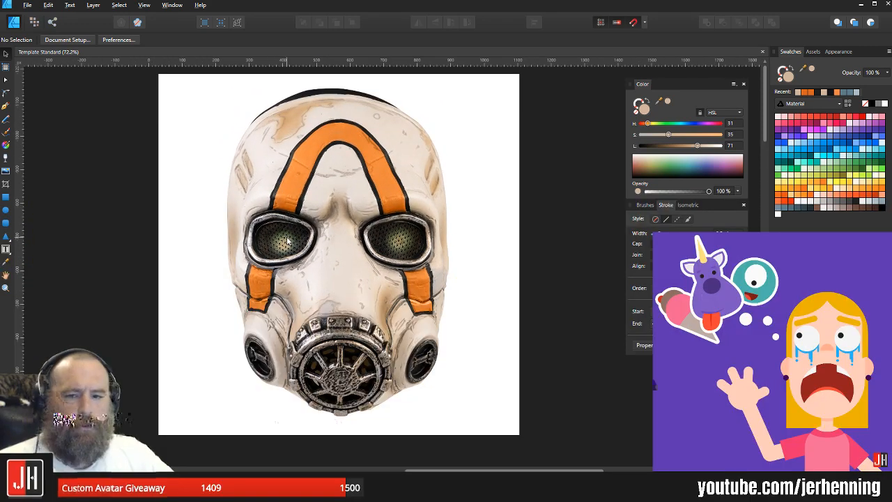
{"action": "scroll", "coordinate": [306, 213], "scroll_direction": "up", "scroll_amount": 1}
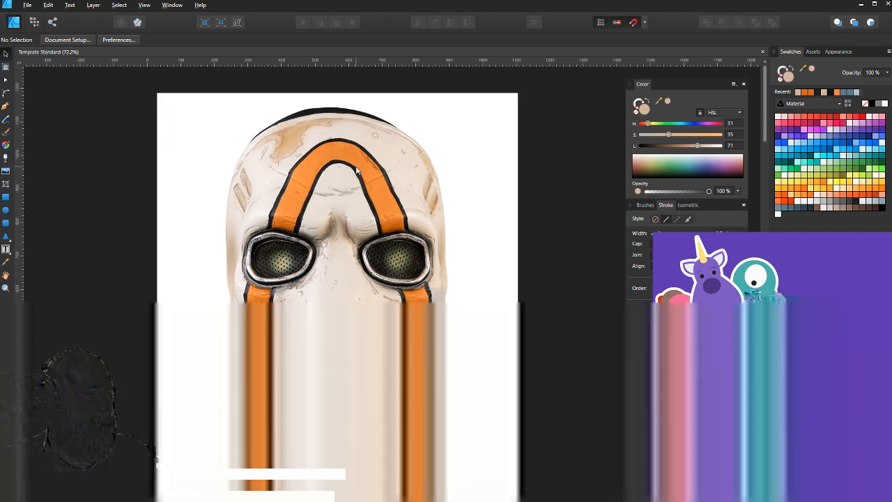
{"action": "scroll", "coordinate": [348, 171], "scroll_direction": "down", "scroll_amount": 5}
{"action": "scroll", "coordinate": [320, 247], "scroll_direction": "up", "scroll_amount": 10}
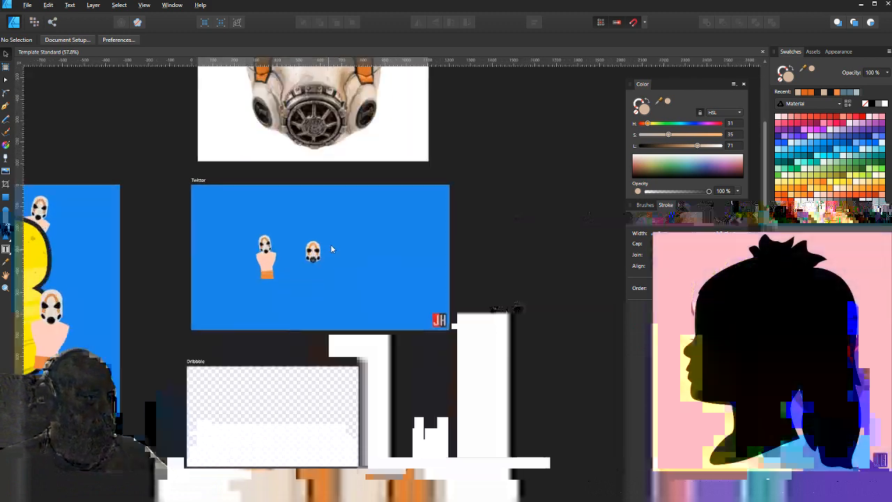
{"action": "scroll", "coordinate": [292, 262], "scroll_direction": "up", "scroll_amount": 6}
{"action": "key", "text": "n"}
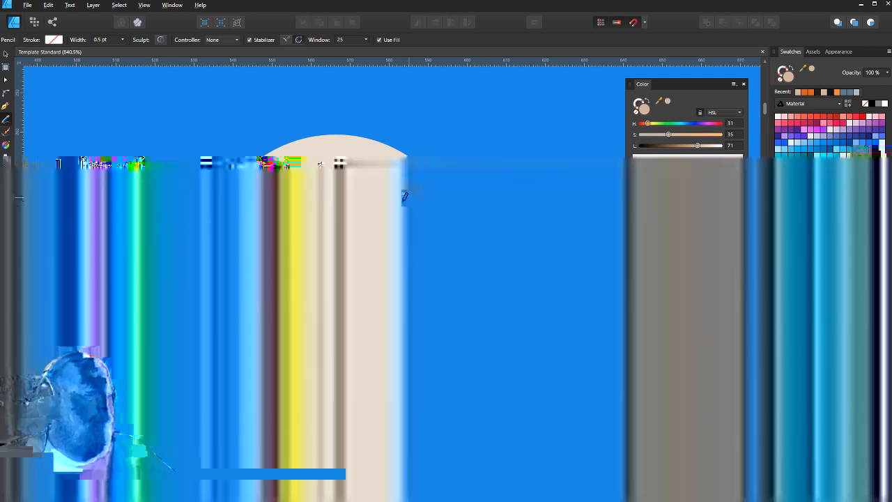
{"action": "left_click_drag", "start_coordinate": [330, 263], "coordinate": [319, 239]}
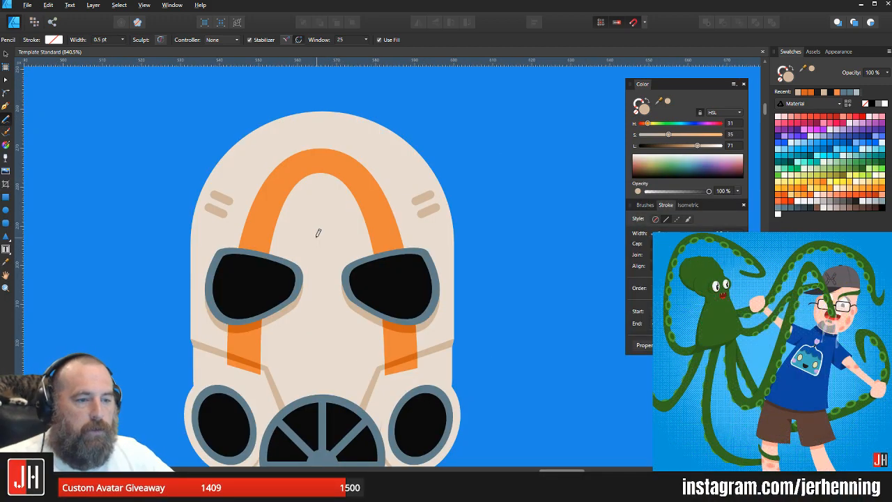
{"action": "key", "text": "v"}
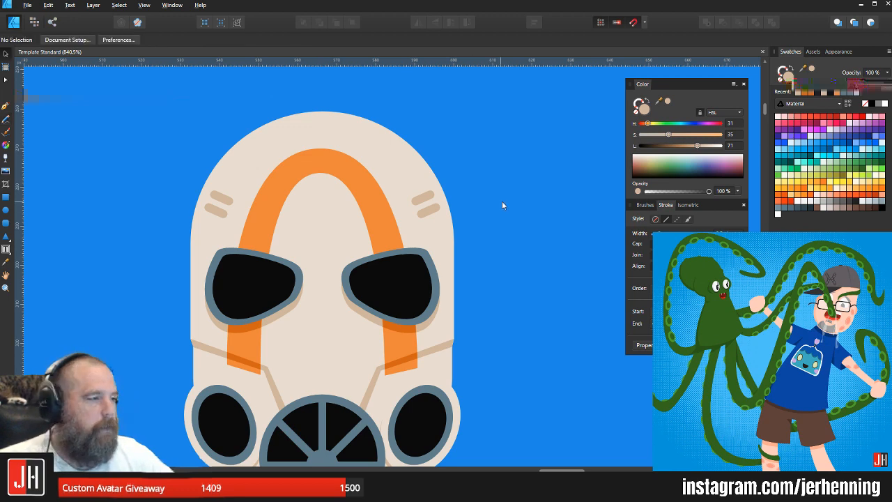
{"action": "scroll", "coordinate": [421, 209], "scroll_direction": "down", "scroll_amount": 3}
{"action": "scroll", "coordinate": [357, 239], "scroll_direction": "up", "scroll_amount": 3}
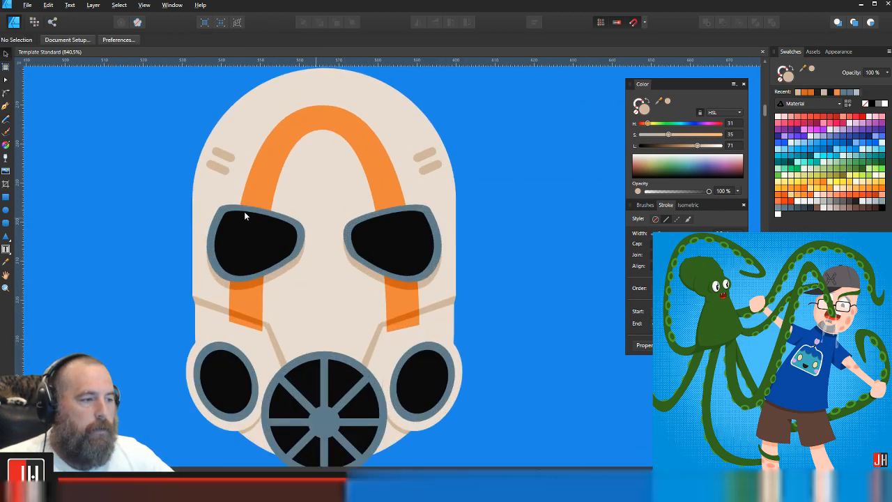
{"action": "left_click_drag", "start_coordinate": [147, 186], "coordinate": [488, 300]}
{"action": "scroll", "coordinate": [495, 290], "scroll_direction": "down", "scroll_amount": 3}
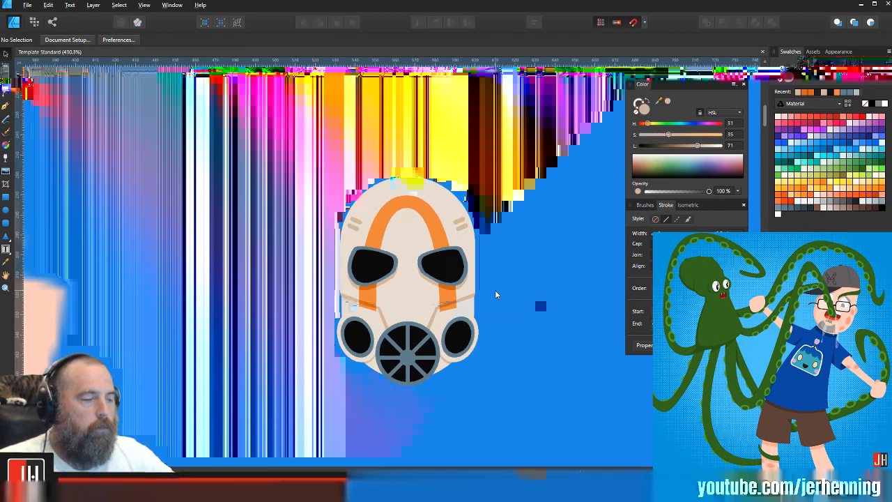
{"action": "scroll", "coordinate": [412, 258], "scroll_direction": "up", "scroll_amount": 3}
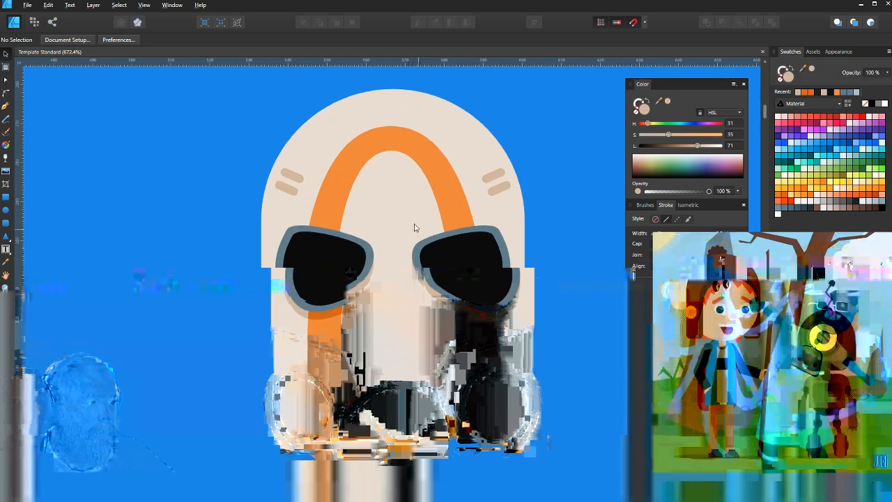
{"action": "scroll", "coordinate": [404, 225], "scroll_direction": "up", "scroll_amount": 1}
{"action": "scroll", "coordinate": [520, 250], "scroll_direction": "down", "scroll_amount": 3}
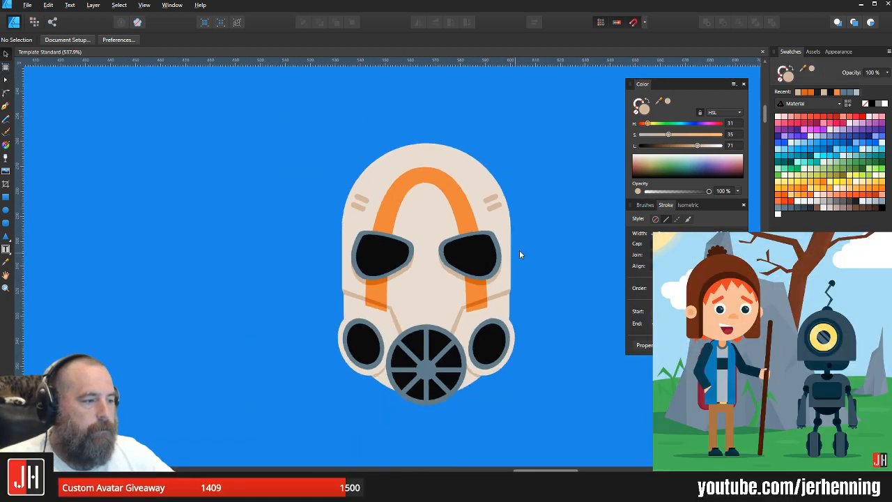
{"action": "scroll", "coordinate": [439, 245], "scroll_direction": "up", "scroll_amount": 1}
Step: Inspect the black shapes of the mask's respirator and left eye lens
{"action": "scroll", "coordinate": [392, 250], "scroll_direction": "up", "scroll_amount": 4}
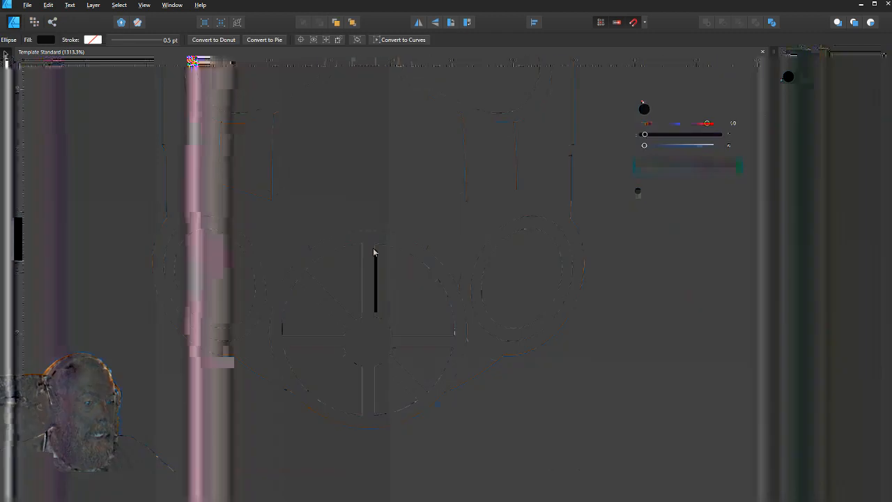
{"action": "left_click", "coordinate": [393, 249]}
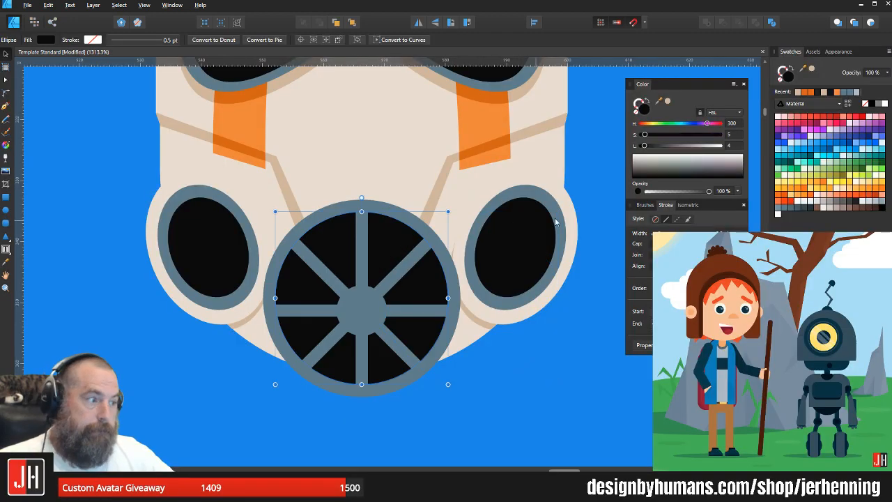
{"action": "left_click", "coordinate": [590, 205]}
{"action": "scroll", "coordinate": [273, 225], "scroll_direction": "up", "scroll_amount": 3}
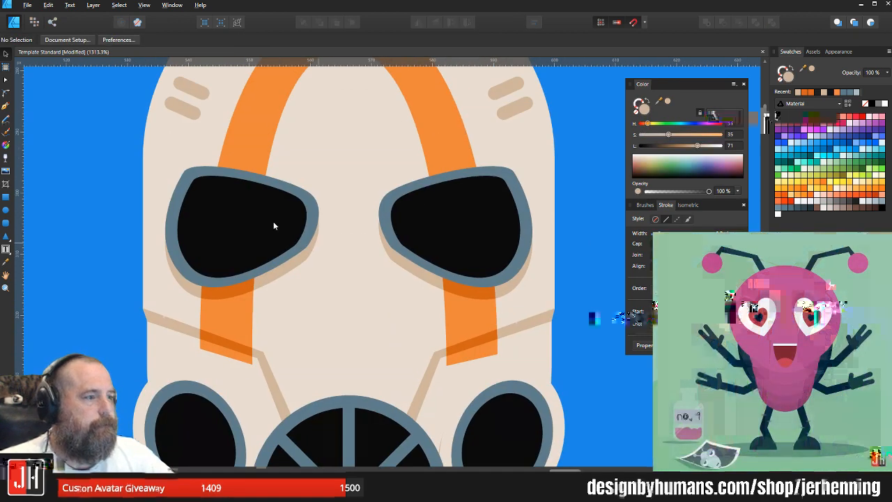
{"action": "left_click", "coordinate": [247, 220]}
{"action": "left_click", "coordinate": [96, 169]}
{"action": "scroll", "coordinate": [121, 178], "scroll_direction": "down", "scroll_amount": 2}
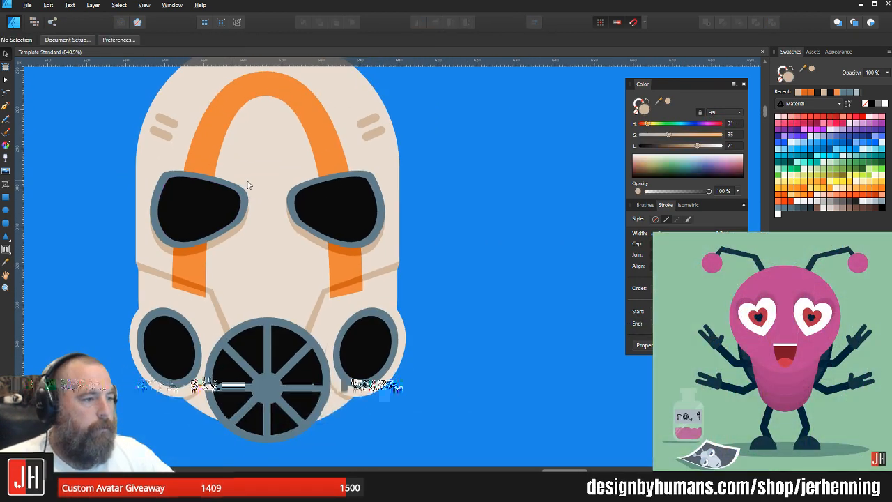
{"action": "scroll", "coordinate": [260, 223], "scroll_direction": "up", "scroll_amount": 2}
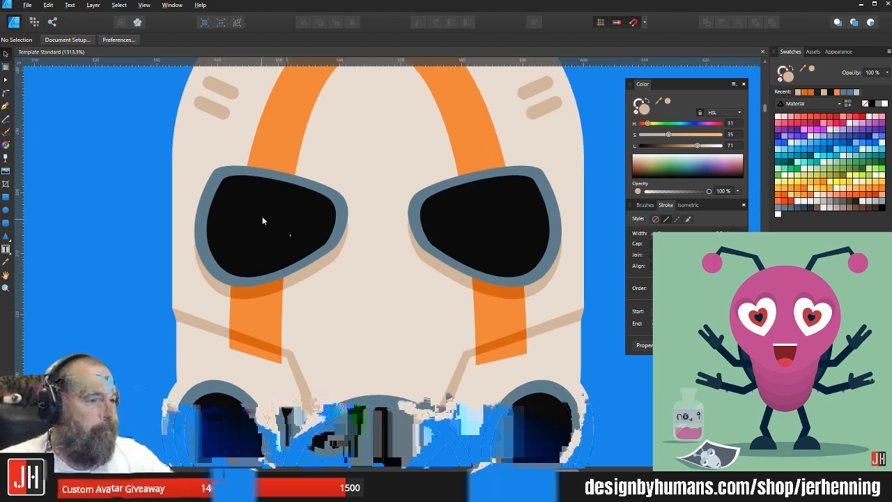
{"action": "left_click", "coordinate": [262, 216]}
{"action": "left_click", "coordinate": [108, 147]}
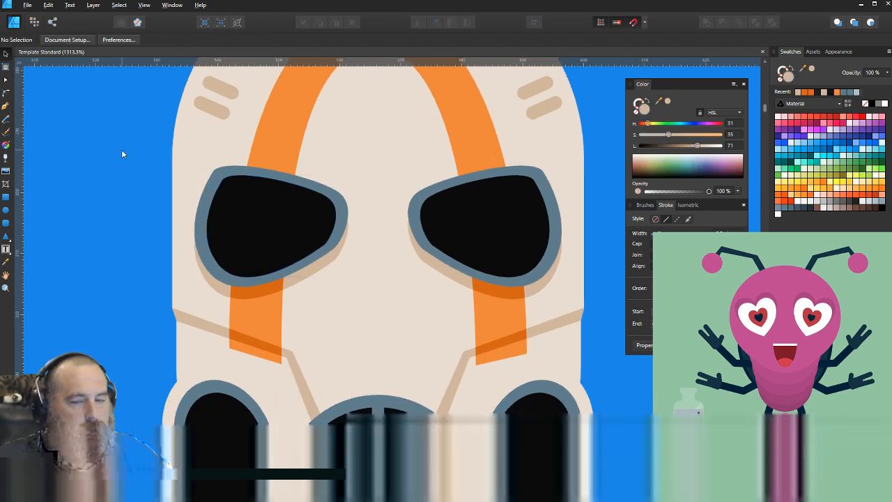
Step: Draw a rectangle beside the mask's left eye with a near-black fill and set its fill lightness to 16
{"action": "left_click", "coordinate": [6, 198]}
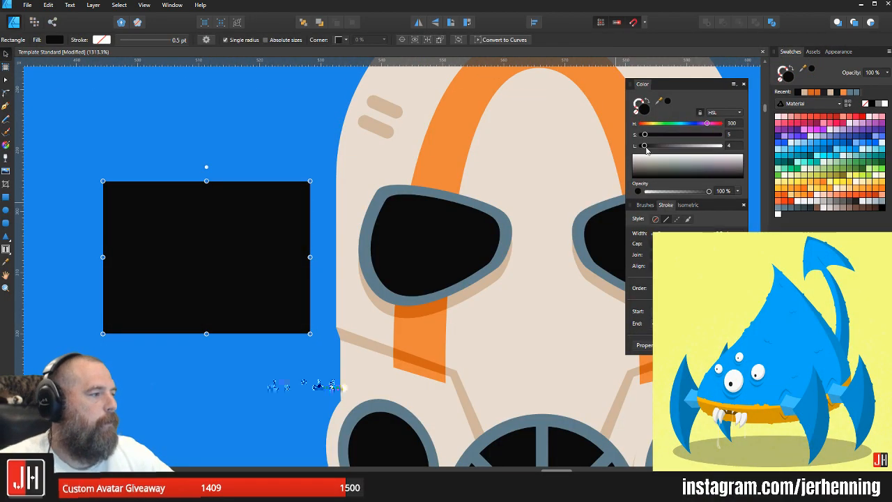
{"action": "left_click_drag", "start_coordinate": [646, 148], "coordinate": [653, 149]}
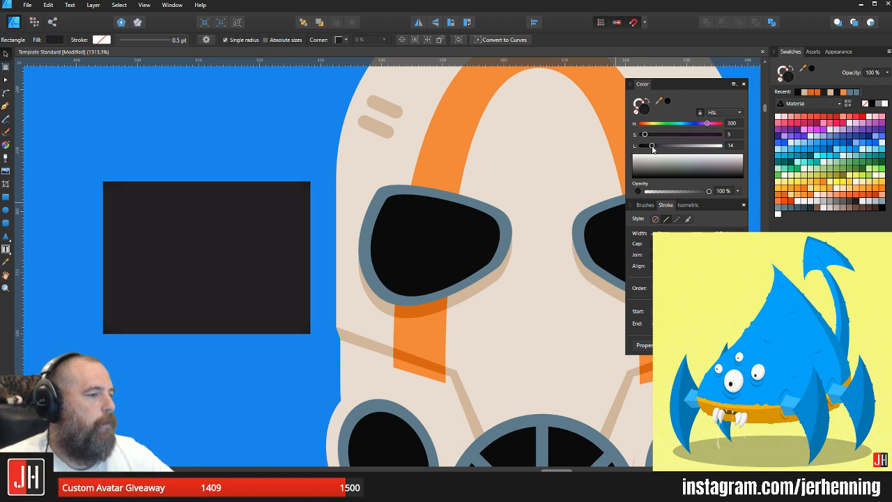
{"action": "left_click", "coordinate": [249, 131]}
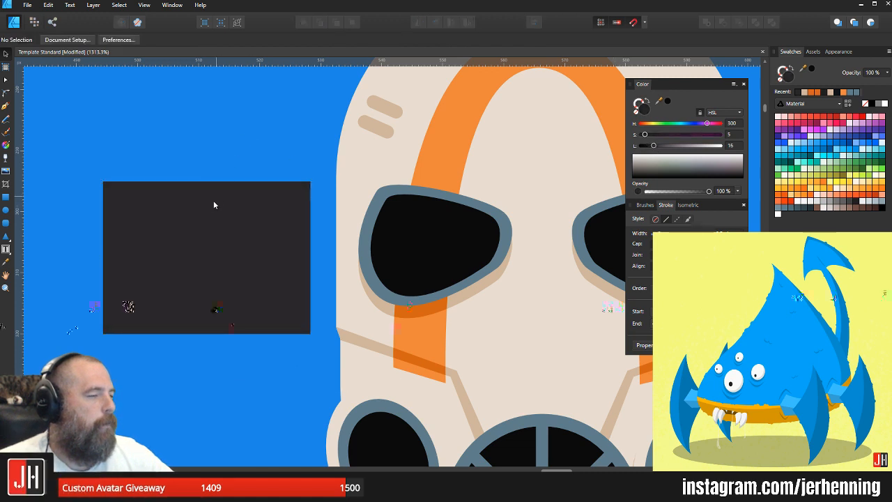
{"action": "left_click", "coordinate": [6, 210]}
{"action": "key", "text": "v"}
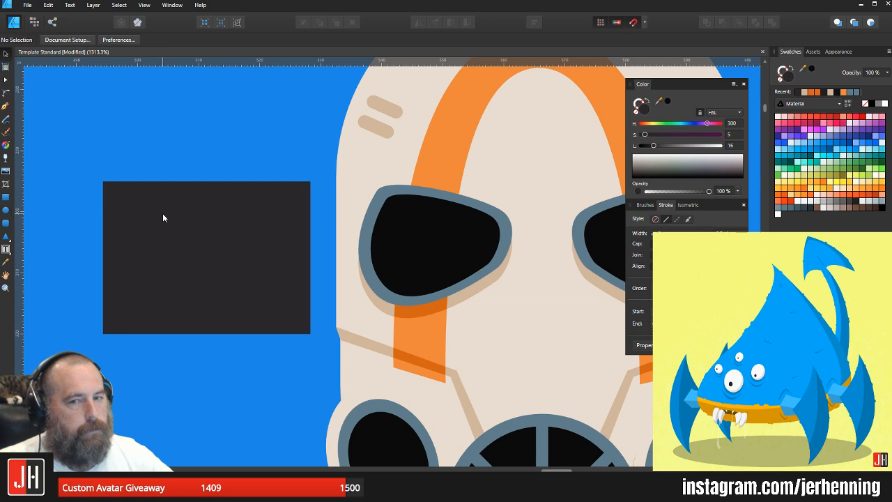
{"action": "scroll", "coordinate": [213, 162], "scroll_direction": "down", "scroll_amount": 3}
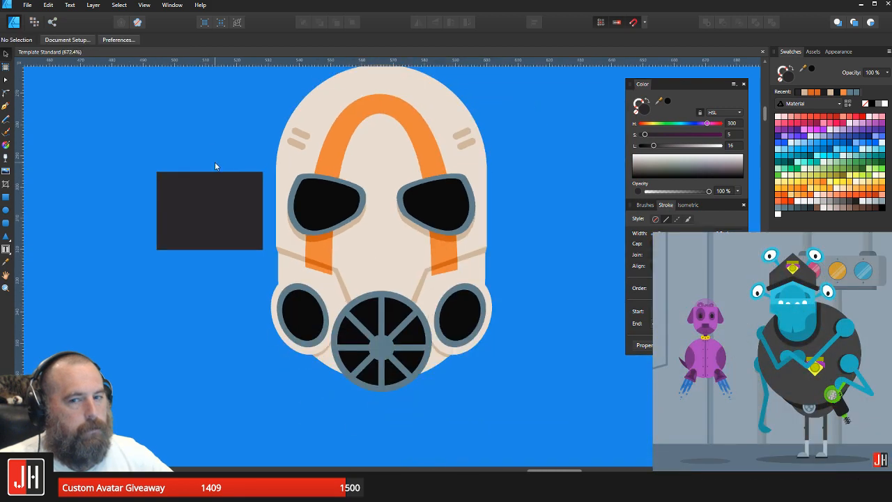
Step: Save the document and review the mask beside the fist puppet on the Twitter artboard
{"action": "scroll", "coordinate": [202, 182], "scroll_direction": "up", "scroll_amount": 2}
{"action": "key", "text": "ctrl+s"}
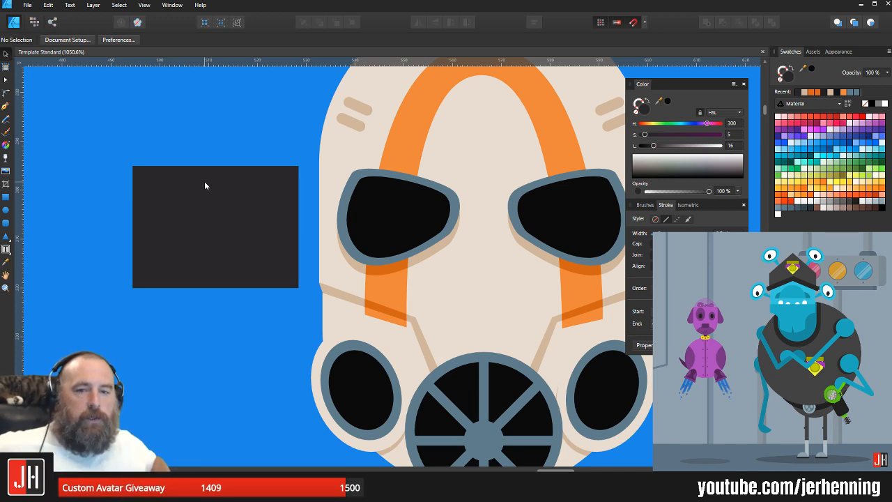
{"action": "scroll", "coordinate": [370, 310], "scroll_direction": "down", "scroll_amount": 9}
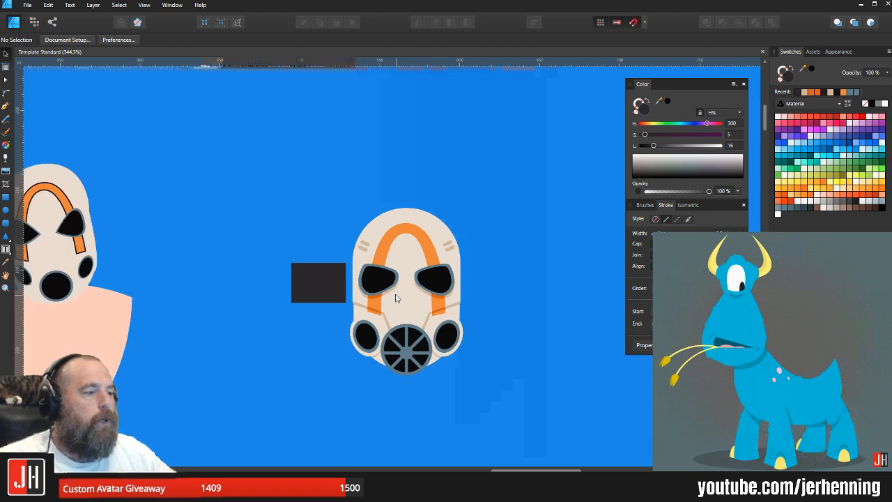
{"action": "scroll", "coordinate": [419, 257], "scroll_direction": "down", "scroll_amount": 4}
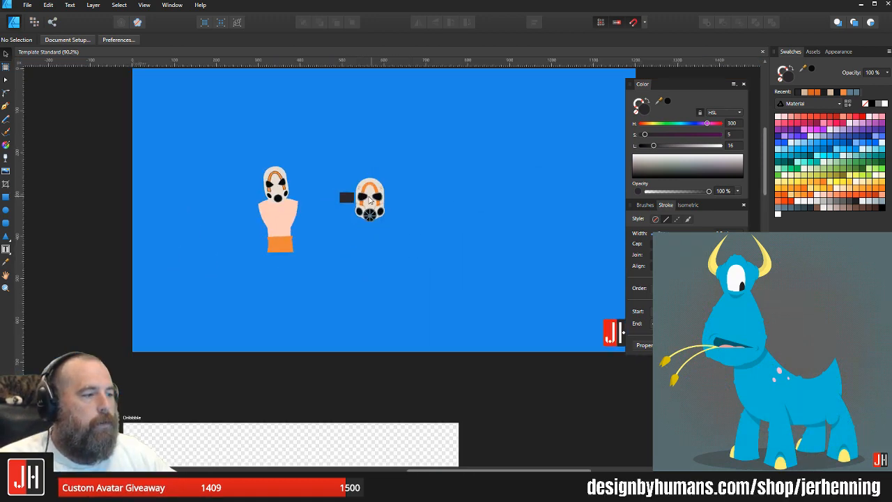
{"action": "scroll", "coordinate": [389, 205], "scroll_direction": "up", "scroll_amount": 10}
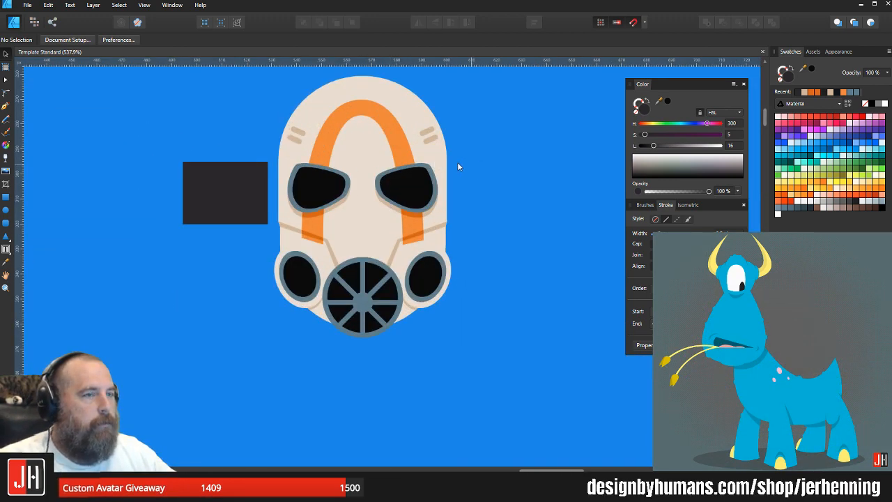
{"action": "scroll", "coordinate": [342, 192], "scroll_direction": "up", "scroll_amount": 2}
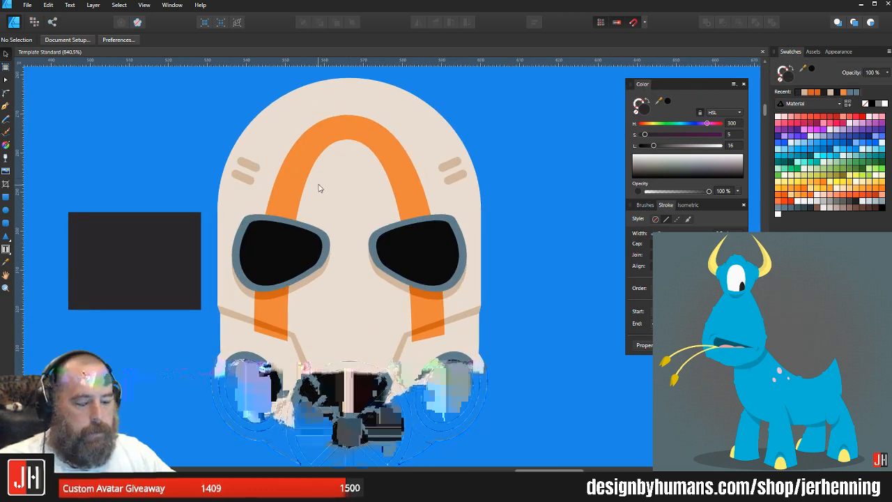
Step: Draw a thin tapered crease across the left side of the orange arch with the Pen tool and fill it with the forehead marks' tan
{"action": "left_click", "coordinate": [5, 104]}
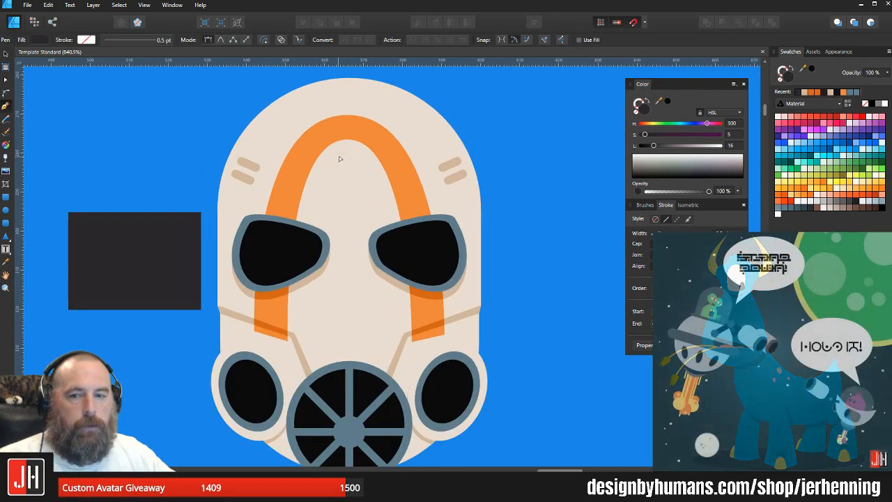
{"action": "scroll", "coordinate": [357, 163], "scroll_direction": "up", "scroll_amount": 4}
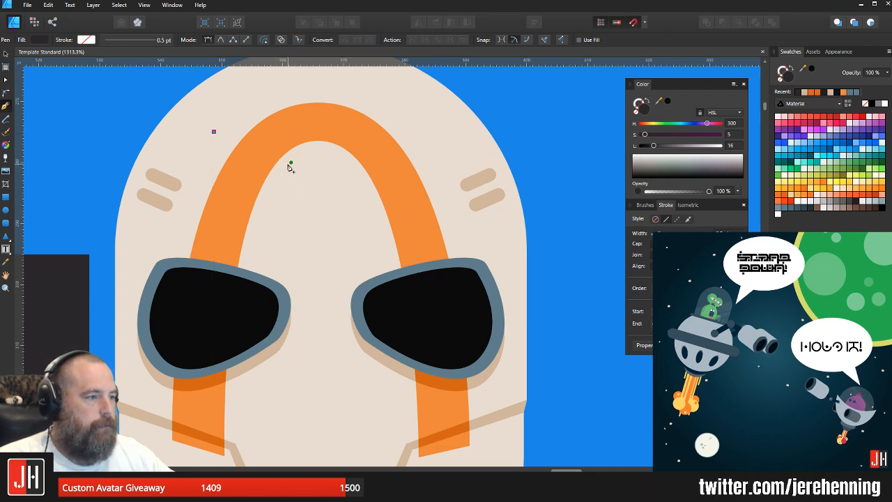
{"action": "left_click", "coordinate": [260, 165]}
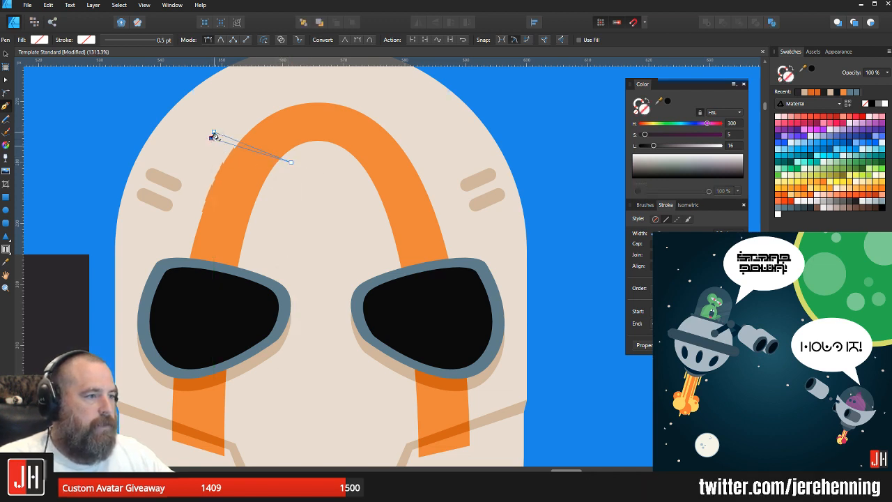
{"action": "key", "text": "i"}
{"action": "left_click", "coordinate": [169, 180]}
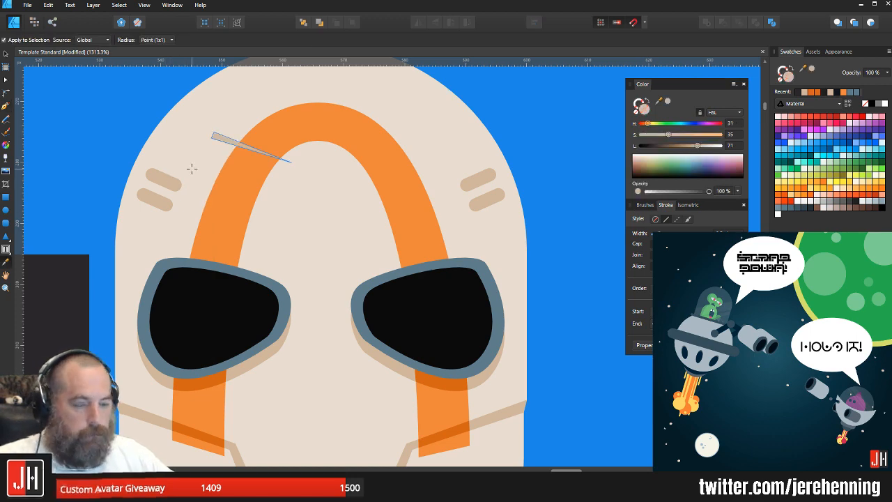
Step: Enlarge the tan crease to about 15 px wide and 6 px high and shift it slightly down
{"action": "key", "text": "v"}
{"action": "left_click_drag", "start_coordinate": [212, 132], "coordinate": [201, 127]}
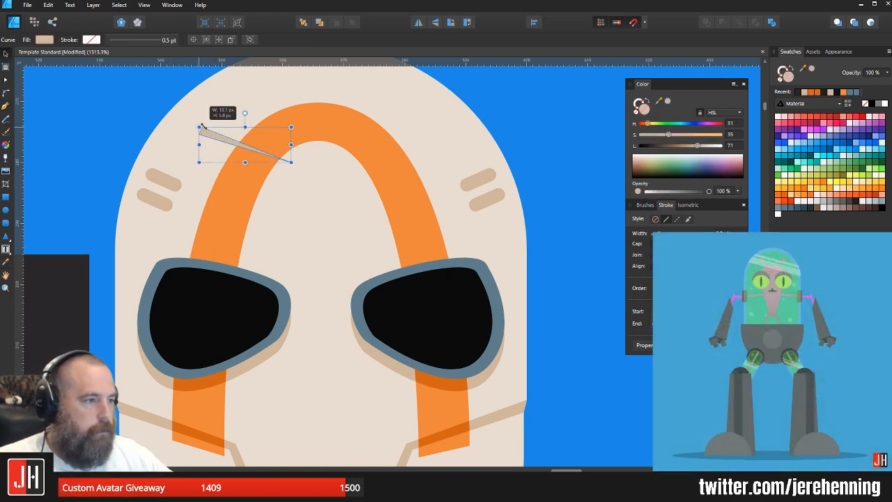
{"action": "left_click_drag", "start_coordinate": [239, 152], "coordinate": [240, 157]}
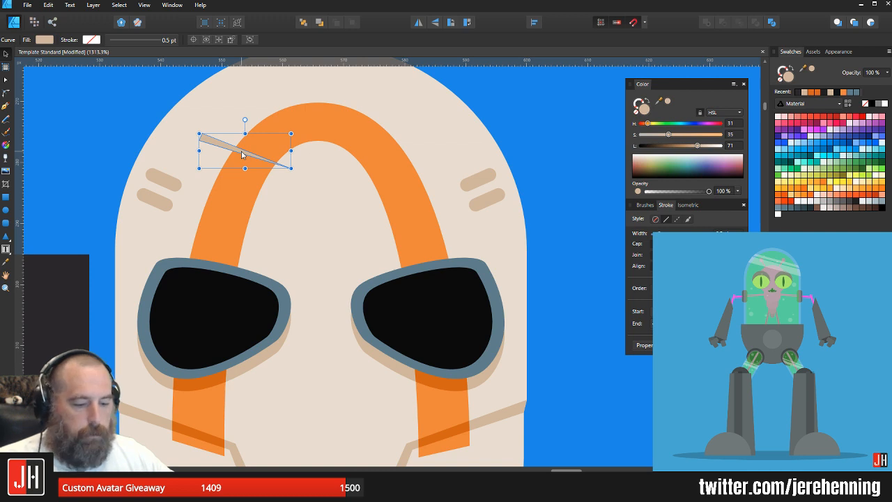
Step: Color the part of the crease crossing the arch with the dark orange sampled from the stripe's shadow
{"action": "left_click", "coordinate": [282, 148]}
{"action": "left_click_drag", "start_coordinate": [336, 275], "coordinate": [274, 258]}
{"action": "key", "text": "i"}
{"action": "left_click", "coordinate": [218, 310]}
{"action": "key", "text": "v"}
{"action": "left_click", "coordinate": [553, 131]}
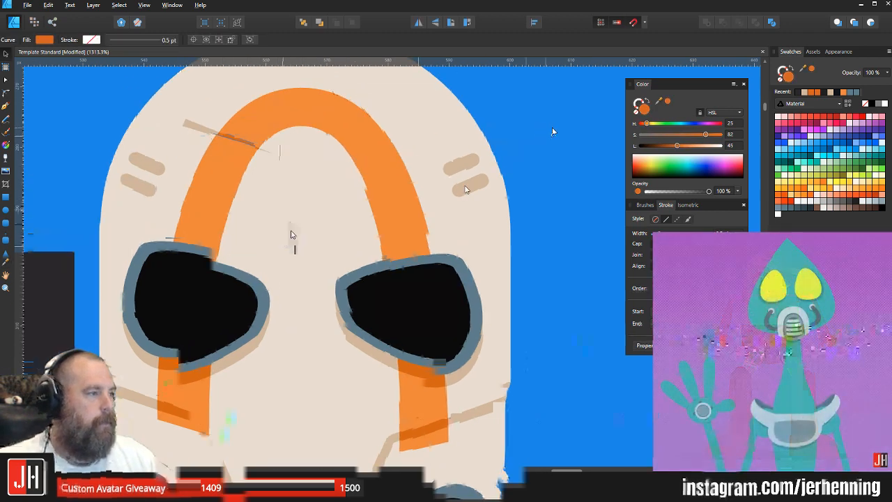
Step: Duplicate the tan crease, flip the copy horizontally and place it symmetrically across the right side of the arch
{"action": "scroll", "coordinate": [236, 135], "scroll_direction": "up", "scroll_amount": 3}
{"action": "left_click", "coordinate": [156, 140]}
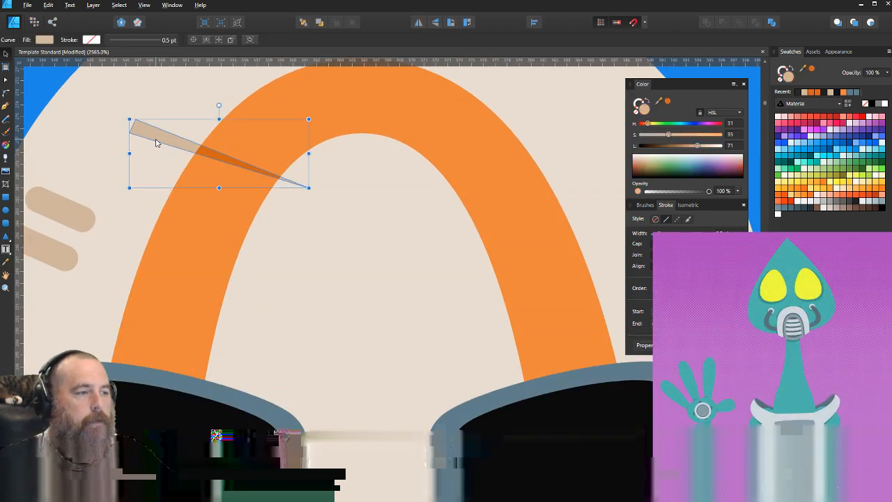
{"action": "left_click_drag", "start_coordinate": [158, 142], "coordinate": [431, 139]}
{"action": "left_click", "coordinate": [419, 23]}
{"action": "mouse_move", "coordinate": [487, 160]}
{"action": "left_mouse_down"}
{"action": "mouse_move", "coordinate": [508, 160]}
{"action": "mouse_move", "coordinate": [499, 160]}
{"action": "left_mouse_up"}
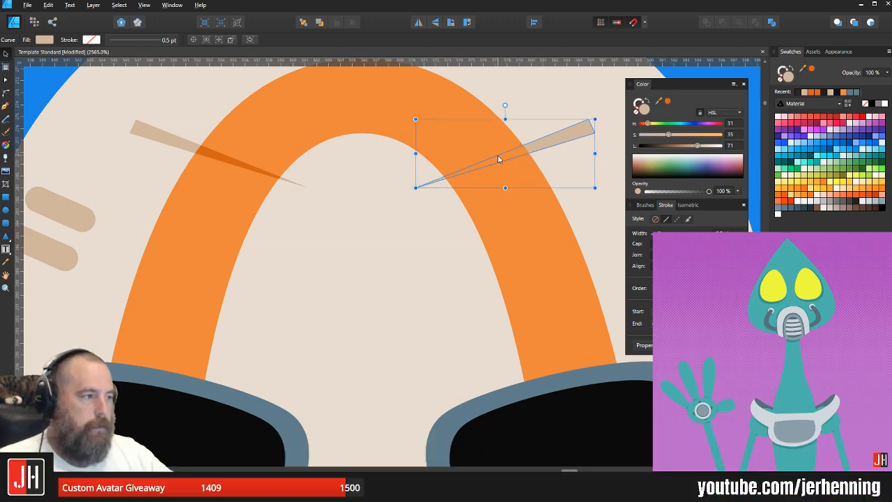
Step: Apply the dark orange to the part of the right crease crossing the arch and save the document
{"action": "left_click", "coordinate": [668, 102]}
{"action": "scroll", "coordinate": [532, 164], "scroll_direction": "down", "scroll_amount": 9}
{"action": "left_click", "coordinate": [585, 179]}
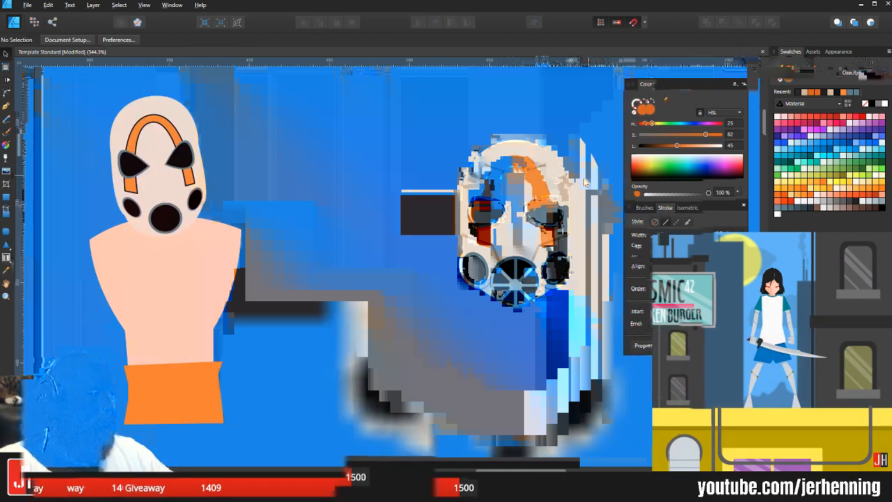
{"action": "scroll", "coordinate": [541, 184], "scroll_direction": "up", "scroll_amount": 3}
{"action": "left_click_drag", "start_coordinate": [540, 184], "coordinate": [422, 179]}
{"action": "scroll", "coordinate": [410, 174], "scroll_direction": "down", "scroll_amount": 2}
{"action": "key", "text": "ctrl+s"}
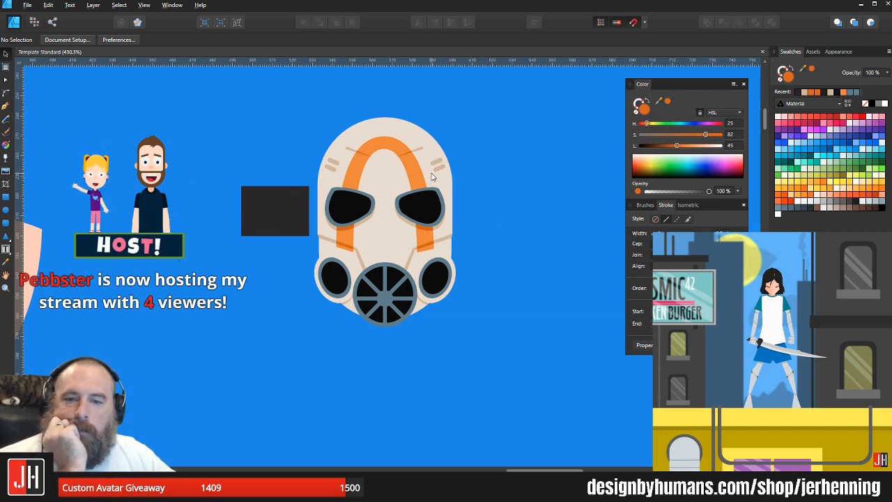
Step: Delete the near-black rectangle beside the detailed mask
{"action": "scroll", "coordinate": [384, 200], "scroll_direction": "down", "scroll_amount": 4}
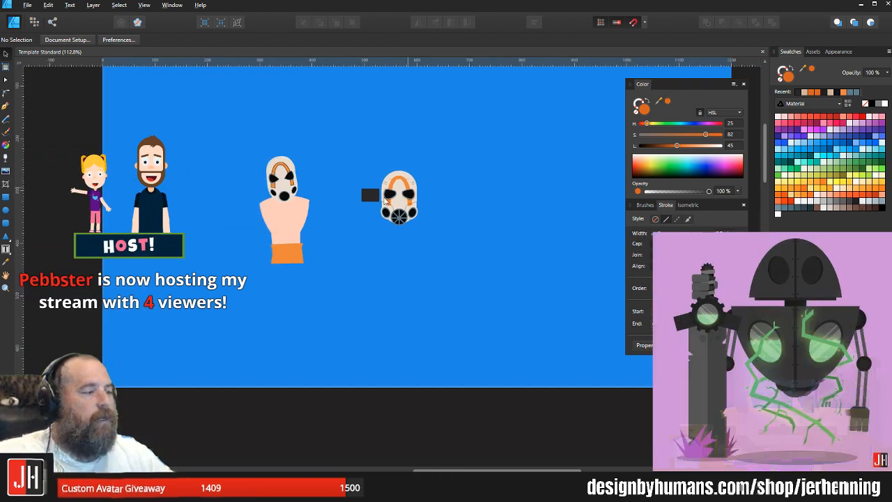
{"action": "scroll", "coordinate": [376, 201], "scroll_direction": "up", "scroll_amount": 3}
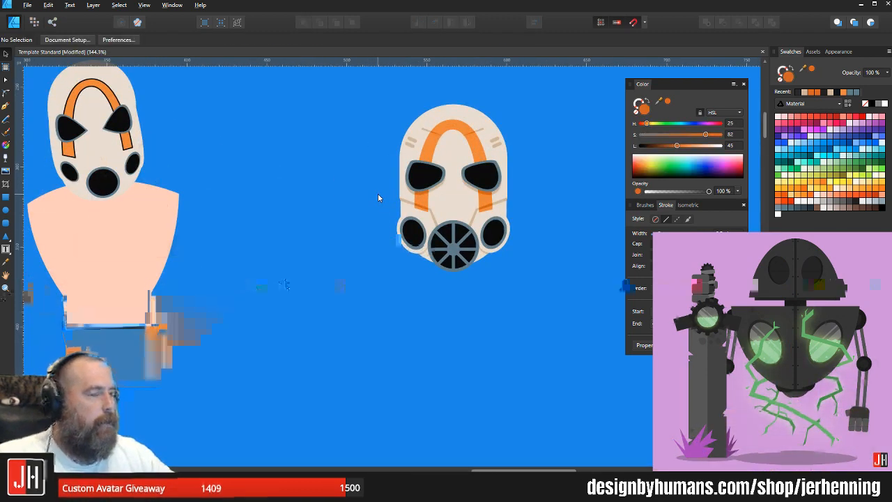
{"action": "scroll", "coordinate": [377, 198], "scroll_direction": "down", "scroll_amount": 8}
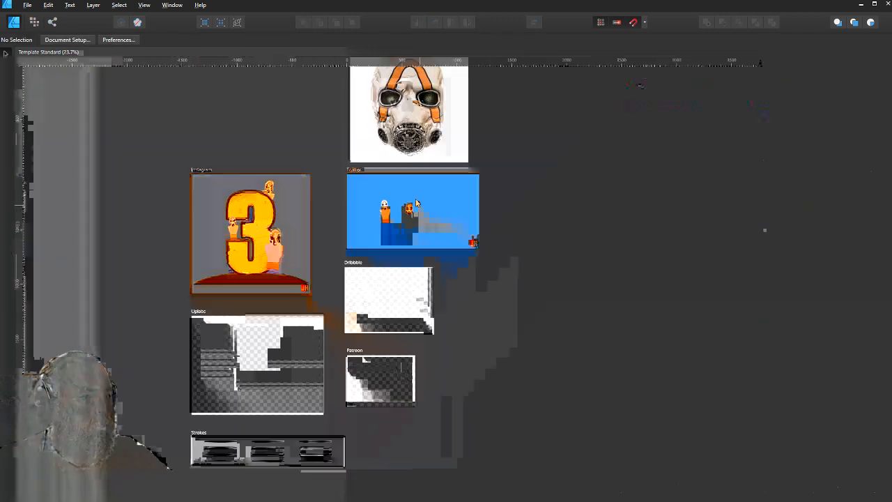
{"action": "left_click_drag", "start_coordinate": [419, 188], "coordinate": [421, 214]}
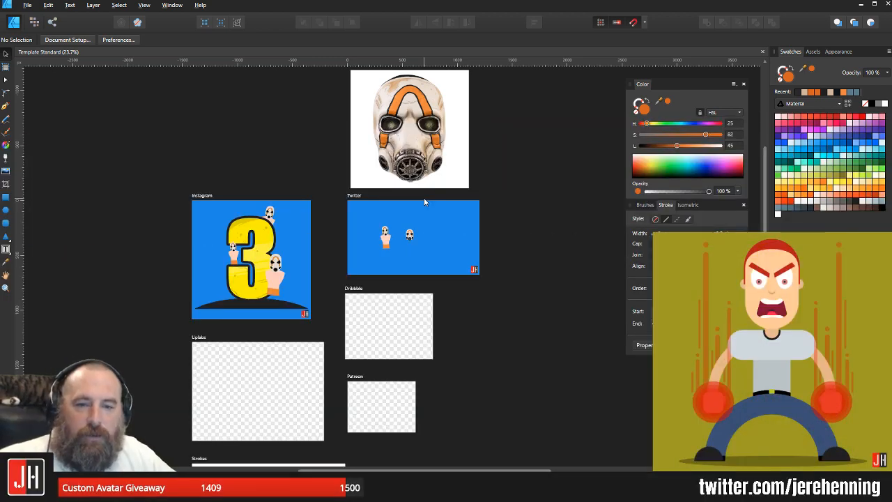
Step: Delete the fist puppet from the Twitter artboard
{"action": "scroll", "coordinate": [409, 202], "scroll_direction": "up", "scroll_amount": 4}
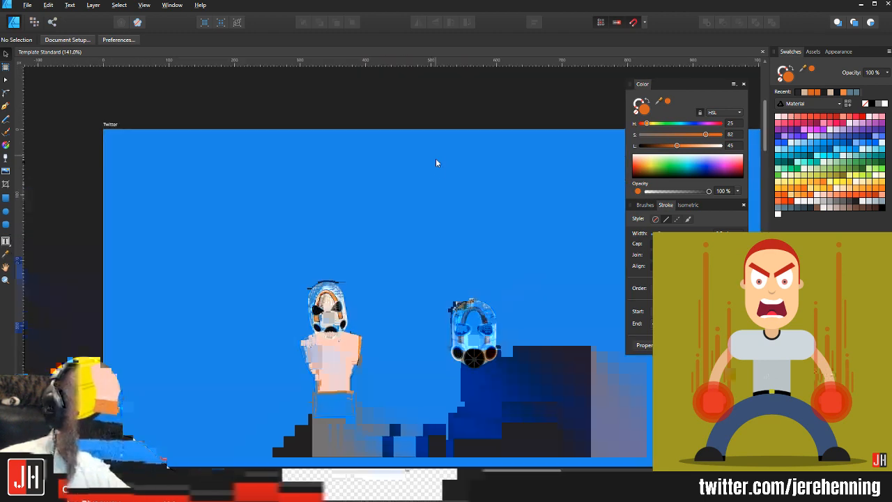
{"action": "left_click_drag", "start_coordinate": [302, 186], "coordinate": [374, 286]}
{"action": "key", "text": "Delete"}
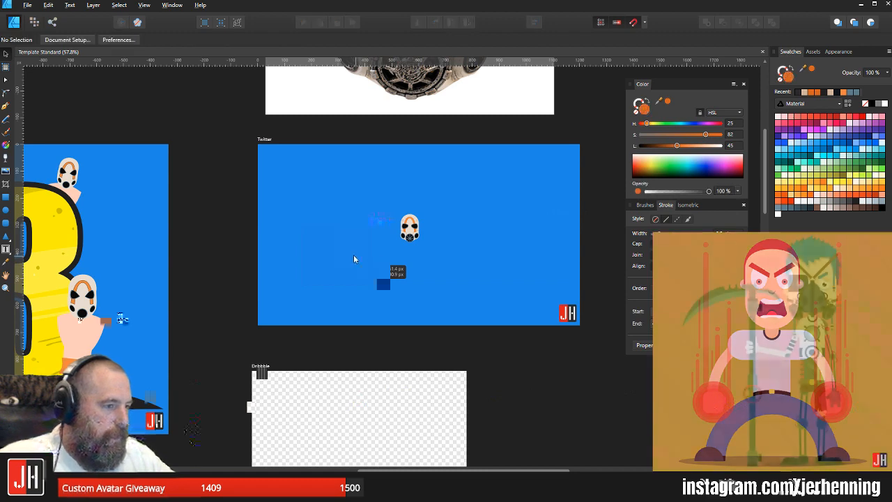
Step: Scale up the grouped mask proportionally on the Twitter artboard
{"action": "mouse_move", "coordinate": [351, 246]}
{"action": "left_mouse_down"}
{"action": "mouse_move", "coordinate": [430, 239]}
{"action": "mouse_move", "coordinate": [350, 235]}
{"action": "left_mouse_up"}
{"action": "scroll", "coordinate": [406, 211], "scroll_direction": "up", "scroll_amount": 4}
{"action": "left_click", "coordinate": [413, 243]}
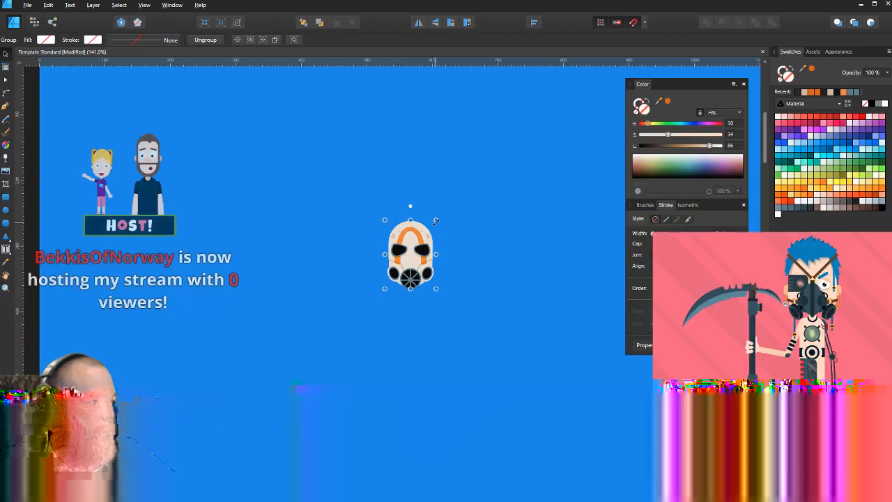
{"action": "left_click_drag", "start_coordinate": [435, 221], "coordinate": [512, 136]}
{"action": "left_click", "coordinate": [504, 228]}
{"action": "scroll", "coordinate": [505, 228], "scroll_direction": "down", "scroll_amount": 4}
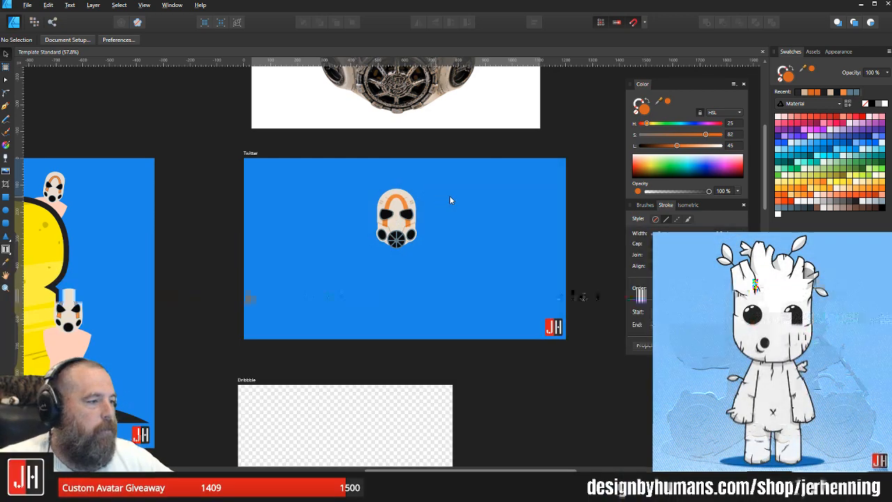
Step: Examine the enlarged mask up close and at reduced size next to the other artboards
{"action": "scroll", "coordinate": [453, 199], "scroll_direction": "down", "scroll_amount": 3}
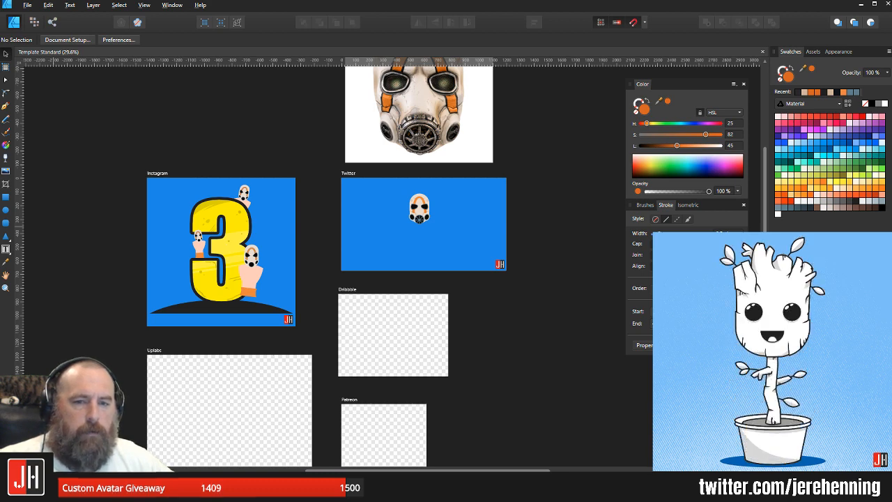
{"action": "scroll", "coordinate": [462, 293], "scroll_direction": "up", "scroll_amount": 3}
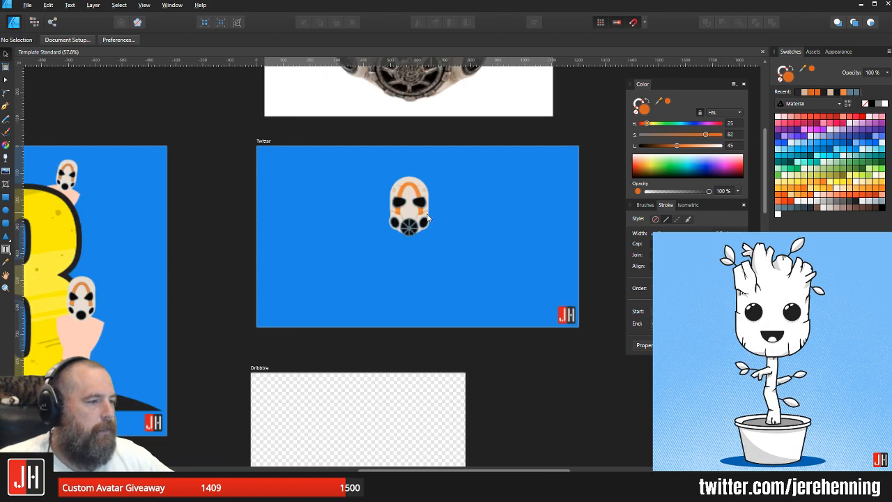
{"action": "scroll", "coordinate": [389, 165], "scroll_direction": "up", "scroll_amount": 6}
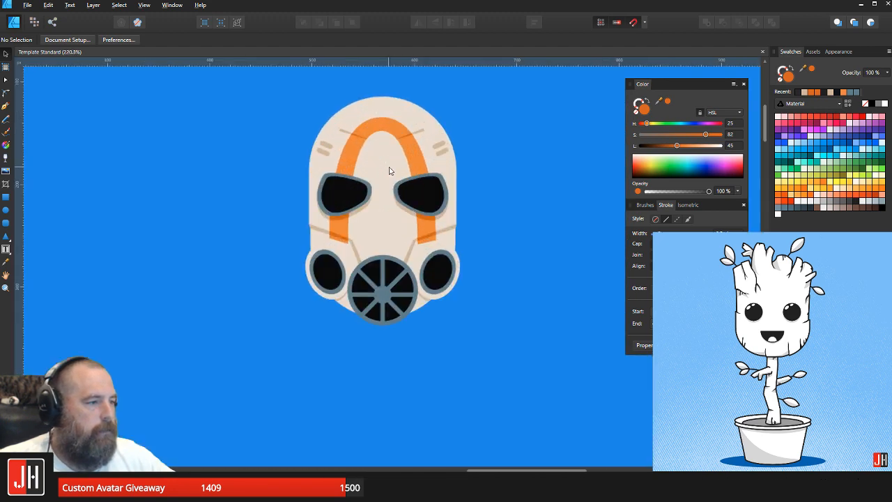
{"action": "left_click", "coordinate": [388, 163]}
{"action": "left_click_drag", "start_coordinate": [431, 155], "coordinate": [399, 177]}
{"action": "scroll", "coordinate": [403, 182], "scroll_direction": "down", "scroll_amount": 3}
{"action": "left_click", "coordinate": [471, 201]}
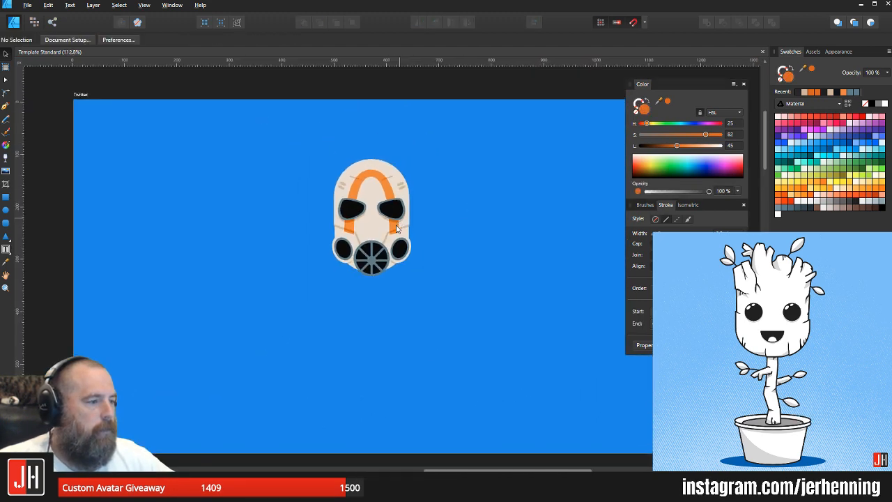
{"action": "scroll", "coordinate": [368, 229], "scroll_direction": "up", "scroll_amount": 5}
{"action": "scroll", "coordinate": [369, 229], "scroll_direction": "down", "scroll_amount": 3}
{"action": "scroll", "coordinate": [368, 229], "scroll_direction": "down", "scroll_amount": 4}
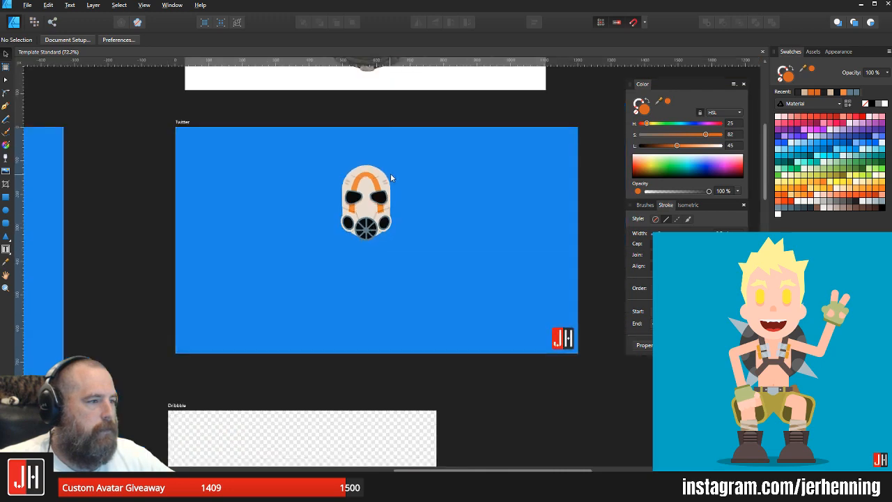
Step: Draw a small circle inside the respirator's black segment just left of the upper vertical spoke
{"action": "left_click_drag", "start_coordinate": [390, 174], "coordinate": [385, 275]}
{"action": "scroll", "coordinate": [359, 330], "scroll_direction": "up", "scroll_amount": 3}
{"action": "left_click_drag", "start_coordinate": [359, 329], "coordinate": [353, 272]}
{"action": "scroll", "coordinate": [353, 272], "scroll_direction": "up", "scroll_amount": 8}
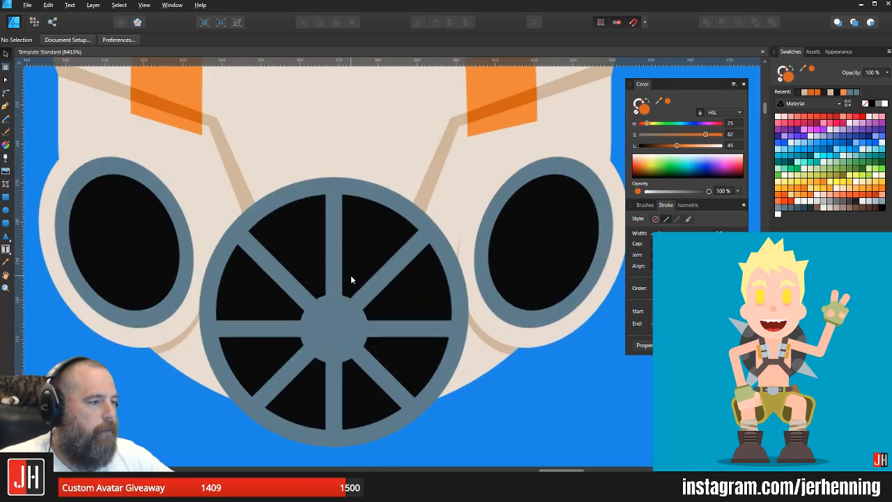
{"action": "key", "text": "m"}
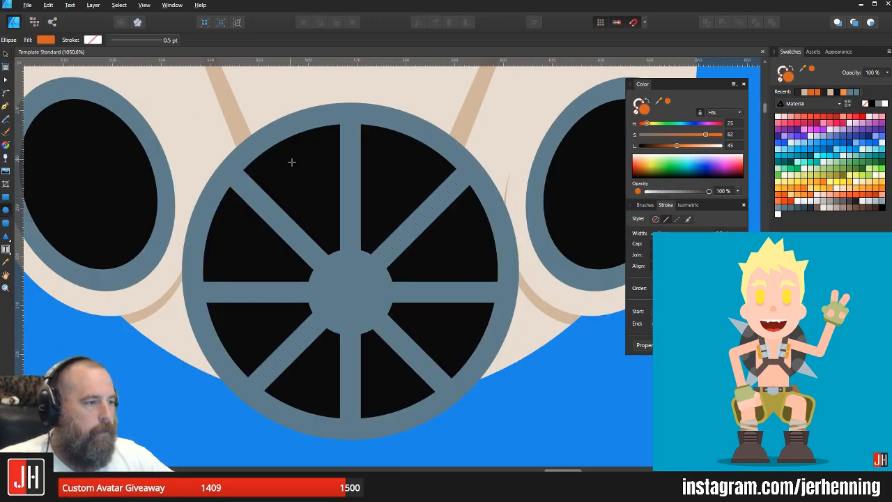
{"action": "left_click_drag", "start_coordinate": [291, 162], "coordinate": [323, 193]}
{"action": "scroll", "coordinate": [328, 184], "scroll_direction": "down", "scroll_amount": 4}
Step: Fill the small circle with the respirator's sampled near-black and set its lightness to 12
{"action": "key", "text": "i"}
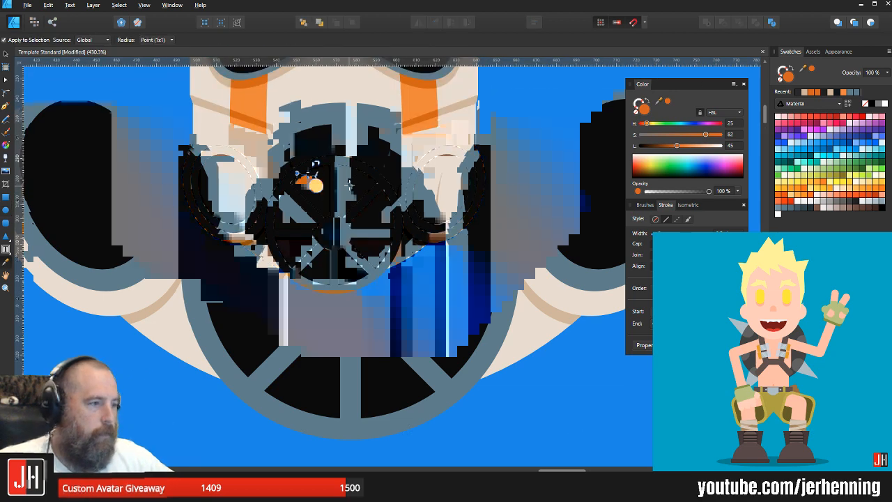
{"action": "left_click", "coordinate": [349, 185]}
{"action": "key", "text": "m"}
{"action": "scroll", "coordinate": [342, 179], "scroll_direction": "up", "scroll_amount": 5}
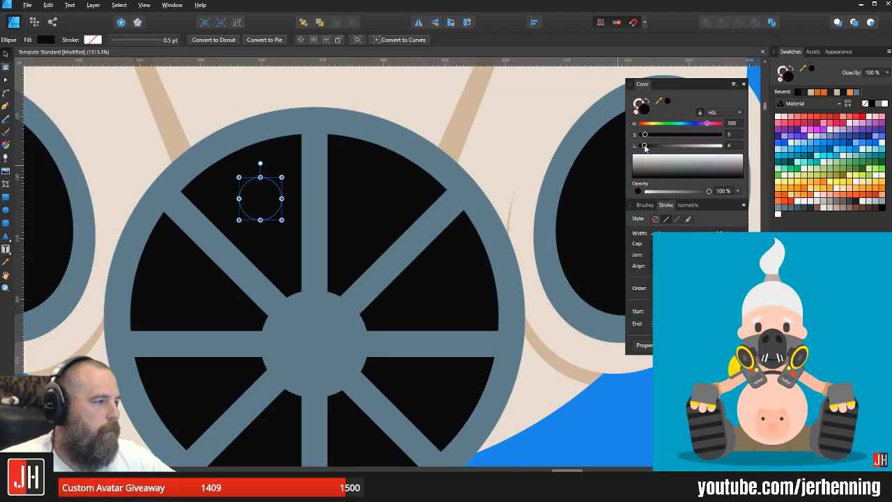
{"action": "left_click_drag", "start_coordinate": [645, 147], "coordinate": [652, 151]}
Step: Shrink the small circle slightly and place a copy at the same height over the respirator's upper vertical spoke
{"action": "scroll", "coordinate": [284, 206], "scroll_direction": "up", "scroll_amount": 2}
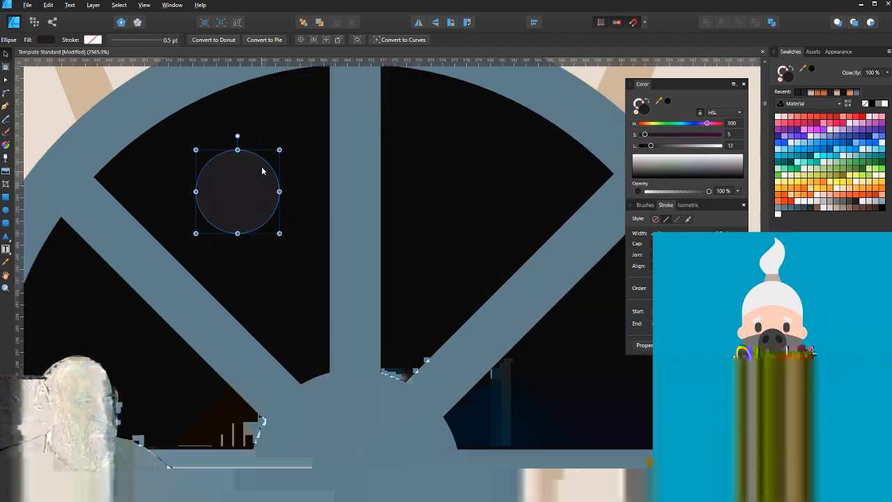
{"action": "left_click_drag", "start_coordinate": [278, 150], "coordinate": [266, 163]}
{"action": "left_click_drag", "start_coordinate": [238, 203], "coordinate": [309, 178]}
{"action": "scroll", "coordinate": [210, 174], "scroll_direction": "down", "scroll_amount": 5}
{"action": "scroll", "coordinate": [209, 173], "scroll_direction": "up", "scroll_amount": 2}
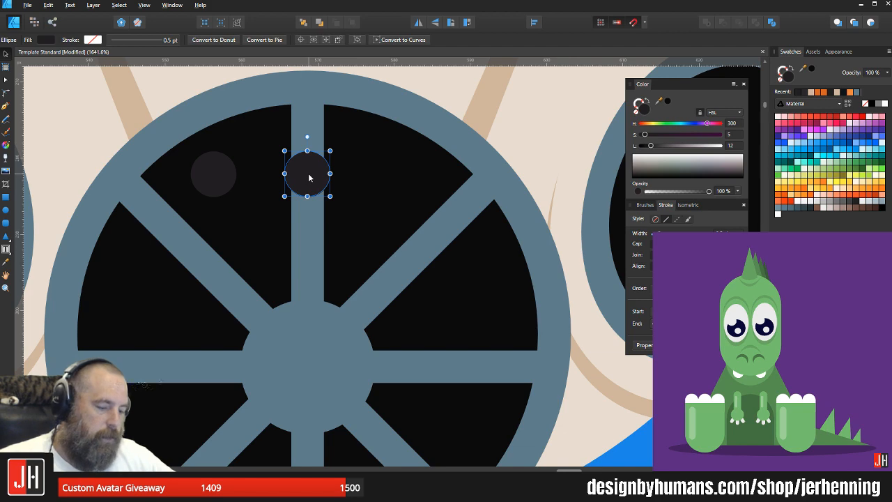
Step: Add a third circle to complete the top row, then build a second row of five matching circles beneath it across the respirator
{"action": "key", "text": "ctrl+j"}
{"action": "left_click", "coordinate": [214, 174]}
{"action": "left_click", "coordinate": [311, 171], "text": "shift"}
{"action": "left_click", "coordinate": [400, 177], "text": "shift"}
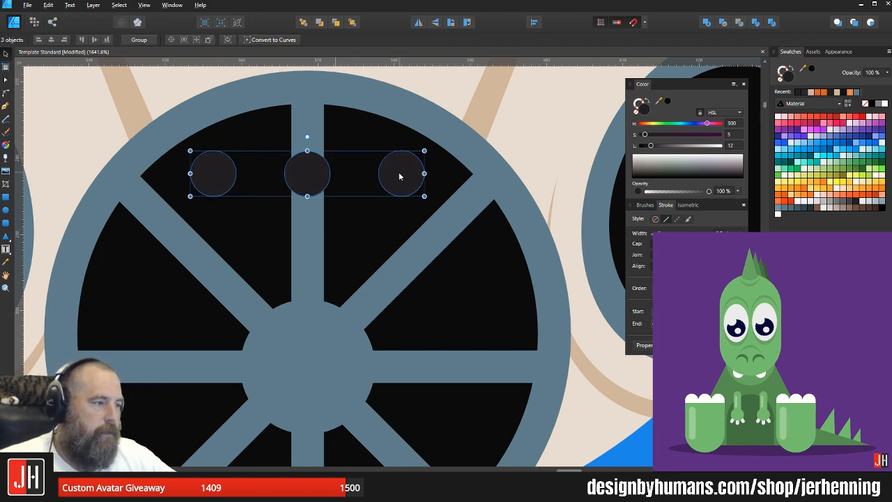
{"action": "scroll", "coordinate": [399, 176], "scroll_direction": "down", "scroll_amount": 2}
{"action": "left_click_drag", "start_coordinate": [400, 177], "coordinate": [443, 218]}
{"action": "left_click", "coordinate": [398, 219]}
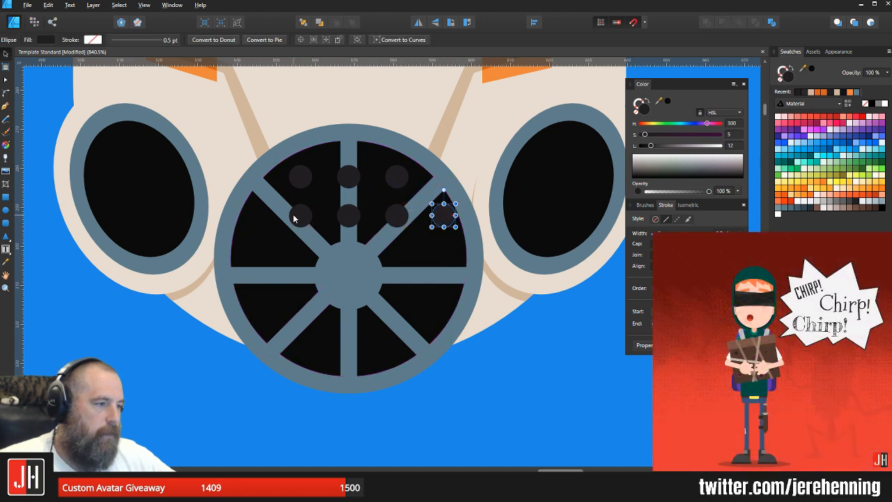
{"action": "left_click_drag", "start_coordinate": [293, 218], "coordinate": [257, 220]}
Step: Space the five circles of the second row evenly horizontally and group them
{"action": "left_click_drag", "start_coordinate": [573, 256], "coordinate": [165, 183]}
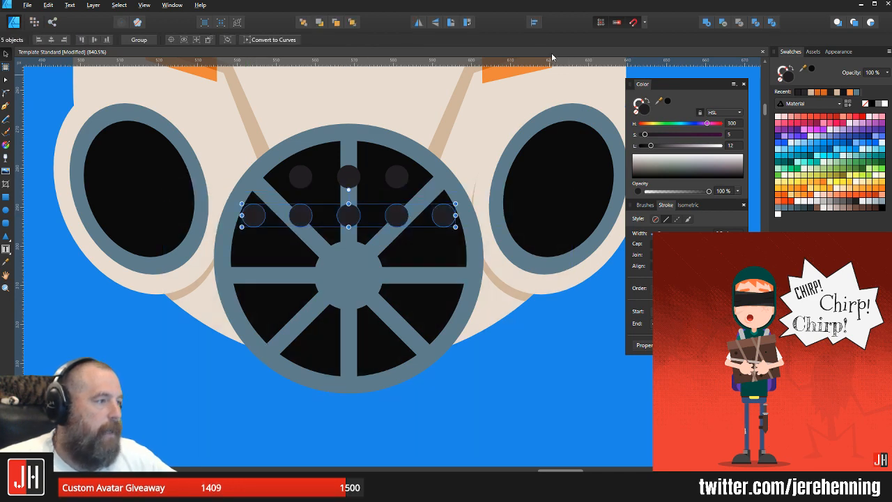
{"action": "left_click", "coordinate": [534, 21]}
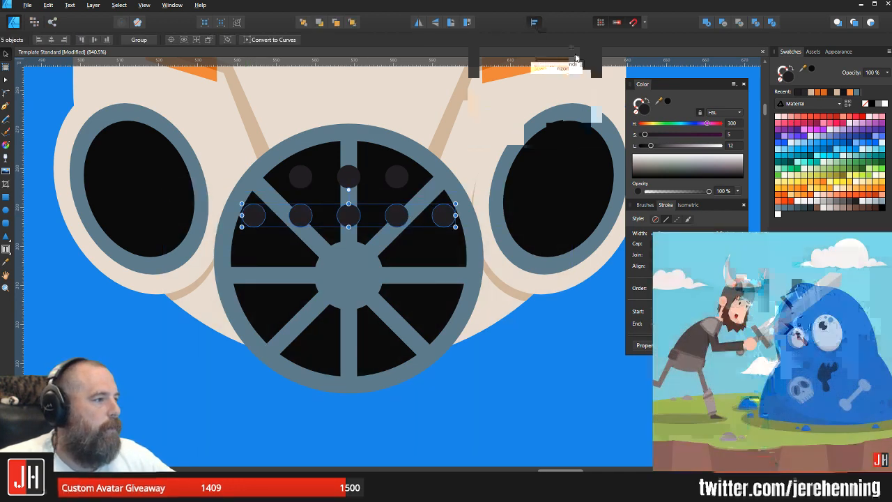
{"action": "left_click", "coordinate": [552, 139]}
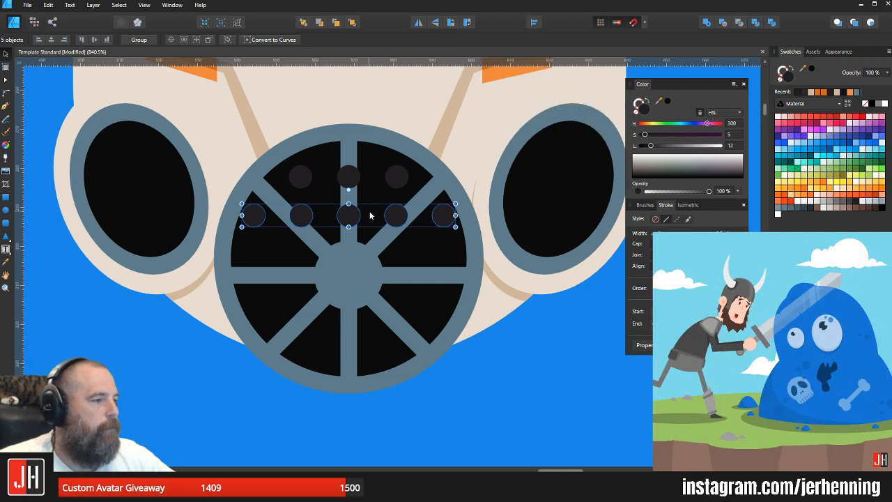
{"action": "key", "text": "ctrl+g"}
Step: Group the three circles of the respirator's top row
{"action": "left_click", "coordinate": [304, 178]}
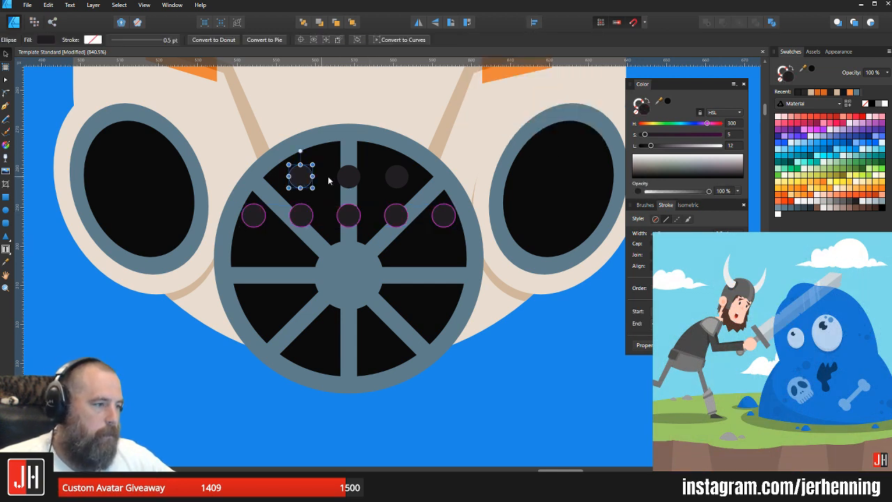
{"action": "left_click", "coordinate": [349, 177], "text": "shift"}
{"action": "left_click", "coordinate": [398, 179], "text": "shift"}
{"action": "key", "text": "ctrl+g"}
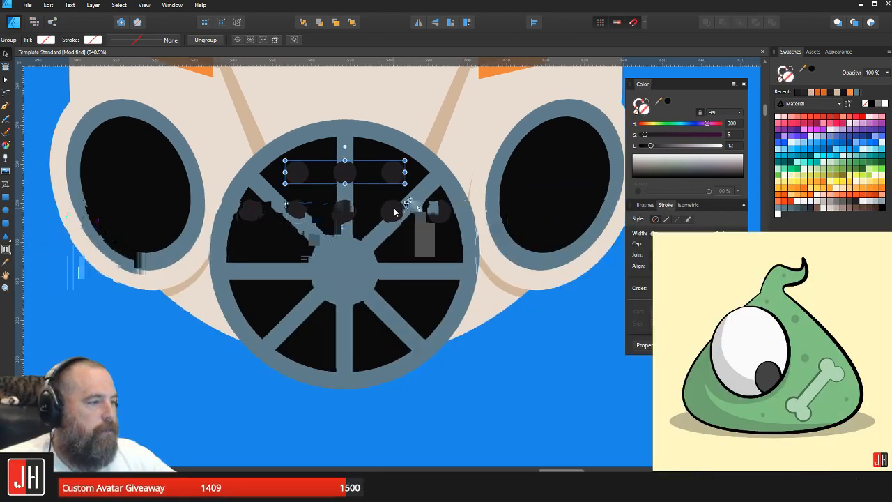
Step: Copy the five-circle row to two lower heights and the three-circle row to the bottom of the respirator
{"action": "left_click", "coordinate": [354, 178]}
{"action": "left_click", "coordinate": [347, 213]}
{"action": "left_click_drag", "start_coordinate": [348, 213], "coordinate": [336, 304]}
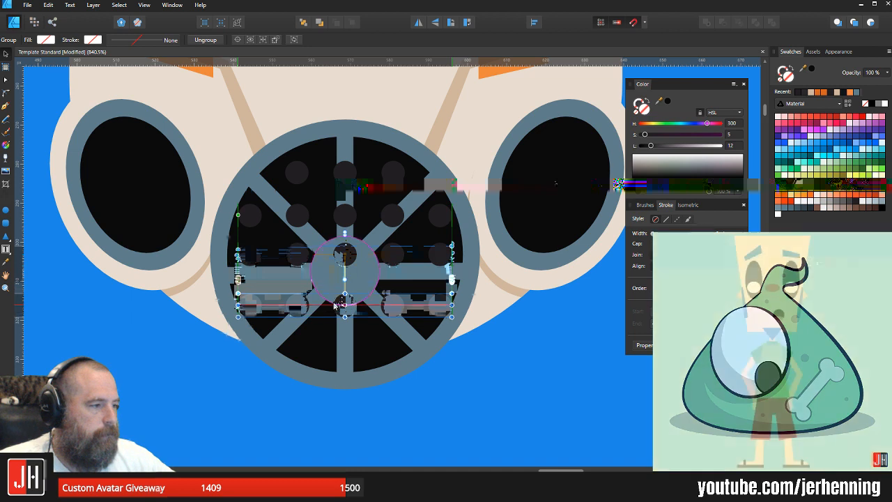
{"action": "left_click_drag", "start_coordinate": [334, 306], "coordinate": [336, 300]}
{"action": "left_click", "coordinate": [343, 172]}
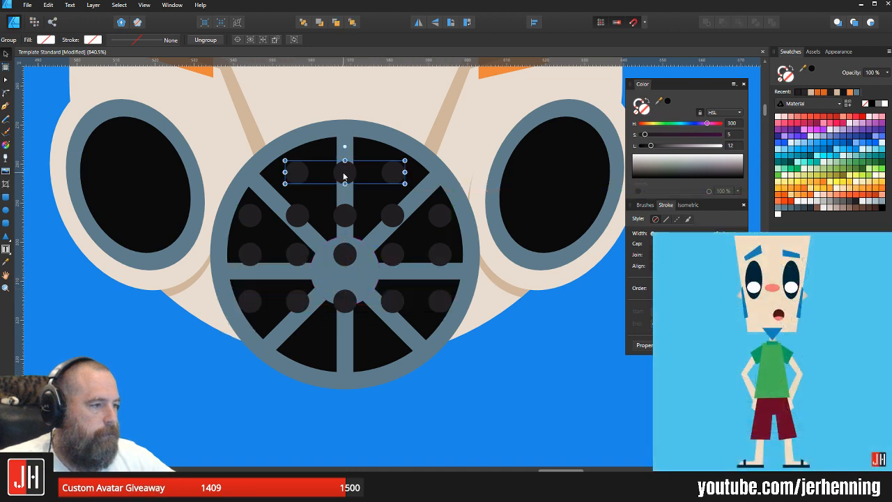
{"action": "left_click_drag", "start_coordinate": [343, 176], "coordinate": [333, 348]}
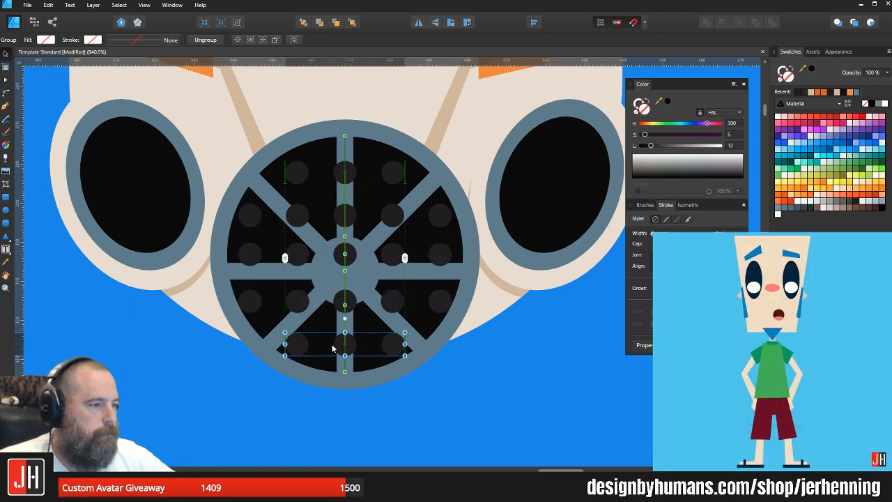
{"action": "left_click_drag", "start_coordinate": [332, 348], "coordinate": [333, 349]}
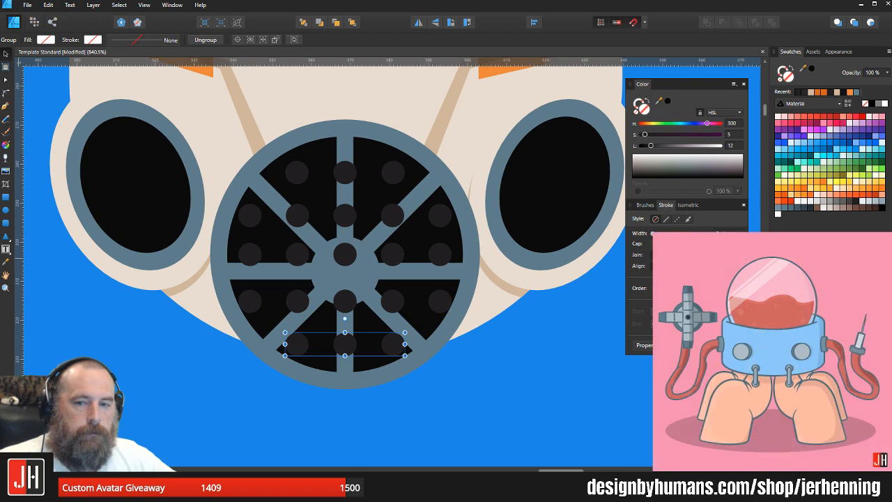
Step: Group all five circle rows and paste them inside the respirator's black circle so they sit behind the spokes
{"action": "left_click", "coordinate": [400, 301], "text": "shift"}
{"action": "left_click", "coordinate": [398, 255], "text": "shift"}
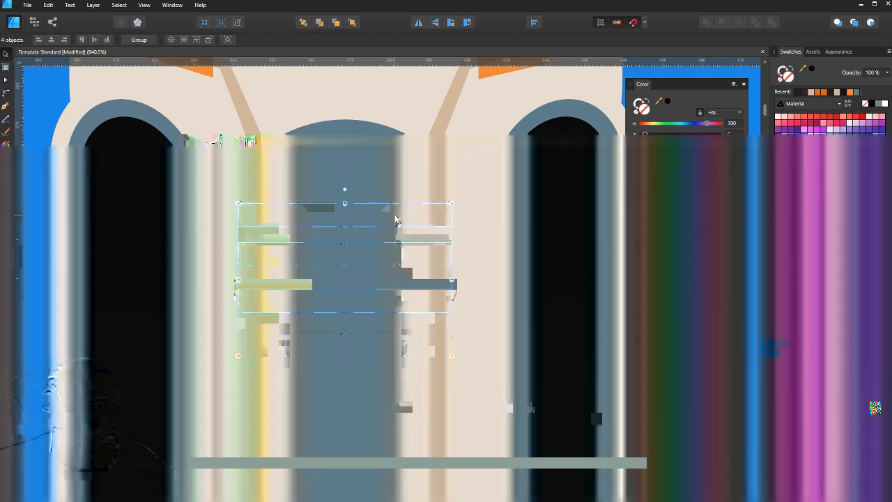
{"action": "left_click", "coordinate": [394, 178], "text": "shift"}
{"action": "key", "text": "ctrl+g"}
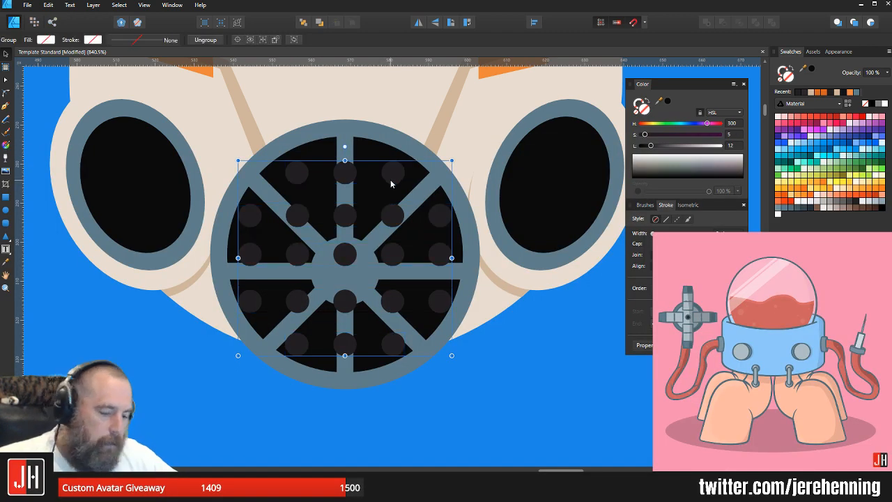
{"action": "key", "text": "ctrl+x"}
{"action": "left_click", "coordinate": [373, 176]}
{"action": "key", "text": "ctrl+alt+v"}
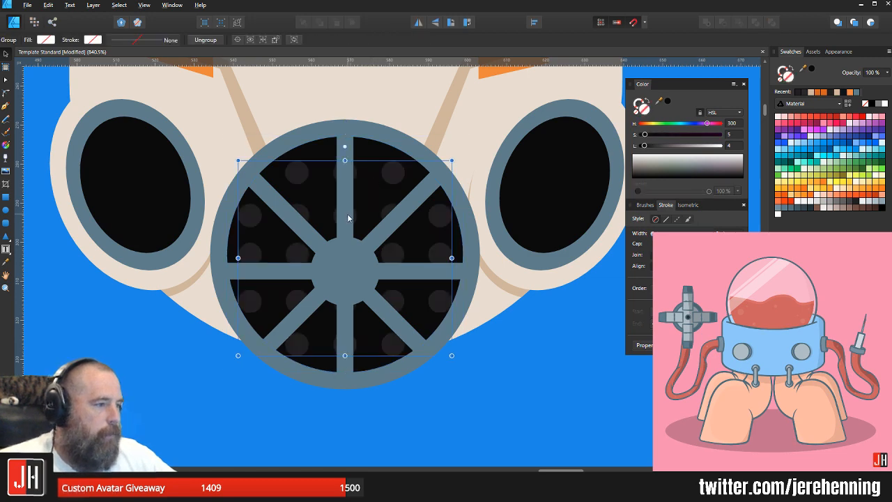
{"action": "left_click_drag", "start_coordinate": [349, 218], "coordinate": [347, 213]}
Step: Deselect the circle pattern and save the document
{"action": "scroll", "coordinate": [357, 217], "scroll_direction": "down", "scroll_amount": 9}
{"action": "left_click", "coordinate": [400, 242]}
{"action": "key", "text": "ctrl+s"}
{"action": "scroll", "coordinate": [359, 215], "scroll_direction": "up", "scroll_amount": 8}
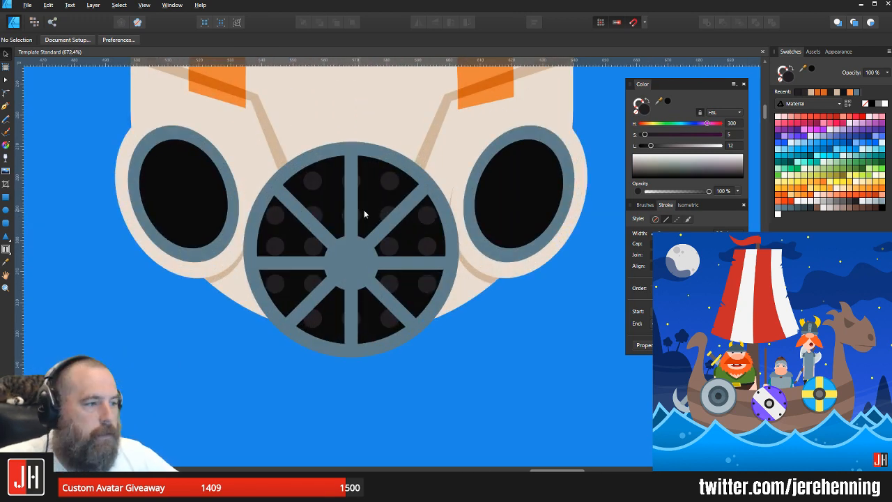
{"action": "left_click", "coordinate": [385, 183]}
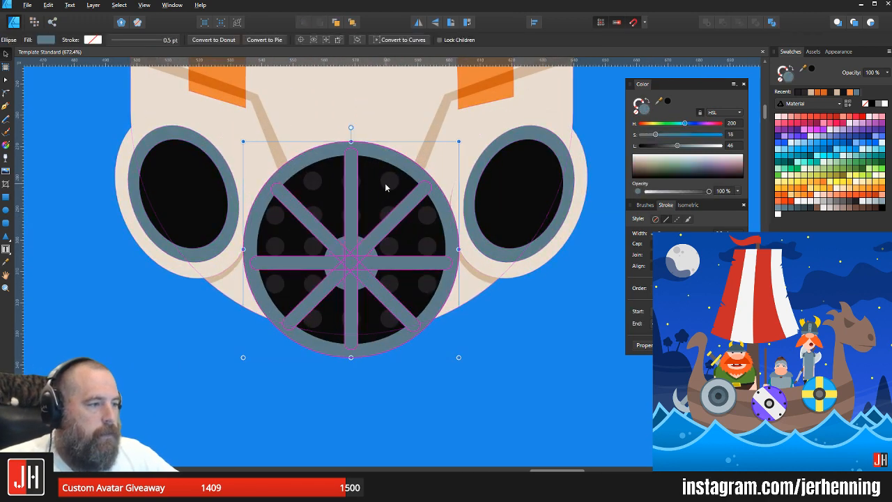
{"action": "left_click_drag", "start_coordinate": [385, 183], "coordinate": [434, 183]}
{"action": "key", "text": "ctrl+z"}
{"action": "left_click", "coordinate": [440, 339]}
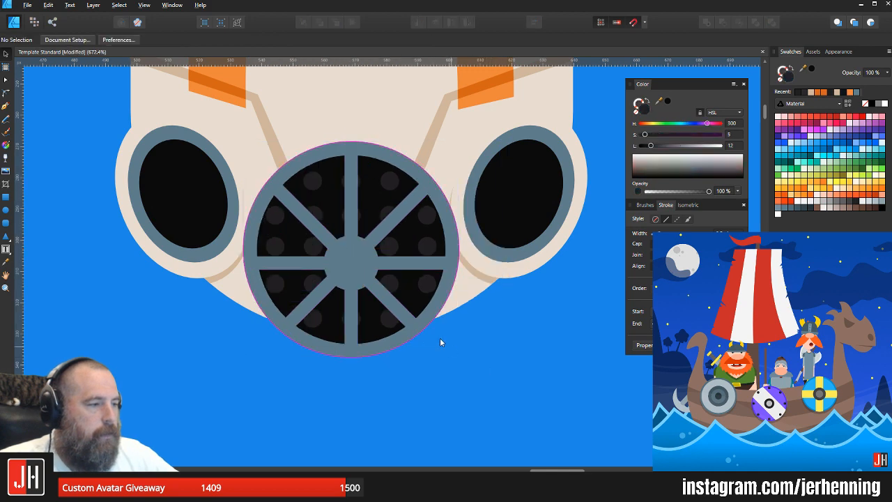
Step: Save the document again and compare the mask at reduced size with the Instagram artboard and the reference image
{"action": "key", "text": "ctrl+s"}
{"action": "scroll", "coordinate": [440, 339], "scroll_direction": "down", "scroll_amount": 9}
{"action": "left_click_drag", "start_coordinate": [450, 325], "coordinate": [360, 274]}
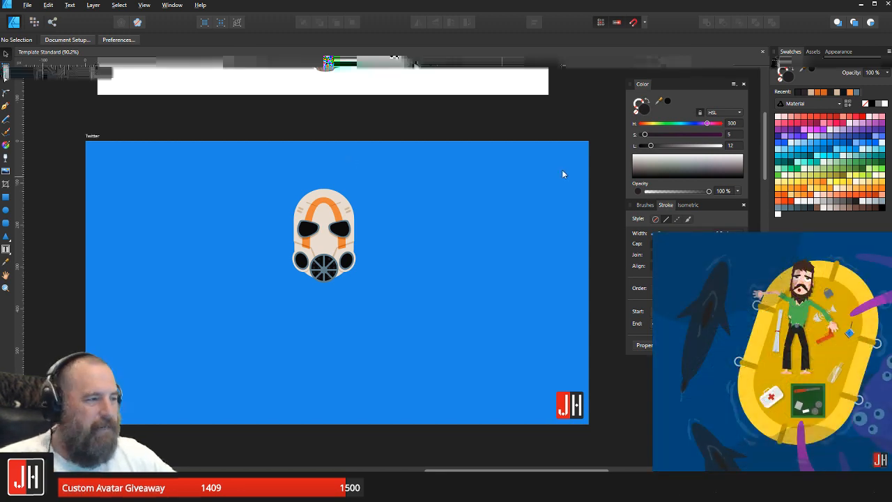
{"action": "scroll", "coordinate": [528, 151], "scroll_direction": "down", "scroll_amount": 1}
{"action": "scroll", "coordinate": [412, 212], "scroll_direction": "down", "scroll_amount": 9}
{"action": "scroll", "coordinate": [304, 234], "scroll_direction": "up", "scroll_amount": 8}
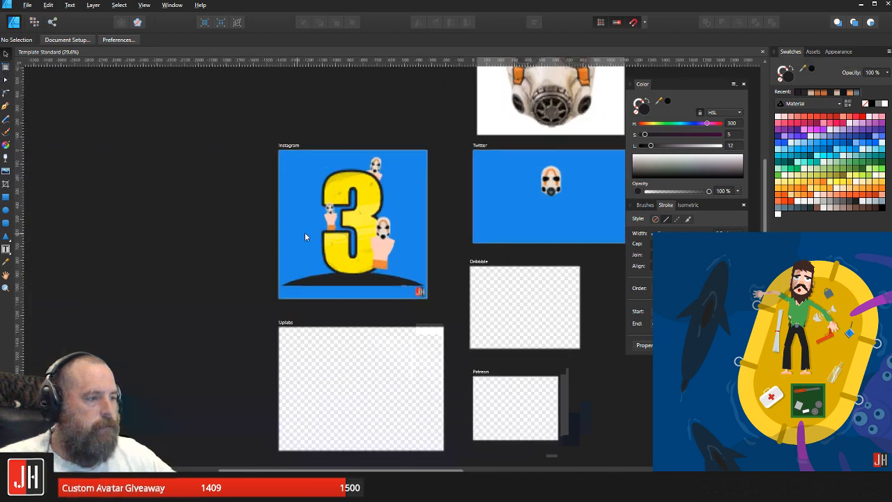
{"action": "left_click_drag", "start_coordinate": [374, 203], "coordinate": [244, 212]}
{"action": "left_click_drag", "start_coordinate": [430, 193], "coordinate": [268, 213]}
{"action": "scroll", "coordinate": [350, 200], "scroll_direction": "down", "scroll_amount": 3}
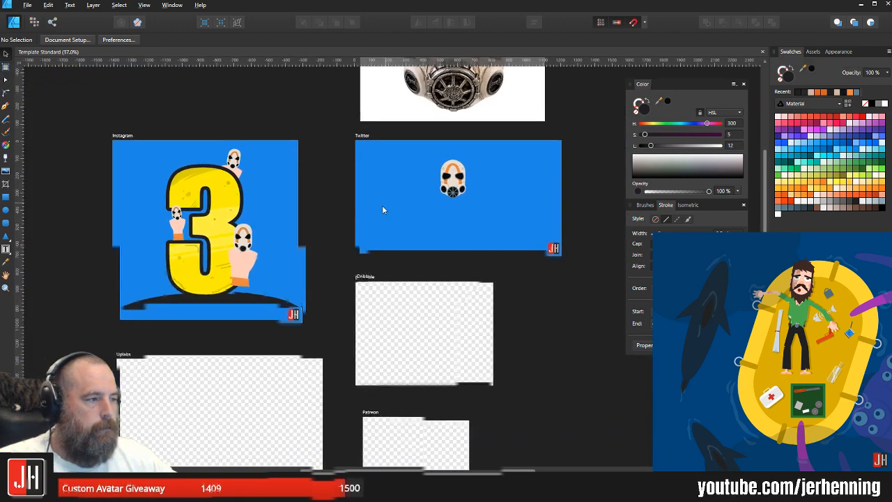
Step: Move the mask up near the Twitter artboard's top edge and centre it horizontally on the artboard
{"action": "left_click_drag", "start_coordinate": [406, 191], "coordinate": [376, 203]}
{"action": "scroll", "coordinate": [424, 194], "scroll_direction": "up", "scroll_amount": 5}
{"action": "left_click_drag", "start_coordinate": [433, 189], "coordinate": [343, 143]}
{"action": "left_click", "coordinate": [333, 173]}
{"action": "left_click", "coordinate": [420, 140]}
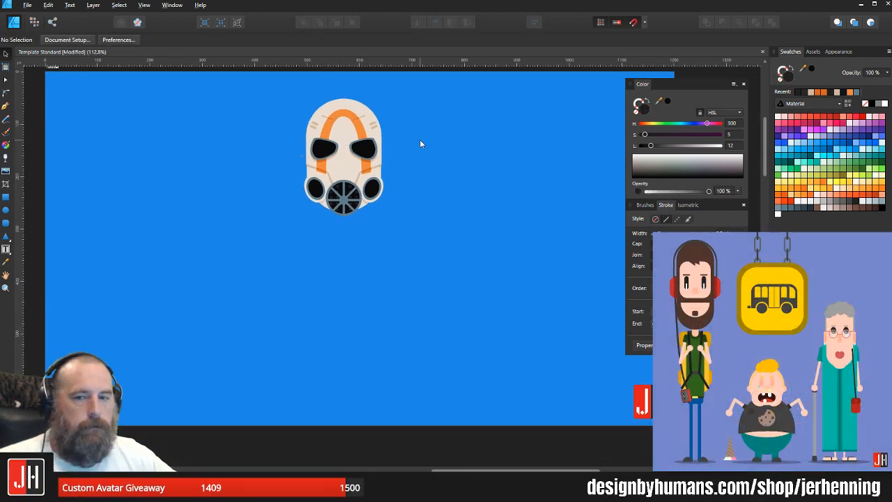
{"action": "scroll", "coordinate": [394, 167], "scroll_direction": "down", "scroll_amount": 3}
{"action": "scroll", "coordinate": [389, 196], "scroll_direction": "up", "scroll_amount": 3}
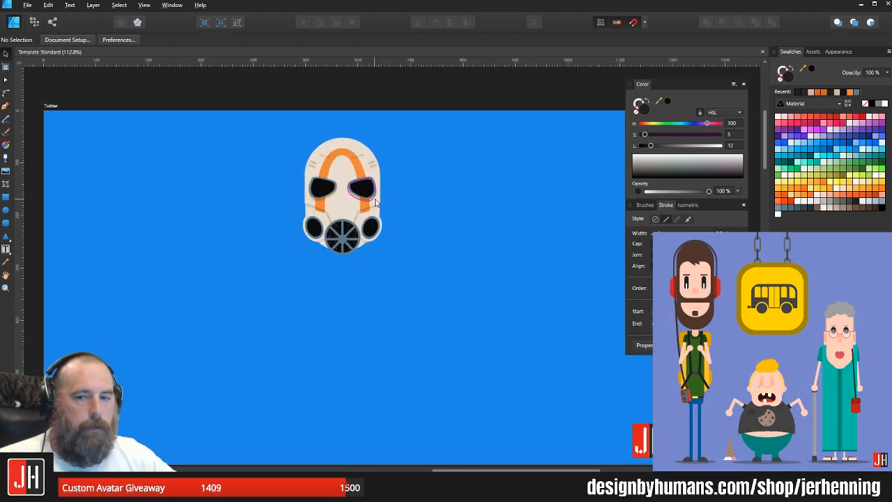
{"action": "left_click_drag", "start_coordinate": [359, 189], "coordinate": [375, 183]}
{"action": "scroll", "coordinate": [373, 190], "scroll_direction": "down", "scroll_amount": 5}
{"action": "left_click", "coordinate": [498, 177]}
{"action": "scroll", "coordinate": [404, 208], "scroll_direction": "up", "scroll_amount": 1}
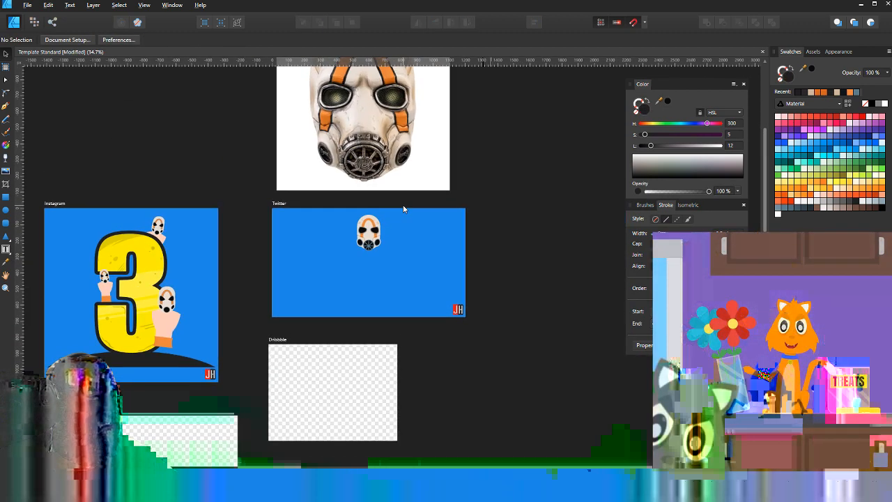
Step: Copy the circle pattern group from the respirator and paste it inside the left eye's black lens
{"action": "scroll", "coordinate": [366, 244], "scroll_direction": "up", "scroll_amount": 5}
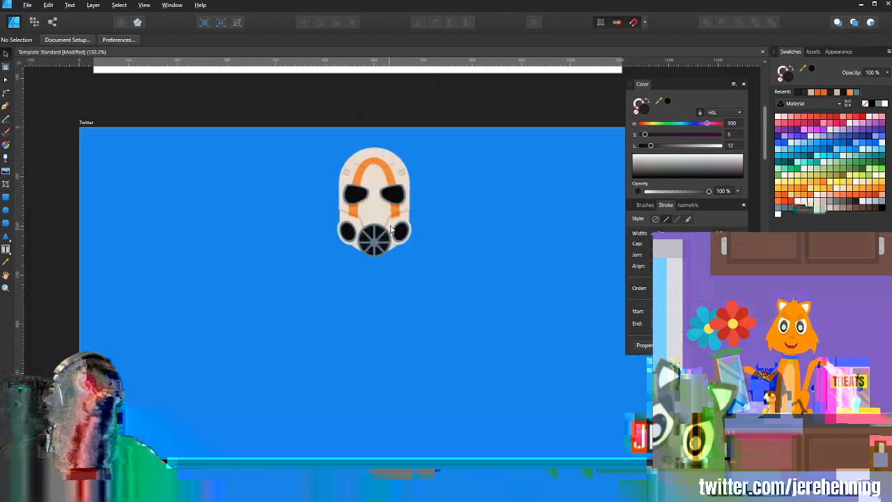
{"action": "scroll", "coordinate": [391, 229], "scroll_direction": "up", "scroll_amount": 5}
{"action": "double_click", "coordinate": [352, 251]}
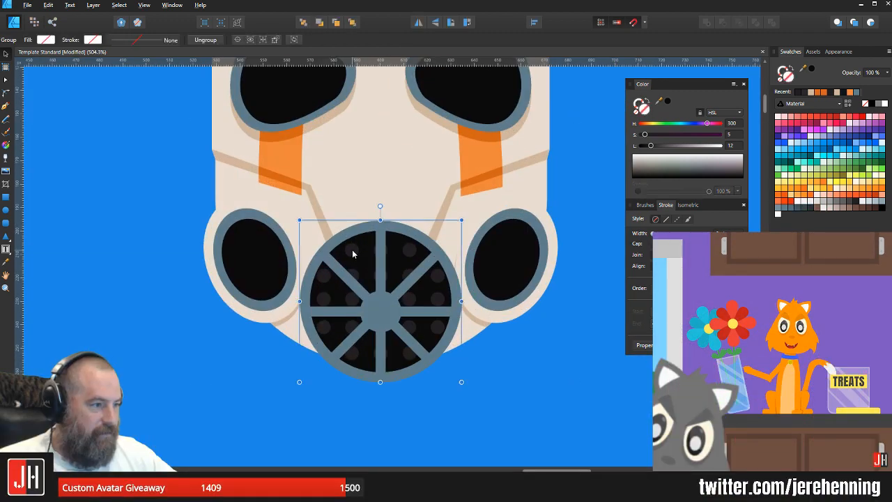
{"action": "left_click", "coordinate": [352, 249]}
{"action": "left_click", "coordinate": [352, 253]}
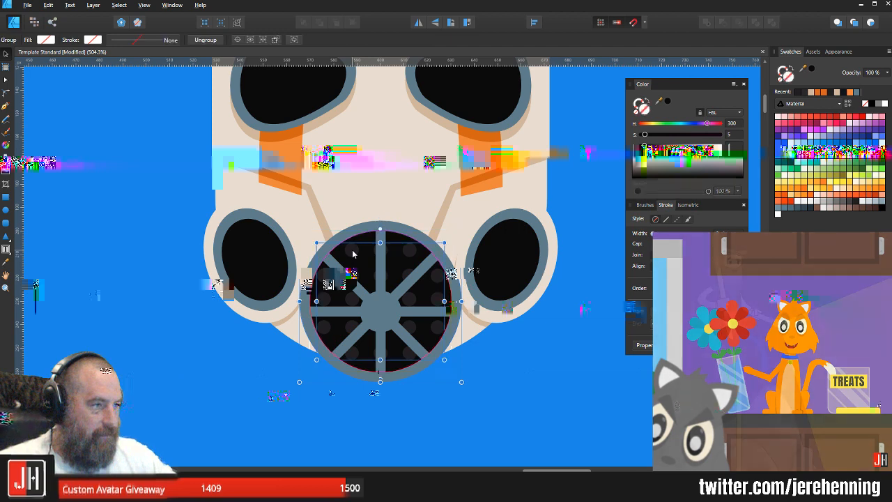
{"action": "scroll", "coordinate": [353, 254], "scroll_direction": "up", "scroll_amount": 1}
{"action": "left_click_drag", "start_coordinate": [325, 134], "coordinate": [323, 167]}
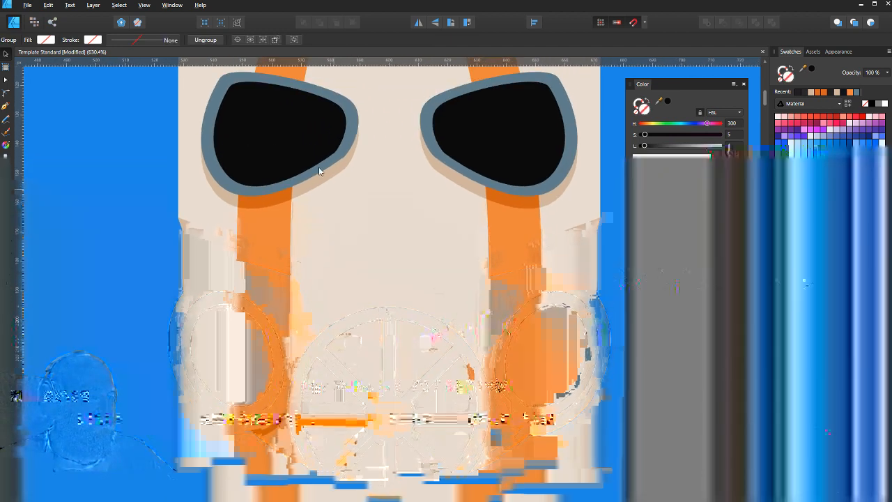
{"action": "left_click", "coordinate": [288, 133]}
{"action": "double_click", "coordinate": [291, 131]}
{"action": "left_click_drag", "start_coordinate": [322, 115], "coordinate": [333, 171]}
{"action": "key", "text": "ctrl+alt+v"}
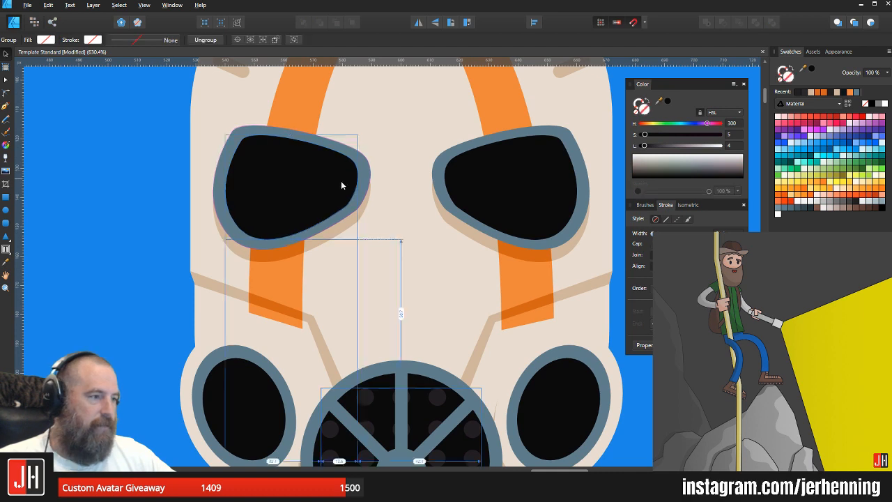
Step: Move the pasted circle pattern over the left eye's lens and scale it down proportionally to fit
{"action": "left_click_drag", "start_coordinate": [436, 426], "coordinate": [326, 154]}
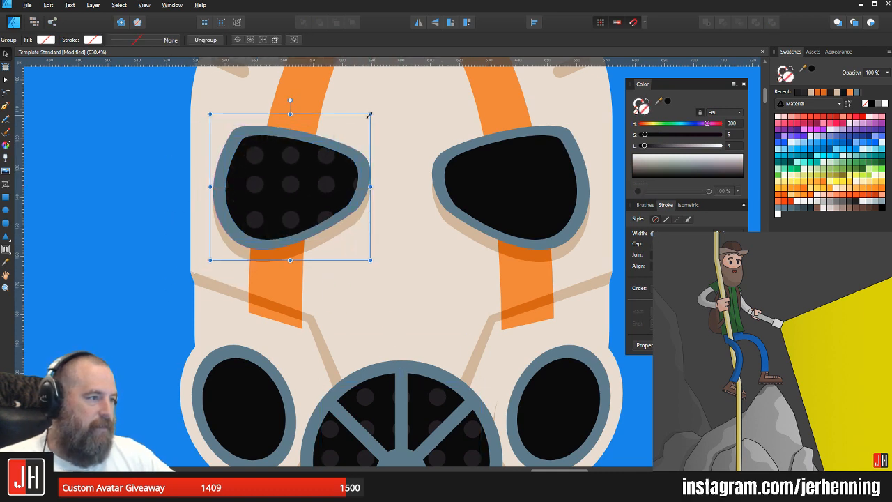
{"action": "left_click_drag", "start_coordinate": [370, 113], "coordinate": [351, 131]}
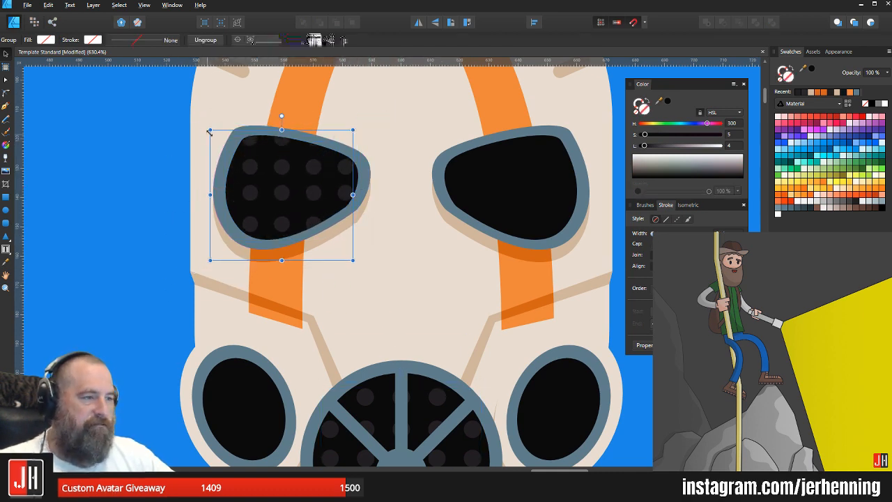
{"action": "left_click_drag", "start_coordinate": [211, 131], "coordinate": [224, 143]}
Step: Place a copy of the scaled circle pattern inside the right eye's black lens
{"action": "left_click_drag", "start_coordinate": [268, 174], "coordinate": [513, 174]}
{"action": "key", "text": "ctrl+x"}
{"action": "left_click", "coordinate": [502, 170]}
{"action": "key", "text": "ctrl+alt+v"}
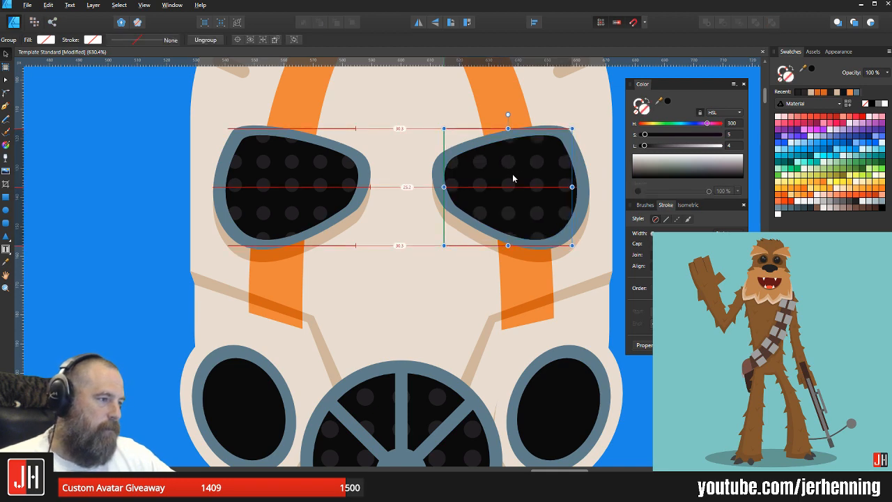
Step: Examine the mask with its patterned eye lenses at reduced size and up close
{"action": "scroll", "coordinate": [512, 178], "scroll_direction": "down", "scroll_amount": 10}
{"action": "scroll", "coordinate": [469, 260], "scroll_direction": "right", "scroll_amount": 1}
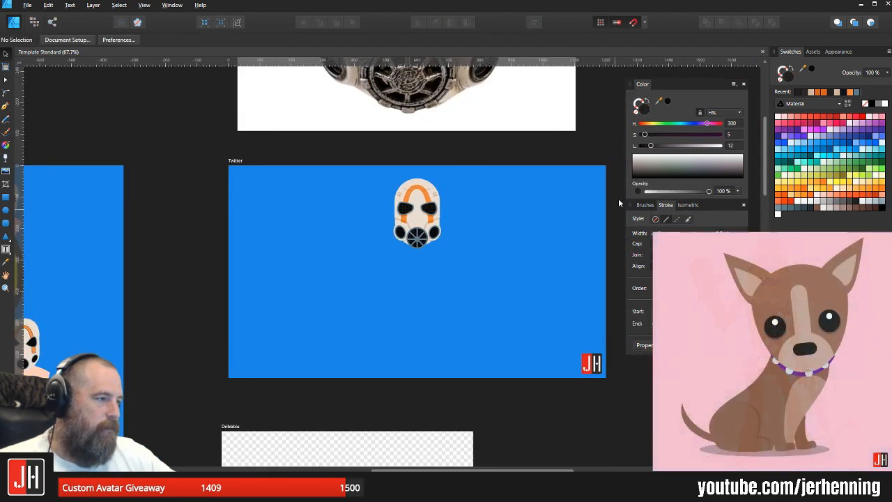
{"action": "scroll", "coordinate": [300, 233], "scroll_direction": "down", "scroll_amount": 2}
{"action": "scroll", "coordinate": [393, 209], "scroll_direction": "up", "scroll_amount": 4}
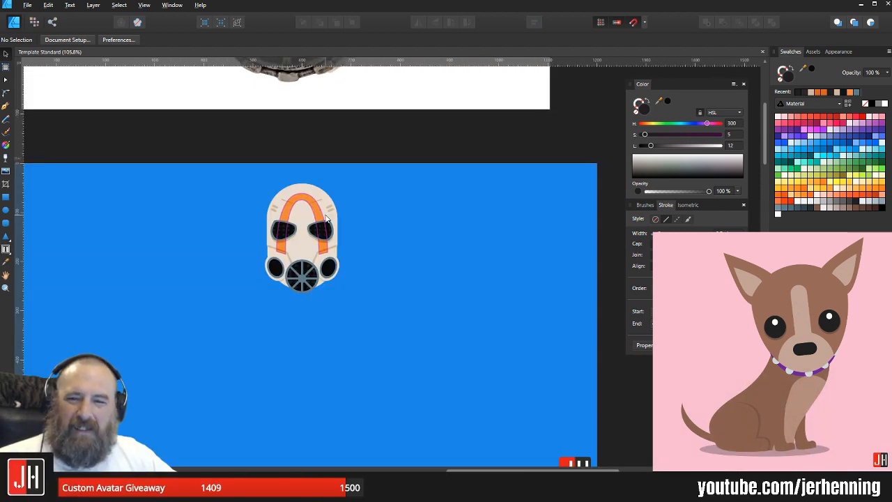
{"action": "scroll", "coordinate": [299, 230], "scroll_direction": "up", "scroll_amount": 6}
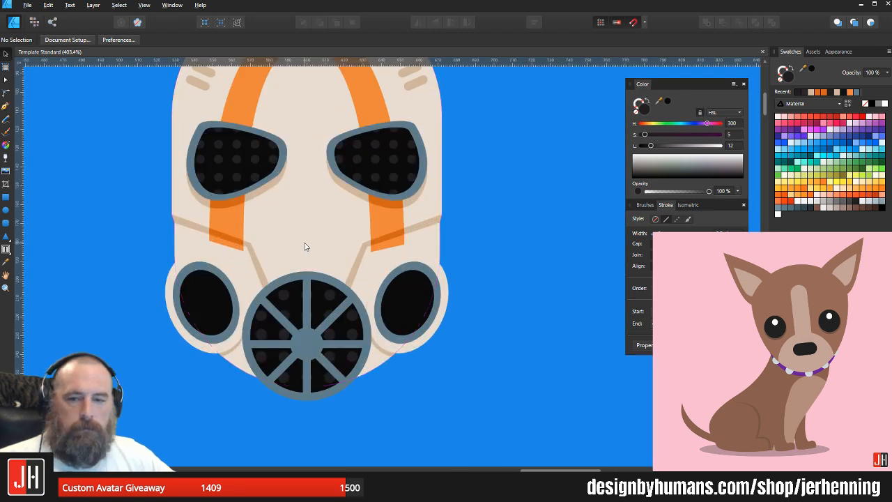
{"action": "scroll", "coordinate": [304, 246], "scroll_direction": "down", "scroll_amount": 8}
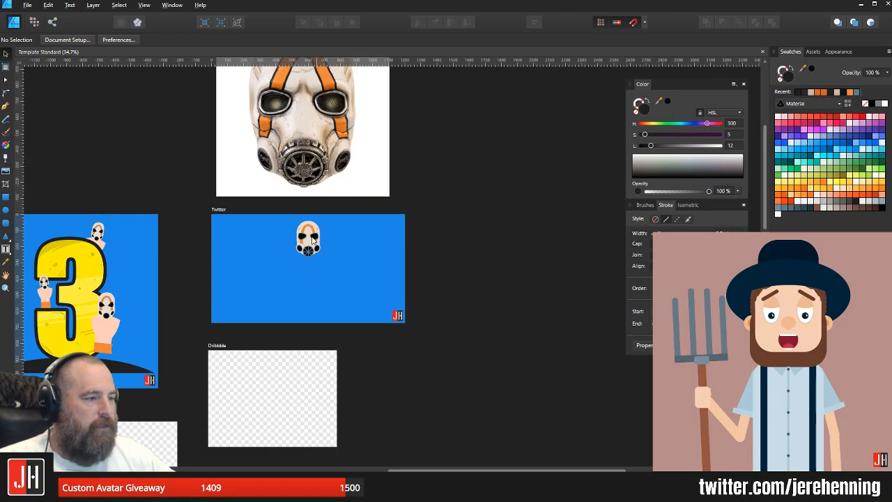
{"action": "scroll", "coordinate": [311, 239], "scroll_direction": "up", "scroll_amount": 5}
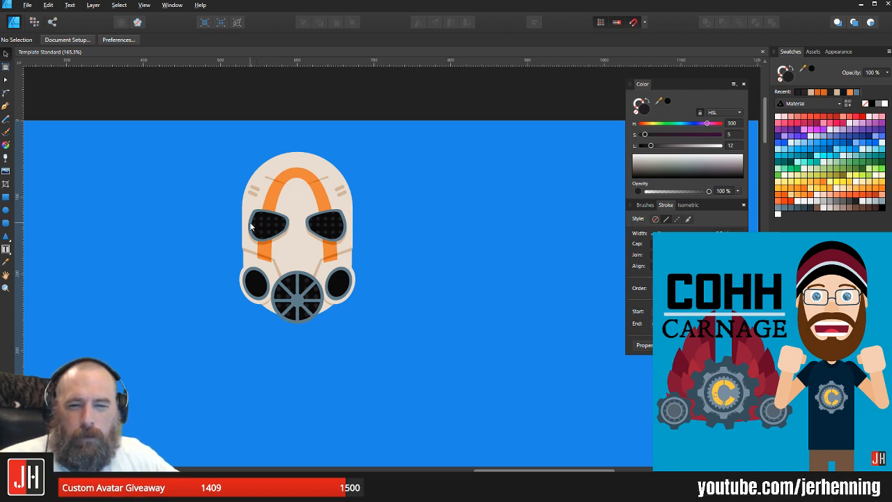
{"action": "scroll", "coordinate": [236, 220], "scroll_direction": "left", "scroll_amount": 1}
{"action": "scroll", "coordinate": [254, 225], "scroll_direction": "up", "scroll_amount": 4}
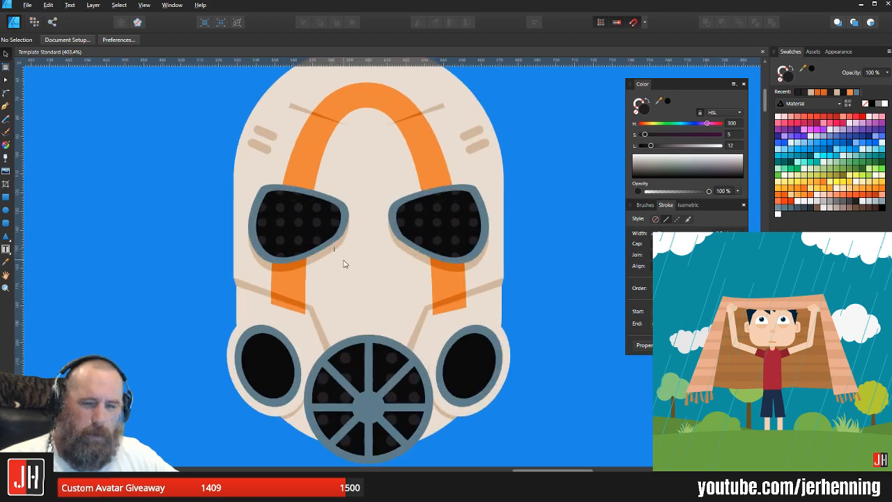
{"action": "scroll", "coordinate": [344, 261], "scroll_direction": "down", "scroll_amount": 3}
{"action": "scroll", "coordinate": [439, 257], "scroll_direction": "down", "scroll_amount": 6}
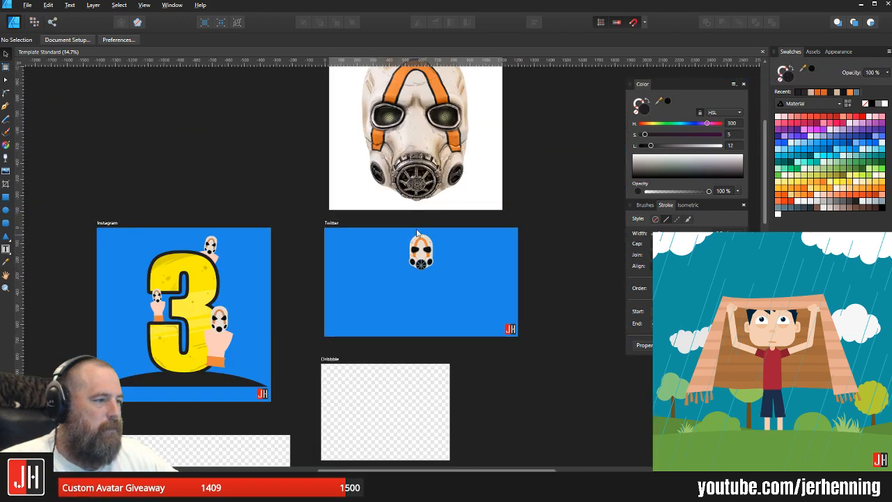
{"action": "left_click", "coordinate": [416, 241]}
{"action": "left_click_drag", "start_coordinate": [417, 241], "coordinate": [501, 362]}
{"action": "key", "text": "ctrl+z"}
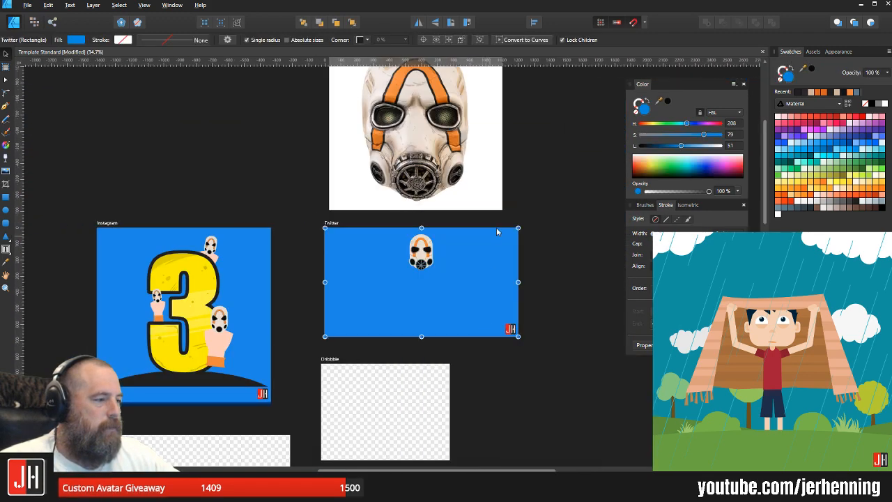
{"action": "left_click", "coordinate": [419, 263]}
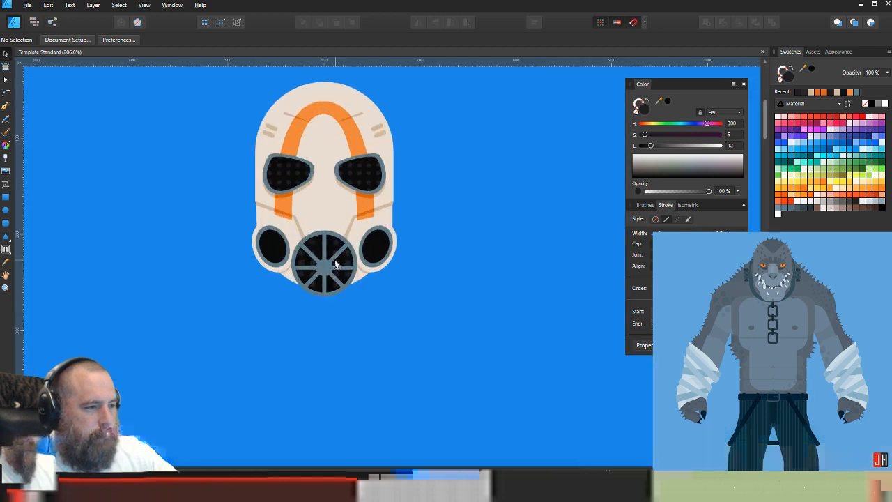
Step: Draw a rounded rectangle just below the mask on the Twitter artboard and fill it with light peach (H 14, S 100, L 87)
{"action": "scroll", "coordinate": [341, 262], "scroll_direction": "down", "scroll_amount": 4}
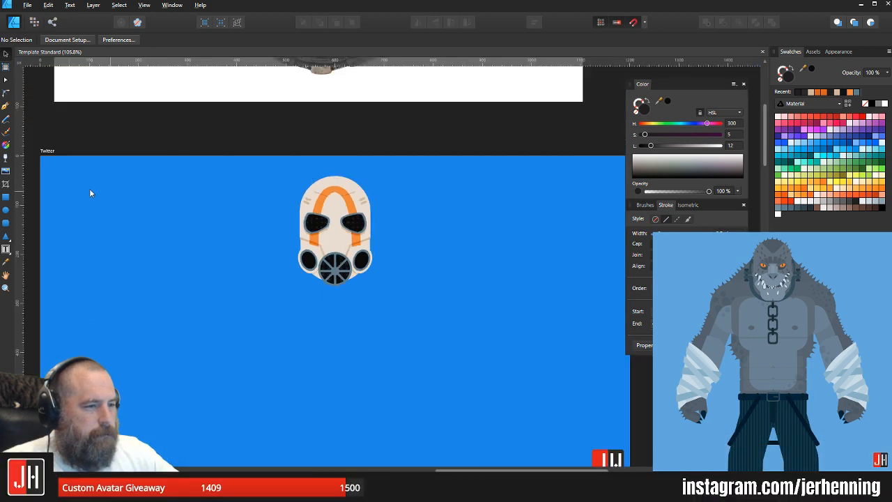
{"action": "left_click", "coordinate": [5, 223]}
{"action": "scroll", "coordinate": [255, 272], "scroll_direction": "up", "scroll_amount": 3}
{"action": "mouse_move", "coordinate": [252, 275]}
{"action": "left_mouse_down"}
{"action": "mouse_move", "coordinate": [542, 384]}
{"action": "mouse_move", "coordinate": [489, 420]}
{"action": "left_mouse_up"}
{"action": "left_click_drag", "start_coordinate": [489, 420], "coordinate": [491, 421]}
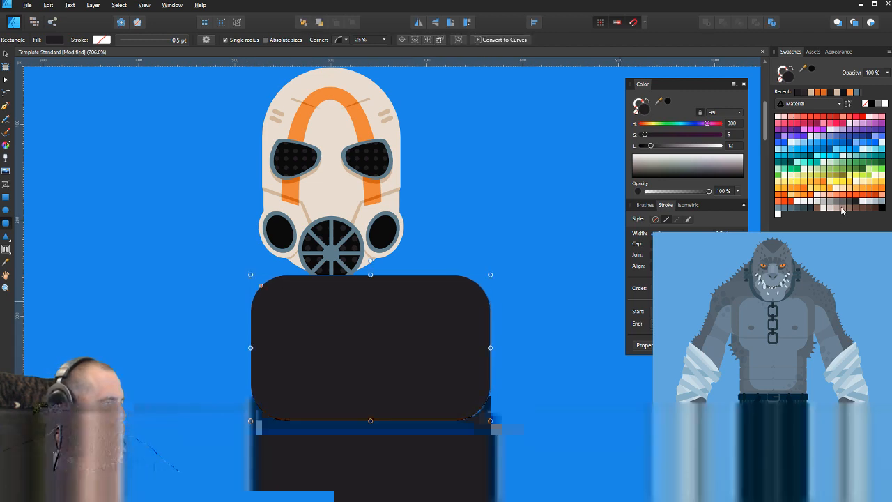
{"action": "left_click", "coordinate": [823, 196]}
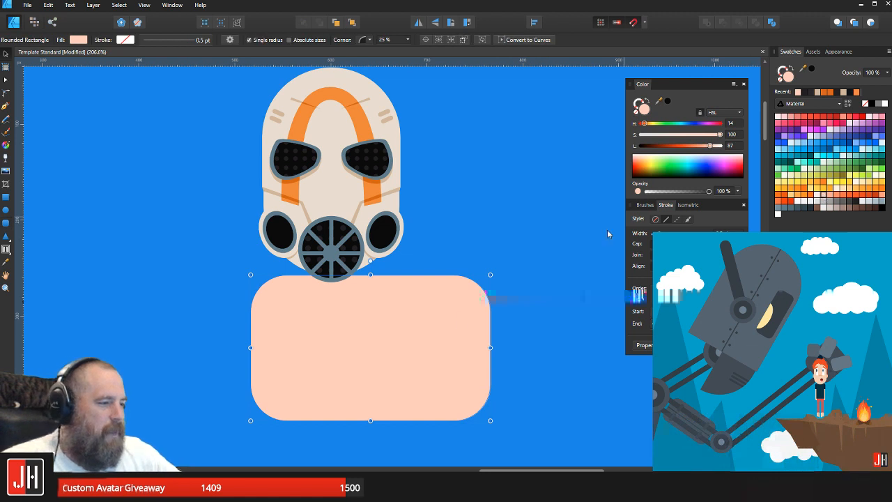
Step: Move the peach rounded rectangle up behind the mask's respirator, then flatten and widen it into shoulders
{"action": "left_click_drag", "start_coordinate": [421, 315], "coordinate": [382, 274]}
{"action": "left_click_drag", "start_coordinate": [334, 380], "coordinate": [349, 331]}
{"action": "left_click_drag", "start_coordinate": [453, 280], "coordinate": [437, 273]}
{"action": "key", "text": "ctrl+d"}
{"action": "key", "text": "ctrl+0"}
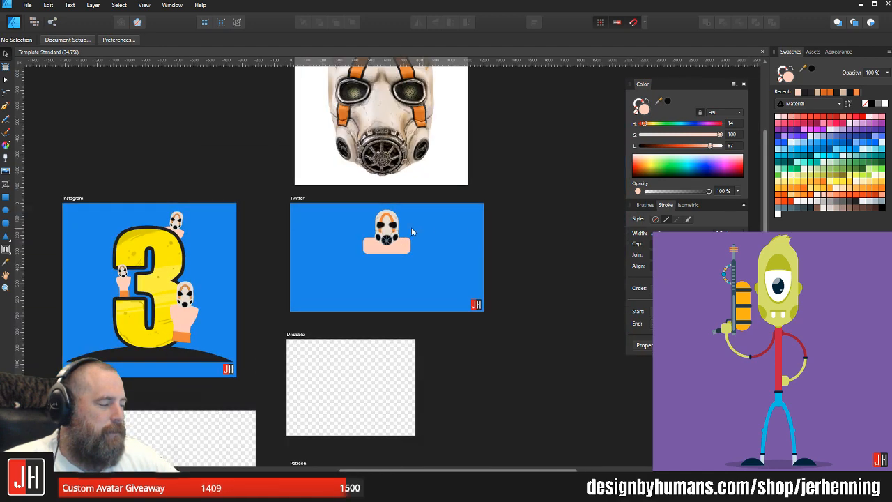
Step: Enlarge the peach shoulder rectangle to about 318 by 108 px, center it under the mask and save the document
{"action": "scroll", "coordinate": [411, 232], "scroll_direction": "up", "scroll_amount": 5}
{"action": "left_click", "coordinate": [424, 280]}
{"action": "left_click_drag", "start_coordinate": [444, 263], "coordinate": [459, 257]}
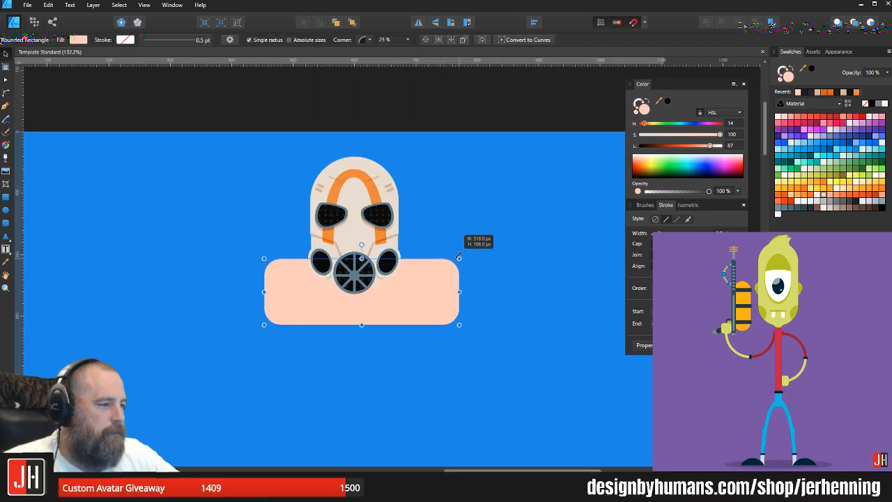
{"action": "left_click_drag", "start_coordinate": [404, 280], "coordinate": [397, 282]}
{"action": "left_click", "coordinate": [437, 231]}
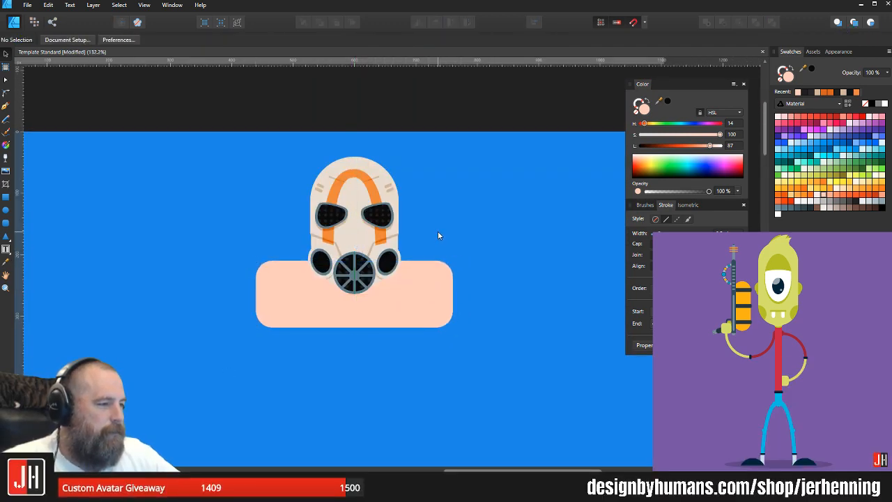
{"action": "key", "text": "ctrl+s"}
Step: Try to tilt the mask group slightly counterclockwise above the shoulders
{"action": "scroll", "coordinate": [411, 252], "scroll_direction": "down", "scroll_amount": 4}
{"action": "scroll", "coordinate": [494, 249], "scroll_direction": "down", "scroll_amount": 3}
{"action": "scroll", "coordinate": [418, 253], "scroll_direction": "up", "scroll_amount": 6}
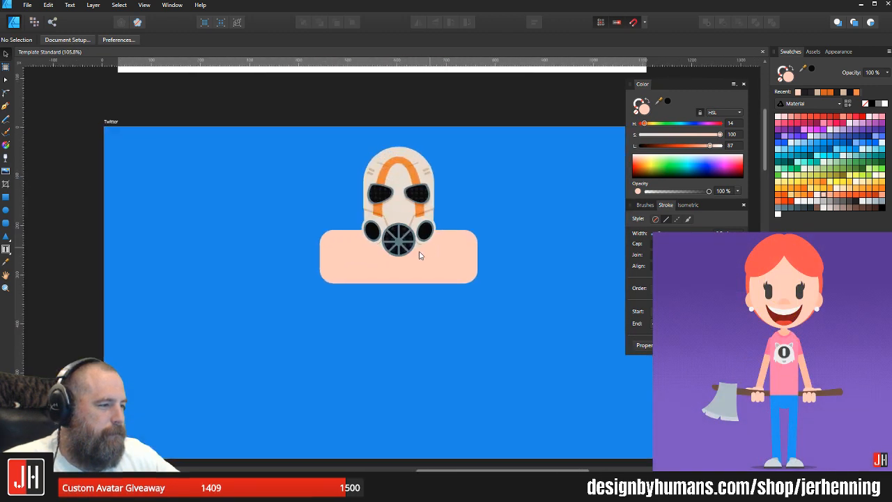
{"action": "scroll", "coordinate": [357, 223], "scroll_direction": "up", "scroll_amount": 4}
{"action": "left_click", "coordinate": [361, 190]}
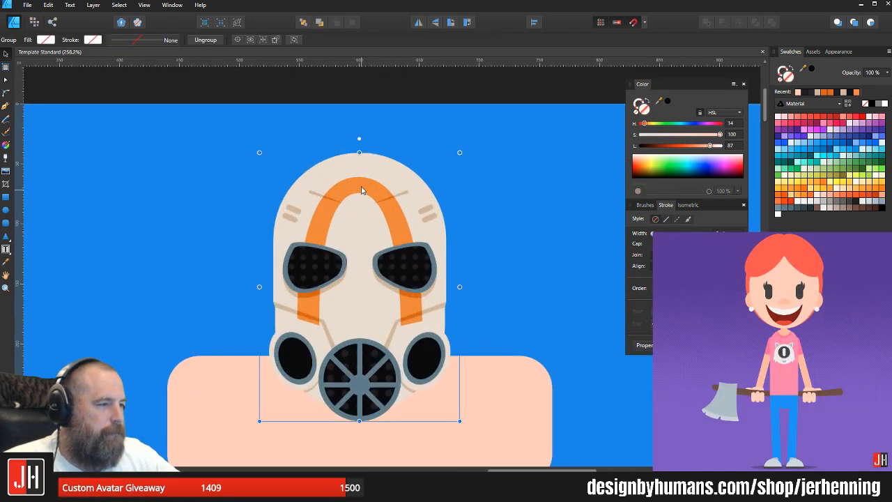
{"action": "left_click_drag", "start_coordinate": [360, 139], "coordinate": [343, 142]}
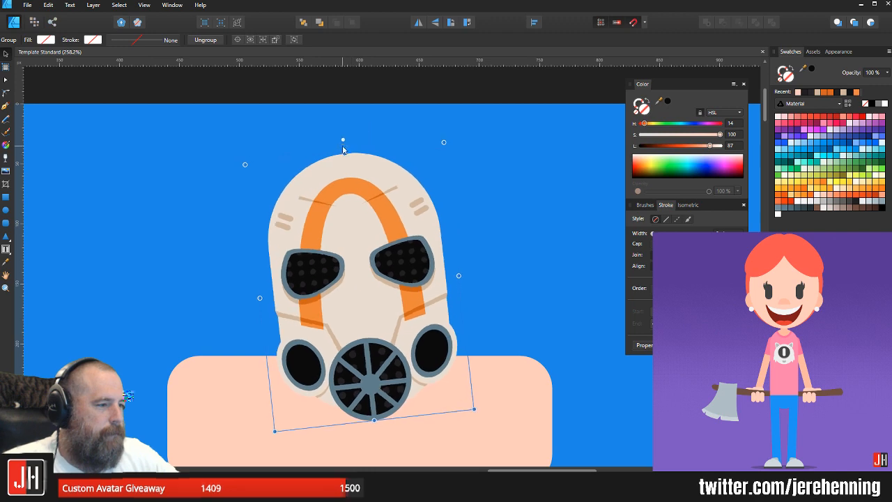
{"action": "key", "text": "ctrl+z"}
Step: Duplicate the mask group and place an enlarged copy on the empty canvas beside the Twitter artboard
{"action": "scroll", "coordinate": [357, 165], "scroll_direction": "down", "scroll_amount": 4}
{"action": "scroll", "coordinate": [357, 172], "scroll_direction": "down", "scroll_amount": 1}
{"action": "left_click_drag", "start_coordinate": [358, 201], "coordinate": [578, 204]}
{"action": "scroll", "coordinate": [578, 204], "scroll_direction": "down", "scroll_amount": 7}
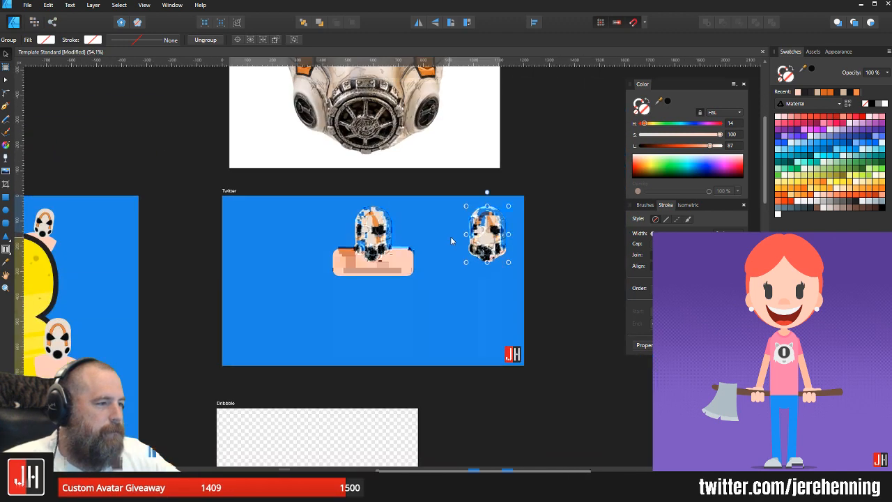
{"action": "left_click_drag", "start_coordinate": [467, 235], "coordinate": [609, 132]}
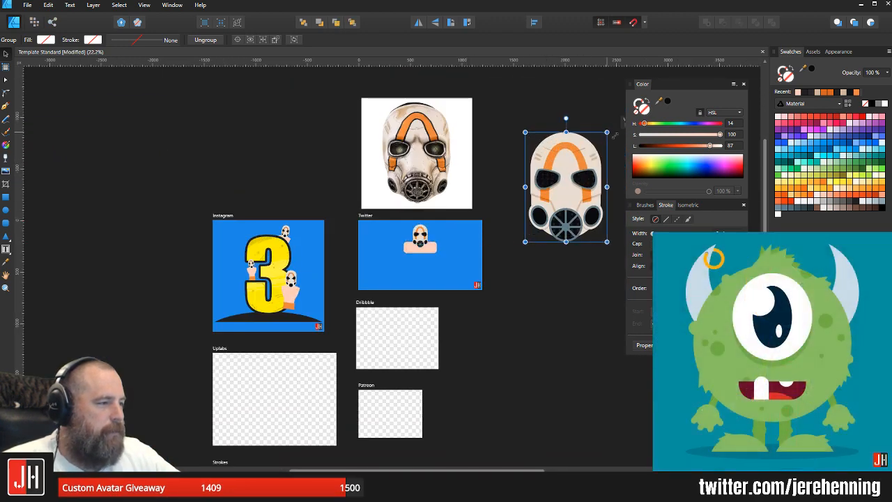
{"action": "left_click_drag", "start_coordinate": [568, 186], "coordinate": [498, 225]}
{"action": "left_click", "coordinate": [581, 113]}
Step: Round the corners of the peach shoulder rectangle to 50% so it becomes a pill shape
{"action": "scroll", "coordinate": [560, 214], "scroll_direction": "up", "scroll_amount": 4}
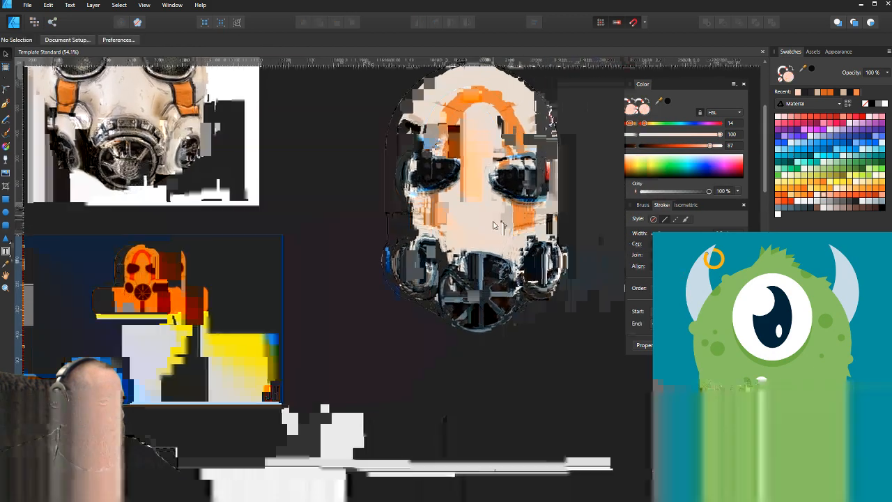
{"action": "scroll", "coordinate": [496, 222], "scroll_direction": "down", "scroll_amount": 3}
{"action": "left_click_drag", "start_coordinate": [412, 280], "coordinate": [465, 267]}
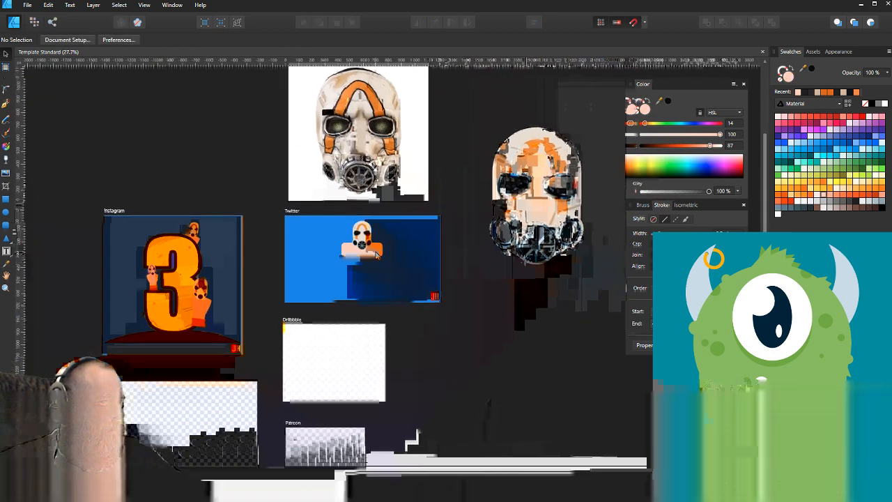
{"action": "scroll", "coordinate": [354, 243], "scroll_direction": "up", "scroll_amount": 6}
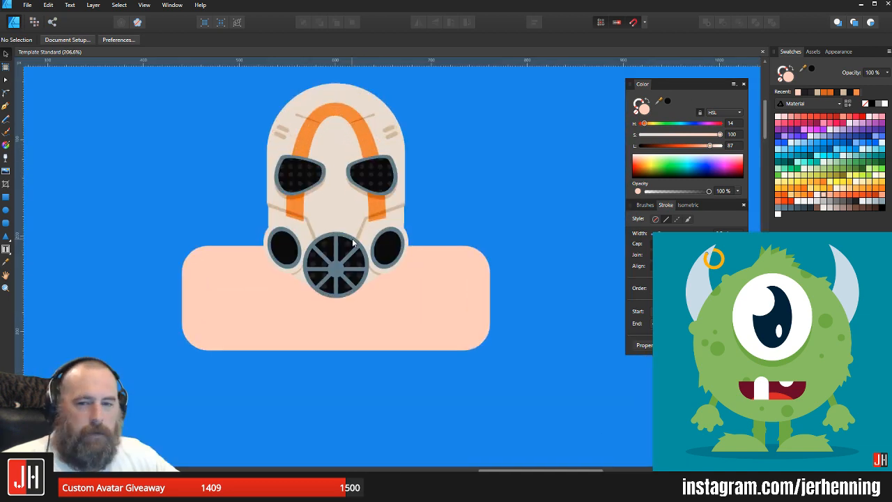
{"action": "left_click_drag", "start_coordinate": [352, 242], "coordinate": [390, 242]}
{"action": "left_click", "coordinate": [458, 282]}
{"action": "key", "text": "a"}
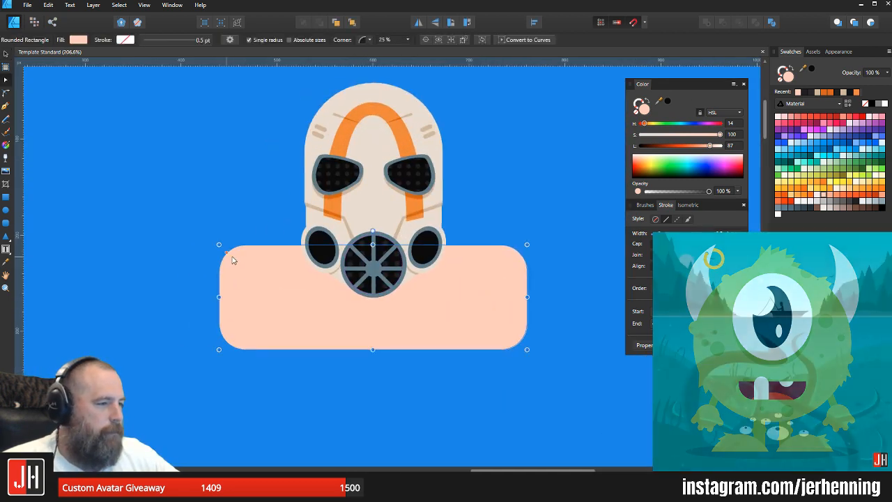
{"action": "left_click_drag", "start_coordinate": [229, 256], "coordinate": [291, 296]}
{"action": "key", "text": "v"}
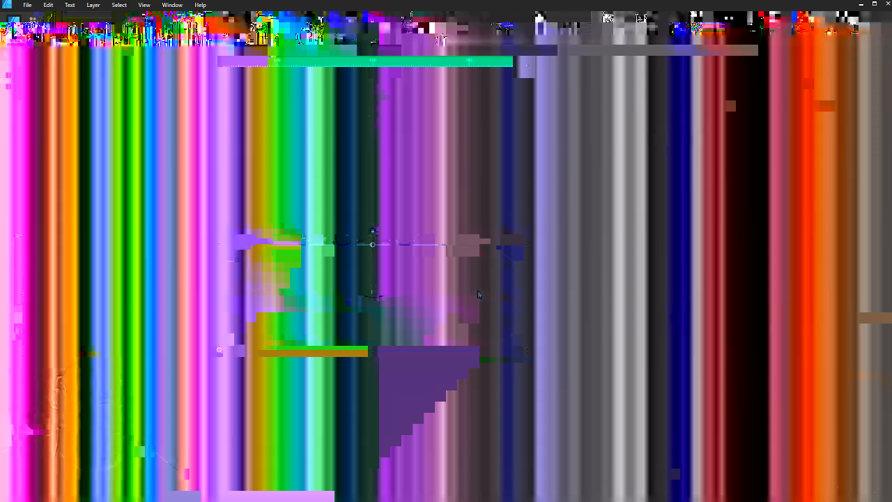
{"action": "key", "text": "ctrl+d"}
Step: Reduce the height of the pill-shaped shoulders slightly from their lower edge
{"action": "scroll", "coordinate": [396, 271], "scroll_direction": "down", "scroll_amount": 5}
{"action": "scroll", "coordinate": [389, 278], "scroll_direction": "up", "scroll_amount": 5}
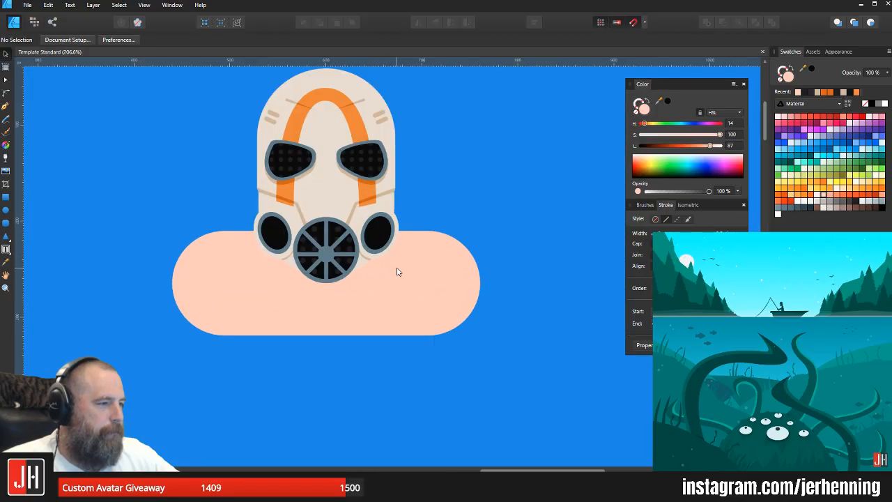
{"action": "scroll", "coordinate": [396, 274], "scroll_direction": "down", "scroll_amount": 3}
{"action": "scroll", "coordinate": [400, 275], "scroll_direction": "up", "scroll_amount": 3}
{"action": "scroll", "coordinate": [411, 285], "scroll_direction": "left", "scroll_amount": 1}
{"action": "left_click", "coordinate": [337, 322]}
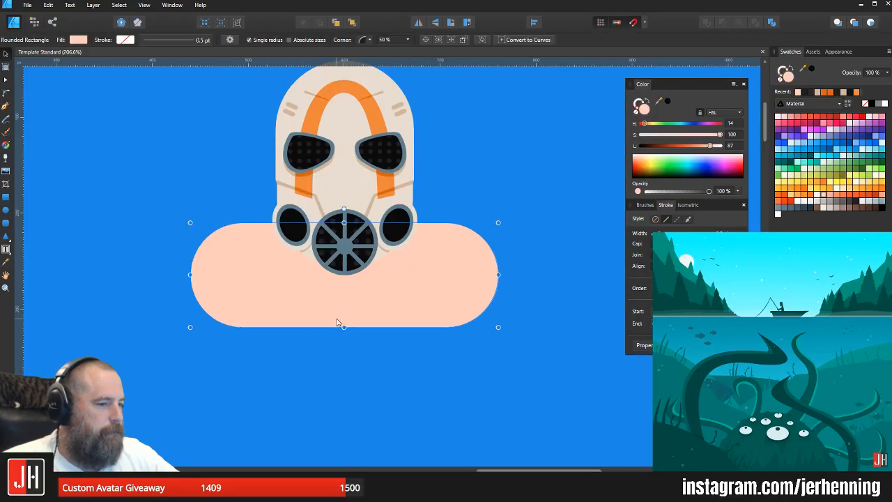
{"action": "left_click_drag", "start_coordinate": [344, 327], "coordinate": [344, 322]}
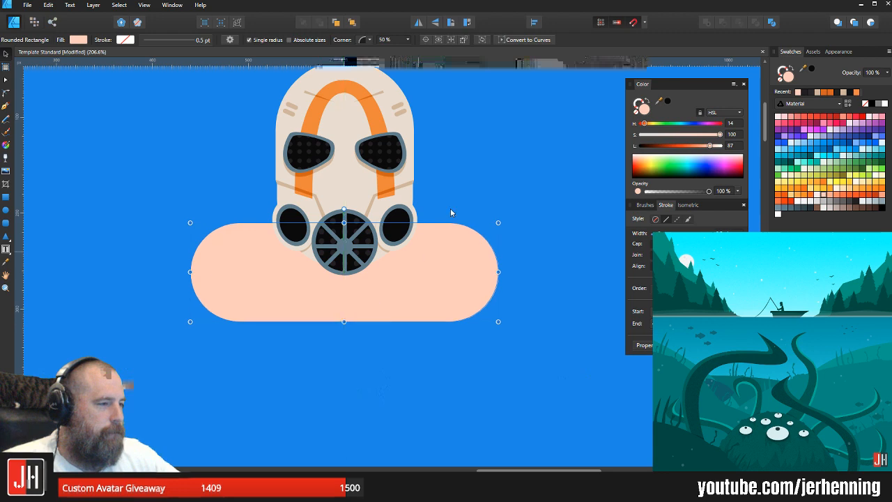
{"action": "key", "text": "ctrl+d"}
Step: Extend the lower edge of the pill-shaped shoulders downward by a small amount
{"action": "scroll", "coordinate": [450, 208], "scroll_direction": "down", "scroll_amount": 6}
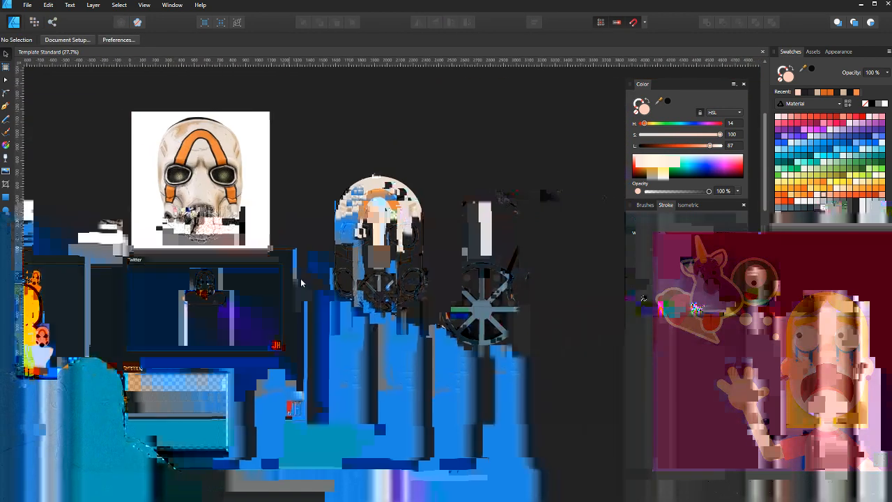
{"action": "left_click_drag", "start_coordinate": [301, 282], "coordinate": [419, 248]}
{"action": "scroll", "coordinate": [336, 267], "scroll_direction": "up", "scroll_amount": 6}
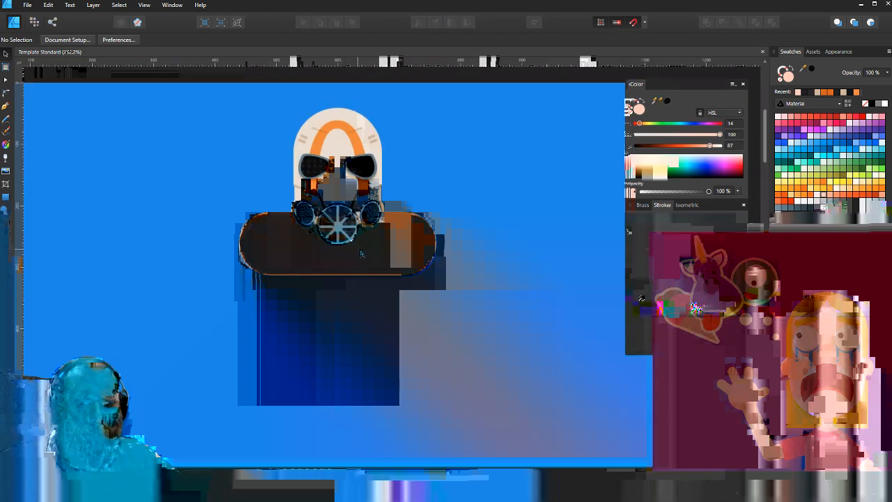
{"action": "left_click", "coordinate": [352, 253]}
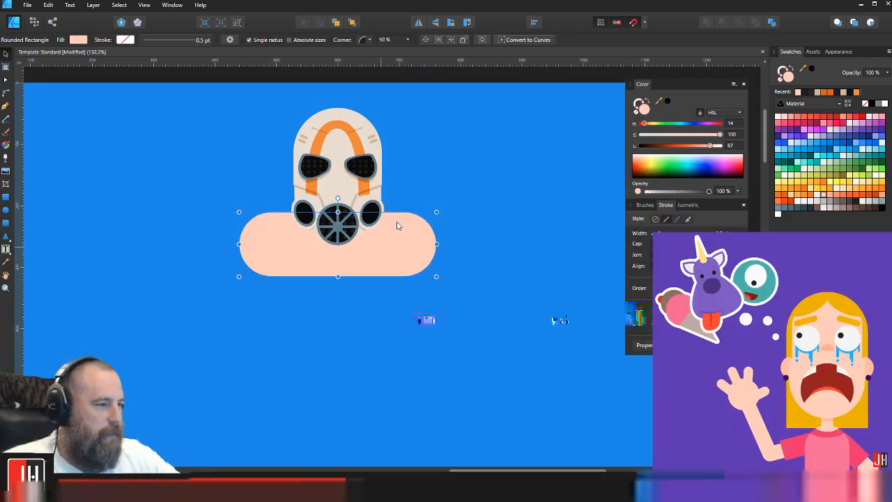
{"action": "left_click", "coordinate": [420, 204]}
Step: Draw a peach torso rectangle narrower than the shoulders and move it up so it overlaps them
{"action": "scroll", "coordinate": [350, 250], "scroll_direction": "up", "scroll_amount": 1}
{"action": "scroll", "coordinate": [350, 250], "scroll_direction": "down", "scroll_amount": 4}
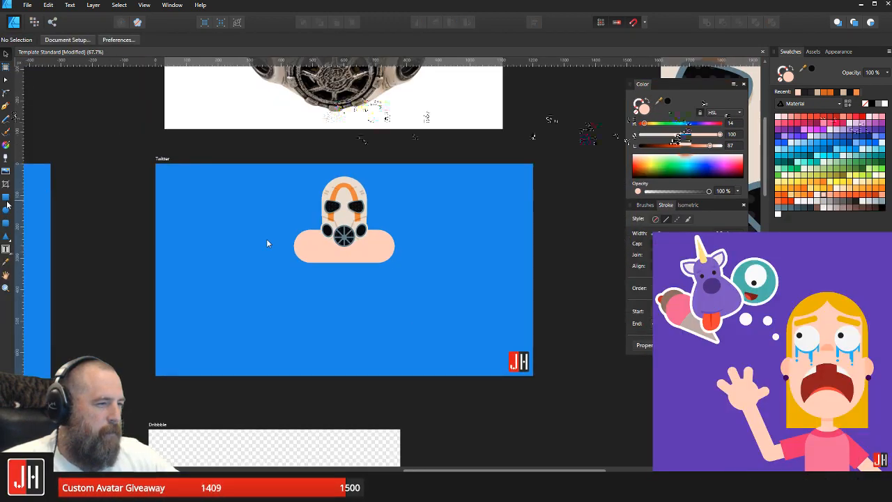
{"action": "left_click", "coordinate": [6, 197]}
{"action": "scroll", "coordinate": [372, 296], "scroll_direction": "up", "scroll_amount": 2}
{"action": "left_click_drag", "start_coordinate": [263, 205], "coordinate": [371, 348]}
{"action": "scroll", "coordinate": [346, 271], "scroll_direction": "up", "scroll_amount": 1}
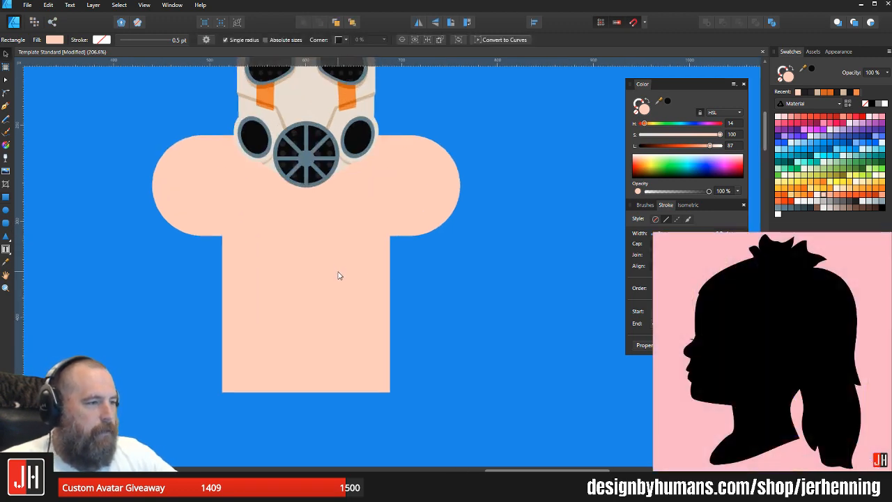
{"action": "left_click_drag", "start_coordinate": [339, 275], "coordinate": [339, 251]}
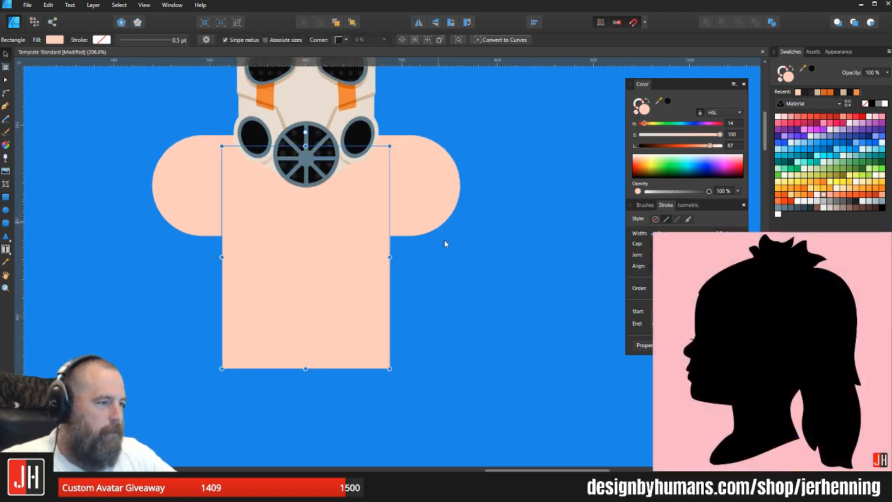
{"action": "left_click", "coordinate": [445, 243]}
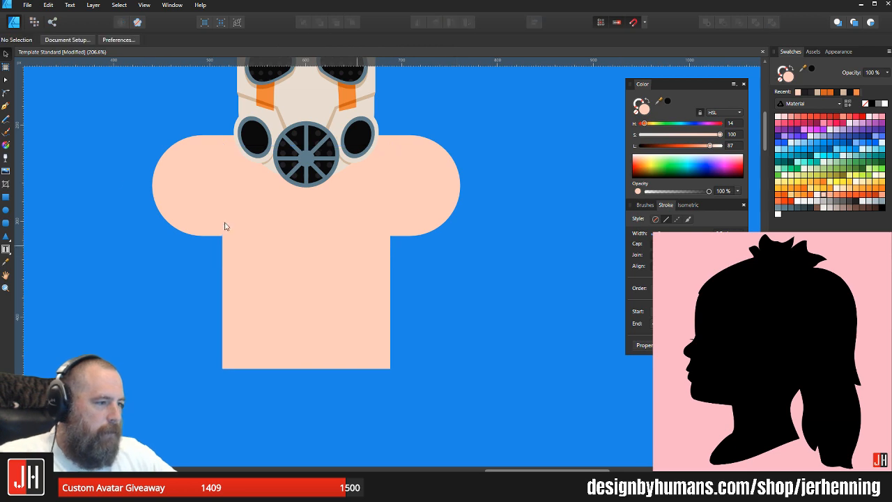
Step: Add a fully rounded peach chest shape across the torso just below the shoulders, wider than the torso rectangle
{"action": "left_click", "coordinate": [5, 222]}
{"action": "left_click_drag", "start_coordinate": [198, 215], "coordinate": [358, 254]}
{"action": "key", "text": "ctrl+x"}
{"action": "key", "text": "ctrl+v"}
{"action": "left_click", "coordinate": [467, 270]}
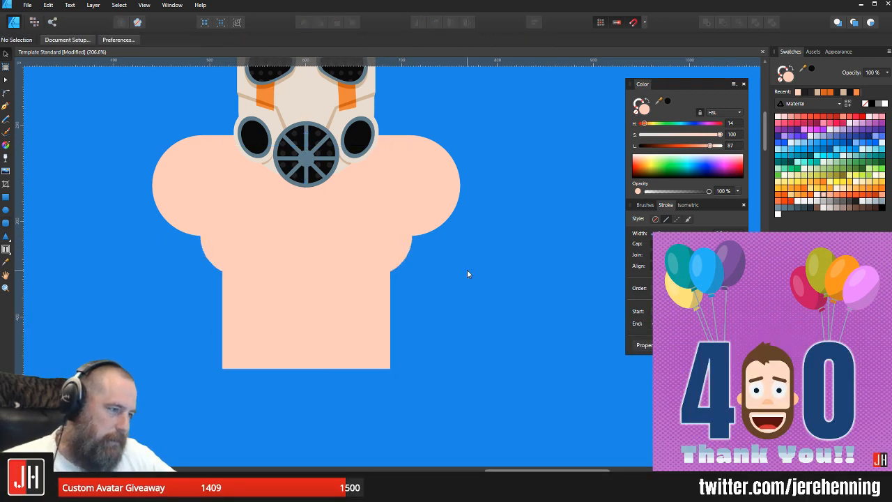
Step: Shorten the torso rectangle and raise it so its top edge aligns with the top of the shoulders
{"action": "scroll", "coordinate": [432, 274], "scroll_direction": "up", "scroll_amount": 2}
{"action": "left_click_drag", "start_coordinate": [359, 373], "coordinate": [358, 358]}
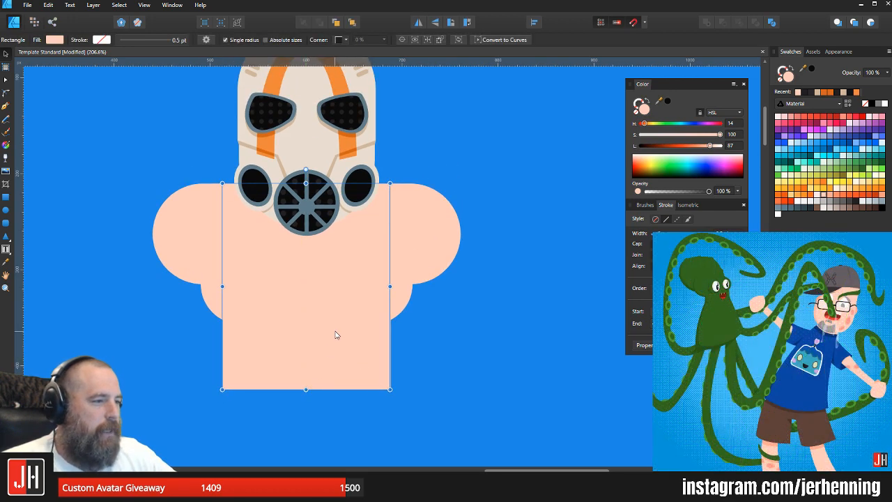
{"action": "left_click", "coordinate": [401, 339]}
{"action": "scroll", "coordinate": [402, 339], "scroll_direction": "down", "scroll_amount": 4}
{"action": "scroll", "coordinate": [402, 338], "scroll_direction": "up", "scroll_amount": 3}
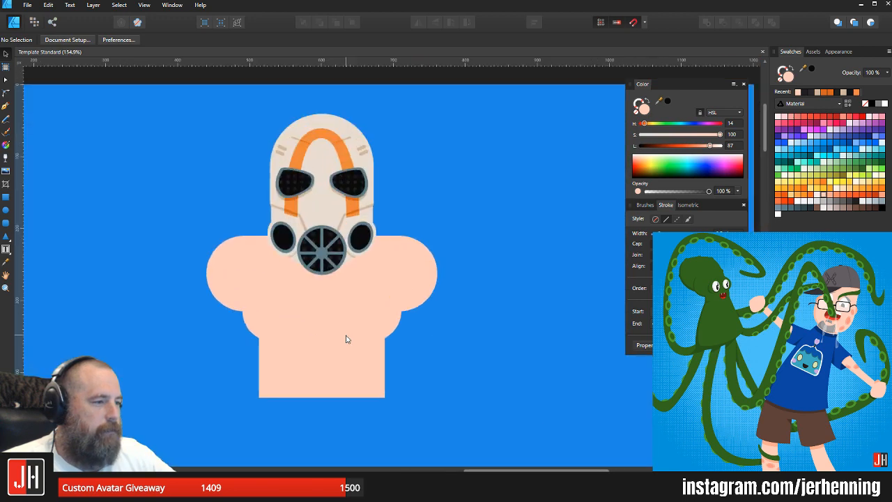
Step: Rescale the shoulders and chest shapes together by a small amount and recentre them beneath the mask
{"action": "left_click", "coordinate": [395, 328]}
{"action": "left_click", "coordinate": [428, 269], "text": "shift"}
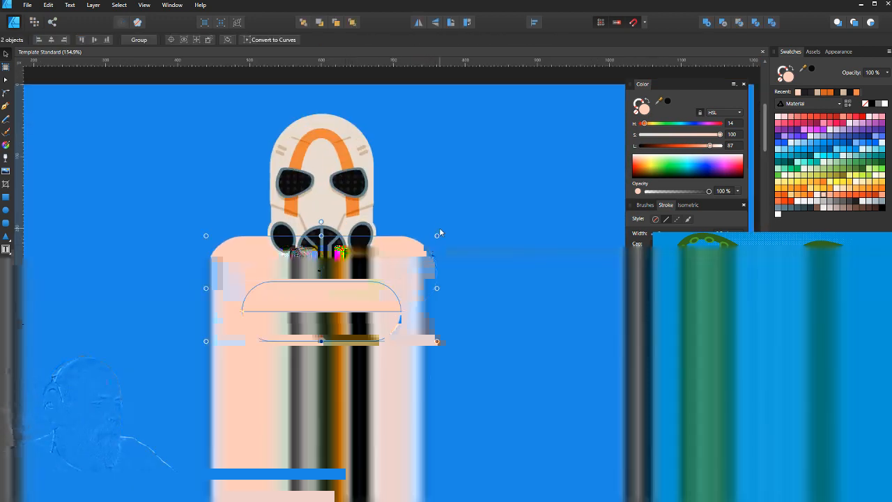
{"action": "left_click_drag", "start_coordinate": [438, 235], "coordinate": [431, 239]}
{"action": "left_click_drag", "start_coordinate": [391, 265], "coordinate": [395, 262]}
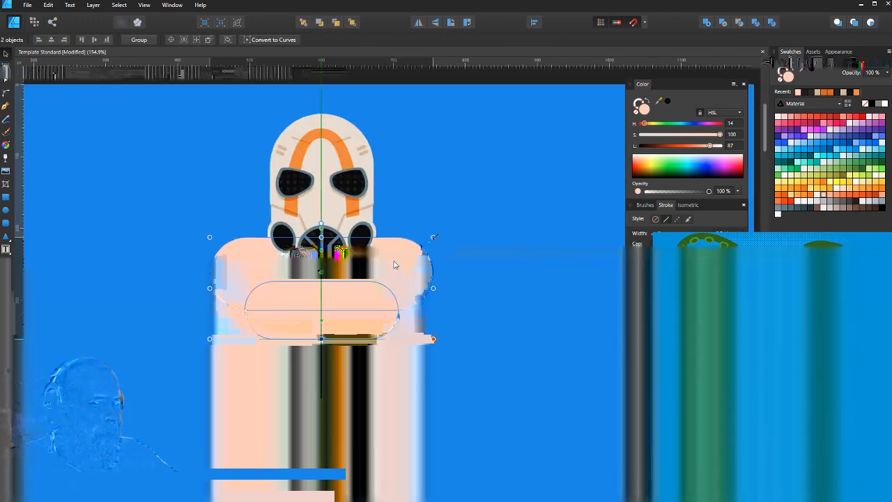
{"action": "left_click_drag", "start_coordinate": [434, 238], "coordinate": [443, 233]}
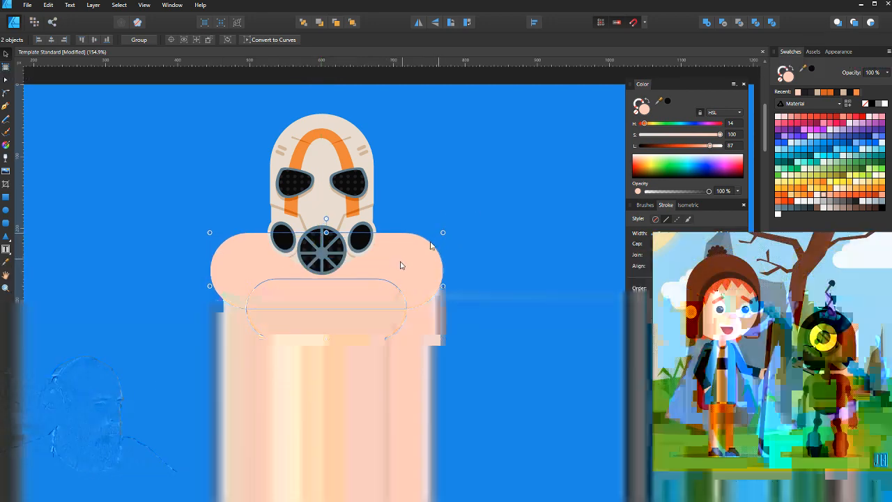
{"action": "scroll", "coordinate": [364, 273], "scroll_direction": "up", "scroll_amount": 3}
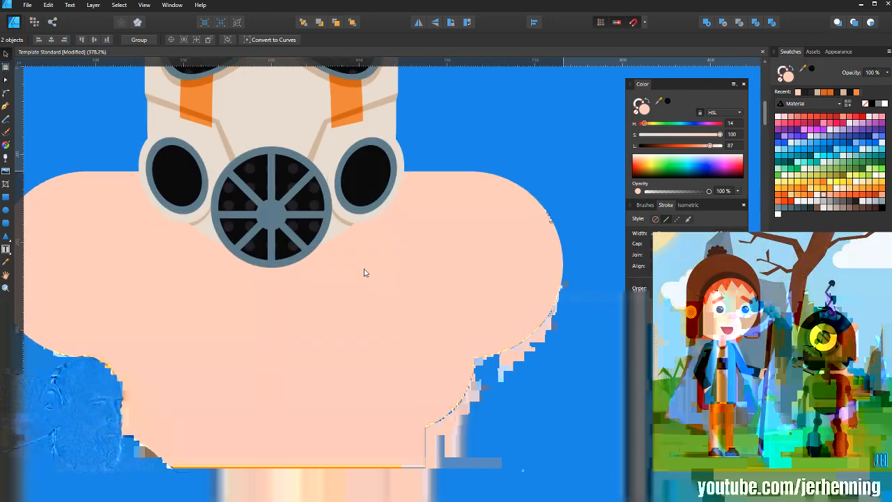
{"action": "mouse_move", "coordinate": [365, 269]}
{"action": "left_mouse_down"}
{"action": "mouse_move", "coordinate": [404, 261]}
{"action": "mouse_move", "coordinate": [371, 257]}
{"action": "left_mouse_up"}
Step: Narrow the torso rectangle slightly around its centre and save the document
{"action": "scroll", "coordinate": [361, 278], "scroll_direction": "down", "scroll_amount": 5}
{"action": "left_click", "coordinate": [354, 361]}
{"action": "scroll", "coordinate": [352, 359], "scroll_direction": "up", "scroll_amount": 3}
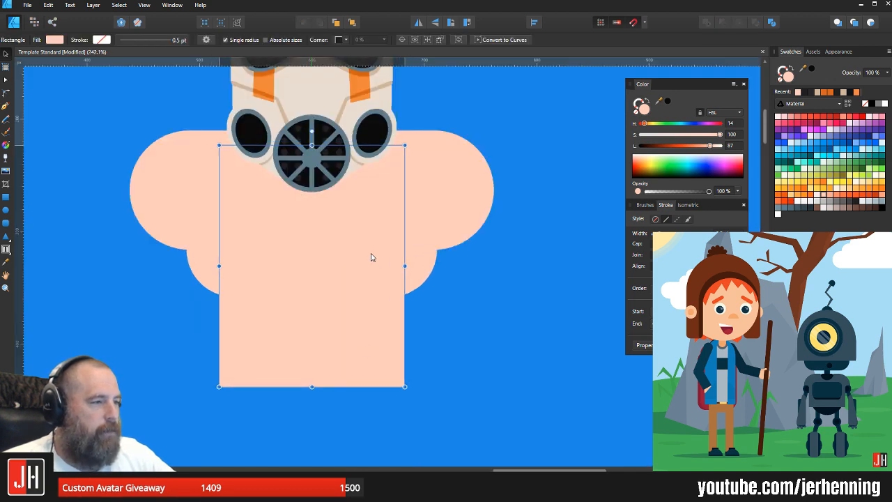
{"action": "left_click", "coordinate": [507, 262]}
{"action": "key", "text": "ctrl+s"}
Step: Enlarge the shoulders, chest and torso together slightly and move them up so they tuck under the mask
{"action": "scroll", "coordinate": [473, 298], "scroll_direction": "down", "scroll_amount": 4}
{"action": "left_click_drag", "start_coordinate": [474, 299], "coordinate": [409, 283]}
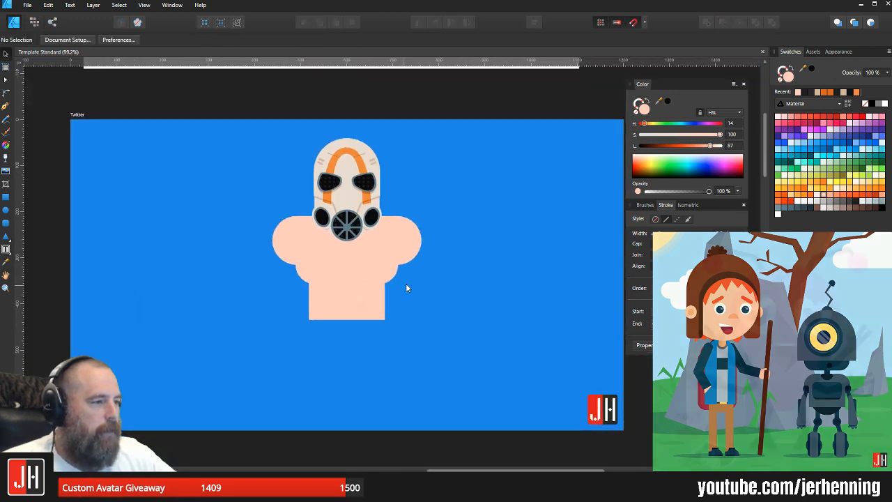
{"action": "scroll", "coordinate": [485, 252], "scroll_direction": "down", "scroll_amount": 4}
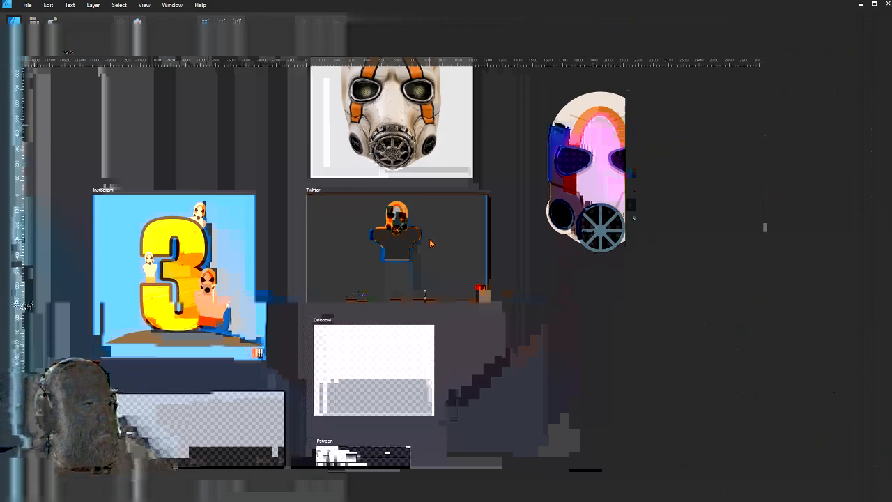
{"action": "scroll", "coordinate": [434, 249], "scroll_direction": "up", "scroll_amount": 4}
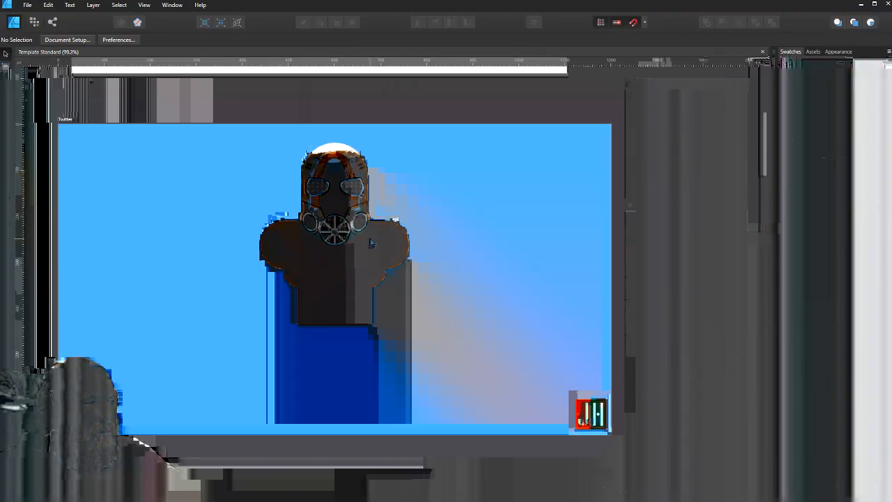
{"action": "scroll", "coordinate": [353, 203], "scroll_direction": "up", "scroll_amount": 3}
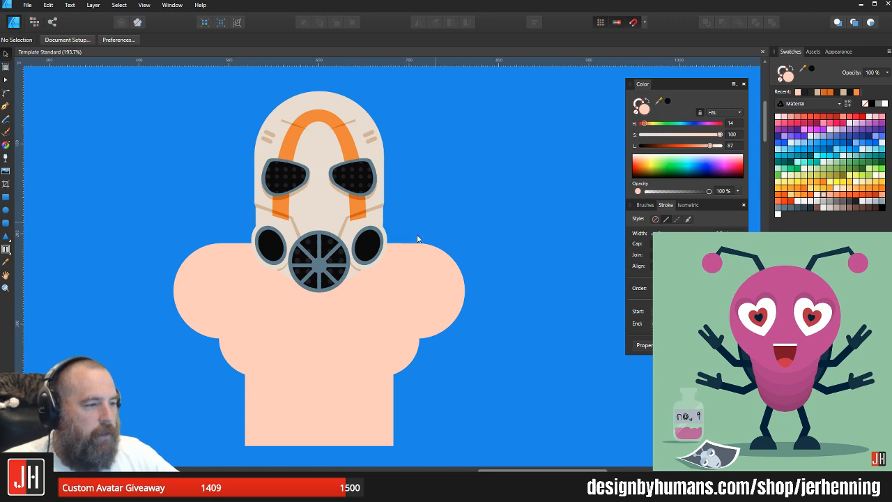
{"action": "scroll", "coordinate": [304, 223], "scroll_direction": "down", "scroll_amount": 3}
{"action": "left_click_drag", "start_coordinate": [201, 210], "coordinate": [402, 345]}
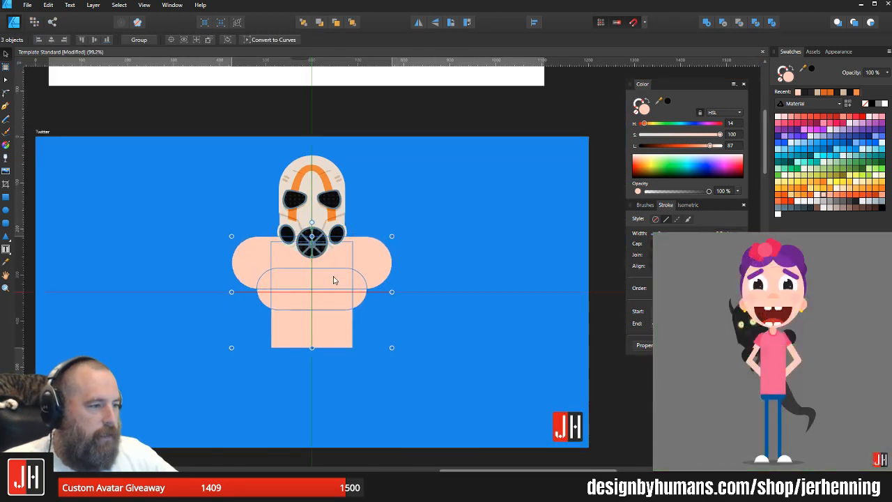
{"action": "left_click_drag", "start_coordinate": [334, 278], "coordinate": [336, 251]}
{"action": "scroll", "coordinate": [336, 265], "scroll_direction": "up", "scroll_amount": 4}
{"action": "left_click", "coordinate": [430, 153]}
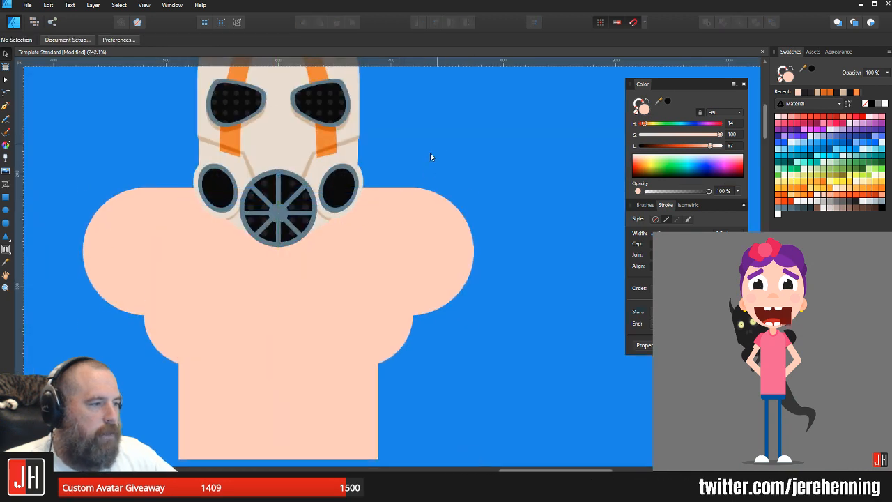
Step: Narrow the torso rectangle again relative to the enlarged chest, keeping it centred, and save the document
{"action": "scroll", "coordinate": [370, 234], "scroll_direction": "down", "scroll_amount": 4}
{"action": "scroll", "coordinate": [348, 264], "scroll_direction": "up", "scroll_amount": 4}
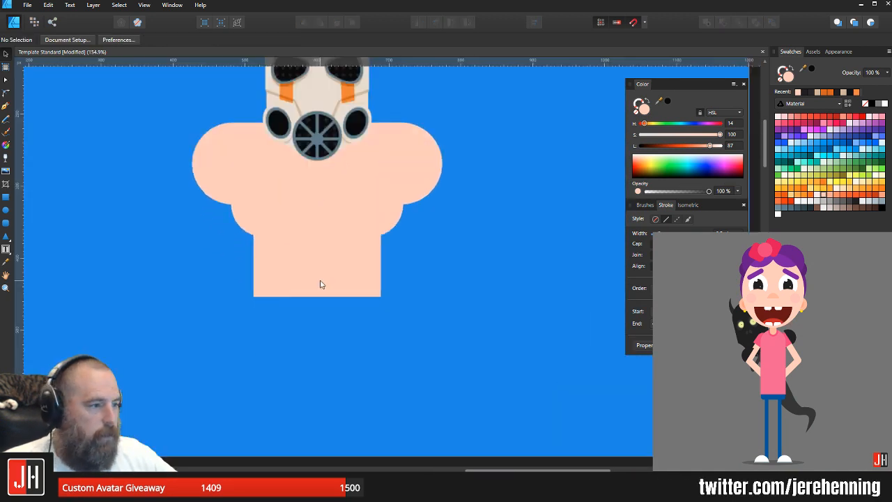
{"action": "left_click", "coordinate": [363, 268]}
{"action": "scroll", "coordinate": [396, 194], "scroll_direction": "down", "scroll_amount": 2}
{"action": "left_click_drag", "start_coordinate": [444, 194], "coordinate": [440, 242]}
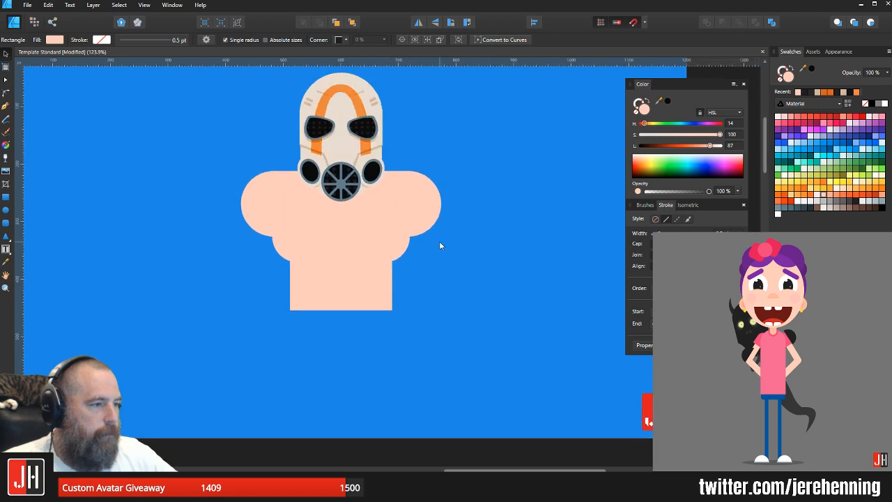
{"action": "left_click", "coordinate": [402, 251]}
{"action": "scroll", "coordinate": [402, 252], "scroll_direction": "up", "scroll_amount": 2}
{"action": "left_click", "coordinate": [368, 293]}
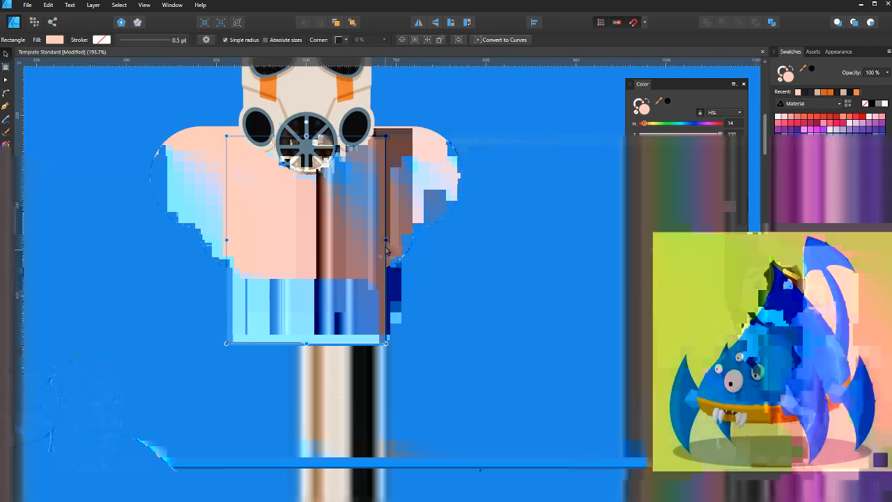
{"action": "left_click_drag", "start_coordinate": [386, 241], "coordinate": [391, 283]}
{"action": "left_click", "coordinate": [432, 286]}
{"action": "key", "text": "ctrl+s"}
Step: Reduce the width of the rounded chest shape slightly around its centre
{"action": "scroll", "coordinate": [432, 286], "scroll_direction": "down", "scroll_amount": 3}
{"action": "scroll", "coordinate": [375, 296], "scroll_direction": "up", "scroll_amount": 3}
{"action": "left_click", "coordinate": [373, 339]}
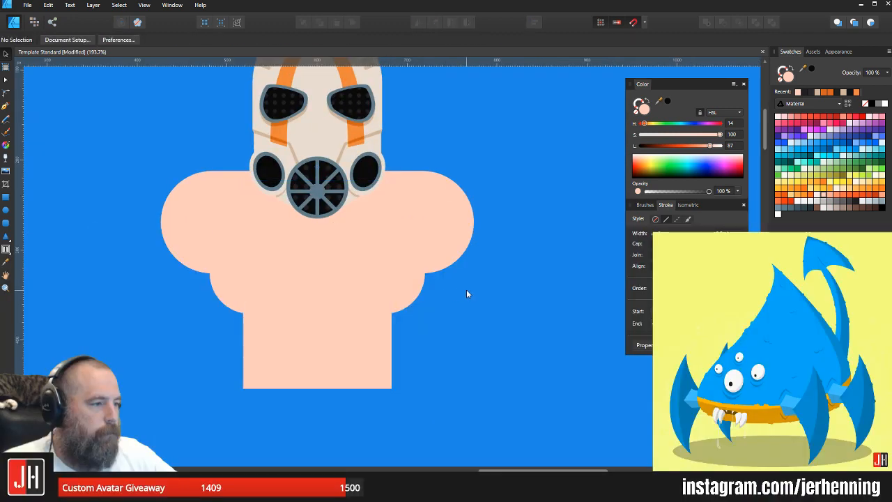
{"action": "scroll", "coordinate": [467, 295], "scroll_direction": "down", "scroll_amount": 4}
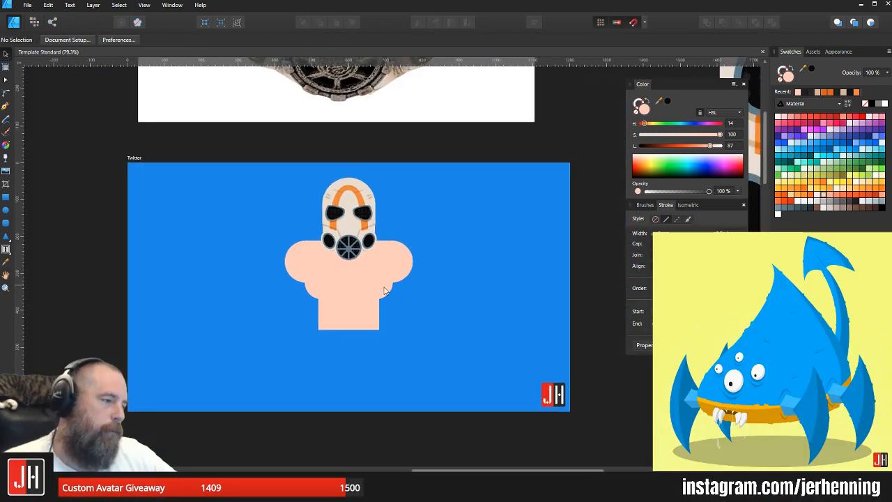
{"action": "scroll", "coordinate": [400, 297], "scroll_direction": "up", "scroll_amount": 4}
{"action": "left_click", "coordinate": [400, 298]}
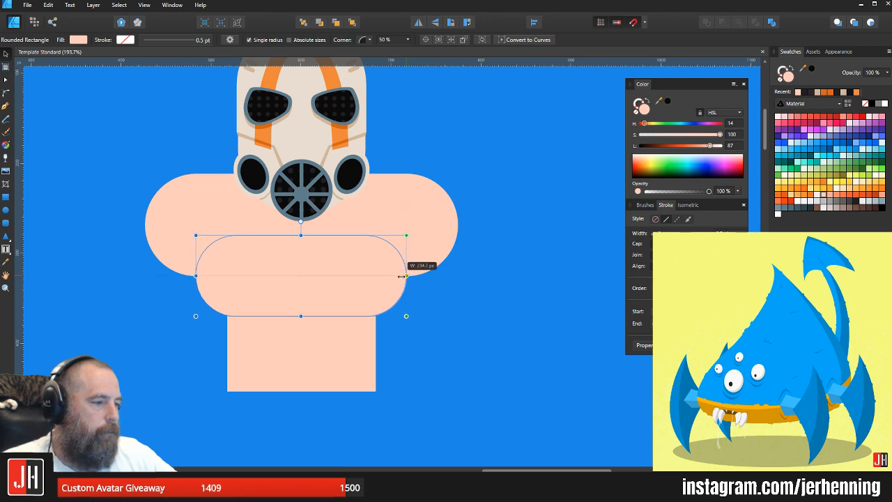
{"action": "left_click_drag", "start_coordinate": [401, 277], "coordinate": [402, 276]}
{"action": "left_click", "coordinate": [477, 292]}
{"action": "scroll", "coordinate": [476, 294], "scroll_direction": "down", "scroll_amount": 4}
{"action": "left_click_drag", "start_coordinate": [476, 295], "coordinate": [427, 284]}
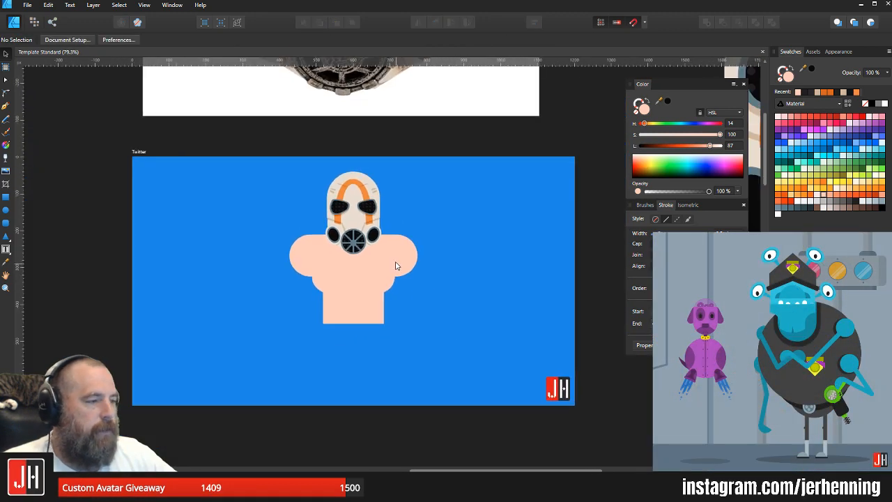
Step: Place the tilted masked character with the orange base outside the artboards, beside the reference mask photo
{"action": "scroll", "coordinate": [395, 265], "scroll_direction": "down", "scroll_amount": 2}
{"action": "left_click_drag", "start_coordinate": [148, 324], "coordinate": [214, 128]}
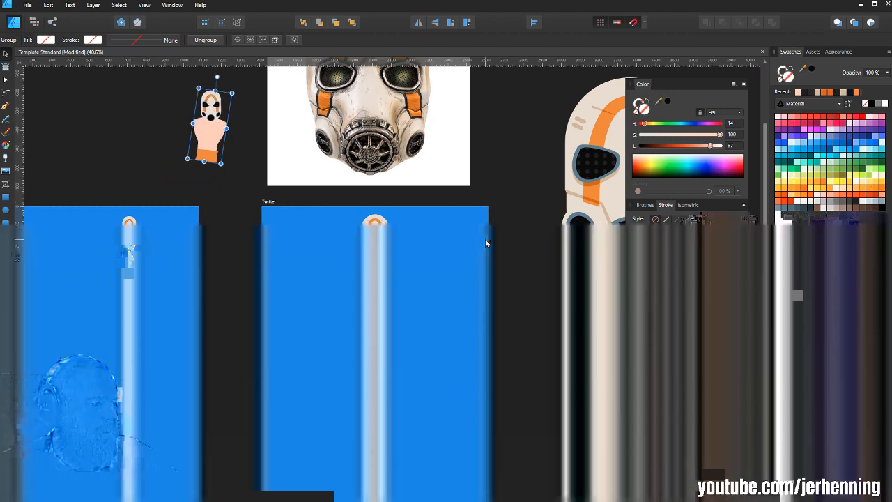
{"action": "key", "text": "ctrl+d"}
{"action": "scroll", "coordinate": [352, 251], "scroll_direction": "up", "scroll_amount": 4}
{"action": "left_click", "coordinate": [338, 237]}
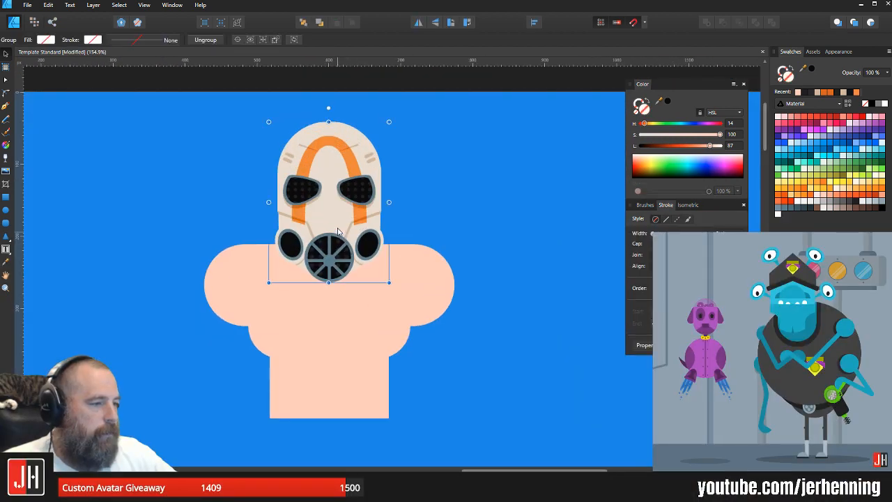
{"action": "key", "text": "ctrl+d"}
Step: Narrow the torso rectangle and the rounded chest shape a little more, keeping both centred under the mask
{"action": "scroll", "coordinate": [384, 252], "scroll_direction": "down", "scroll_amount": 2}
{"action": "left_click_drag", "start_coordinate": [349, 287], "coordinate": [308, 257]}
{"action": "scroll", "coordinate": [308, 256], "scroll_direction": "up", "scroll_amount": 2}
{"action": "left_click", "coordinate": [325, 328]}
{"action": "left_click_drag", "start_coordinate": [380, 265], "coordinate": [396, 255]}
{"action": "left_click", "coordinate": [435, 290]}
Step: Narrow the pill-shaped shoulders evenly on both sides to match the slimmer torso
{"action": "left_click", "coordinate": [394, 268]}
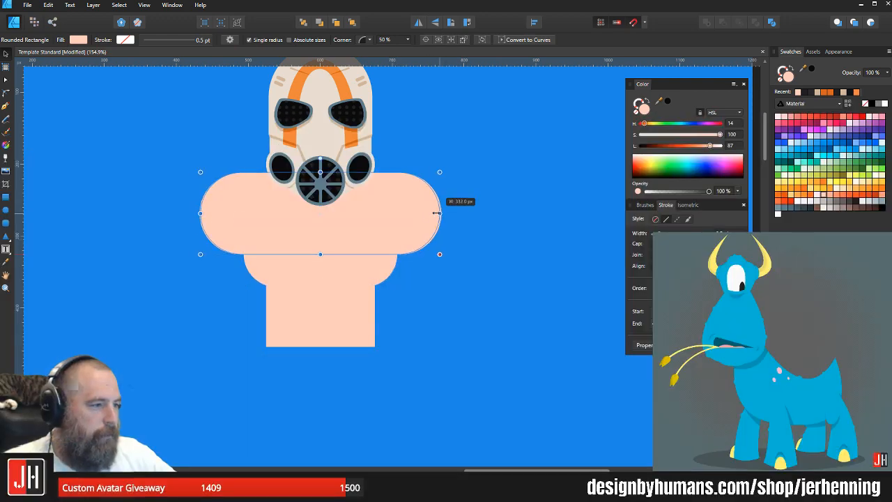
{"action": "left_click_drag", "start_coordinate": [437, 213], "coordinate": [434, 212]}
{"action": "left_click", "coordinate": [466, 223]}
{"action": "scroll", "coordinate": [429, 272], "scroll_direction": "up", "scroll_amount": 2}
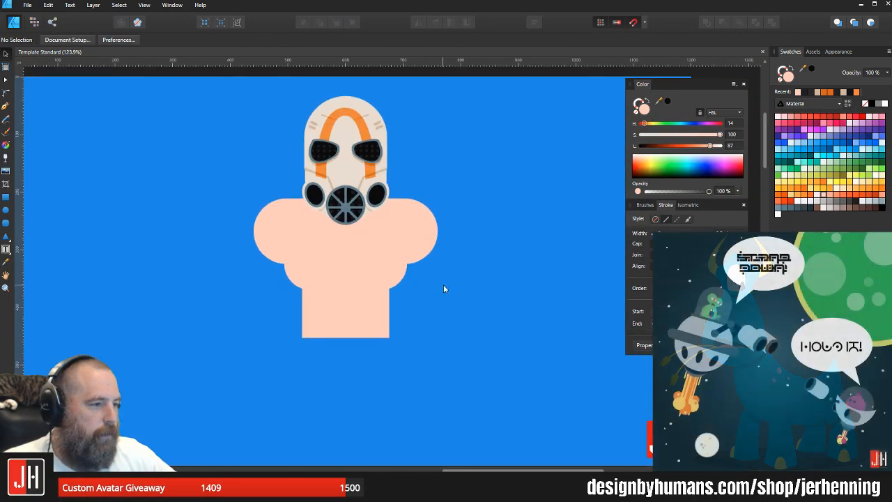
{"action": "scroll", "coordinate": [384, 301], "scroll_direction": "down", "scroll_amount": 2}
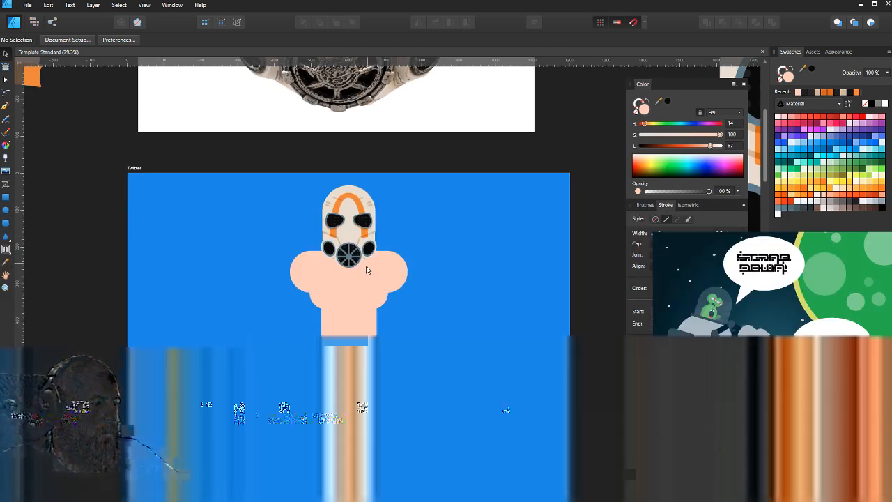
Step: Try tilting the mask group a few degrees and mirroring it horizontally over the shoulders
{"action": "scroll", "coordinate": [367, 269], "scroll_direction": "up", "scroll_amount": 2}
{"action": "left_click", "coordinate": [398, 274]}
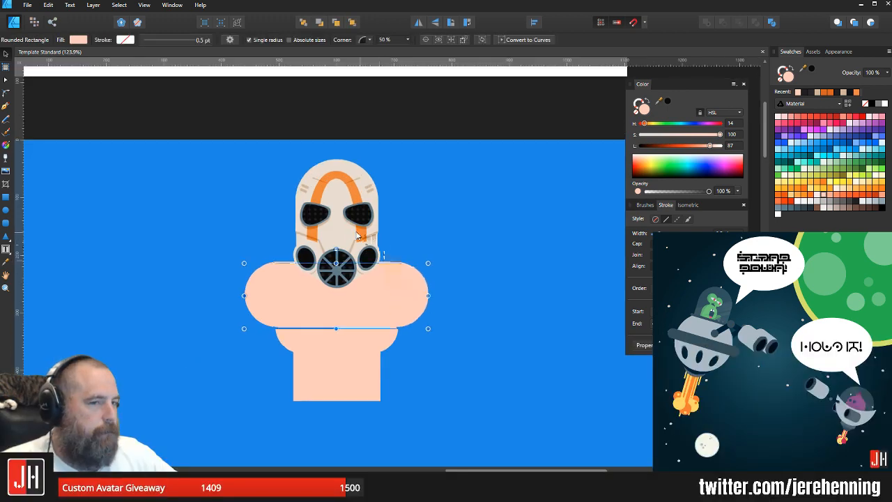
{"action": "left_click", "coordinate": [355, 170]}
{"action": "scroll", "coordinate": [355, 170], "scroll_direction": "up", "scroll_amount": 2}
{"action": "left_click_drag", "start_coordinate": [327, 118], "coordinate": [313, 117]}
{"action": "key", "text": "ctrl+z"}
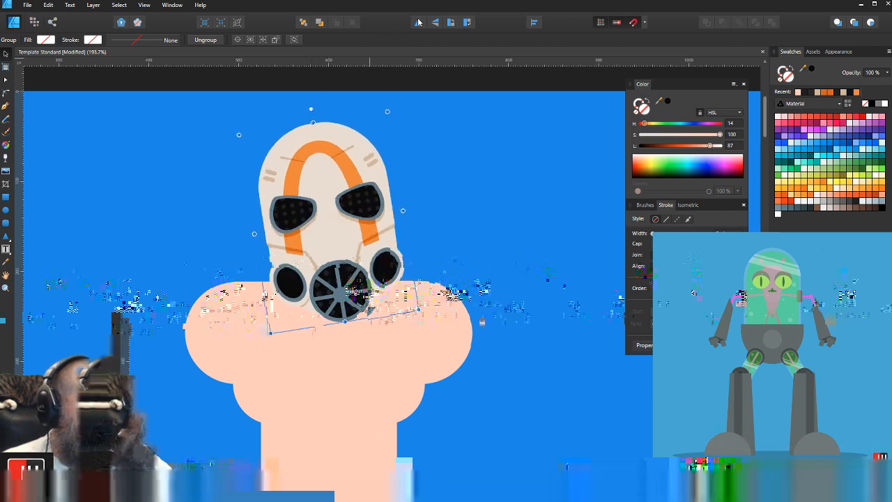
{"action": "left_click", "coordinate": [418, 22]}
{"action": "left_click_drag", "start_coordinate": [372, 246], "coordinate": [382, 248]}
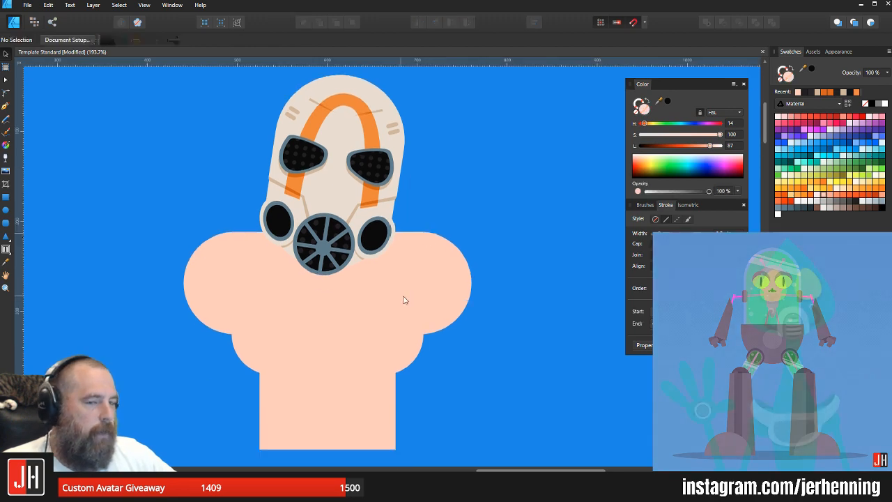
Step: Try rotating the shoulders, chest and torso together slightly
{"action": "left_click", "coordinate": [411, 299]}
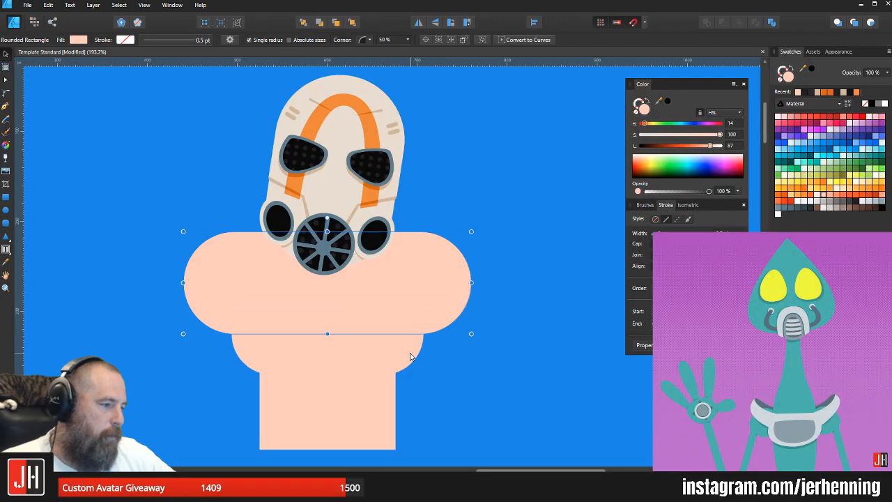
{"action": "left_click", "coordinate": [374, 423], "text": "shift"}
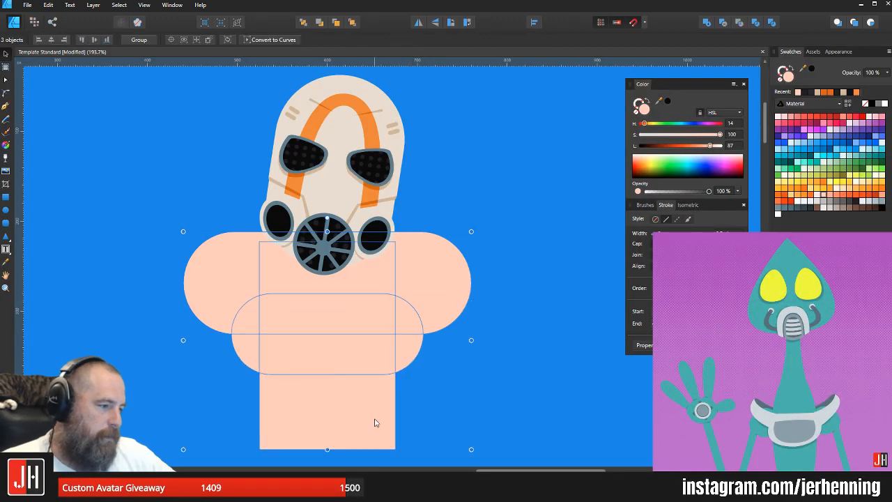
{"action": "left_click_drag", "start_coordinate": [327, 225], "coordinate": [334, 222]}
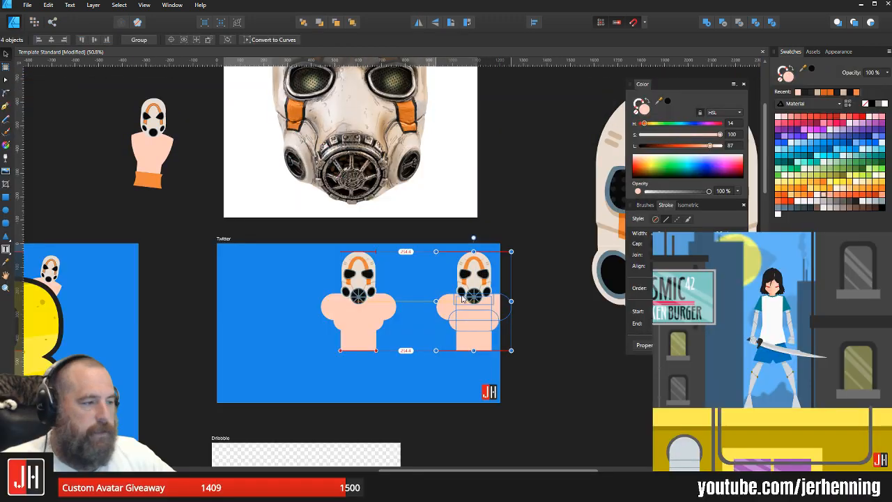
Step: Place a spare copy of the upright masked character beside the Twitter artboard, outside its edge
{"action": "left_click_drag", "start_coordinate": [459, 301], "coordinate": [536, 301]}
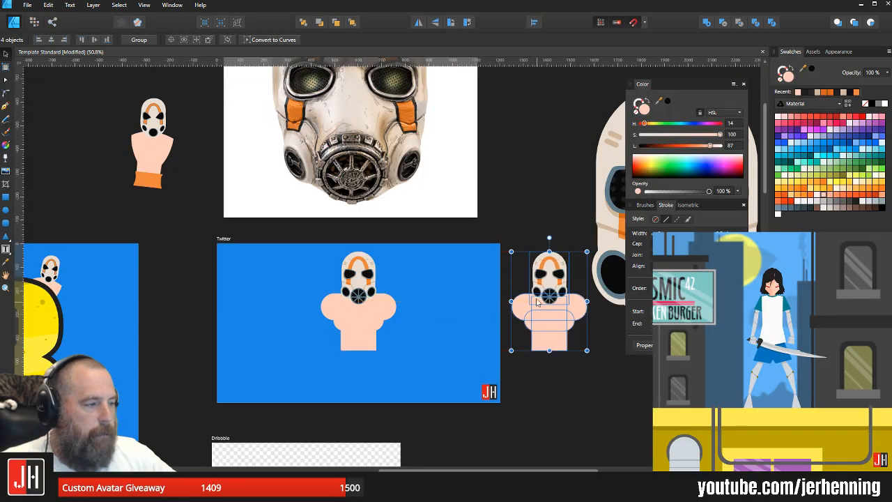
{"action": "scroll", "coordinate": [357, 287], "scroll_direction": "up", "scroll_amount": 4}
Step: Tilt the original character's mask group slightly clockwise and nudge it into place over the shoulders
{"action": "left_click", "coordinate": [369, 252]}
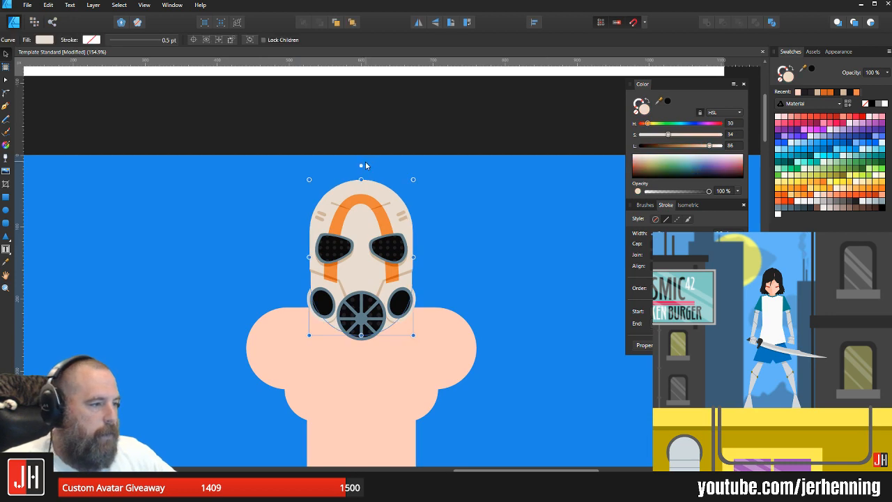
{"action": "left_click", "coordinate": [389, 140]}
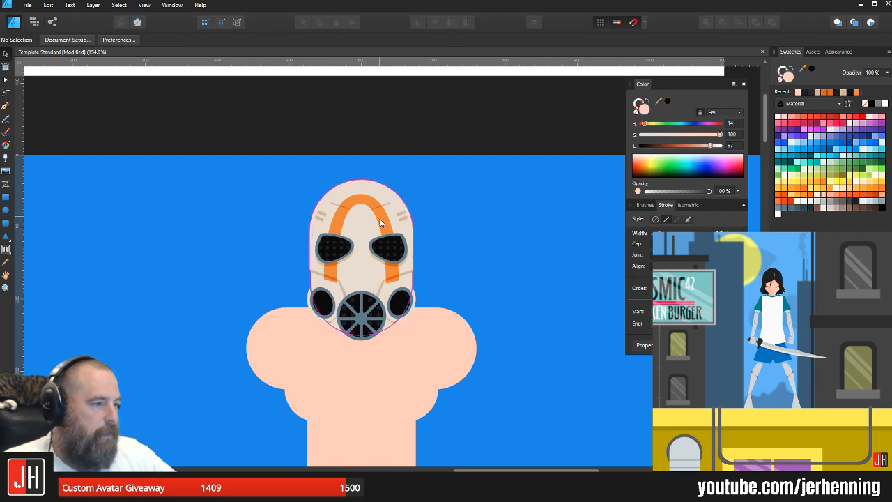
{"action": "left_click", "coordinate": [378, 223]}
{"action": "left_click_drag", "start_coordinate": [370, 254], "coordinate": [478, 254]}
{"action": "key", "text": "ctrl+z"}
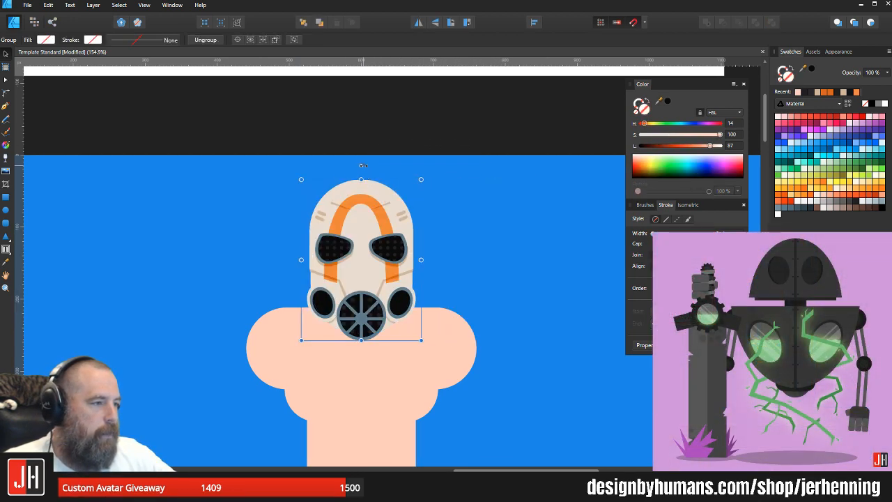
{"action": "left_click_drag", "start_coordinate": [363, 165], "coordinate": [385, 154]}
{"action": "scroll", "coordinate": [363, 293], "scroll_direction": "up", "scroll_amount": 3}
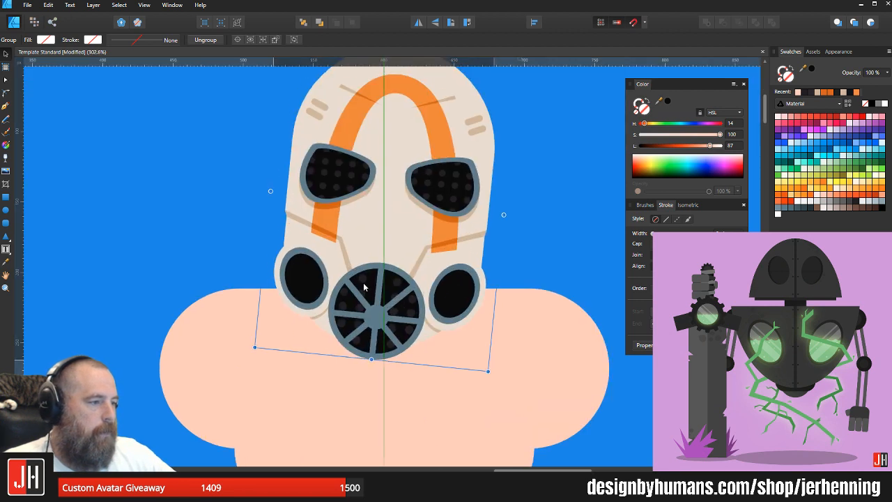
{"action": "left_click_drag", "start_coordinate": [364, 288], "coordinate": [362, 286]}
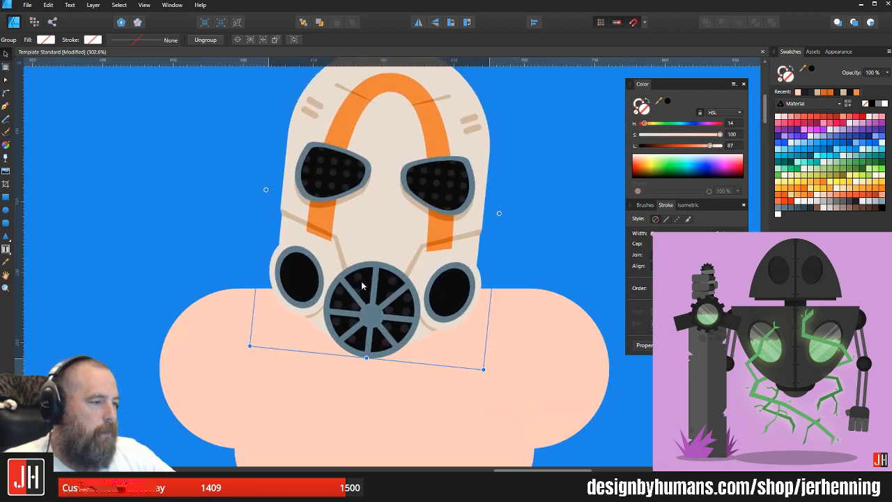
Step: Undo the last mask adjustments and tilt the mask group about 4.5 degrees clockwise instead
{"action": "scroll", "coordinate": [362, 286], "scroll_direction": "down", "scroll_amount": 5}
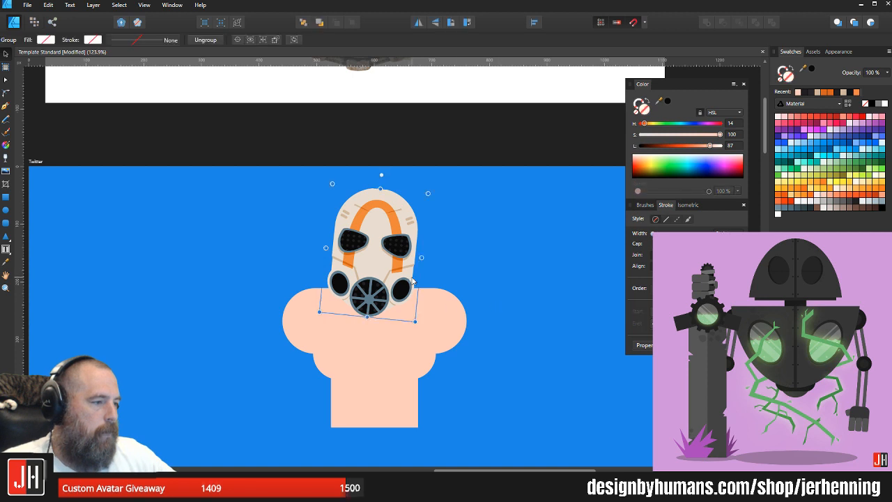
{"action": "key", "text": "ctrl+z"}
{"action": "key", "text": "ctrl+z"}
{"action": "left_click_drag", "start_coordinate": [375, 173], "coordinate": [381, 174]}
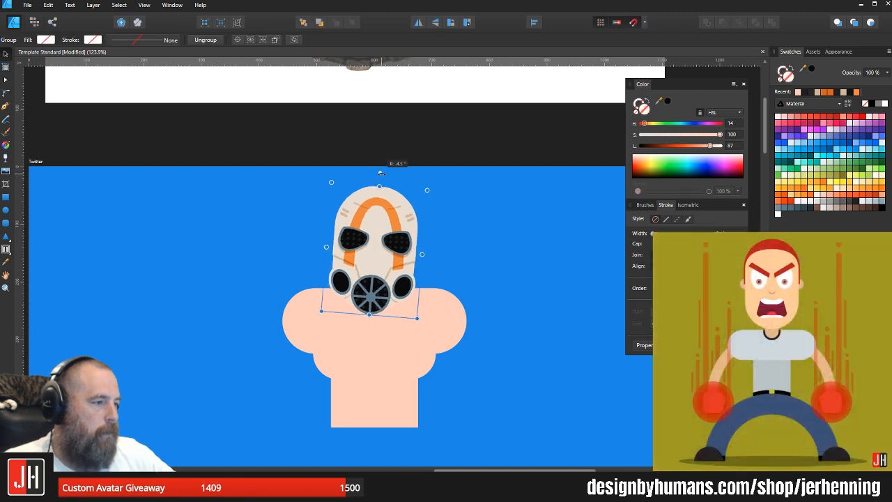
{"action": "left_click", "coordinate": [476, 226]}
{"action": "left_click_drag", "start_coordinate": [403, 349], "coordinate": [376, 307]}
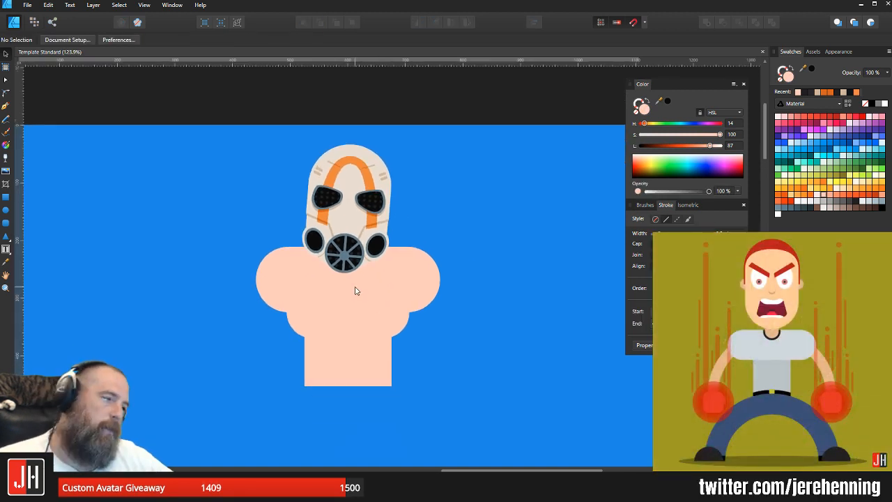
{"action": "scroll", "coordinate": [359, 305], "scroll_direction": "up", "scroll_amount": 1}
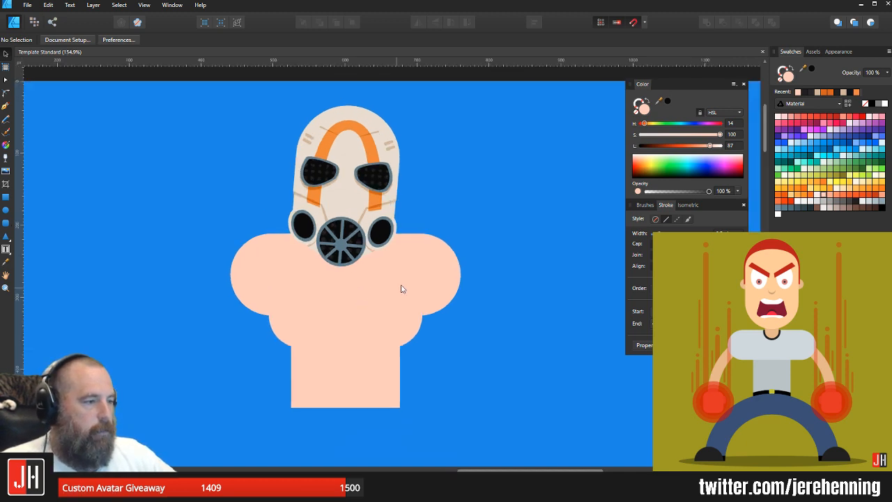
{"action": "scroll", "coordinate": [441, 354], "scroll_direction": "down", "scroll_amount": 2}
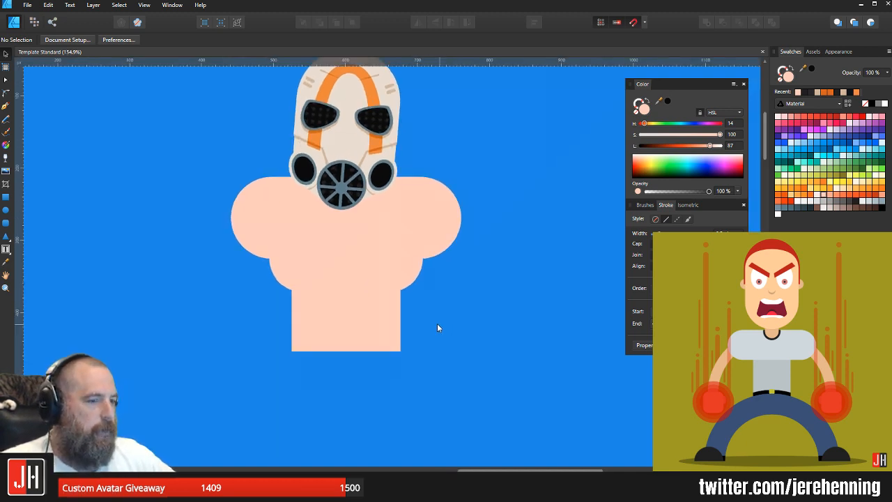
Step: Draw a thin rounded rectangle with 25% corners across the torso's bottom edge as a waistband, slightly wider than the torso
{"action": "scroll", "coordinate": [433, 329], "scroll_direction": "down", "scroll_amount": 1}
{"action": "left_click", "coordinate": [6, 223]}
{"action": "scroll", "coordinate": [292, 295], "scroll_direction": "up", "scroll_amount": 2}
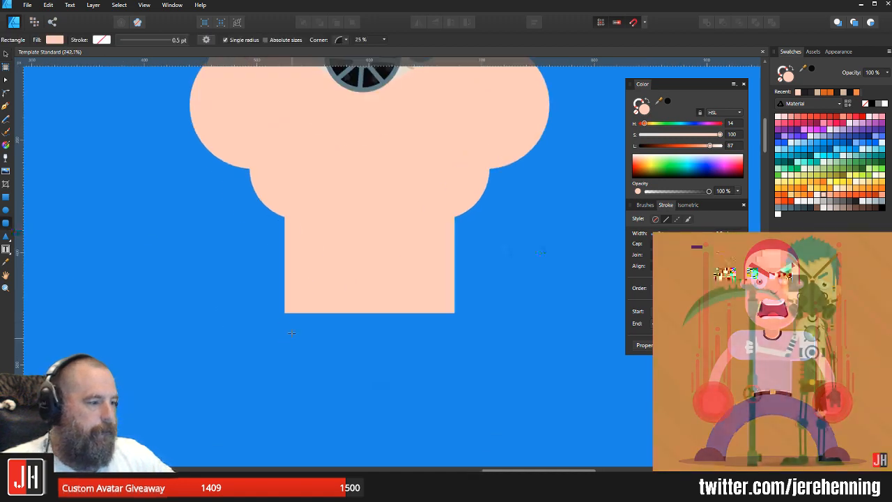
{"action": "left_click_drag", "start_coordinate": [273, 297], "coordinate": [470, 325]}
{"action": "scroll", "coordinate": [459, 324], "scroll_direction": "down", "scroll_amount": 7}
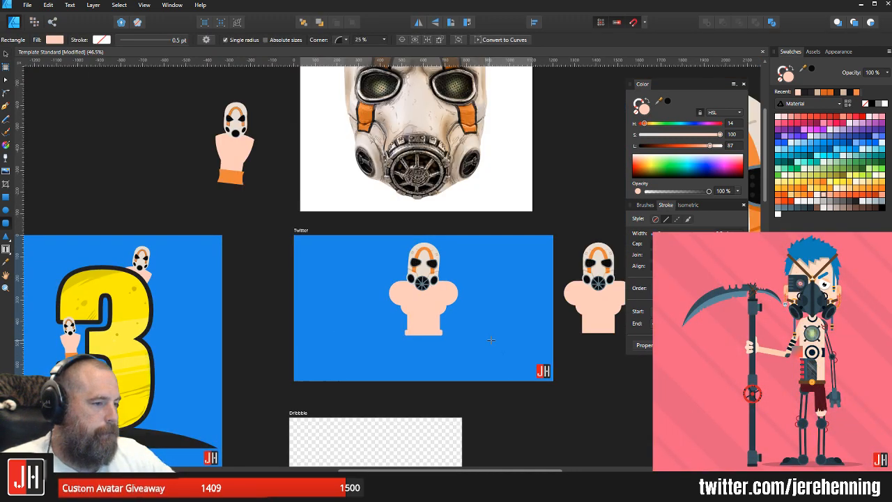
Step: Fill the waistband with the orange sampled from the mask's stripe
{"action": "key", "text": "i"}
{"action": "left_click", "coordinate": [425, 250]}
{"action": "key", "text": "v"}
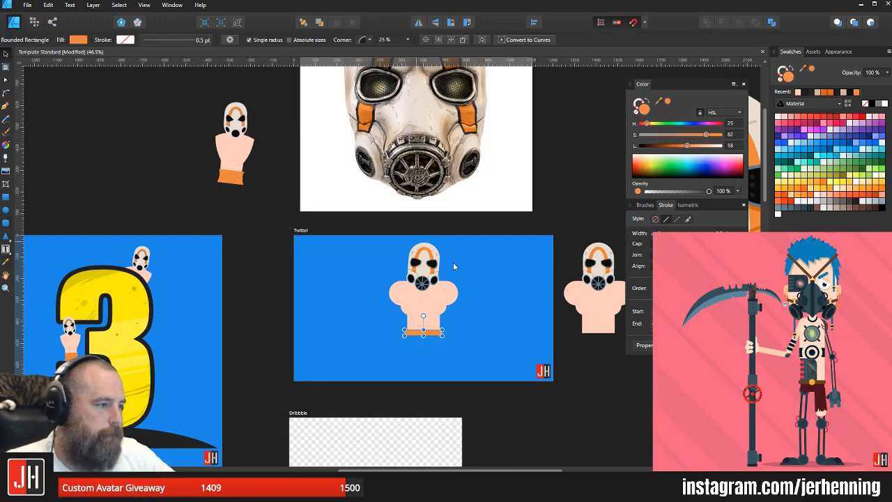
{"action": "left_click", "coordinate": [454, 265]}
{"action": "scroll", "coordinate": [438, 329], "scroll_direction": "up", "scroll_amount": 7}
{"action": "left_click", "coordinate": [410, 395]}
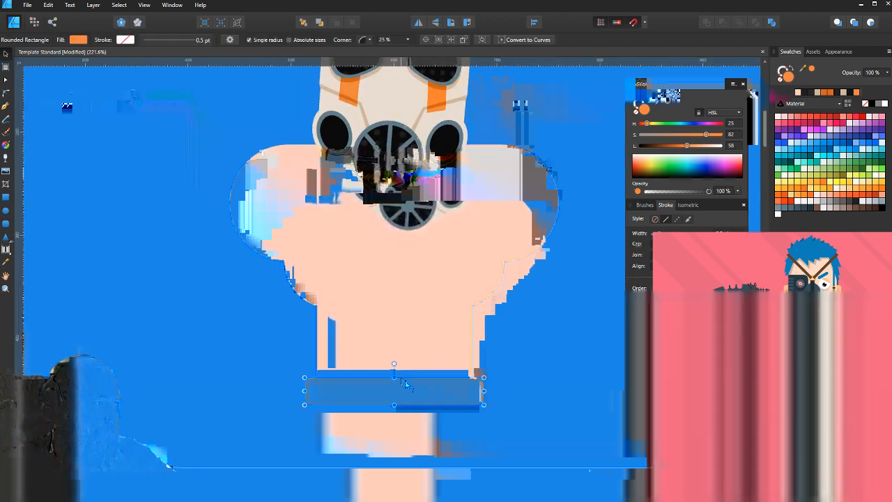
{"action": "left_click", "coordinate": [495, 371]}
{"action": "scroll", "coordinate": [534, 375], "scroll_direction": "down", "scroll_amount": 3}
{"action": "left_click_drag", "start_coordinate": [539, 376], "coordinate": [453, 313]}
{"action": "scroll", "coordinate": [453, 316], "scroll_direction": "down", "scroll_amount": 3}
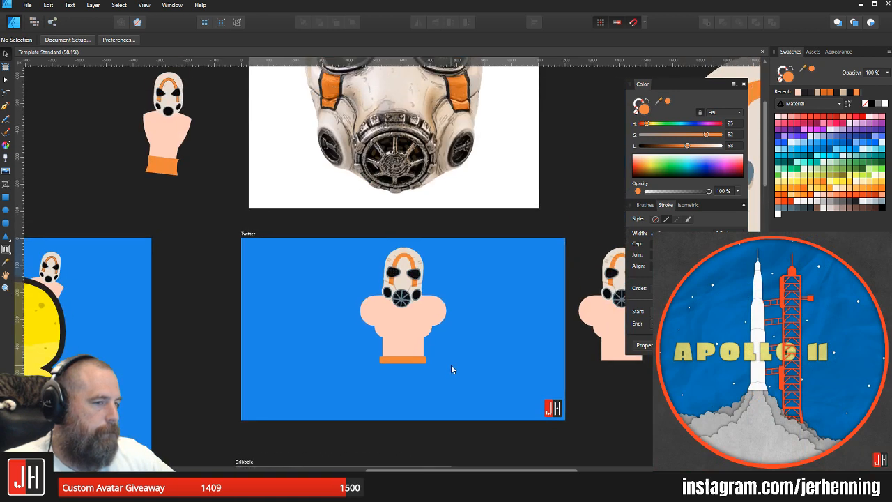
Step: Scale the whole character down proportionally and reposition it in the upper middle of the Twitter artboard
{"action": "left_click_drag", "start_coordinate": [350, 218], "coordinate": [510, 381]}
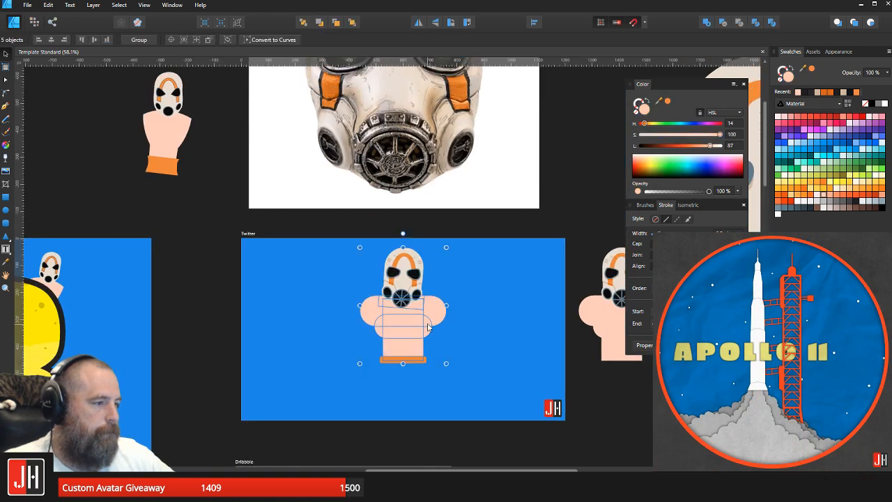
{"action": "mouse_move", "coordinate": [423, 319]}
{"action": "left_mouse_down"}
{"action": "mouse_move", "coordinate": [424, 311]}
{"action": "mouse_move", "coordinate": [423, 320]}
{"action": "left_mouse_up"}
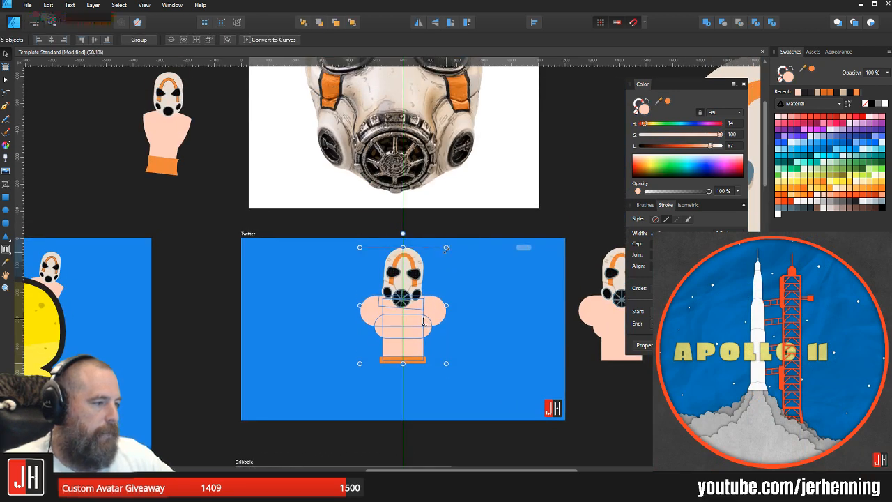
{"action": "left_click_drag", "start_coordinate": [447, 248], "coordinate": [432, 267]}
{"action": "left_click_drag", "start_coordinate": [398, 310], "coordinate": [404, 292]}
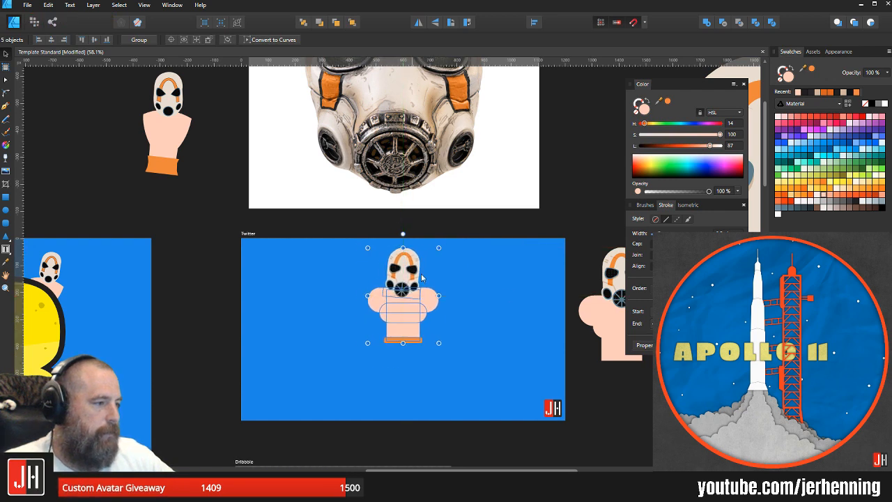
{"action": "left_click", "coordinate": [429, 327]}
{"action": "scroll", "coordinate": [429, 327], "scroll_direction": "up", "scroll_amount": 2}
{"action": "scroll", "coordinate": [429, 328], "scroll_direction": "down", "scroll_amount": 3}
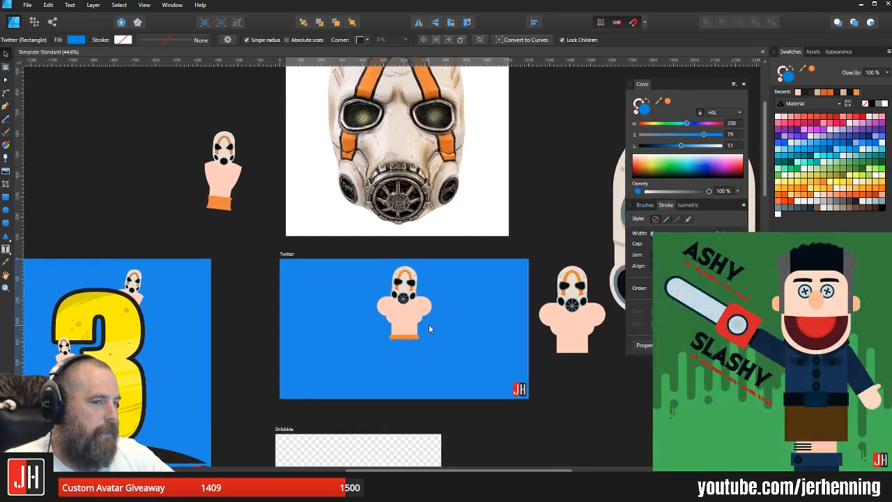
{"action": "scroll", "coordinate": [428, 328], "scroll_direction": "up", "scroll_amount": 3}
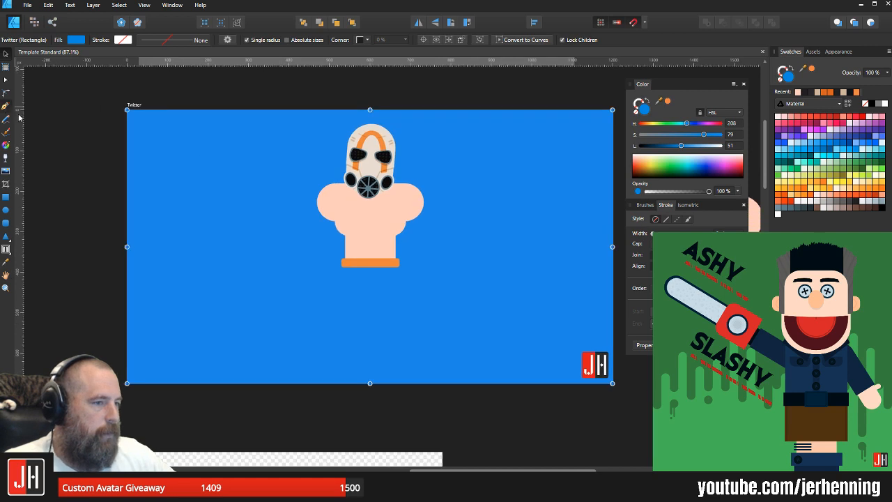
Step: Try an orange rounded rectangle with 50% corners as a thigh, angled down from the waistband
{"action": "key", "text": "p"}
{"action": "scroll", "coordinate": [260, 244], "scroll_direction": "up", "scroll_amount": 2}
{"action": "left_click", "coordinate": [7, 221]}
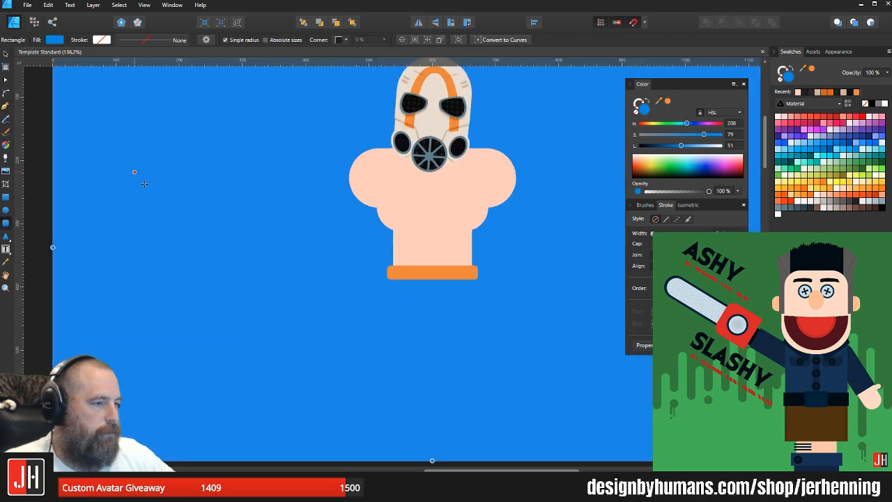
{"action": "left_click_drag", "start_coordinate": [133, 172], "coordinate": [292, 223]}
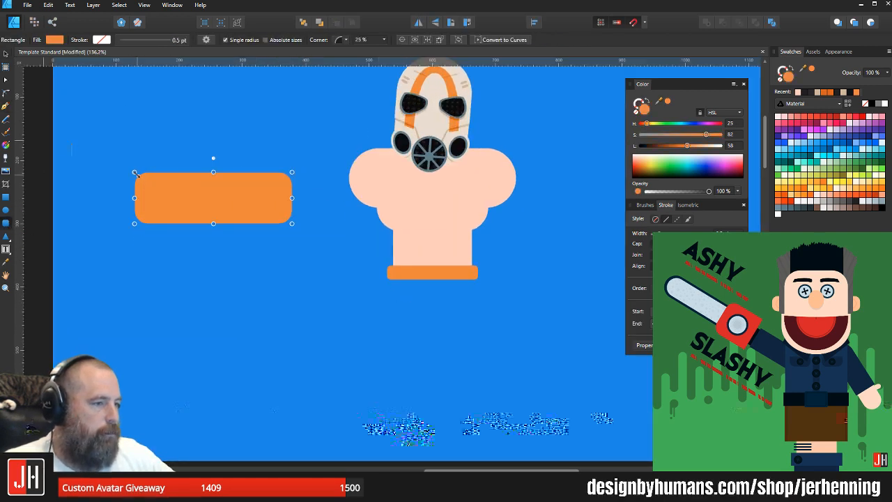
{"action": "left_click_drag", "start_coordinate": [147, 173], "coordinate": [168, 174]}
{"action": "key", "text": "v"}
{"action": "left_click_drag", "start_coordinate": [231, 193], "coordinate": [329, 286]}
{"action": "mouse_move", "coordinate": [312, 252]}
{"action": "left_mouse_down"}
{"action": "mouse_move", "coordinate": [299, 249]}
{"action": "mouse_move", "coordinate": [311, 245]}
{"action": "mouse_move", "coordinate": [297, 256]}
{"action": "left_mouse_up"}
{"action": "left_click_drag", "start_coordinate": [361, 285], "coordinate": [413, 308]}
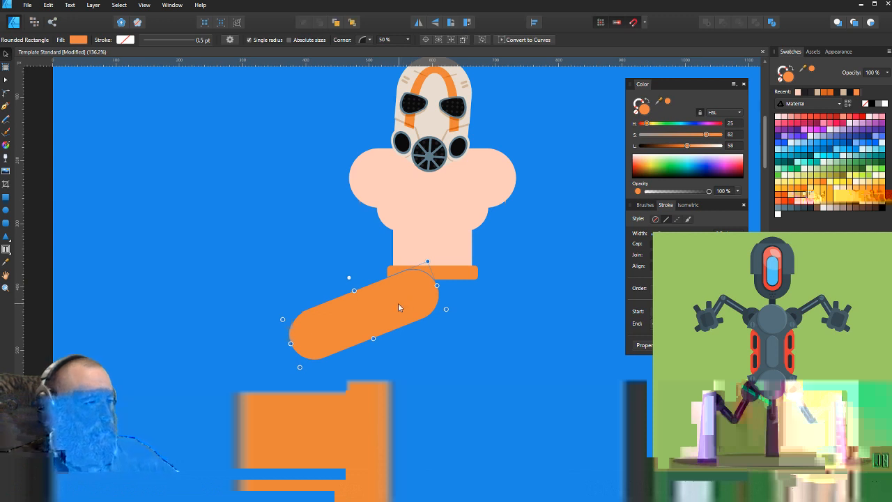
Step: Shorten the angled thigh to about 177 px wide, keeping its hip end at the waistband
{"action": "scroll", "coordinate": [398, 307], "scroll_direction": "up", "scroll_amount": 2}
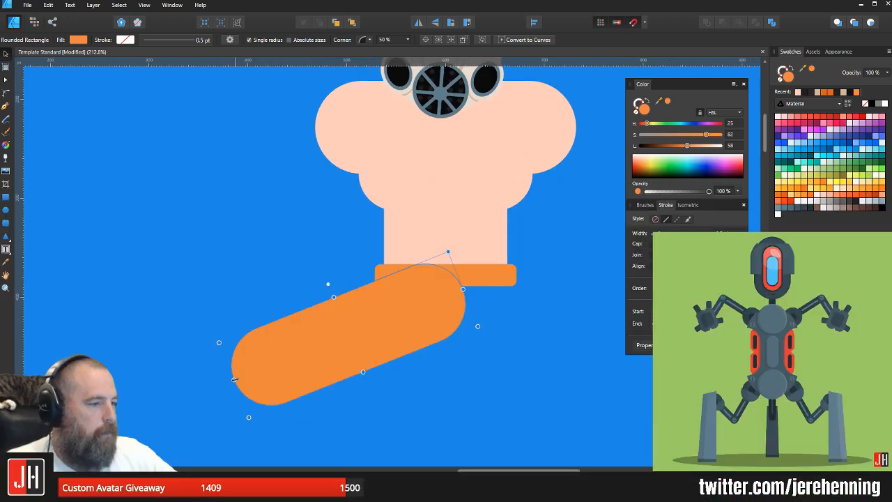
{"action": "left_click_drag", "start_coordinate": [239, 383], "coordinate": [298, 346]}
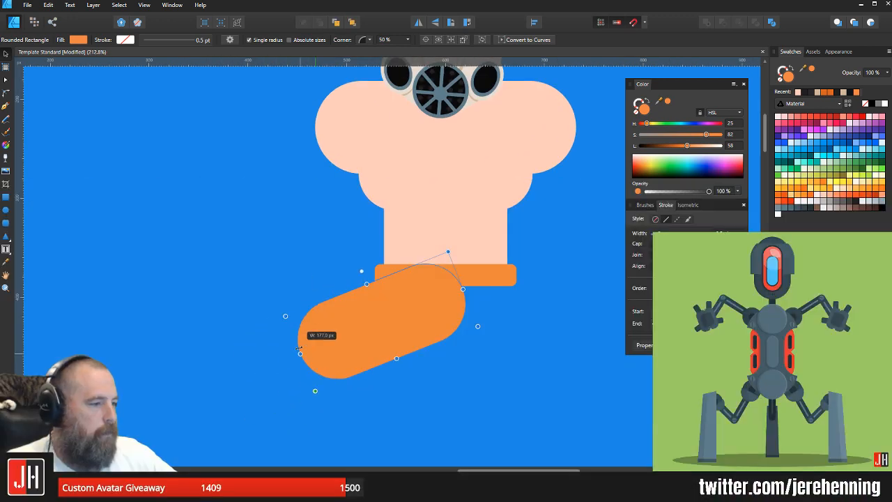
{"action": "left_click", "coordinate": [329, 265]}
{"action": "scroll", "coordinate": [369, 323], "scroll_direction": "down", "scroll_amount": 4}
{"action": "scroll", "coordinate": [329, 306], "scroll_direction": "up", "scroll_amount": 2}
Step: Duplicate the thigh, rotate the copy nearly horizontal and place it under the waistband's opposite side
{"action": "left_click_drag", "start_coordinate": [391, 317], "coordinate": [499, 320]}
{"action": "left_click", "coordinate": [312, 321]}
{"action": "left_click_drag", "start_coordinate": [446, 280], "coordinate": [464, 282]}
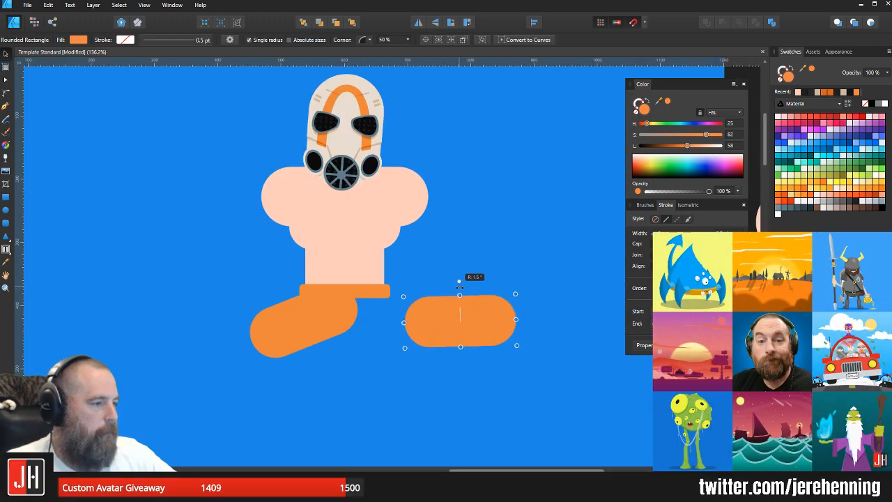
{"action": "left_click_drag", "start_coordinate": [464, 320], "coordinate": [390, 312]}
{"action": "left_click", "coordinate": [438, 273]}
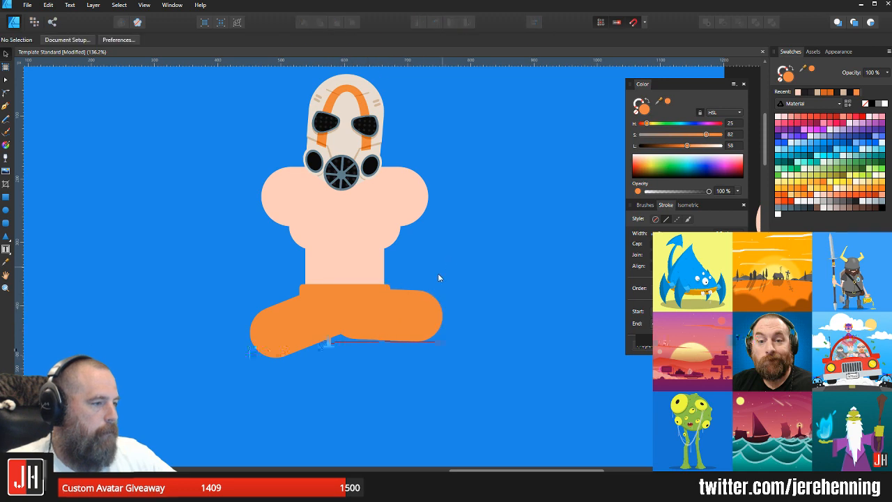
Step: Reposition the nearly horizontal thigh against the waistband and slim down both thighs
{"action": "scroll", "coordinate": [415, 294], "scroll_direction": "up", "scroll_amount": 3}
{"action": "left_click", "coordinate": [346, 324]}
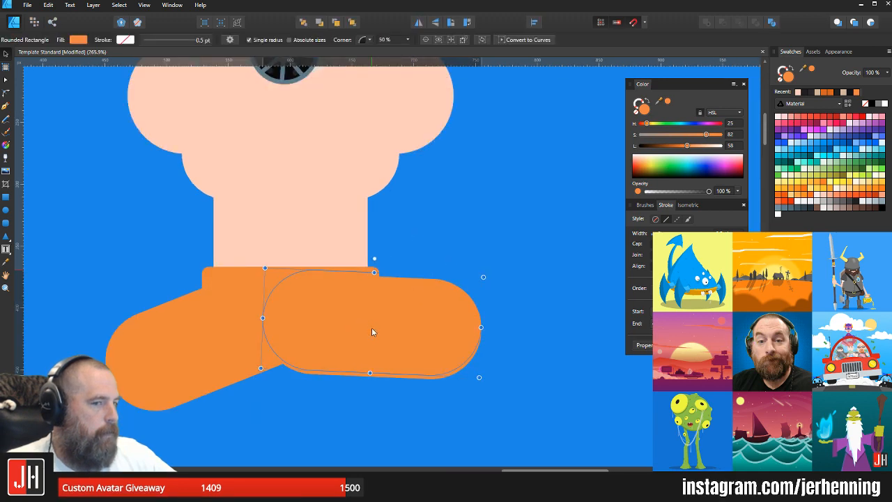
{"action": "left_click_drag", "start_coordinate": [372, 329], "coordinate": [409, 312]}
{"action": "left_click", "coordinate": [420, 269]}
{"action": "left_click", "coordinate": [424, 280]}
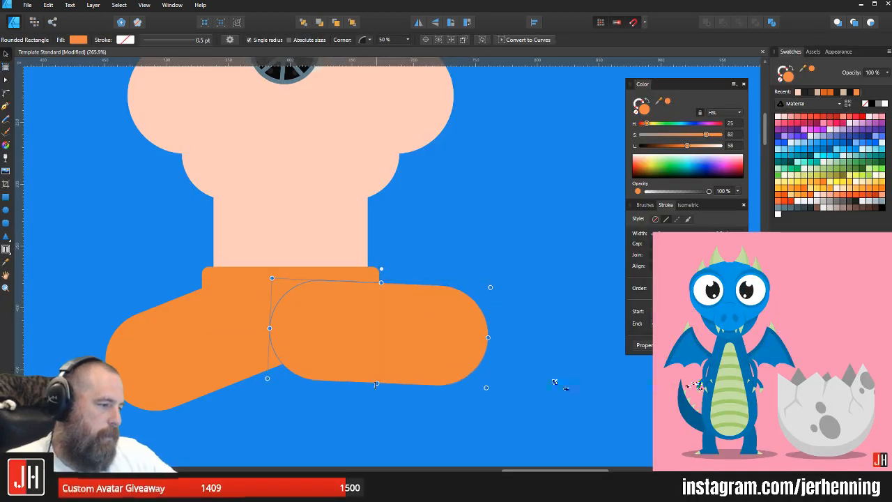
{"action": "left_click_drag", "start_coordinate": [376, 382], "coordinate": [346, 375]}
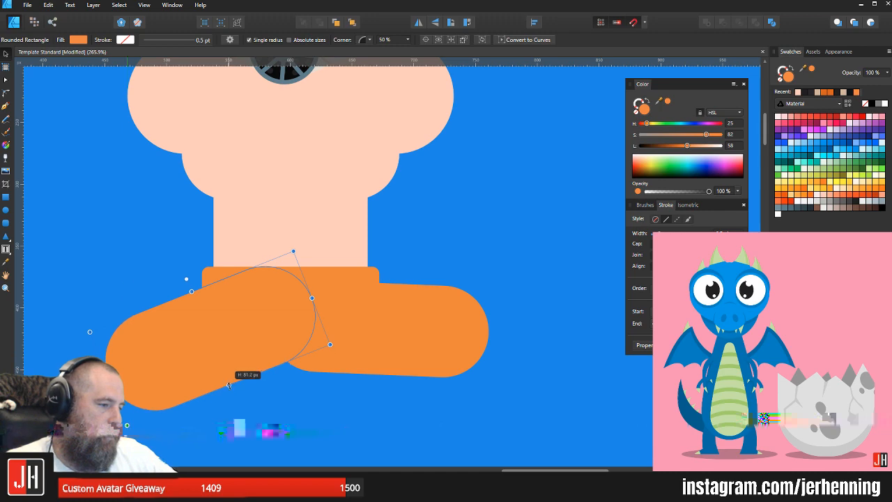
{"action": "left_click", "coordinate": [468, 222]}
{"action": "scroll", "coordinate": [403, 287], "scroll_direction": "down", "scroll_amount": 6}
{"action": "scroll", "coordinate": [363, 303], "scroll_direction": "up", "scroll_amount": 3}
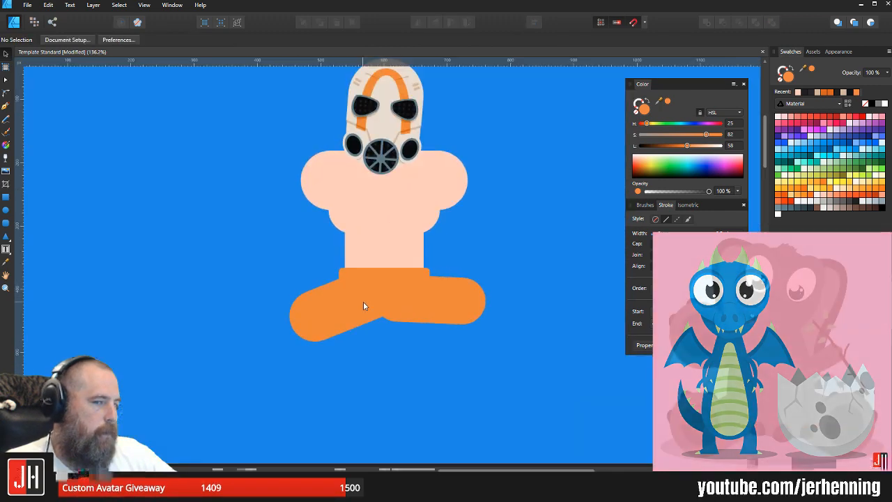
{"action": "scroll", "coordinate": [363, 302], "scroll_direction": "up", "scroll_amount": 2}
Step: Duplicate the angled thigh, rotate the copy steeply downward and place it below the knee as a lower leg
{"action": "left_click", "coordinate": [319, 316]}
{"action": "left_click_drag", "start_coordinate": [319, 317], "coordinate": [252, 317], "text": "ctrl"}
{"action": "left_click_drag", "start_coordinate": [303, 336], "coordinate": [329, 289]}
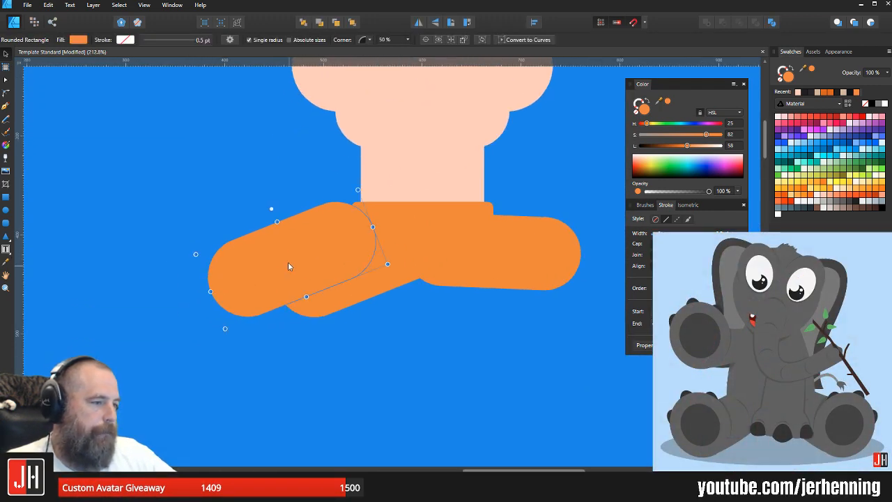
{"action": "left_click_drag", "start_coordinate": [289, 266], "coordinate": [226, 324]}
{"action": "left_click_drag", "start_coordinate": [202, 269], "coordinate": [197, 325]}
{"action": "left_click_drag", "start_coordinate": [231, 267], "coordinate": [287, 350]}
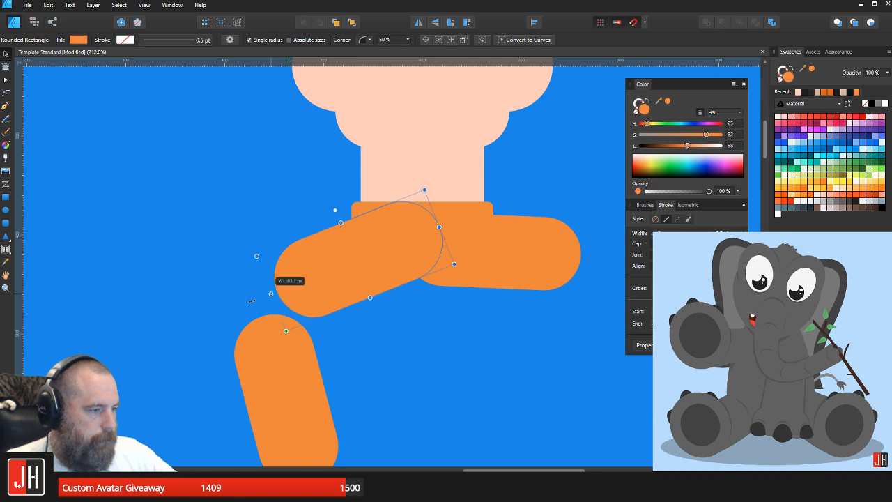
Step: Lengthen both thighs outward at their knee ends
{"action": "left_click_drag", "start_coordinate": [252, 301], "coordinate": [244, 305]}
{"action": "scroll", "coordinate": [264, 300], "scroll_direction": "down", "scroll_amount": 3}
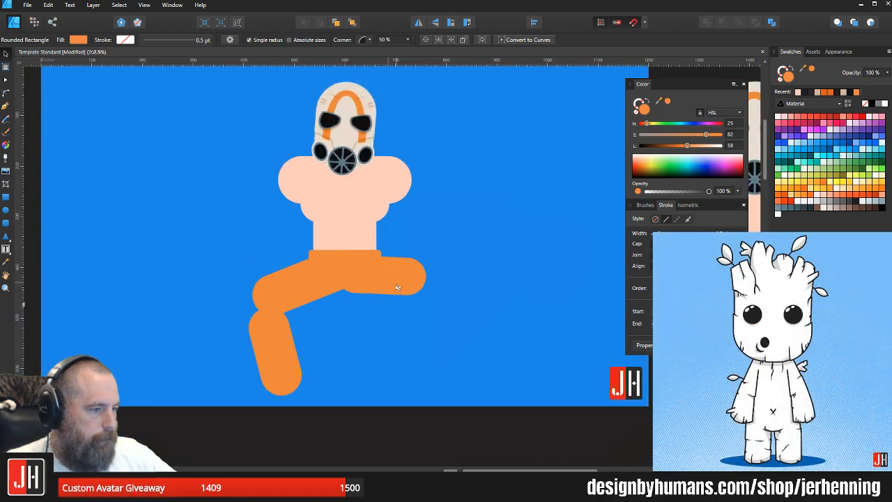
{"action": "scroll", "coordinate": [398, 287], "scroll_direction": "up", "scroll_amount": 3}
{"action": "left_click_drag", "start_coordinate": [464, 279], "coordinate": [465, 279]}
{"action": "left_click", "coordinate": [445, 216]}
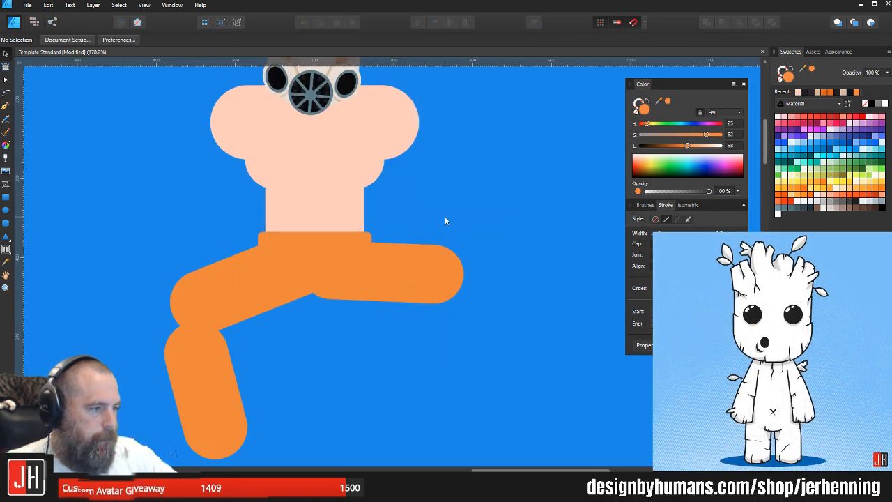
Step: Move the lower leg up onto the angled thigh's knee end and lengthen it downward
{"action": "scroll", "coordinate": [339, 262], "scroll_direction": "down", "scroll_amount": 2}
{"action": "scroll", "coordinate": [287, 281], "scroll_direction": "up", "scroll_amount": 2}
{"action": "left_click_drag", "start_coordinate": [206, 349], "coordinate": [226, 298]}
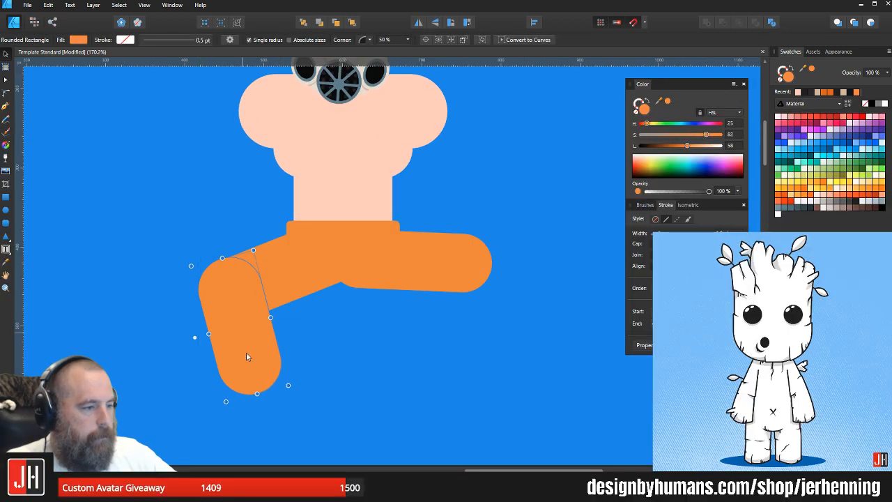
{"action": "left_click_drag", "start_coordinate": [257, 394], "coordinate": [263, 421]}
{"action": "left_click", "coordinate": [323, 340]}
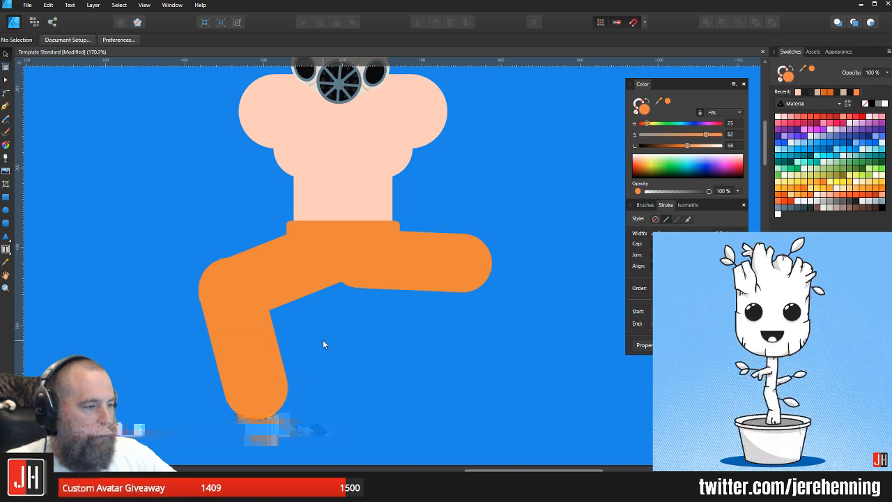
Step: Delete the lower leg and both thighs, leaving only the orange waistband below the torso
{"action": "scroll", "coordinate": [323, 339], "scroll_direction": "down", "scroll_amount": 4}
{"action": "scroll", "coordinate": [334, 340], "scroll_direction": "up", "scroll_amount": 4}
{"action": "left_click", "coordinate": [272, 347]}
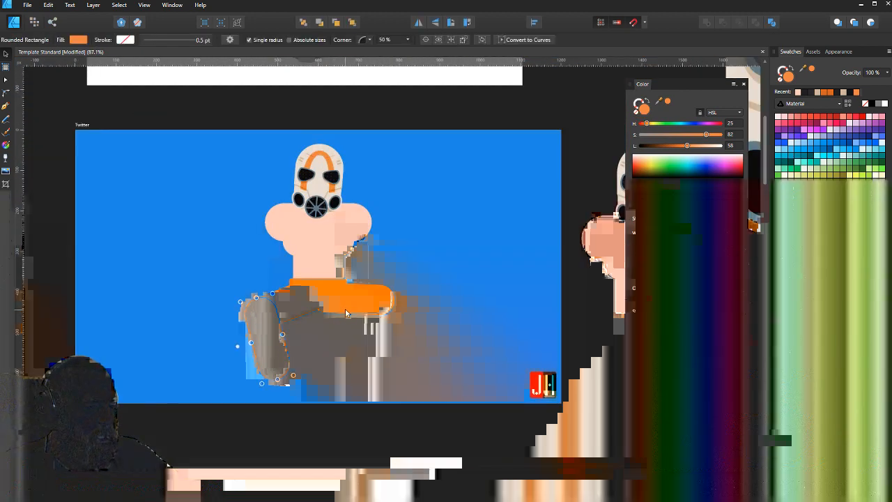
{"action": "scroll", "coordinate": [346, 307], "scroll_direction": "up", "scroll_amount": 3}
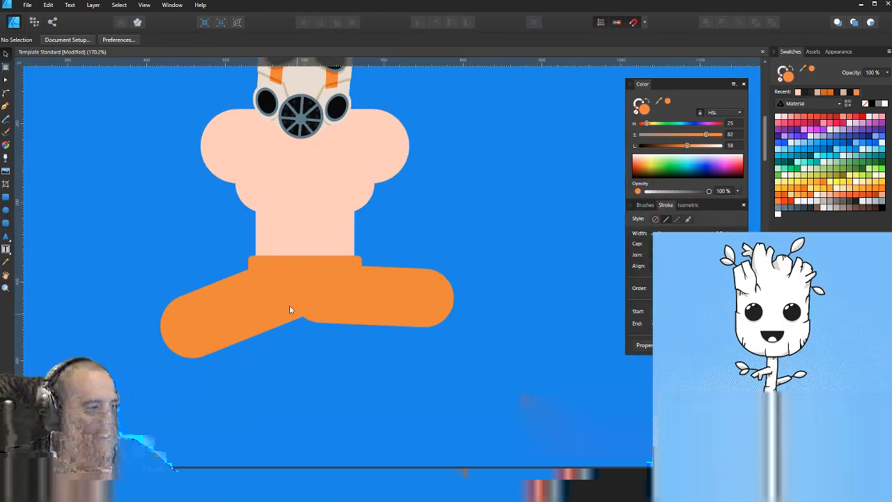
{"action": "left_click", "coordinate": [387, 305], "text": "shift"}
{"action": "key", "text": "Delete"}
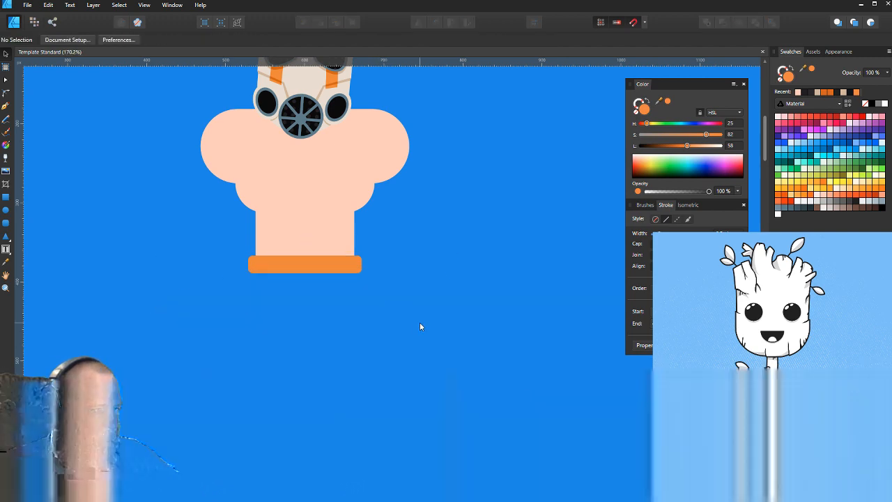
Step: Draw an orange rounded rectangle with 25% corners as the pelvis, centred over the waistband, and send it behind the torso
{"action": "scroll", "coordinate": [350, 305], "scroll_direction": "up", "scroll_amount": 3}
{"action": "left_click_drag", "start_coordinate": [349, 306], "coordinate": [362, 315]}
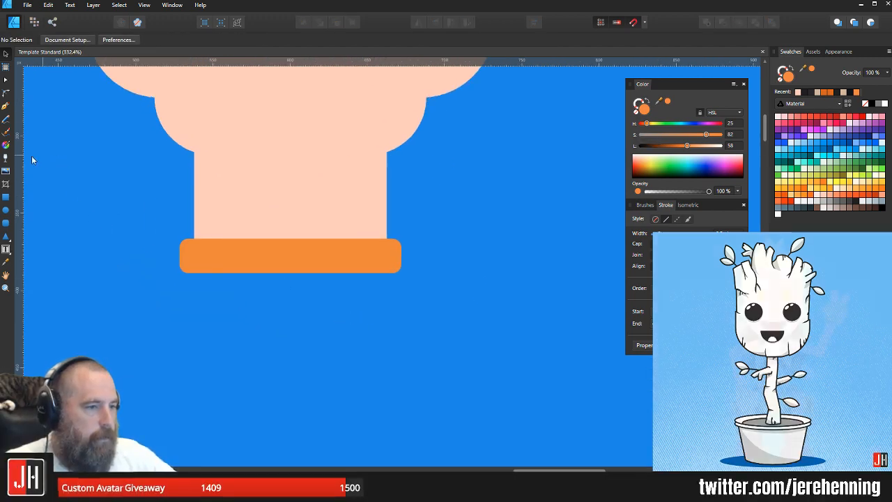
{"action": "left_click", "coordinate": [10, 224]}
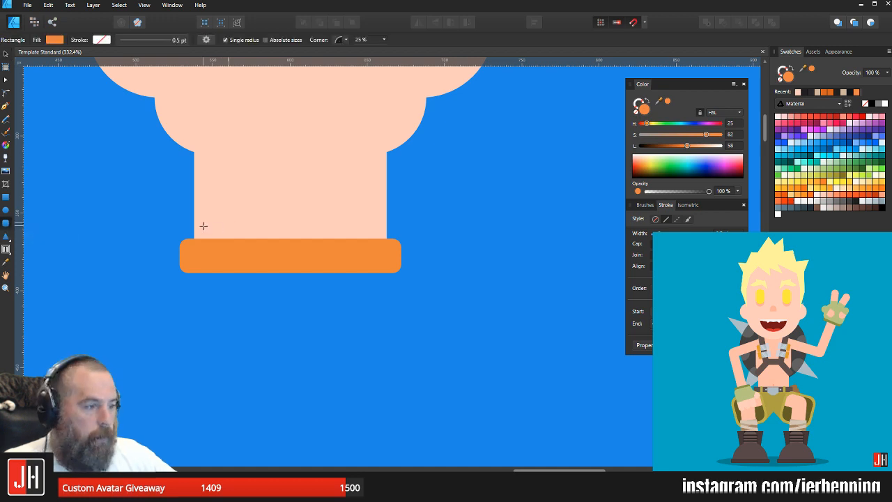
{"action": "left_click_drag", "start_coordinate": [196, 217], "coordinate": [382, 338]}
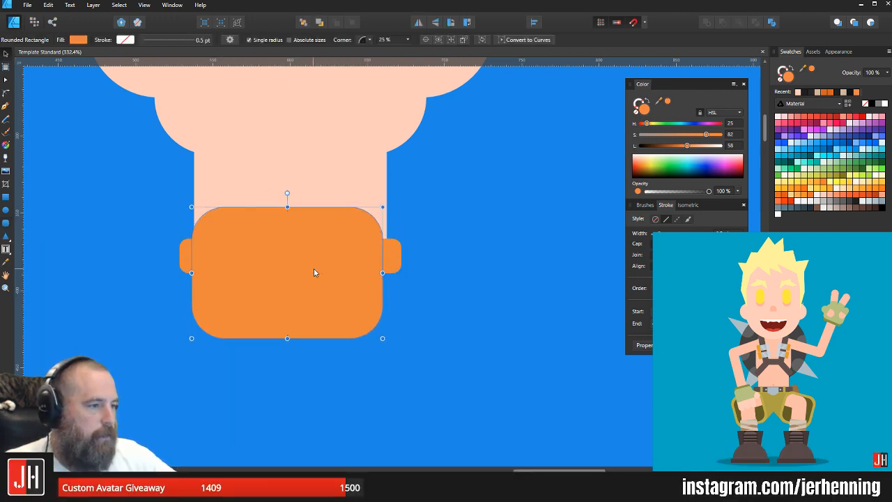
{"action": "key", "text": "ctrl+shift+bracketleft"}
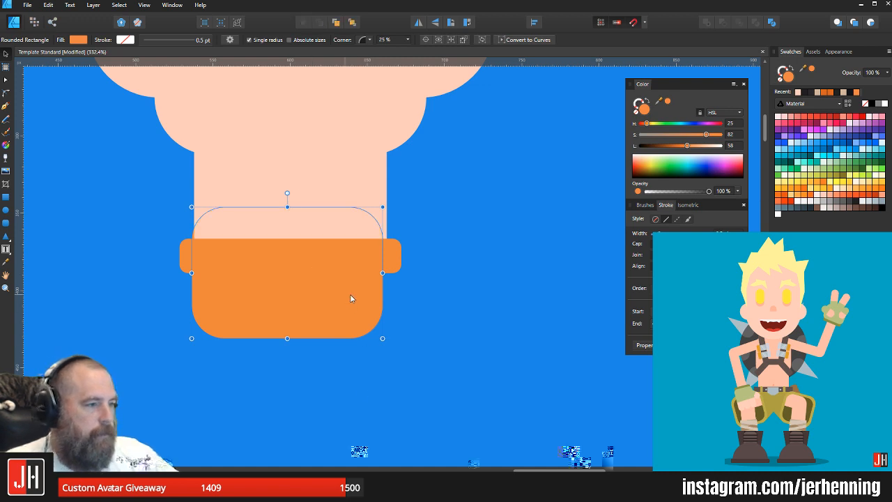
{"action": "left_click_drag", "start_coordinate": [345, 295], "coordinate": [349, 296]}
{"action": "left_click", "coordinate": [420, 245]}
{"action": "scroll", "coordinate": [412, 269], "scroll_direction": "down", "scroll_amount": 6}
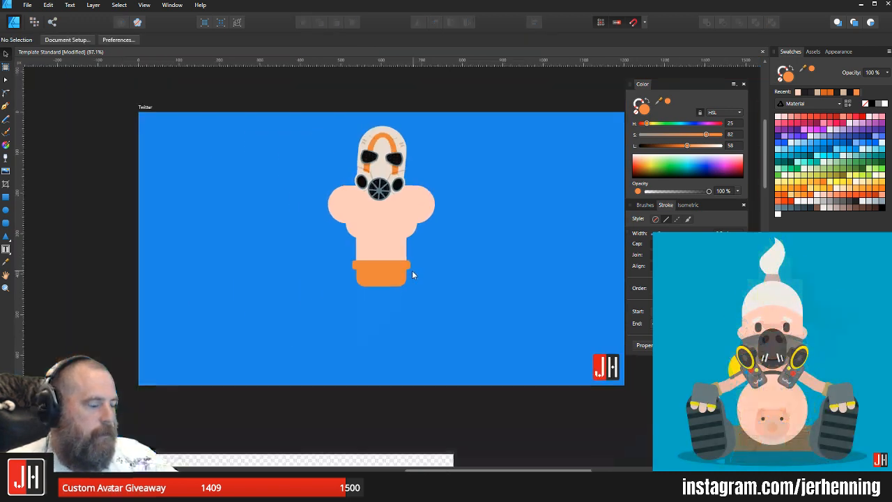
Step: Lower the orange pelvis shape slightly along the torso's centre line and narrow the waistband a little
{"action": "scroll", "coordinate": [412, 272], "scroll_direction": "up", "scroll_amount": 6}
{"action": "left_click", "coordinate": [397, 278]}
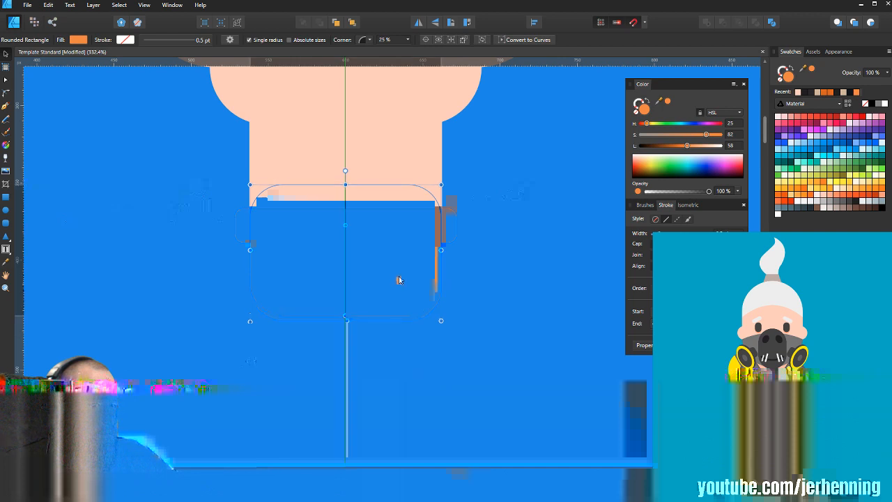
{"action": "left_click", "coordinate": [474, 217]}
{"action": "left_click", "coordinate": [449, 228]}
{"action": "scroll", "coordinate": [453, 227], "scroll_direction": "up", "scroll_amount": 4}
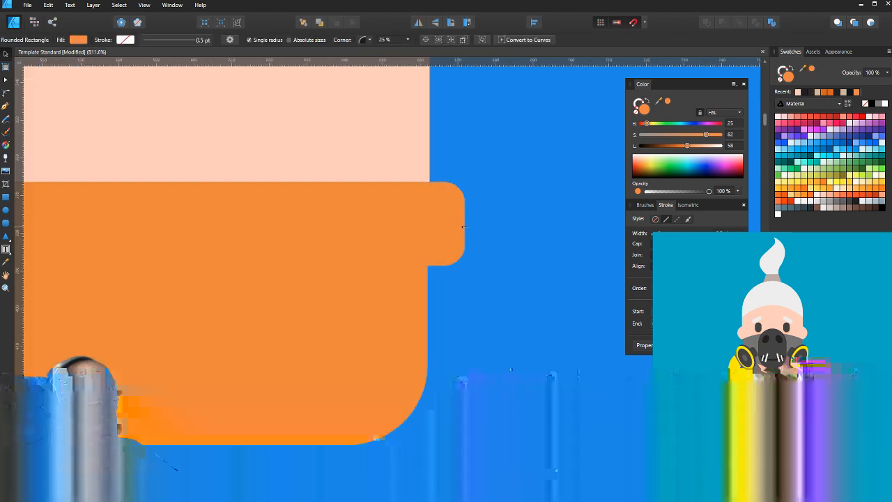
{"action": "left_click", "coordinate": [479, 220]}
Step: Extend the orange pelvis shape a little further below the waistband
{"action": "scroll", "coordinate": [453, 251], "scroll_direction": "down", "scroll_amount": 8}
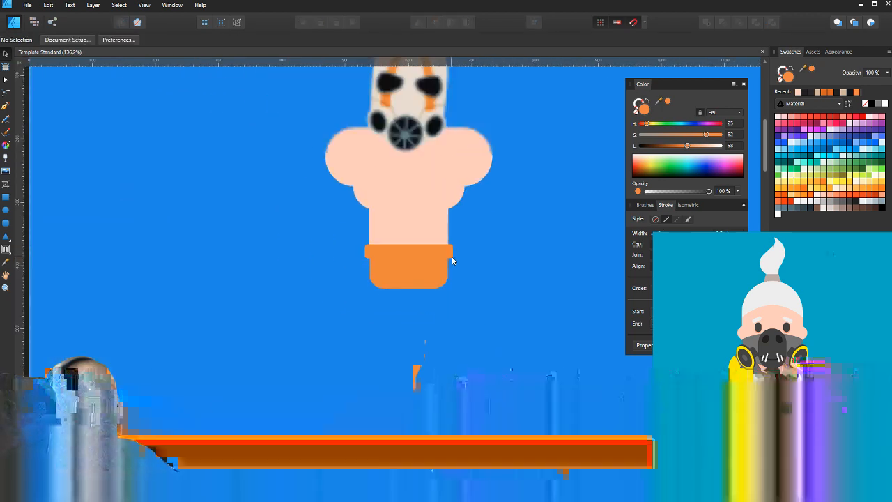
{"action": "scroll", "coordinate": [422, 259], "scroll_direction": "up", "scroll_amount": 3}
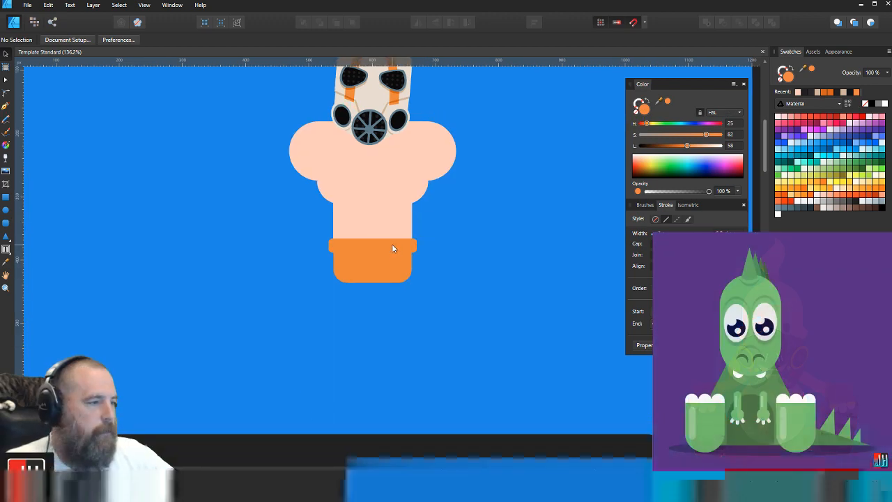
{"action": "left_click", "coordinate": [378, 275]}
{"action": "left_click", "coordinate": [486, 248]}
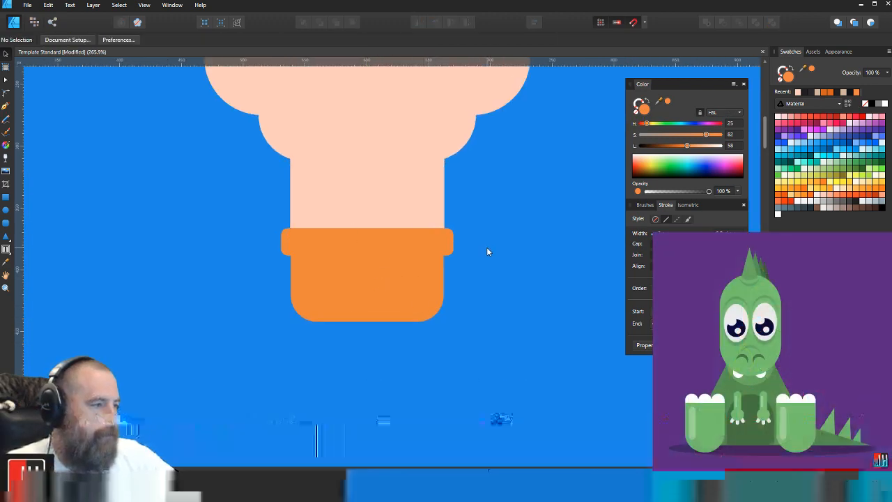
{"action": "scroll", "coordinate": [486, 251], "scroll_direction": "down", "scroll_amount": 6}
{"action": "scroll", "coordinate": [380, 237], "scroll_direction": "up", "scroll_amount": 2}
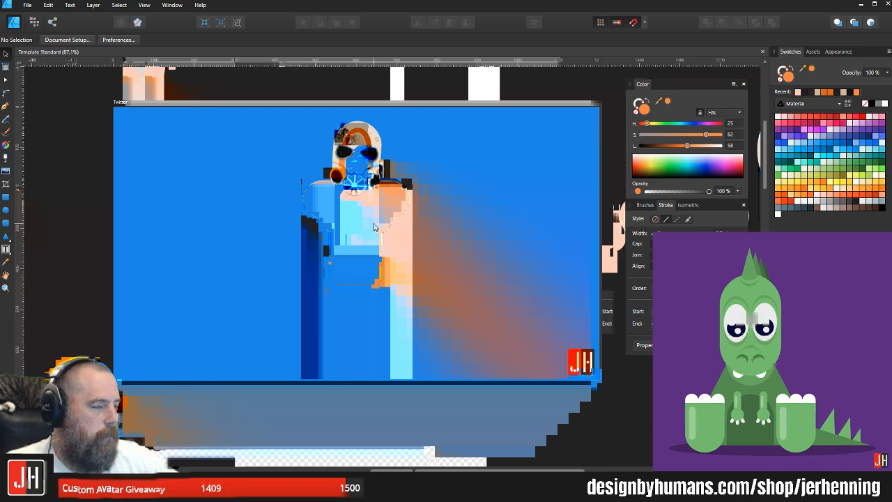
Step: Narrow the torso's trunk rectangle slightly from both sides
{"action": "mouse_move", "coordinate": [375, 226]}
{"action": "left_mouse_down"}
{"action": "mouse_move", "coordinate": [374, 258]}
{"action": "mouse_move", "coordinate": [388, 206]}
{"action": "mouse_move", "coordinate": [386, 231]}
{"action": "left_mouse_up"}
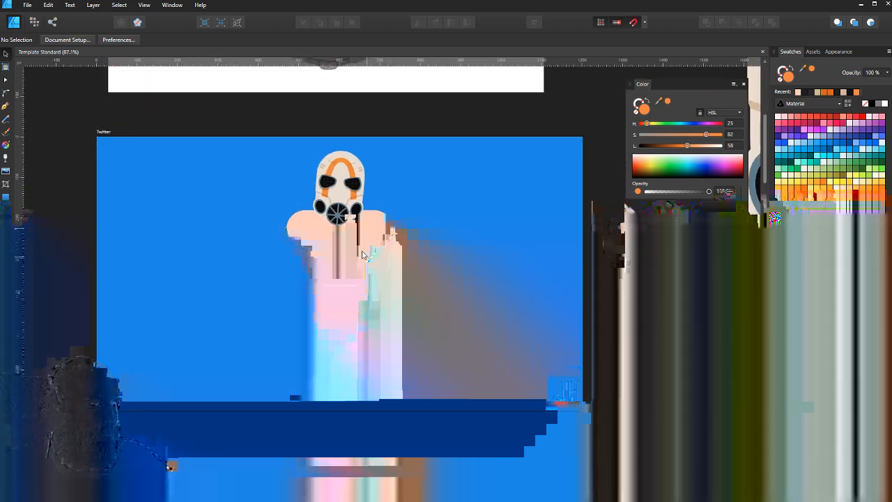
{"action": "scroll", "coordinate": [334, 261], "scroll_direction": "up", "scroll_amount": 5}
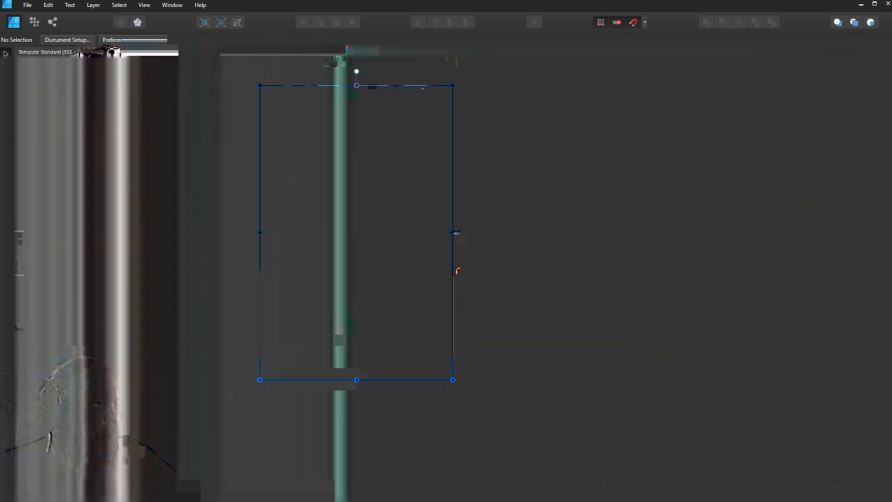
{"action": "left_click_drag", "start_coordinate": [452, 234], "coordinate": [448, 233]}
{"action": "left_click", "coordinate": [476, 244]}
{"action": "key", "text": "ctrl+d"}
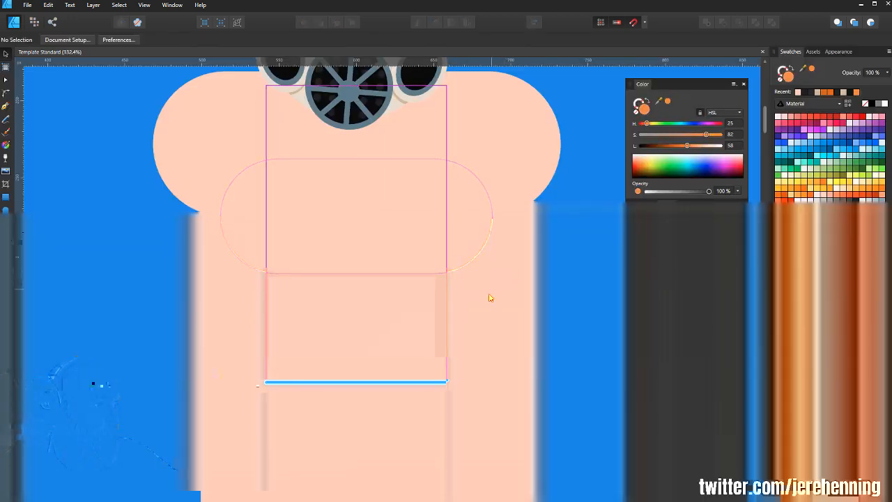
{"action": "scroll", "coordinate": [460, 297], "scroll_direction": "down", "scroll_amount": 3}
{"action": "scroll", "coordinate": [460, 293], "scroll_direction": "down", "scroll_amount": 2}
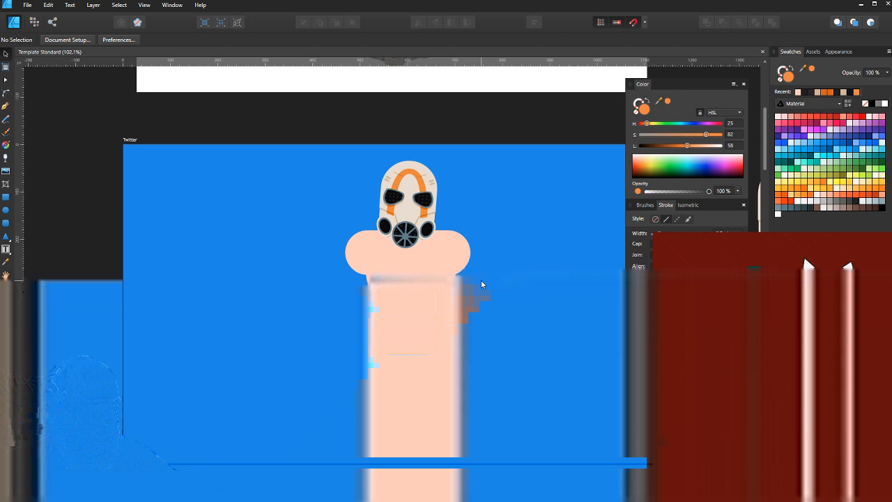
Step: Move the waistband and pelvis together slightly upward on the torso to shorten the waist
{"action": "scroll", "coordinate": [481, 284], "scroll_direction": "up", "scroll_amount": 1}
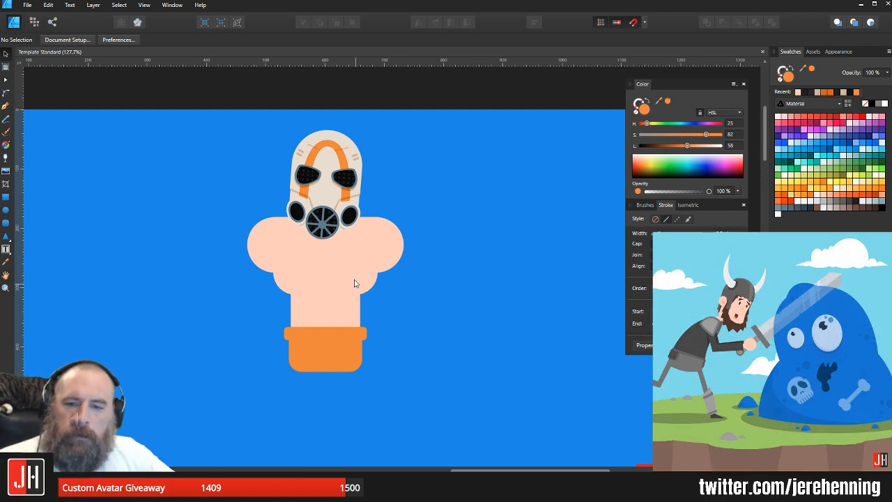
{"action": "scroll", "coordinate": [344, 279], "scroll_direction": "up", "scroll_amount": 4}
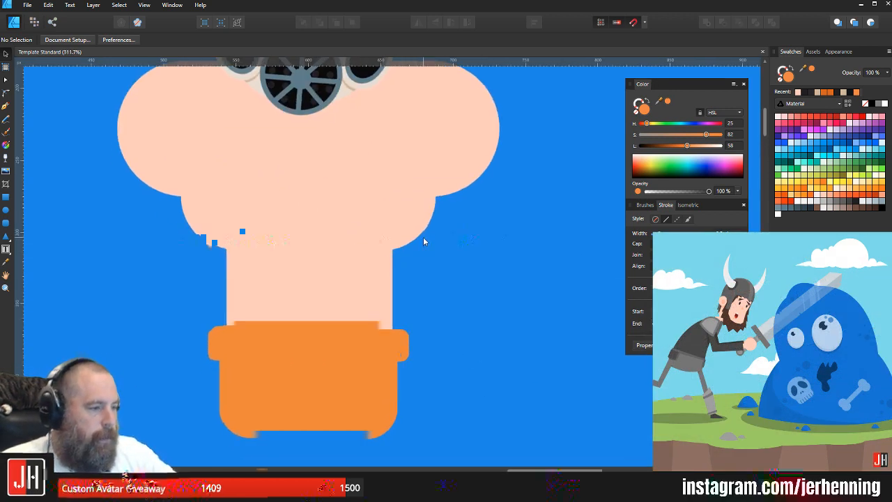
{"action": "left_click_drag", "start_coordinate": [147, 312], "coordinate": [501, 448]}
{"action": "scroll", "coordinate": [470, 367], "scroll_direction": "down", "scroll_amount": 2}
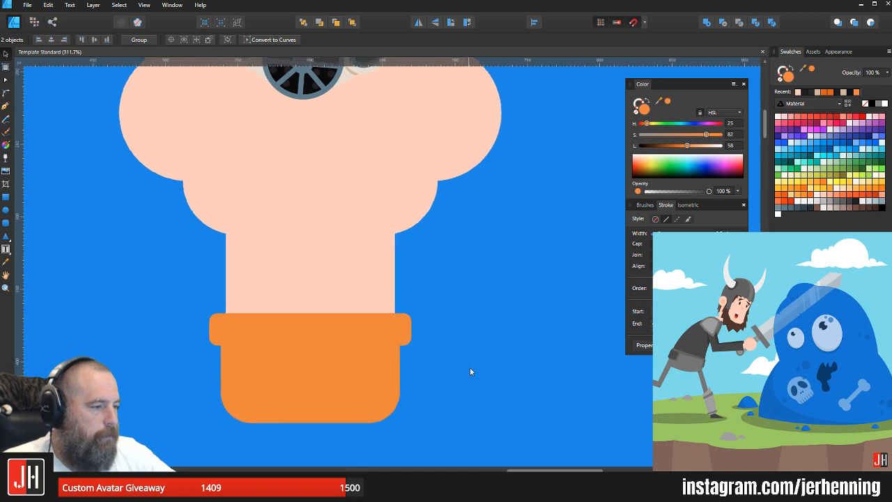
{"action": "left_click_drag", "start_coordinate": [362, 334], "coordinate": [362, 325]}
{"action": "left_click", "coordinate": [507, 307]}
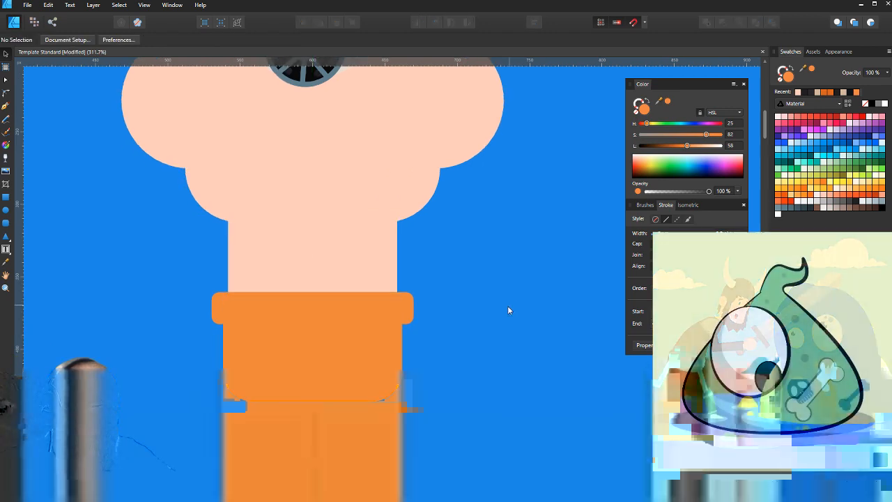
Step: Compare the Twitter character's proportions with the smaller masked figures on and above the Instagram artboard
{"action": "scroll", "coordinate": [361, 322], "scroll_direction": "down", "scroll_amount": 4}
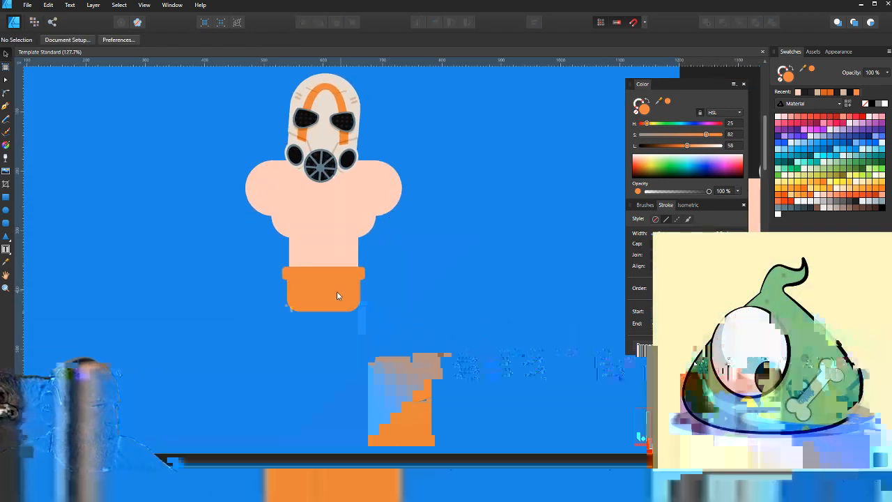
{"action": "scroll", "coordinate": [369, 276], "scroll_direction": "up", "scroll_amount": 3}
{"action": "scroll", "coordinate": [408, 248], "scroll_direction": "down", "scroll_amount": 6}
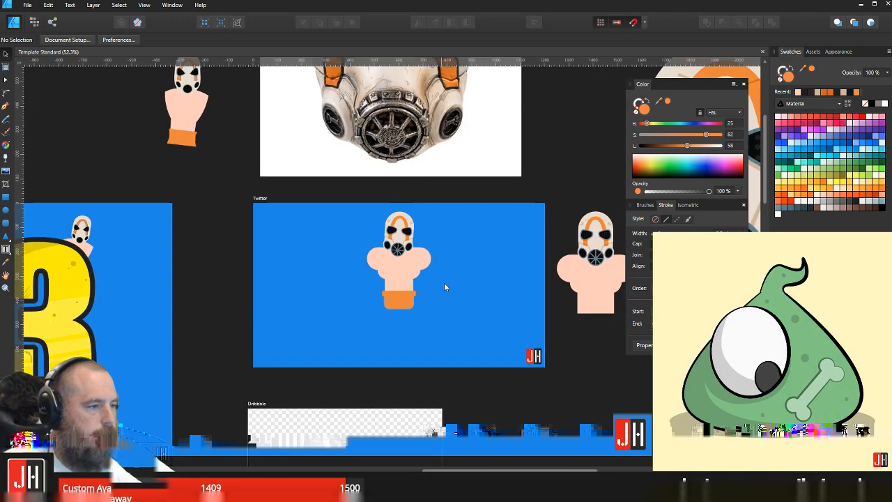
{"action": "left_click_drag", "start_coordinate": [445, 283], "coordinate": [464, 264]}
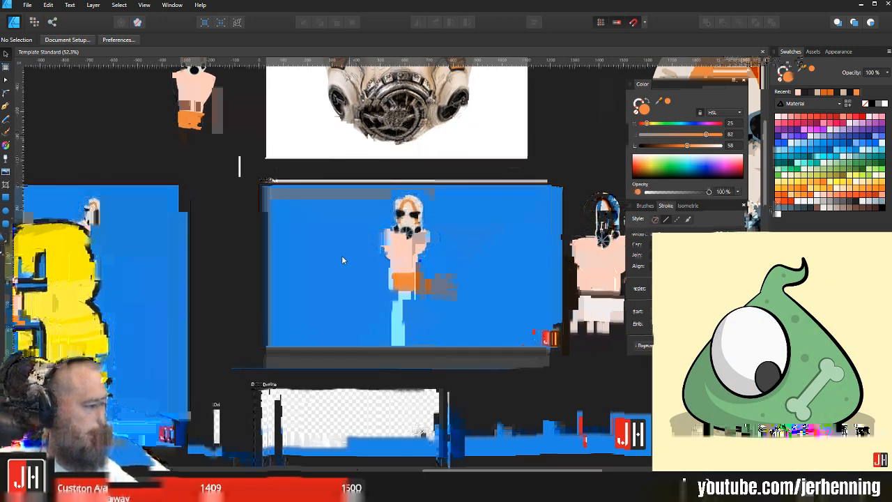
{"action": "left_click_drag", "start_coordinate": [357, 260], "coordinate": [569, 227]}
{"action": "left_click_drag", "start_coordinate": [232, 309], "coordinate": [250, 349]}
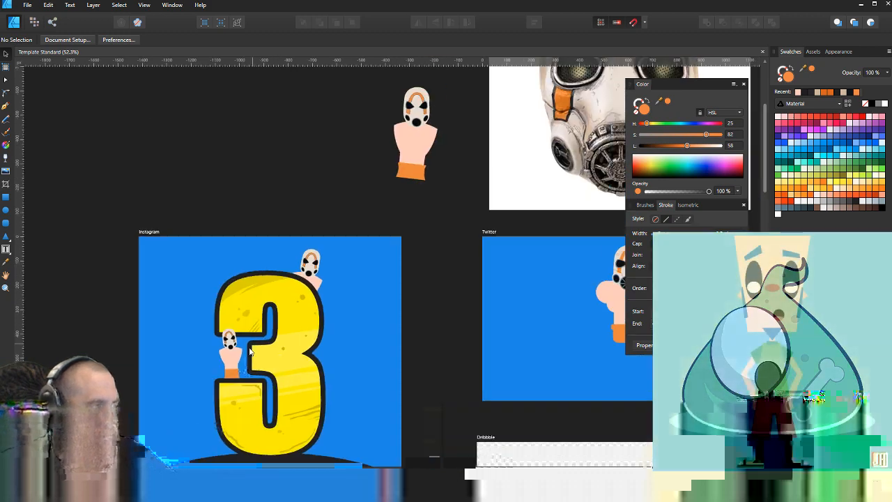
{"action": "left_click", "coordinate": [230, 352]}
{"action": "scroll", "coordinate": [230, 352], "scroll_direction": "up", "scroll_amount": 3}
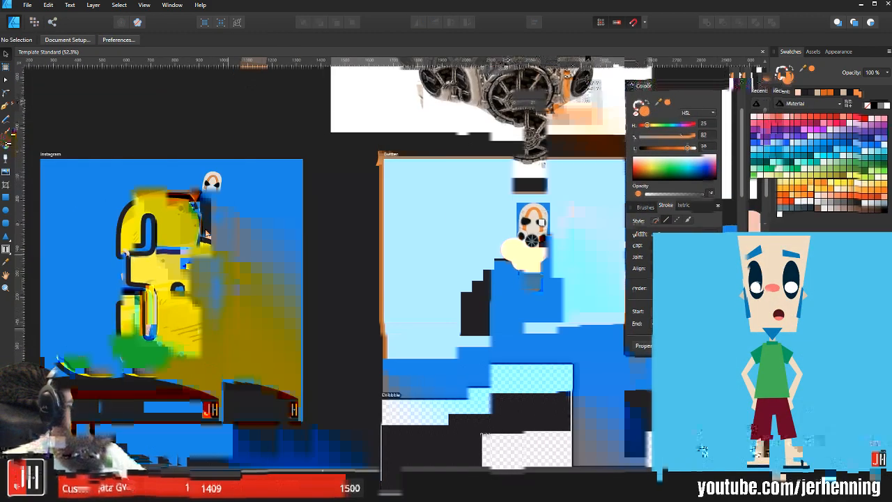
{"action": "scroll", "coordinate": [315, 162], "scroll_direction": "up", "scroll_amount": 2}
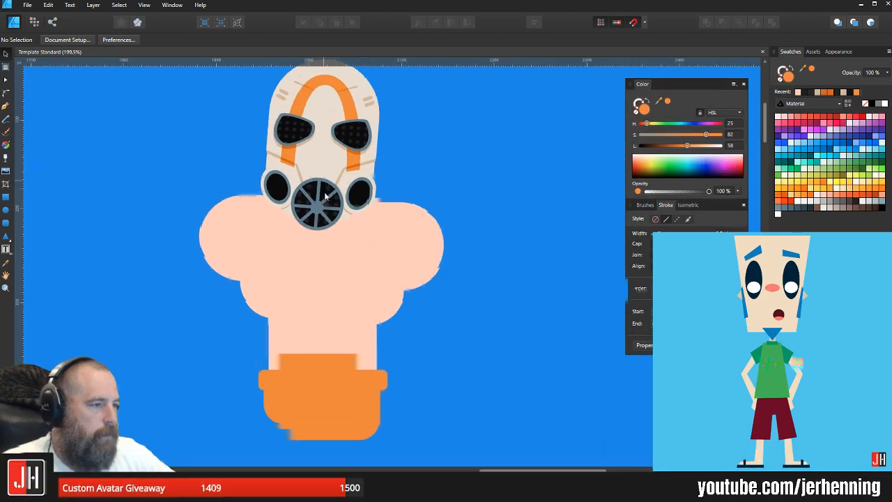
{"action": "scroll", "coordinate": [502, 243], "scroll_direction": "down", "scroll_amount": 5}
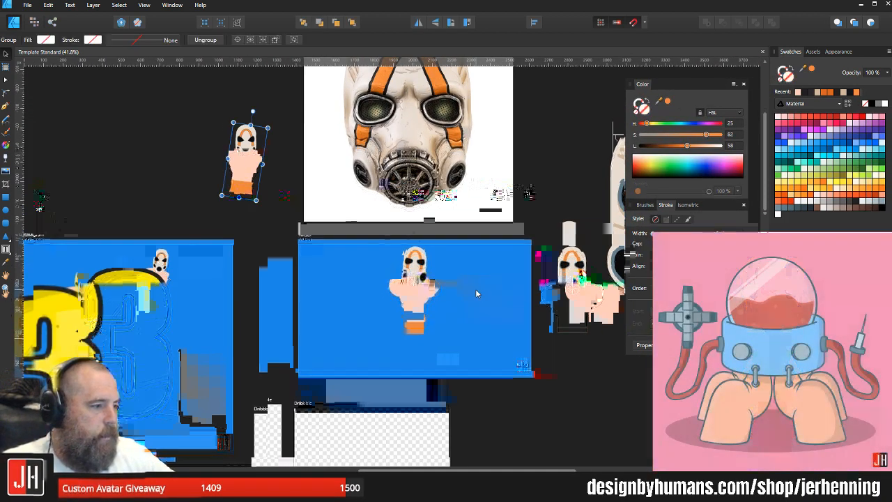
Step: Draw an orange thigh with 50% rounded corners, angle it down and outward from the pelvis, and shorten its knee end
{"action": "scroll", "coordinate": [432, 305], "scroll_direction": "up", "scroll_amount": 4}
{"action": "scroll", "coordinate": [433, 304], "scroll_direction": "up", "scroll_amount": 1}
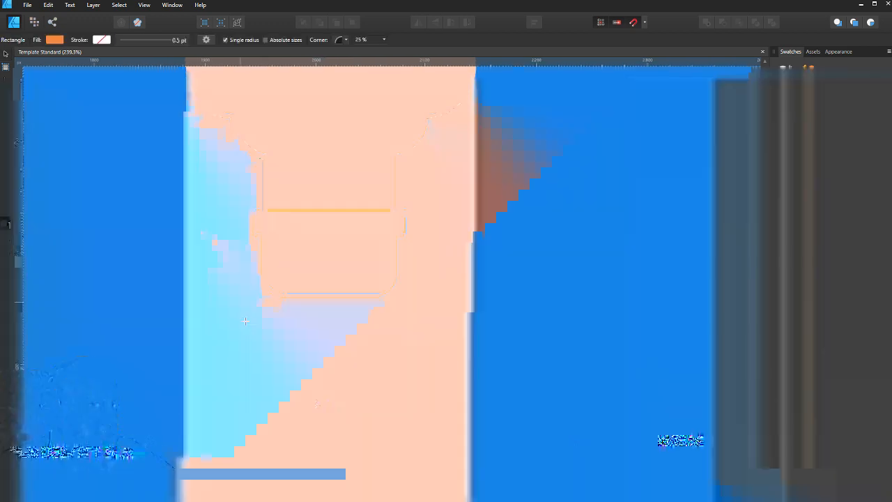
{"action": "left_click_drag", "start_coordinate": [196, 265], "coordinate": [442, 353]}
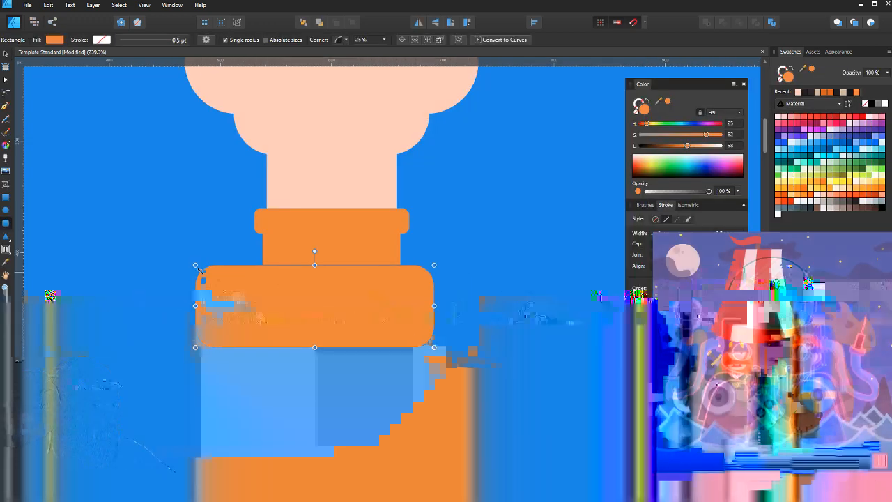
{"action": "left_click_drag", "start_coordinate": [201, 271], "coordinate": [374, 311]}
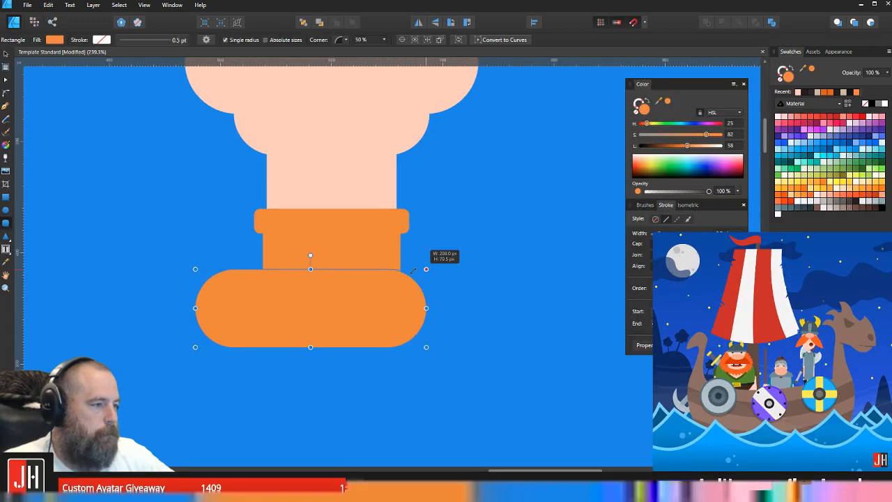
{"action": "left_click_drag", "start_coordinate": [426, 269], "coordinate": [413, 285]}
{"action": "left_click_drag", "start_coordinate": [298, 272], "coordinate": [273, 277]}
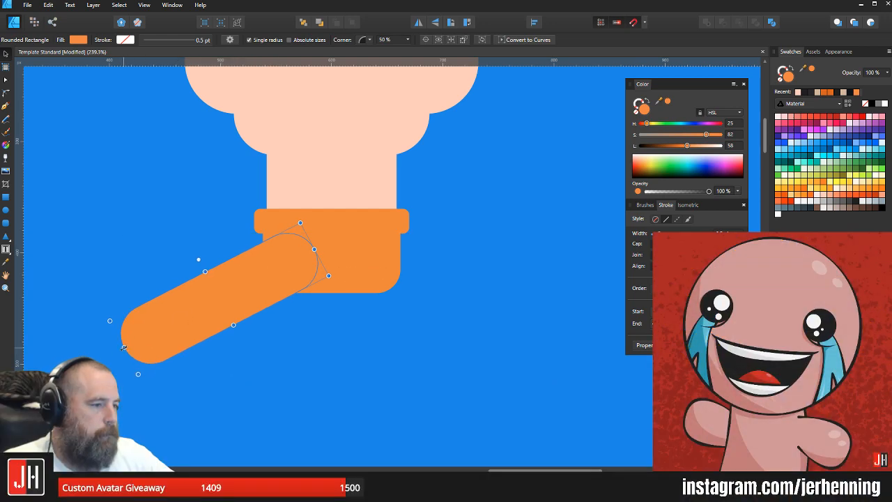
{"action": "left_click_drag", "start_coordinate": [126, 349], "coordinate": [159, 332]}
{"action": "left_click", "coordinate": [426, 222]}
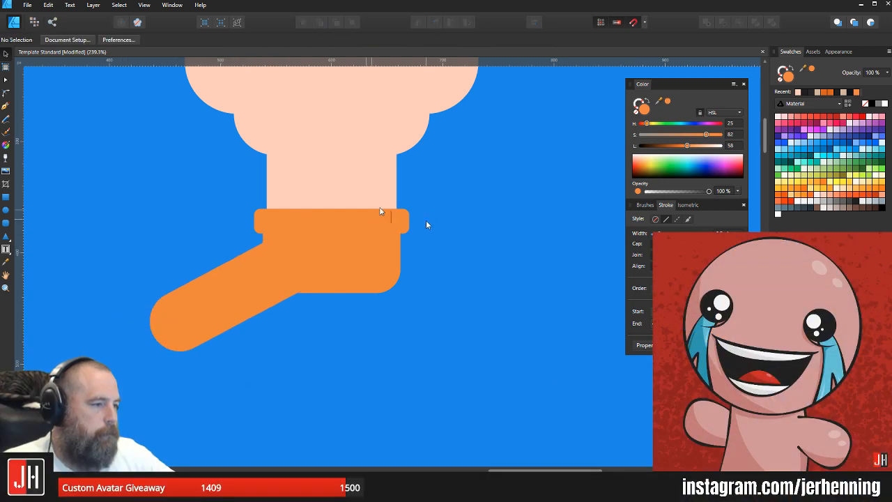
Step: Delete the angled orange thigh from the pelvis
{"action": "scroll", "coordinate": [429, 223], "scroll_direction": "down", "scroll_amount": 7}
{"action": "scroll", "coordinate": [404, 224], "scroll_direction": "up", "scroll_amount": 7}
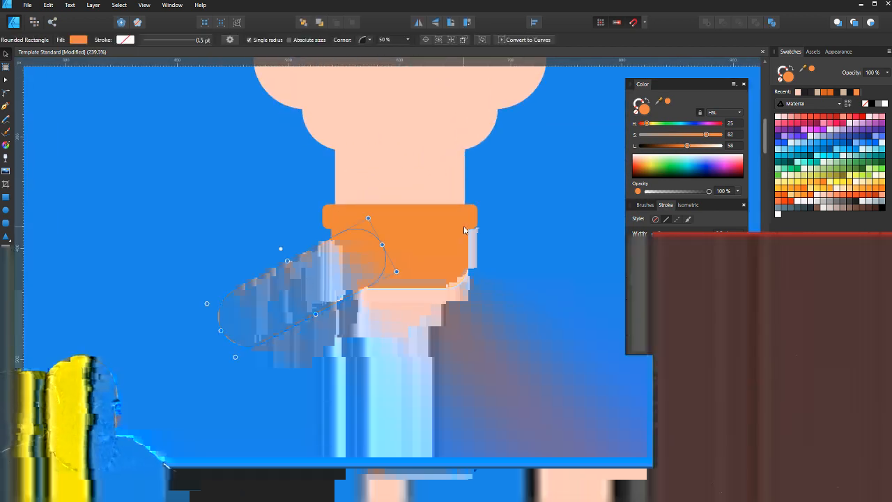
{"action": "scroll", "coordinate": [464, 230], "scroll_direction": "down", "scroll_amount": 8}
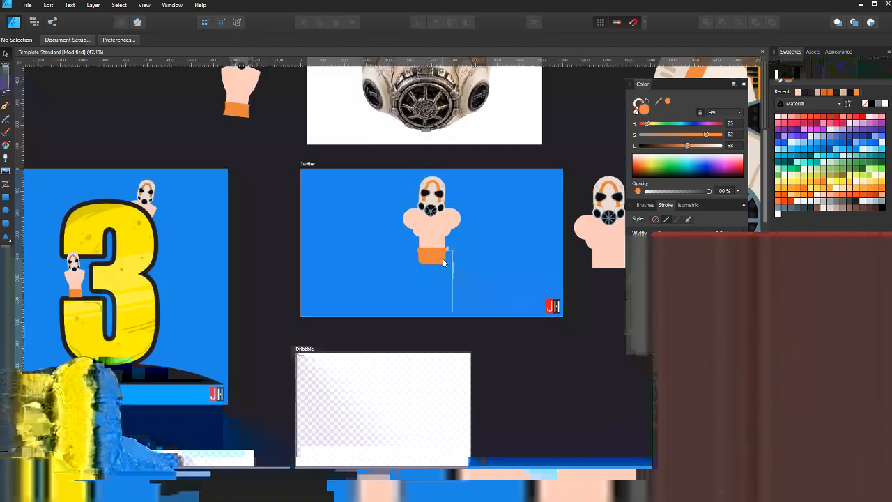
Step: Delete the reference photo of the mask above the Twitter artboard
{"action": "scroll", "coordinate": [368, 249], "scroll_direction": "up", "scroll_amount": 3}
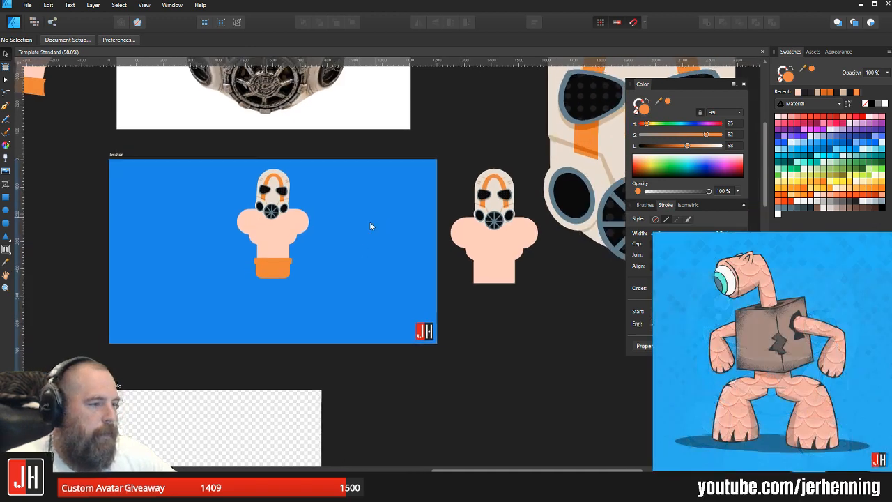
{"action": "left_click_drag", "start_coordinate": [394, 132], "coordinate": [543, 377]}
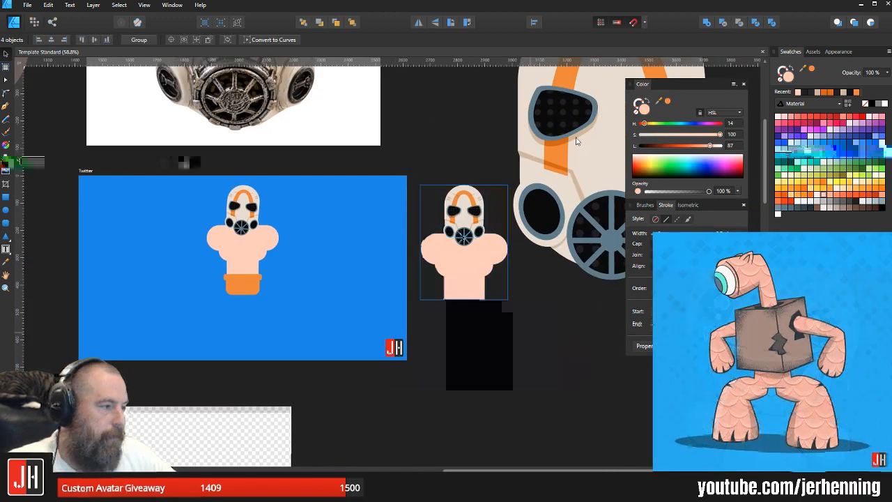
{"action": "scroll", "coordinate": [597, 196], "scroll_direction": "down", "scroll_amount": 3}
{"action": "left_click", "coordinate": [494, 140]}
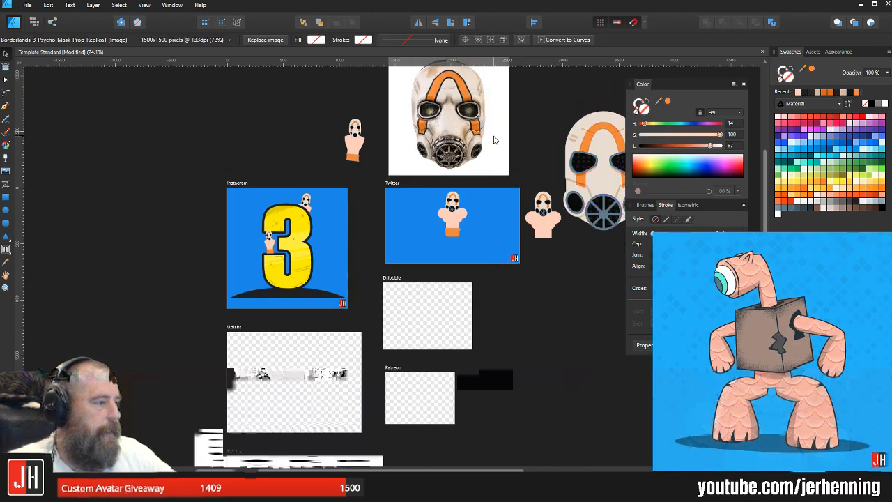
{"action": "key", "text": "Delete"}
{"action": "left_click_drag", "start_coordinate": [486, 145], "coordinate": [457, 145]}
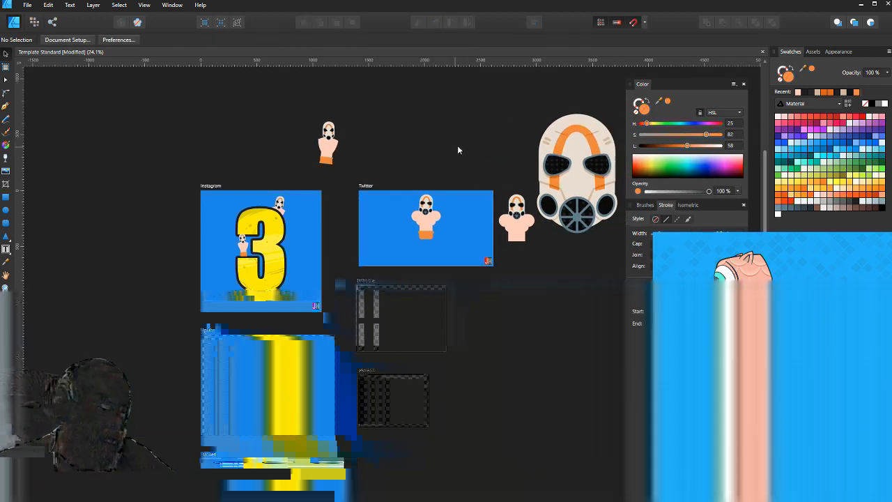
Step: Draw a wide rounded rectangle with 25% corners beside the pelvis and fill it with the near-black sampled from the mask's respirator
{"action": "scroll", "coordinate": [301, 254], "scroll_direction": "up", "scroll_amount": 5}
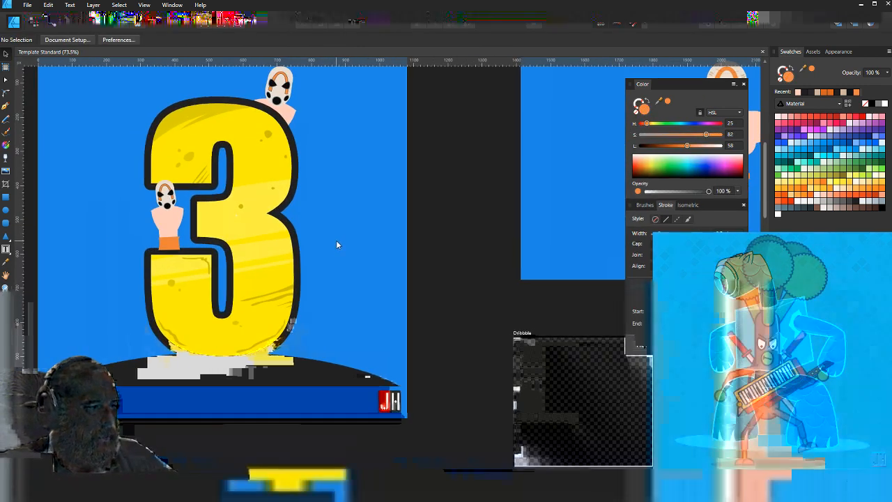
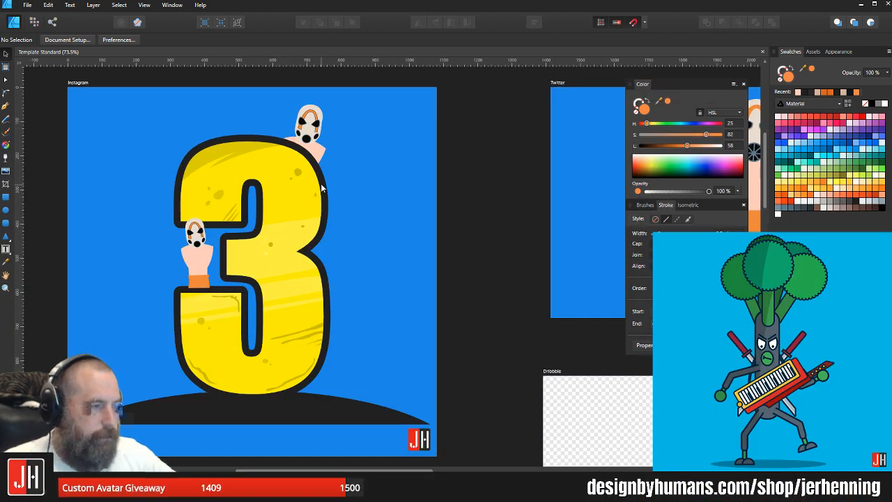
{"action": "scroll", "coordinate": [322, 188], "scroll_direction": "down", "scroll_amount": 3}
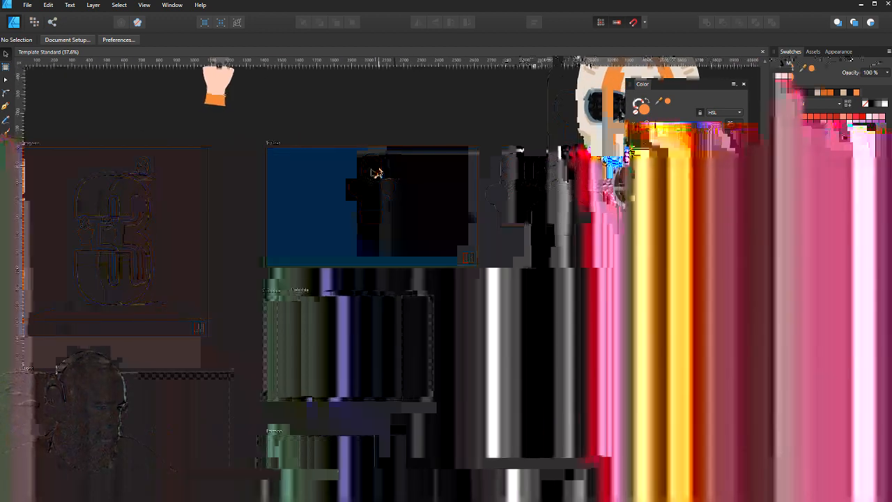
{"action": "scroll", "coordinate": [325, 209], "scroll_direction": "up", "scroll_amount": 3}
{"action": "scroll", "coordinate": [402, 195], "scroll_direction": "up", "scroll_amount": 4}
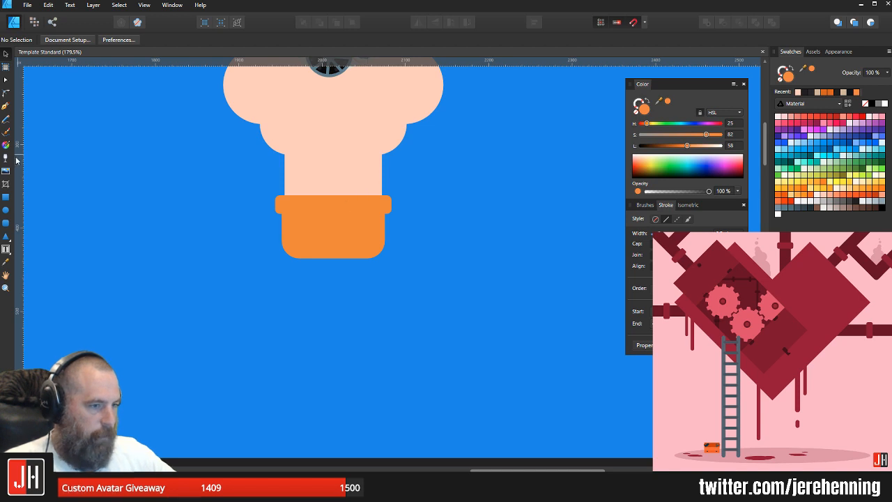
{"action": "left_click", "coordinate": [6, 223]}
{"action": "left_click_drag", "start_coordinate": [85, 235], "coordinate": [209, 305]}
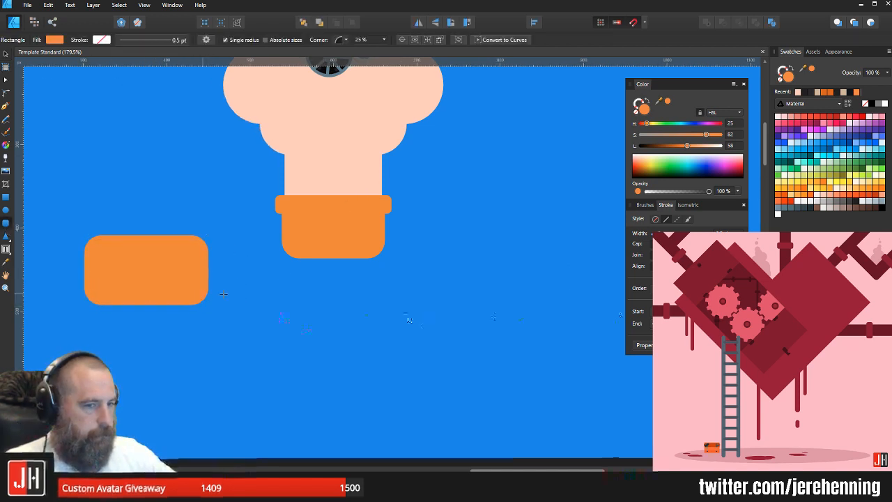
{"action": "left_click_drag", "start_coordinate": [163, 280], "coordinate": [303, 284]}
{"action": "key", "text": "i"}
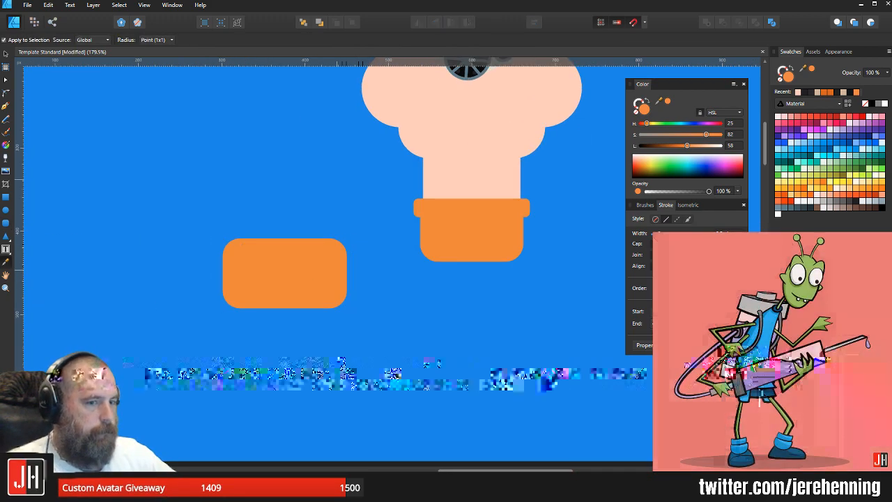
{"action": "left_click", "coordinate": [463, 70]}
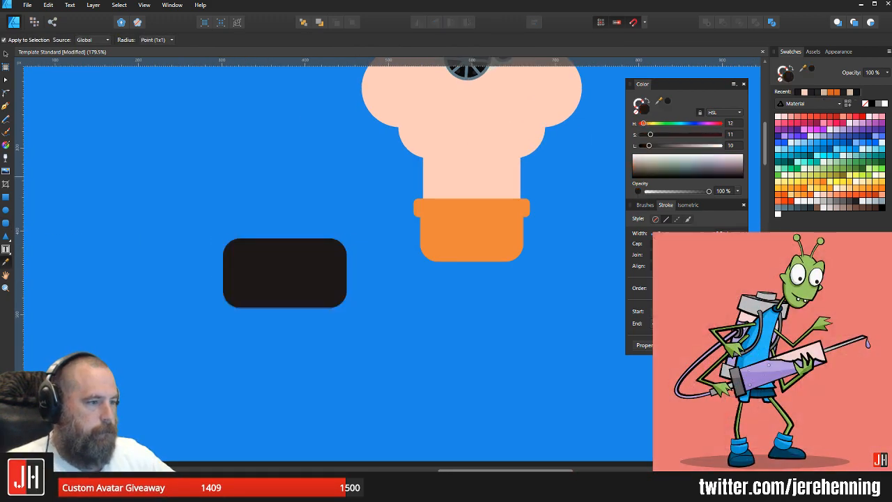
Step: Draw a rectangle over the lower part of the dark rounded shape and subtract it, leaving a flat-bottomed boot upper
{"action": "key", "text": "v"}
{"action": "left_click", "coordinate": [300, 175]}
{"action": "left_click", "coordinate": [323, 262]}
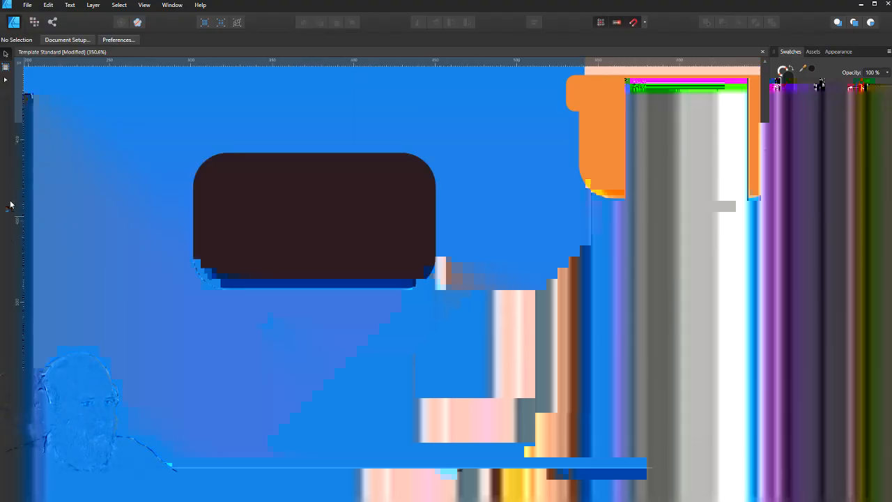
{"action": "left_click_drag", "start_coordinate": [176, 221], "coordinate": [551, 347]}
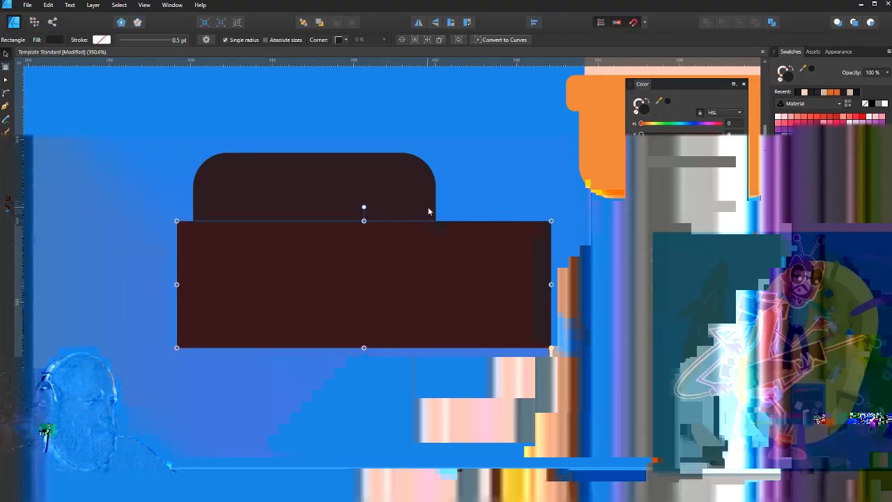
{"action": "left_click", "coordinate": [722, 25]}
{"action": "left_click", "coordinate": [483, 147]}
Step: Move the dark boot upper down below the pelvis and scale it down to foot size
{"action": "scroll", "coordinate": [484, 147], "scroll_direction": "down", "scroll_amount": 3}
{"action": "left_click_drag", "start_coordinate": [484, 147], "coordinate": [269, 200]}
{"action": "scroll", "coordinate": [214, 219], "scroll_direction": "down", "scroll_amount": 3}
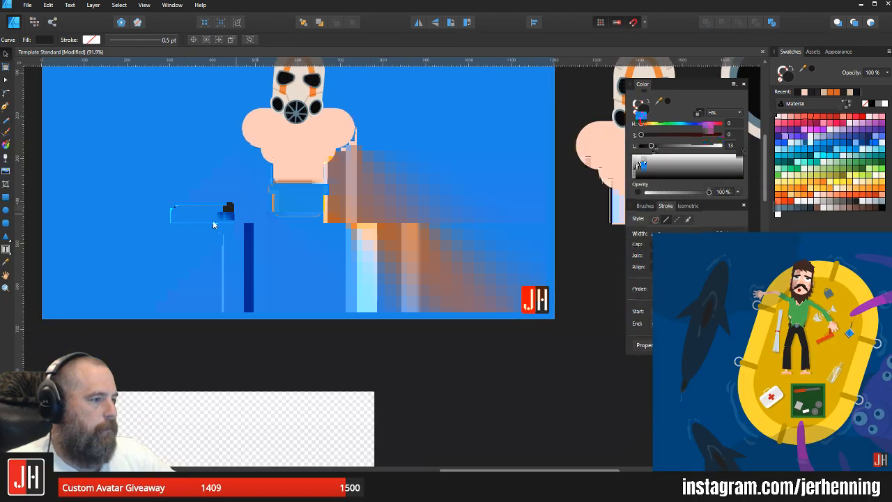
{"action": "left_click_drag", "start_coordinate": [215, 219], "coordinate": [285, 295]}
{"action": "scroll", "coordinate": [286, 298], "scroll_direction": "up", "scroll_amount": 2}
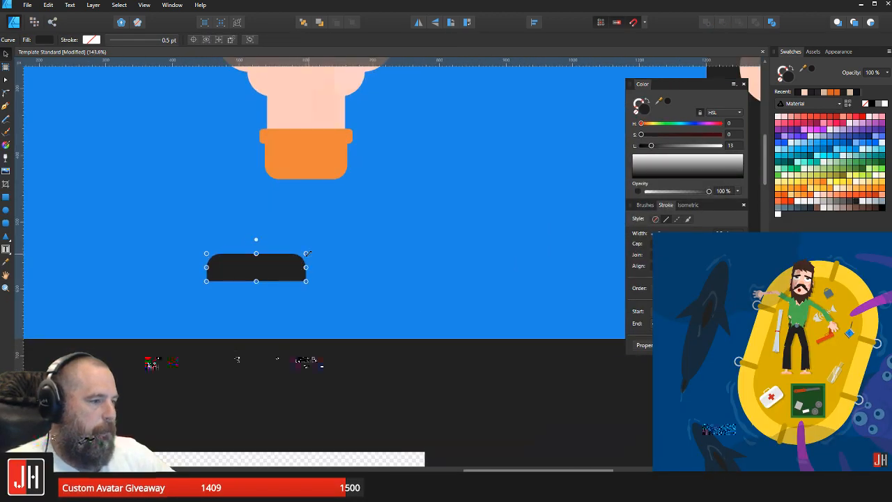
{"action": "left_click_drag", "start_coordinate": [304, 261], "coordinate": [241, 280]}
{"action": "left_click", "coordinate": [297, 255]}
{"action": "scroll", "coordinate": [287, 277], "scroll_direction": "down", "scroll_amount": 6}
{"action": "scroll", "coordinate": [281, 272], "scroll_direction": "up", "scroll_amount": 6}
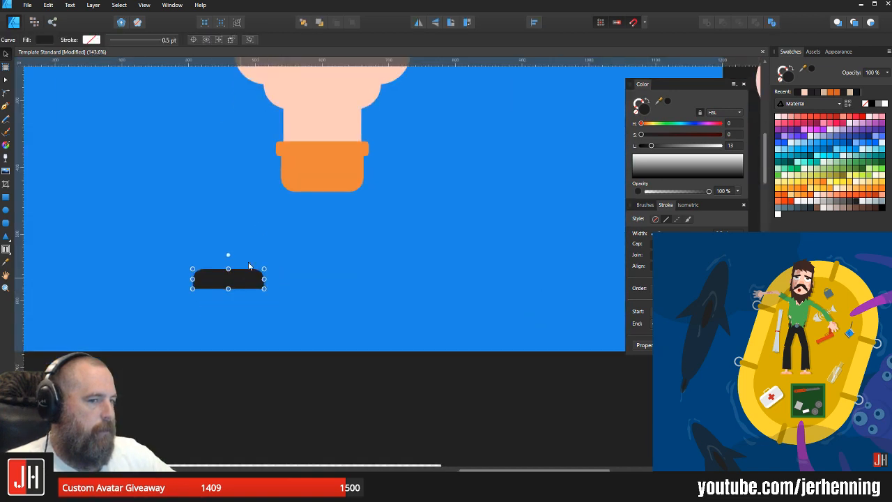
Step: Draw a thin dark rounded rectangle with 25% corners along the boot's underside as a slightly wider sole
{"action": "left_click", "coordinate": [251, 260]}
{"action": "scroll", "coordinate": [227, 299], "scroll_direction": "up", "scroll_amount": 4}
{"action": "left_click", "coordinate": [6, 222]}
{"action": "scroll", "coordinate": [158, 249], "scroll_direction": "up", "scroll_amount": 2}
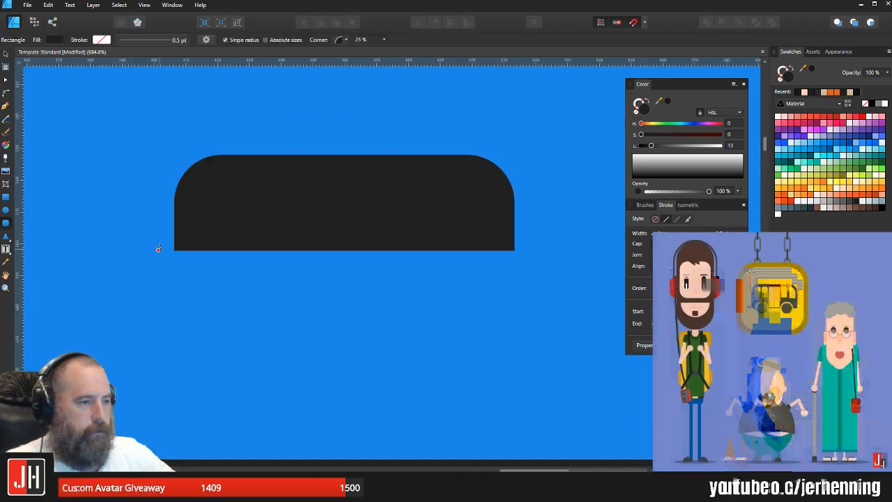
{"action": "left_click_drag", "start_coordinate": [163, 242], "coordinate": [528, 284]}
{"action": "key", "text": "v"}
Step: Lighten the boot upper to a lightness of 23 so it contrasts with the sole
{"action": "left_click", "coordinate": [498, 207]}
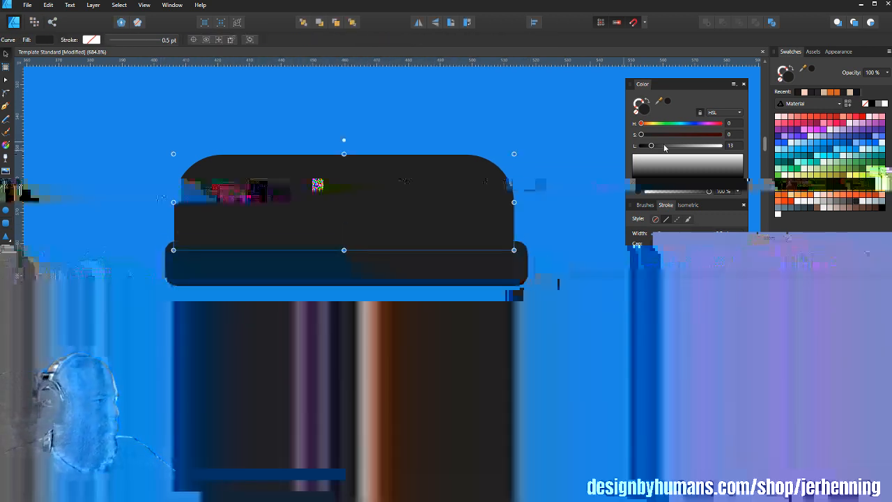
{"action": "left_click_drag", "start_coordinate": [652, 148], "coordinate": [660, 147]}
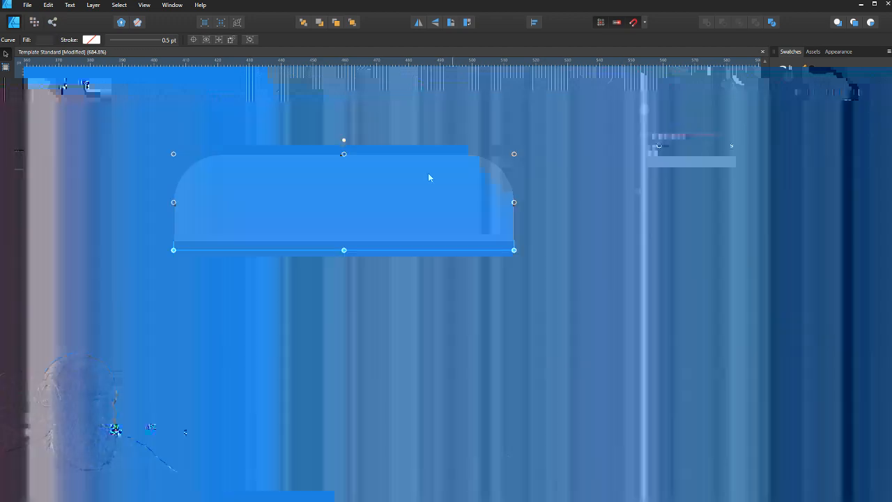
{"action": "left_click_drag", "start_coordinate": [428, 173], "coordinate": [429, 174]}
{"action": "scroll", "coordinate": [521, 138], "scroll_direction": "down", "scroll_amount": 6}
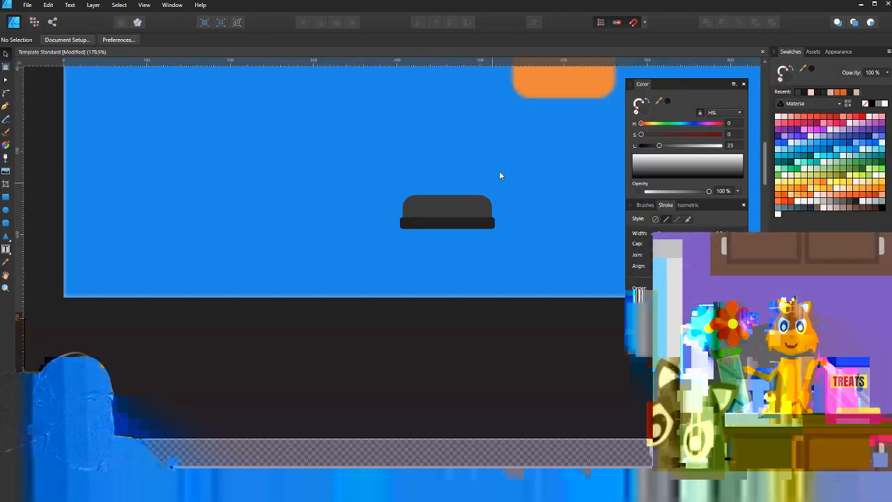
Step: Move the boot upper and sole together down near the Twitter artboard's lower edge, and save the document
{"action": "left_click_drag", "start_coordinate": [499, 173], "coordinate": [423, 242]}
{"action": "left_click_drag", "start_coordinate": [280, 238], "coordinate": [492, 340]}
{"action": "left_click_drag", "start_coordinate": [406, 287], "coordinate": [412, 295]}
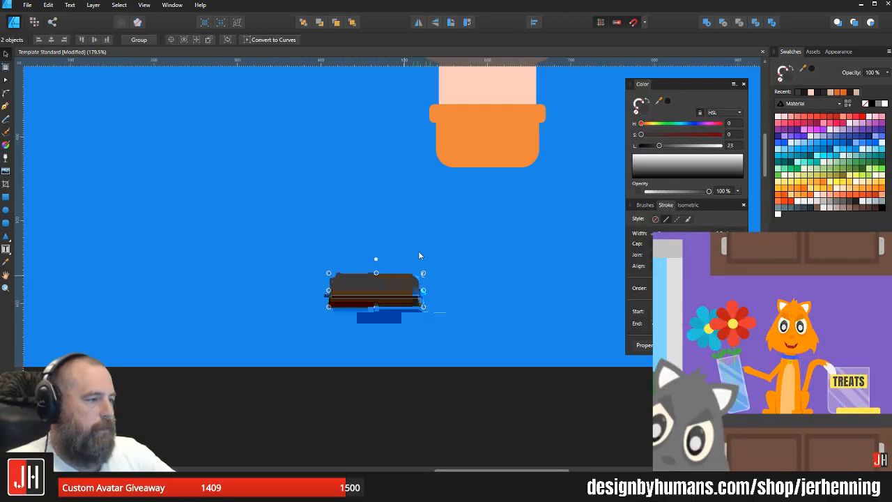
{"action": "left_click", "coordinate": [412, 234]}
{"action": "scroll", "coordinate": [277, 259], "scroll_direction": "down", "scroll_amount": 3}
{"action": "left_click_drag", "start_coordinate": [256, 238], "coordinate": [451, 331]}
{"action": "scroll", "coordinate": [352, 278], "scroll_direction": "up", "scroll_amount": 3}
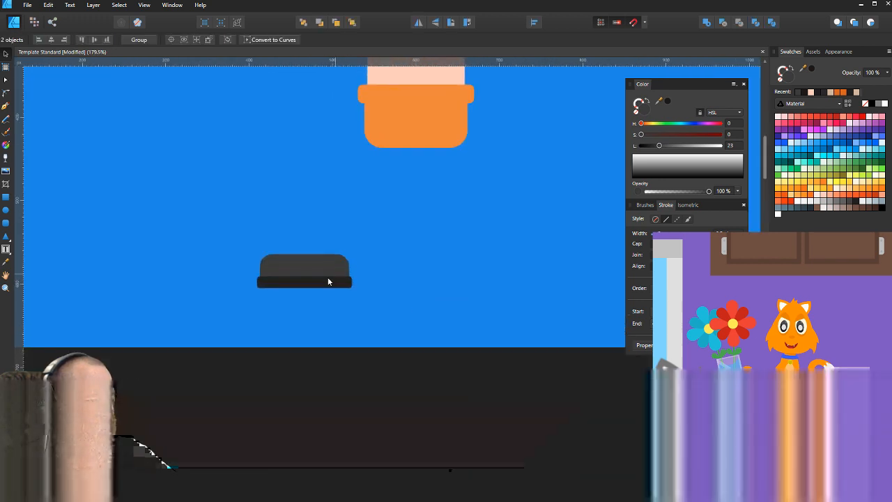
{"action": "left_click_drag", "start_coordinate": [327, 275], "coordinate": [296, 295]}
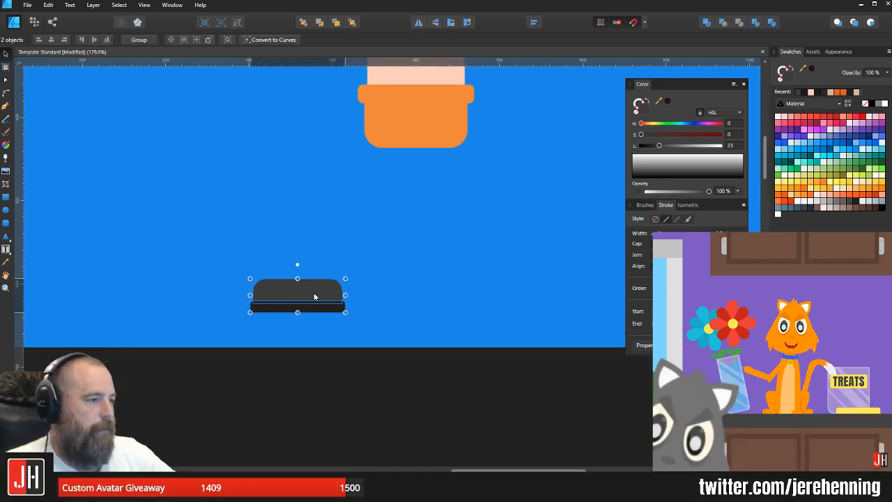
{"action": "left_click", "coordinate": [358, 241]}
{"action": "scroll", "coordinate": [339, 270], "scroll_direction": "down", "scroll_amount": 5}
{"action": "key", "text": "ctrl+s"}
Step: Scale the boot upper and sole up slightly together
{"action": "scroll", "coordinate": [331, 283], "scroll_direction": "up", "scroll_amount": 3}
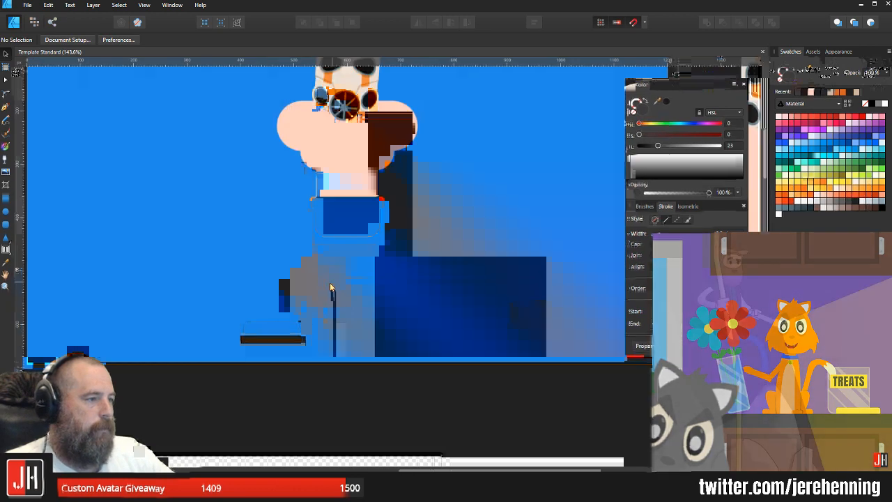
{"action": "scroll", "coordinate": [328, 271], "scroll_direction": "up", "scroll_amount": 3}
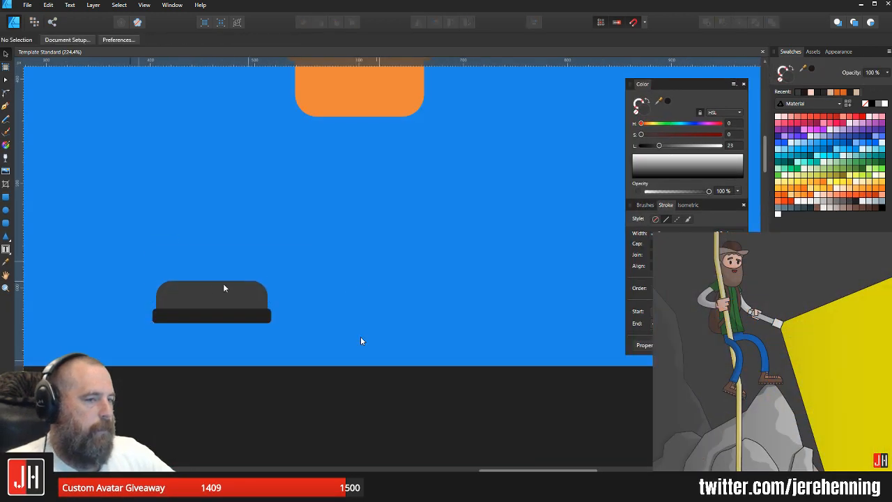
{"action": "scroll", "coordinate": [266, 272], "scroll_direction": "down", "scroll_amount": 1}
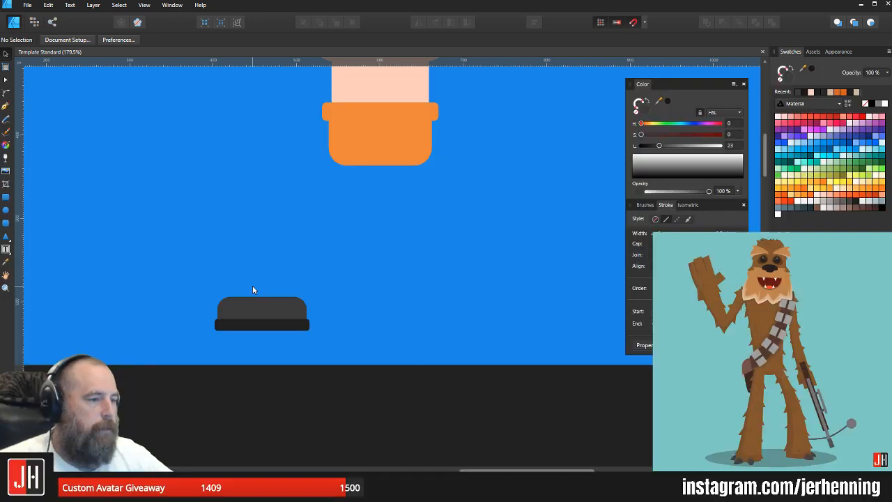
{"action": "scroll", "coordinate": [253, 287], "scroll_direction": "up", "scroll_amount": 3}
{"action": "left_click_drag", "start_coordinate": [113, 264], "coordinate": [399, 387]}
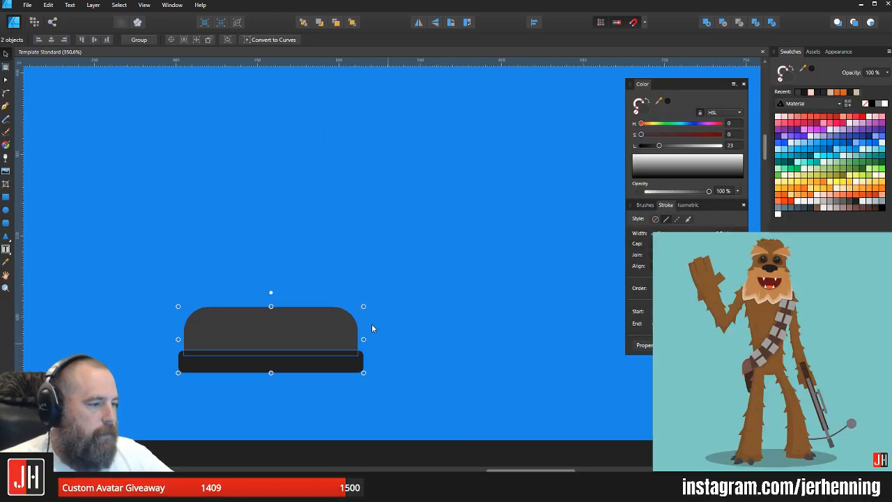
{"action": "left_click", "coordinate": [305, 290]}
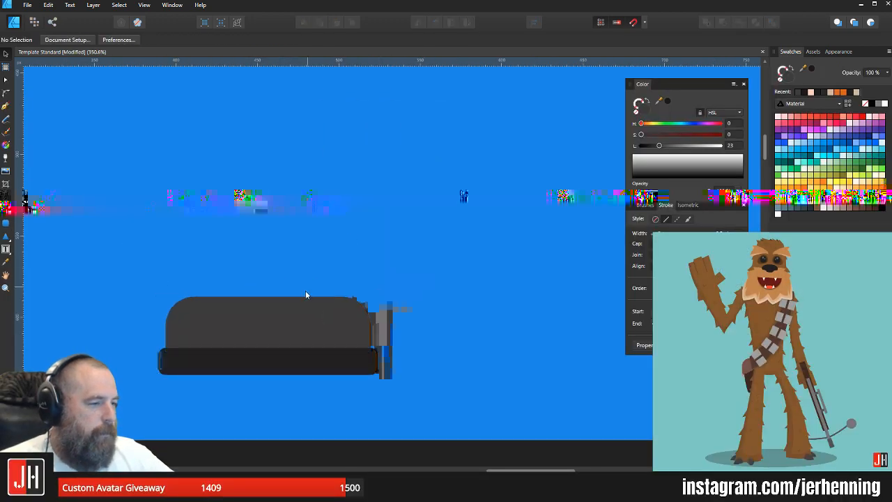
Step: Draw a tall, narrow lower leg with 50% rounded corners rising from the boot's heel, and fill it with the pelvis orange
{"action": "scroll", "coordinate": [309, 291], "scroll_direction": "down", "scroll_amount": 3}
{"action": "scroll", "coordinate": [311, 287], "scroll_direction": "up", "scroll_amount": 2}
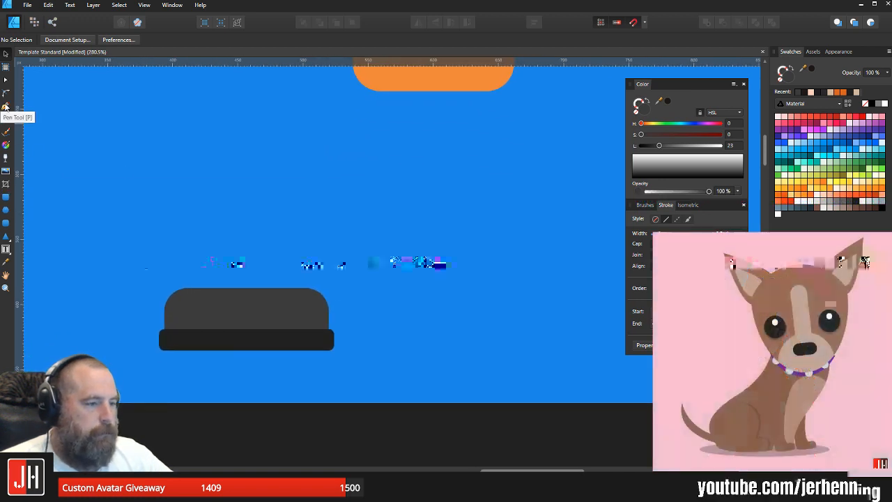
{"action": "left_click", "coordinate": [7, 224]}
{"action": "left_click_drag", "start_coordinate": [246, 114], "coordinate": [329, 349]}
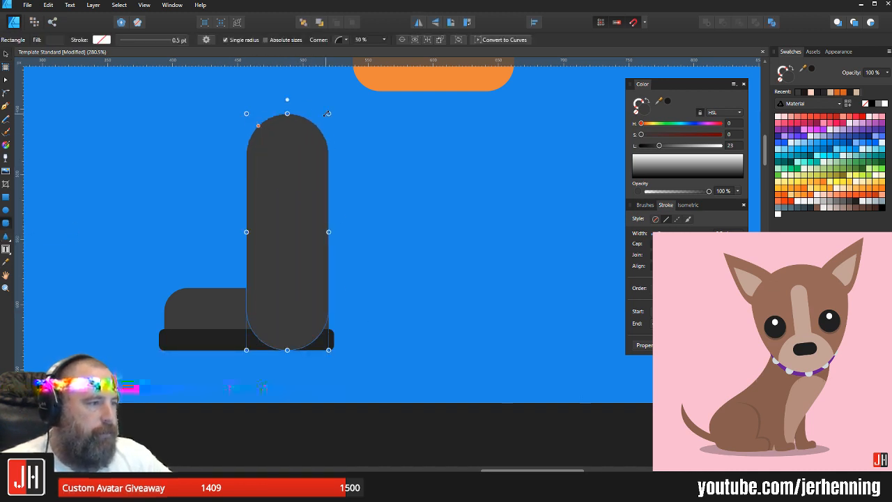
{"action": "mouse_move", "coordinate": [328, 114]}
{"action": "left_mouse_down"}
{"action": "mouse_move", "coordinate": [311, 113]}
{"action": "mouse_move", "coordinate": [315, 107]}
{"action": "left_mouse_up"}
{"action": "left_click_drag", "start_coordinate": [402, 112], "coordinate": [424, 164]}
{"action": "key", "text": "i"}
{"action": "left_click", "coordinate": [448, 127]}
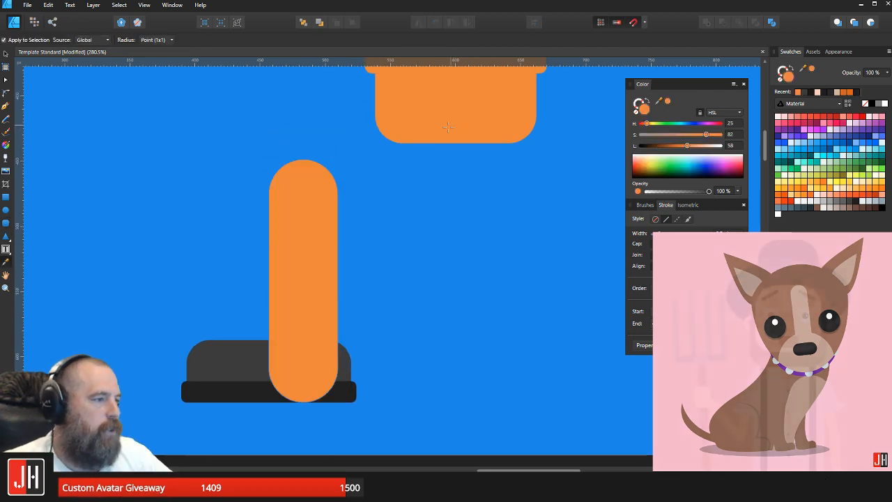
Step: Tilt the orange lower leg so its knee leans outward over the toe, and seat its lower end on the boot's heel
{"action": "key", "text": "v"}
{"action": "left_click_drag", "start_coordinate": [312, 189], "coordinate": [302, 171]}
{"action": "left_click_drag", "start_coordinate": [297, 129], "coordinate": [254, 136]}
{"action": "left_click_drag", "start_coordinate": [286, 255], "coordinate": [275, 274]}
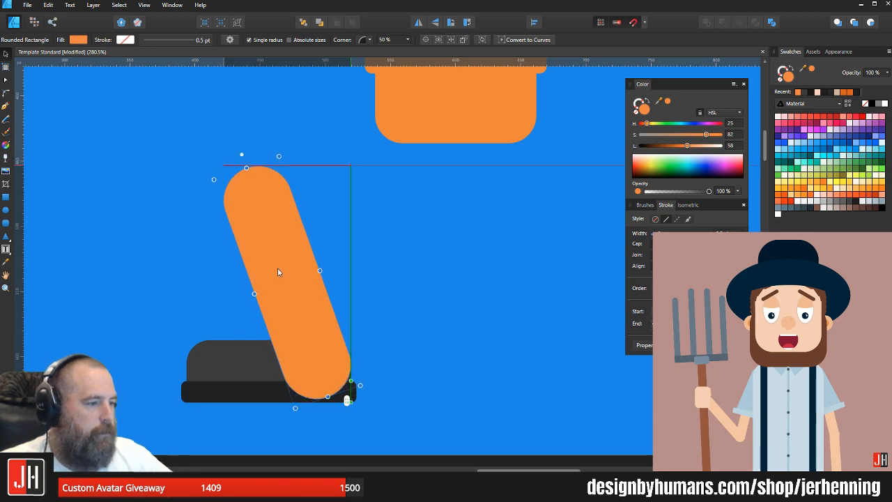
{"action": "mouse_move", "coordinate": [311, 350]}
{"action": "left_mouse_down"}
{"action": "mouse_move", "coordinate": [305, 335]}
{"action": "mouse_move", "coordinate": [312, 339]}
{"action": "left_mouse_up"}
{"action": "left_click", "coordinate": [400, 306]}
Step: Scale down the whole figure, including the lower leg and boot, and reposition it on the Twitter artboard
{"action": "scroll", "coordinate": [363, 307], "scroll_direction": "down", "scroll_amount": 5}
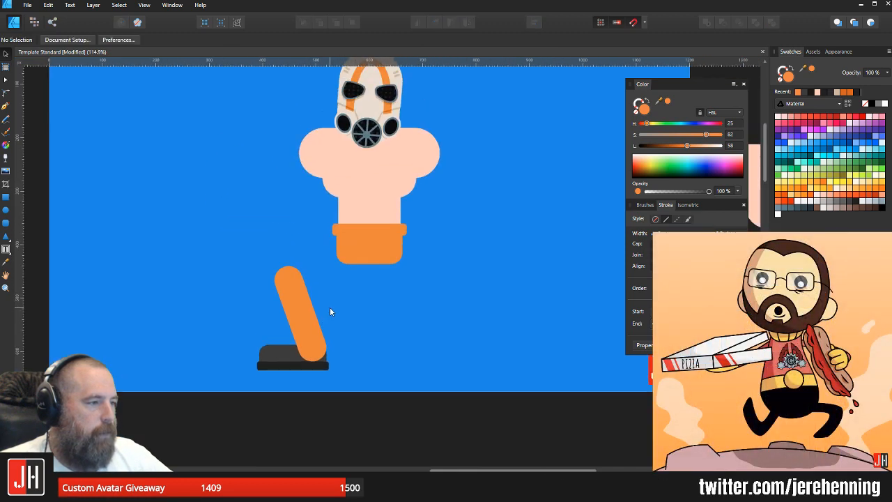
{"action": "left_click_drag", "start_coordinate": [370, 426], "coordinate": [374, 423]}
{"action": "mouse_move", "coordinate": [291, 315]}
{"action": "left_mouse_down"}
{"action": "mouse_move", "coordinate": [280, 338]}
{"action": "mouse_move", "coordinate": [294, 328]}
{"action": "left_mouse_up"}
{"action": "scroll", "coordinate": [303, 299], "scroll_direction": "down", "scroll_amount": 4}
{"action": "left_click_drag", "start_coordinate": [241, 156], "coordinate": [358, 370]}
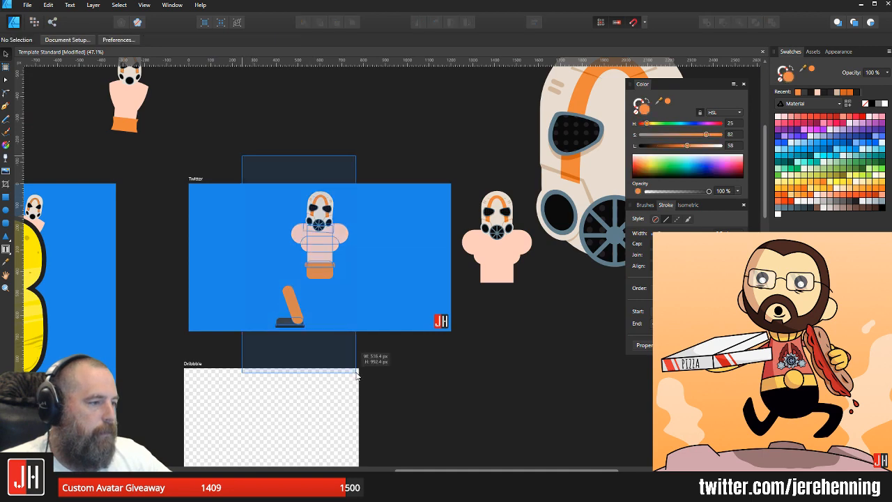
{"action": "left_click_drag", "start_coordinate": [349, 194], "coordinate": [340, 206]}
{"action": "left_click_drag", "start_coordinate": [317, 250], "coordinate": [329, 240]}
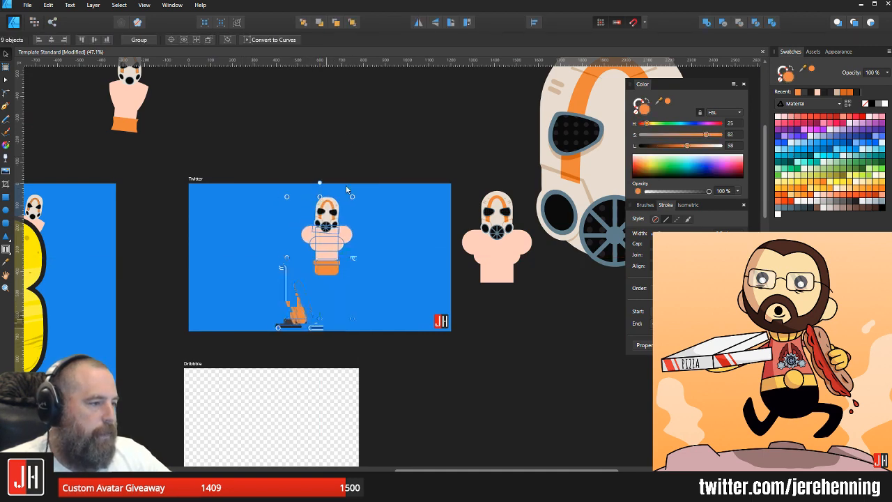
Step: Select the orange lower leg together with its boot and nudge them slightly beneath the pelvis
{"action": "left_click", "coordinate": [348, 136]}
{"action": "scroll", "coordinate": [332, 278], "scroll_direction": "up", "scroll_amount": 4}
{"action": "left_click_drag", "start_coordinate": [346, 279], "coordinate": [349, 276]}
{"action": "left_click_drag", "start_coordinate": [179, 274], "coordinate": [292, 428]}
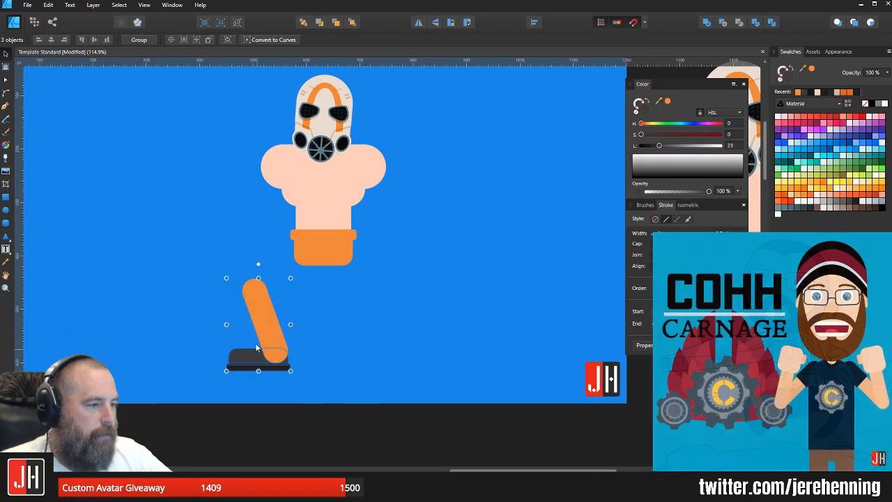
{"action": "mouse_move", "coordinate": [263, 343]}
{"action": "left_mouse_down"}
{"action": "mouse_move", "coordinate": [271, 365]}
{"action": "mouse_move", "coordinate": [261, 365]}
{"action": "mouse_move", "coordinate": [258, 346]}
{"action": "left_mouse_up"}
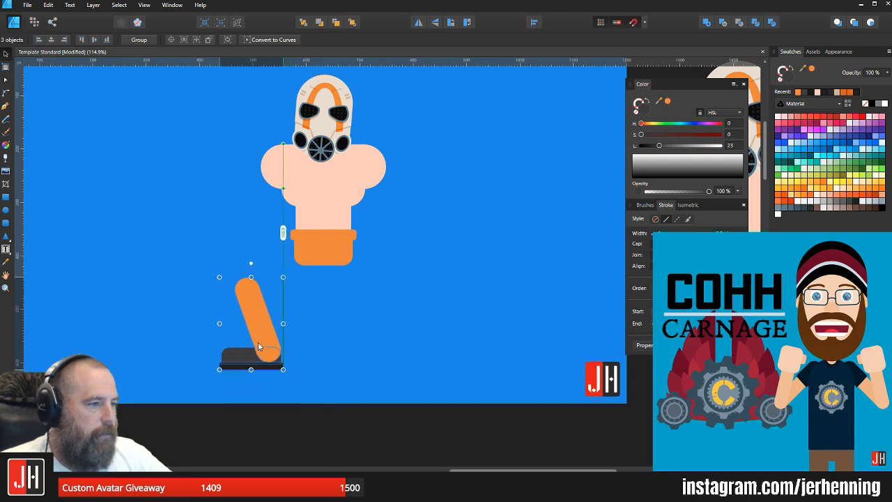
{"action": "left_click", "coordinate": [306, 317]}
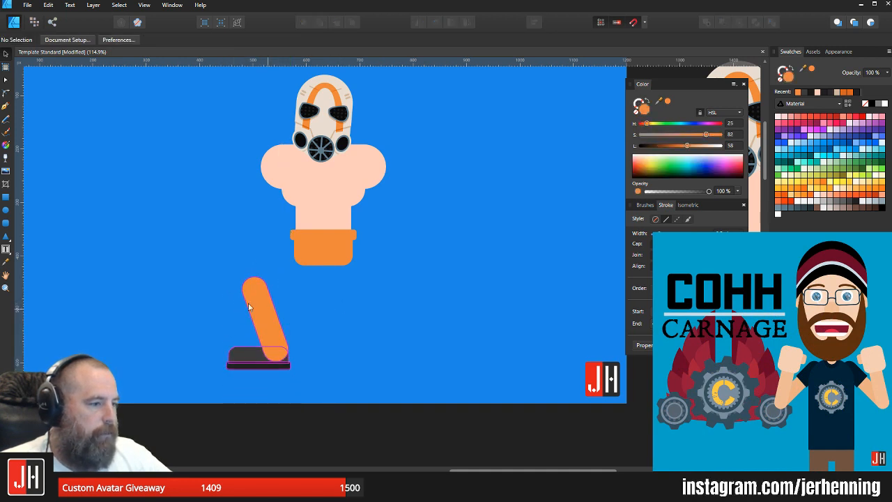
Step: Duplicate the orange lower leg as a thigh, rotate it diagonally, and seat it between the knee and the pelvis
{"action": "left_click", "coordinate": [258, 298]}
{"action": "left_click_drag", "start_coordinate": [261, 299], "coordinate": [261, 257]}
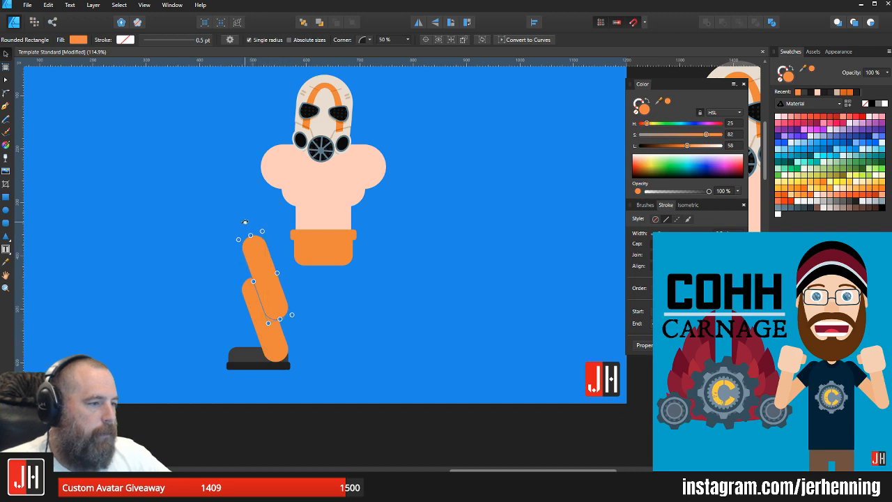
{"action": "left_click_drag", "start_coordinate": [245, 222], "coordinate": [304, 237]}
{"action": "scroll", "coordinate": [263, 267], "scroll_direction": "up", "scroll_amount": 5}
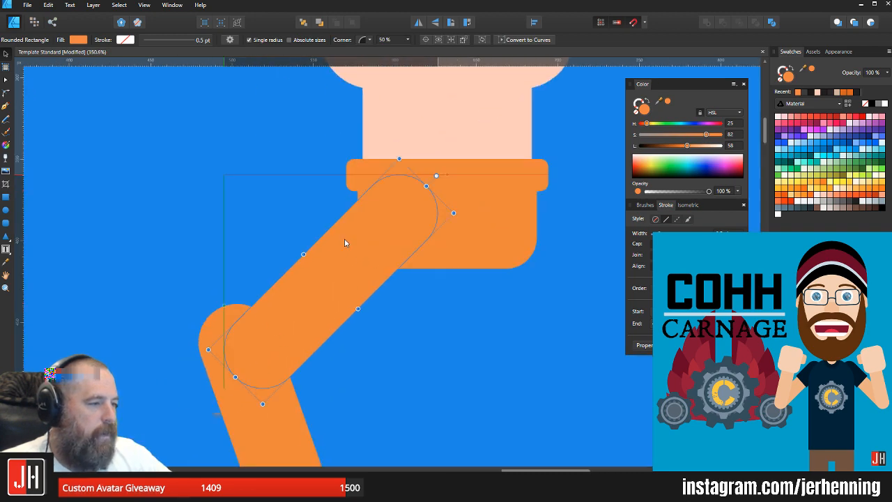
{"action": "left_click_drag", "start_coordinate": [357, 221], "coordinate": [356, 229]}
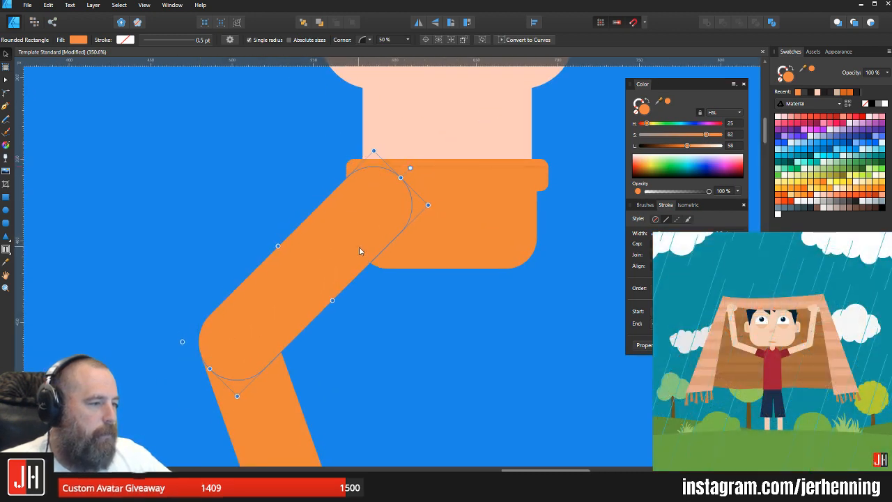
{"action": "scroll", "coordinate": [360, 248], "scroll_direction": "down", "scroll_amount": 5}
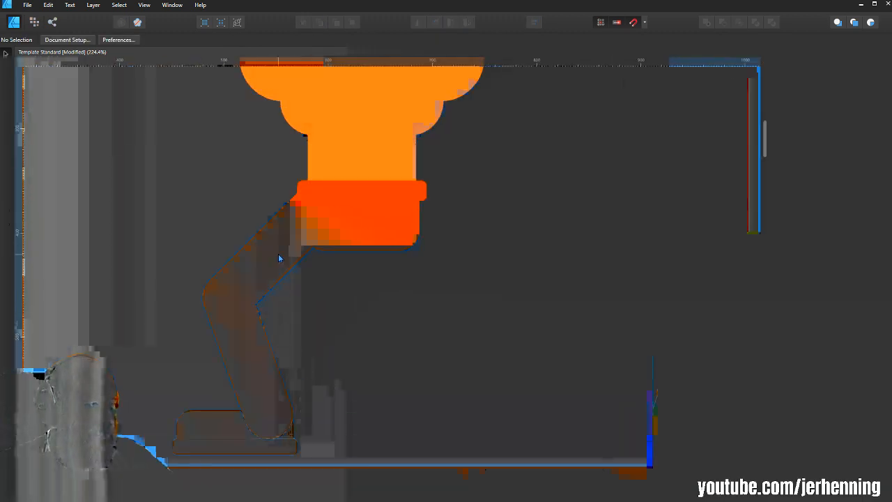
Step: Rotate the thigh closer to horizontal and move it back between the pelvis and the knee
{"action": "left_click", "coordinate": [278, 258]}
{"action": "left_click_drag", "start_coordinate": [345, 185], "coordinate": [393, 200]}
{"action": "scroll", "coordinate": [296, 228], "scroll_direction": "up", "scroll_amount": 2}
{"action": "left_click_drag", "start_coordinate": [318, 242], "coordinate": [324, 241]}
{"action": "scroll", "coordinate": [327, 244], "scroll_direction": "down", "scroll_amount": 7}
{"action": "left_click", "coordinate": [390, 253]}
{"action": "scroll", "coordinate": [322, 252], "scroll_direction": "up", "scroll_amount": 7}
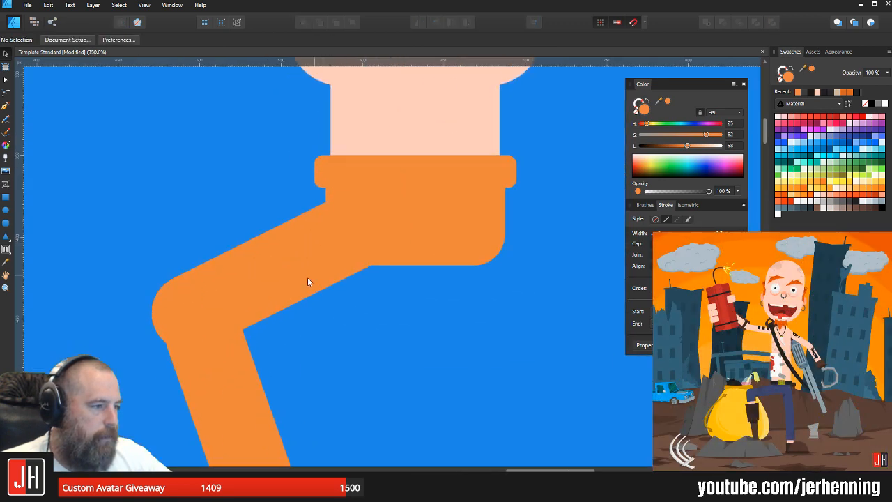
Step: Nudge the thigh so its rounded outer end meets the knee and its upper end overlaps the pelvis
{"action": "left_click", "coordinate": [308, 281]}
{"action": "left_click_drag", "start_coordinate": [305, 303], "coordinate": [300, 322]}
{"action": "left_click_drag", "start_coordinate": [288, 268], "coordinate": [255, 187]}
{"action": "scroll", "coordinate": [255, 189], "scroll_direction": "down", "scroll_amount": 3}
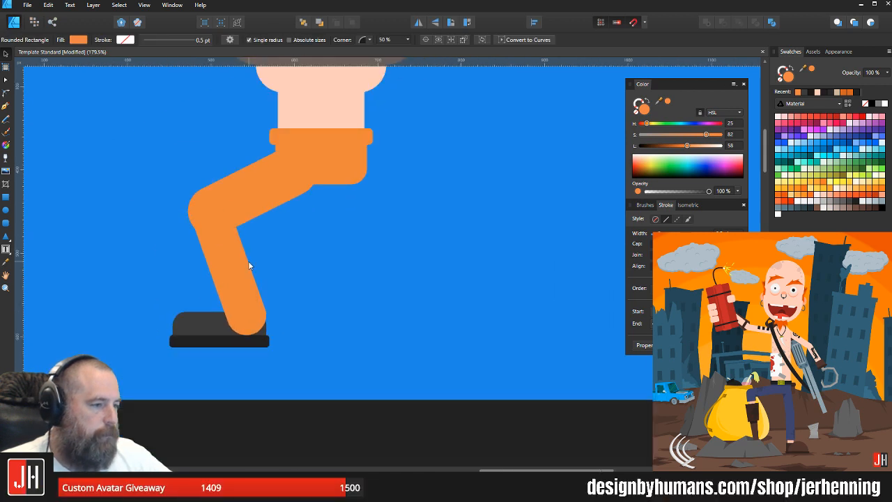
{"action": "left_click", "coordinate": [271, 247]}
{"action": "scroll", "coordinate": [282, 232], "scroll_direction": "up", "scroll_amount": 3}
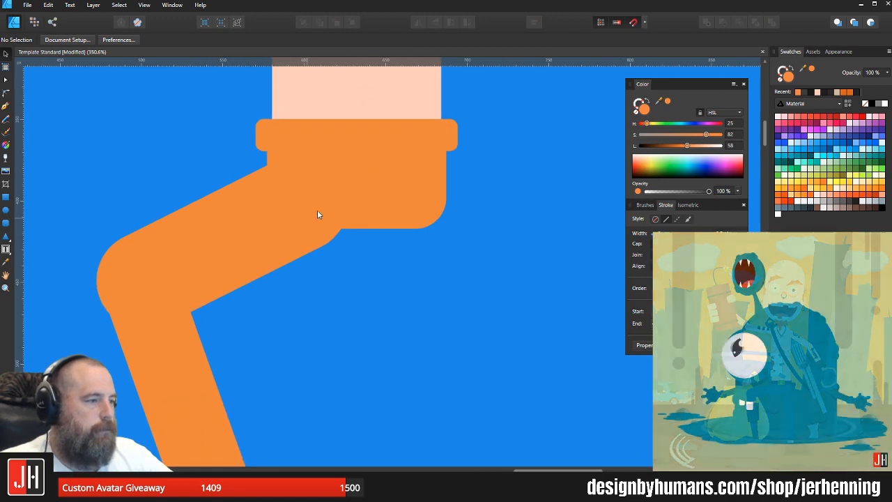
{"action": "left_click", "coordinate": [303, 215]}
{"action": "left_click_drag", "start_coordinate": [303, 211], "coordinate": [302, 204]}
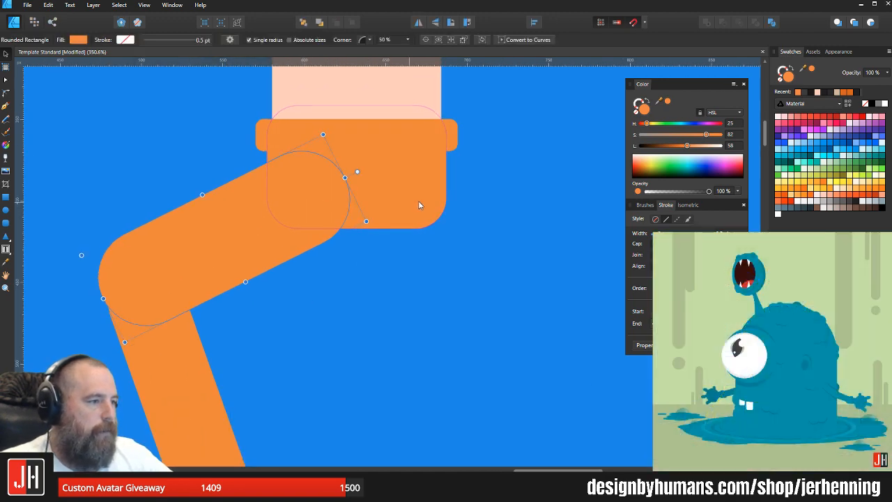
Step: Stretch the orange pelvis shape slightly downward so it covers the thigh's rounded hip end
{"action": "left_click", "coordinate": [418, 205]}
{"action": "left_click_drag", "start_coordinate": [358, 238], "coordinate": [358, 244]}
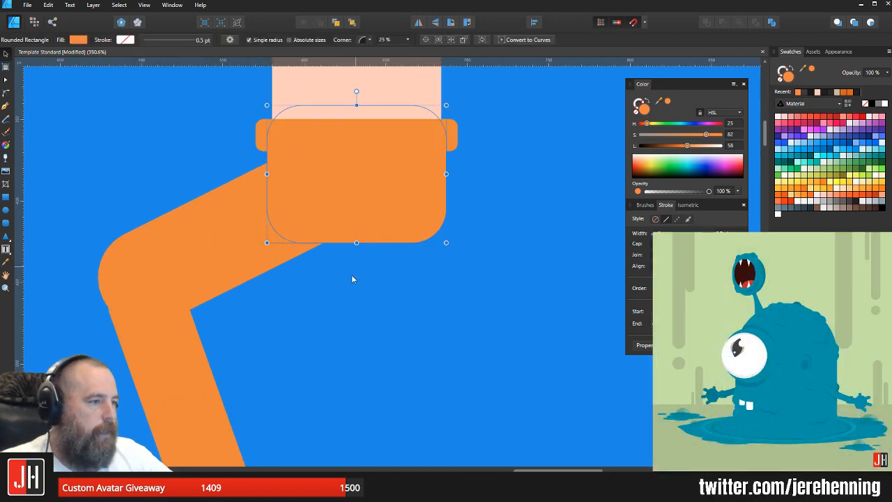
{"action": "left_click", "coordinate": [352, 275]}
{"action": "scroll", "coordinate": [356, 278], "scroll_direction": "down", "scroll_amount": 9}
{"action": "scroll", "coordinate": [362, 284], "scroll_direction": "up", "scroll_amount": 11}
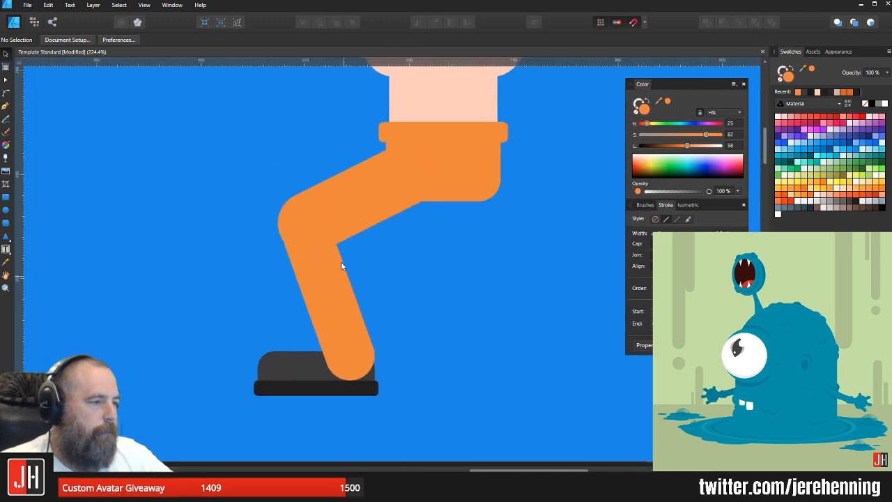
Step: Align the lower leg with the thigh at the knee and extend its lower end toward the boot
{"action": "left_click", "coordinate": [310, 218]}
{"action": "left_click_drag", "start_coordinate": [308, 218], "coordinate": [299, 186]}
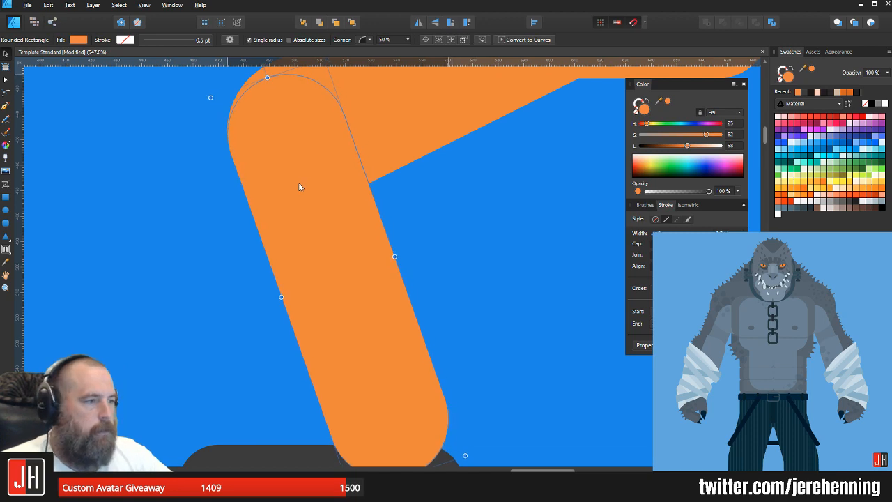
{"action": "scroll", "coordinate": [315, 211], "scroll_direction": "down", "scroll_amount": 5}
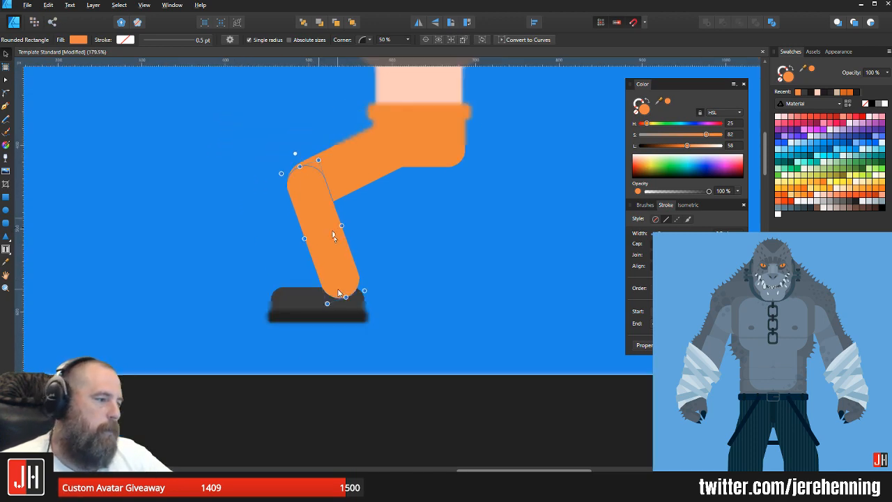
{"action": "left_click_drag", "start_coordinate": [345, 297], "coordinate": [349, 303]}
{"action": "left_click", "coordinate": [392, 236]}
Step: Delete the orange thigh and lower leg, keeping the boot and the pelvis
{"action": "scroll", "coordinate": [391, 236], "scroll_direction": "down", "scroll_amount": 9}
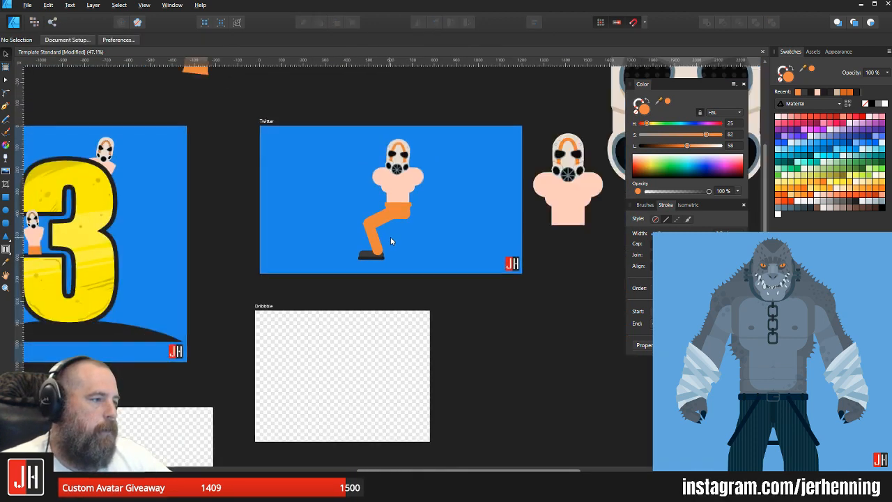
{"action": "left_click_drag", "start_coordinate": [391, 234], "coordinate": [364, 329]}
{"action": "scroll", "coordinate": [355, 247], "scroll_direction": "up", "scroll_amount": 8}
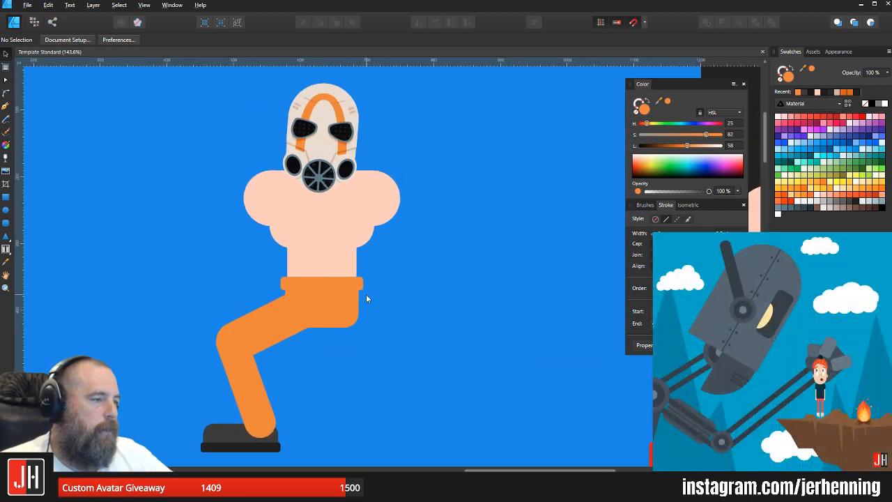
{"action": "scroll", "coordinate": [367, 291], "scroll_direction": "down", "scroll_amount": 3}
{"action": "scroll", "coordinate": [333, 360], "scroll_direction": "up", "scroll_amount": 3}
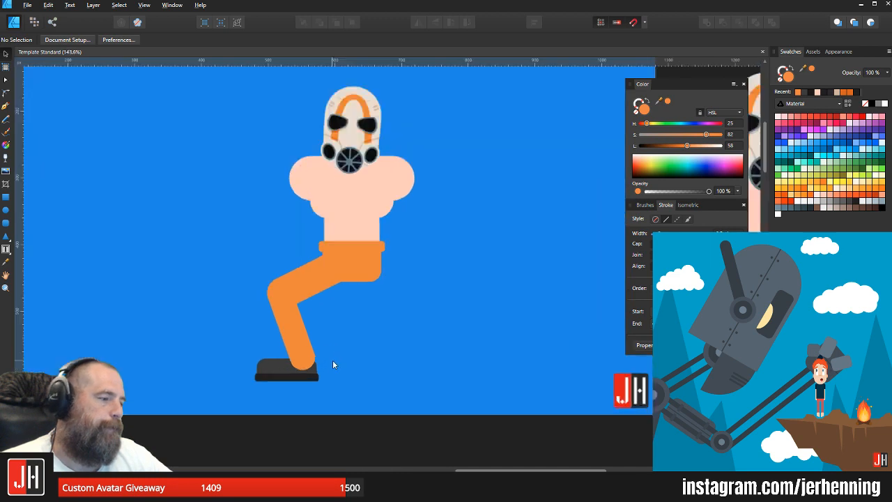
{"action": "left_click", "coordinate": [278, 323]}
{"action": "left_click", "coordinate": [310, 262], "text": "shift"}
{"action": "key", "text": "Delete"}
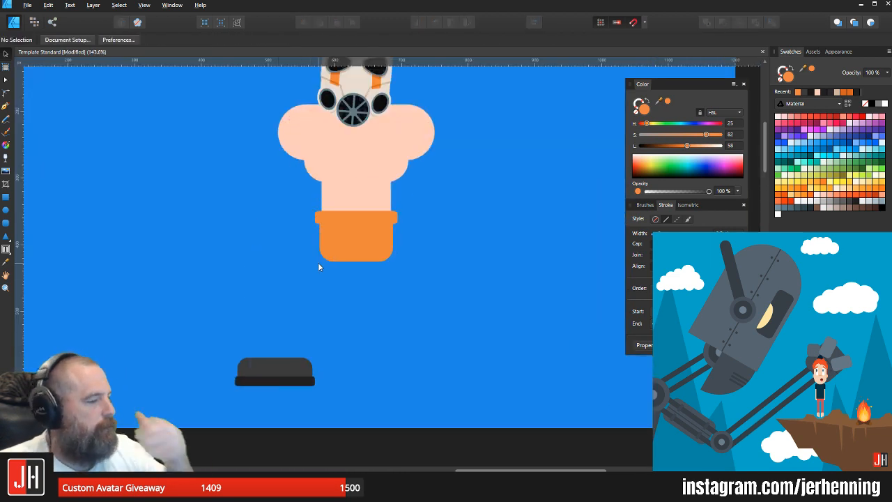
Step: Draw an orange rounded rectangle with 50% corners, about 57 px wide and 143 px tall, hanging from the pelvis's left half
{"action": "scroll", "coordinate": [325, 264], "scroll_direction": "down", "scroll_amount": 3}
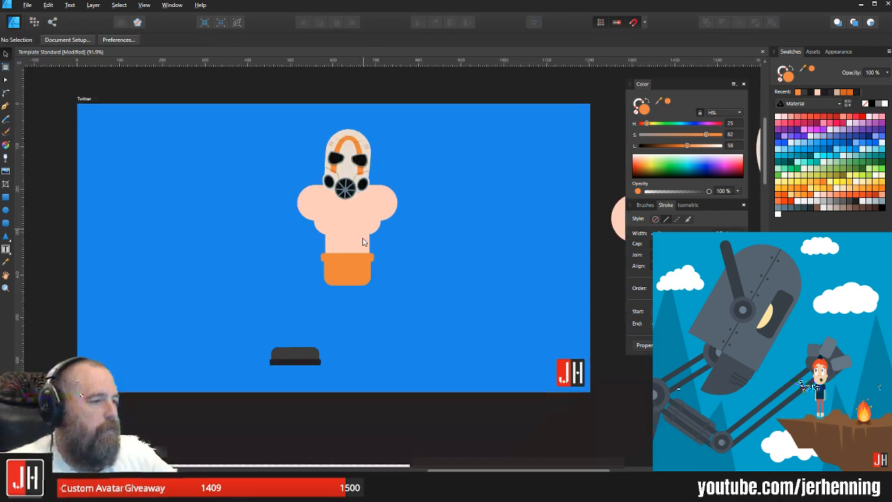
{"action": "scroll", "coordinate": [343, 296], "scroll_direction": "up", "scroll_amount": 3}
{"action": "scroll", "coordinate": [373, 266], "scroll_direction": "down", "scroll_amount": 8}
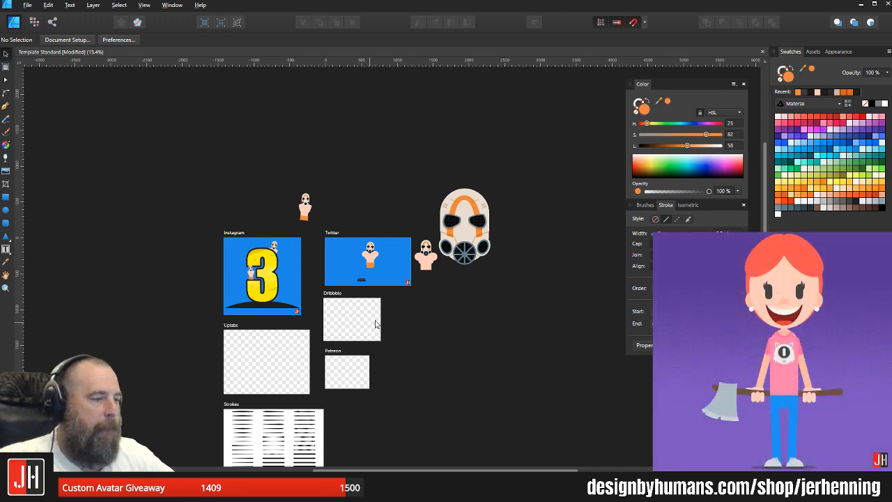
{"action": "scroll", "coordinate": [362, 283], "scroll_direction": "up", "scroll_amount": 8}
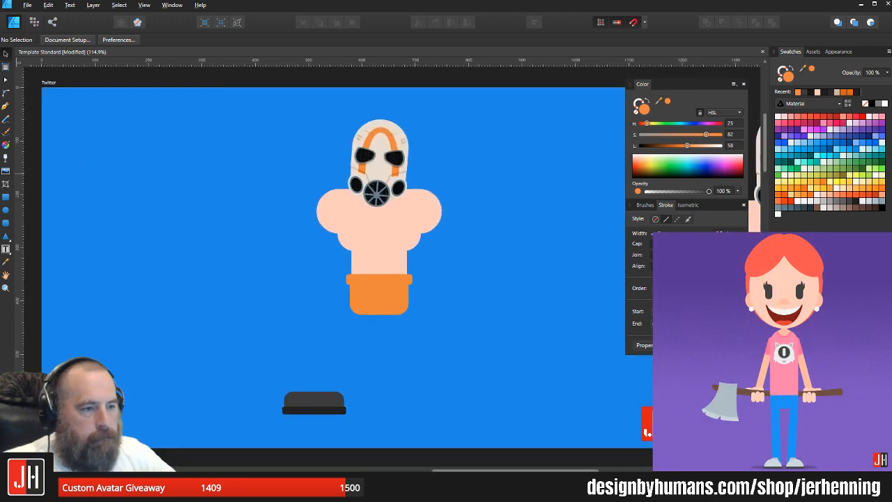
{"action": "left_click", "coordinate": [6, 223]}
{"action": "scroll", "coordinate": [283, 331], "scroll_direction": "up", "scroll_amount": 4}
{"action": "left_click_drag", "start_coordinate": [335, 235], "coordinate": [402, 392]}
{"action": "left_click_drag", "start_coordinate": [388, 315], "coordinate": [461, 326]}
{"action": "left_click_drag", "start_coordinate": [473, 252], "coordinate": [466, 252]}
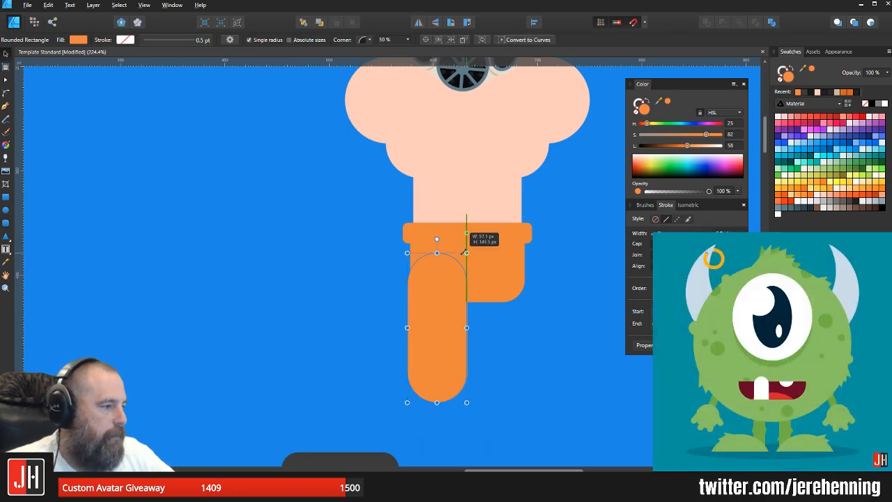
Step: Duplicate the upper leg side by side beneath the pelvis, and scale both down to match the pelvis width
{"action": "scroll", "coordinate": [447, 315], "scroll_direction": "down", "scroll_amount": 3}
{"action": "mouse_move", "coordinate": [447, 315]}
{"action": "left_mouse_down"}
{"action": "mouse_move", "coordinate": [484, 313]}
{"action": "mouse_move", "coordinate": [458, 308]}
{"action": "left_mouse_up"}
{"action": "scroll", "coordinate": [477, 314], "scroll_direction": "up", "scroll_amount": 3}
{"action": "left_click", "coordinate": [391, 304], "text": "shift"}
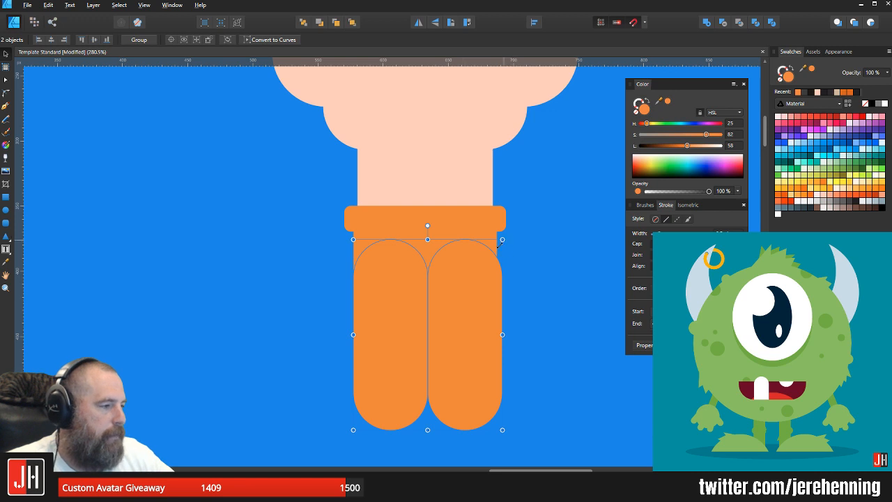
{"action": "left_click_drag", "start_coordinate": [500, 241], "coordinate": [499, 246]}
Step: Move the left upper leg outward and rotate it so its knee end points away from the body
{"action": "left_click", "coordinate": [461, 330]}
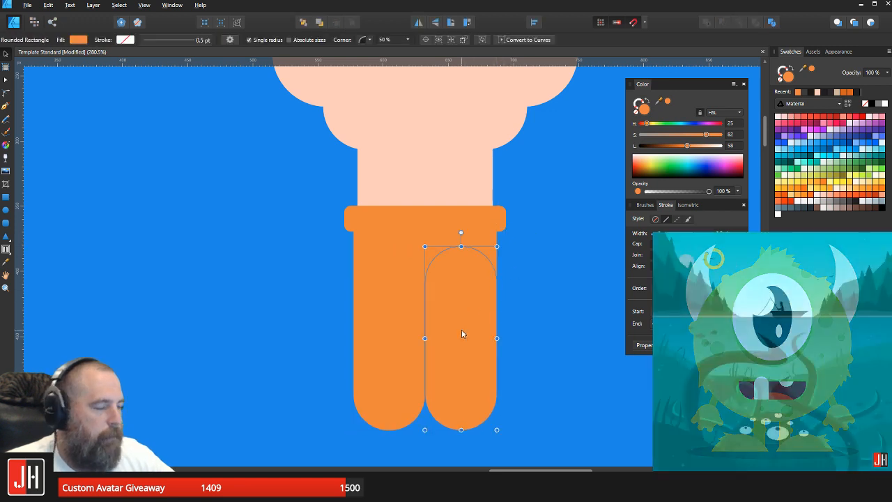
{"action": "left_click", "coordinate": [396, 310]}
{"action": "scroll", "coordinate": [398, 310], "scroll_direction": "down", "scroll_amount": 1}
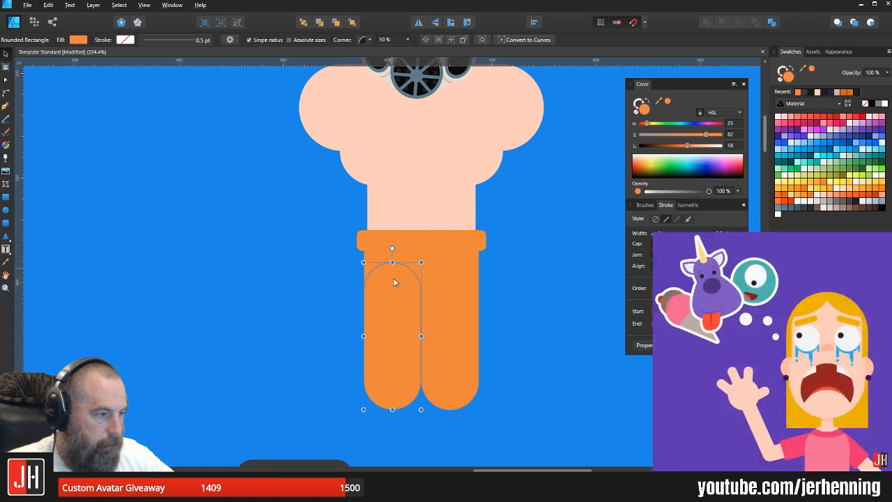
{"action": "left_click_drag", "start_coordinate": [394, 281], "coordinate": [365, 293]}
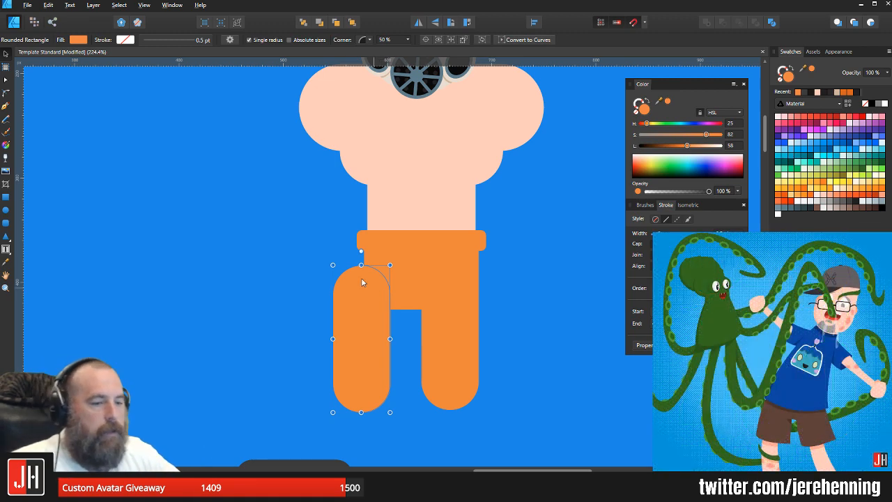
{"action": "left_click_drag", "start_coordinate": [362, 293], "coordinate": [348, 301]}
{"action": "left_click_drag", "start_coordinate": [344, 257], "coordinate": [389, 269]}
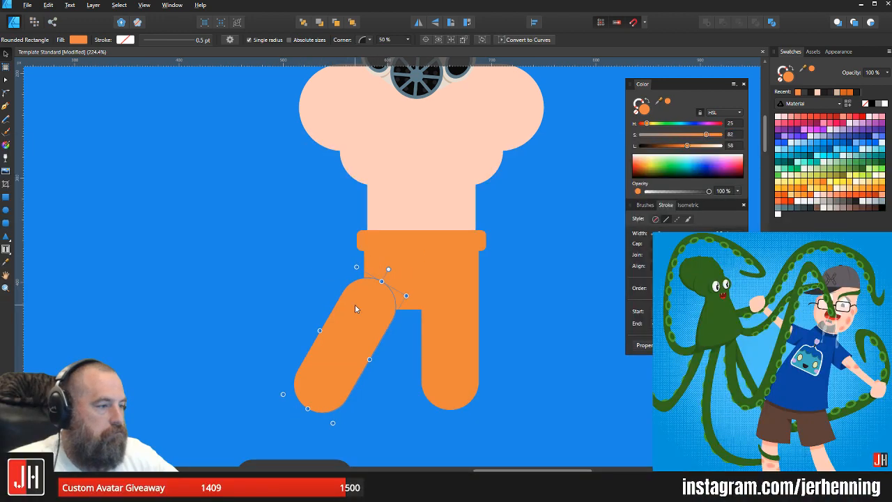
{"action": "left_click", "coordinate": [294, 260]}
Step: Rotate the right upper leg outward to mirror the left one, then center both upper legs under the pelvis
{"action": "scroll", "coordinate": [327, 284], "scroll_direction": "down", "scroll_amount": 5}
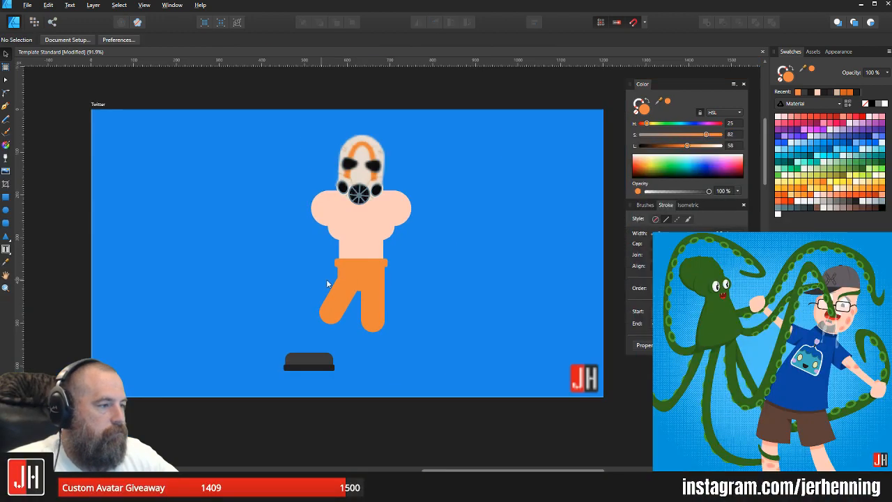
{"action": "scroll", "coordinate": [324, 261], "scroll_direction": "up", "scroll_amount": 3}
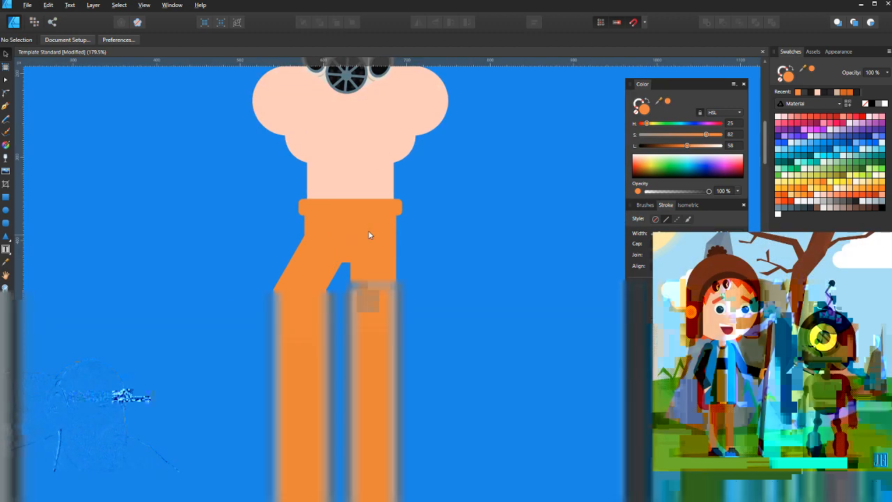
{"action": "left_click", "coordinate": [369, 230]}
{"action": "left_click_drag", "start_coordinate": [373, 210], "coordinate": [337, 221]}
{"action": "left_click_drag", "start_coordinate": [382, 296], "coordinate": [394, 288]}
{"action": "left_click", "coordinate": [305, 288], "text": "shift"}
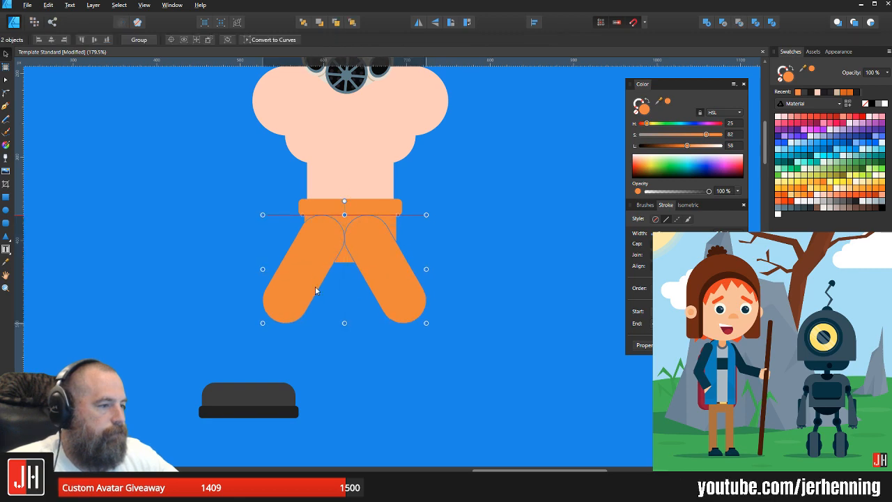
{"action": "left_click_drag", "start_coordinate": [315, 287], "coordinate": [319, 287]}
{"action": "left_click", "coordinate": [489, 255]}
Step: Rotate the left upper leg farther outward around its hip until it slants at about 45 degrees
{"action": "scroll", "coordinate": [402, 292], "scroll_direction": "down", "scroll_amount": 5}
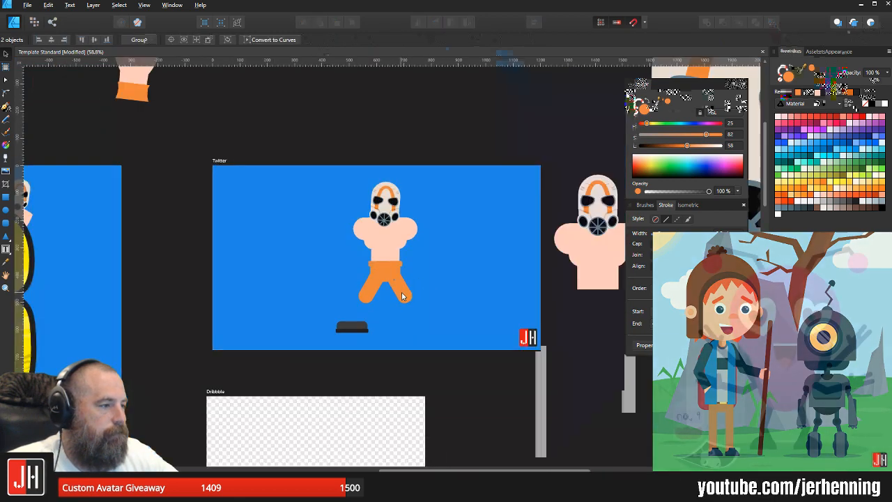
{"action": "scroll", "coordinate": [401, 296], "scroll_direction": "down", "scroll_amount": 2}
{"action": "scroll", "coordinate": [398, 288], "scroll_direction": "up", "scroll_amount": 8}
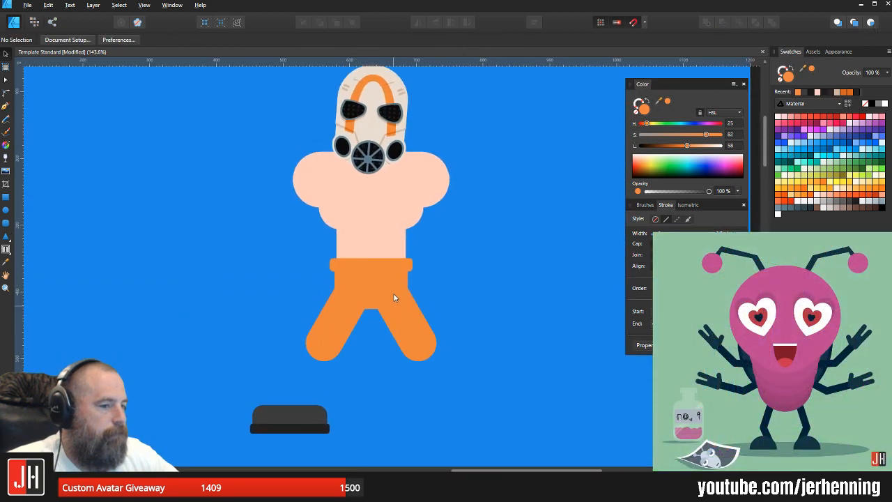
{"action": "scroll", "coordinate": [398, 288], "scroll_direction": "down", "scroll_amount": 3}
{"action": "scroll", "coordinate": [370, 293], "scroll_direction": "up", "scroll_amount": 5}
{"action": "left_click", "coordinate": [362, 294]}
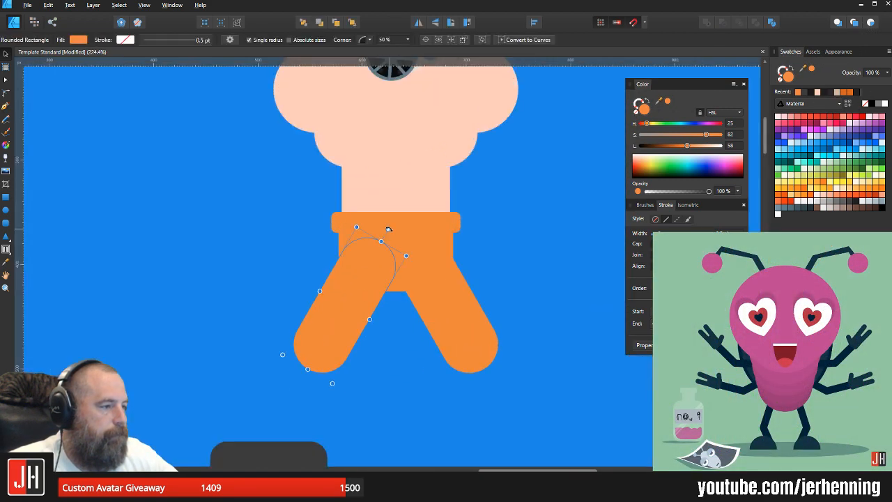
{"action": "mouse_move", "coordinate": [388, 229]}
{"action": "left_mouse_down"}
{"action": "mouse_move", "coordinate": [409, 231]}
{"action": "mouse_move", "coordinate": [393, 235]}
{"action": "left_mouse_up"}
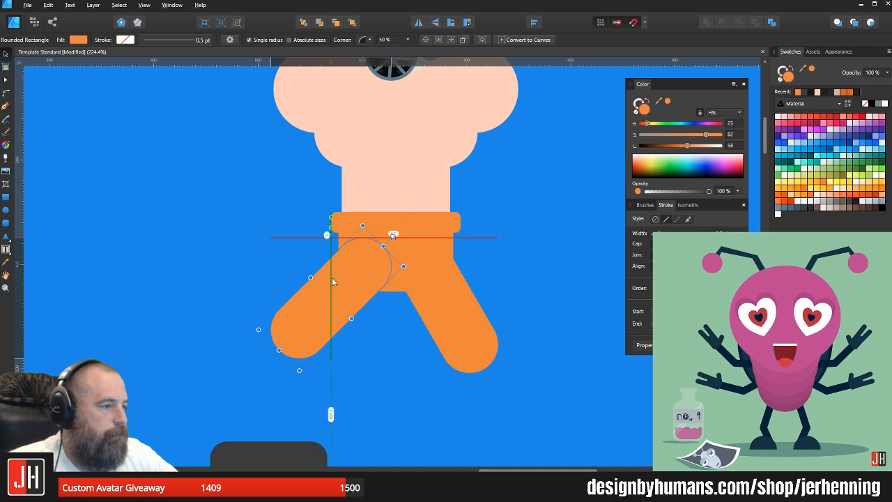
Step: Replace the right upper leg with a mirrored copy of the left one and move the pair to the middle beneath the pelvis
{"action": "left_click", "coordinate": [436, 297]}
{"action": "key", "text": "Delete"}
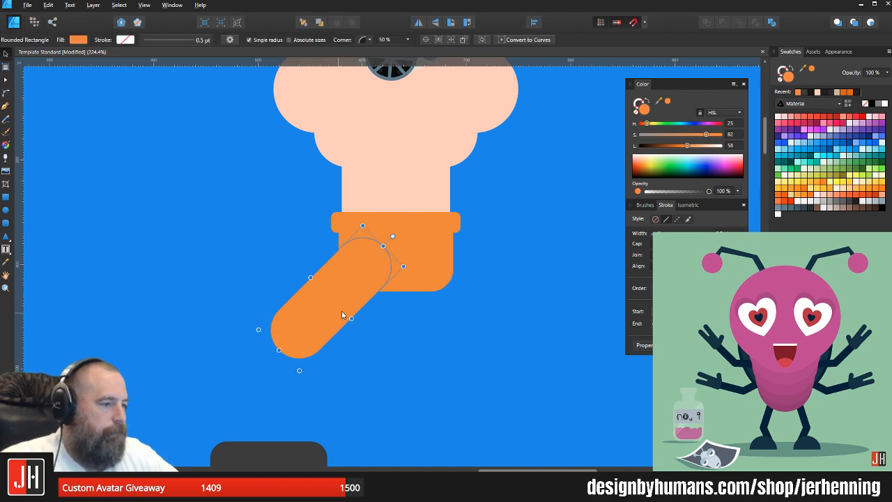
{"action": "key", "text": "ctrl+z"}
{"action": "left_click_drag", "start_coordinate": [522, 252], "coordinate": [442, 259]}
{"action": "left_click", "coordinate": [367, 294], "text": "shift"}
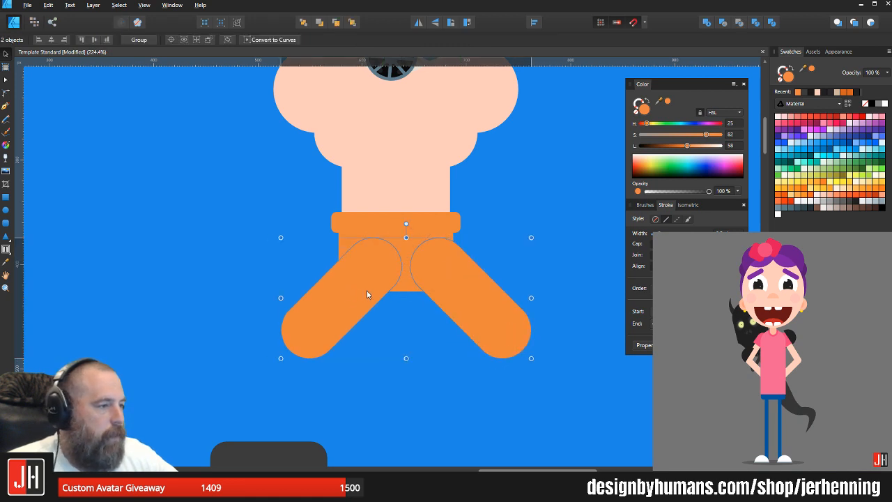
{"action": "mouse_move", "coordinate": [367, 291]}
{"action": "left_mouse_down"}
{"action": "mouse_move", "coordinate": [349, 291]}
{"action": "mouse_move", "coordinate": [357, 290]}
{"action": "left_mouse_up"}
{"action": "left_click", "coordinate": [509, 192]}
{"action": "scroll", "coordinate": [434, 287], "scroll_direction": "down", "scroll_amount": 2}
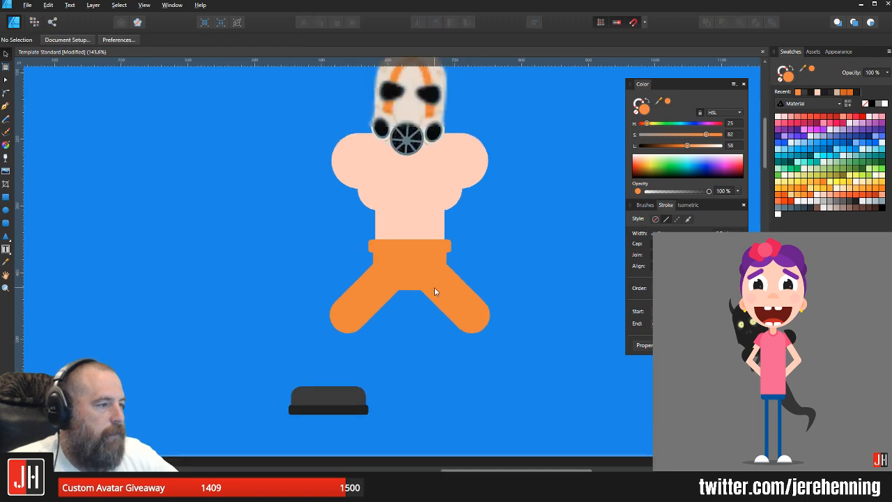
Step: Select both upper legs and nudge them together into exact horizontal alignment with the body's center
{"action": "scroll", "coordinate": [434, 287], "scroll_direction": "down", "scroll_amount": 4}
{"action": "scroll", "coordinate": [395, 319], "scroll_direction": "up", "scroll_amount": 4}
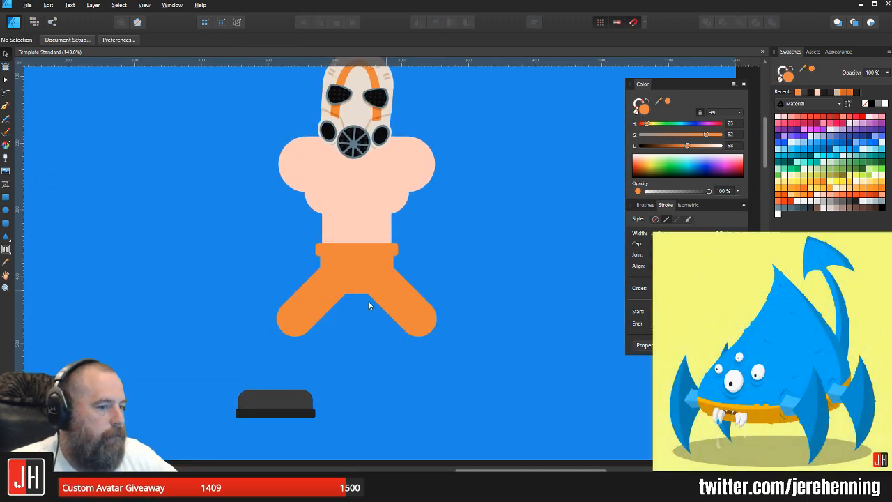
{"action": "scroll", "coordinate": [373, 308], "scroll_direction": "up", "scroll_amount": 1}
{"action": "scroll", "coordinate": [398, 273], "scroll_direction": "down", "scroll_amount": 3}
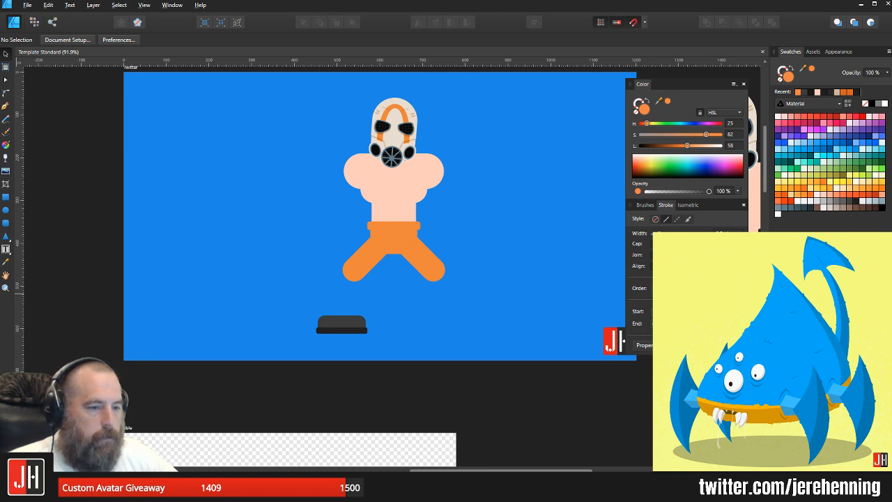
{"action": "scroll", "coordinate": [415, 247], "scroll_direction": "down", "scroll_amount": 2}
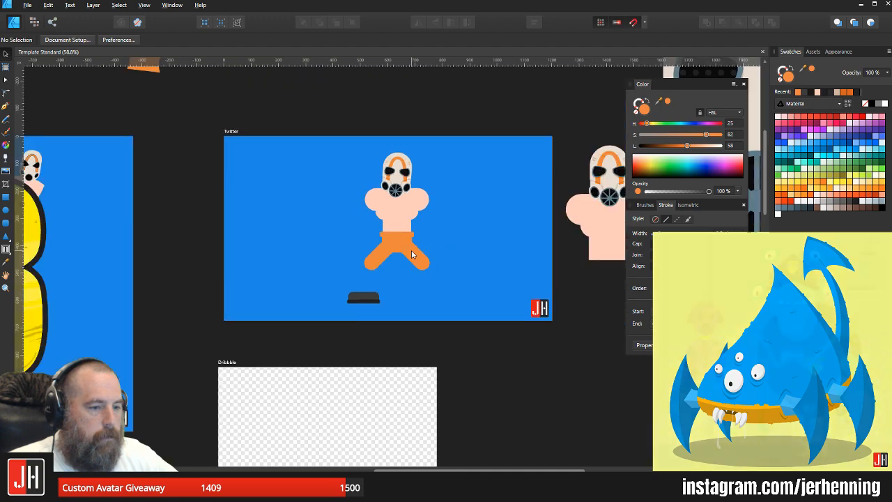
{"action": "left_click_drag", "start_coordinate": [411, 250], "coordinate": [351, 241]}
{"action": "scroll", "coordinate": [352, 242], "scroll_direction": "up", "scroll_amount": 5}
{"action": "scroll", "coordinate": [283, 235], "scroll_direction": "up", "scroll_amount": 3}
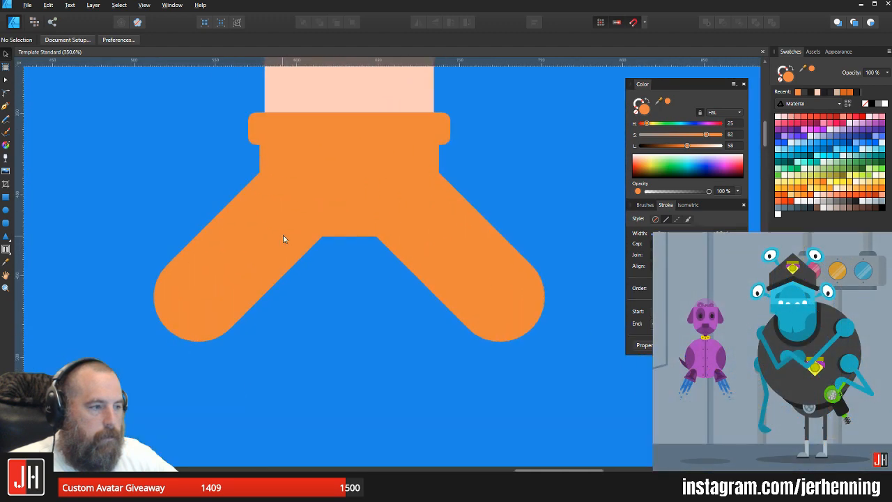
{"action": "left_click", "coordinate": [283, 237]}
{"action": "left_click", "coordinate": [423, 227], "text": "shift"}
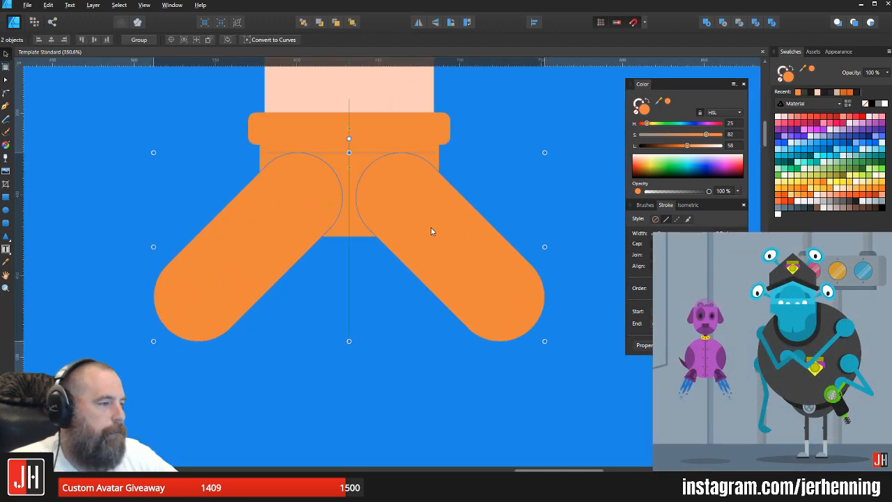
{"action": "left_click_drag", "start_coordinate": [429, 229], "coordinate": [431, 229]}
{"action": "scroll", "coordinate": [441, 235], "scroll_direction": "down", "scroll_amount": 4}
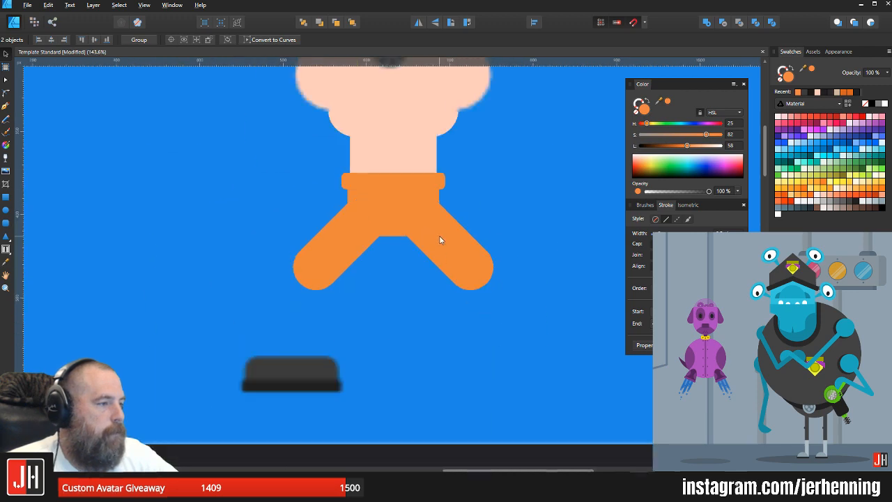
{"action": "left_click", "coordinate": [487, 228]}
Step: Scale the left upper leg up slightly in proportion and shift it outward so its top stays within the pelvis
{"action": "scroll", "coordinate": [486, 229], "scroll_direction": "down", "scroll_amount": 5}
{"action": "scroll", "coordinate": [465, 237], "scroll_direction": "up", "scroll_amount": 6}
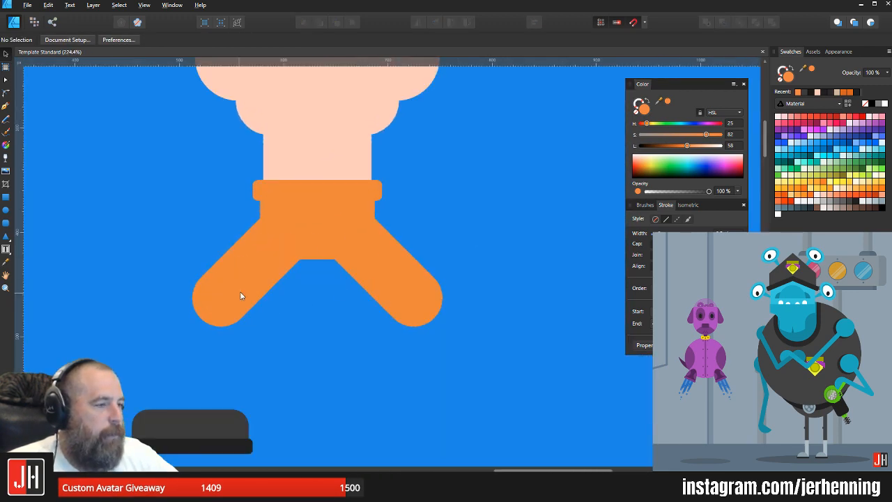
{"action": "left_click", "coordinate": [279, 229]}
{"action": "left_click_drag", "start_coordinate": [285, 195], "coordinate": [290, 180]}
{"action": "left_click_drag", "start_coordinate": [282, 223], "coordinate": [275, 231]}
Step: Delete the smaller right upper leg, add a horizontally flipped copy of the enlarged left one, and center both under the pelvis
{"action": "left_click", "coordinate": [394, 261]}
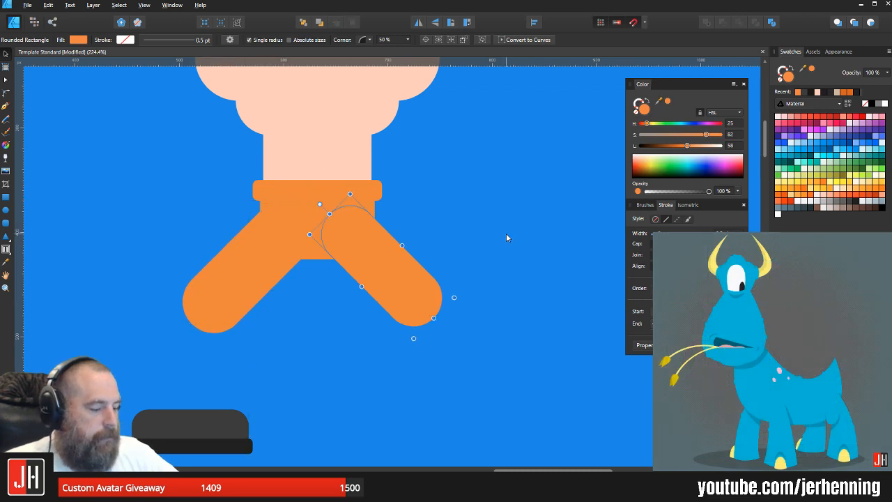
{"action": "key", "text": "Delete"}
{"action": "left_click", "coordinate": [281, 246]}
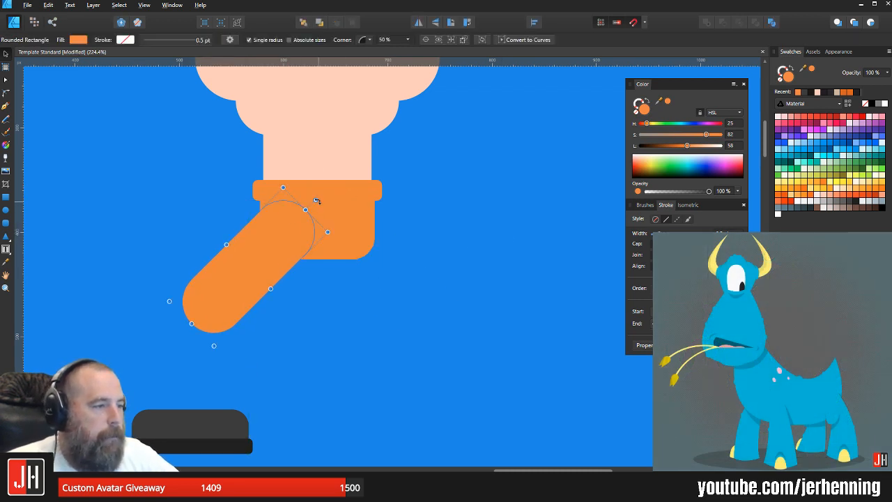
{"action": "left_click_drag", "start_coordinate": [317, 200], "coordinate": [493, 233]}
{"action": "left_click", "coordinate": [420, 21]}
{"action": "left_click_drag", "start_coordinate": [402, 234], "coordinate": [333, 237]}
{"action": "left_click", "coordinate": [260, 264], "text": "shift"}
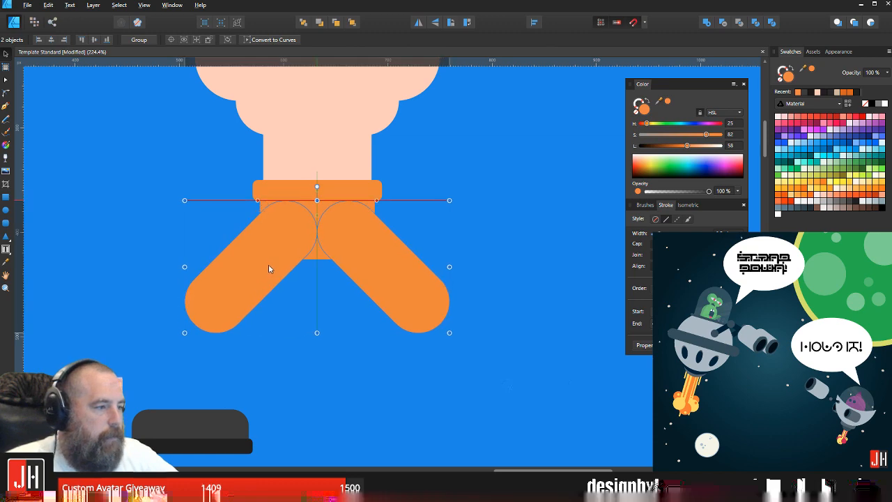
{"action": "left_click", "coordinate": [421, 153]}
Step: Examine the widened leg stance up close and against the whole figure, the boot and the artboard
{"action": "scroll", "coordinate": [389, 225], "scroll_direction": "down", "scroll_amount": 4}
{"action": "left_click_drag", "start_coordinate": [389, 225], "coordinate": [364, 237]}
{"action": "scroll", "coordinate": [380, 249], "scroll_direction": "up", "scroll_amount": 3}
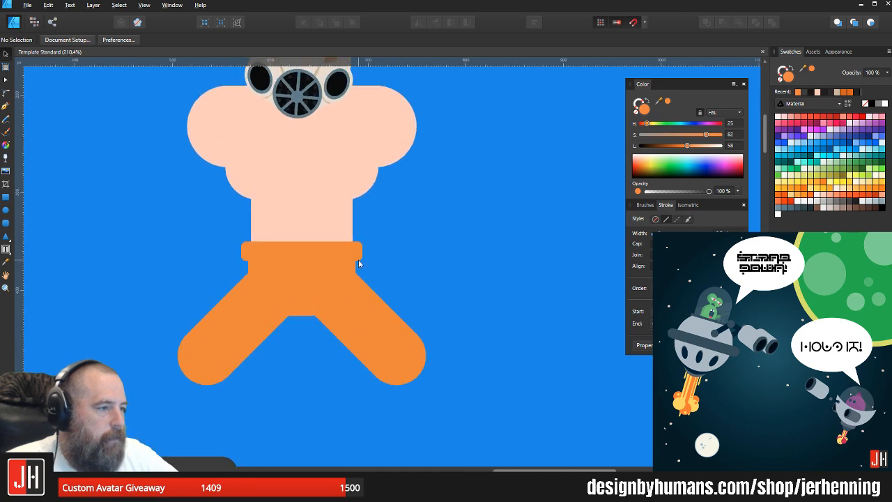
{"action": "scroll", "coordinate": [408, 229], "scroll_direction": "down", "scroll_amount": 3}
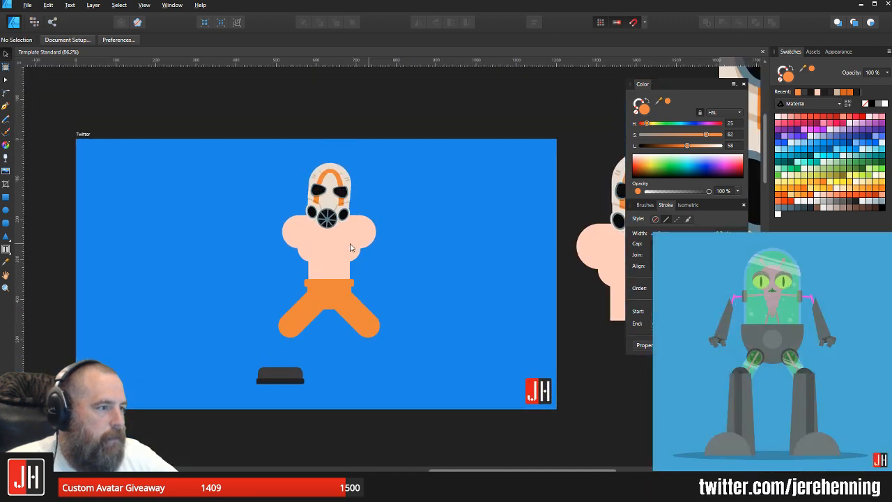
{"action": "scroll", "coordinate": [352, 241], "scroll_direction": "up", "scroll_amount": 3}
{"action": "scroll", "coordinate": [377, 245], "scroll_direction": "down", "scroll_amount": 1}
{"action": "scroll", "coordinate": [383, 244], "scroll_direction": "down", "scroll_amount": 2}
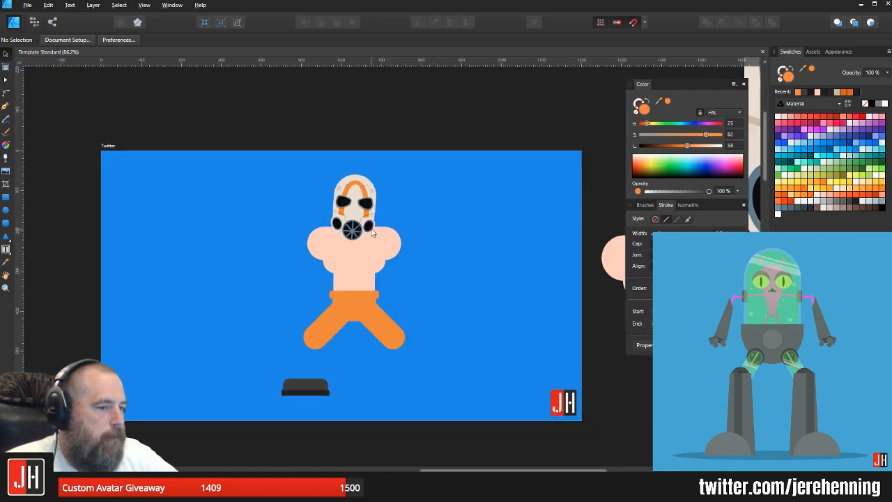
{"action": "scroll", "coordinate": [334, 299], "scroll_direction": "up", "scroll_amount": 3}
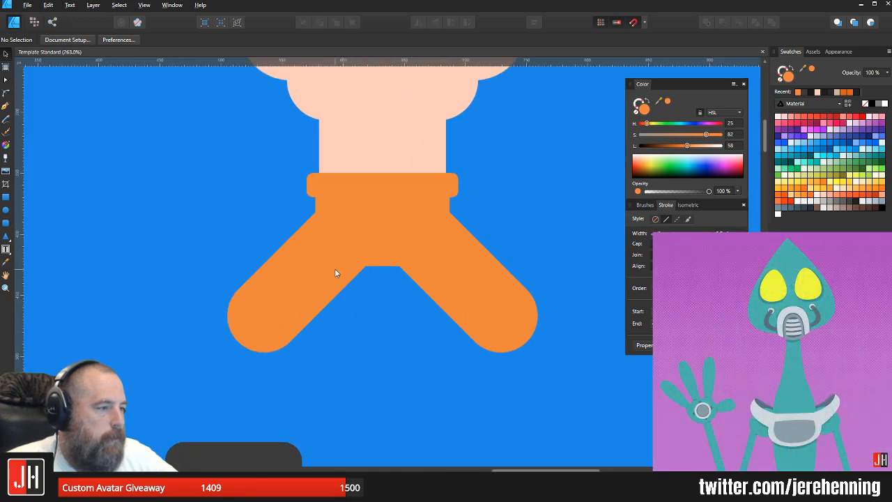
{"action": "left_click", "coordinate": [335, 272]}
{"action": "scroll", "coordinate": [336, 268], "scroll_direction": "down", "scroll_amount": 4}
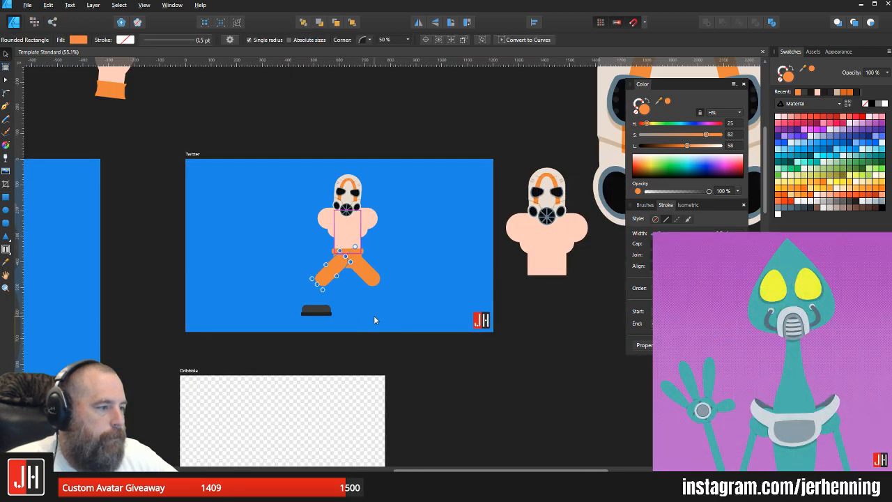
{"action": "key", "text": "Escape"}
{"action": "scroll", "coordinate": [347, 295], "scroll_direction": "up", "scroll_amount": 2}
{"action": "scroll", "coordinate": [349, 286], "scroll_direction": "up", "scroll_amount": 2}
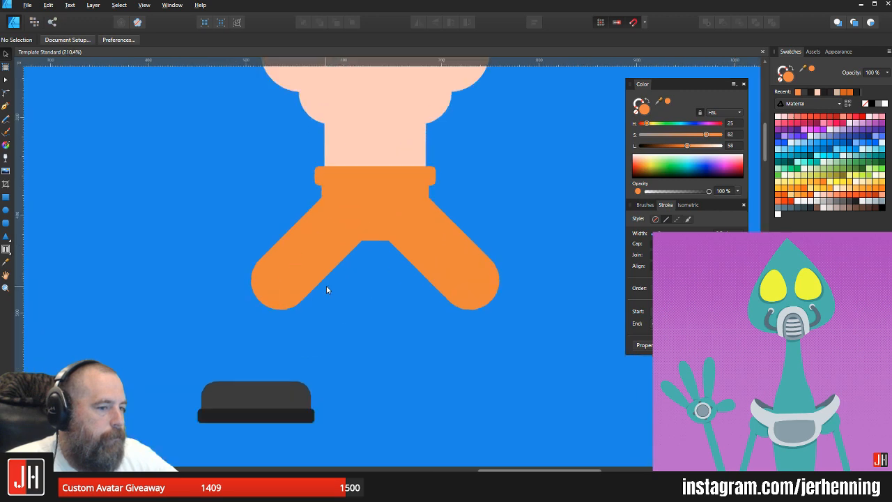
Step: Narrow the lower chest shape slightly from both sides, and narrow the shoulder shape to about 223 px wide
{"action": "scroll", "coordinate": [327, 290], "scroll_direction": "down", "scroll_amount": 4}
{"action": "scroll", "coordinate": [337, 263], "scroll_direction": "up", "scroll_amount": 4}
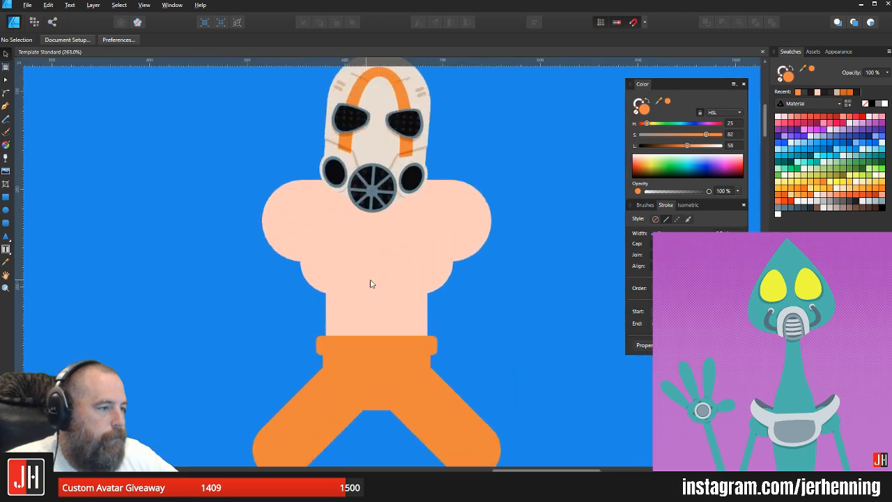
{"action": "left_click", "coordinate": [450, 269]}
{"action": "left_click_drag", "start_coordinate": [465, 257], "coordinate": [470, 257]}
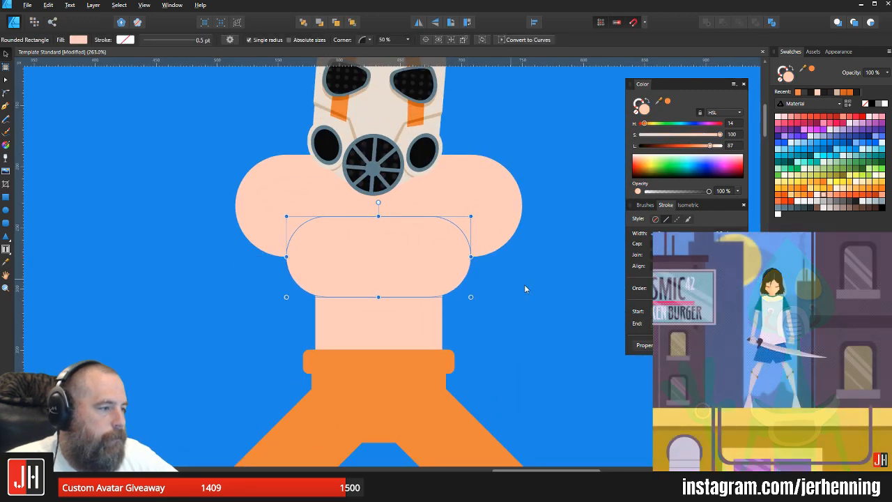
{"action": "left_click", "coordinate": [525, 286]}
{"action": "left_click", "coordinate": [497, 208]}
{"action": "left_click_drag", "start_coordinate": [523, 205], "coordinate": [515, 206]}
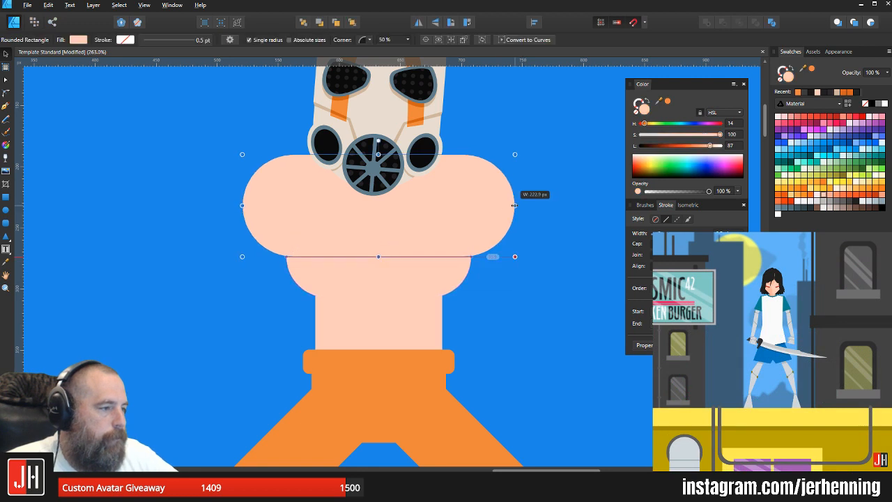
{"action": "left_click", "coordinate": [528, 238]}
Step: Select both parts of the dark boot and move them up and outward, farther from the left leg
{"action": "scroll", "coordinate": [495, 290], "scroll_direction": "down", "scroll_amount": 5}
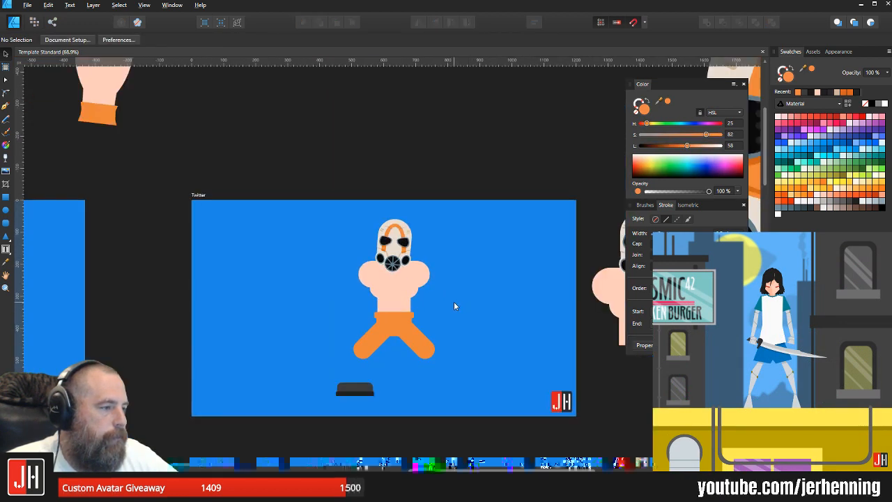
{"action": "scroll", "coordinate": [454, 306], "scroll_direction": "up", "scroll_amount": 2}
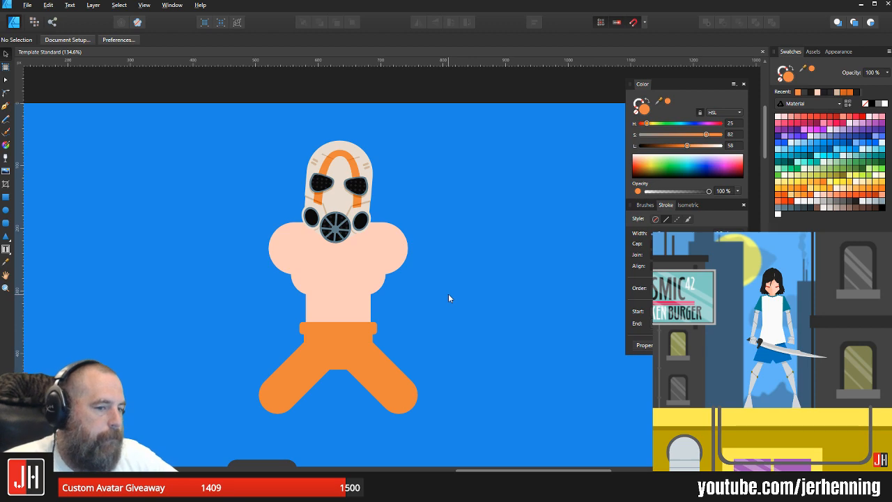
{"action": "scroll", "coordinate": [448, 298], "scroll_direction": "down", "scroll_amount": 4}
{"action": "scroll", "coordinate": [360, 283], "scroll_direction": "right", "scroll_amount": 1}
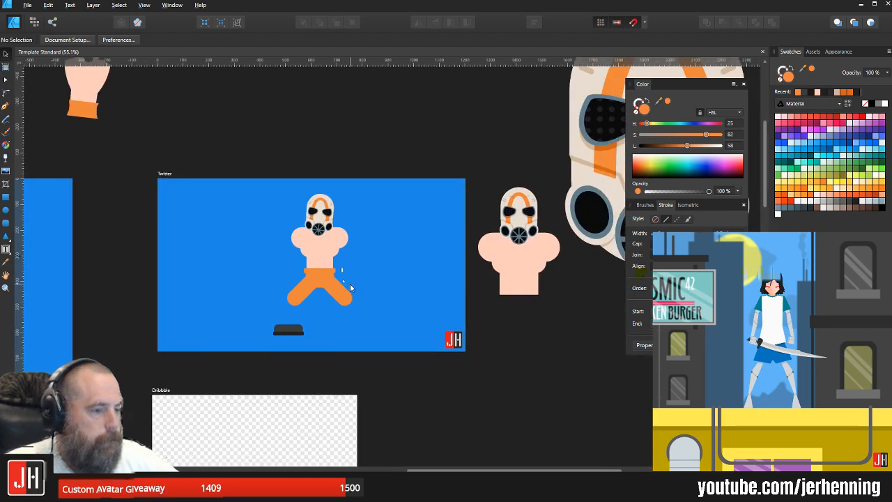
{"action": "scroll", "coordinate": [320, 338], "scroll_direction": "up", "scroll_amount": 2}
{"action": "left_click_drag", "start_coordinate": [222, 308], "coordinate": [348, 344]}
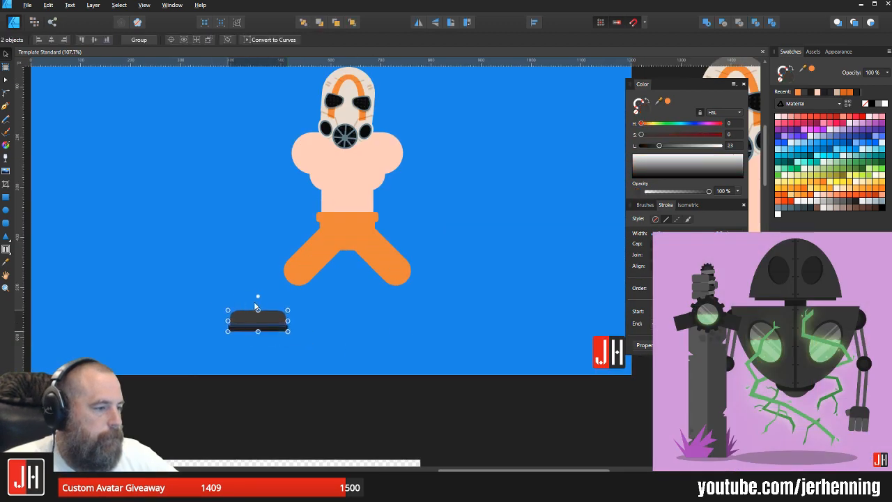
{"action": "left_click_drag", "start_coordinate": [257, 317], "coordinate": [224, 301]}
{"action": "left_click", "coordinate": [377, 312]}
Step: Scale the mask group down slightly and reposition it centered above the shoulders
{"action": "scroll", "coordinate": [362, 312], "scroll_direction": "down", "scroll_amount": 2}
{"action": "left_click_drag", "start_coordinate": [373, 312], "coordinate": [329, 320]}
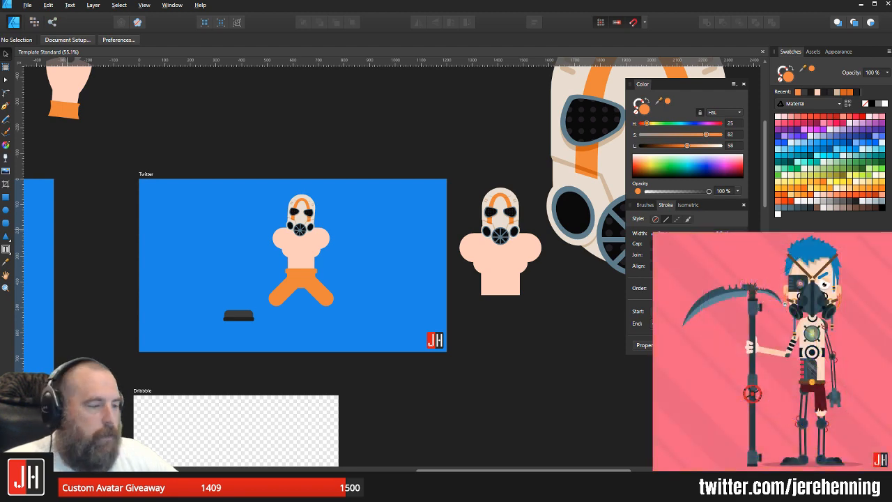
{"action": "scroll", "coordinate": [304, 237], "scroll_direction": "up", "scroll_amount": 5}
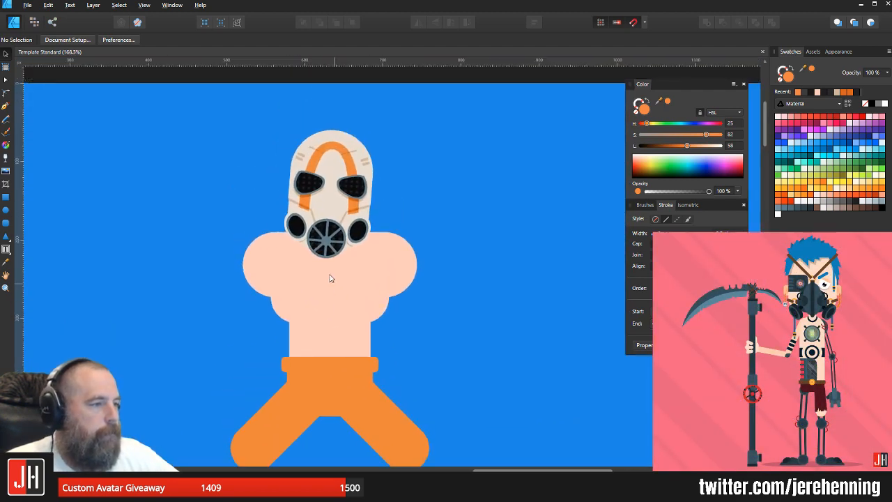
{"action": "scroll", "coordinate": [305, 237], "scroll_direction": "down", "scroll_amount": 2}
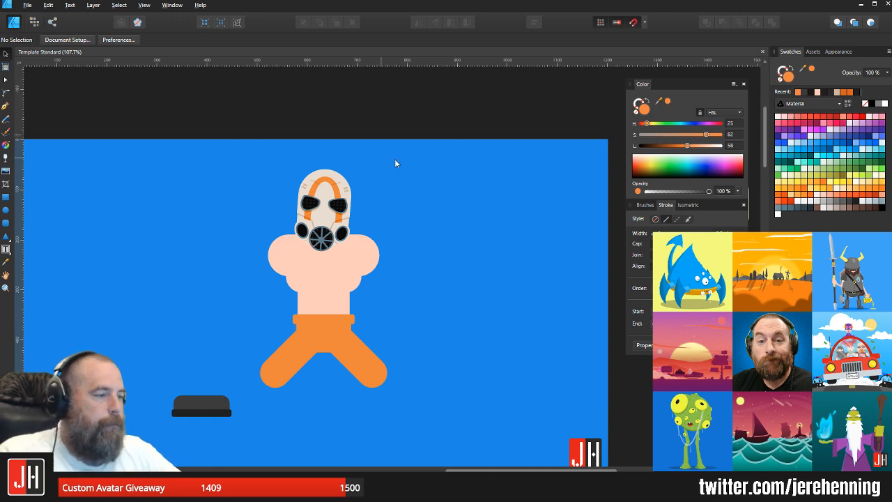
{"action": "left_click_drag", "start_coordinate": [326, 207], "coordinate": [383, 201]}
{"action": "scroll", "coordinate": [392, 200], "scroll_direction": "up", "scroll_amount": 3}
{"action": "left_click", "coordinate": [382, 183]}
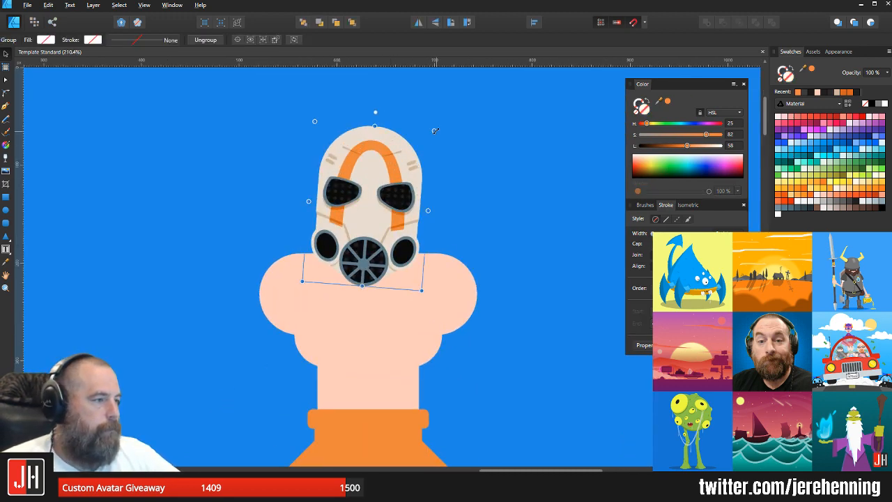
{"action": "left_click_drag", "start_coordinate": [434, 130], "coordinate": [426, 140]}
{"action": "left_click_drag", "start_coordinate": [394, 178], "coordinate": [365, 178]}
{"action": "left_click", "coordinate": [469, 155]}
{"action": "scroll", "coordinate": [440, 196], "scroll_direction": "down", "scroll_amount": 3}
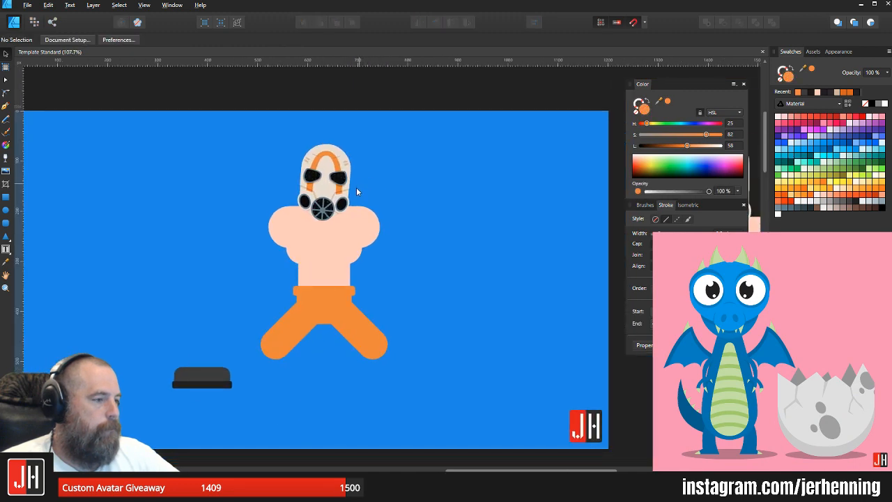
Step: Save the document and check the proportions of the whole figure on the artboard
{"action": "key", "text": "ctrl+s"}
{"action": "scroll", "coordinate": [321, 241], "scroll_direction": "up", "scroll_amount": 2}
{"action": "left_click_drag", "start_coordinate": [338, 233], "coordinate": [359, 230]}
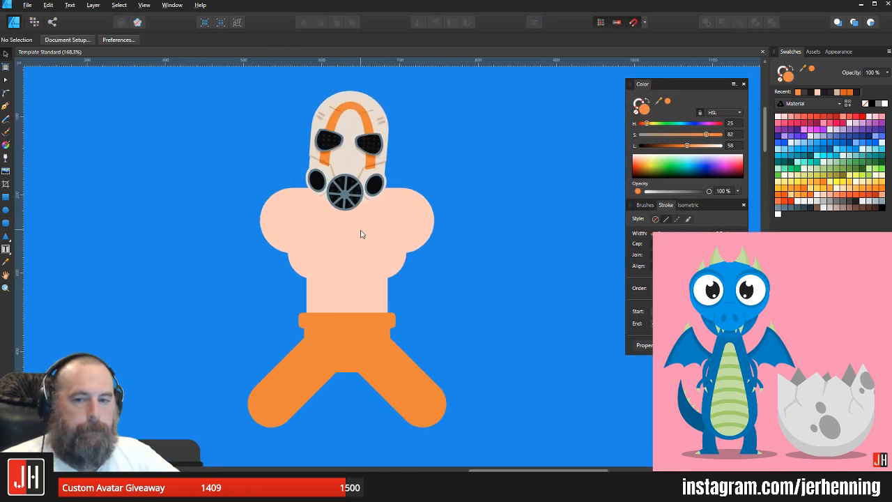
{"action": "scroll", "coordinate": [360, 231], "scroll_direction": "down", "scroll_amount": 4}
{"action": "left_click_drag", "start_coordinate": [363, 267], "coordinate": [412, 251]}
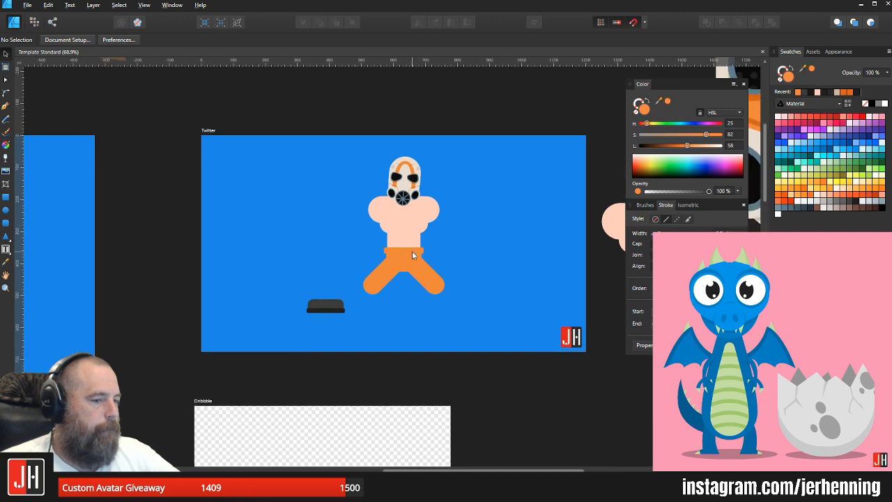